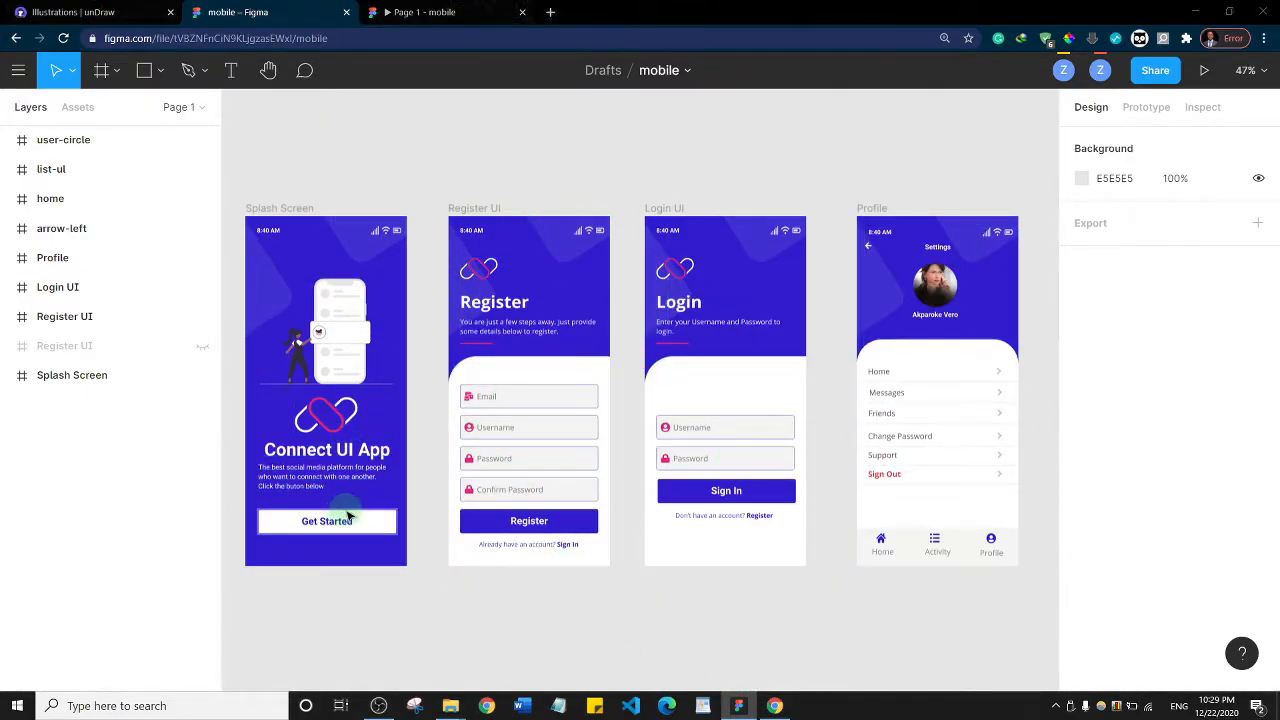
Preview the mobile prototype through its splash, Register, Login and Profile screens, and return to the design file
left_click(443, 13)
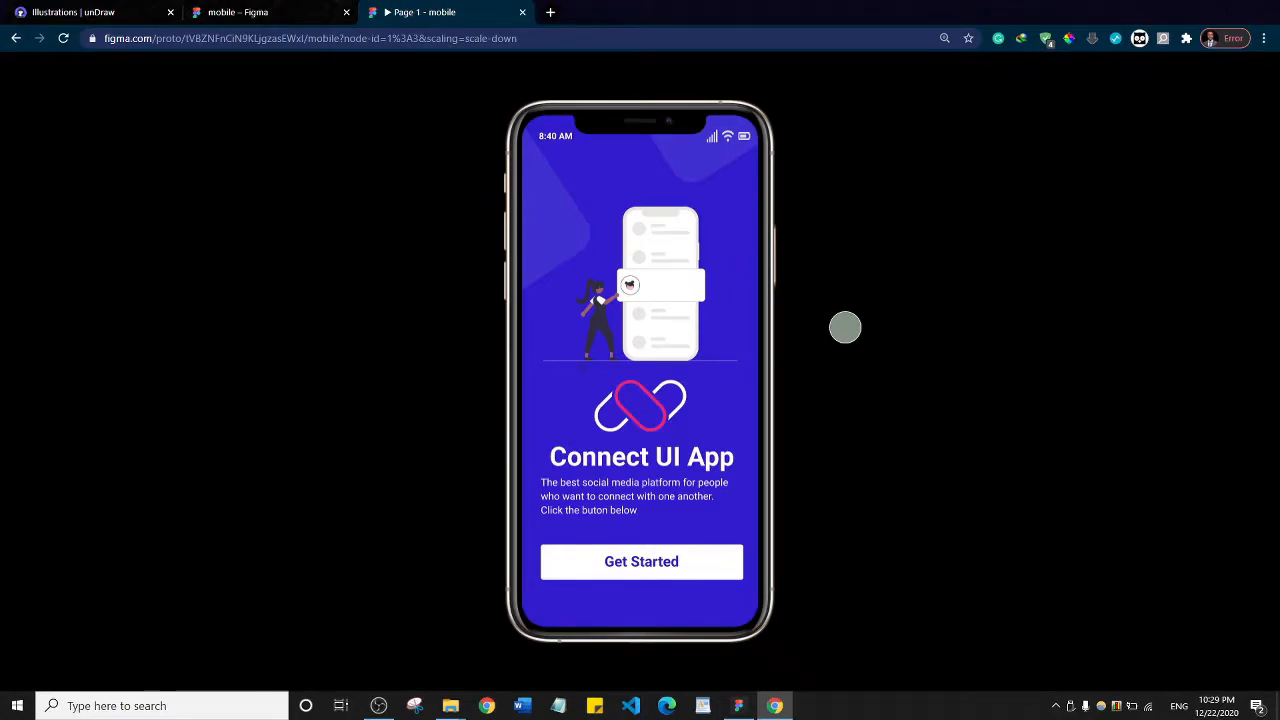
left_click(640, 562)
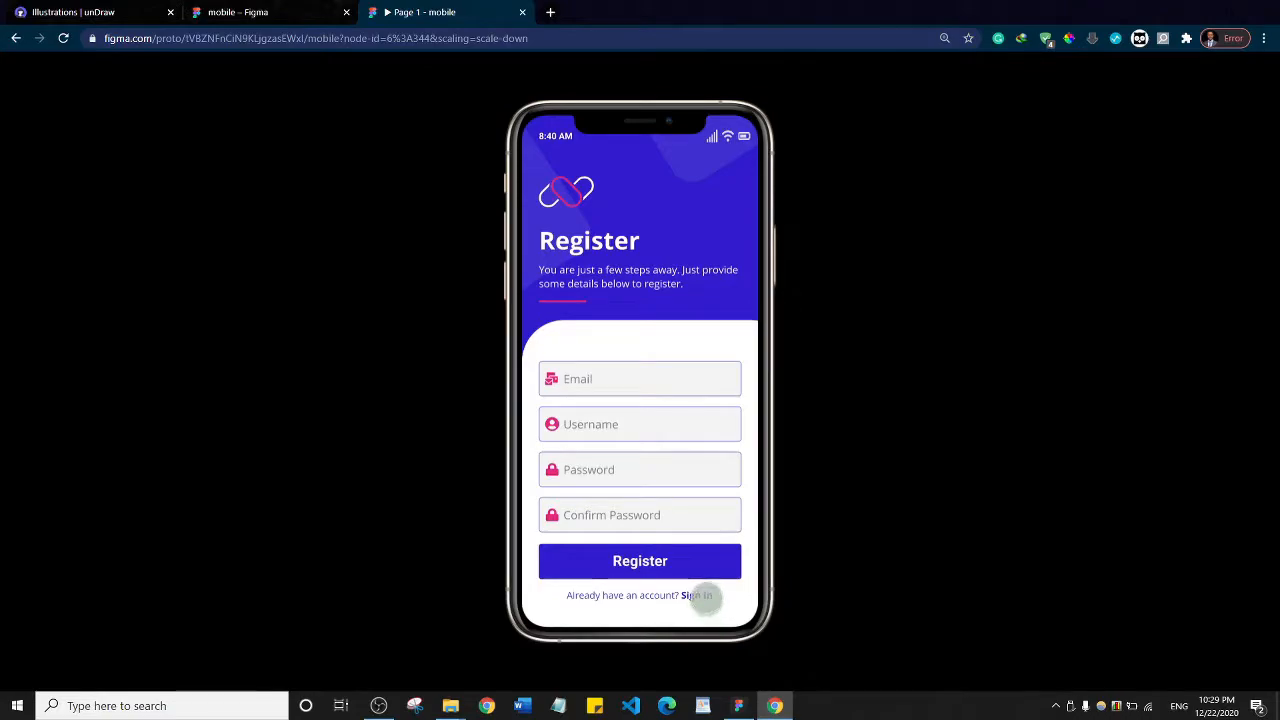
left_click(700, 595)
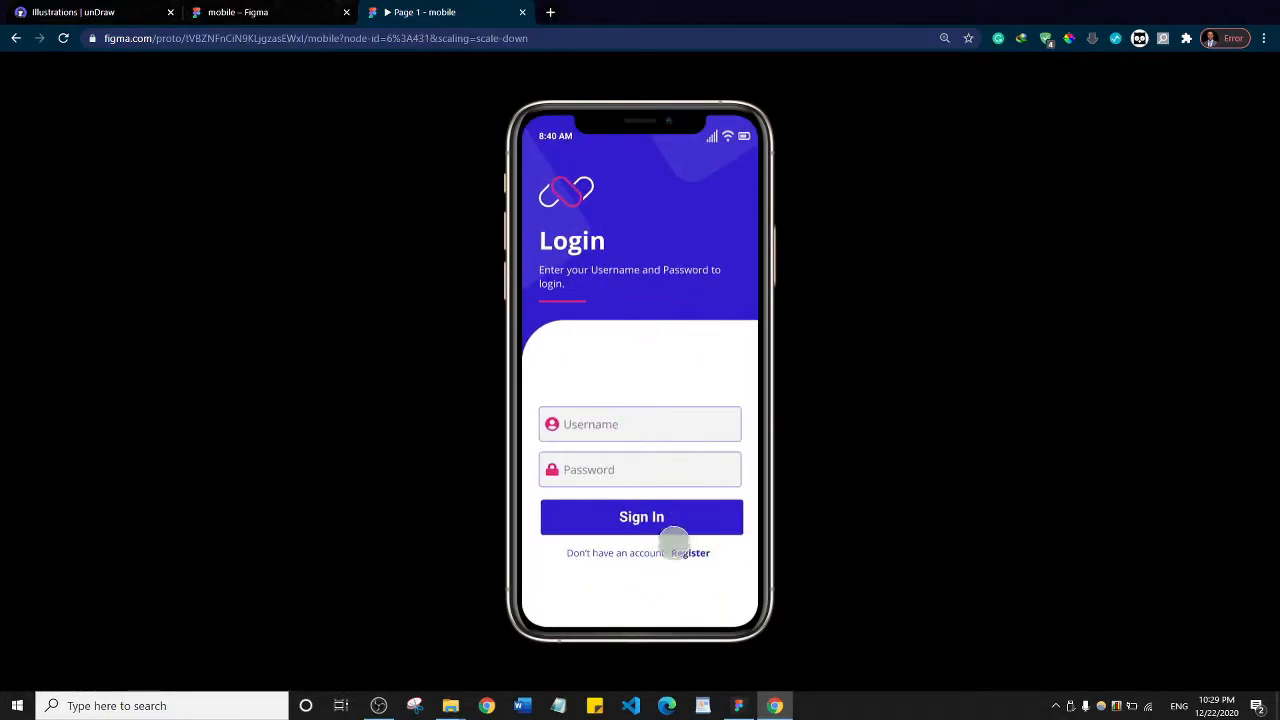
left_click(690, 553)
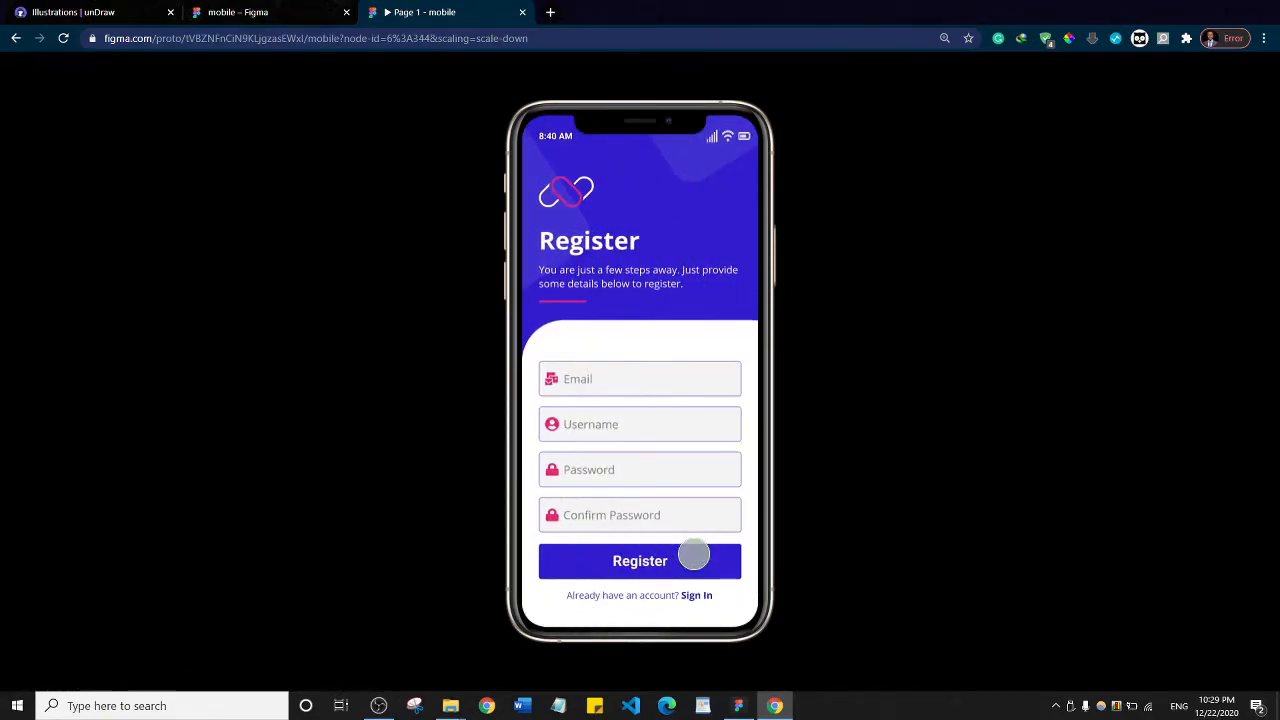
left_click(663, 558)
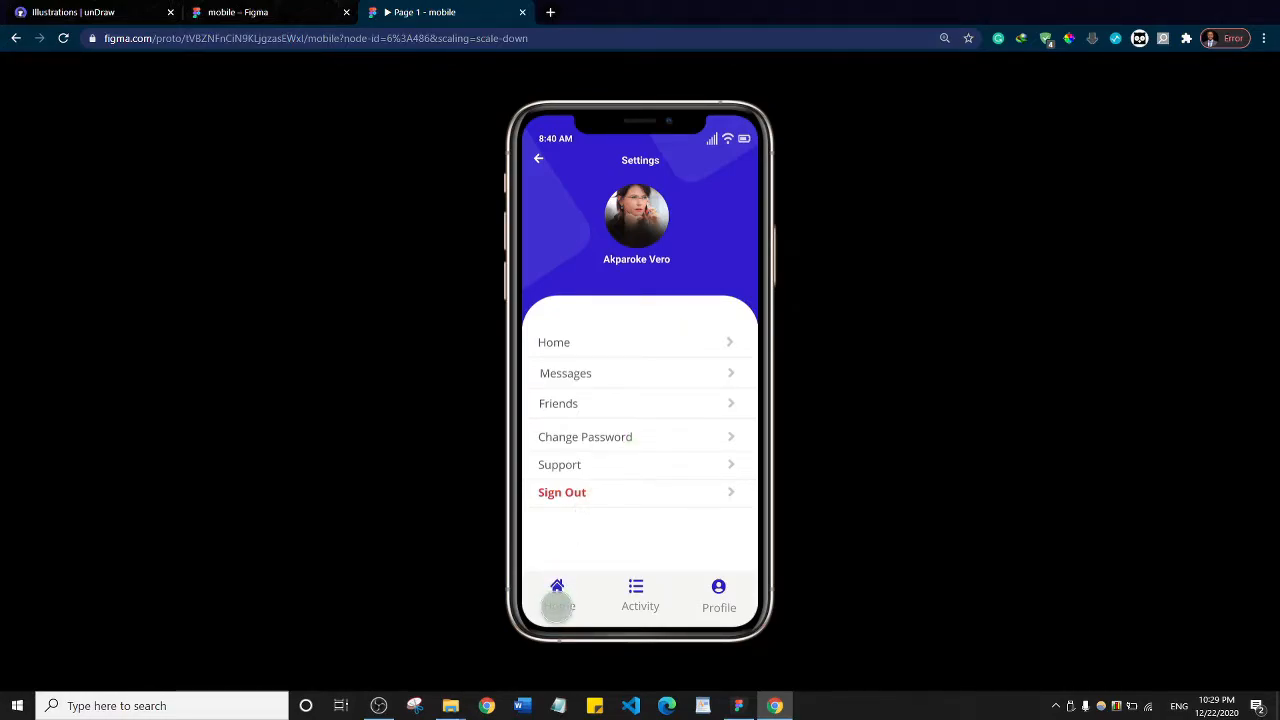
left_click(558, 604)
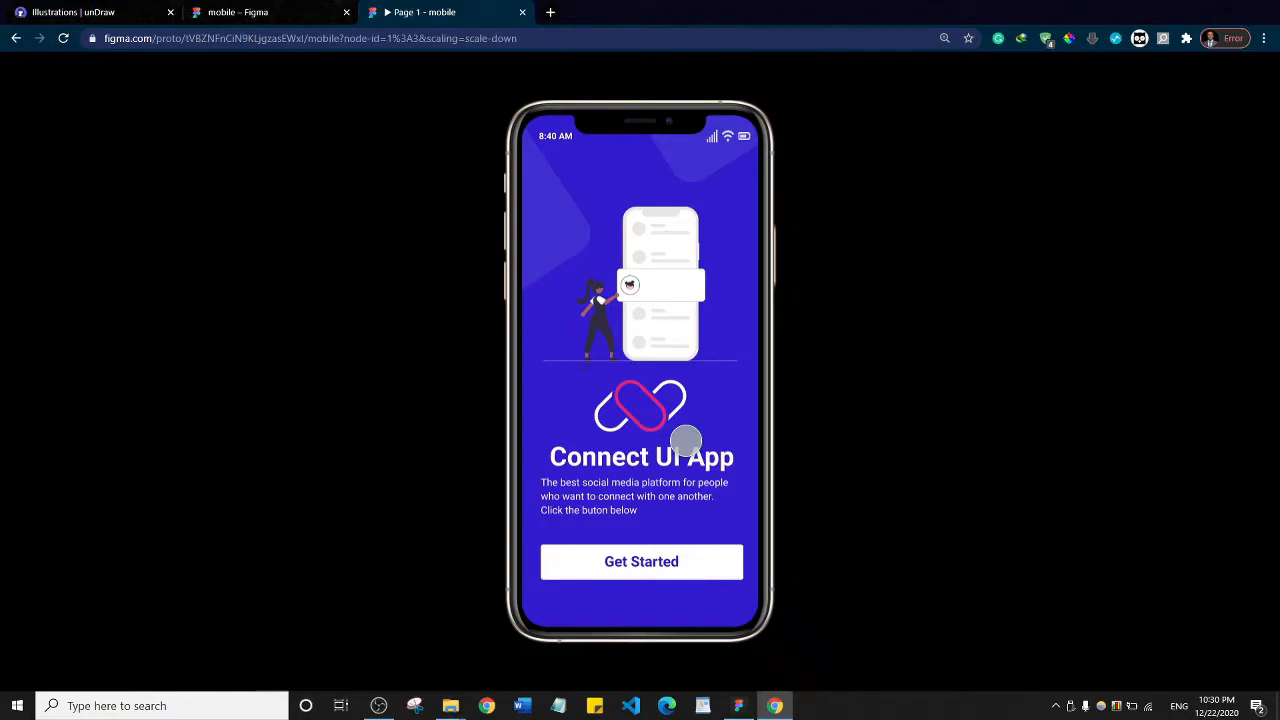
left_click(255, 10)
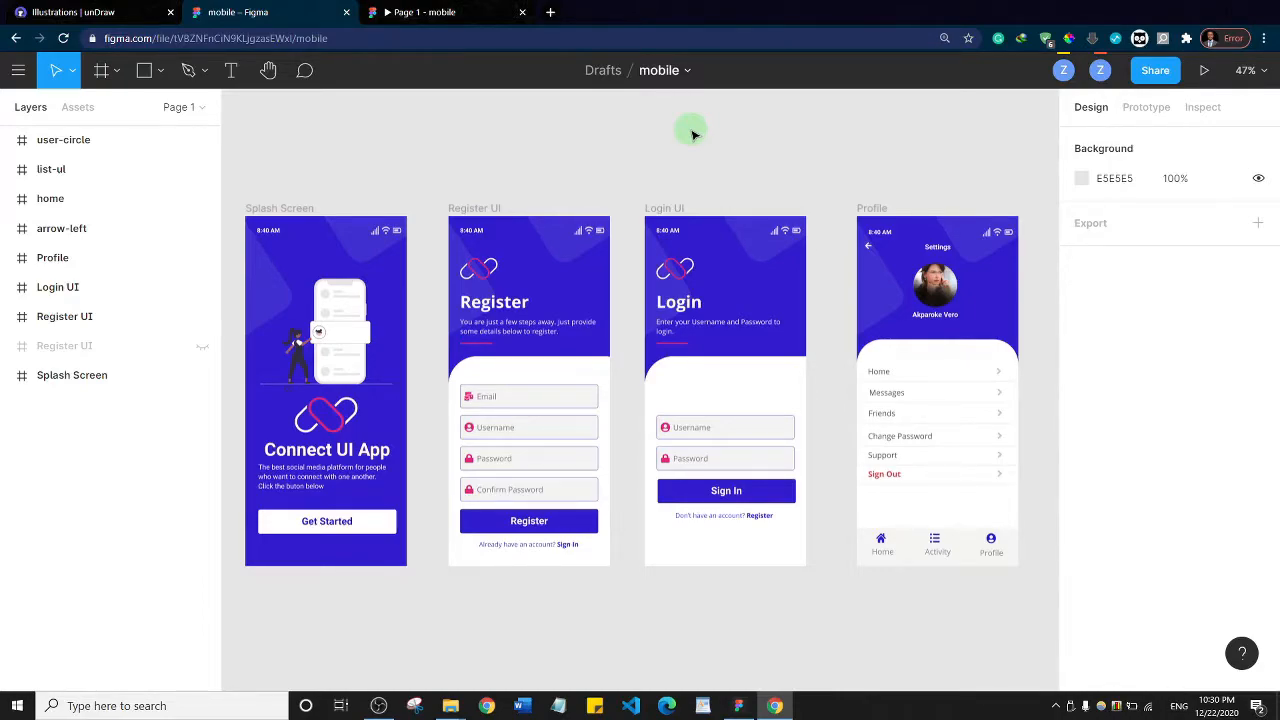
View the sign-up form on figma.com in an incognito browser window and close that window
key("ctrl+shift+n")
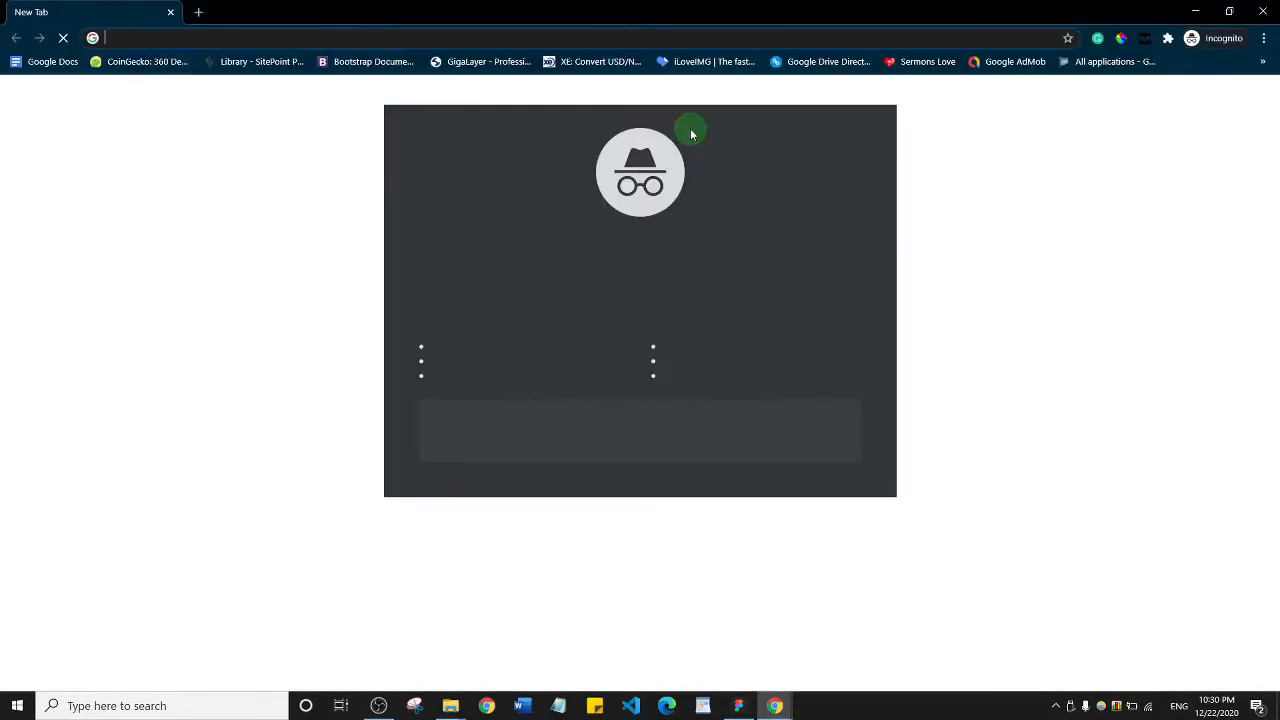
type("figma")
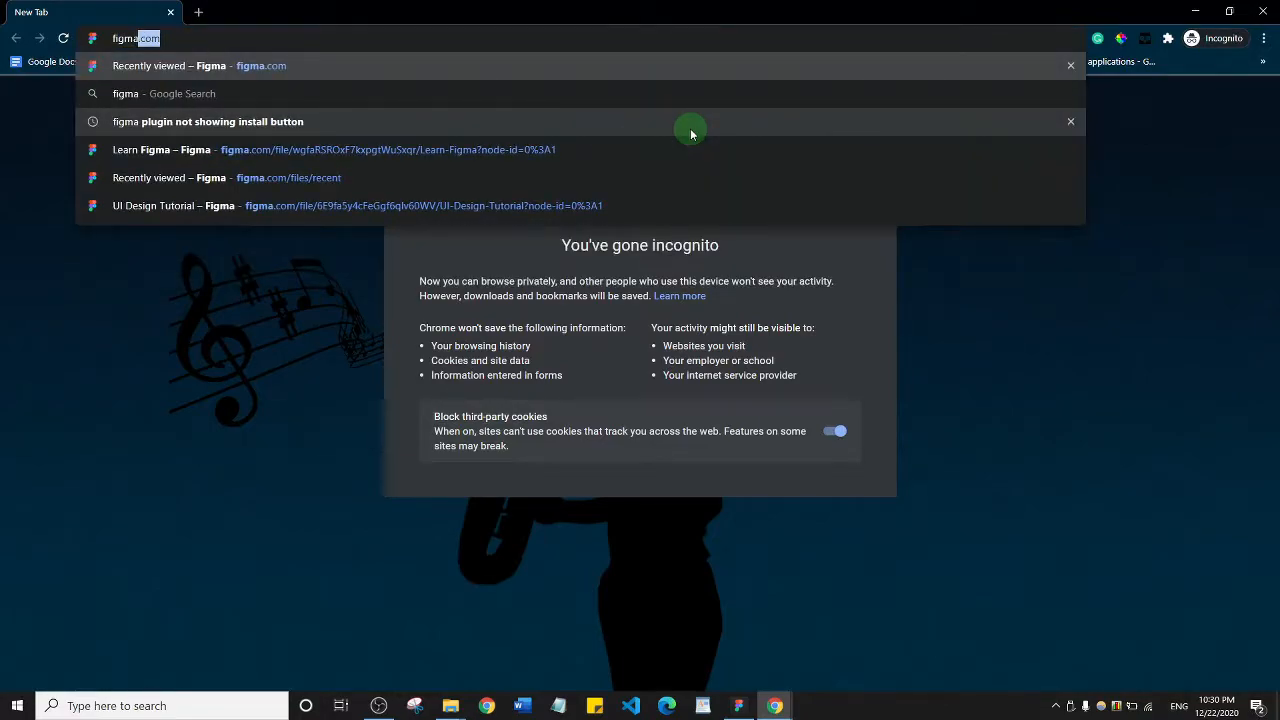
key("Return")
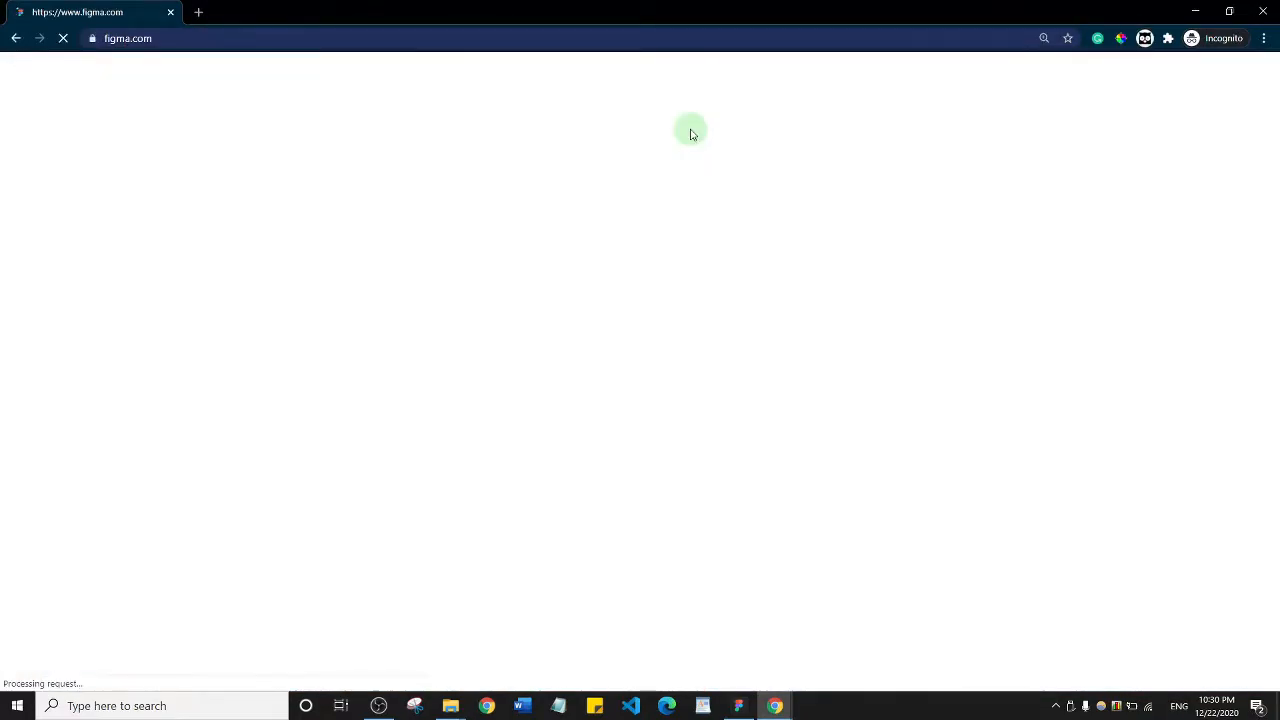
mouse_move(690, 134)
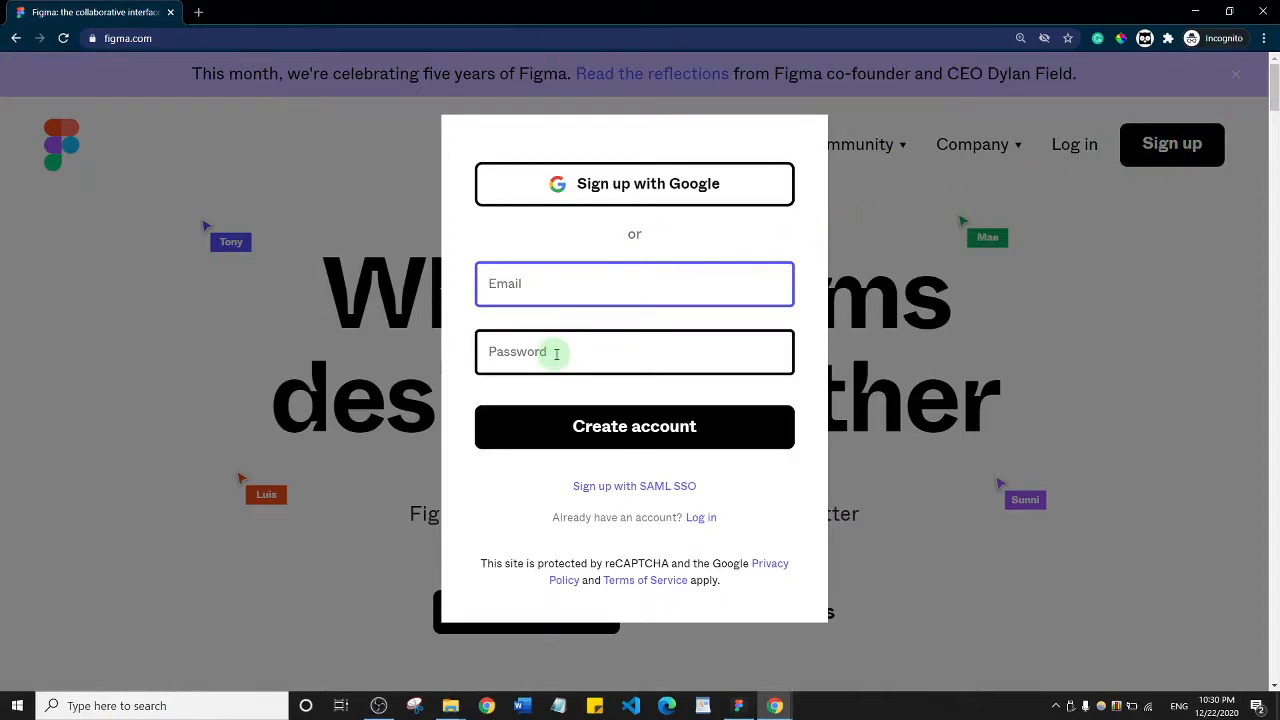
left_click(1066, 284)
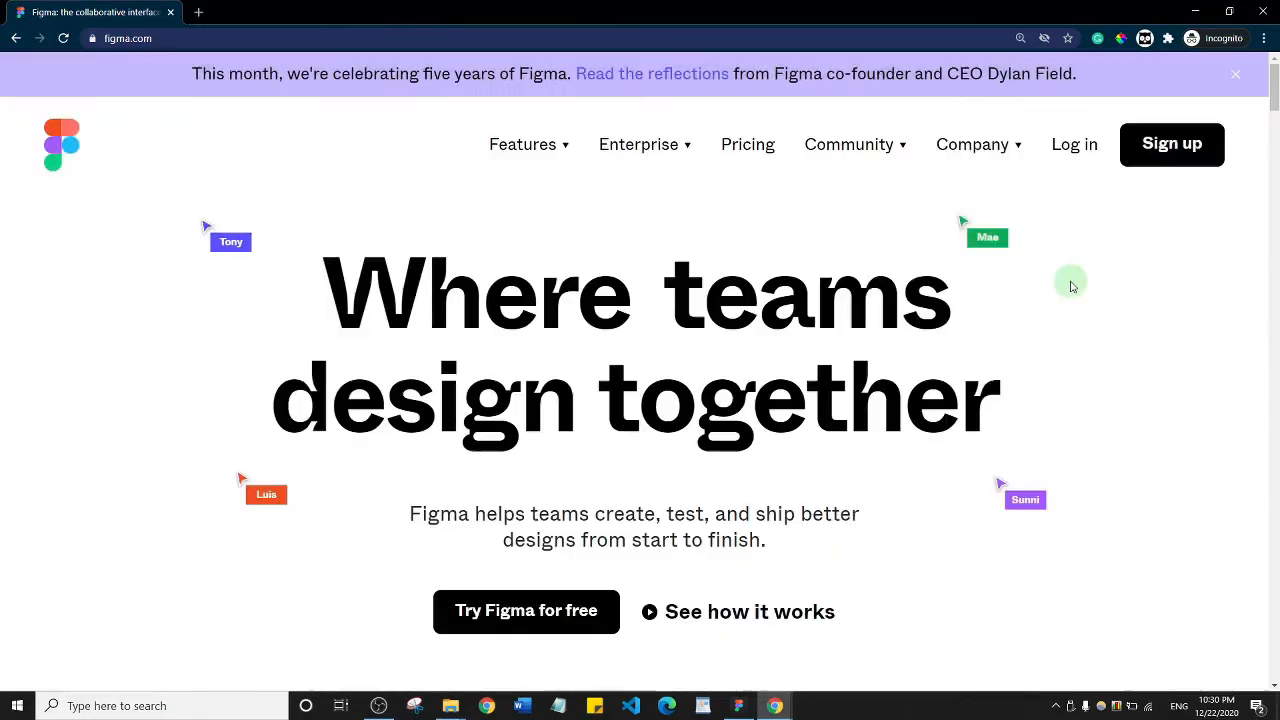
left_click(1260, 10)
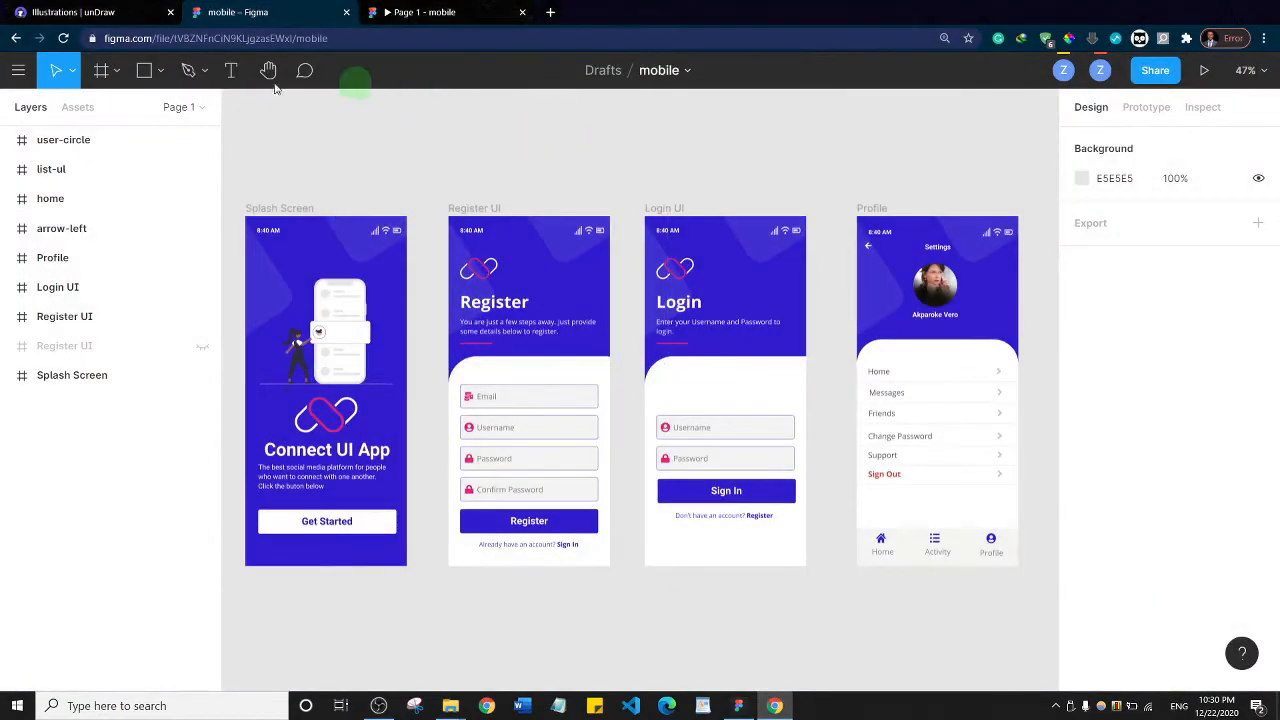
Go back to the recently viewed files and create a new design file
left_click(16, 38)
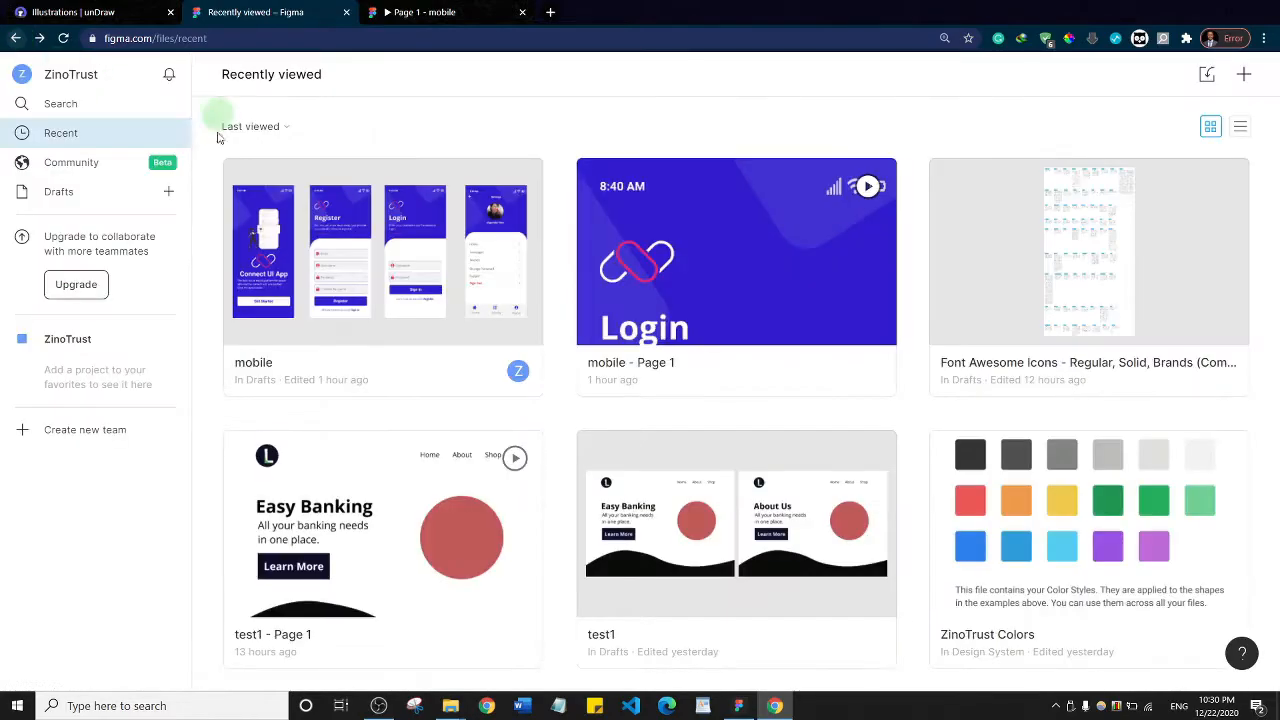
scroll(801, 339, "down", 10)
scroll(801, 339, "up", 10)
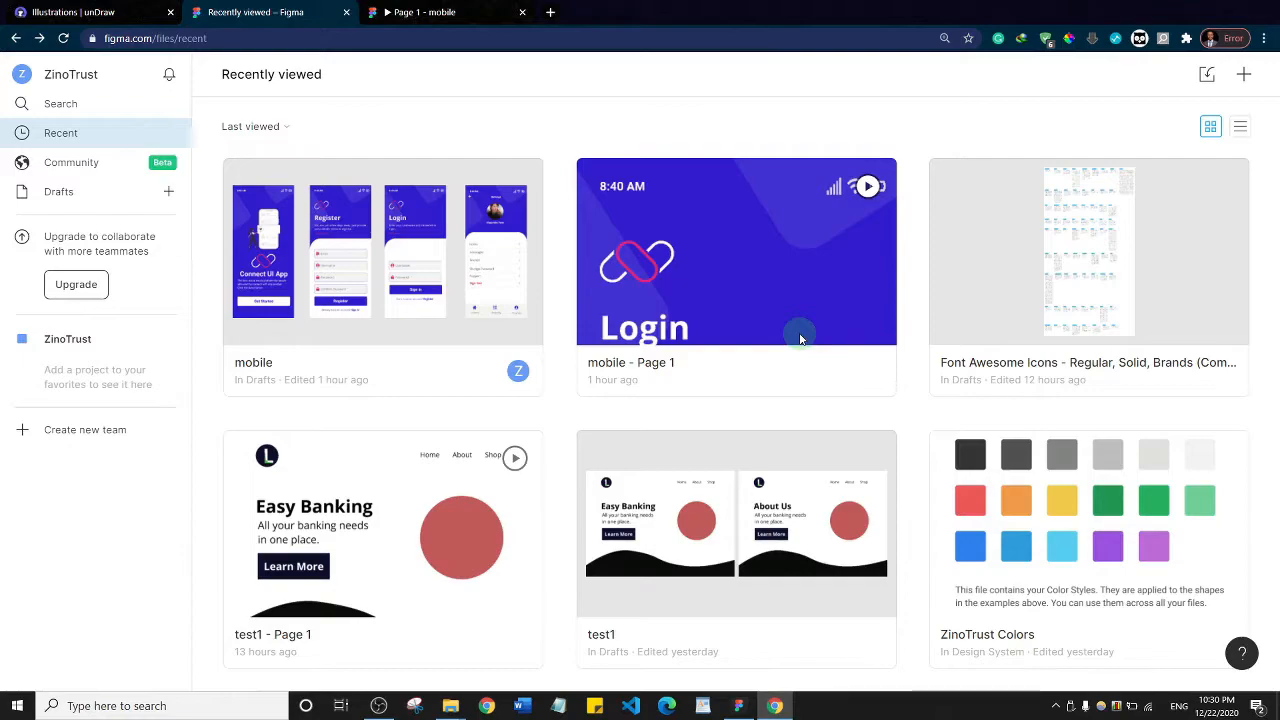
left_click(1243, 75)
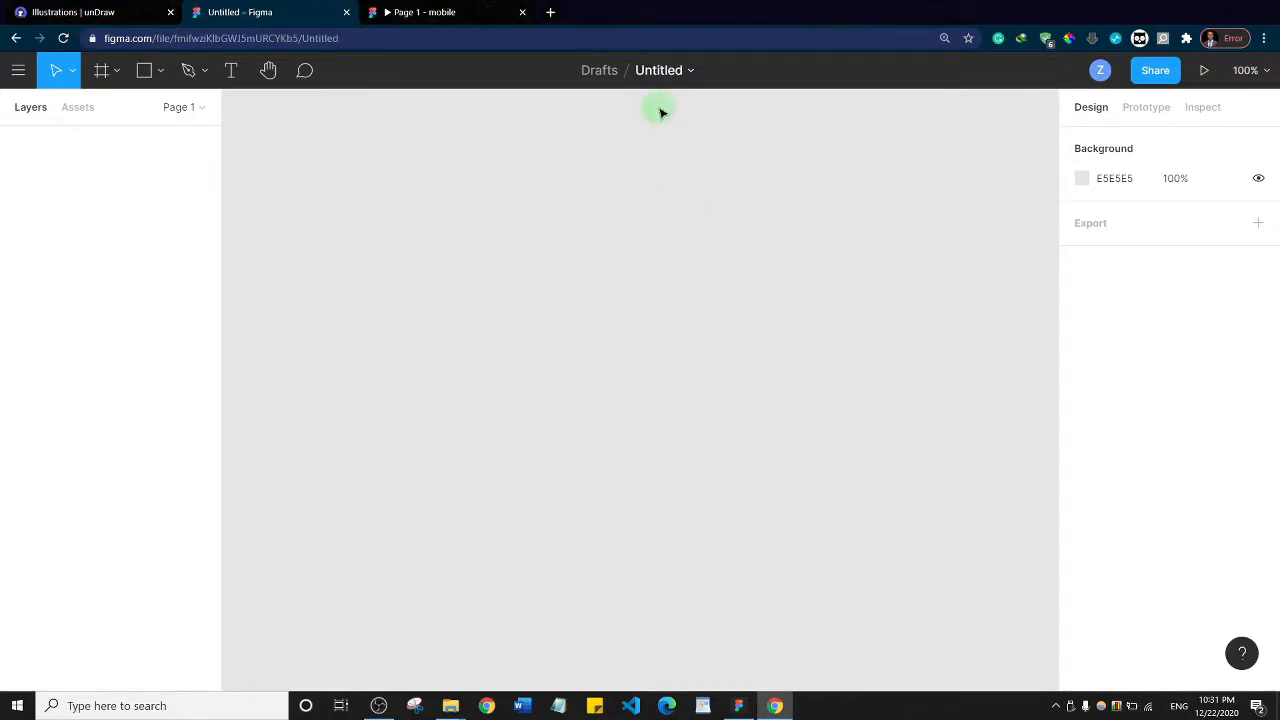
Rename the untitled file as "Login UI Design"
double_click(662, 70)
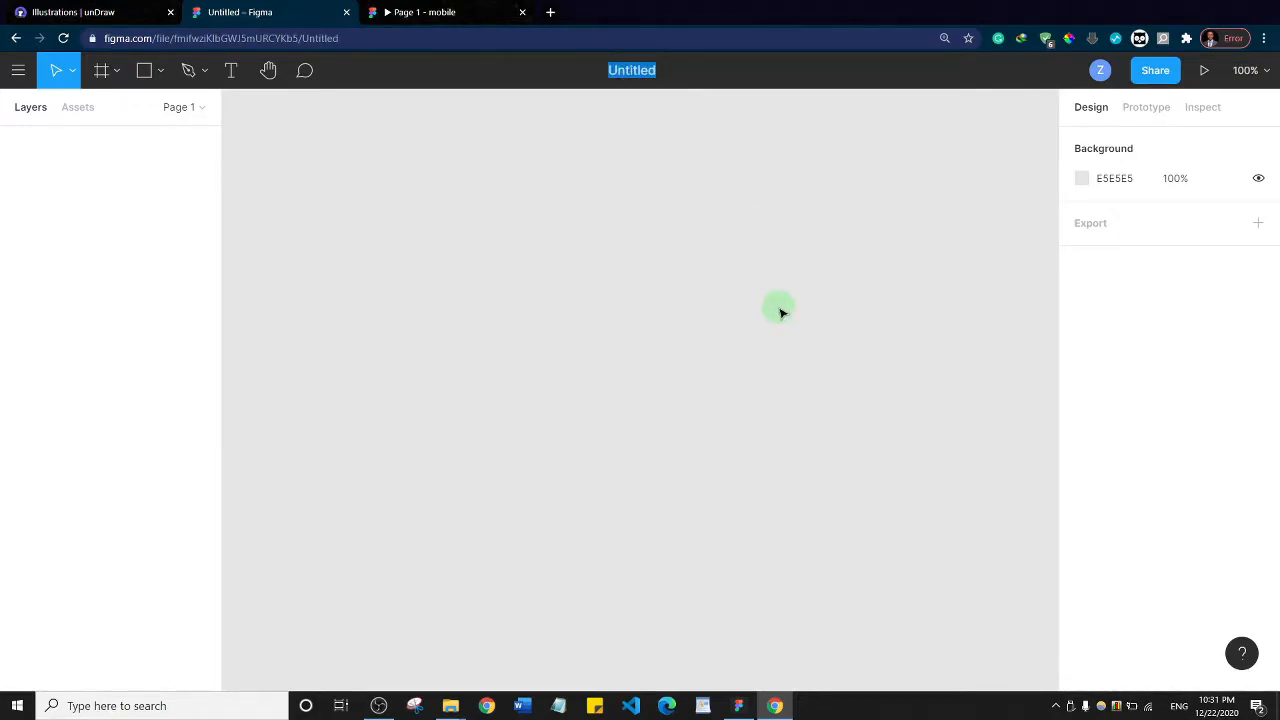
type("Login UI d")
key("BackSpace")
type("Design")
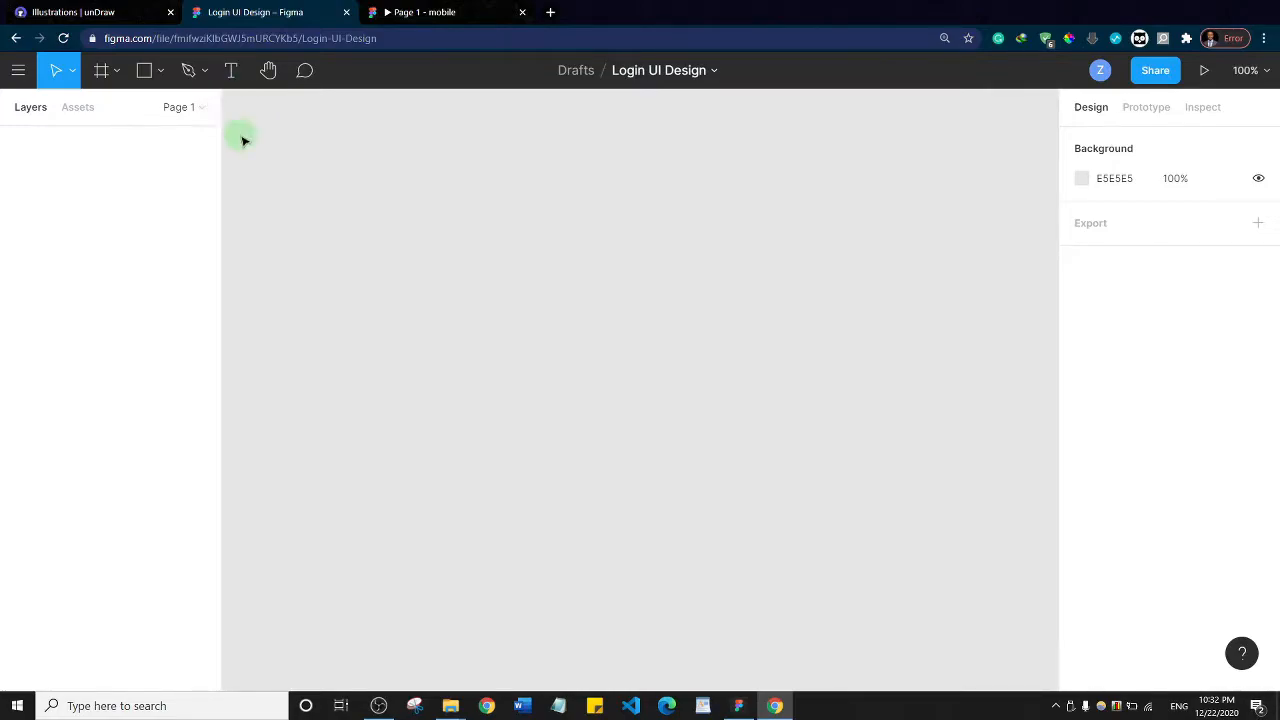
left_click(71, 71)
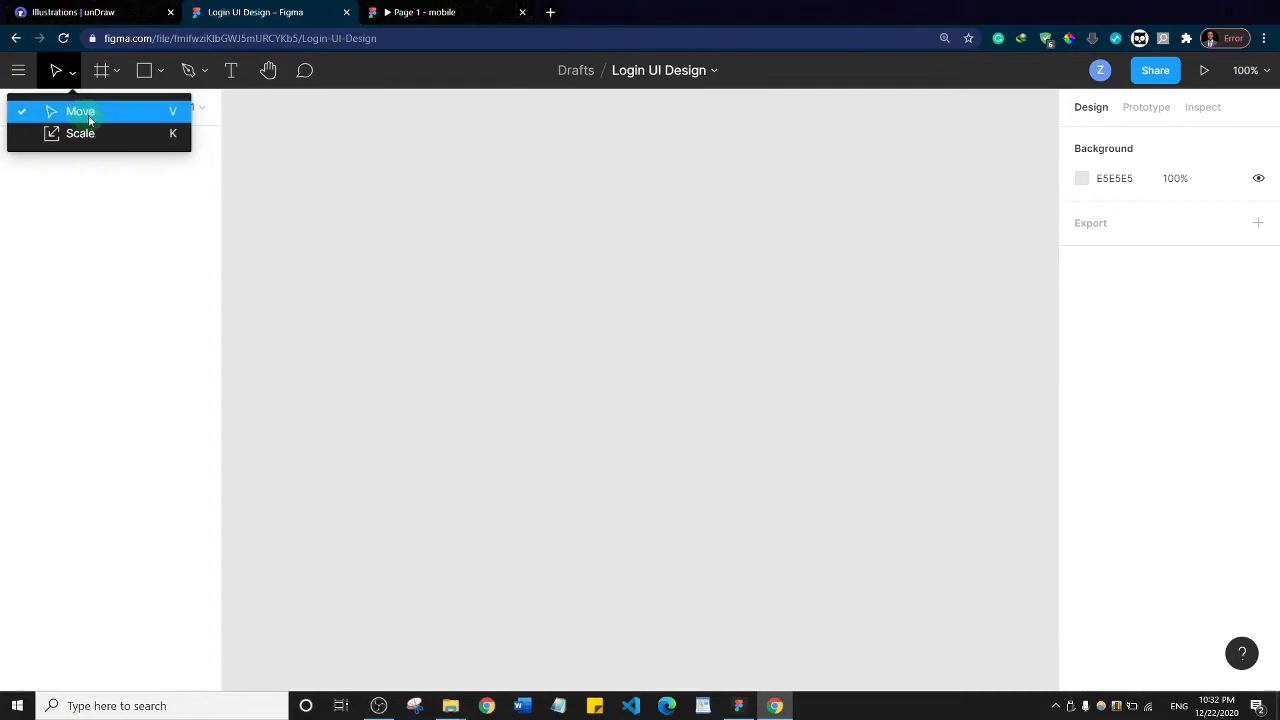
left_click(311, 152)
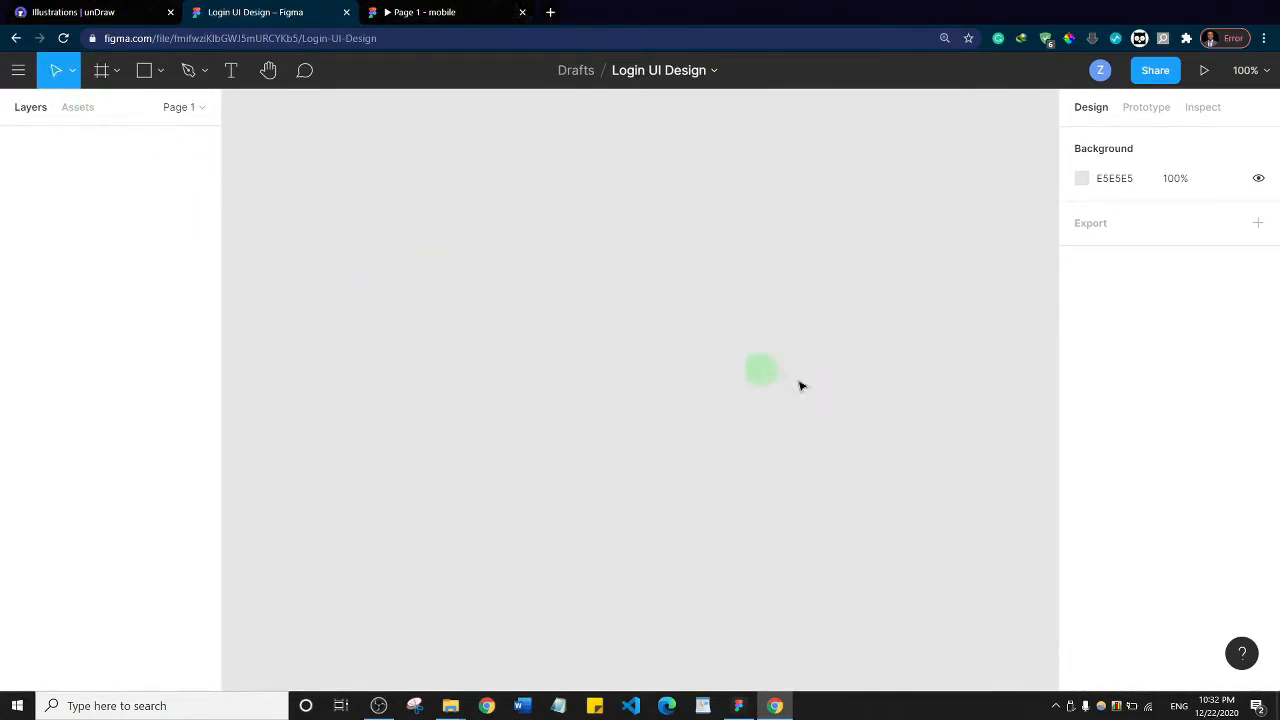
Add an iPhone 11 Pro / X phone frame (375 × 812) to the empty canvas
left_click(117, 76)
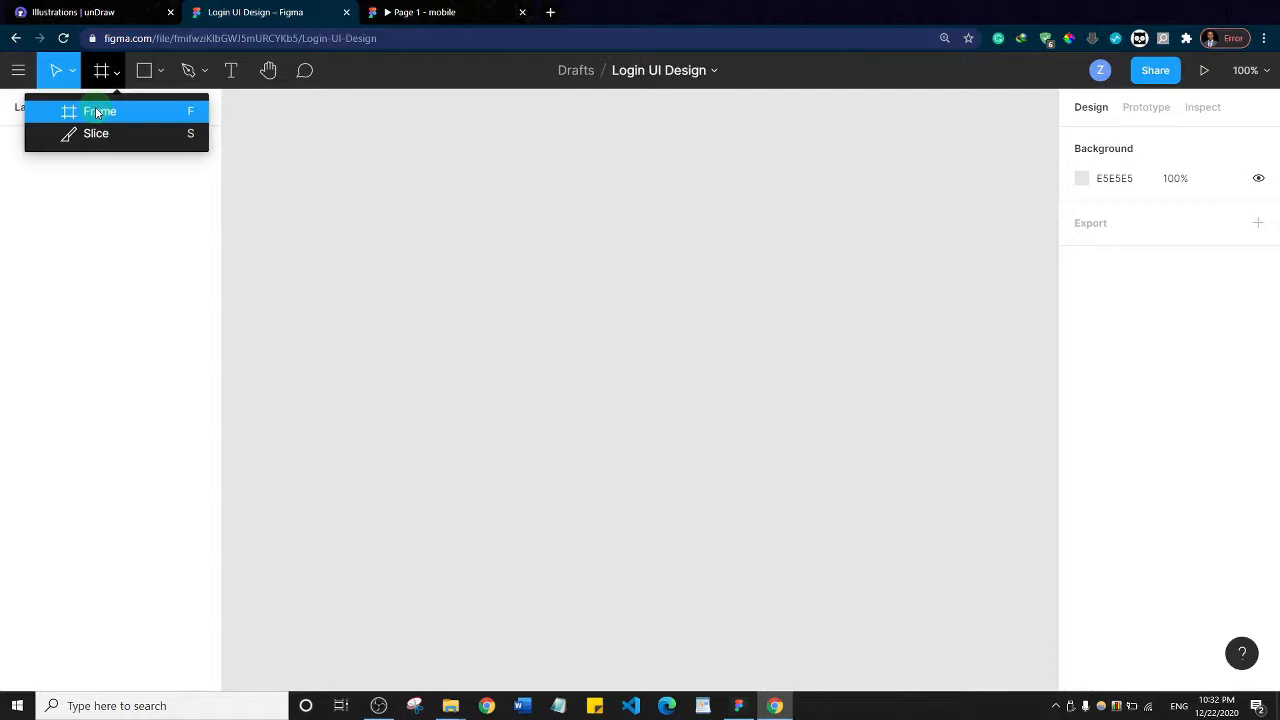
left_click(97, 113)
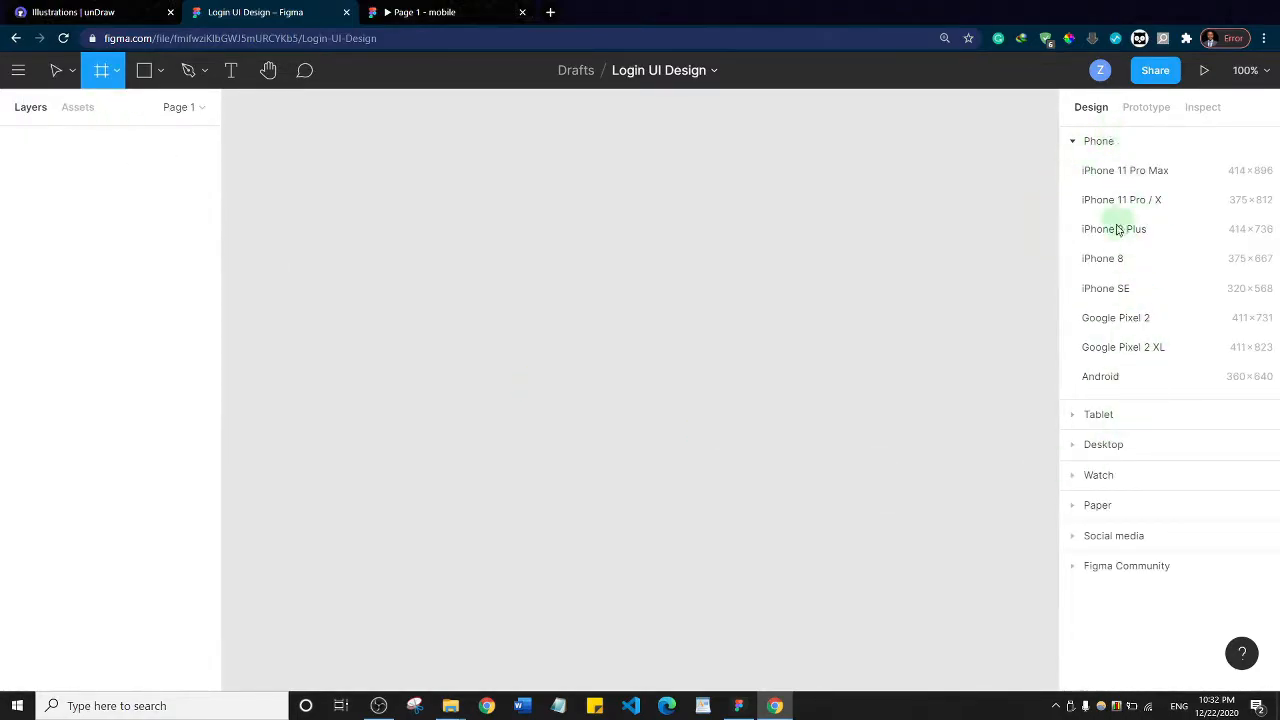
left_click(1076, 143)
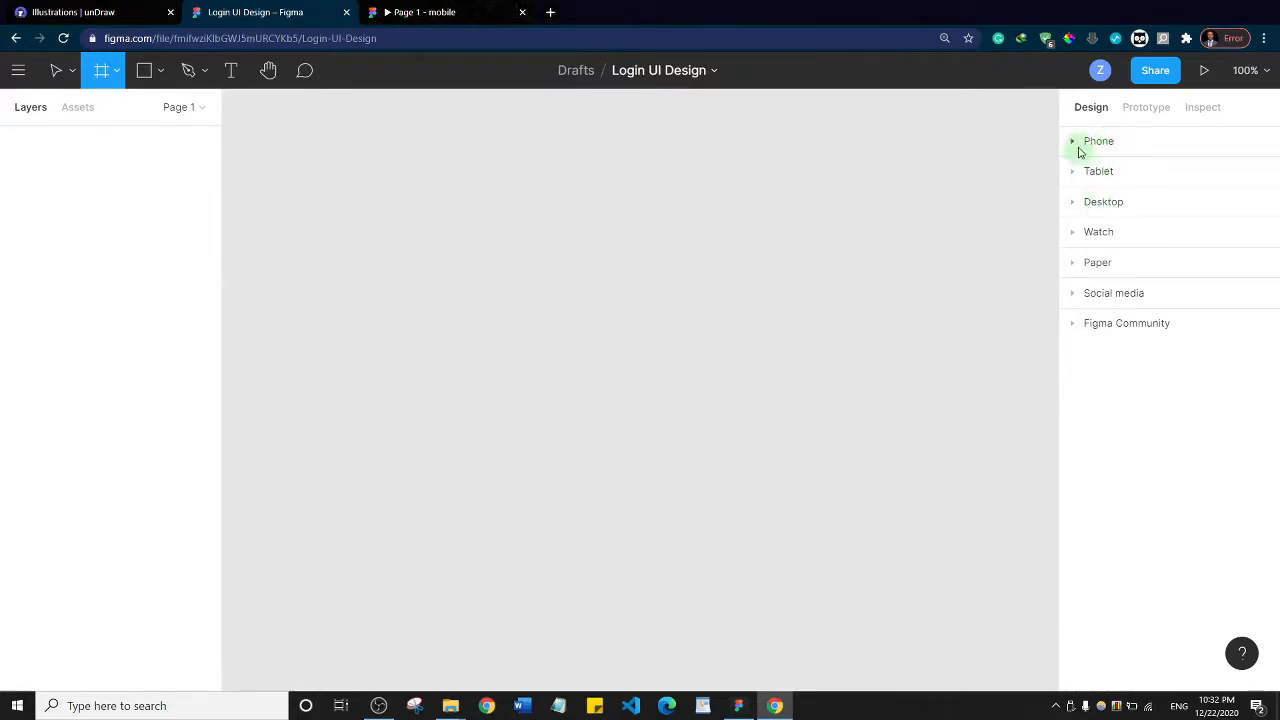
left_click(1076, 143)
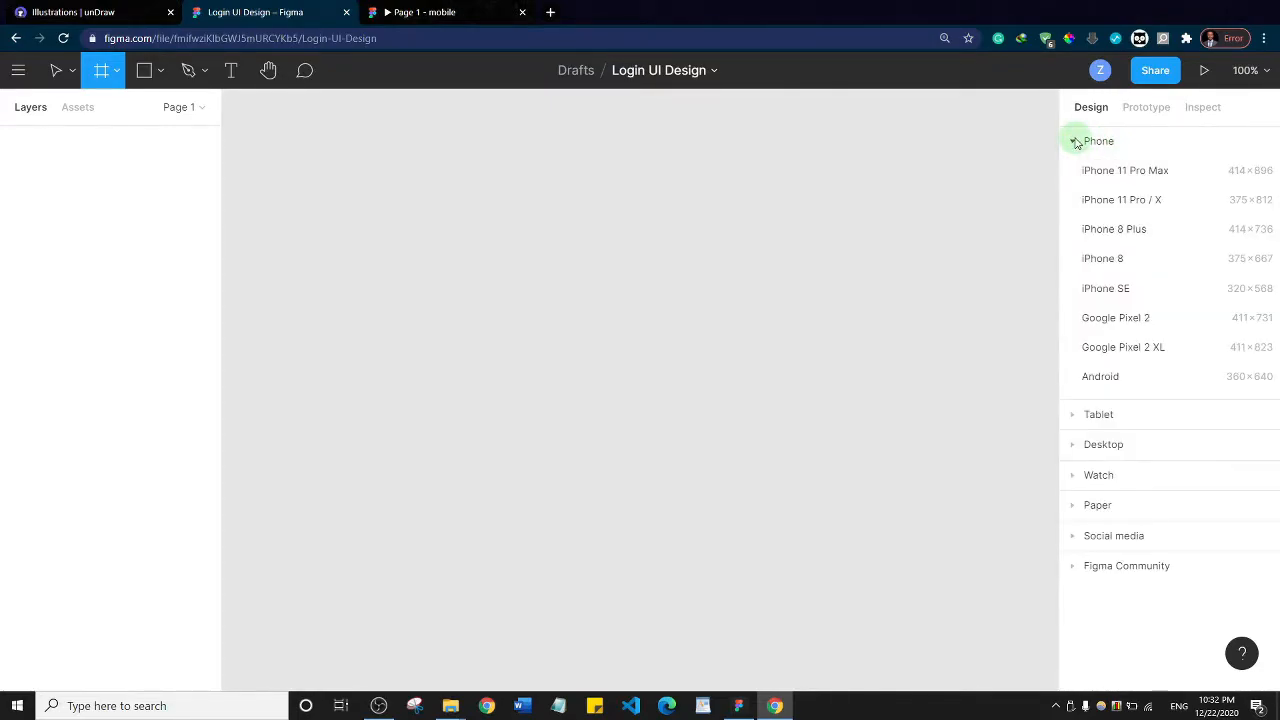
left_click(1121, 200)
left_click_drag(652, 256, 537, 313)
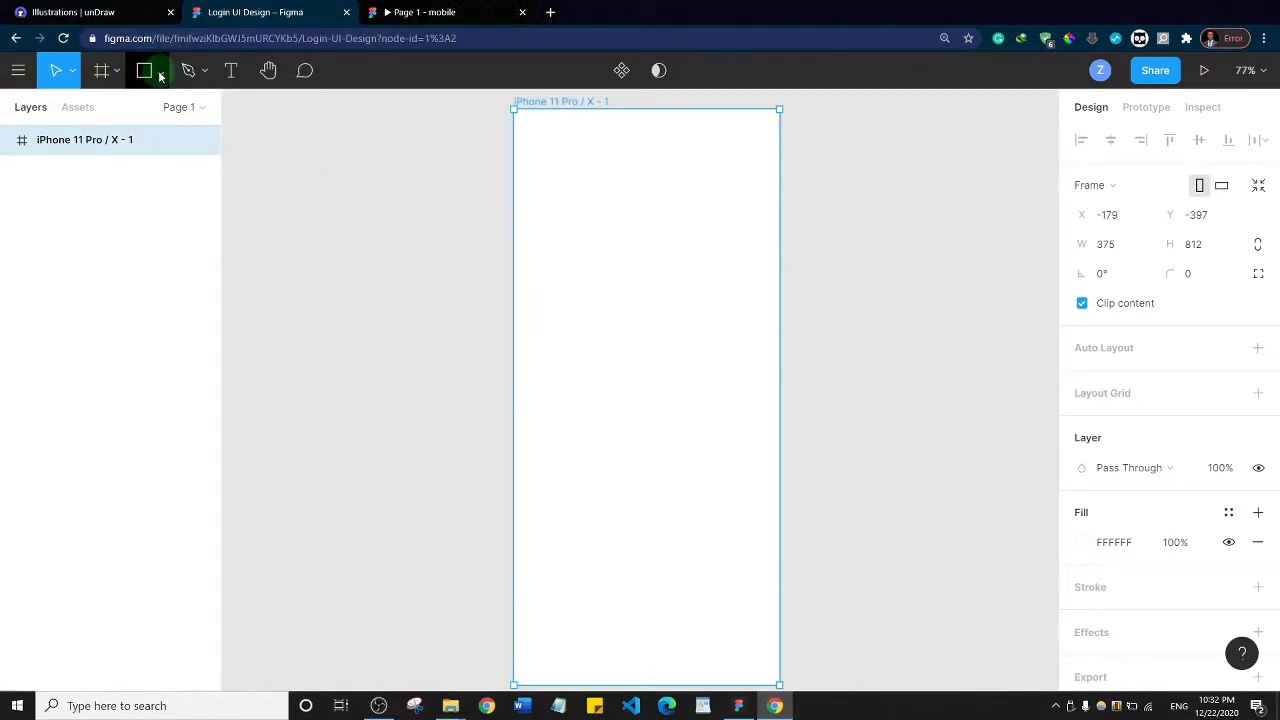
Draw a rectangle about 202 × 244 in the upper part of the iPhone frame
left_click(160, 76)
left_click(140, 109)
left_click_drag(561, 174, 703, 344)
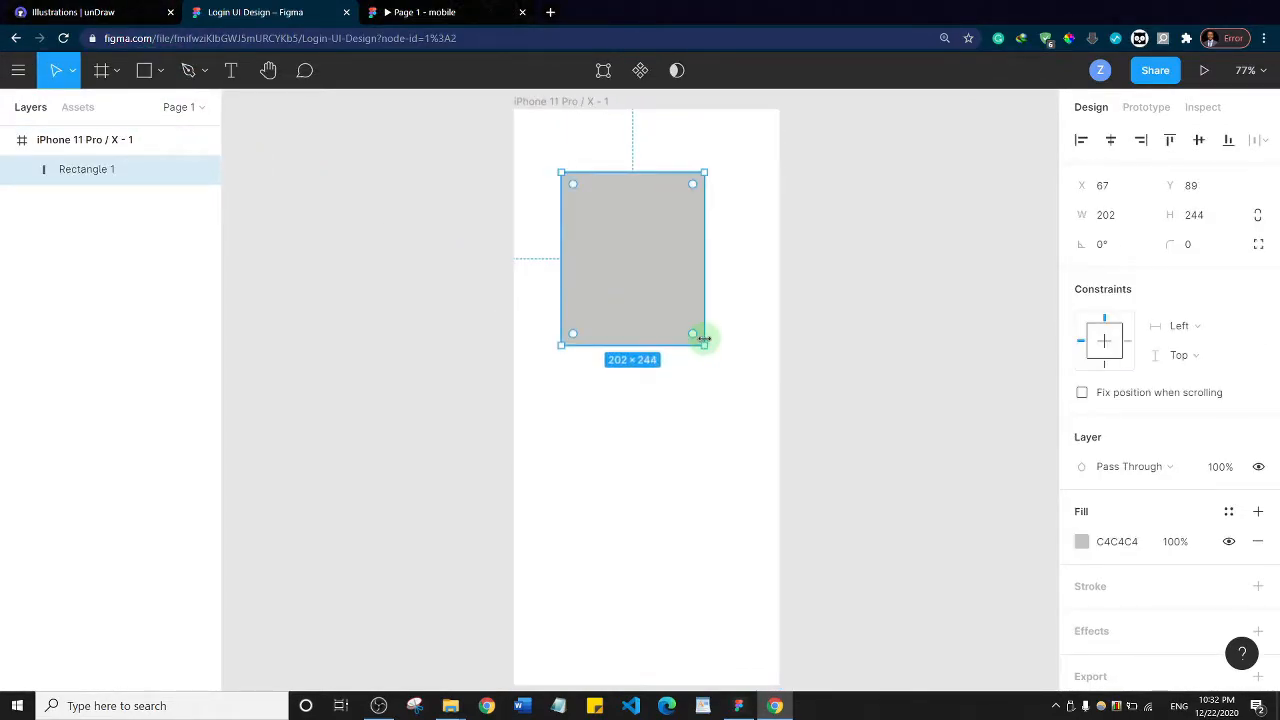
Draw a circle about 182 × 182 below the rectangle and undo both shapes
left_click(159, 72)
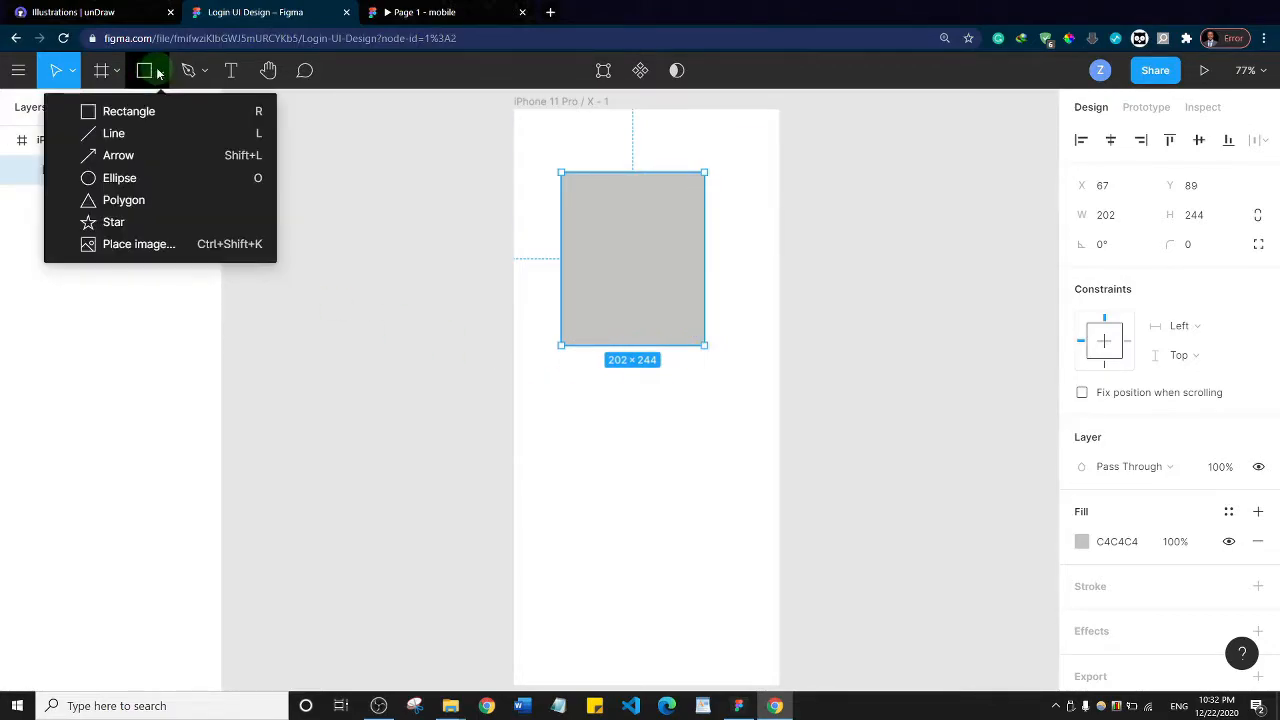
left_click(135, 180)
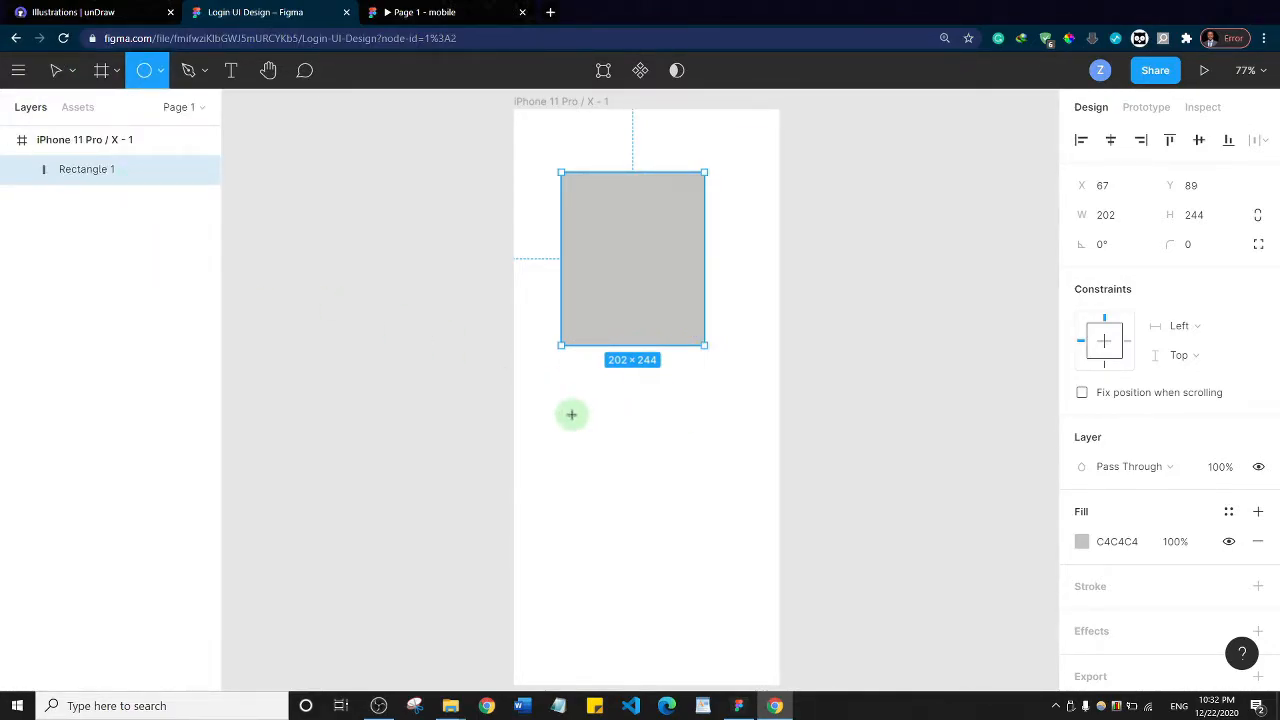
left_click_drag(573, 419, 700, 468)
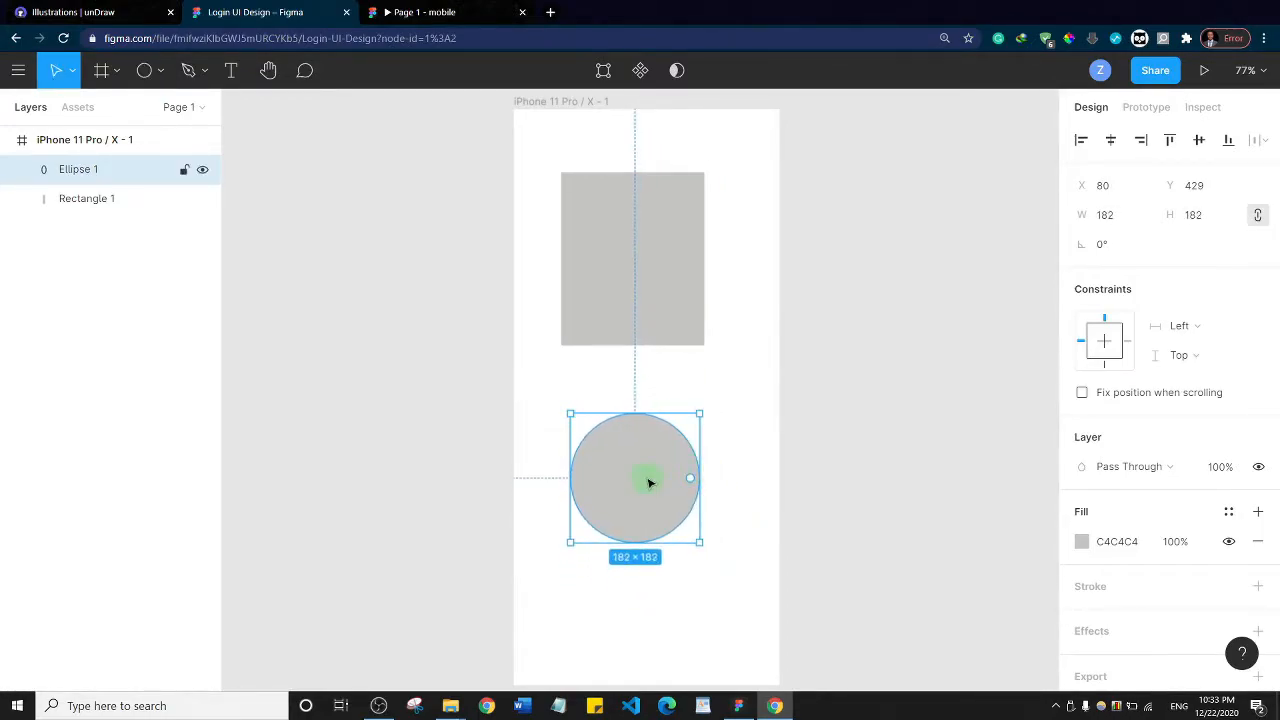
key("ctrl+z")
key("ctrl+z")
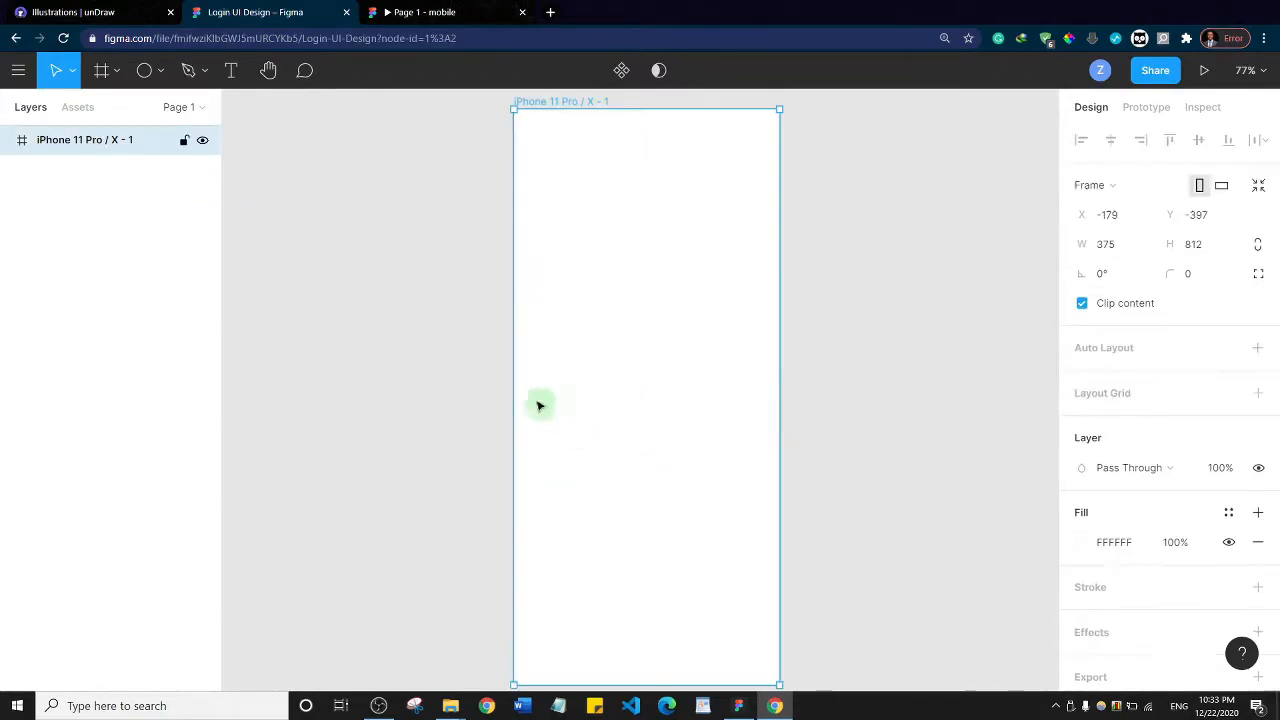
Try to draw a four-sided shape with a curved upper edge in the iPhone frame using the Pen tool
left_click(203, 71)
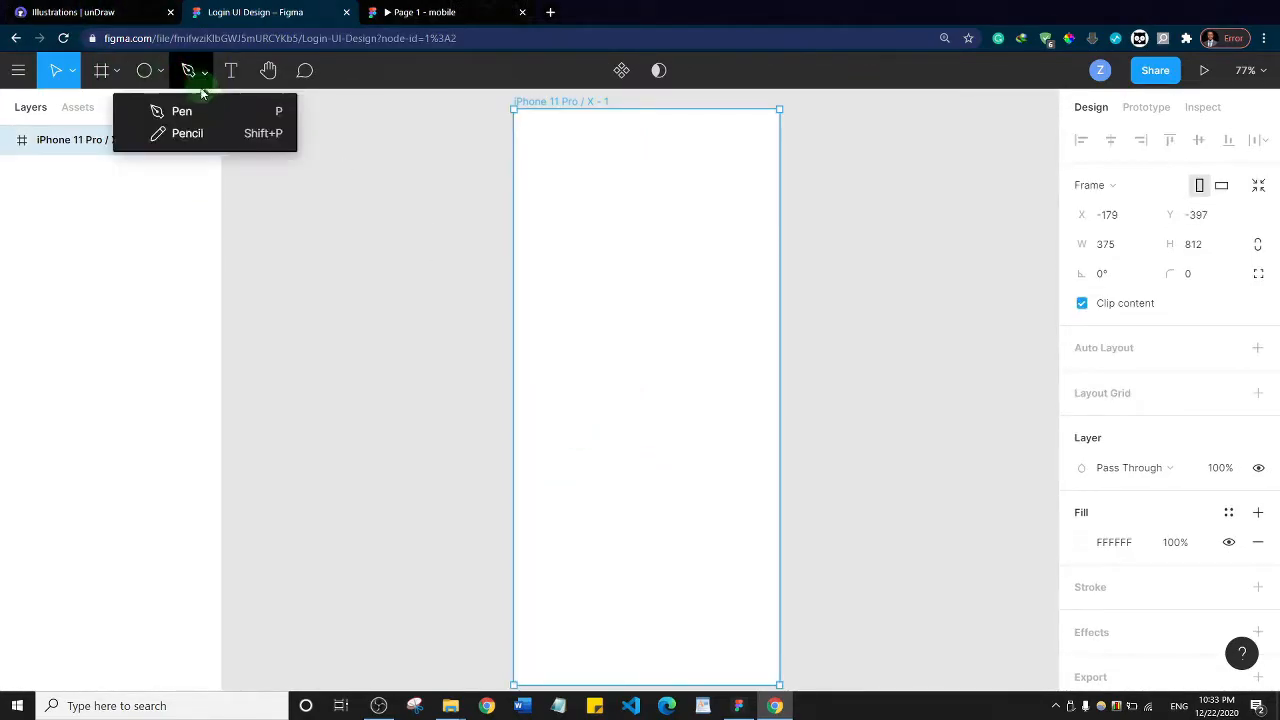
left_click(200, 108)
left_click_drag(551, 177, 592, 224)
left_click(636, 177)
left_click(685, 273)
left_click(573, 305)
left_click(551, 181)
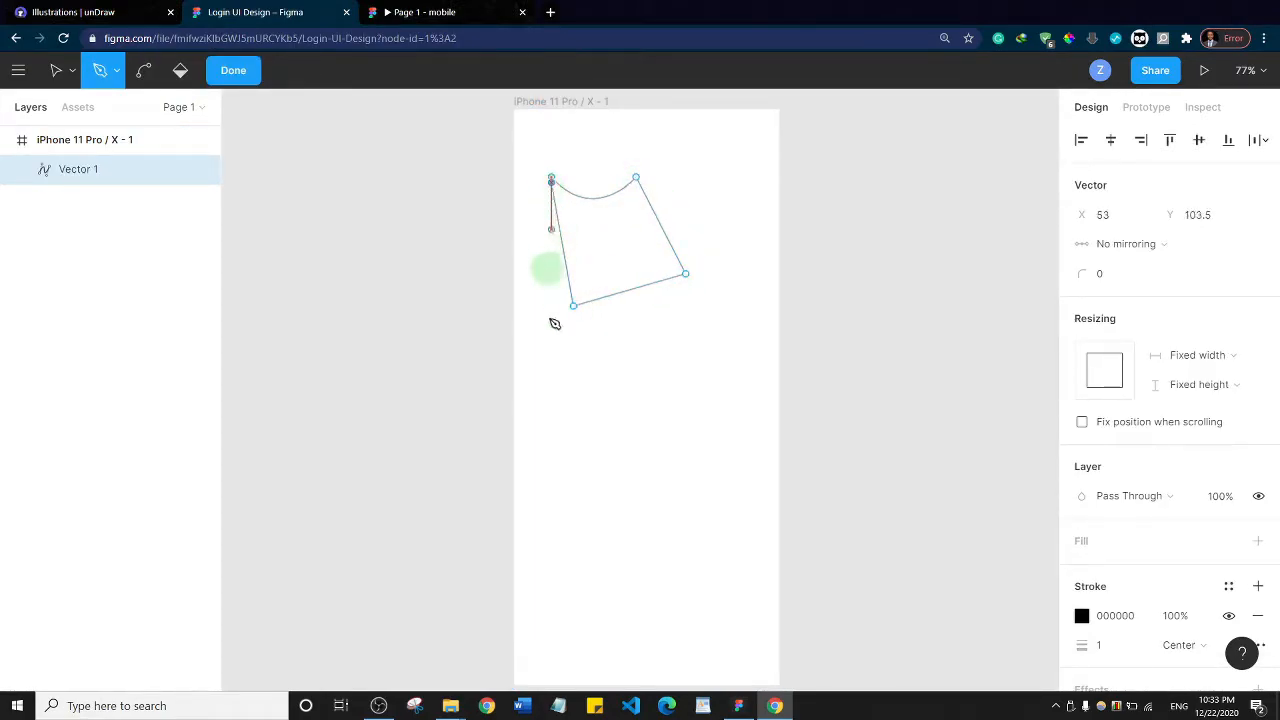
left_click(552, 183)
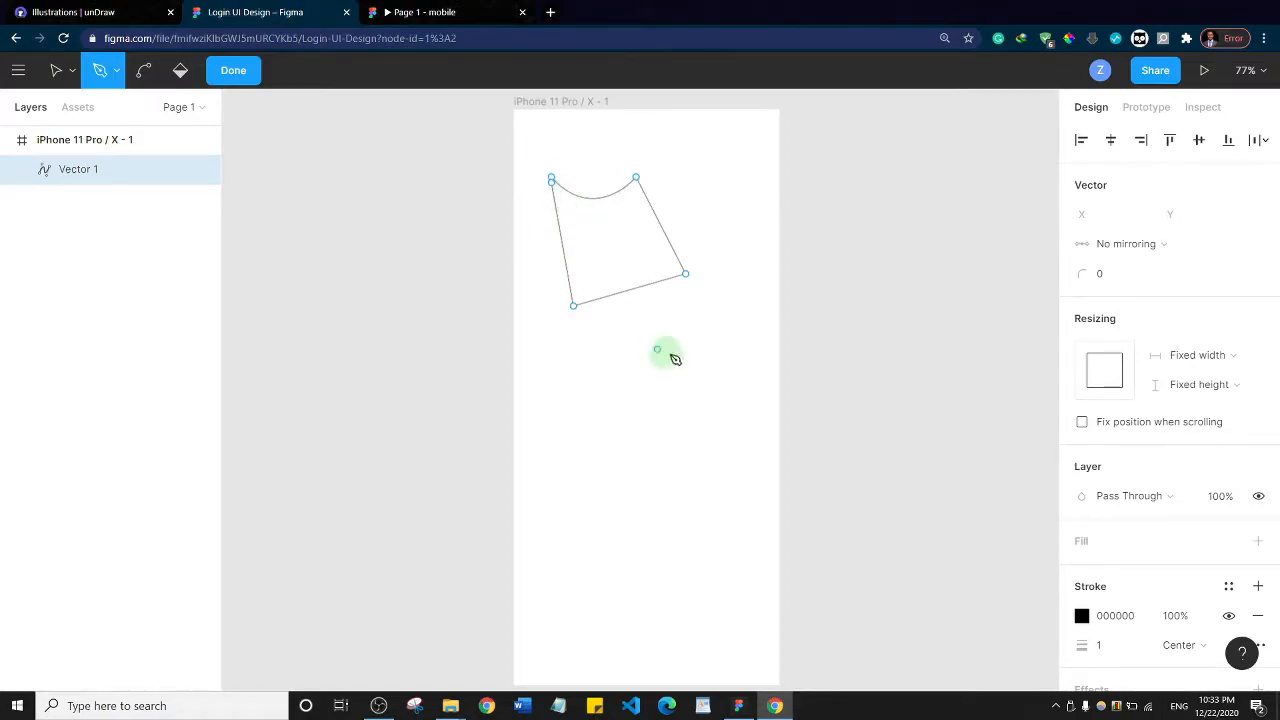
Undo the entire pen path in the iPhone frame
key("ctrl+z")
key("ctrl+z")
key("ctrl+z")
key("ctrl+z")
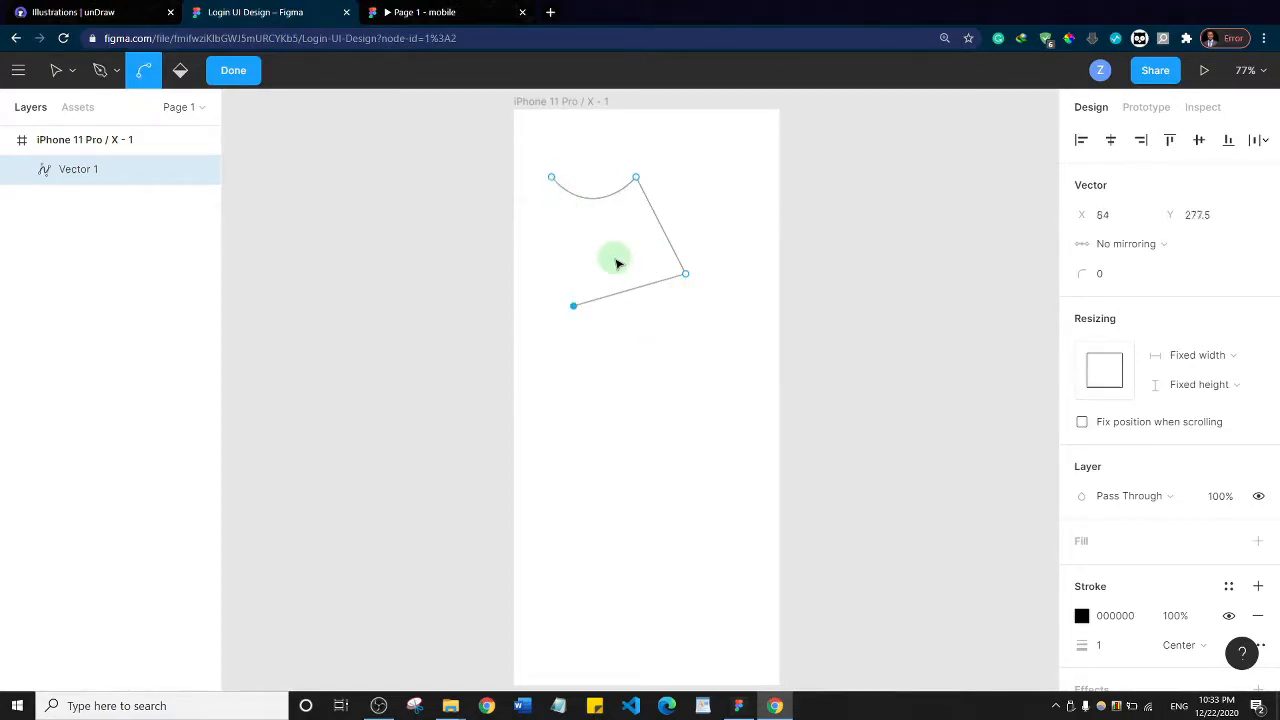
key("ctrl+z")
key("ctrl+z")
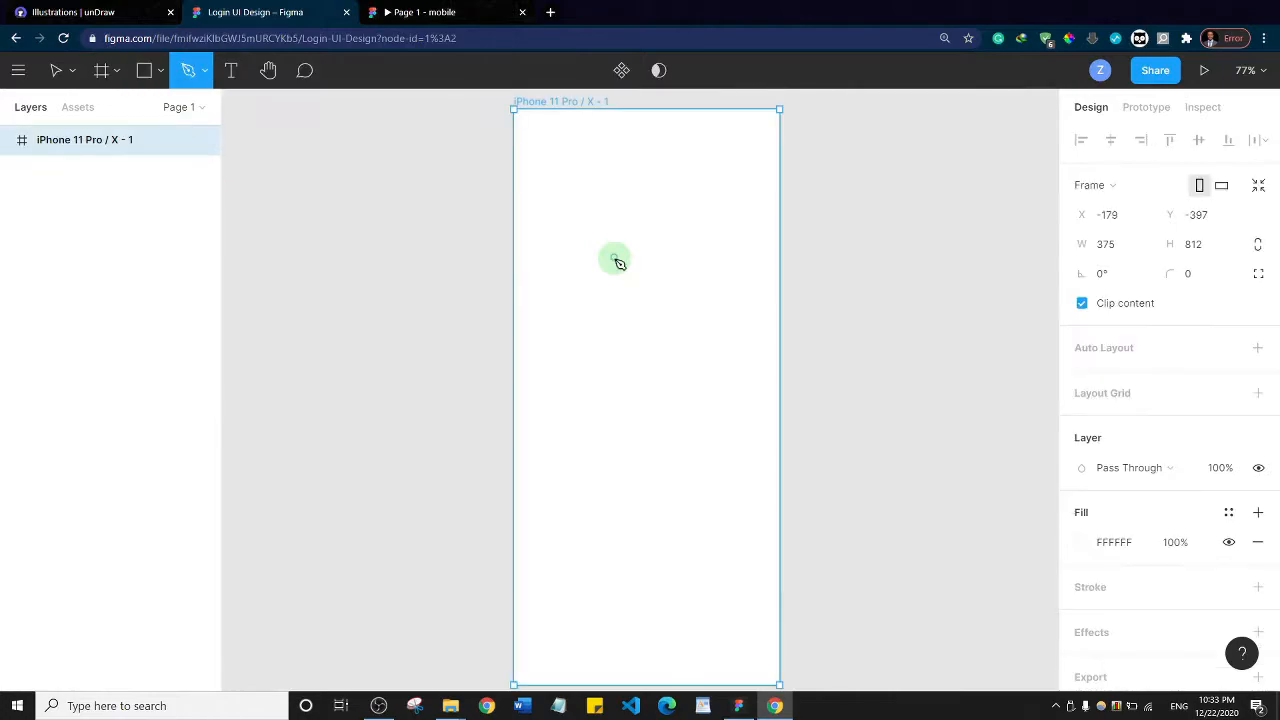
Draw a text box about 175 × 150 in the upper part of the iPhone frame, enter sample text and undo it
key("t")
left_click_drag(534, 174, 660, 281)
type("aSASXVASX")
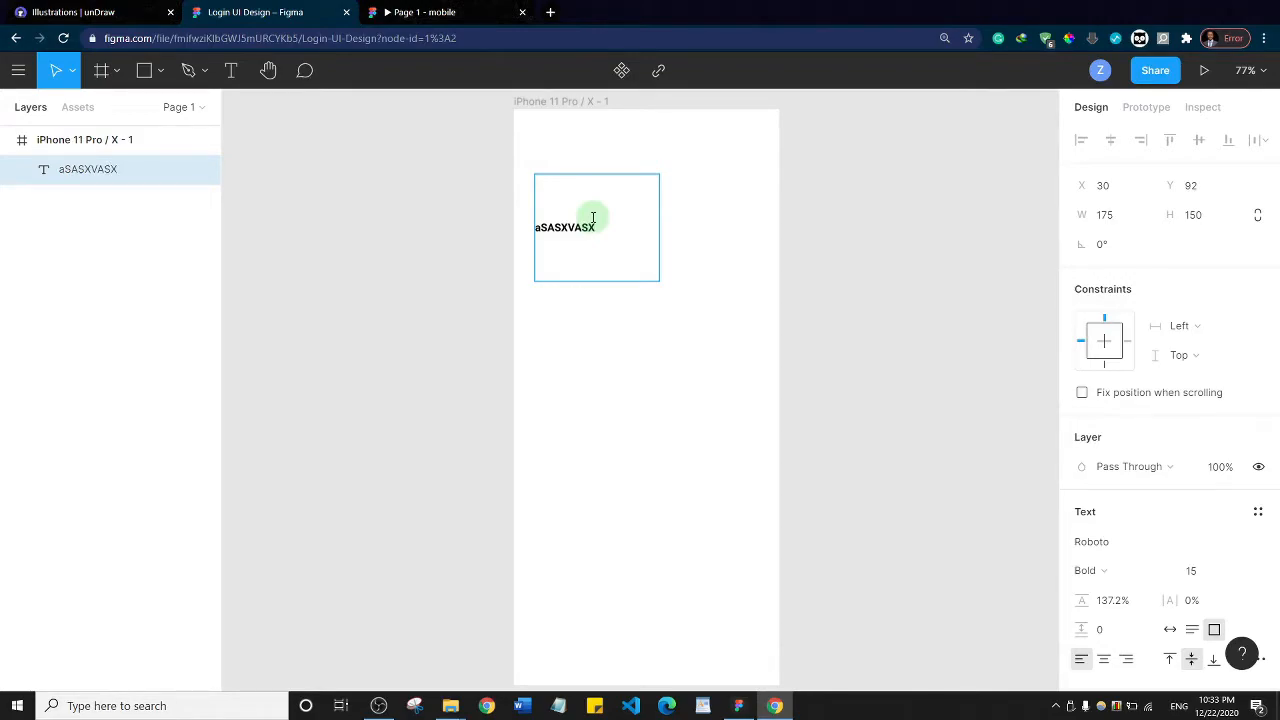
key("ctrl+z")
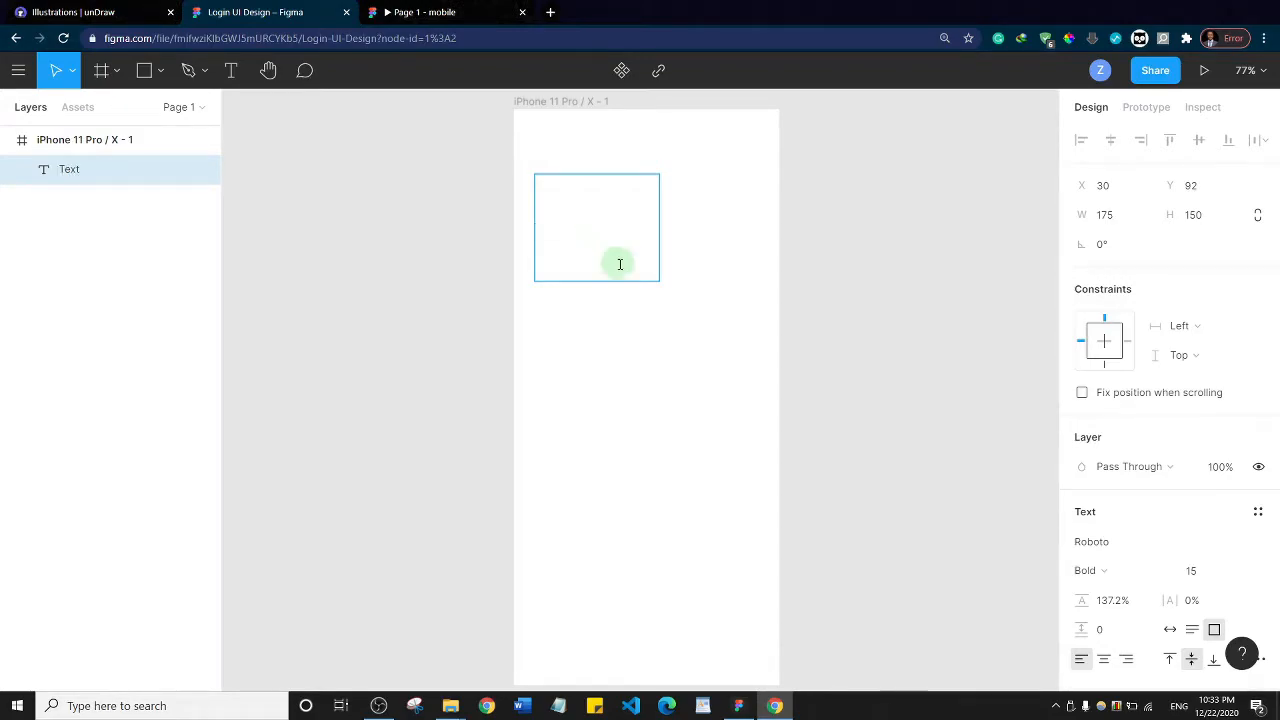
key("Escape")
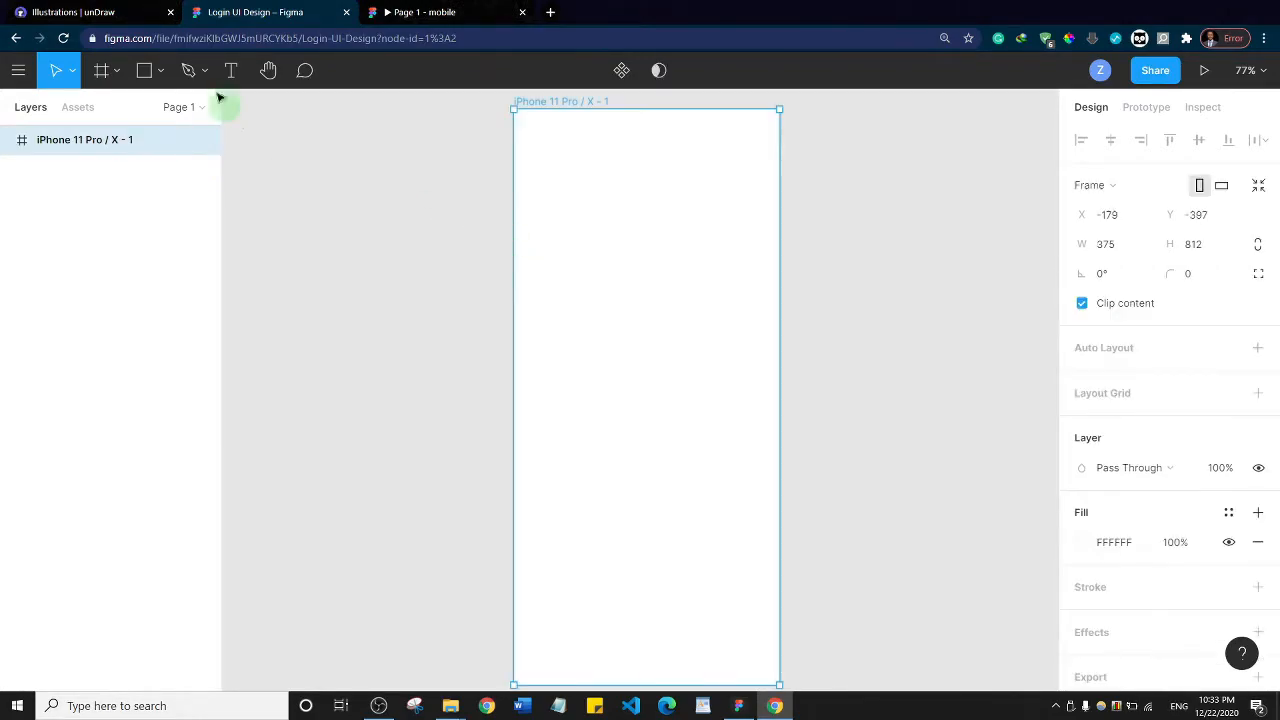
left_click(267, 70)
left_click_drag(866, 226, 931, 248)
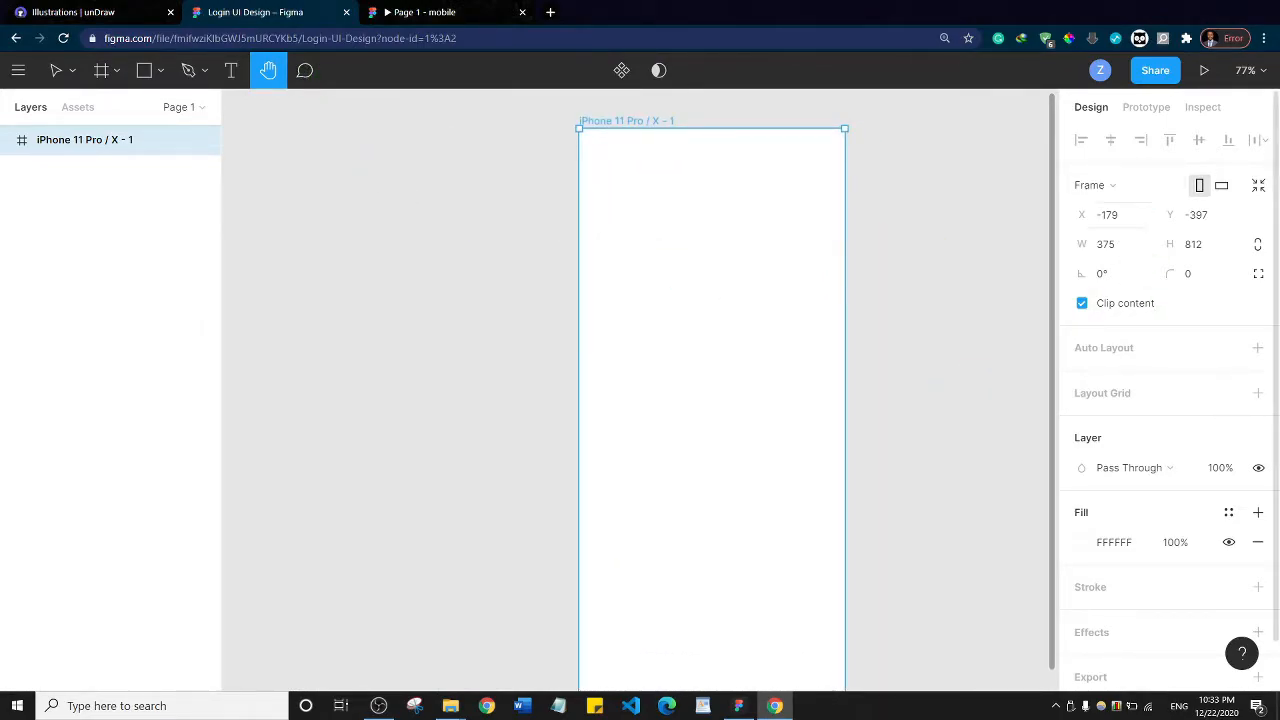
left_click(1178, 273)
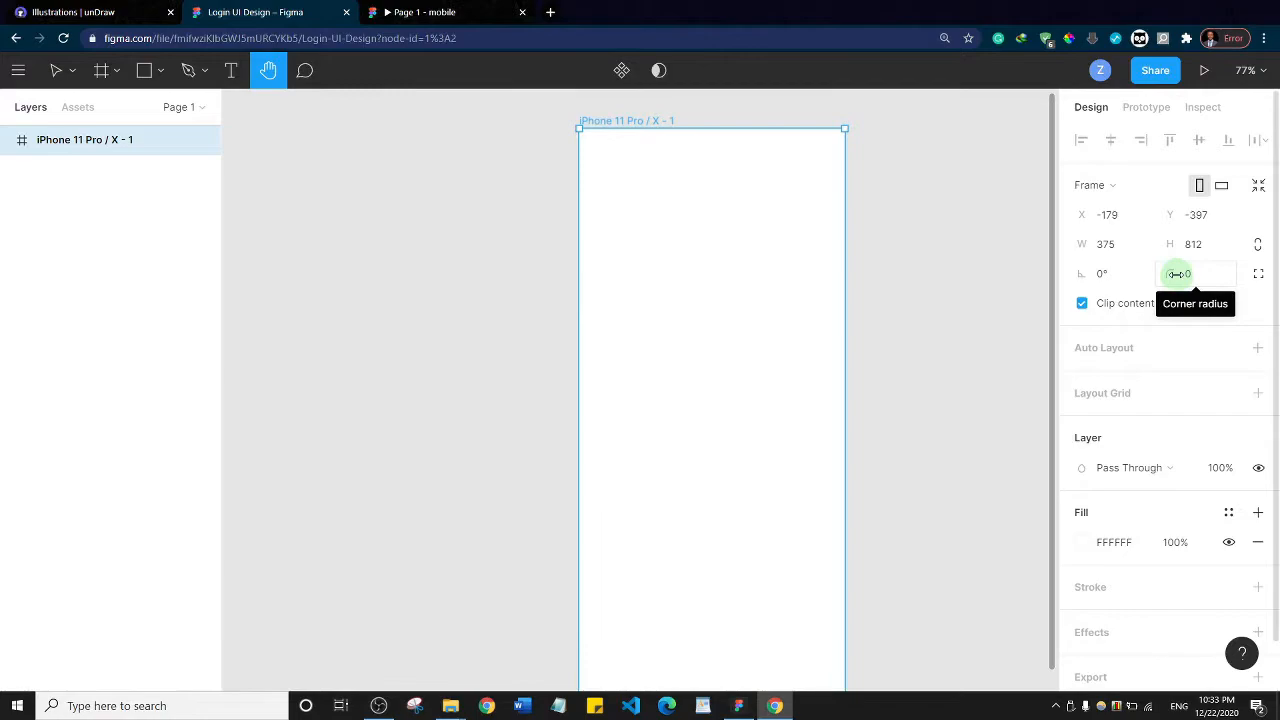
left_click_drag(775, 205, 670, 212)
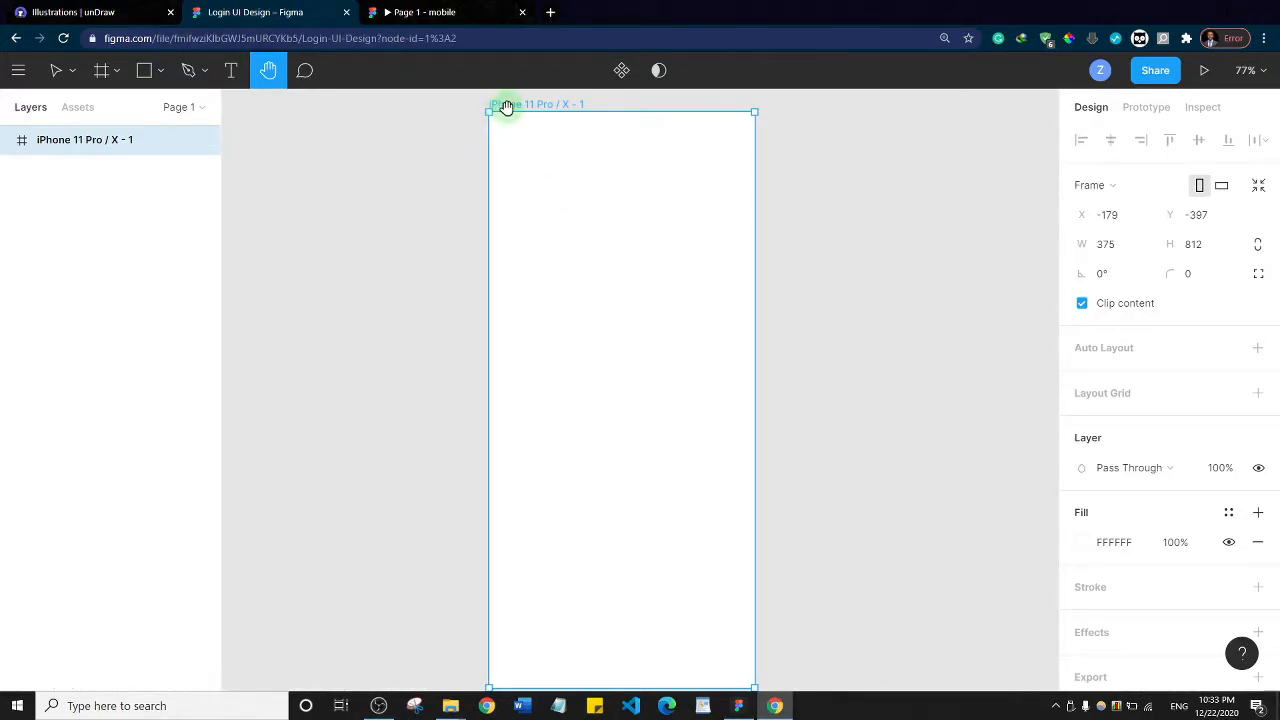
left_click(56, 70)
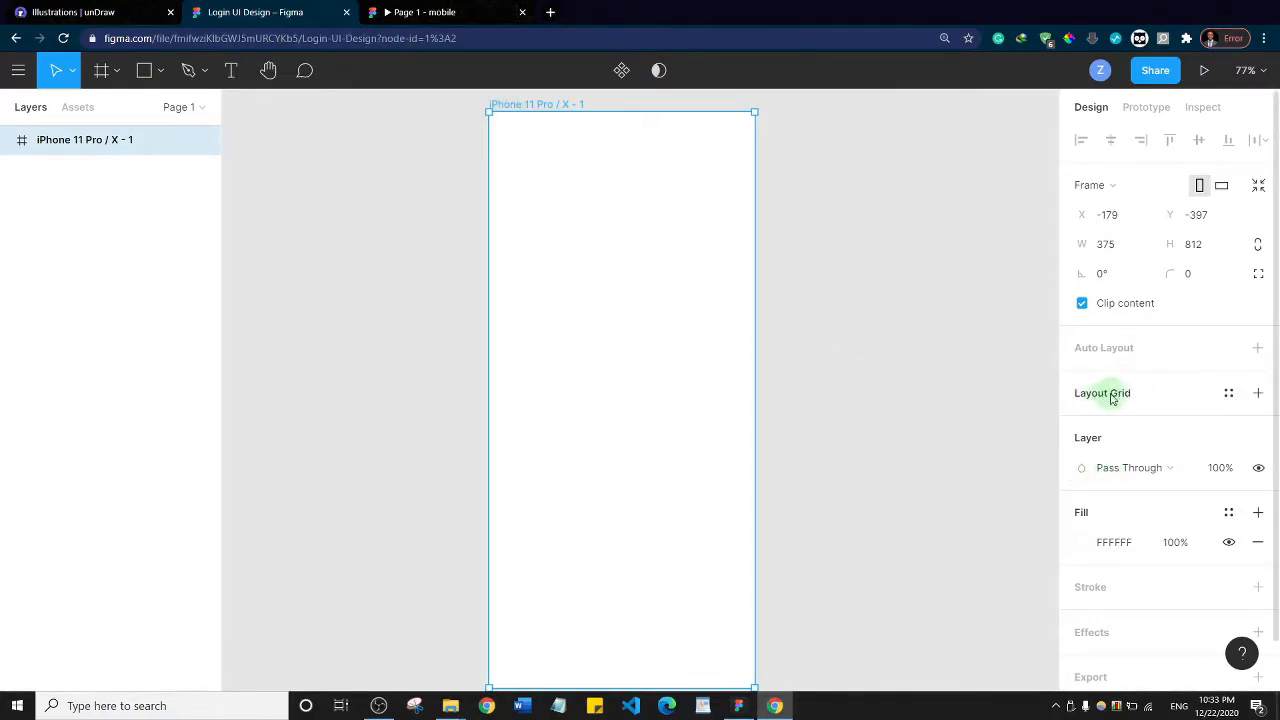
Add a layout grid to the iPhone frame and change it from Grid to Columns with a count of 6
left_click(1258, 395)
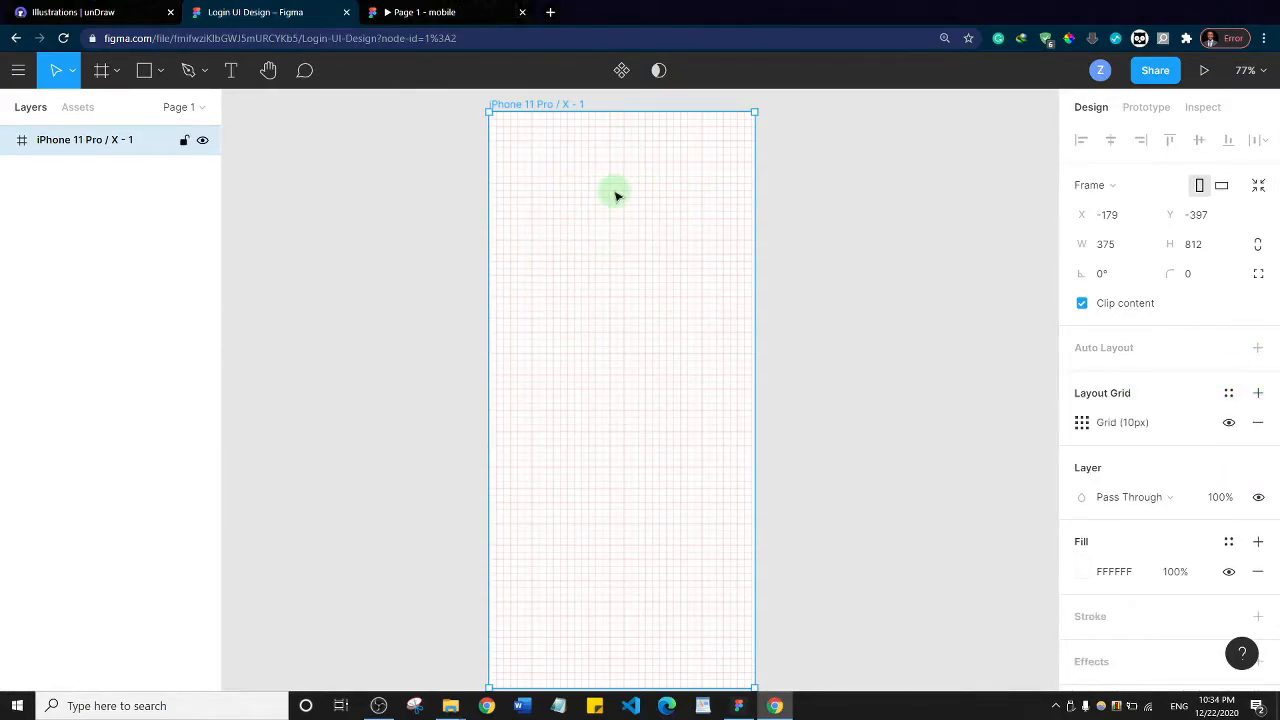
left_click(1082, 424)
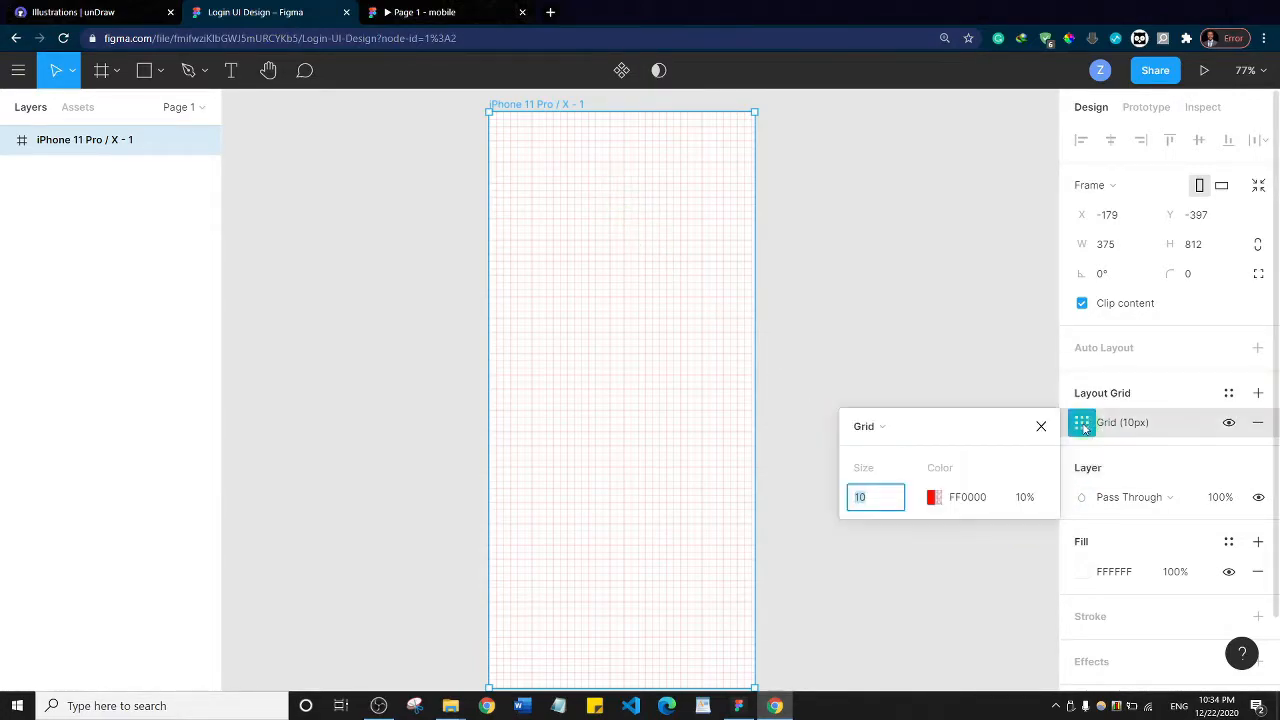
left_click(884, 428)
left_click(886, 449)
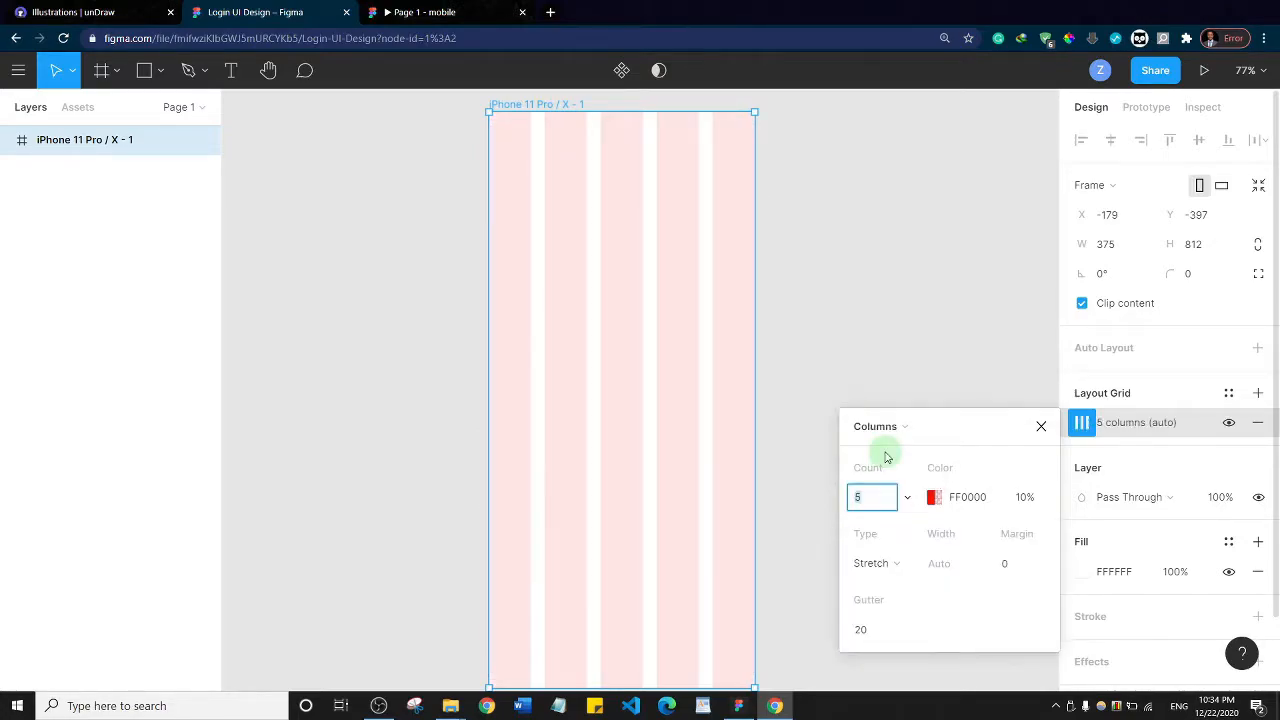
left_click(879, 501)
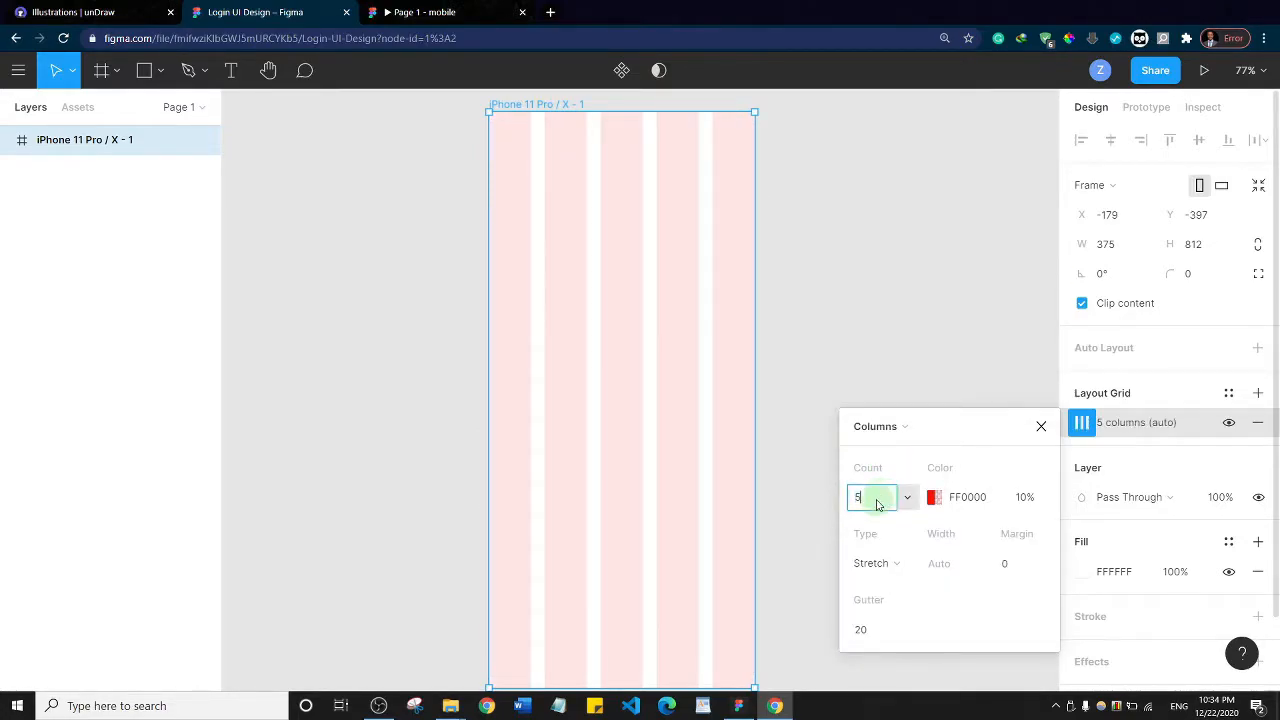
left_click_drag(877, 498, 831, 494)
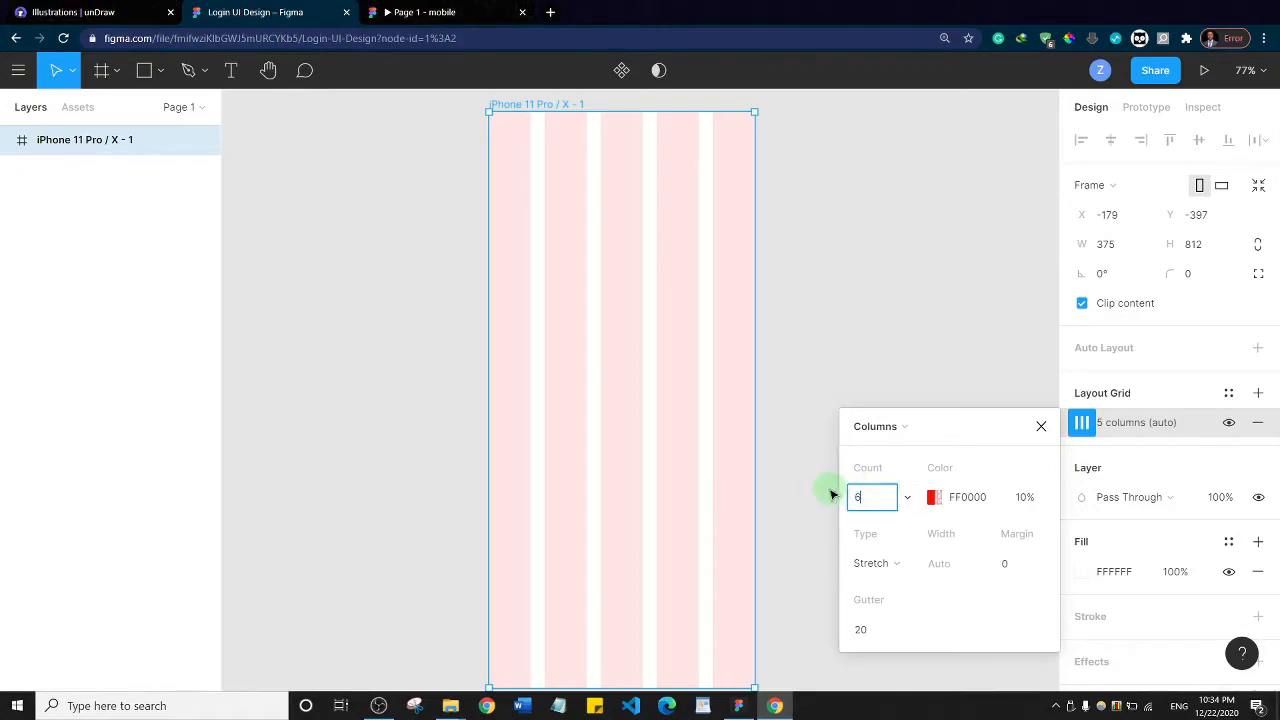
key("Return")
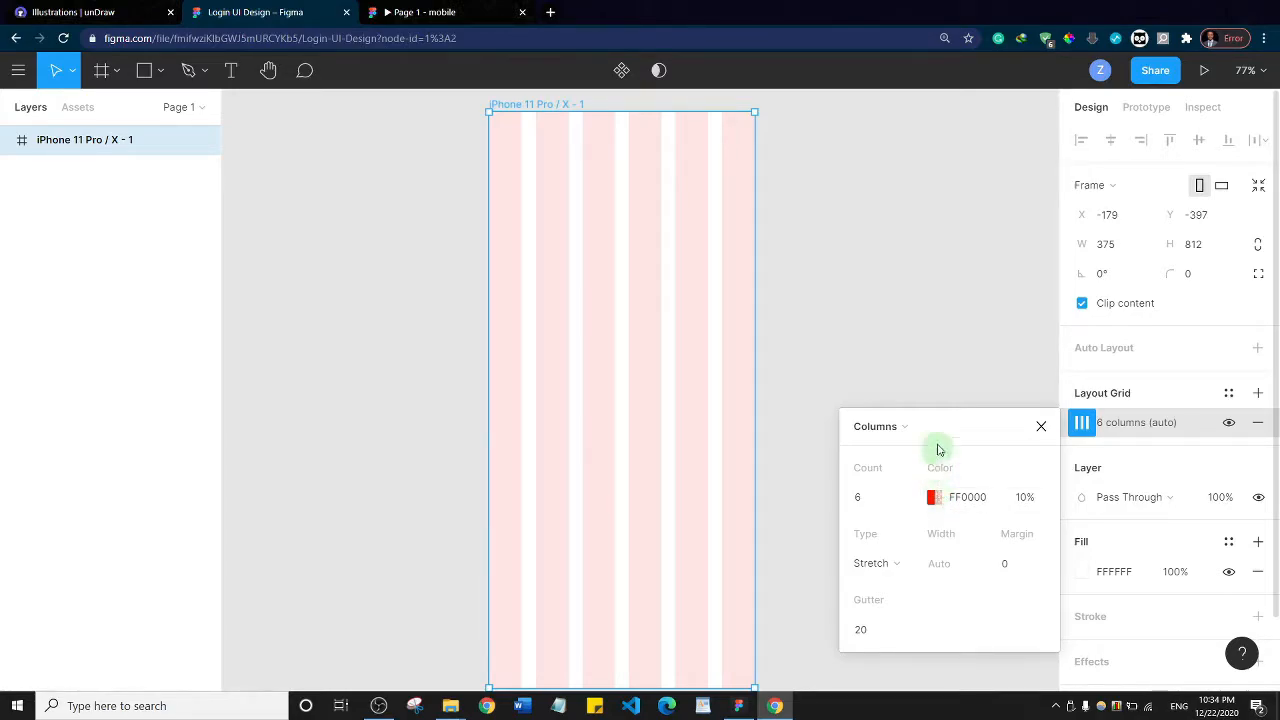
left_click(1041, 427)
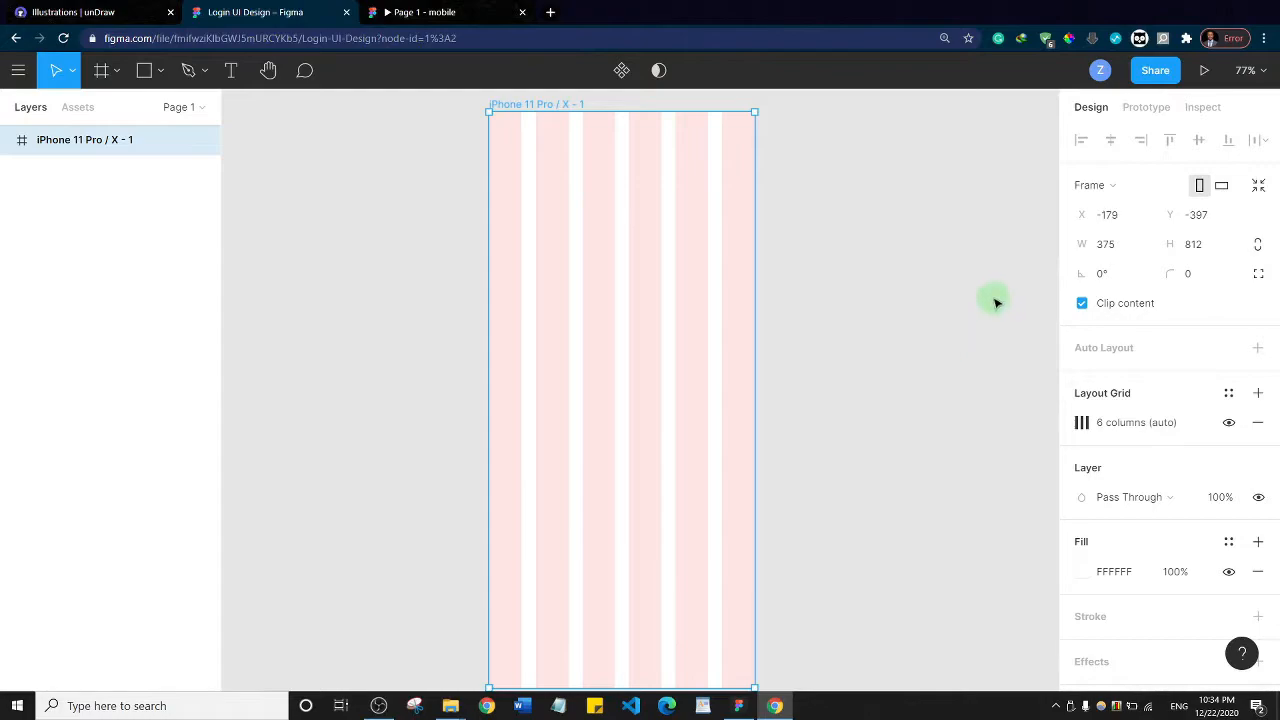
Toggle the visibility of the frame's column grid and leave it hidden
left_click(1229, 424)
left_click(1229, 424)
left_click(1229, 424)
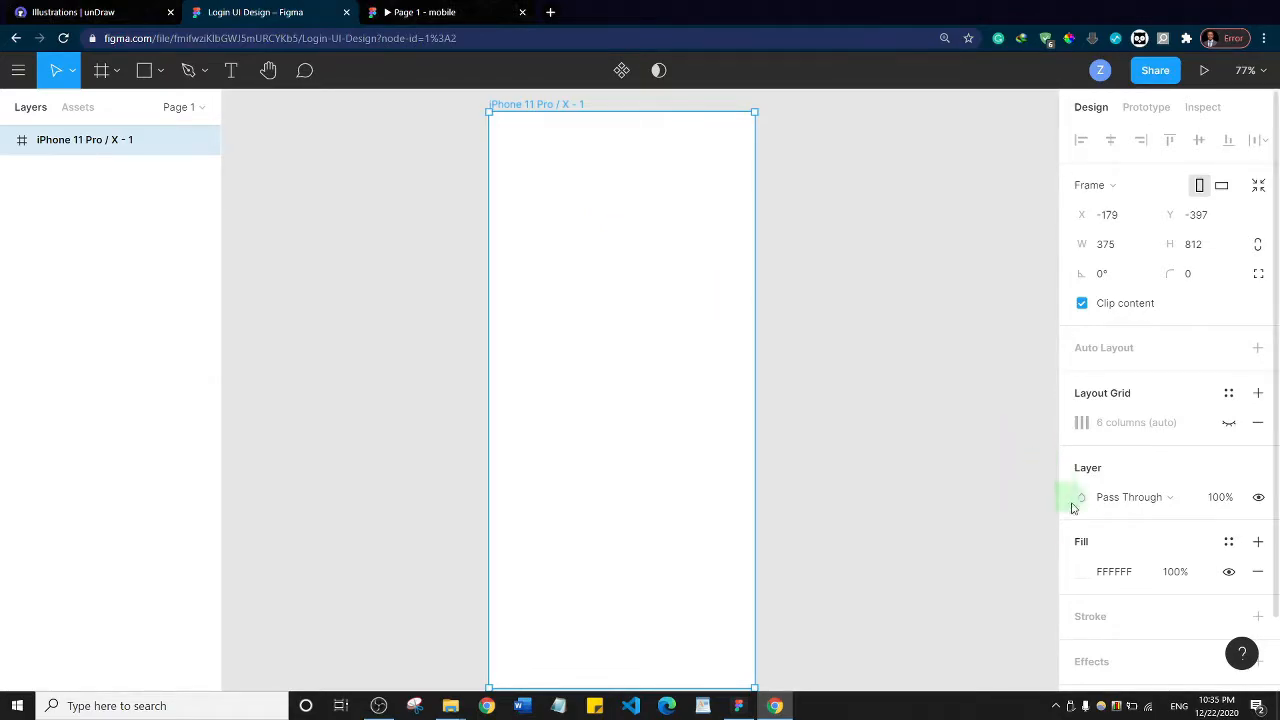
Change the iPhone frame's fill to the solid blue 181FC7
left_click(1082, 572)
left_click(981, 474)
left_click_drag(981, 474, 991, 474)
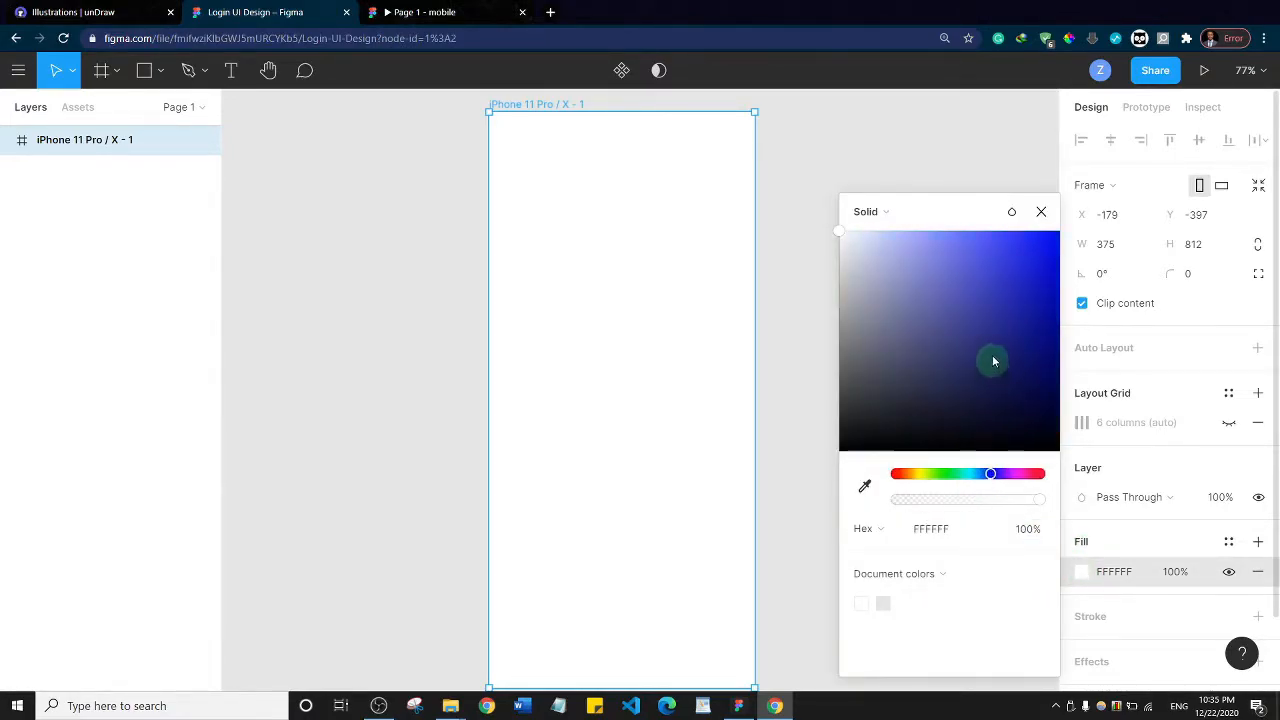
left_click(1012, 304)
mouse_move(1015, 311)
left_mouse_down()
mouse_move(1021, 289)
mouse_move(1020, 302)
left_mouse_up()
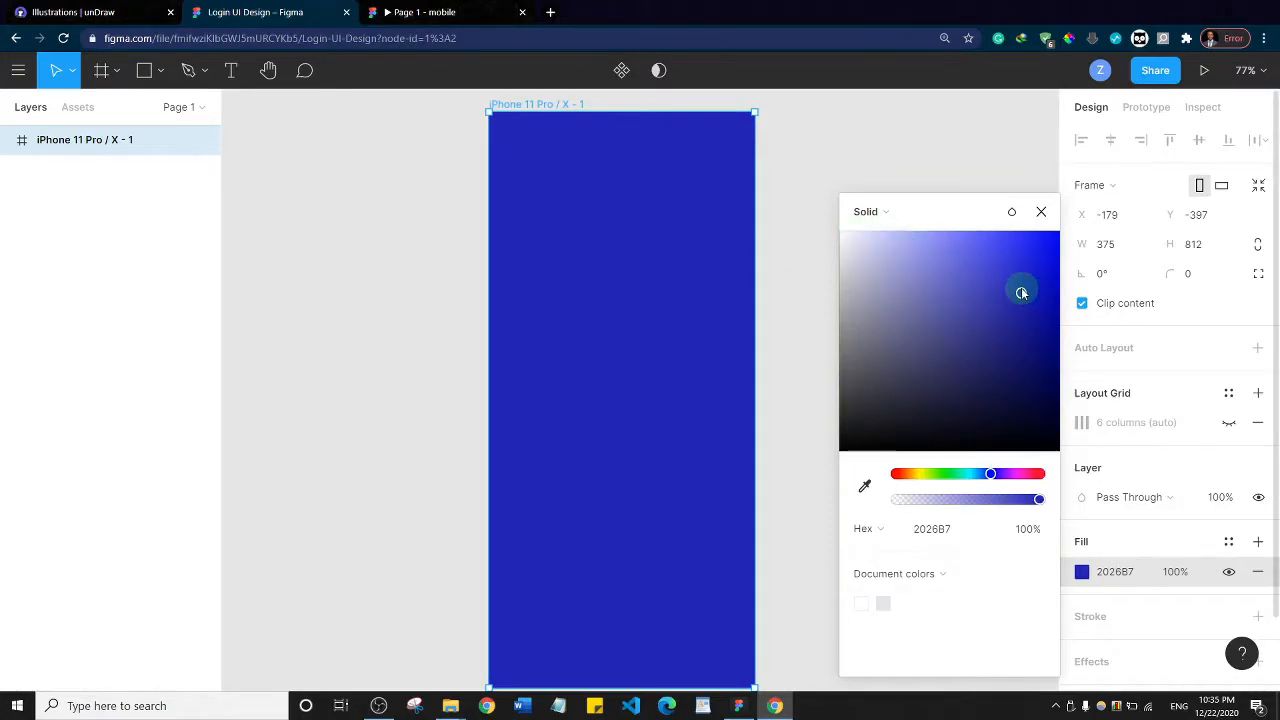
mouse_move(1021, 292)
left_mouse_down()
mouse_move(1026, 314)
mouse_move(1032, 279)
left_mouse_up()
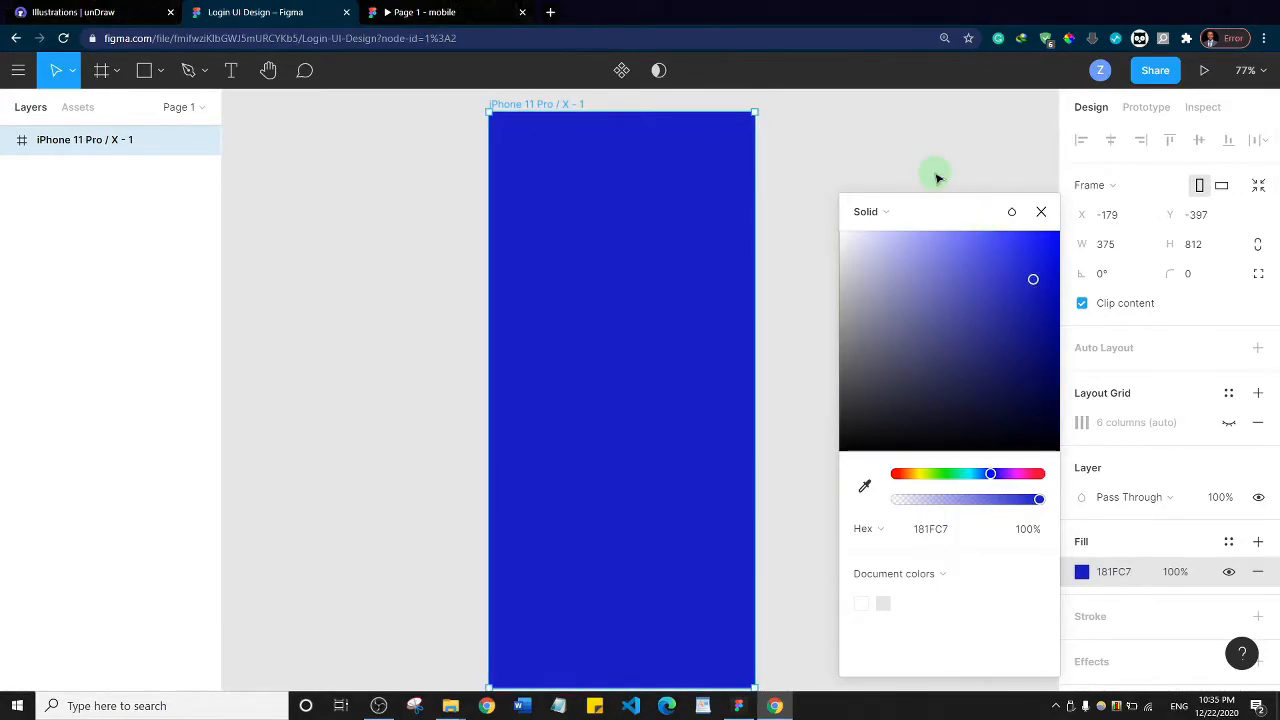
left_click(934, 177)
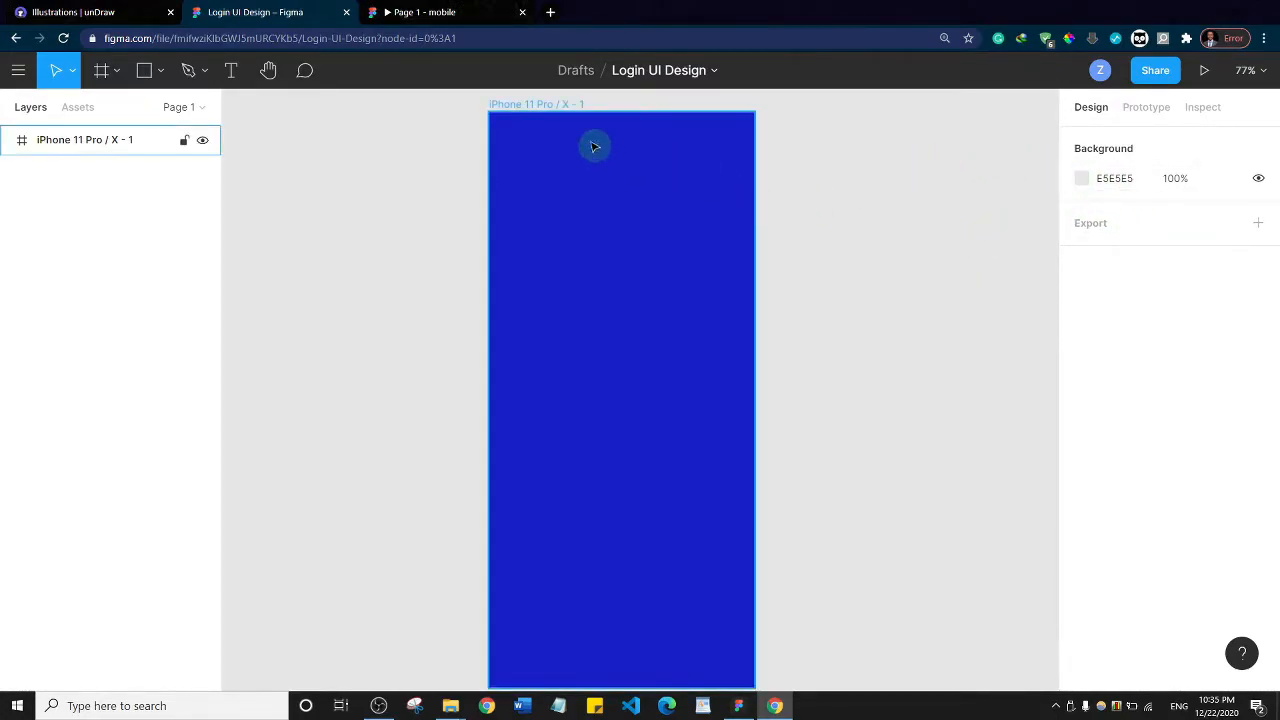
Show the iPhone frame's column grid and set its color opacity to 25%
left_click(530, 108)
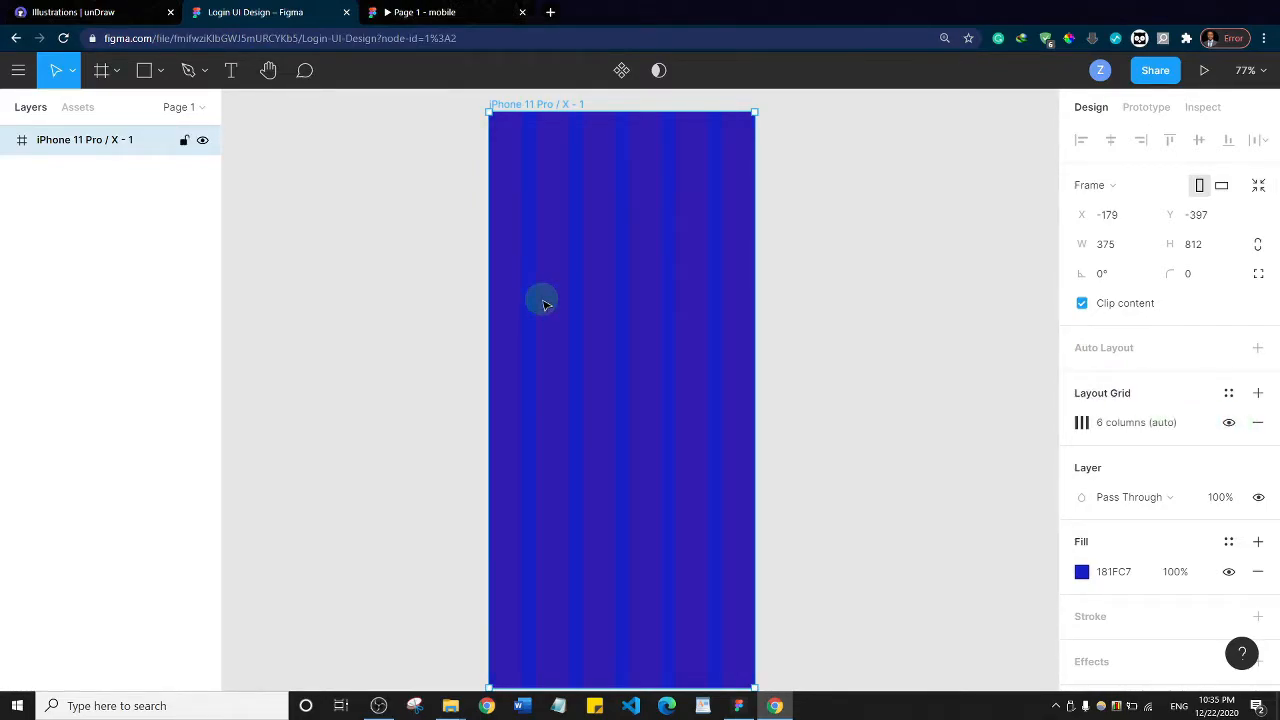
left_click(1081, 426)
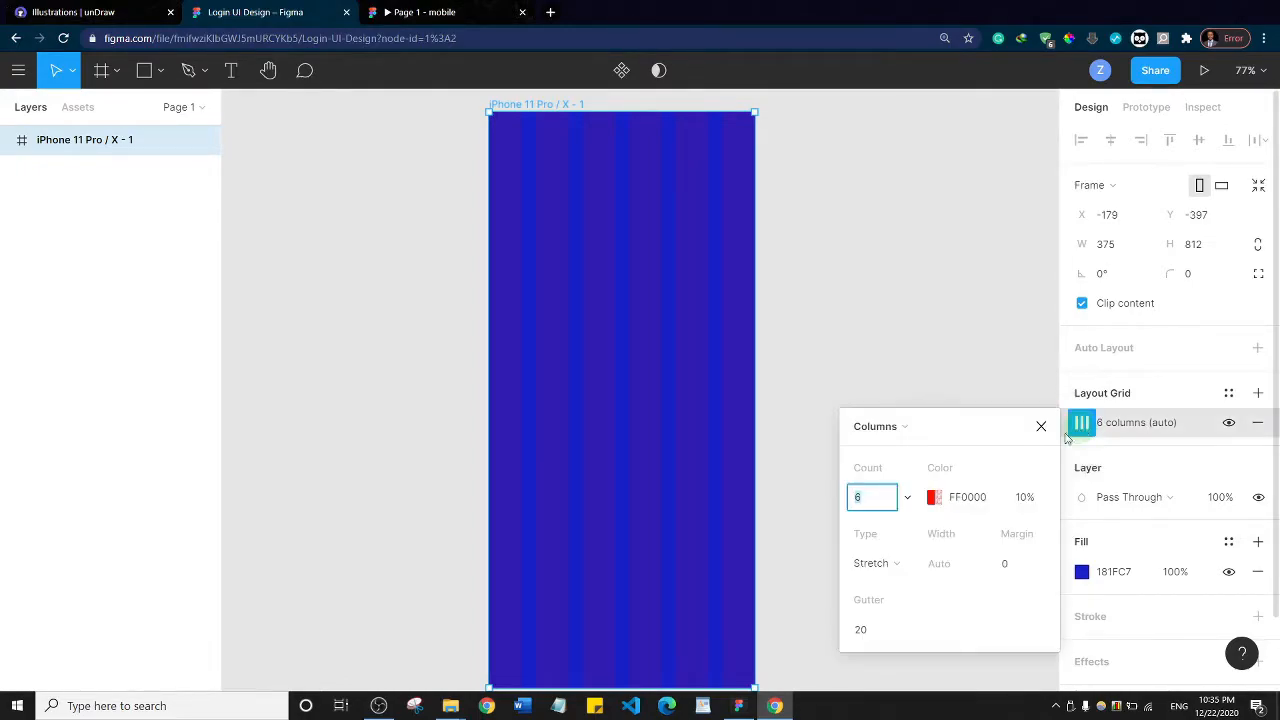
left_click(942, 500)
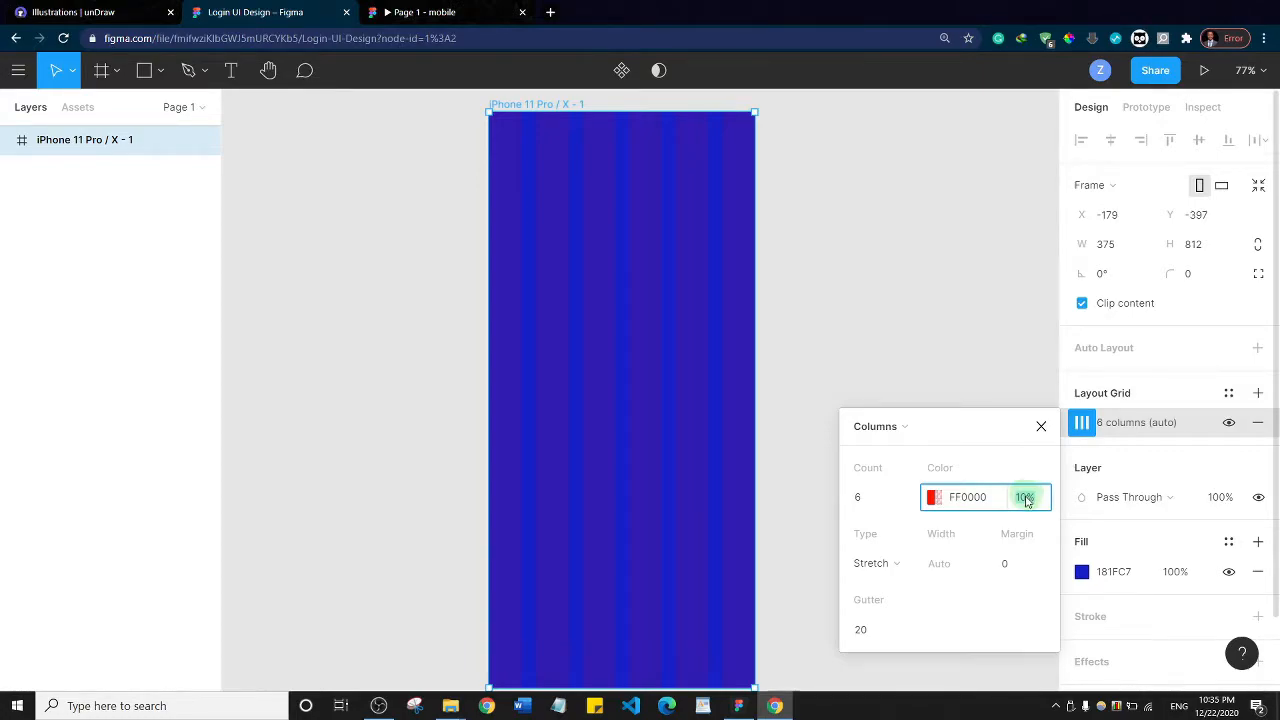
left_click(1022, 500)
type("25")
key("Return")
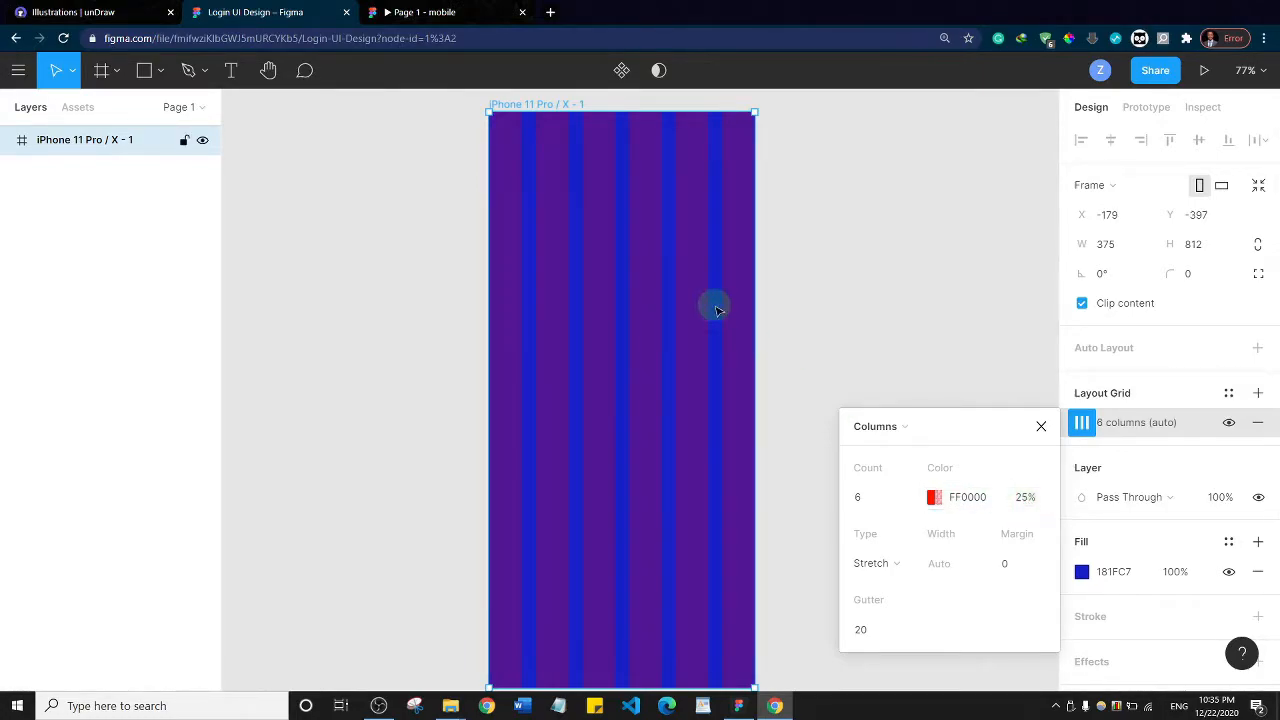
left_click(880, 214)
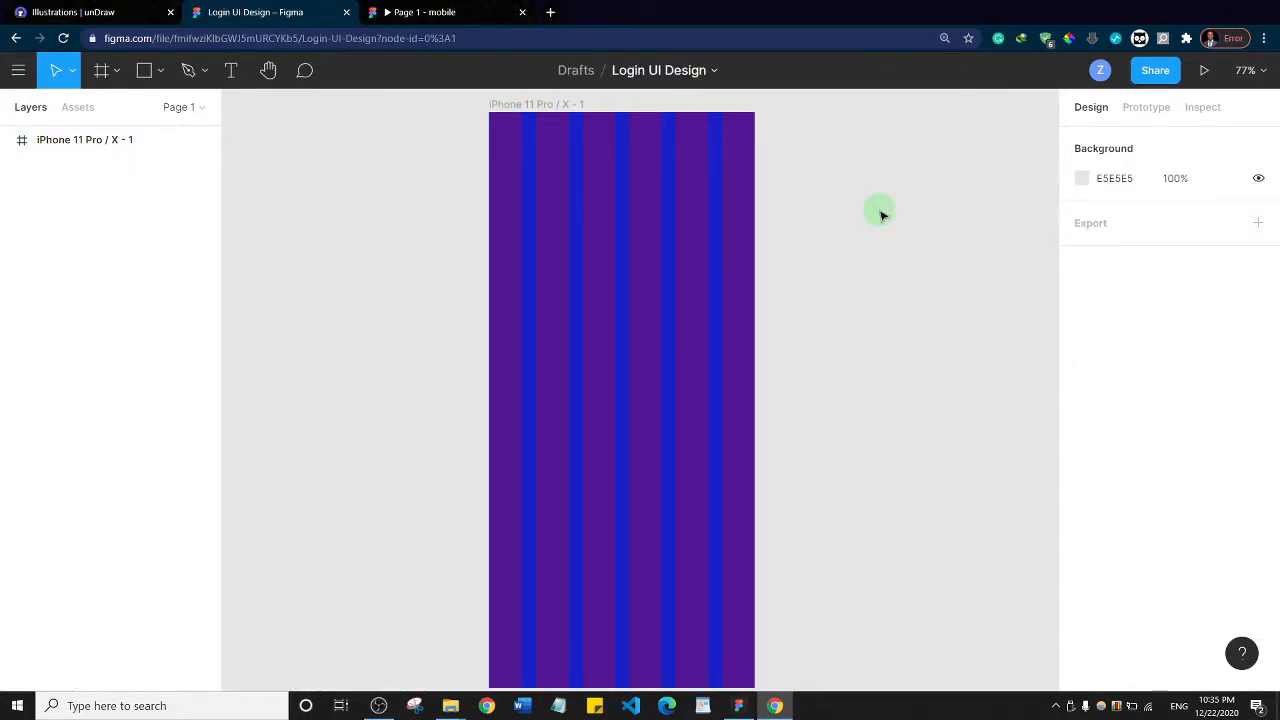
Check the finished mobile prototype for reference and draw a rectangle about 256 × 239 in the upper part of the iPhone frame
left_click(420, 12)
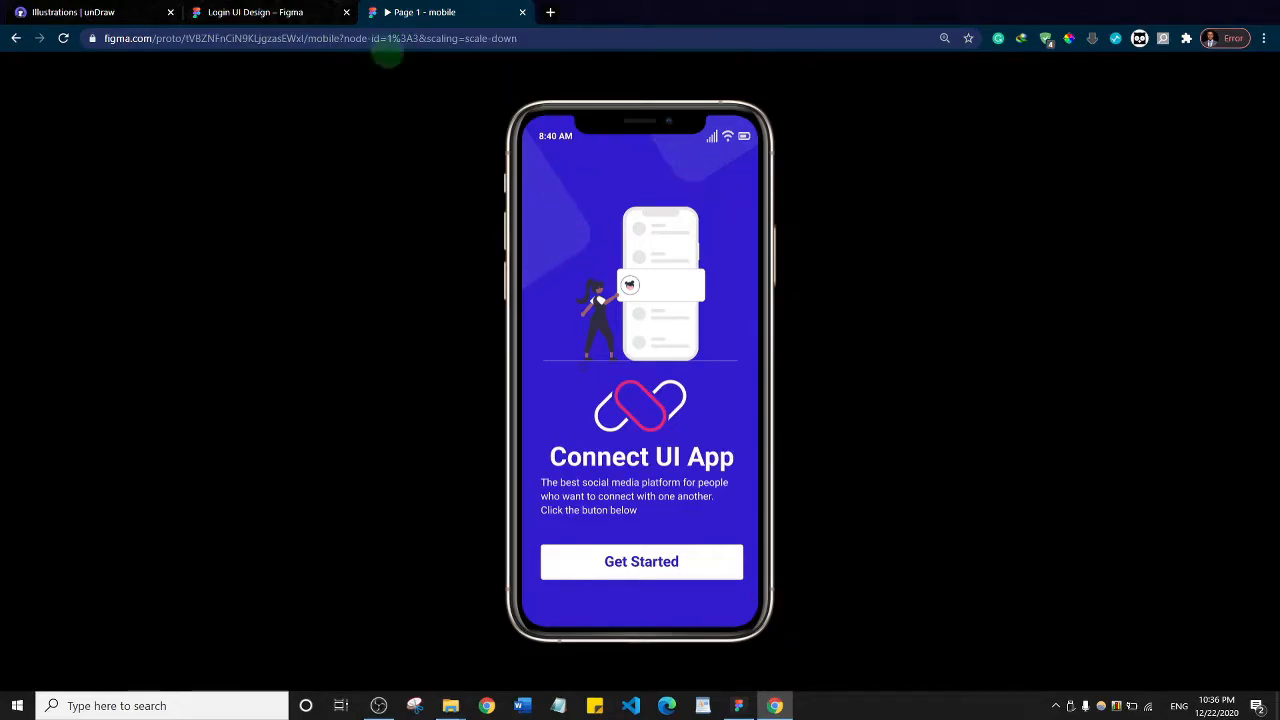
left_click(248, 12)
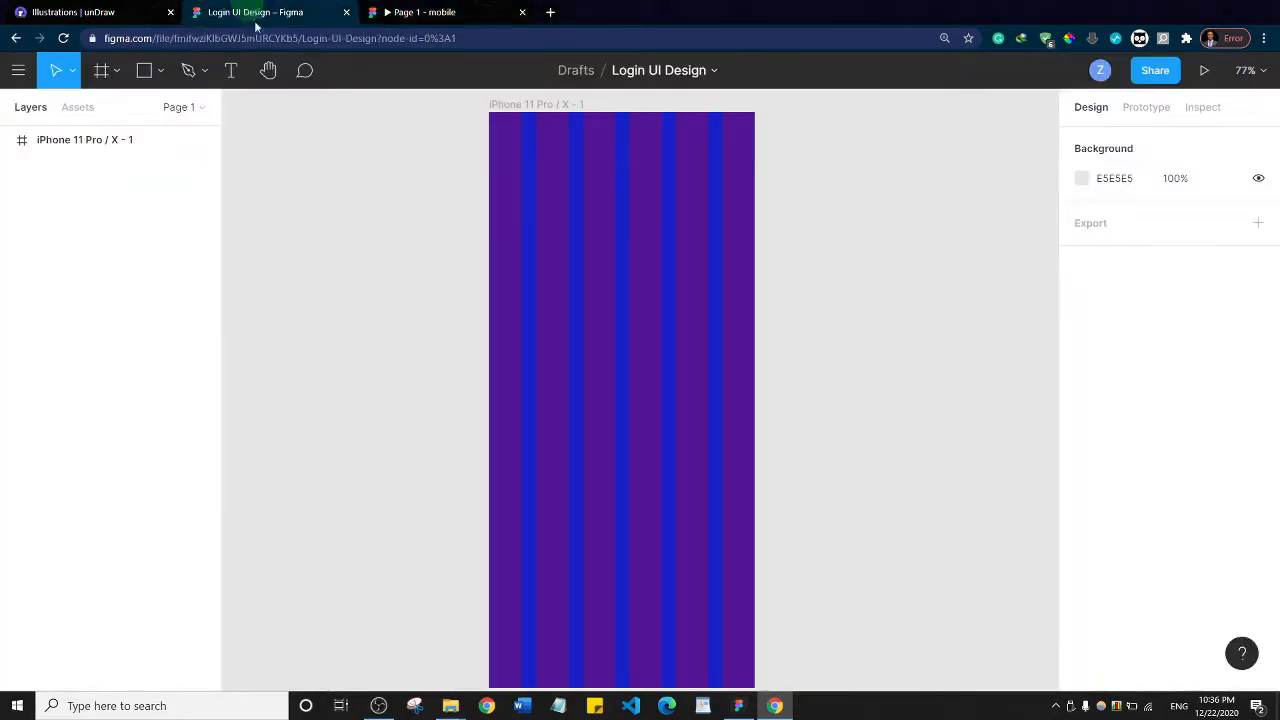
left_click(160, 72)
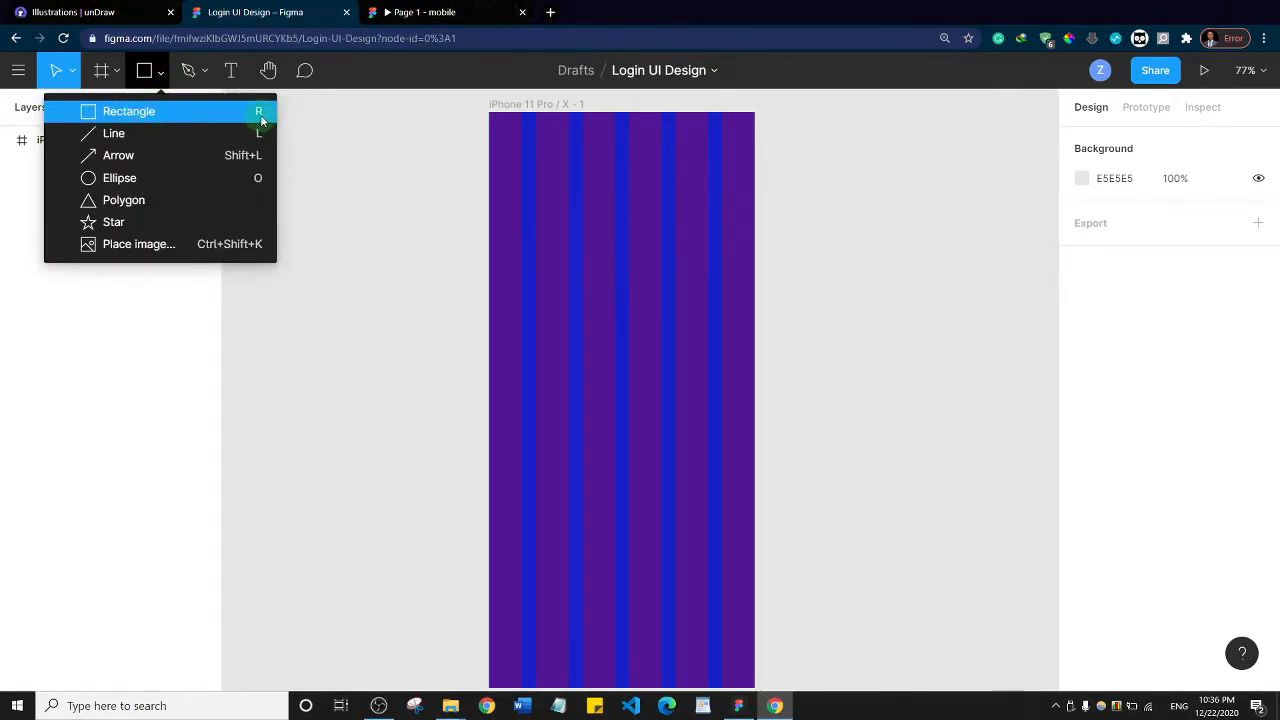
left_click(126, 112)
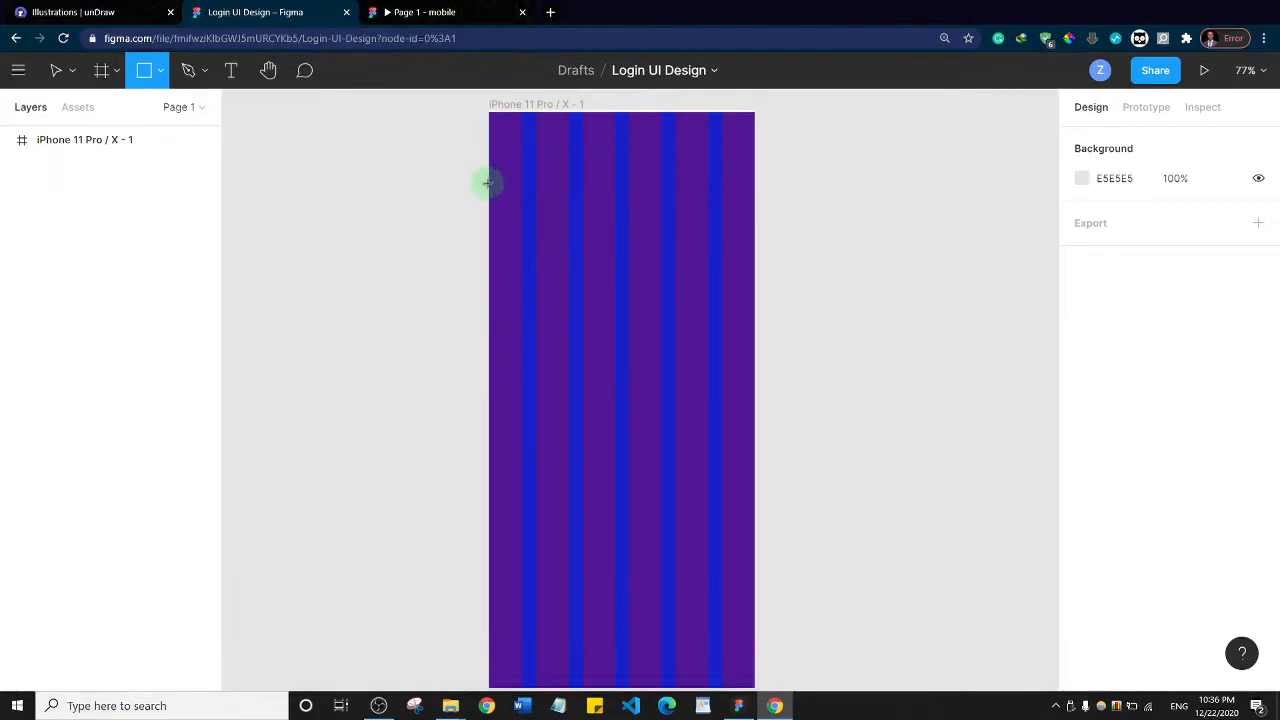
left_click_drag(505, 163, 684, 330)
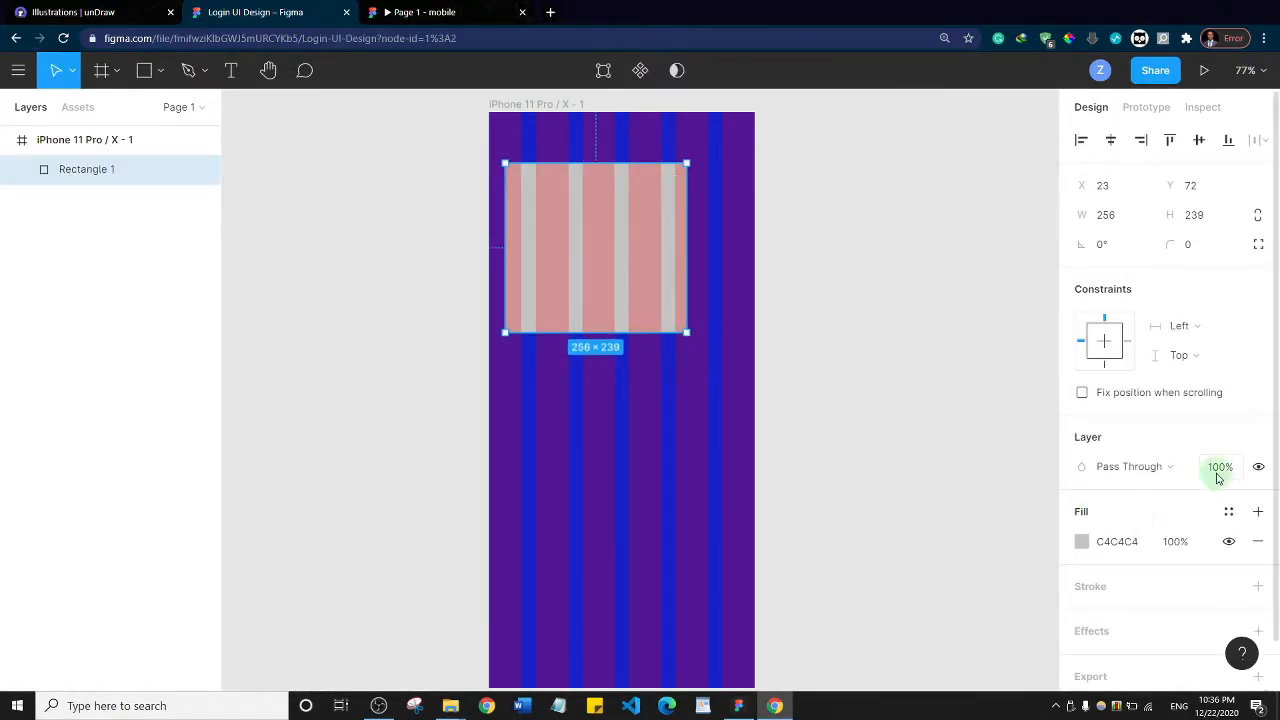
Hide the iPhone frame's column grid and round the rectangle's corners to a radius of about 37
left_click(527, 106)
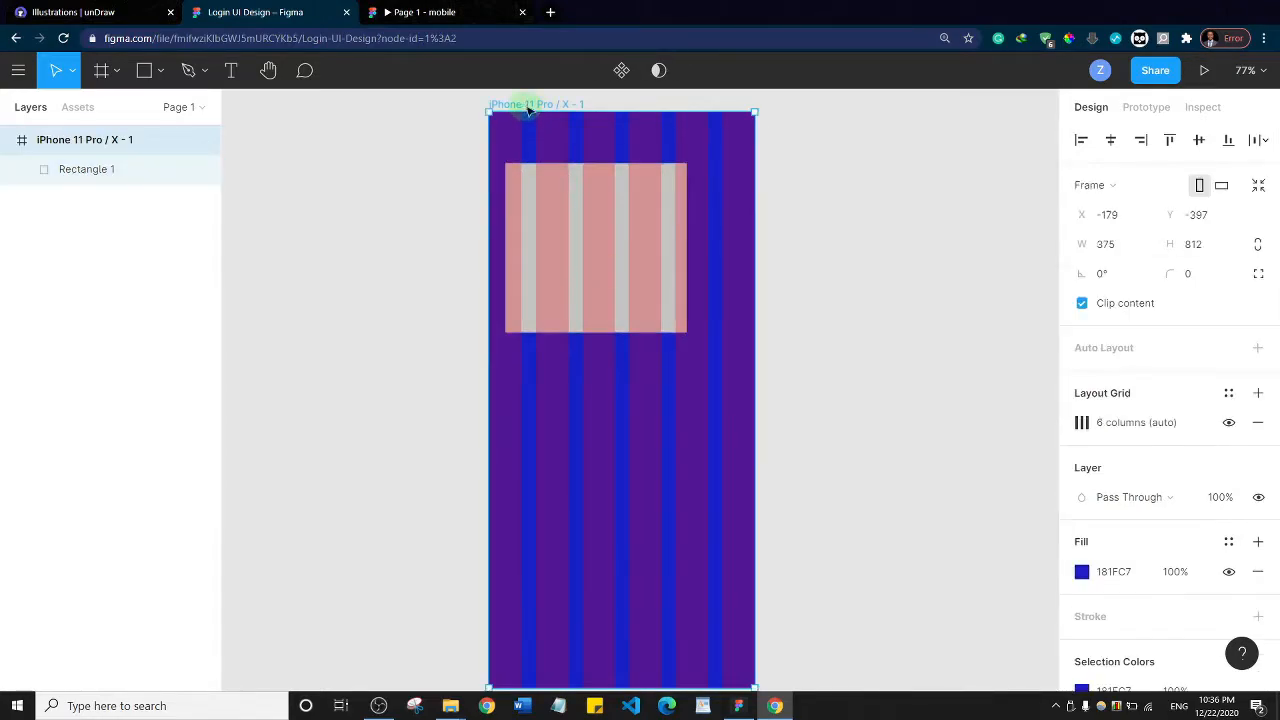
left_click(1229, 422)
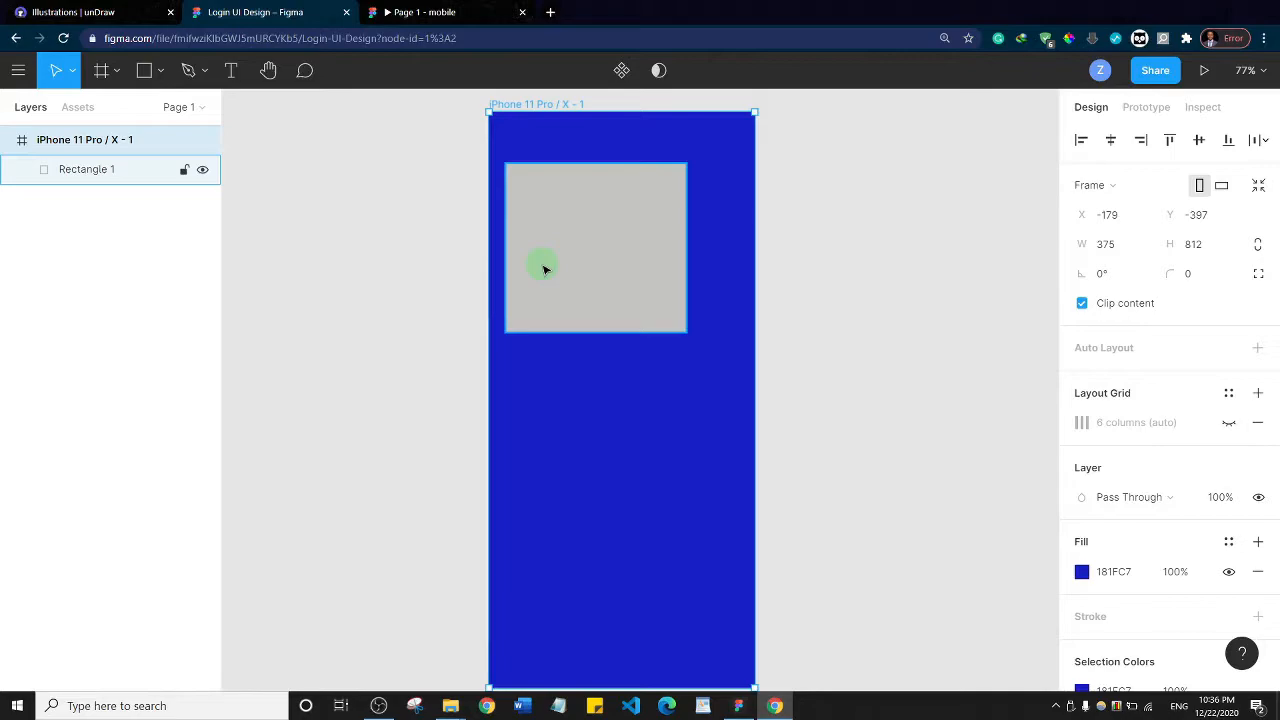
left_click(643, 244)
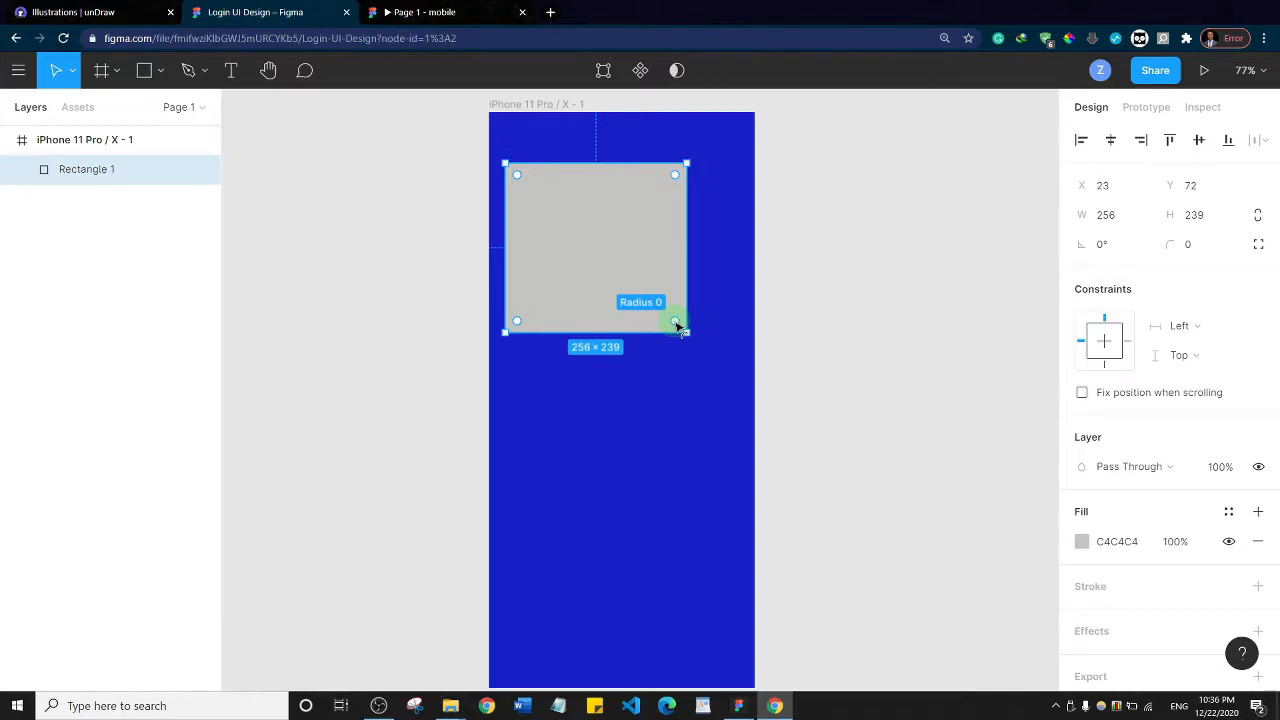
left_click_drag(677, 325, 663, 302)
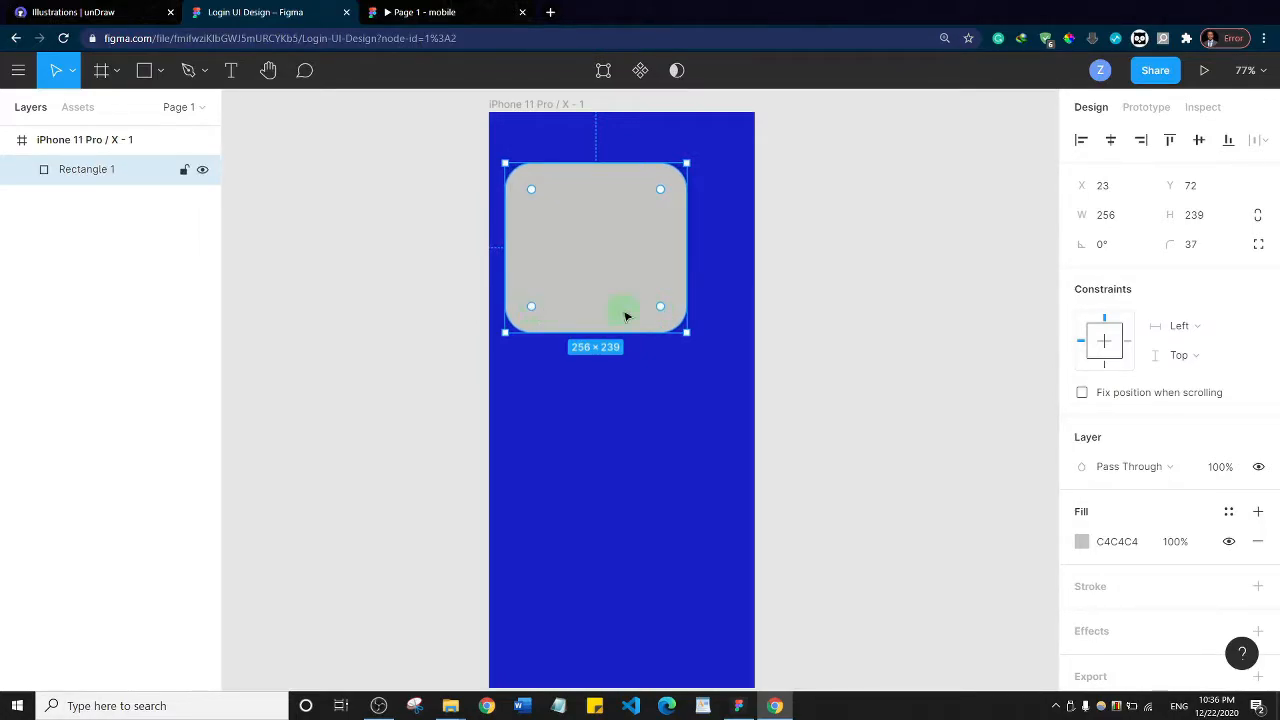
Resize the rectangle to about 287 × 263 with a corner radius of about 35 and rotate it to about 41.3°
mouse_move(661, 308)
left_click_drag(661, 311, 709, 349)
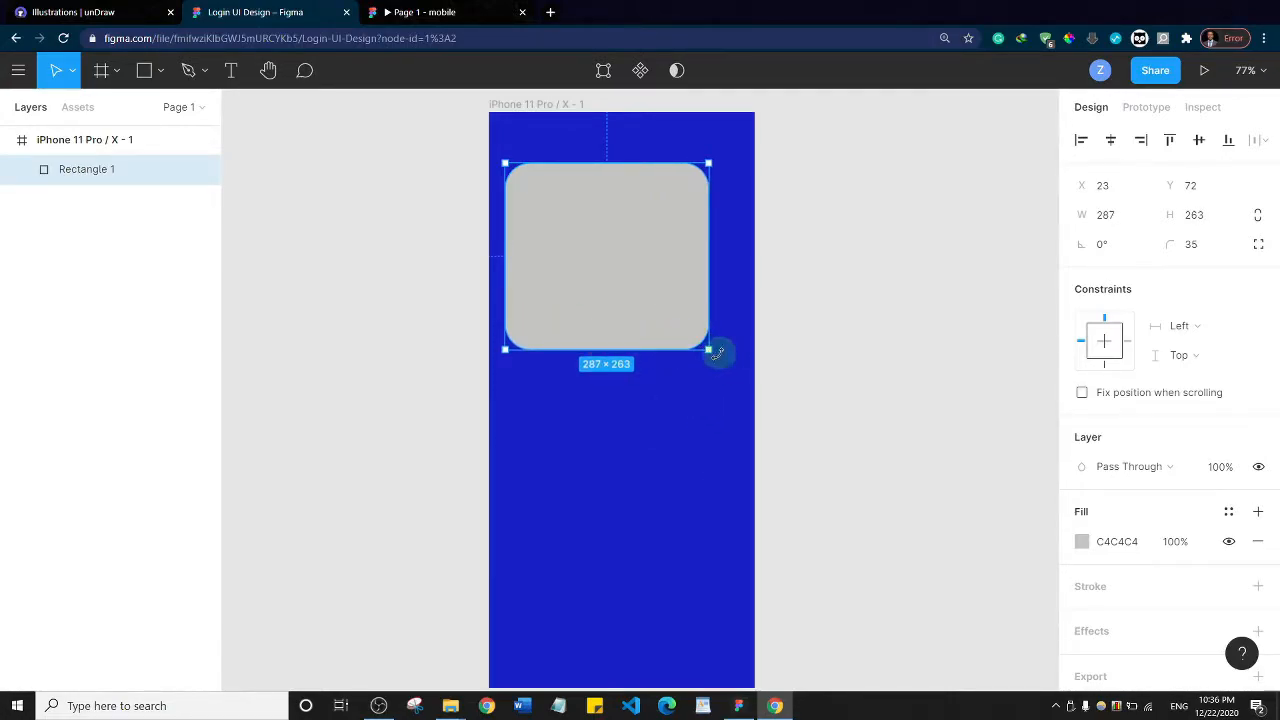
left_click_drag(721, 347, 742, 246)
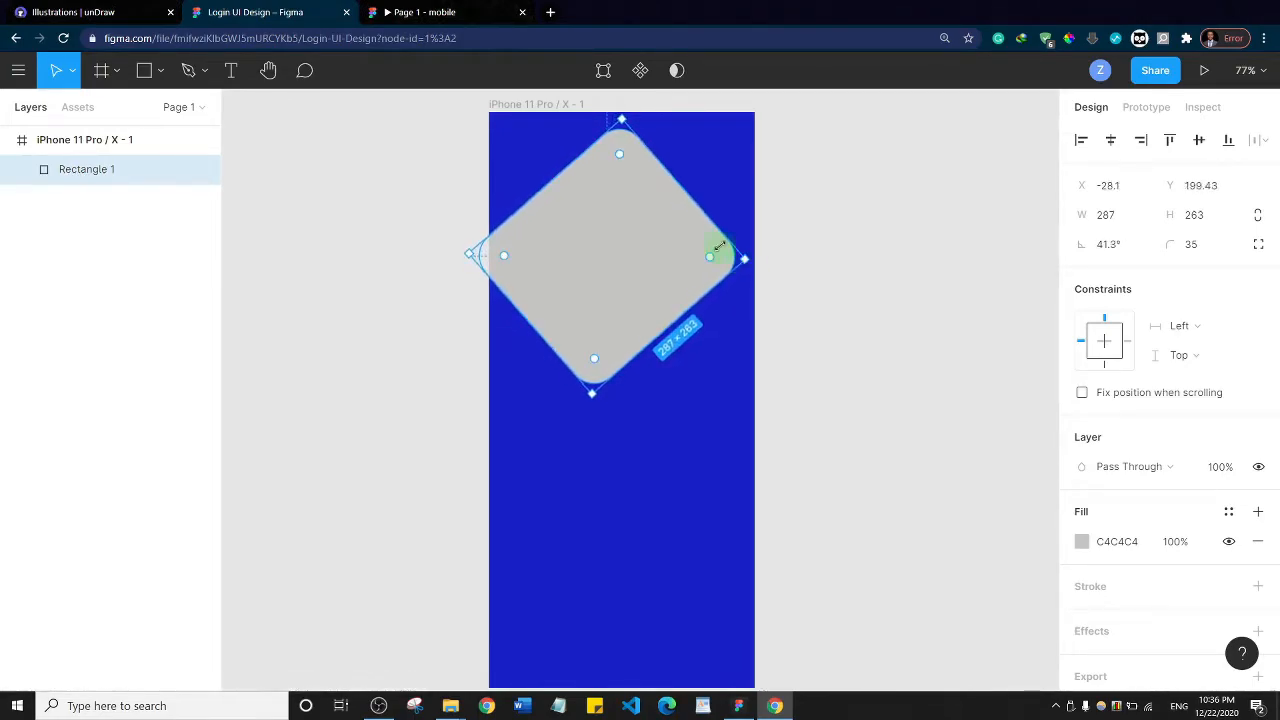
Move the rectangle across the frame's upper left edge, lengthened to about 287 × 345, and place its layer below the iPhone frame
left_click_drag(547, 187, 451, 183)
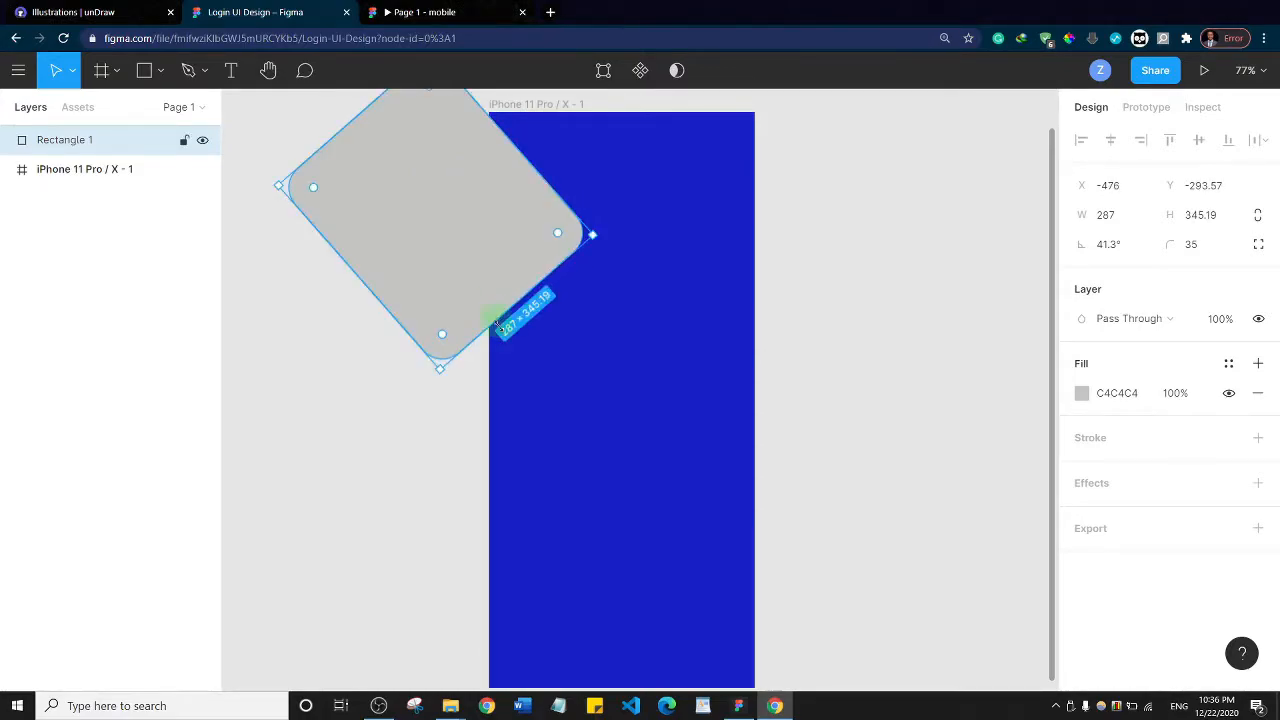
left_click(648, 293)
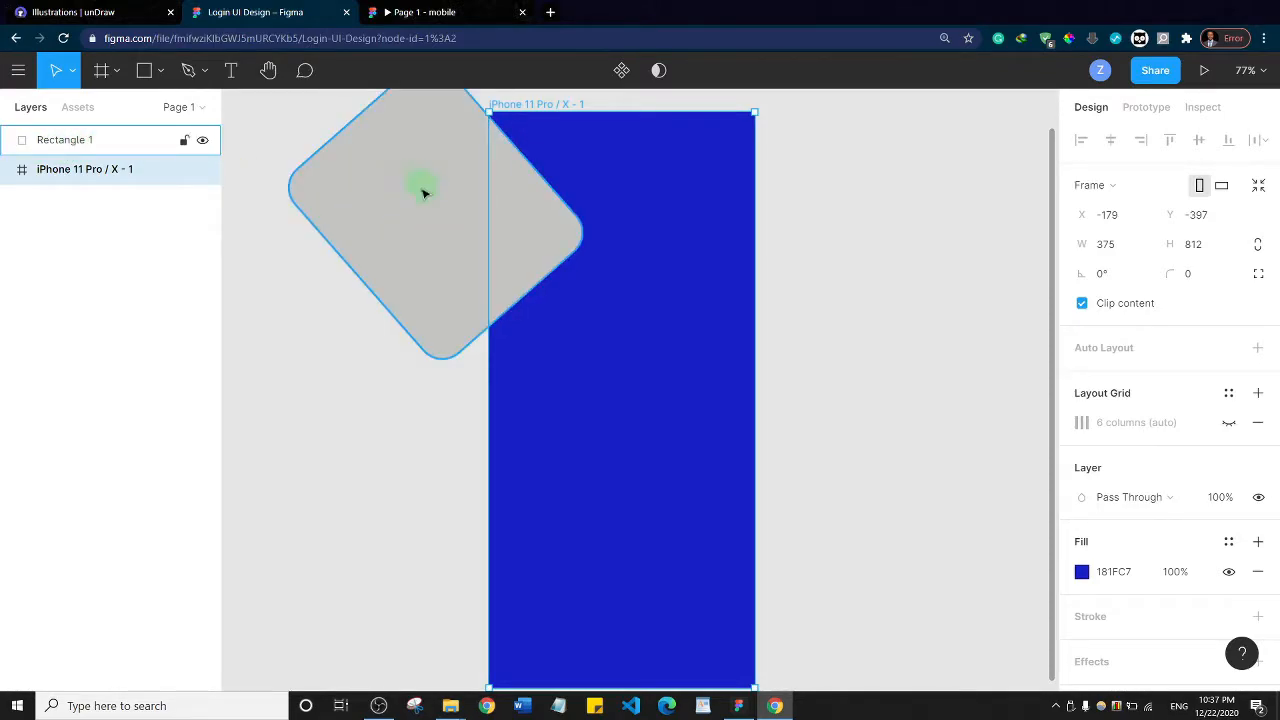
left_click(67, 141)
left_click_drag(67, 141, 69, 189)
left_click(837, 249)
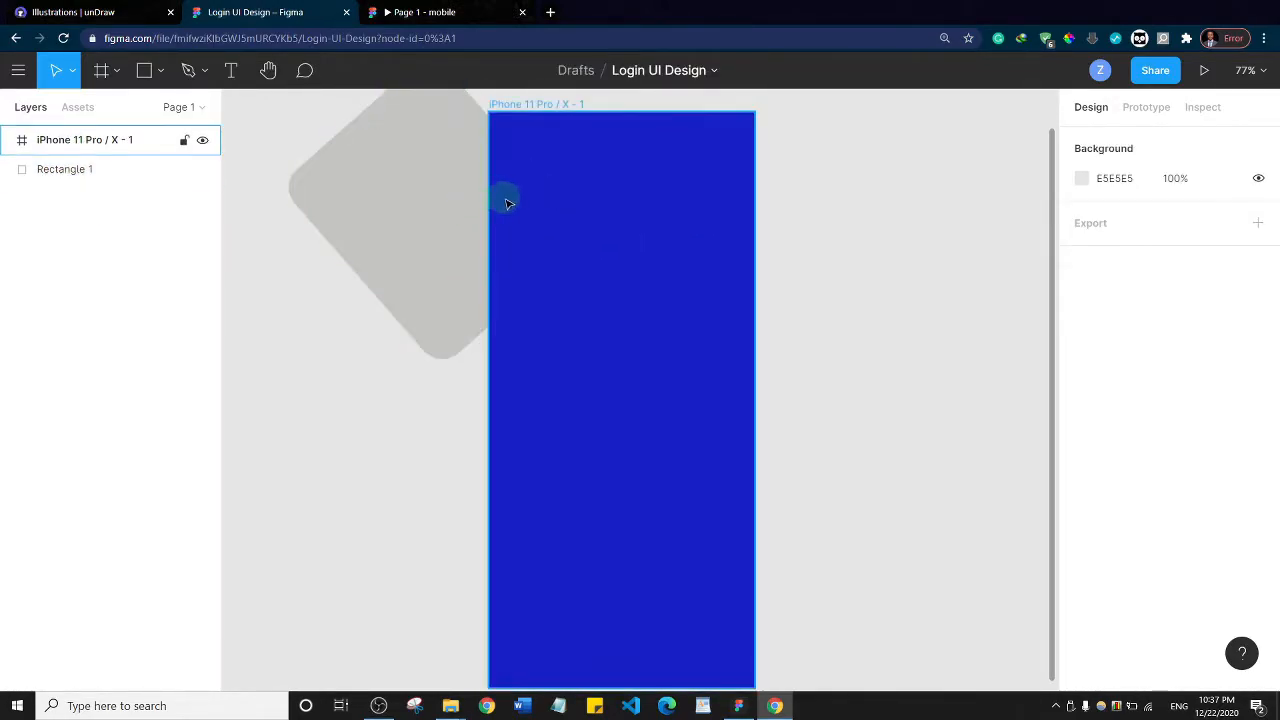
Lighten the rectangle's fill to C9C8C8 and nest its layer inside the iPhone 11 Pro / X frame
left_click(452, 204)
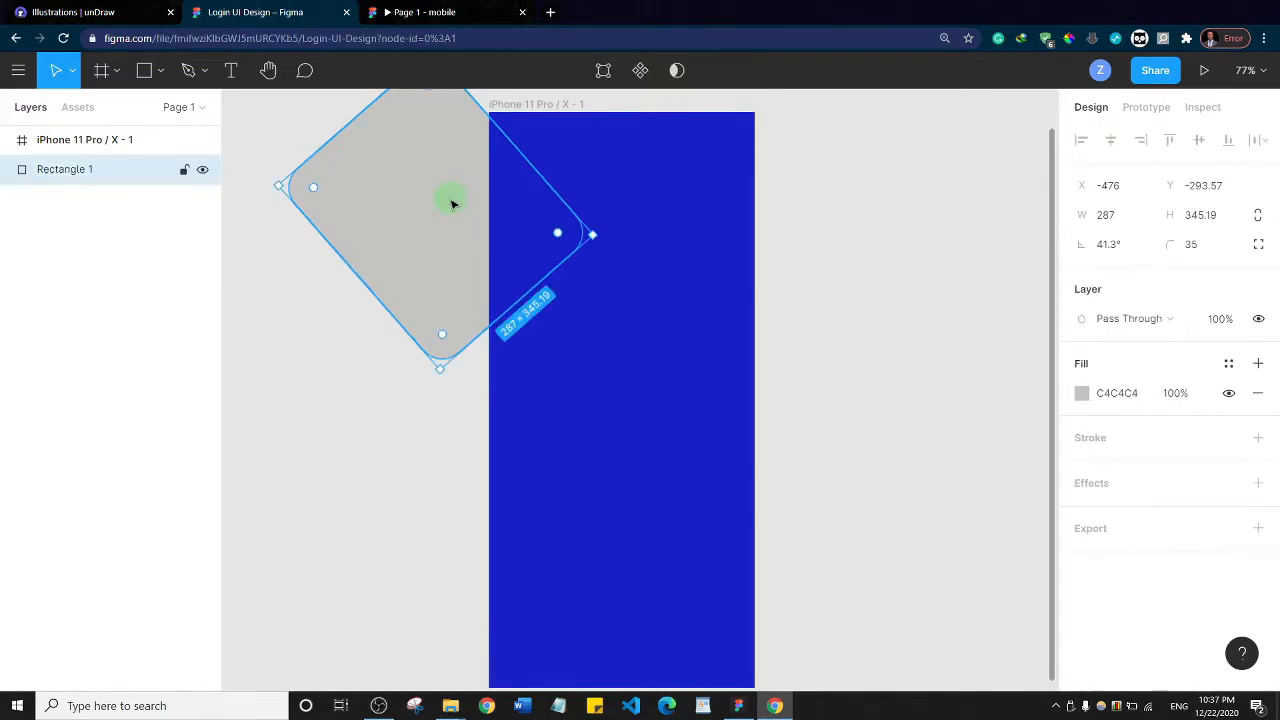
left_click(1082, 393)
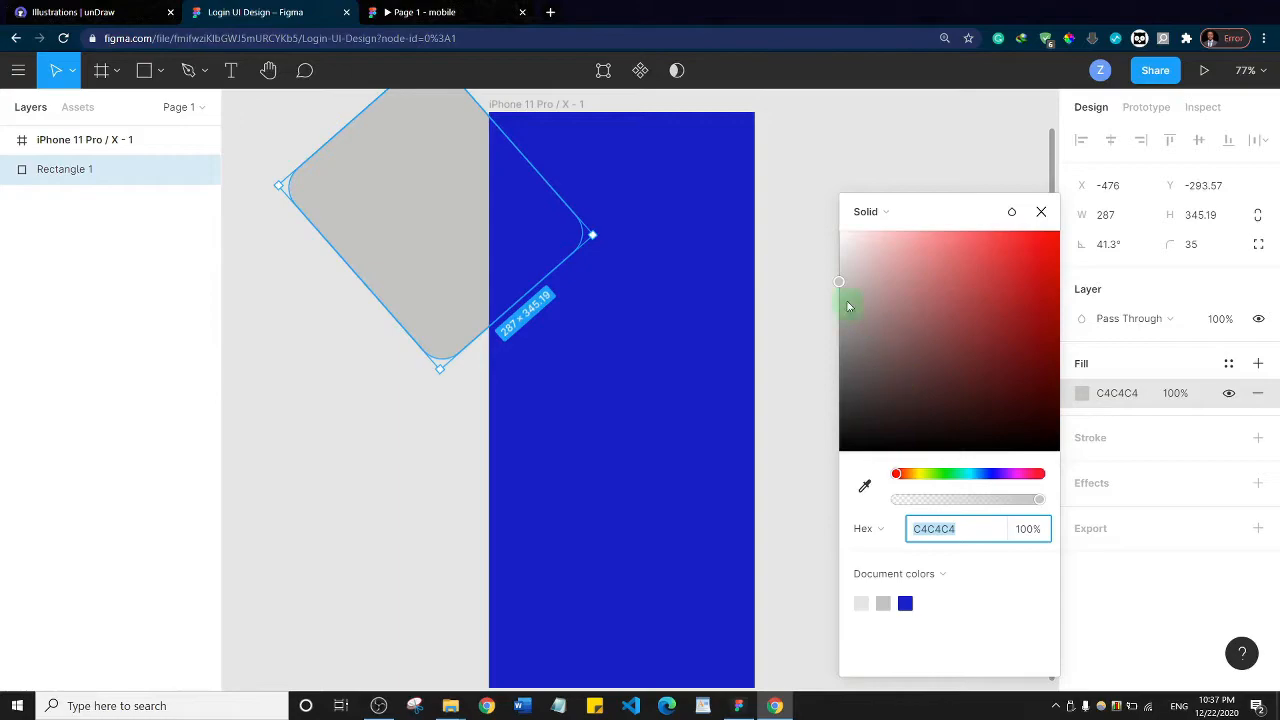
left_click_drag(840, 287, 651, 266)
left_click(96, 175)
left_click_drag(81, 175, 131, 171)
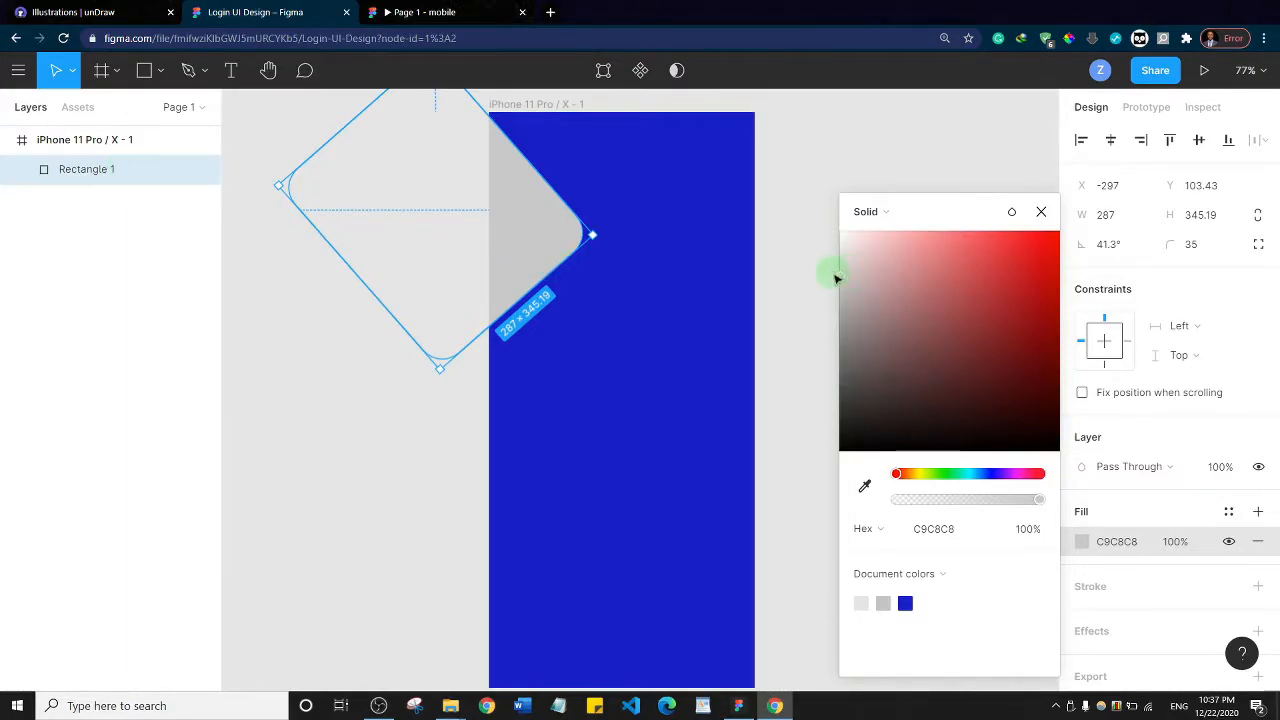
Set the rectangle's fill to EAE9E9 at 14% opacity and compare it with the finished mobile prototype
left_click_drag(837, 274, 842, 260)
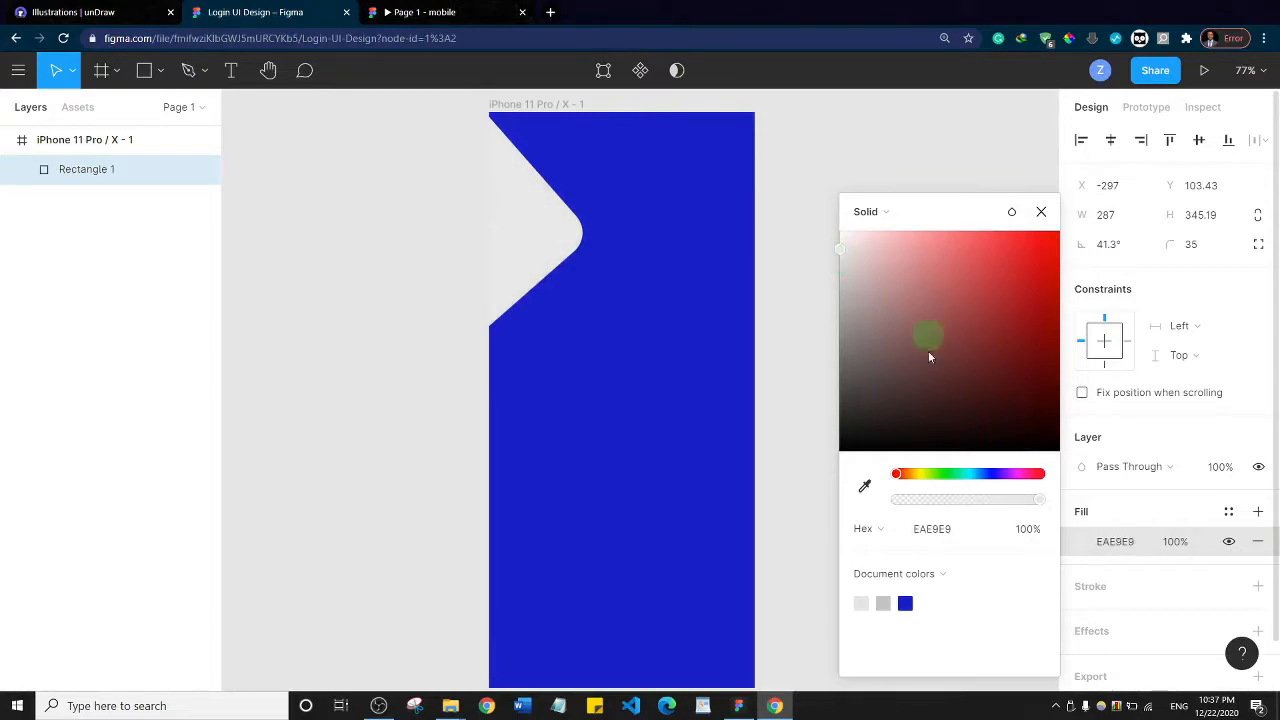
left_click_drag(1037, 499, 926, 512)
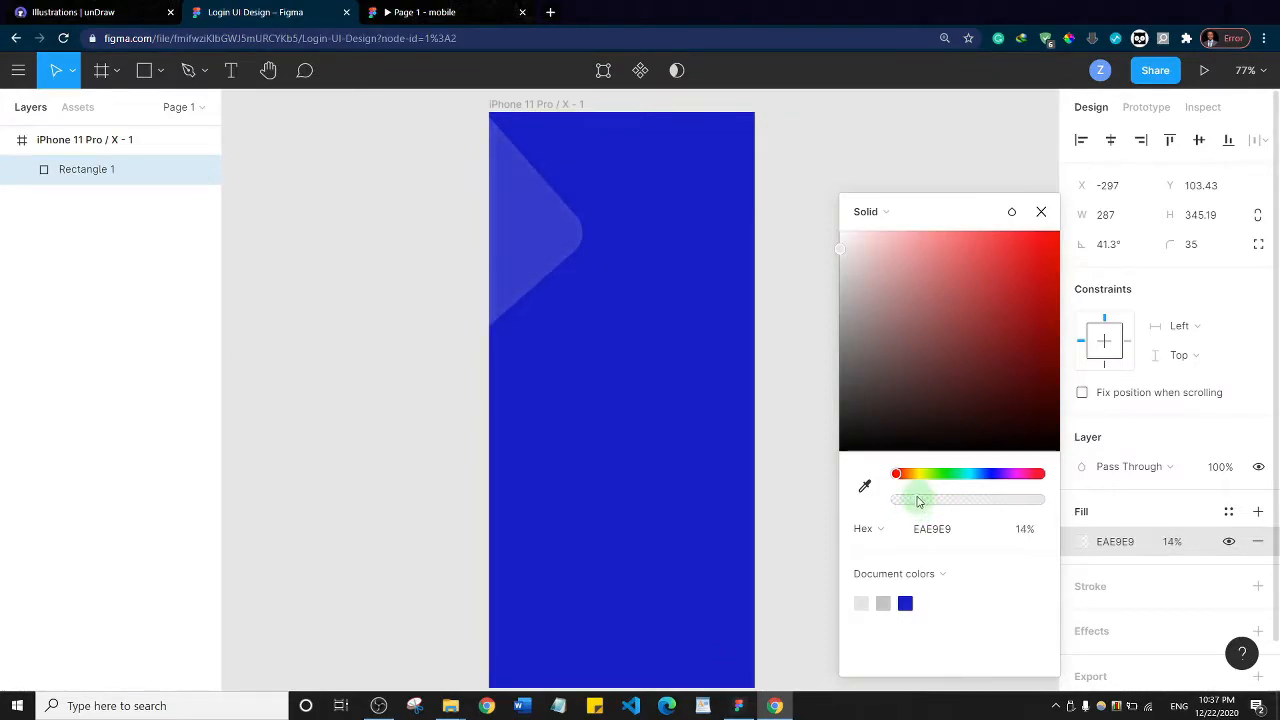
left_click(420, 12)
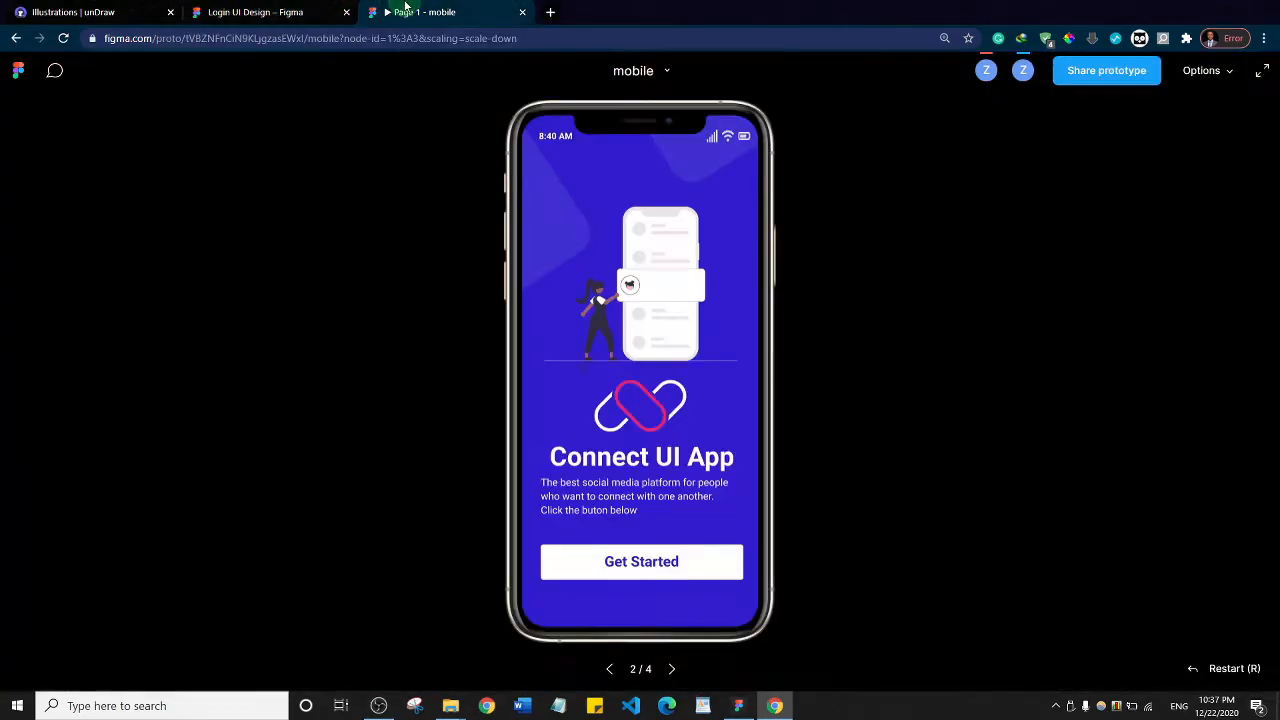
left_click(255, 12)
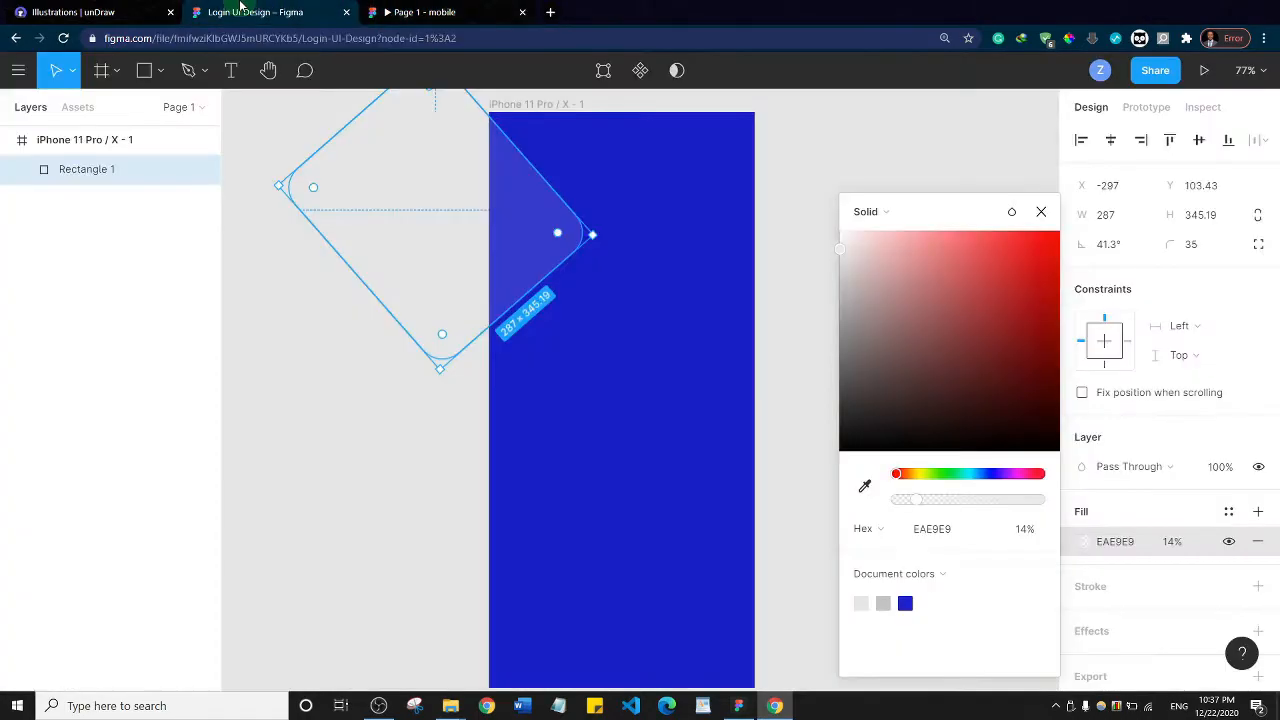
Adjust the translucent rectangle's rotation to about 37.13° at the frame's upper left edge
left_click(340, 378)
left_click(477, 287)
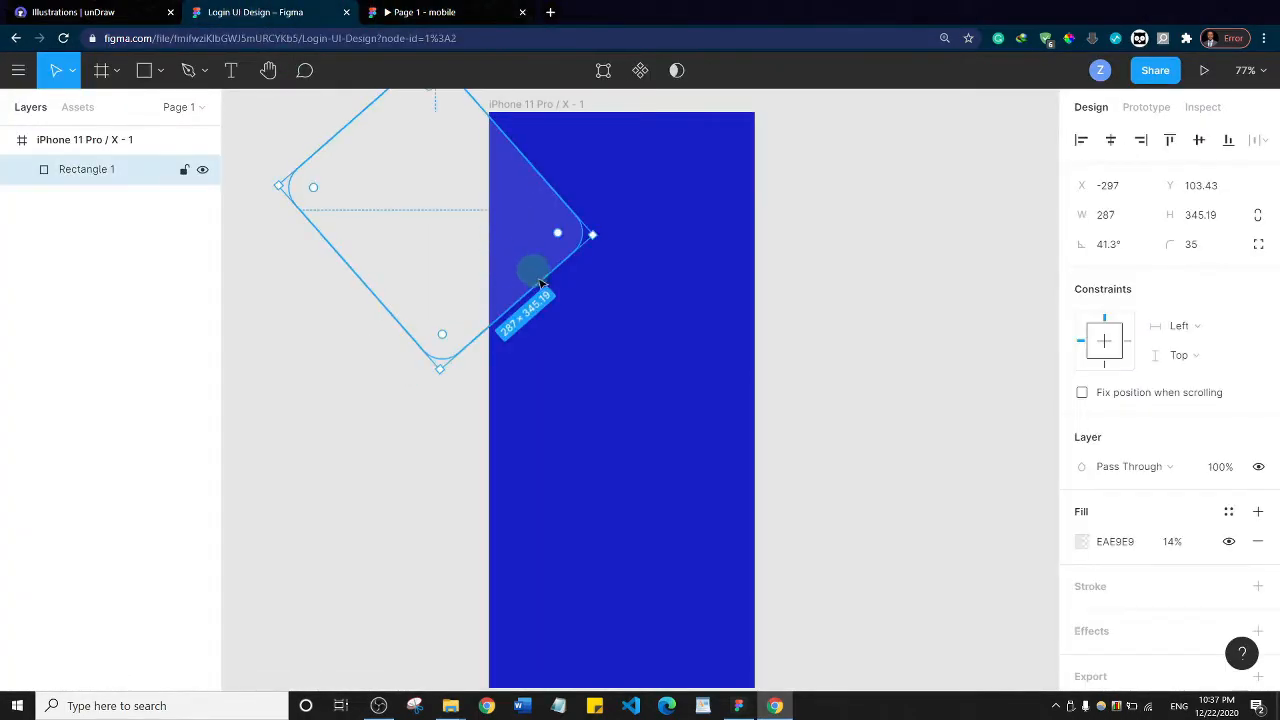
left_click_drag(600, 231, 602, 258)
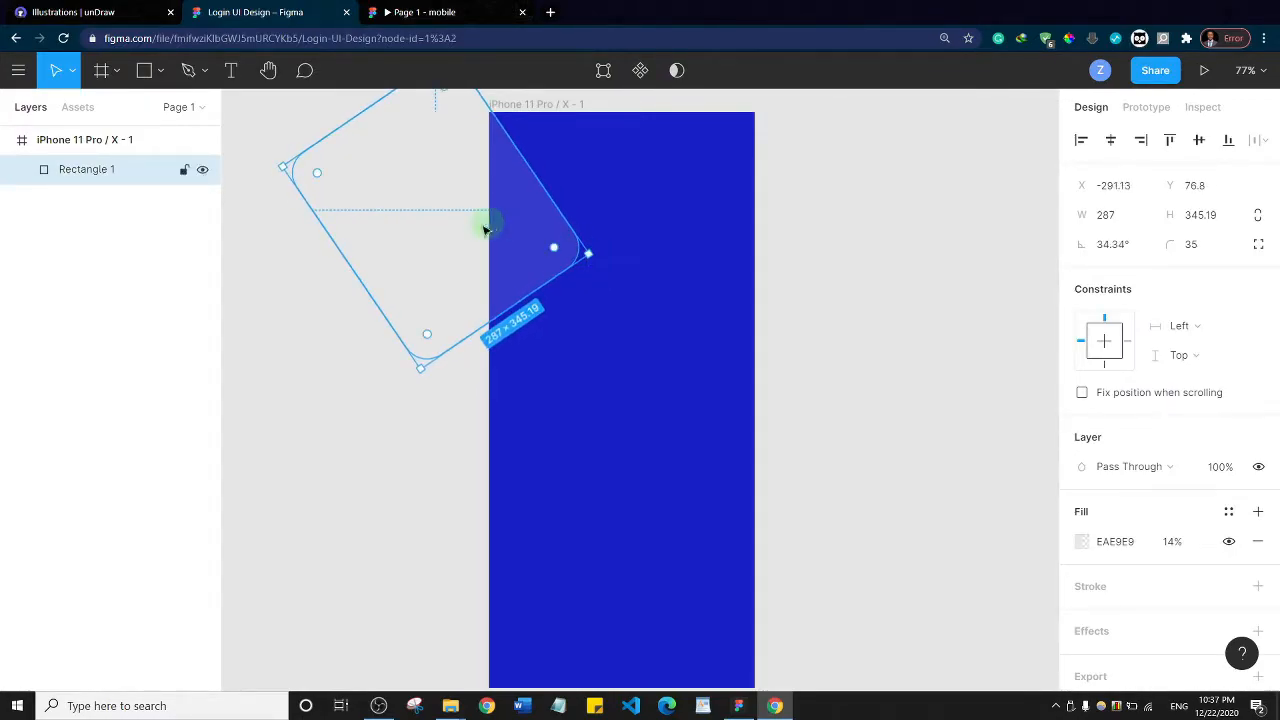
left_click(845, 242)
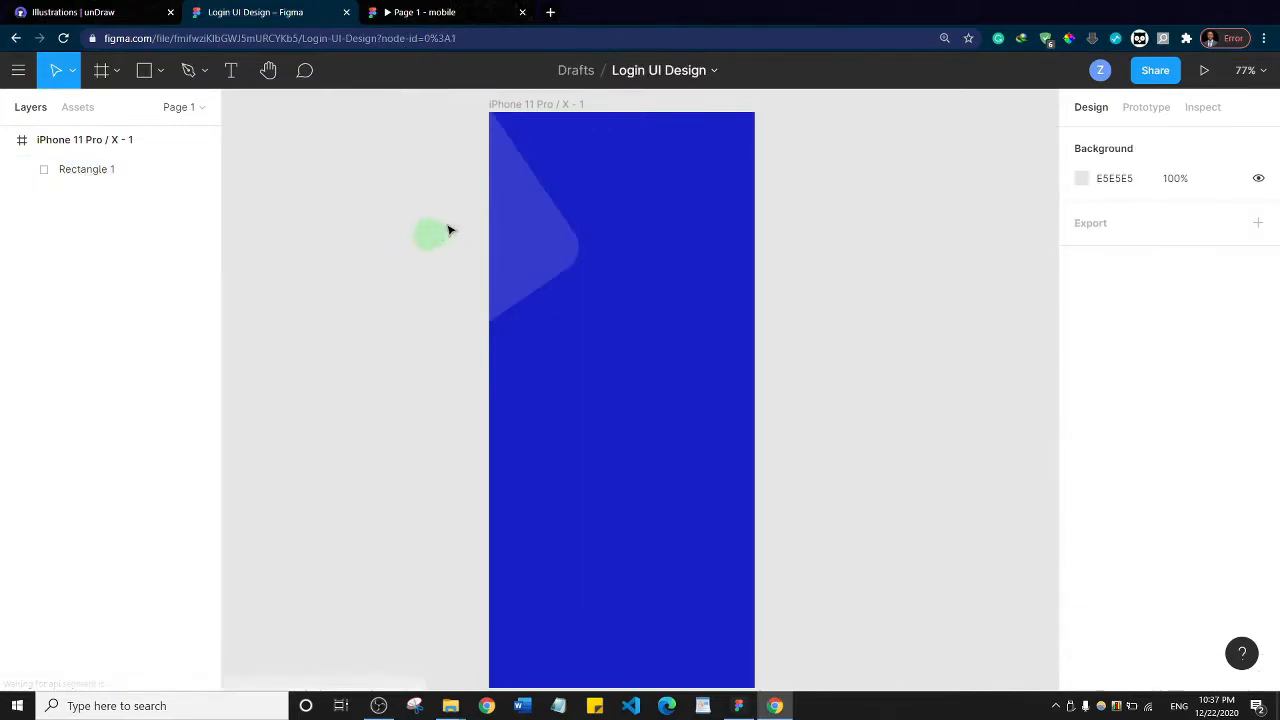
left_click(514, 234)
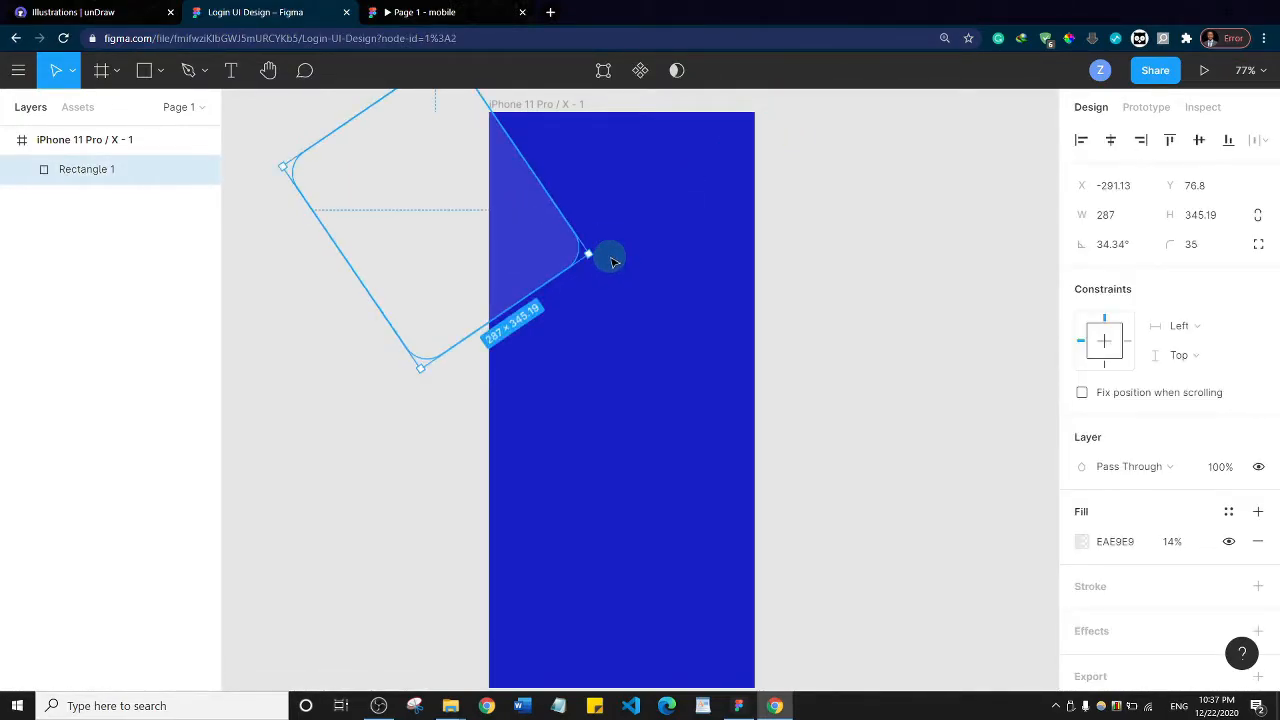
left_click(610, 259)
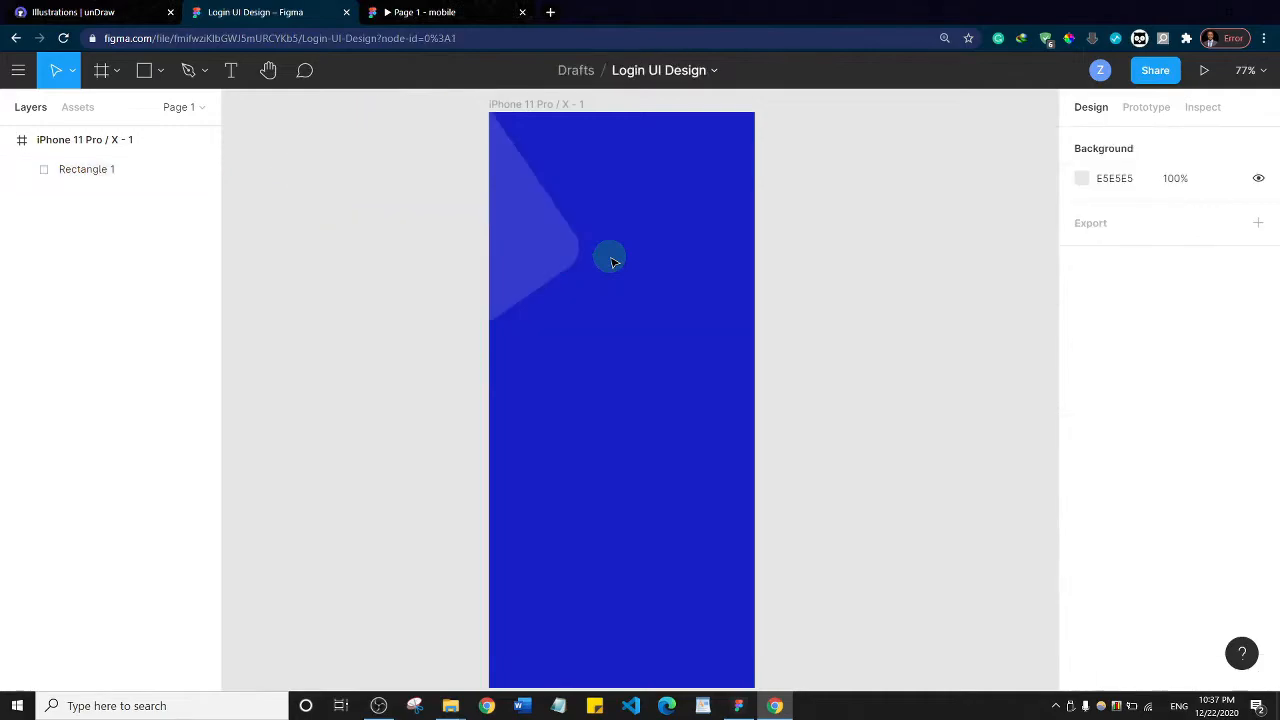
left_click(555, 251)
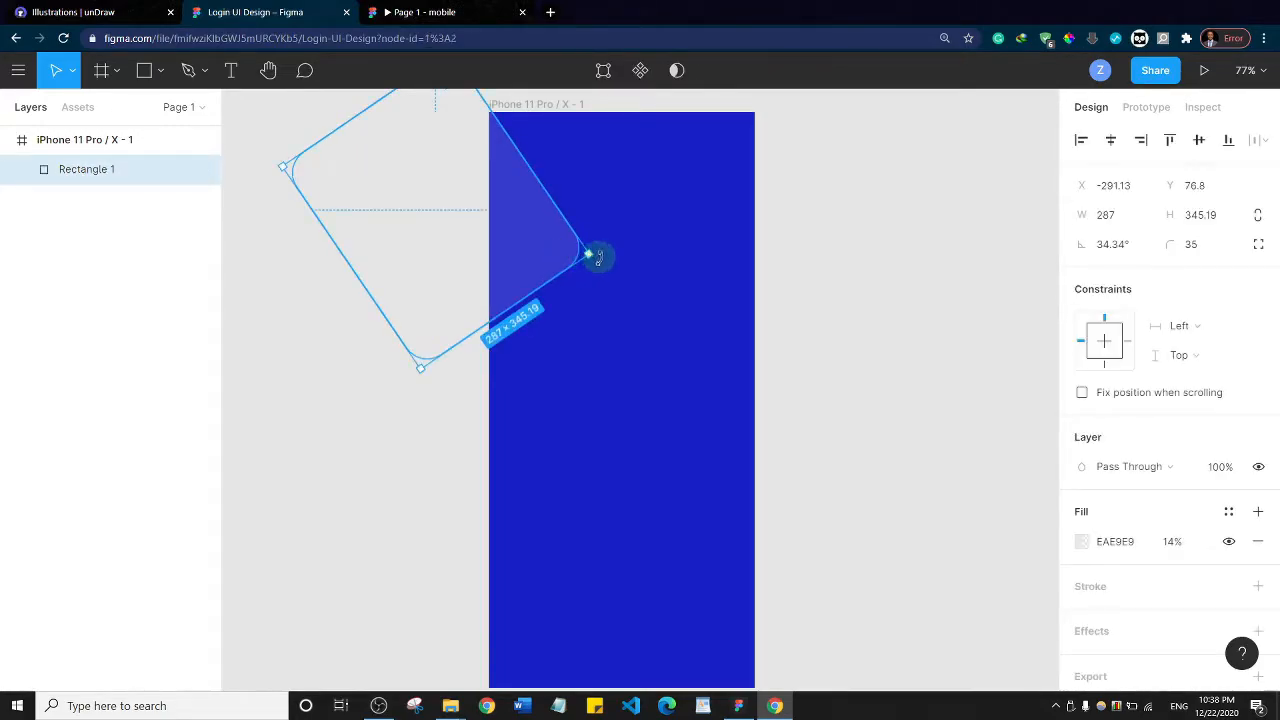
left_click_drag(604, 258, 606, 249)
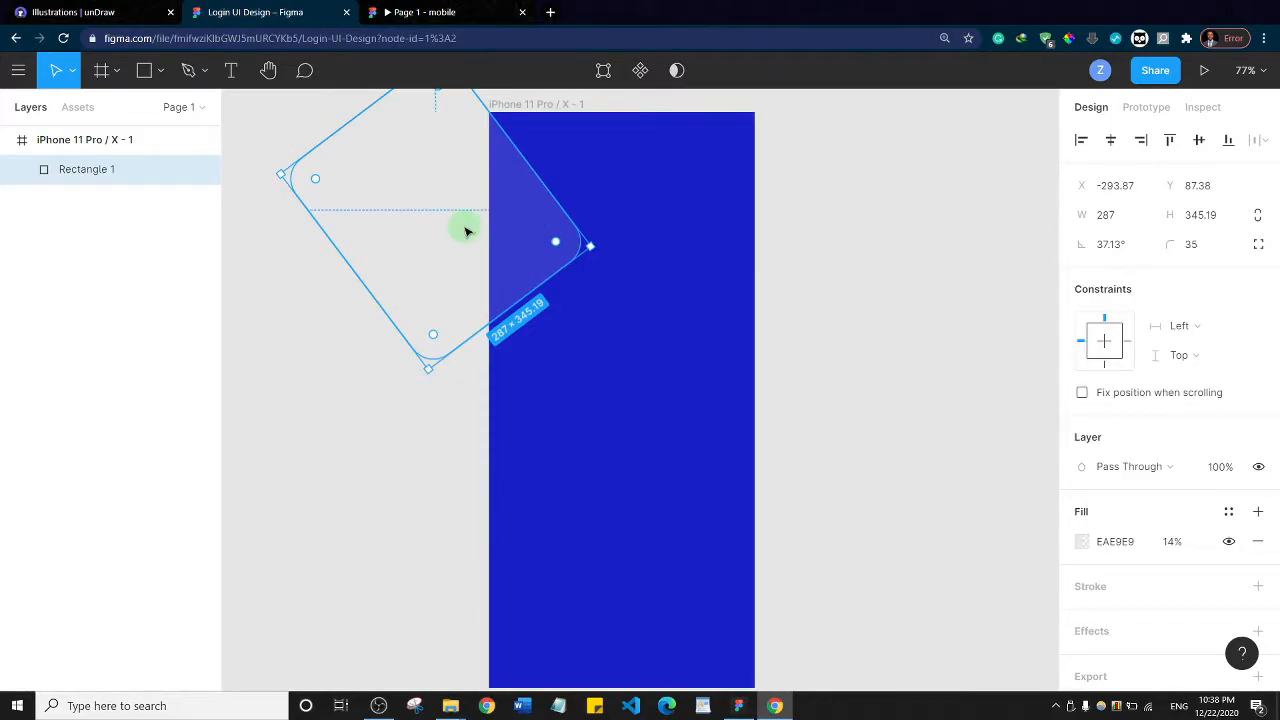
Duplicate the rotated rectangle and place the copy over the iPhone frame's upper right corner
left_click_drag(529, 241, 791, 169)
left_click_drag(829, 396, 784, 335)
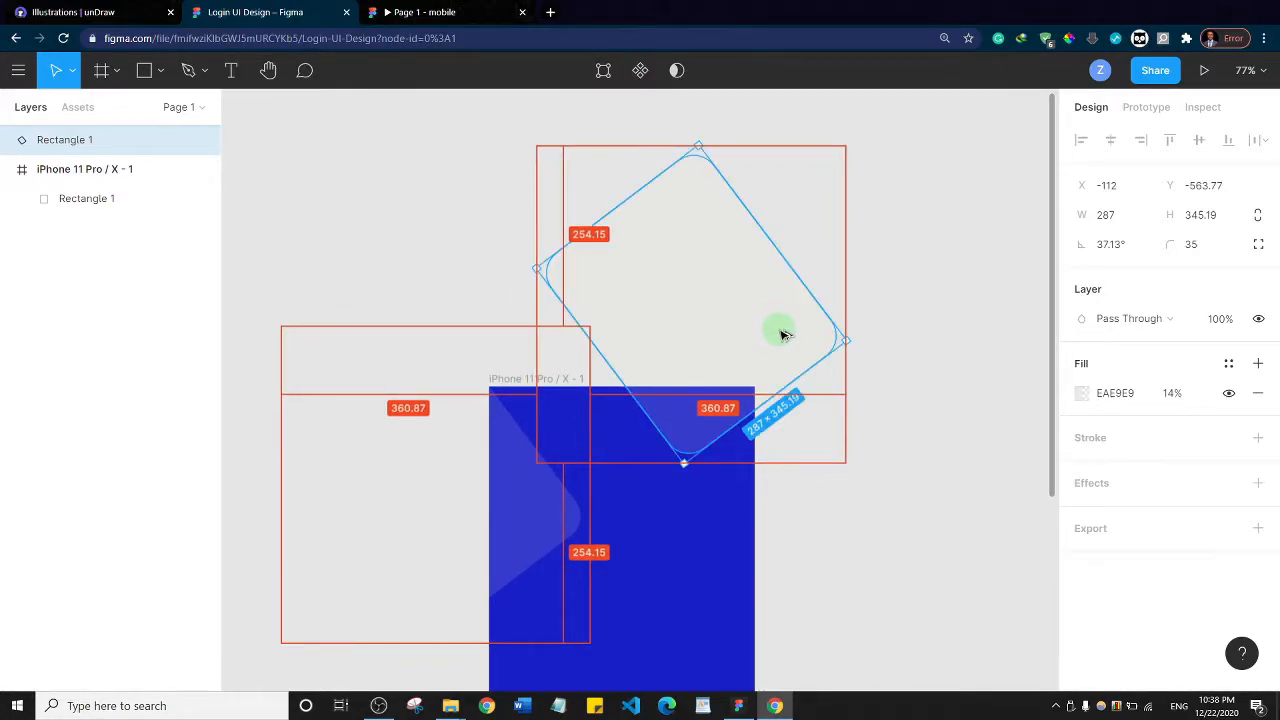
left_click(917, 297)
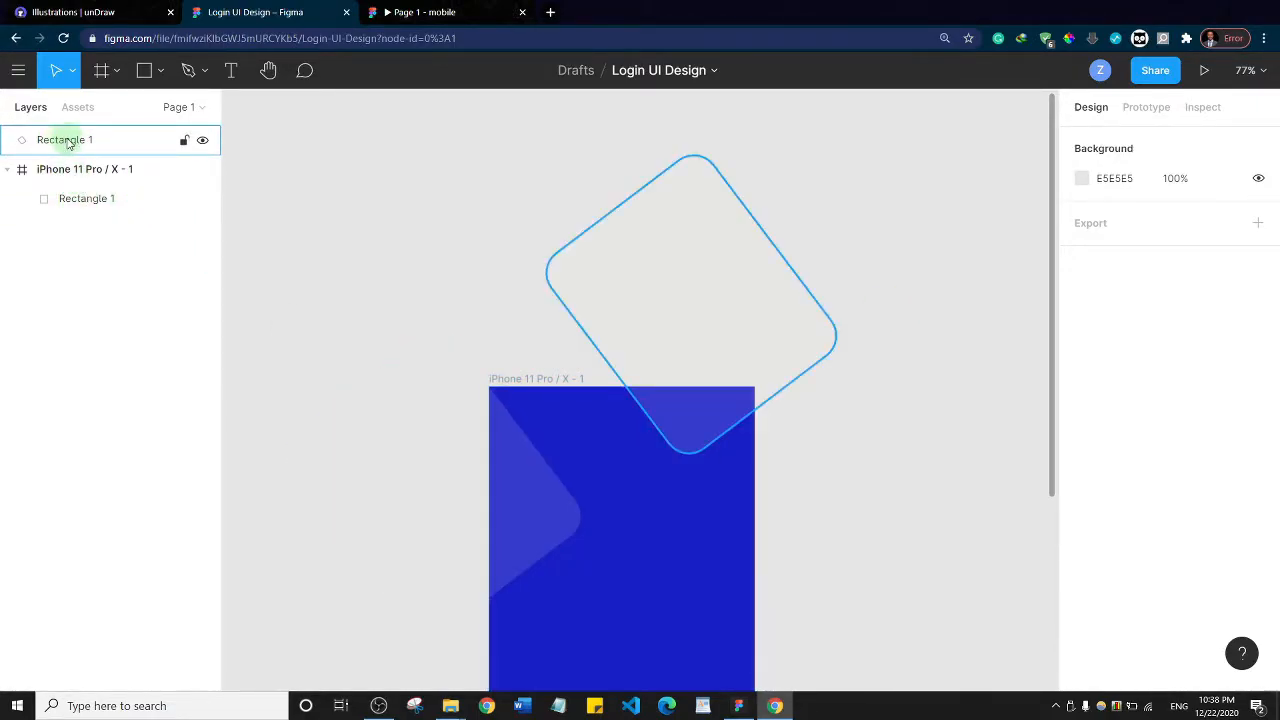
Nest the copied rectangle's layer inside the iPhone frame and compare the background with the finished mobile prototype
left_click_drag(78, 140, 91, 214)
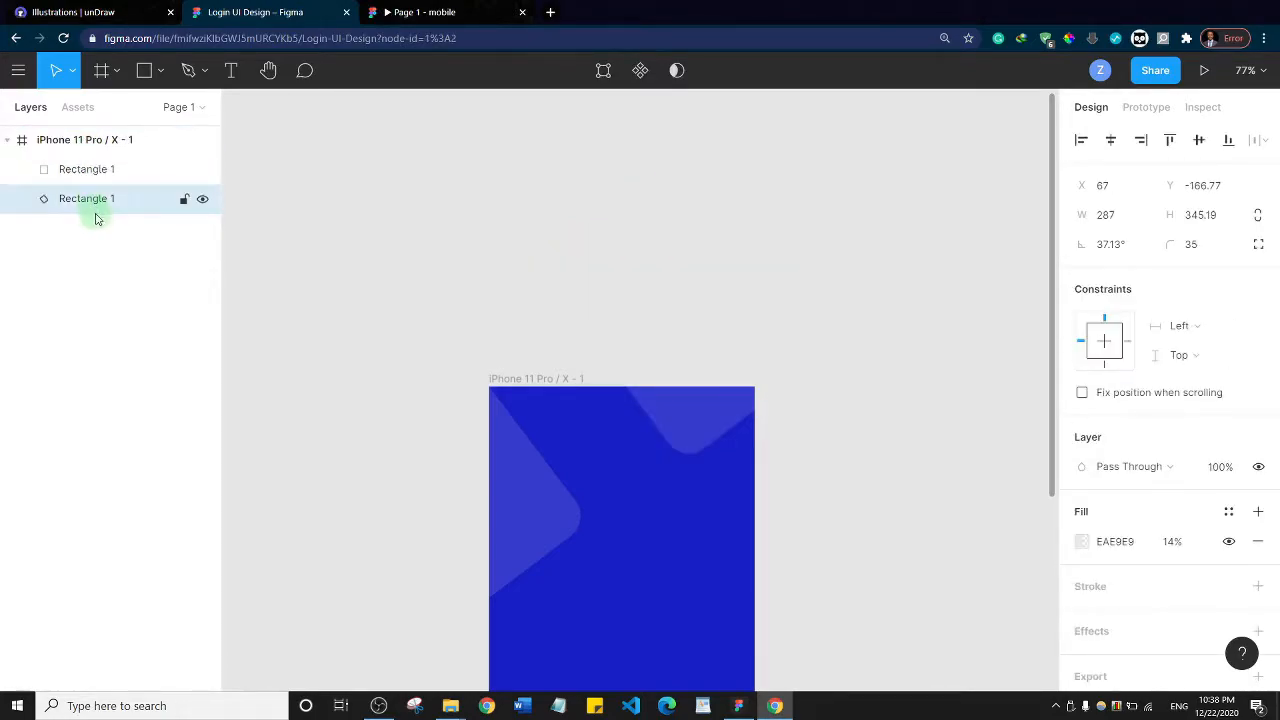
left_click(289, 374)
scroll(443, 274, "down", 2)
scroll(448, 447, "down", 3)
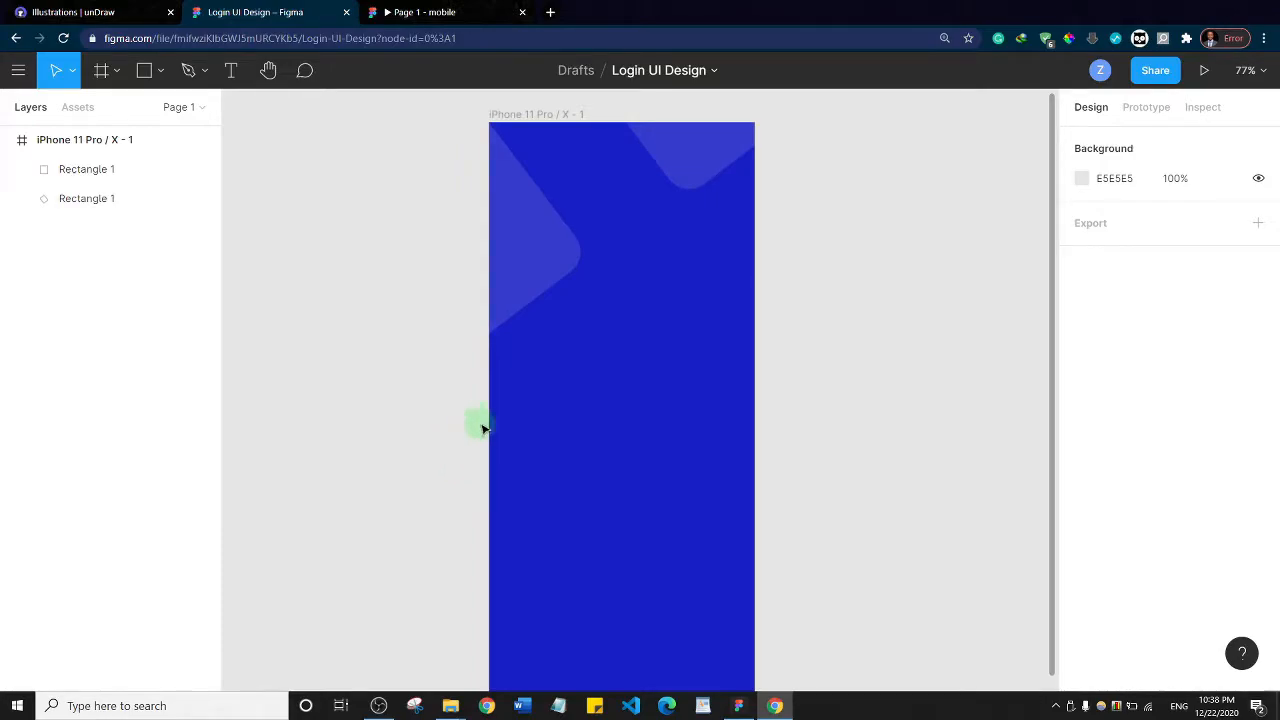
left_click(446, 9)
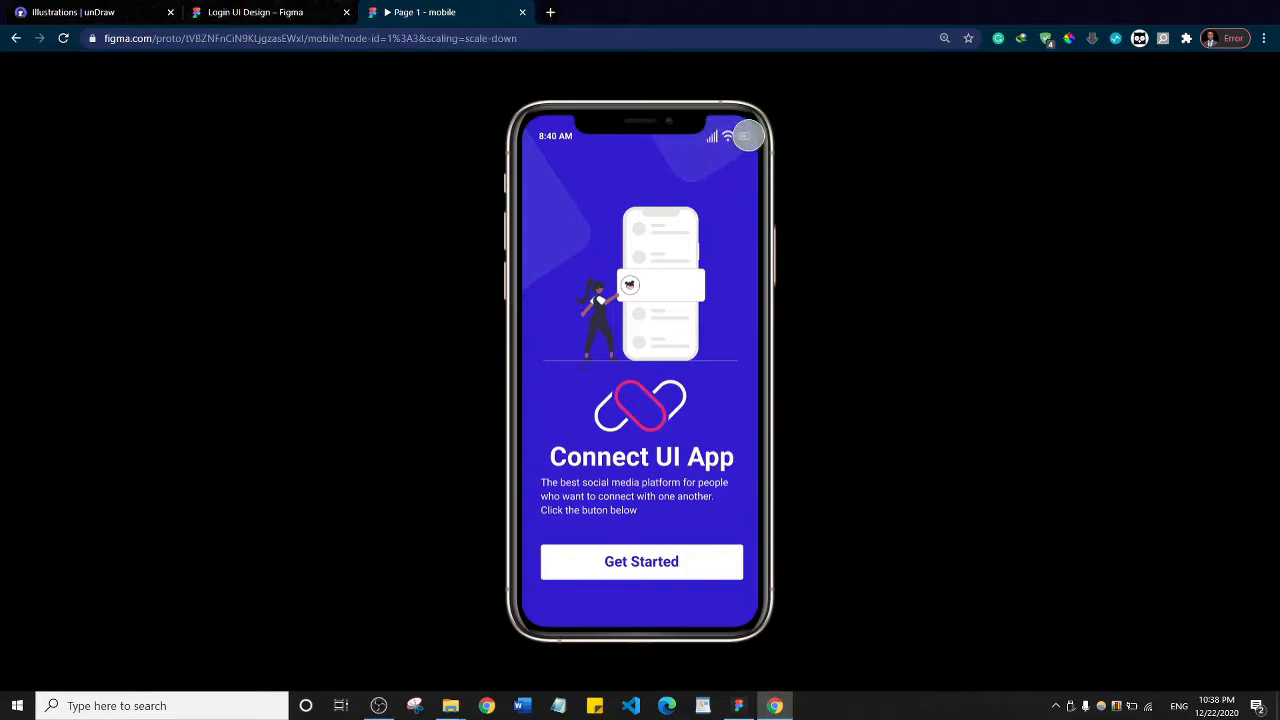
left_click(250, 11)
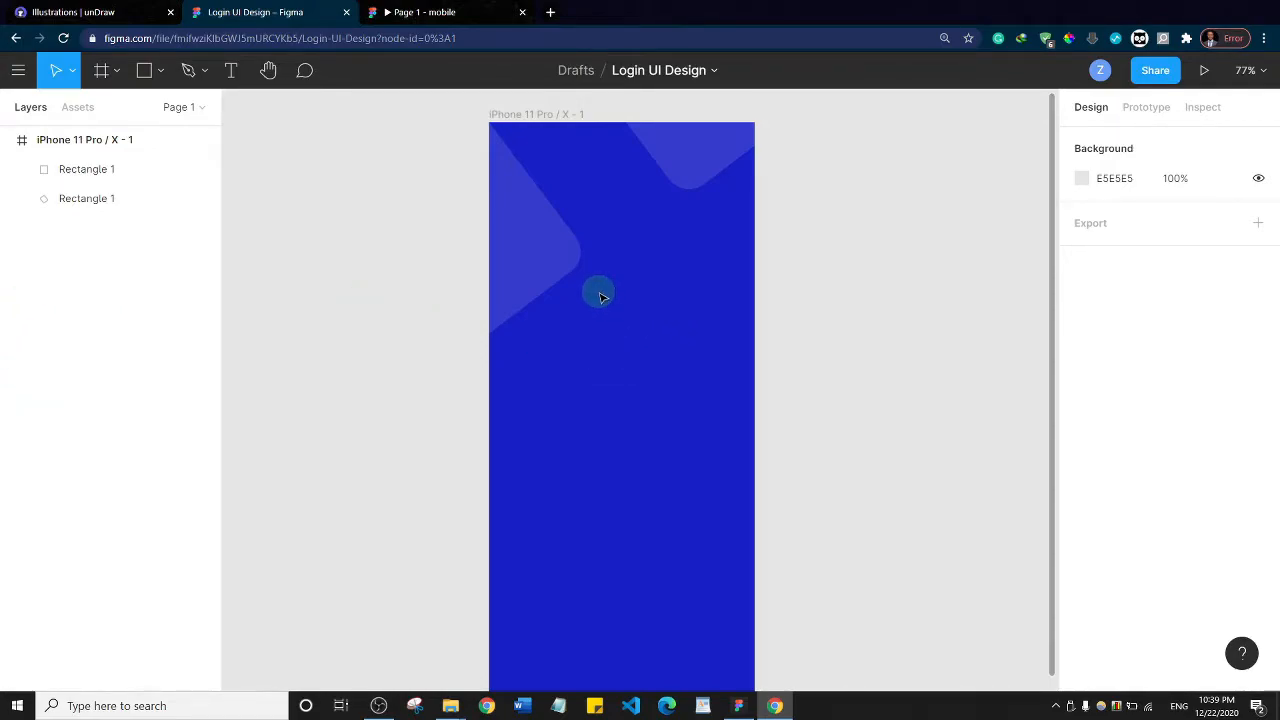
Open the plugin management page and browse to the plugins section of the Figma Community
left_click(20, 76)
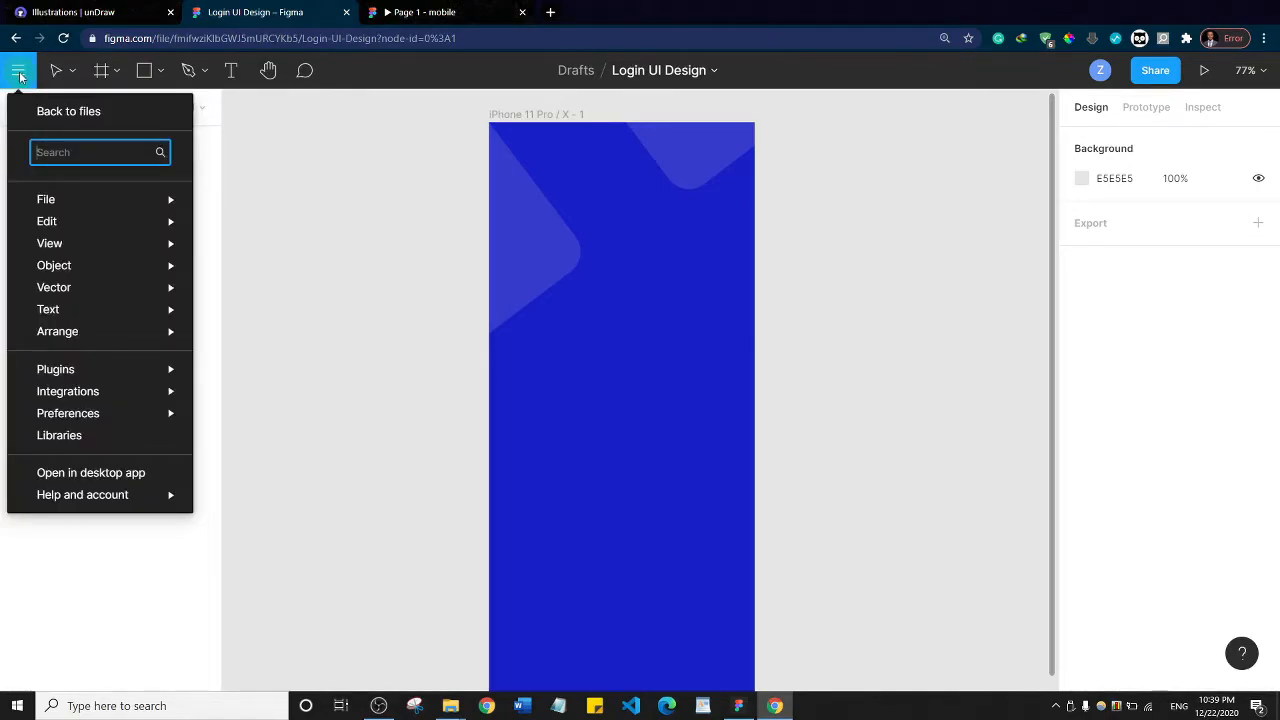
mouse_move(107, 375)
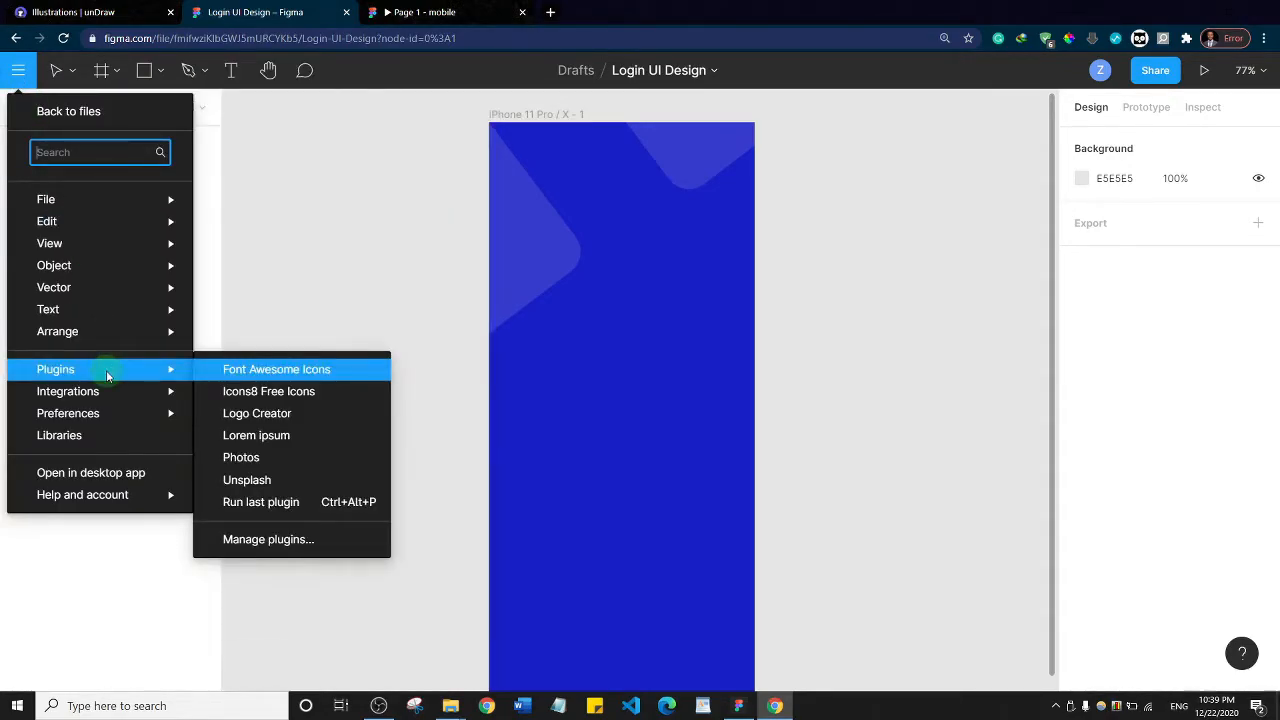
left_click(256, 543)
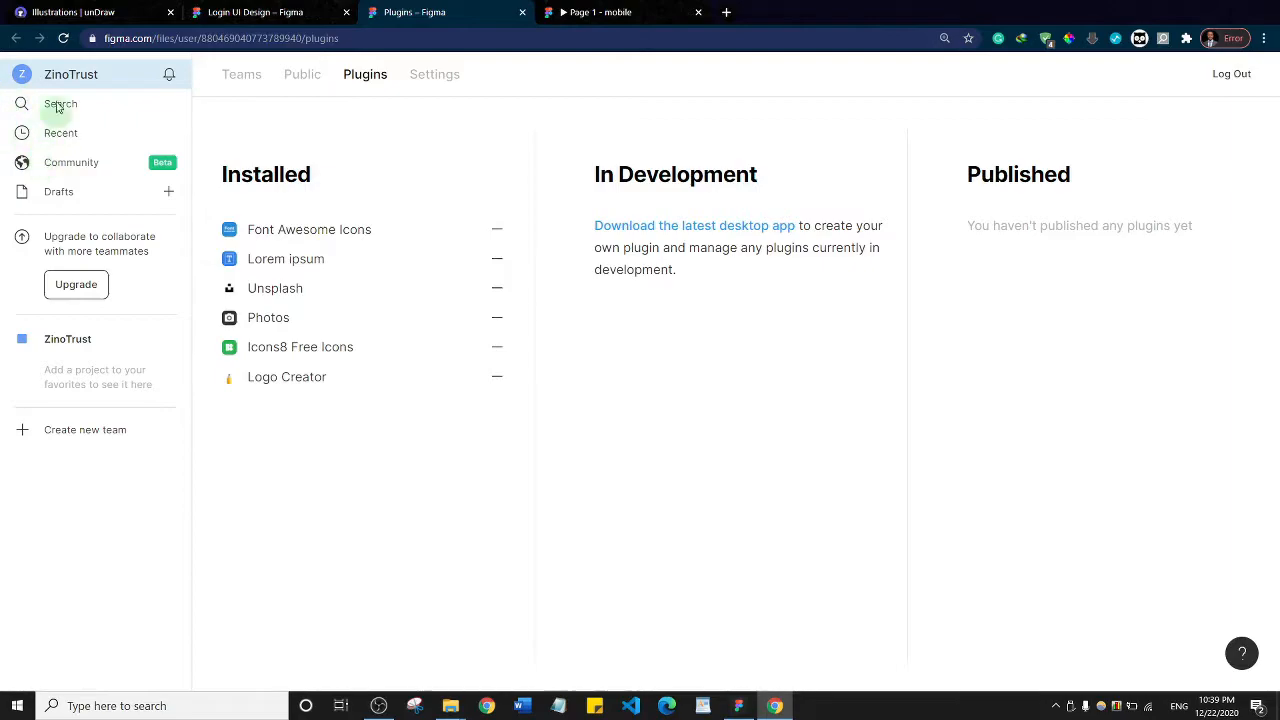
left_click(83, 167)
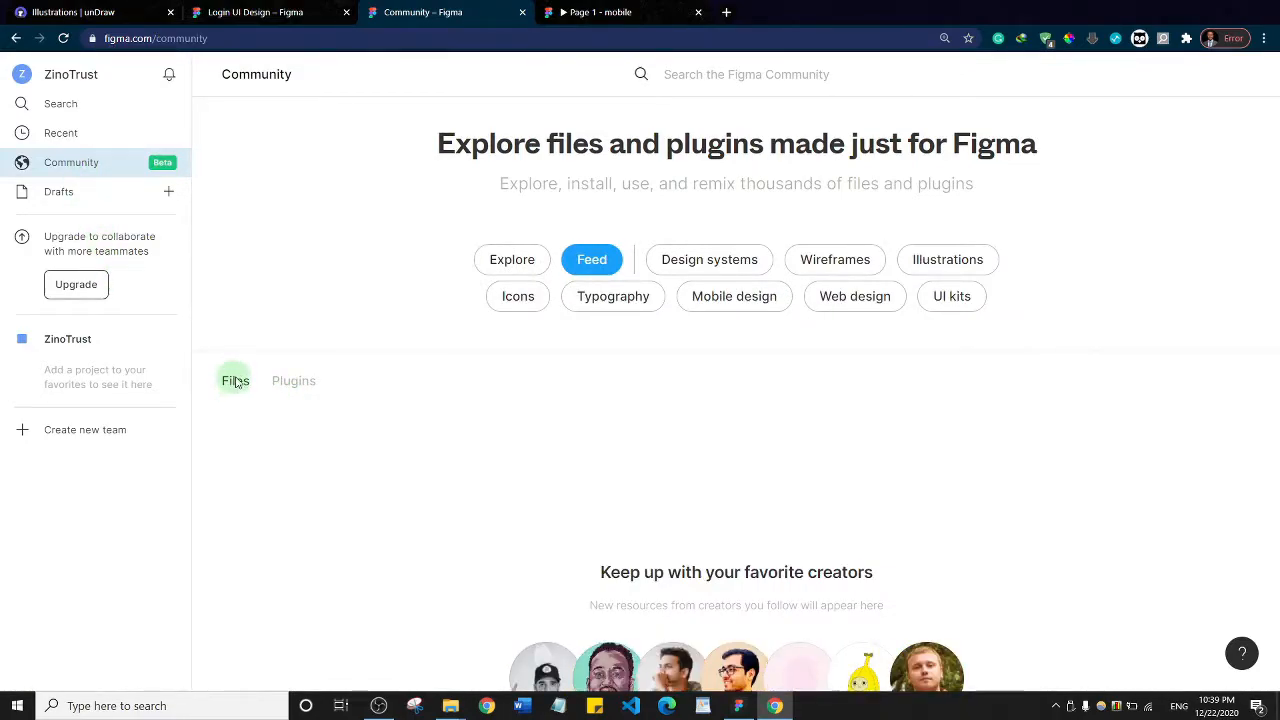
left_click(278, 386)
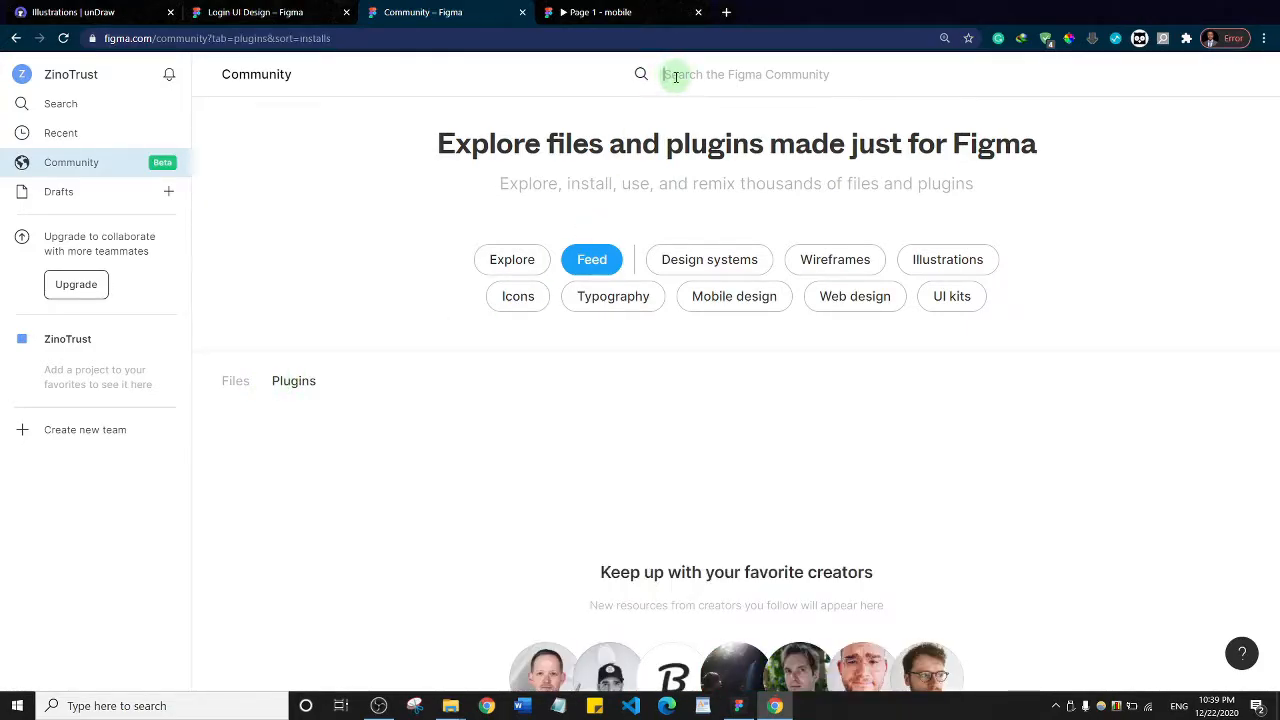
Search the Figma Community plugins for FONT AWESOME
type("FoNT AWESOME")
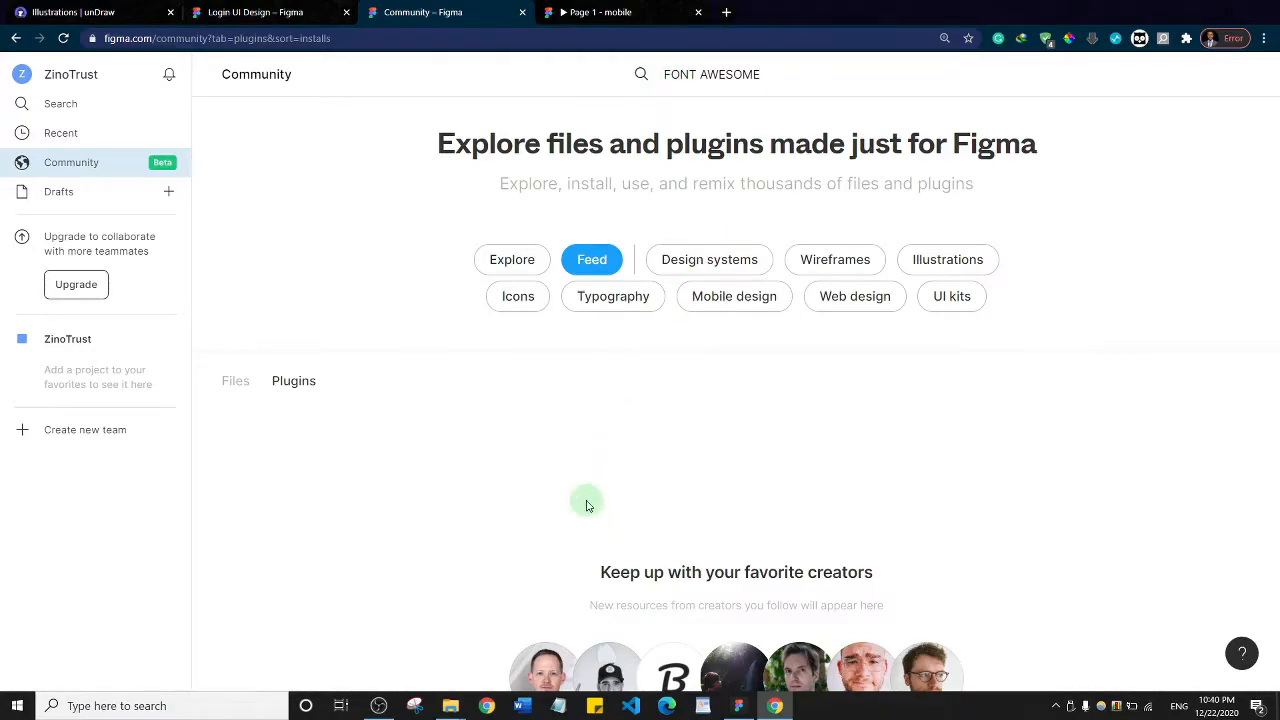
scroll(706, 316, "down", 7)
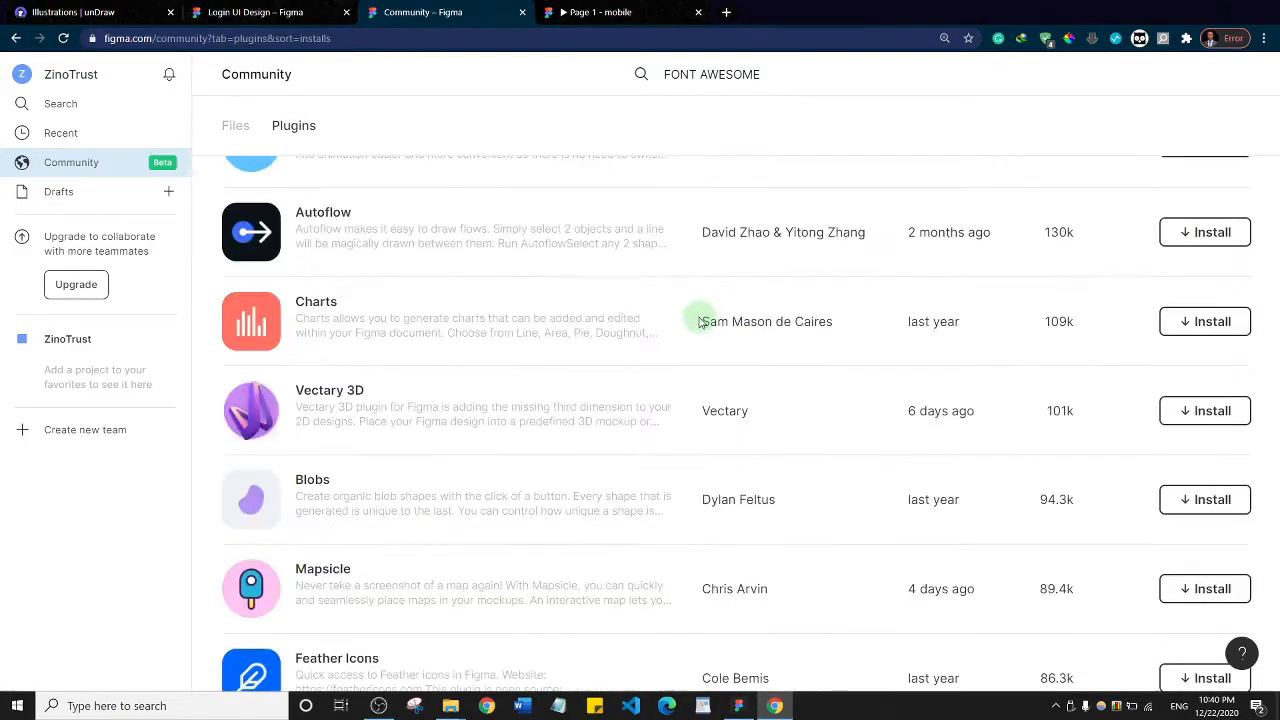
scroll(700, 322, "up", 4)
scroll(700, 325, "up", 4)
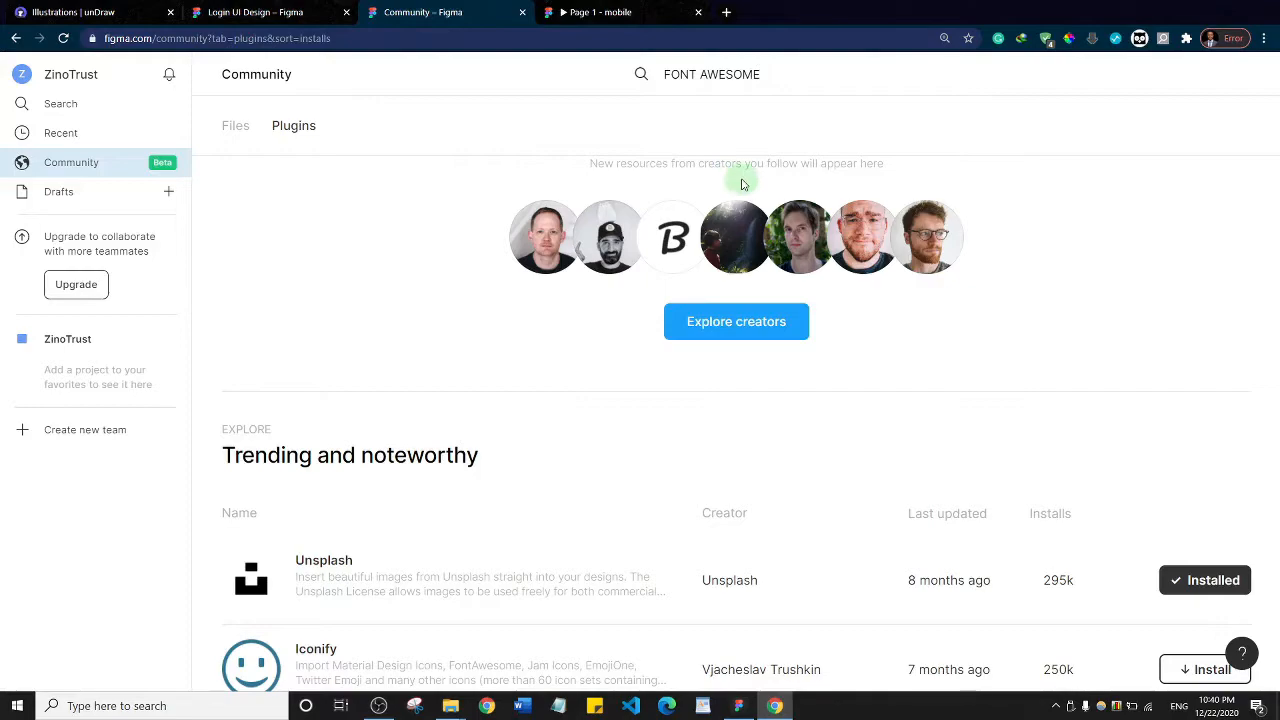
key("Return")
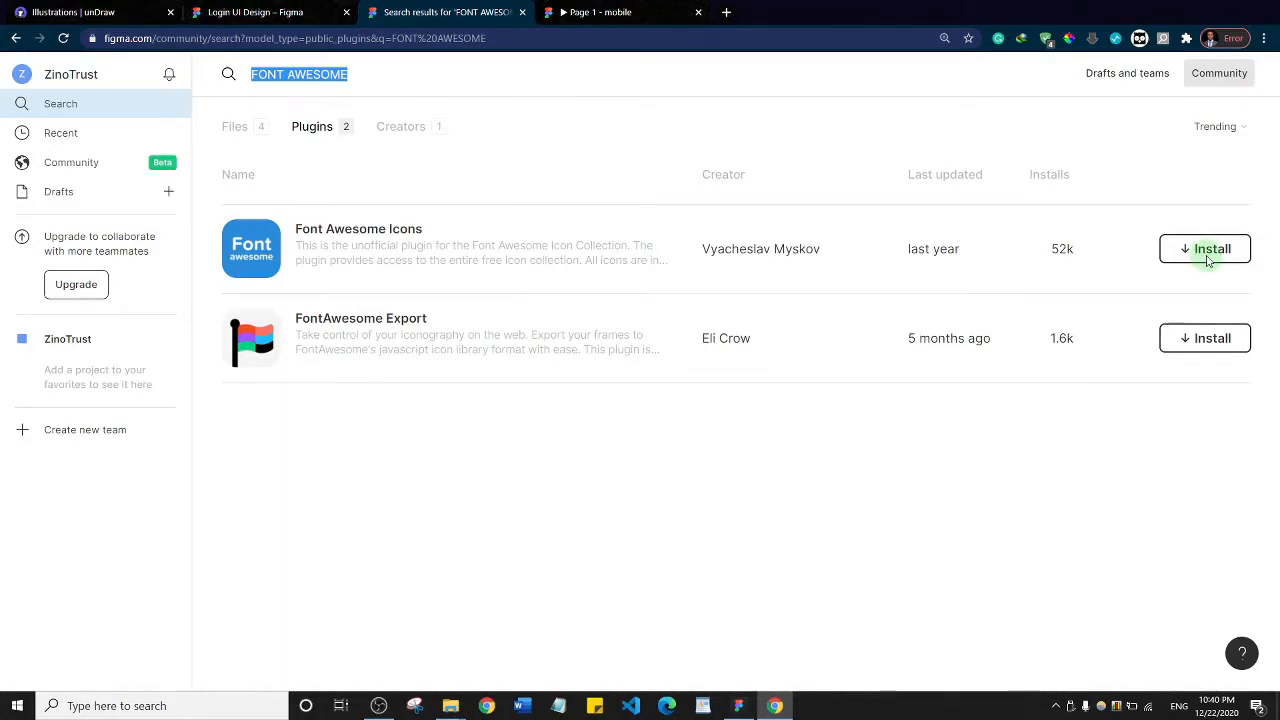
Leave the Figma Community page, return to the Login UI Design file and run the Font Awesome Icons plugin on the iPhone frame
left_click(17, 40)
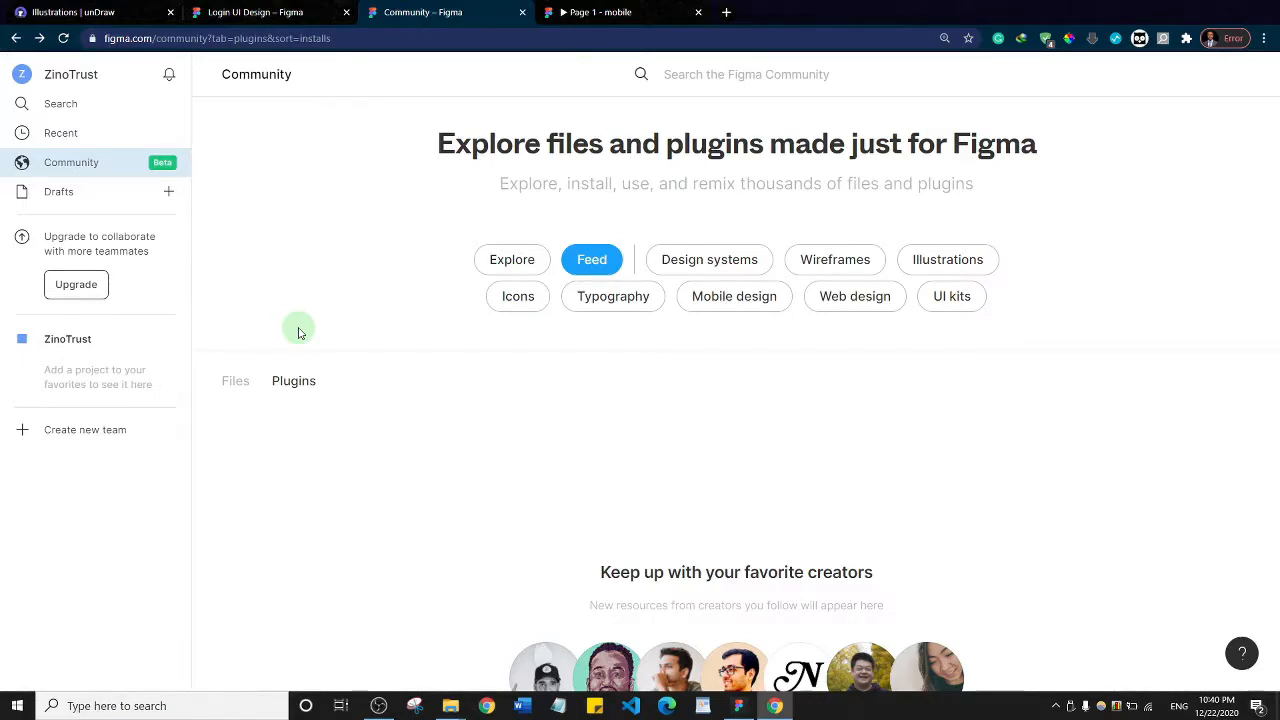
left_click(521, 11)
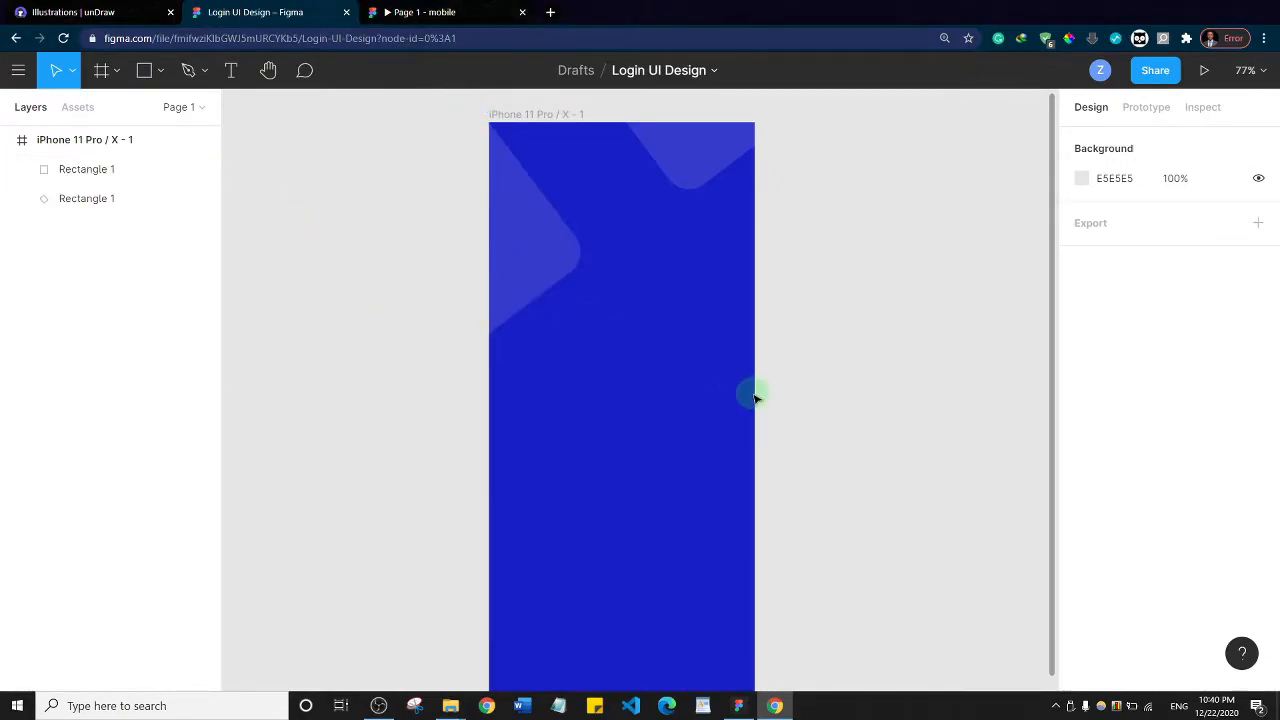
right_click(602, 341)
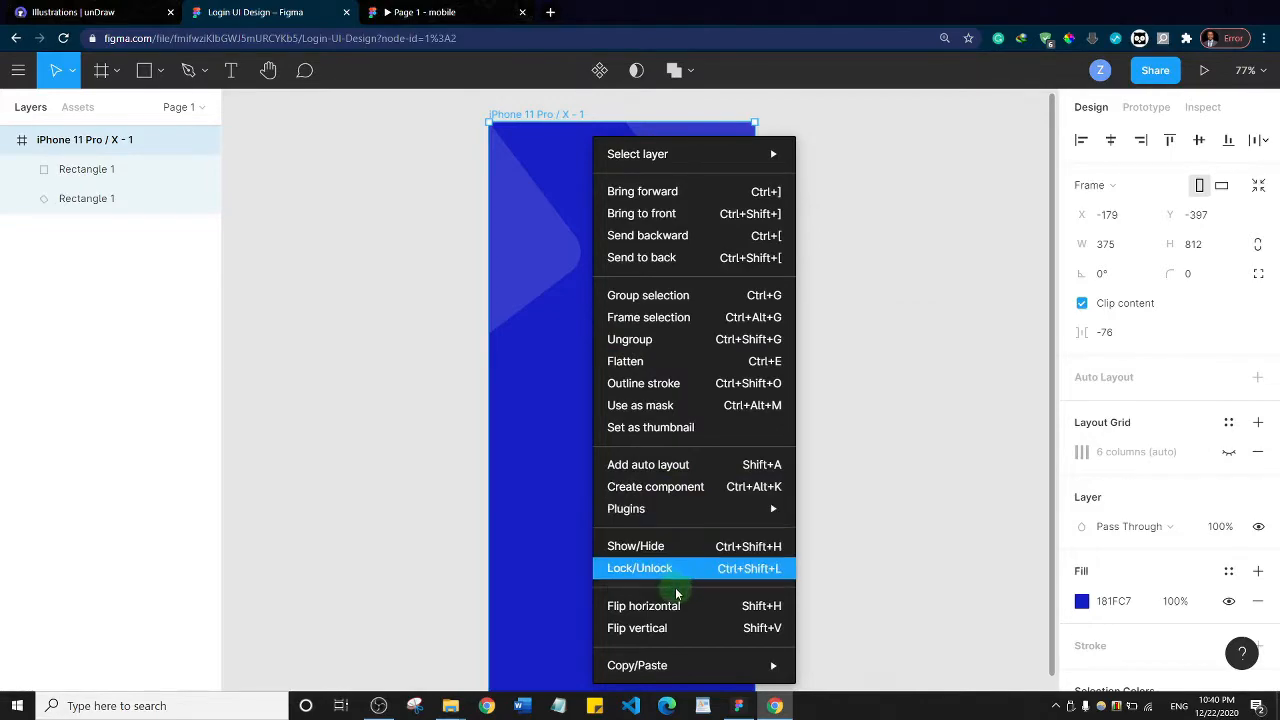
mouse_move(663, 510)
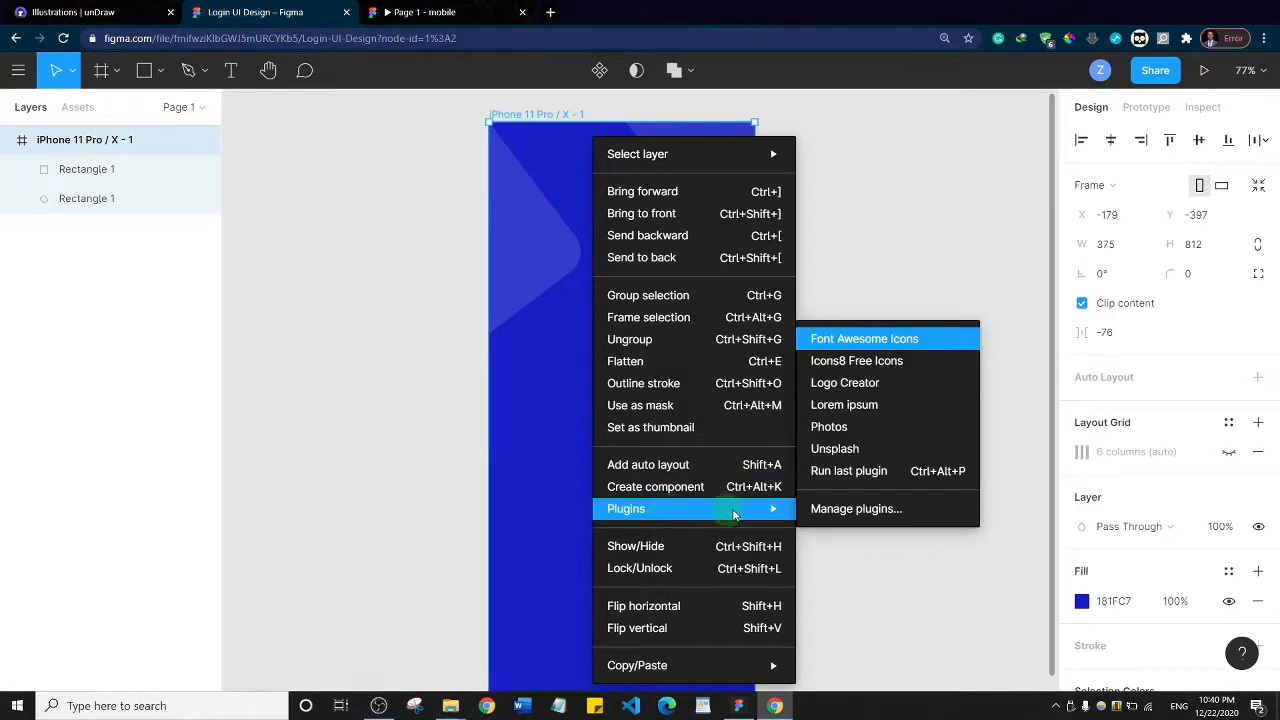
left_click(860, 342)
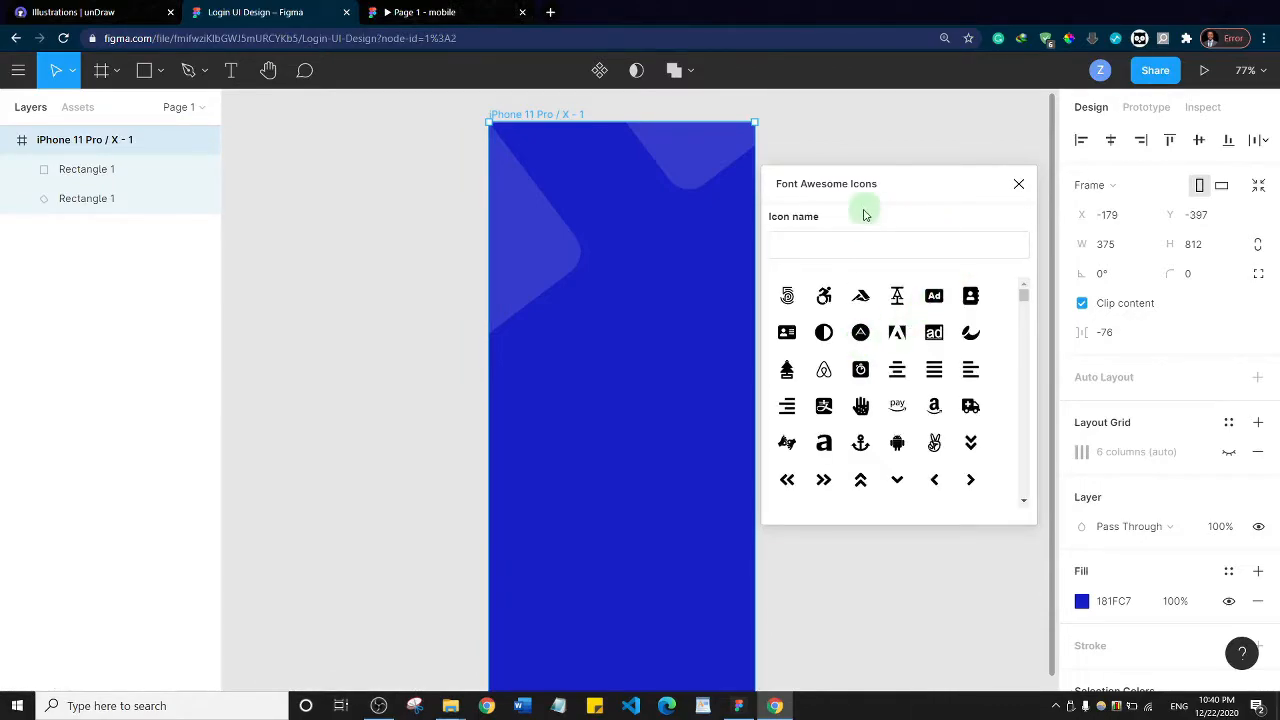
Find "bat" in the Font Awesome icons and insert the battery-three-quarters icon
left_click(865, 240)
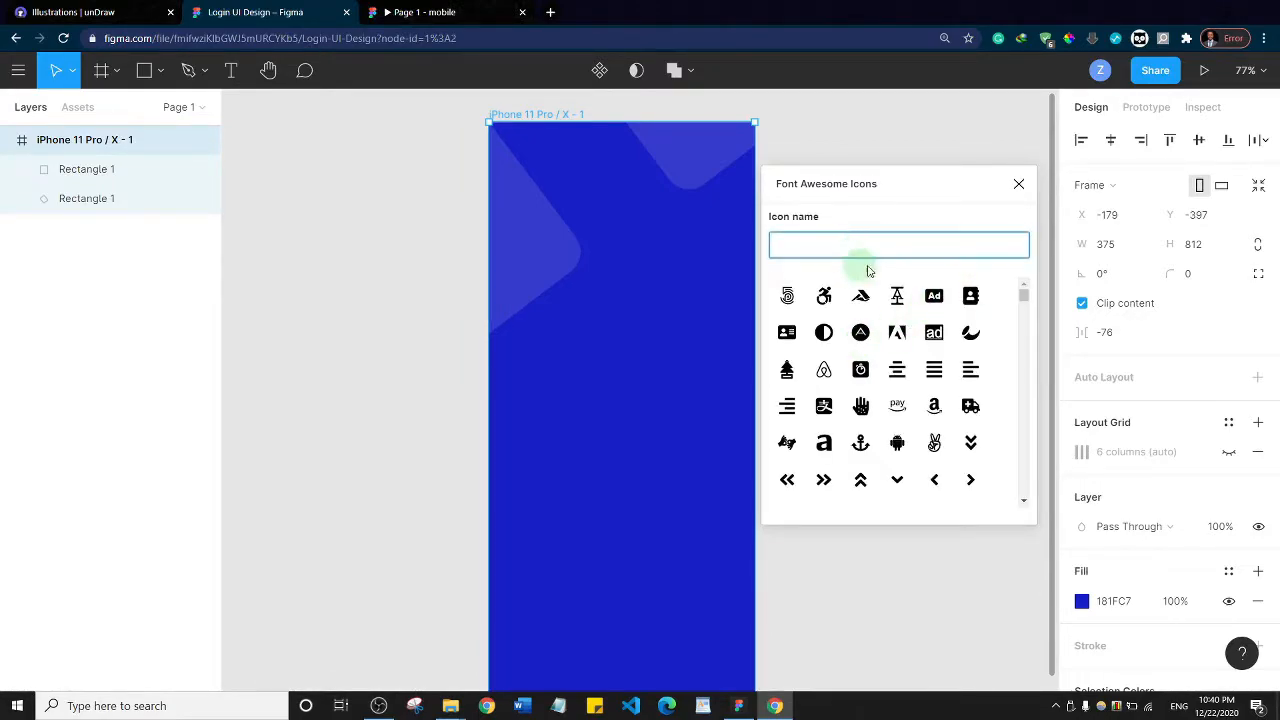
left_click(864, 246)
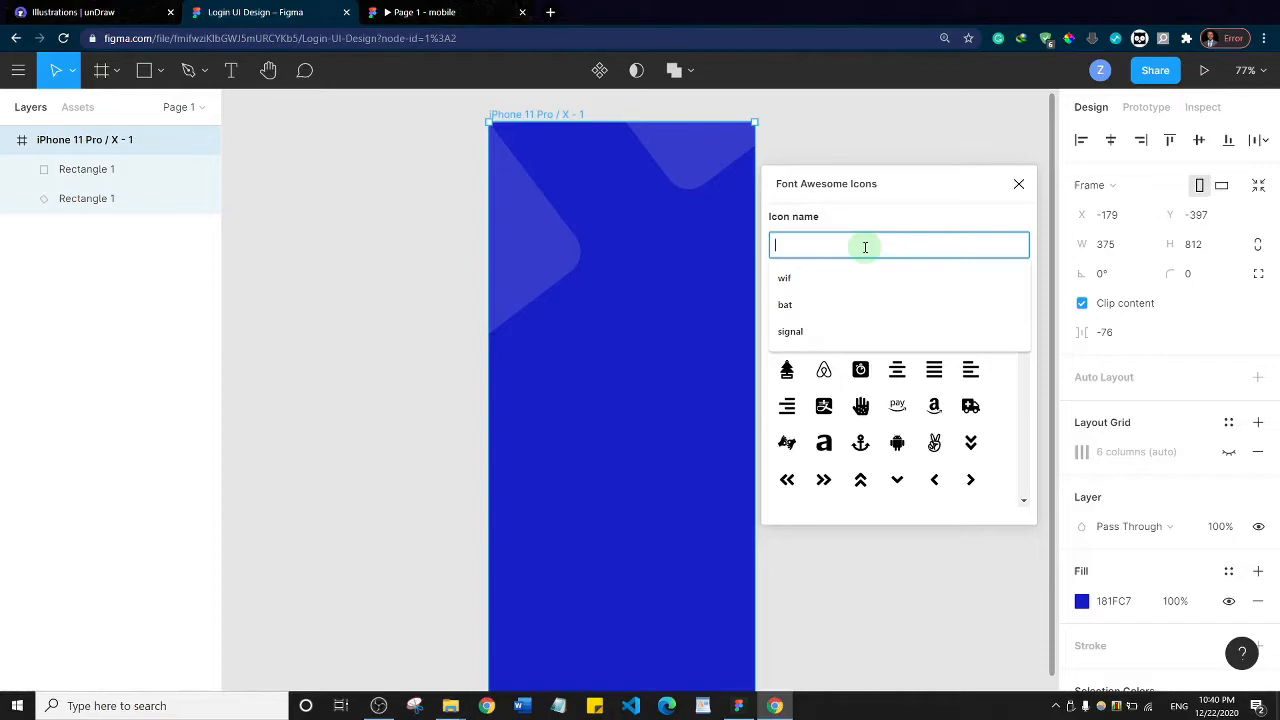
type("bat")
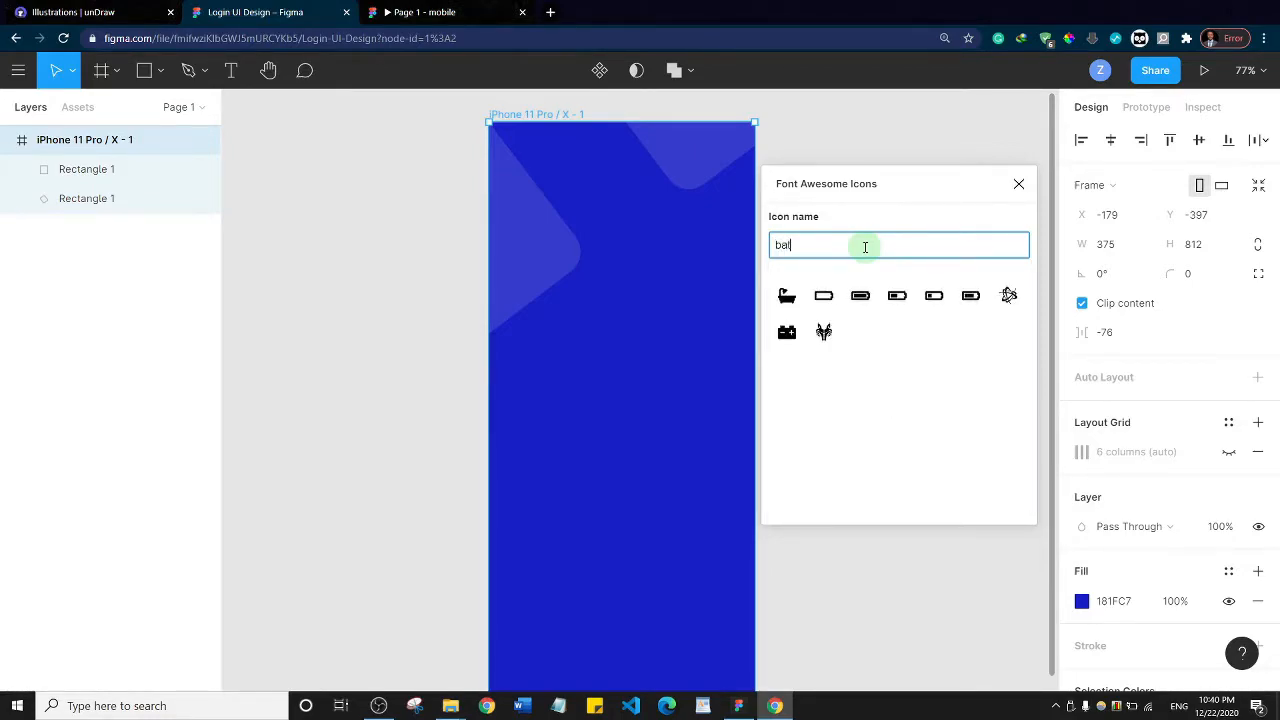
left_click(970, 296)
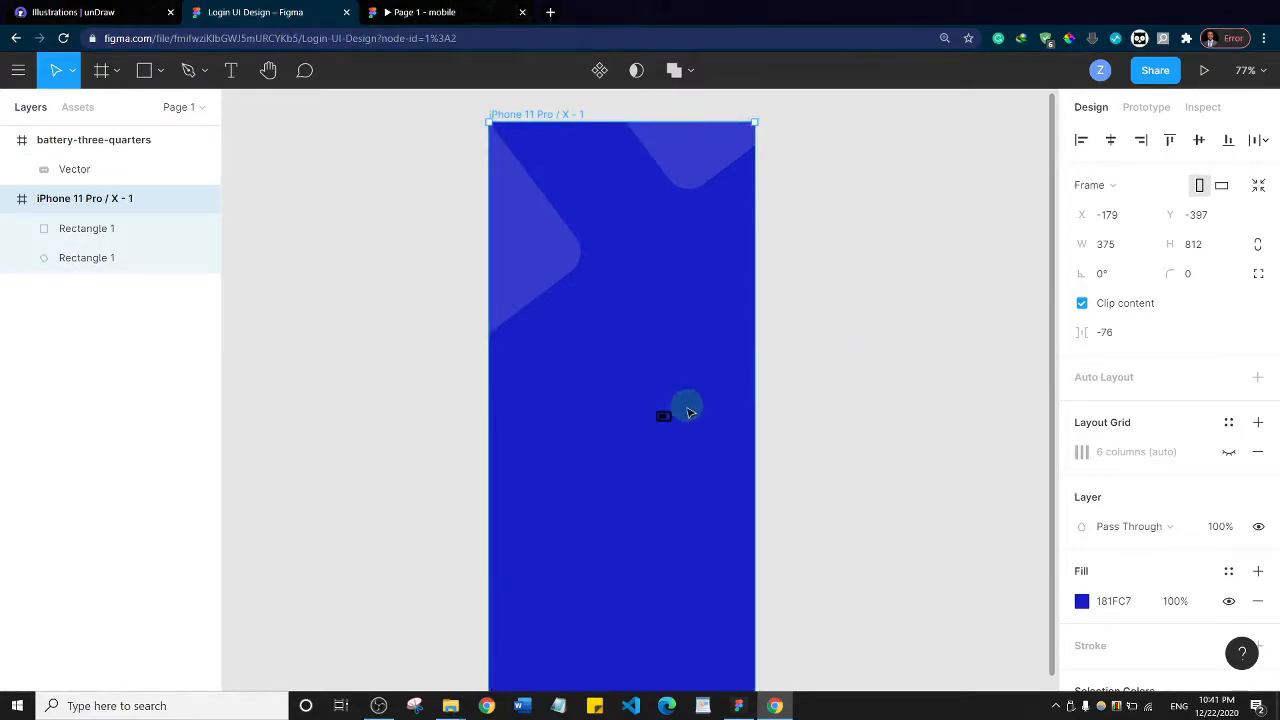
Place the battery icon in the iPhone frame's upper right corner at about X 340, Y 30
left_click_drag(664, 418, 654, 340)
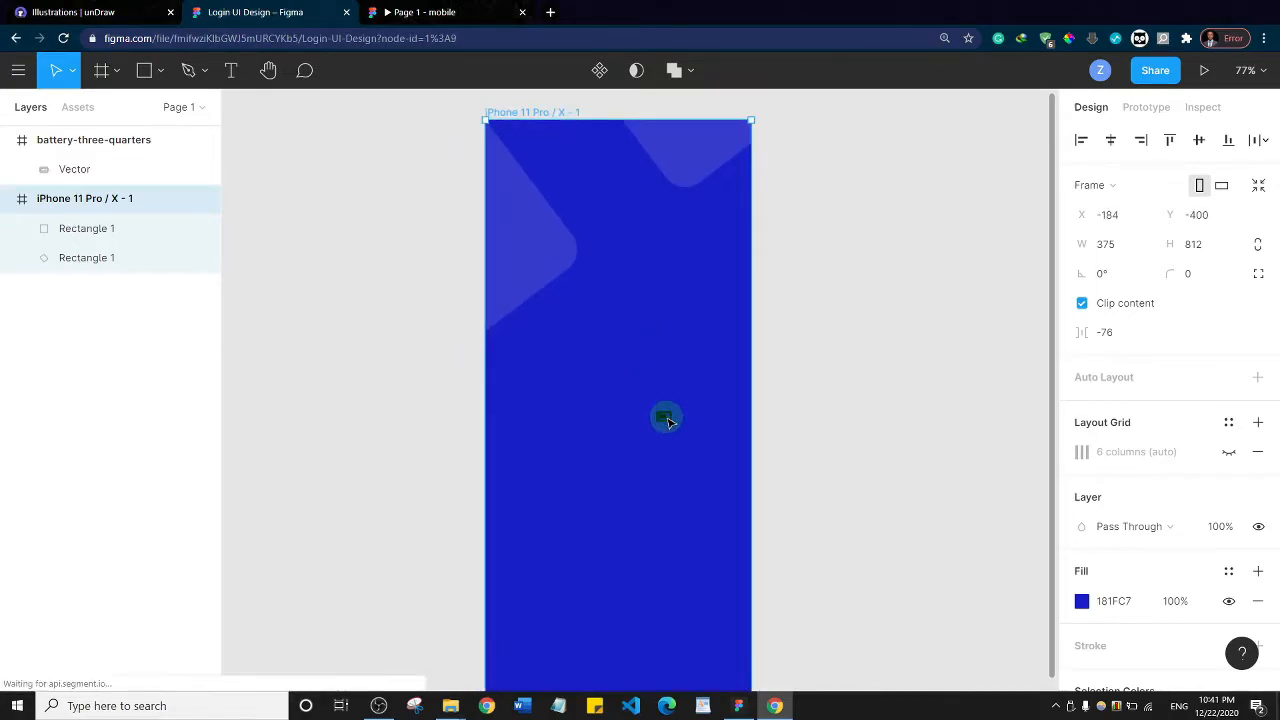
left_click(660, 418)
left_click_drag(675, 371, 736, 152)
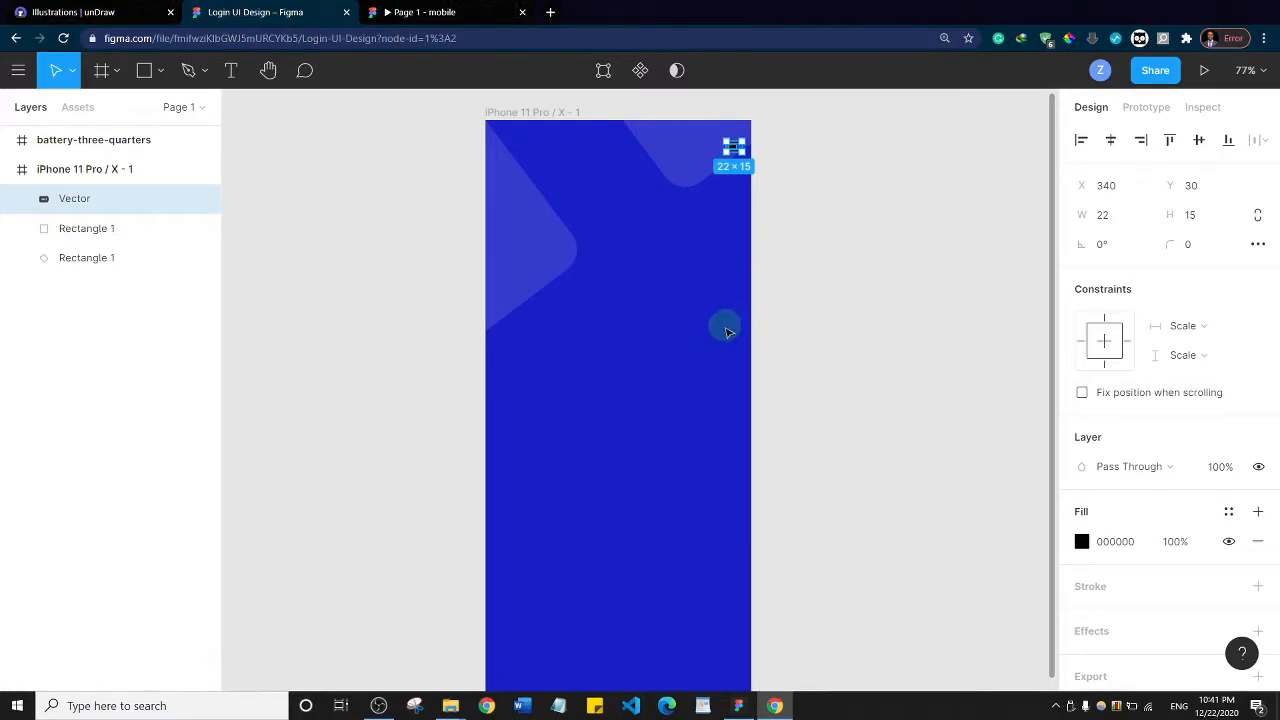
Run the Font Awesome Icons plugin again, search for "wifi" and insert the wifi icon
right_click(585, 260)
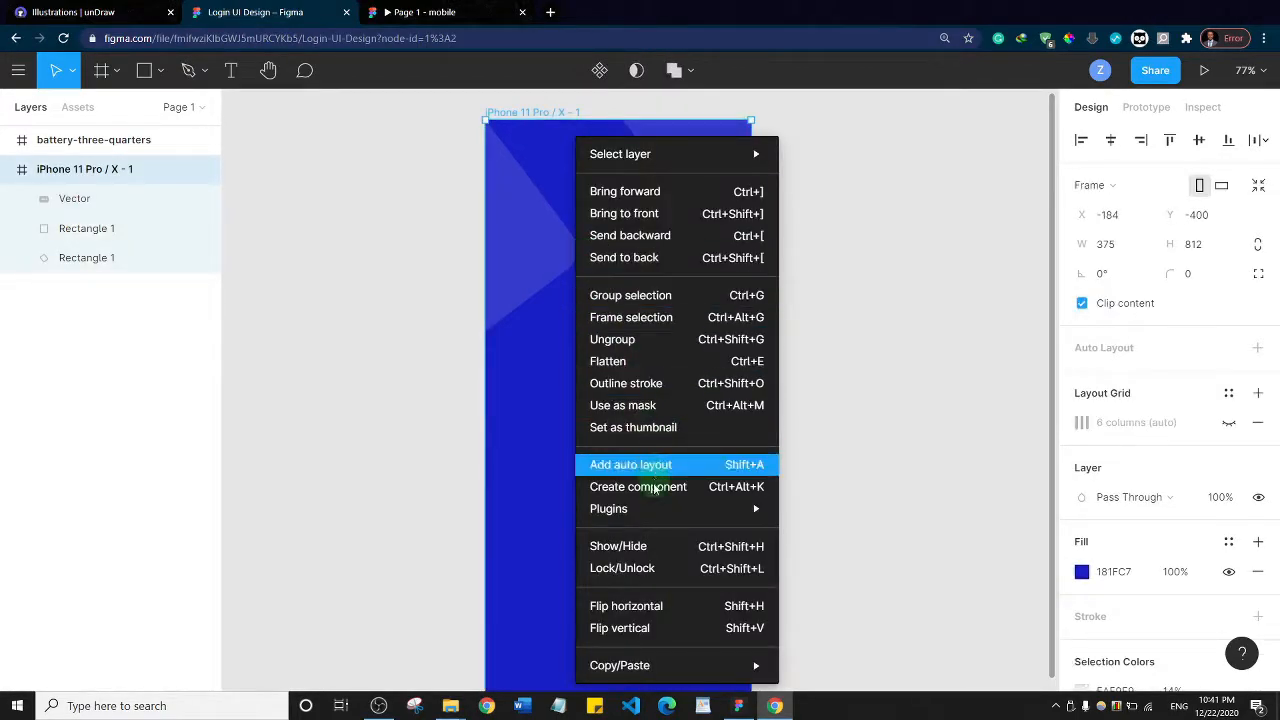
mouse_move(655, 509)
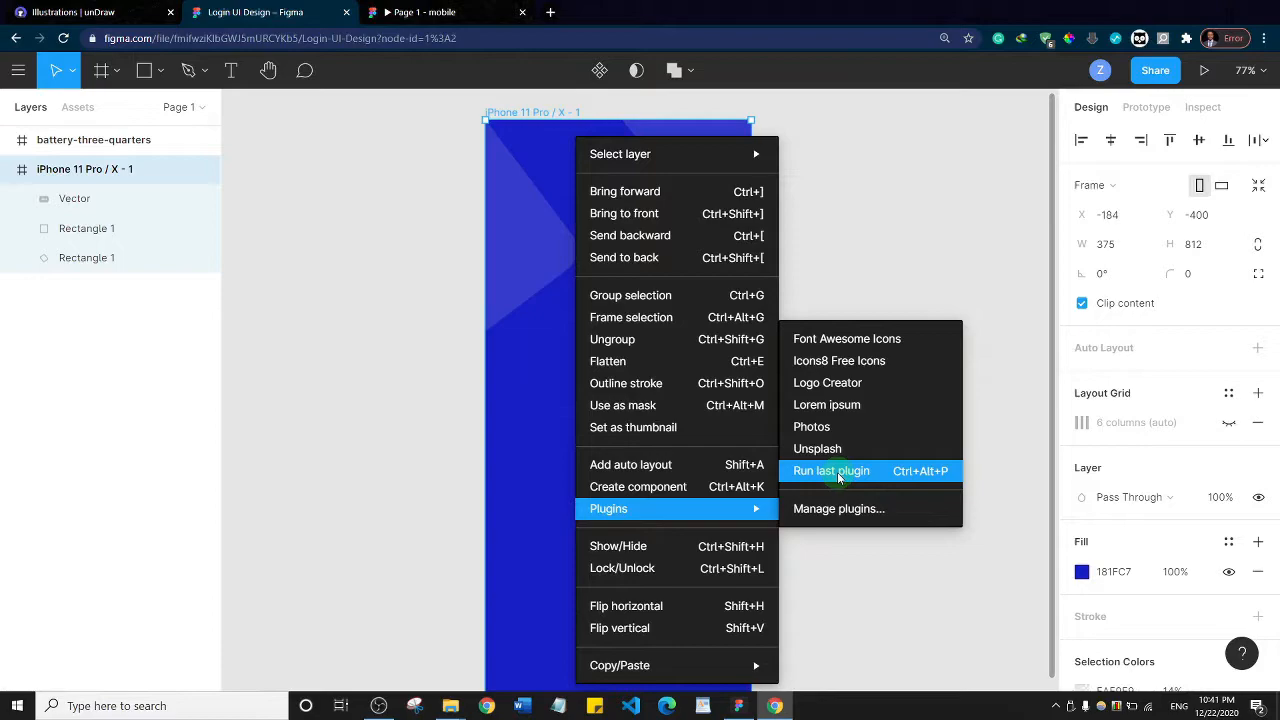
left_click(940, 480)
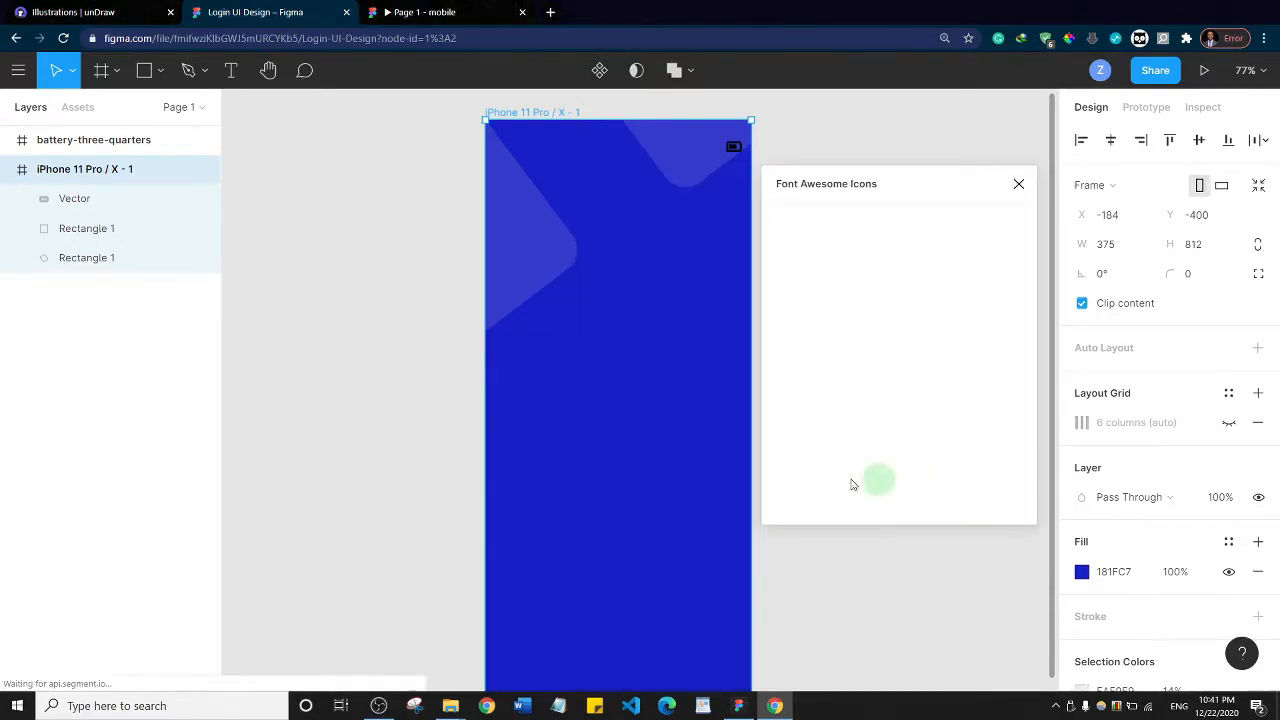
left_click(839, 244)
left_click(839, 244)
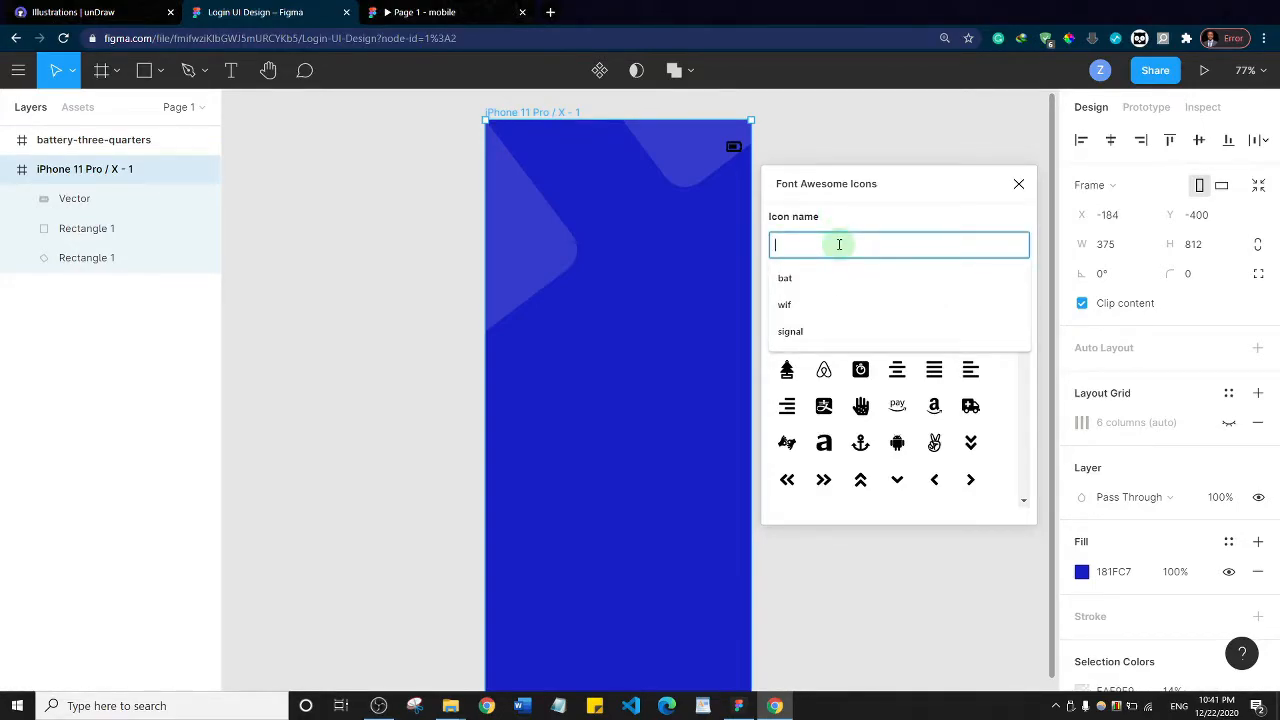
type("wifi")
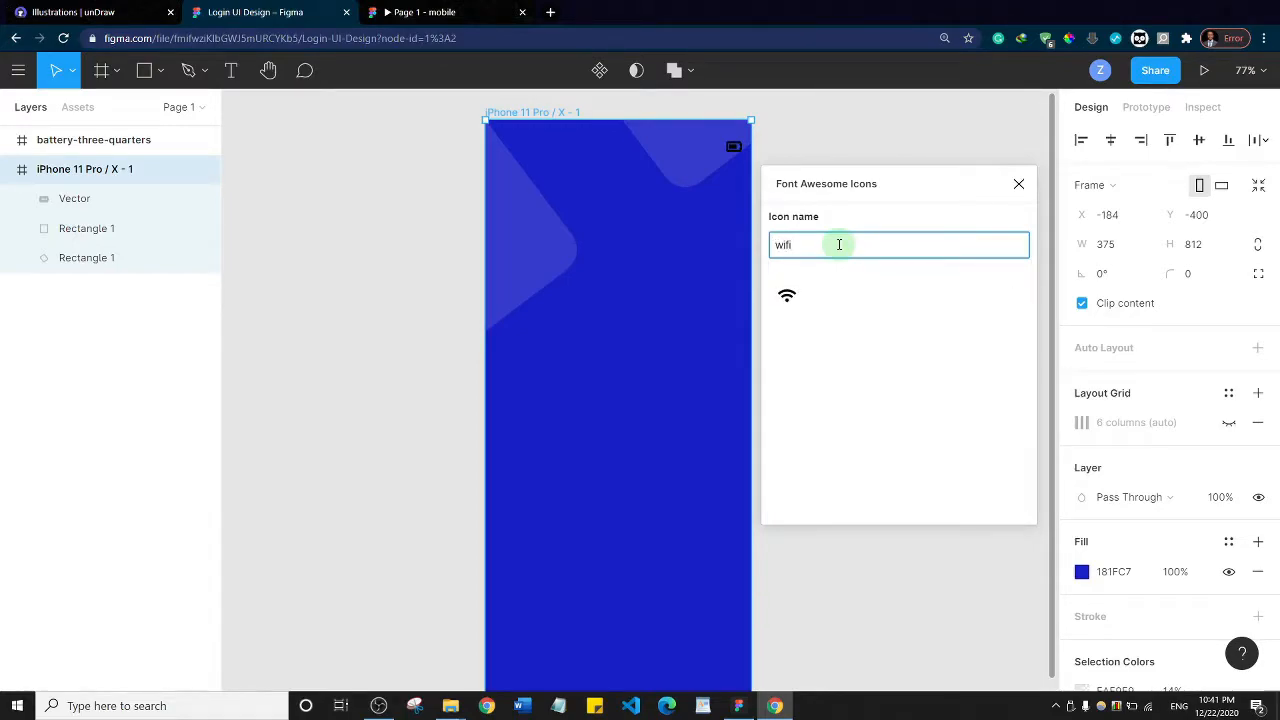
left_click(787, 295)
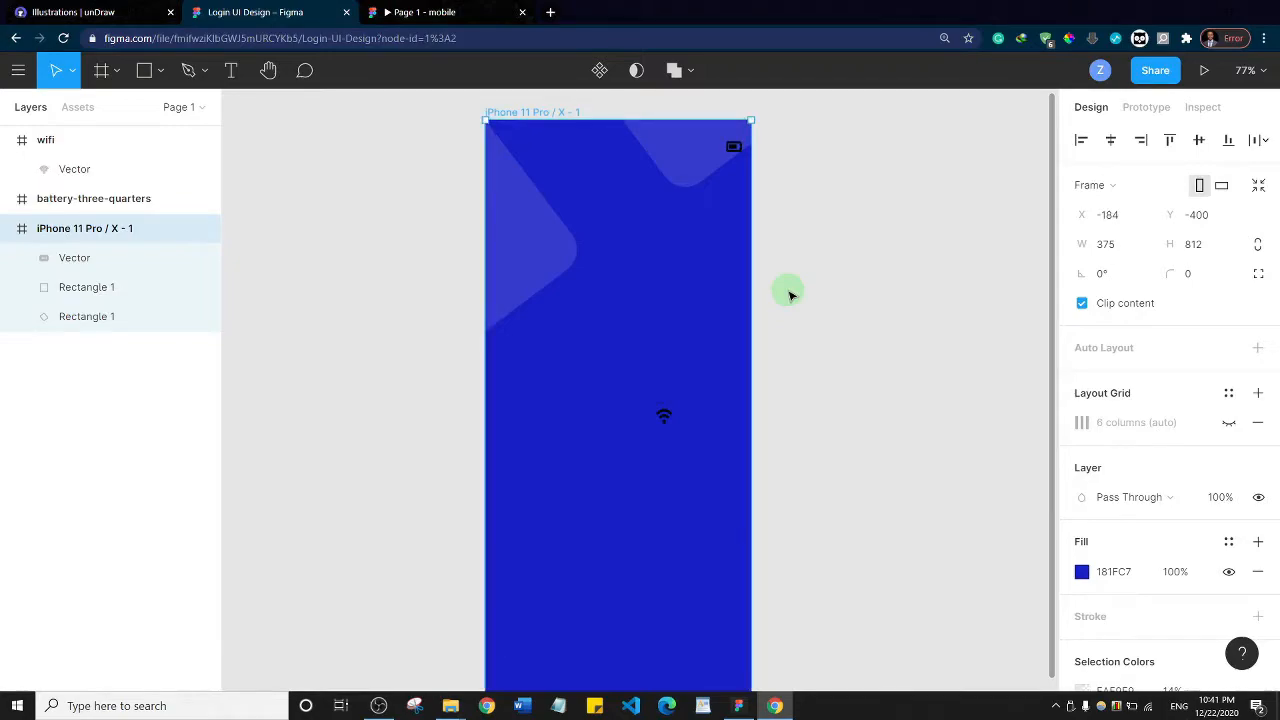
Insert the Font Awesome "signal" icon and place it to the left of the battery icon at about X 266, Y 25
key("ctrl+alt+p")
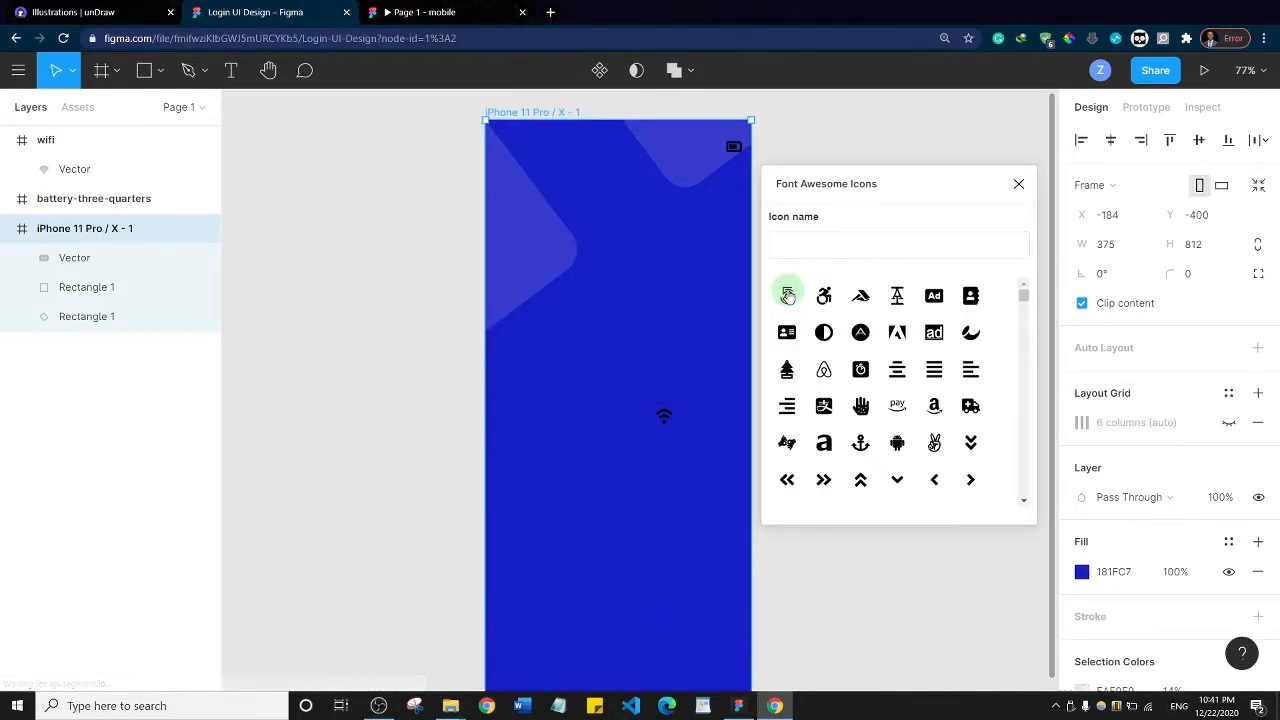
left_click(849, 246)
type("signal")
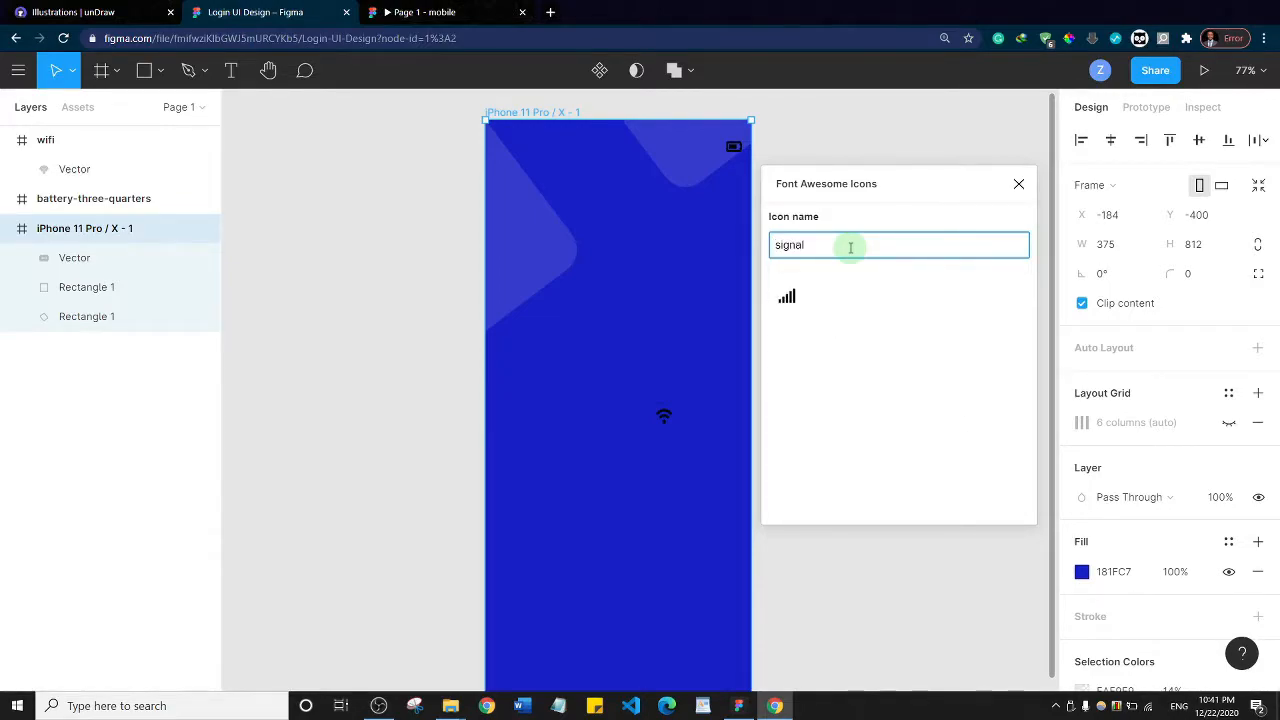
left_click(787, 299)
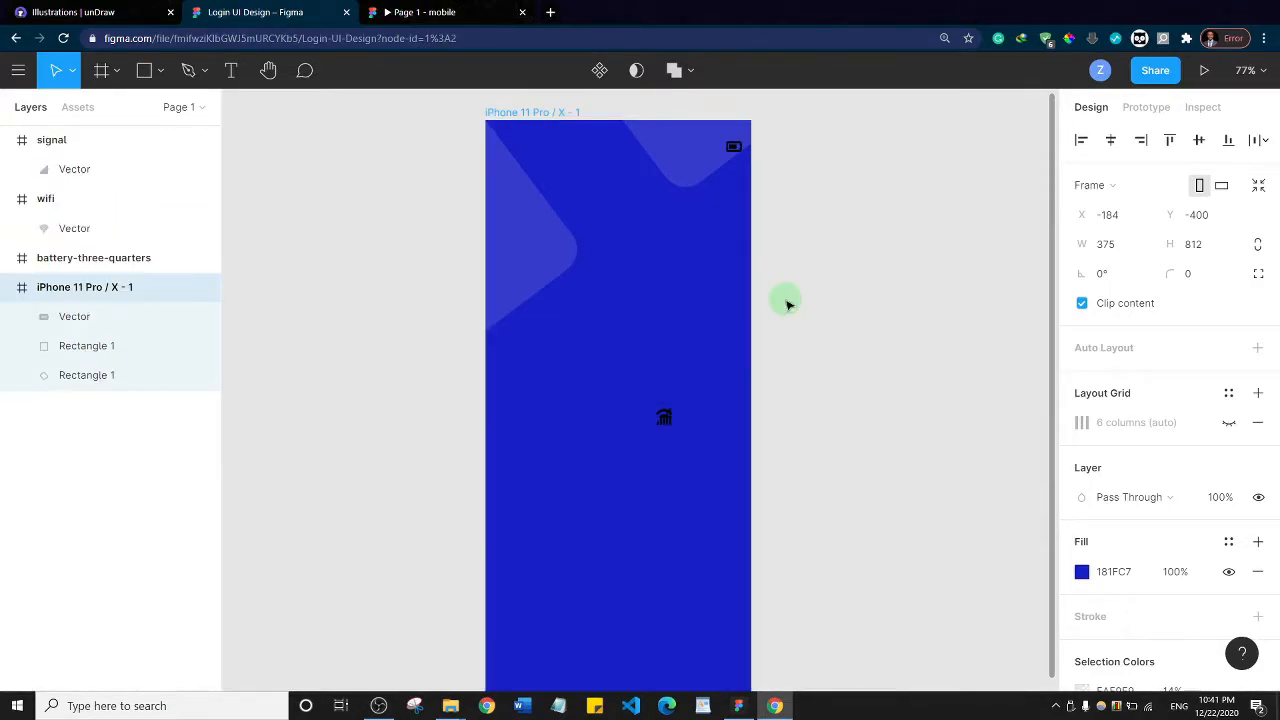
left_click(668, 422)
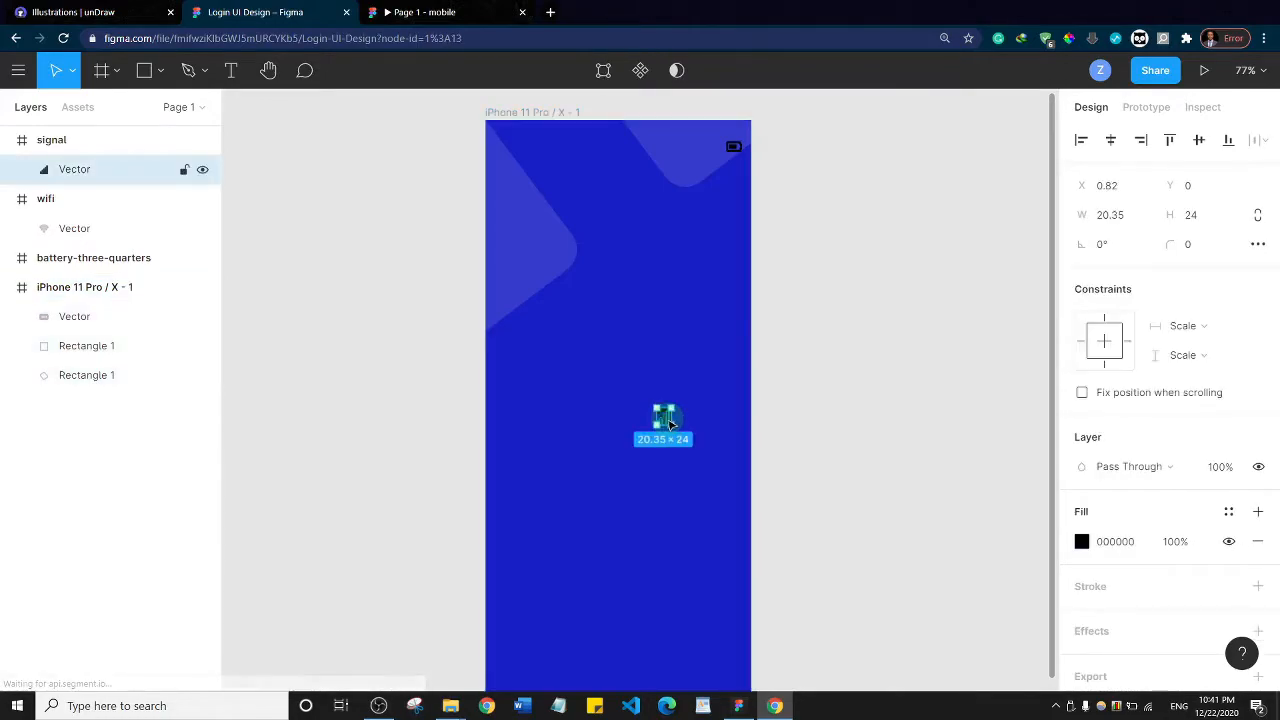
left_click_drag(665, 422, 681, 157)
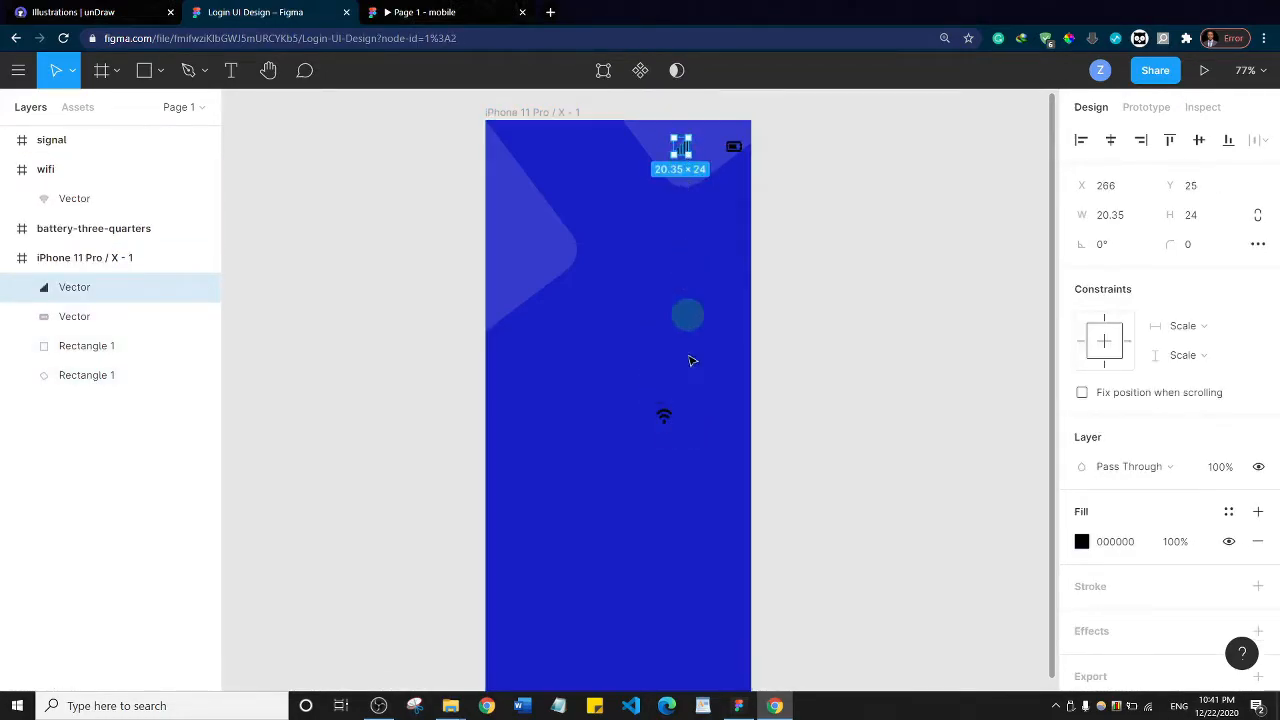
left_click_drag(670, 423, 710, 152)
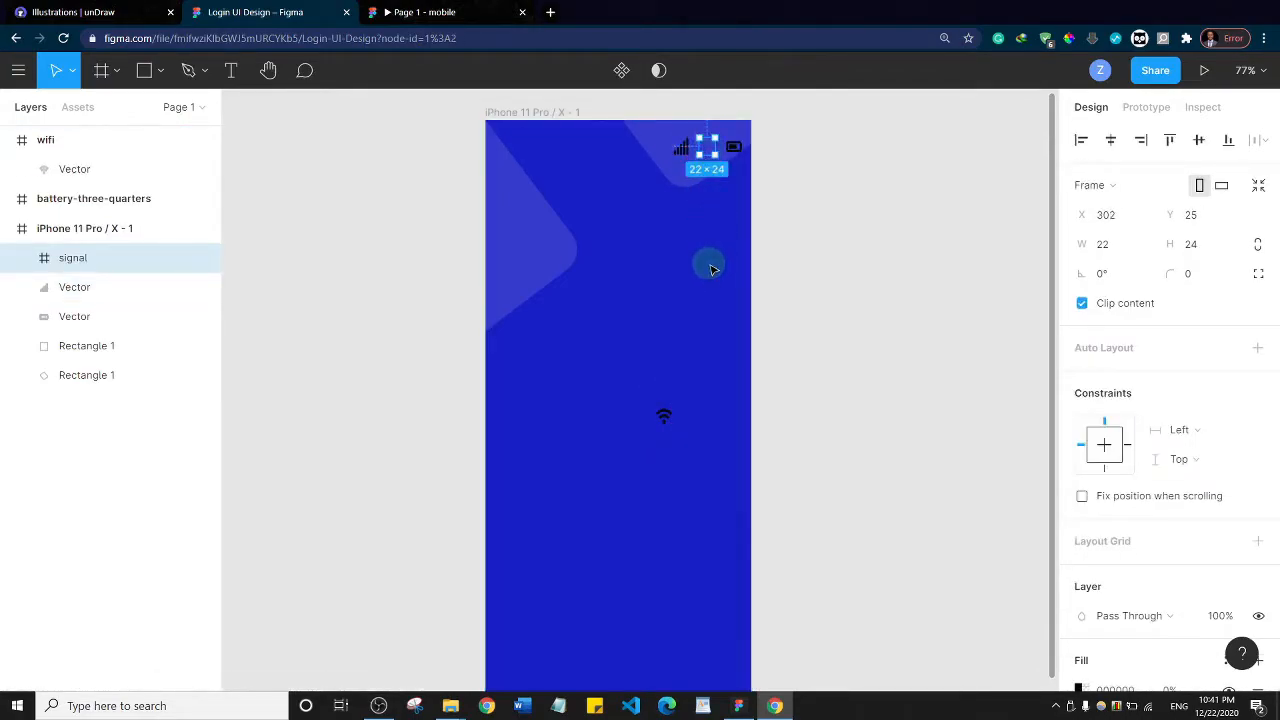
key("ctrl+z")
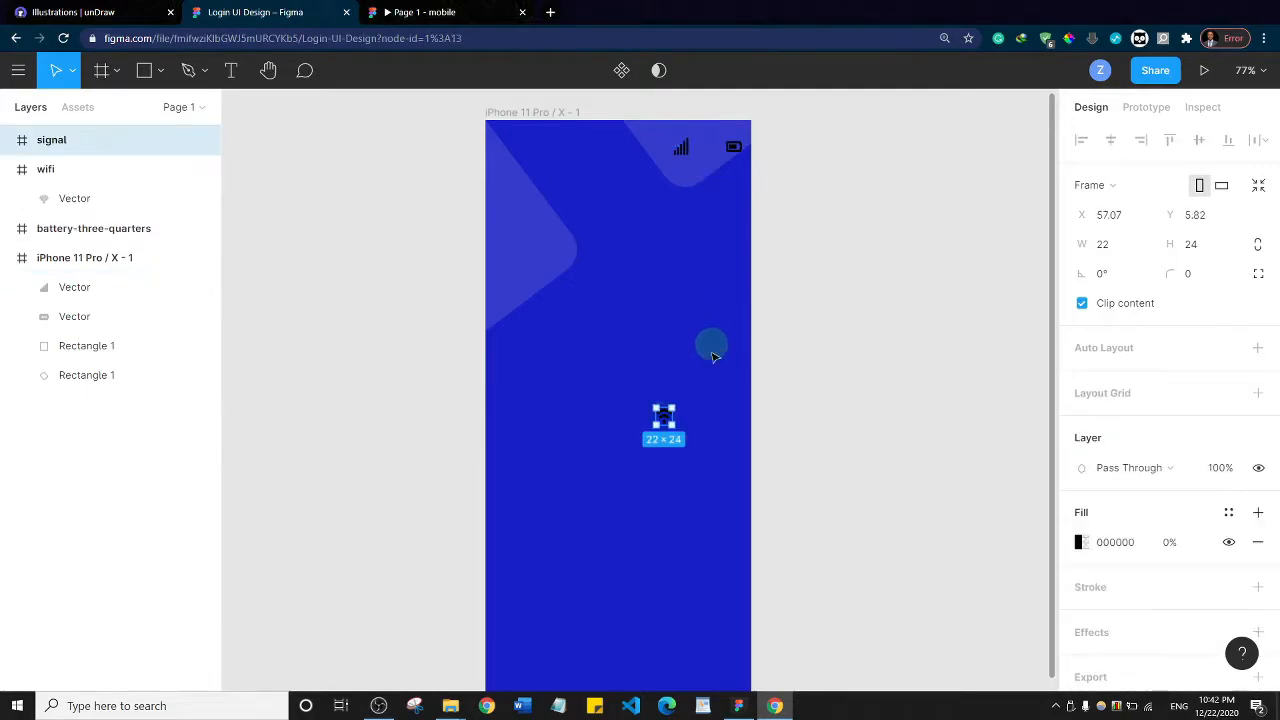
left_click_drag(668, 420, 673, 320)
key("ctrl+z")
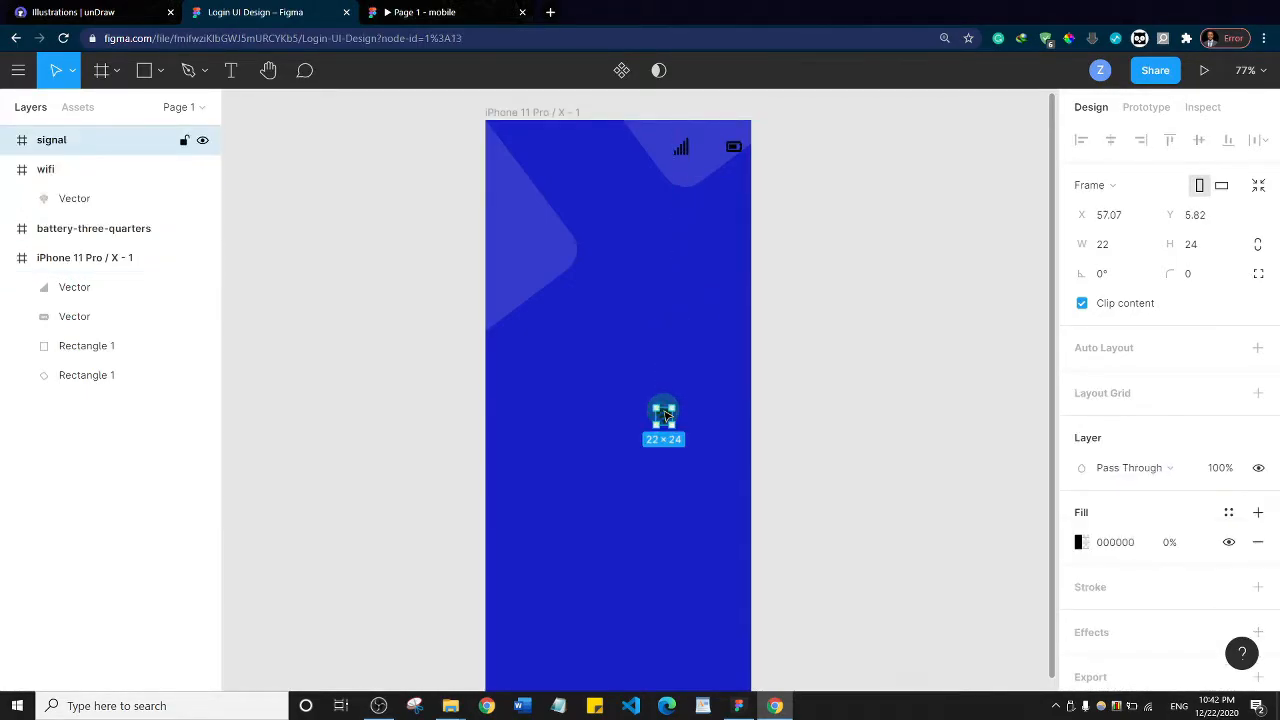
Place the wifi icon between the signal and battery icons at about X 302, Y 28
left_click_drag(667, 421, 714, 157)
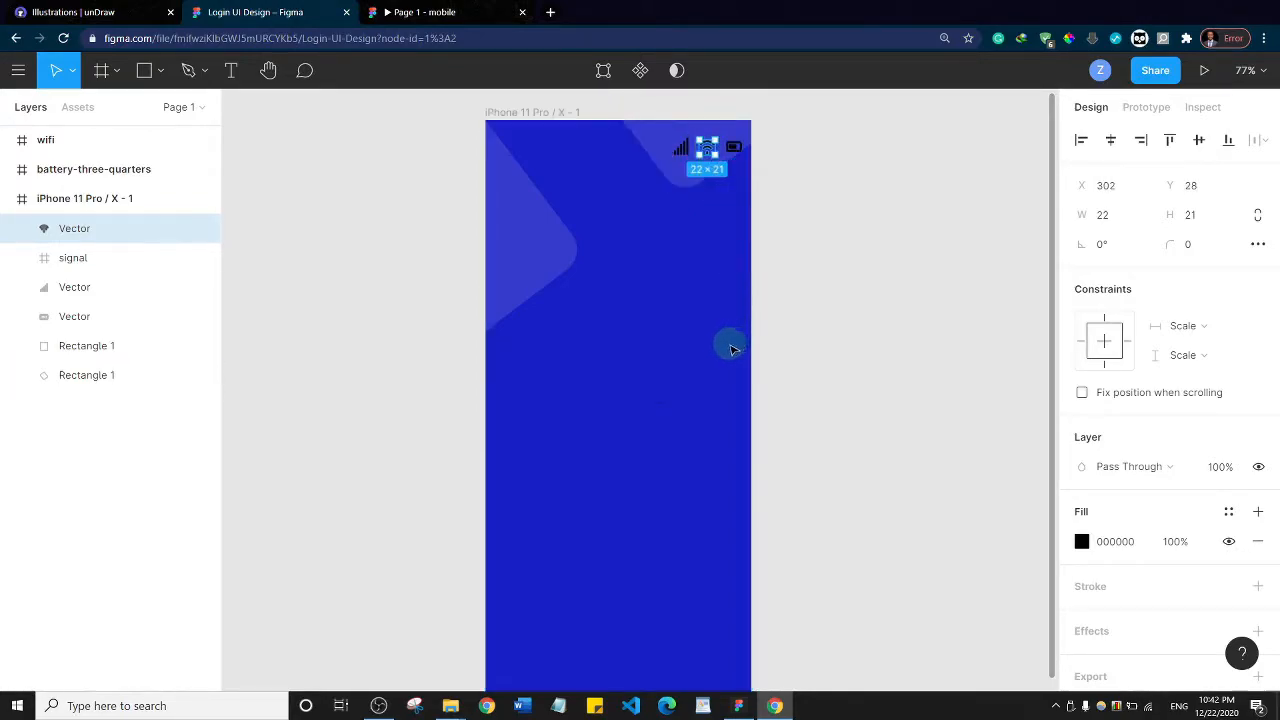
left_click(633, 353)
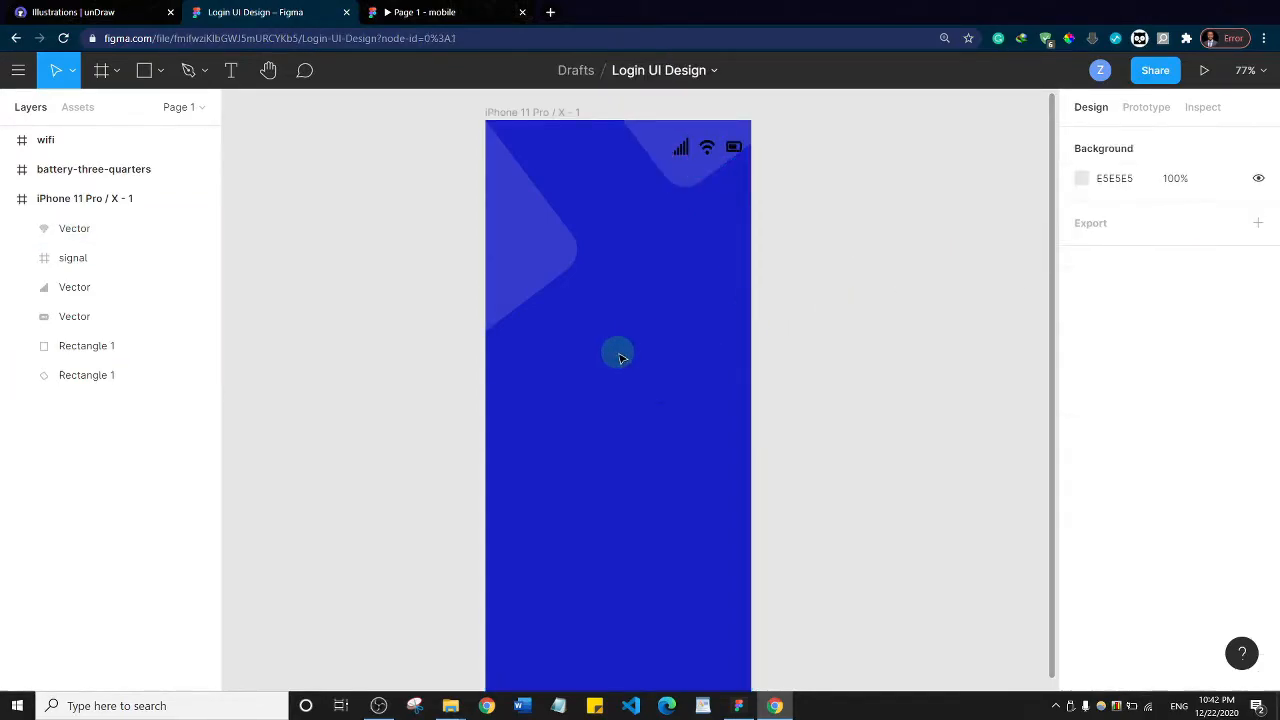
Nest the battery-three-quarters and wifi frame layers inside the iPhone 11 Pro / X - 1 frame
left_click(533, 112)
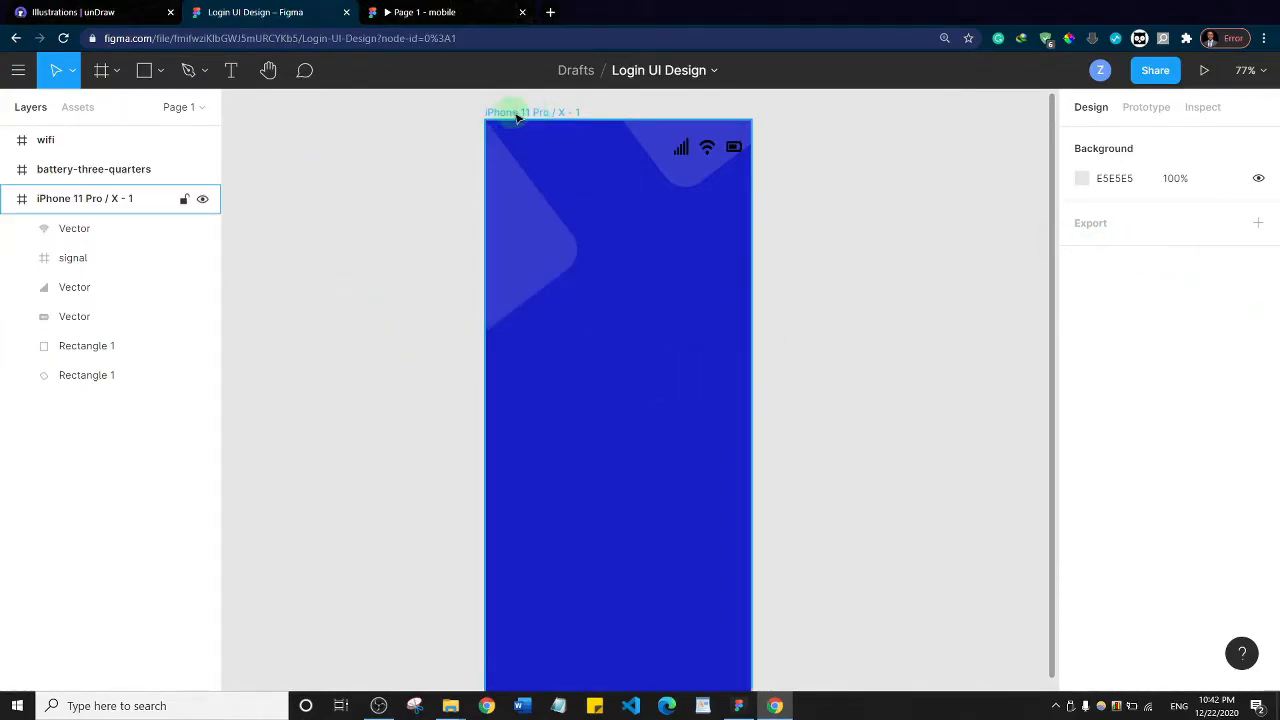
left_click(517, 114)
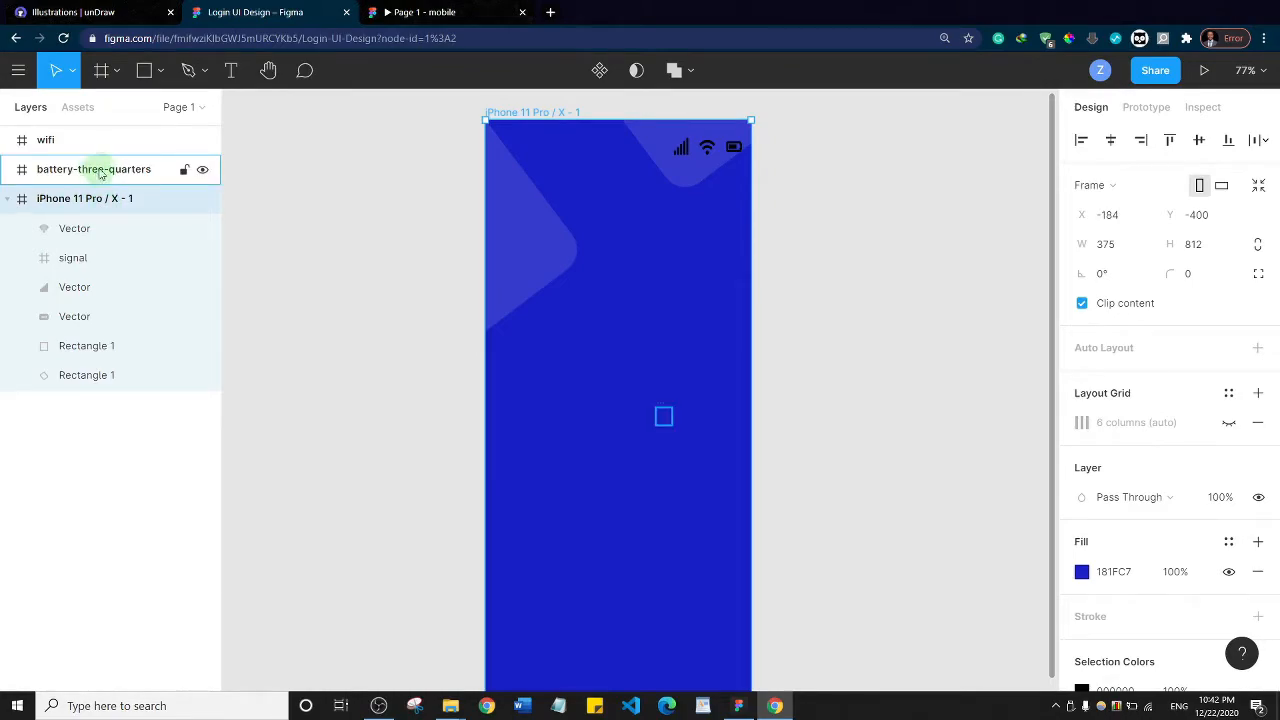
left_click_drag(99, 172, 120, 210)
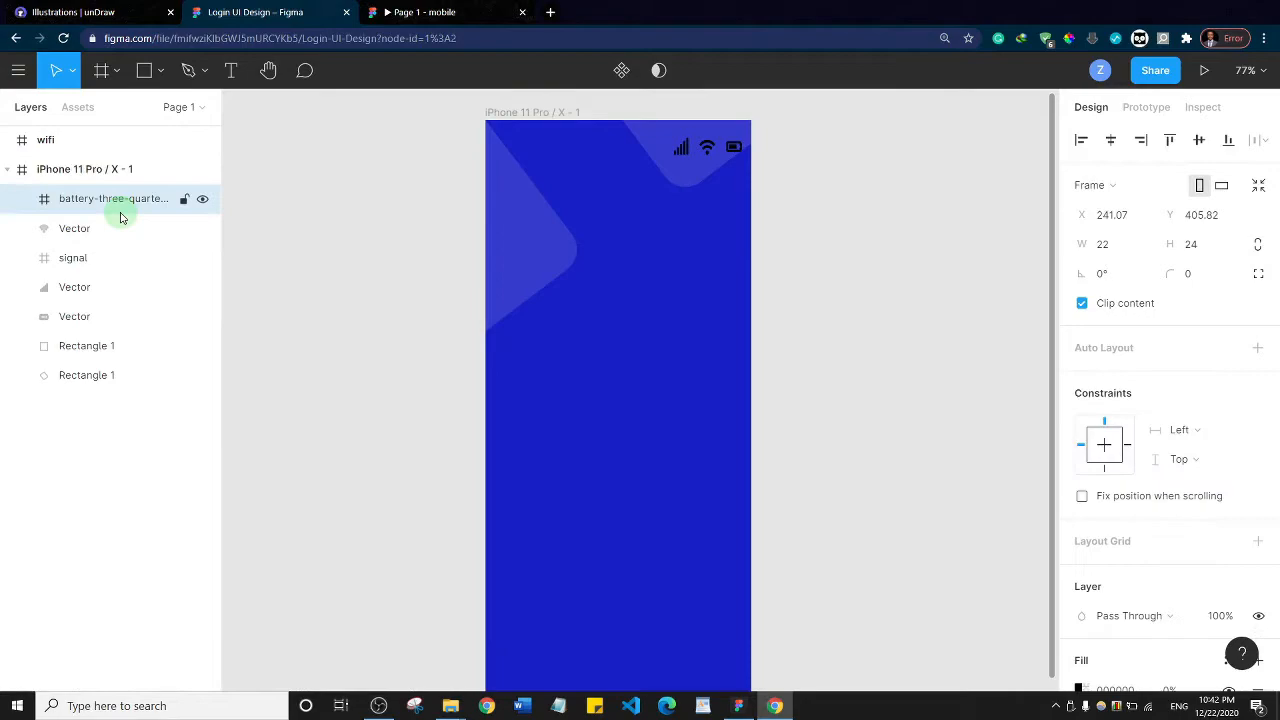
left_click(99, 138)
left_click_drag(100, 138, 115, 182)
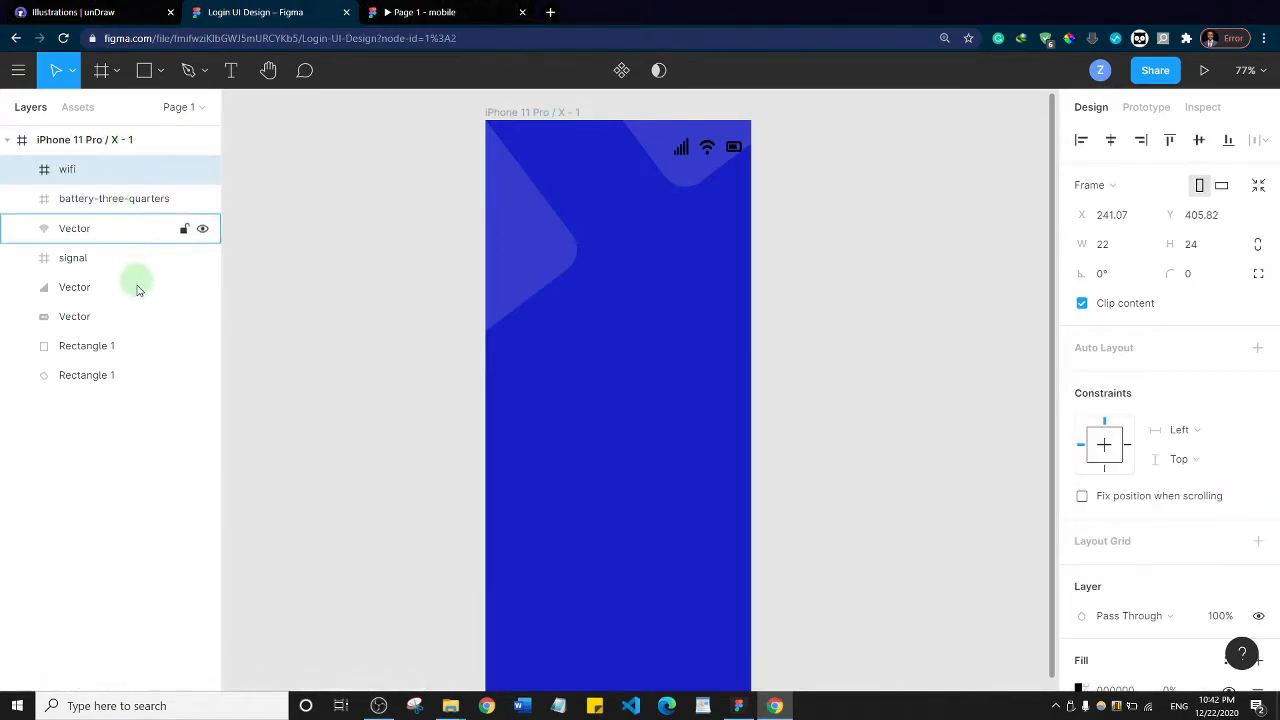
Rename the iPhone 11 Pro / X - 1 frame as Splash Screen
left_click(90, 143)
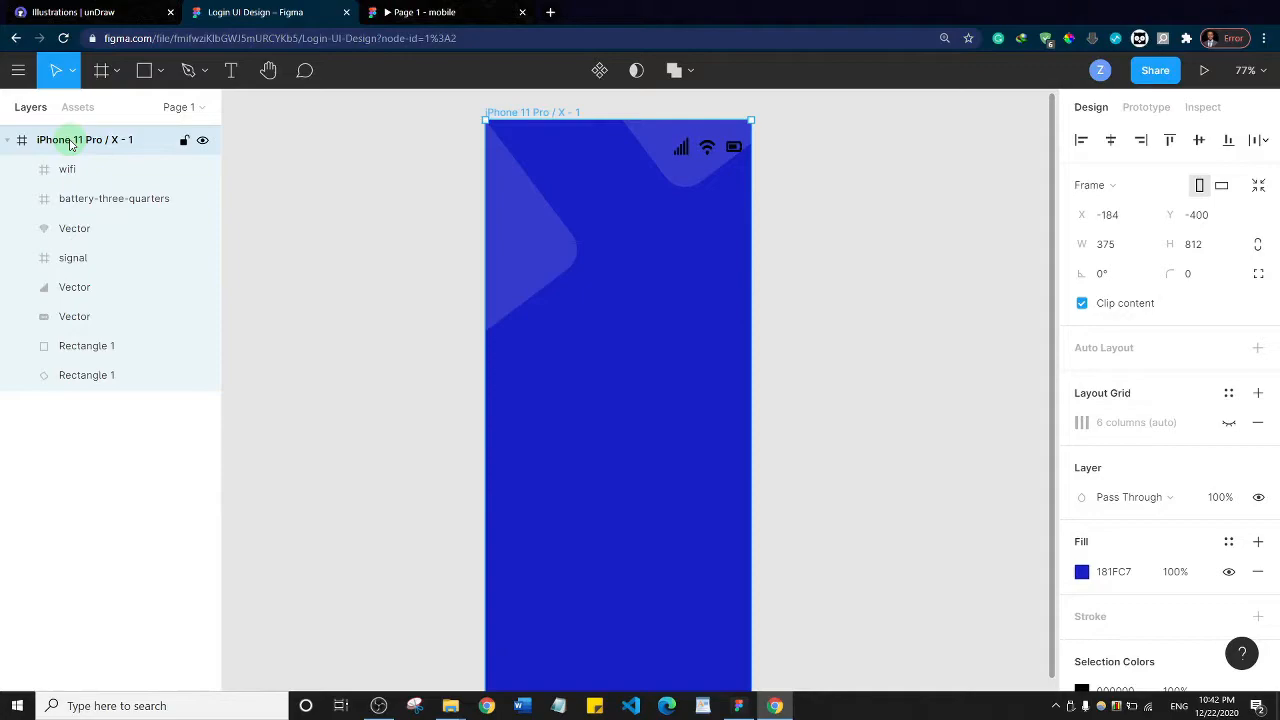
double_click(71, 145)
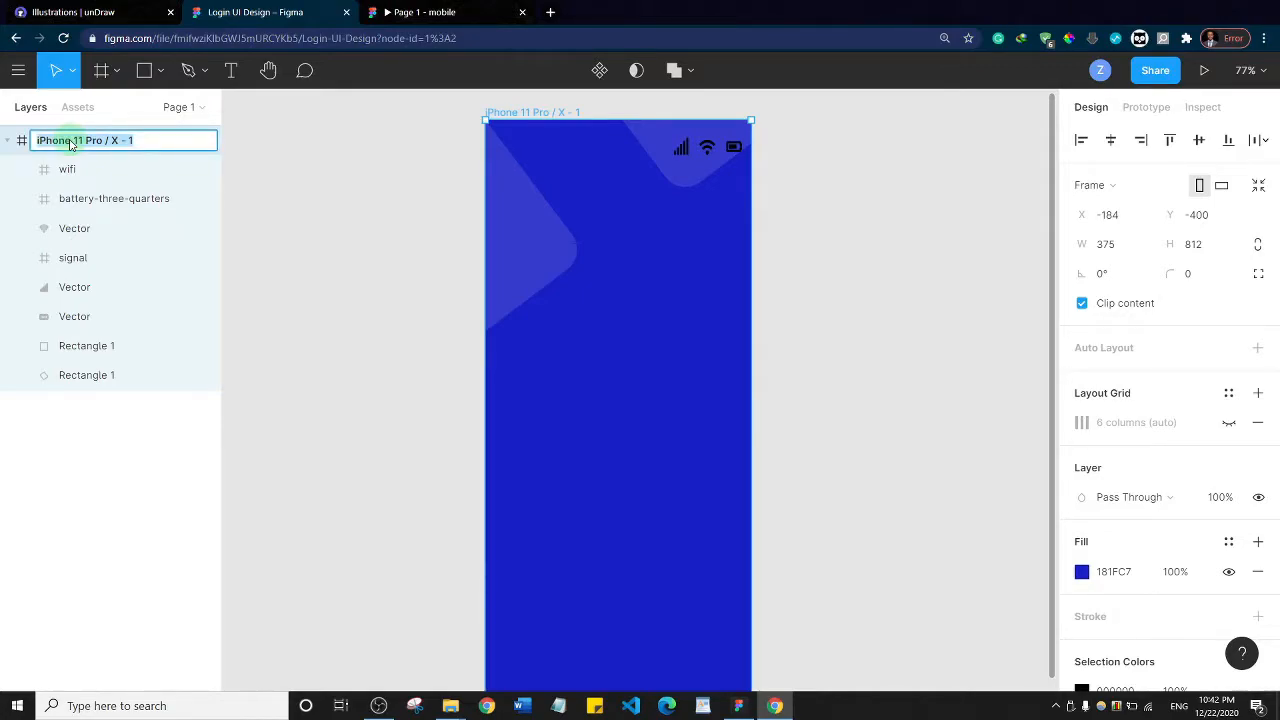
type("Splash Screen")
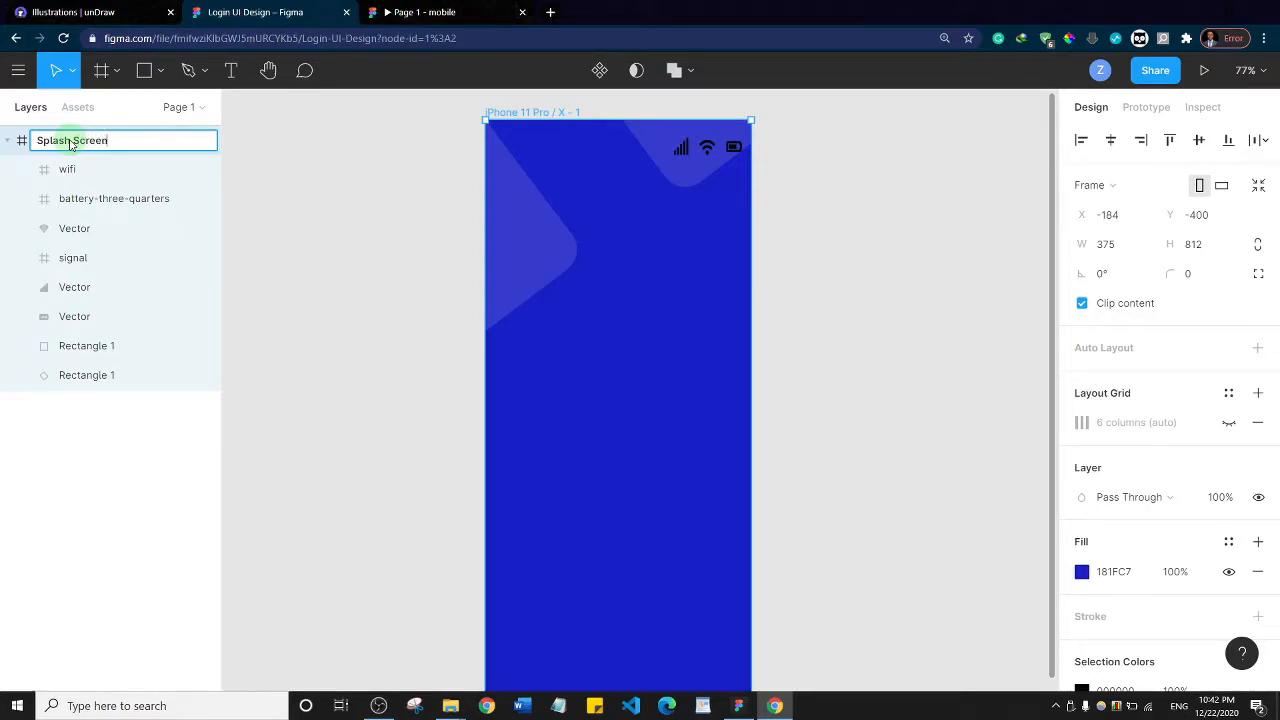
key("Return")
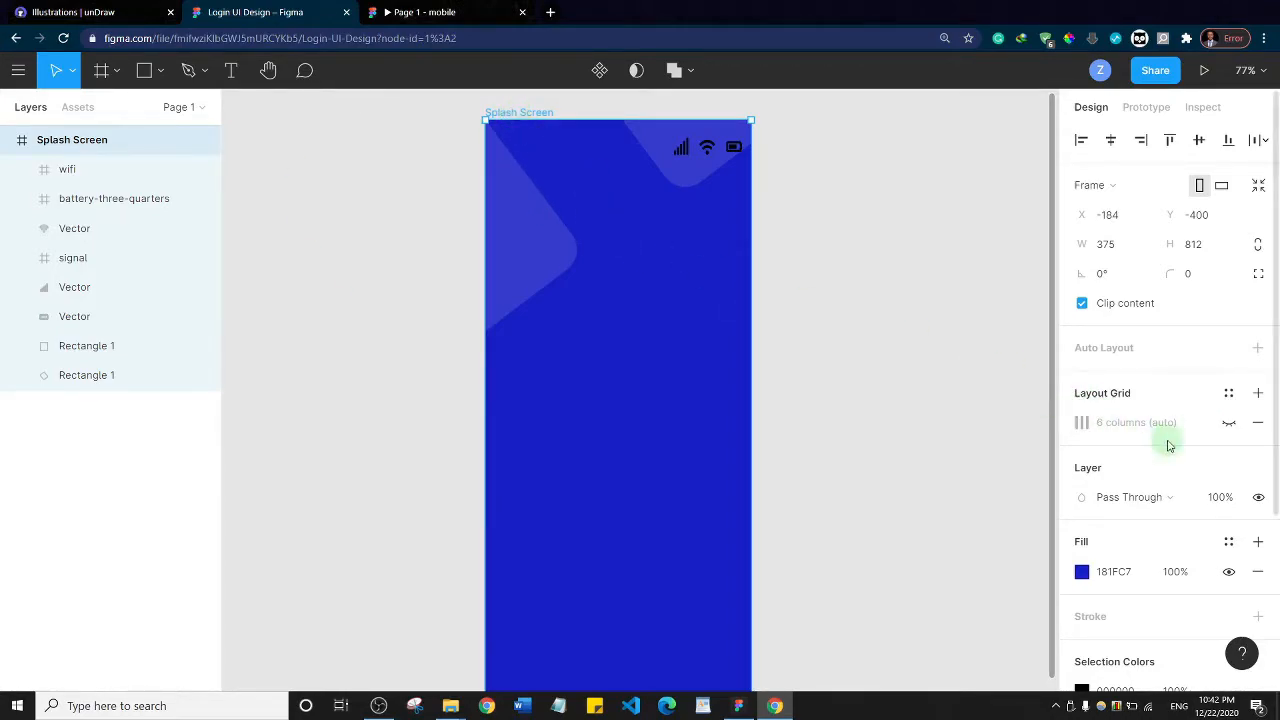
Show the Splash Screen's column layout grid and move the wifi icon to about X 307, Y 30 and the signal icon to X 276, Y 27
left_click(1231, 424)
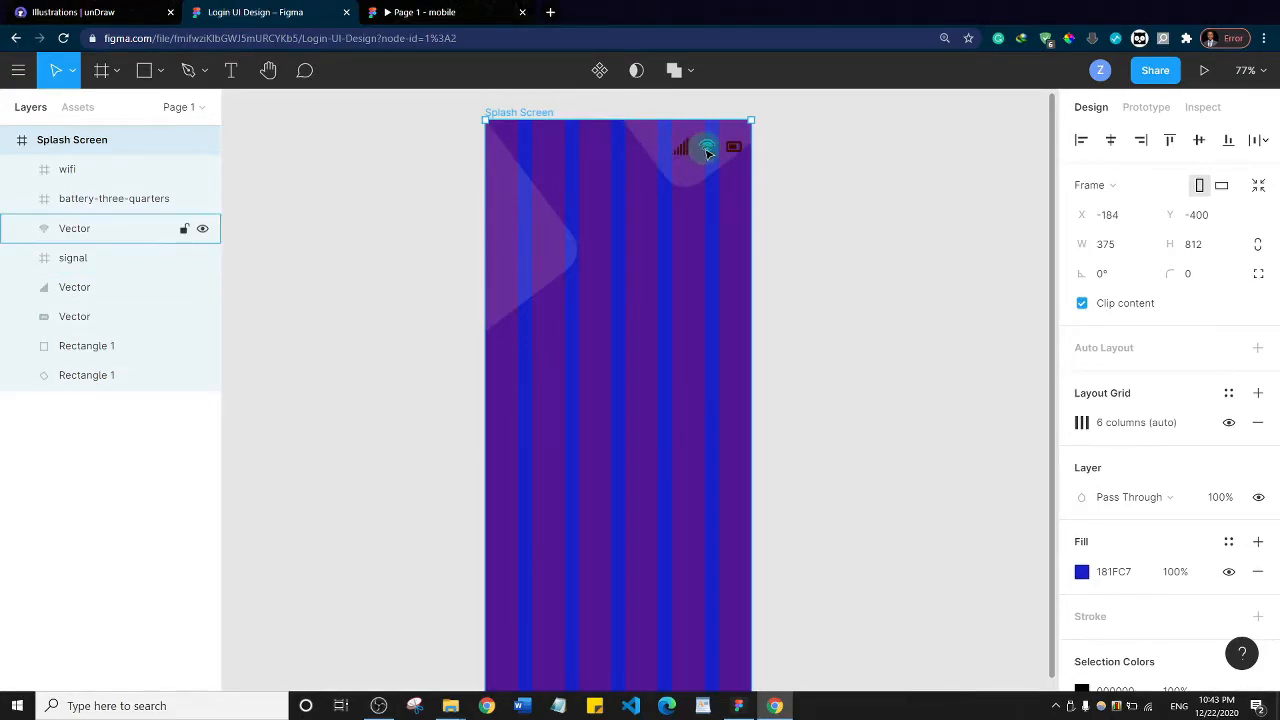
left_click_drag(709, 152, 716, 152)
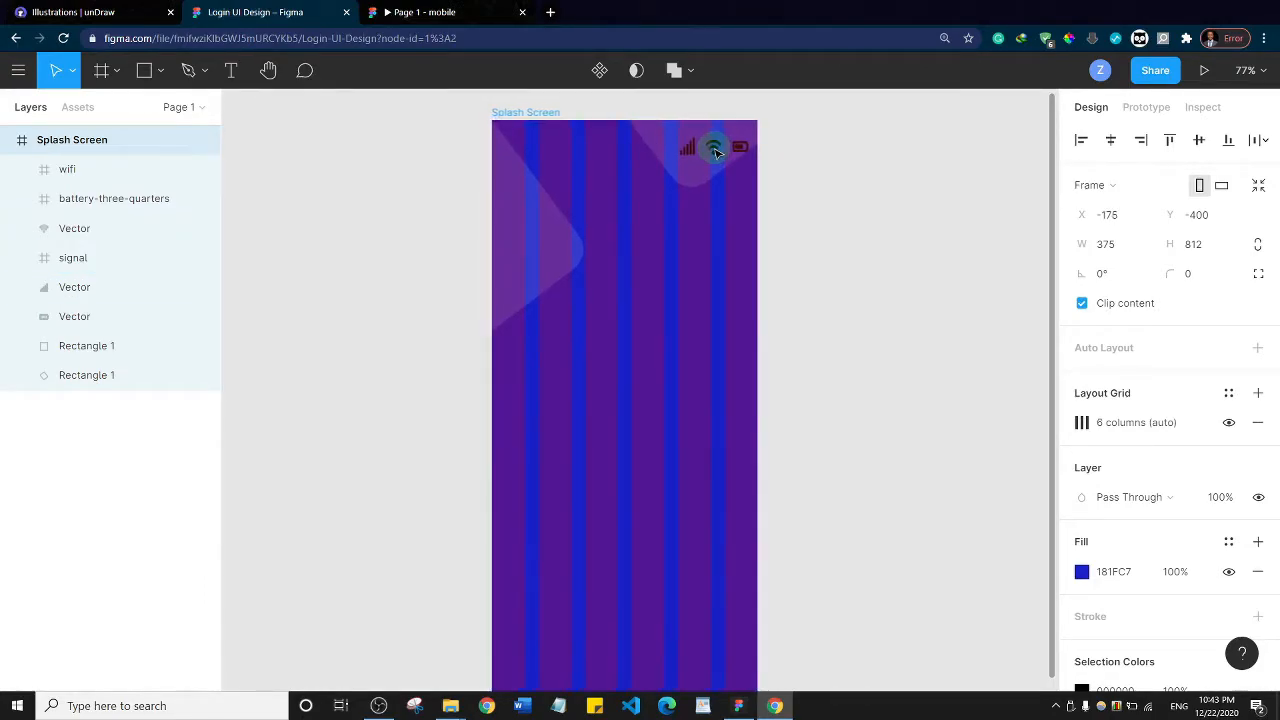
left_click(716, 150)
left_click_drag(718, 148, 696, 151)
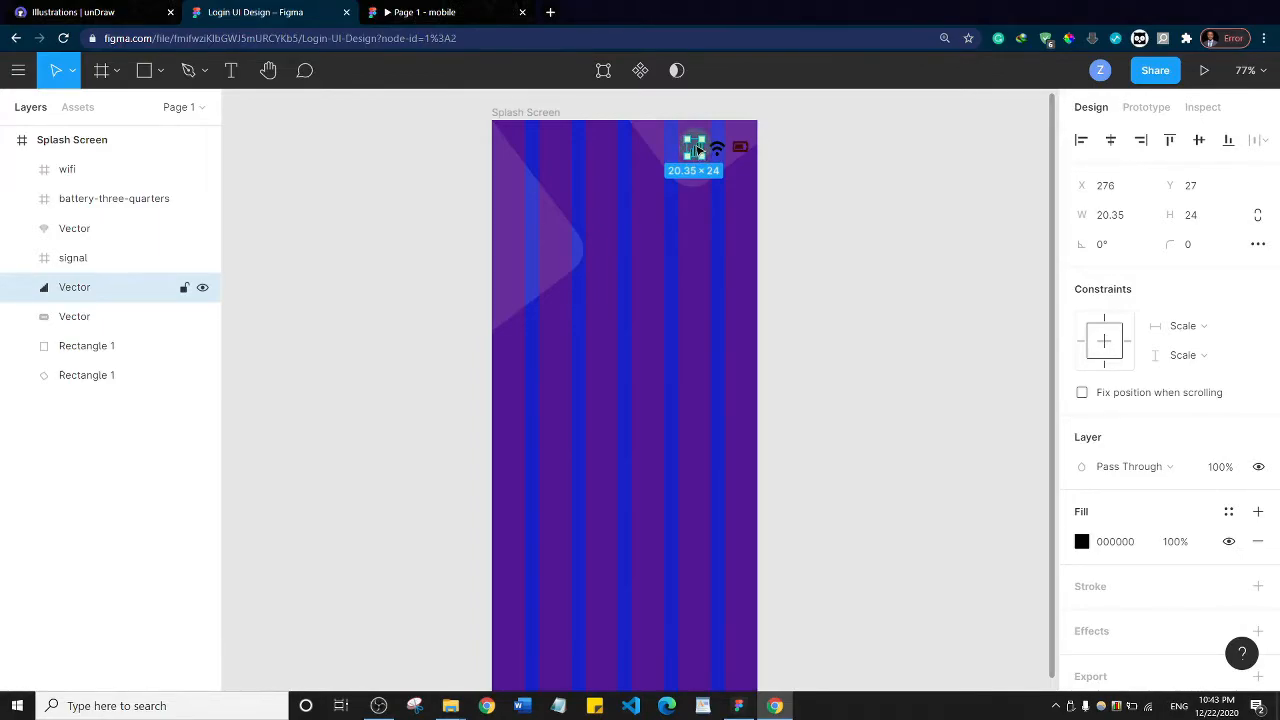
Change the fill of the signal and wifi icons to white (FFFFFF)
left_click(1082, 545)
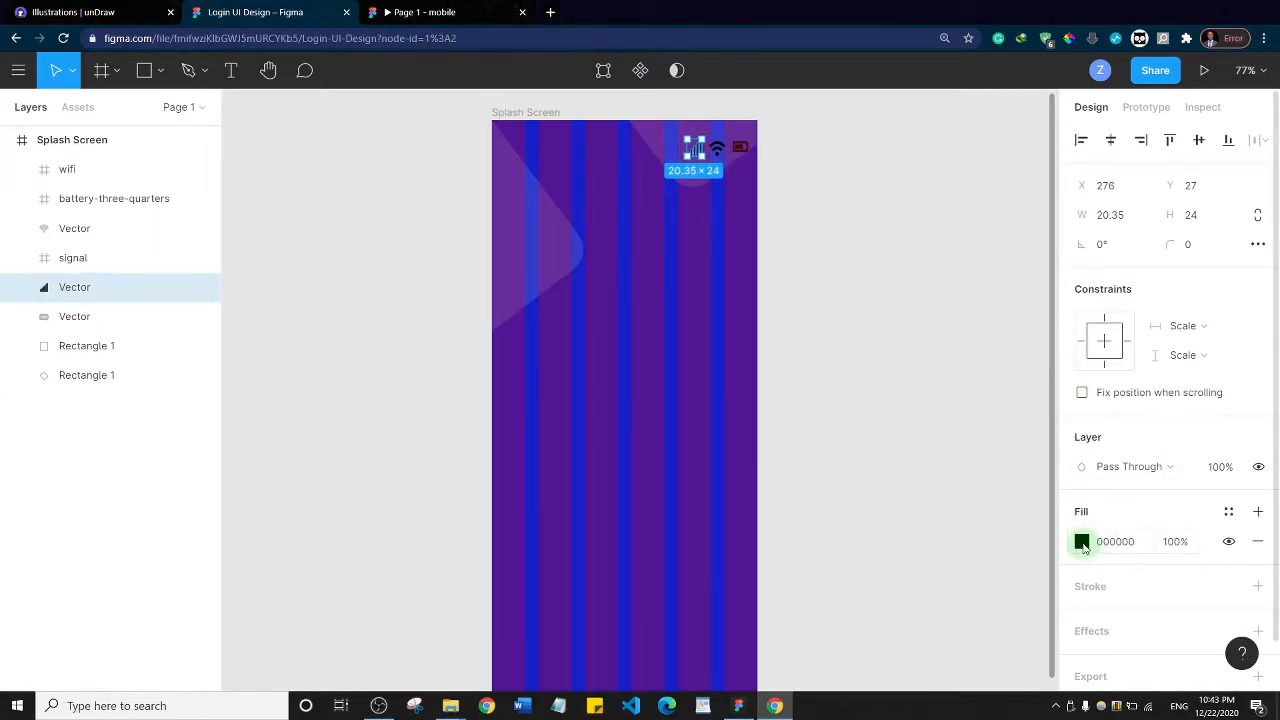
left_click(856, 305)
left_click_drag(816, 222, 791, 169)
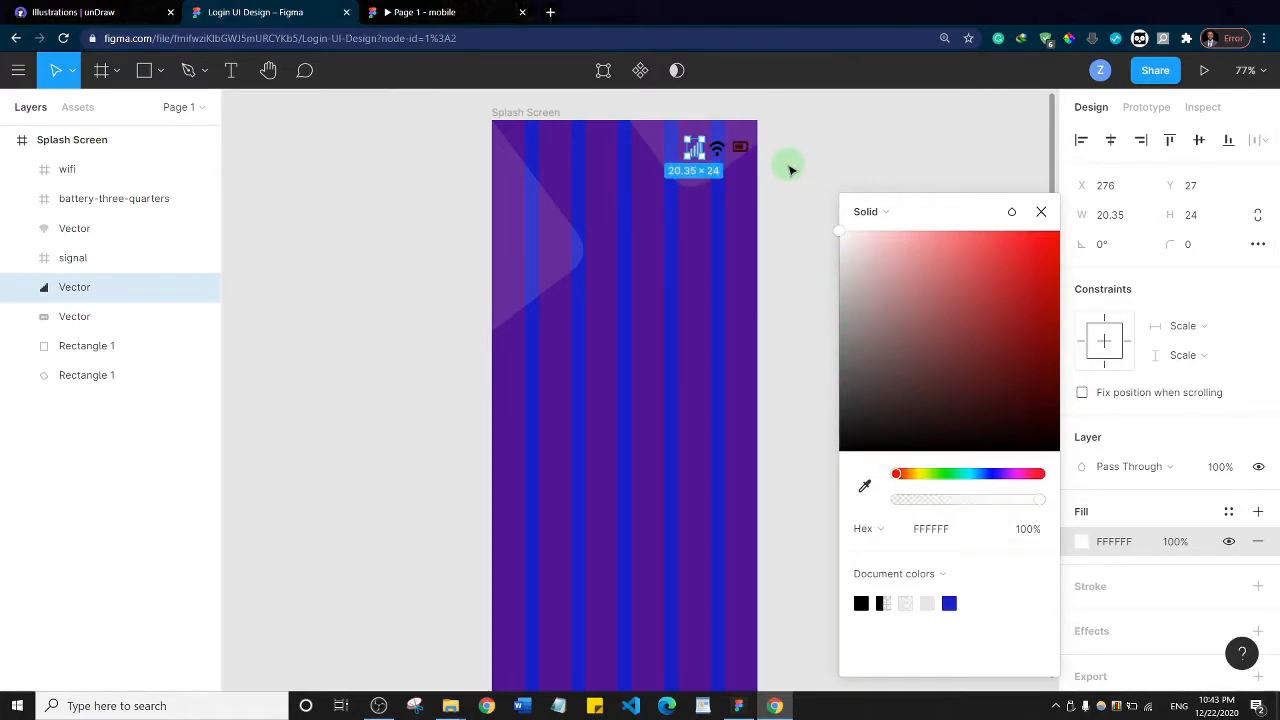
left_click(718, 152)
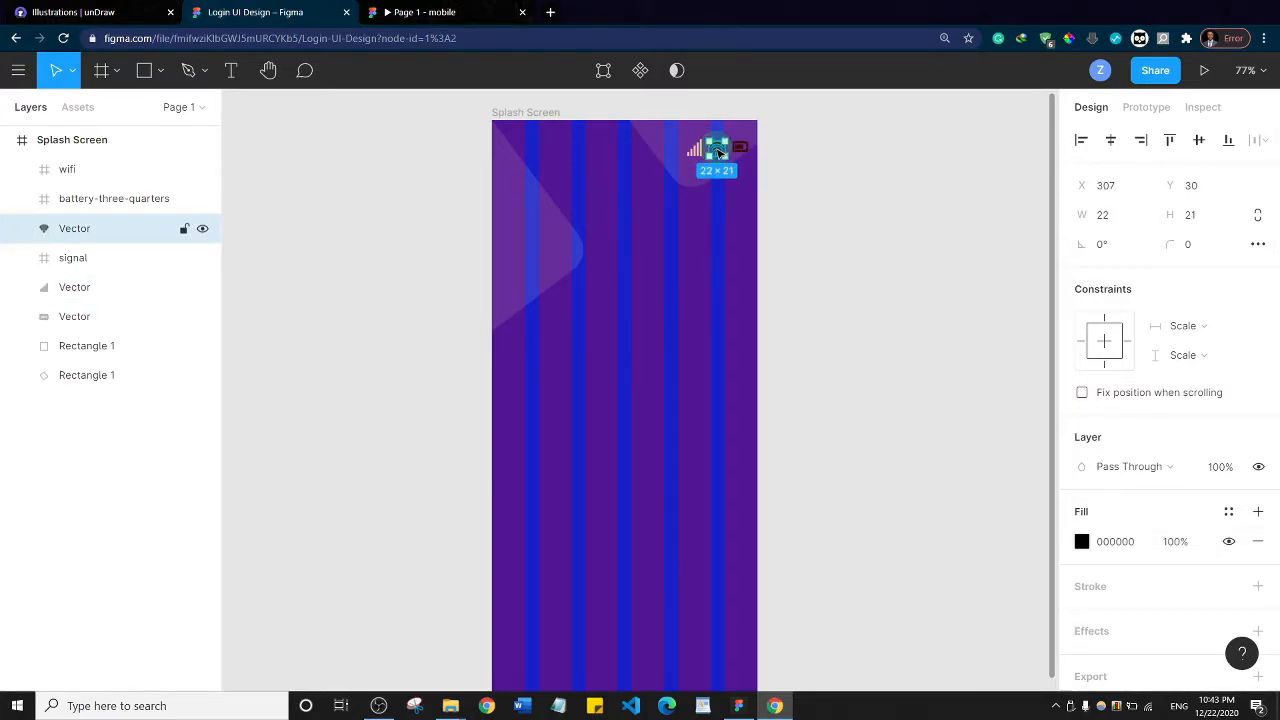
left_click(1081, 542)
left_click_drag(931, 371, 814, 209)
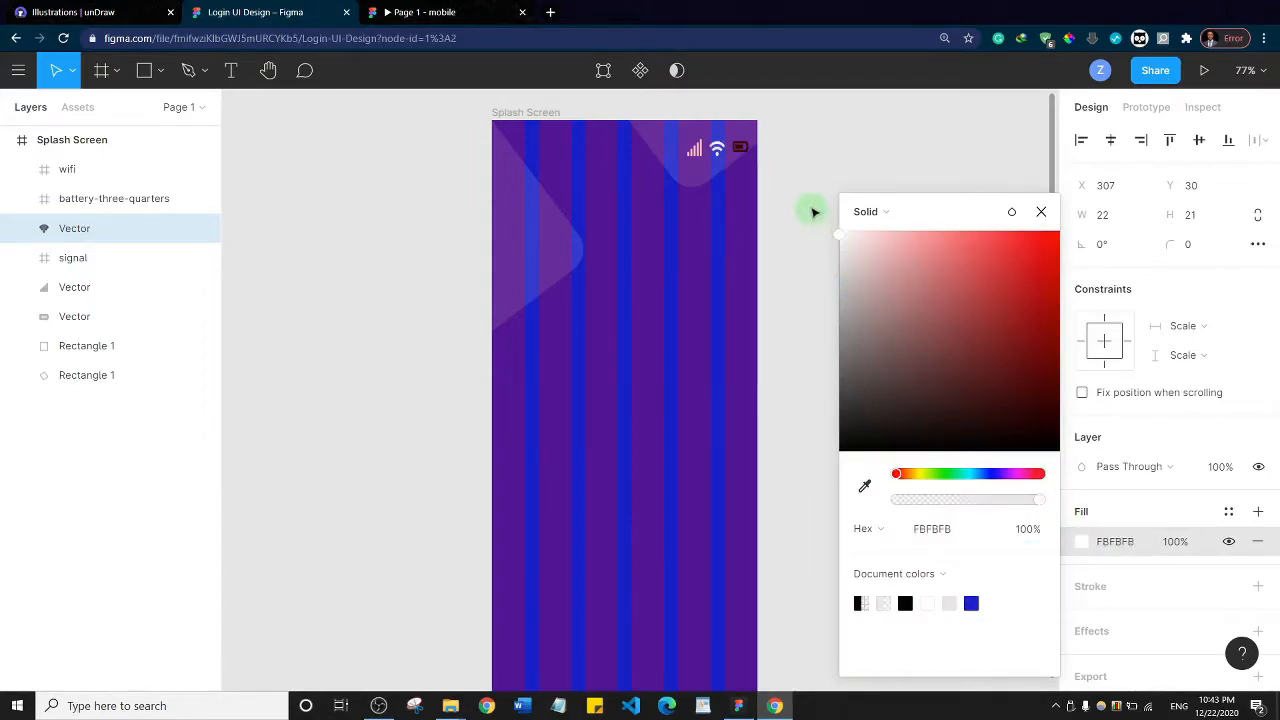
Change the battery icon's fill to white (FFFFFF) and hide the Splash Screen frame's layout grid
left_click(745, 150)
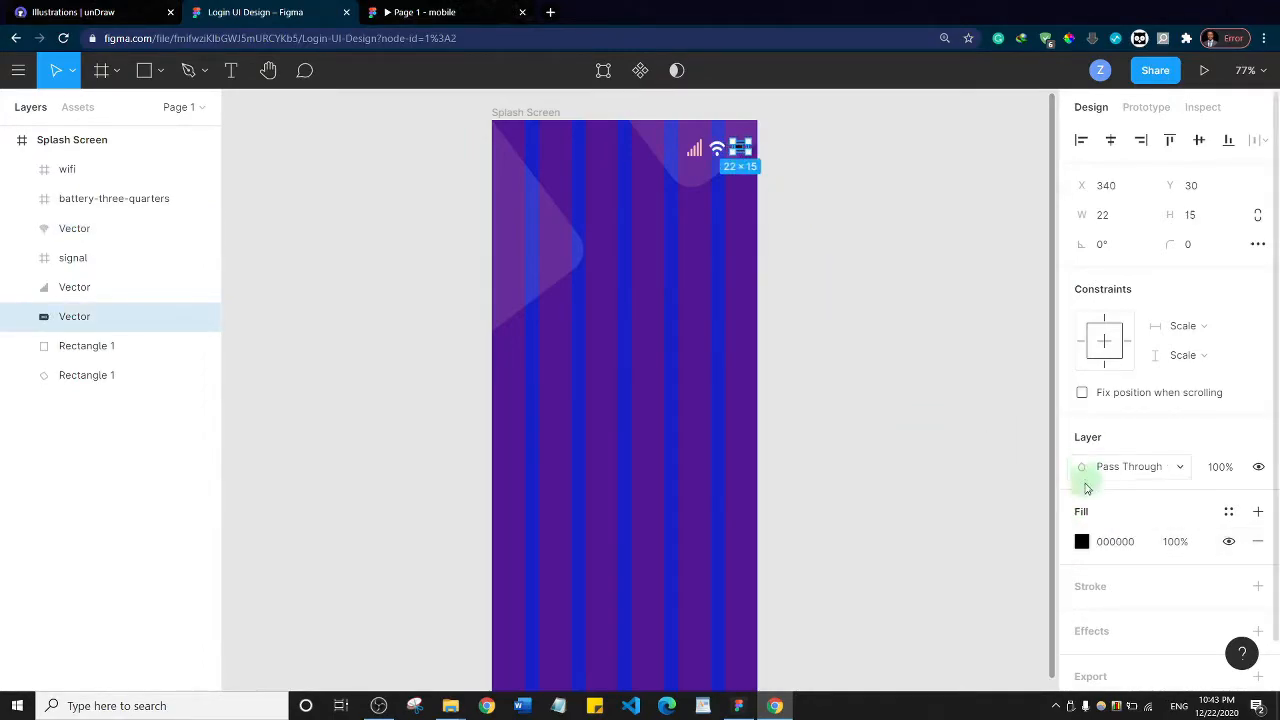
left_click(1081, 541)
left_click_drag(921, 333, 814, 209)
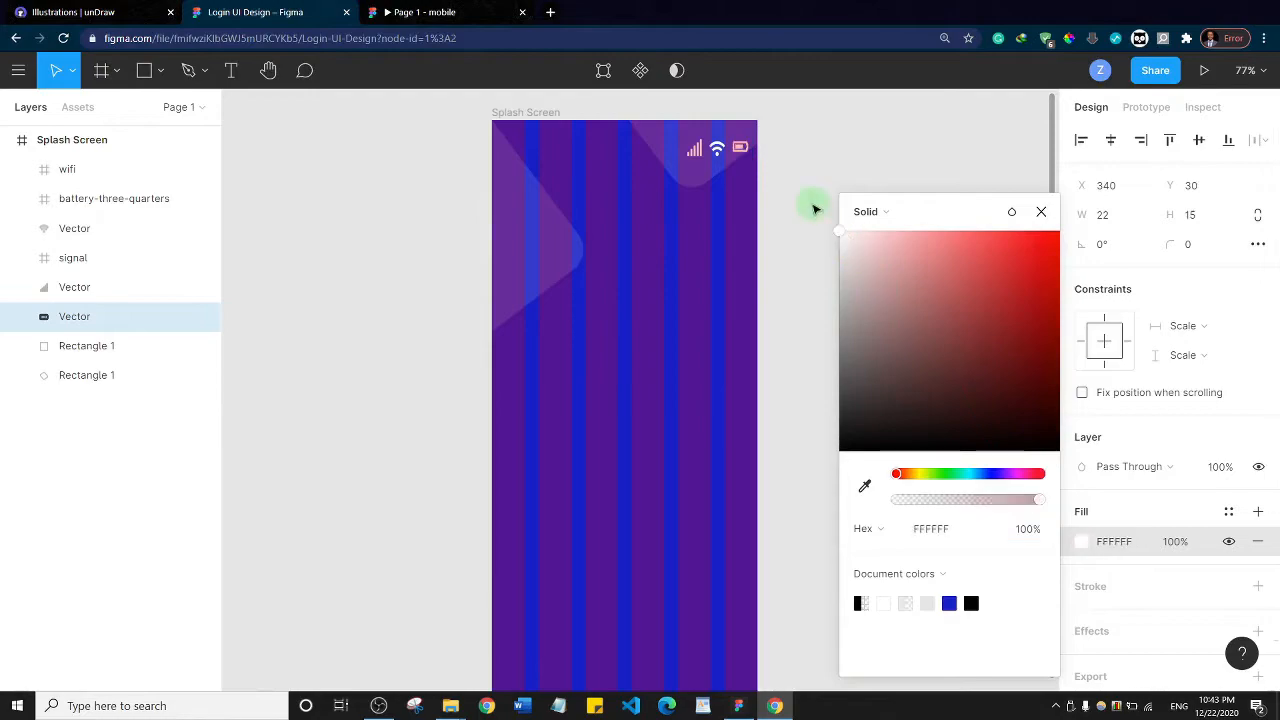
left_click(850, 127)
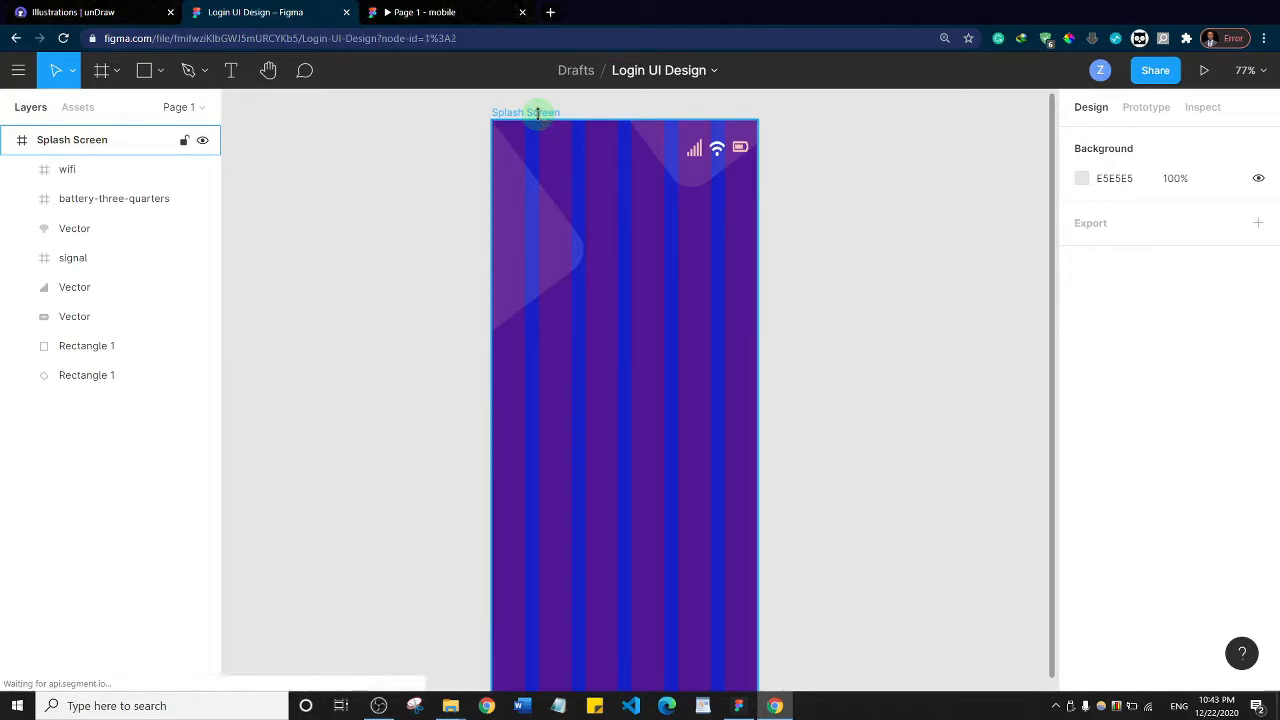
left_click(540, 118)
left_click(1229, 422)
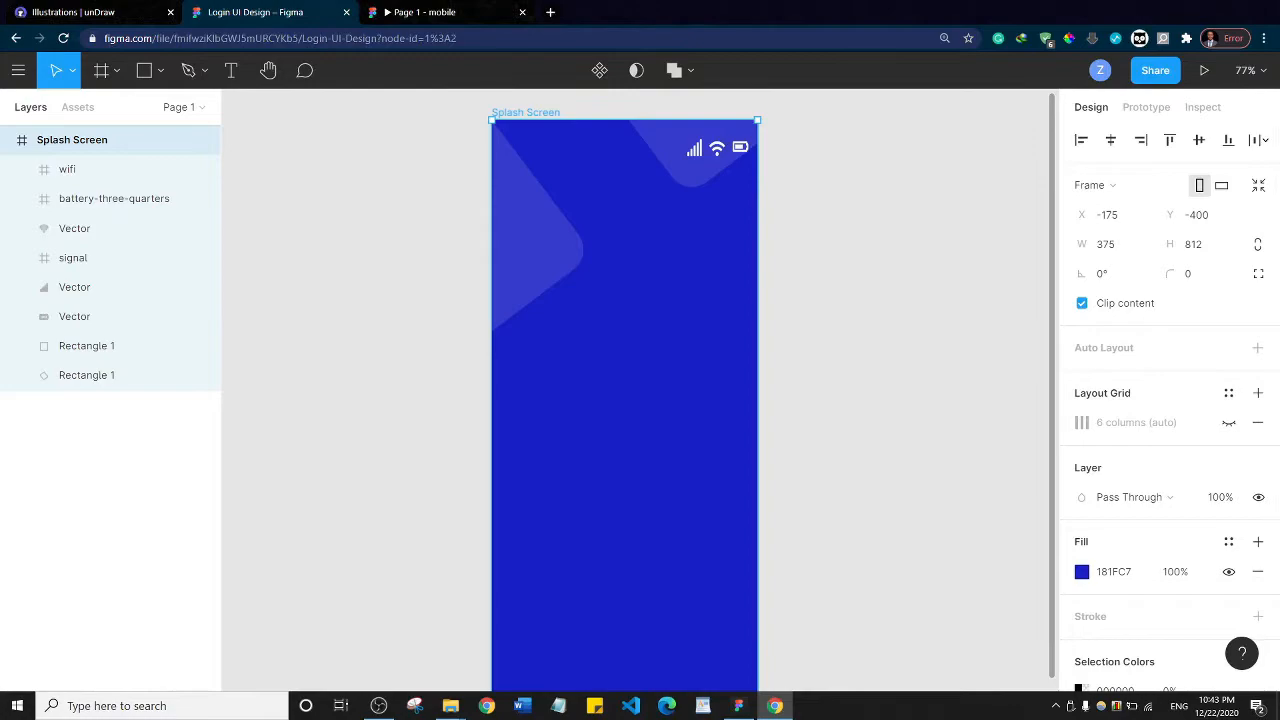
Check the finished mobile prototype and add an "8 : 40 AM" text box about 90 × 26 at about X 30, Y 25 in the Splash Screen
left_click(452, 12)
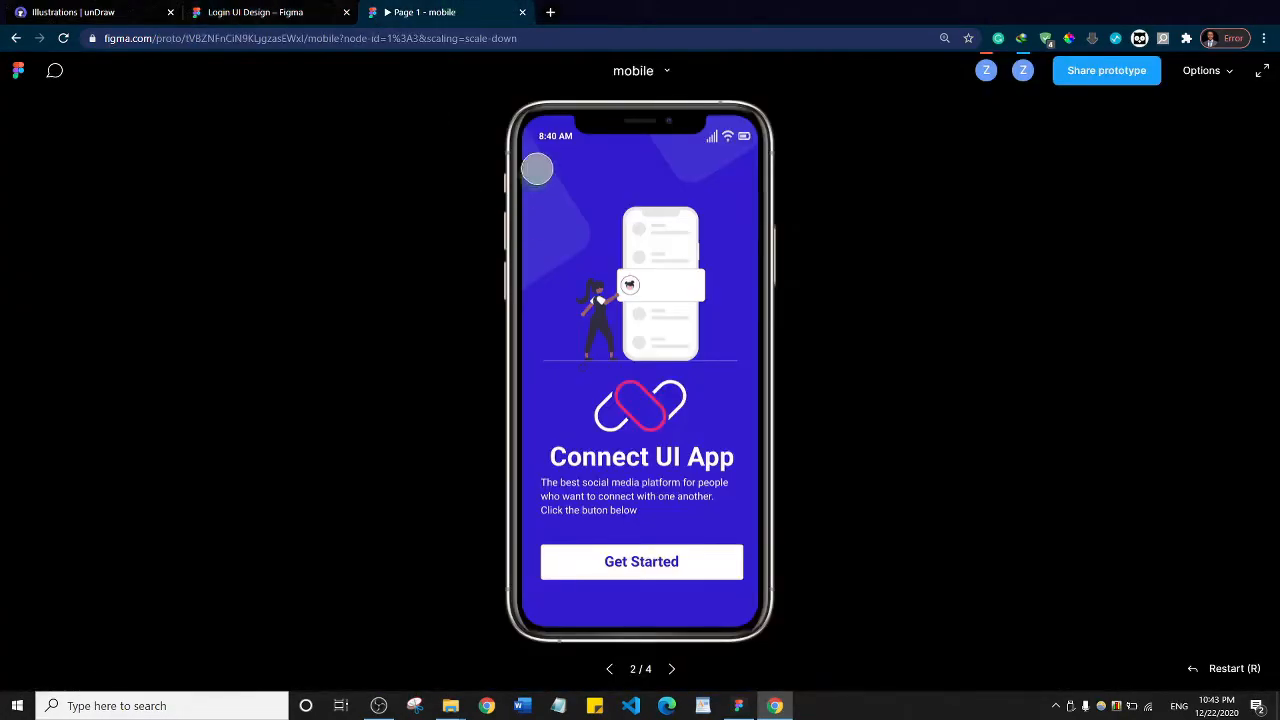
left_click(238, 10)
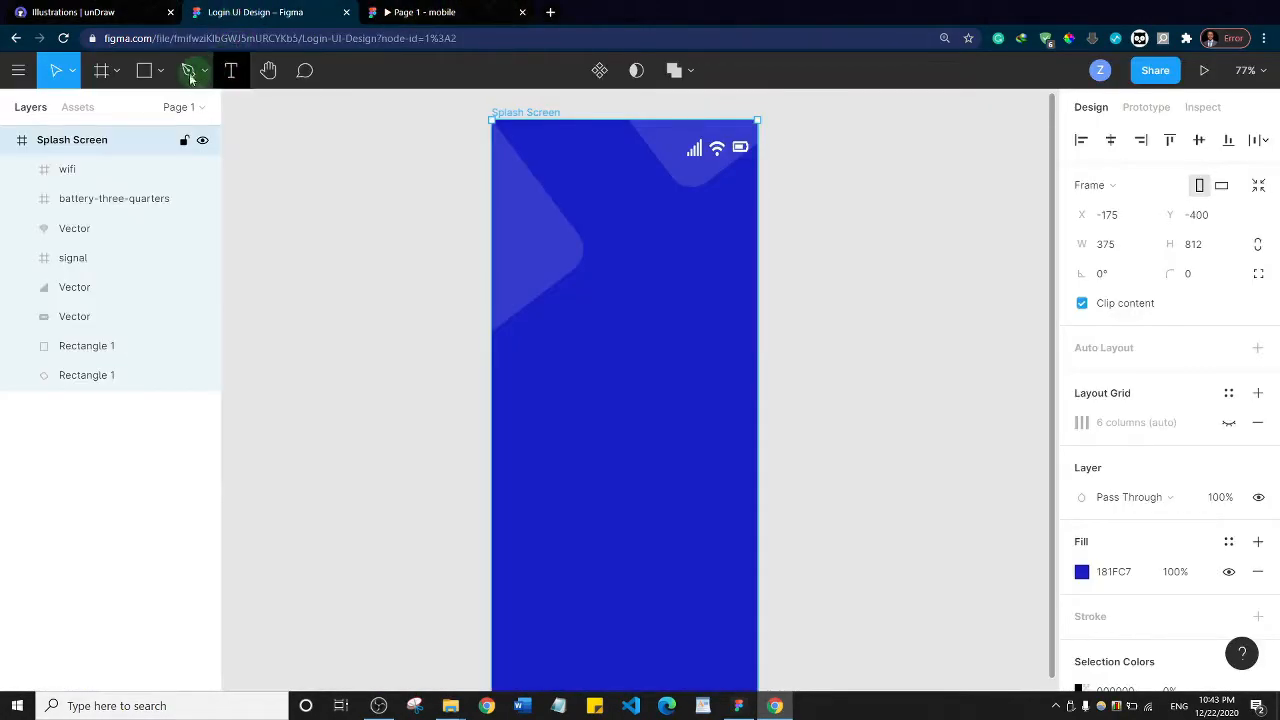
left_click(229, 75)
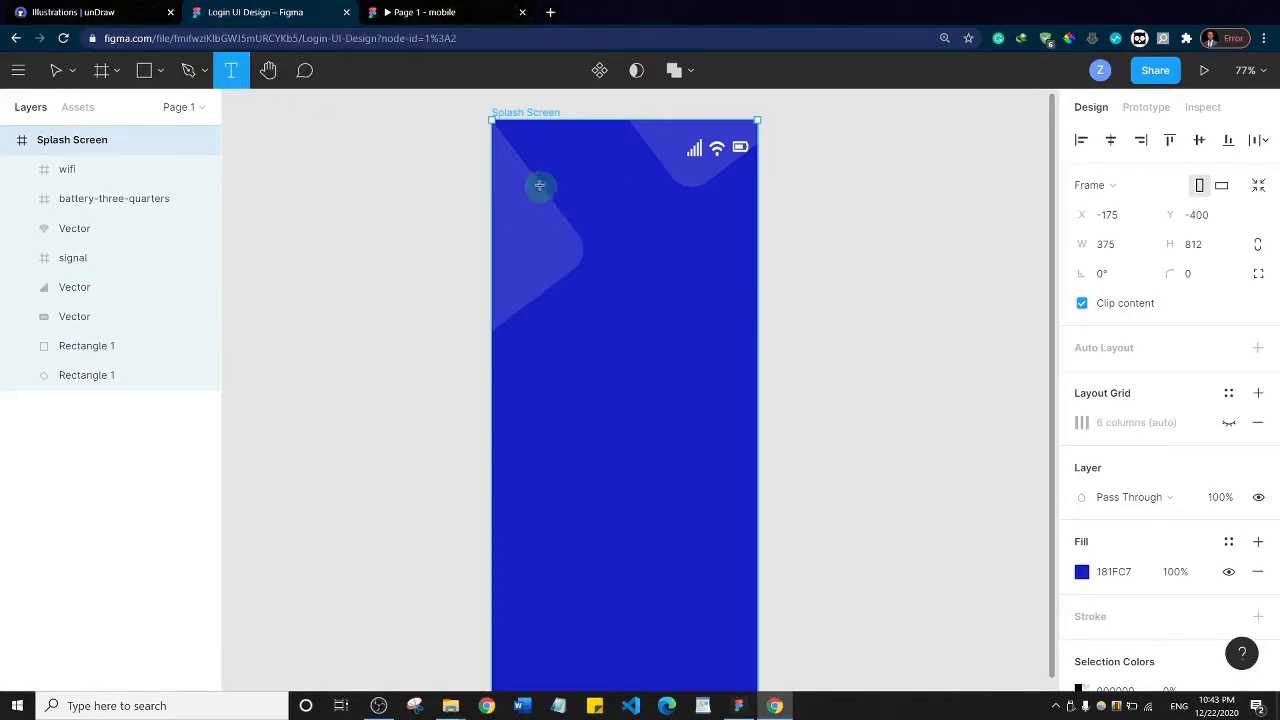
left_click_drag(512, 138, 577, 160)
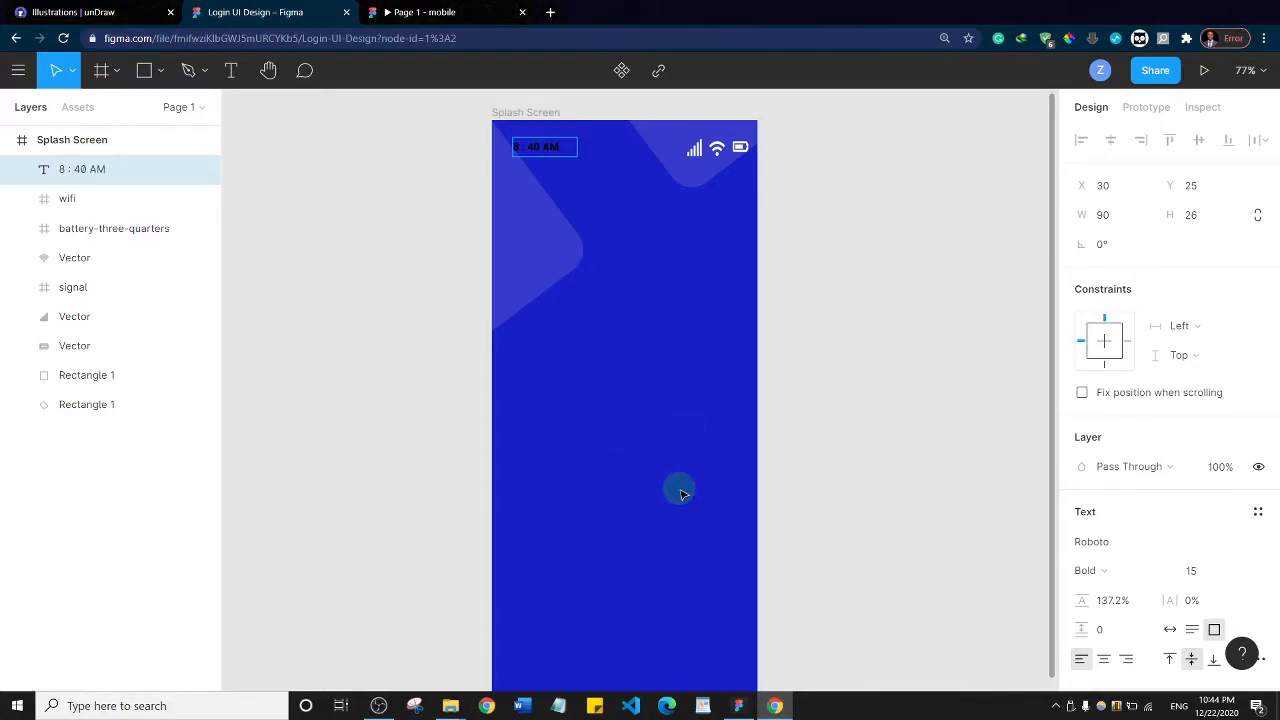
Set the status bar time text's font to Open Sans and its fill to white (FFFFFF)
double_click(540, 147)
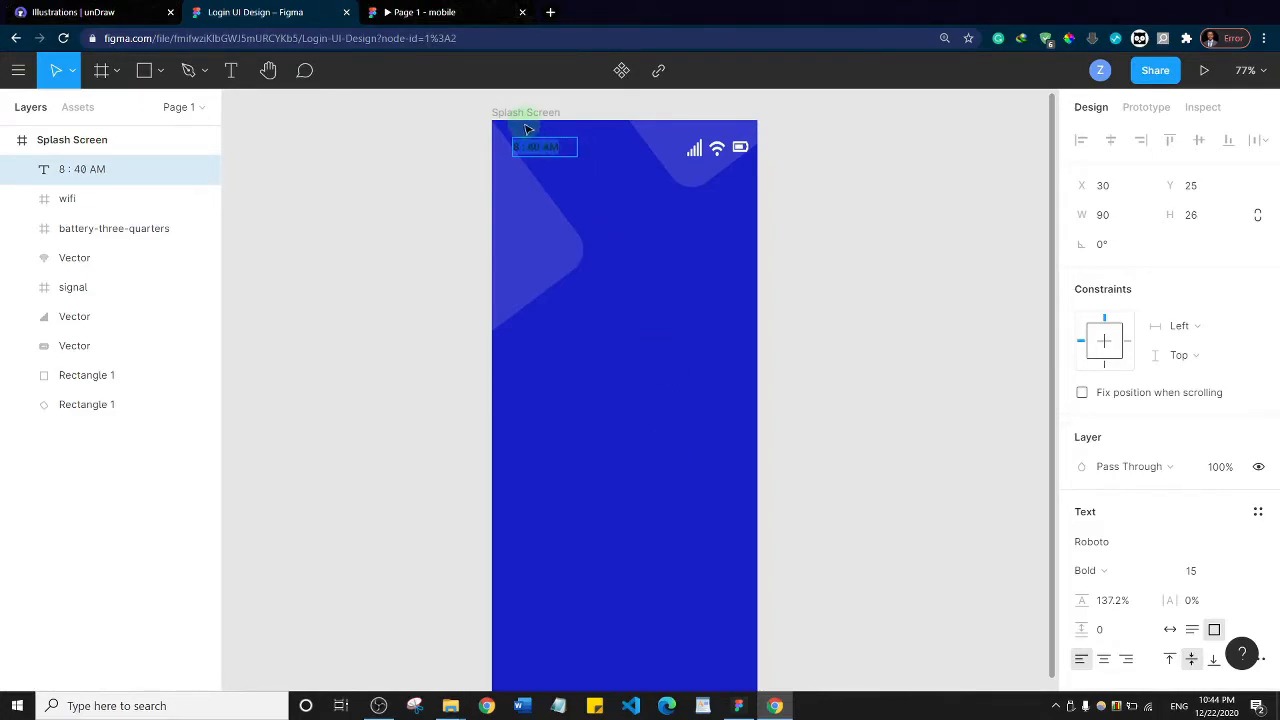
left_click(1115, 544)
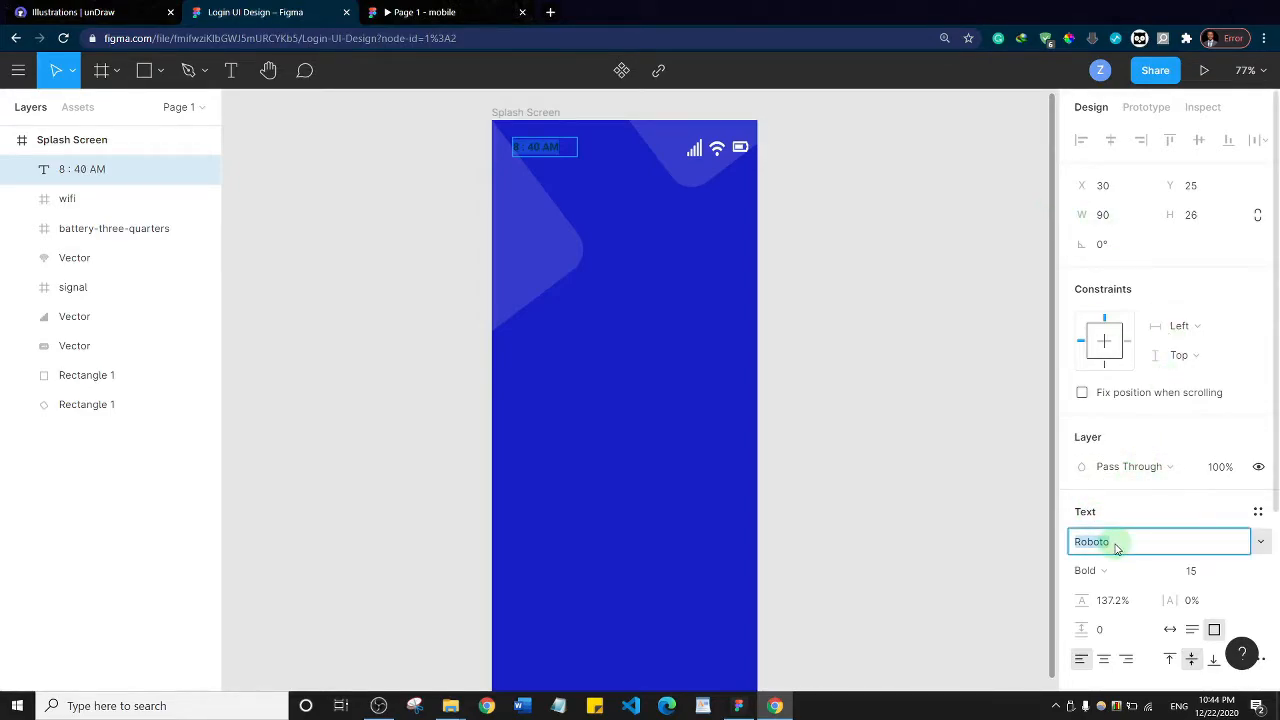
type("Open")
key("Return")
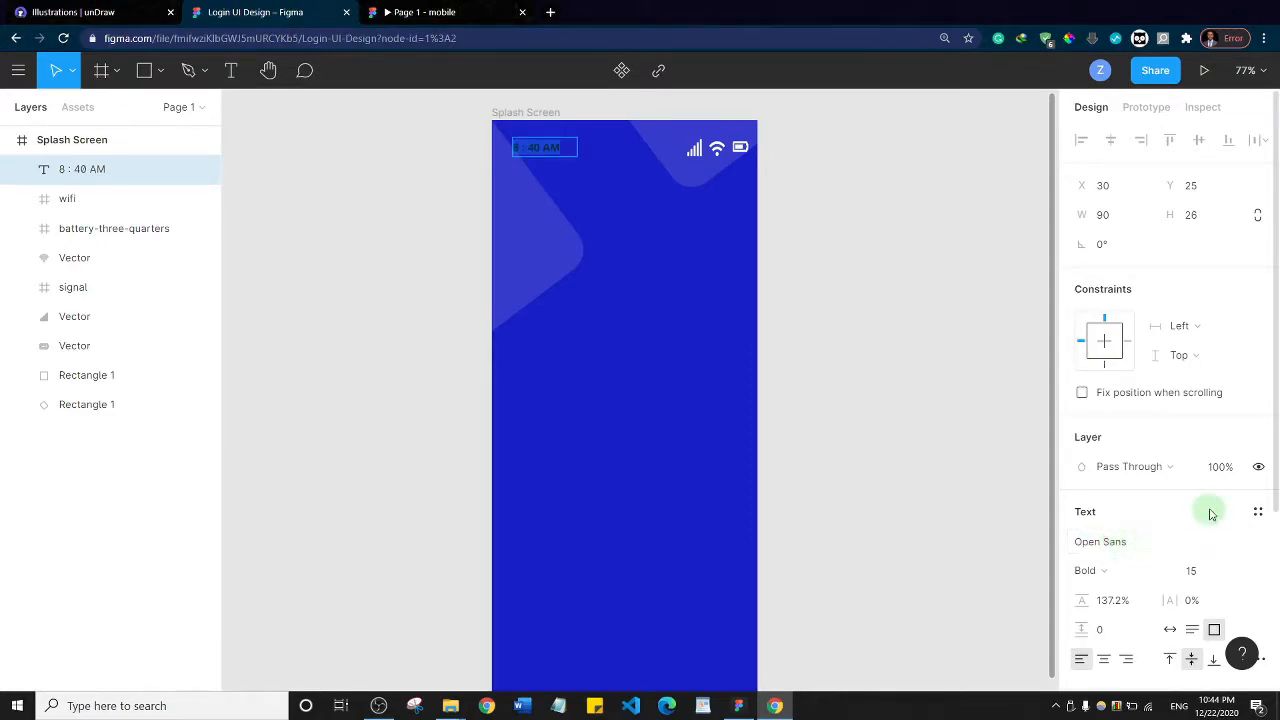
scroll(1083, 490, "down", 3)
left_click(1082, 488)
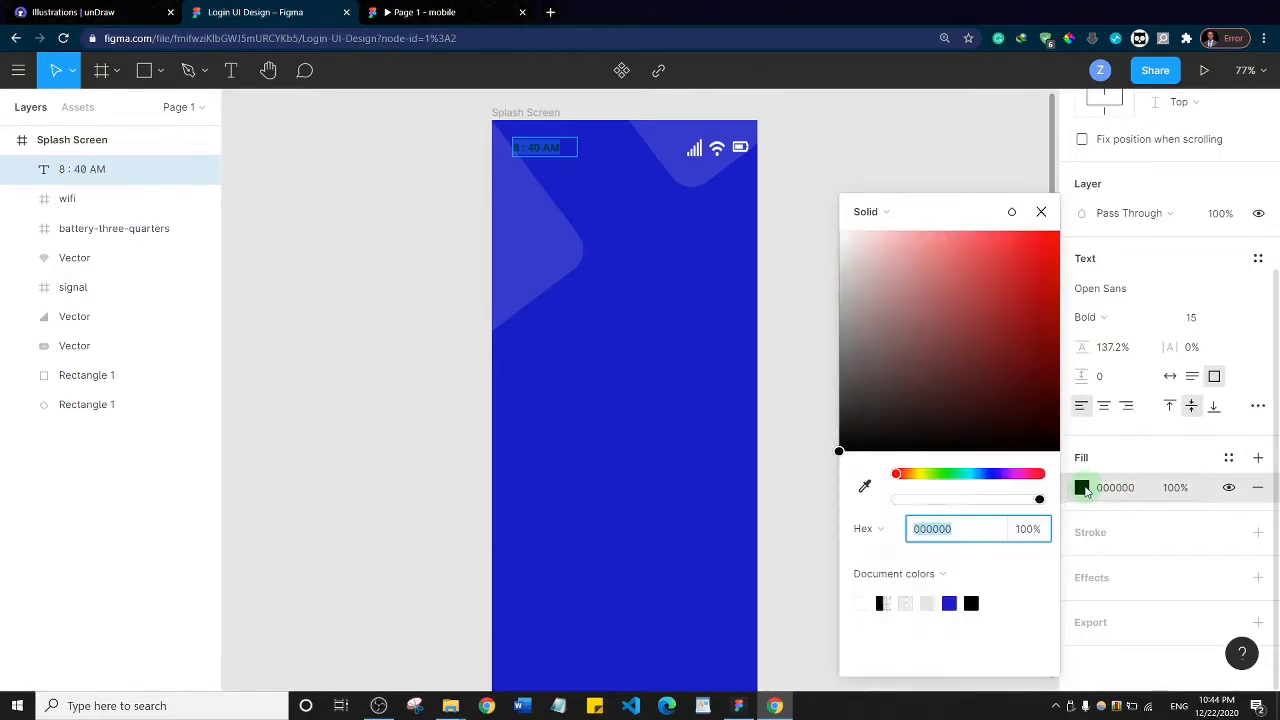
left_click_drag(894, 394, 774, 197)
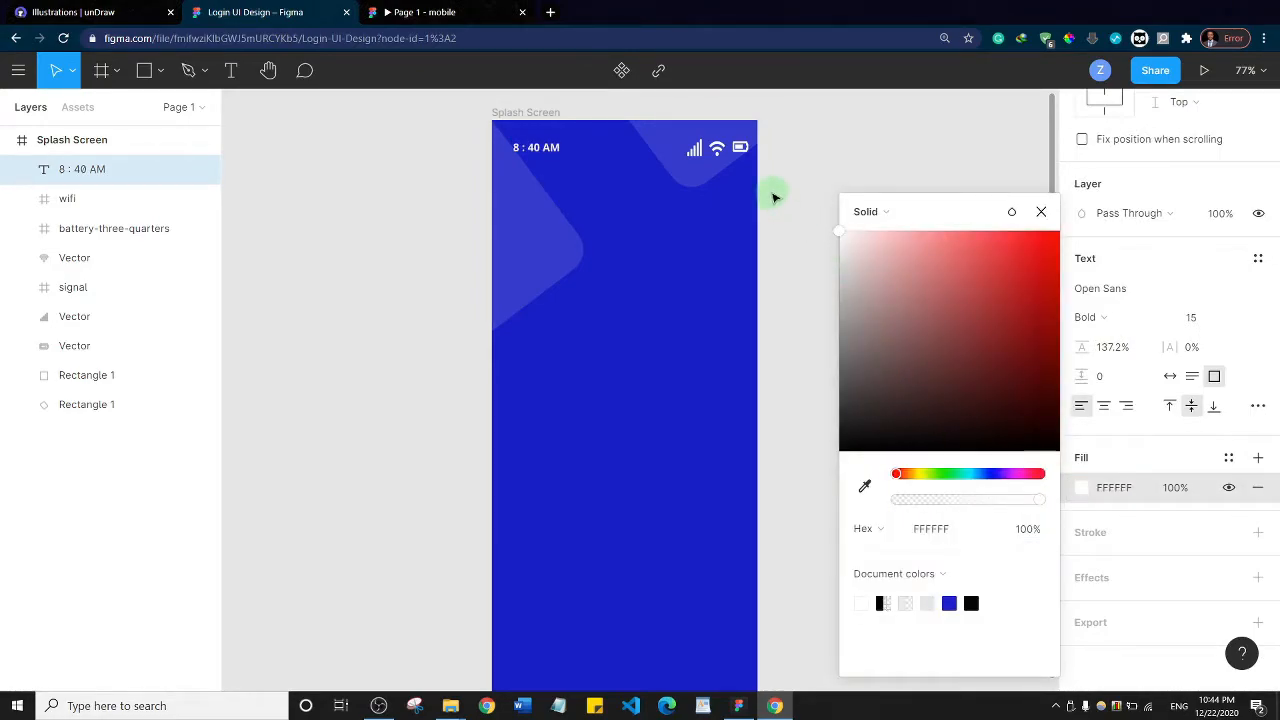
left_click(800, 144)
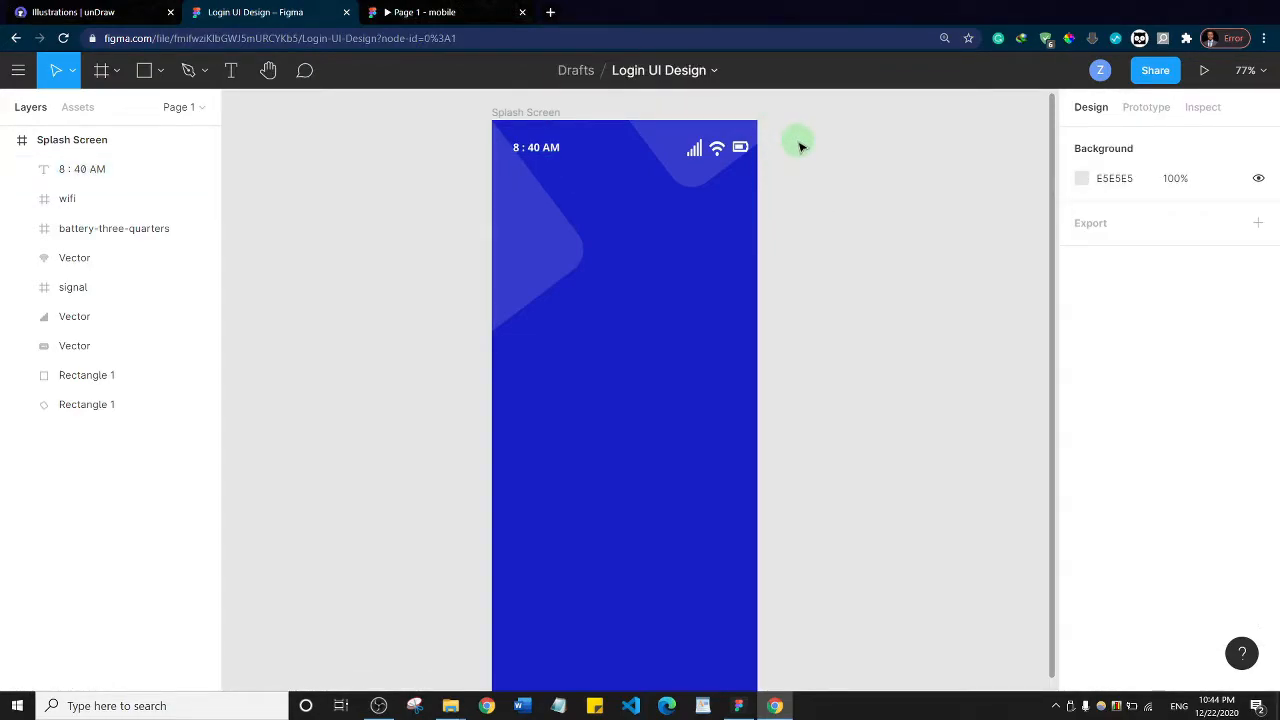
Remove the spaces around the colon in the time text so it reads "8:40 AM"
left_click(537, 148)
double_click(537, 148)
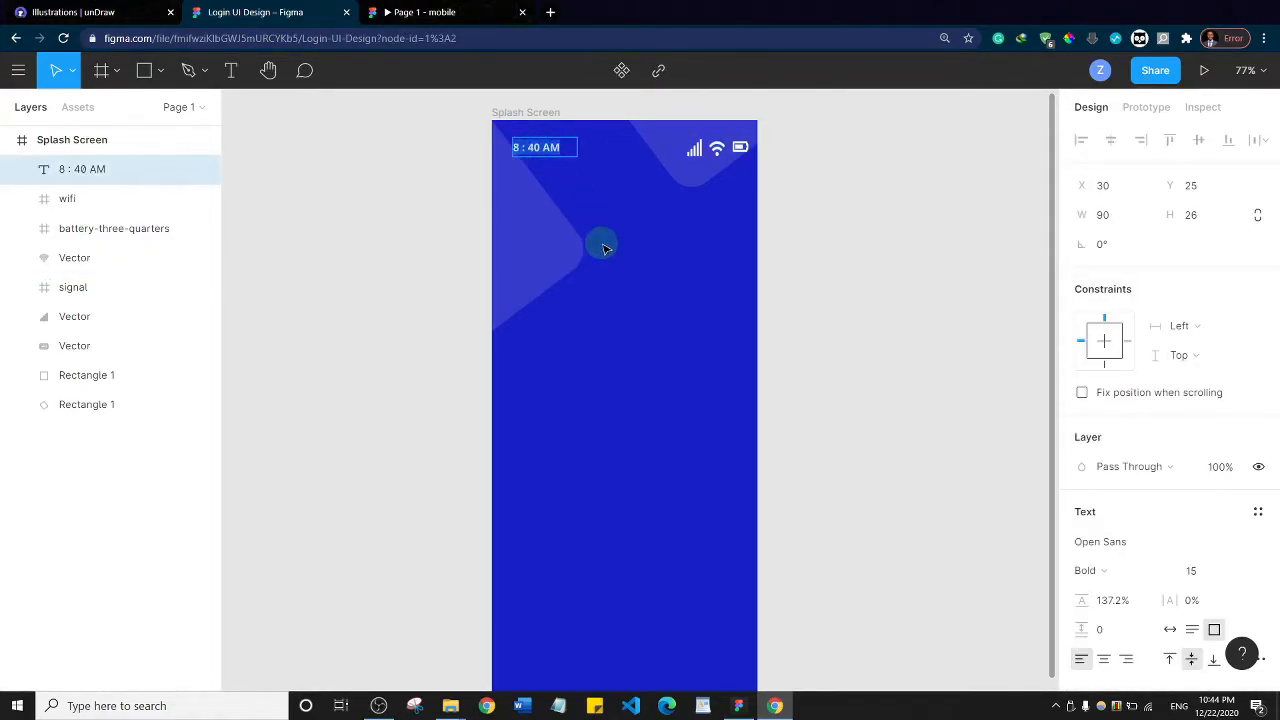
key("Left")
key("BackSpace")
key("BackSpace")
left_click(889, 210)
left_click(893, 211)
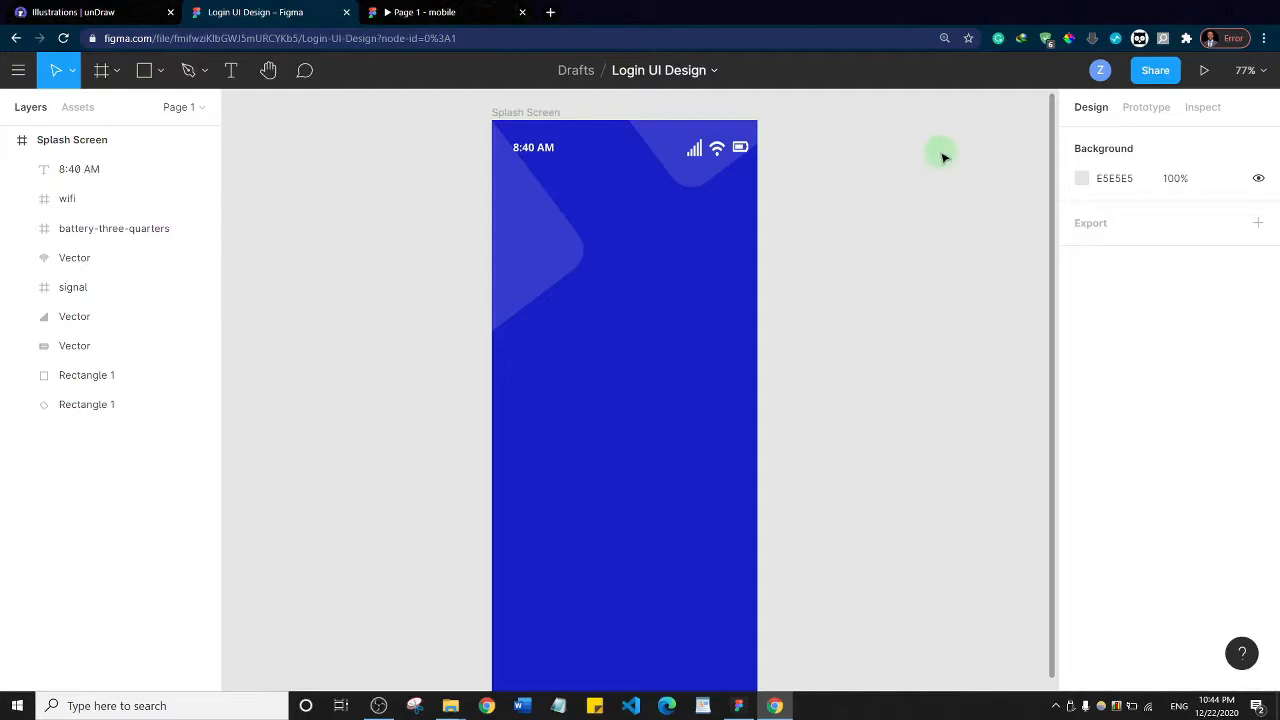
Preview the Splash Screen as a prototype and align the vertical centers of the time text and the signal, wifi and battery icons
left_click(1204, 70)
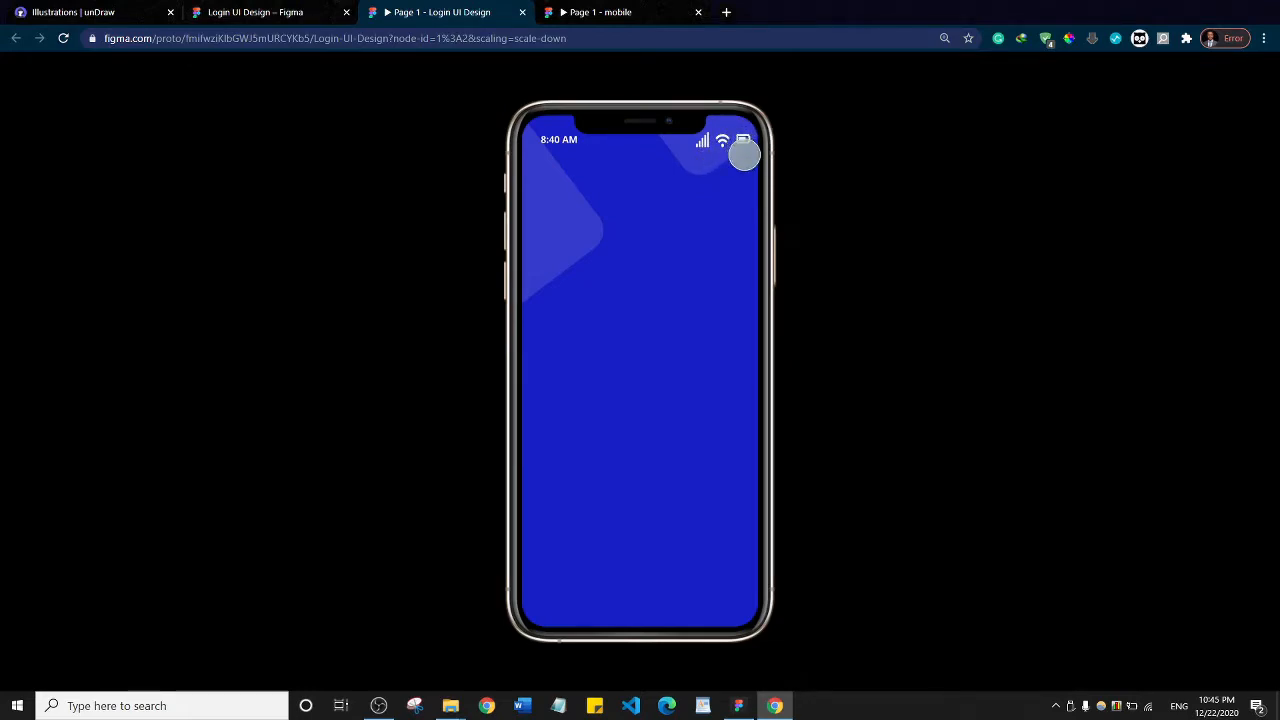
left_click(262, 11)
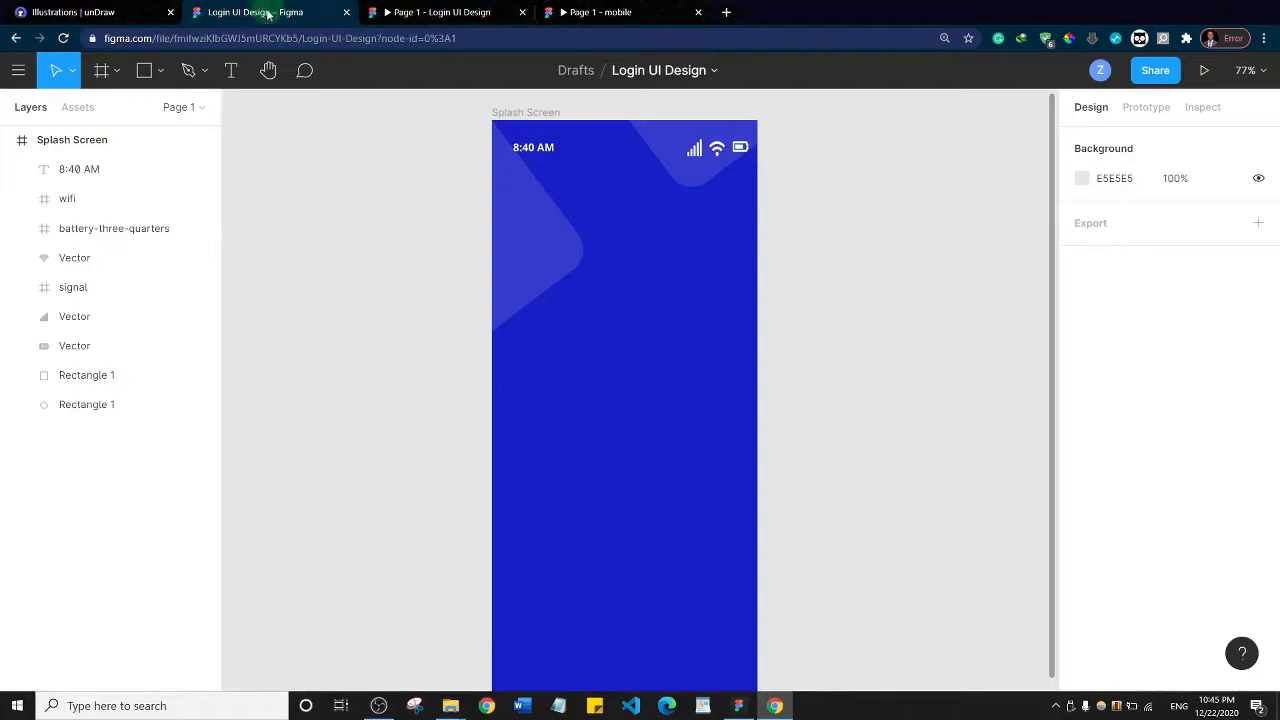
left_click(549, 148)
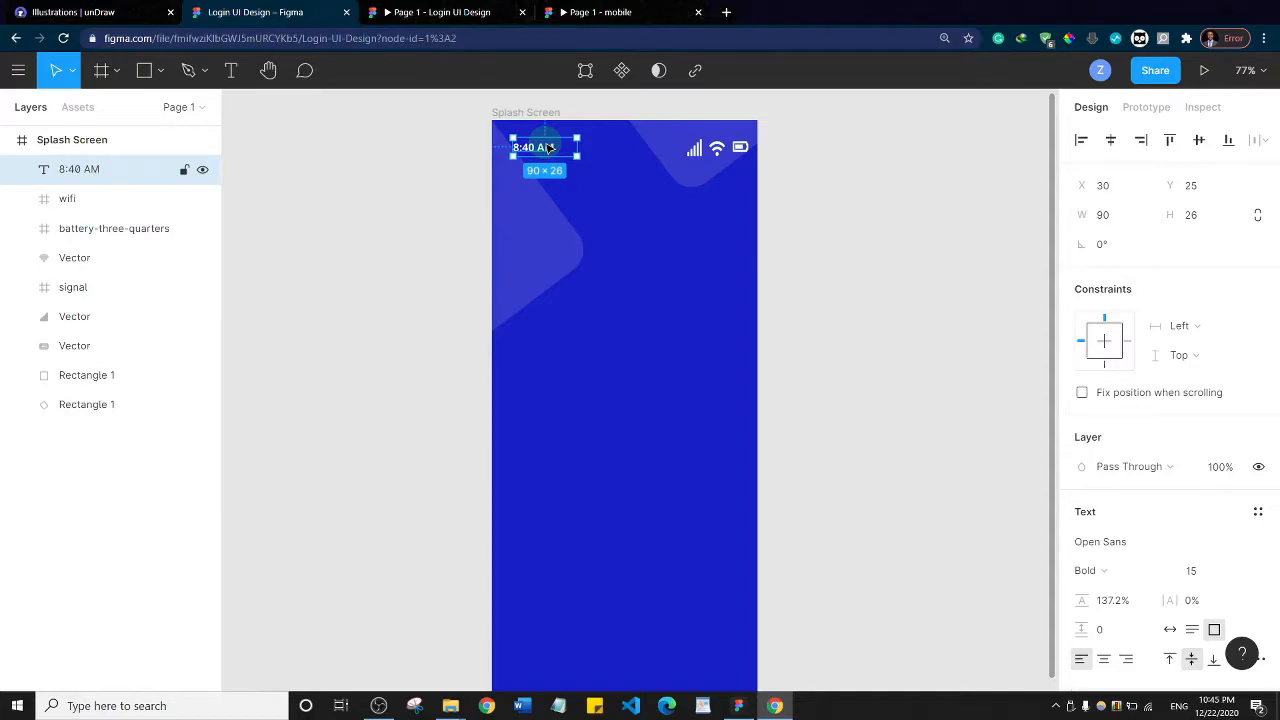
left_click(701, 151, "shift")
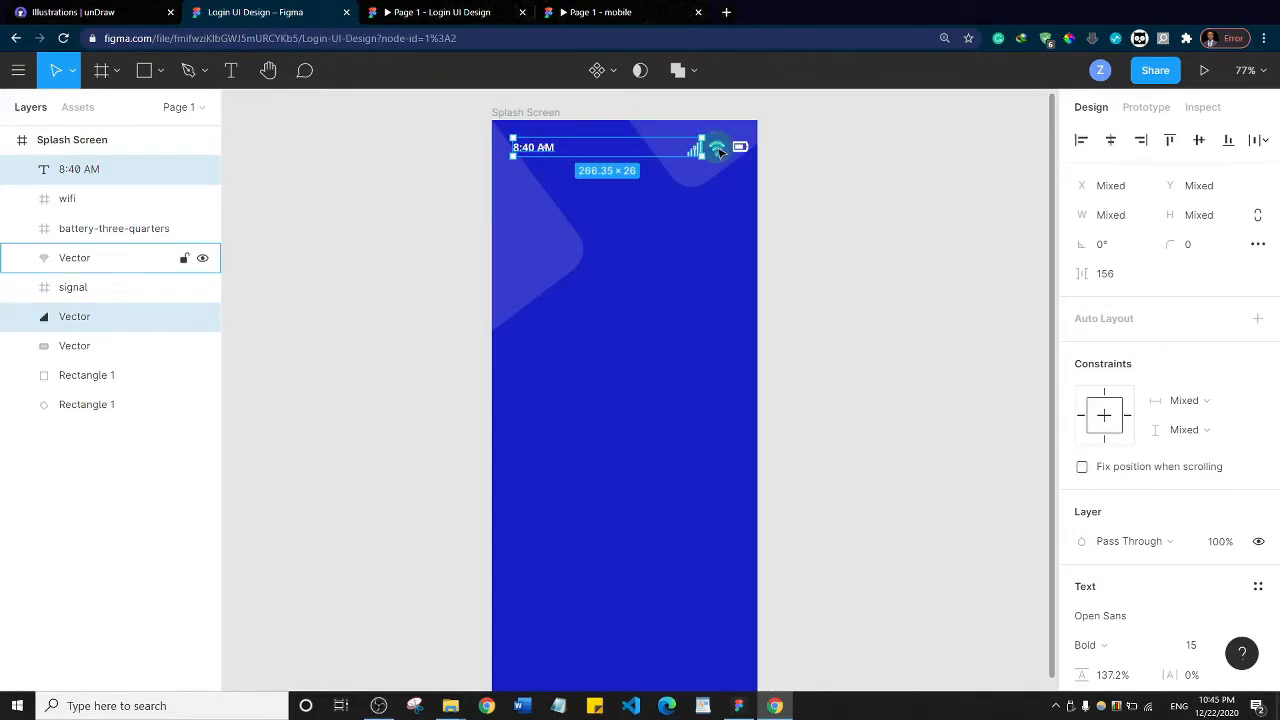
left_click(719, 151, "shift")
left_click(740, 147, "shift")
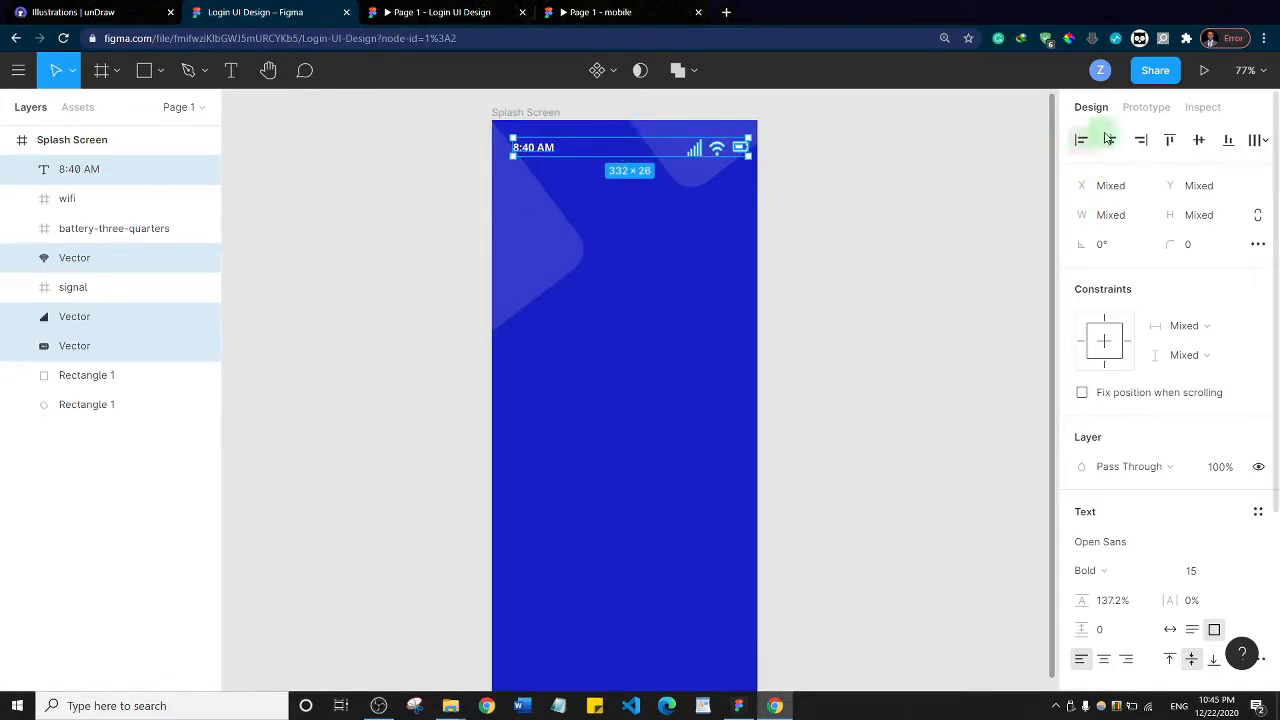
left_click(1201, 143)
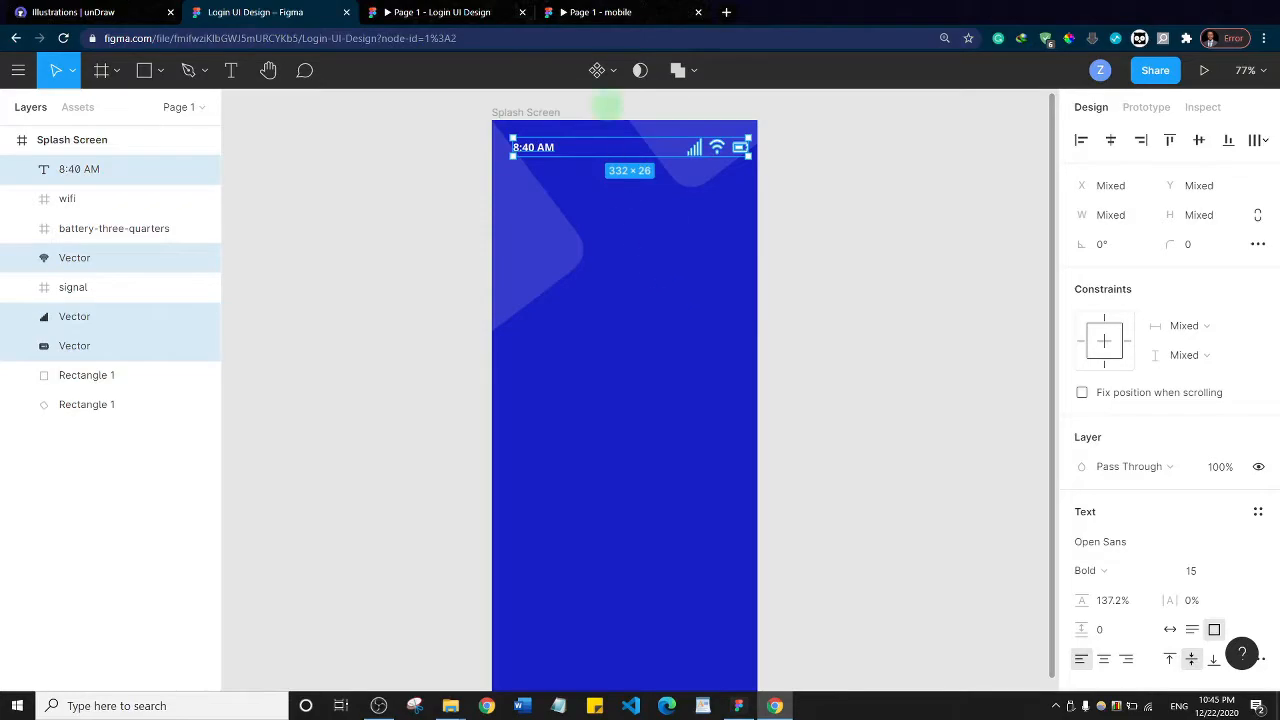
Compare the status bar with the finished mobile prototype and set the signal icon's height to 20
left_click(620, 13)
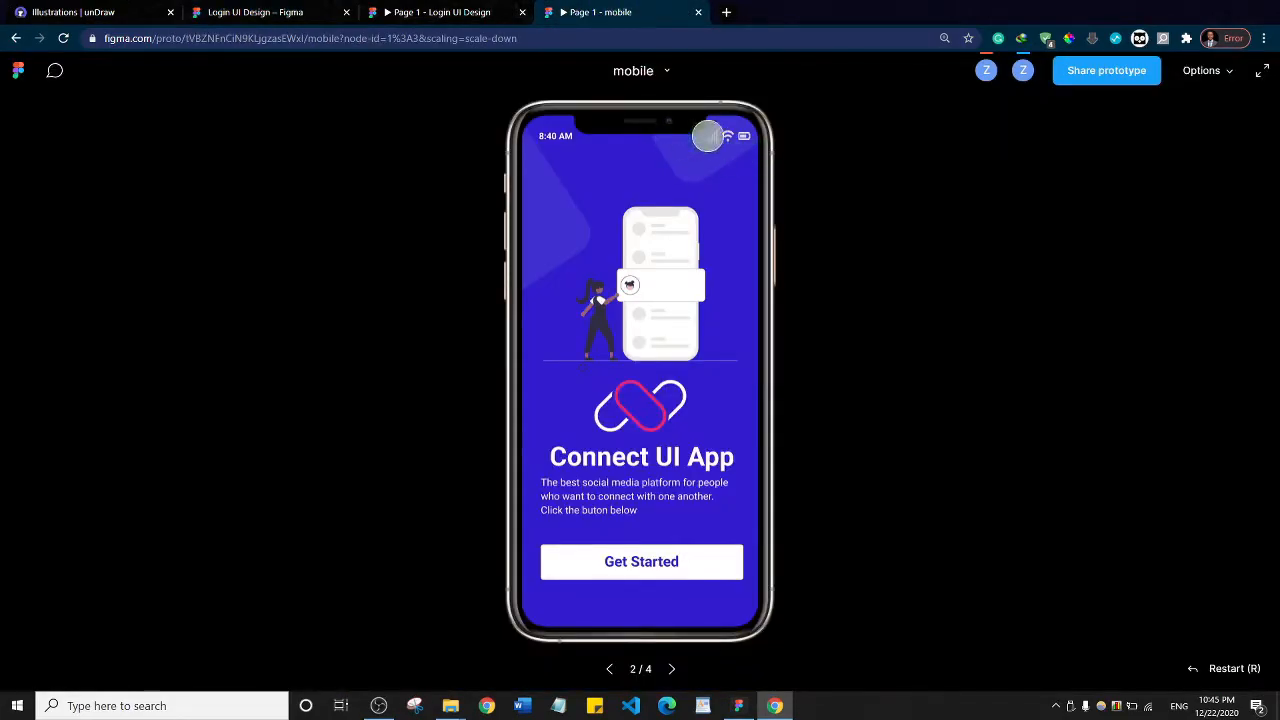
left_click(450, 12)
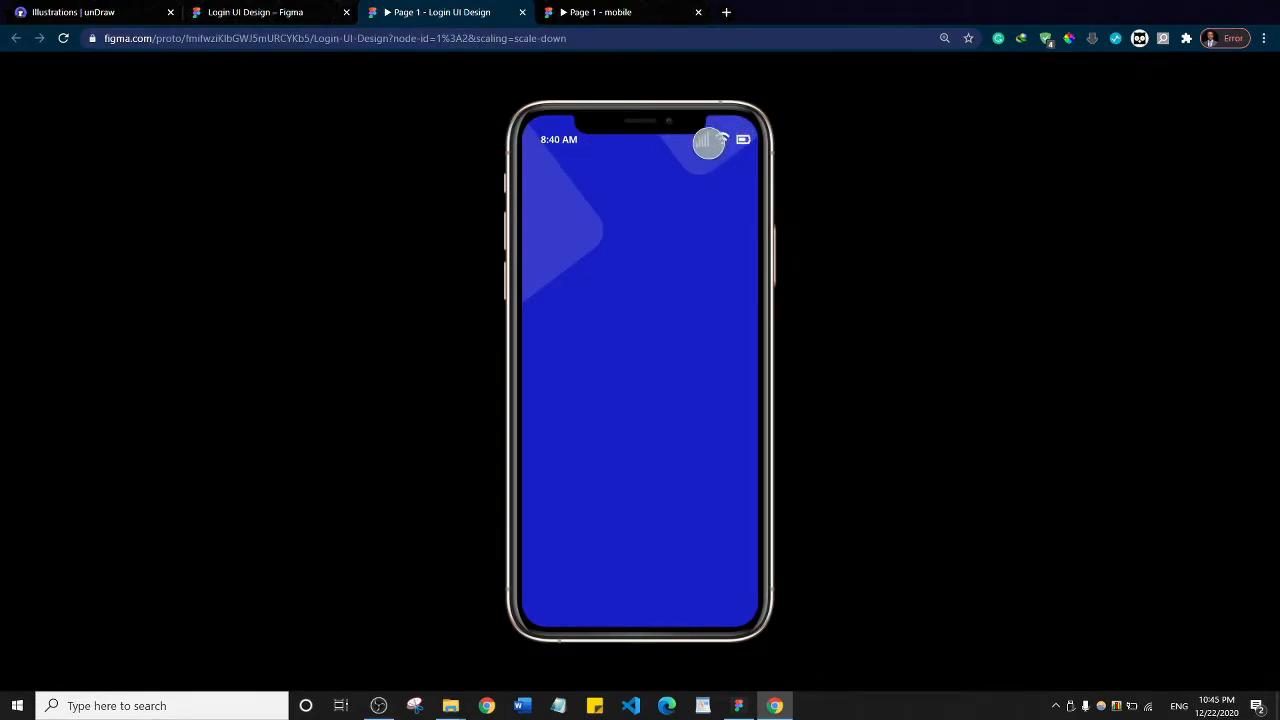
left_click(270, 12)
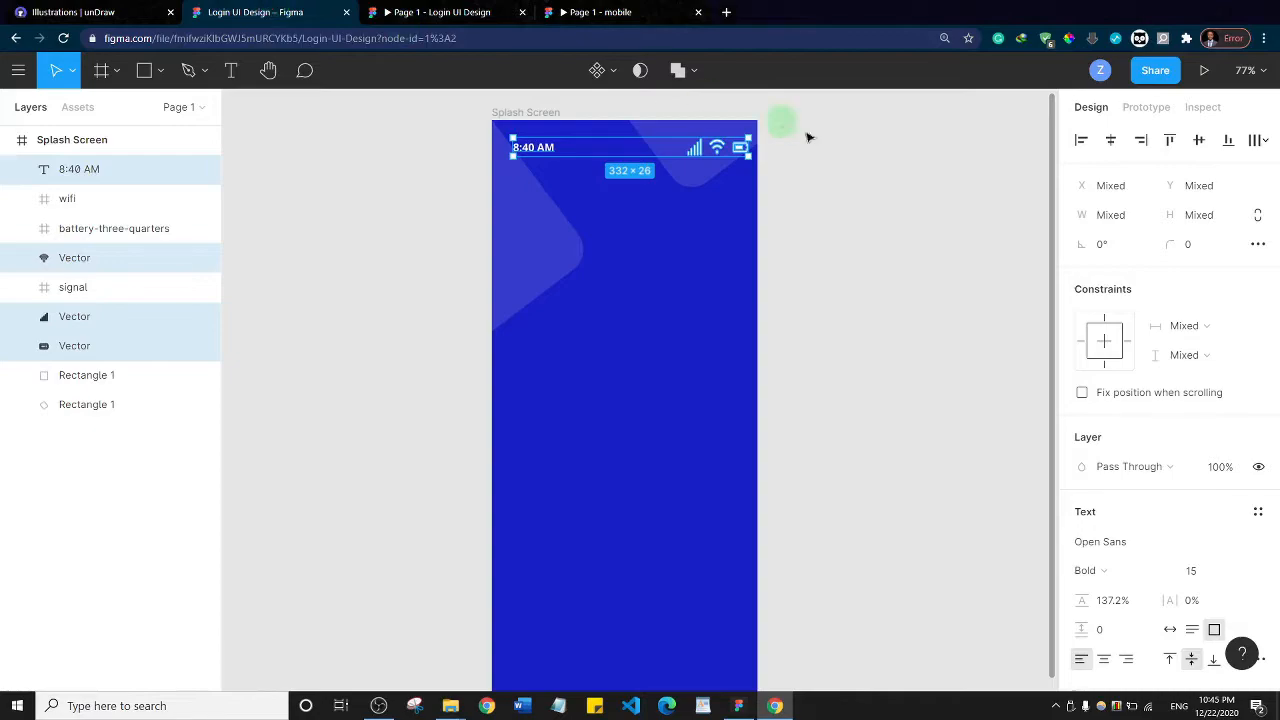
left_click(699, 150)
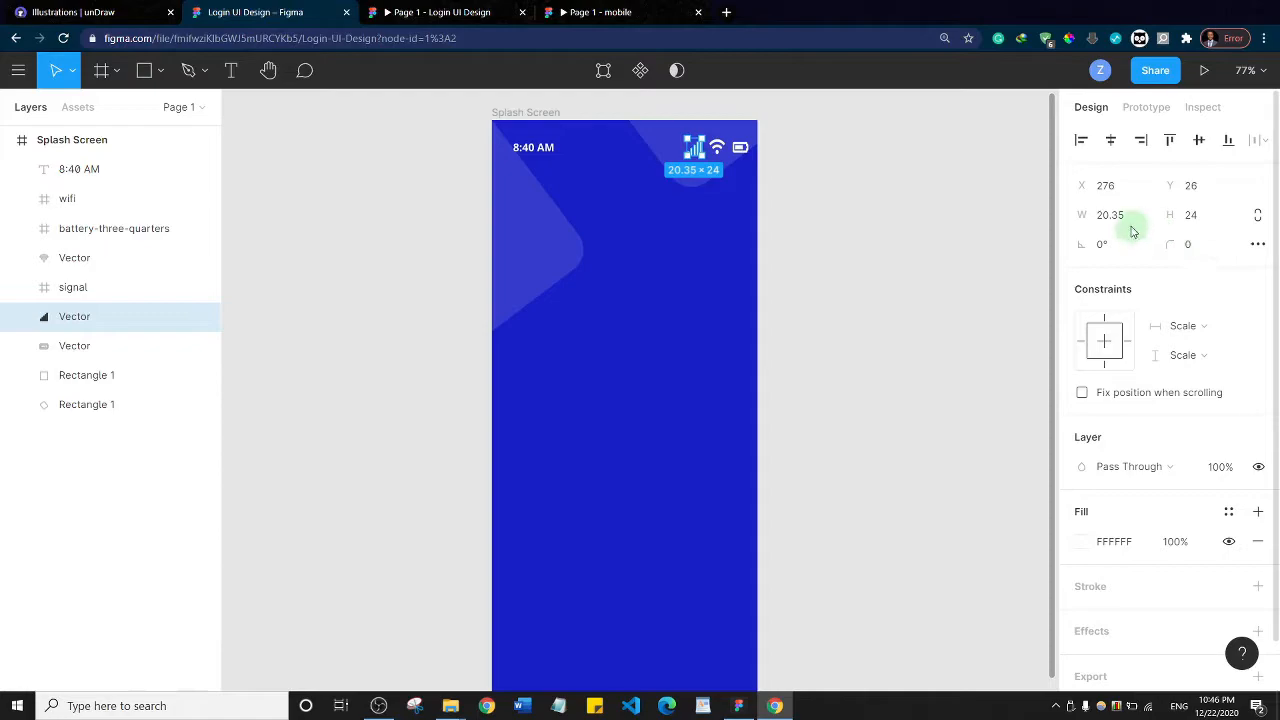
left_click(1205, 220)
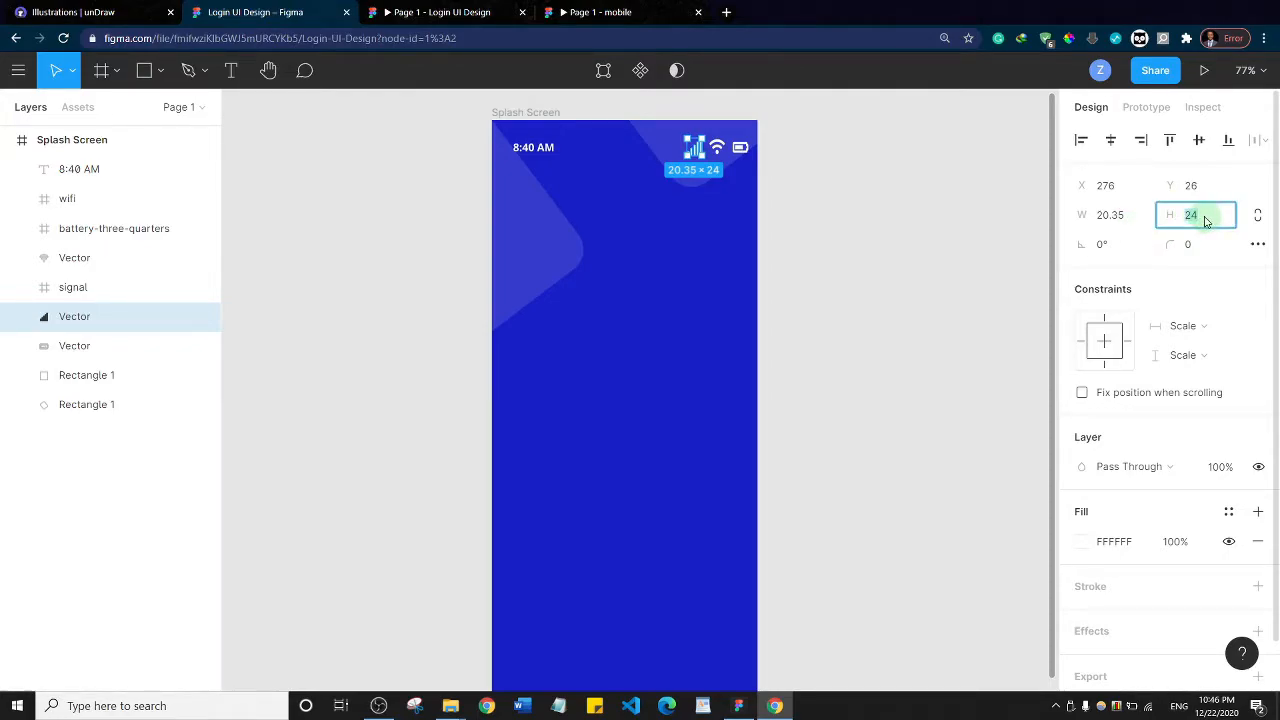
type("20")
key("Return")
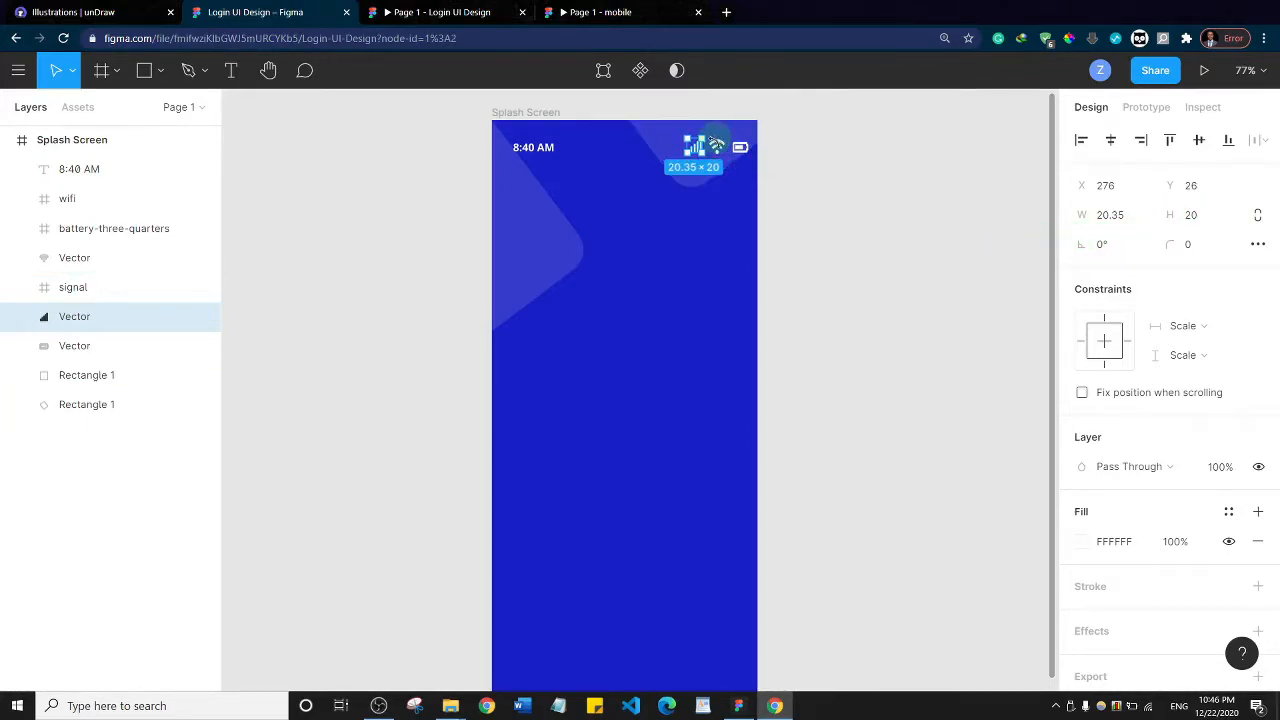
Set the signal icon's width to 18 and resize the wifi icon to 18 × 20
left_click(1107, 222)
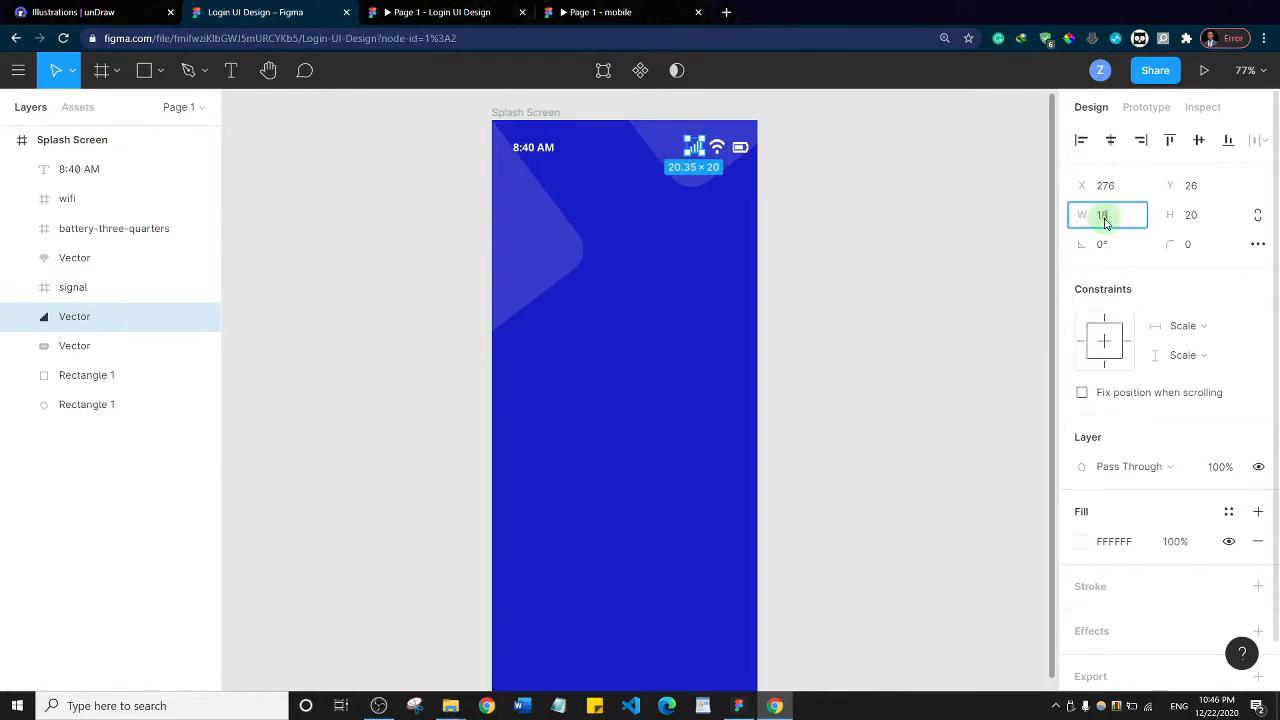
type("18")
key("Return")
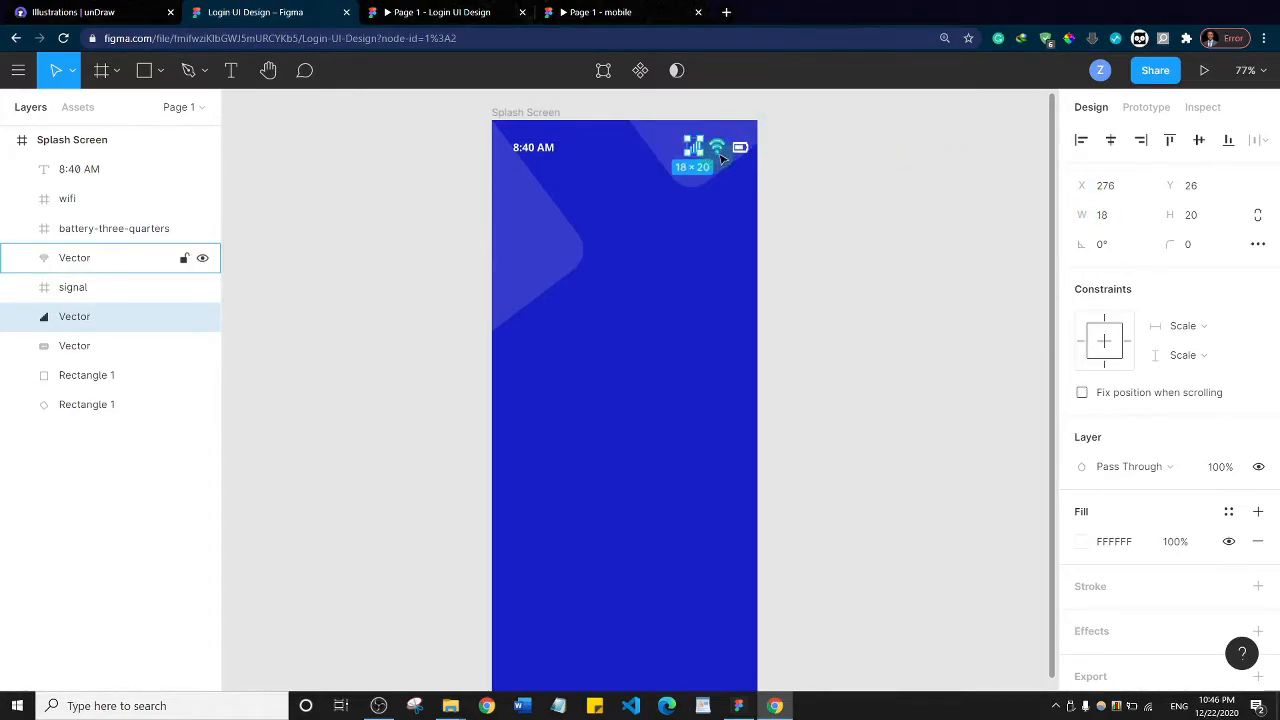
left_click(718, 152)
left_click(1127, 218)
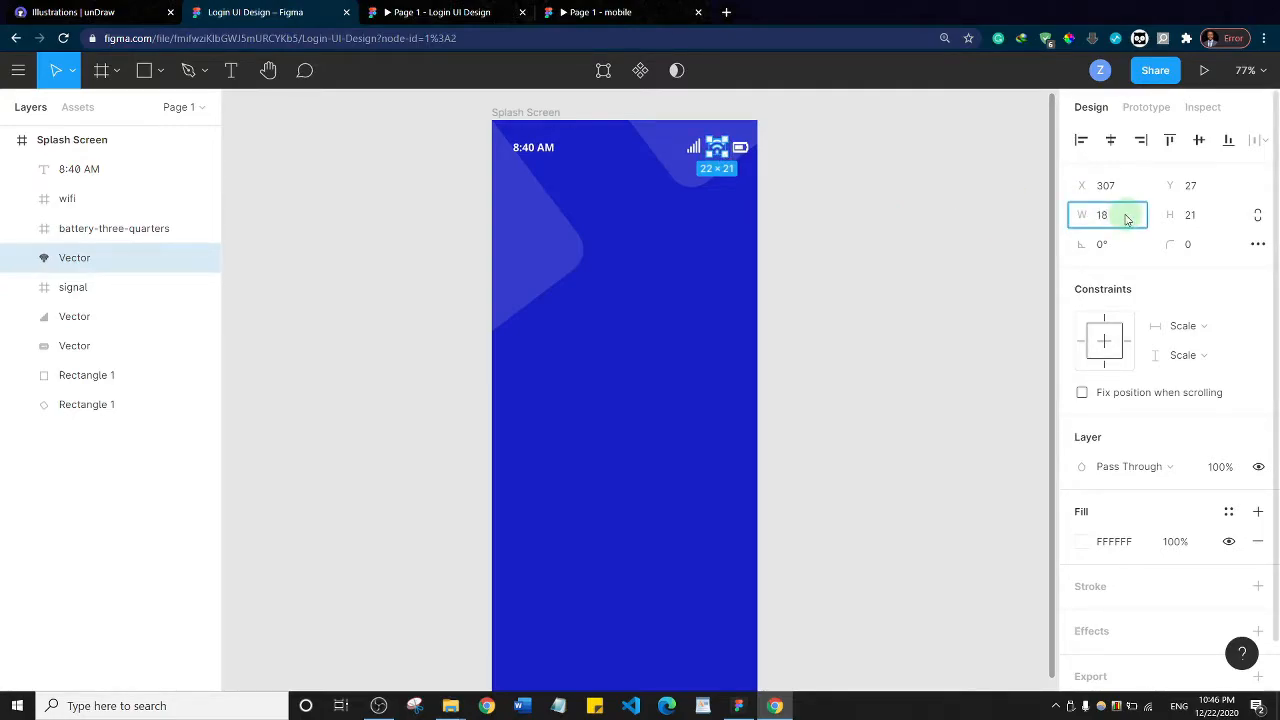
left_click(1193, 217)
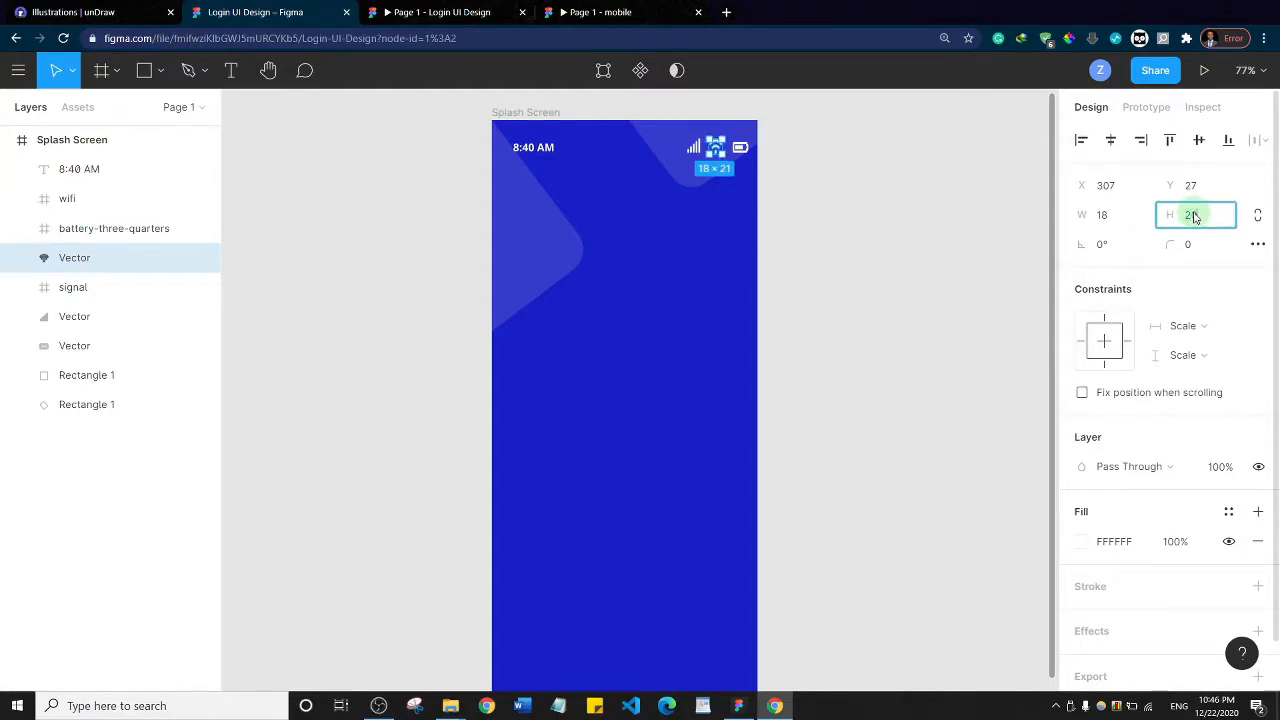
key("Return")
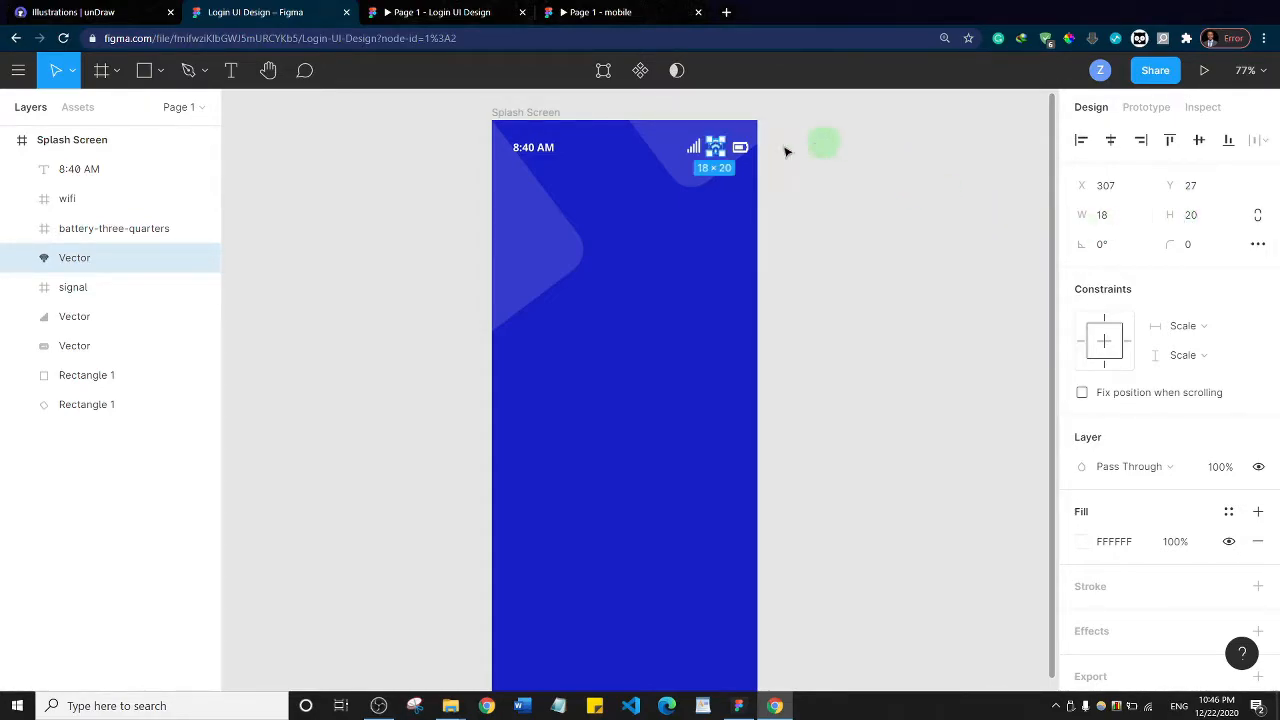
Set the battery icon's width to 18
left_click(740, 147)
left_click(1116, 218)
type("18")
key("Return")
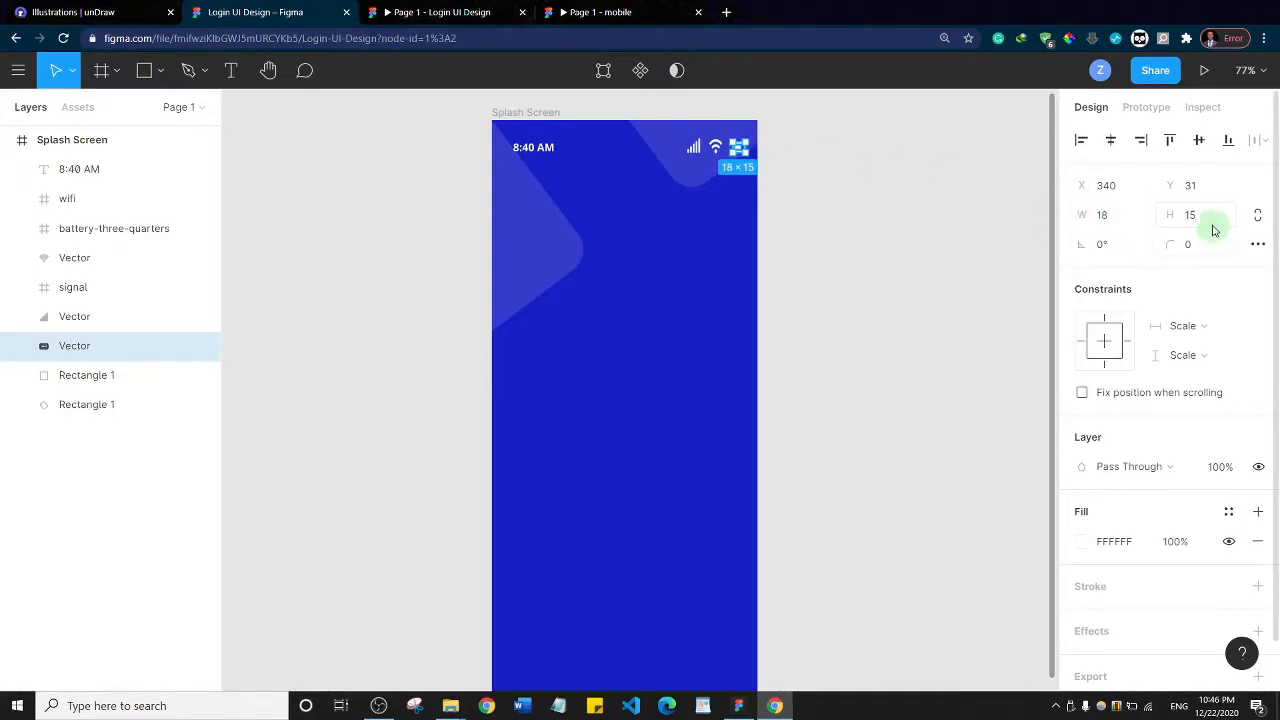
left_click(968, 240)
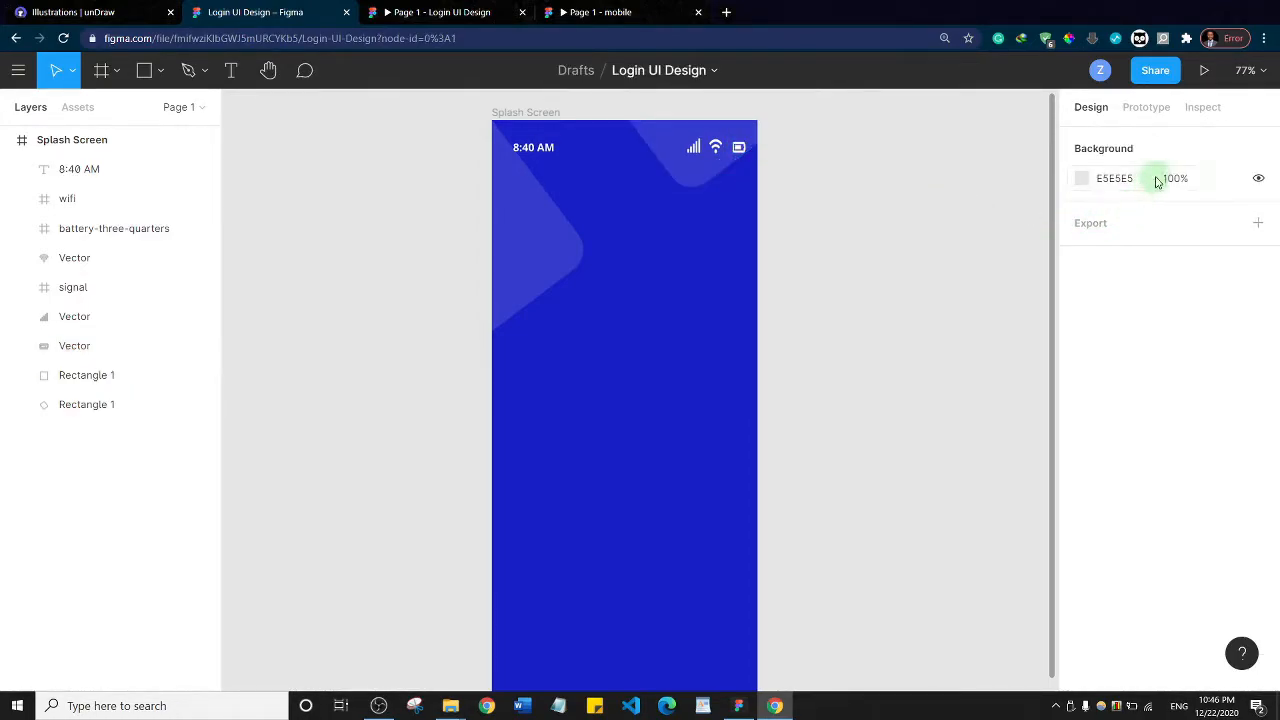
Move the battery, wifi and signal icons up and closer together, with wifi at about X 321, Y 20 and signal at about X 296, Y 20
left_click(740, 148)
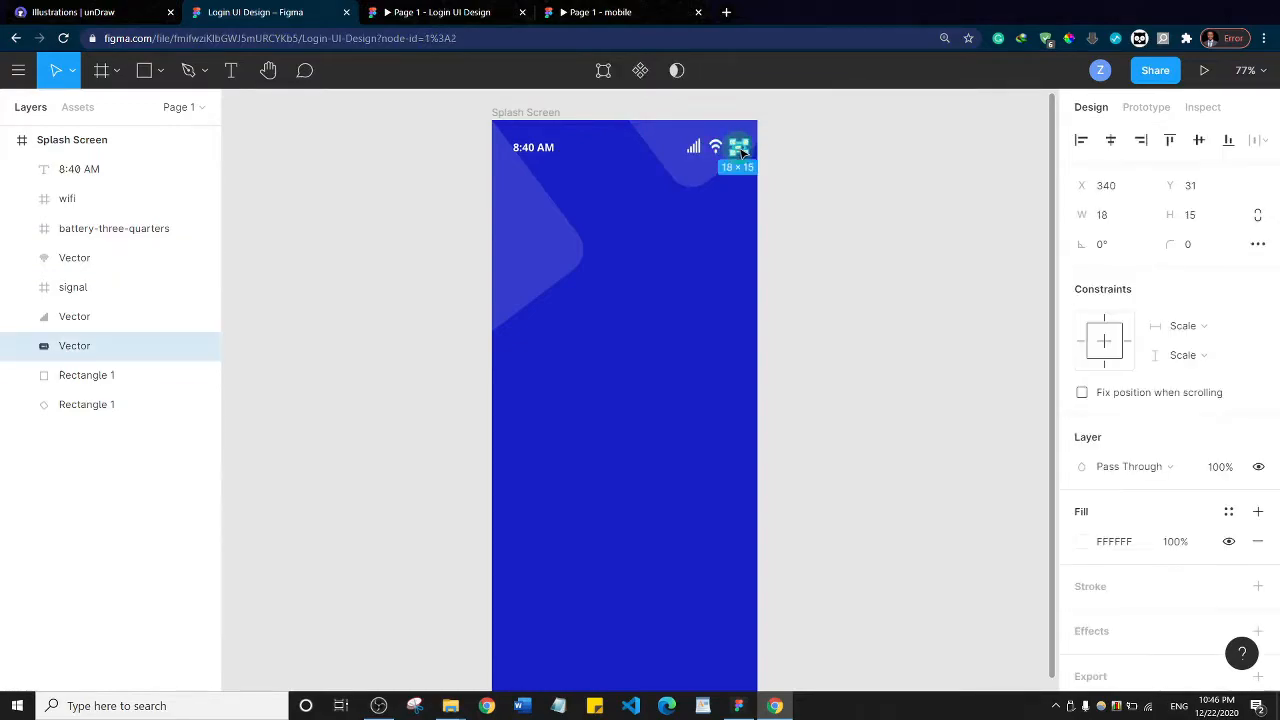
left_click_drag(743, 150, 733, 145)
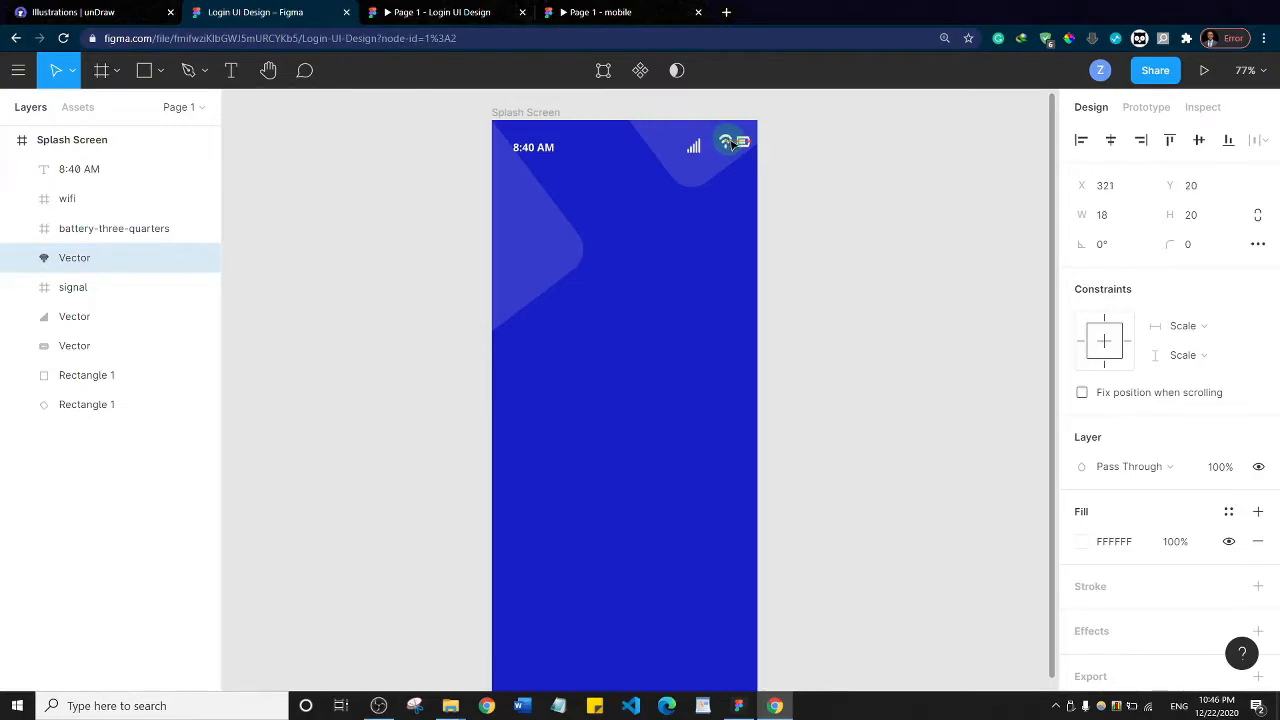
left_click(696, 149)
left_click_drag(697, 150, 711, 148)
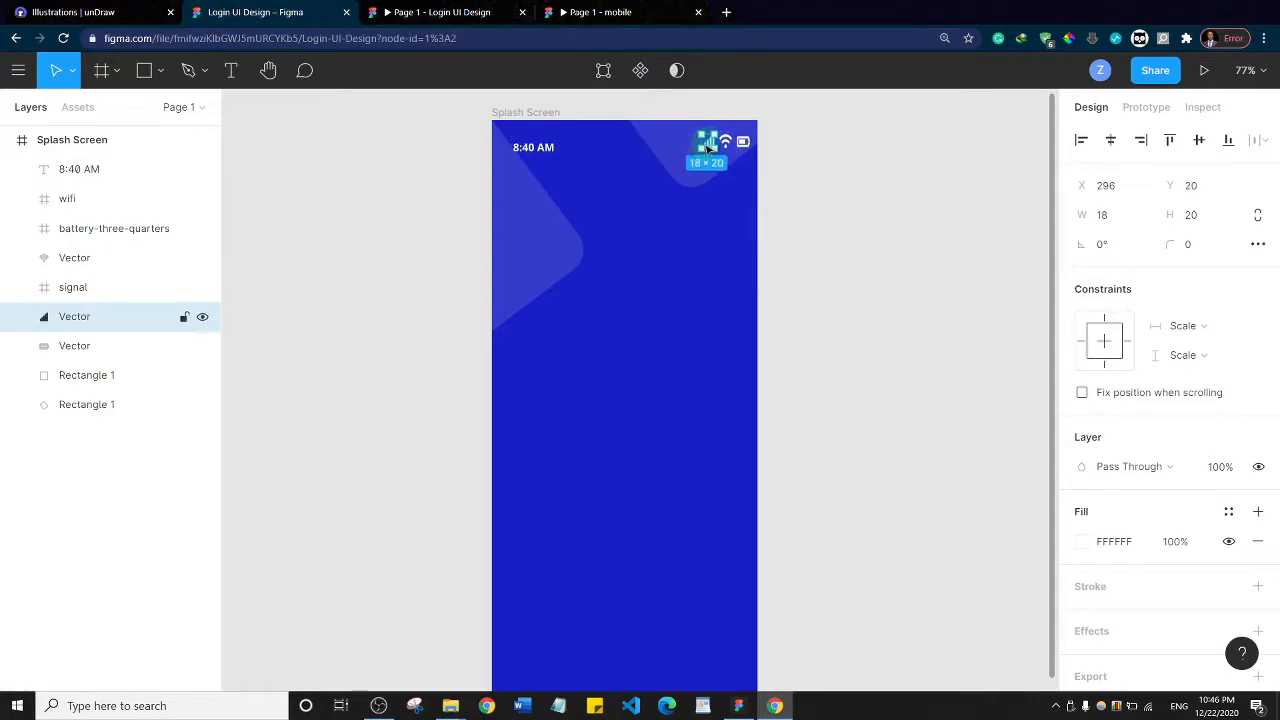
Move the time text up to about X 27, Y 12 and make its text box auto width
left_click(545, 148)
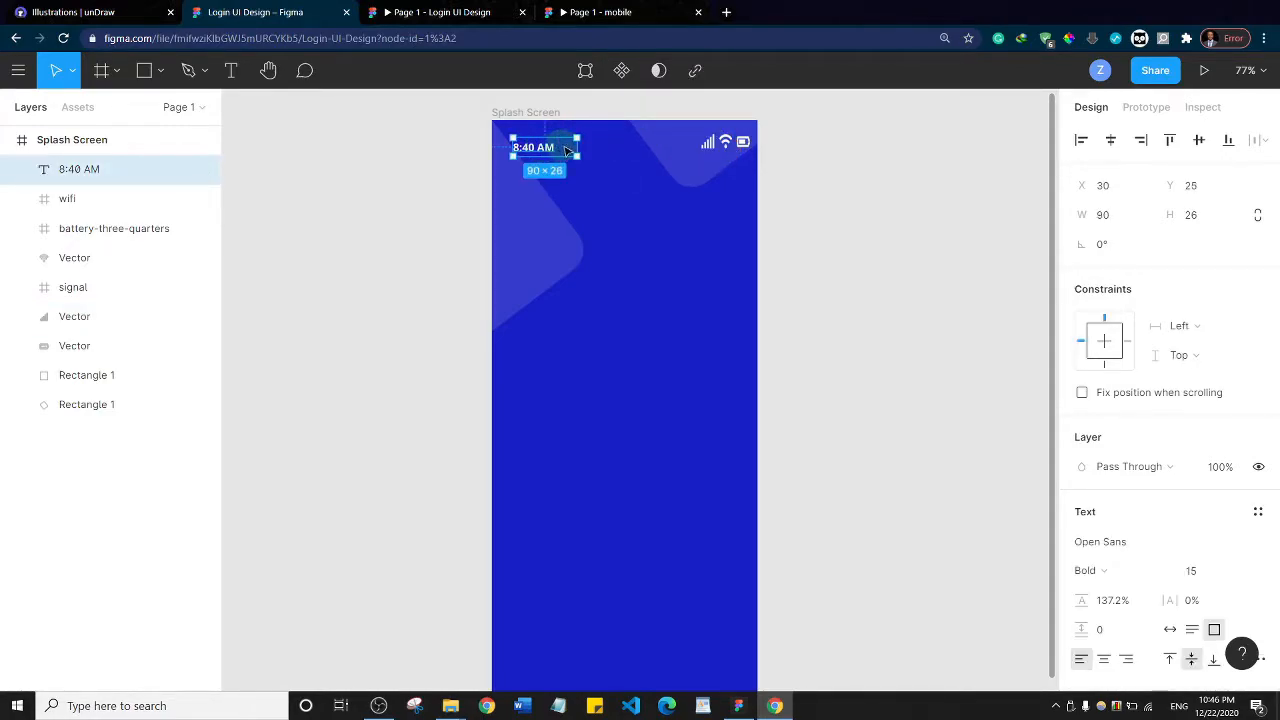
key("Escape")
left_click(560, 147)
left_click_drag(563, 147, 561, 139)
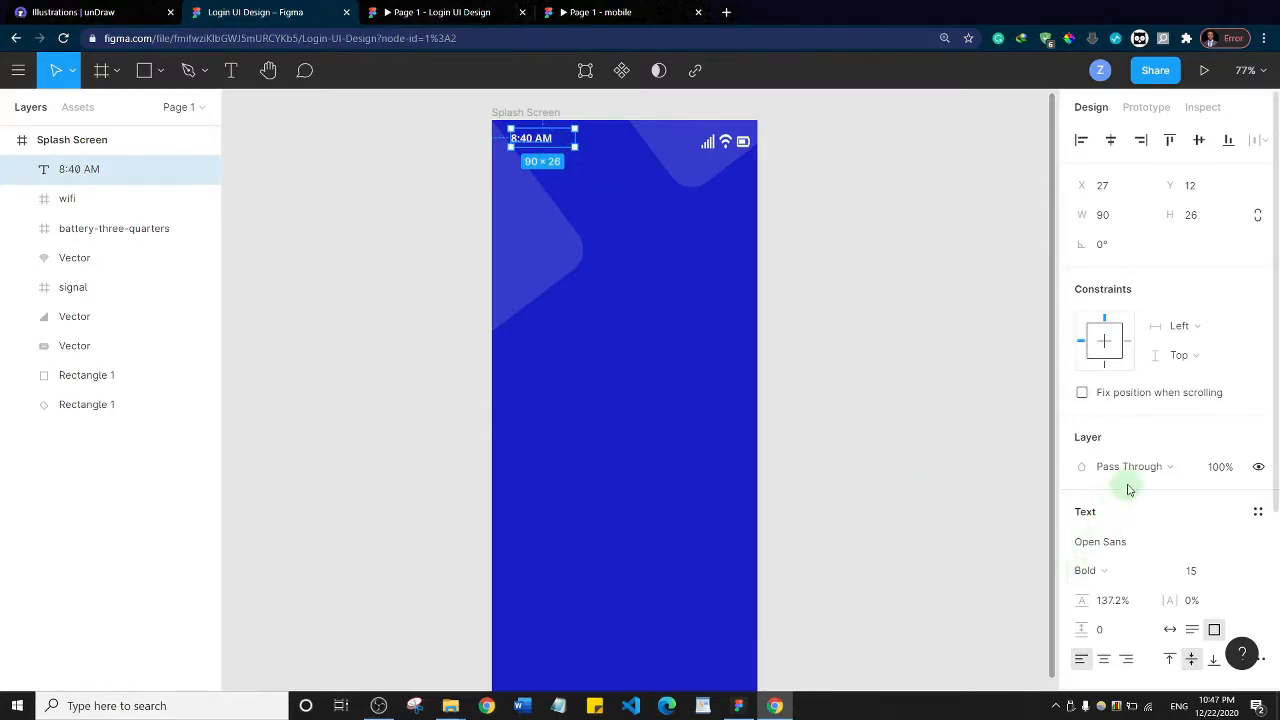
scroll(1129, 480, "down", 3)
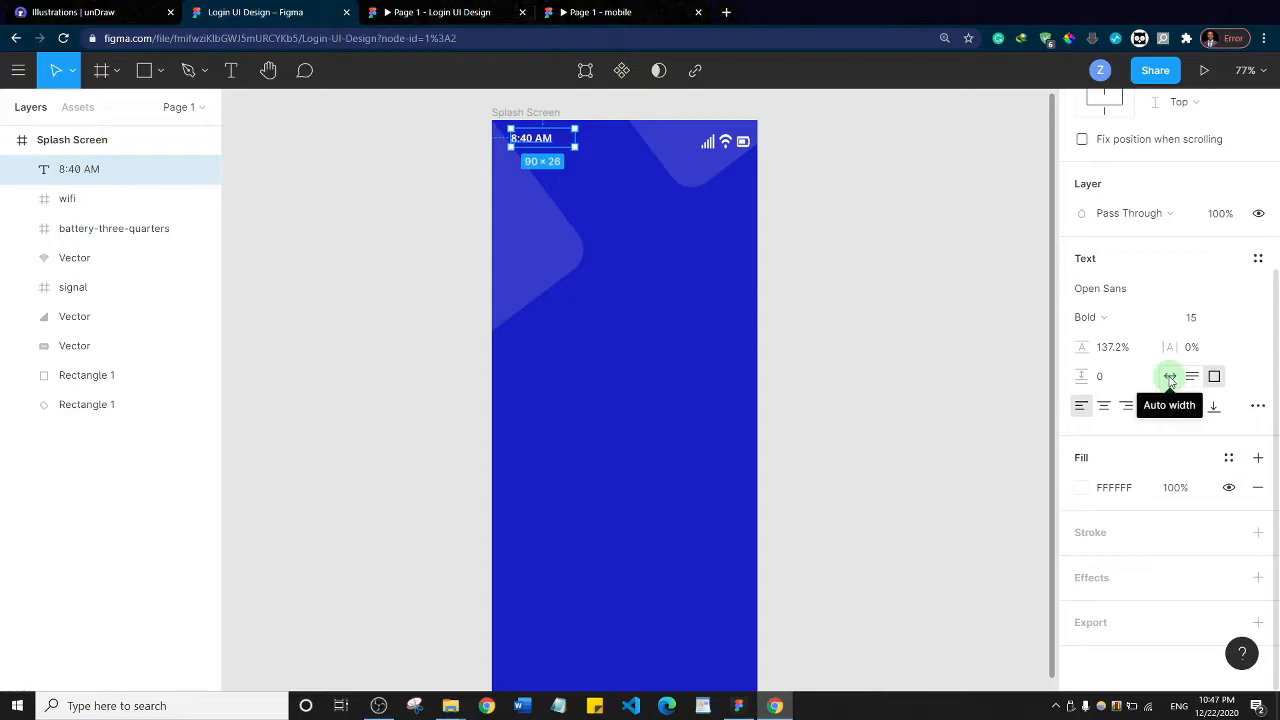
left_click(1170, 377)
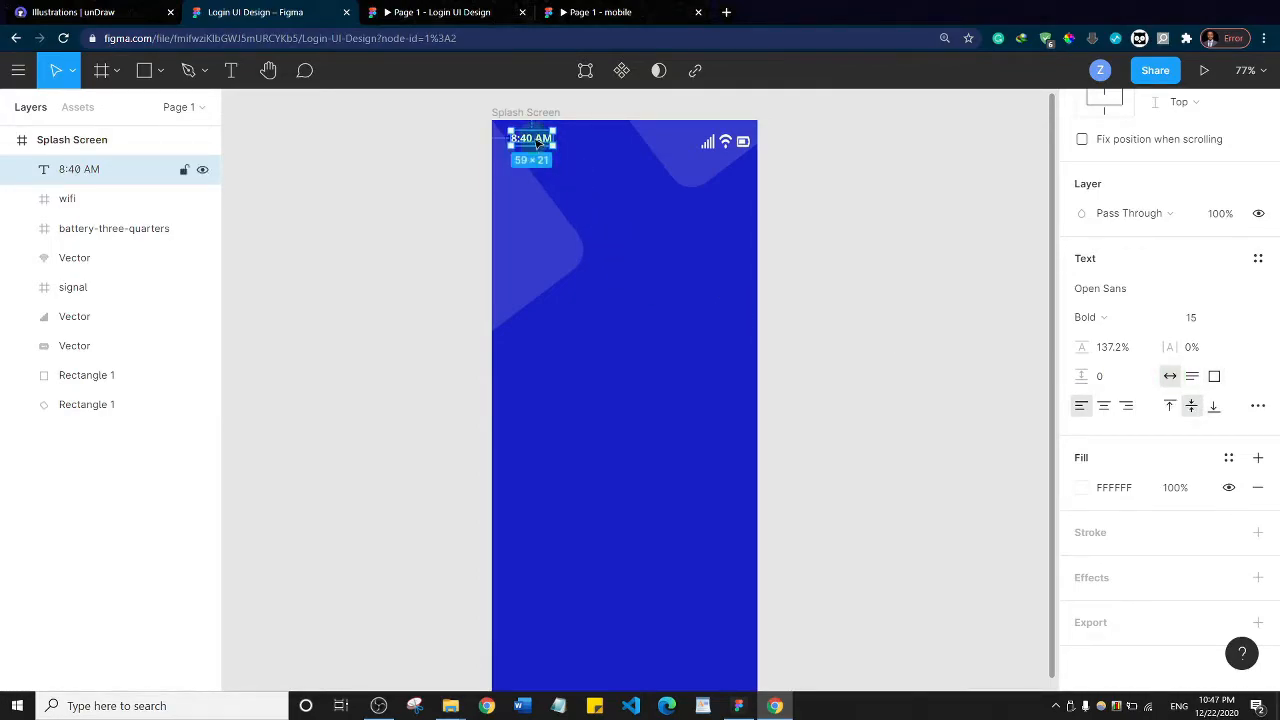
Align the vertical centers of the time text and the signal, wifi and battery icons
left_click(708, 143, "shift")
left_click(725, 141, "shift")
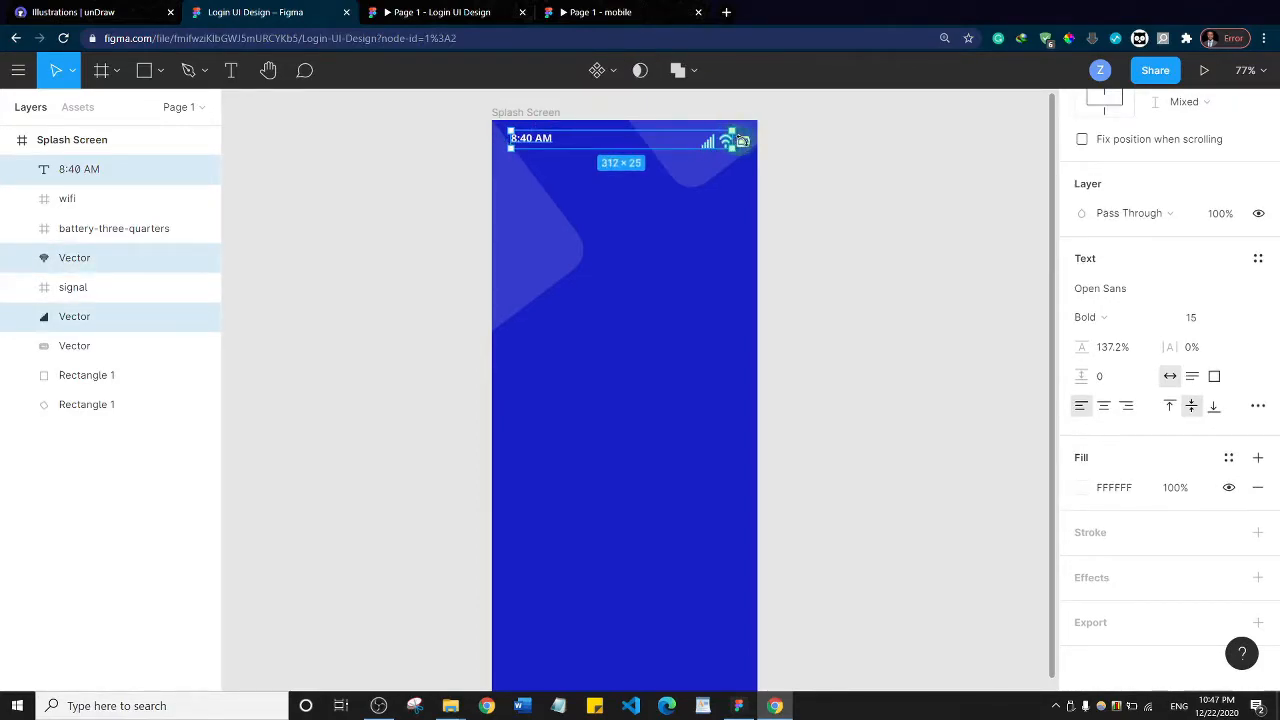
left_click(750, 145, "shift")
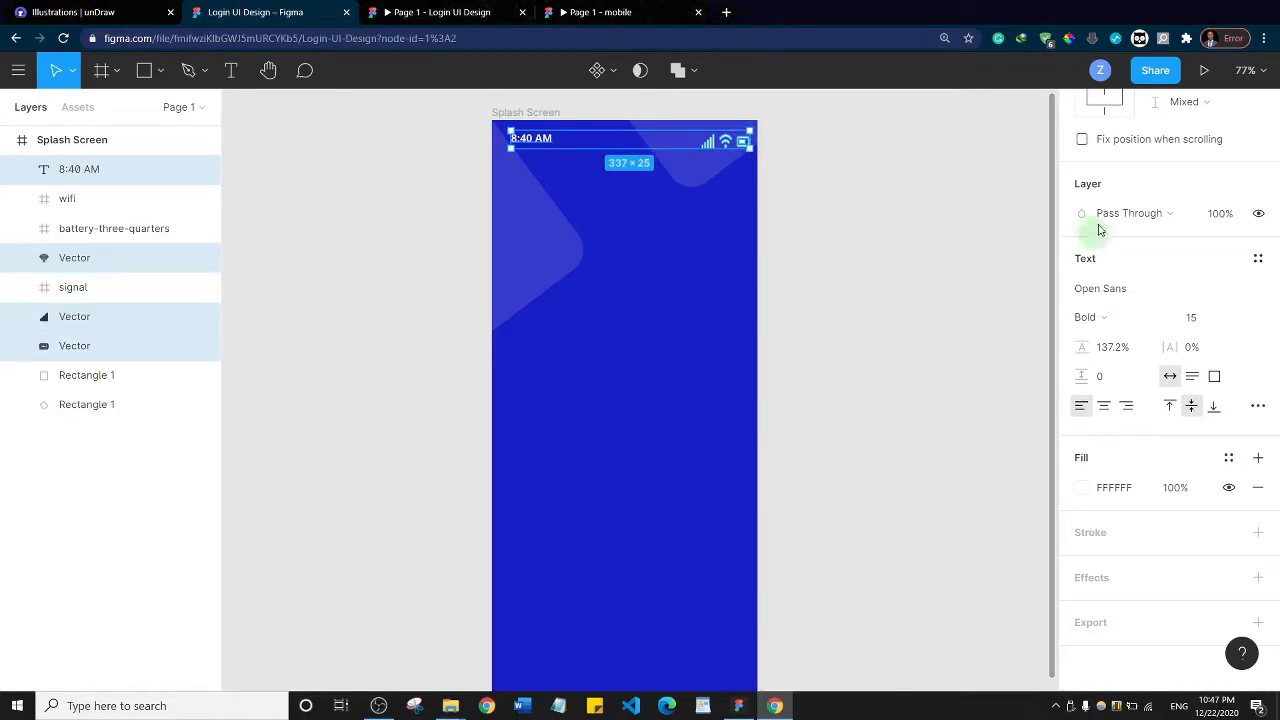
scroll(1151, 194, "up", 3)
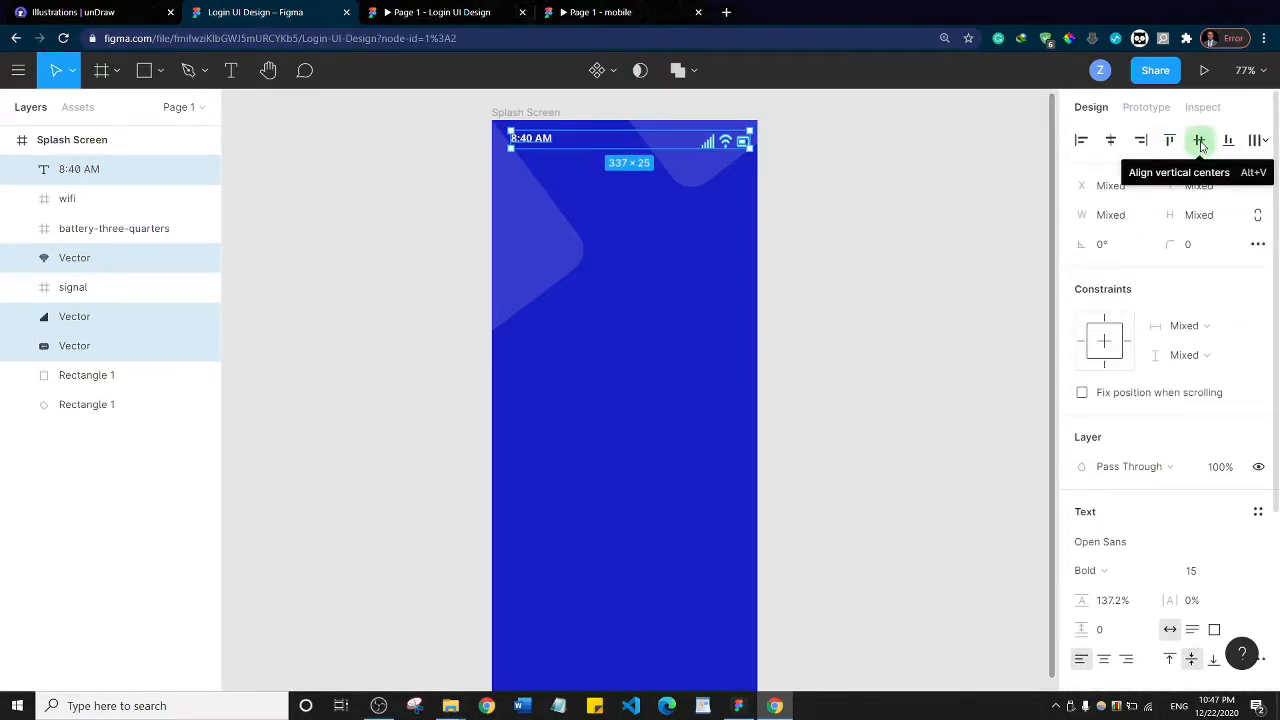
left_click(1201, 146)
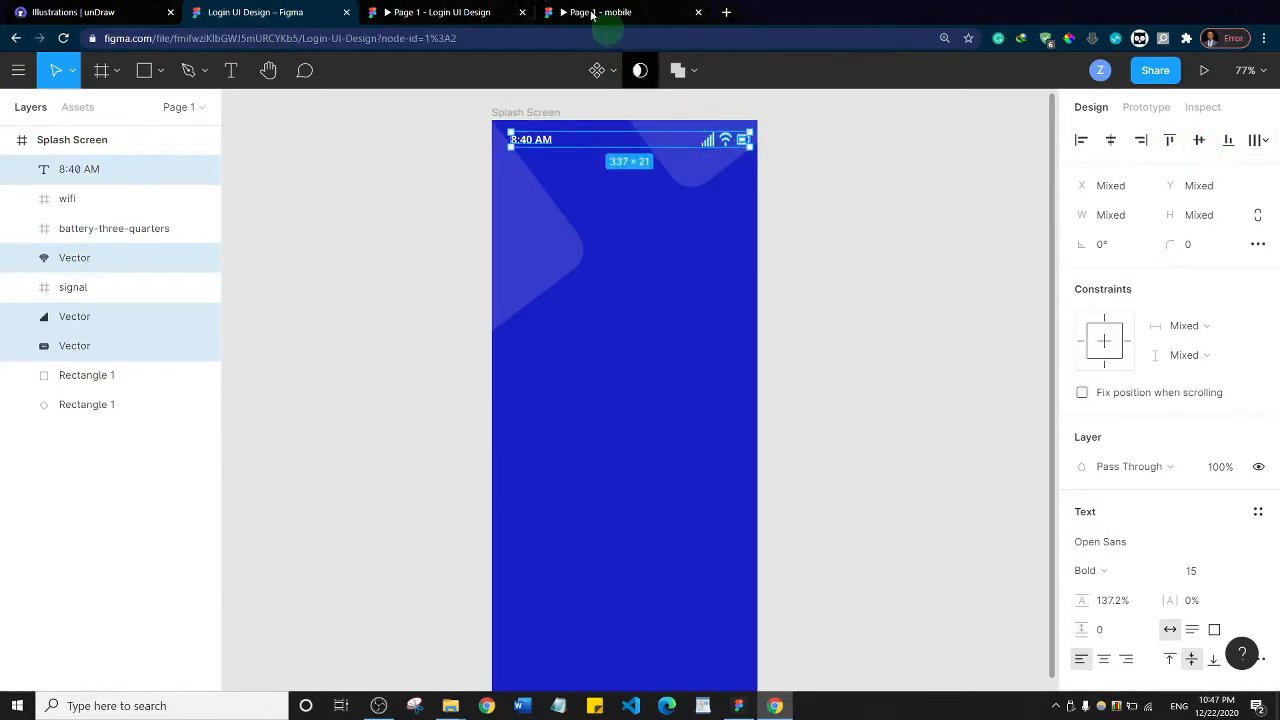
Compare the status bar in the Login UI Design prototype preview with the finished mobile prototype
left_click(430, 12)
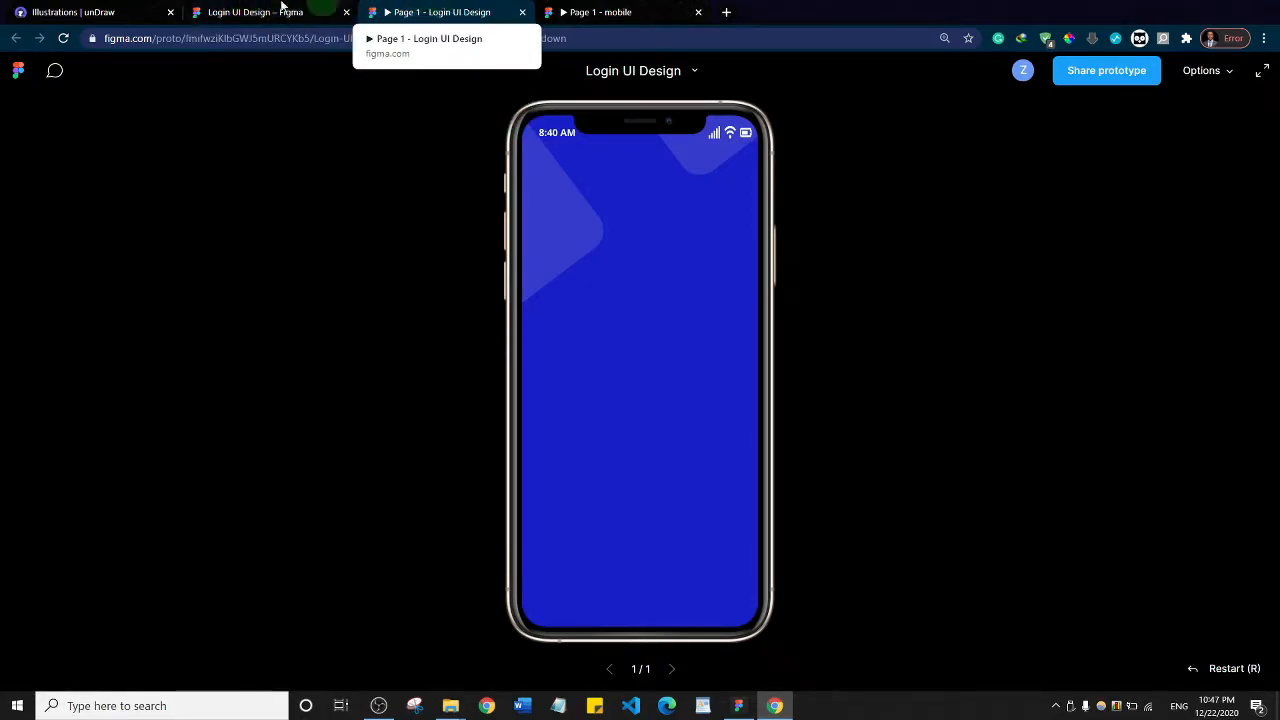
left_click(323, 10)
left_click(565, 10)
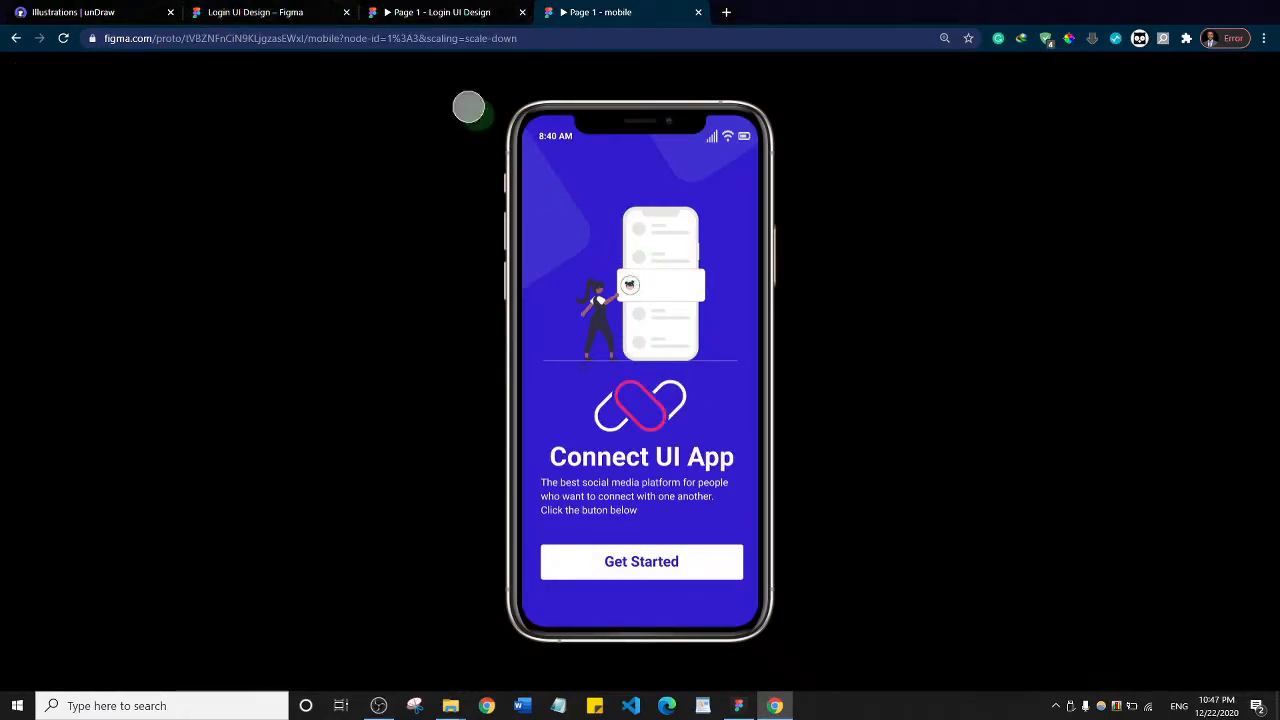
left_click(262, 10)
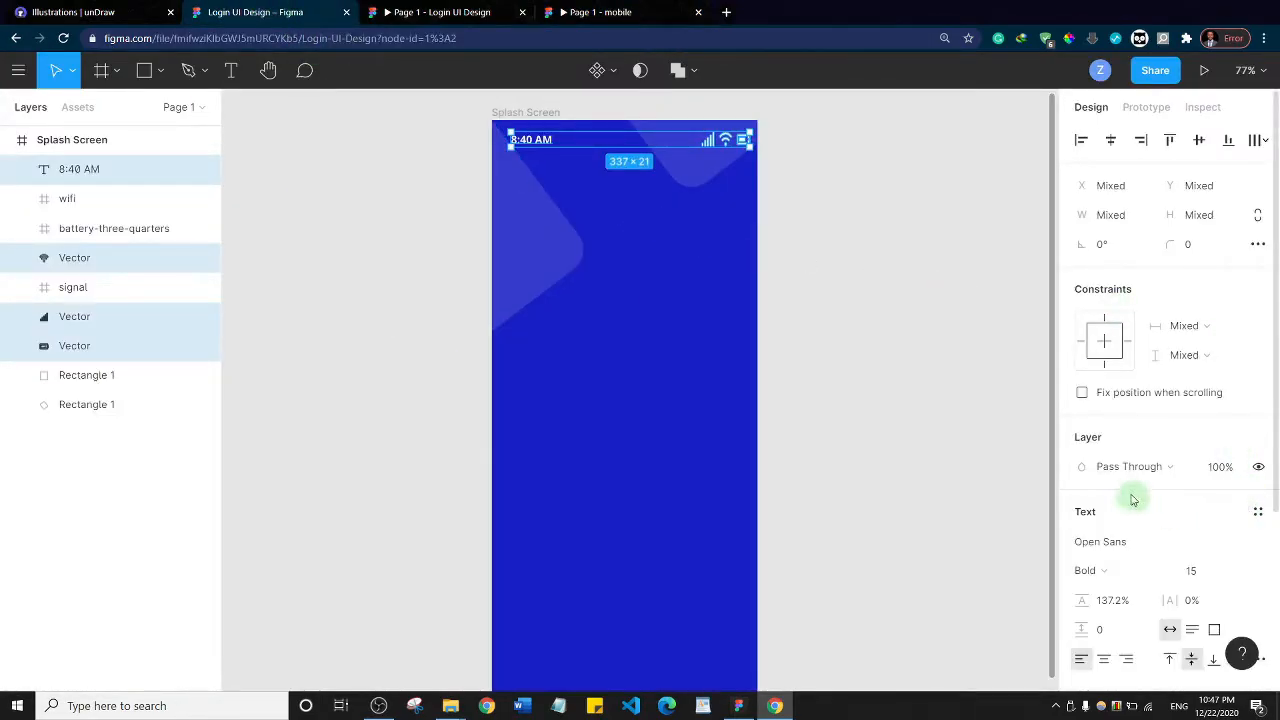
Show and hide the Splash Screen frame's 6-column layout grid to check the status bar's placement
left_click(551, 120)
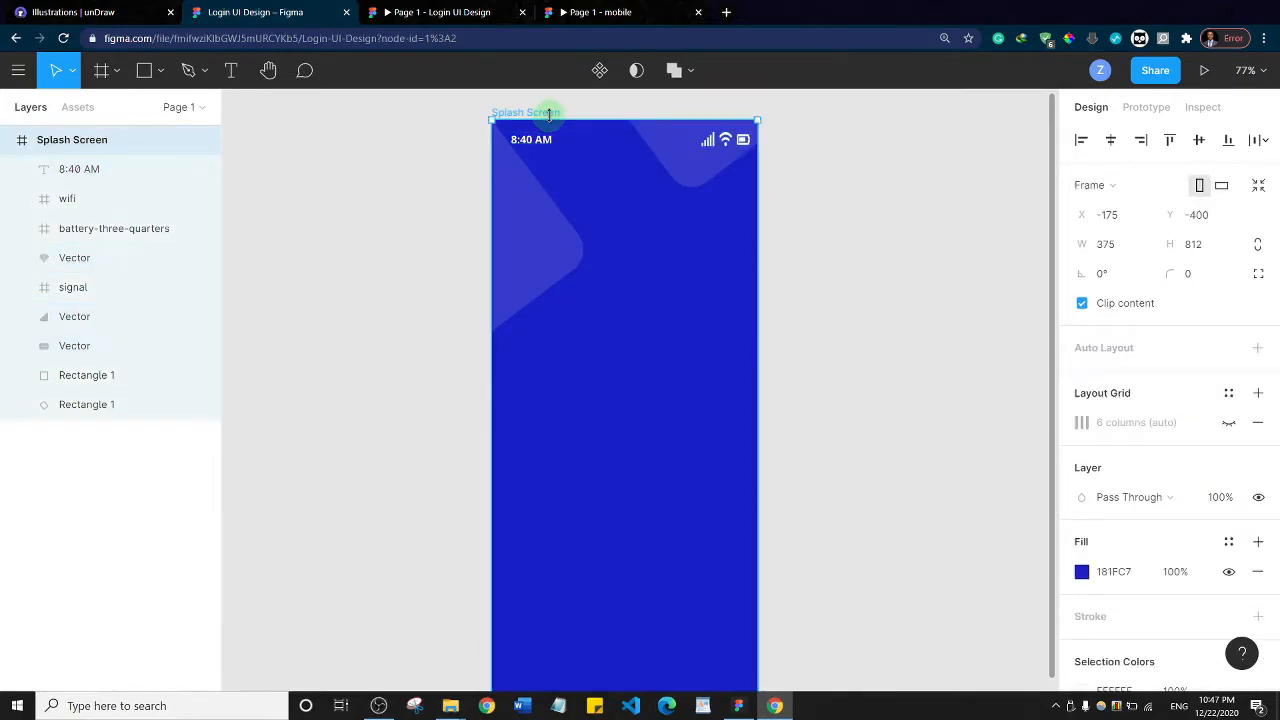
left_click(1229, 422)
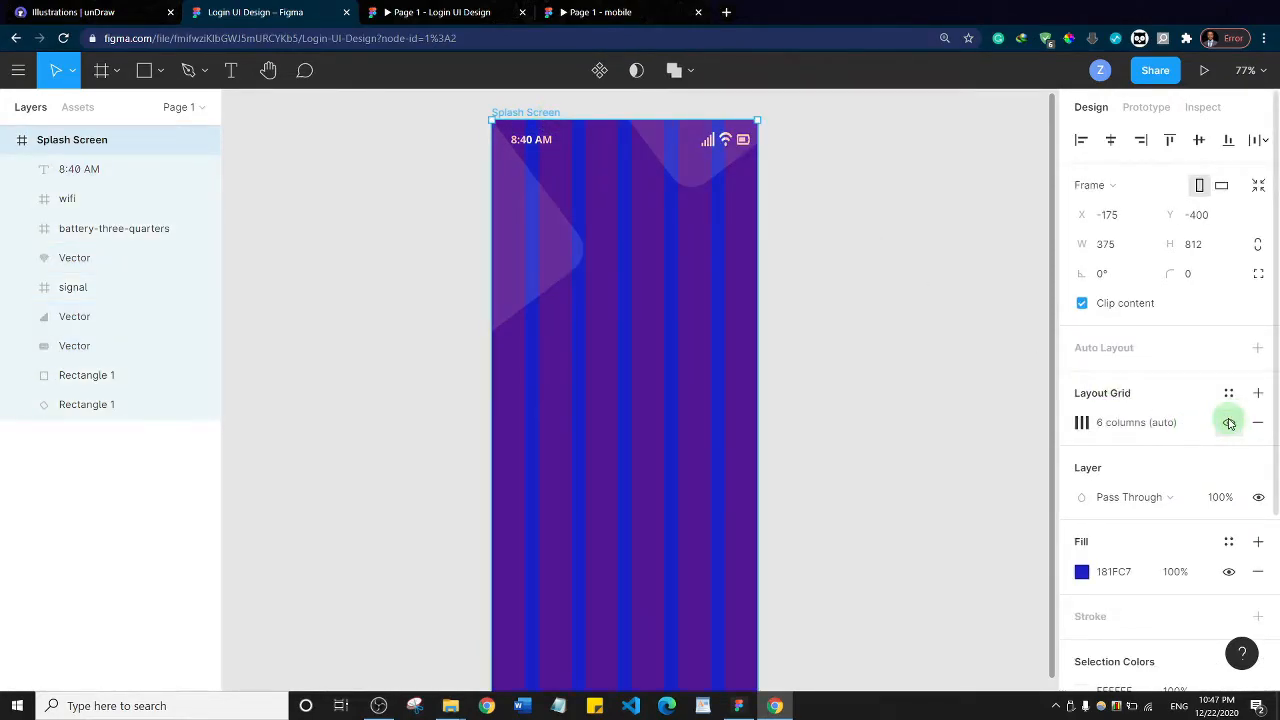
left_click(1229, 422)
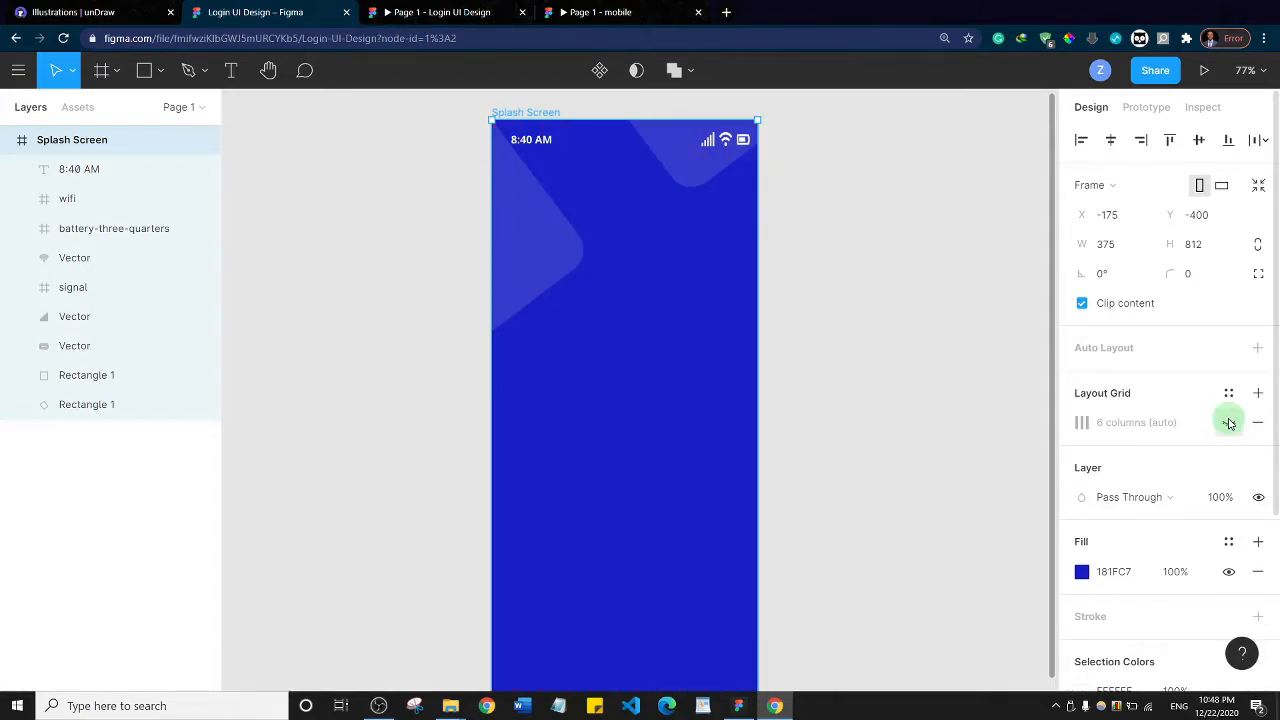
Switch to the unDraw website, view its home page and open the illustrations gallery
left_click(67, 7)
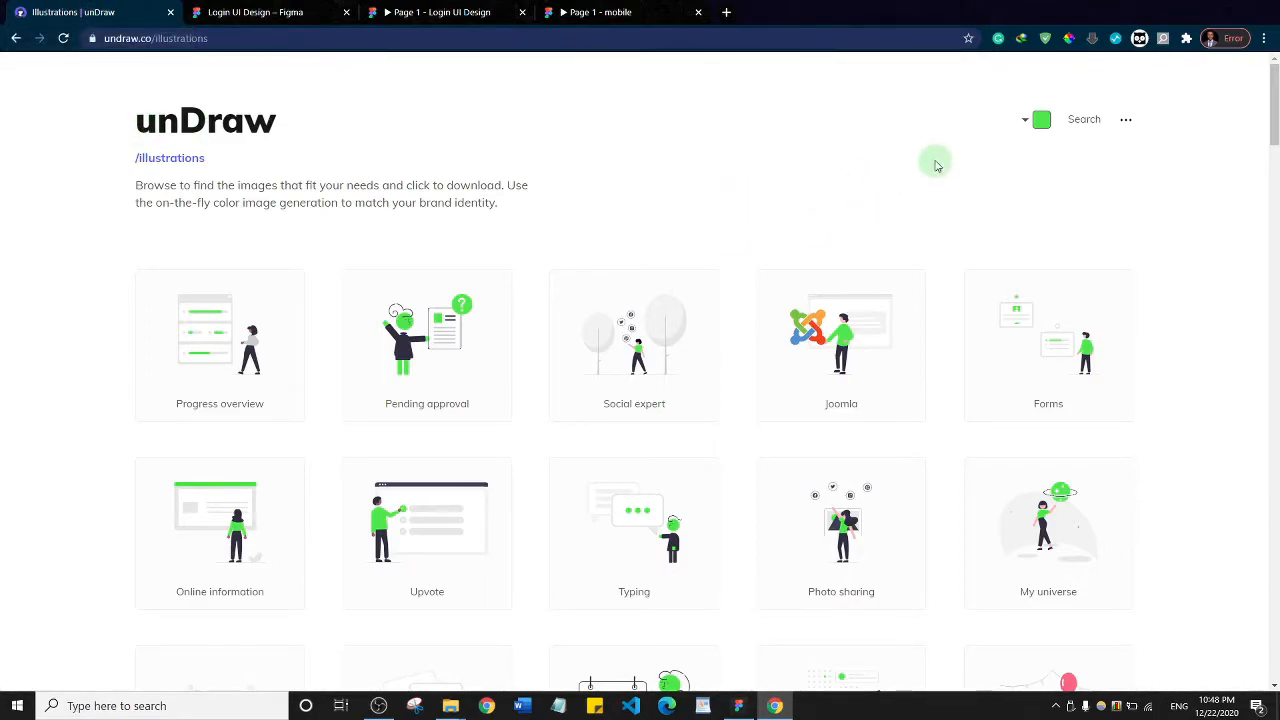
left_click(230, 122)
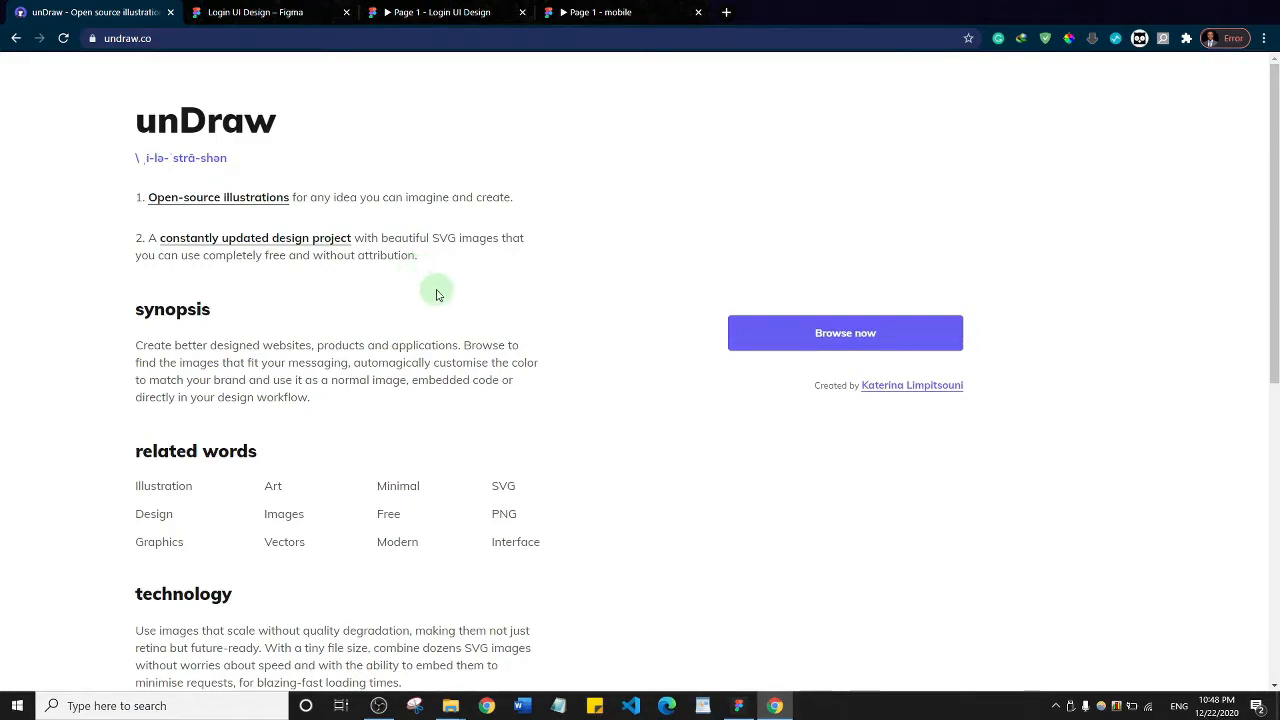
left_click(846, 343)
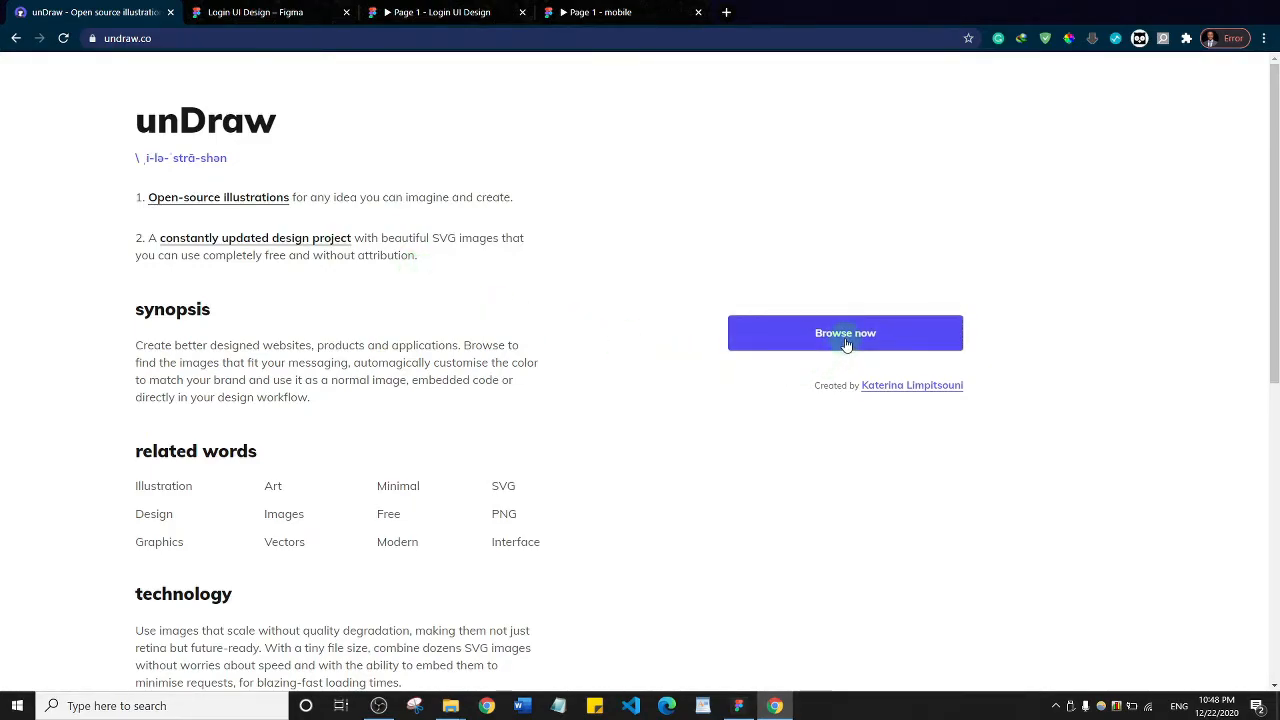
left_click(828, 340)
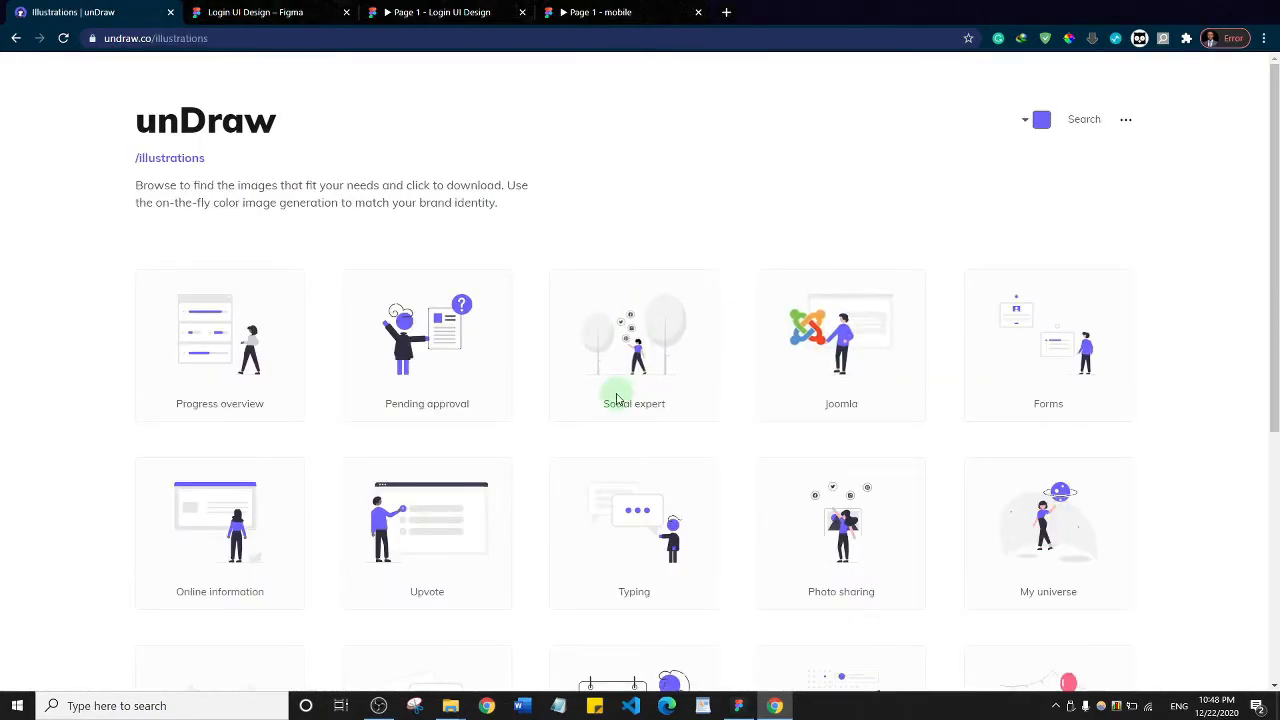
Try several accent colors for the unDraw illustrations and set the color to #8F91C1
left_click(1028, 121)
mouse_move(998, 155)
left_mouse_down()
mouse_move(890, 220)
mouse_move(995, 176)
left_mouse_up()
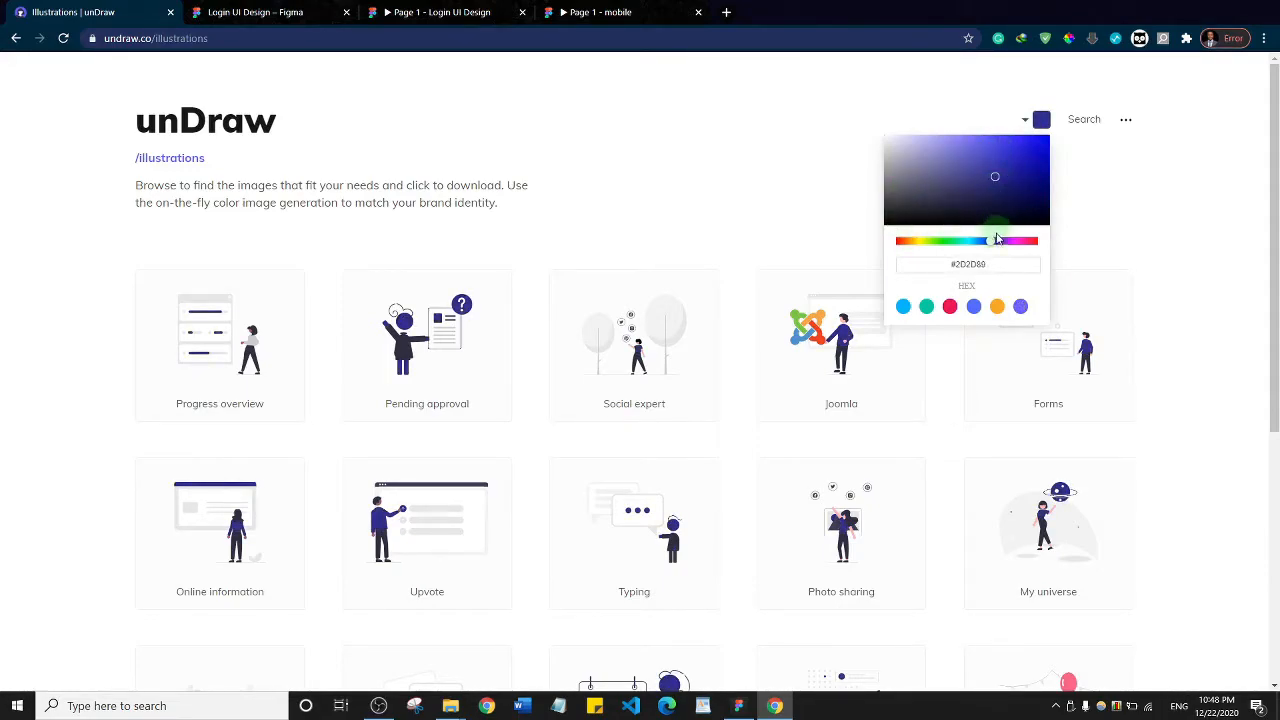
left_click_drag(996, 246, 1029, 251)
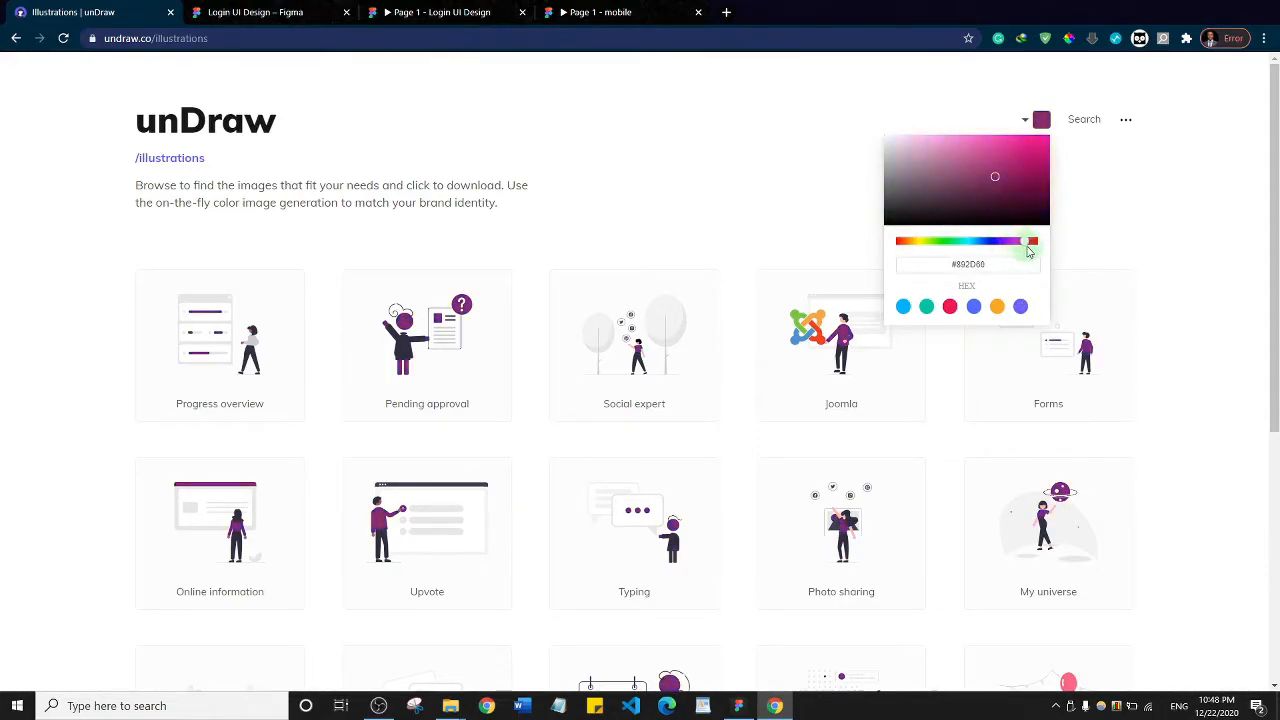
left_click_drag(992, 149, 928, 162)
left_click(990, 241)
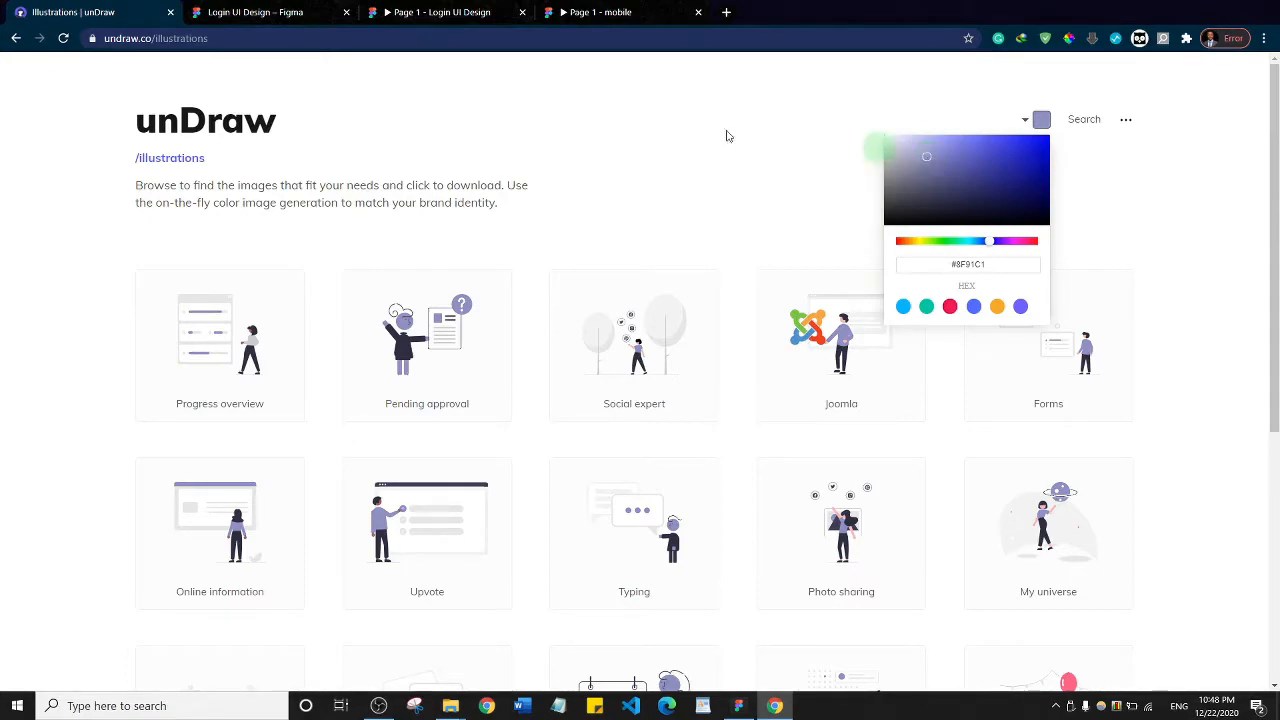
left_click(729, 277)
Browse the illustrations gallery and open the download options of the Social expert illustration
scroll(710, 292, "down", 4)
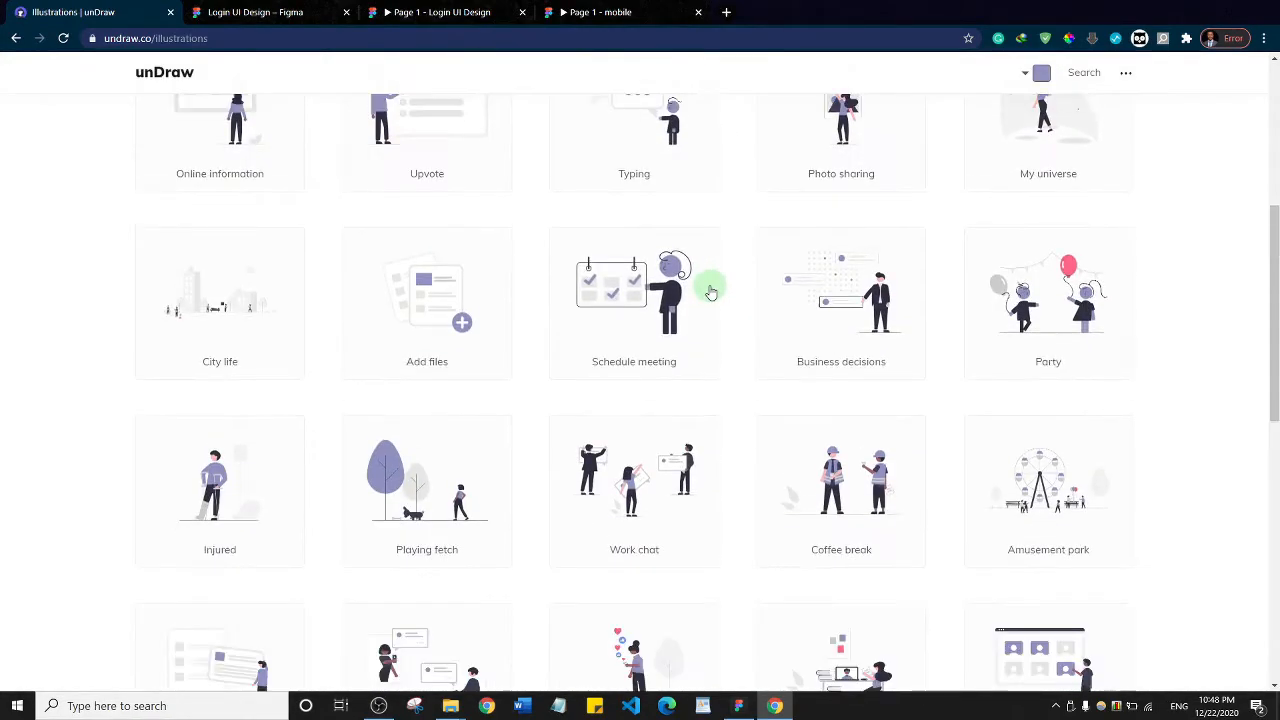
scroll(710, 292, "down", 4)
scroll(710, 291, "down", 3)
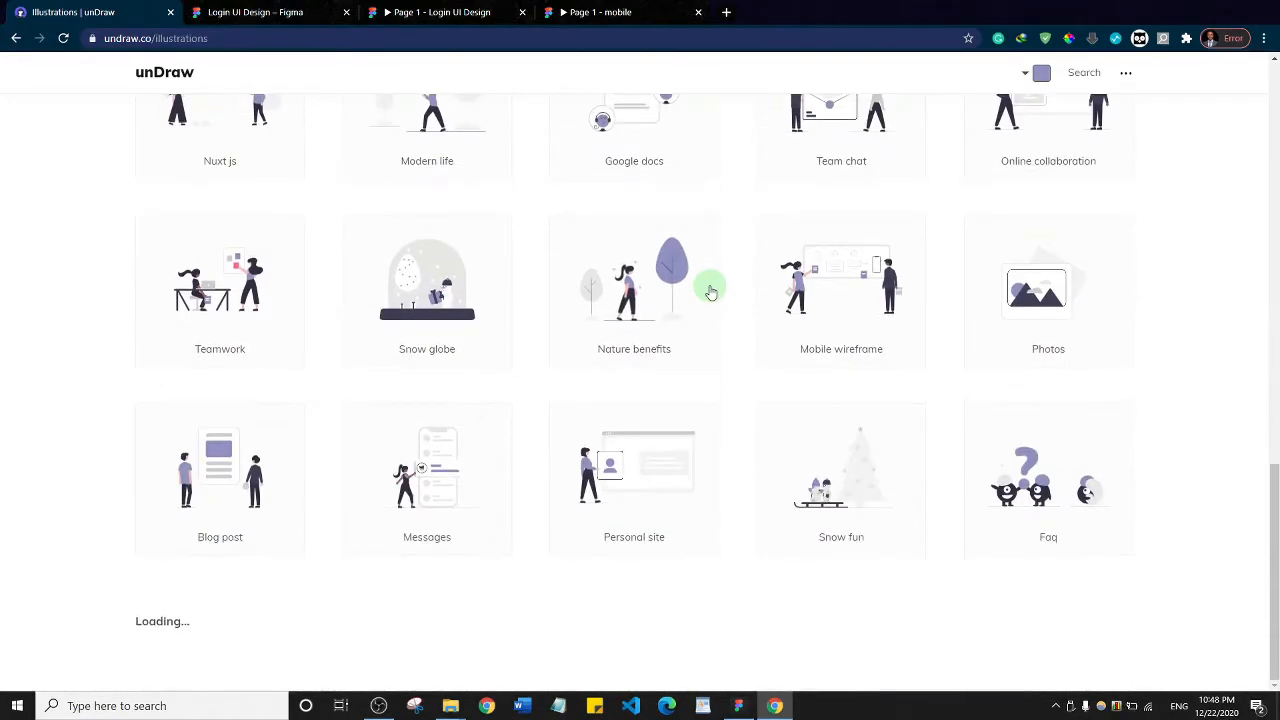
scroll(710, 291, "up", 12)
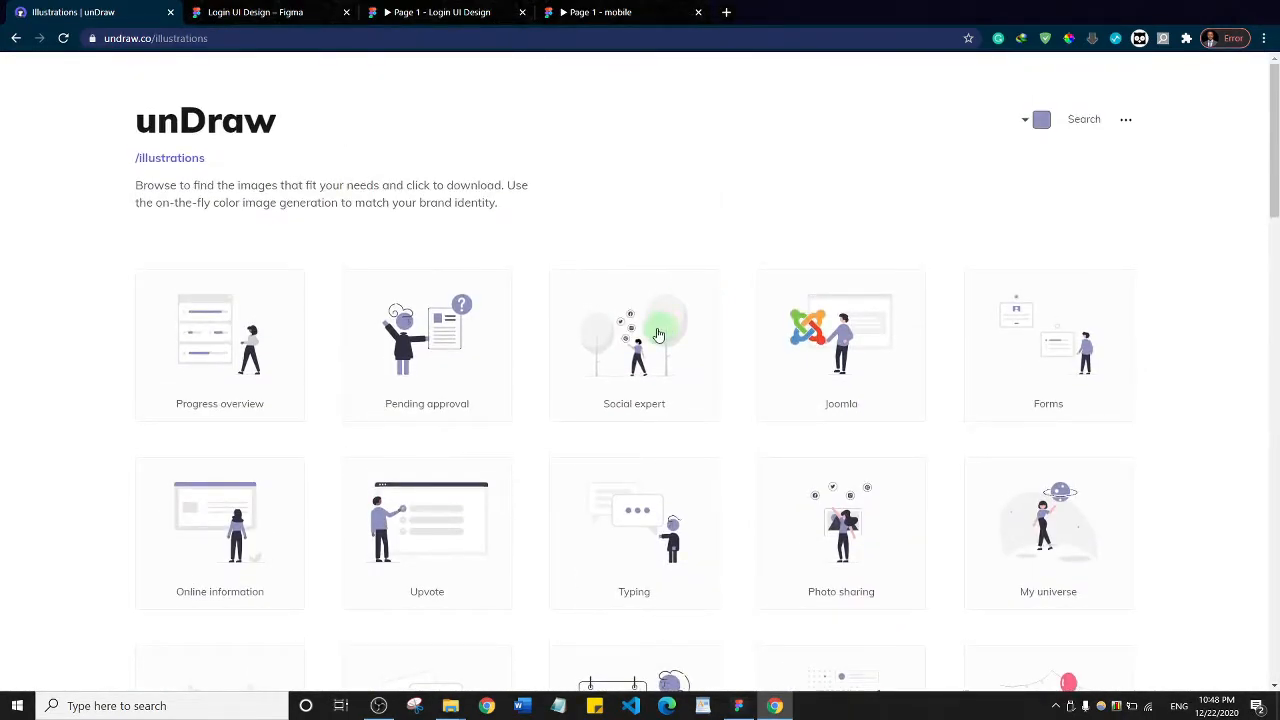
left_click(659, 335)
left_click(764, 378)
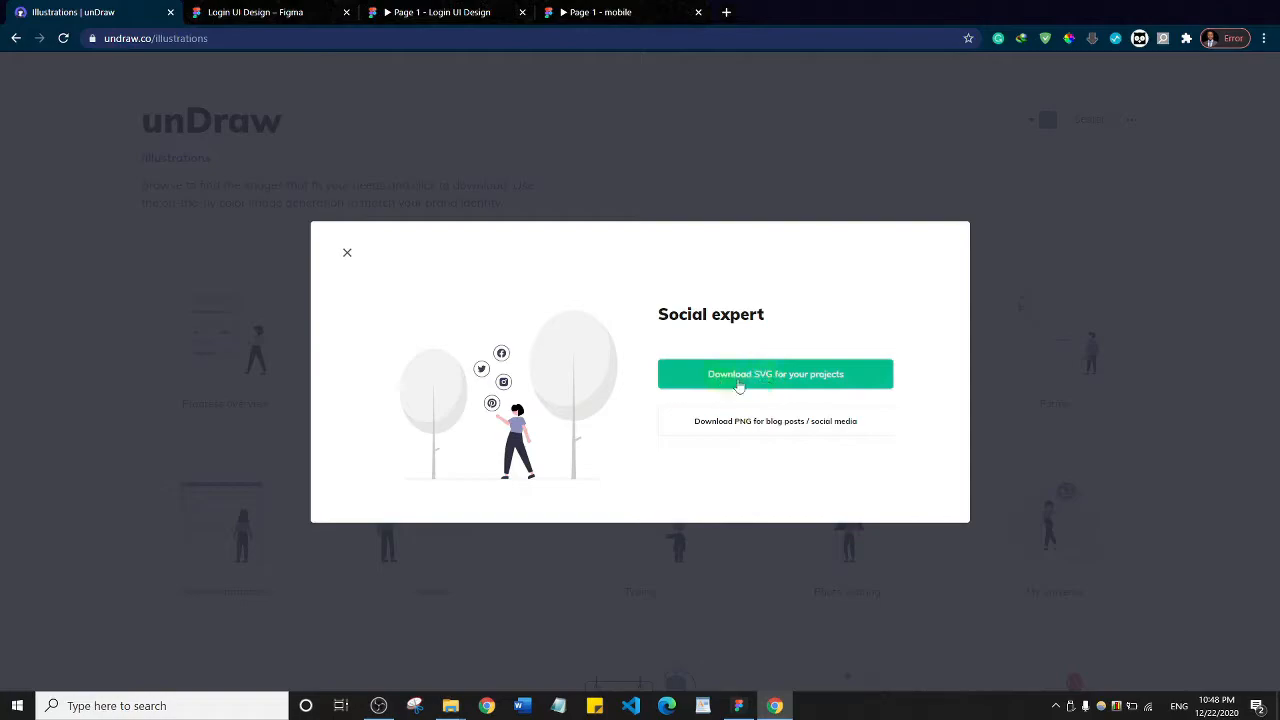
Dismiss the Social expert download options and place the undraw_Messages illustration from the Downloads folder into Figma's Splash Screen frame
left_click(800, 172)
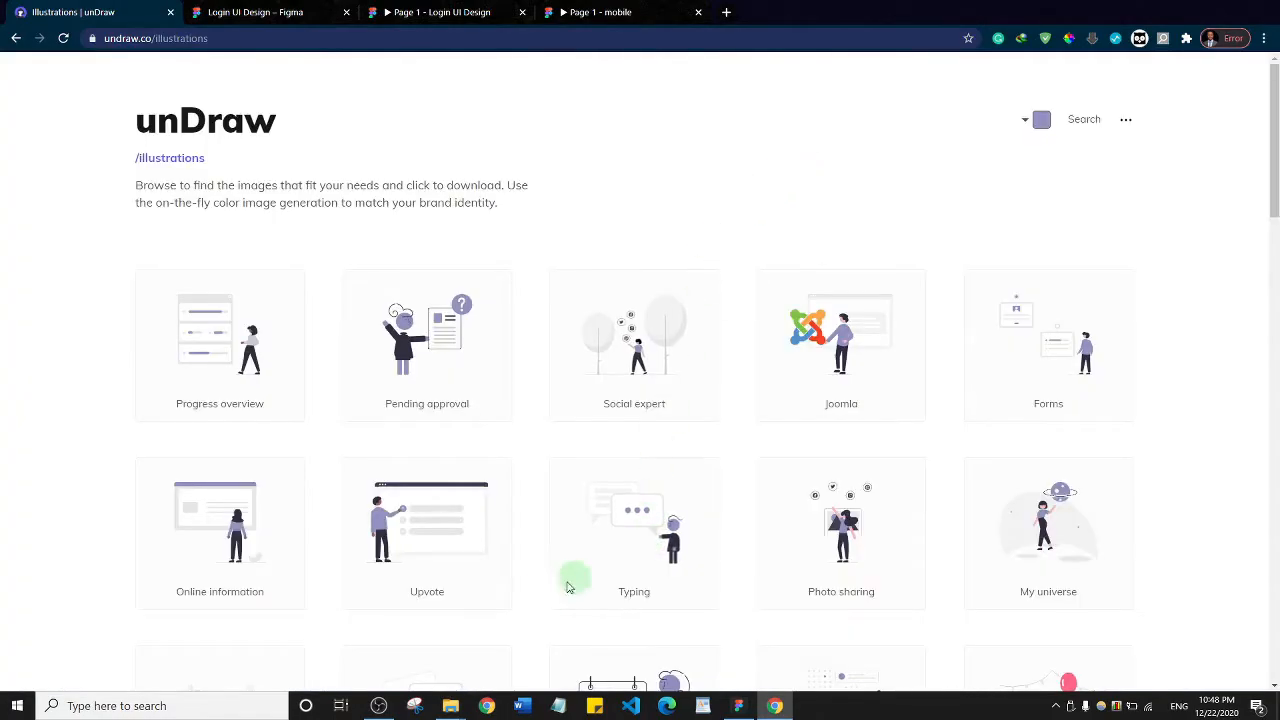
mouse_move(474, 707)
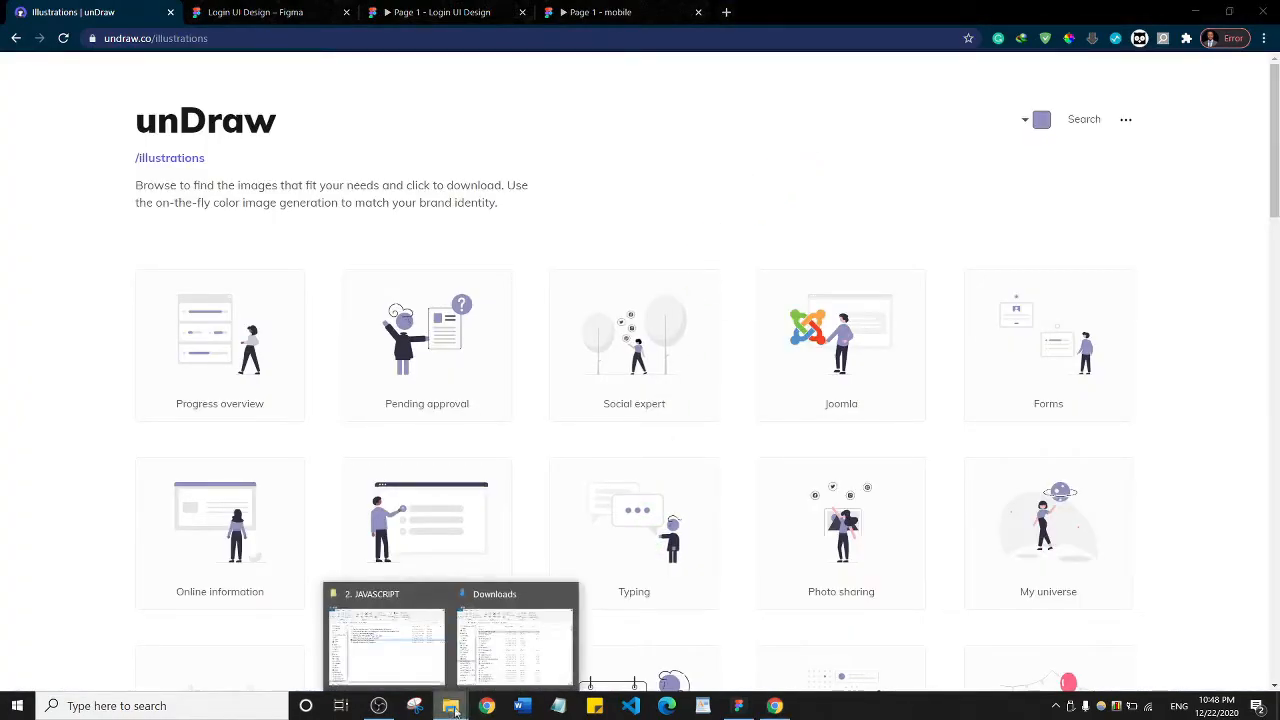
left_click(518, 645)
left_click(291, 12)
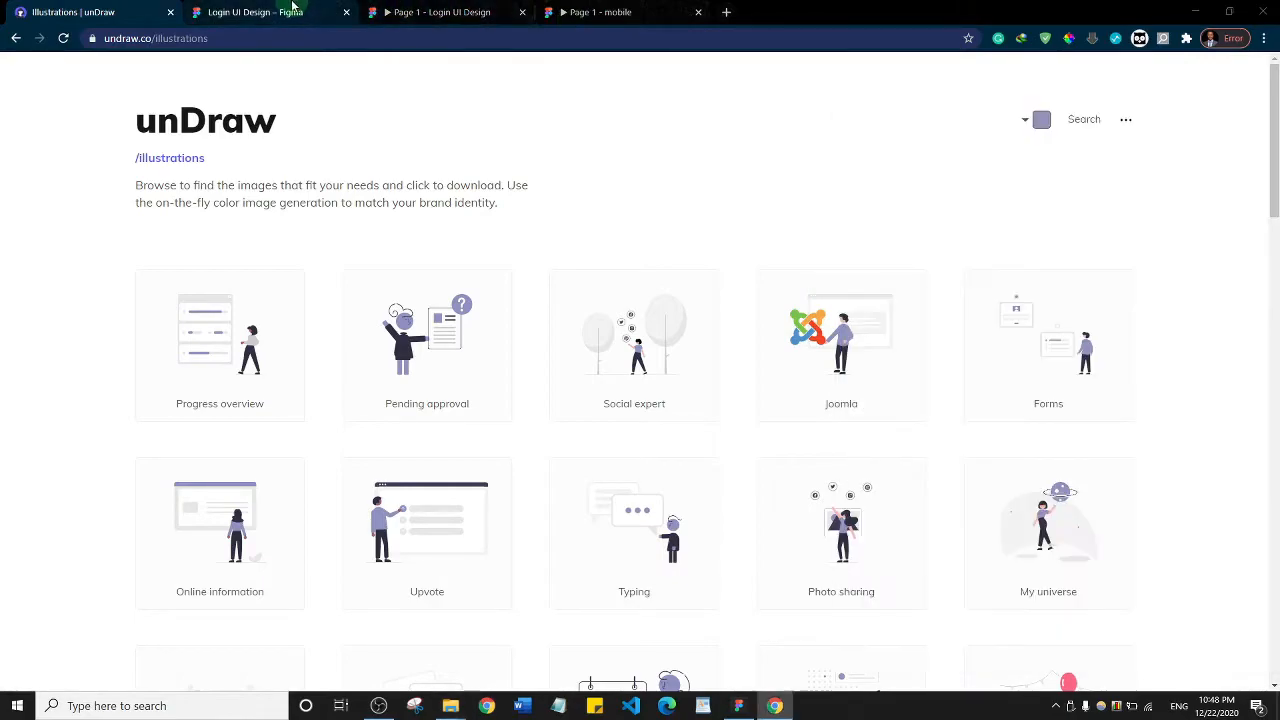
key("alt+Tab")
left_click(1052, 277)
left_click_drag(1055, 283, 612, 309)
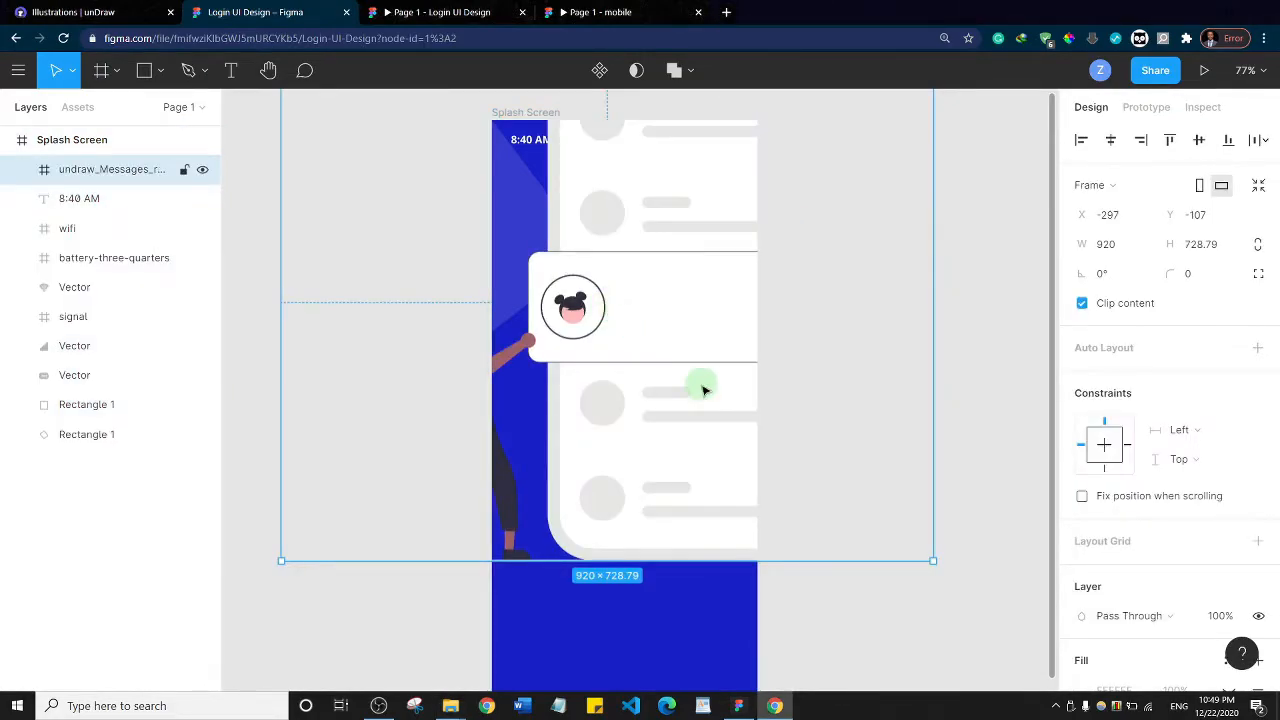
Scale the imported illustration down to 284 × 225 and place it inside the Splash Screen at about X 30, Y 145
scroll(706, 390, "up", 5)
scroll(697, 378, "down", 5)
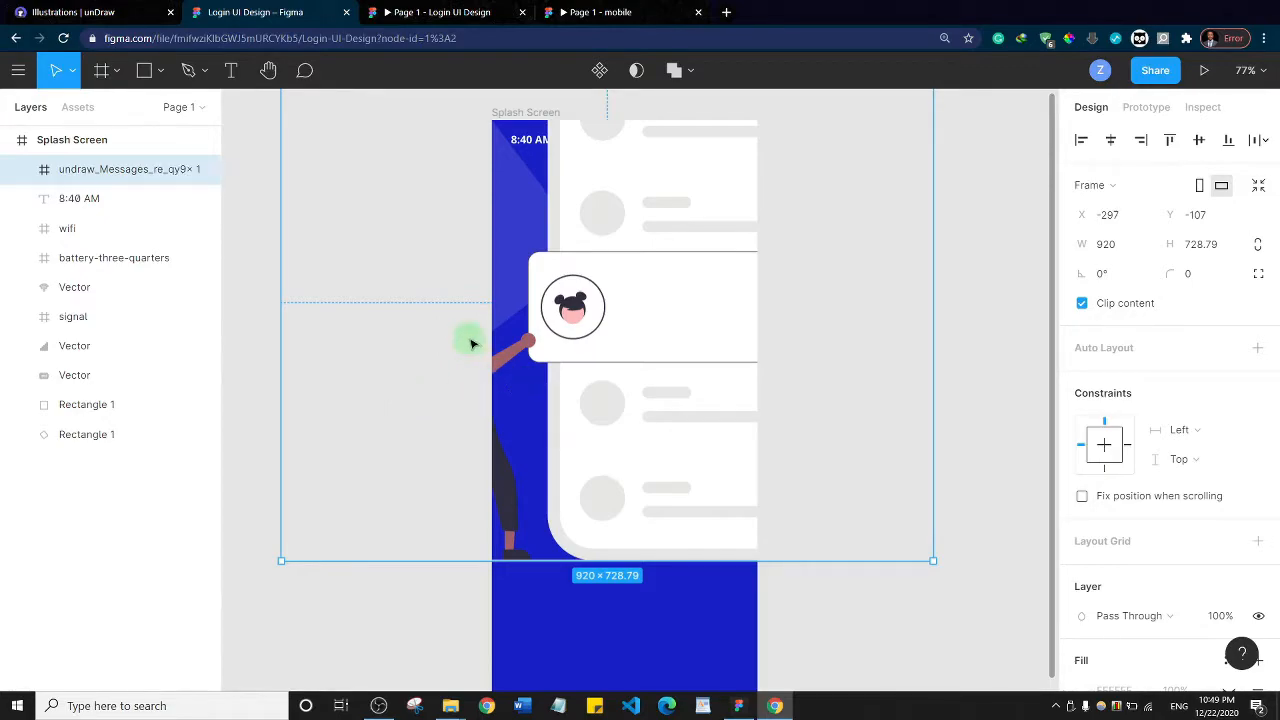
scroll(472, 341, "down", 5)
scroll(472, 341, "up", 5)
scroll(470, 338, "down", 2)
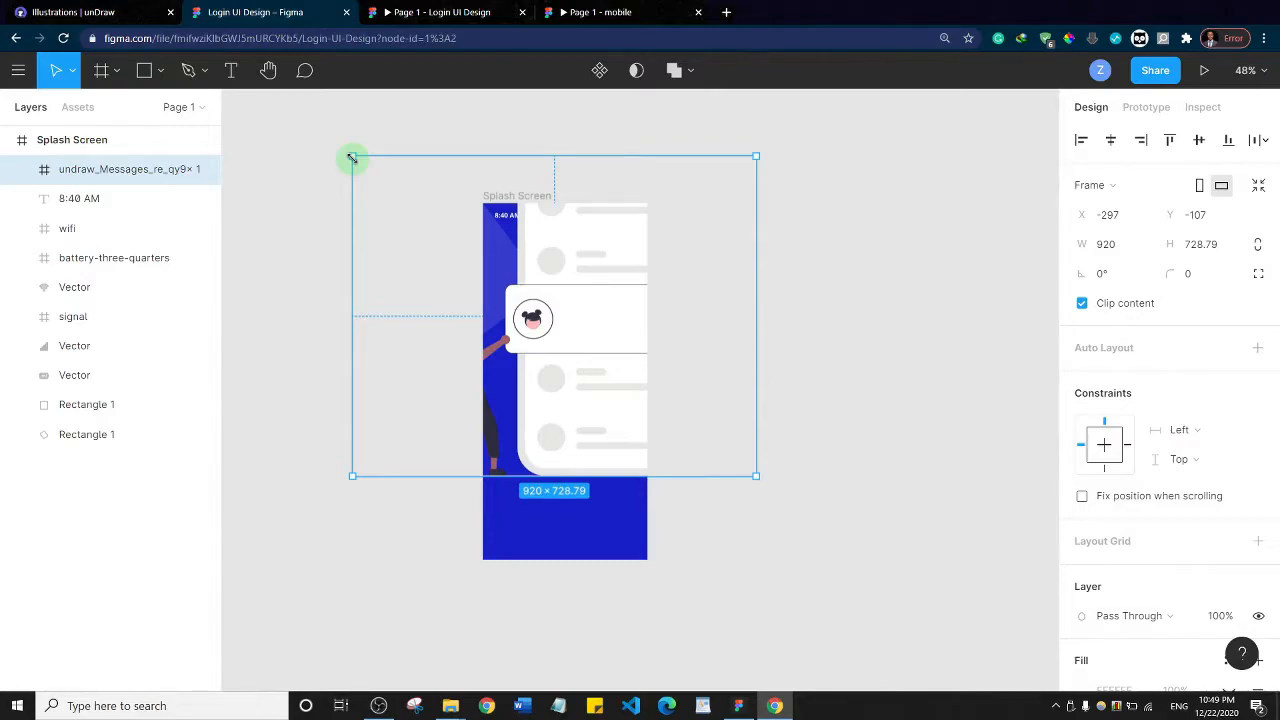
left_click_drag(352, 157, 575, 319)
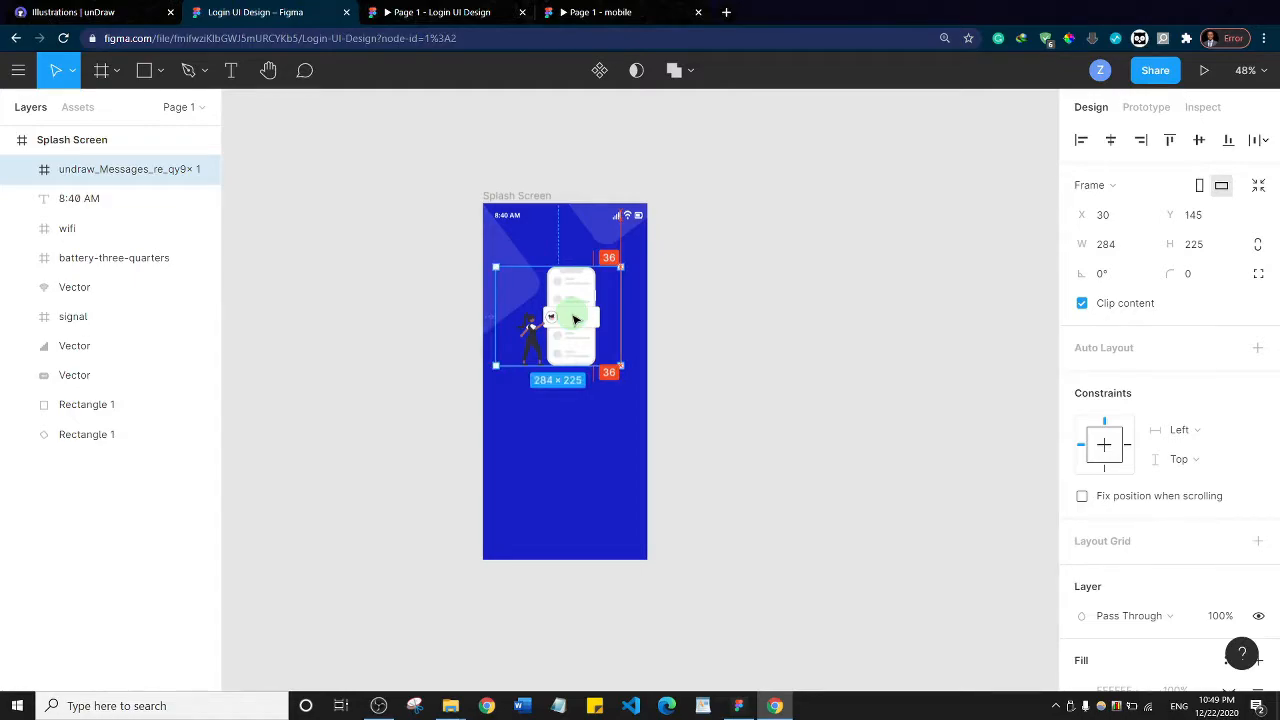
Move the illustration down to Y 157 and align it to the Splash Screen's horizontal center
scroll(684, 360, "up", 2)
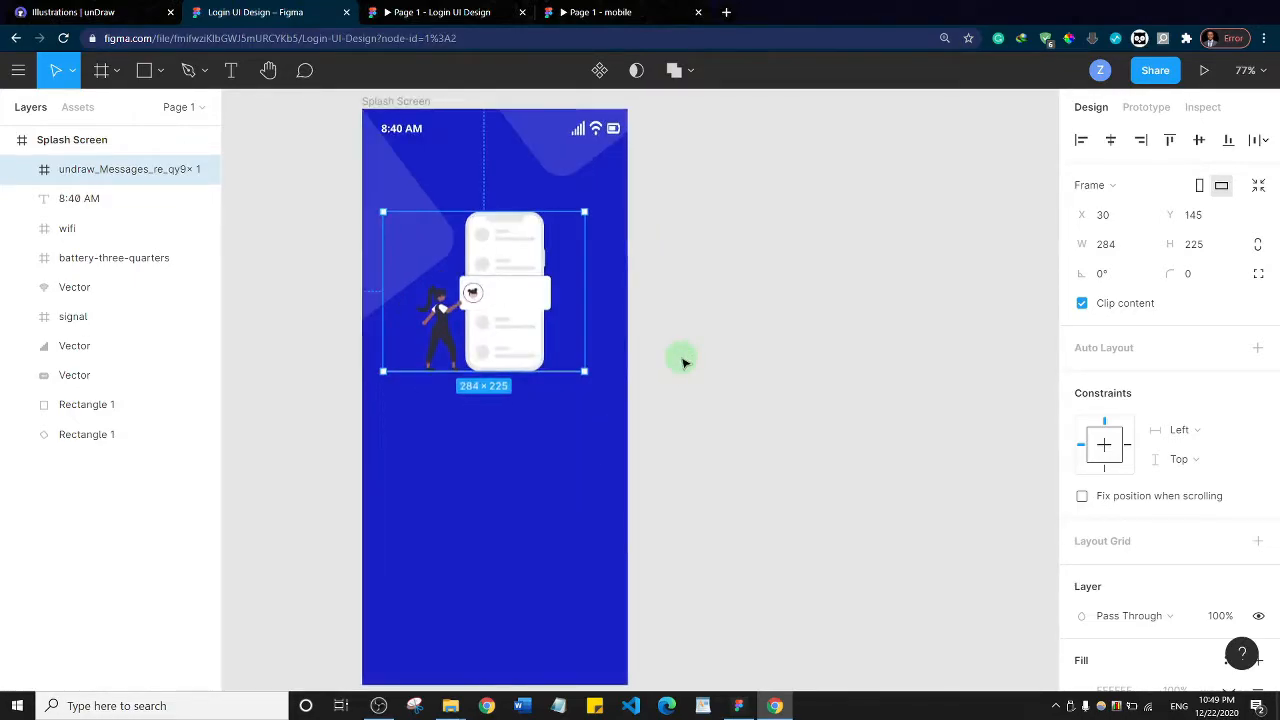
left_click_drag(665, 300, 776, 320)
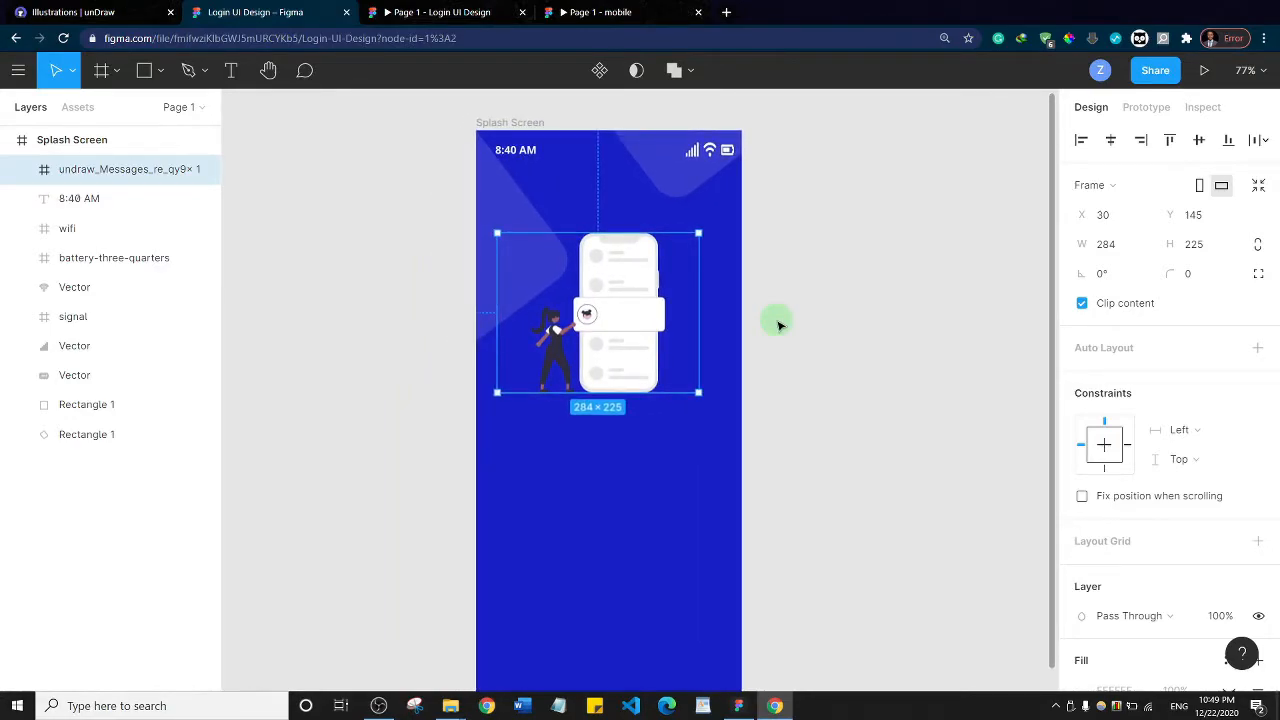
left_click(268, 72)
mouse_move(800, 331)
left_mouse_down()
mouse_move(694, 329)
mouse_move(894, 329)
mouse_move(829, 300)
mouse_move(766, 321)
mouse_move(807, 326)
left_mouse_up()
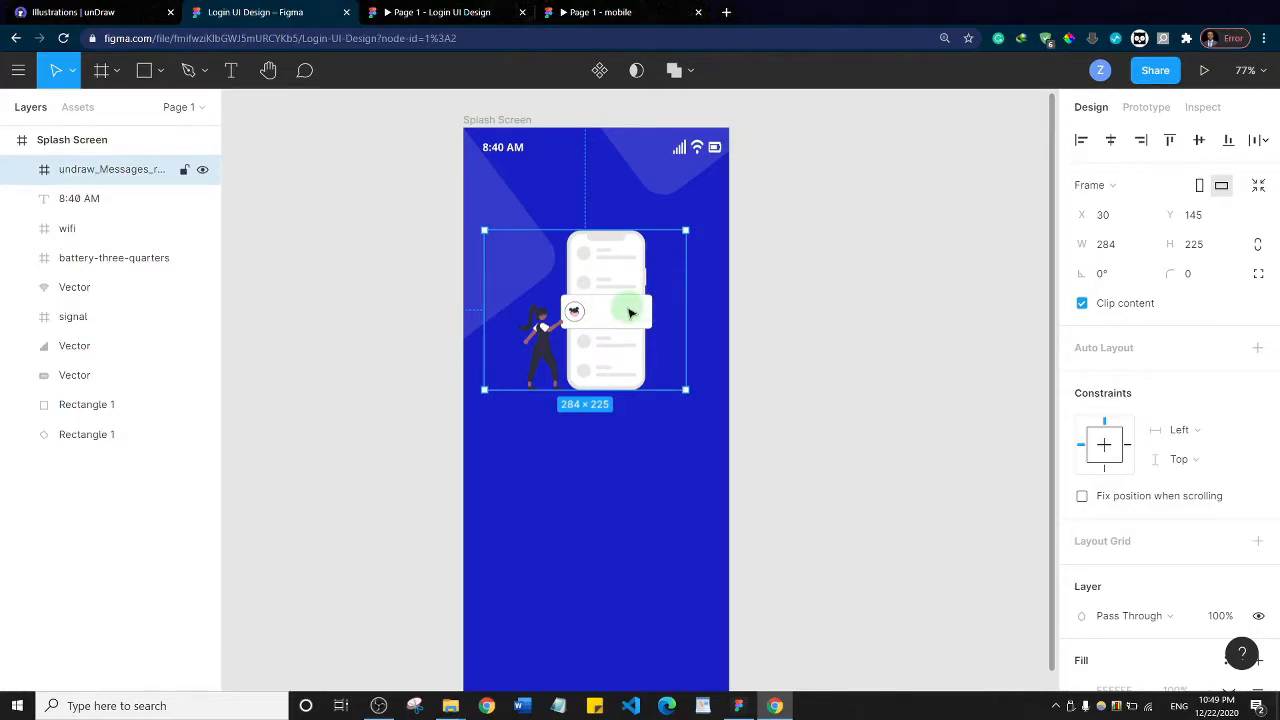
left_click_drag(608, 310, 617, 314)
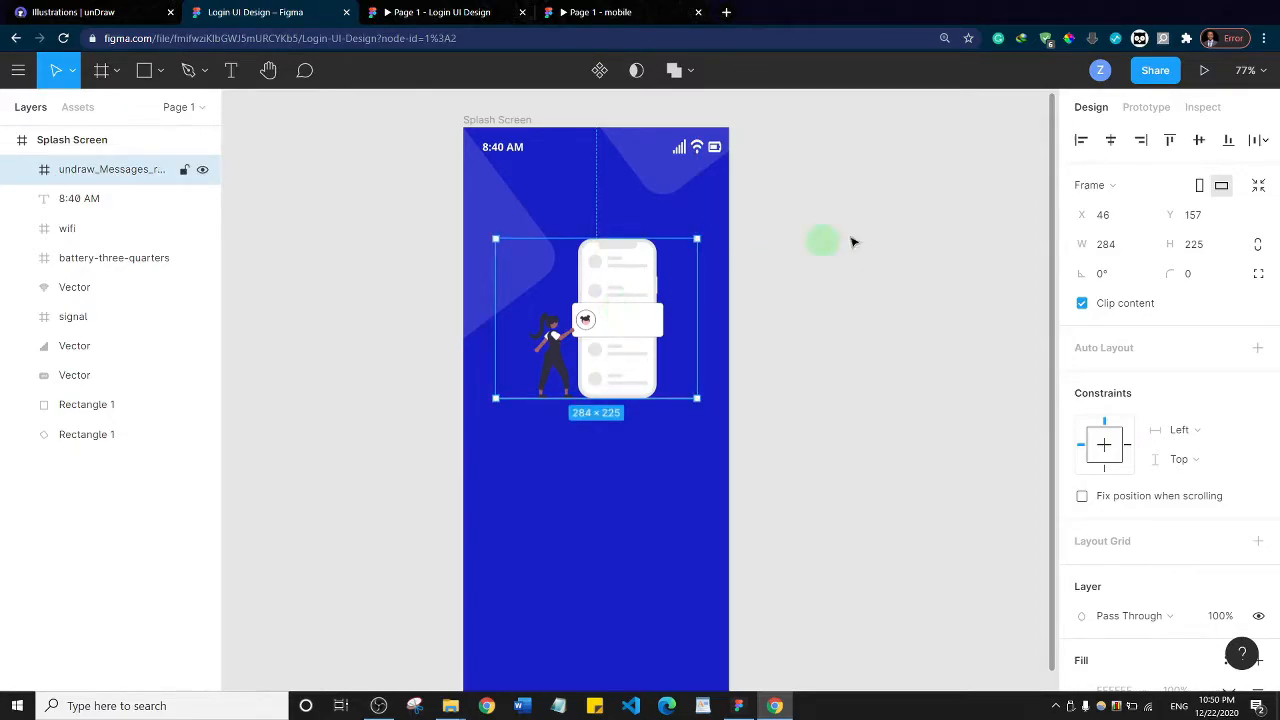
left_click(1111, 143)
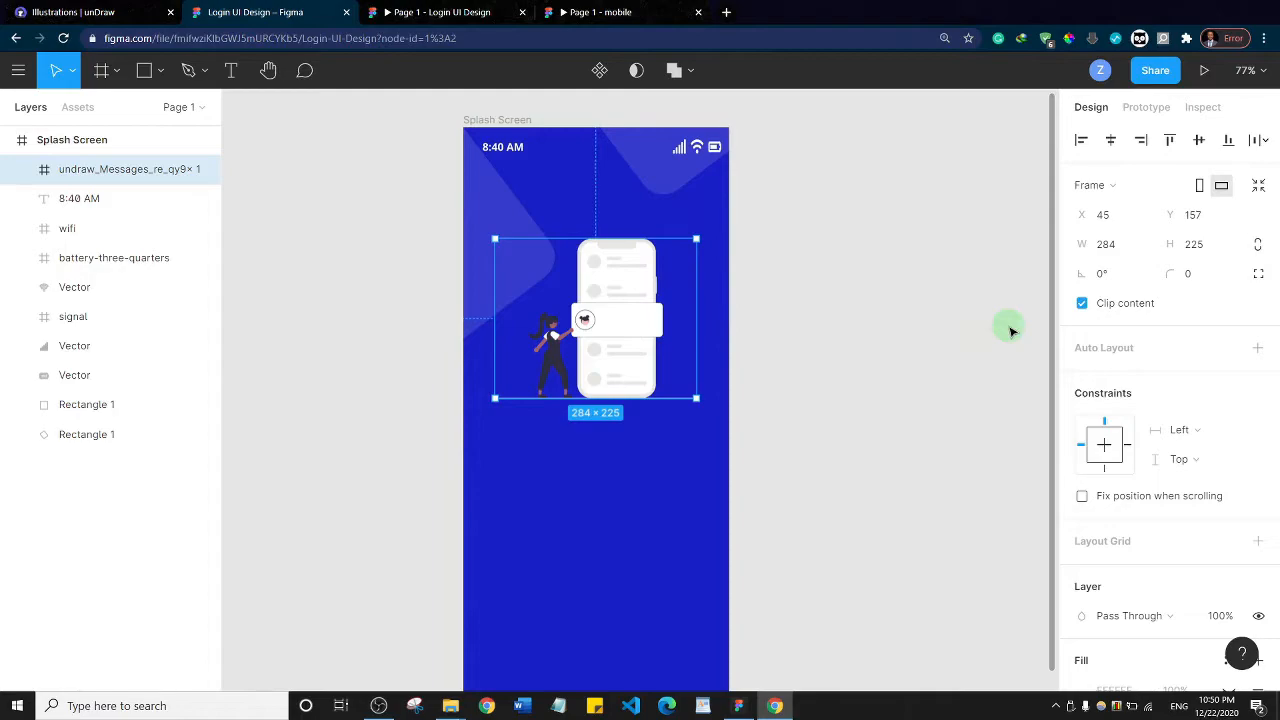
left_click(815, 345)
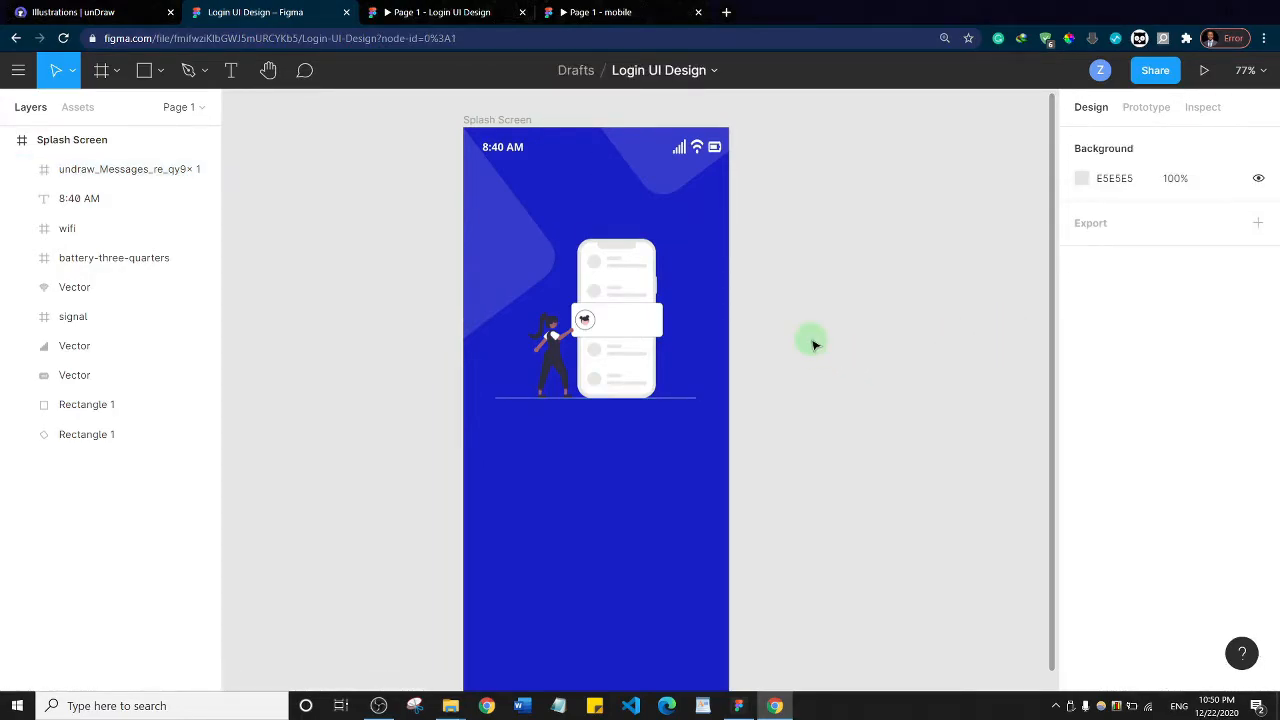
Compare the illustration in the Login UI Design prototype with the reference mobile prototype, and return to the design file
left_click(440, 12)
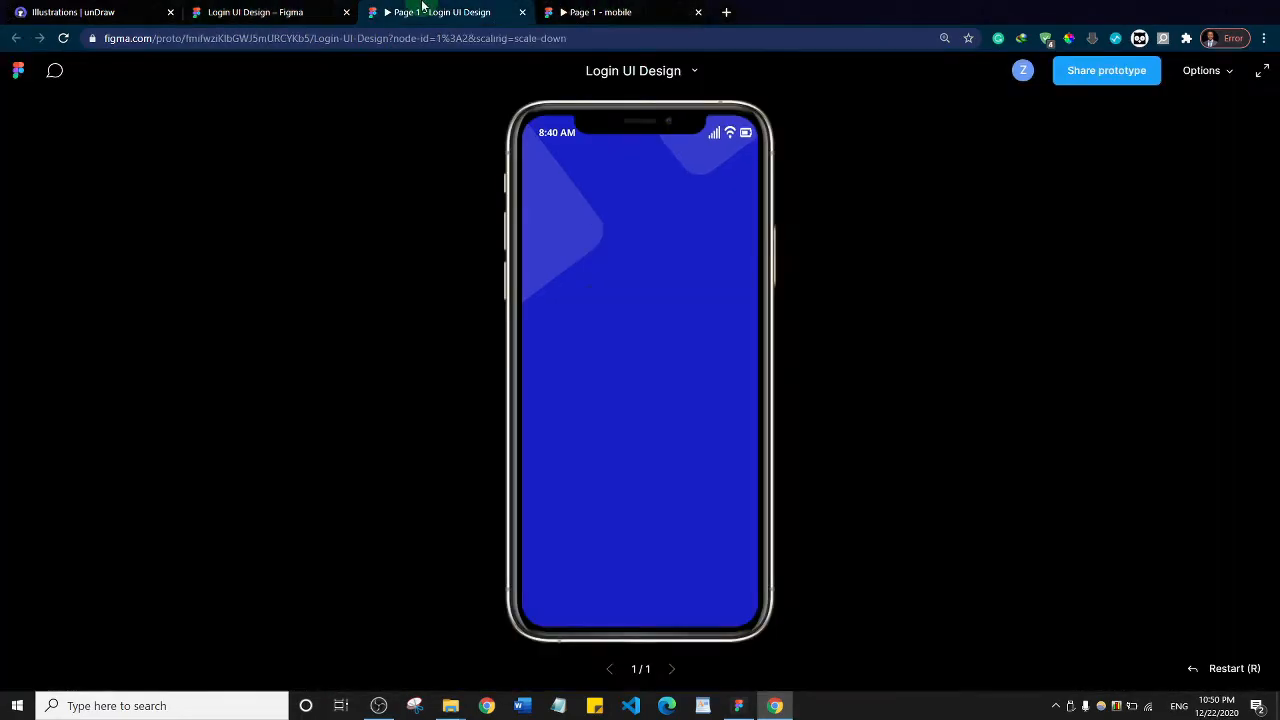
left_click(652, 12)
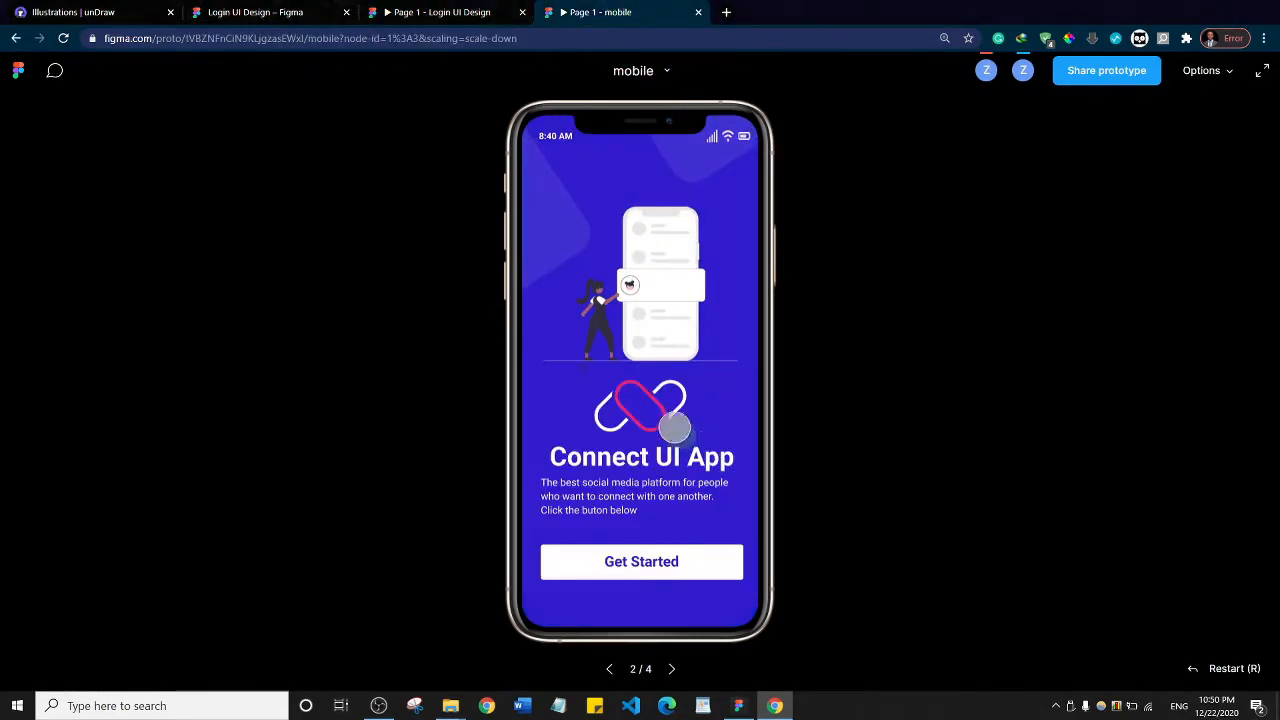
left_click(241, 12)
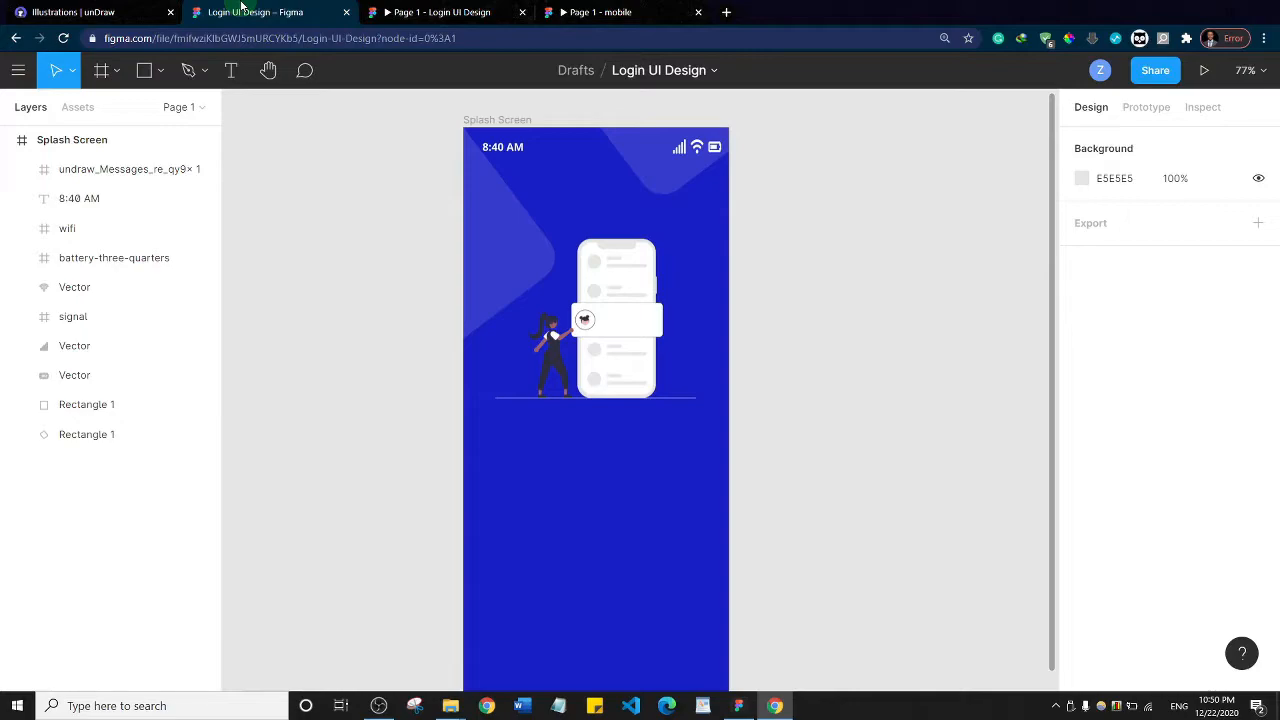
Insert the logo of three interlocking rounded loops from the Logo Creator plugin's Standard Collection into the Splash Screen, and close the plugin
right_click(524, 449)
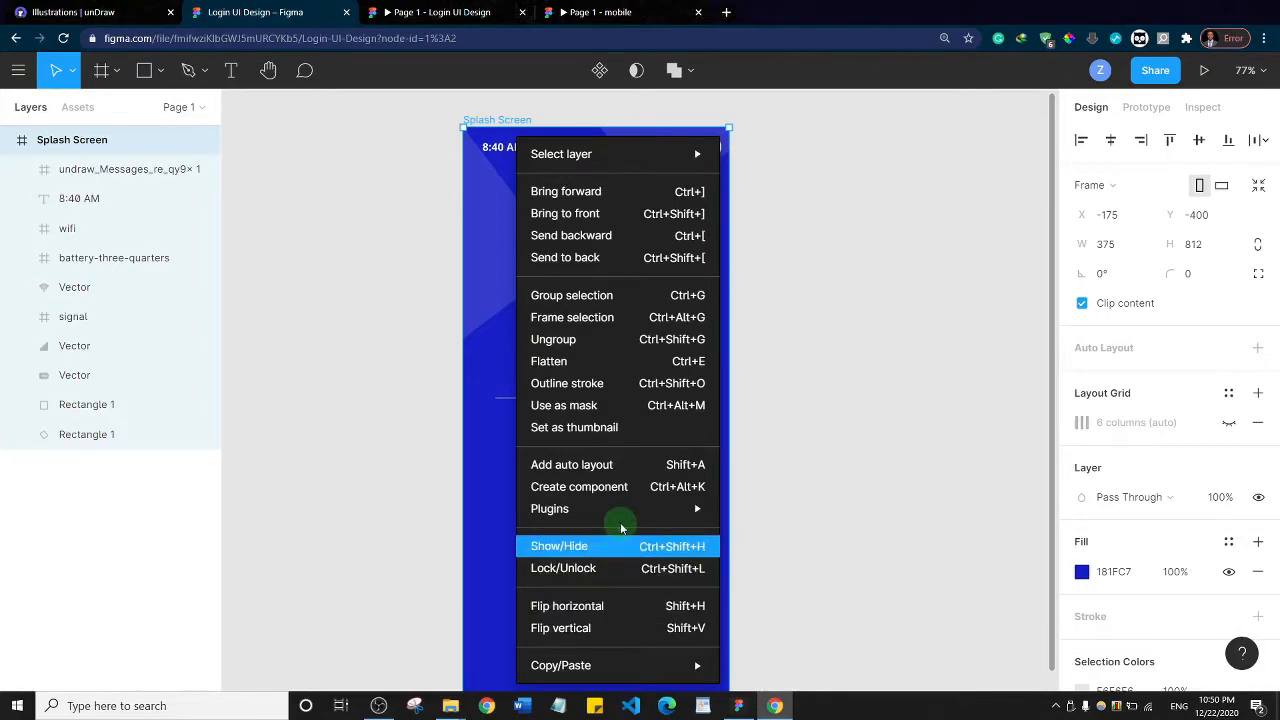
mouse_move(623, 509)
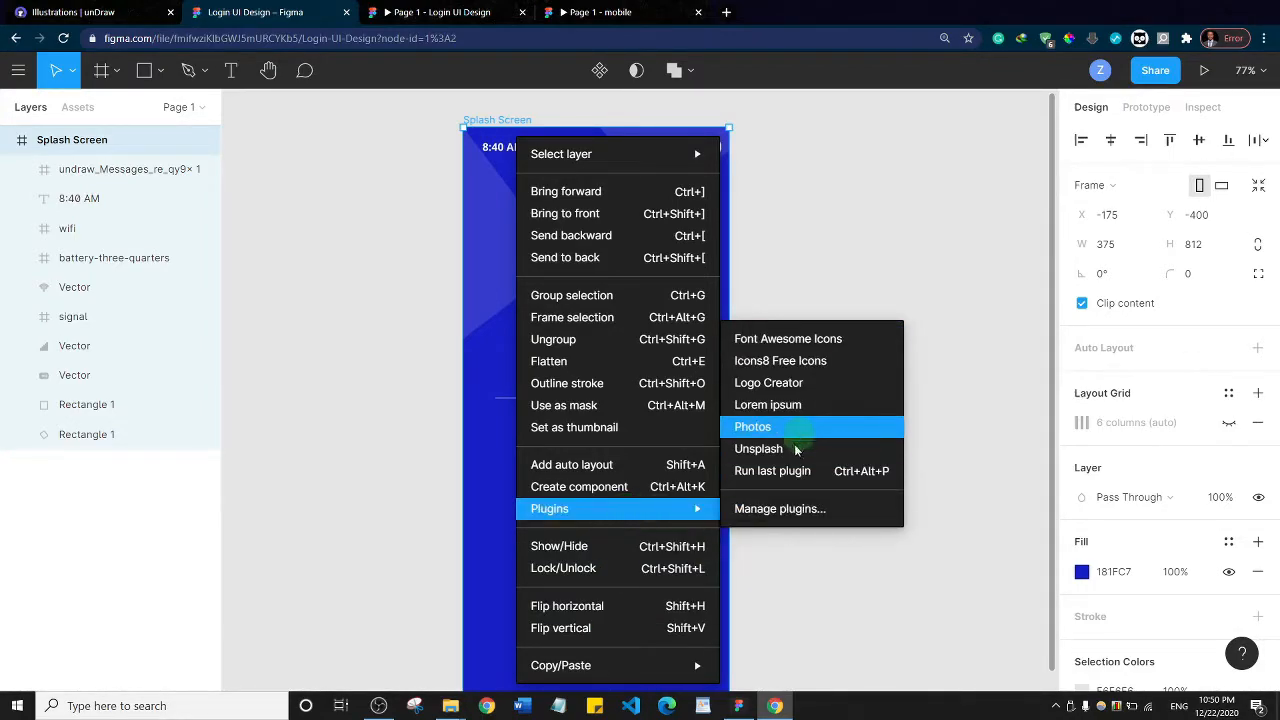
left_click(769, 383)
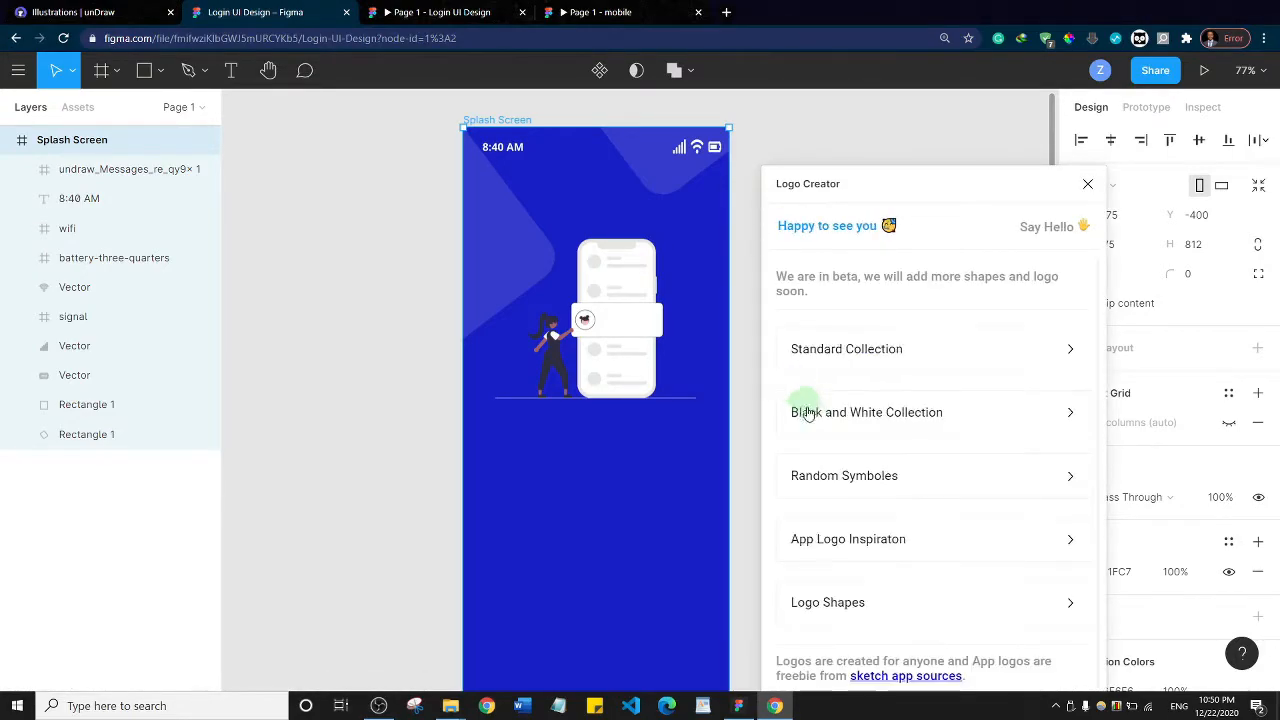
left_click(868, 349)
scroll(866, 440, "down", 3)
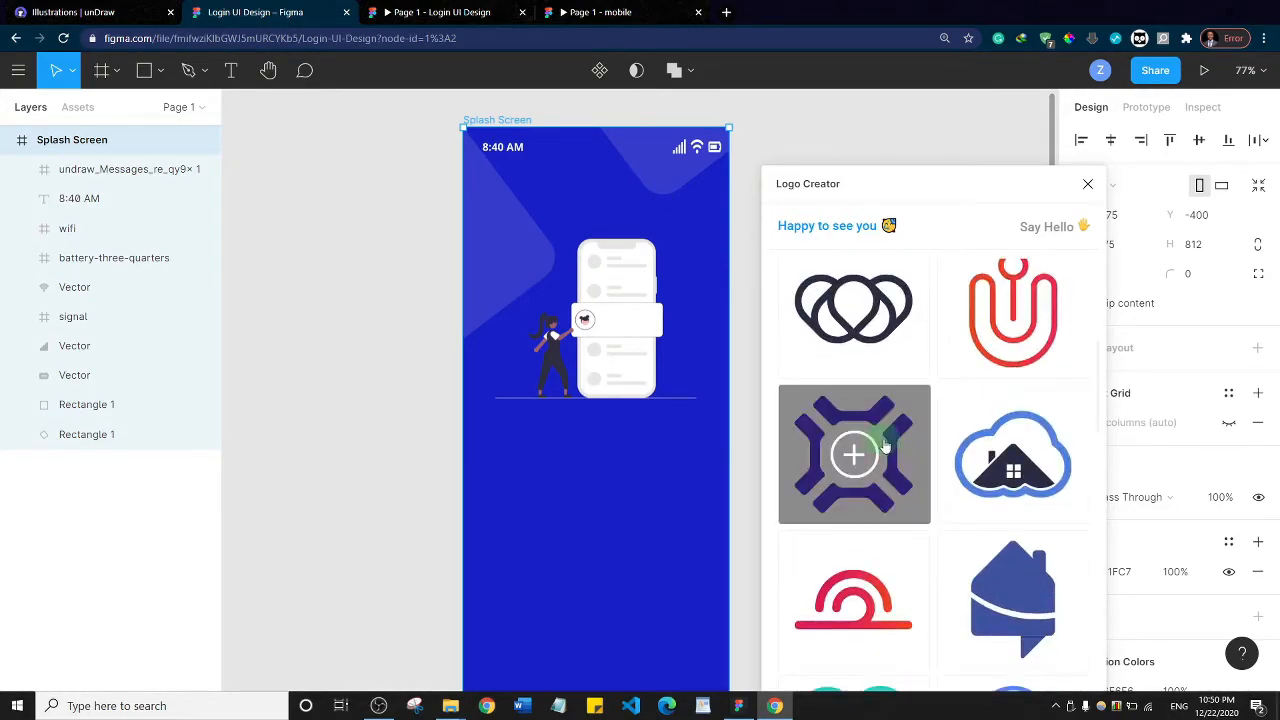
scroll(884, 446, "down", 10)
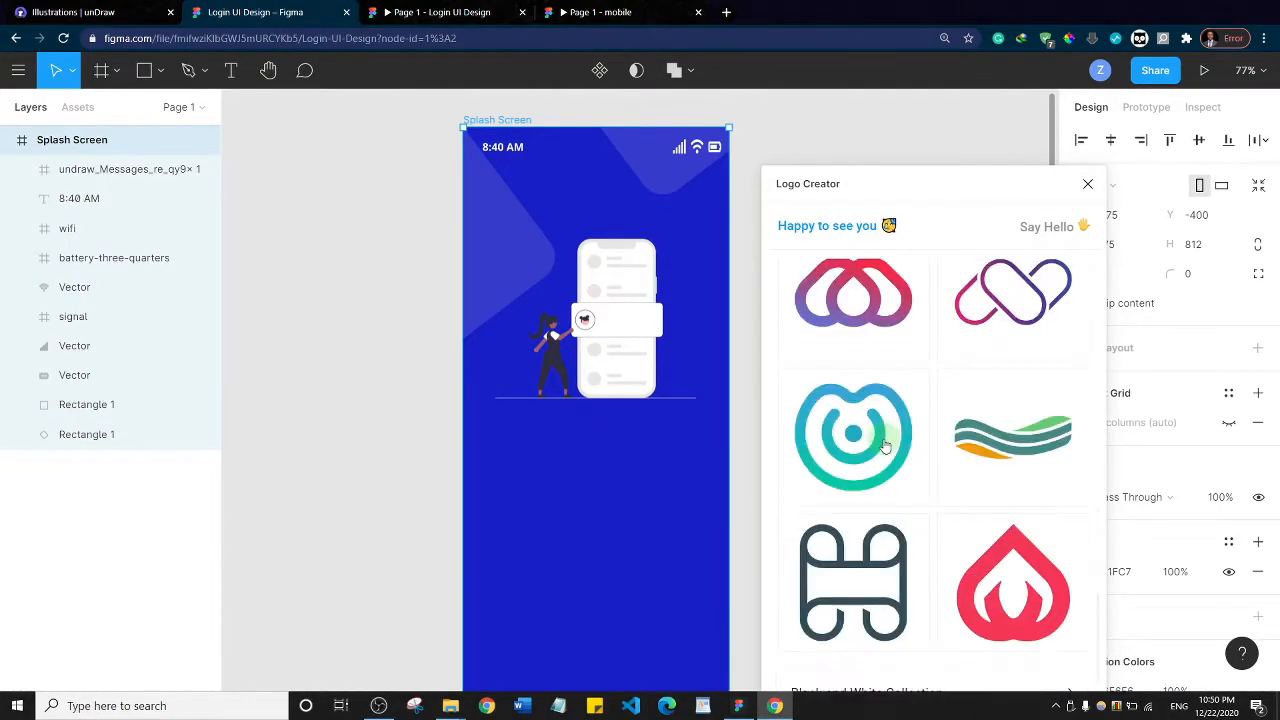
scroll(884, 446, "down", 3)
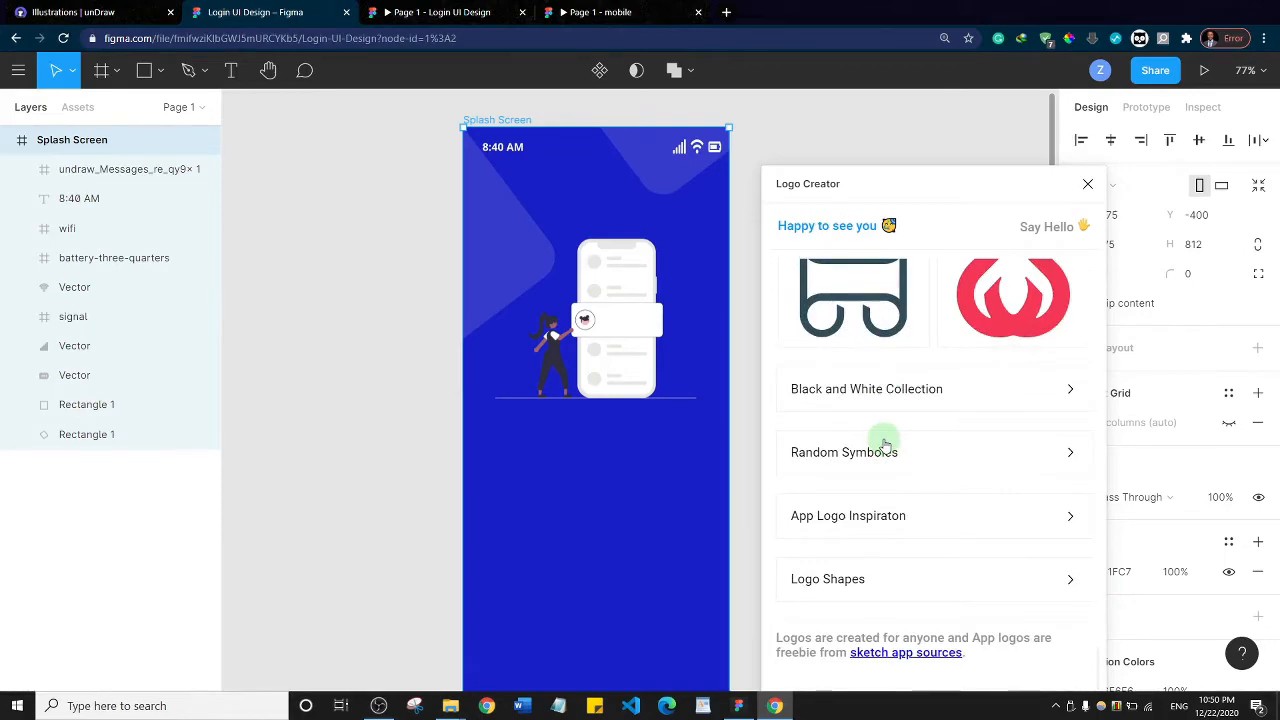
left_click(884, 446)
scroll(884, 446, "down", 5)
scroll(884, 446, "up", 5)
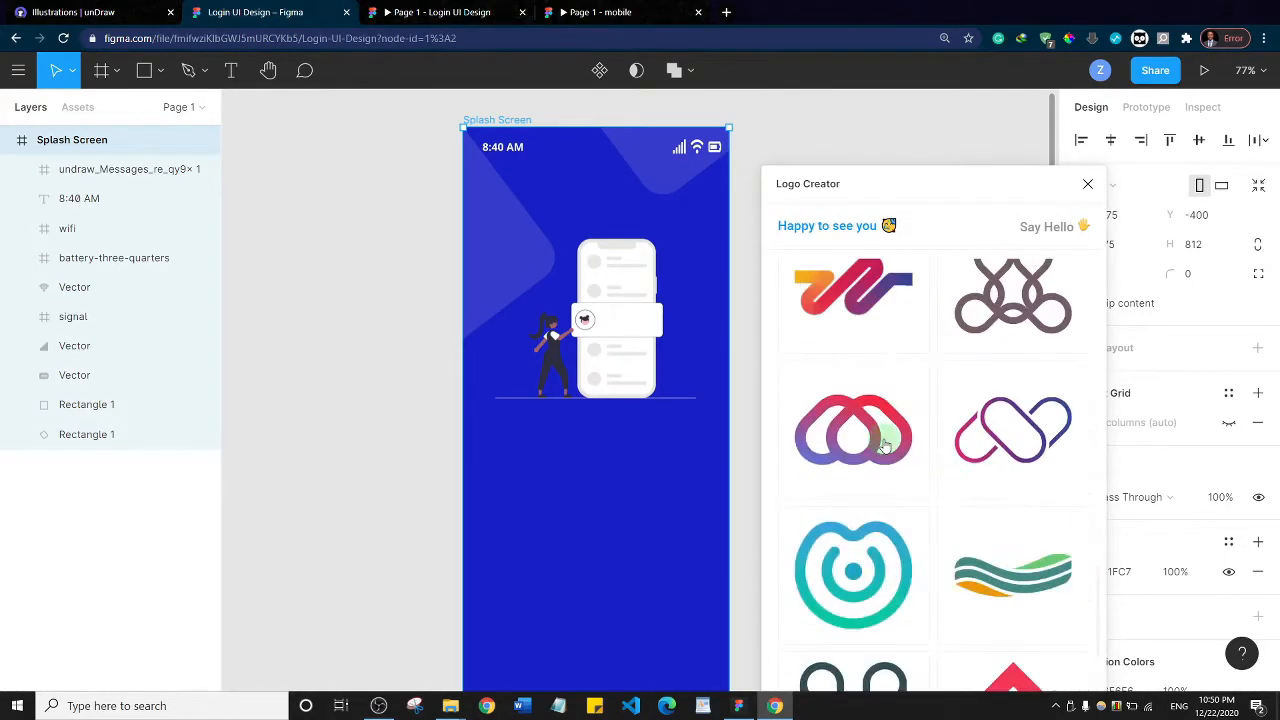
left_click(1013, 432)
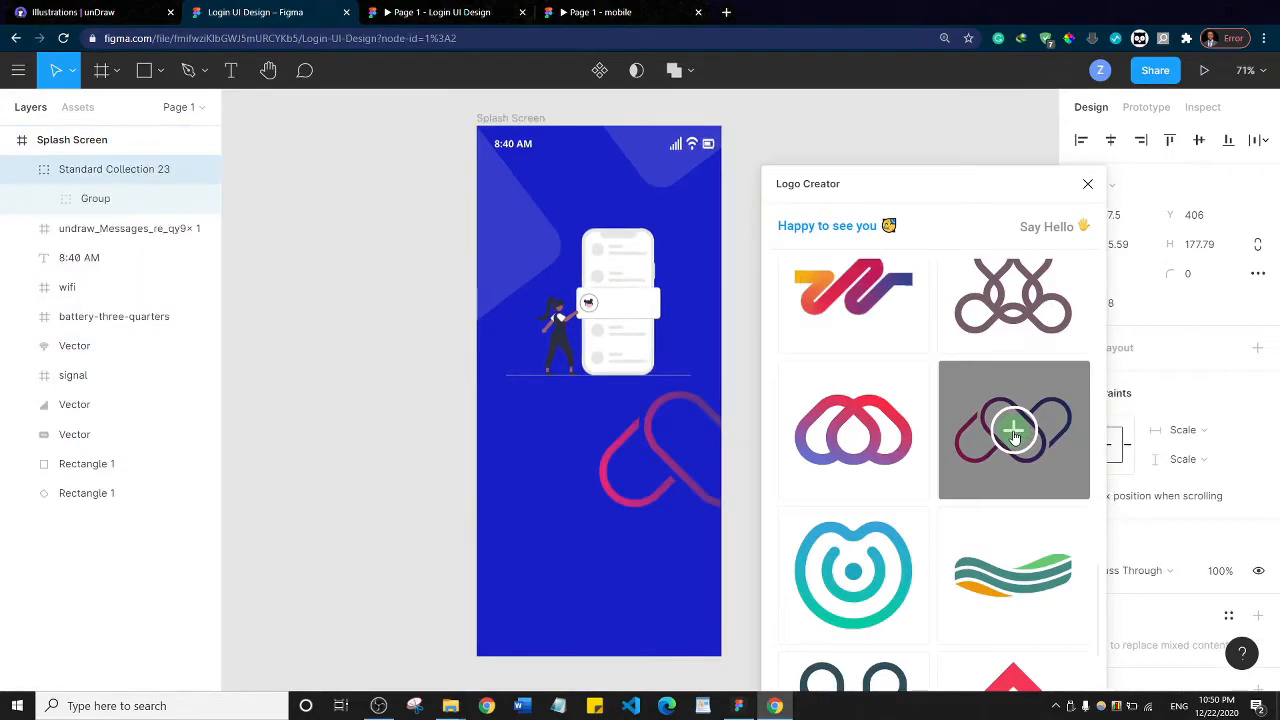
left_click(1087, 185)
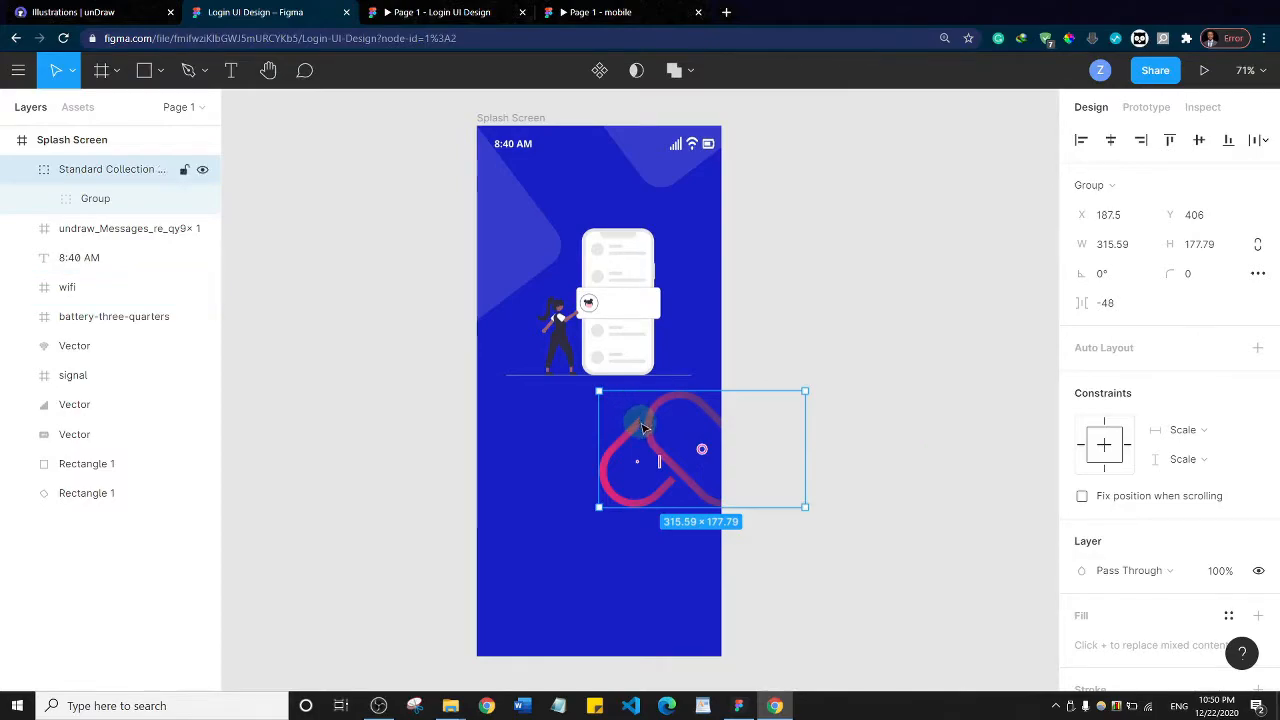
Place the logo below the illustration, scale it down to about 145 × 82 and center it horizontally in the frame
left_click_drag(651, 429, 543, 429)
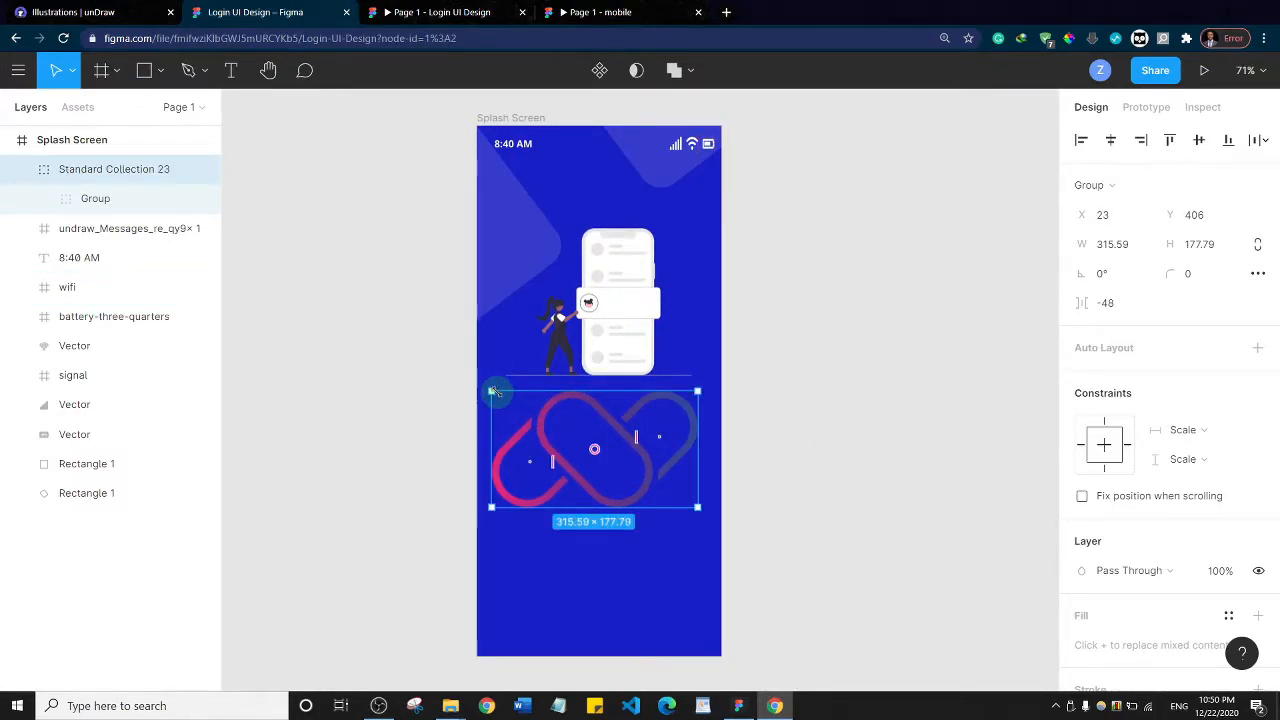
left_click_drag(494, 391, 604, 422)
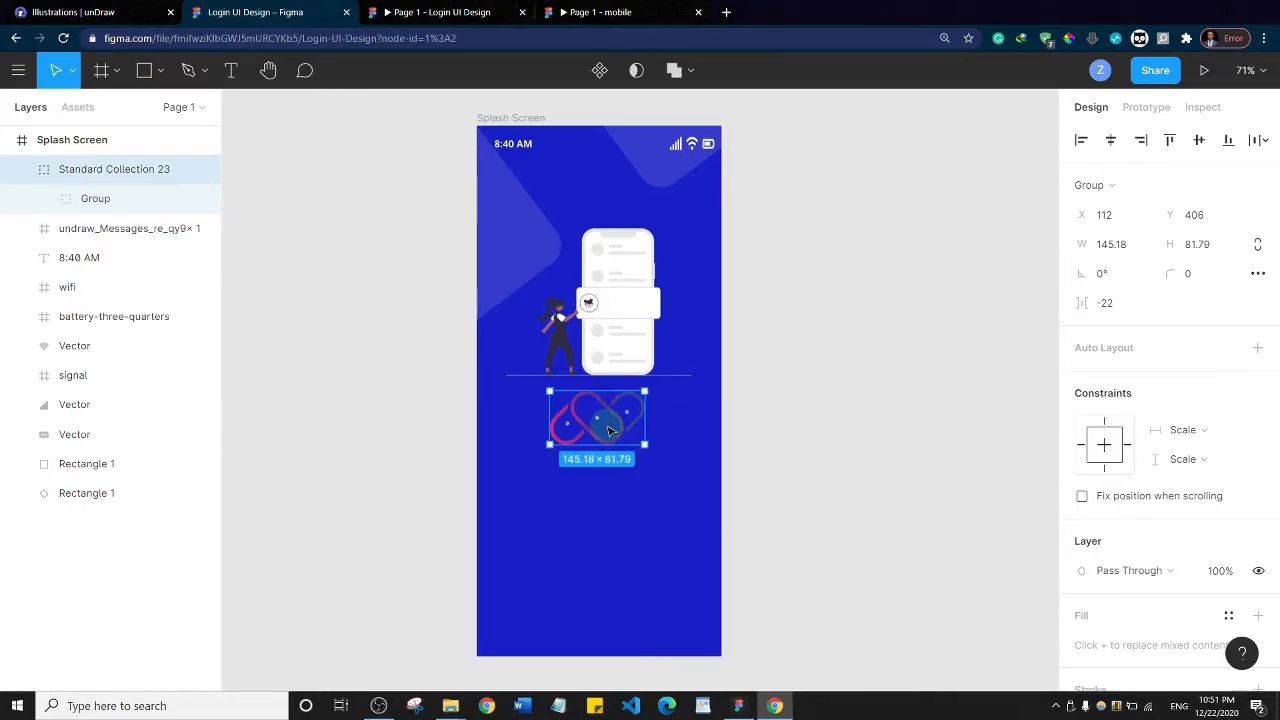
left_click(1110, 140)
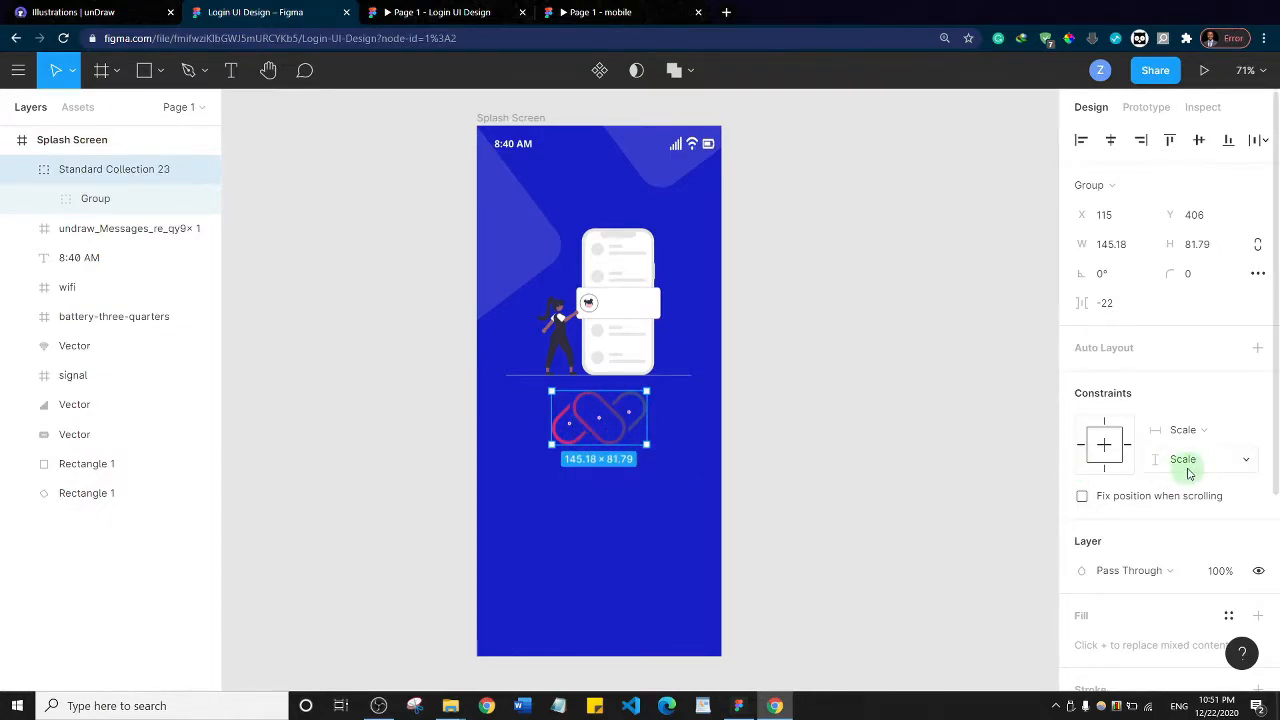
Change the gradient of the logo's rightmost loop to a solid FFFFFF fill
scroll(1177, 432, "down", 3)
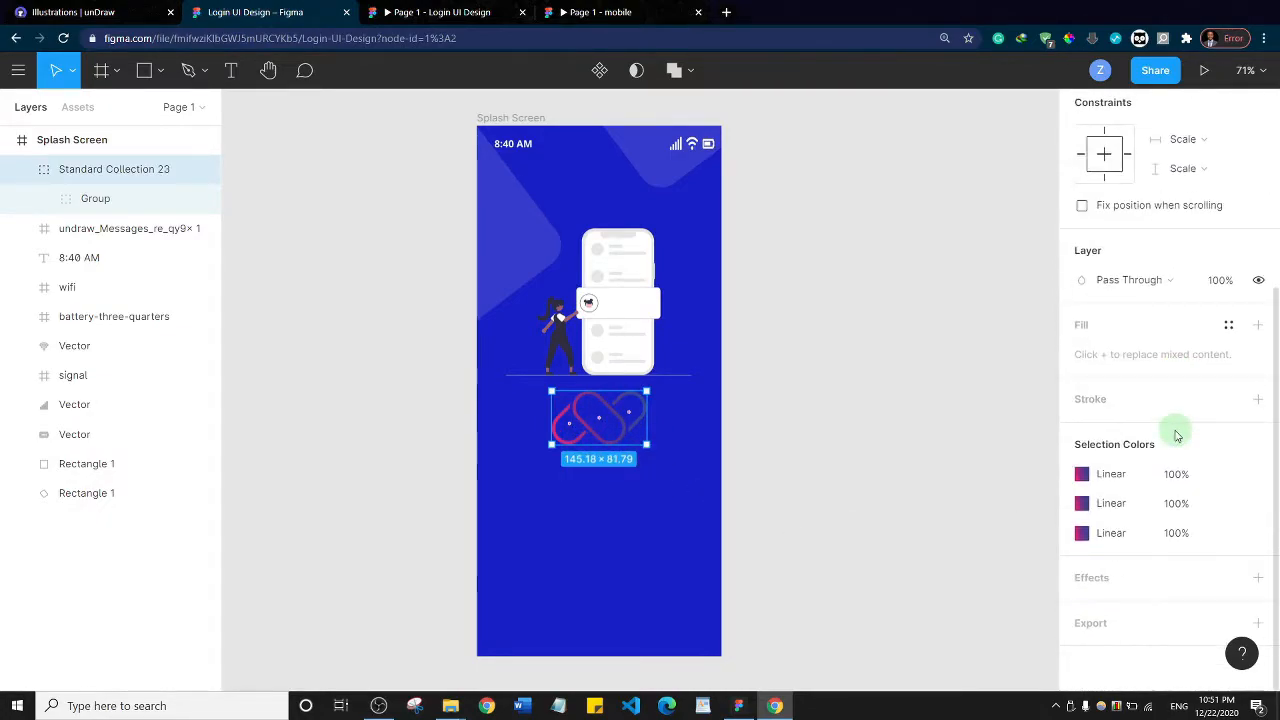
left_click(1081, 476)
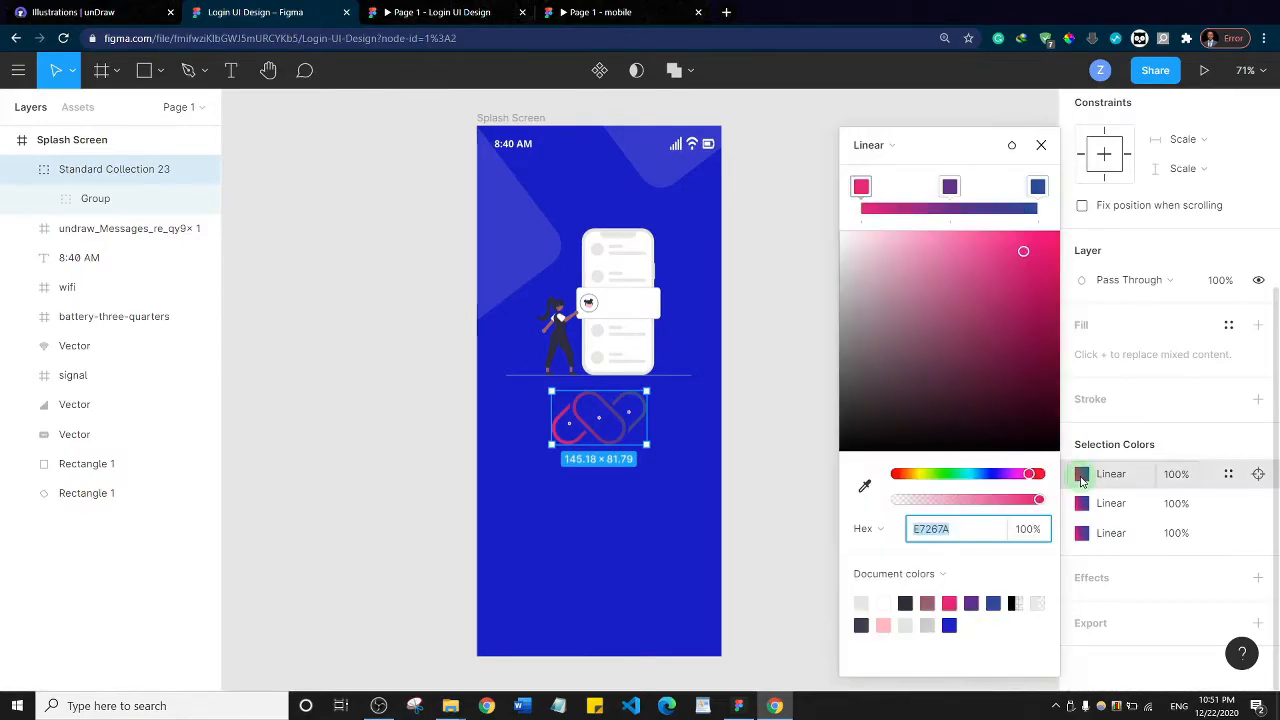
left_click(870, 145)
left_click(892, 124)
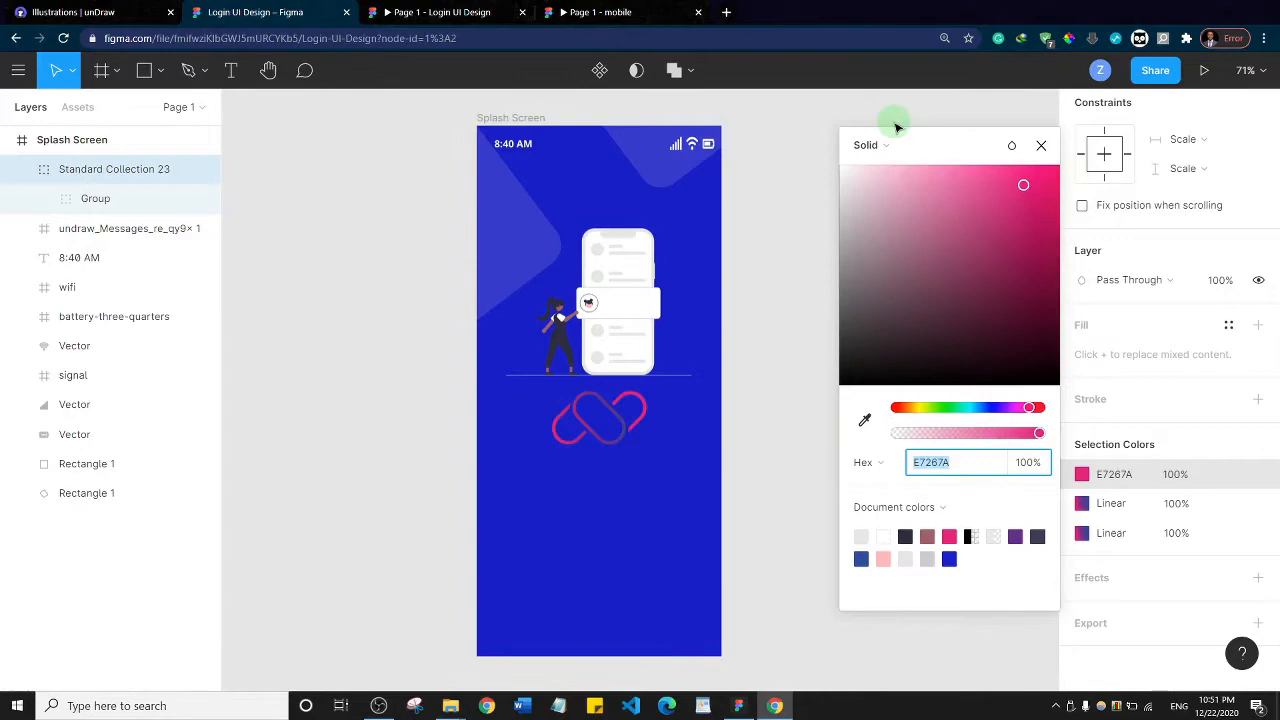
left_click_drag(891, 313, 777, 122)
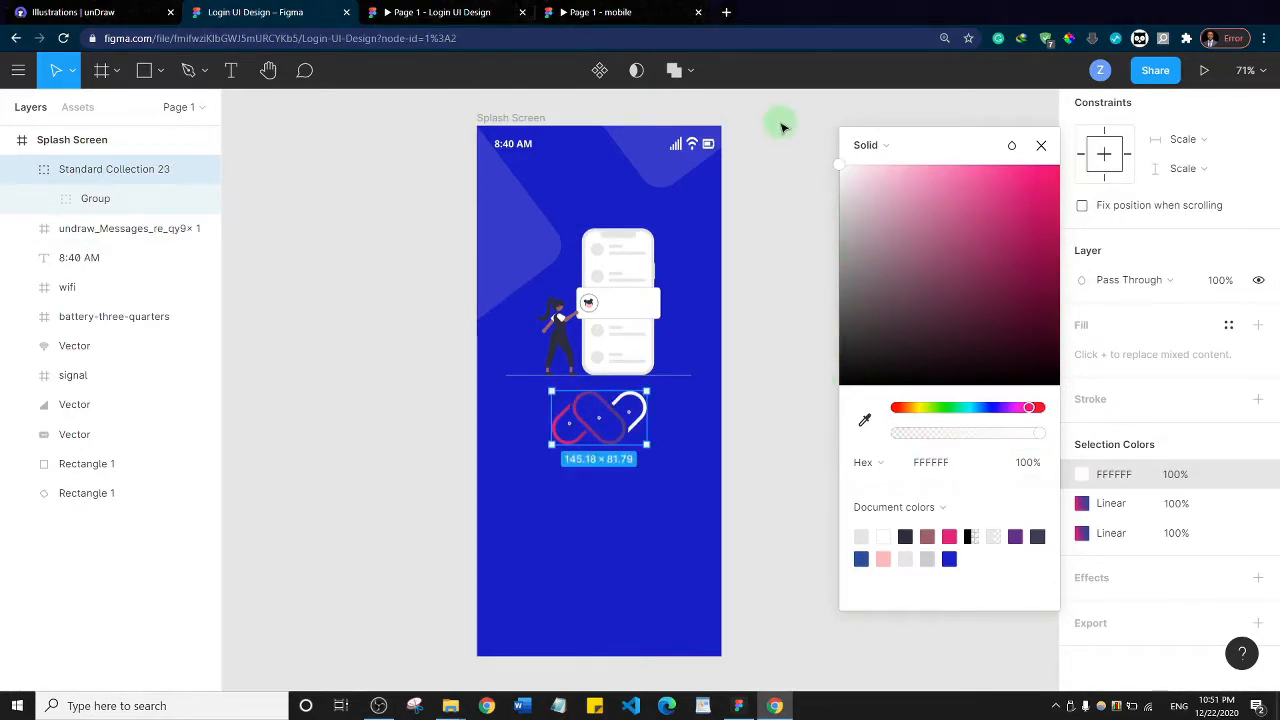
Change the gradient of the logo's leftmost loop to a solid FFFFFF fill
left_click(1082, 534)
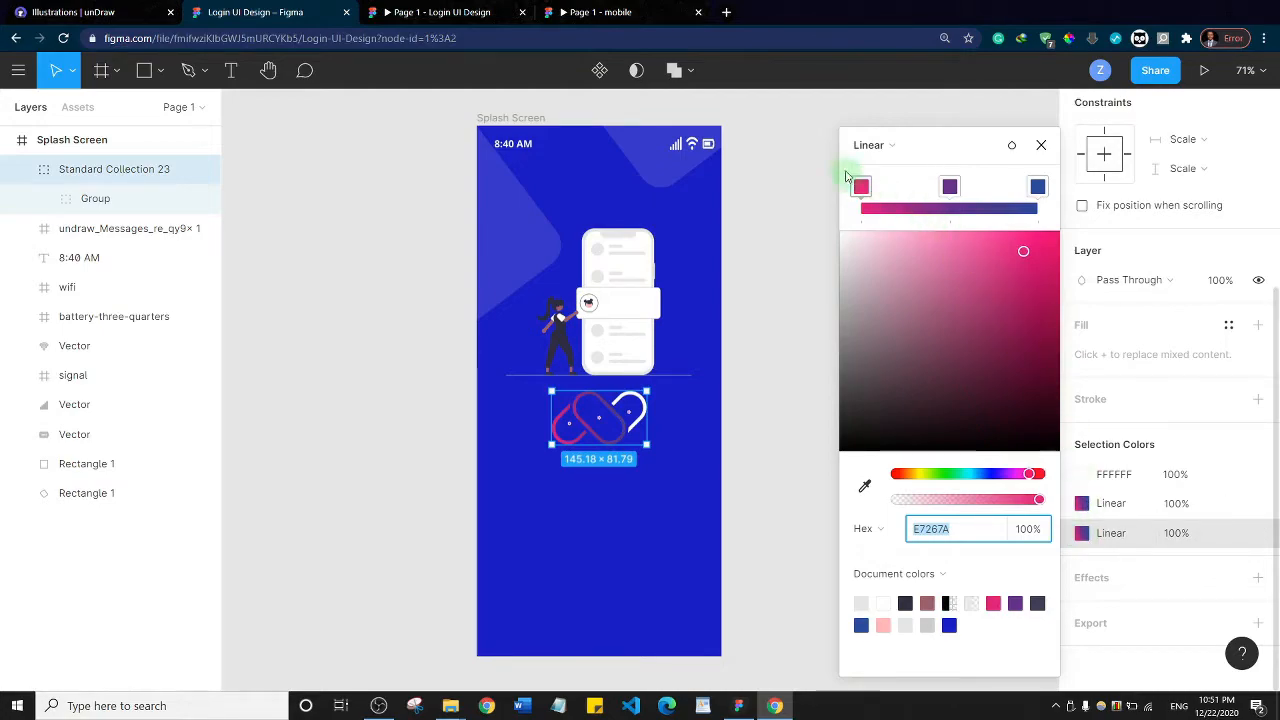
left_click(870, 147)
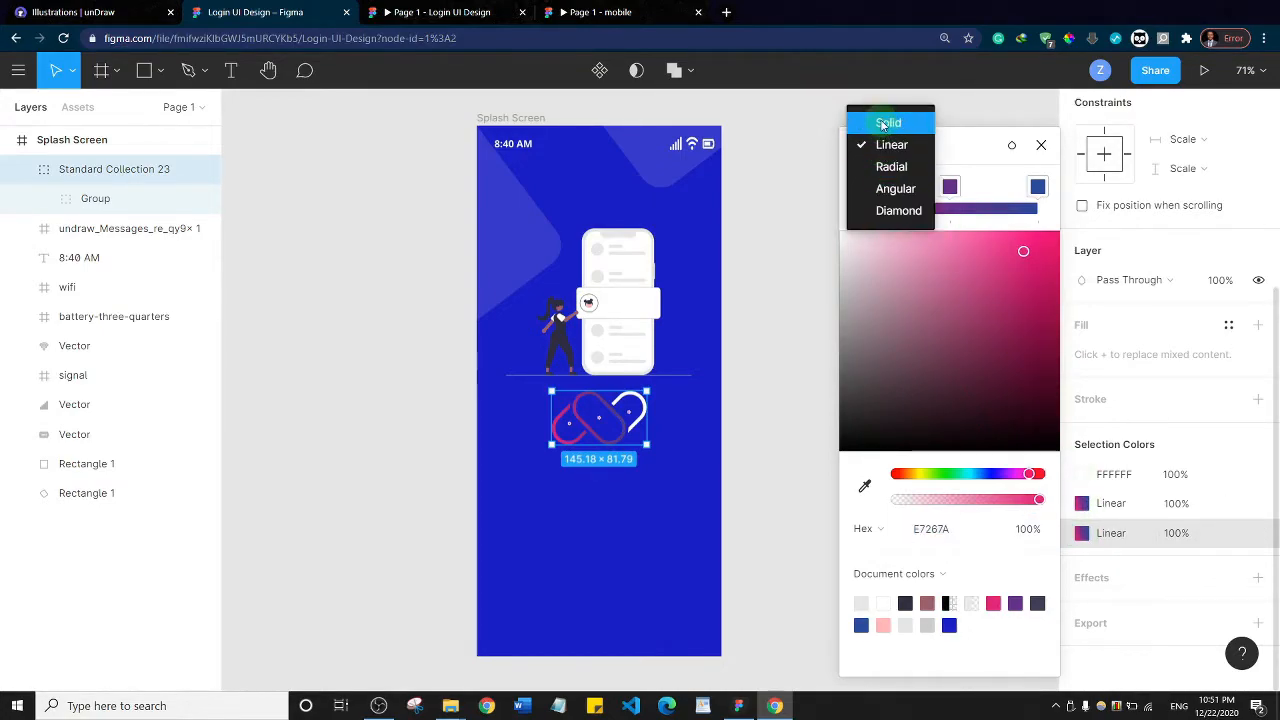
left_click(887, 122)
left_click_drag(949, 328, 774, 134)
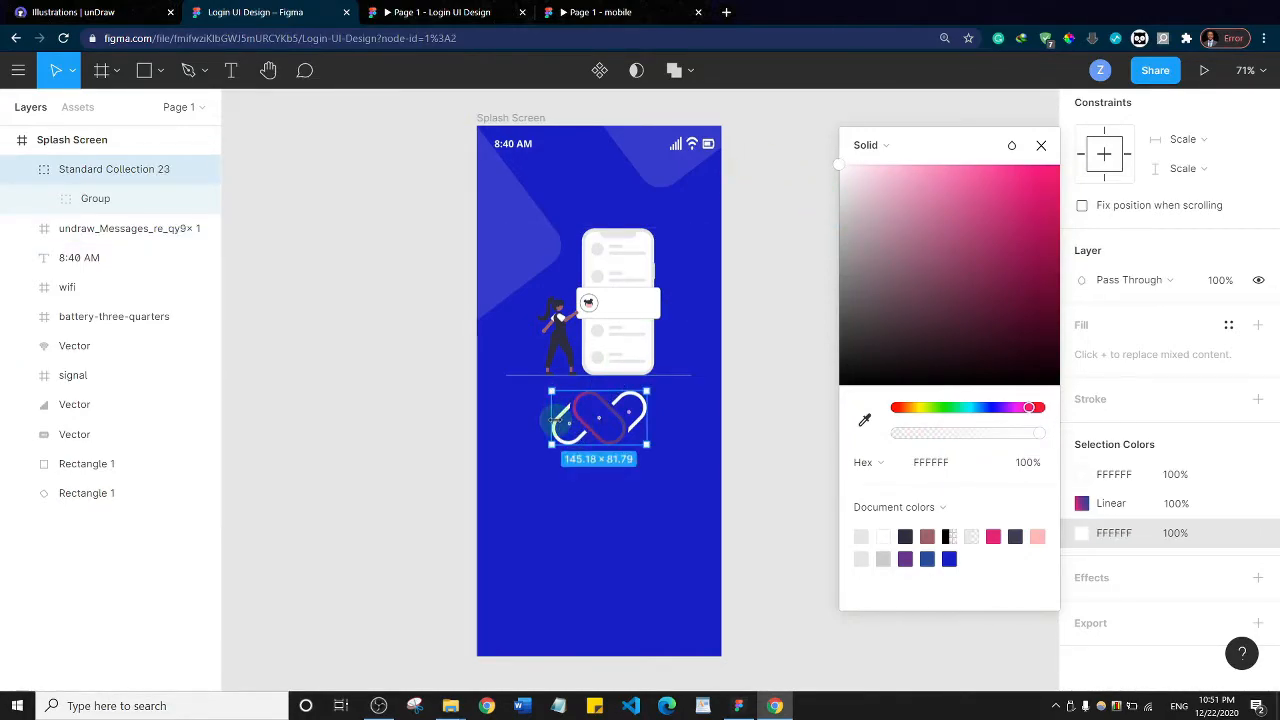
Change the gradient of the logo's middle loop to a solid E7267A fill
left_click(1084, 504)
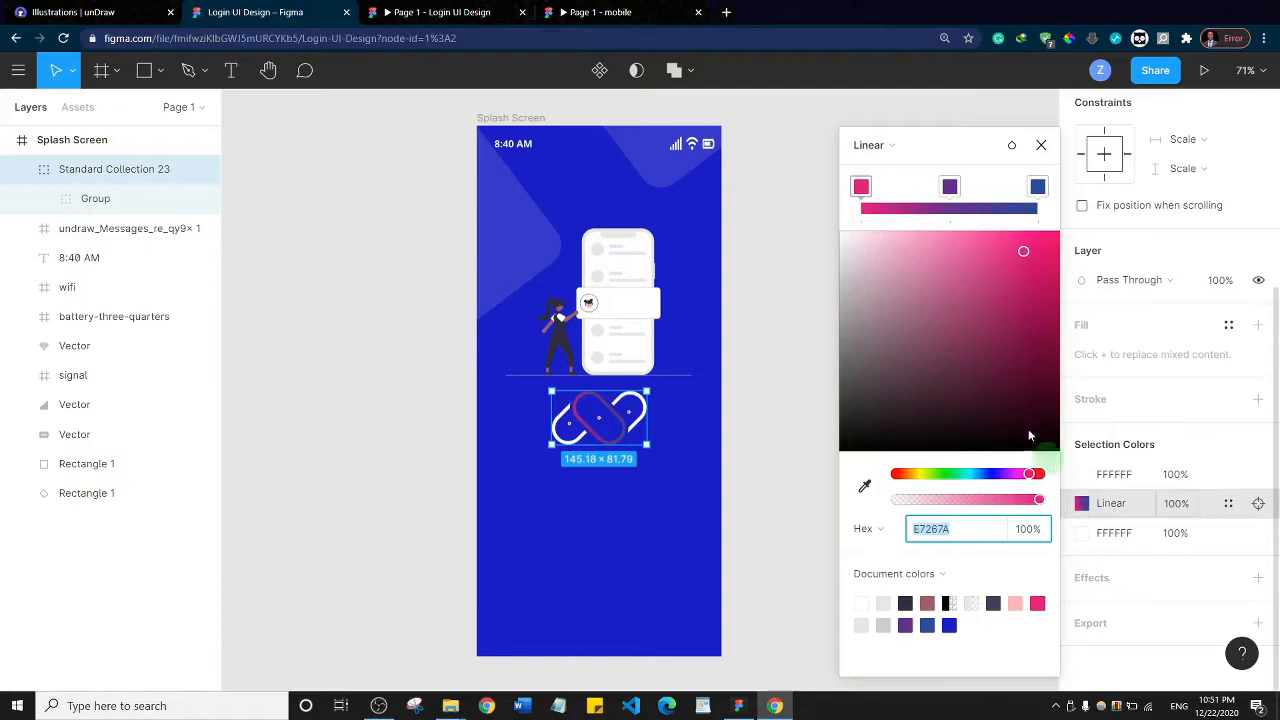
left_click(866, 146)
left_click(888, 123)
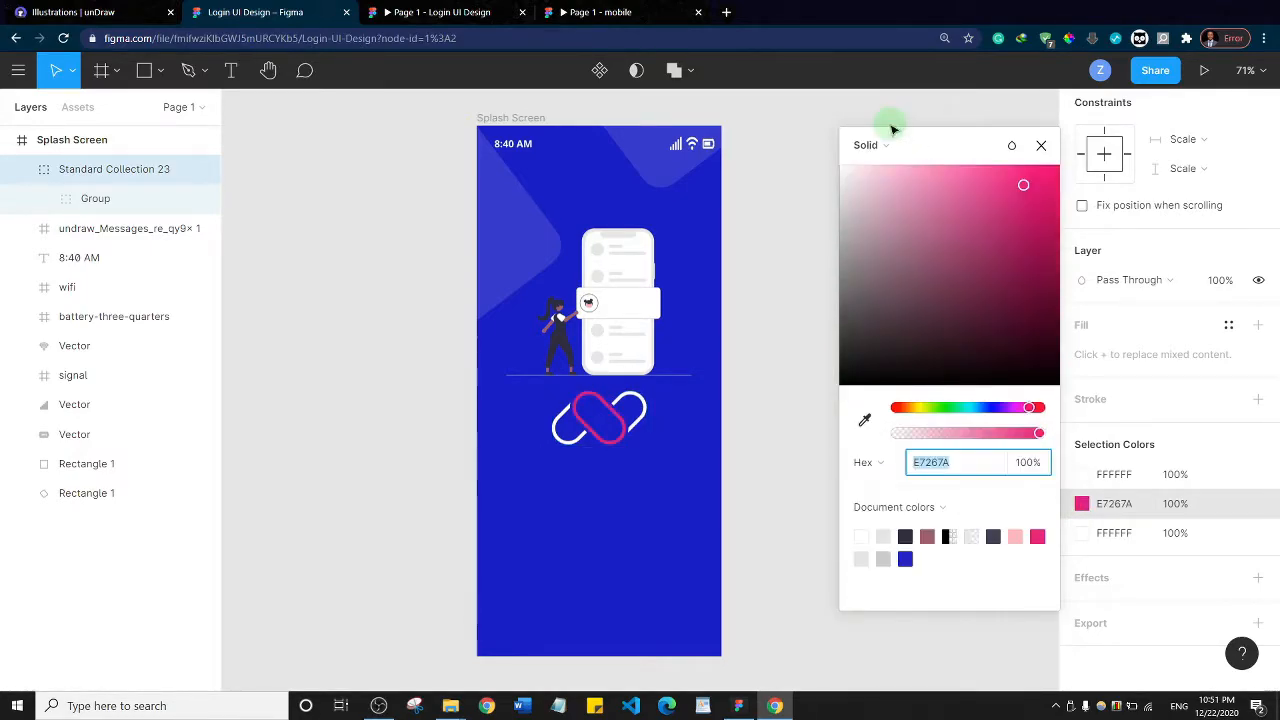
left_click(400, 322)
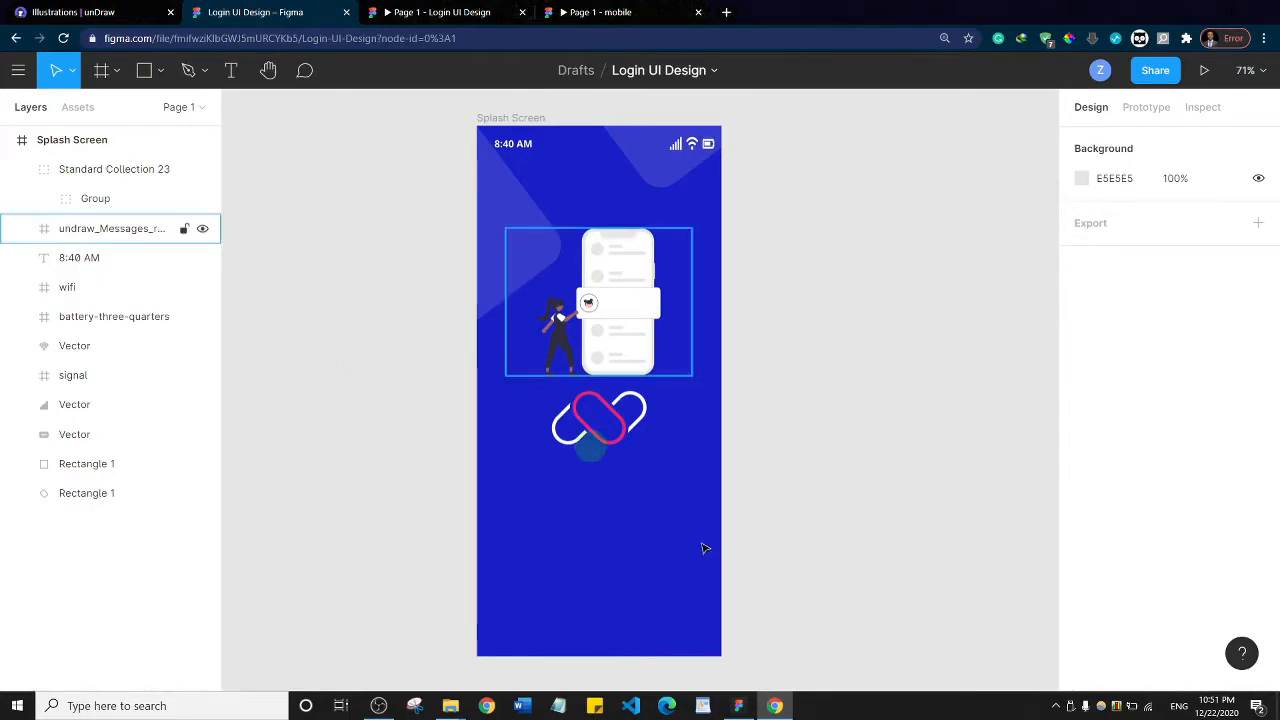
Check the reference mobile prototype, and add a text box reading "Connect UI App" below the logo, about 277 × 79
left_click(408, 6)
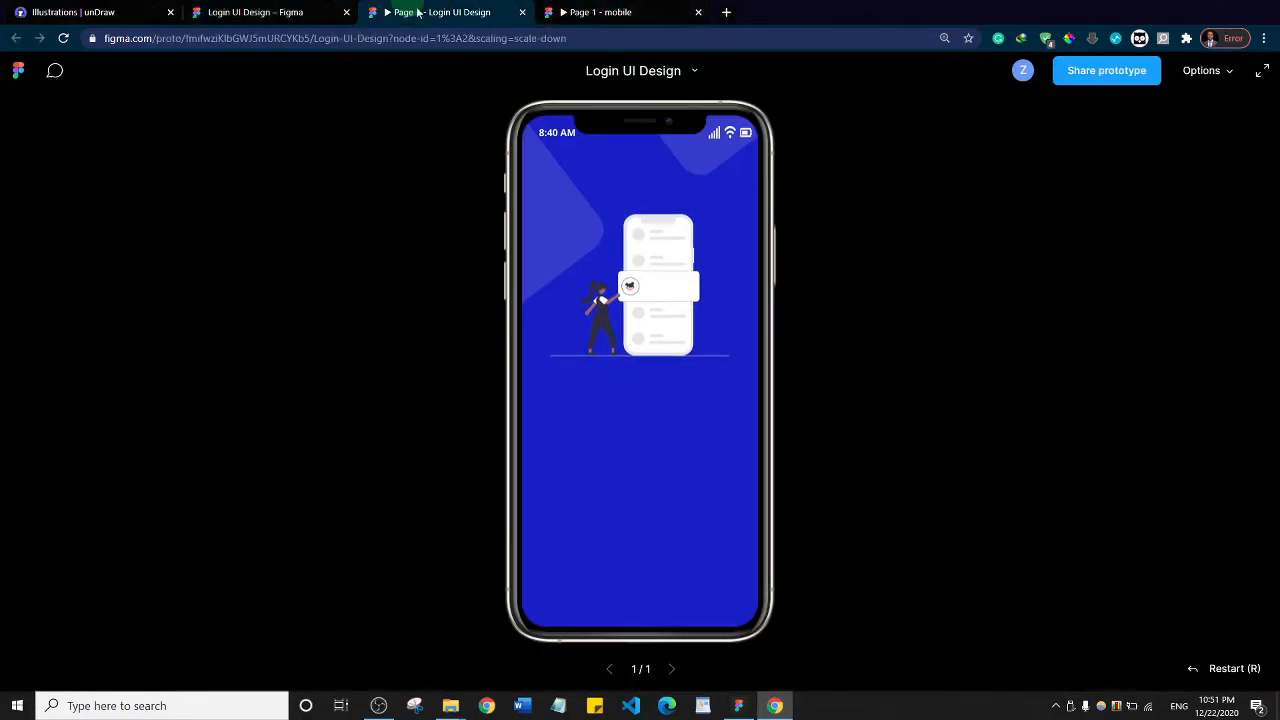
left_click(590, 12)
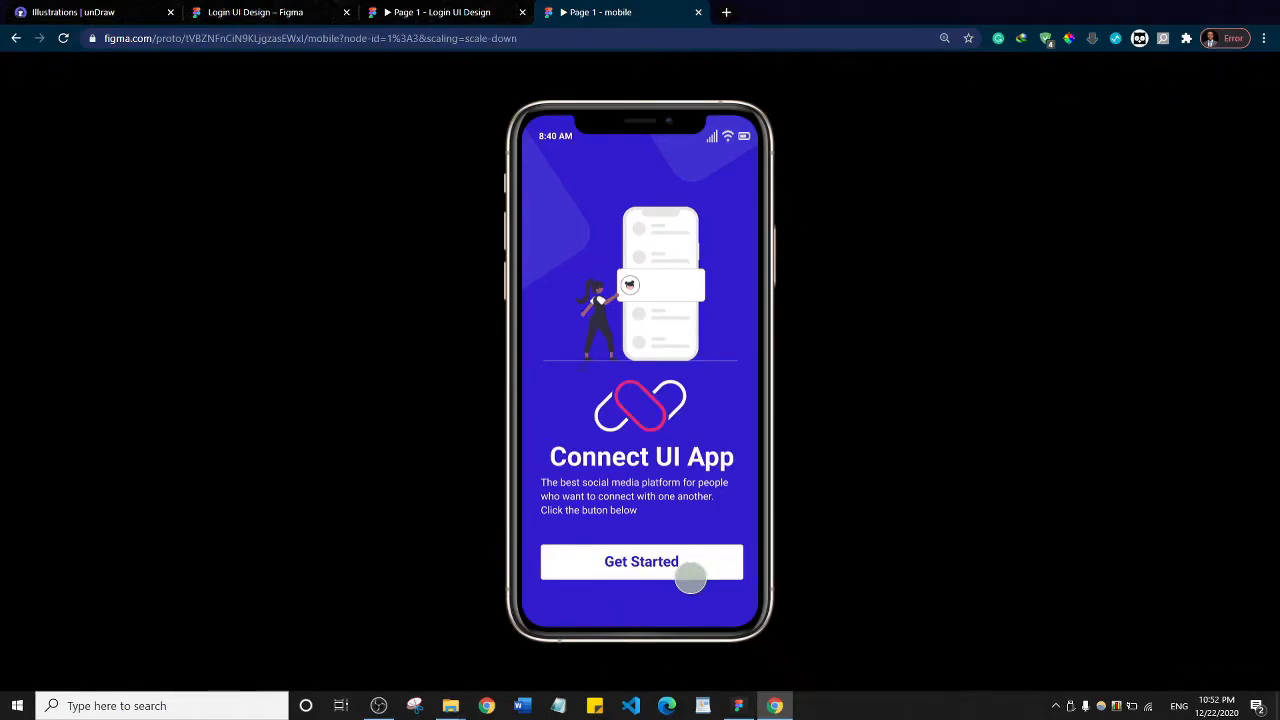
left_click(270, 10)
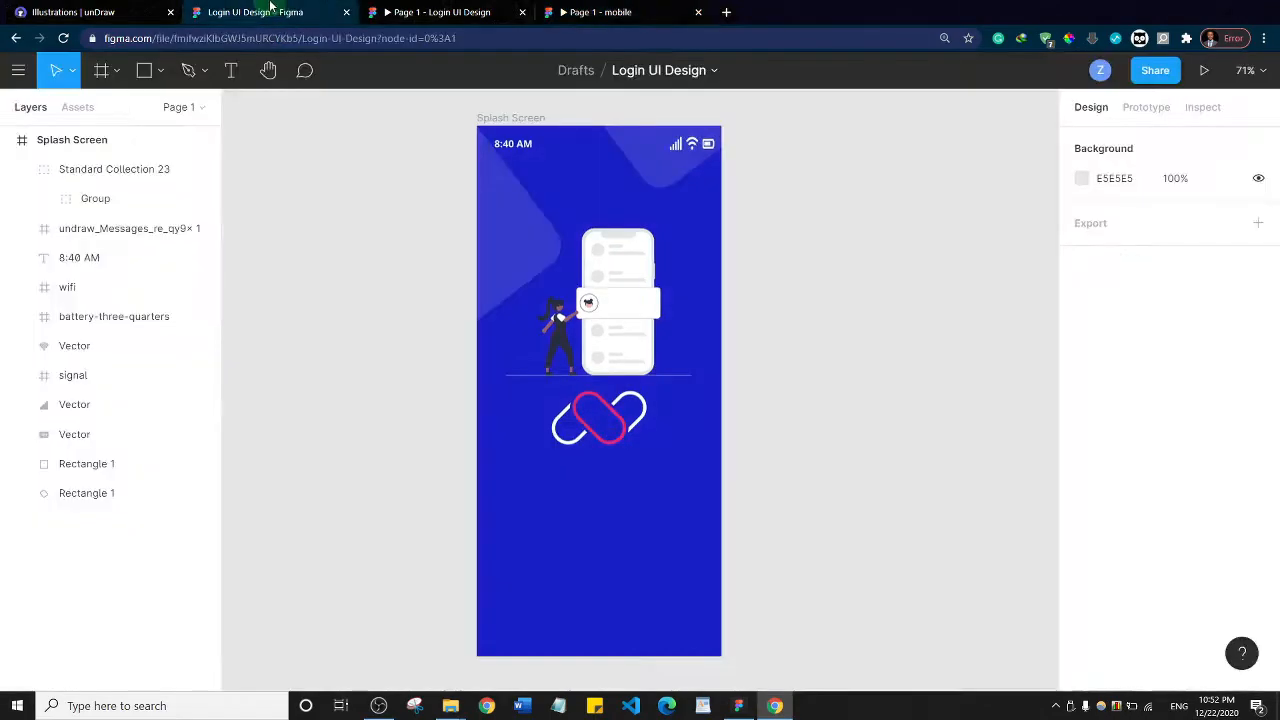
left_click(230, 66)
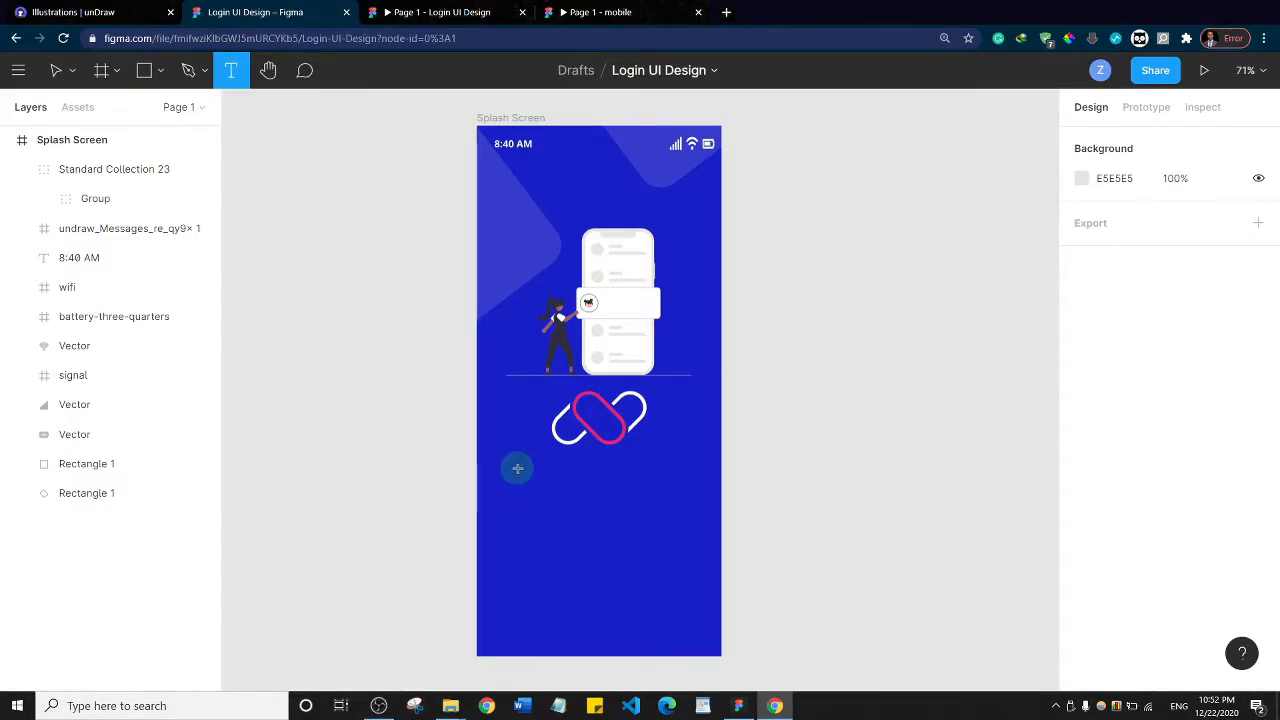
left_click_drag(516, 463, 689, 516)
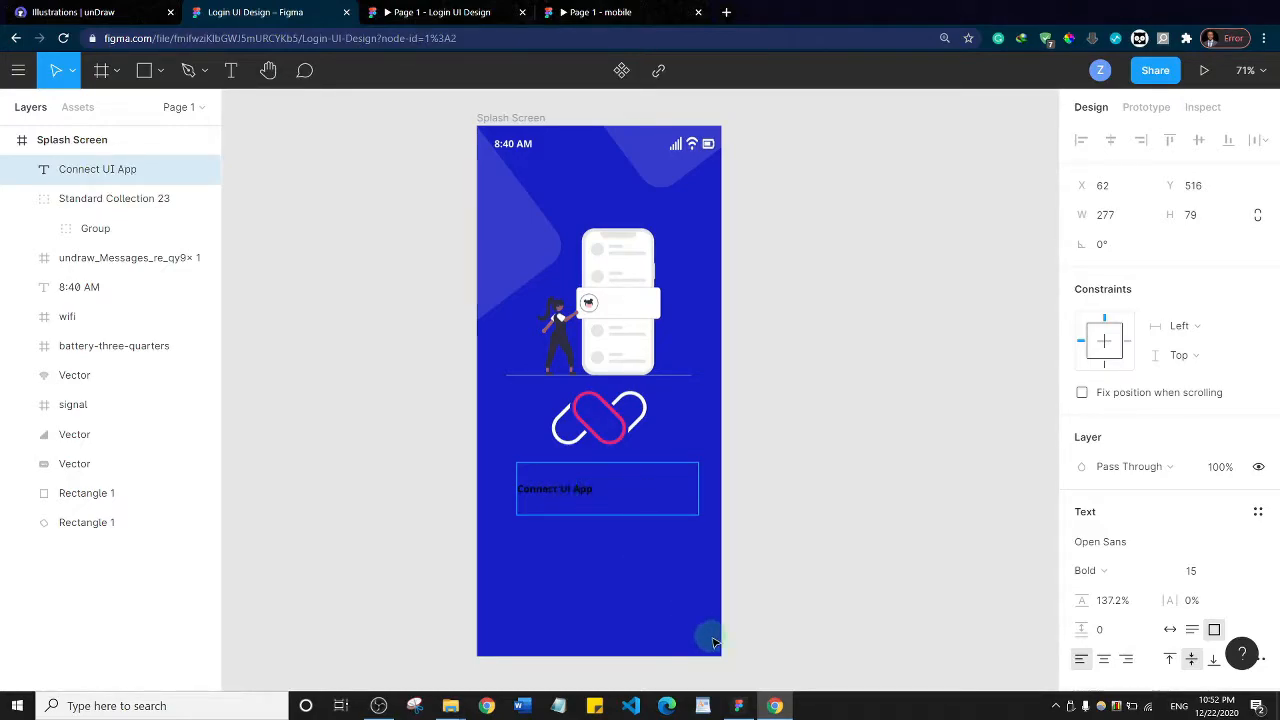
Change the fill of the "Connect UI App" title to FFFFFF
key("ctrl+a")
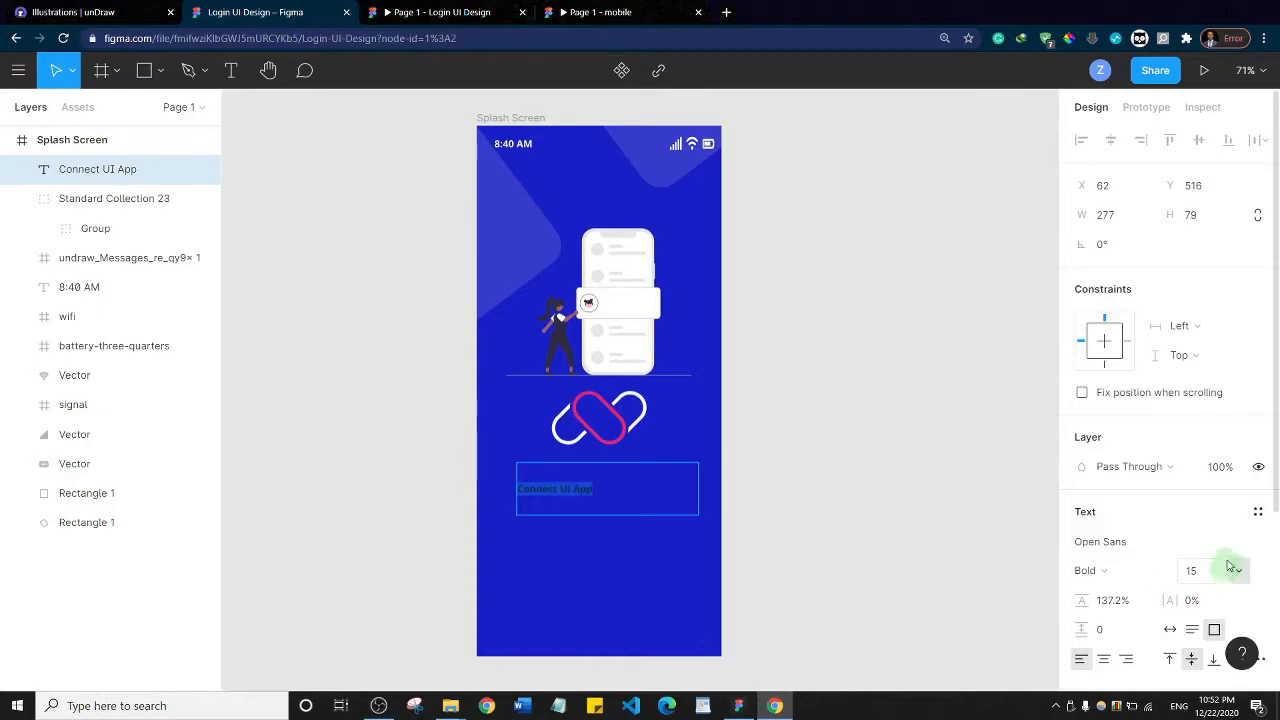
scroll(1110, 557, "down", 3)
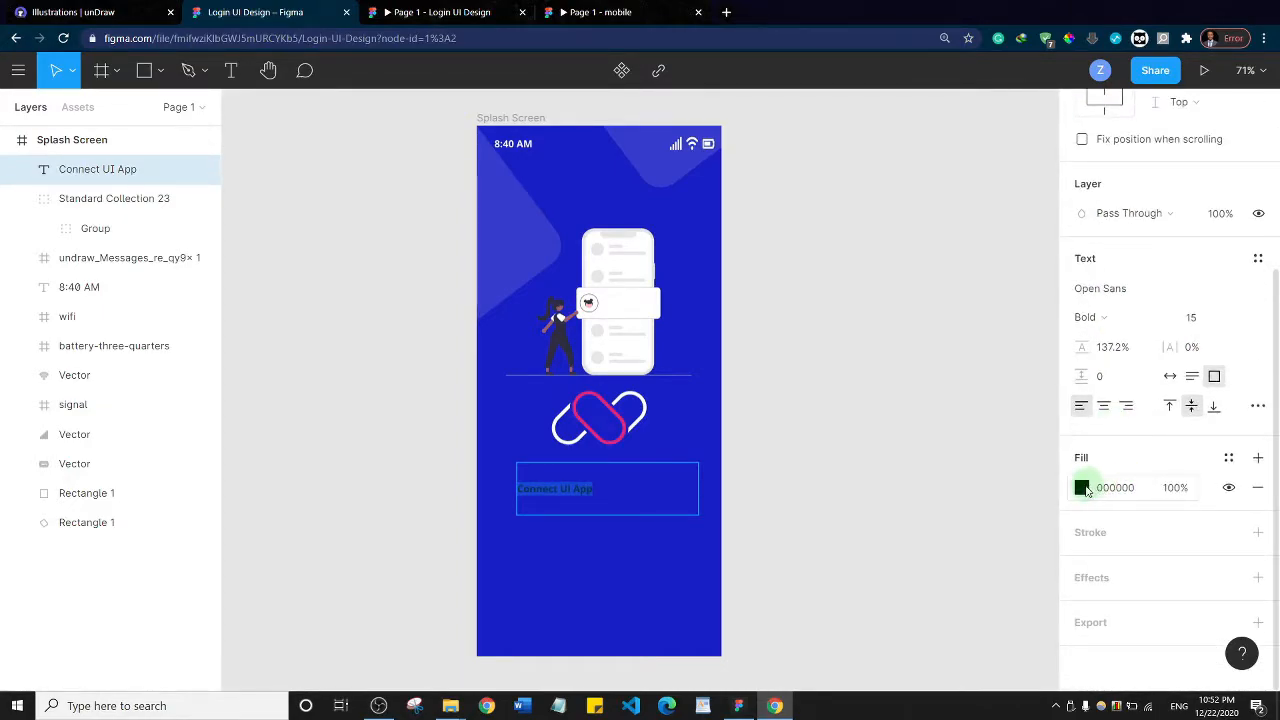
left_click(1081, 487)
left_click_drag(886, 310, 780, 203)
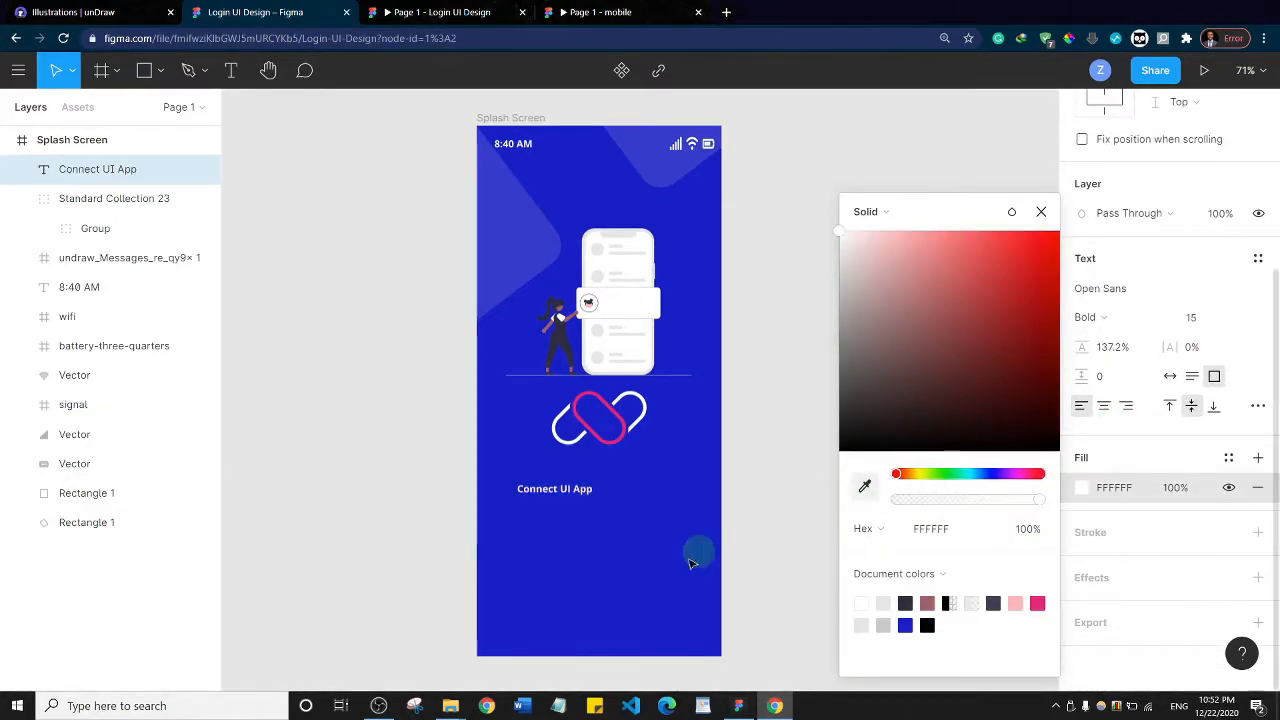
Enlarge the "Connect UI App" title to font size 36, keeping it bold
left_click_drag(517, 488, 627, 499)
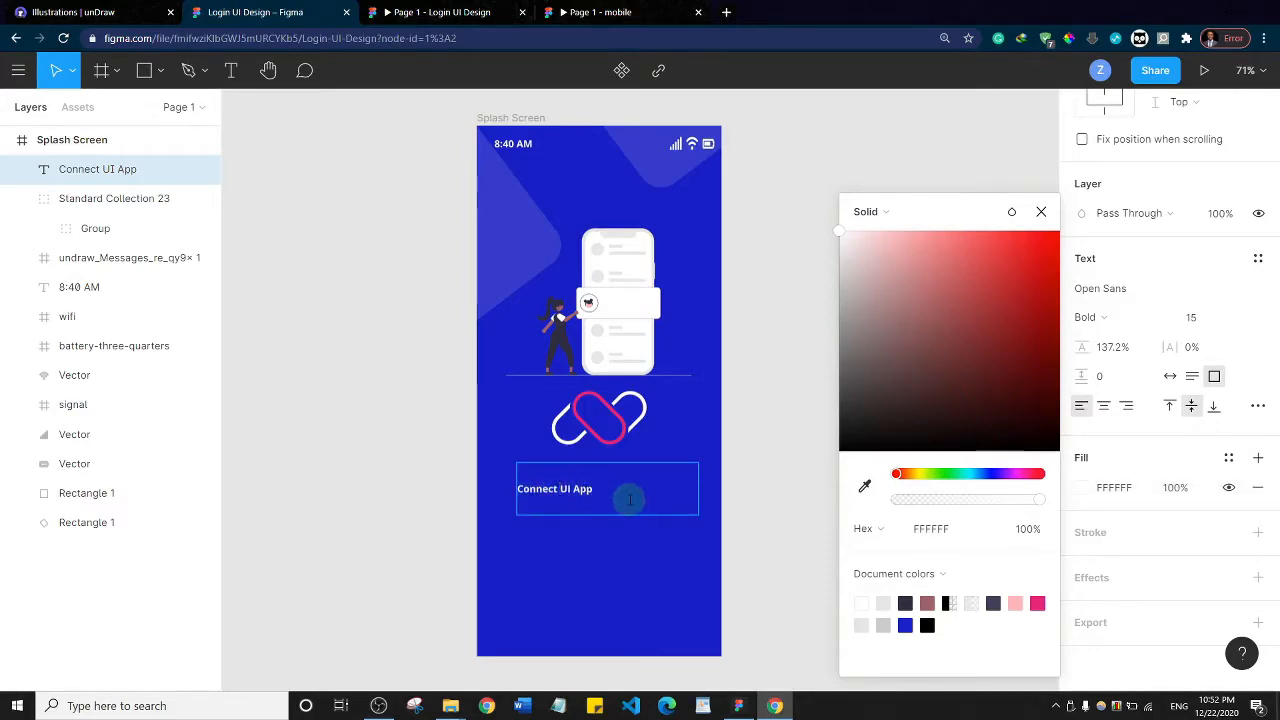
key("ctrl+shift+period")
key("ctrl+shift+period")
key("ctrl+shift+period")
key("ctrl+shift+period")
key("ctrl+shift+period")
key("ctrl+shift+period")
key("ctrl+shift+period")
key("ctrl+shift+period")
key("ctrl+shift+period")
key("ctrl+shift+period")
key("ctrl+shift+period")
key("ctrl+shift+period")
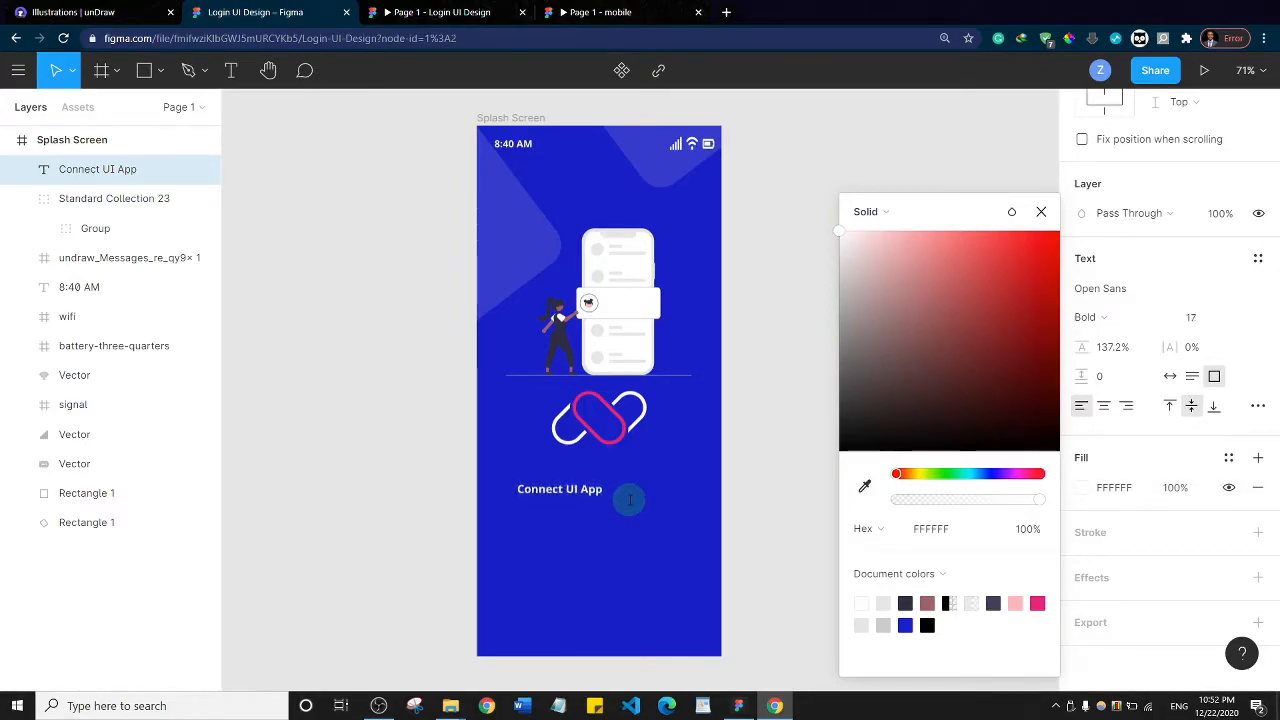
key("ctrl+shift+period")
key("ctrl+shift+period")
key("ctrl+shift+period")
key("ctrl+shift+period")
key("ctrl+shift+period")
key("ctrl+shift+period")
key("ctrl+shift+period")
key("ctrl+shift+period")
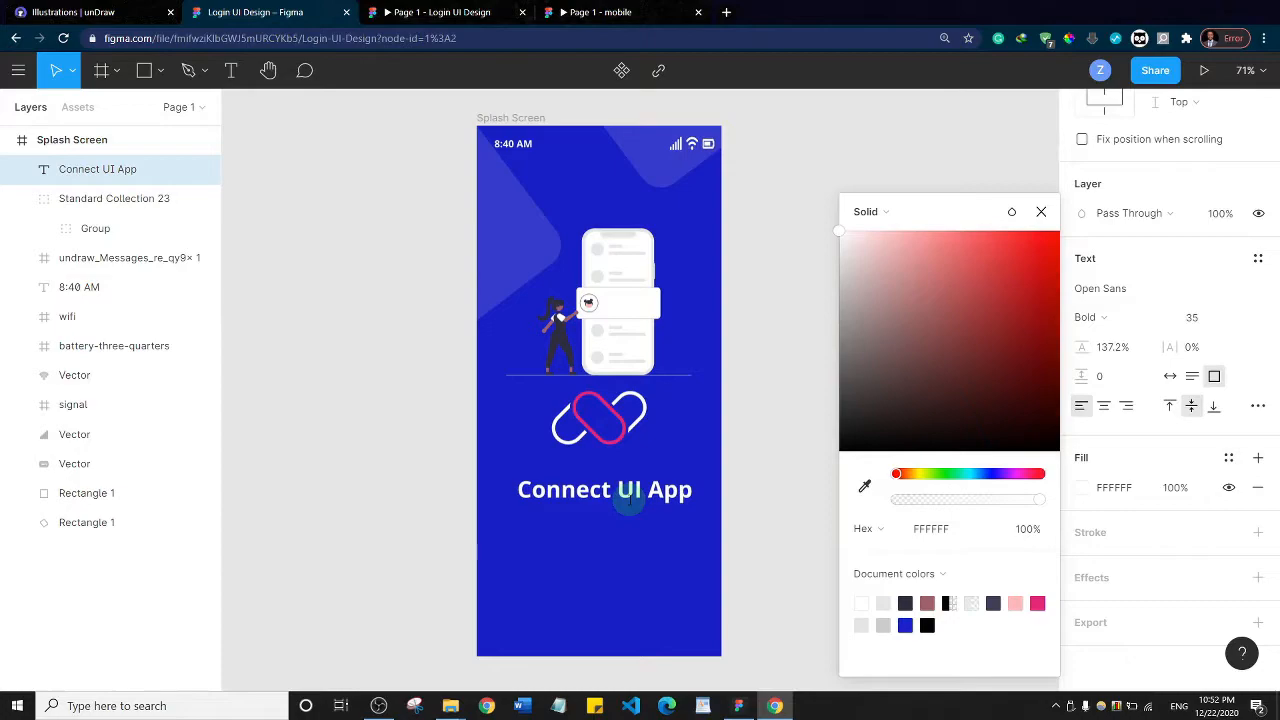
key("ctrl+b")
key("ctrl+b")
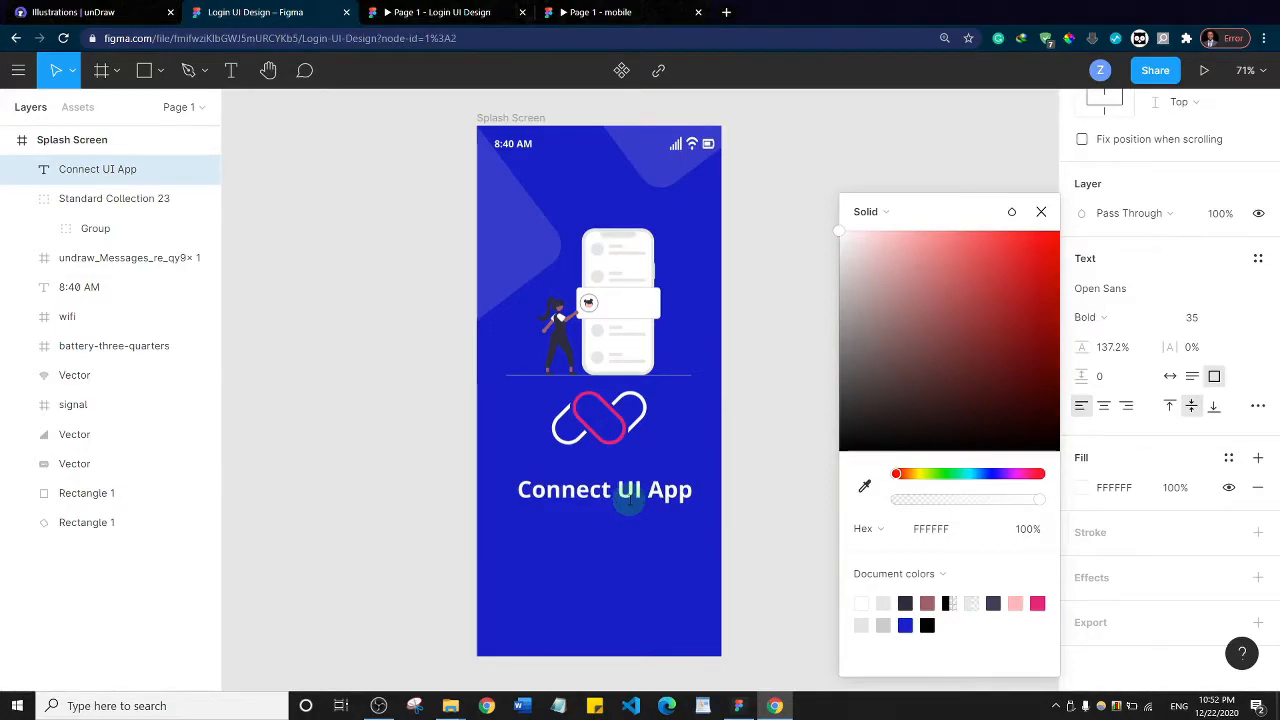
key("ctrl+shift+period")
key("ctrl+shift+period")
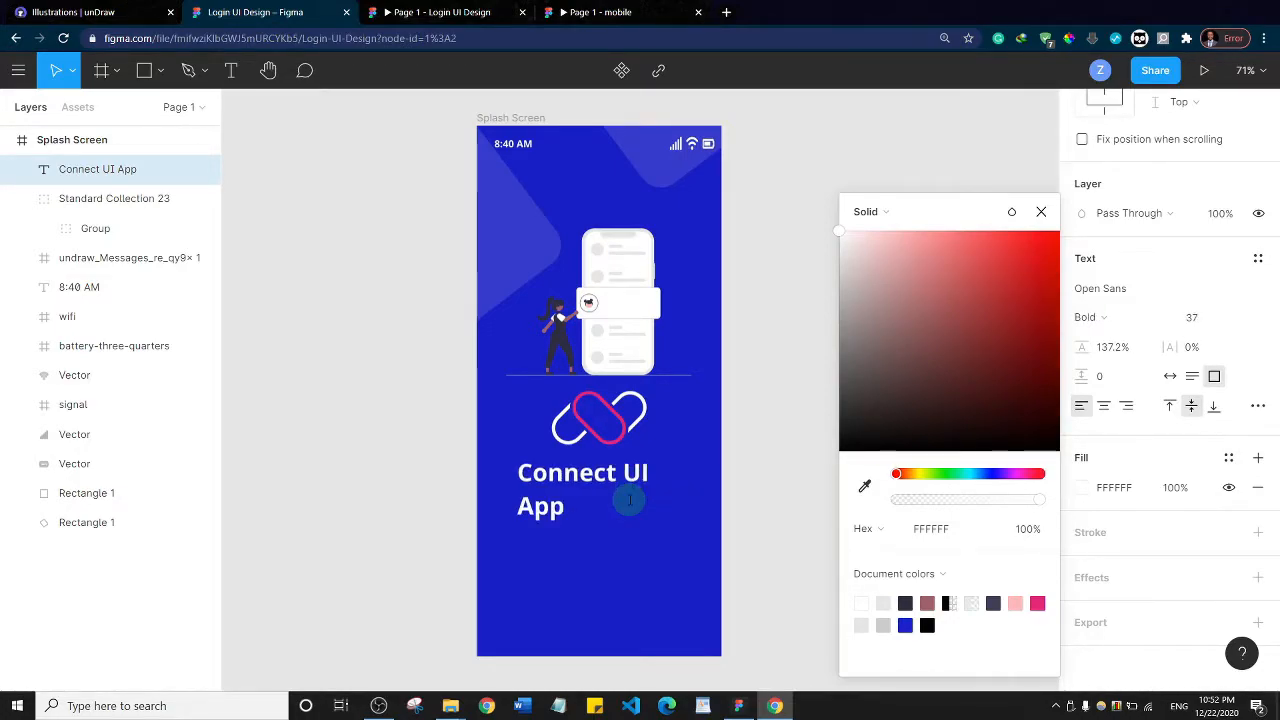
key("ctrl+shift+comma")
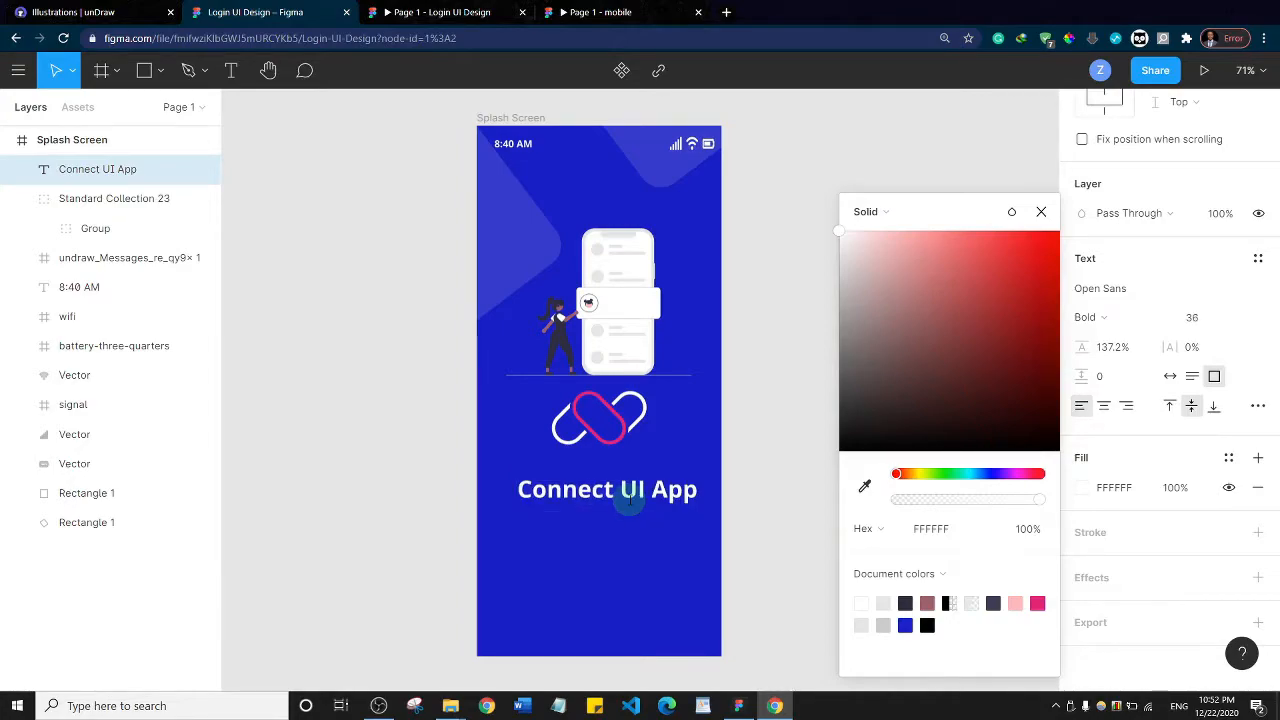
Set the title's text box to auto width and center it horizontally in the Splash Screen frame
left_click(633, 486)
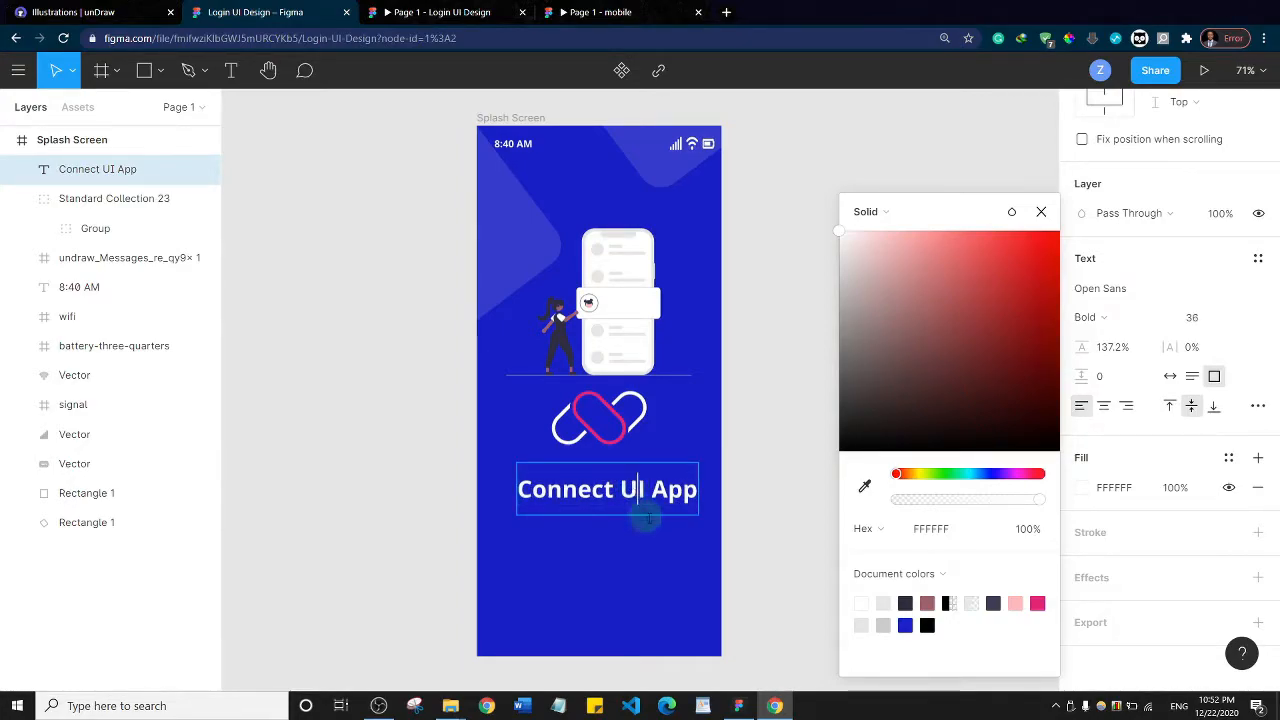
left_click(1170, 377)
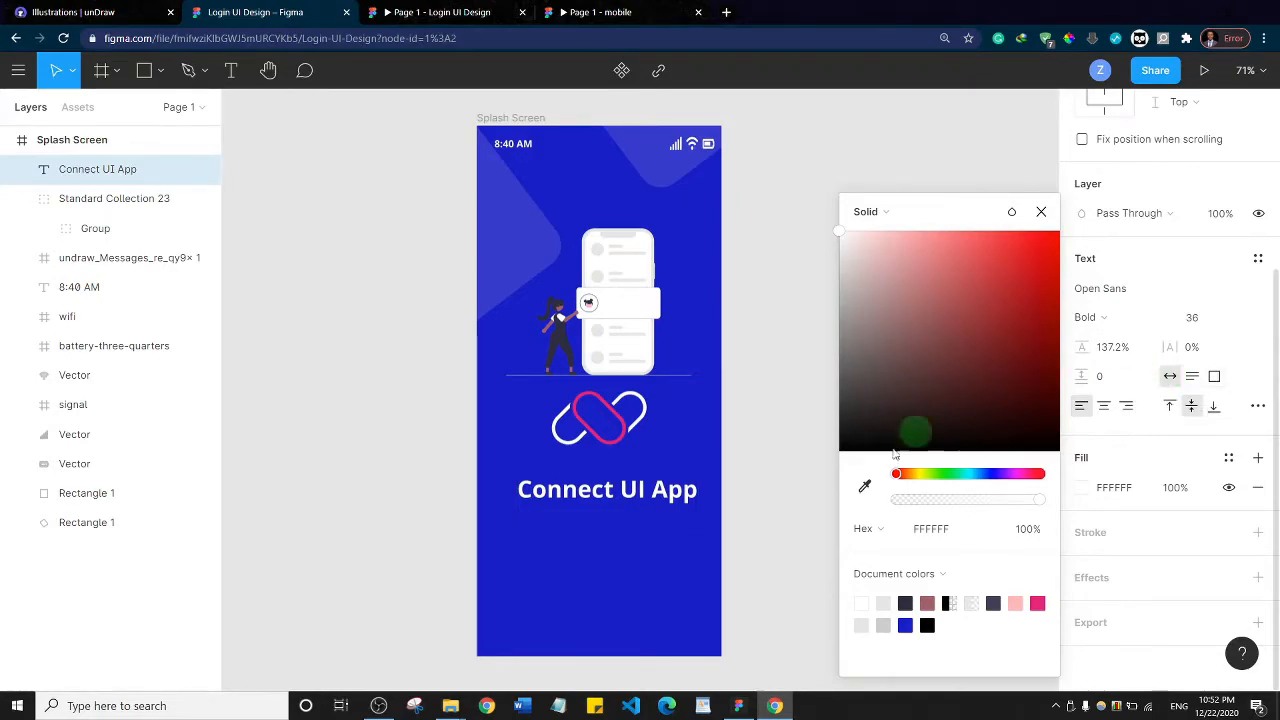
left_click(605, 487)
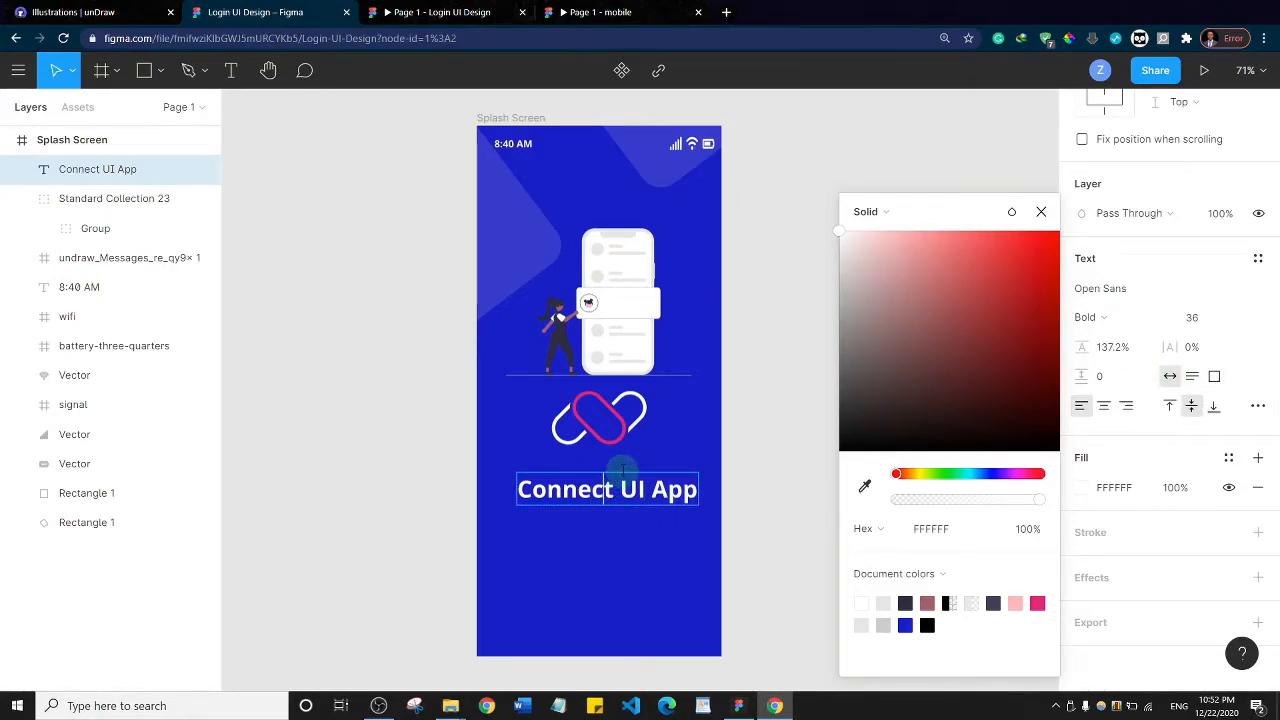
left_click(609, 526)
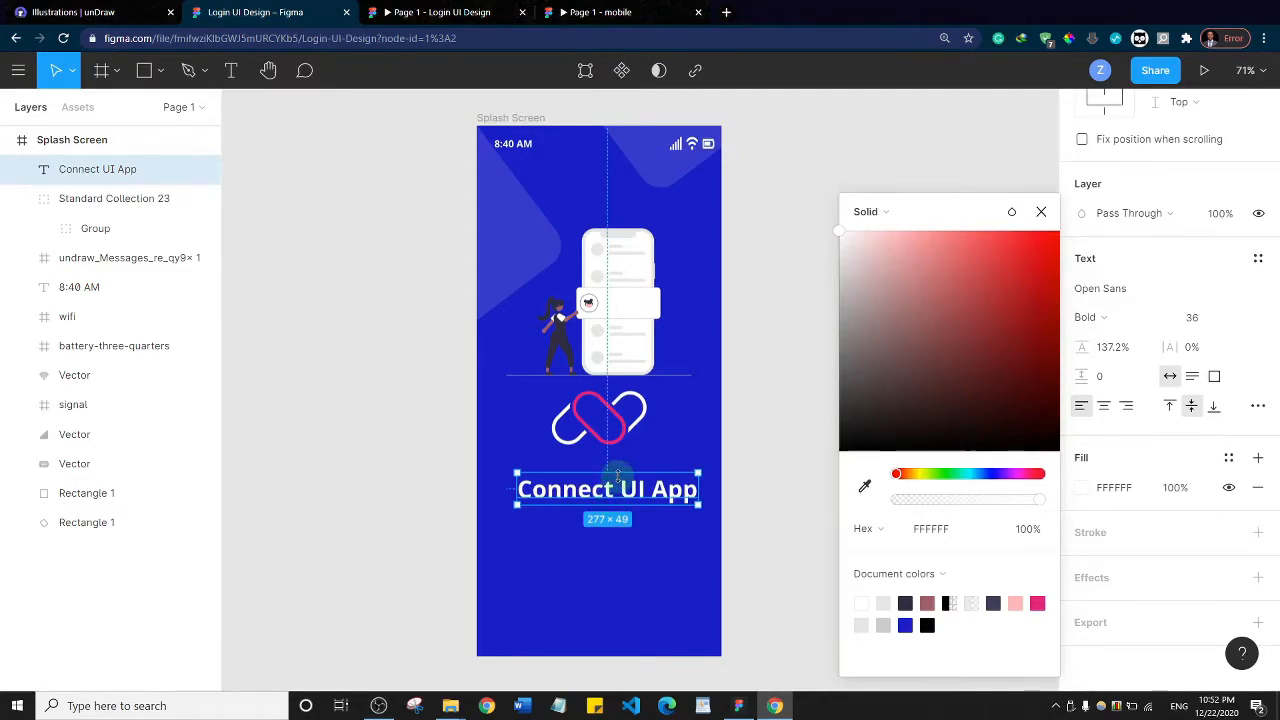
scroll(1110, 290, "up", 3)
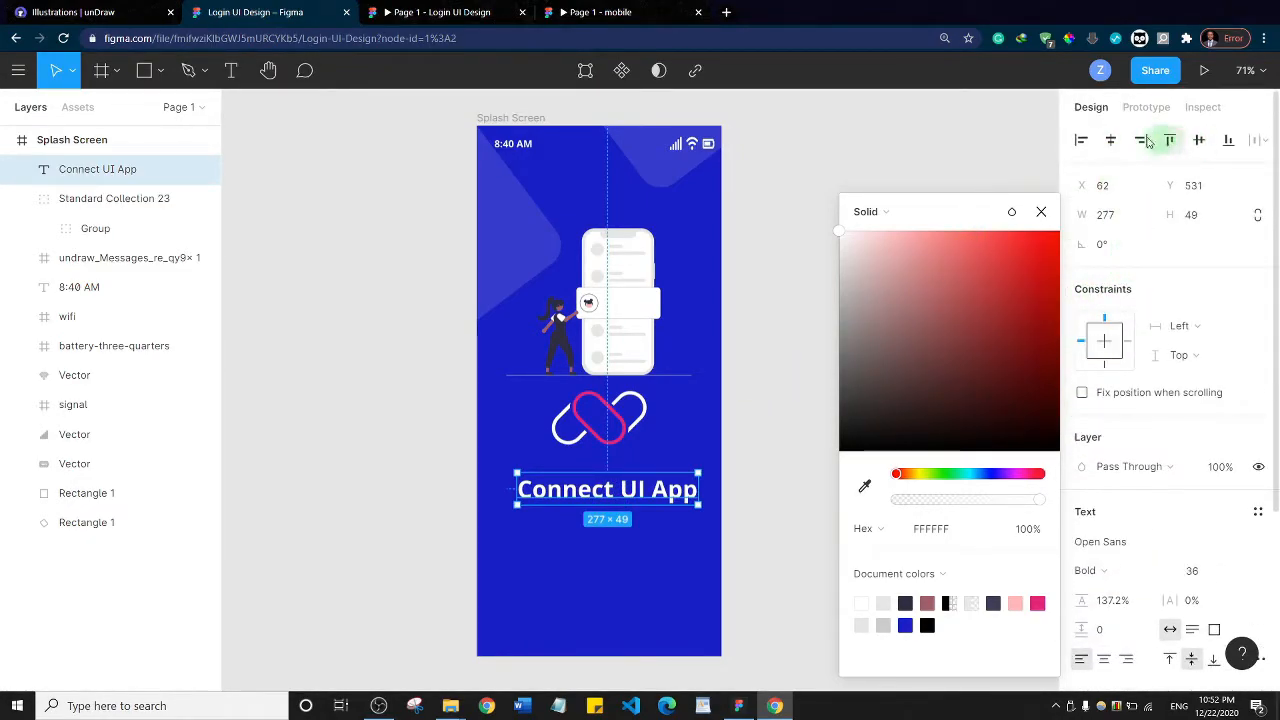
left_click(1110, 140)
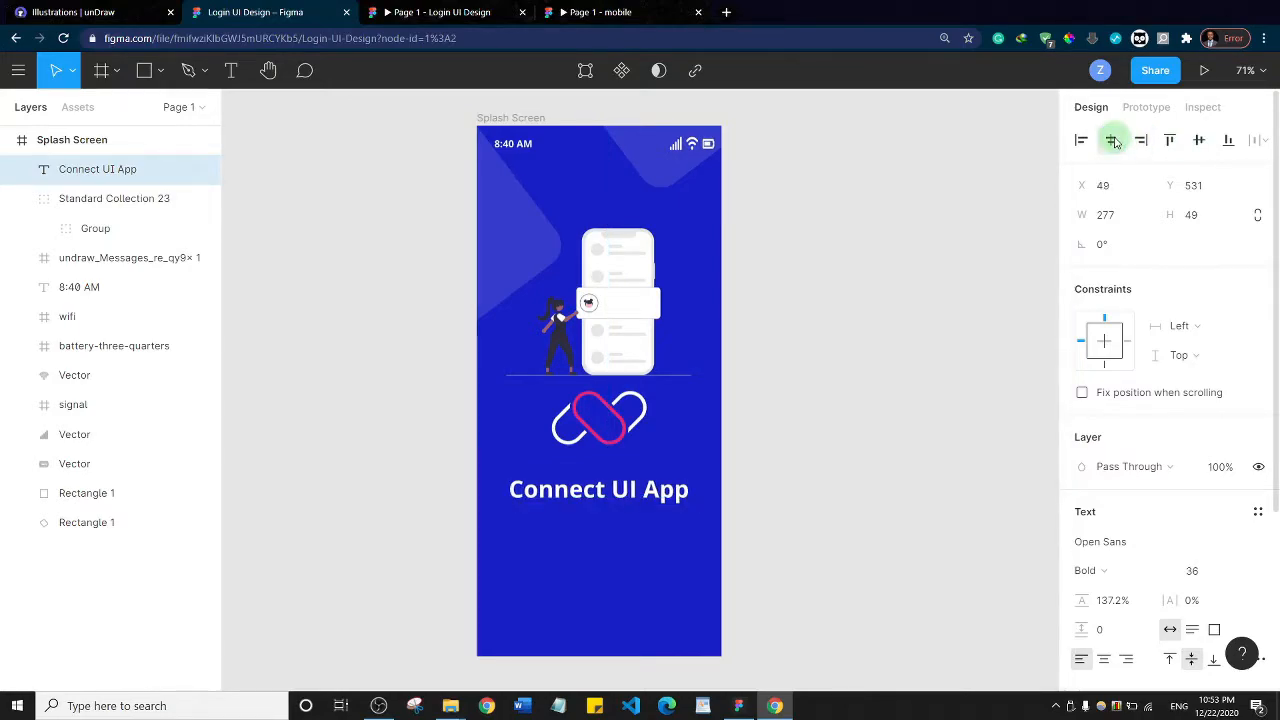
Increase the title's font size to 42 and center it horizontally in the frame again
double_click(636, 488)
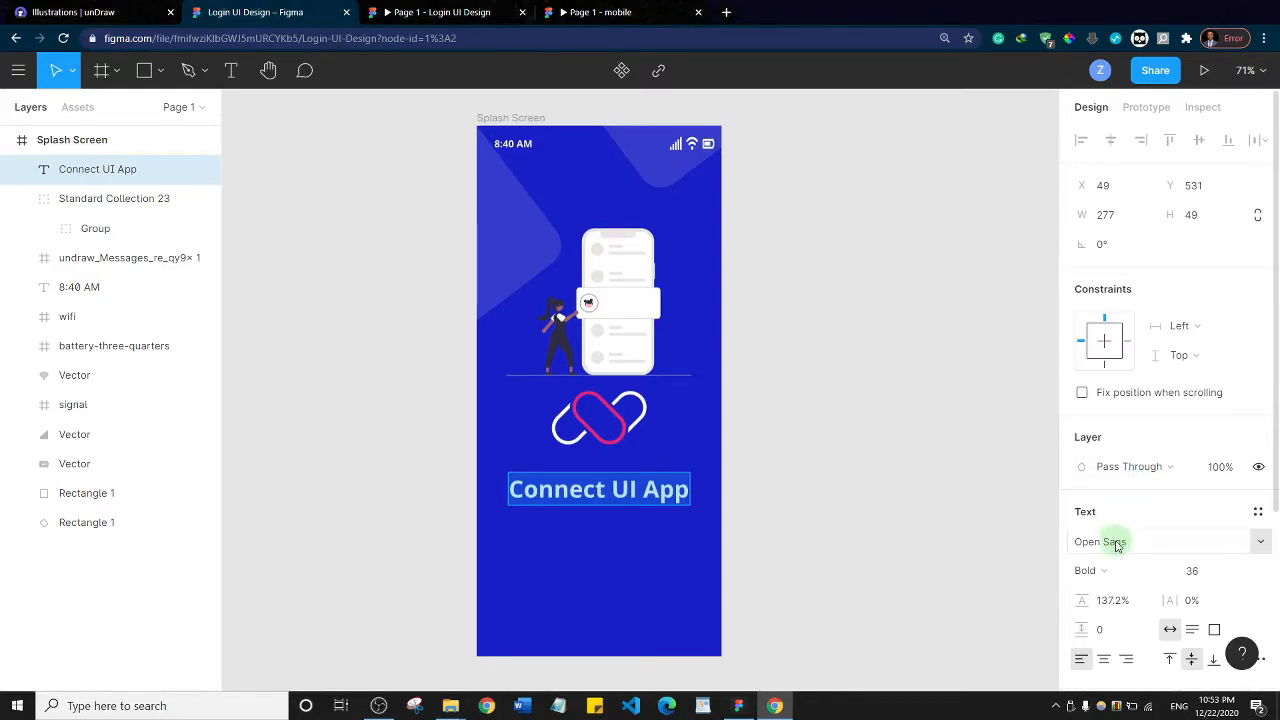
double_click(566, 492)
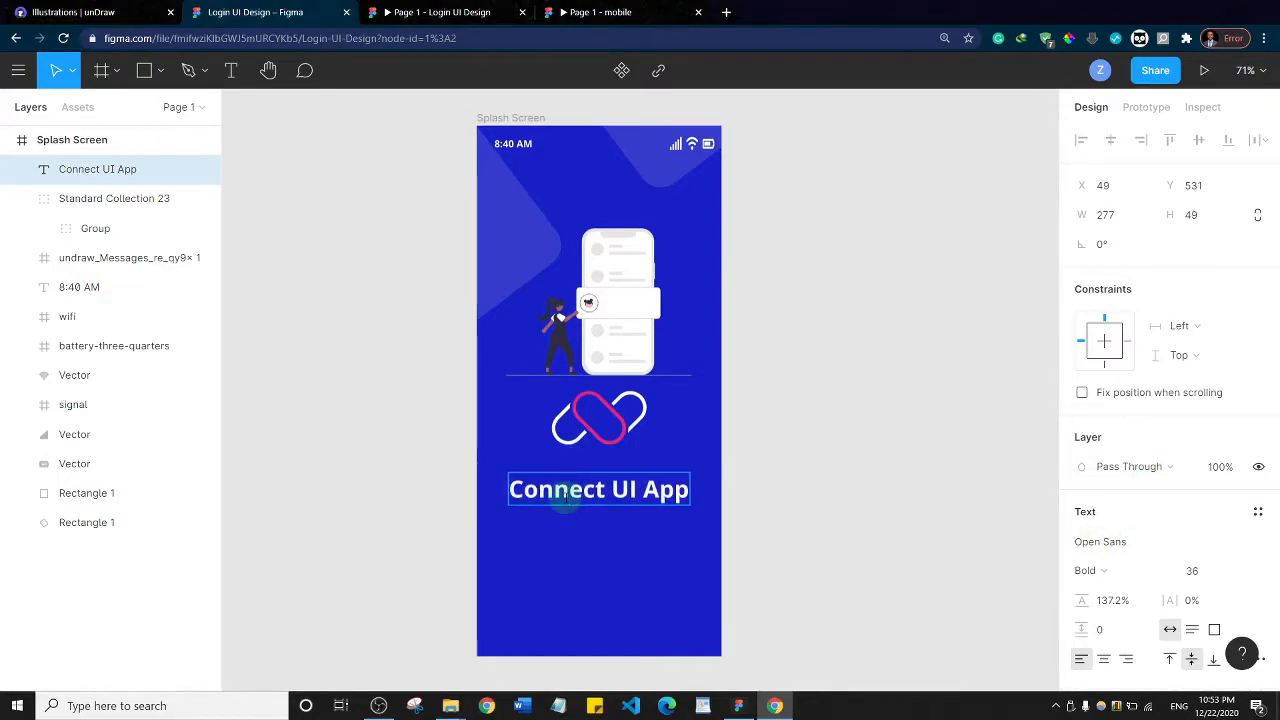
key("ctrl+a")
key("ctrl+shift+period")
key("ctrl+shift+period")
key("ctrl+shift+period")
key("ctrl+shift+period")
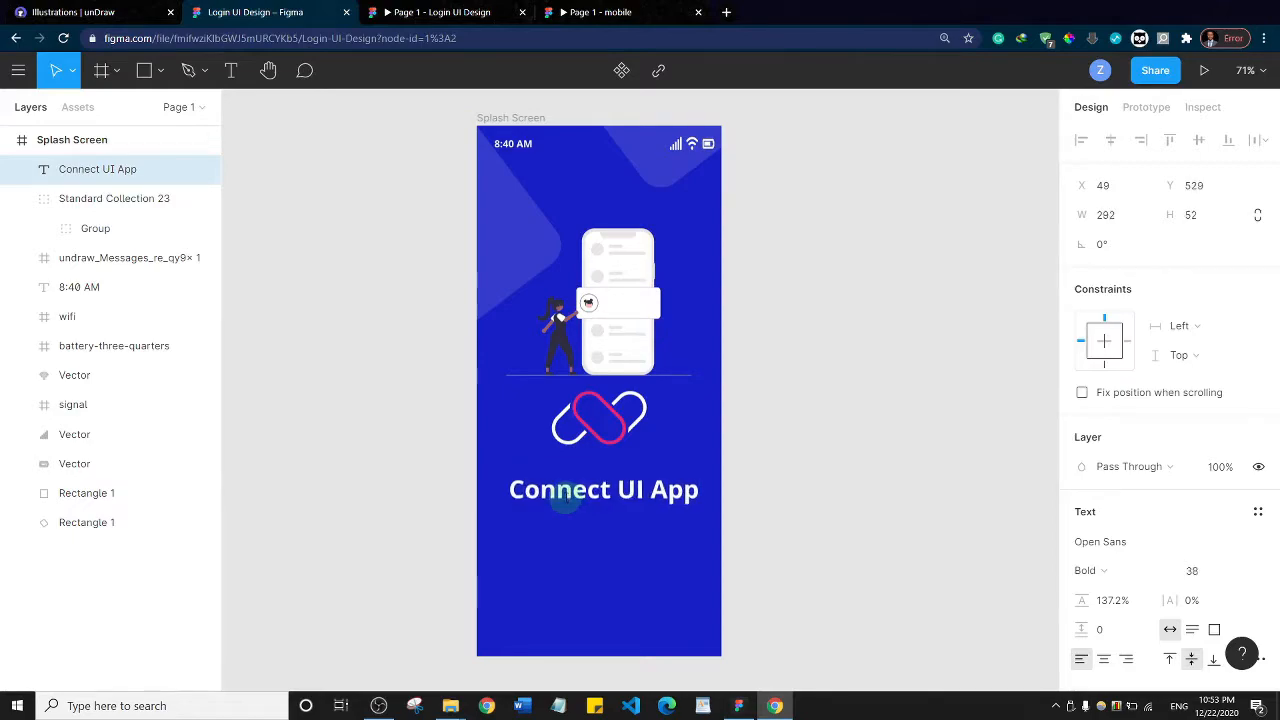
key("ctrl+shift+period")
key("ctrl+shift+period")
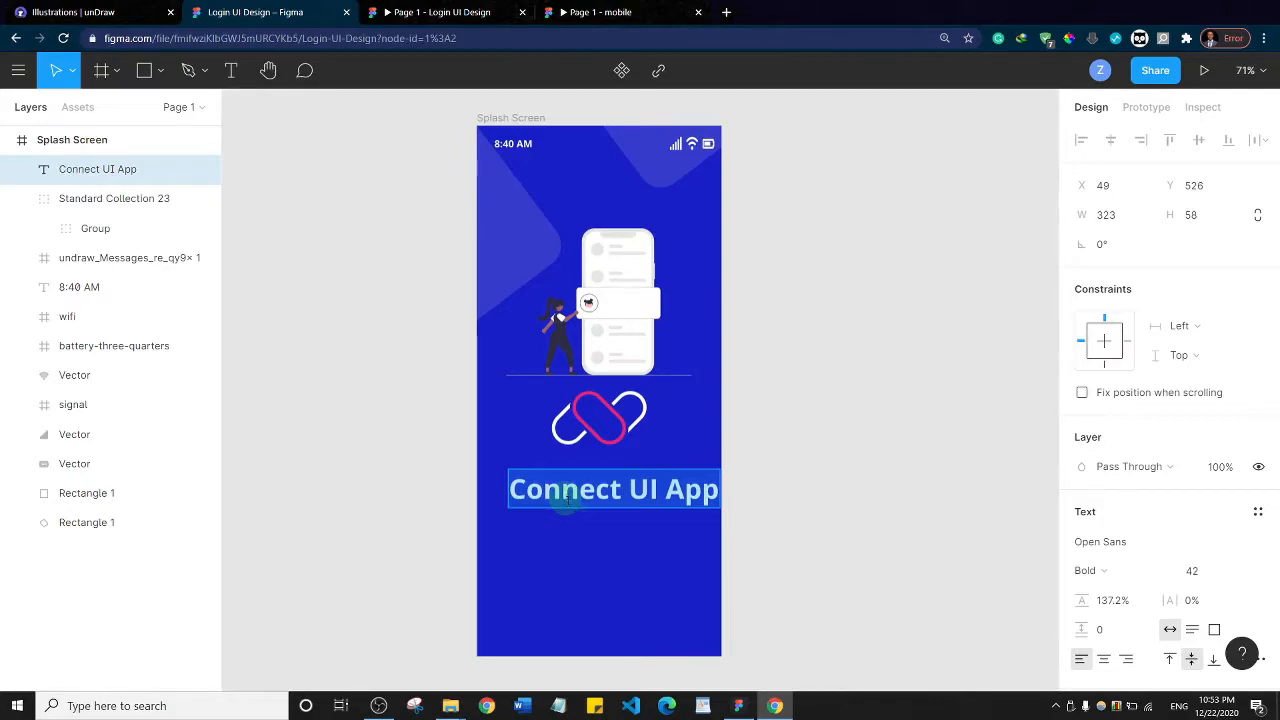
key("Escape")
key("alt+h")
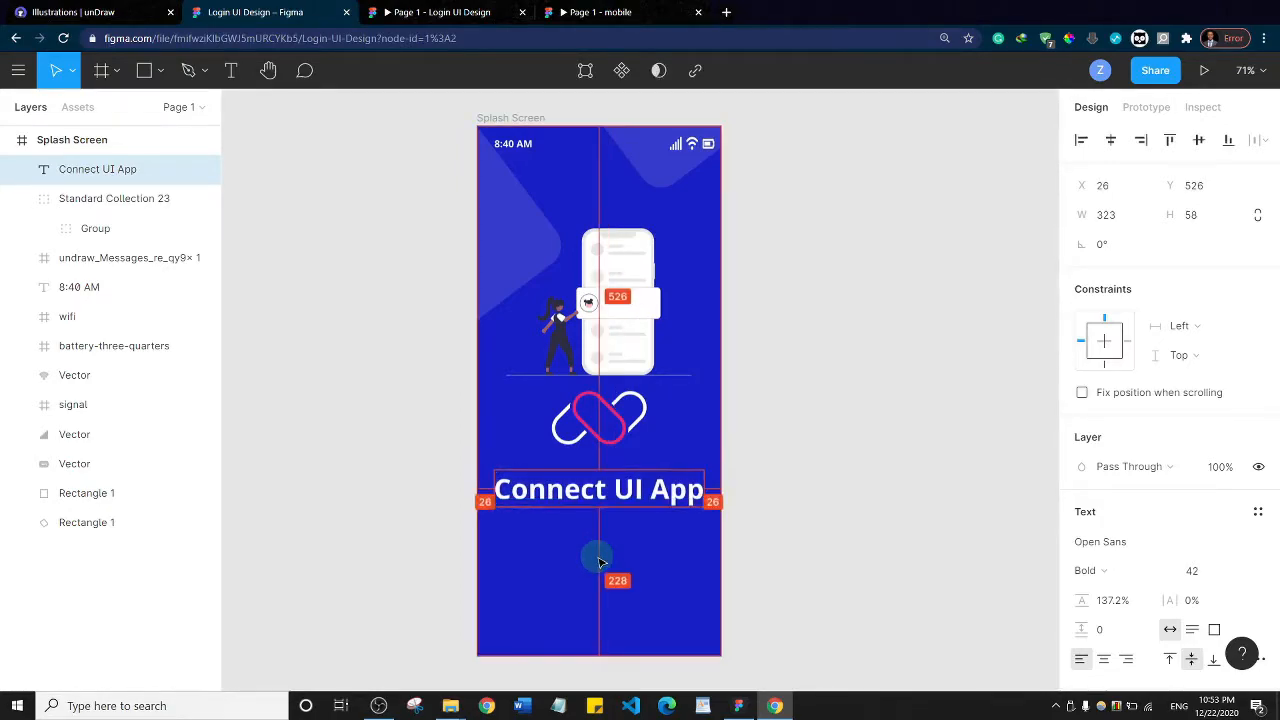
Increase the font size of the "Connect UI App" title to 44 and deselect it
double_click(577, 488)
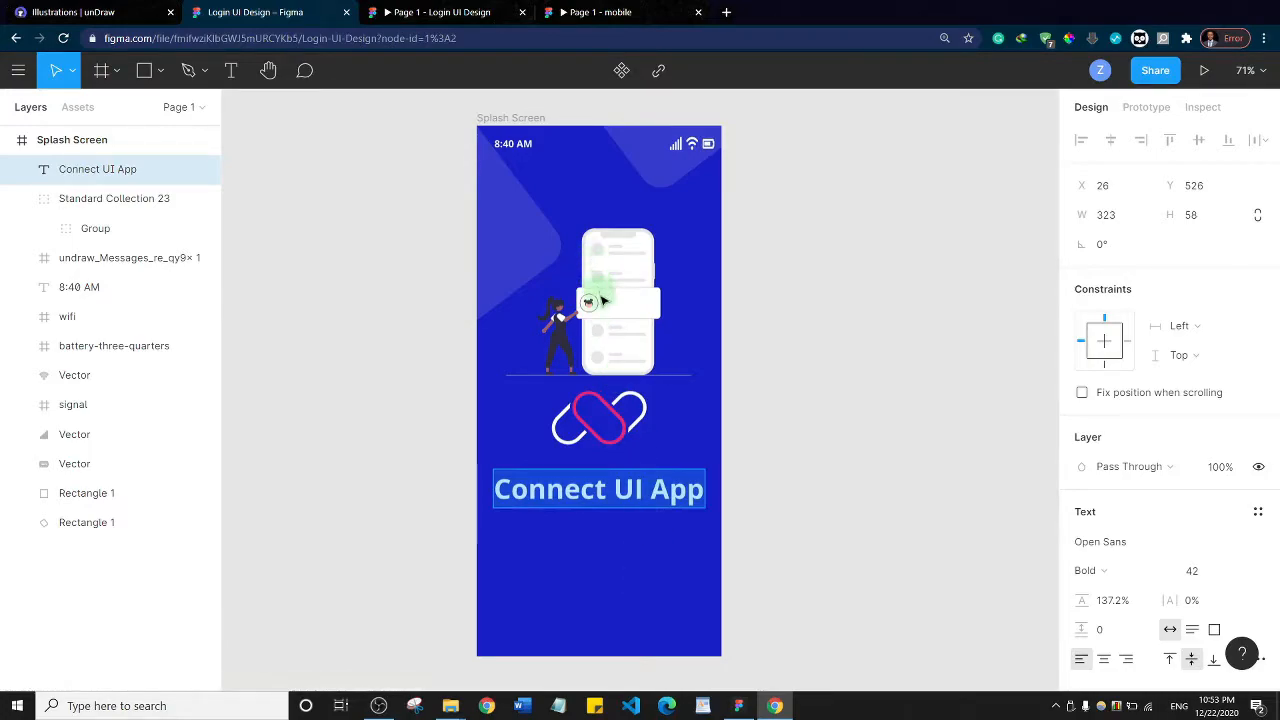
key("Escape")
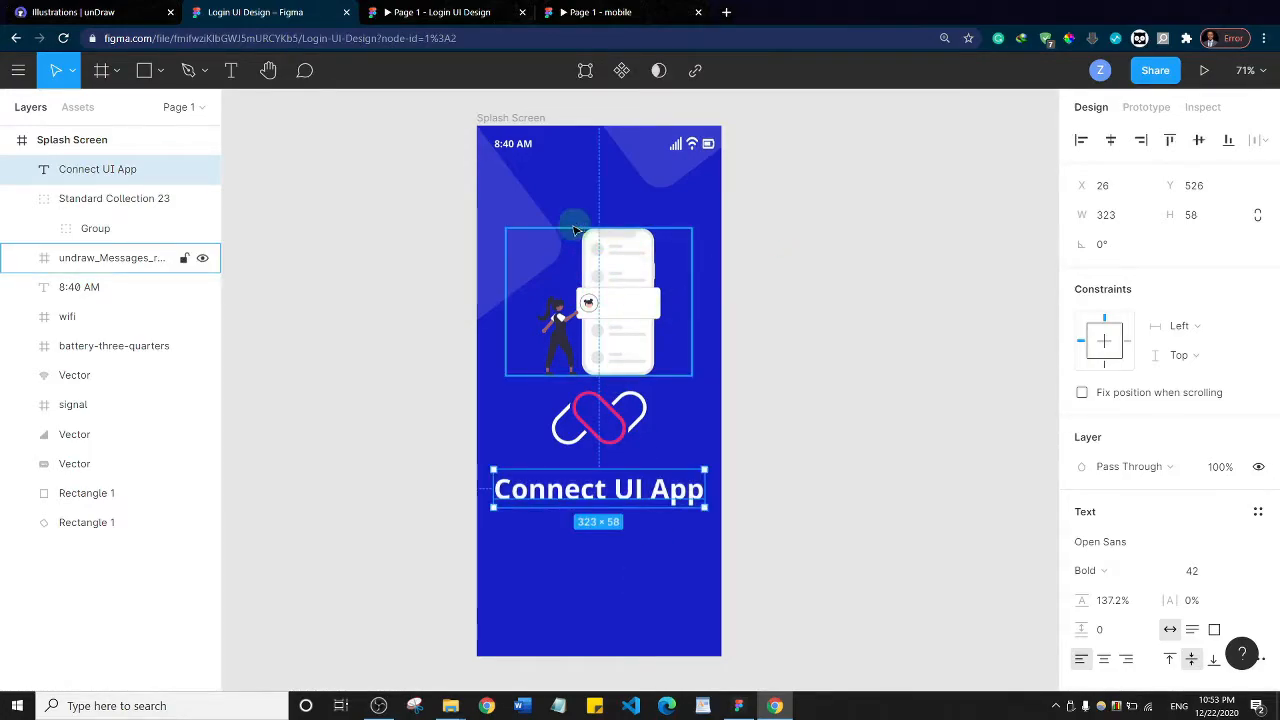
double_click(586, 490)
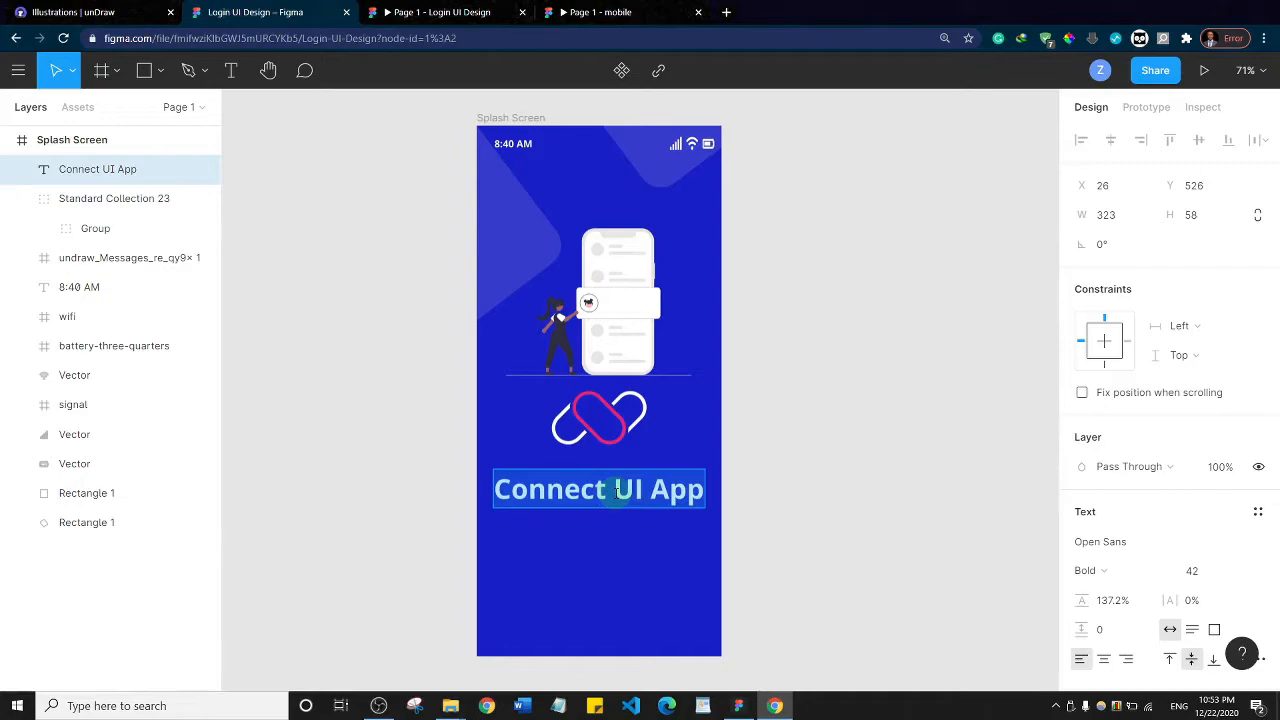
key("ctrl+shift+period")
key("ctrl+shift+period")
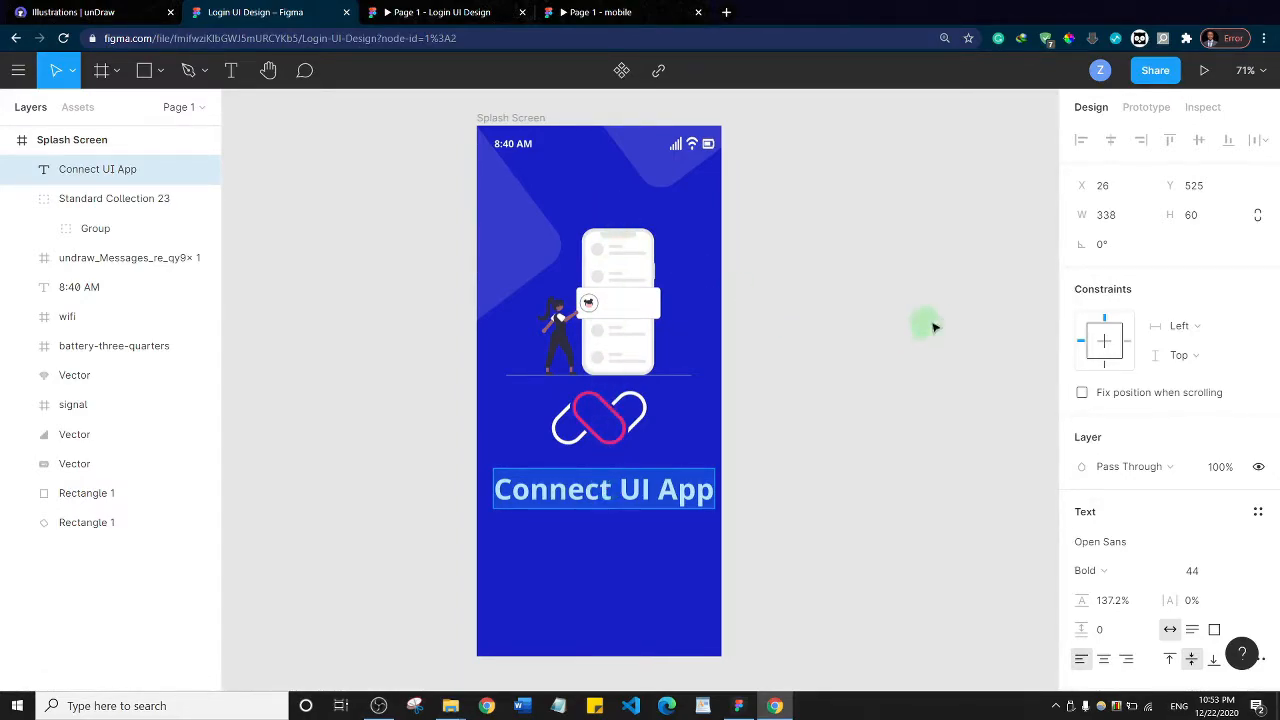
key("Escape")
left_click(875, 278)
Select the illustration, logo and title together and nudge them slightly upward in the Splash Screen
left_click_drag(573, 193, 609, 541)
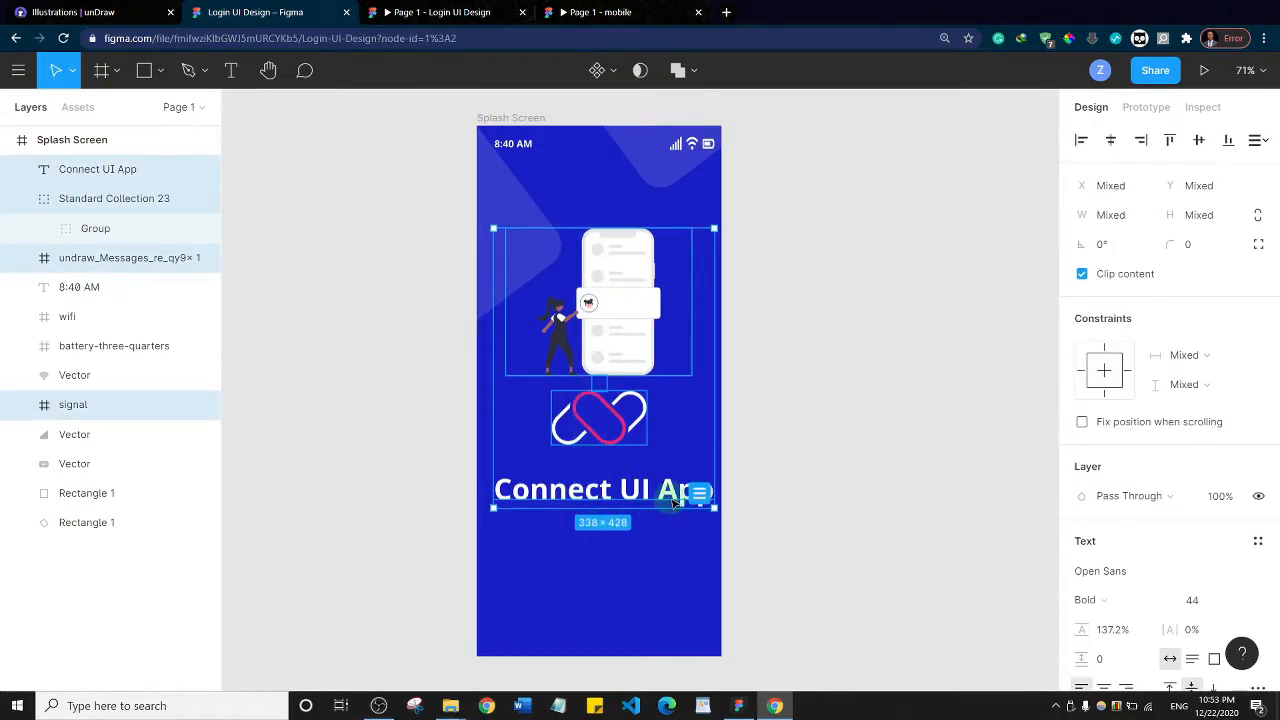
key("Up")
key("Up")
key("Up")
key("Up")
key("Up")
key("Up")
key("Up")
key("Up")
key("Up")
key("Up")
key("Up")
key("Up")
key("Up")
key("Up")
key("Up")
key("Up")
key("Up")
key("Up")
key("Up")
key("Up")
key("Up")
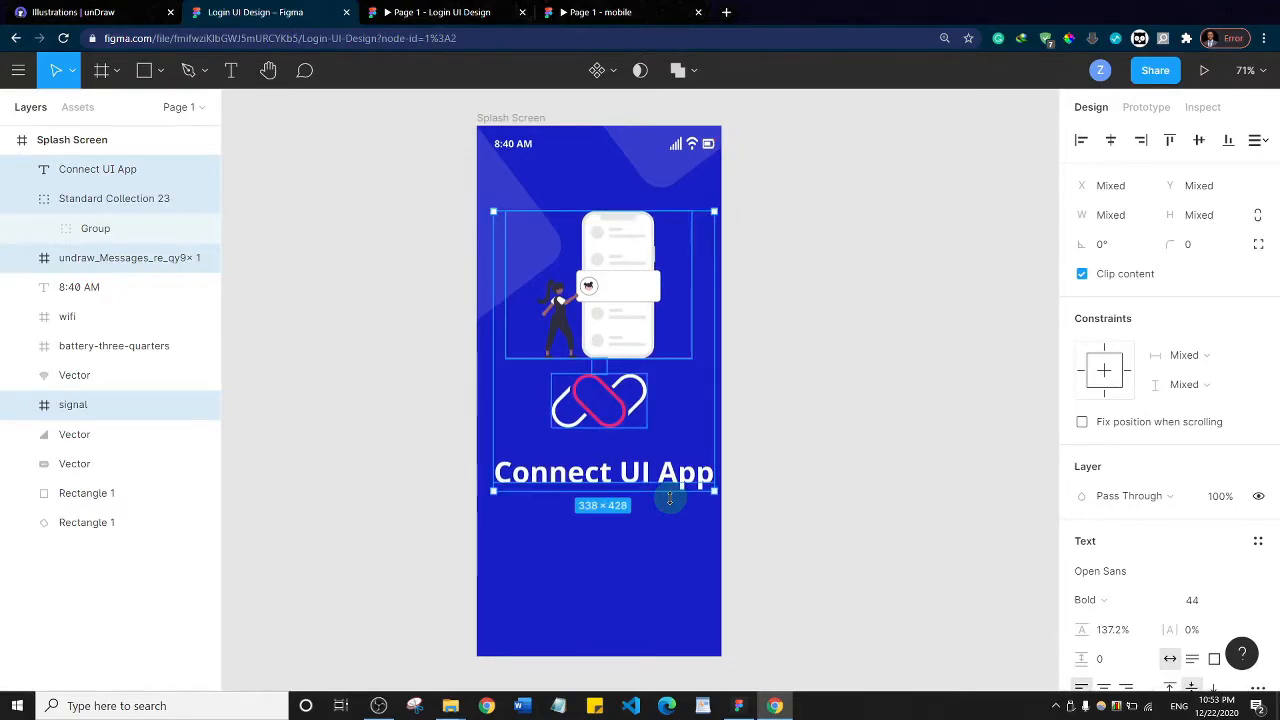
left_click(881, 342)
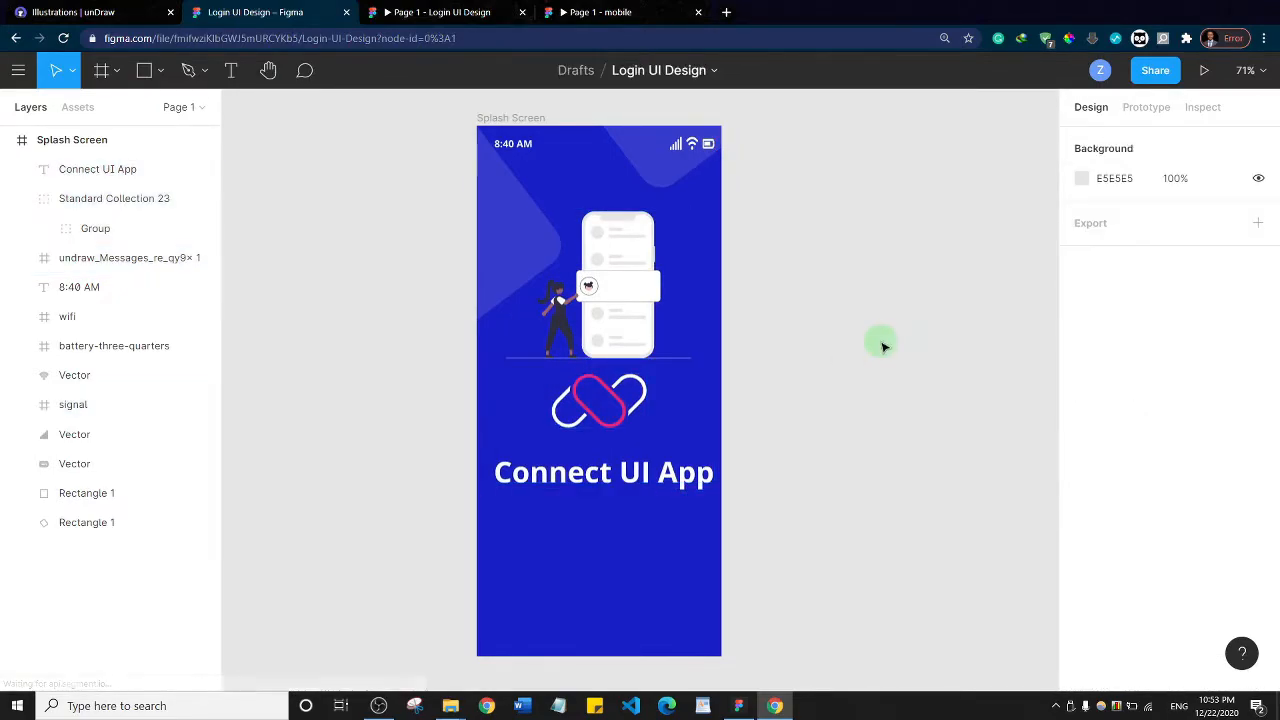
Move the "Connect UI App" title slightly left to center it in the Splash Screen, and deselect it
left_click(576, 473)
left_click_drag(576, 473, 570, 472)
left_click(811, 373)
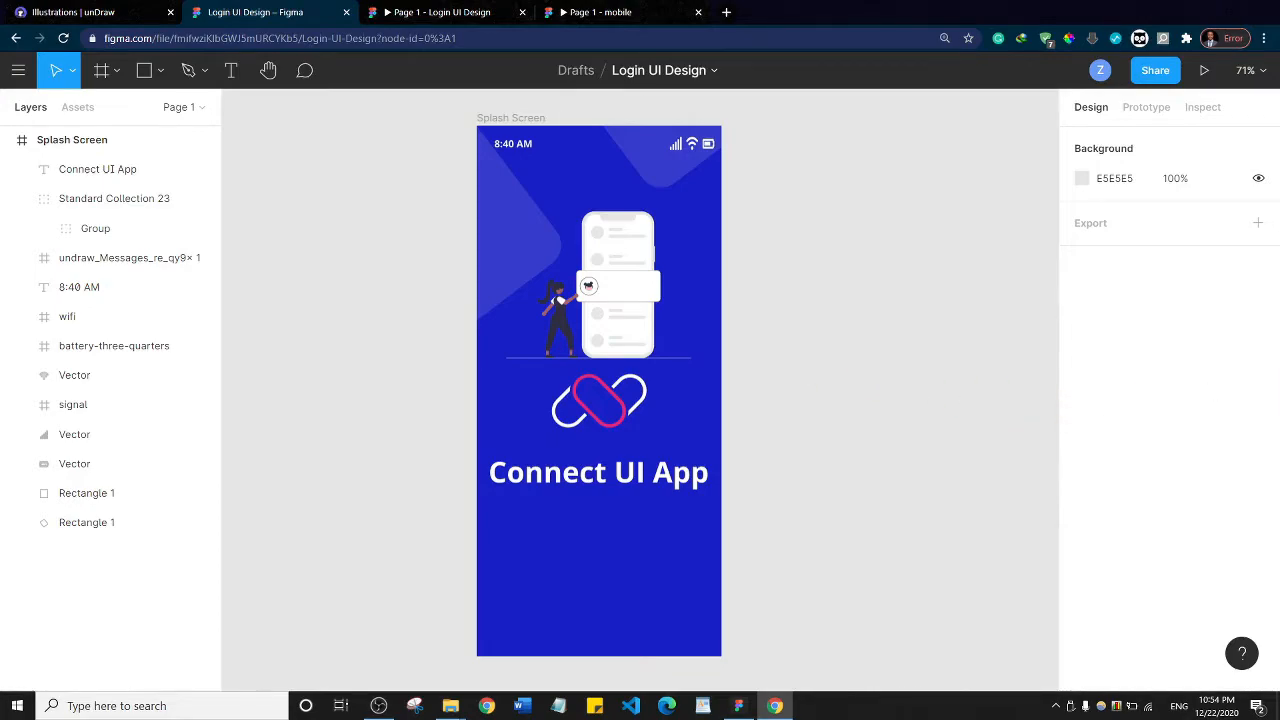
Check the reference mobile prototype, and draw a text box about 311 by 71 below the title in the Splash Screen
left_click(626, 11)
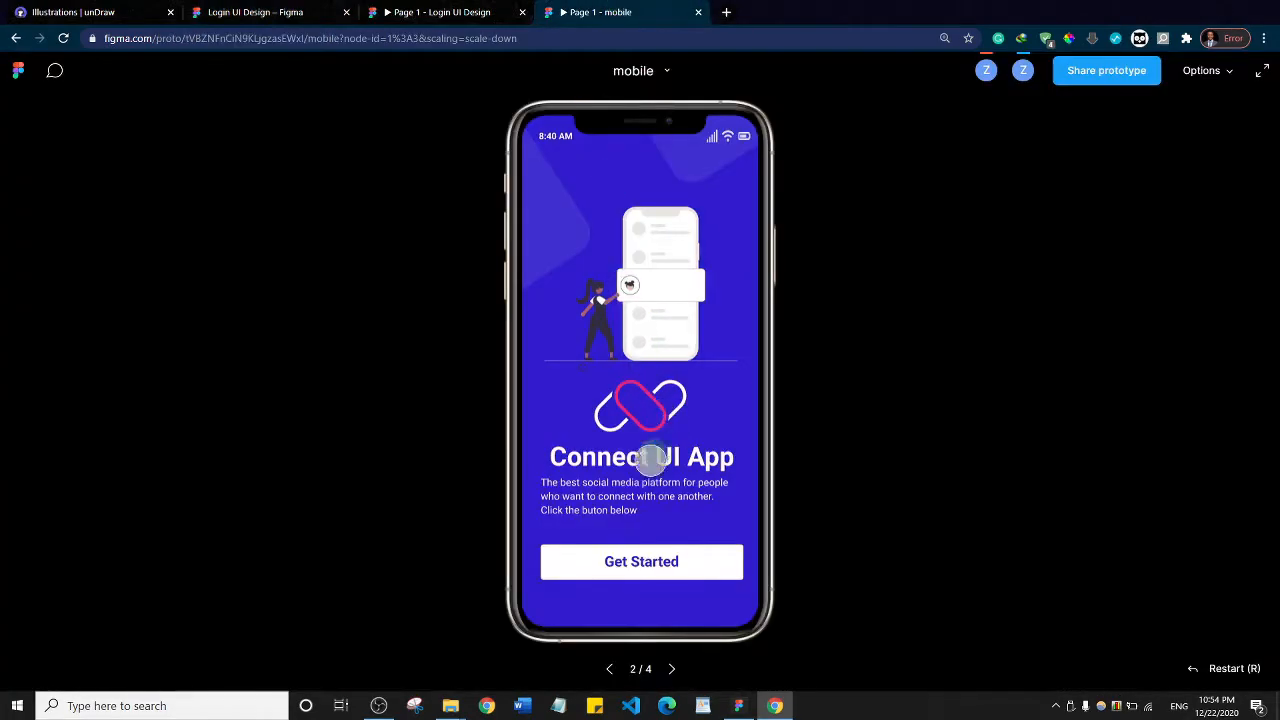
left_click(249, 11)
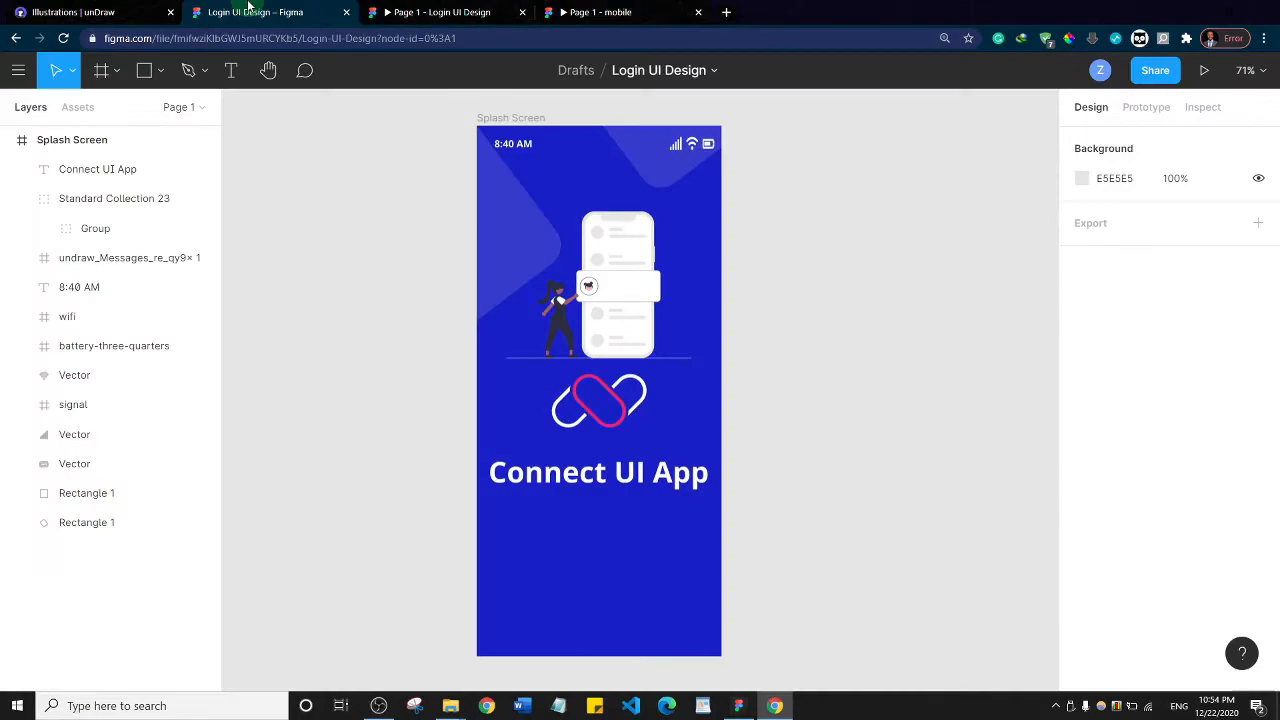
left_click(232, 70)
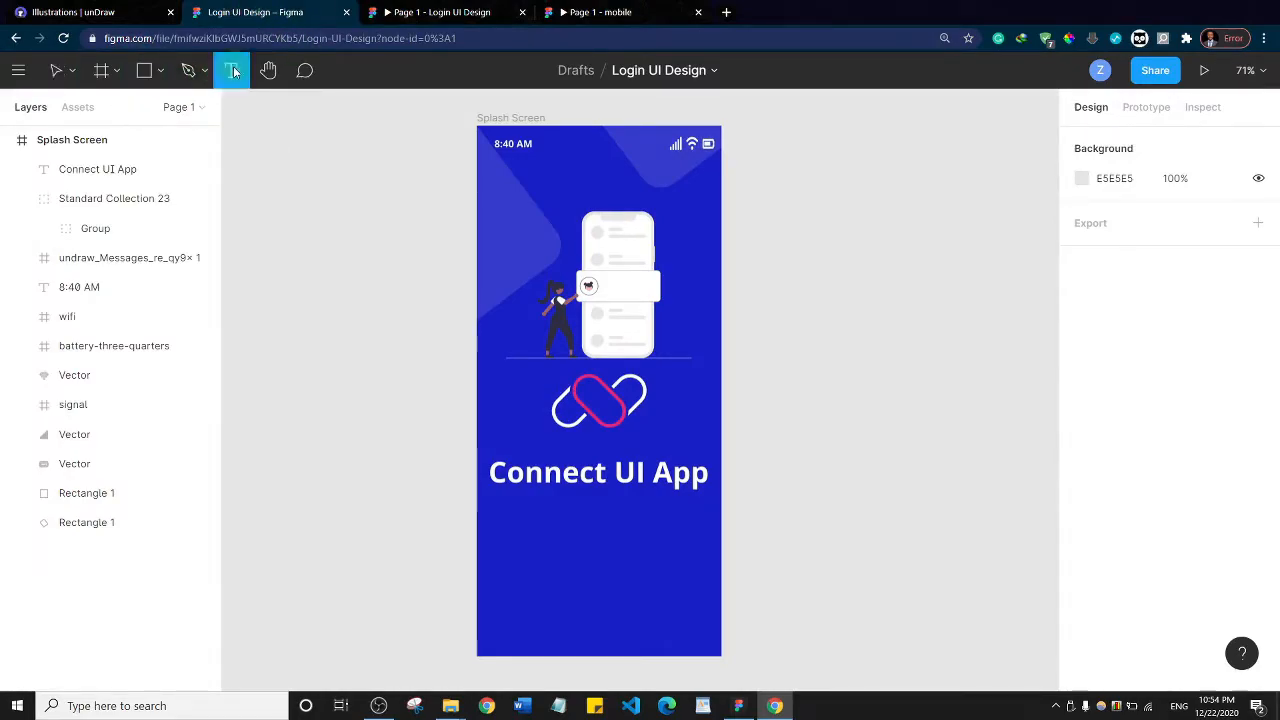
left_click(503, 502)
left_click_drag(655, 548, 703, 546)
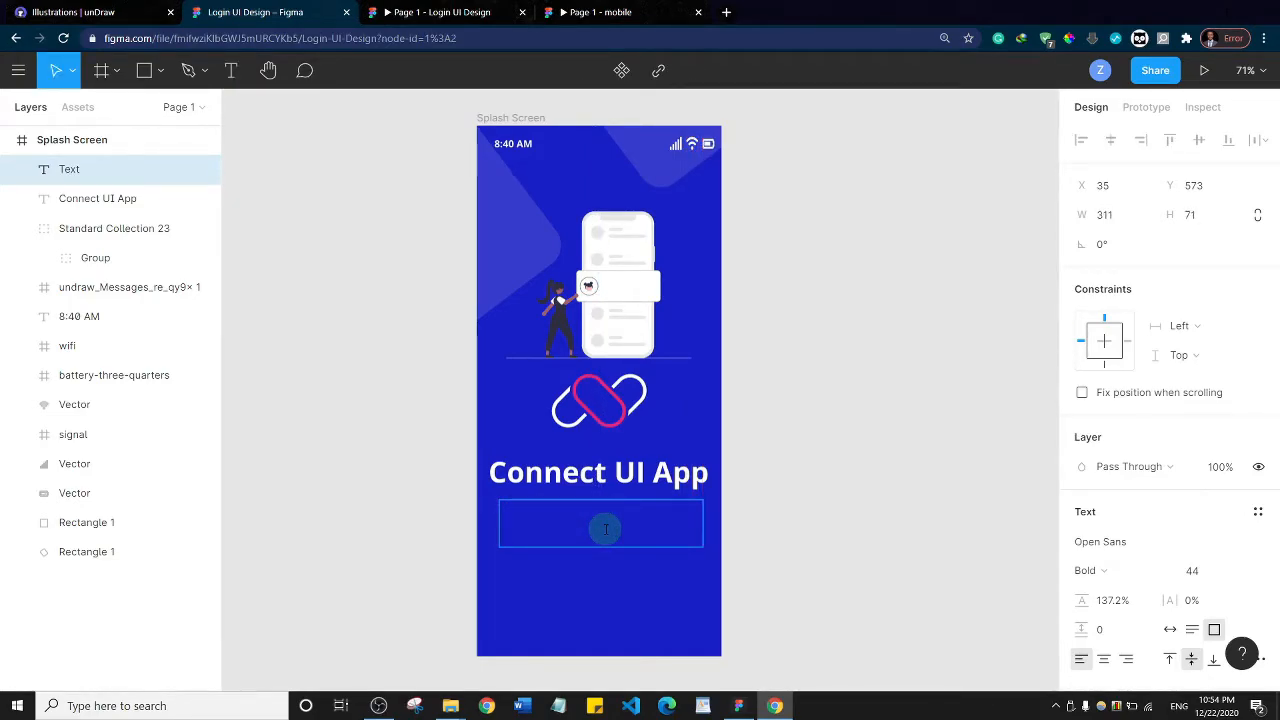
Enter "The" in the new text box and reduce its font size to 20
type("The")
key("ctrl+a")
key("ctrl+shift+comma")
key("ctrl+shift+comma")
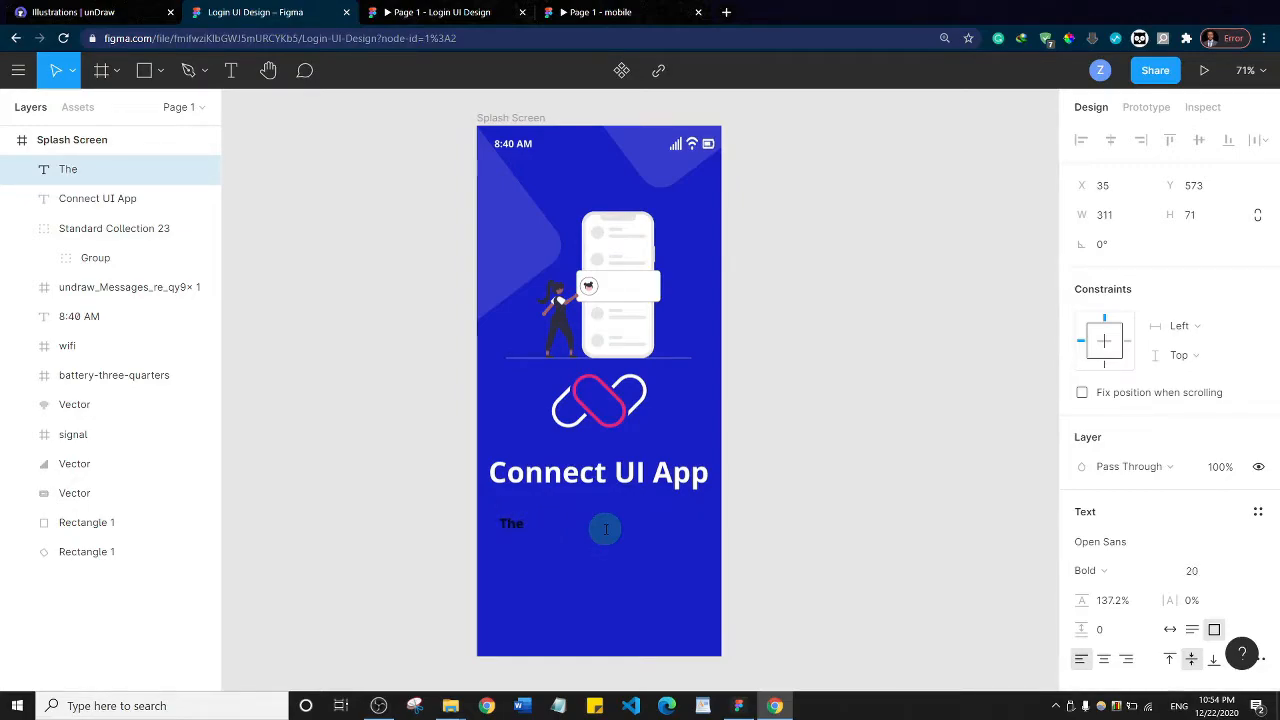
Set the description text's fill to white FFFFFF and its font weight to Regular
scroll(1150, 620, "down", 3)
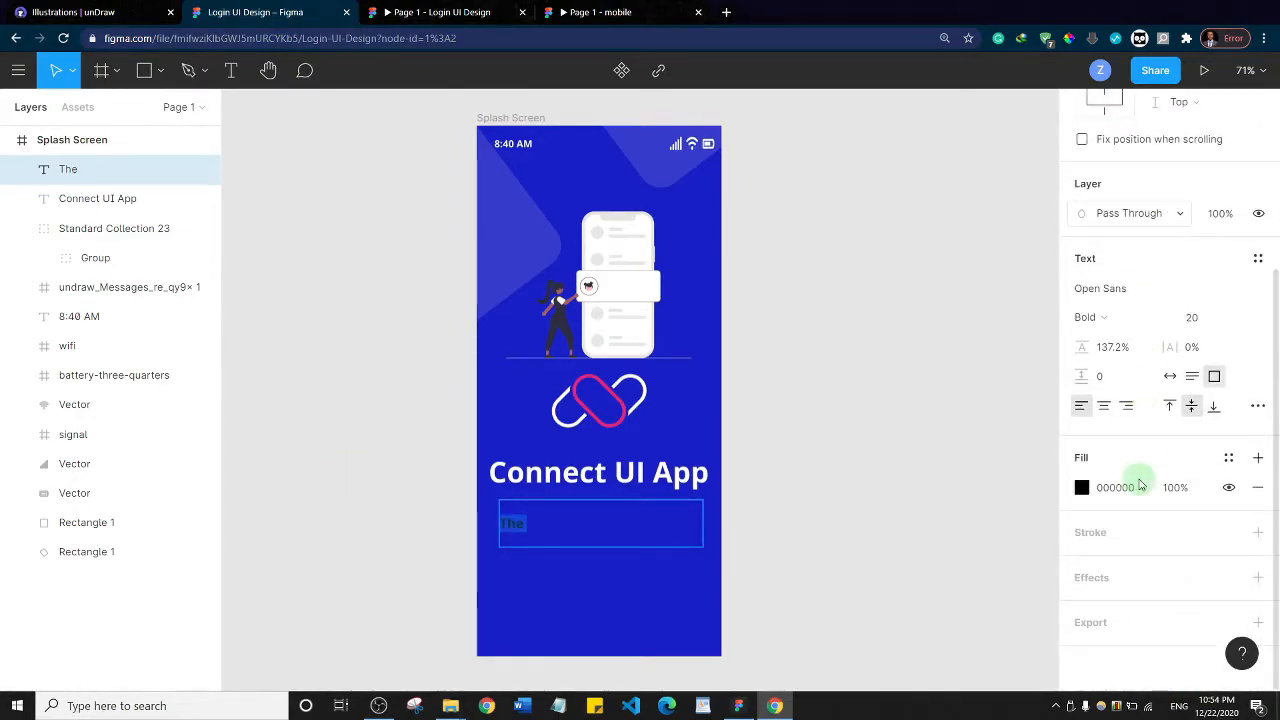
left_click(1081, 489)
left_click_drag(882, 344, 794, 229)
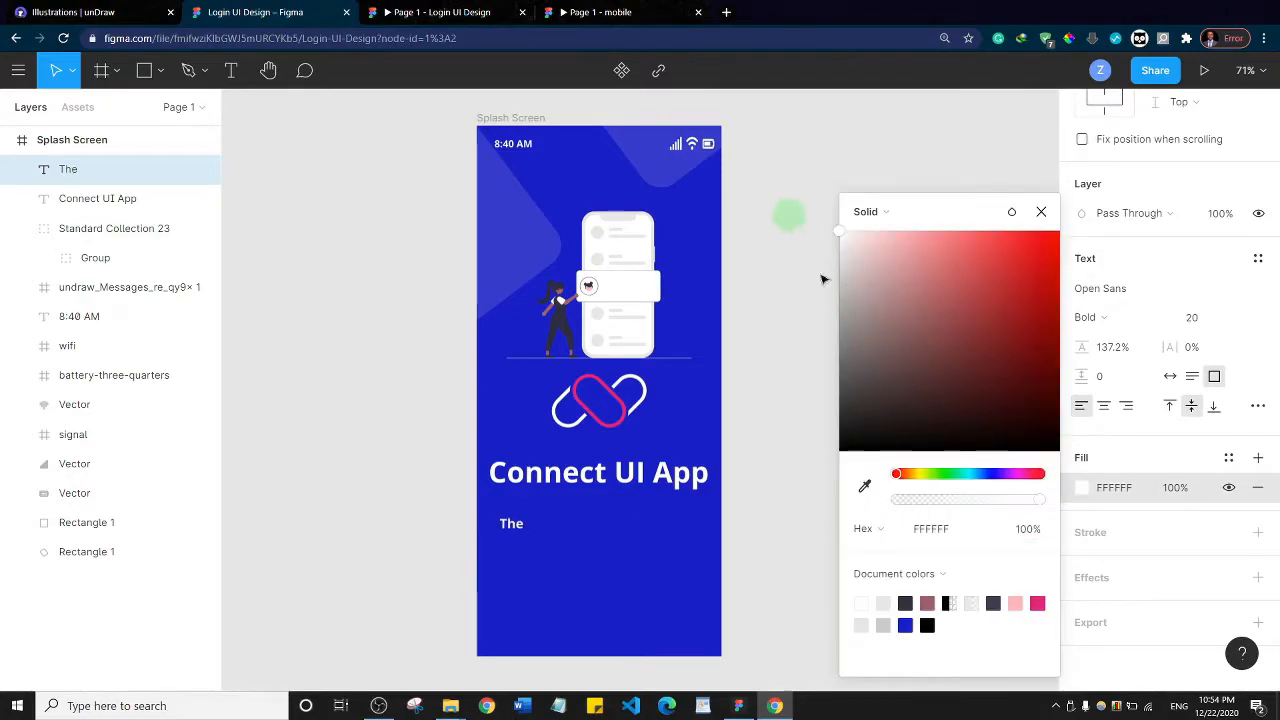
left_click(1040, 211)
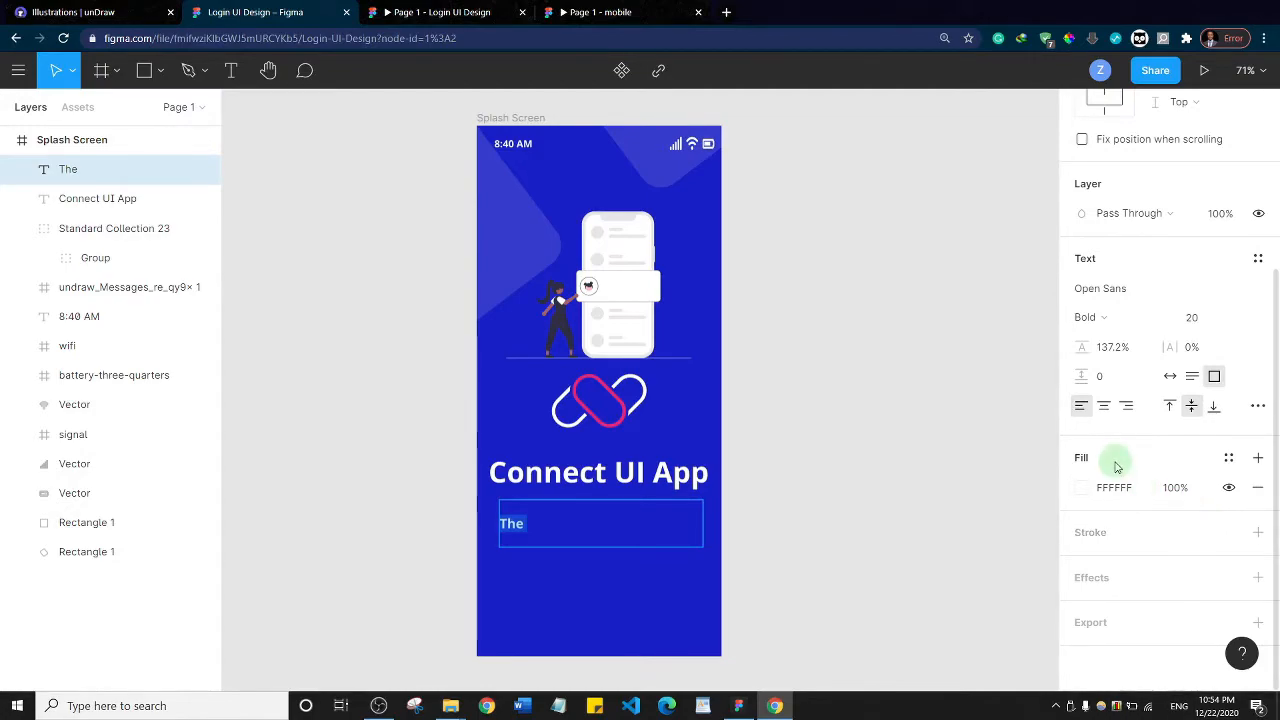
left_click(1108, 317)
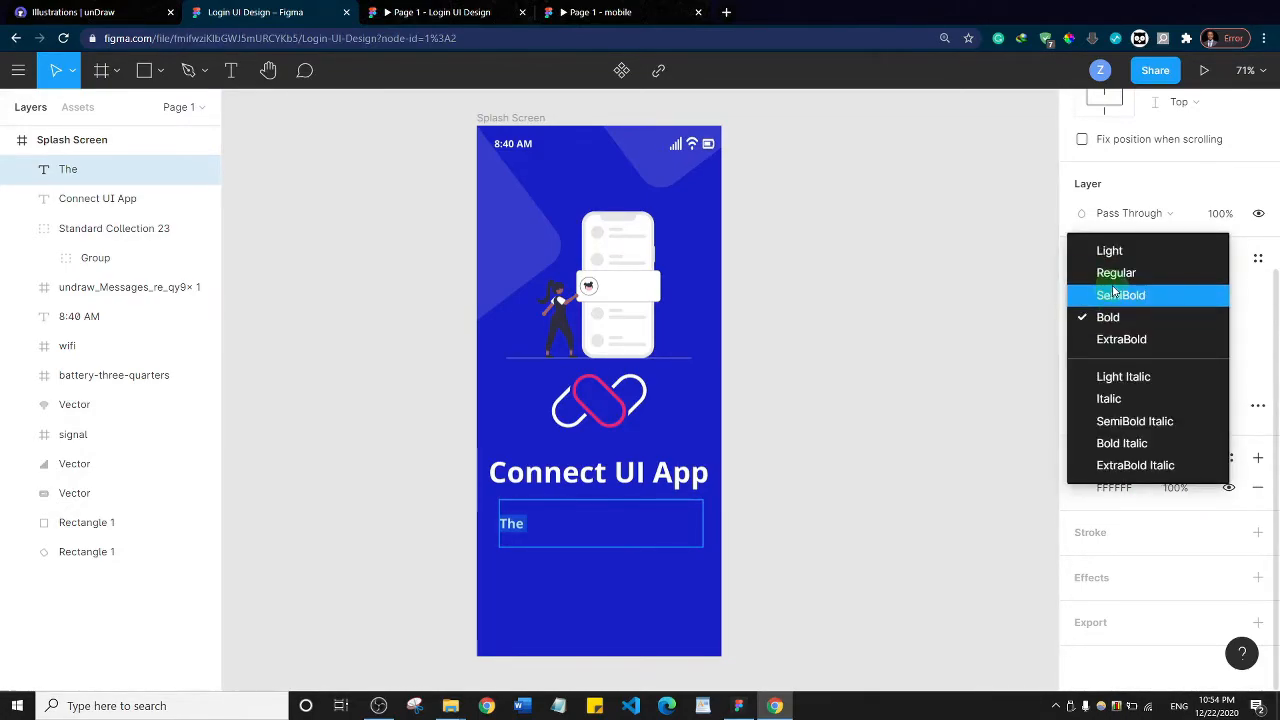
left_click(1116, 273)
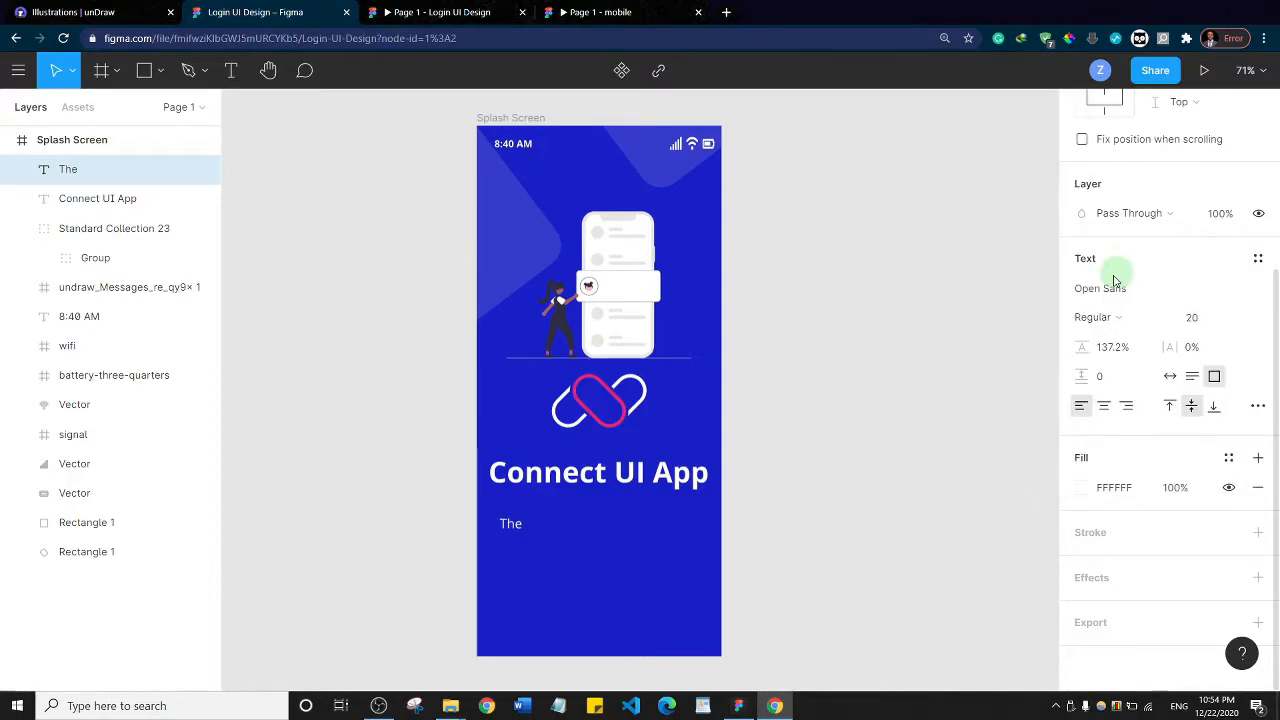
Set the description's text box to auto width and continue its text with "The best social media platform for people"
left_click(538, 520)
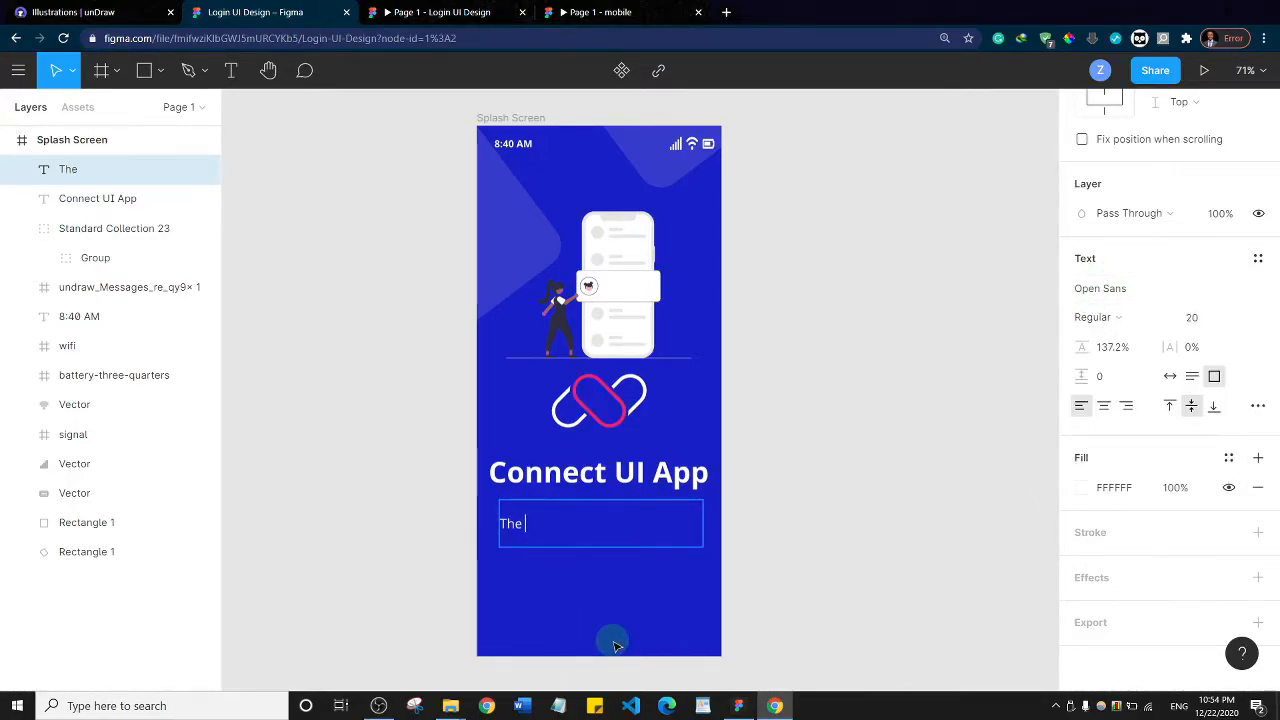
left_click(1170, 377)
left_click(518, 523)
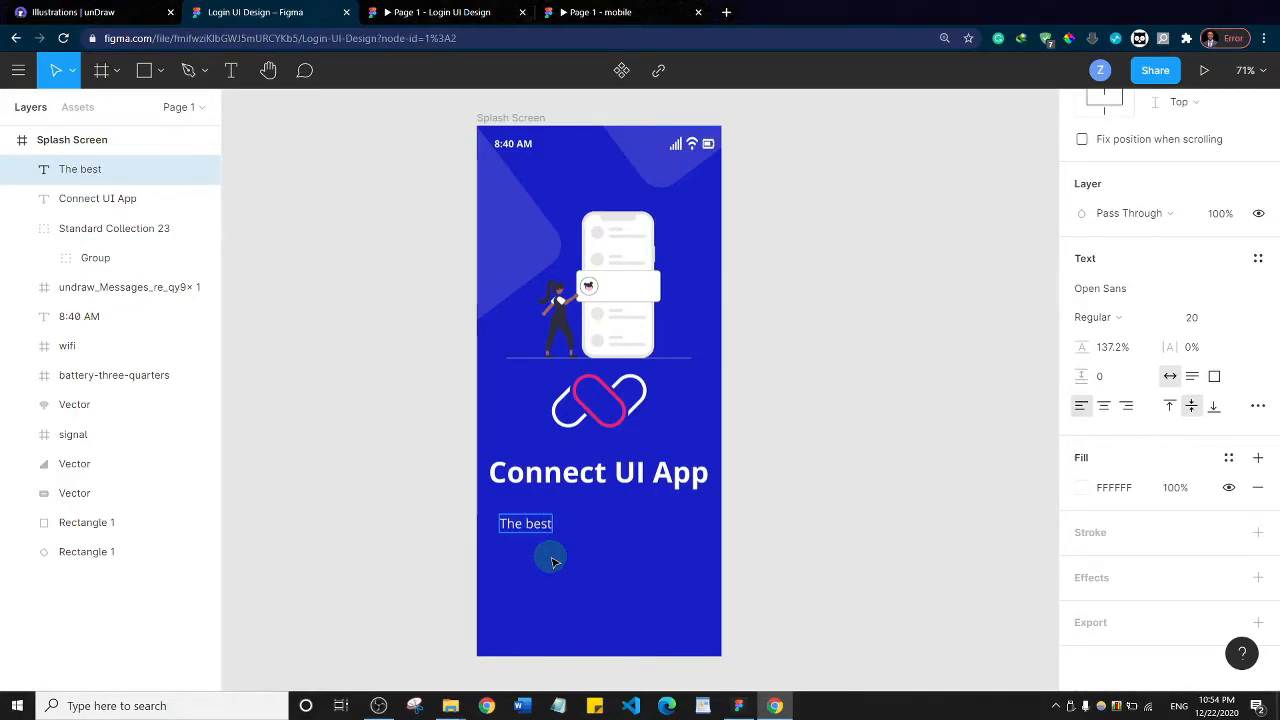
type("social media")
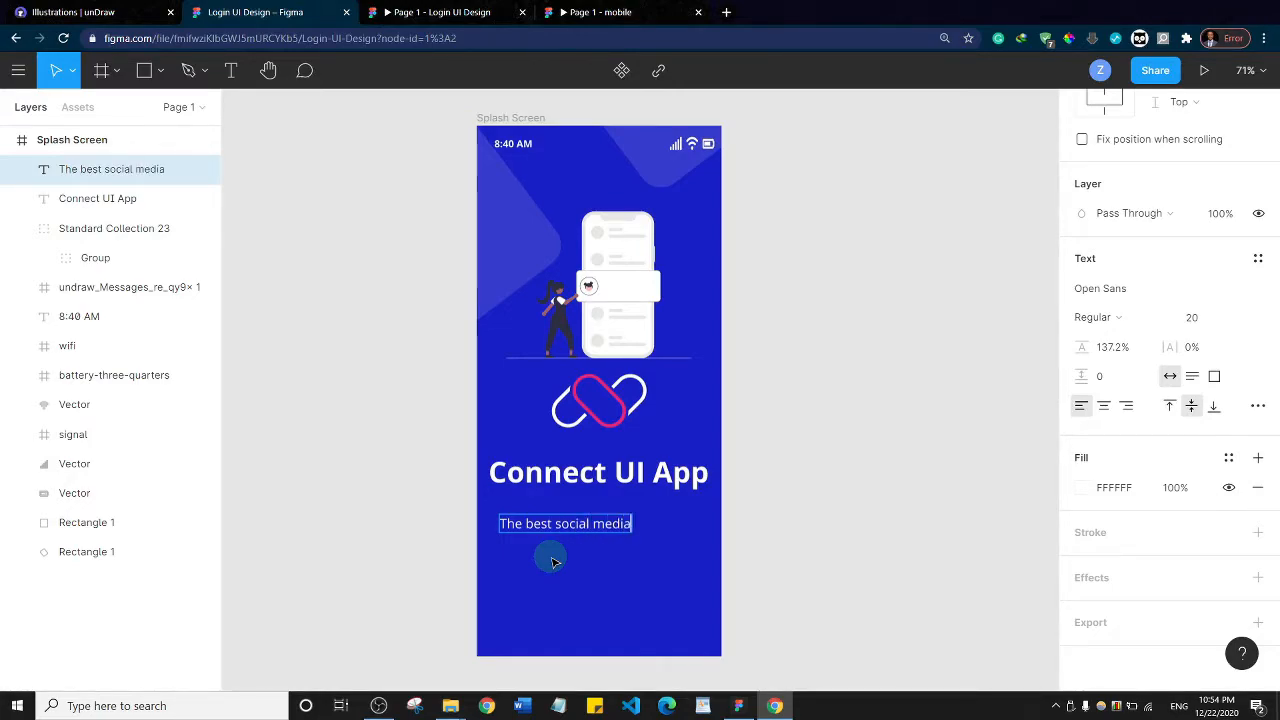
type("form f")
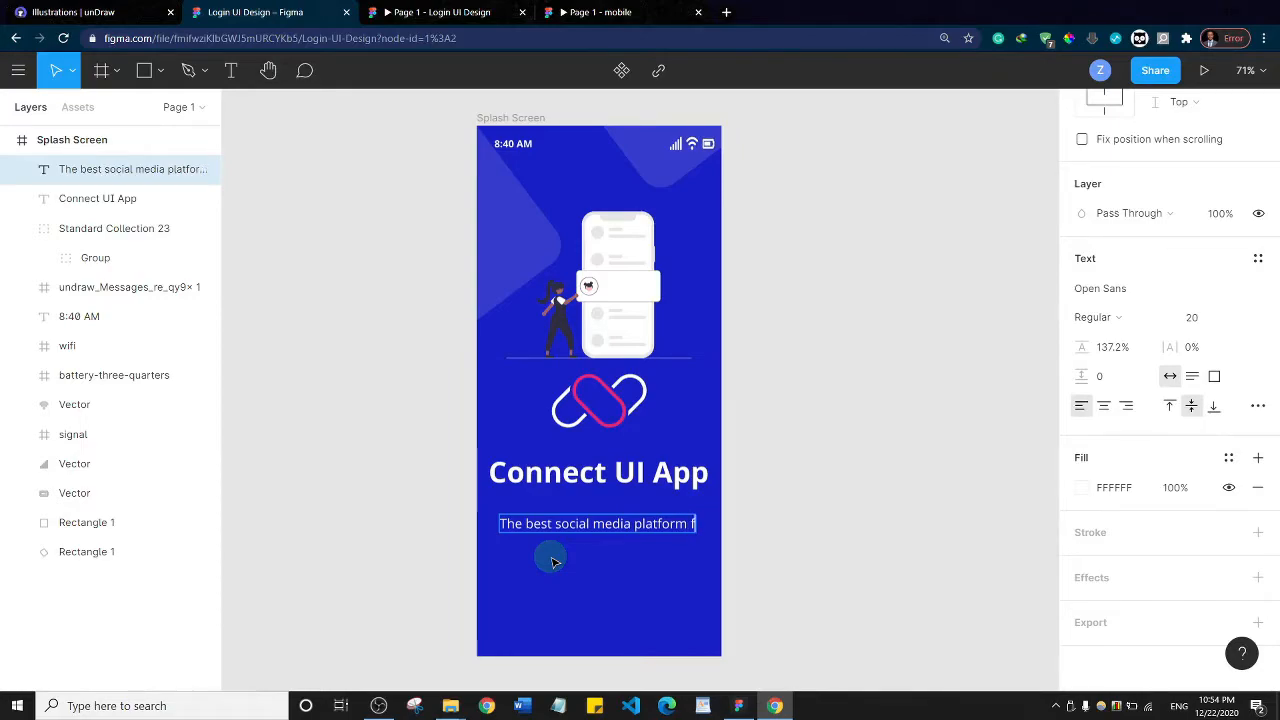
type("or people to inte")
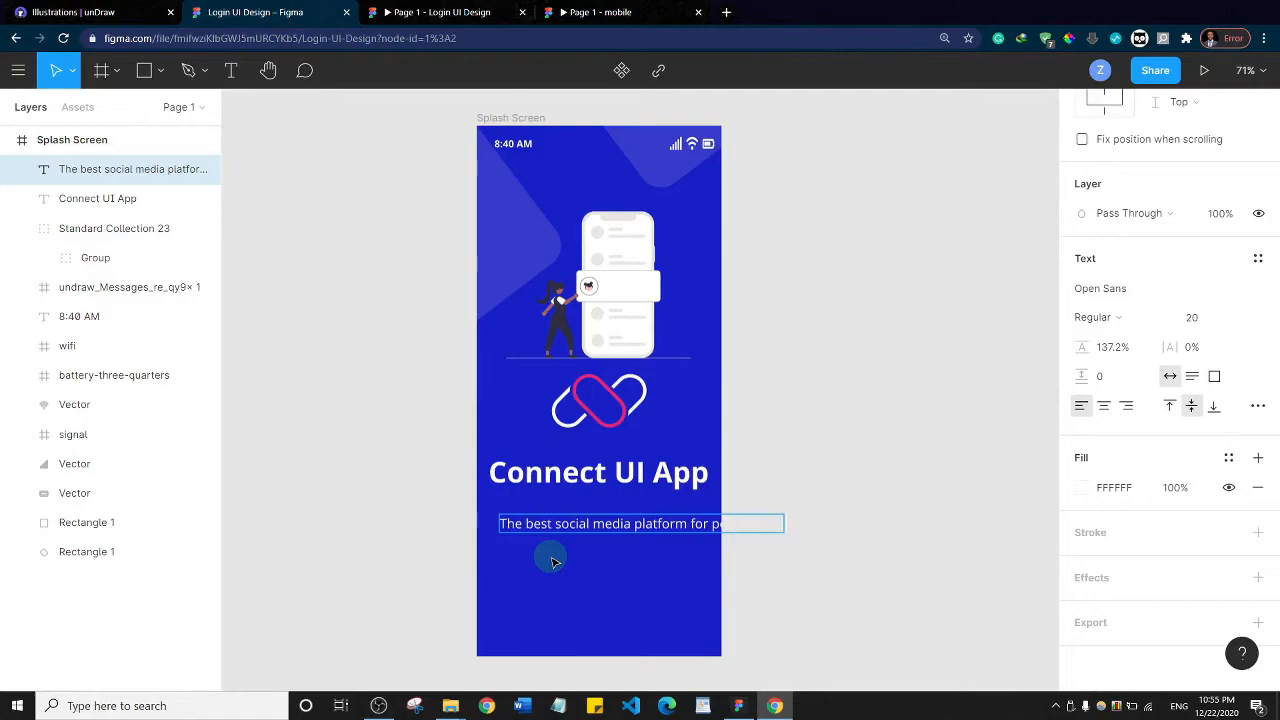
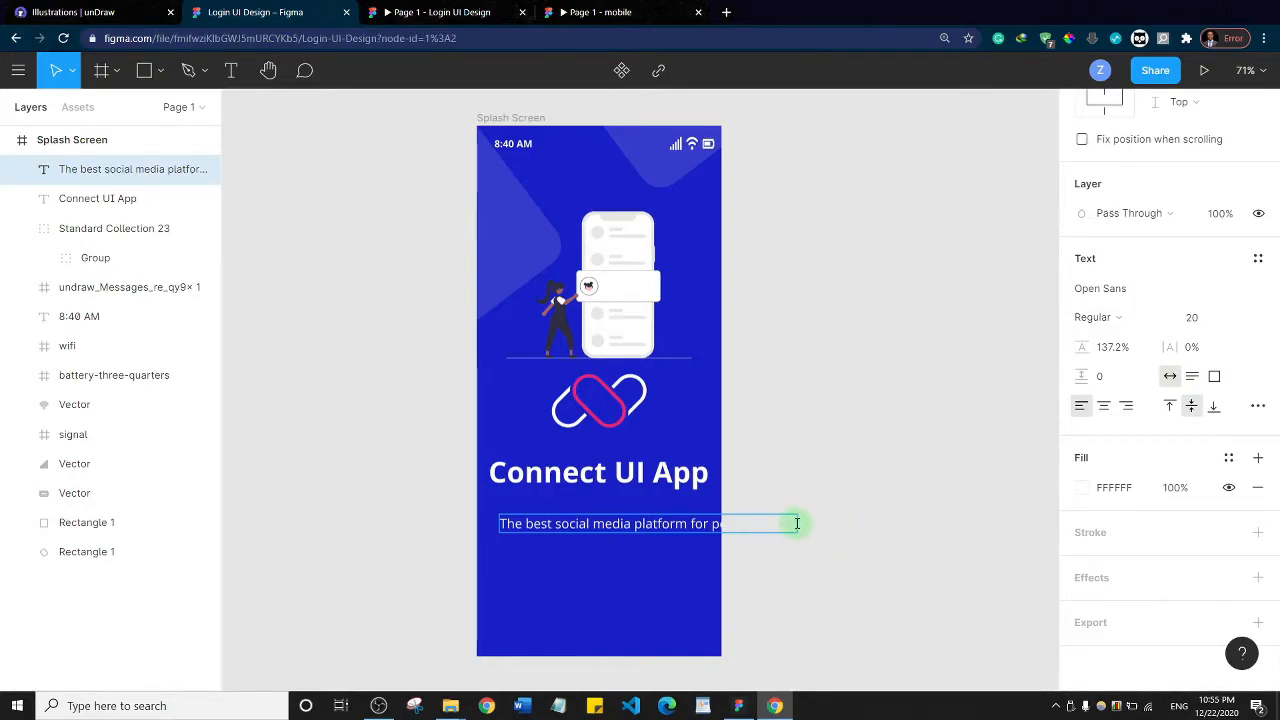
Narrow the description's text box to about 321 wide so its text wraps inside the Splash Screen
left_click(663, 523)
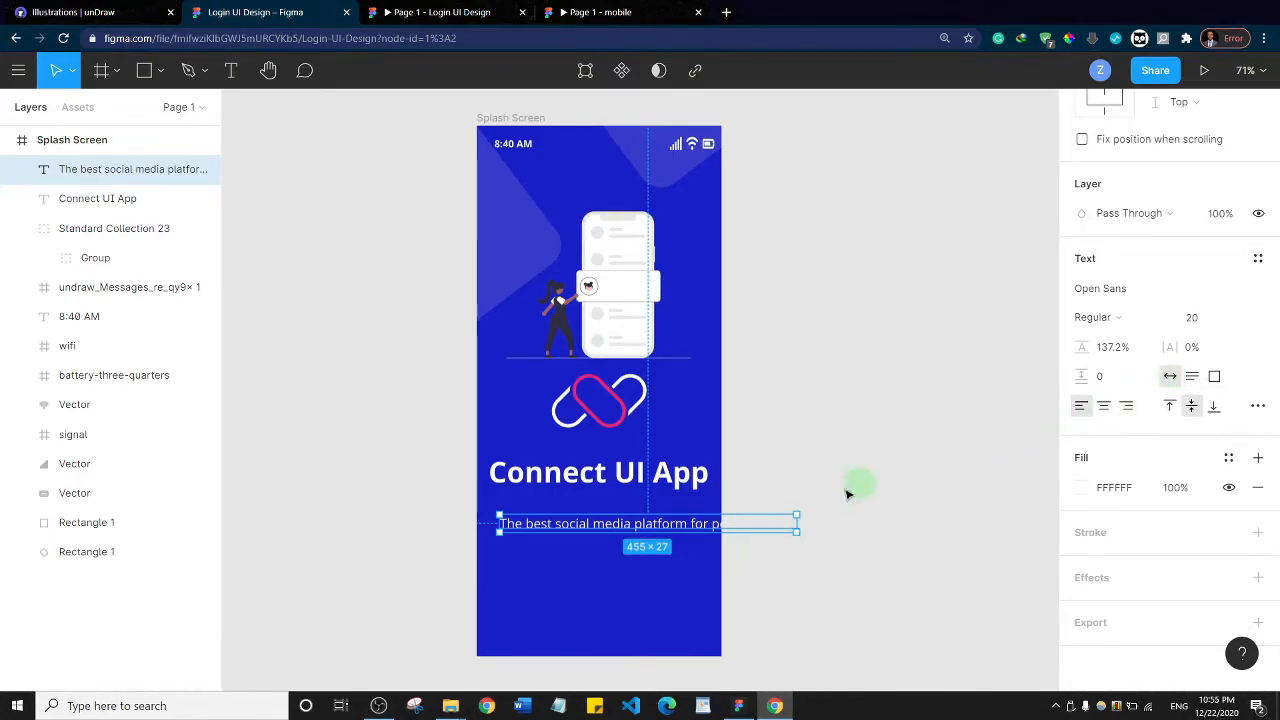
left_click_drag(797, 519, 709, 521)
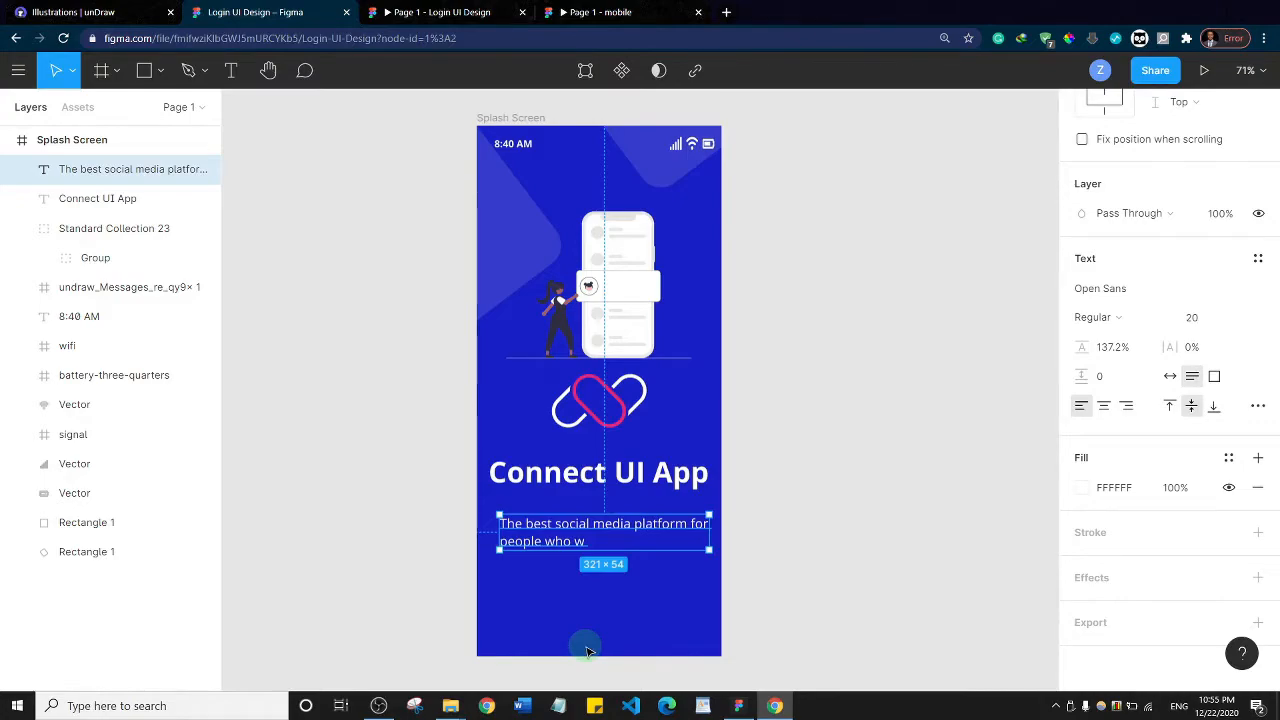
key("Escape")
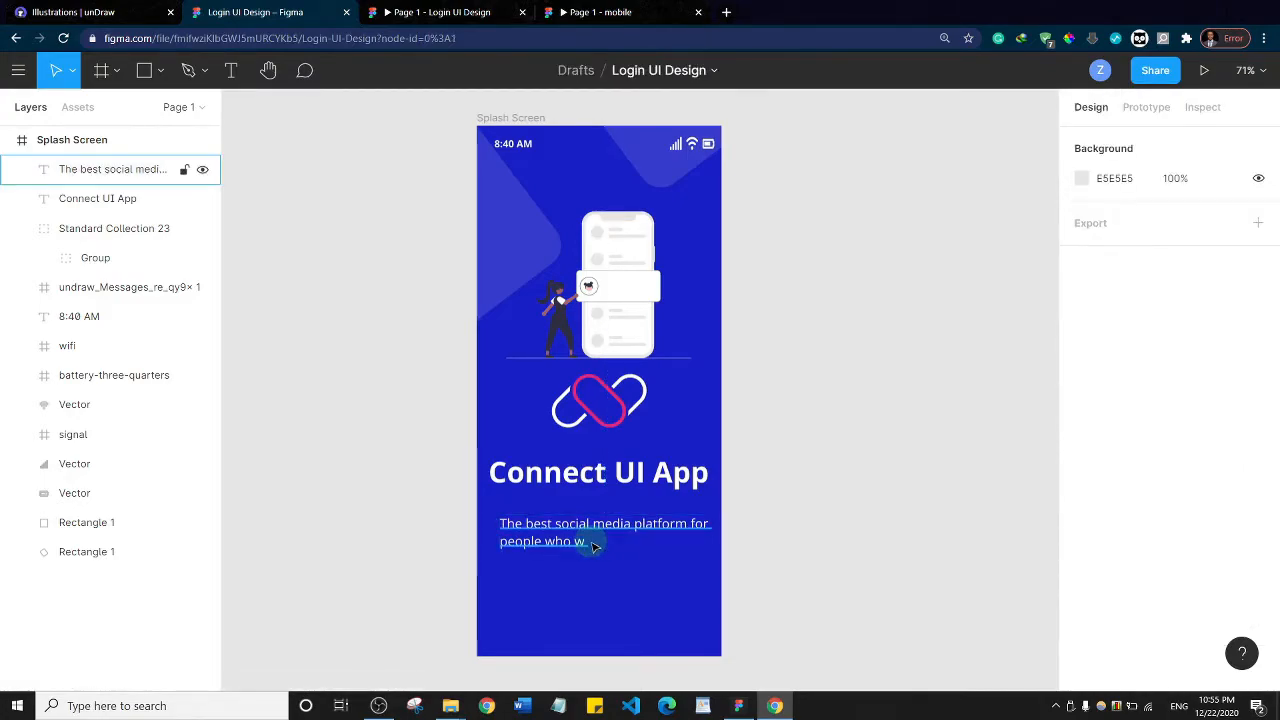
Complete the description after "people who" with "with one another." and add a new line reading "Click the button below"
left_click(592, 546)
key("BackSpace")
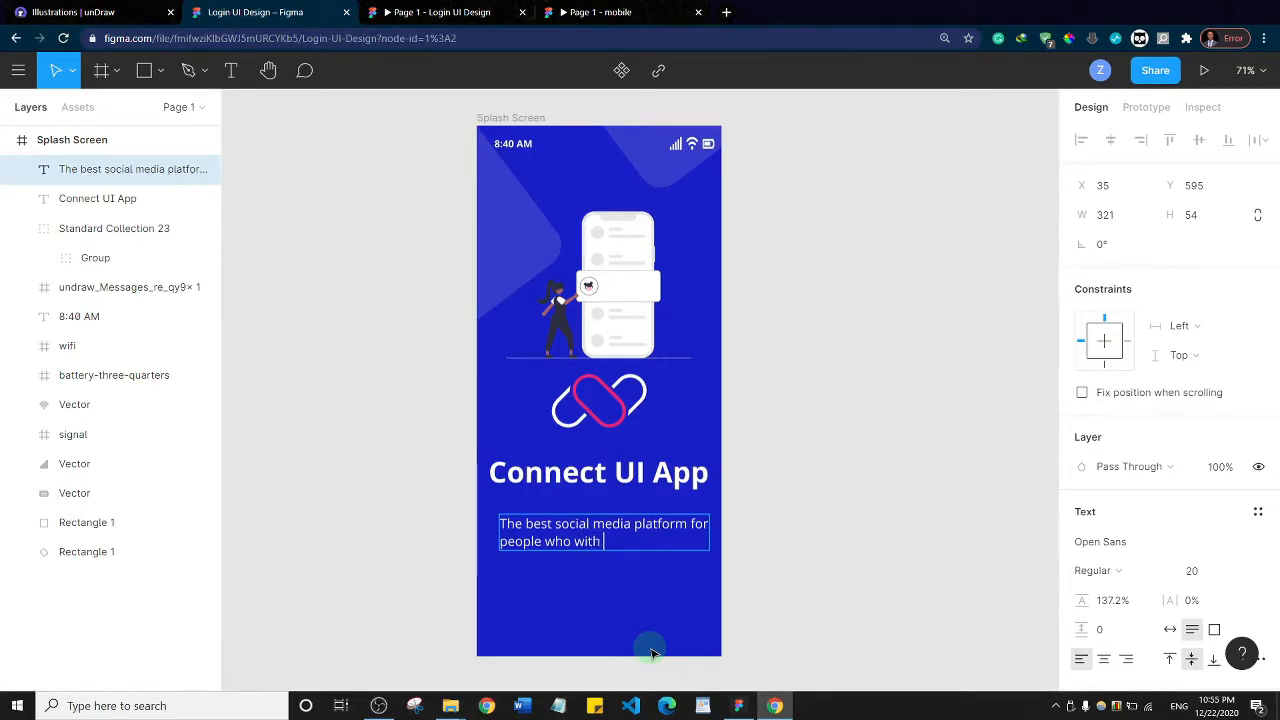
type("ith one another.")
key("Return")
type("Click the button below")
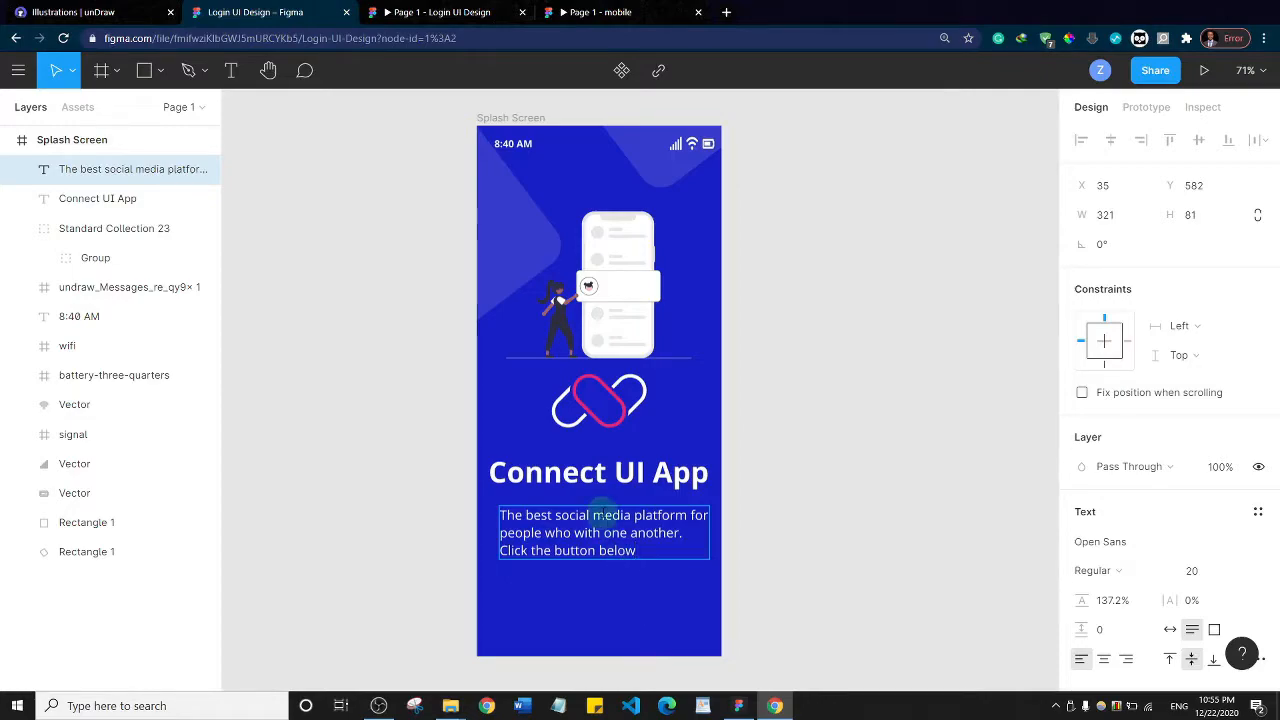
key("Escape")
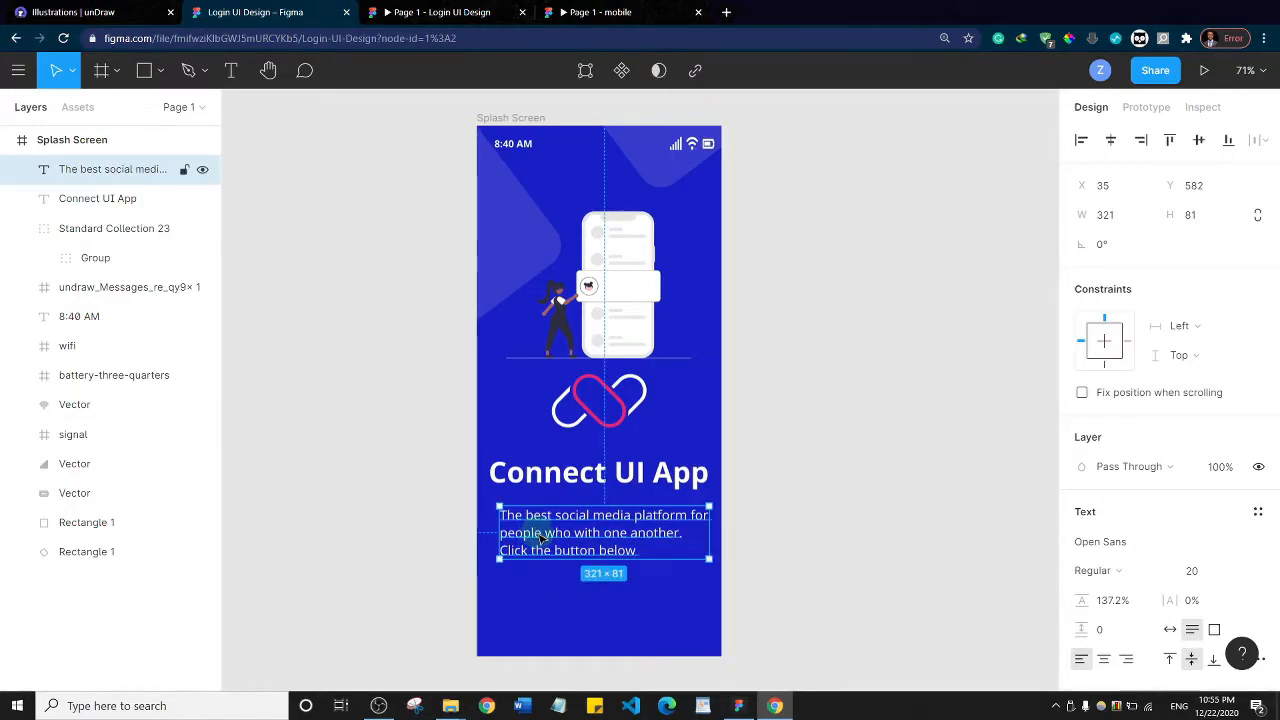
Reduce the description's font size to 19 and move it directly under the title at about X 27, Y 559
left_click_drag(540, 537, 534, 536)
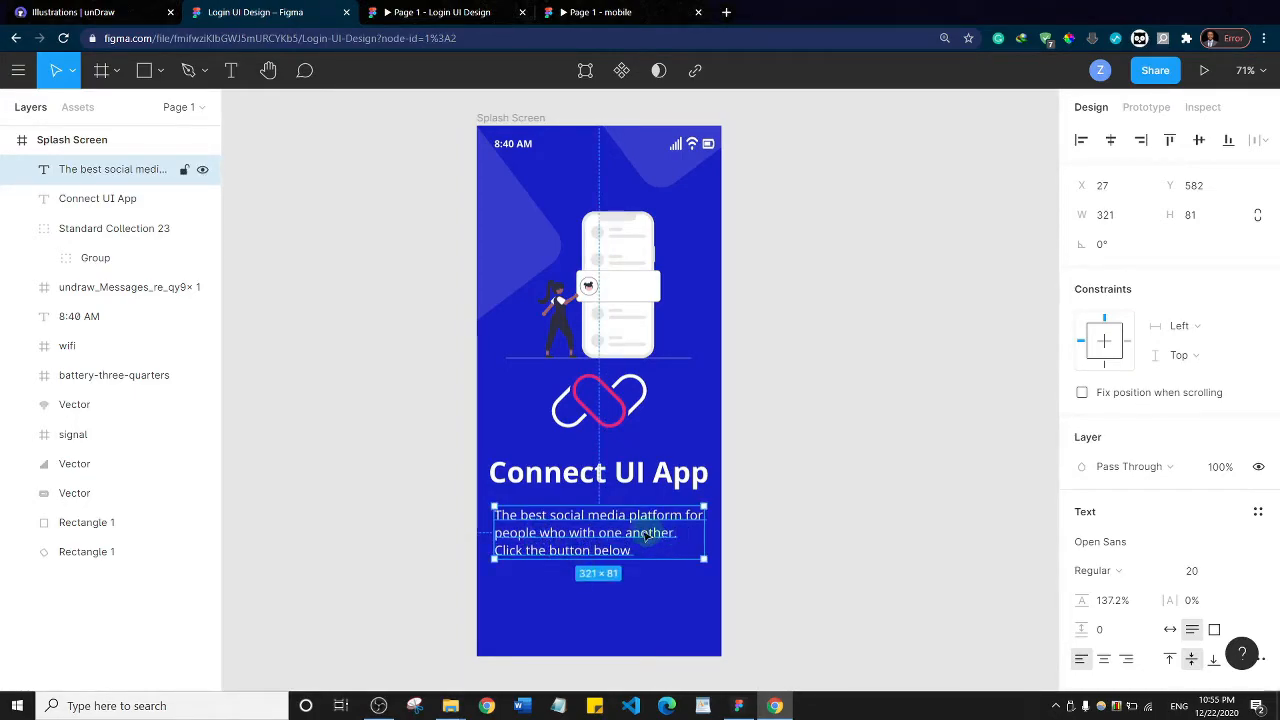
double_click(581, 533)
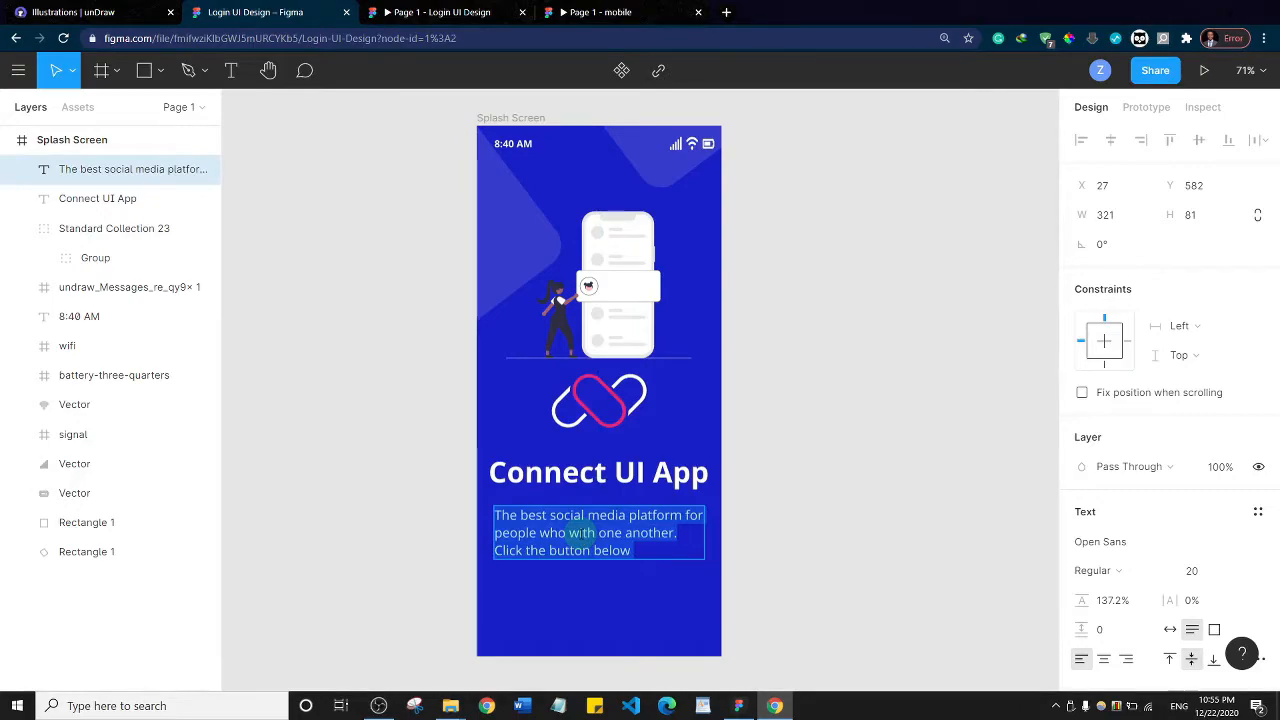
key("ctrl+shift+comma")
key("Escape")
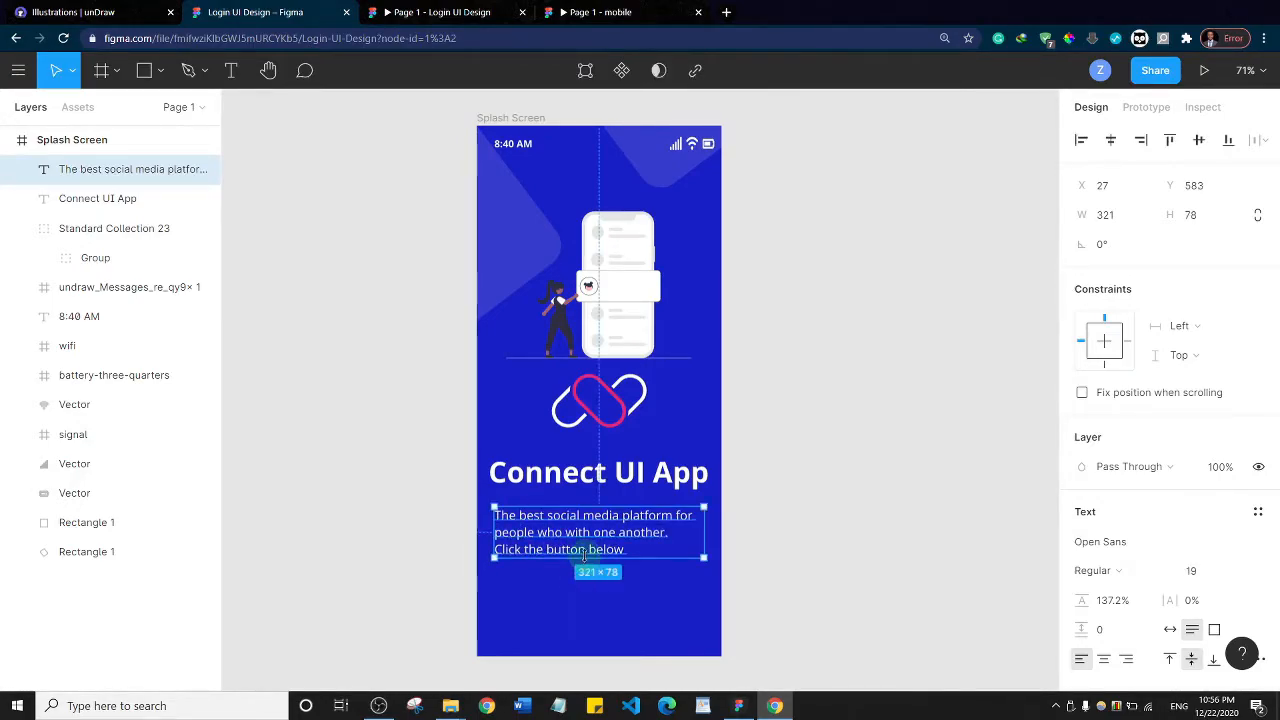
left_click_drag(579, 551, 574, 545)
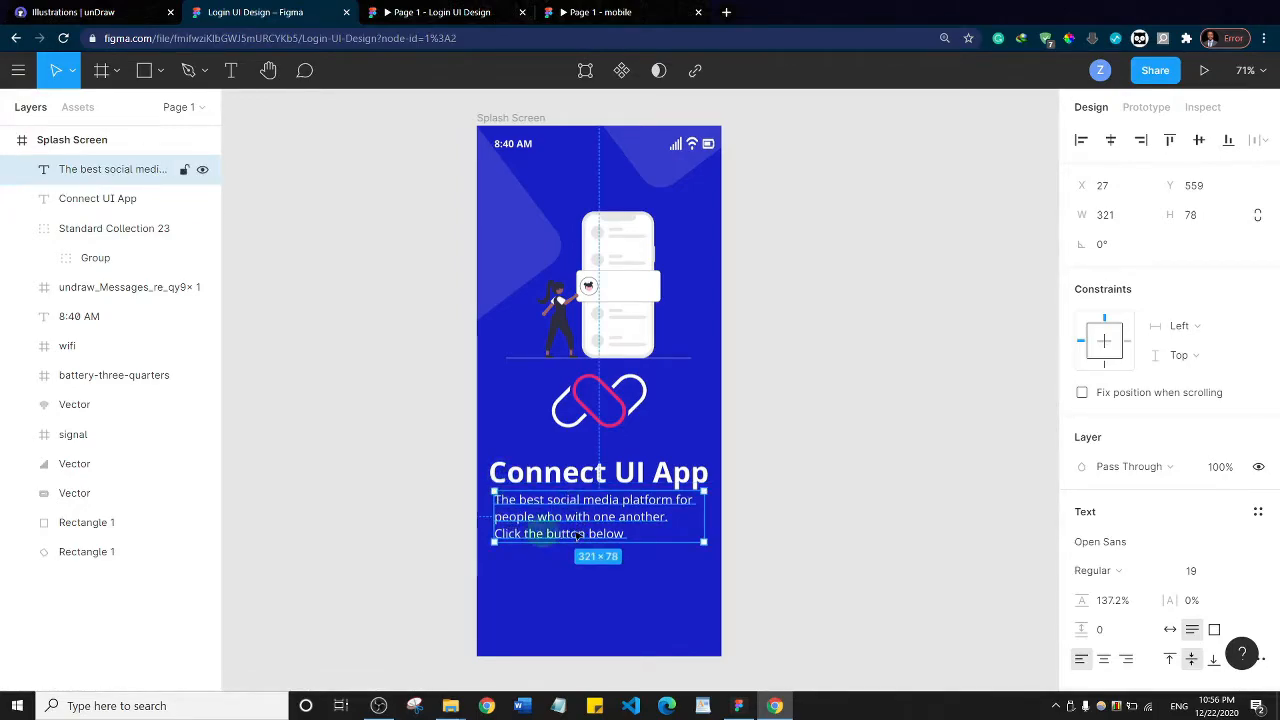
left_click(843, 452)
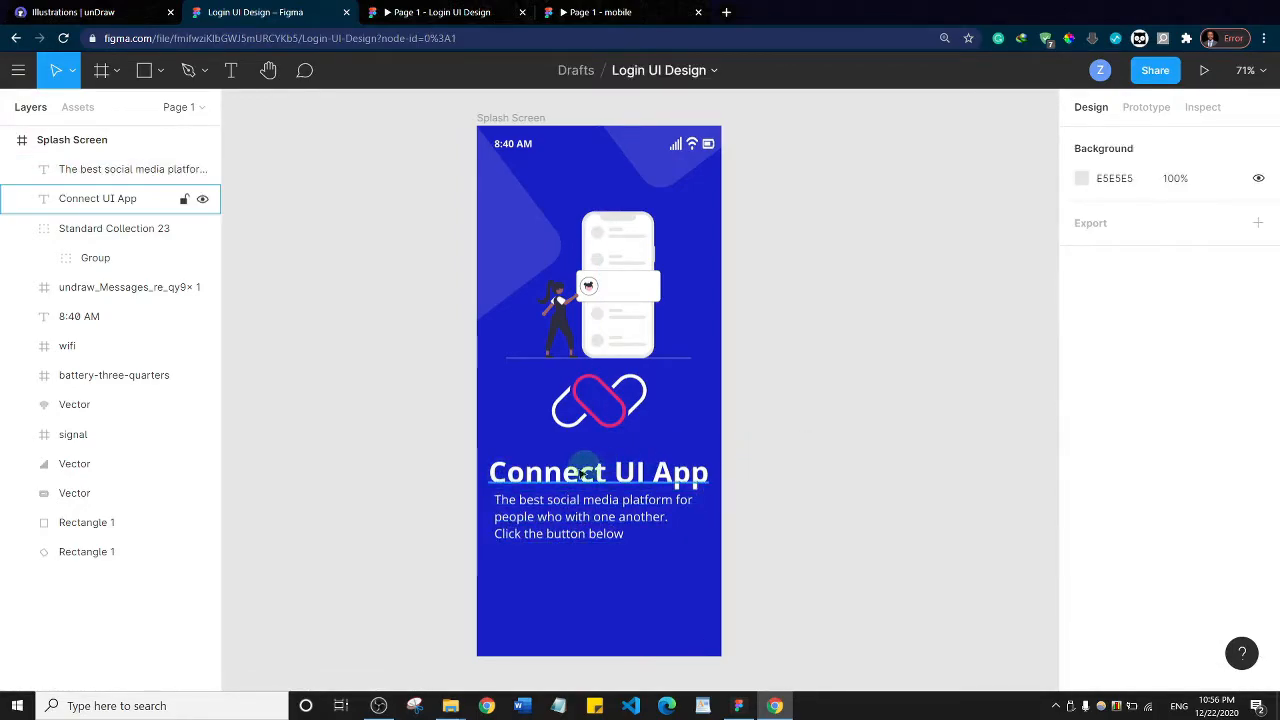
Shift the "Connect UI App" title to about X 14 and reduce its font size to 39
left_click(560, 474)
mouse_move(491, 471)
left_mouse_down()
mouse_move(509, 471)
mouse_move(485, 468)
left_mouse_up()
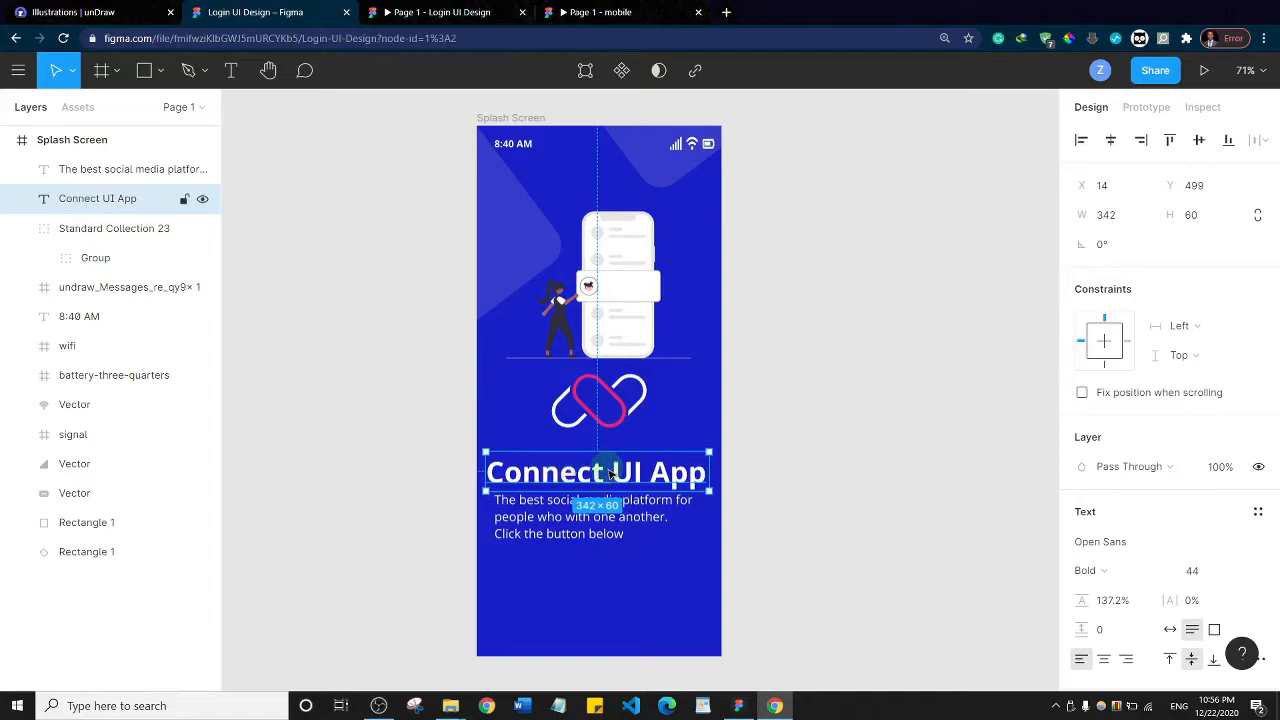
double_click(610, 474)
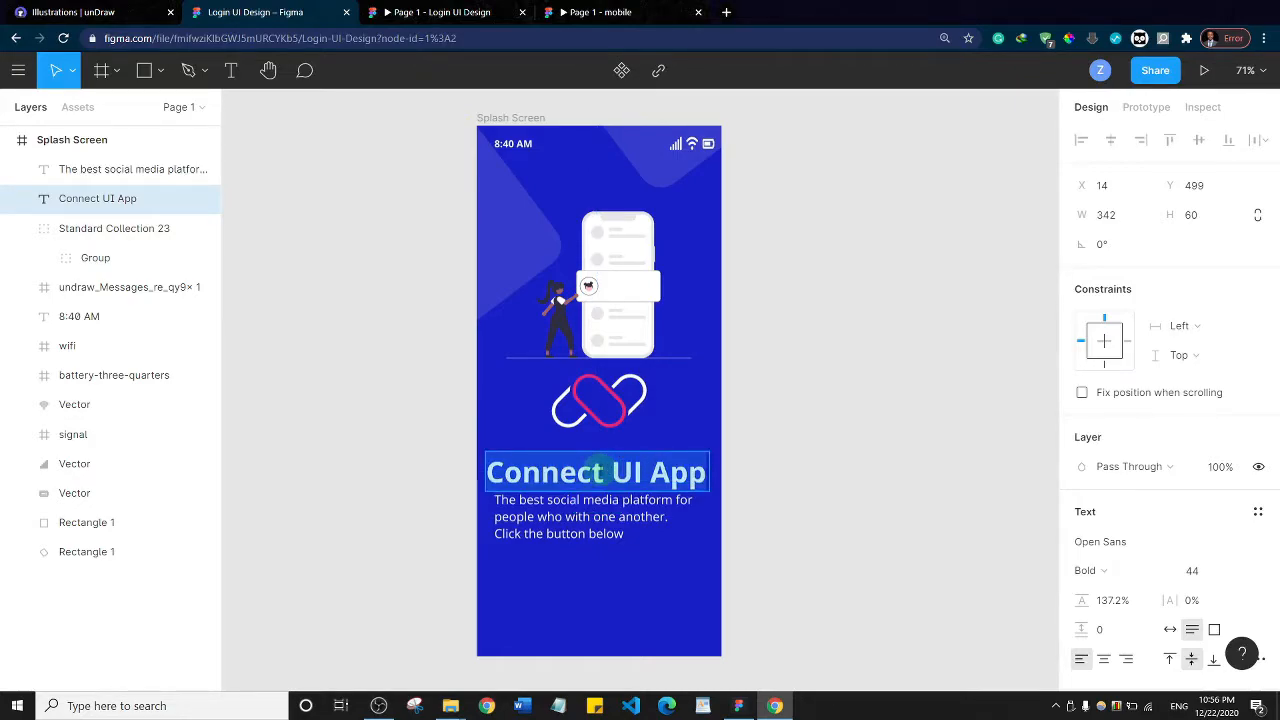
key("ctrl+shift+comma")
key("ctrl+shift+comma")
key("ctrl+shift+comma")
key("ctrl+shift+comma")
key("ctrl+shift+comma")
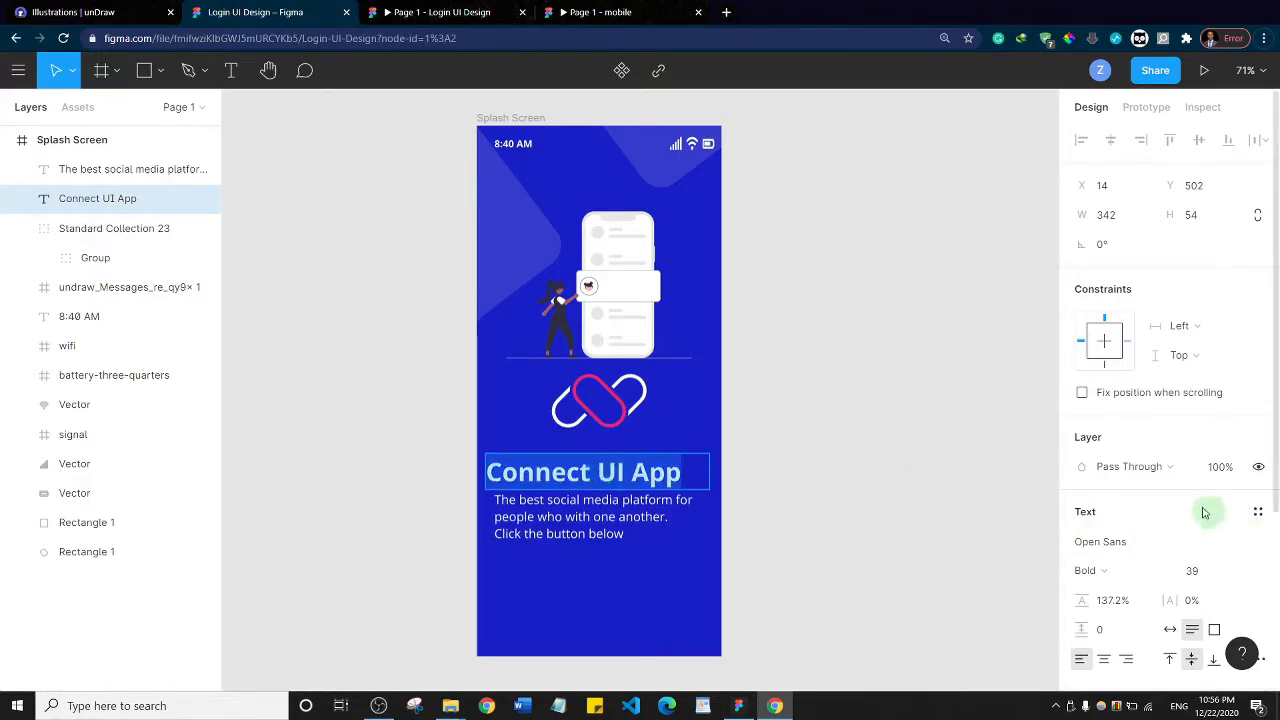
Set the title's text box to auto width and centre it horizontally in the Splash Screen
left_click(1170, 629)
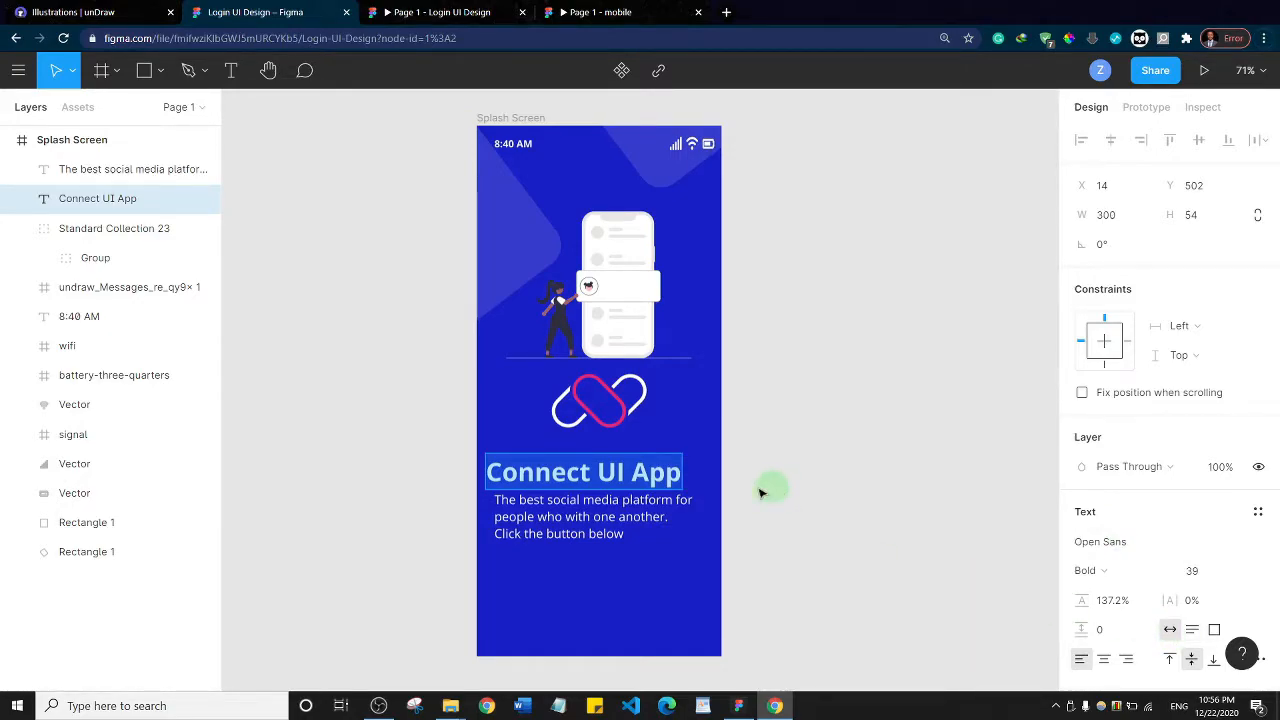
key("Escape")
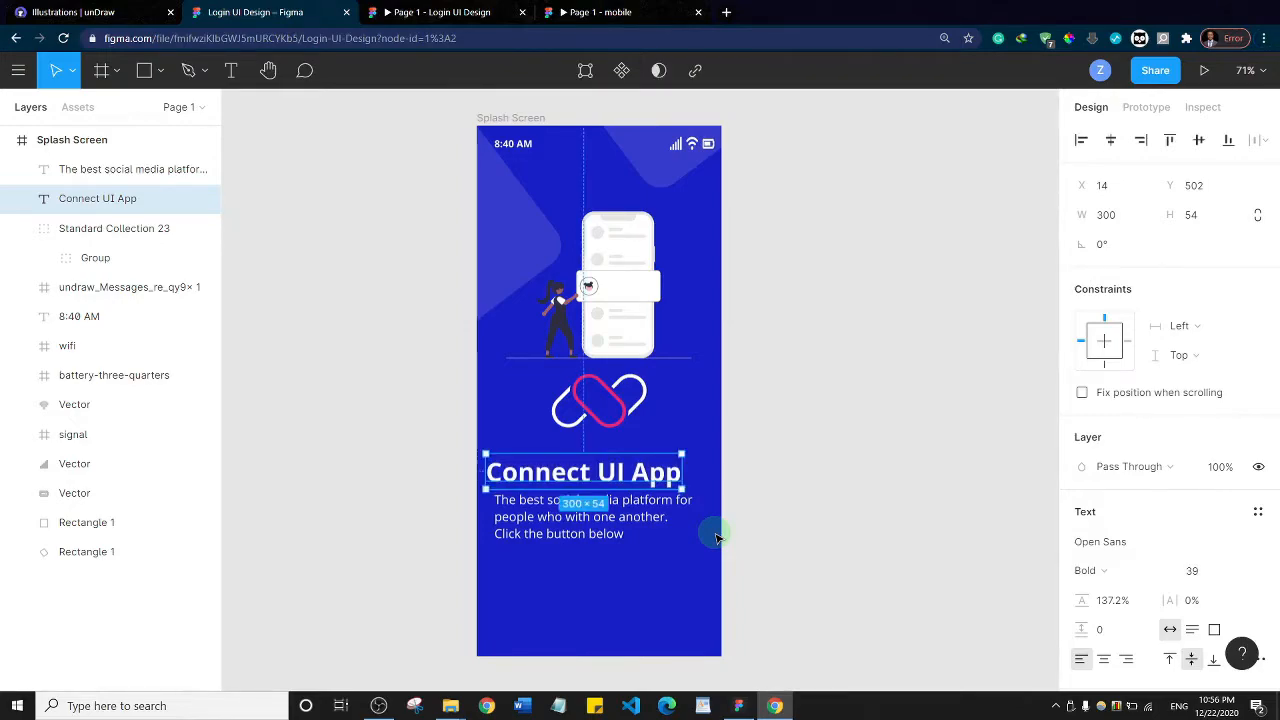
key("alt+h")
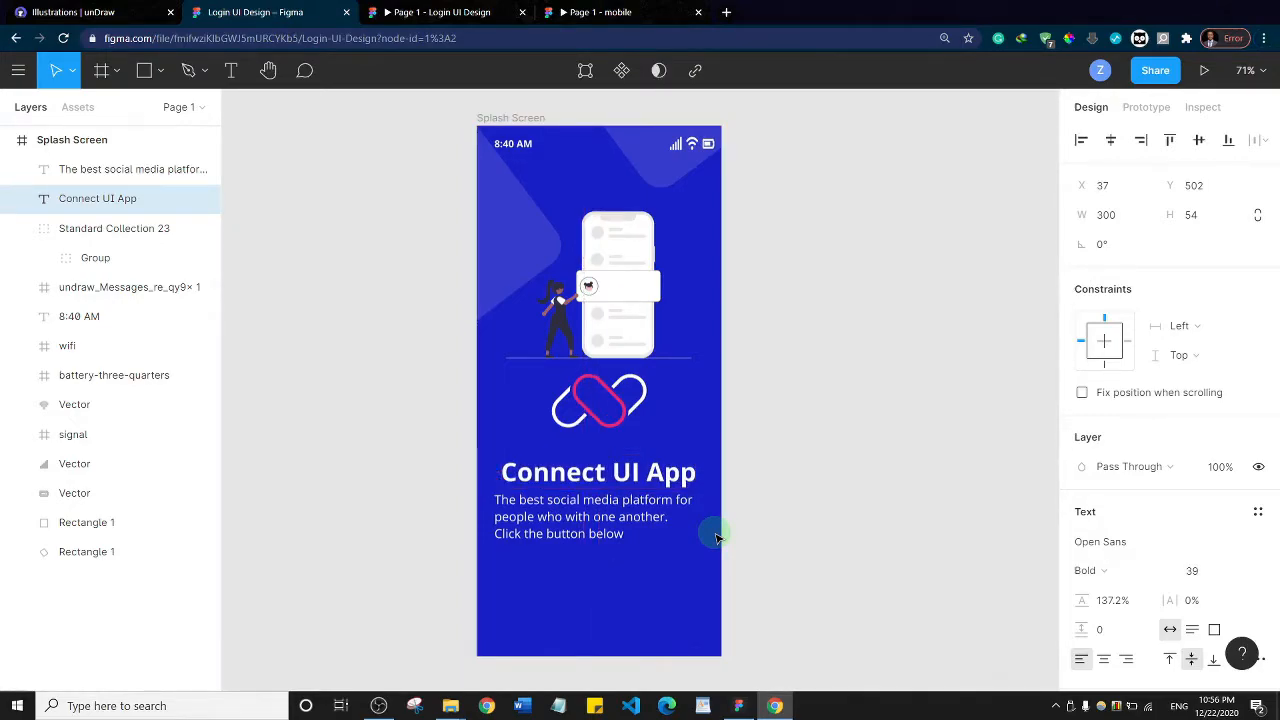
left_click(786, 423)
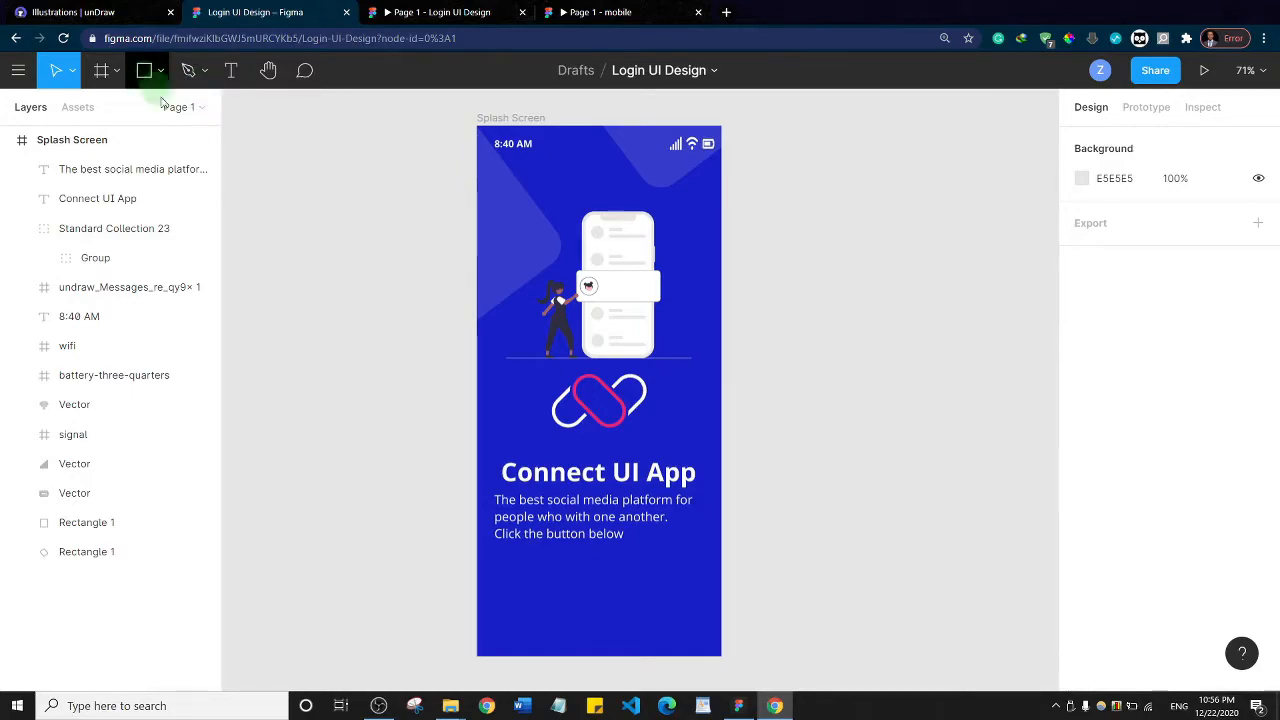
Draw a button rectangle about 321 by 73 below the description, positioned at about X 26, Y 678
key("r")
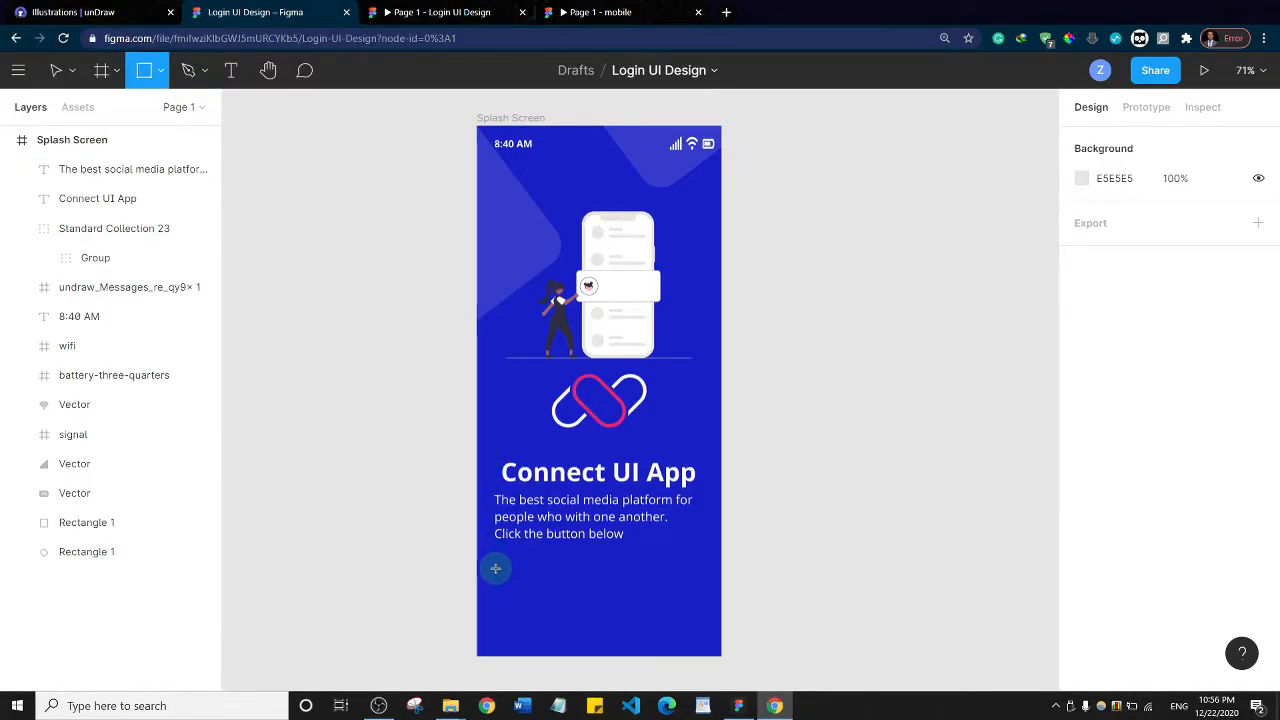
mouse_move(500, 578)
left_mouse_down()
mouse_move(565, 621)
mouse_move(668, 608)
mouse_move(705, 626)
left_mouse_up()
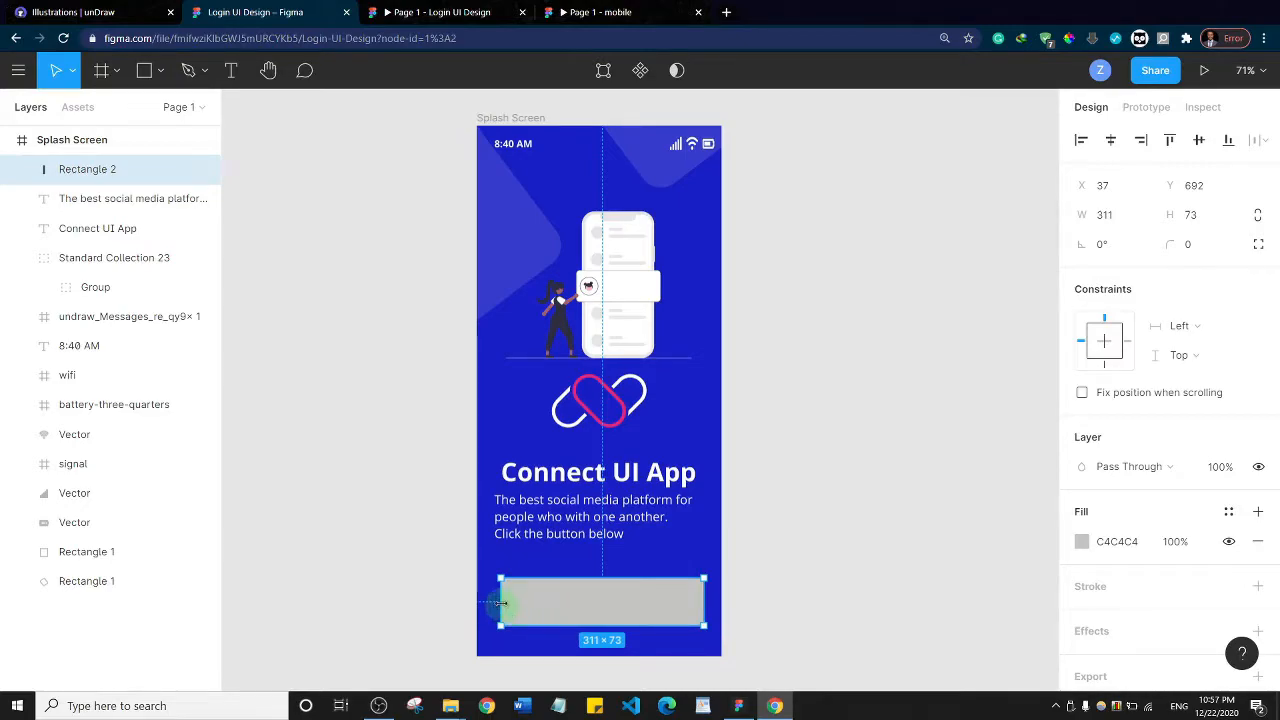
left_click_drag(501, 600, 495, 594)
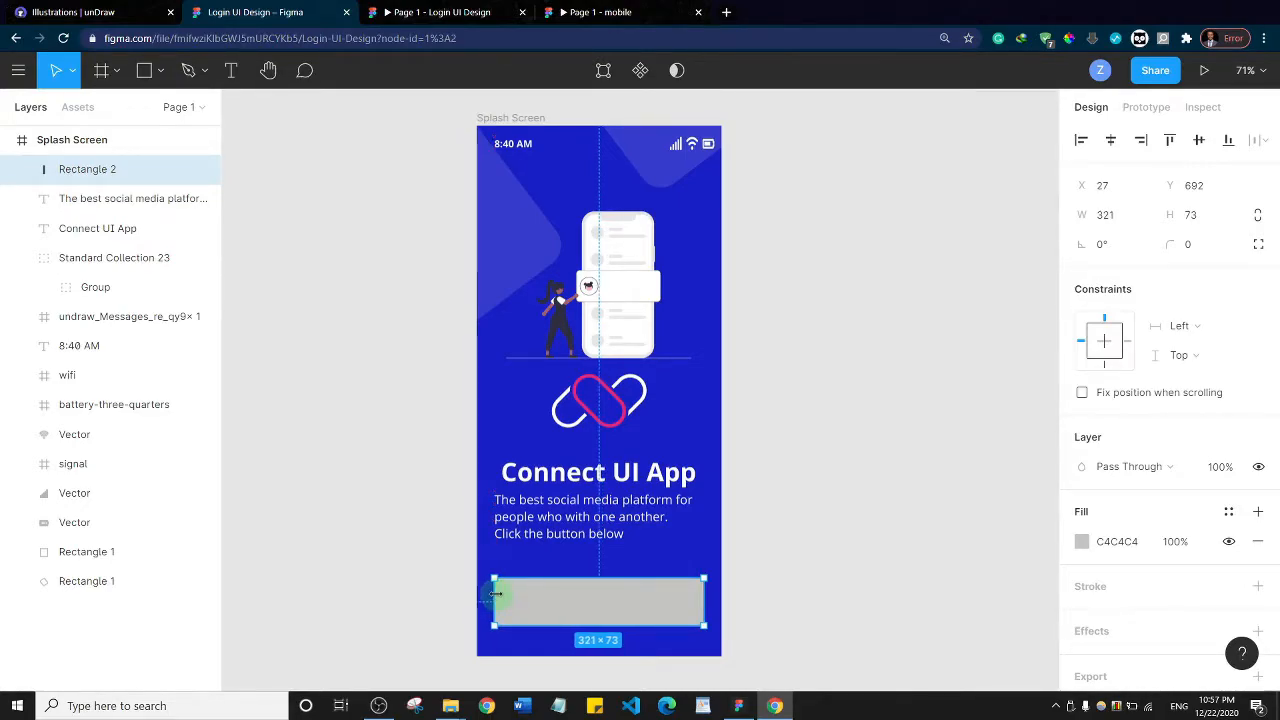
left_click_drag(596, 603, 594, 600)
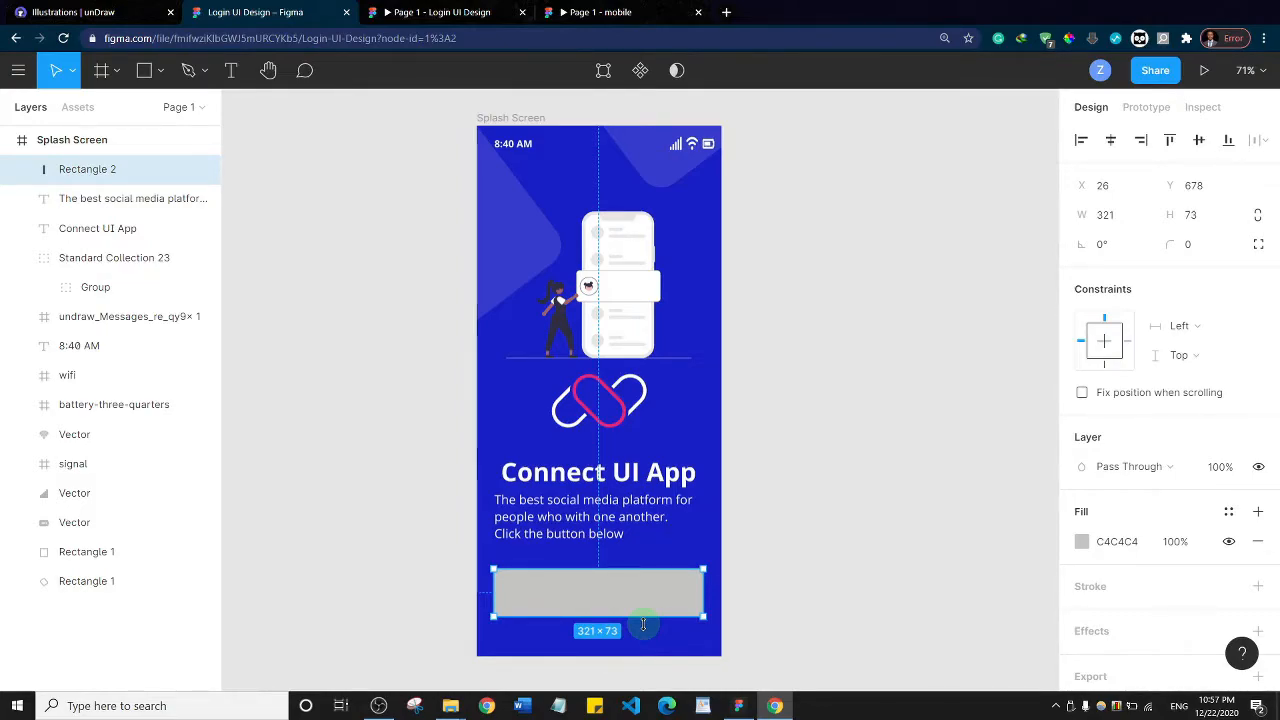
Fill the button rectangle with white FFFFFF and set its corner radius to 5
left_click(1082, 542)
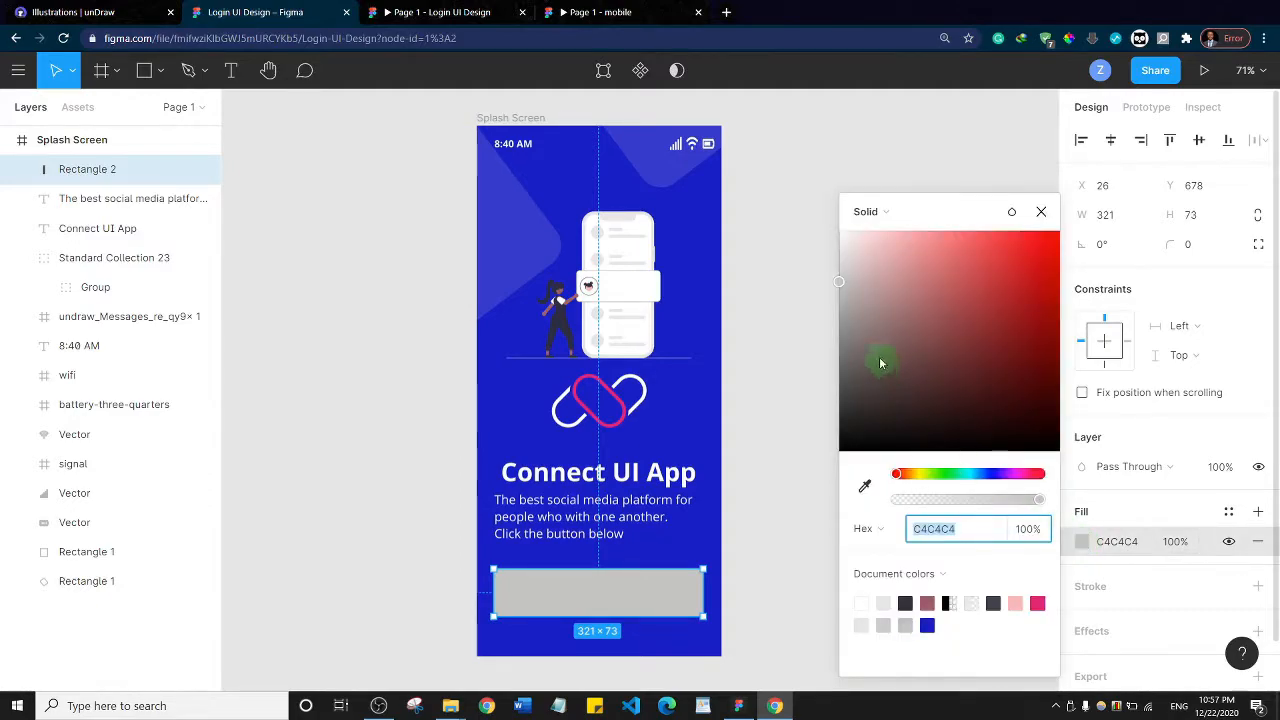
left_click(864, 324)
left_click_drag(800, 220, 797, 206)
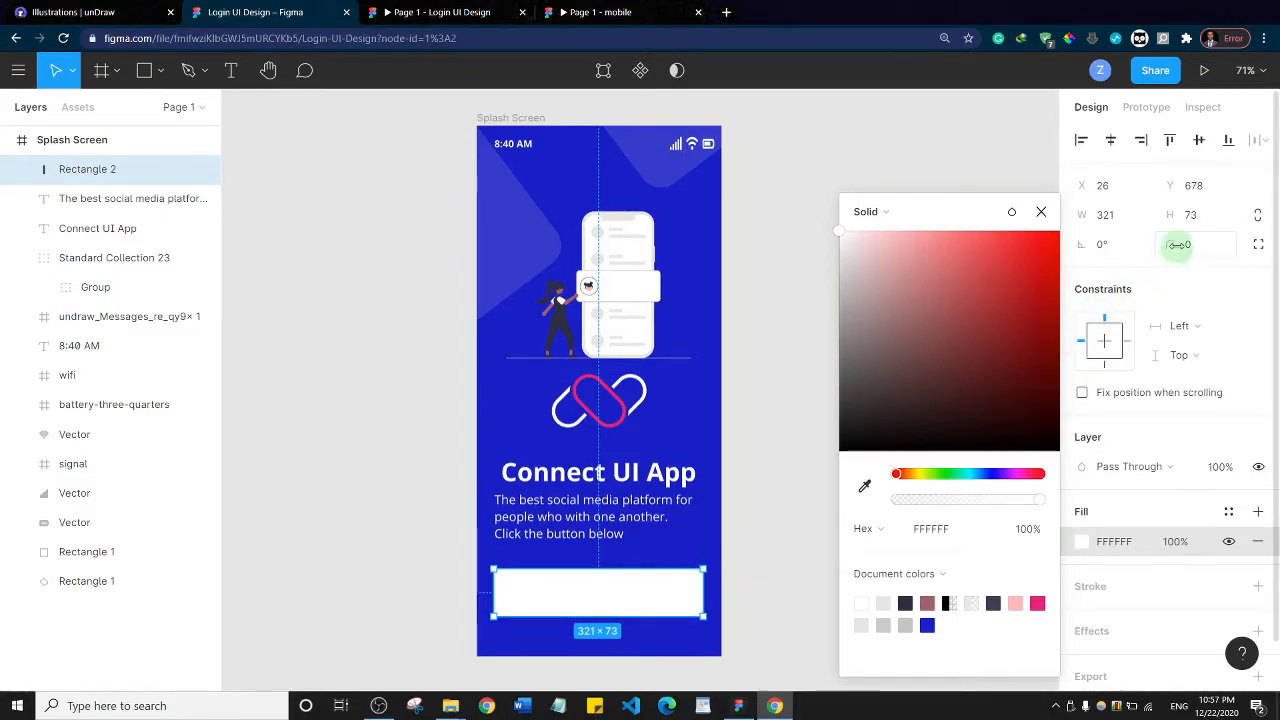
left_click_drag(1178, 244, 1221, 250)
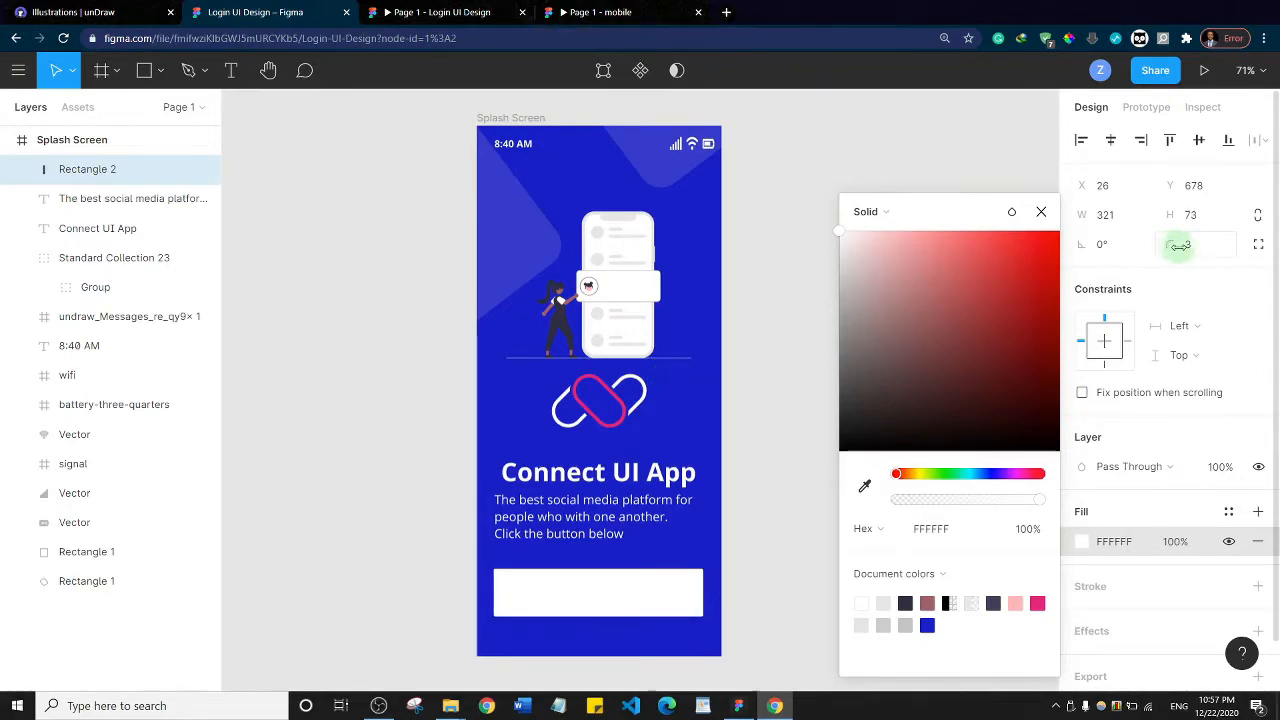
left_click(1180, 246)
type("5")
key("Return")
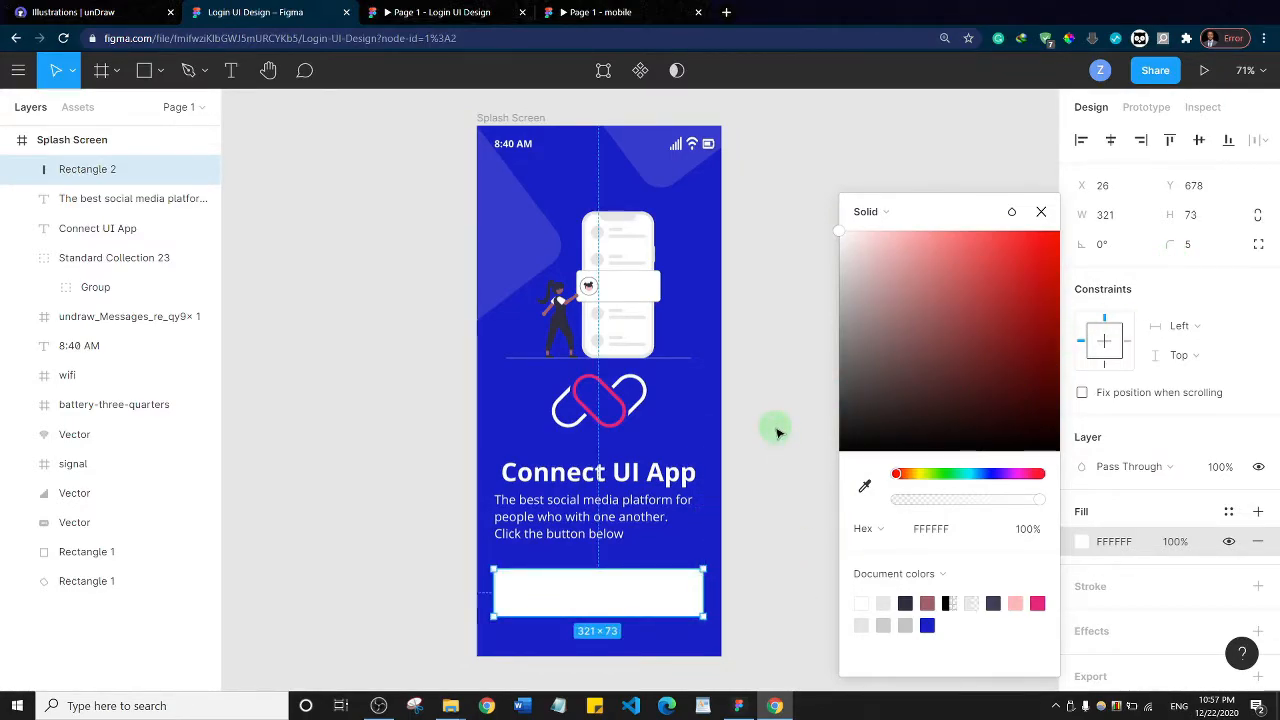
Add a text label reading "Get Started" on the white button
left_click(229, 80)
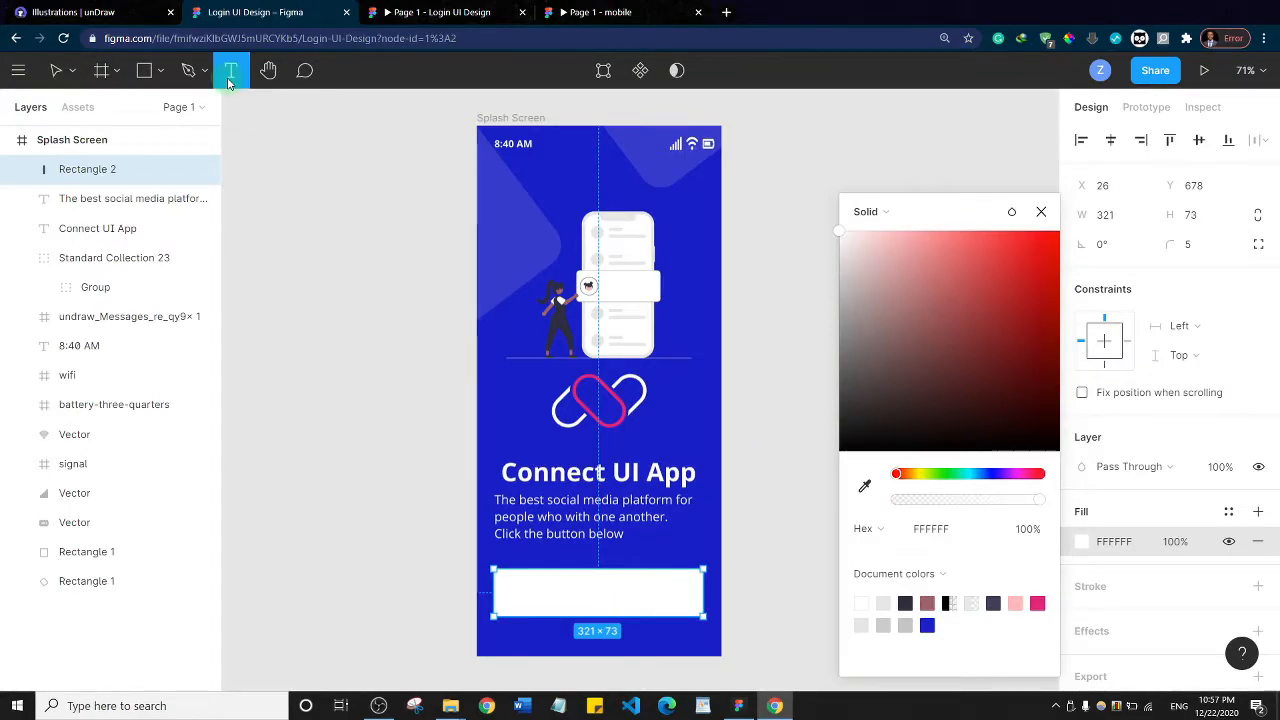
left_click(546, 595)
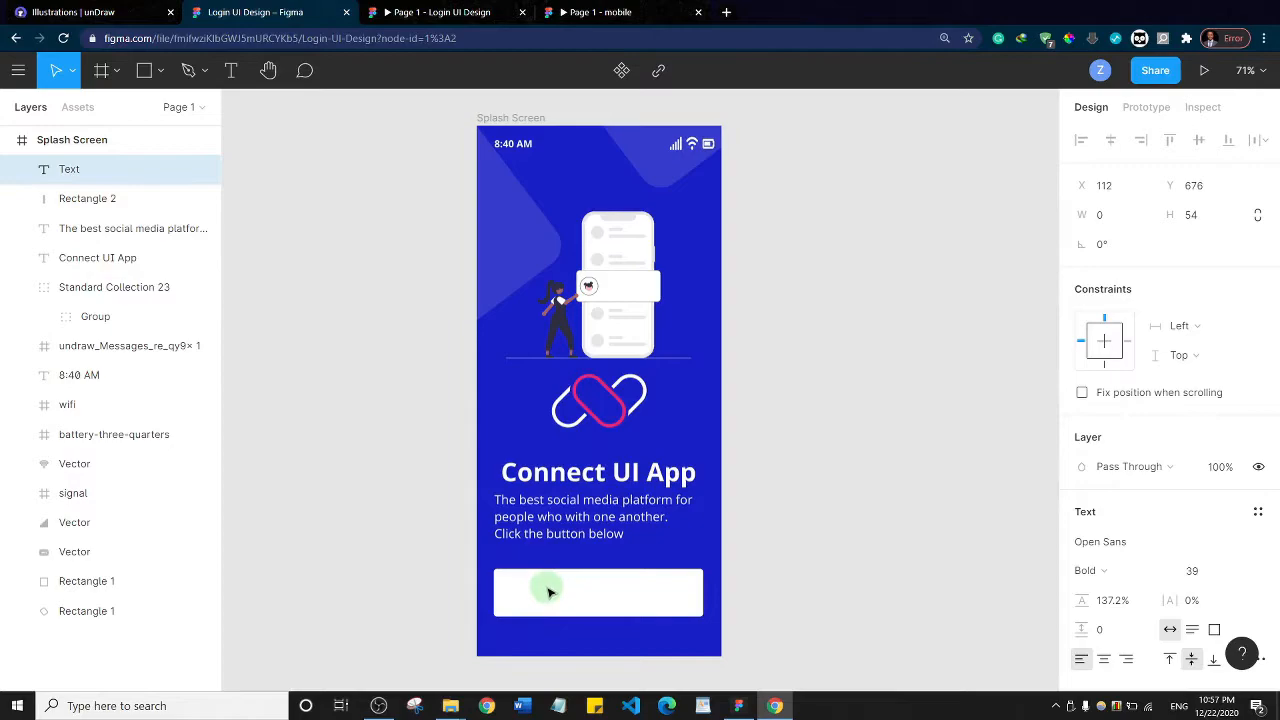
left_click(231, 70)
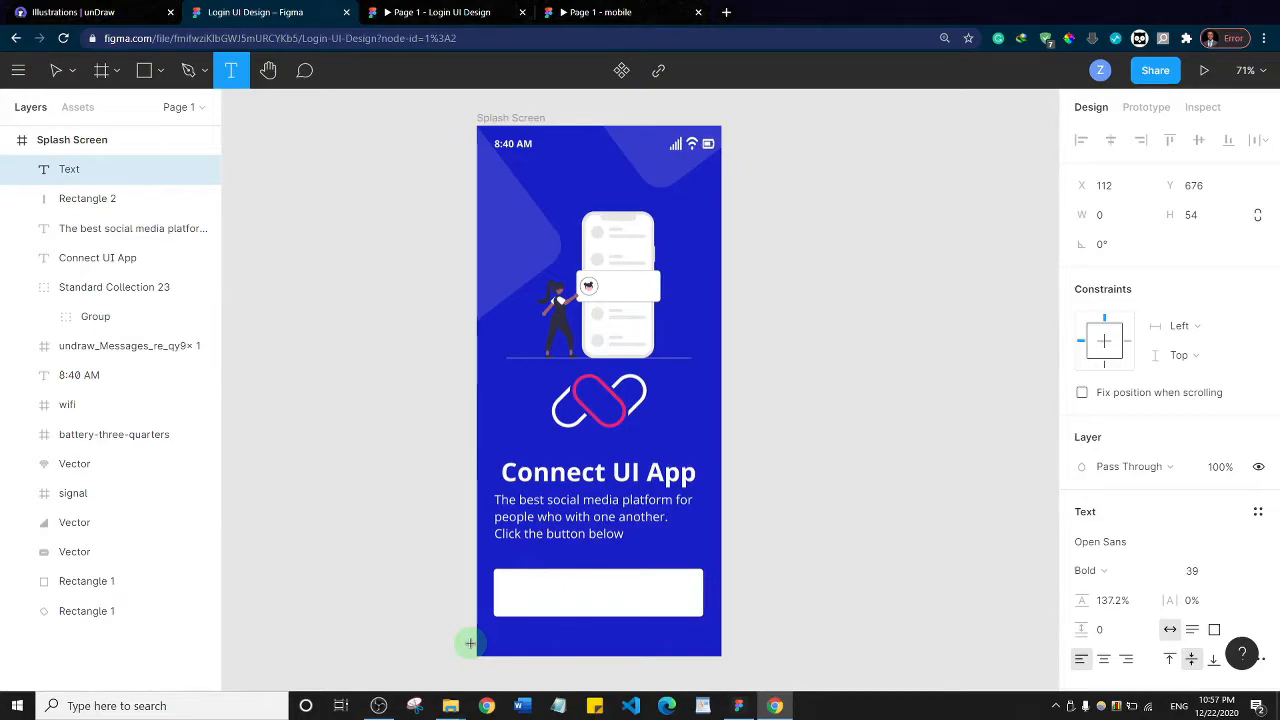
type("Get Started")
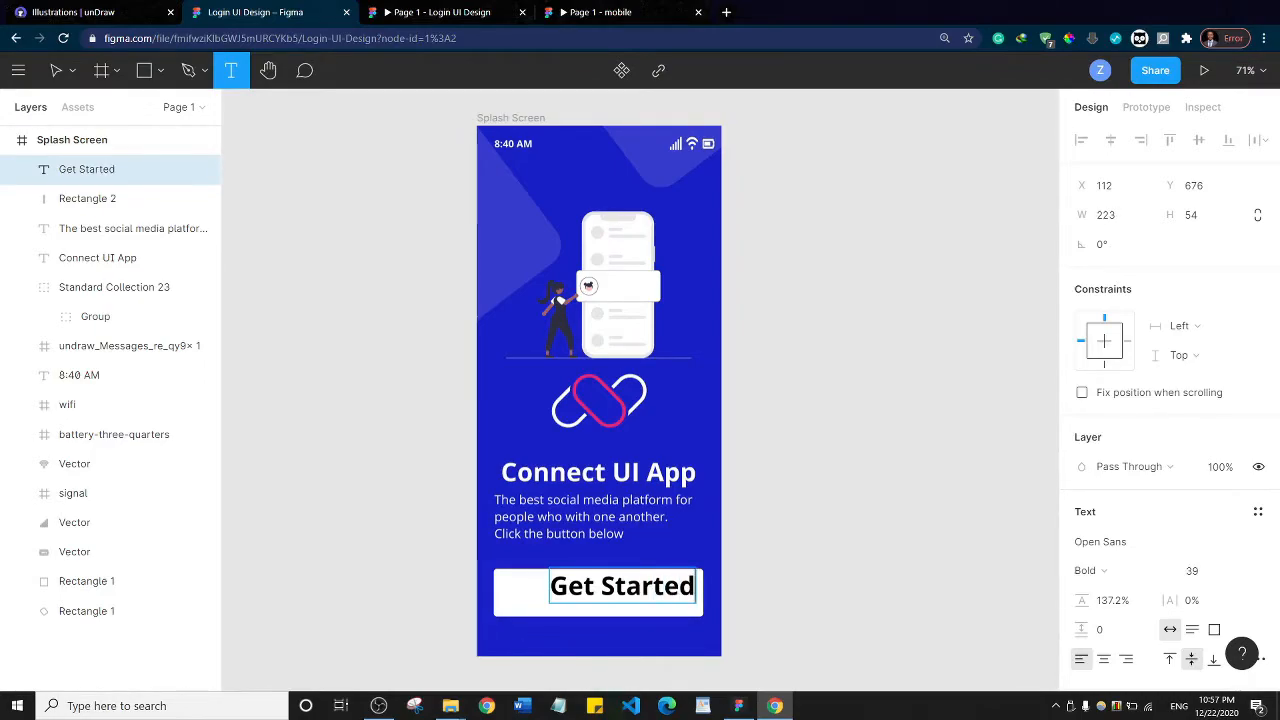
Reduce the "Get Started" label's font size to 26, keeping its wording
key("ctrl+a")
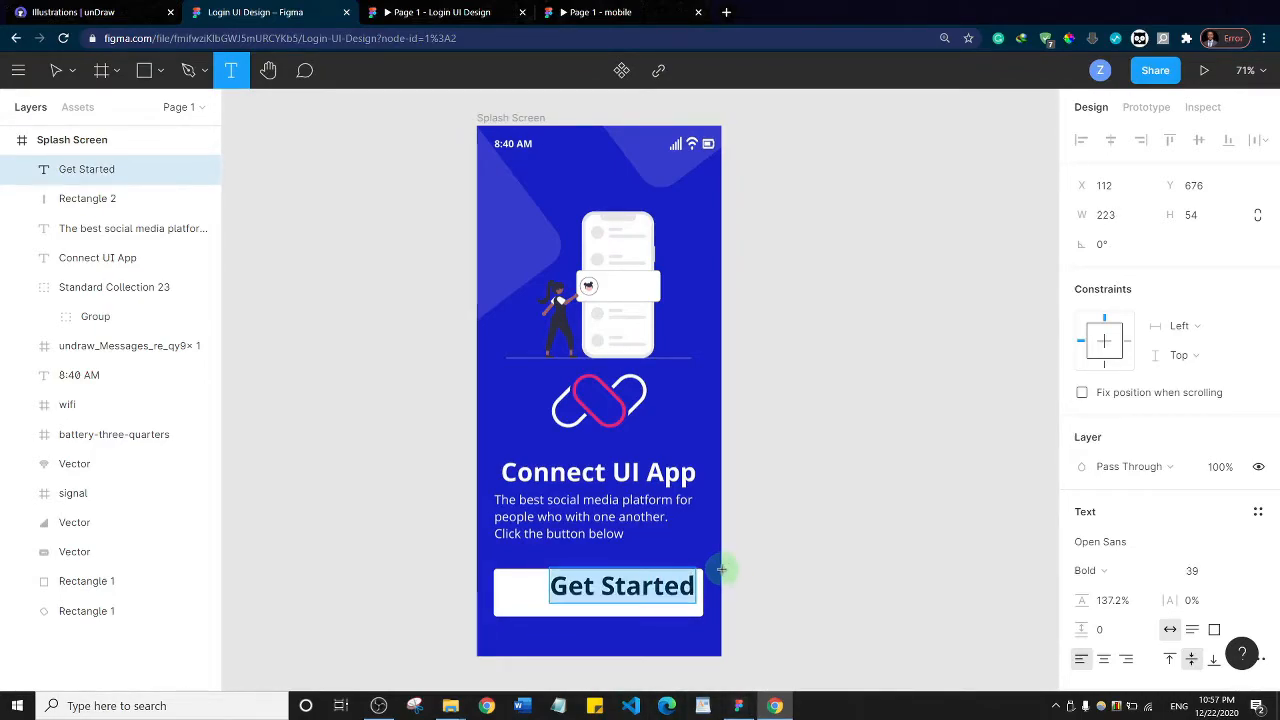
key("ctrl+shift+comma")
key("ctrl+shift+comma")
key("ctrl+shift+comma")
key("ctrl+shift+comma")
key("ctrl+shift+comma")
key("ctrl+shift+comma")
key("ctrl+shift+comma")
key("ctrl+shift+comma")
key("ctrl+shift+comma")
key("ctrl+shift+comma")
key("ctrl+shift+comma")
key("ctrl+shift+comma")
key("ctrl+shift+comma")
key("ctrl+shift+comma")
key("ctrl+shift+comma")
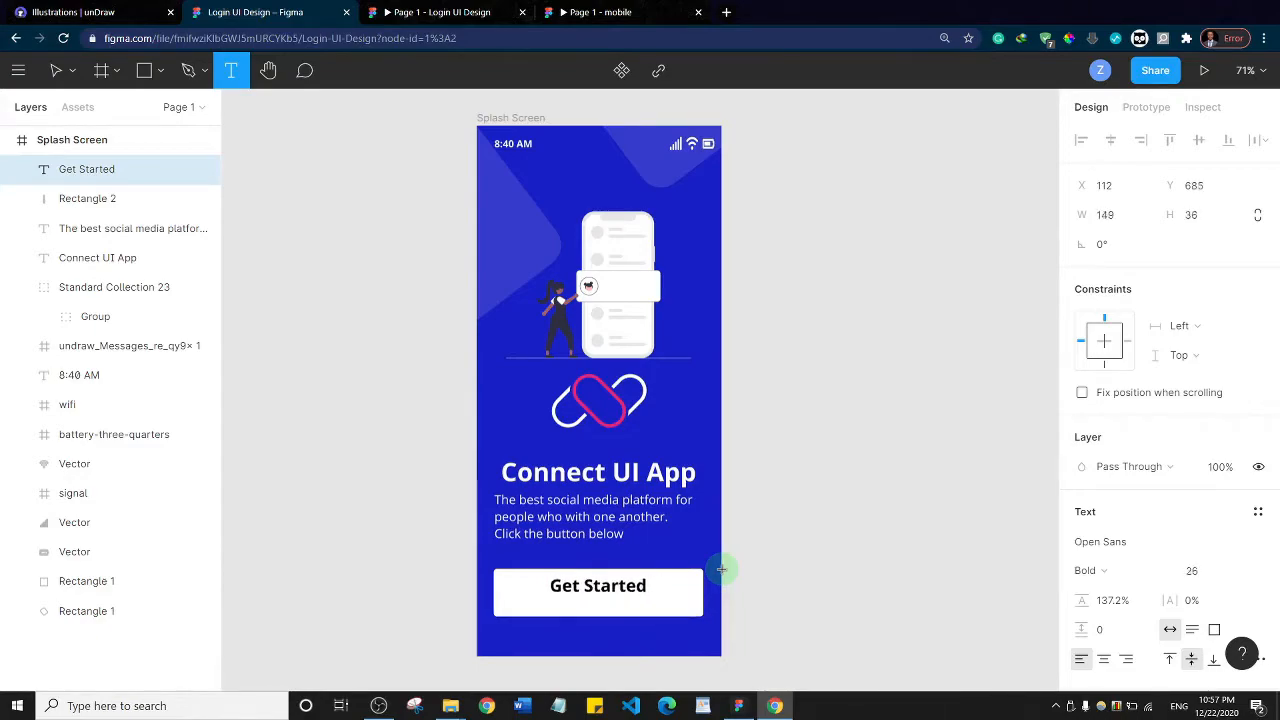
key("ctrl+shift+period")
key("ctrl+shift+period")
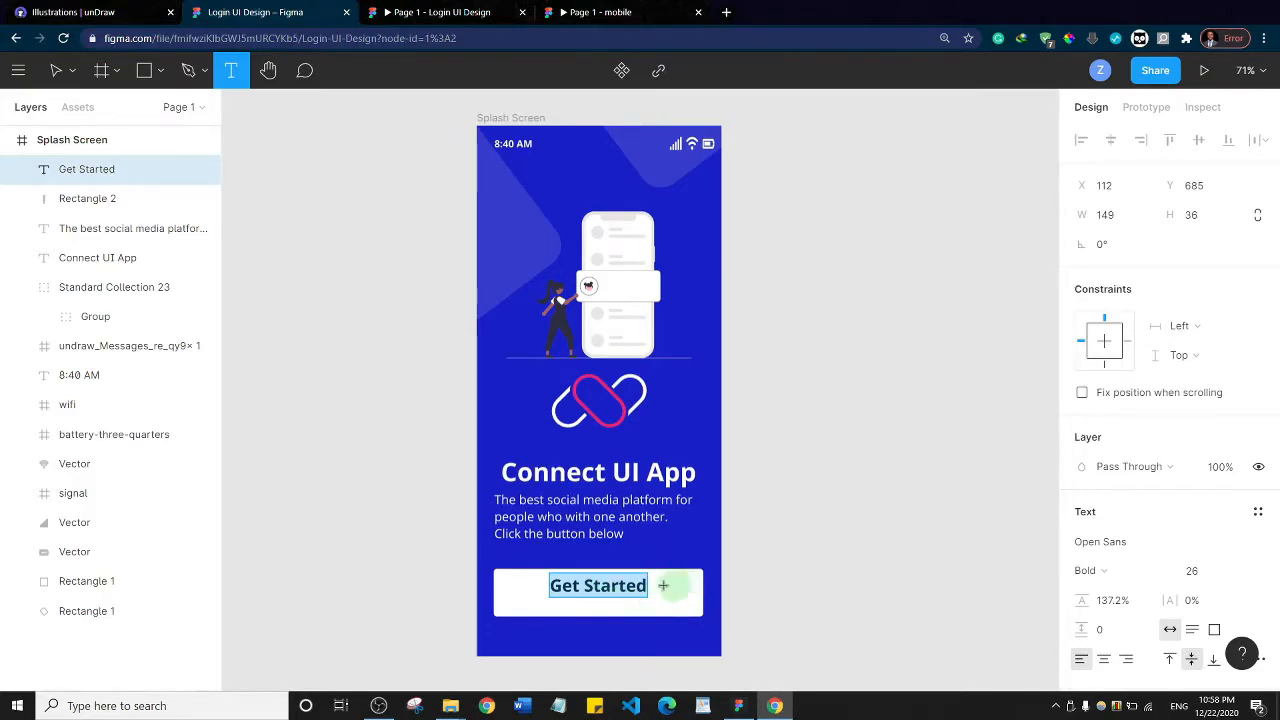
type("v")
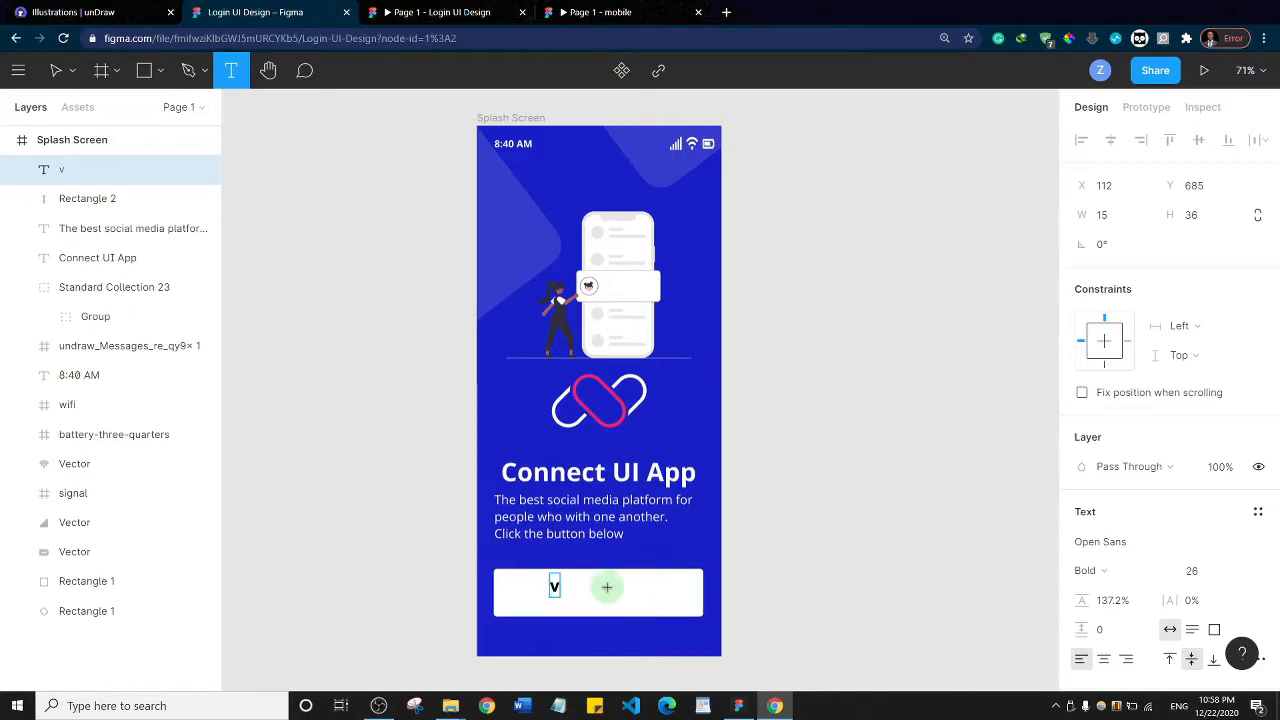
key("ctrl+z")
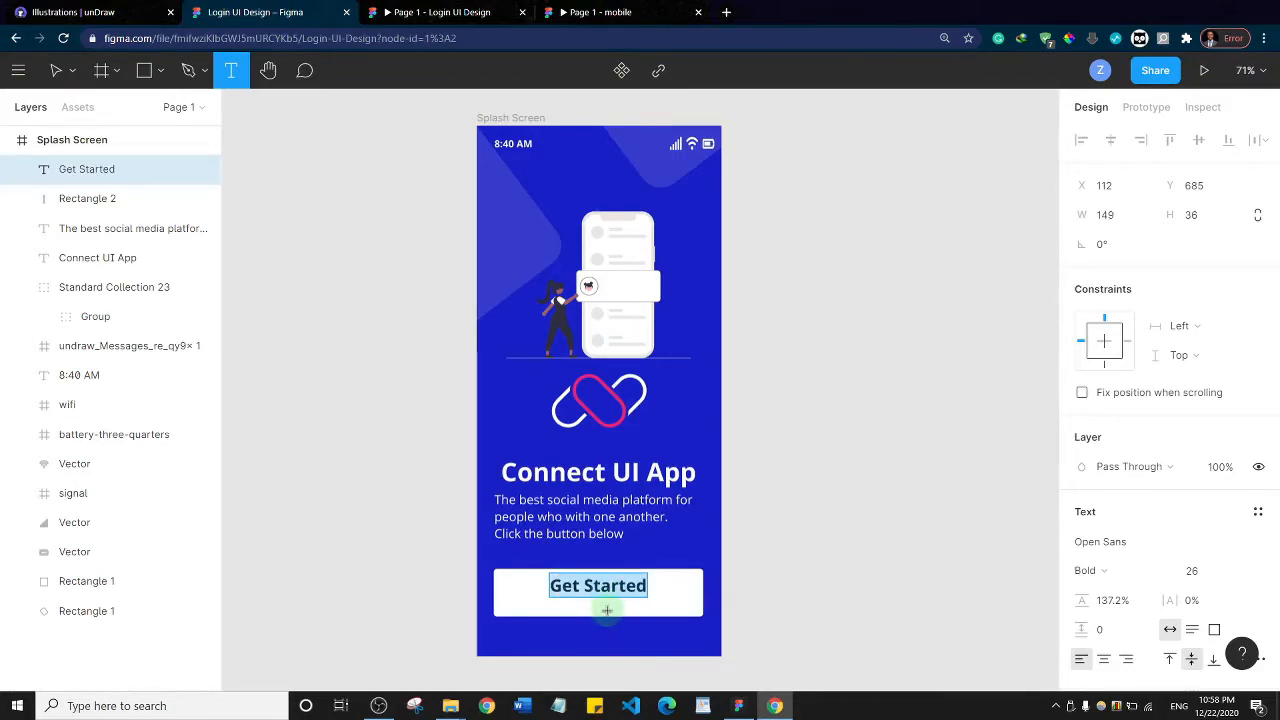
Move the "Get Started" label down to Y 695 so it sits vertically centred on the white button
key("Escape")
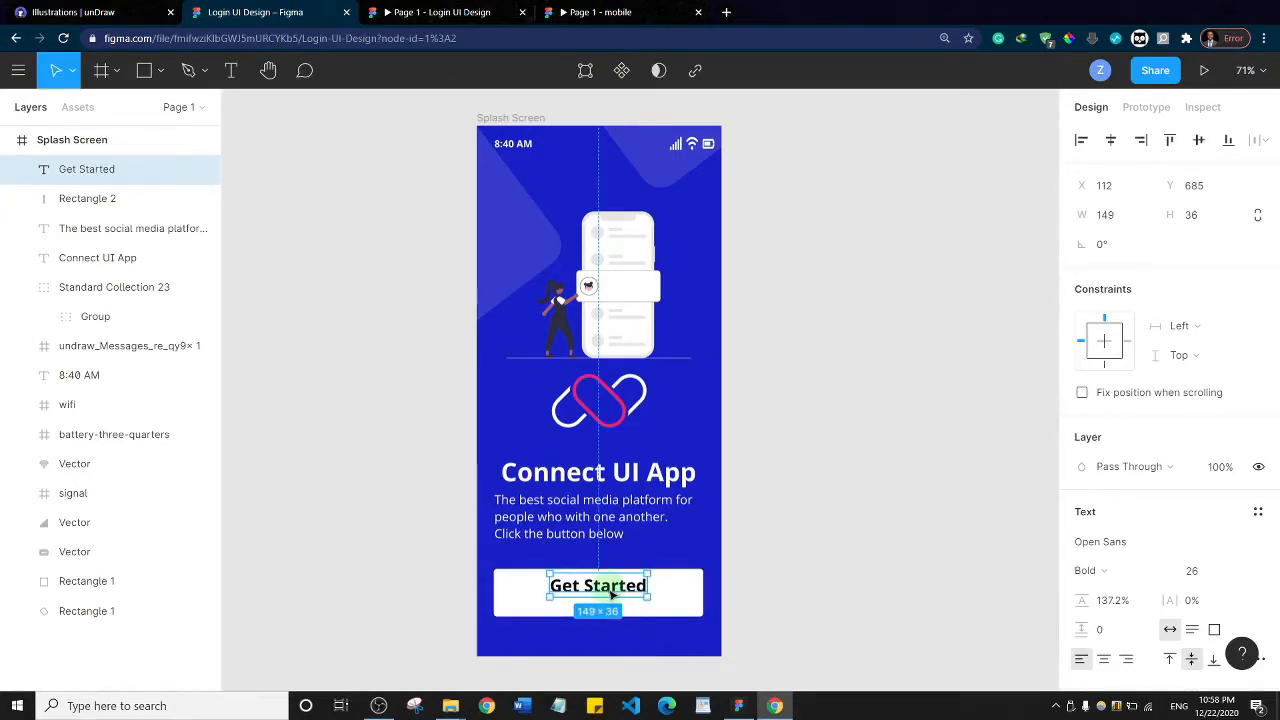
key("shift+Down")
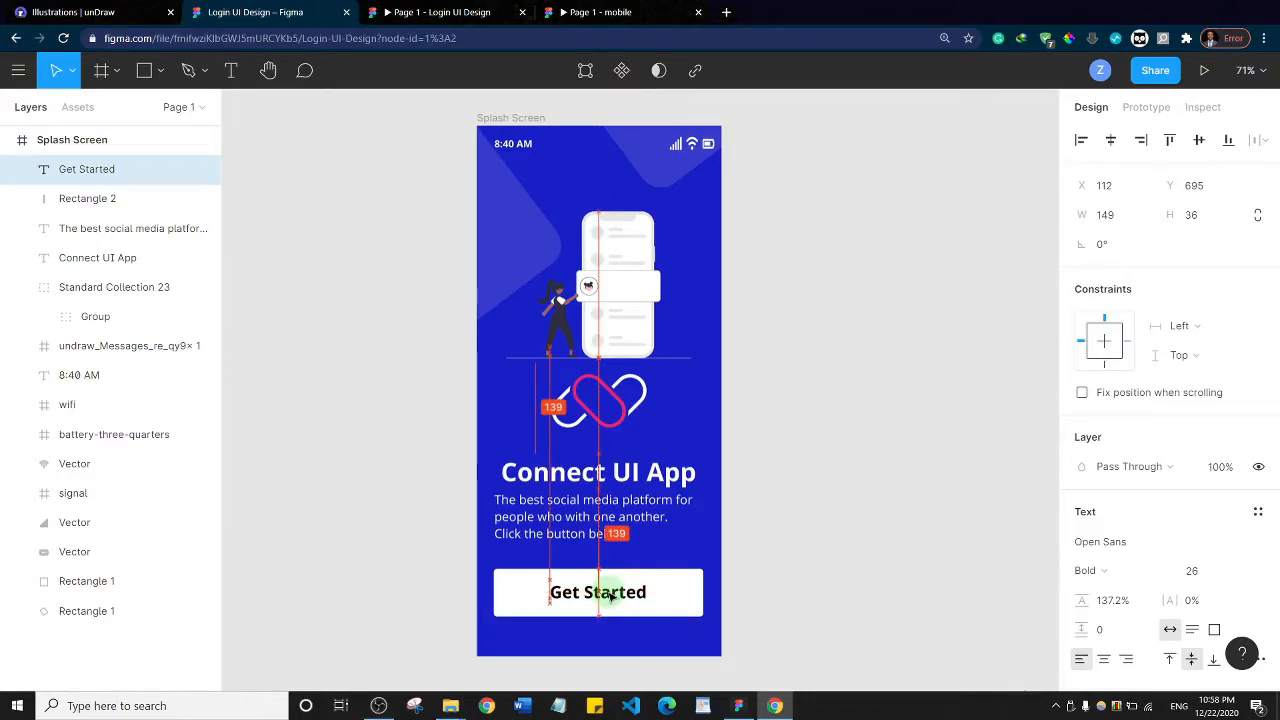
left_click(612, 596)
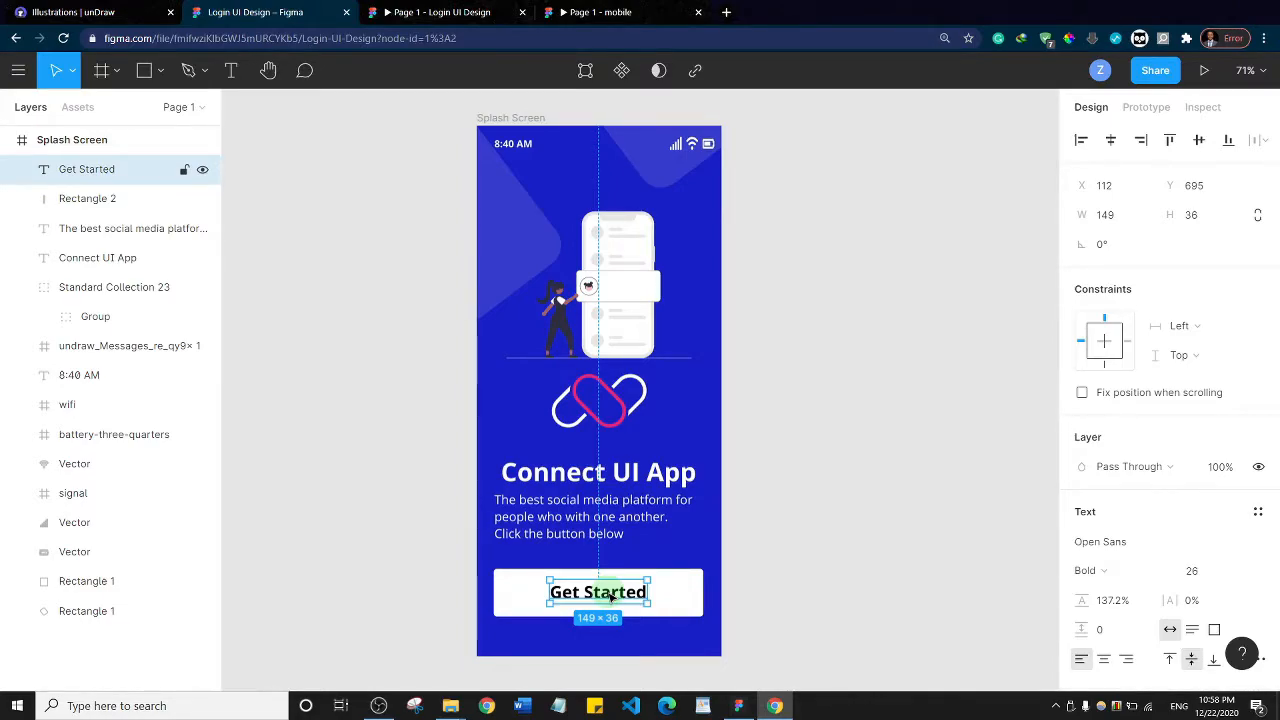
Change the "Get Started" label's fill to the document's blue, 181FC7
double_click(612, 594)
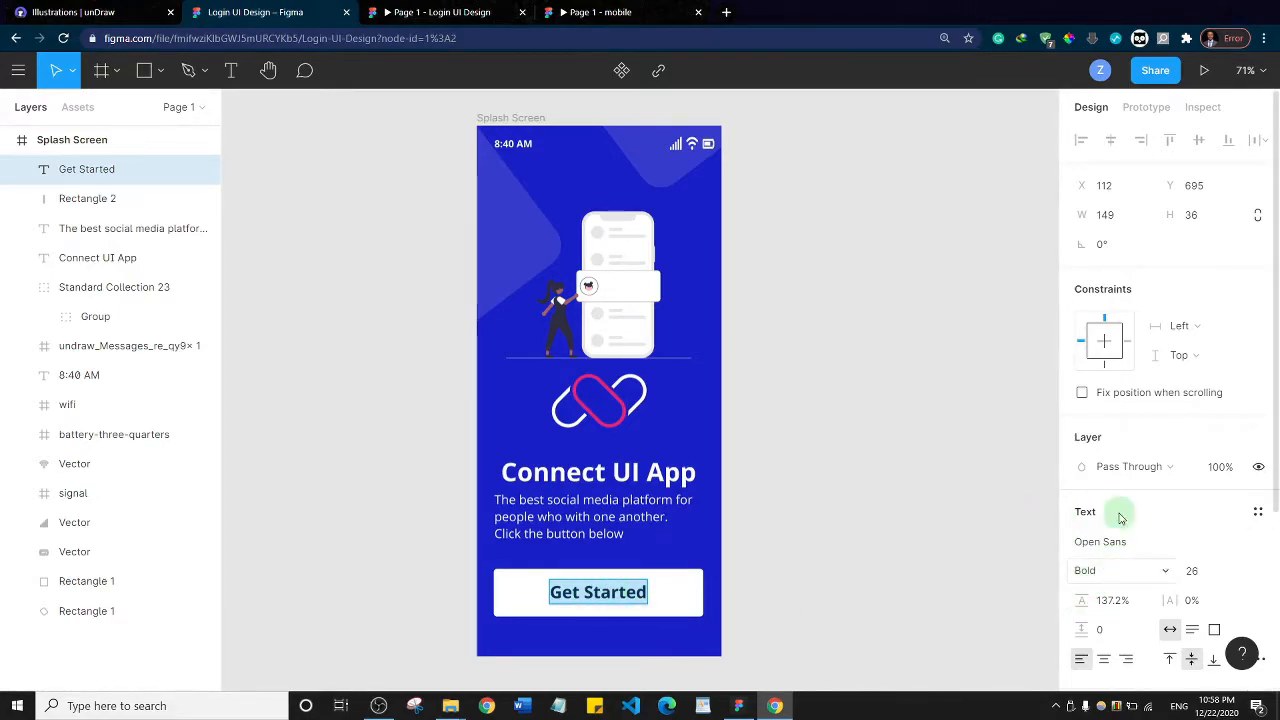
scroll(1120, 517, "down", 5)
left_click(1081, 487)
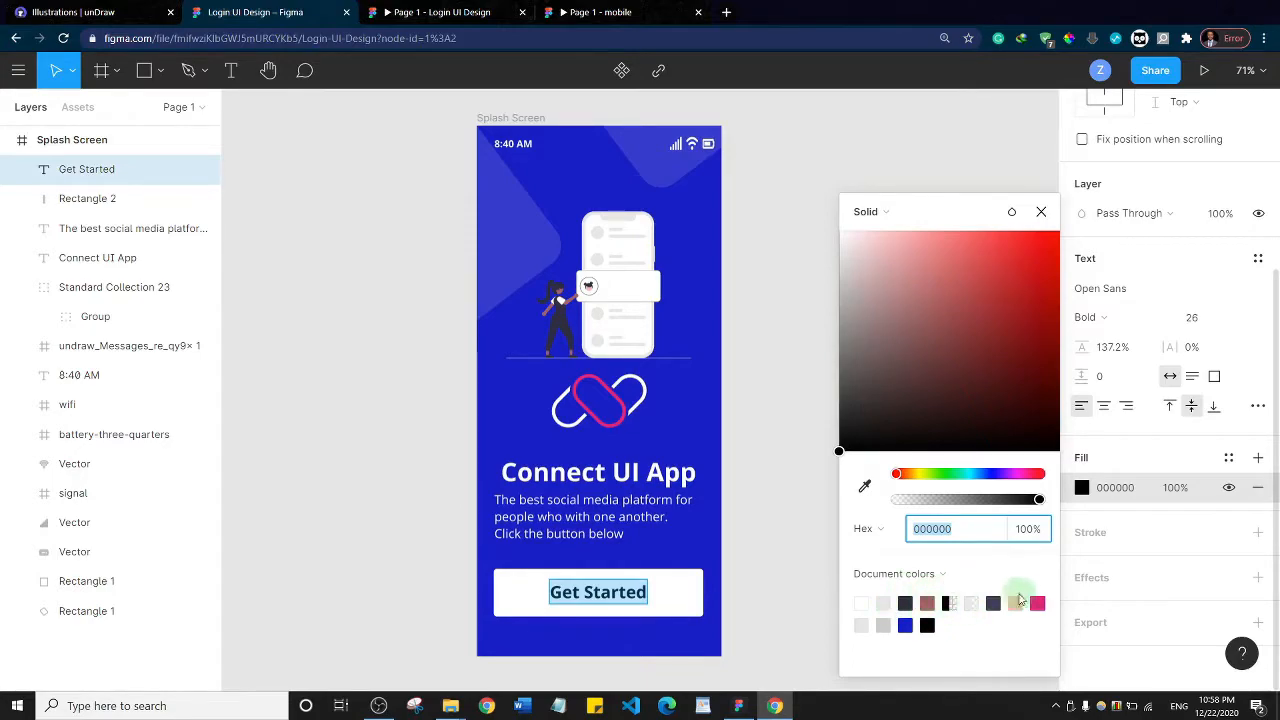
left_click(905, 622)
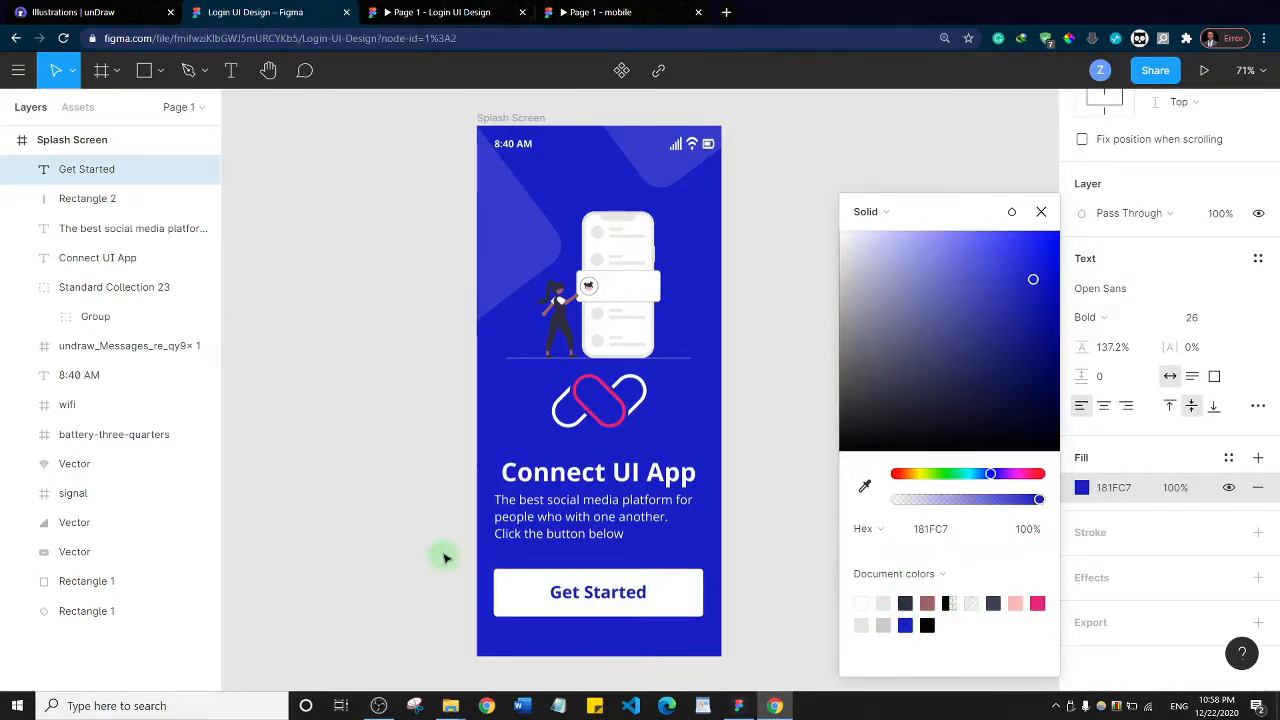
left_click(429, 488)
left_click(401, 458)
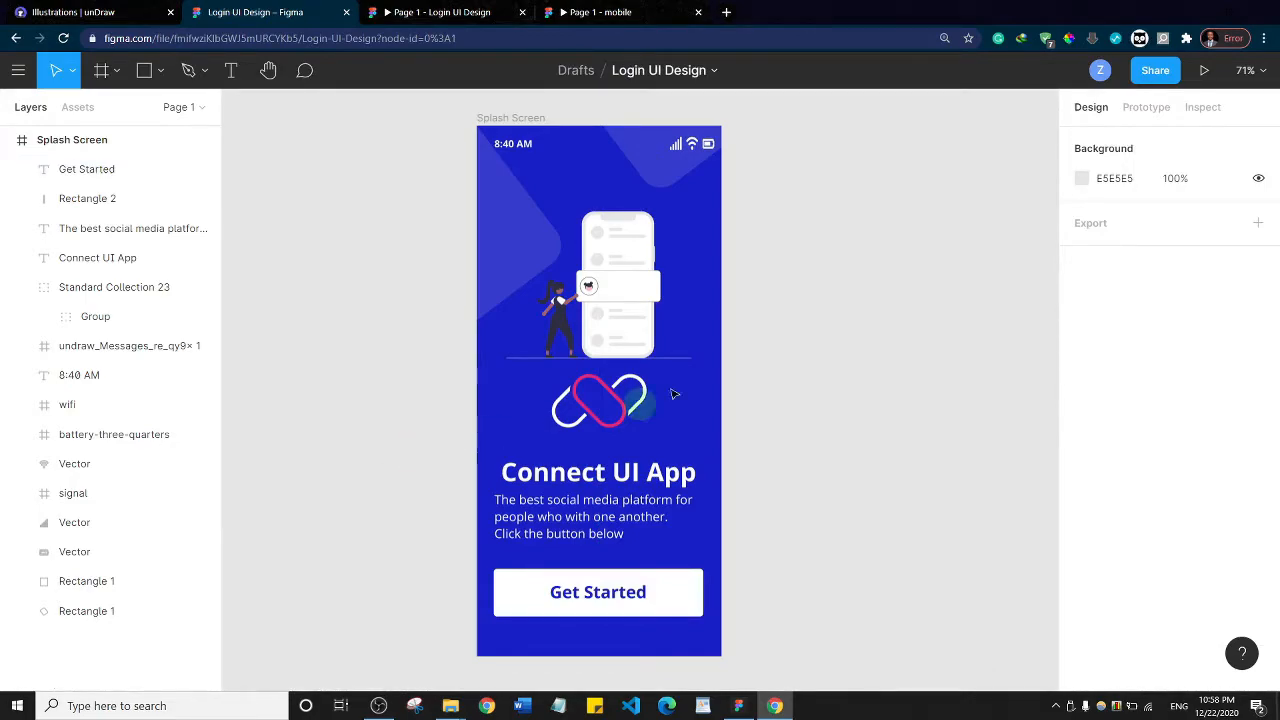
Compare the Login UI Design prototype preview with the finished mobile reference prototype, and return to the design file
left_click(425, 10)
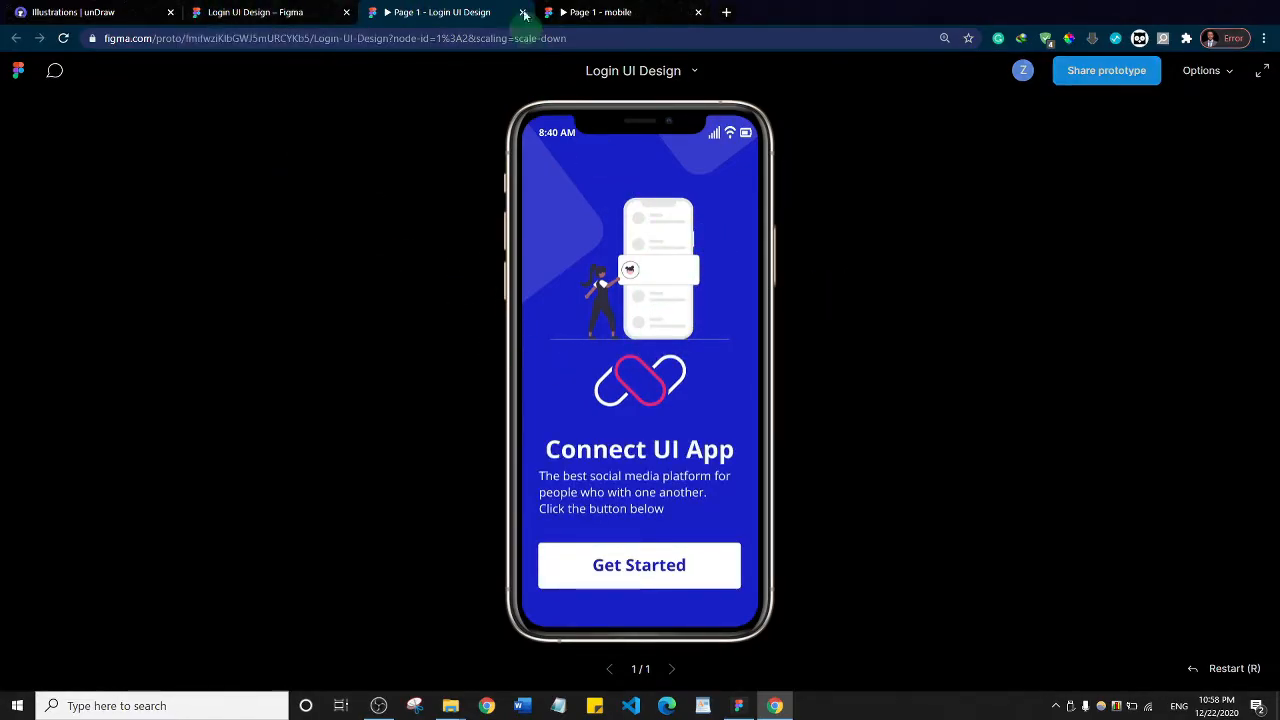
left_click(600, 12)
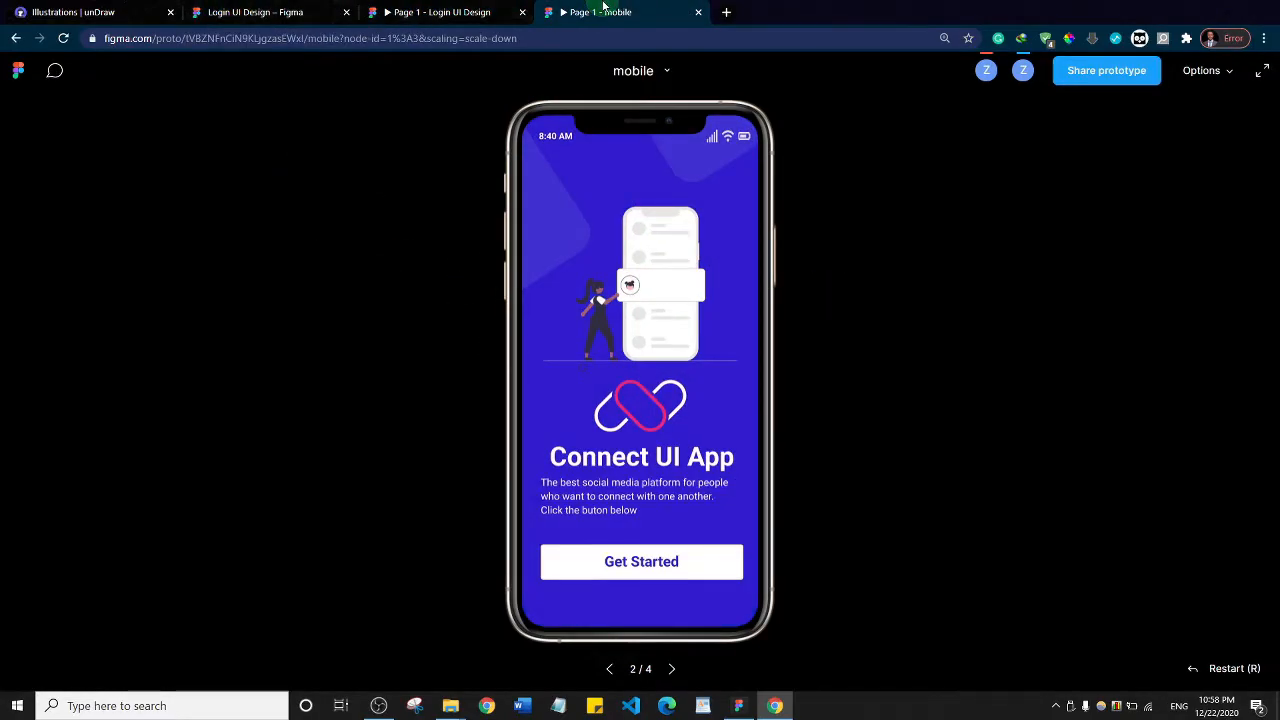
left_click(430, 12)
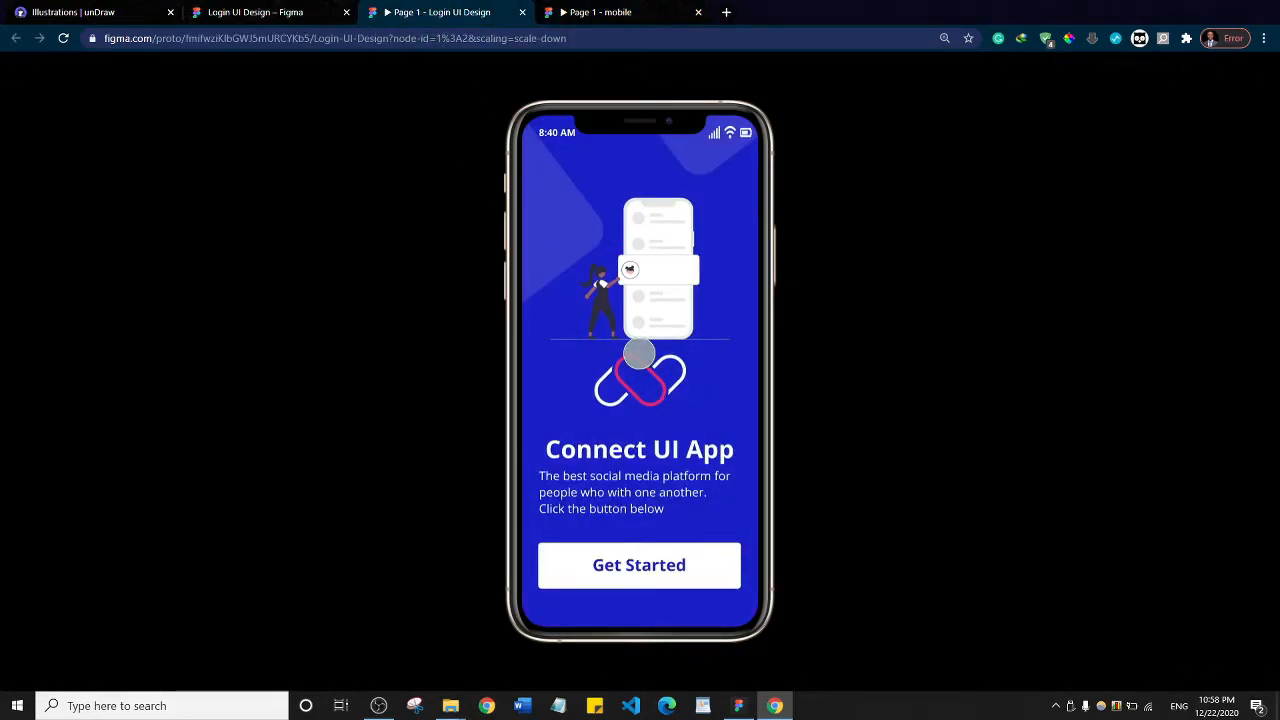
left_click(262, 12)
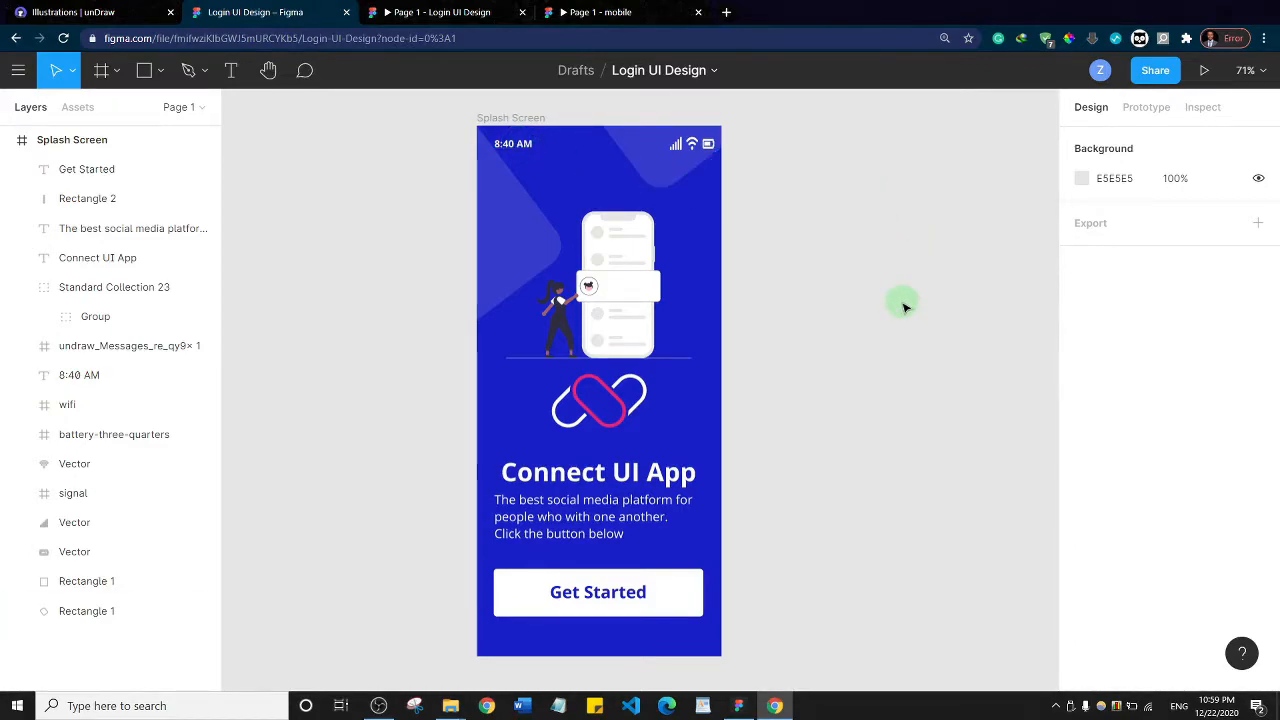
Group the 8:40 AM text with the signal, wifi and battery icons of the status bar
left_click(521, 147)
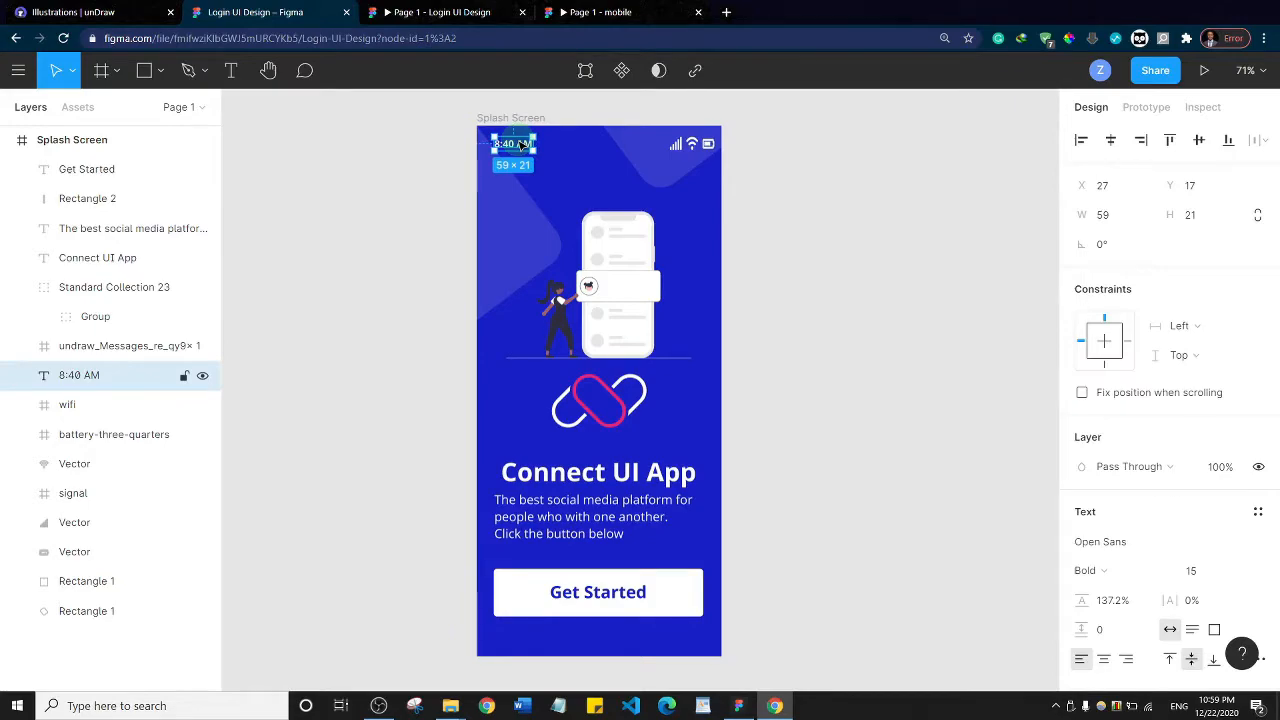
left_click(678, 149, "shift")
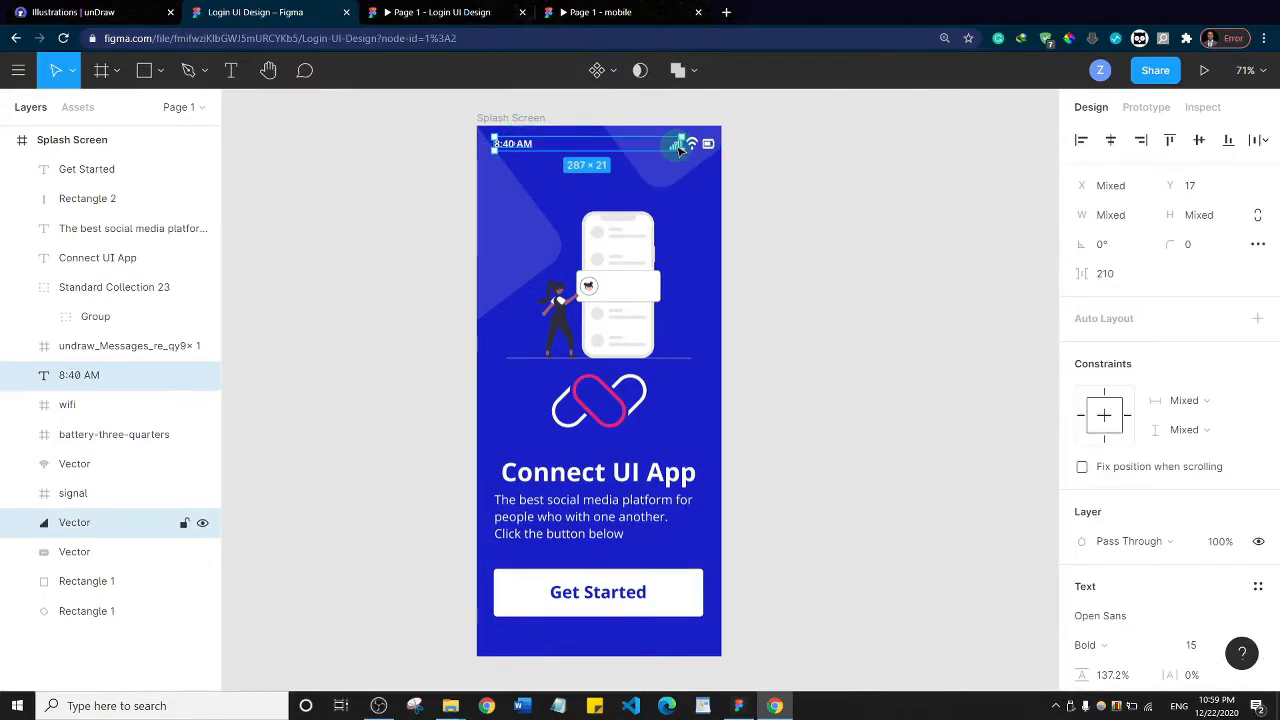
left_click(694, 145, "shift")
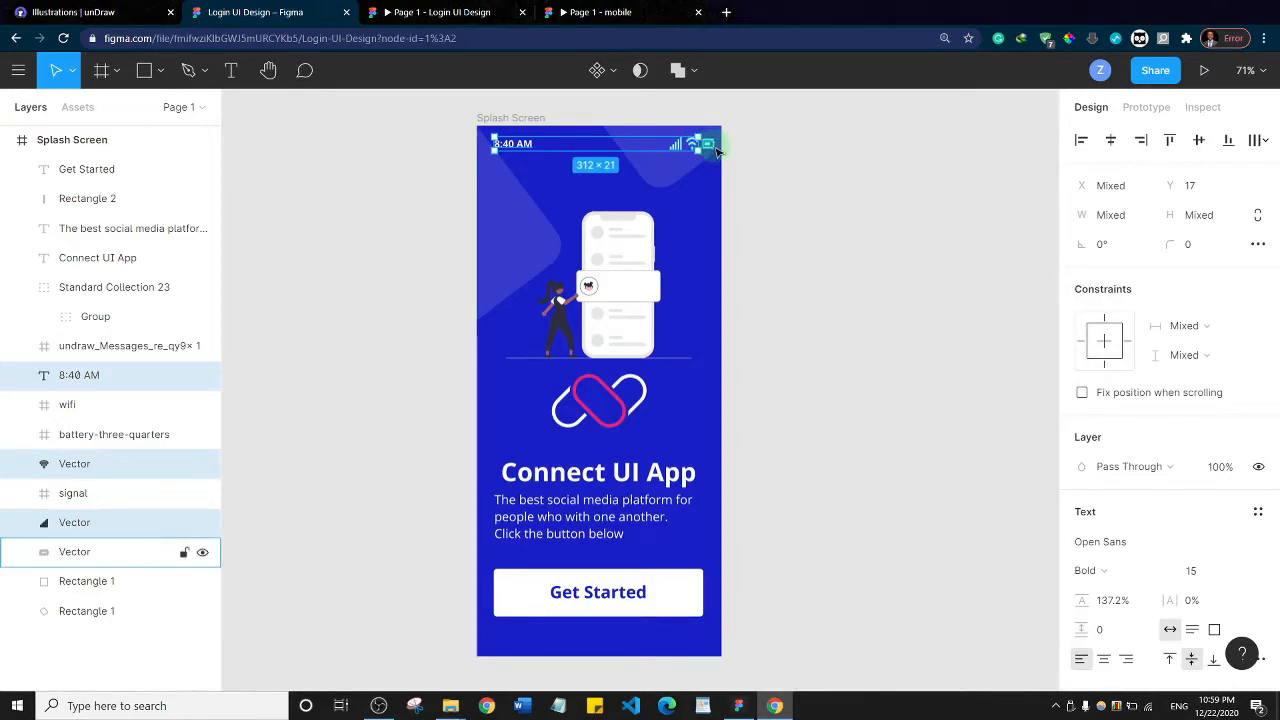
left_click(709, 145, "shift")
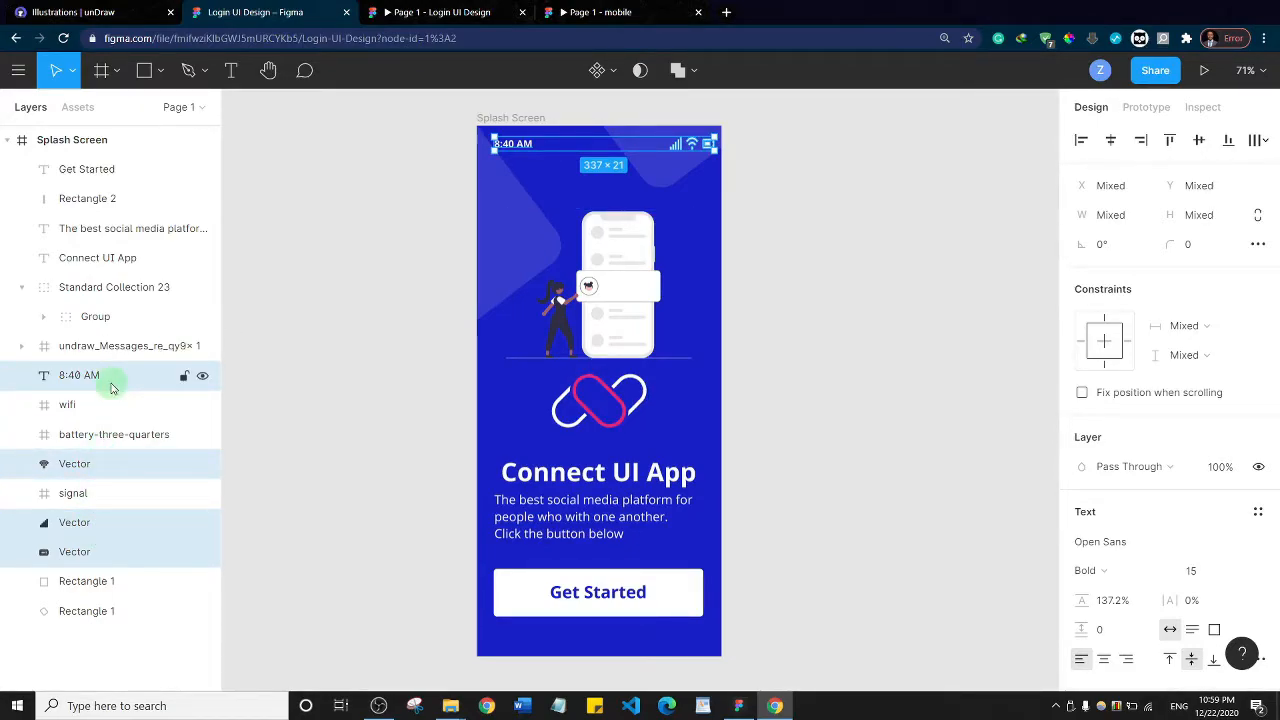
key("ctrl+g")
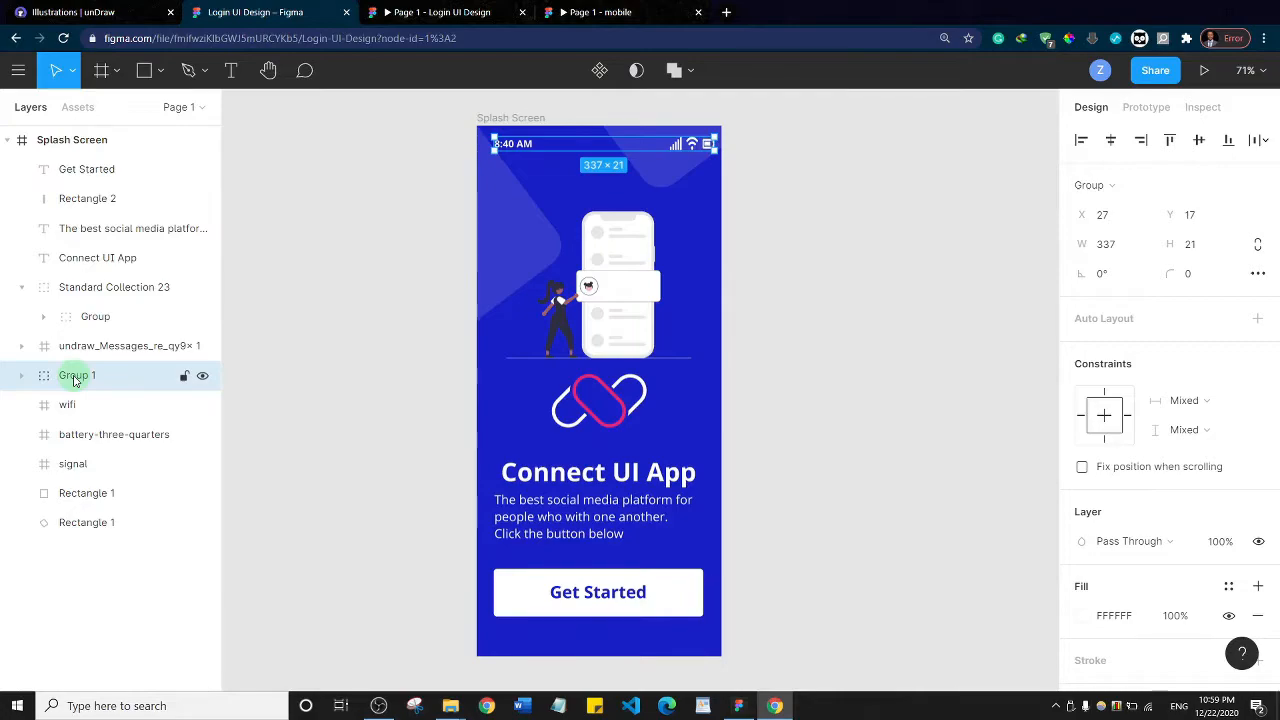
Rename the status bar group as Notification and turn it into a component
double_click(74, 378)
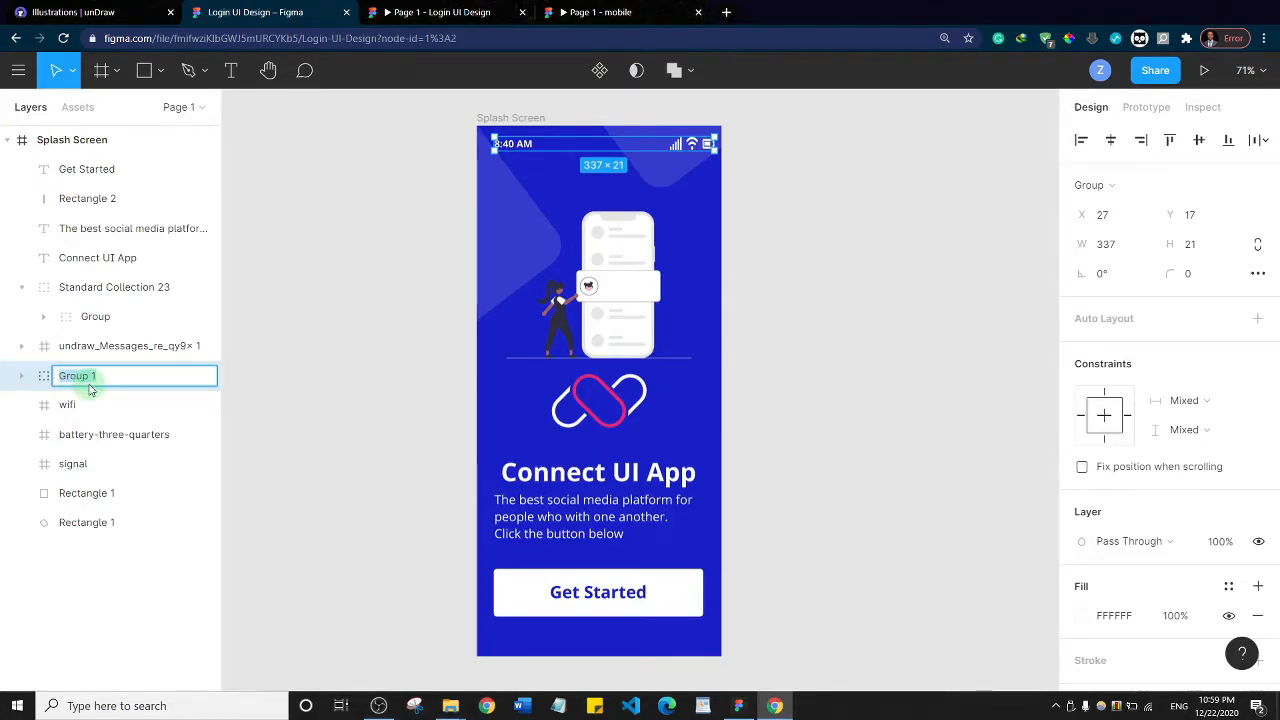
type("Notifica")
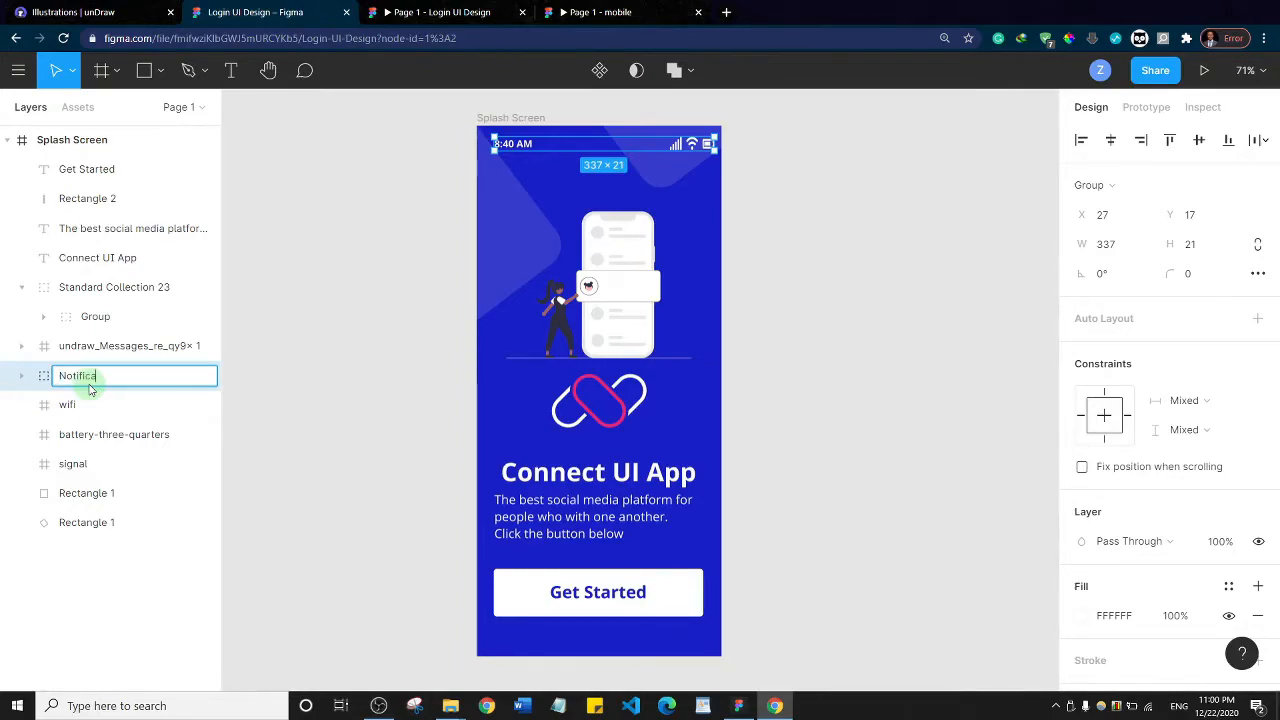
type("tion")
key("Return")
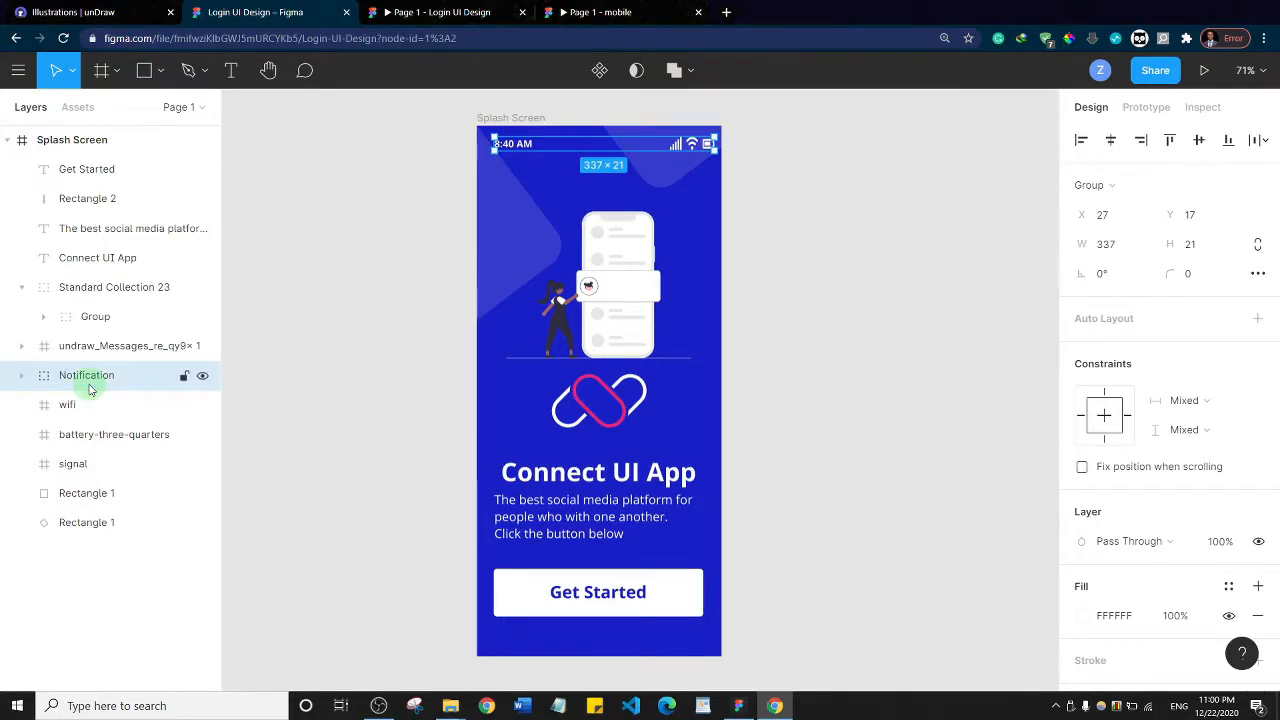
left_click(600, 71)
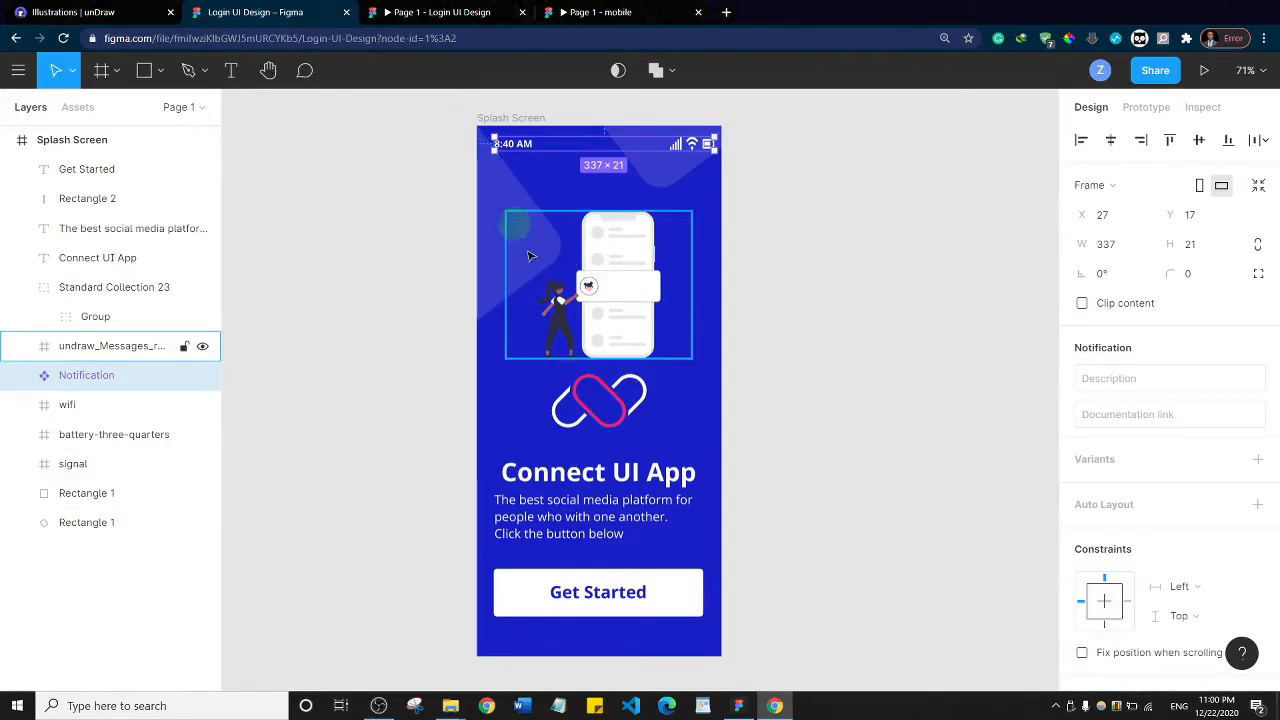
Duplicate the Splash Screen frame, placing the copy beside the original at X 269, Y -400
left_click(514, 118)
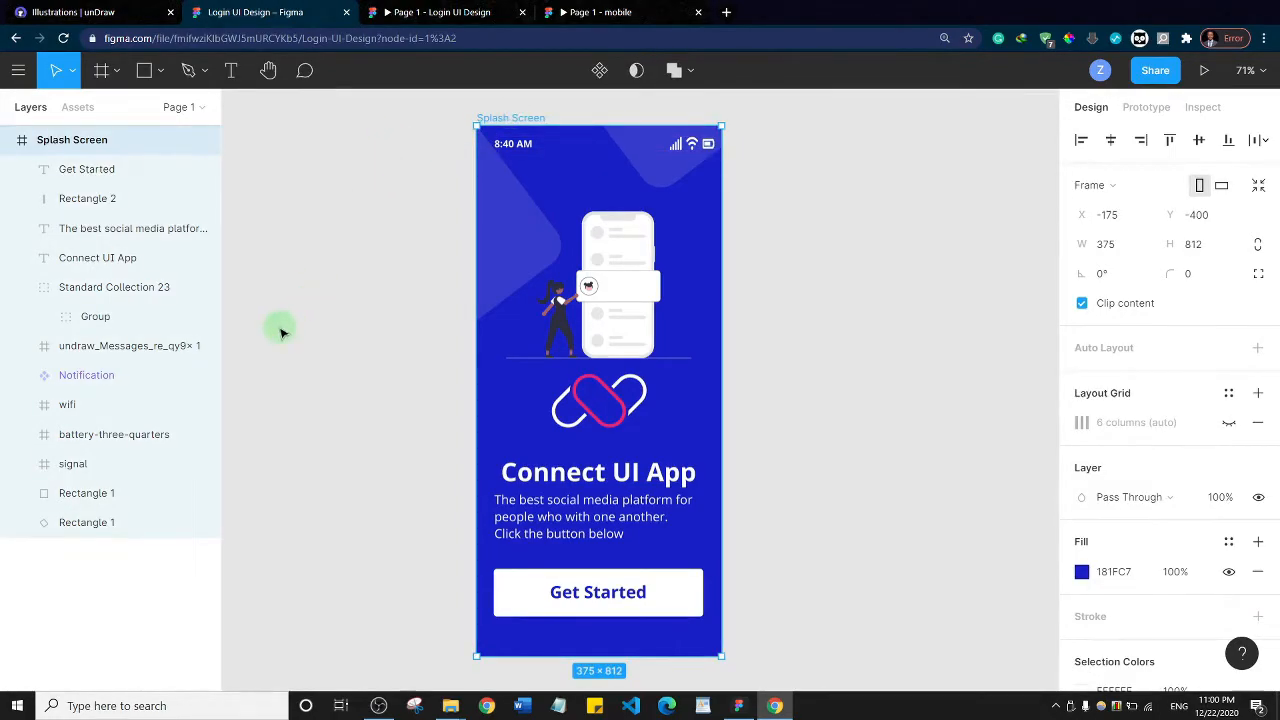
key("ctrl+d")
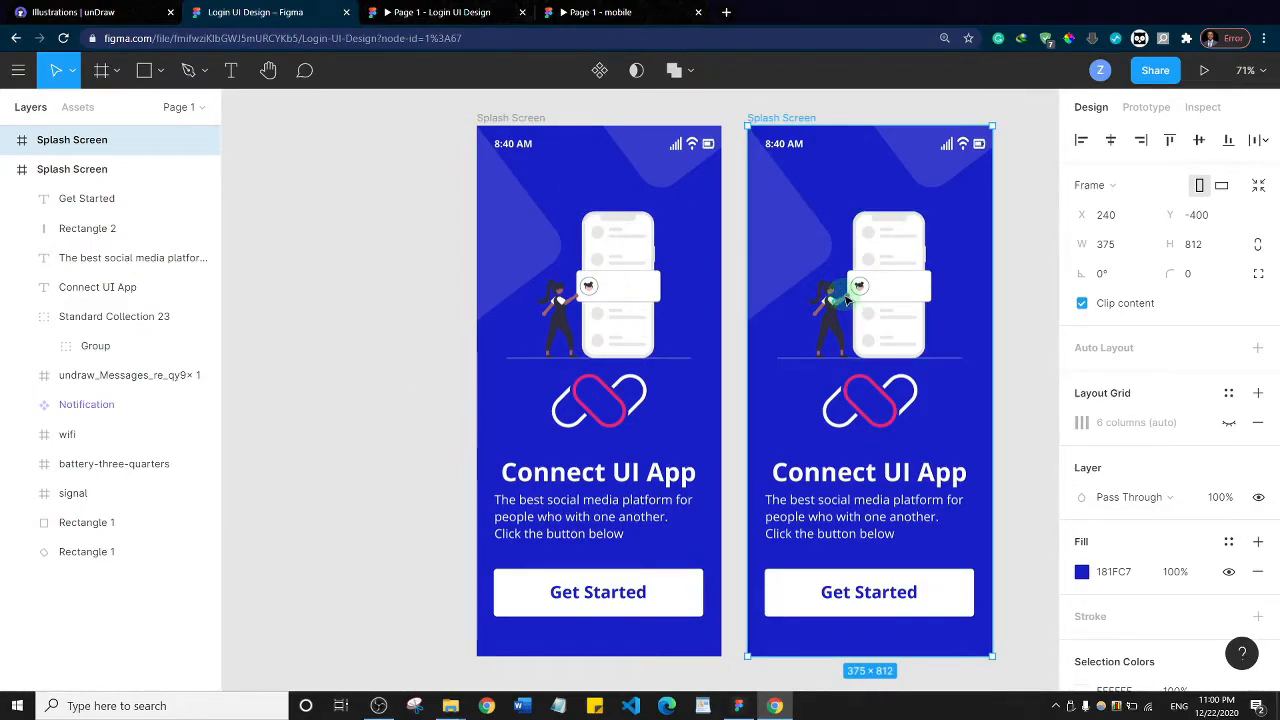
key("ctrl+z")
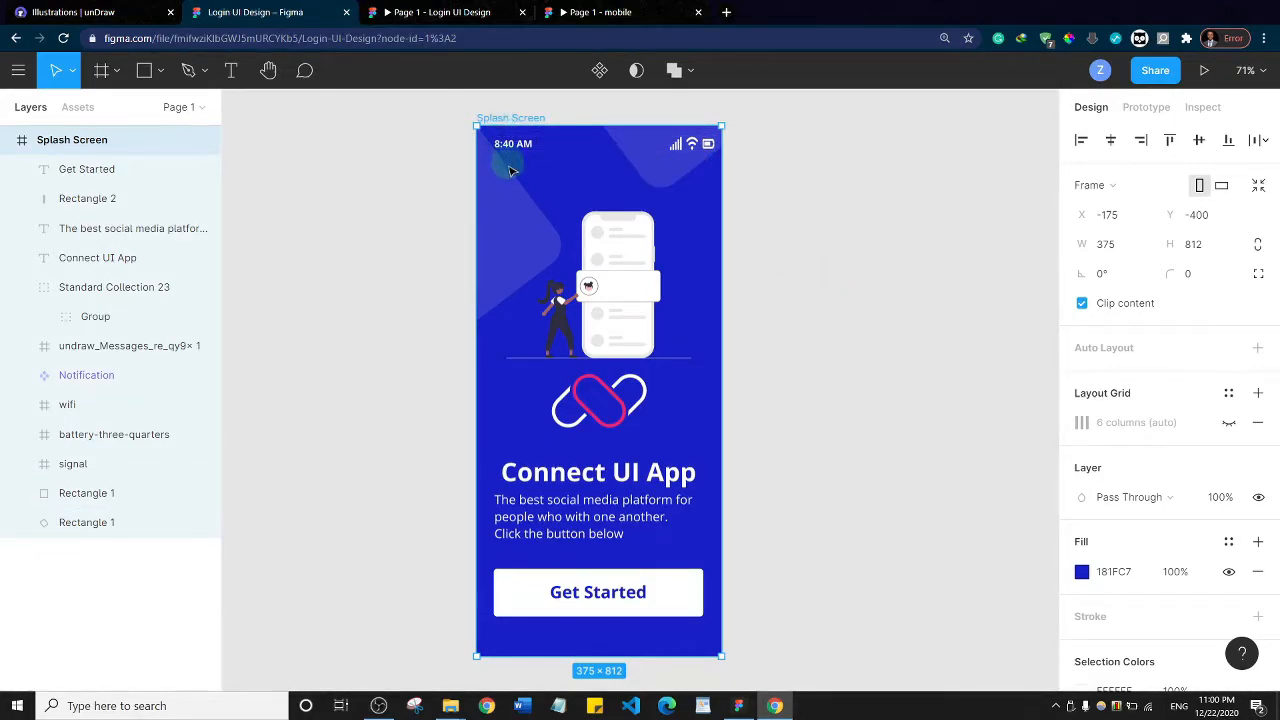
key("alt")
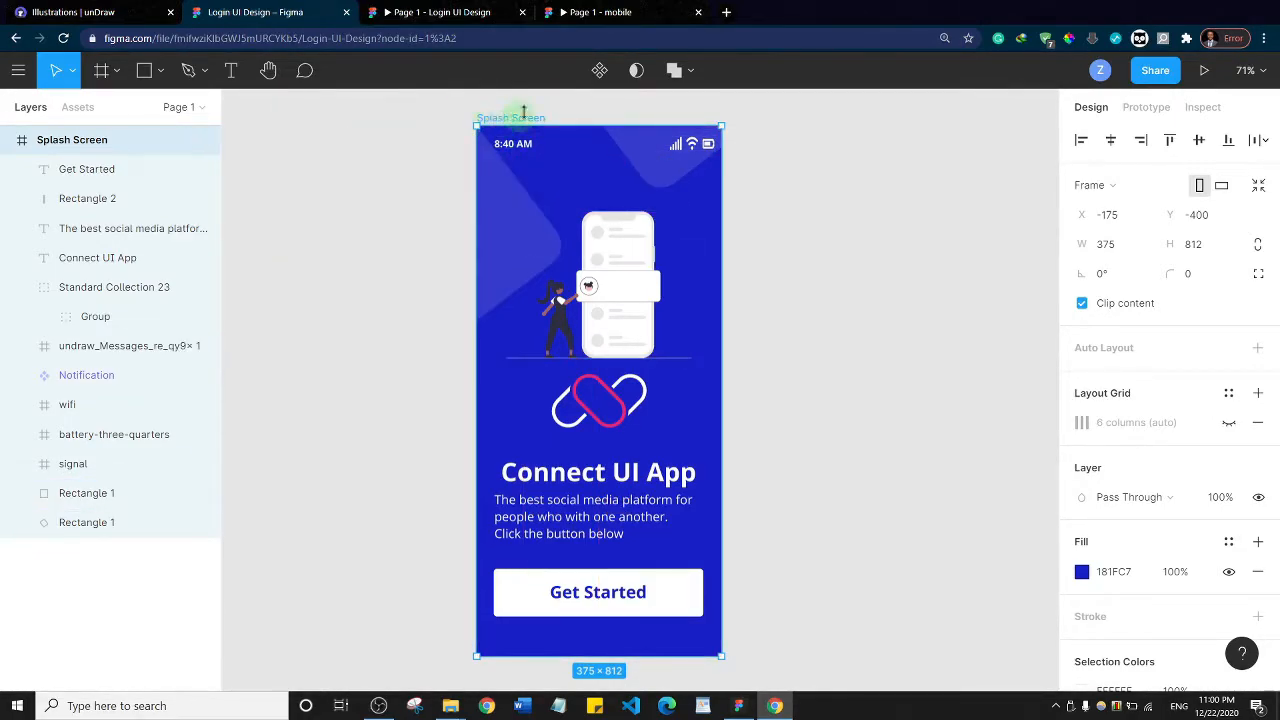
left_click_drag(870, 206, 838, 178)
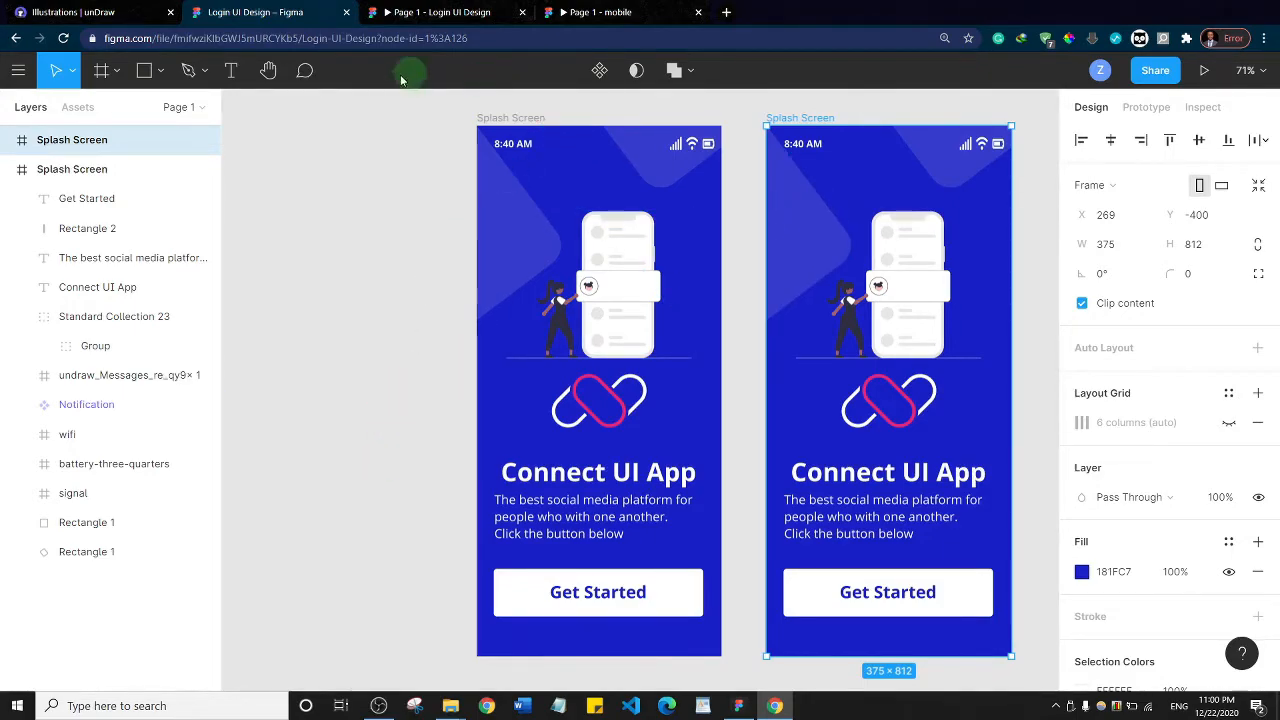
Test the Notification component by changing its time text to "Hello" in the original frame, and undo the change
scroll(403, 280, "right", 3)
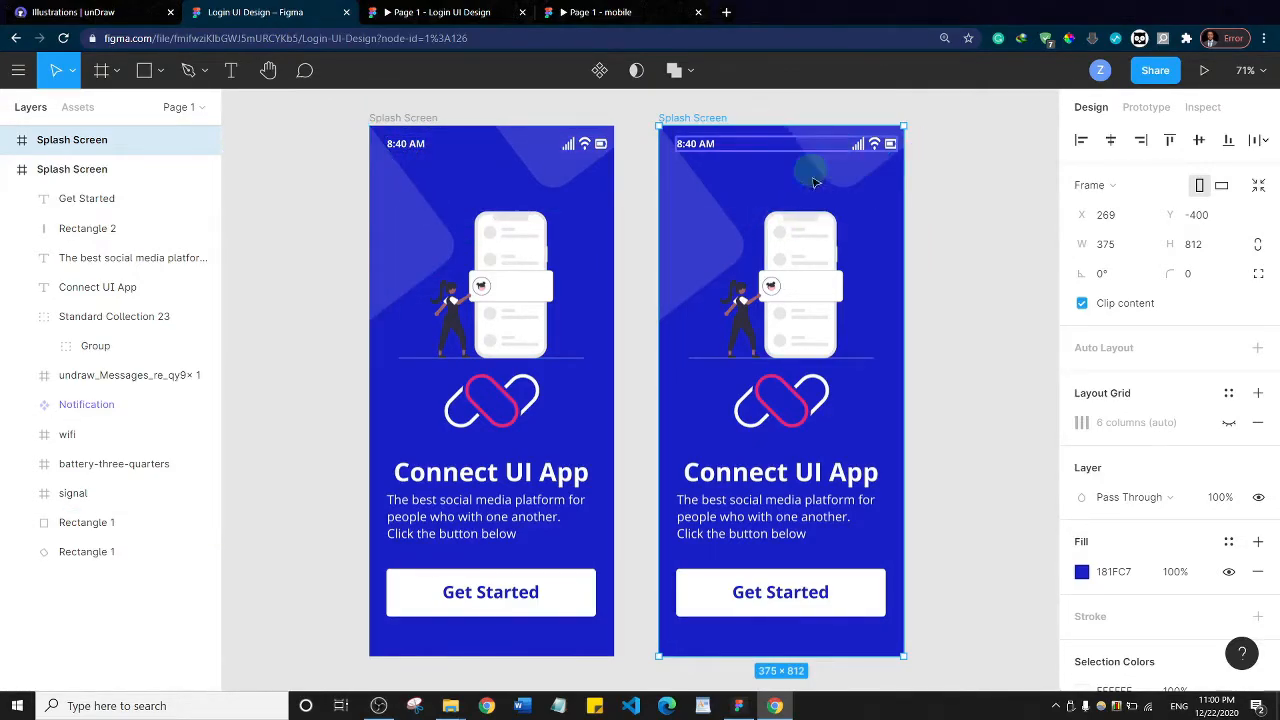
left_click(405, 145)
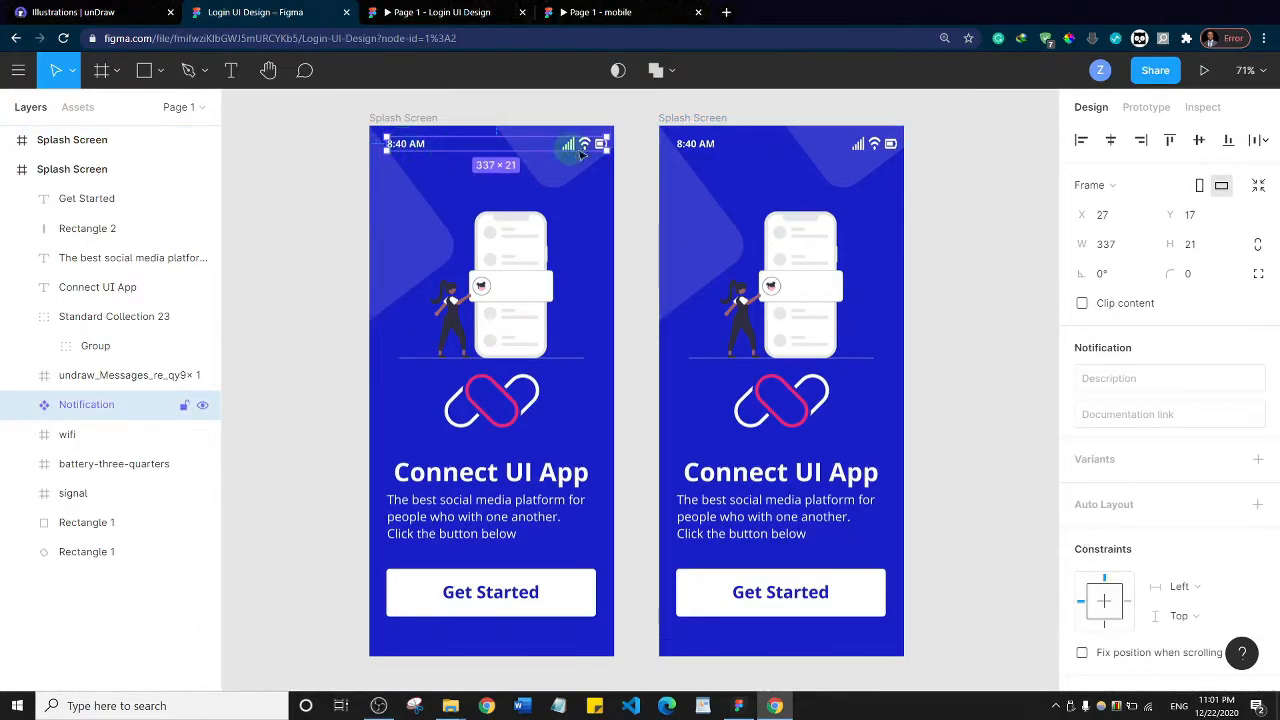
double_click(404, 145)
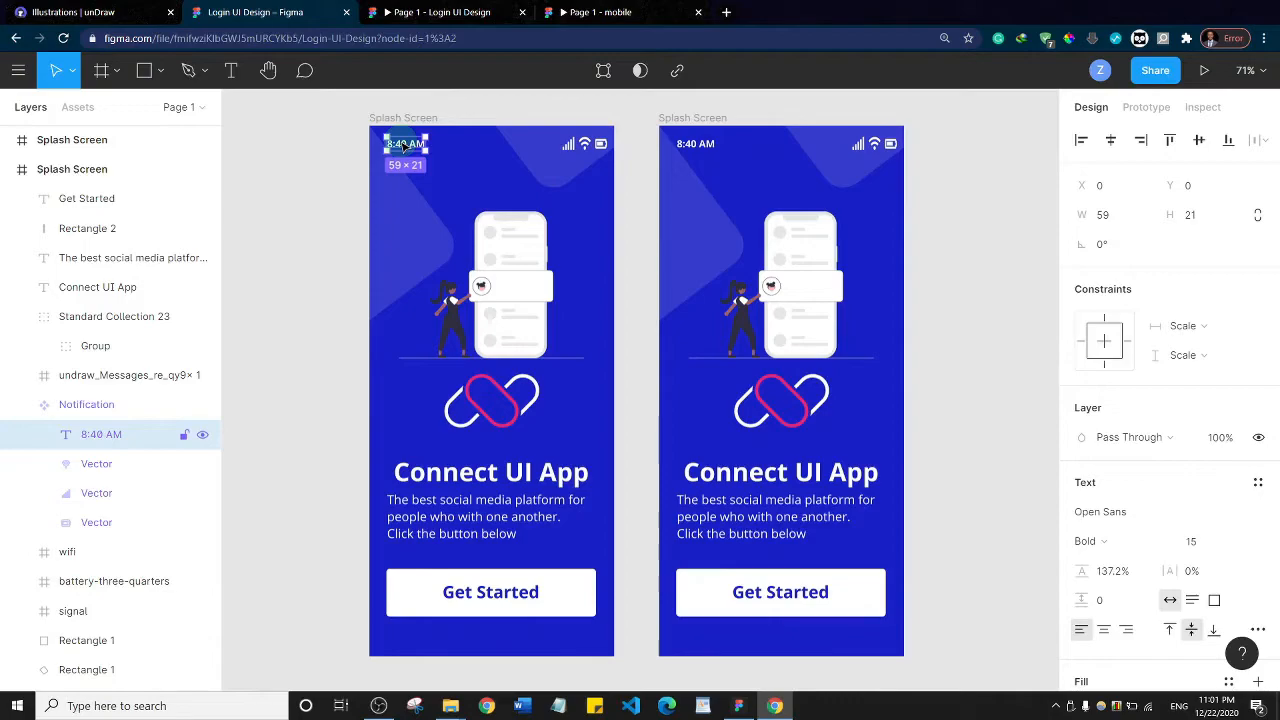
double_click(404, 145)
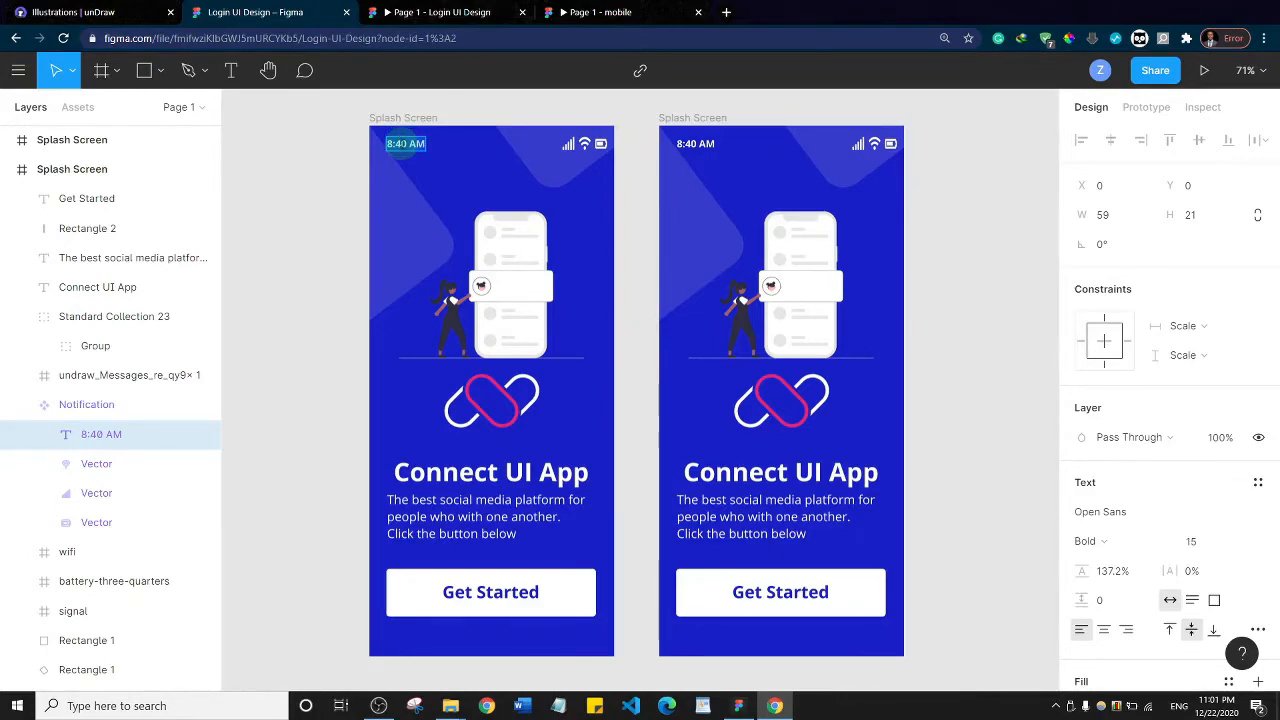
type("Hello")
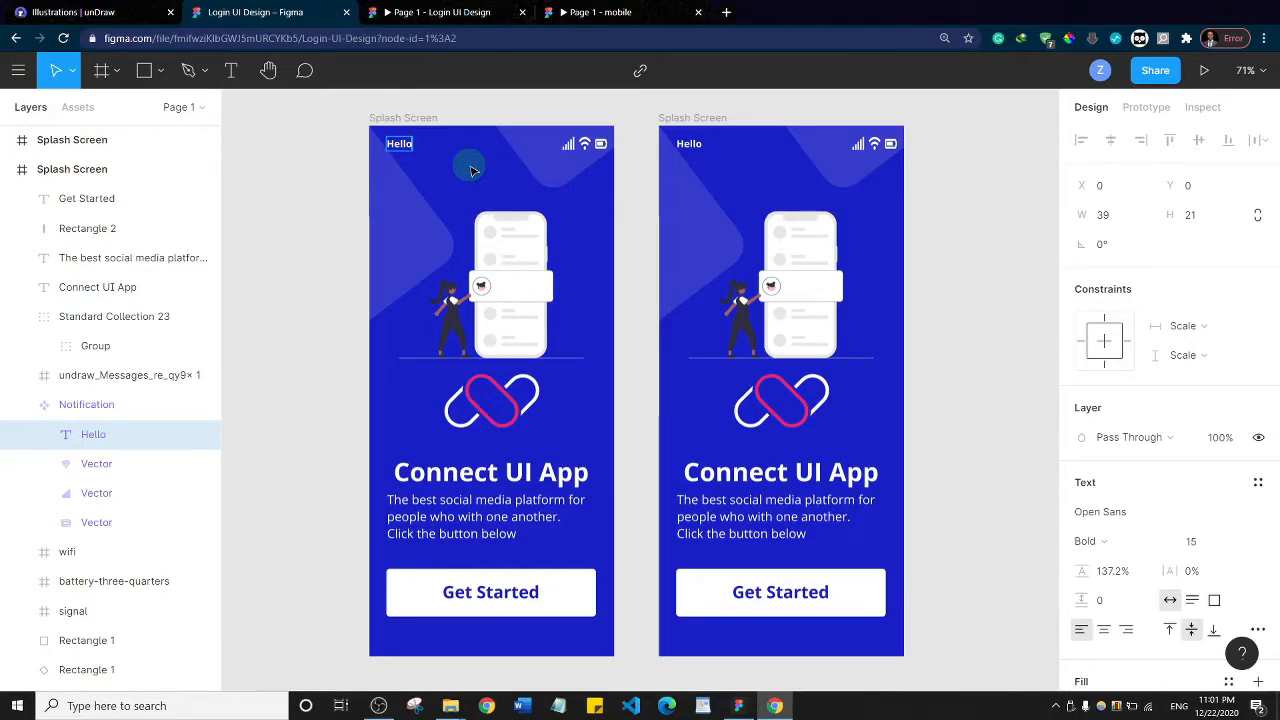
key("ctrl+z")
key("ctrl+z")
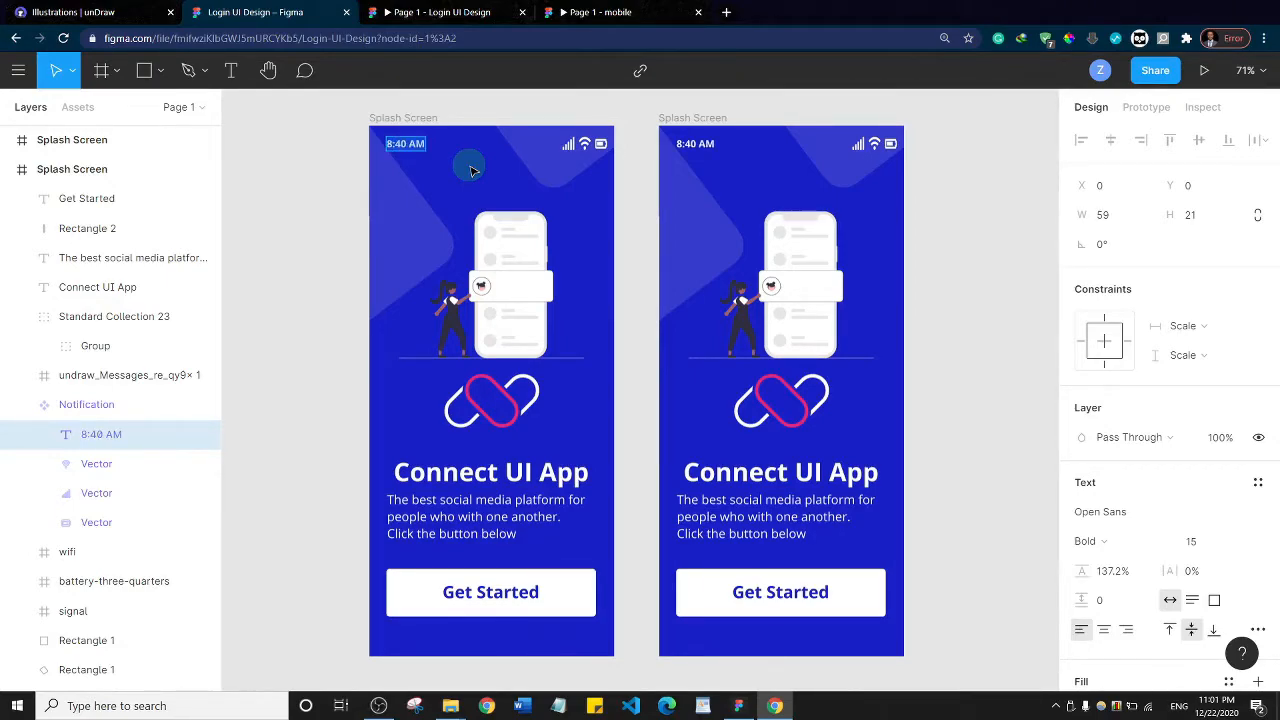
key("Escape")
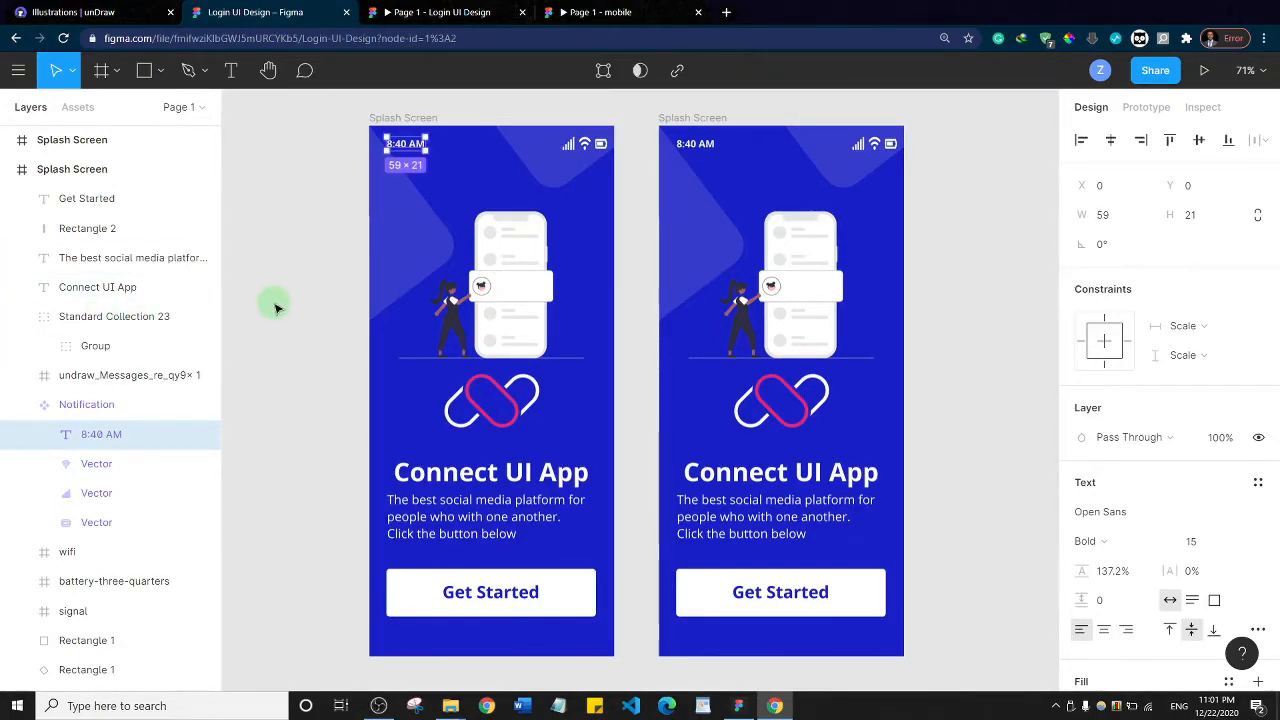
Group the white button rectangle with its "Get Started" label in the original Splash Screen frame
left_click(420, 591)
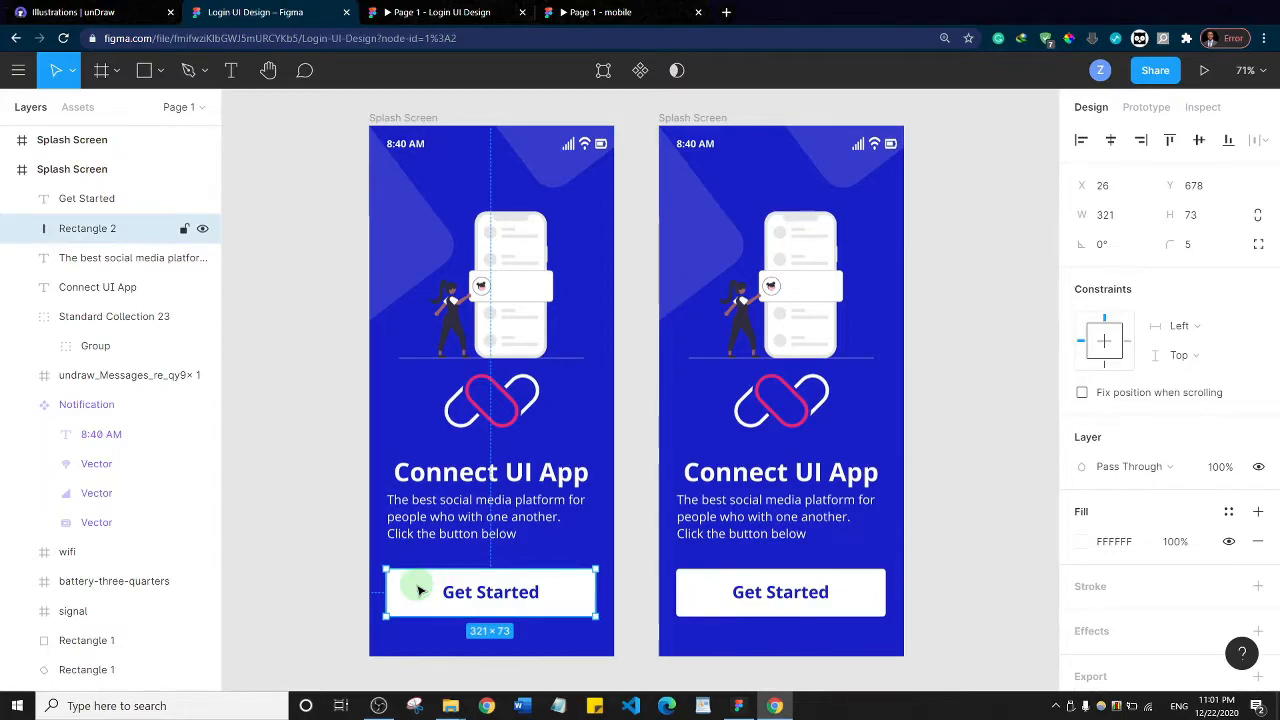
left_click(474, 597, "shift")
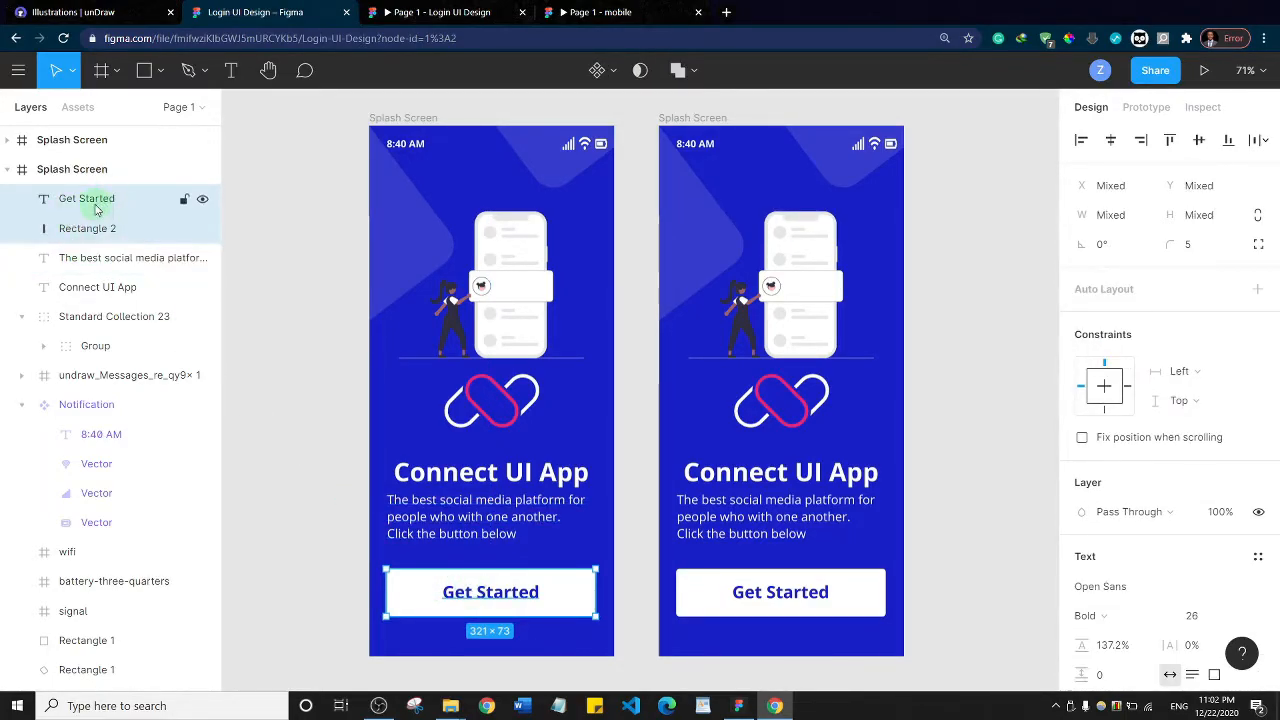
key("ctrl+g")
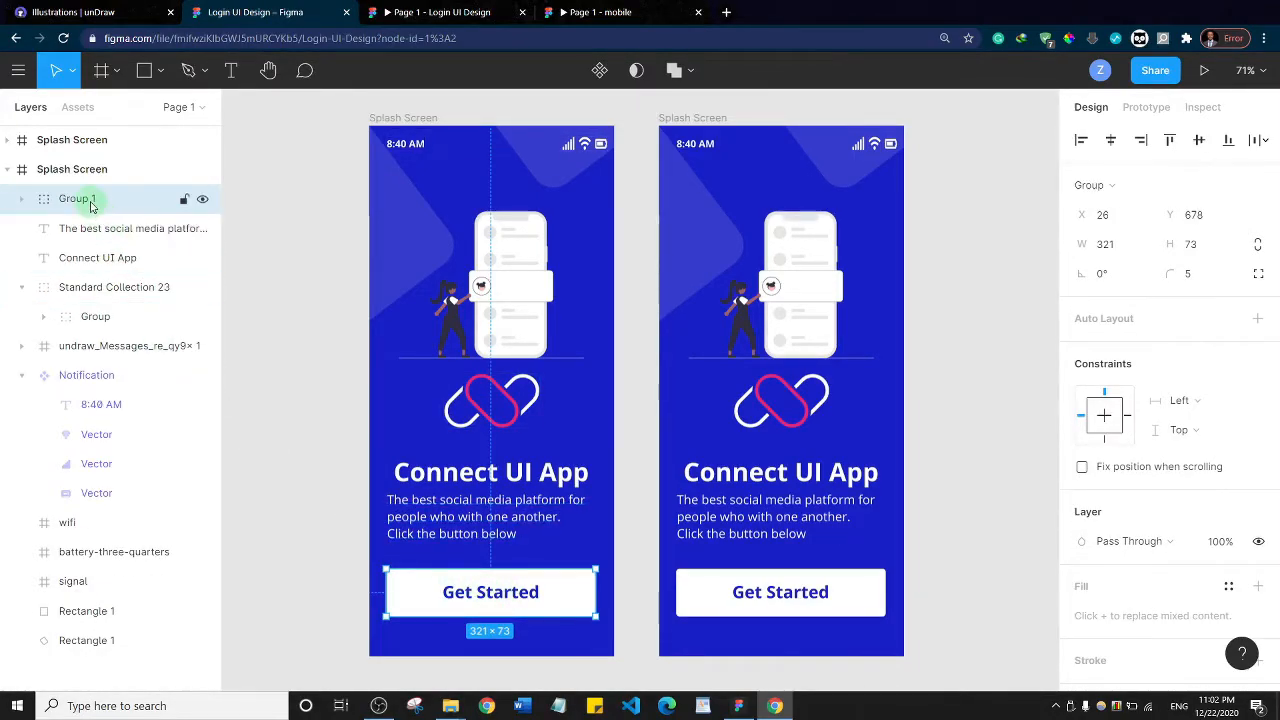
Rename the "Get Started" button group as Buttons and turn it into a component
double_click(90, 204)
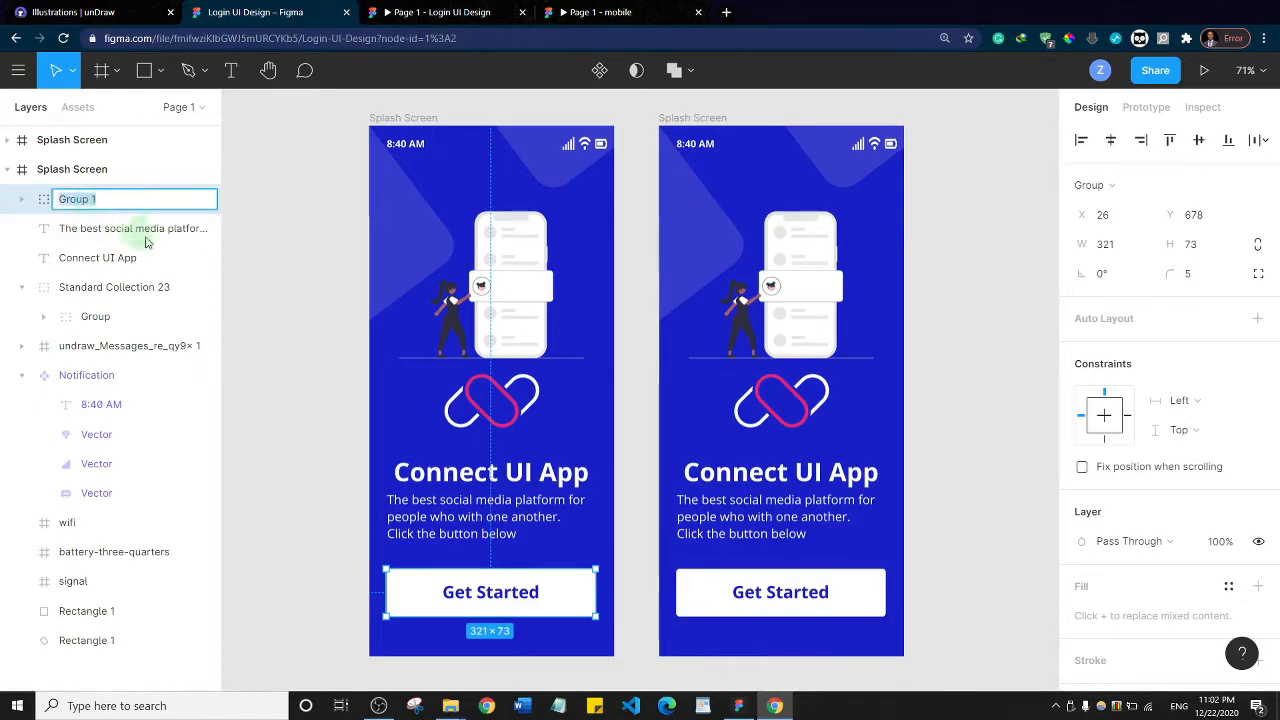
type("Buttons")
key("Return")
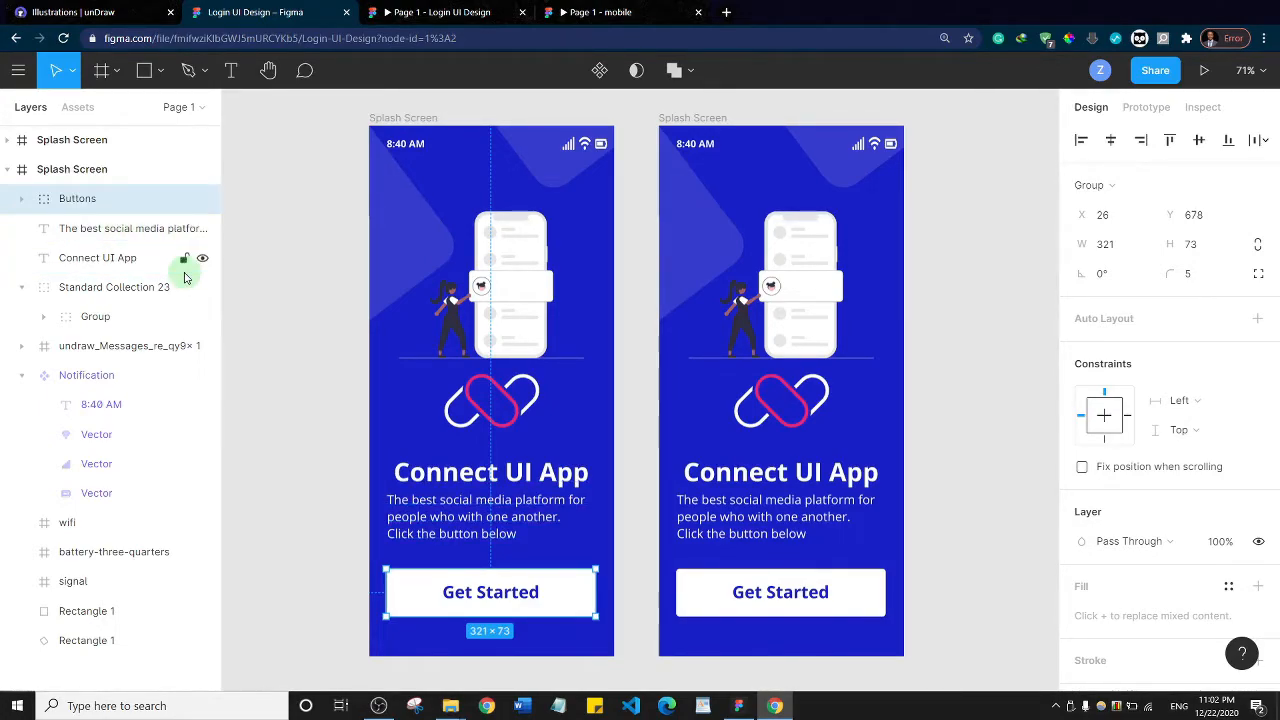
left_click(599, 70)
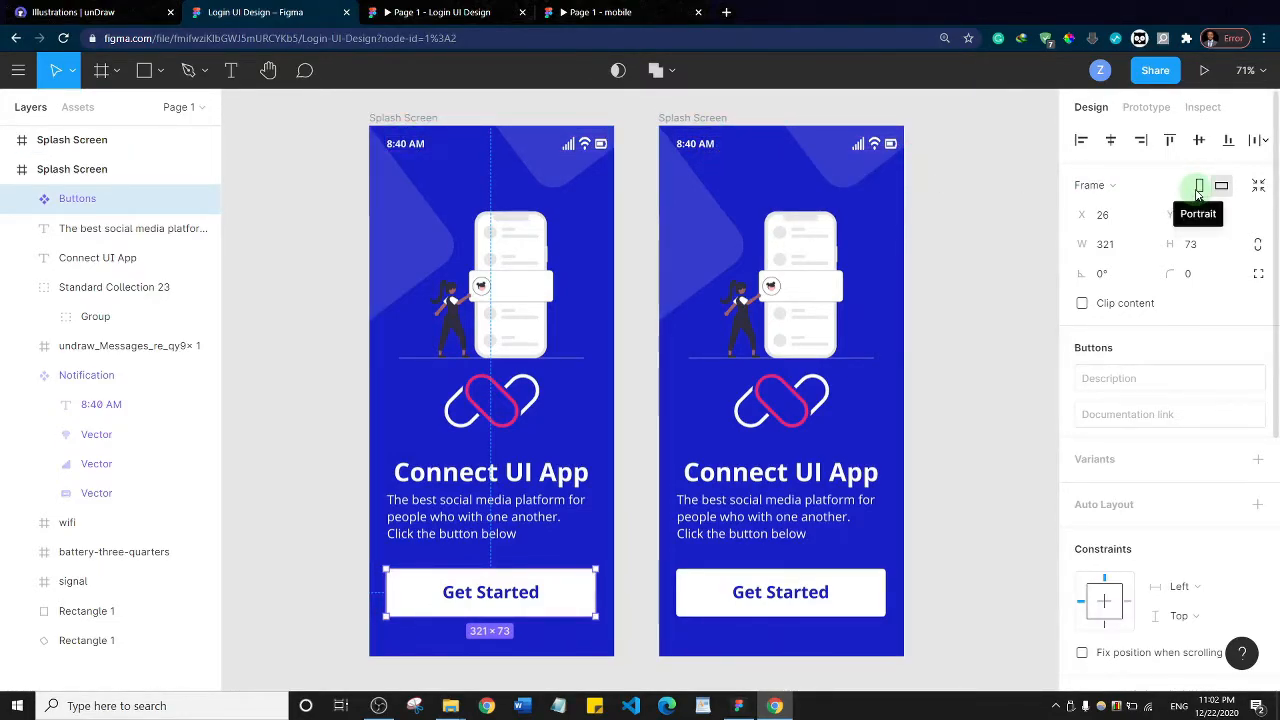
Examine the Register screen's layout in the finished mobile prototype and return to the Login UI Design file
left_click(600, 12)
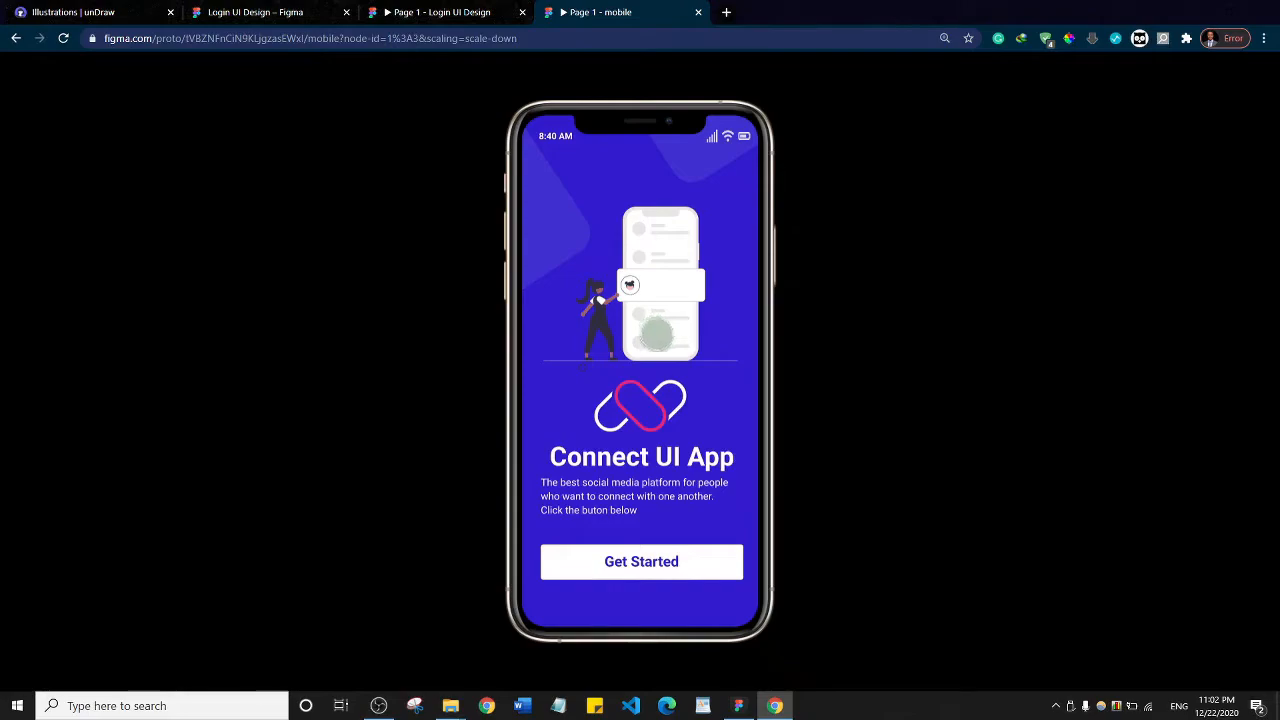
key("alt+Tab")
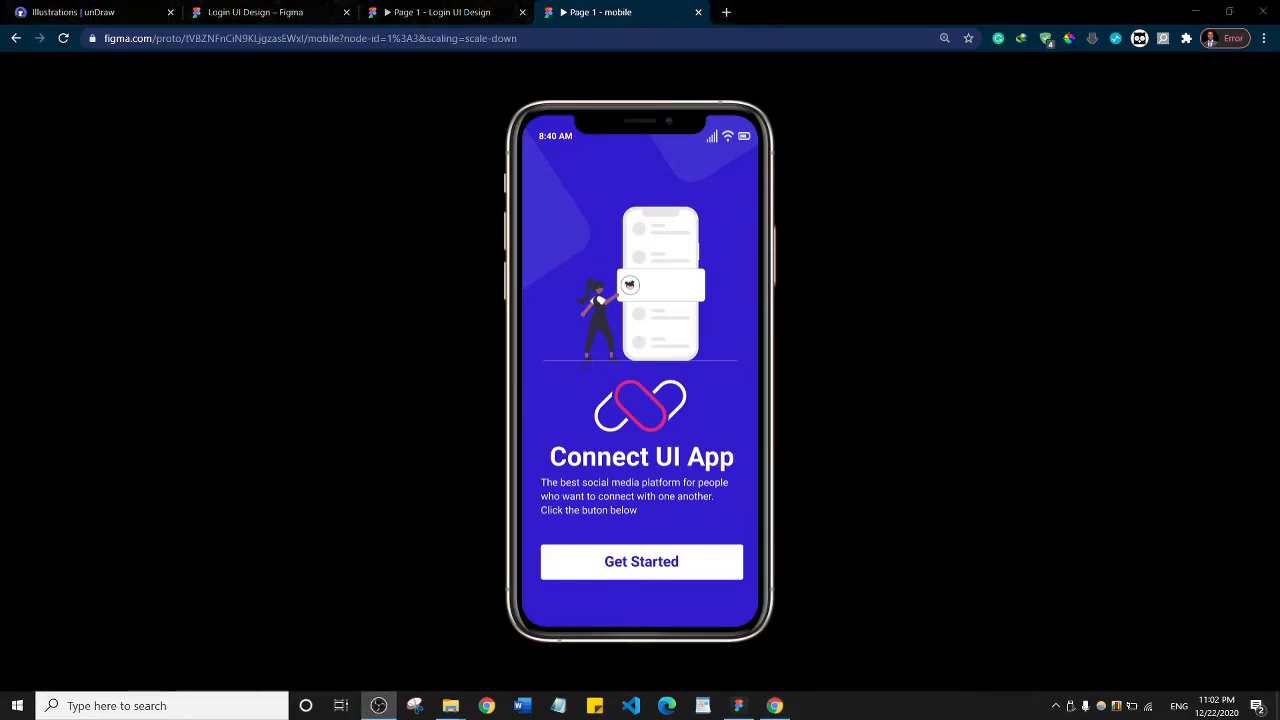
left_click(640, 563)
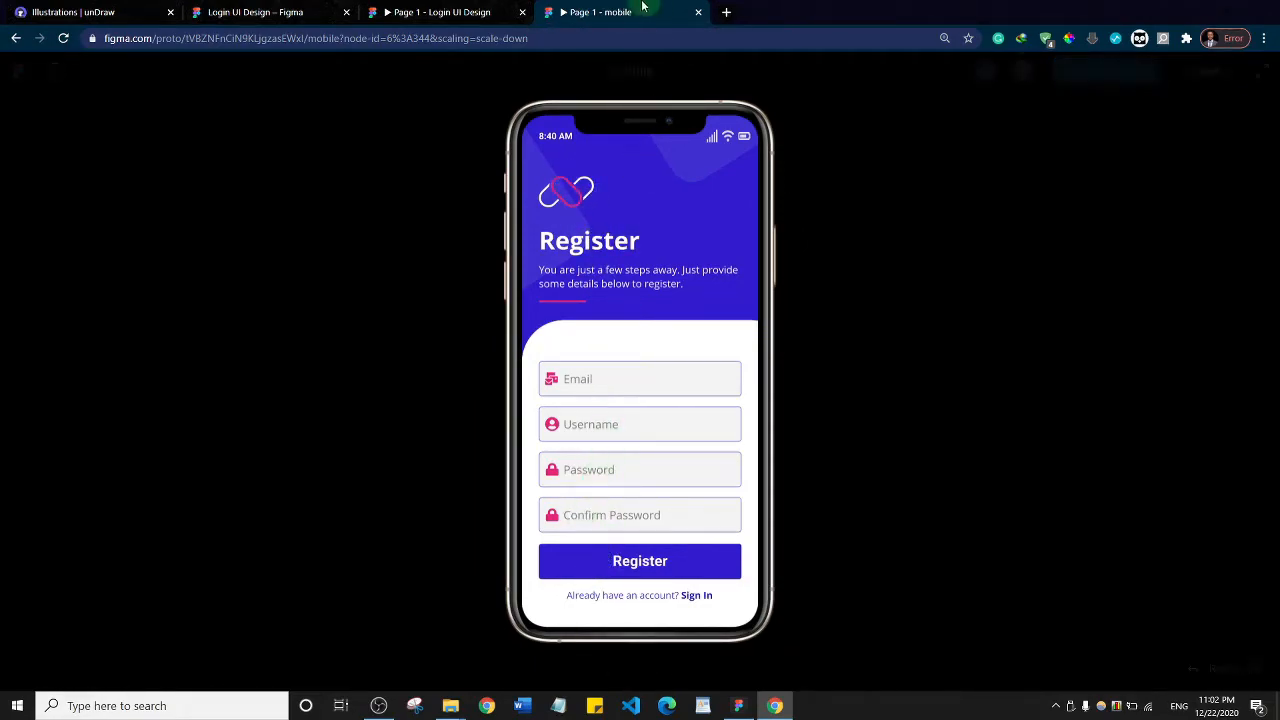
left_click(300, 12)
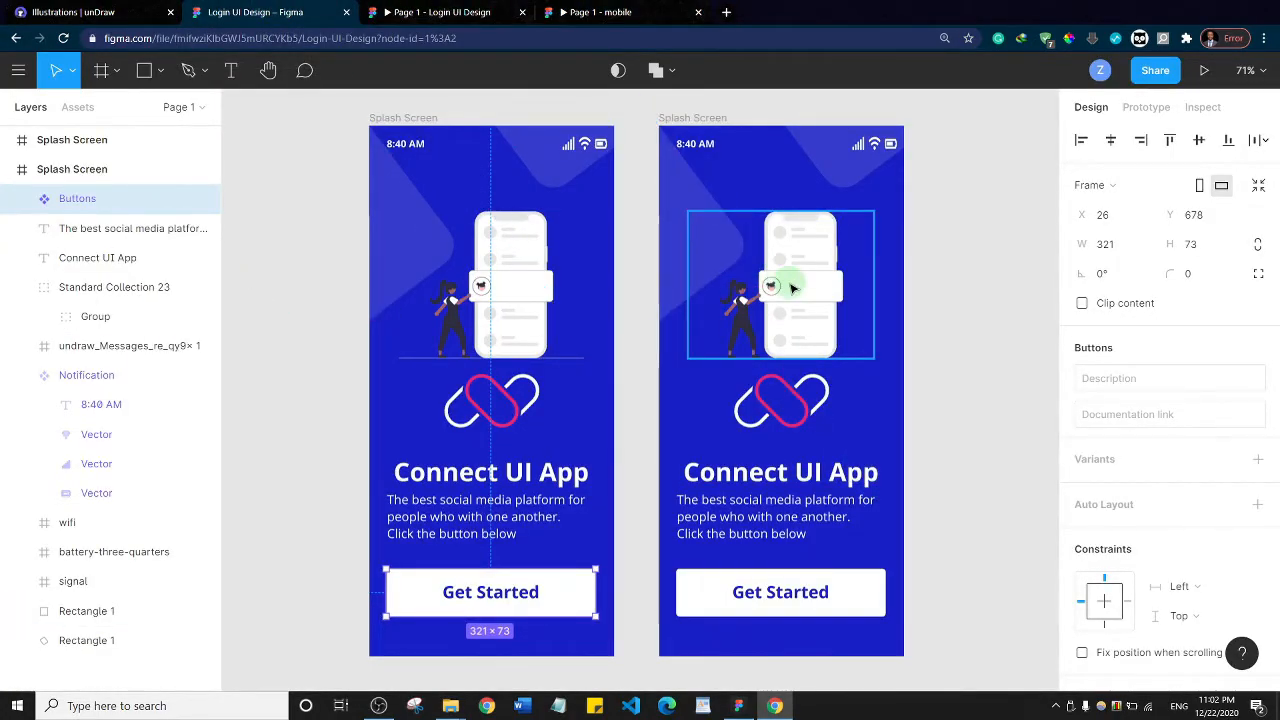
key("alt+Tab")
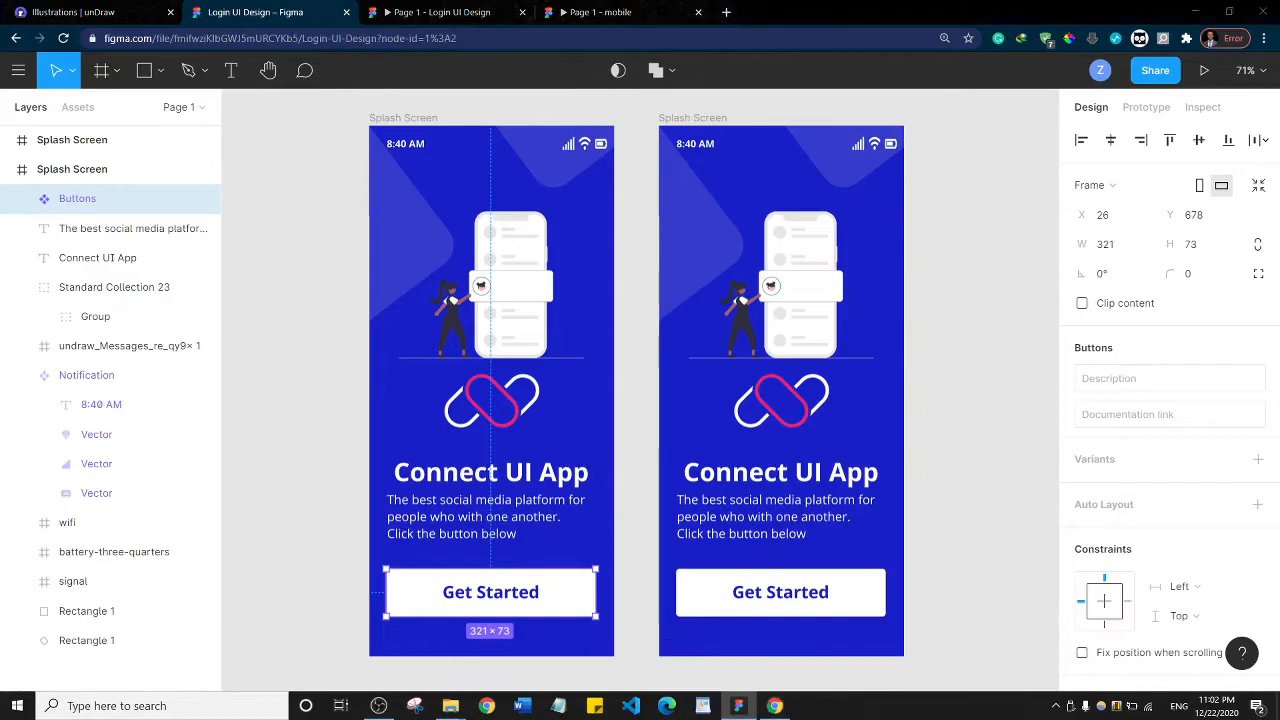
Delete the phone illustration from the duplicated Splash Screen frame and lock the original Splash Screen frame
left_click(786, 244)
key("Delete")
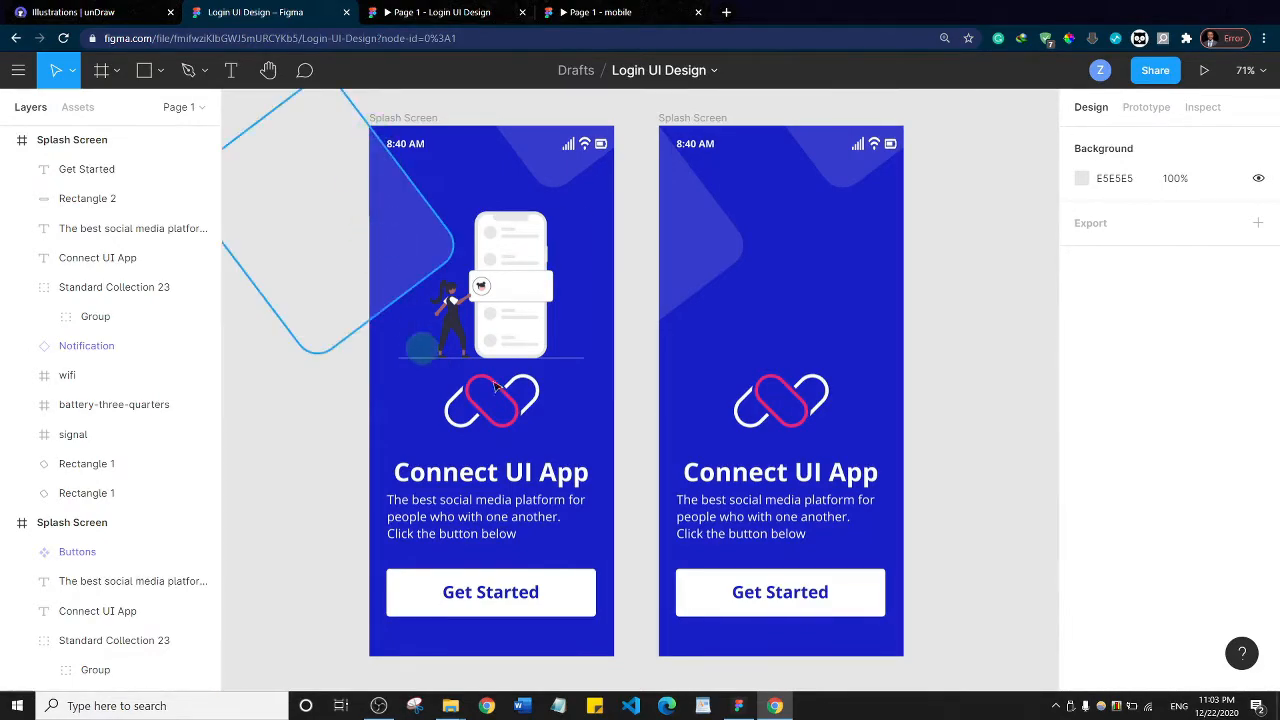
left_click(690, 119)
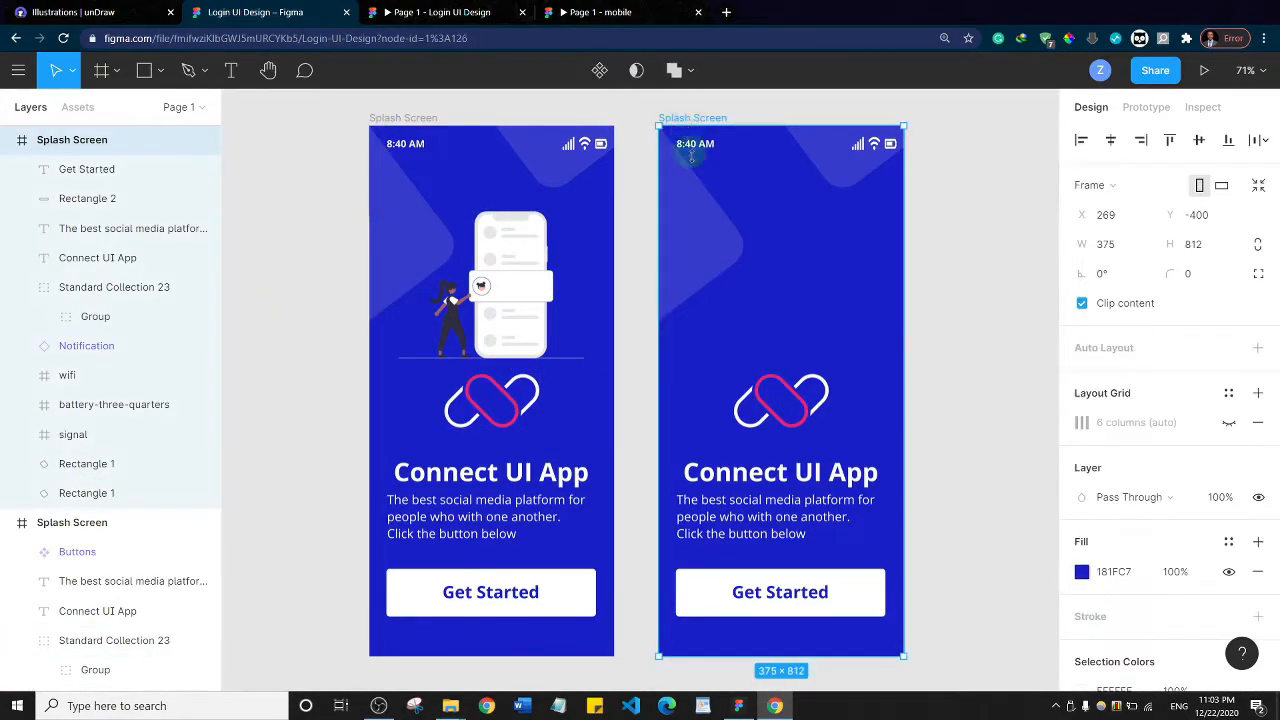
left_click(810, 405)
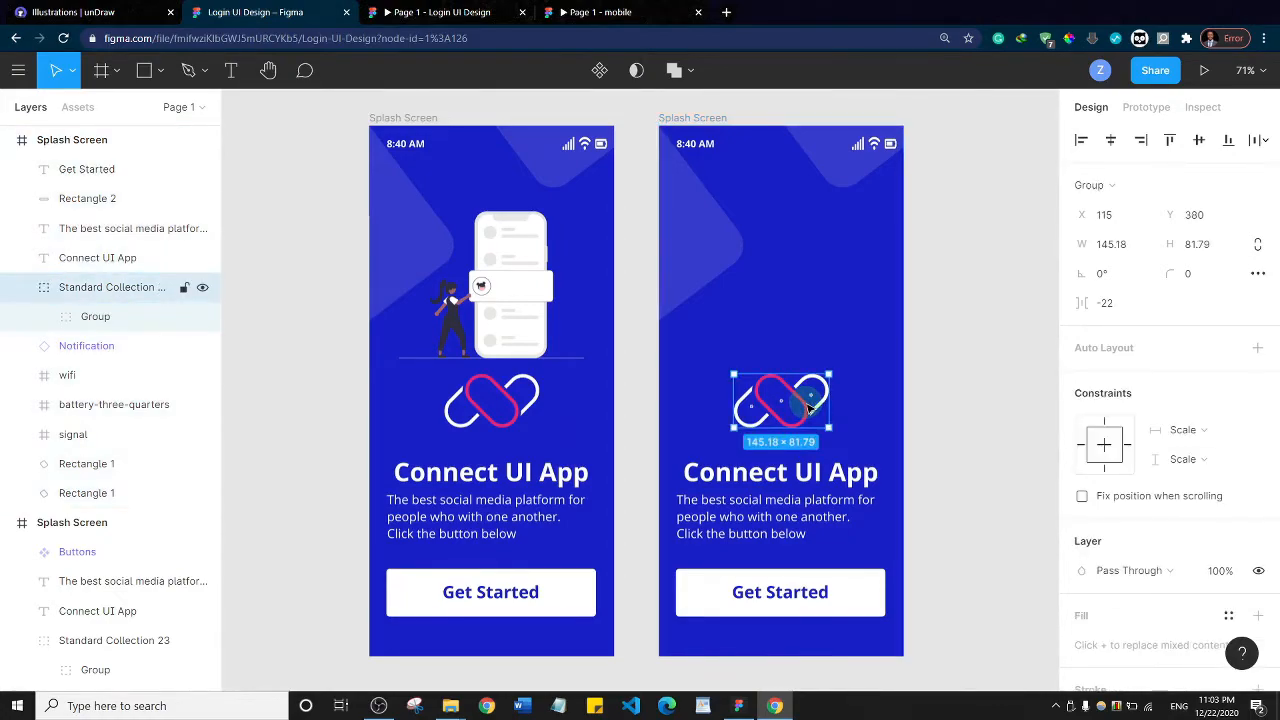
left_click(10, 525)
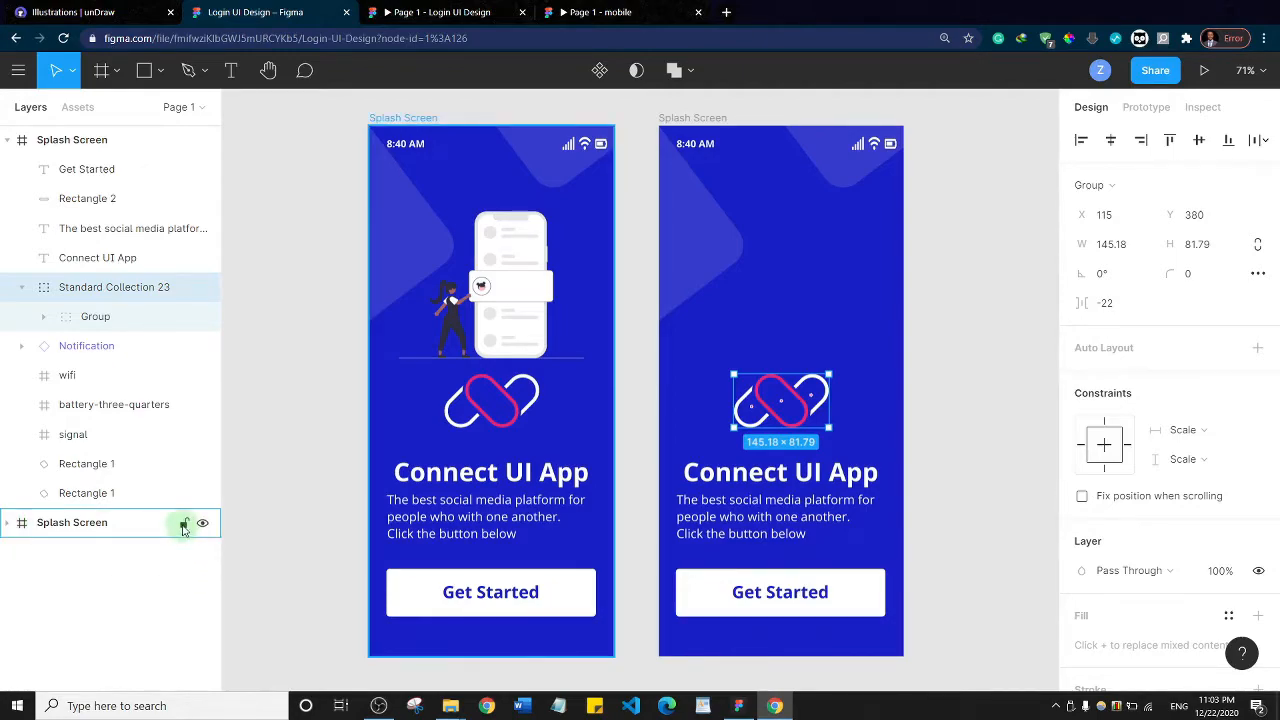
left_click(183, 524)
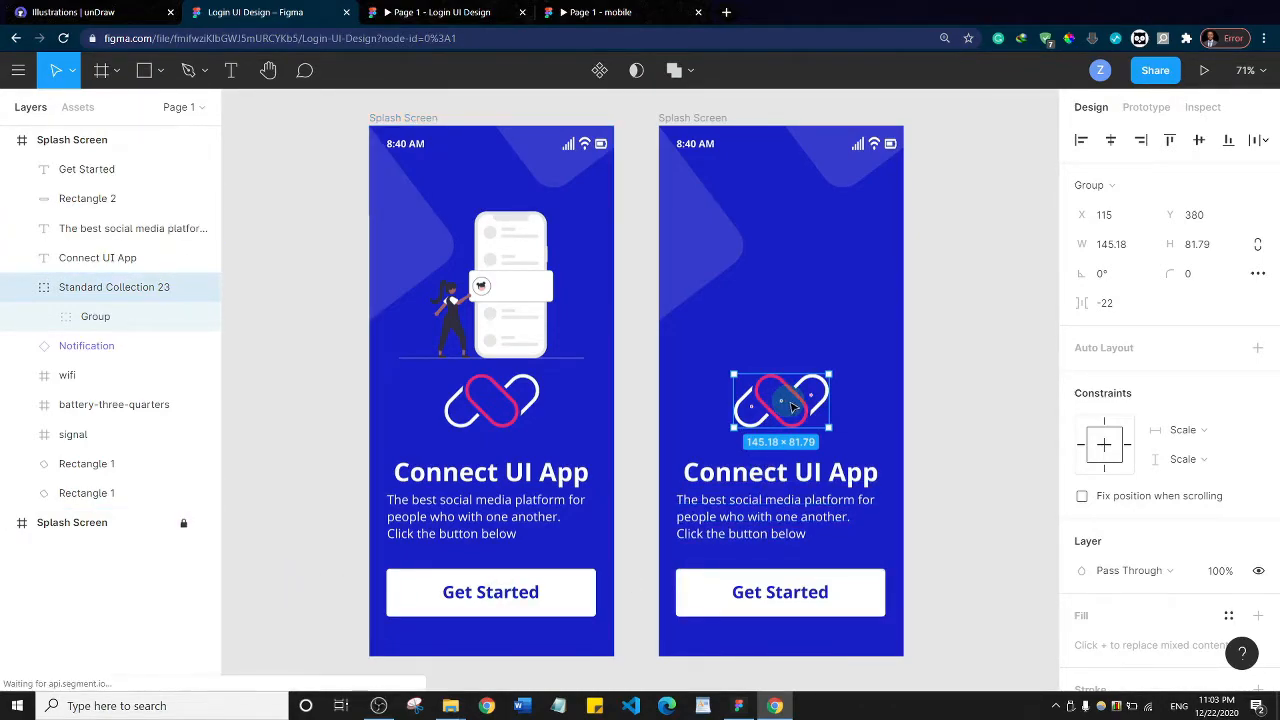
Move the chain logo to the upper-left area of the duplicated frame at about X 27, Y 93 and shrink it to about 99 × 56
left_click(788, 396)
left_click(792, 415)
left_click_drag(790, 412, 725, 229)
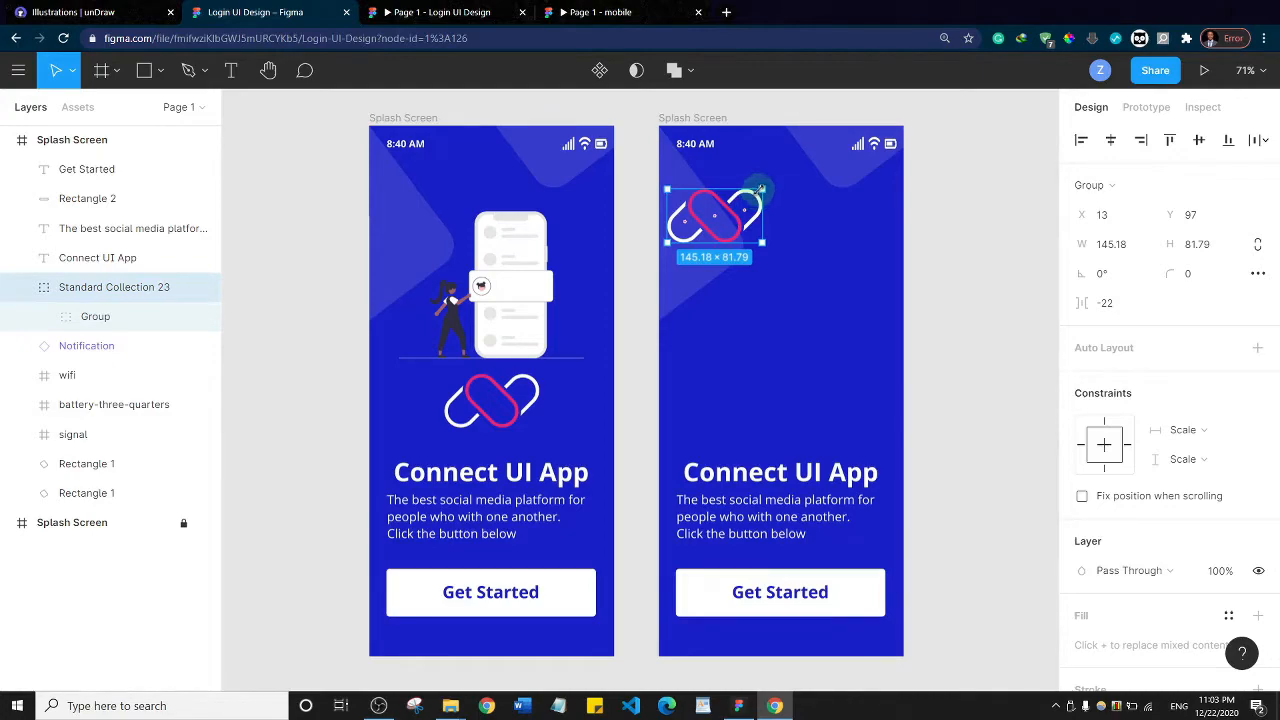
left_click_drag(762, 189, 723, 216)
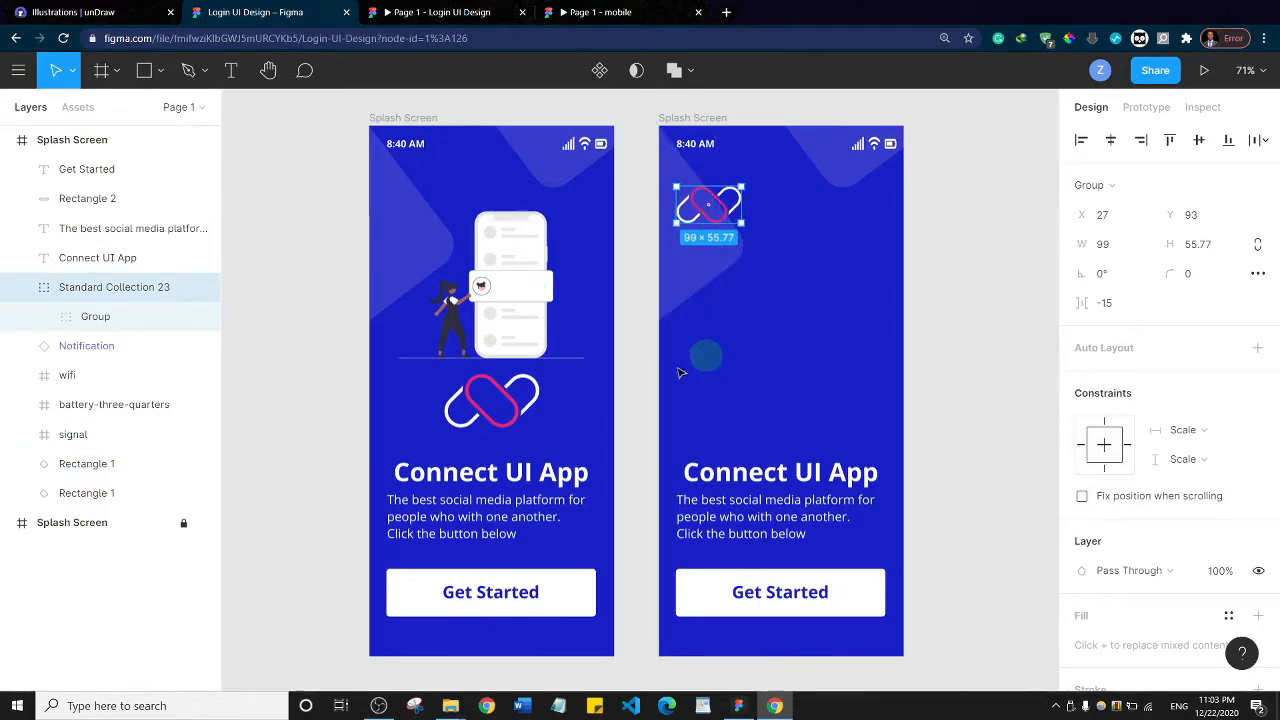
Move the "Connect UI App" heading directly below the logo at X 26, Y 158 and change its text to "Register"
left_click_drag(748, 478, 745, 261)
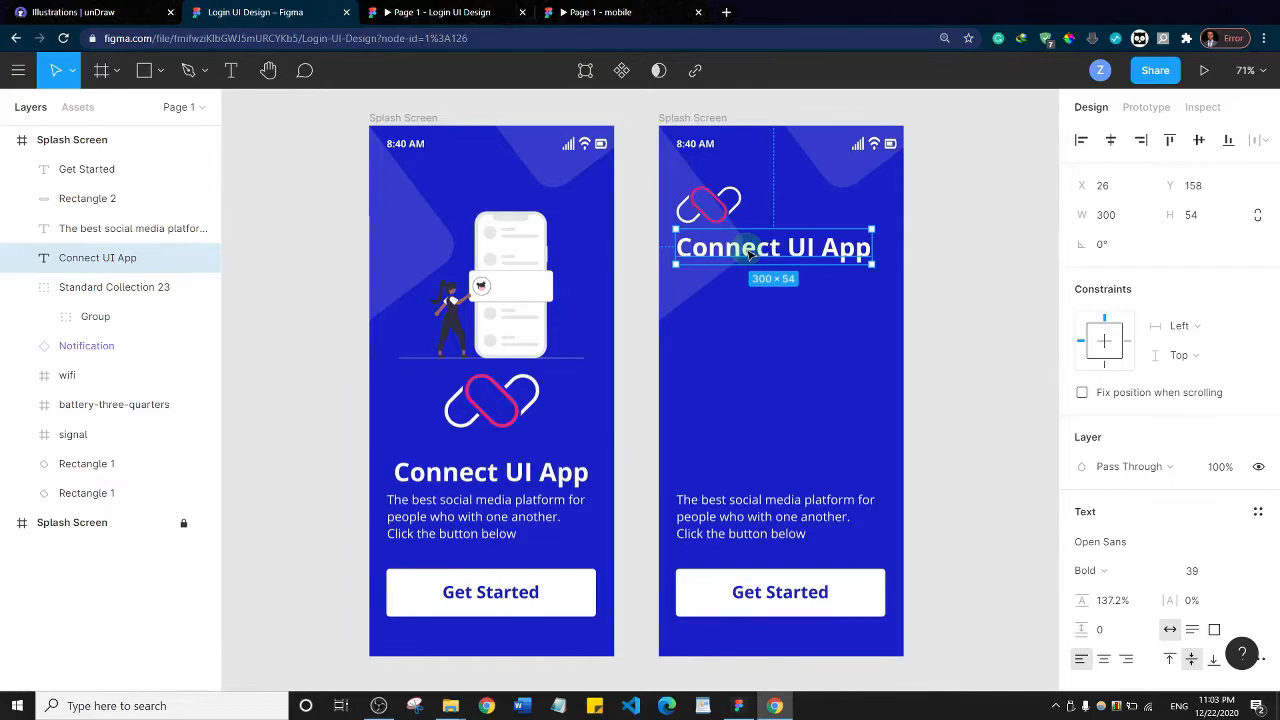
double_click(740, 252)
type("Register")
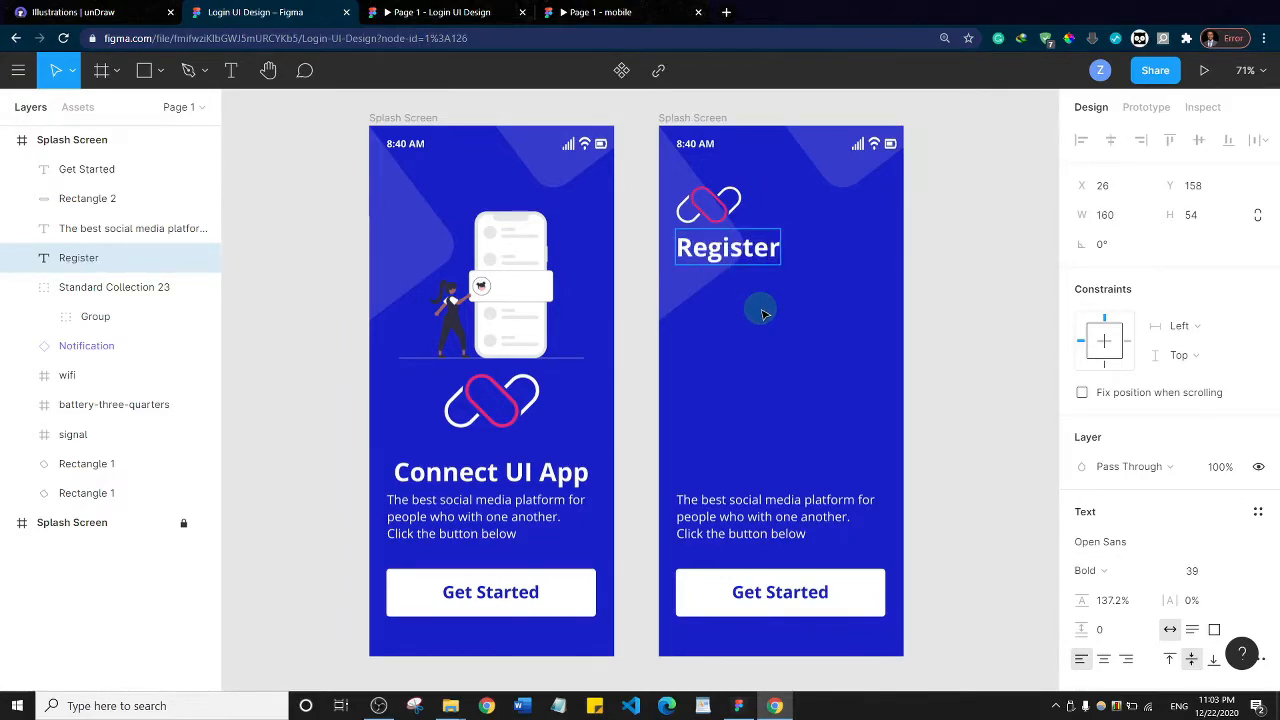
Move the description below the Register heading and replace its text with "You are just a few steps away. Just provide some details below to register."
left_click(762, 510)
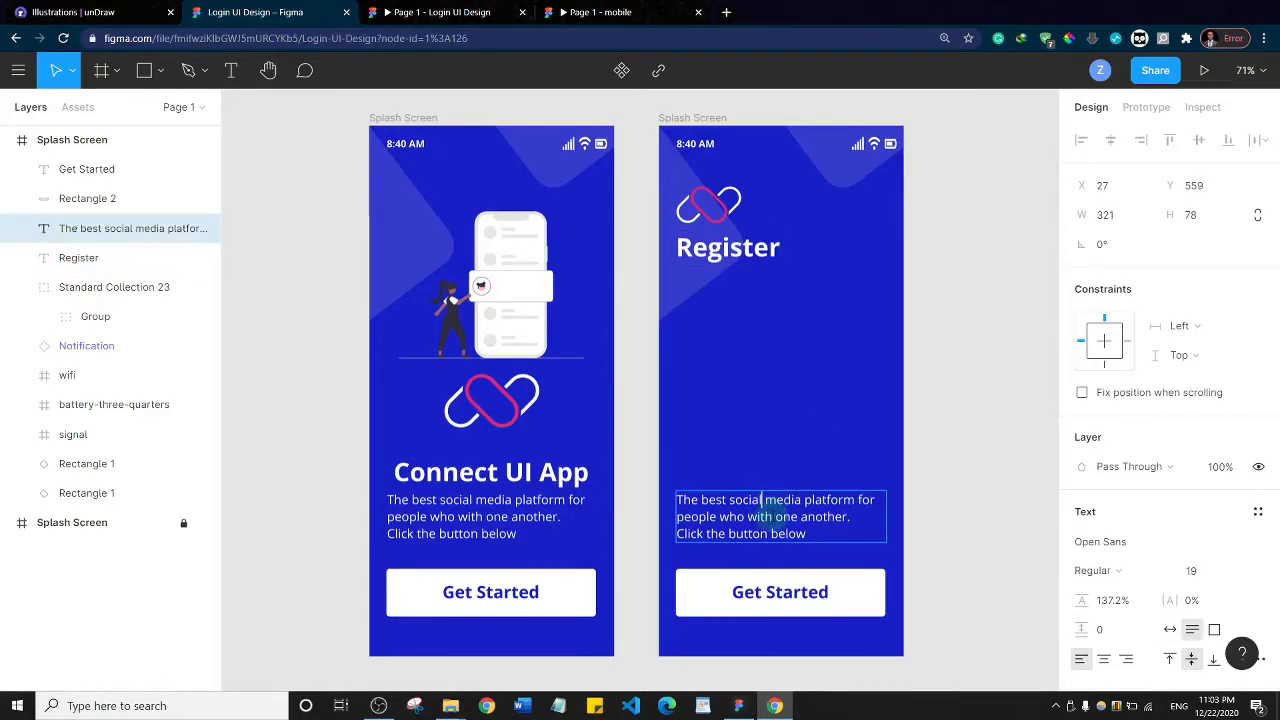
left_click_drag(777, 503, 785, 304)
double_click(762, 307)
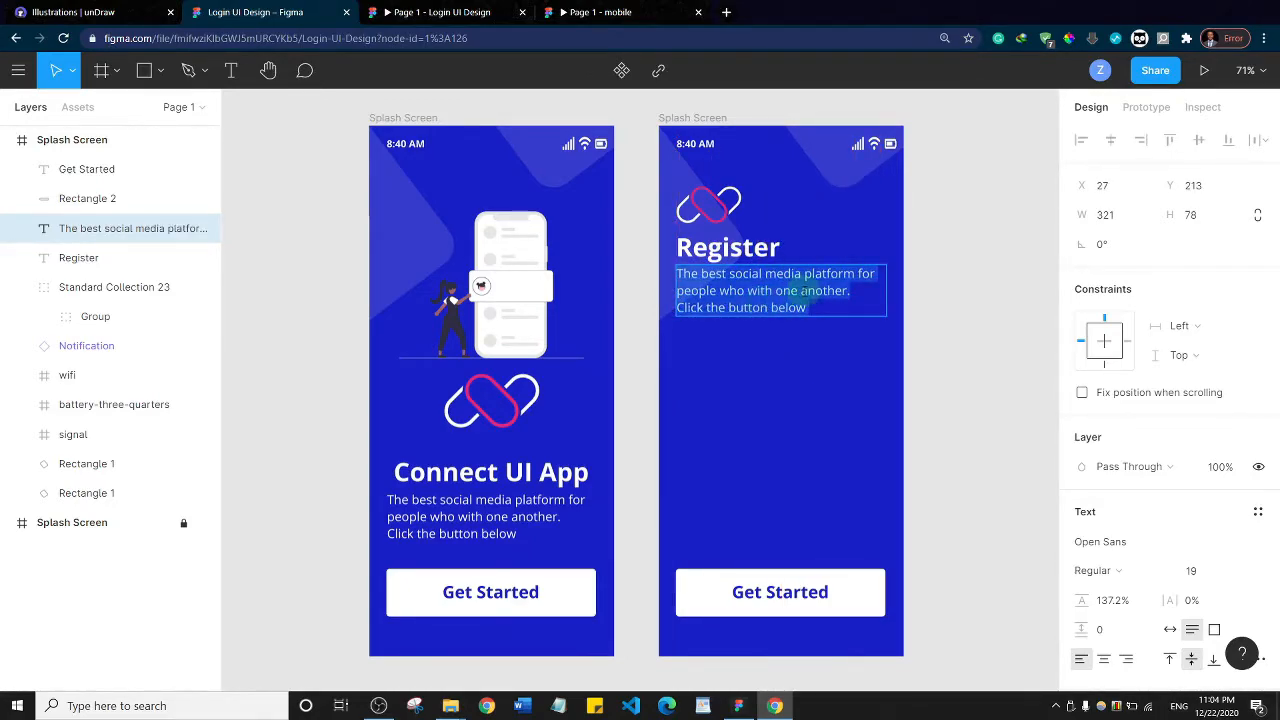
type("Y")
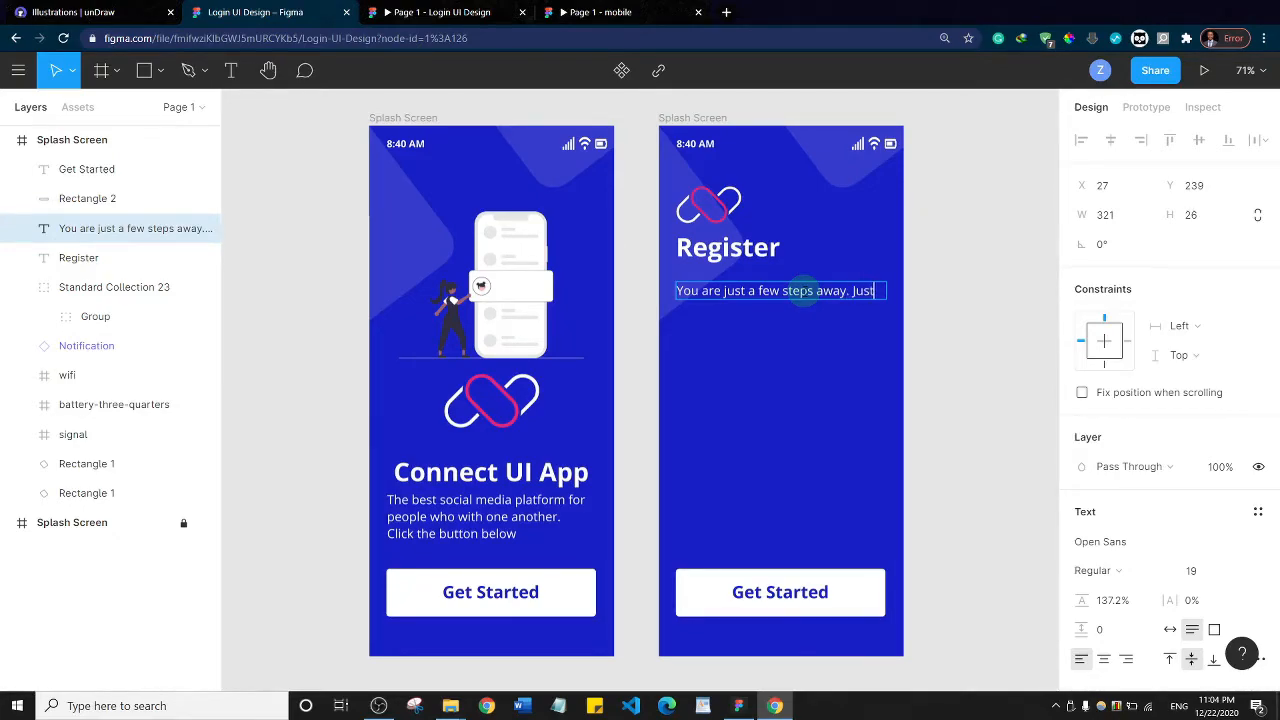
type("provide some details below to")
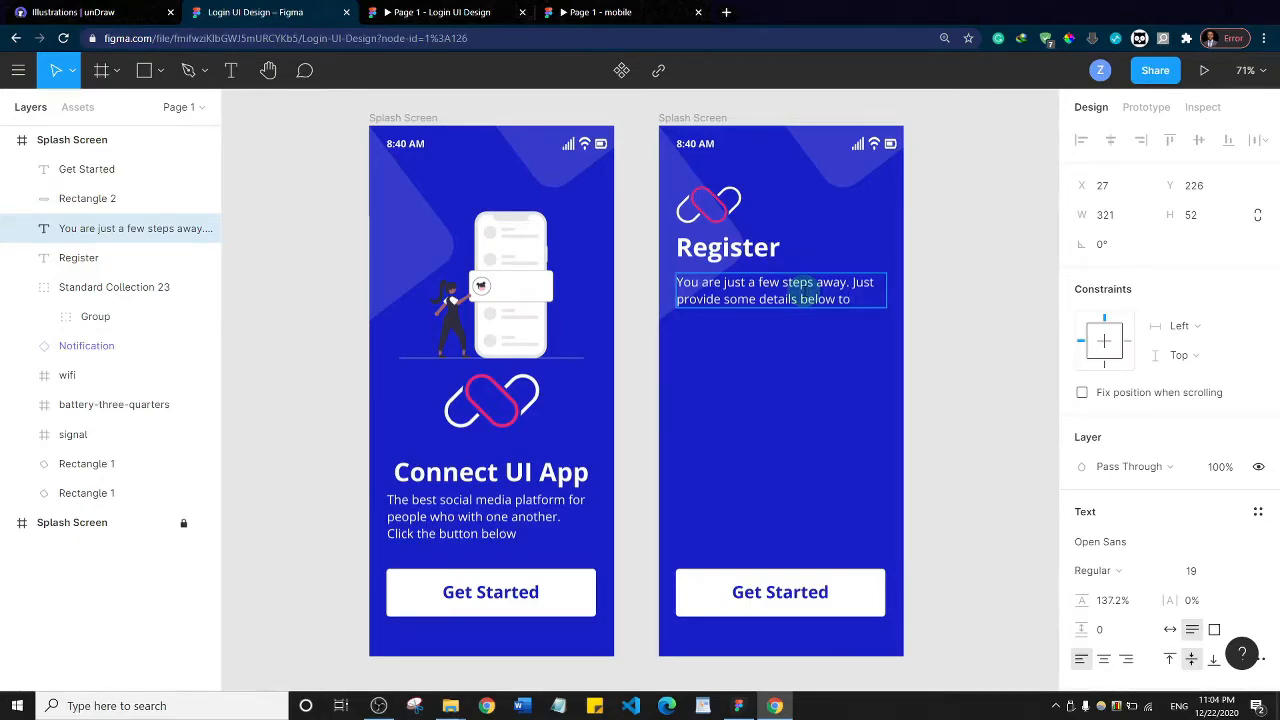
type("ter.")
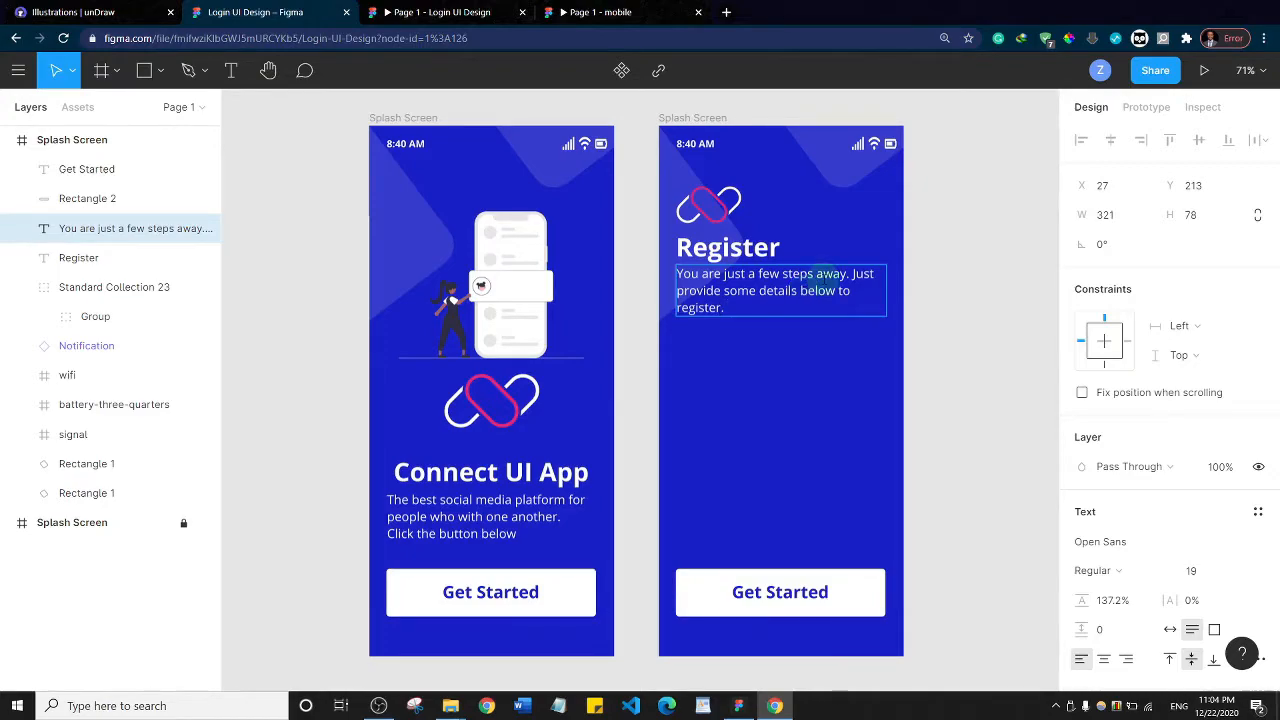
Reduce the description text's font size to 17 and move it closer to the Register heading, at Y 221
key("ctrl+a")
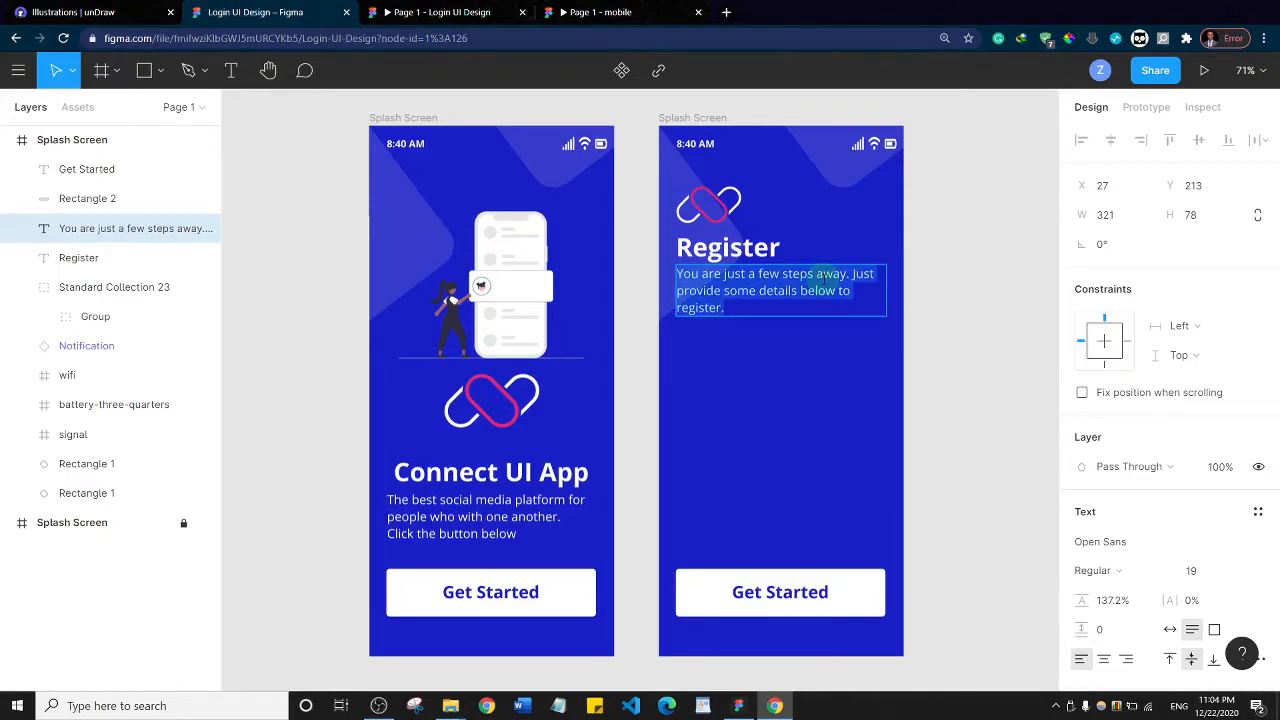
key("ctrl+shift+comma")
key("ctrl+shift+comma")
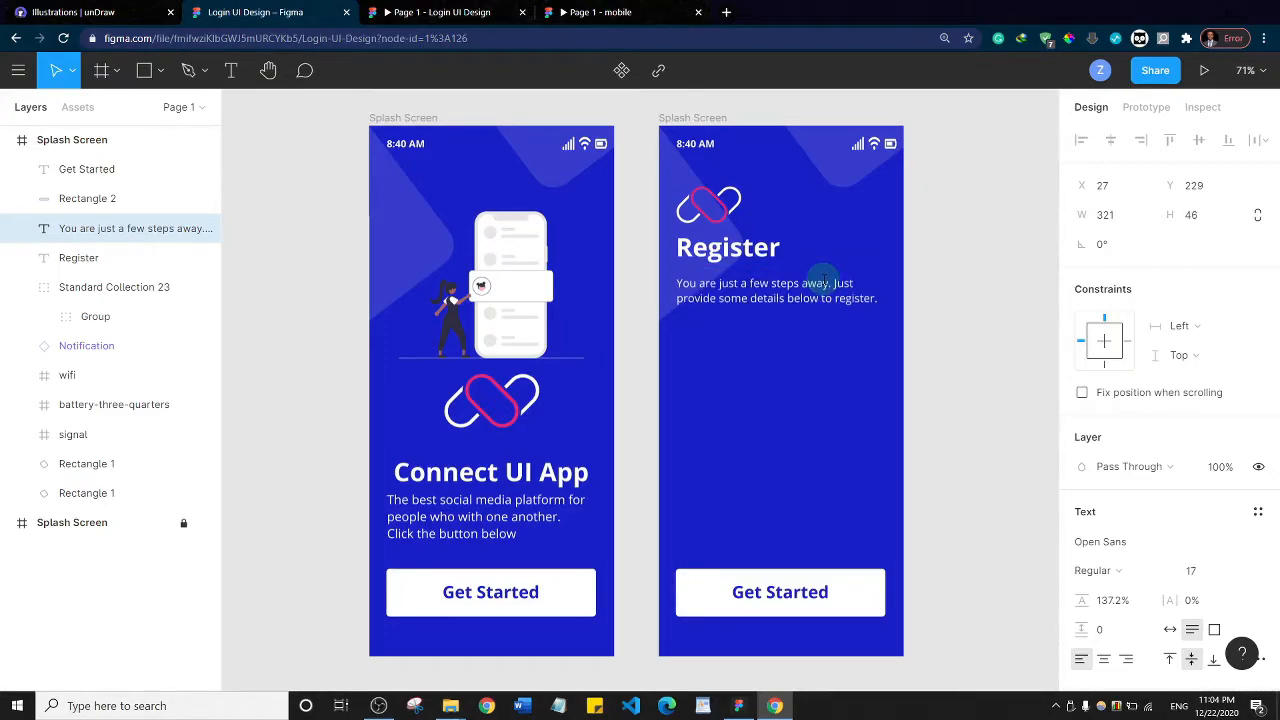
key("Escape")
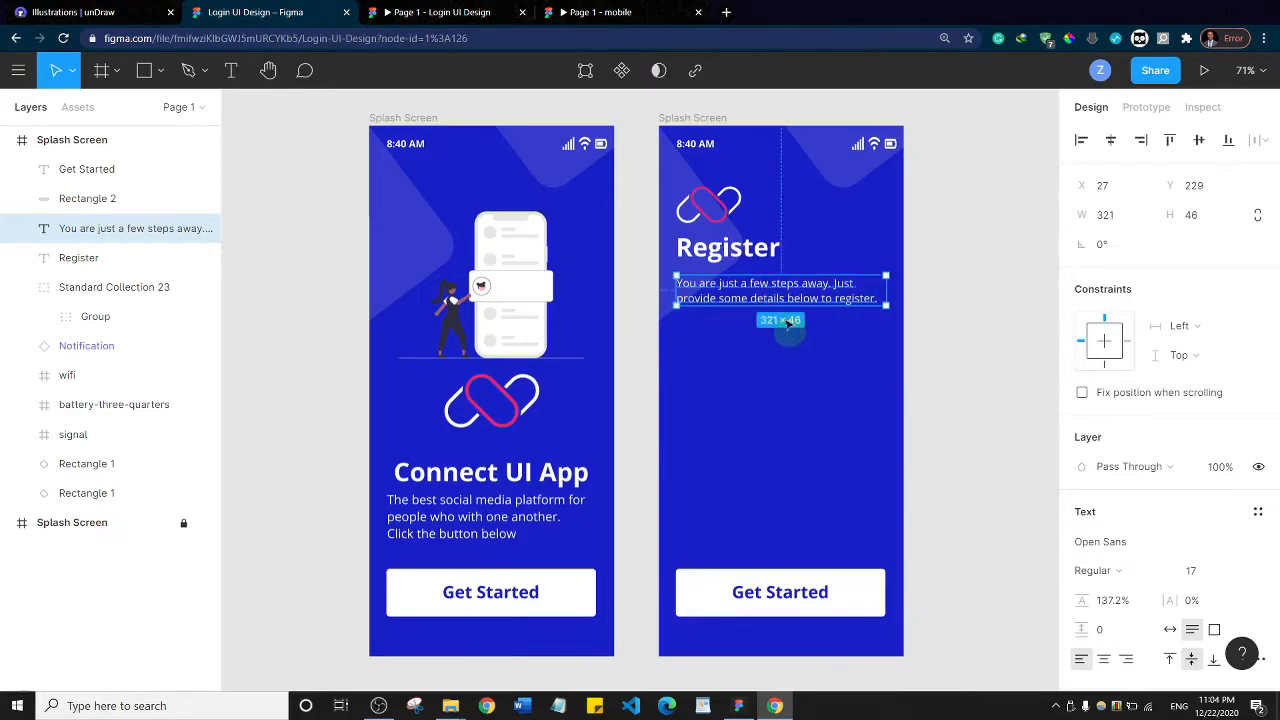
left_click_drag(755, 299, 757, 290)
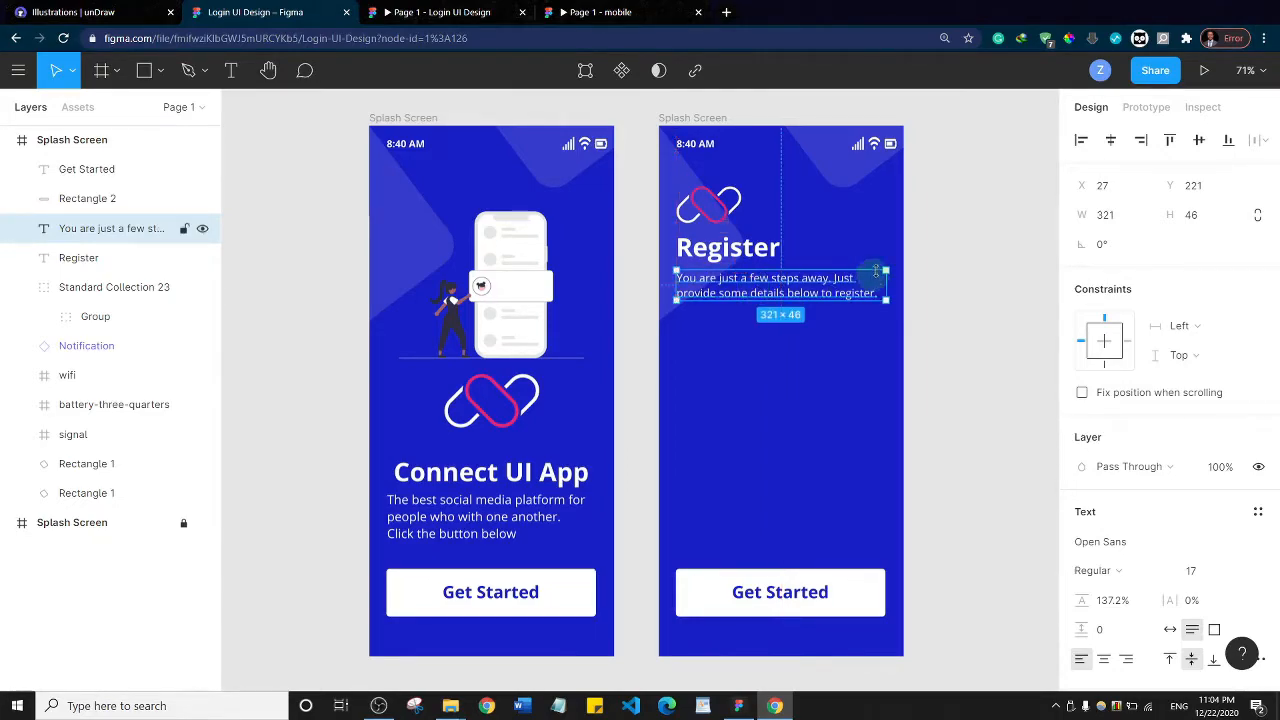
left_click(946, 254)
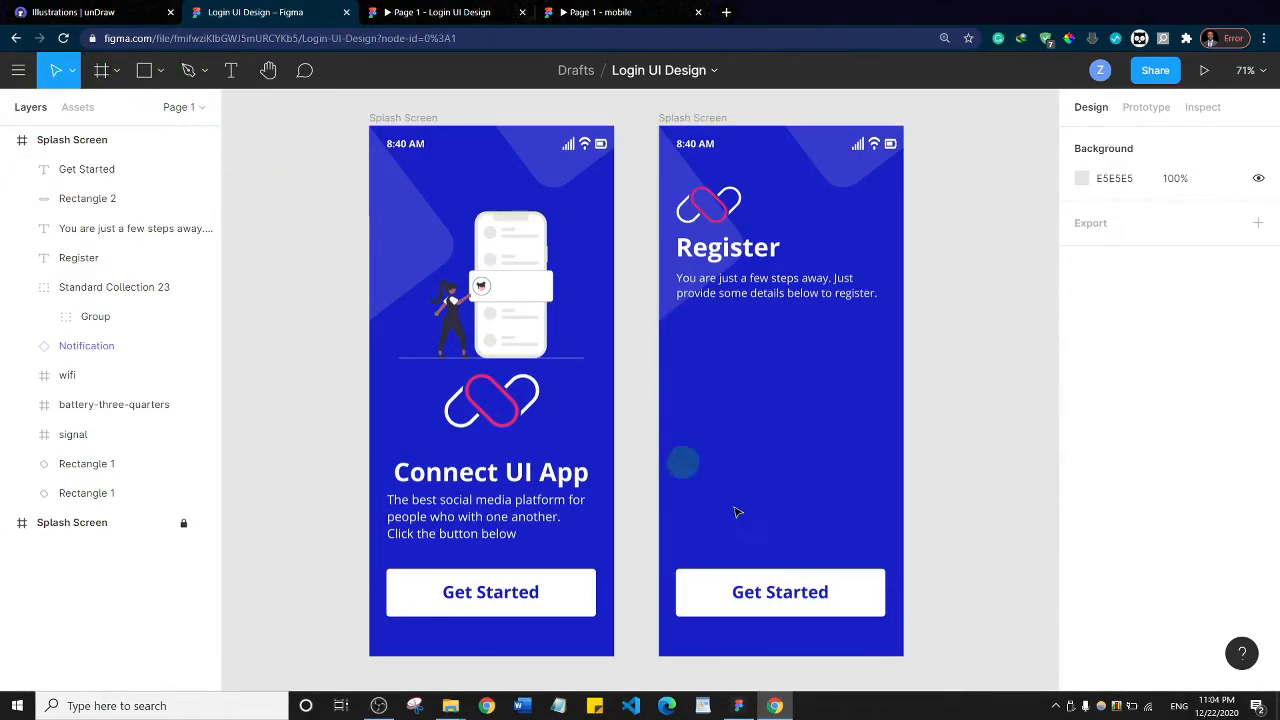
Draw a thin rectangle about 79 × 1 below the Register description at about X 33, Y 297
key("r")
left_click_drag(680, 320, 735, 323)
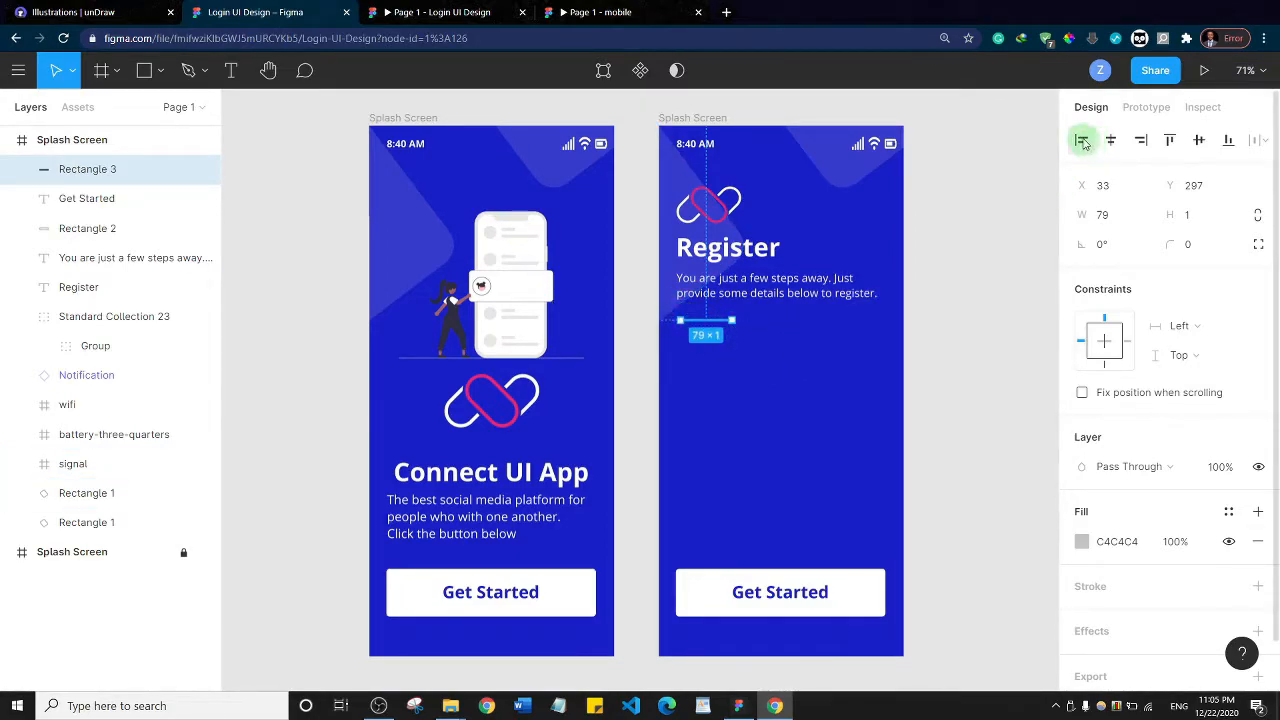
left_click(1082, 142)
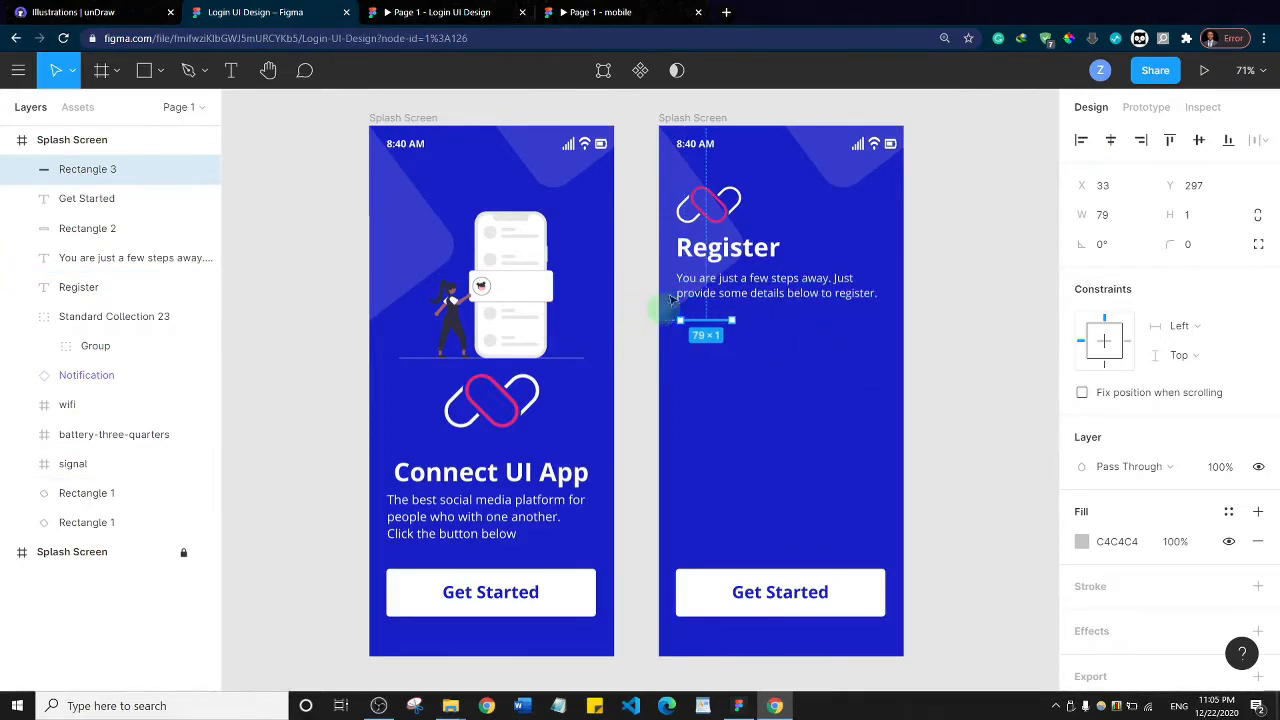
key("ctrl+z")
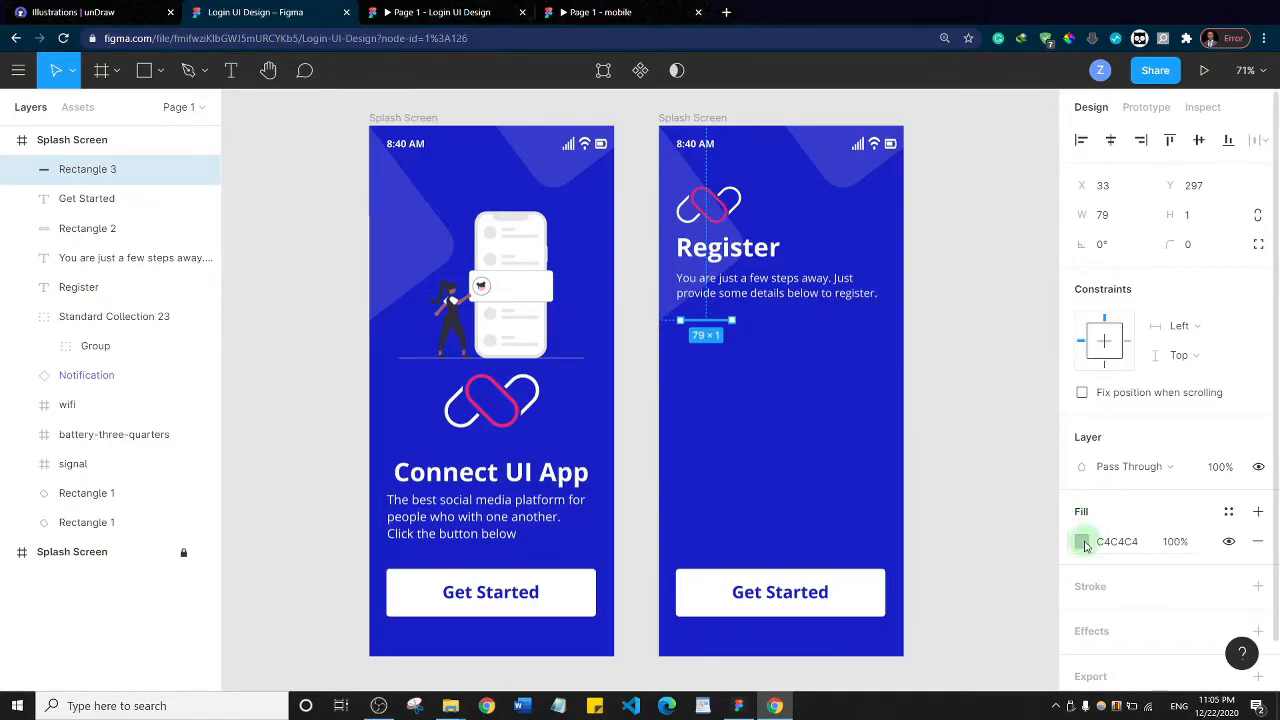
Fill the thin rectangle below the description with the pink document color E7267A
left_click(1081, 541)
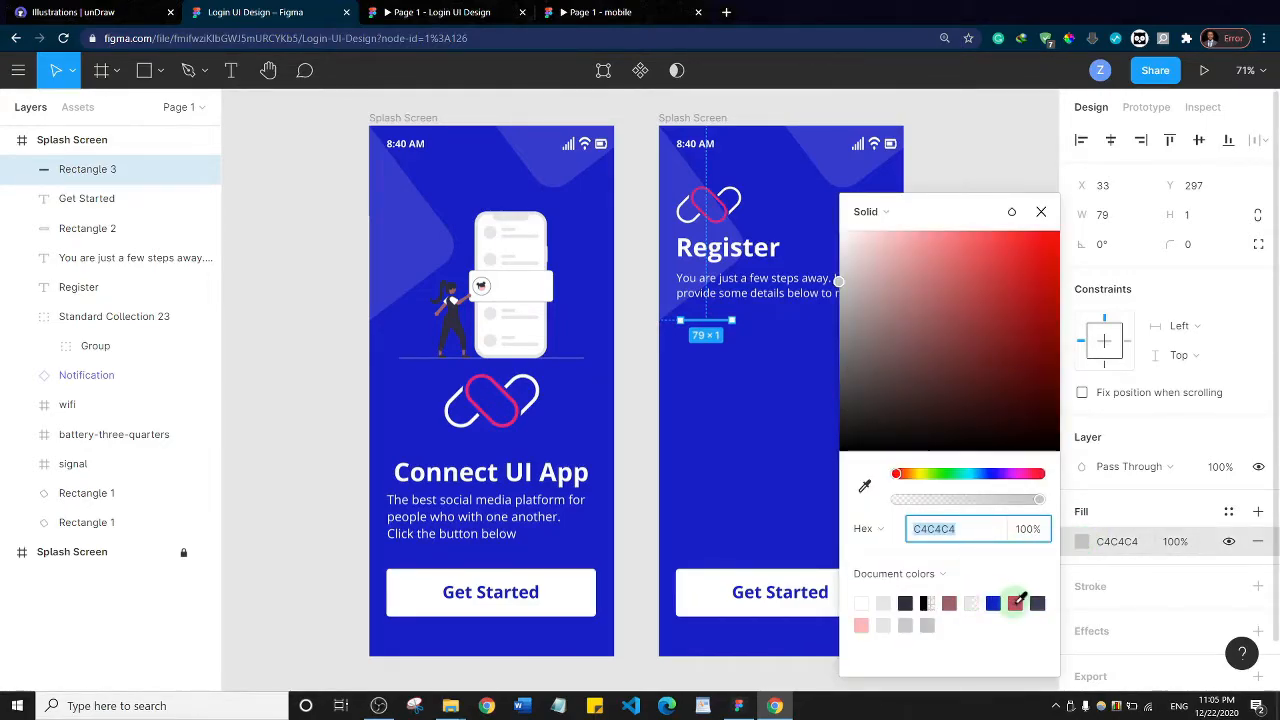
left_click(1015, 602)
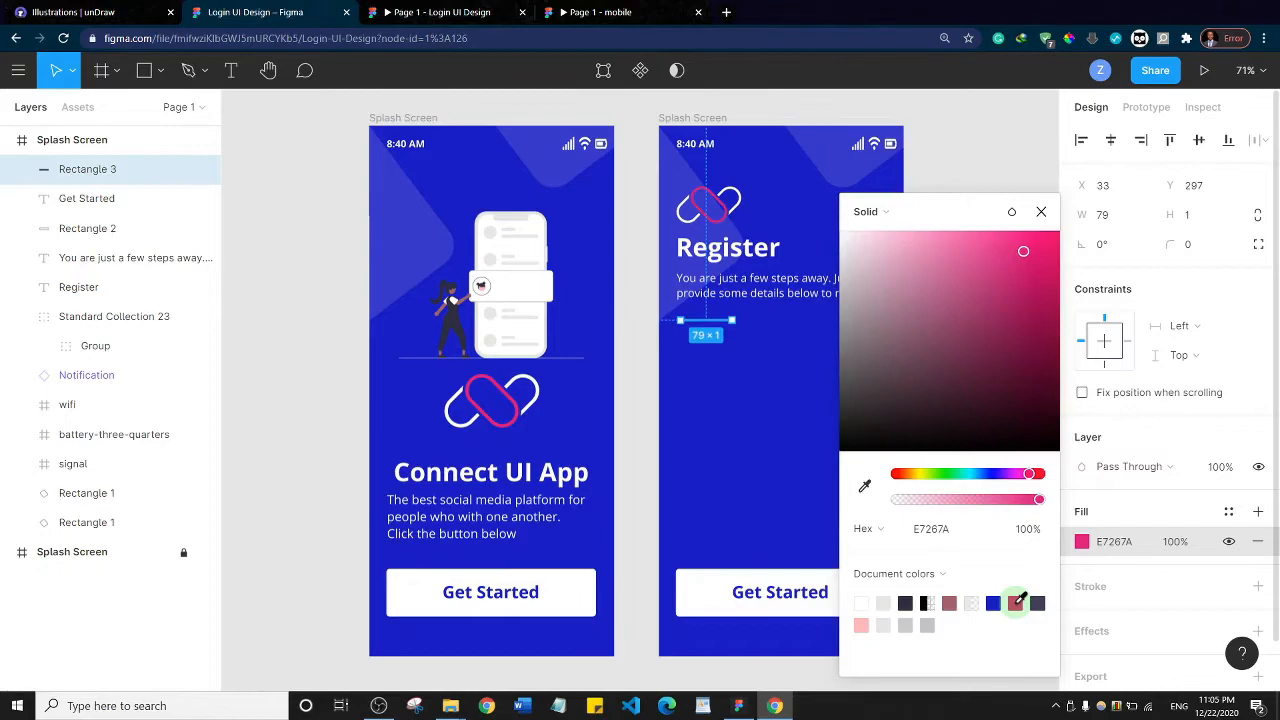
left_click(746, 374)
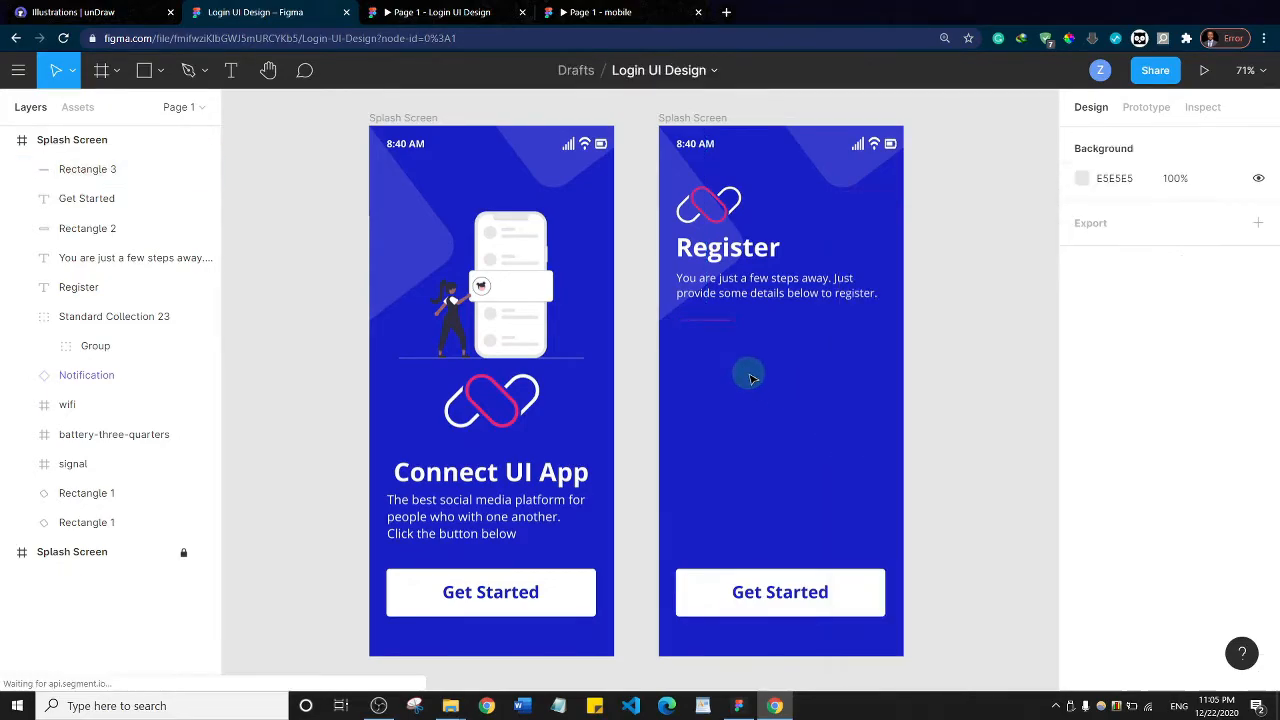
Set the height of the pink line below the Register description to 3 and its corner radius to 20
left_click(716, 322)
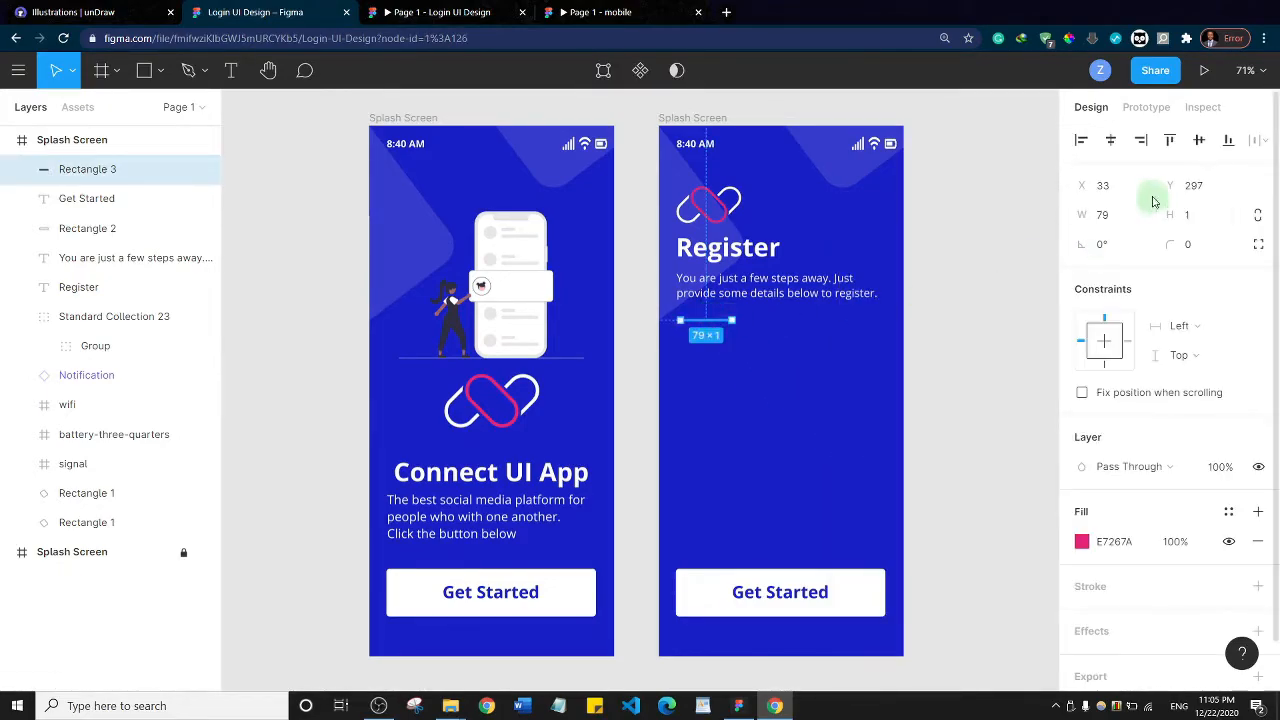
left_click(1192, 219)
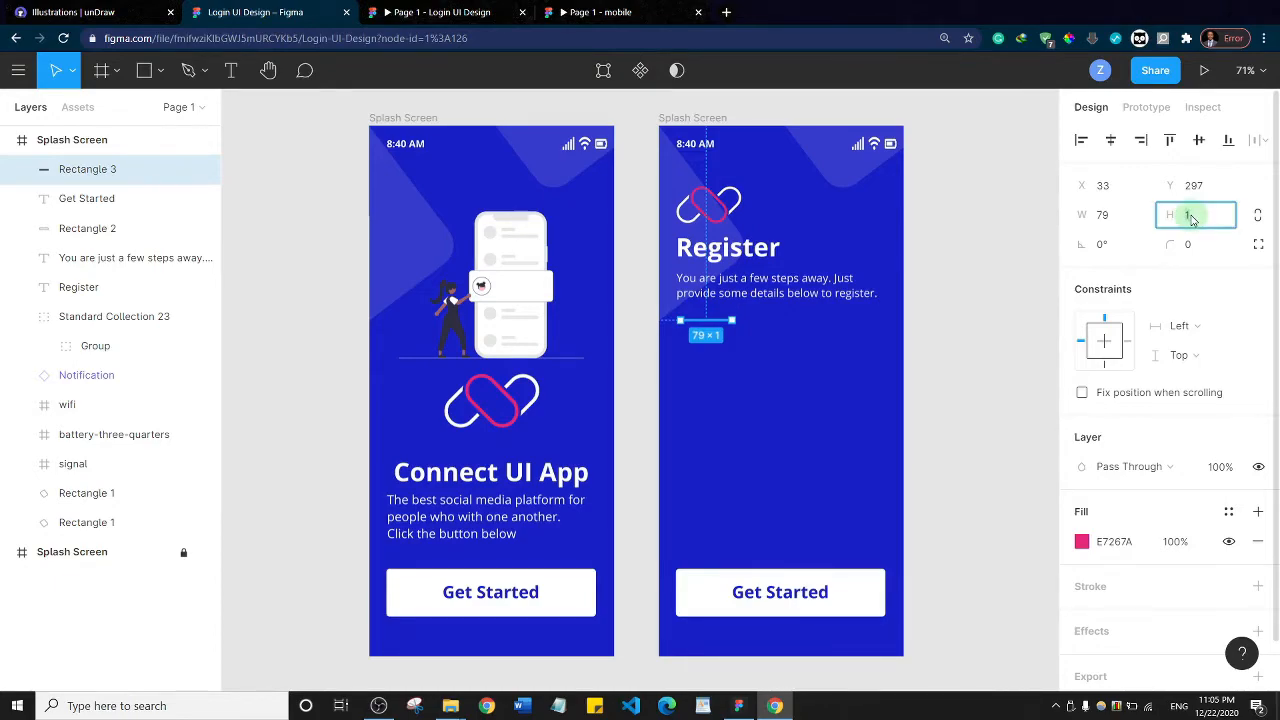
type("3")
key("Return")
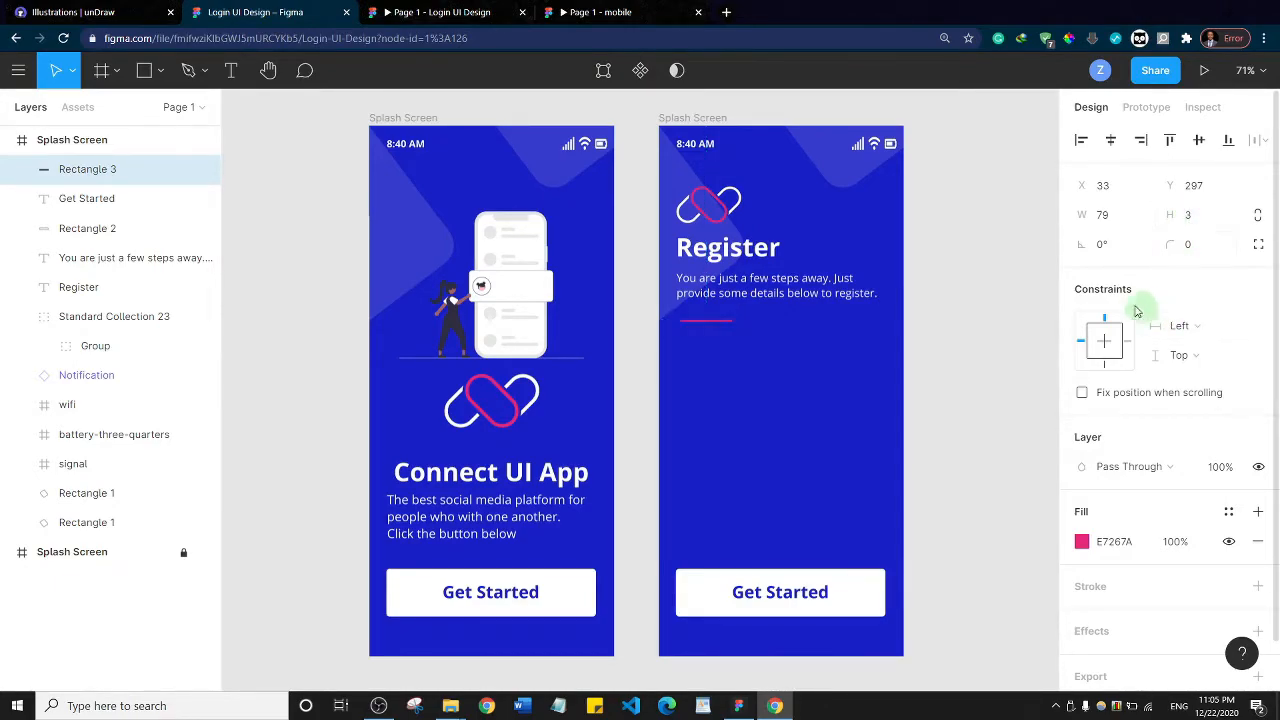
left_click(988, 281)
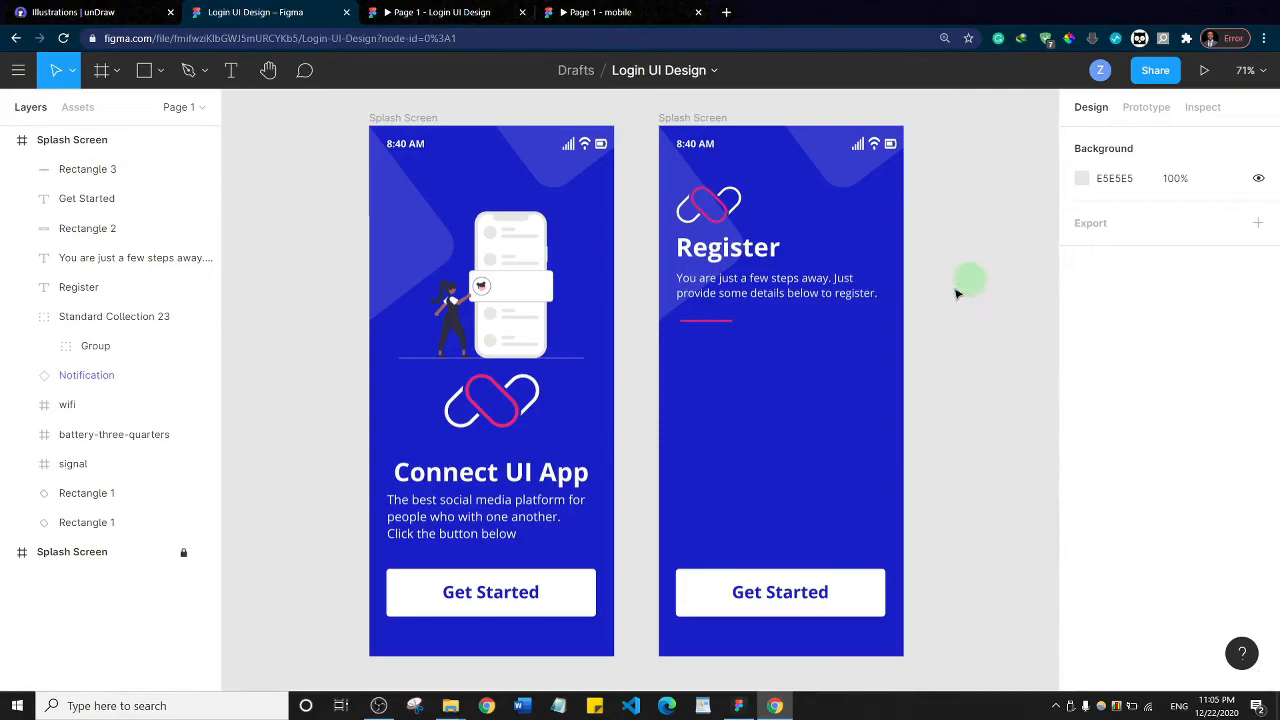
left_click(705, 320)
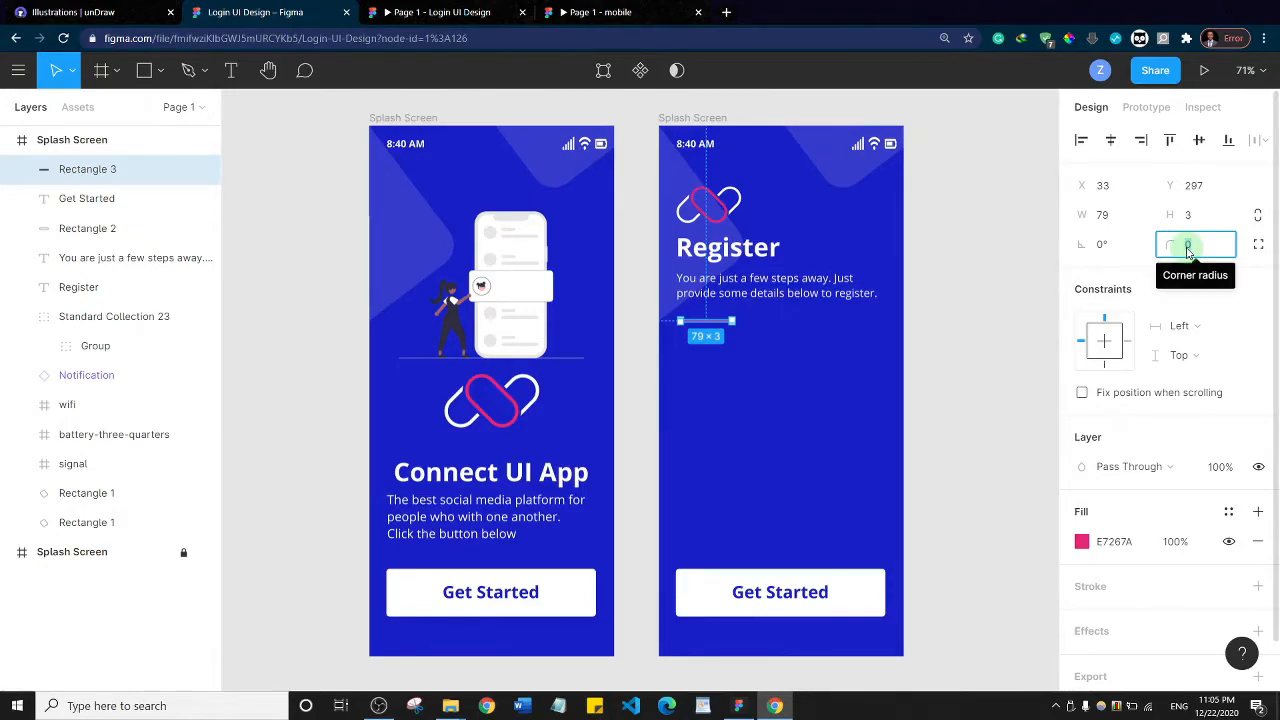
type("20")
key("Return")
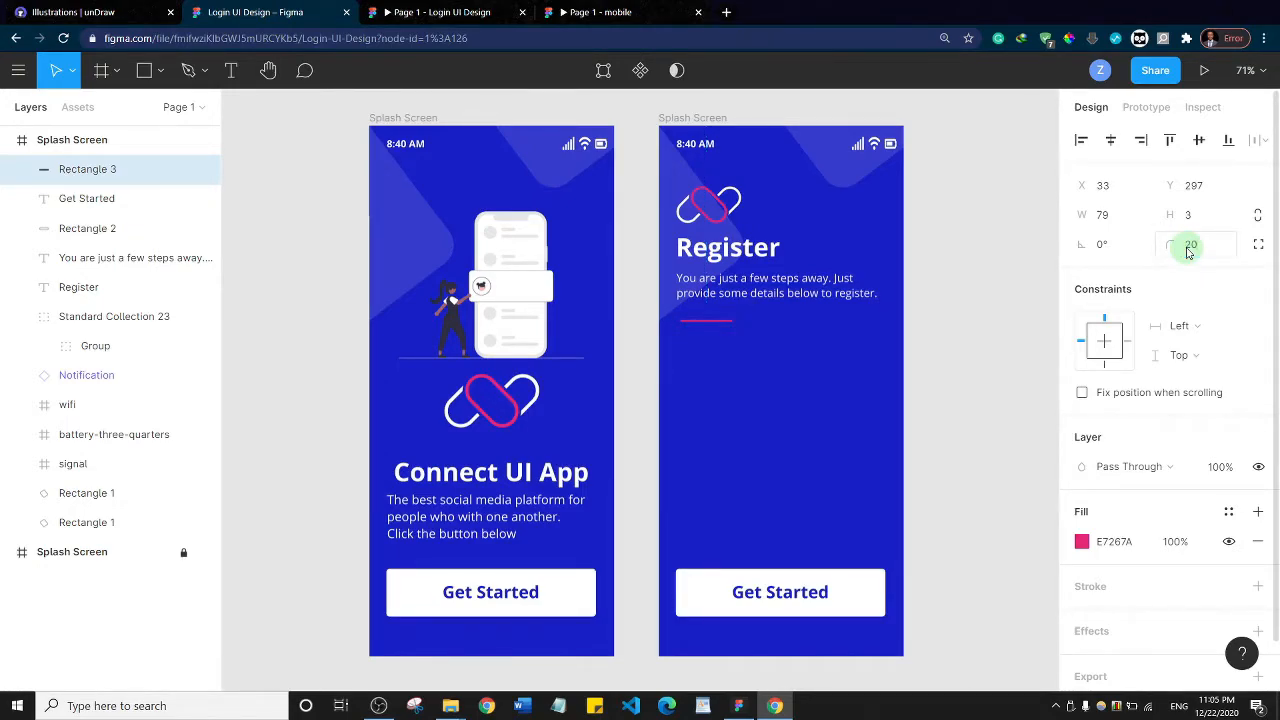
left_click(996, 298)
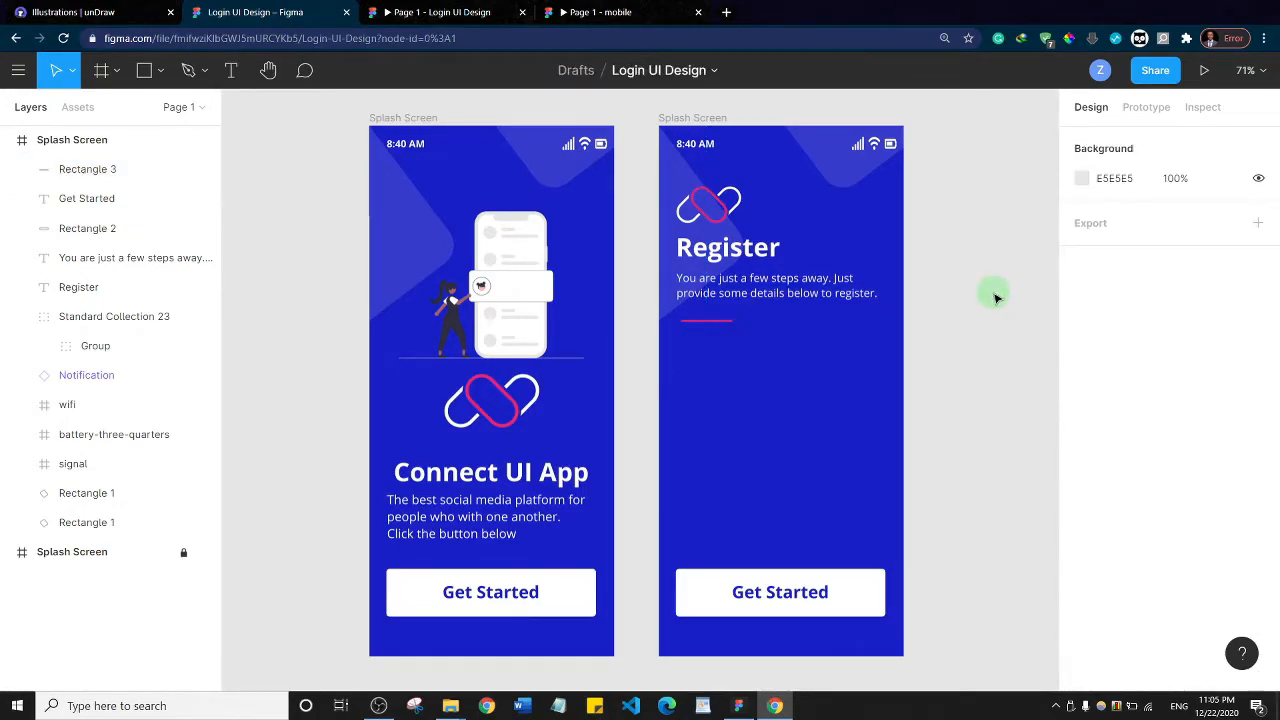
Check the Register screen in the mobile prototype and draw a rectangle about 464 × 493 at X 0, Y 338 over the screen's lower part
left_click(600, 12)
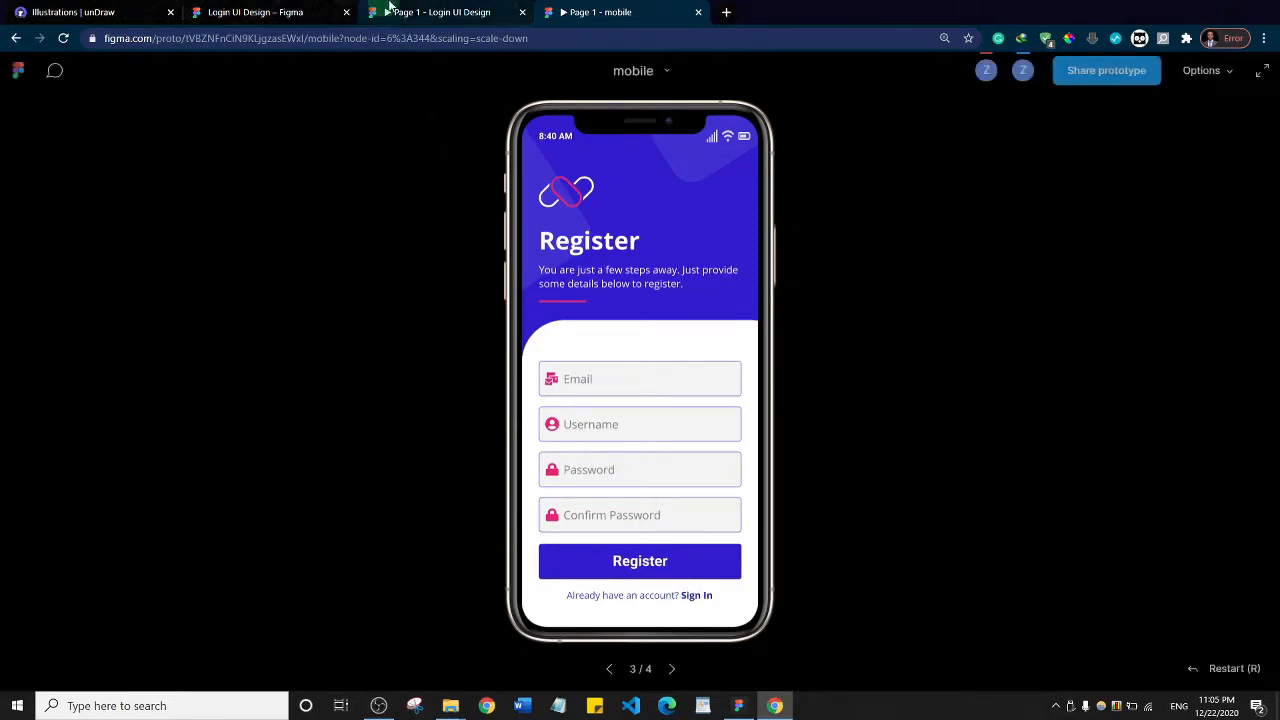
left_click(440, 12)
left_click(250, 12)
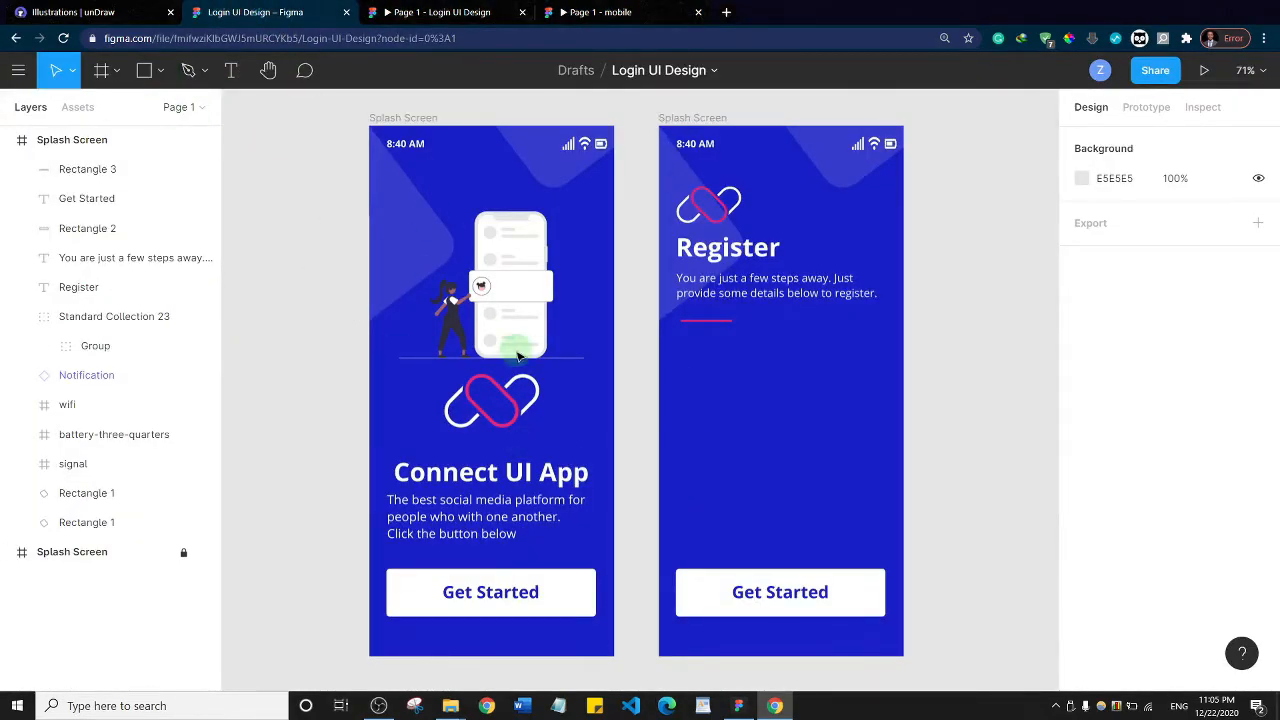
left_click(146, 71)
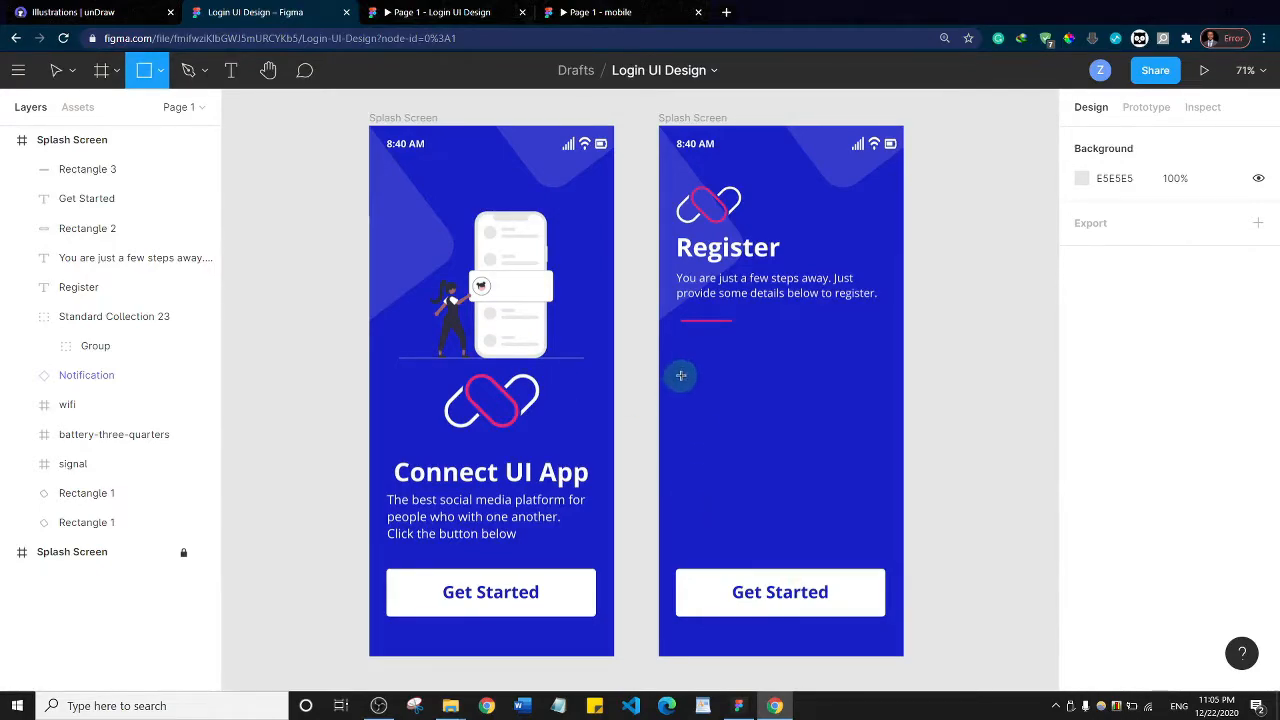
mouse_move(659, 347)
left_mouse_down()
mouse_move(929, 509)
mouse_move(923, 543)
mouse_move(955, 680)
mouse_move(962, 668)
left_mouse_up()
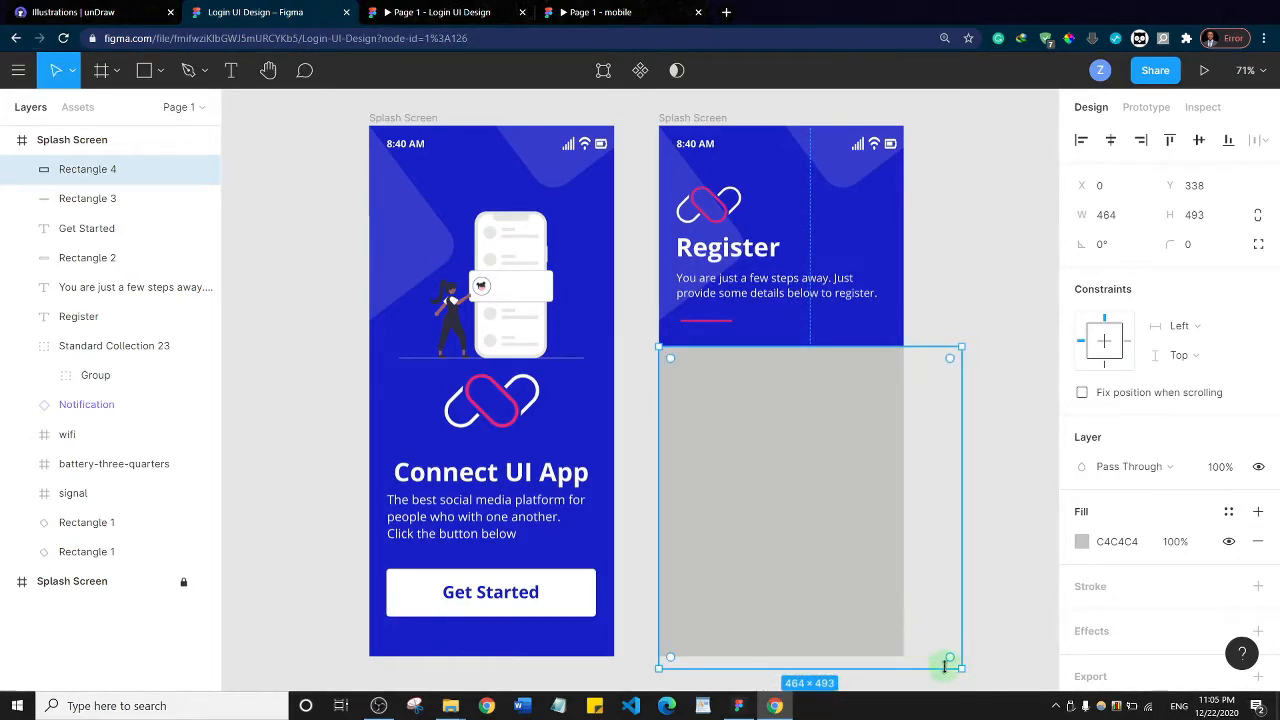
Fill the large rectangle on the lower part of the Register screen with the white document color FFFFFF
left_click(1088, 547)
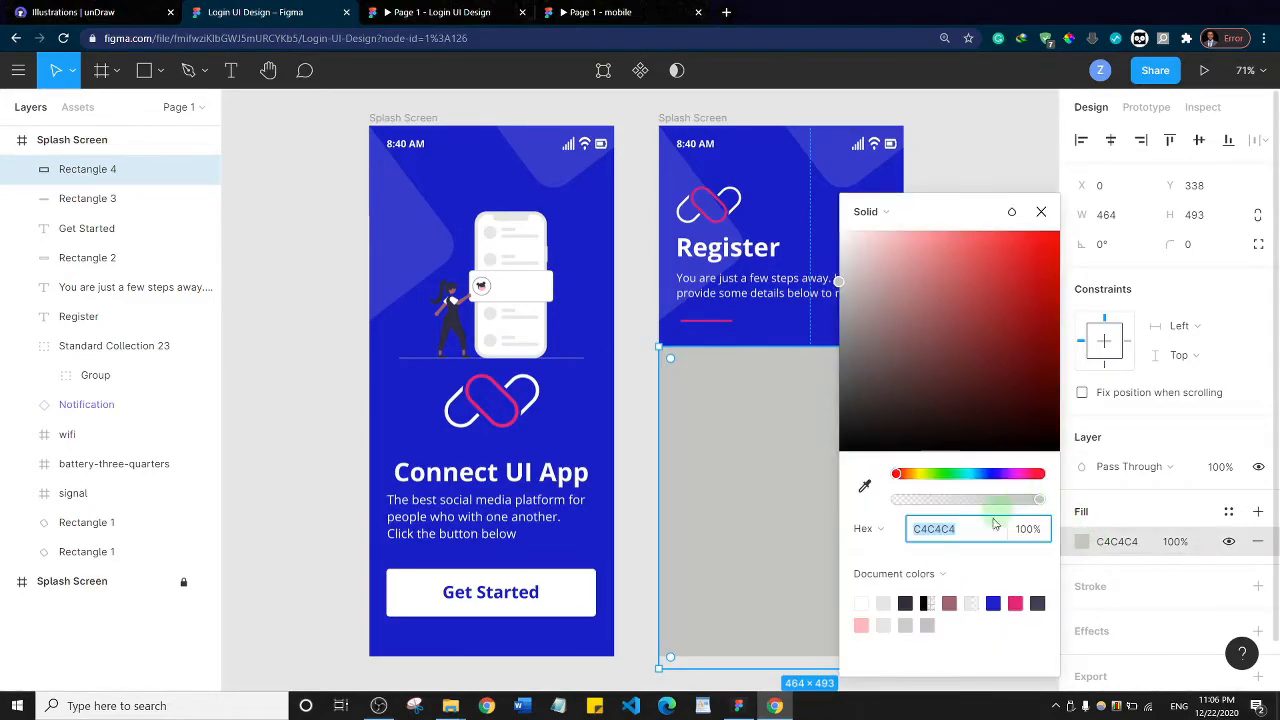
left_click(869, 601)
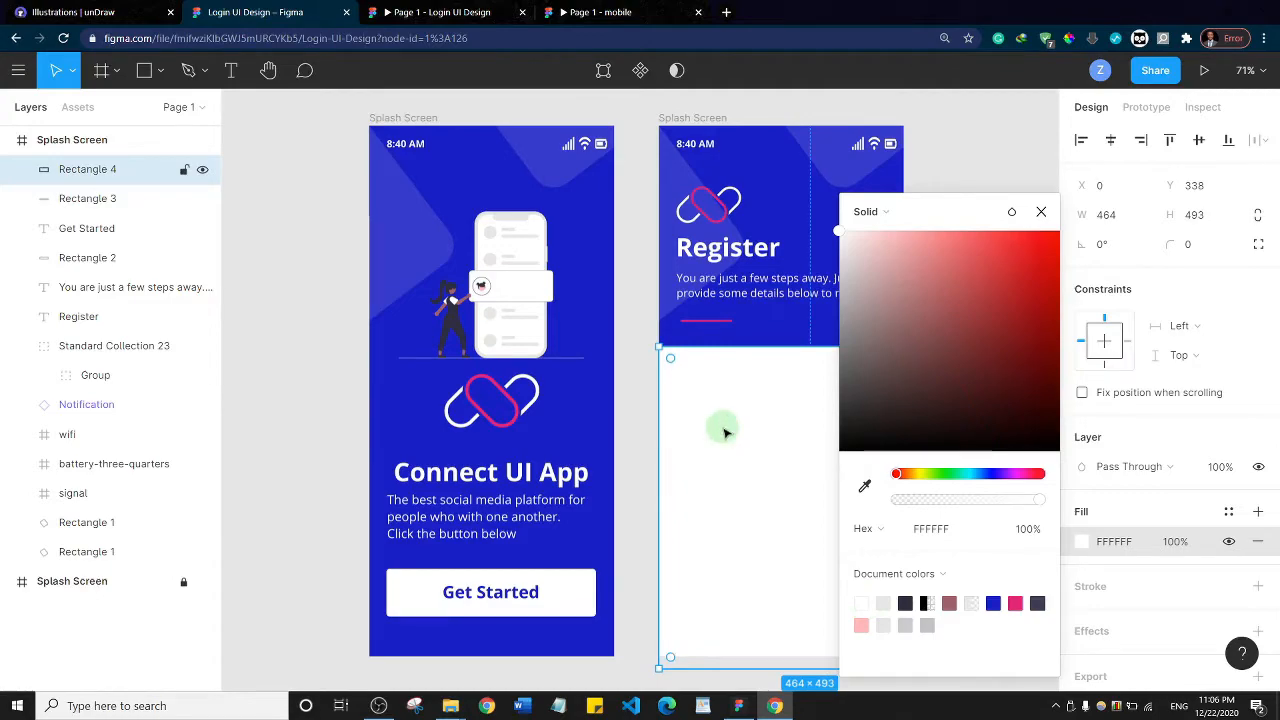
left_click(1042, 214)
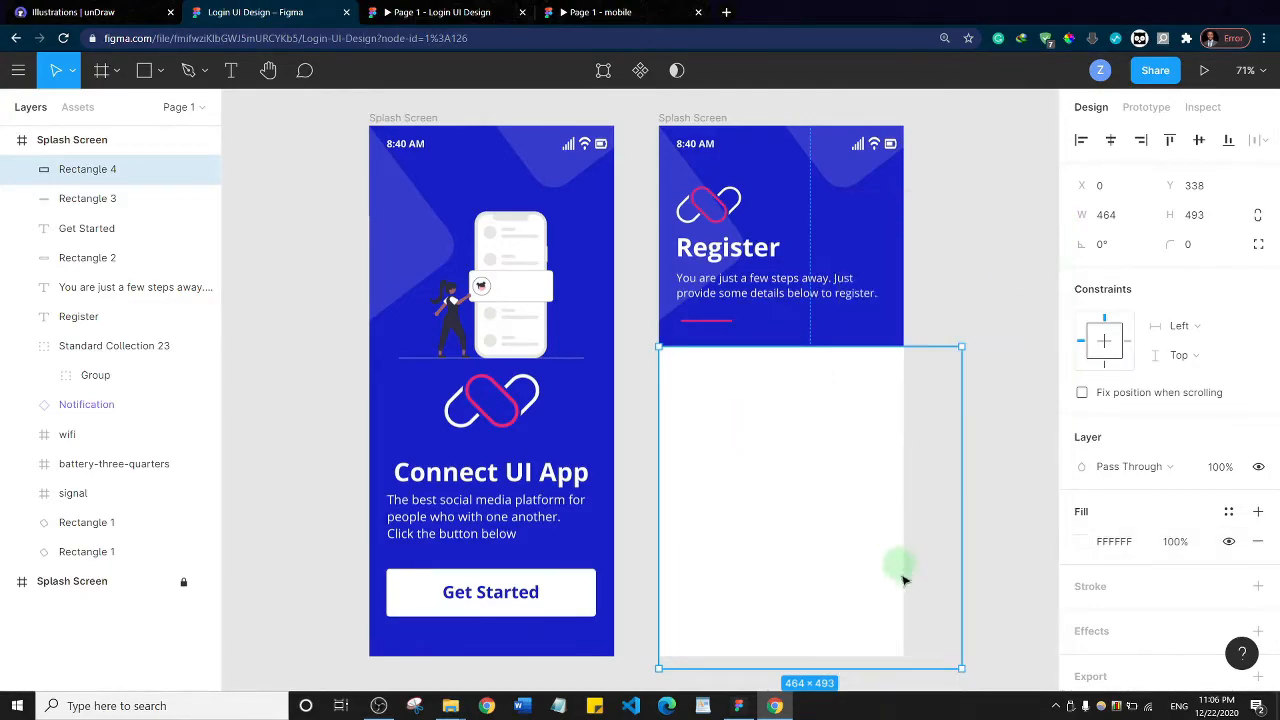
left_click(951, 656)
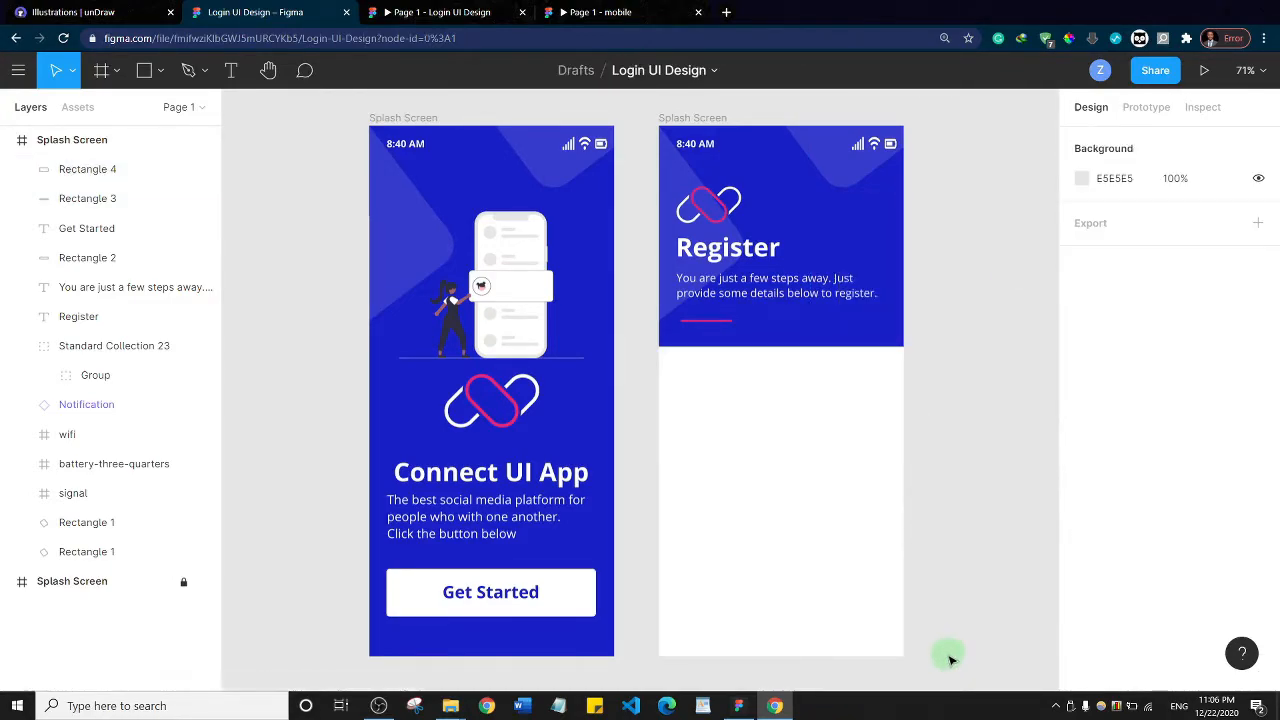
Round the white rectangle's corners to a radius of 70 and extend its bottom edge to a height of about 549
left_click(846, 586)
left_click_drag(948, 655, 931, 630)
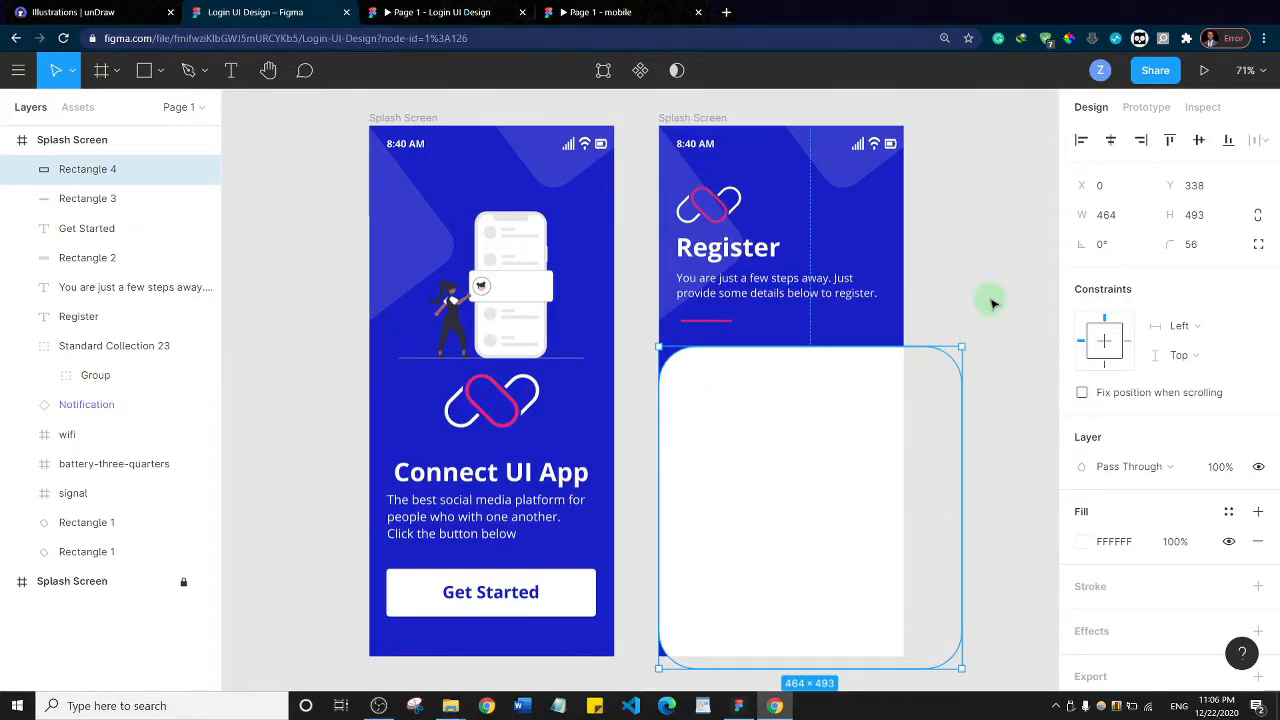
scroll(988, 296, "down", 3)
left_click_drag(869, 526, 870, 547)
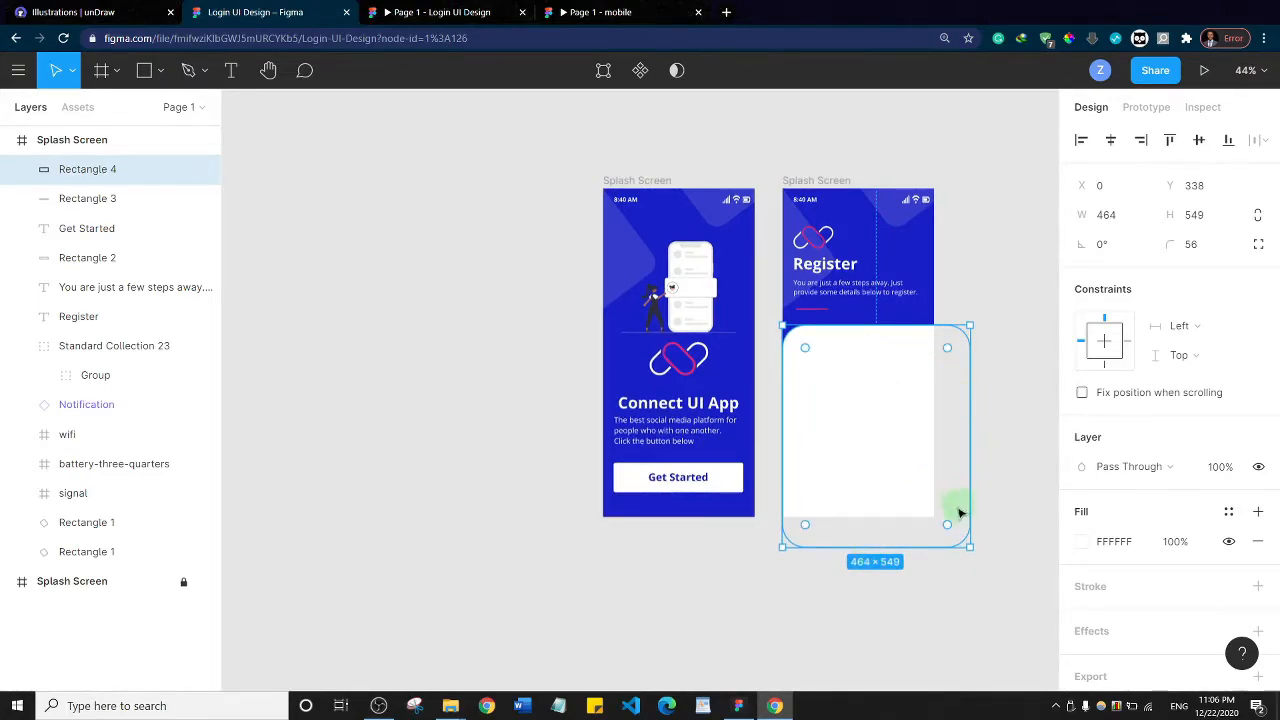
left_click_drag(950, 527, 945, 521)
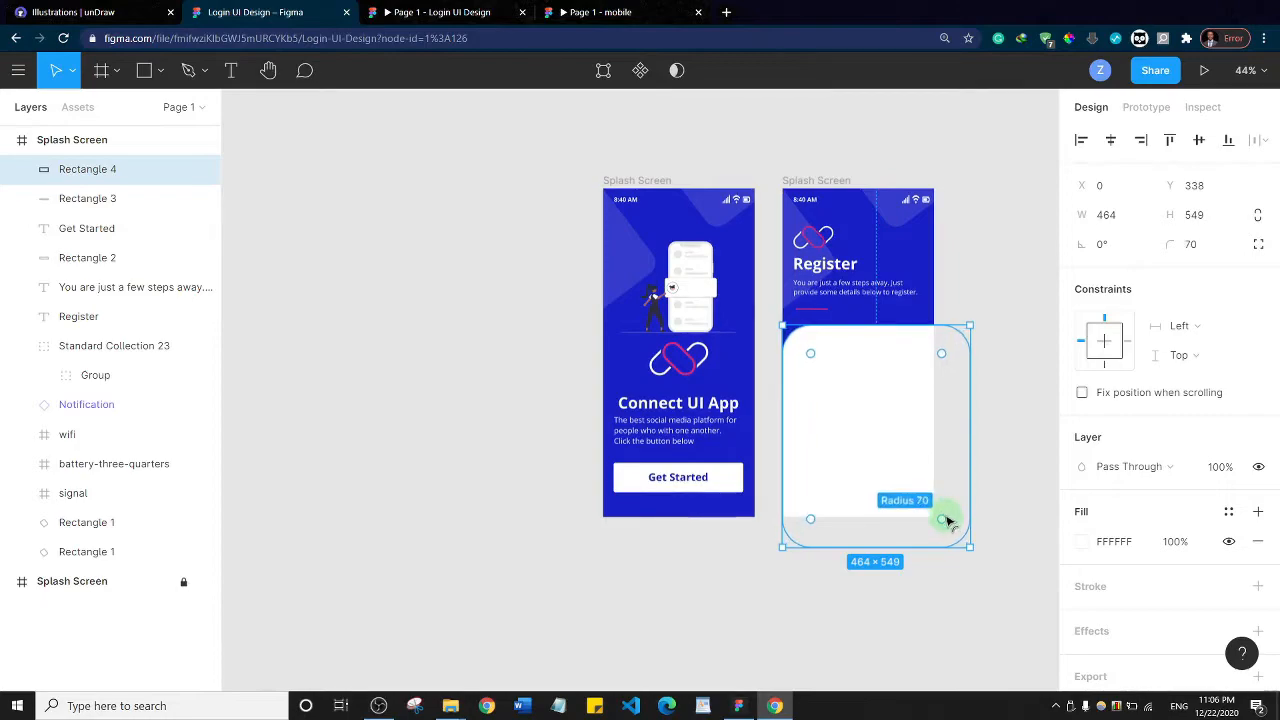
left_click(1006, 401)
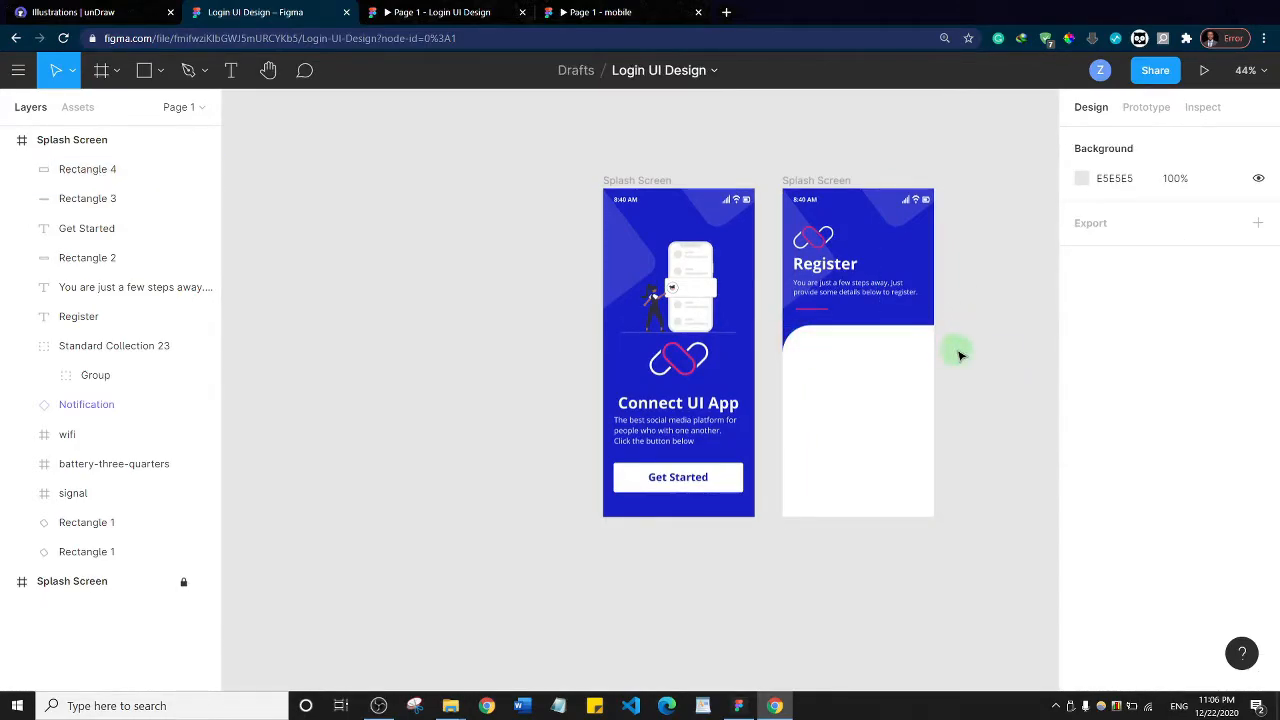
Move the white rectangle down in the layer order, between Standard Collection 23 and Notification, behind the Get Started button
scroll(958, 354, "up", 3)
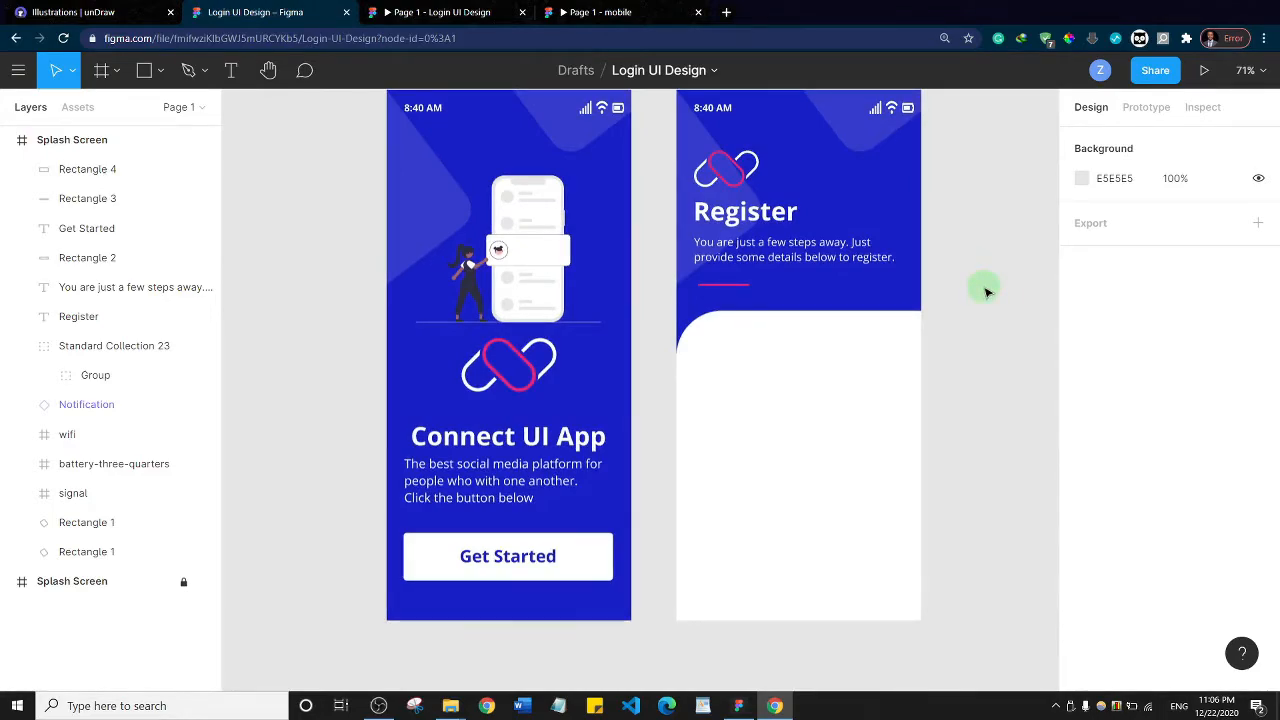
left_click_drag(961, 290, 807, 305)
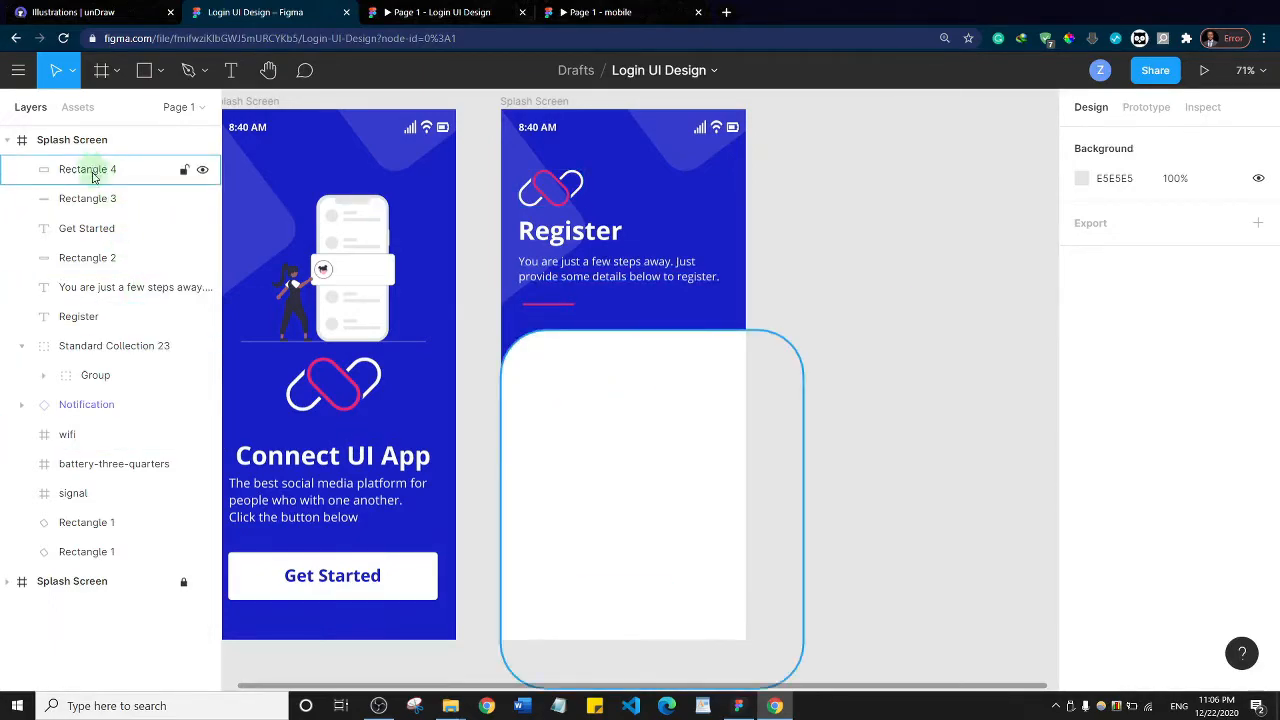
left_click_drag(93, 177, 88, 372)
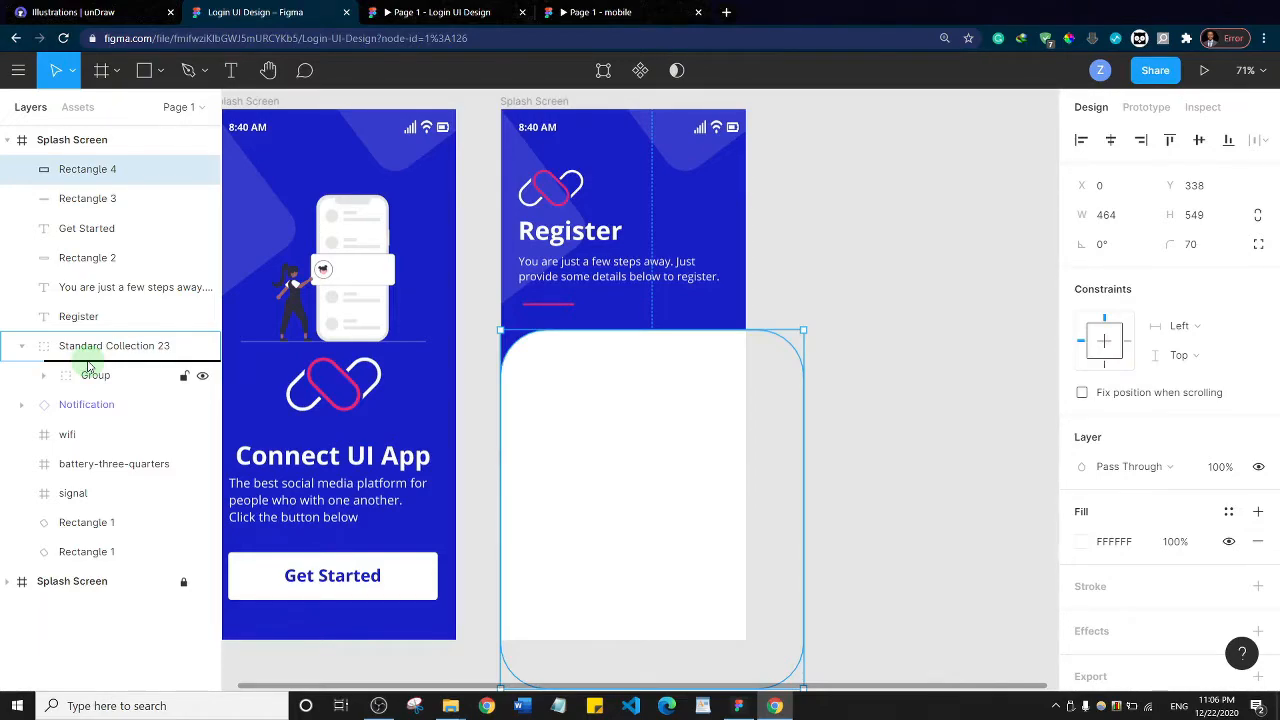
left_click_drag(88, 375, 87, 388)
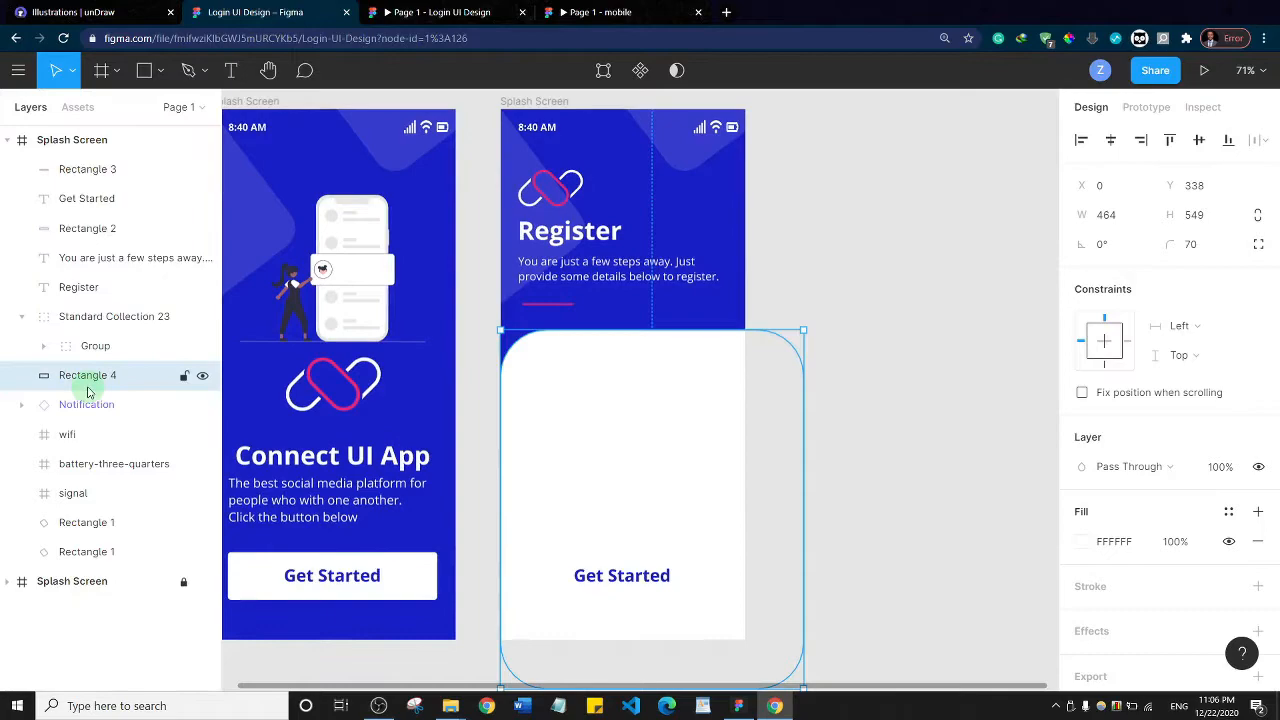
Fill the button rectangle on the Register screen with the blue document color 181FC7
left_click(541, 571)
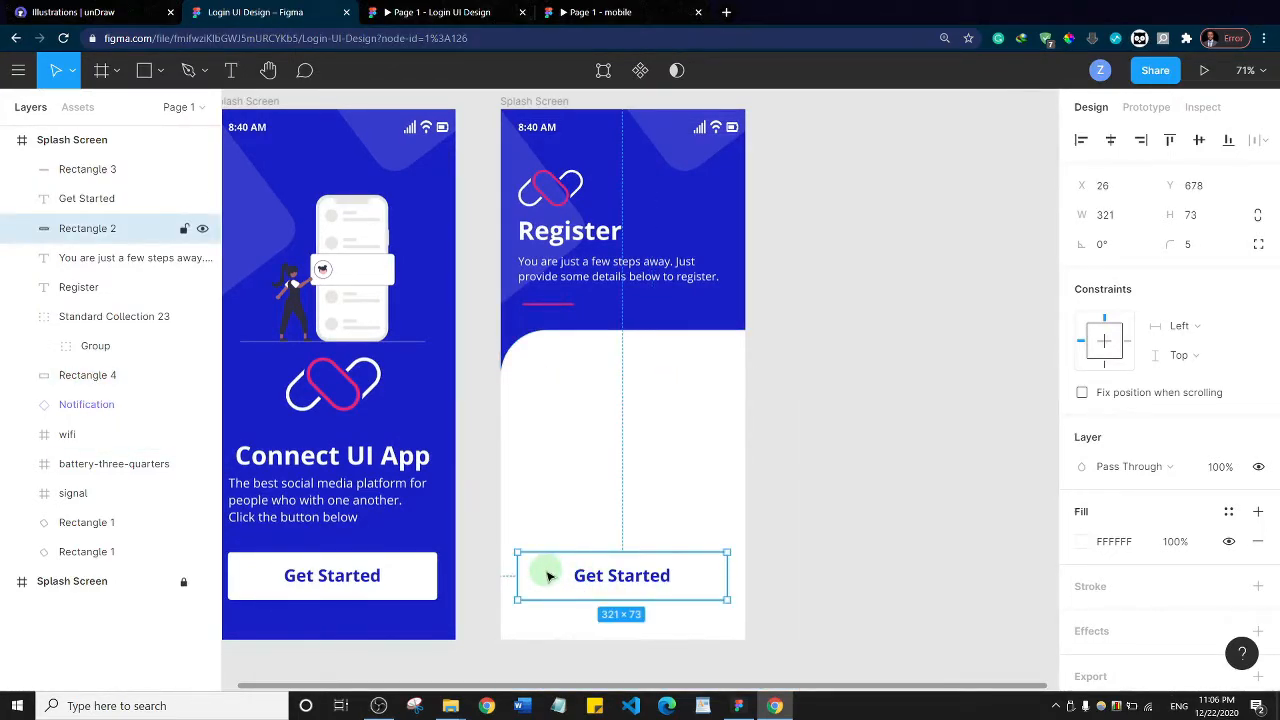
left_click(1083, 549)
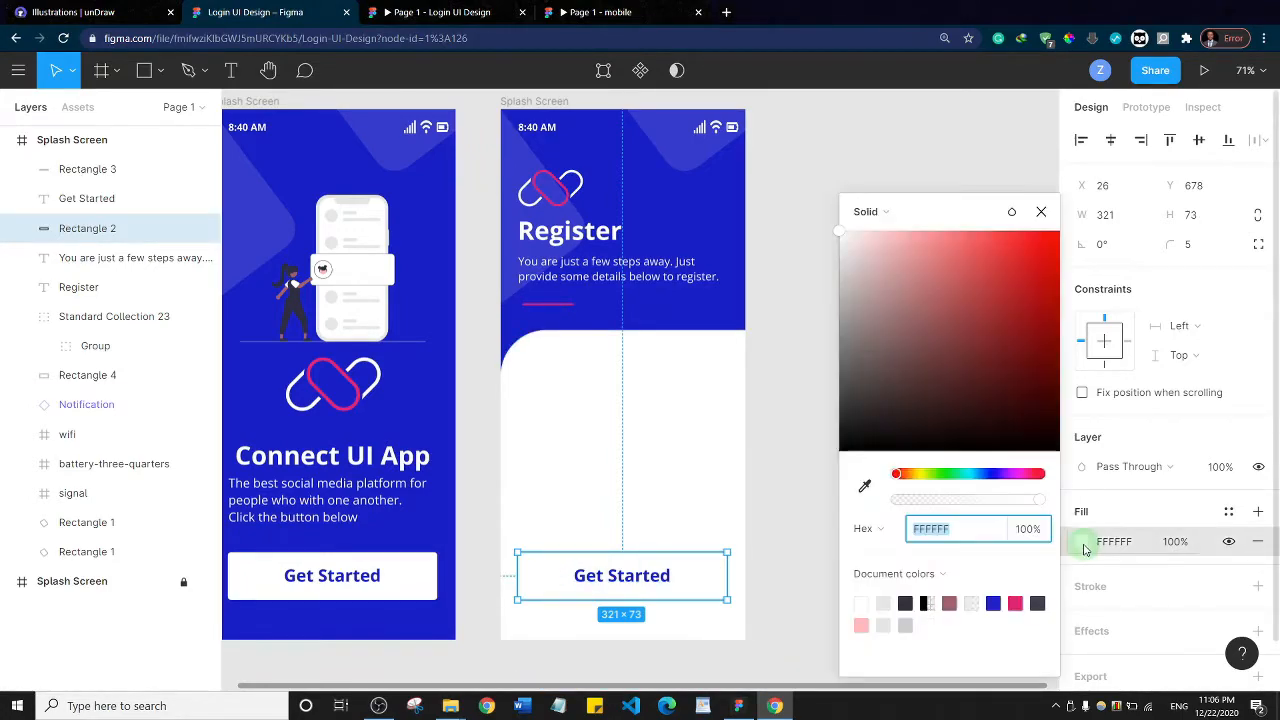
left_click(995, 602)
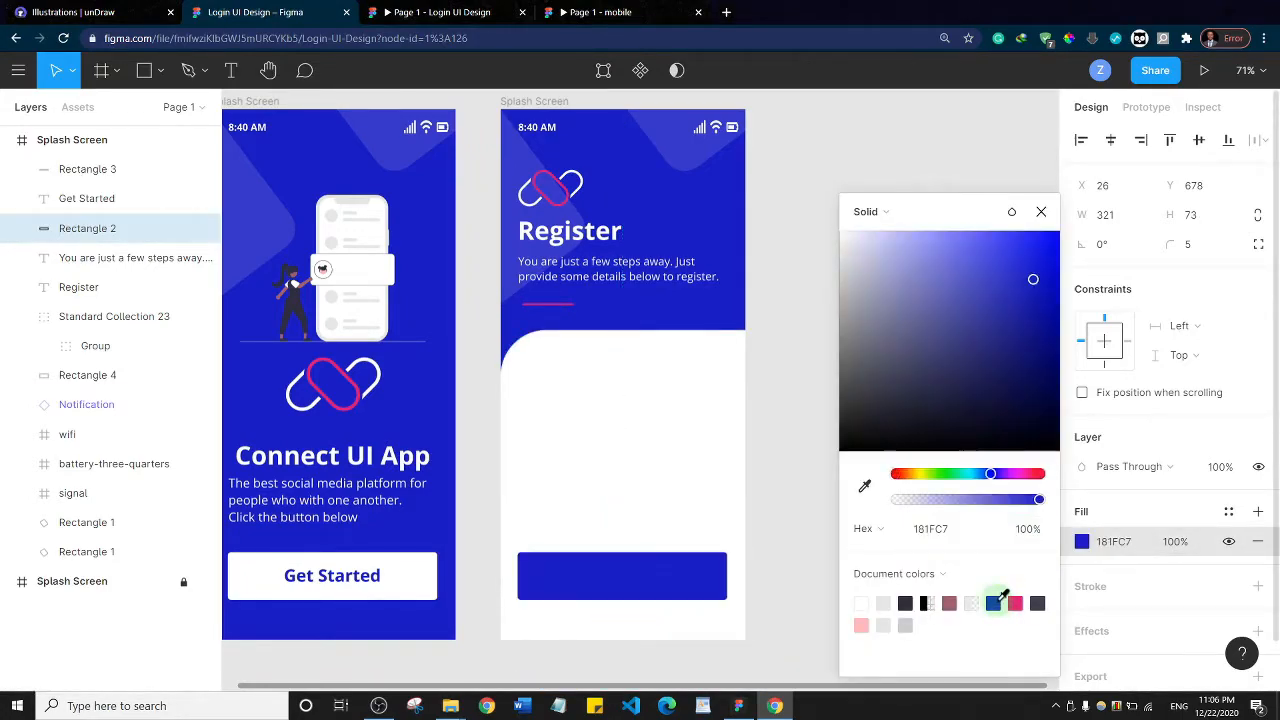
Set the fill of the Get Started label on the Register screen's button to FFFFFF
left_click(605, 577)
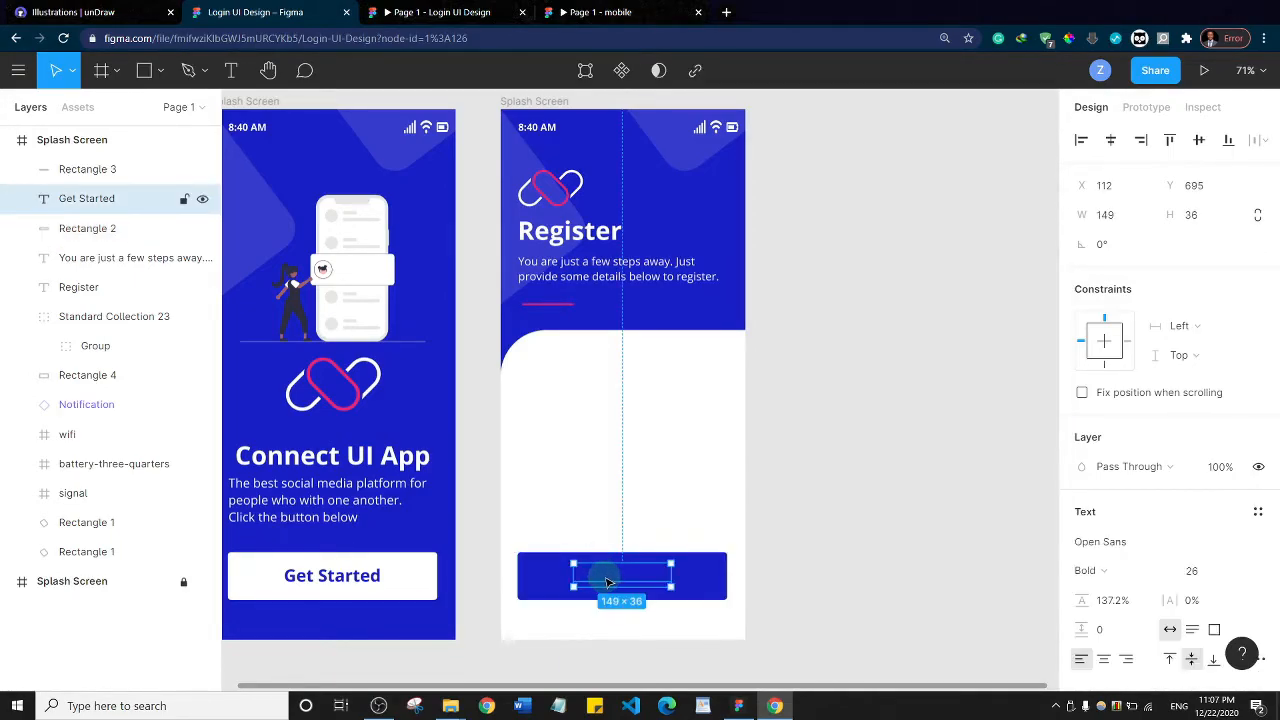
scroll(1166, 409, "down", 5)
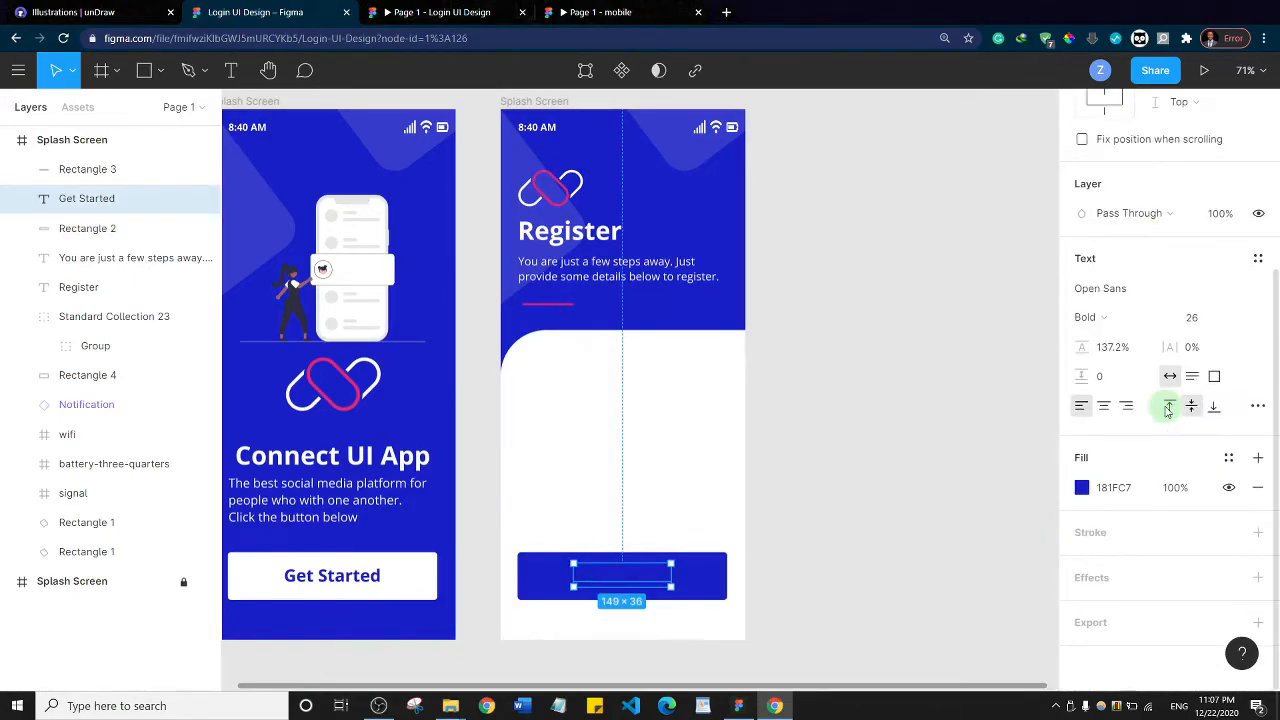
left_click(1082, 488)
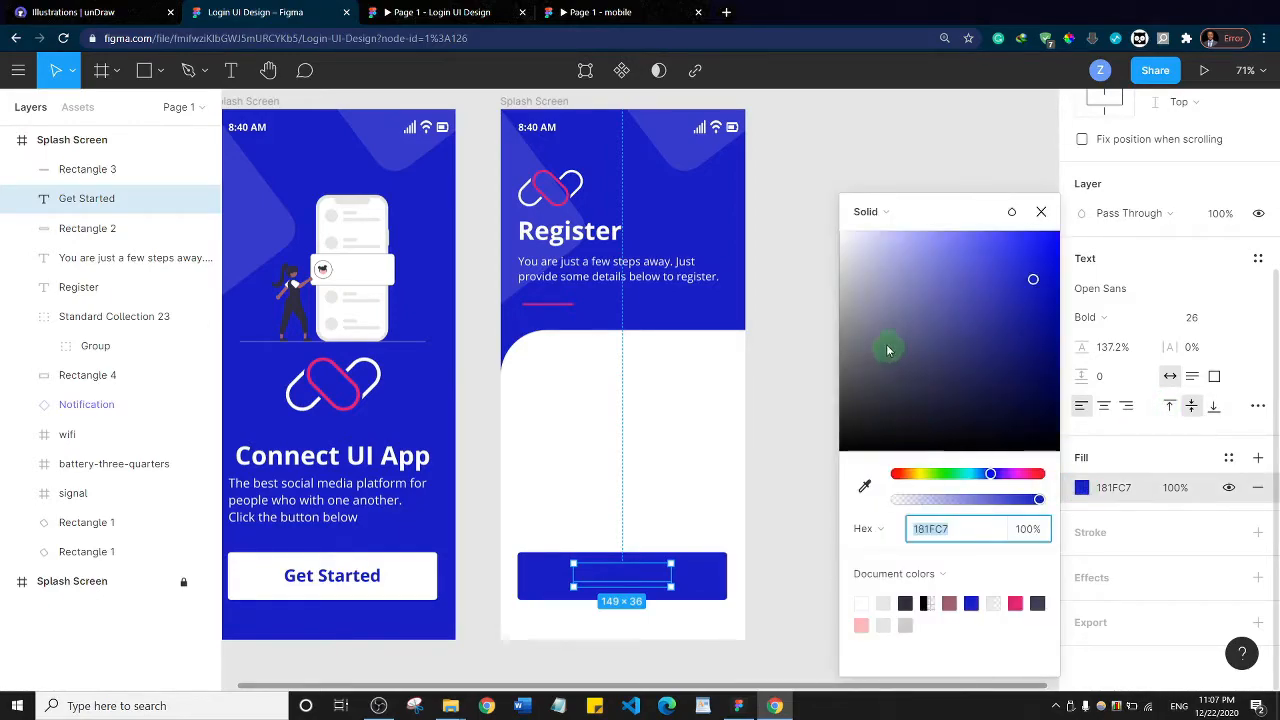
type("ffffff")
key("Return")
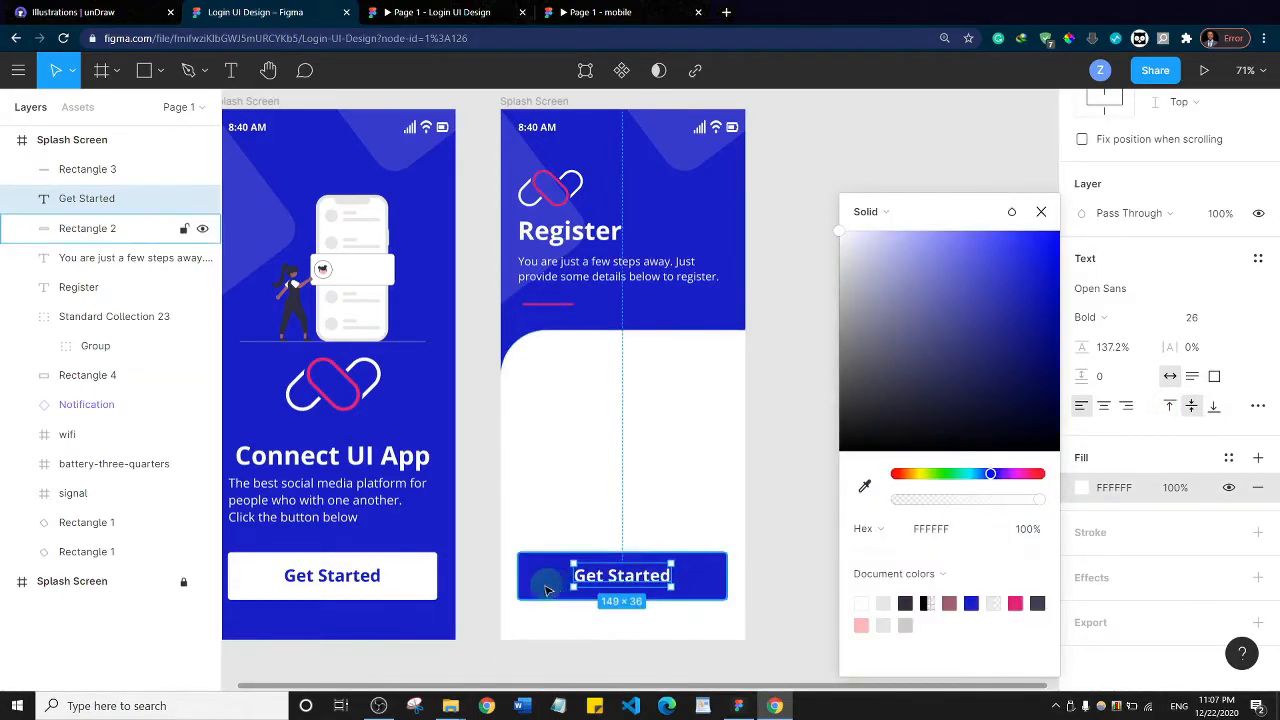
Replace the Get Started label on the Register screen's button with "Register"
double_click(598, 580)
left_click(603, 575)
key("ctrl+a")
type("Re")
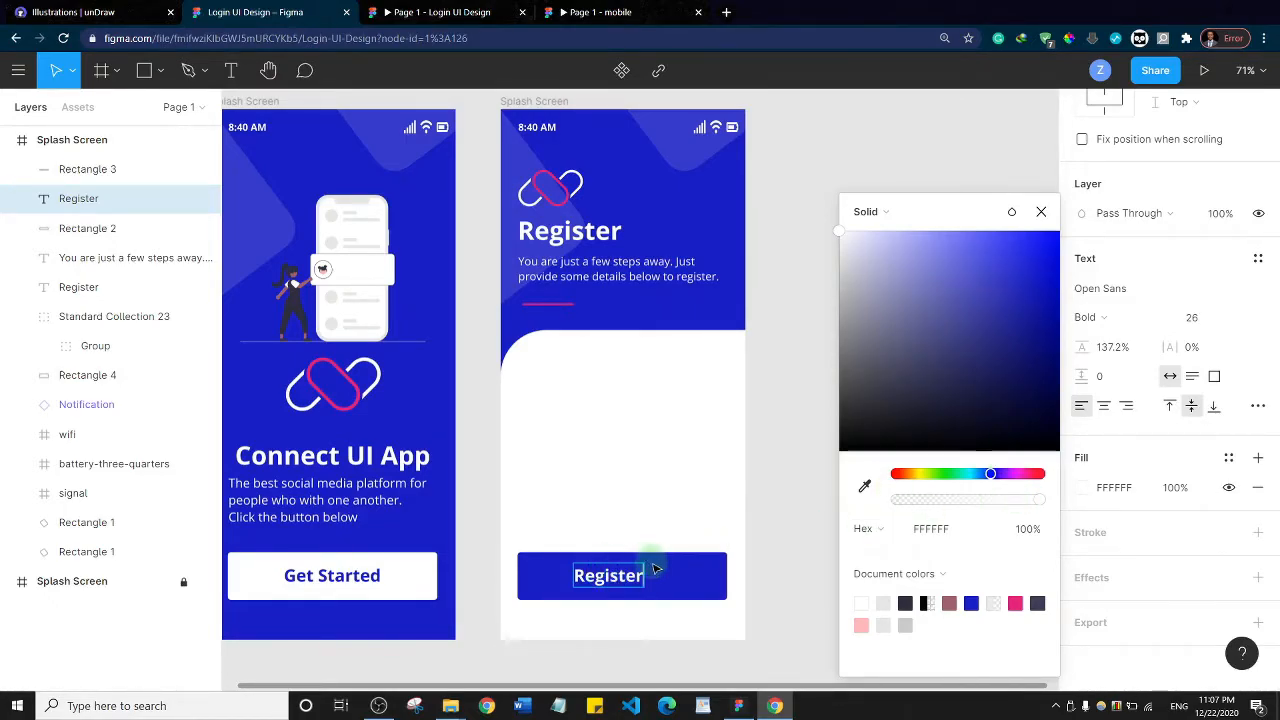
key("Escape")
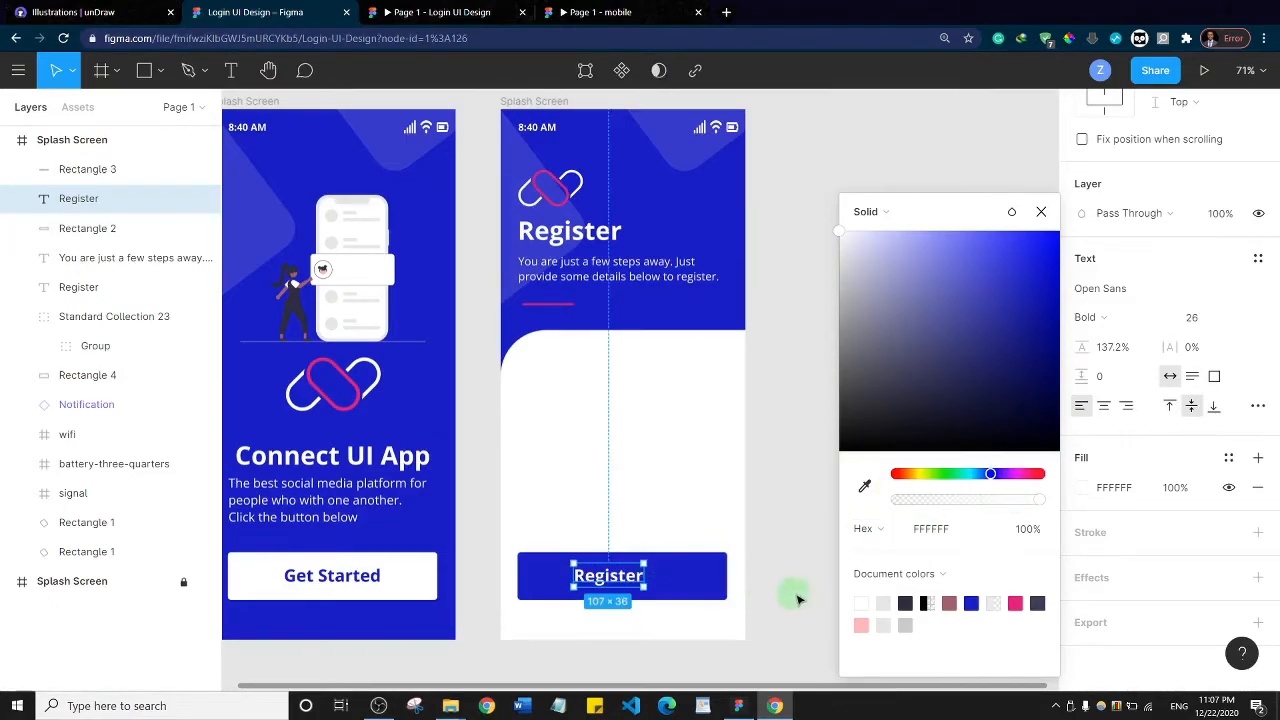
Center-align the button's Register label and shift it to the right so it sits in the middle of the button
left_click(1136, 468)
left_click(1104, 405)
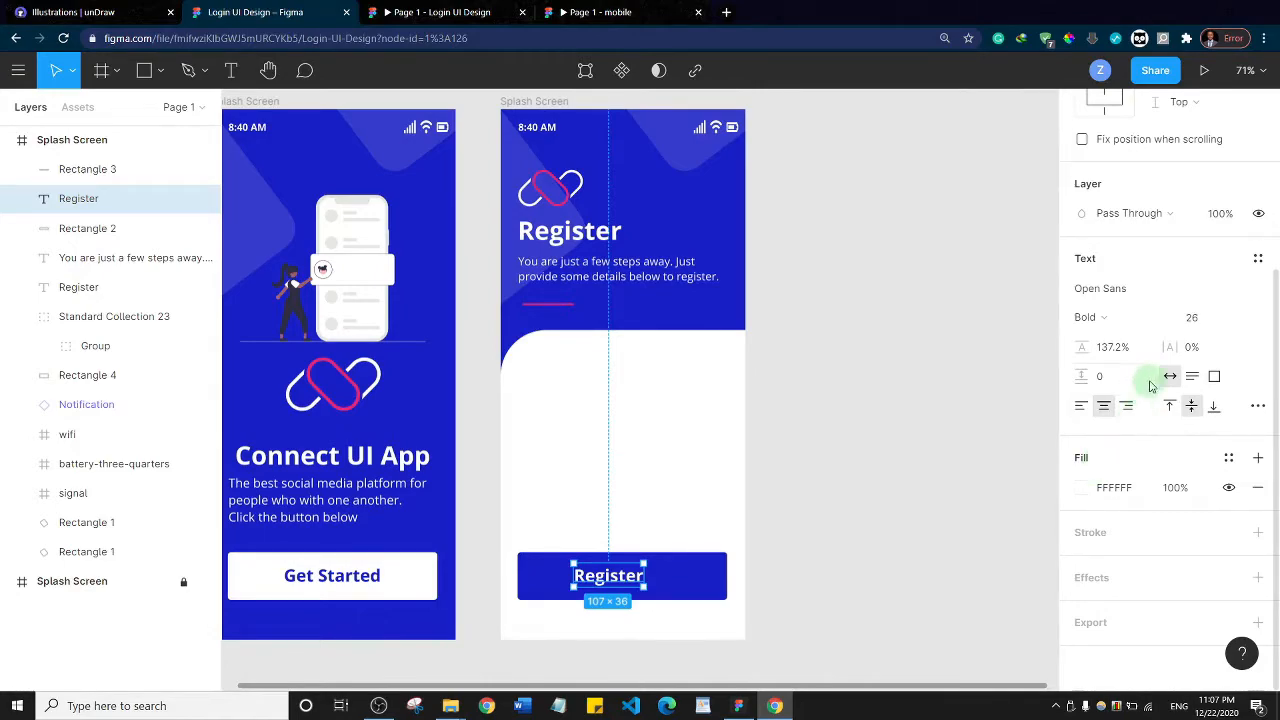
left_click(1170, 378)
left_click(1101, 406)
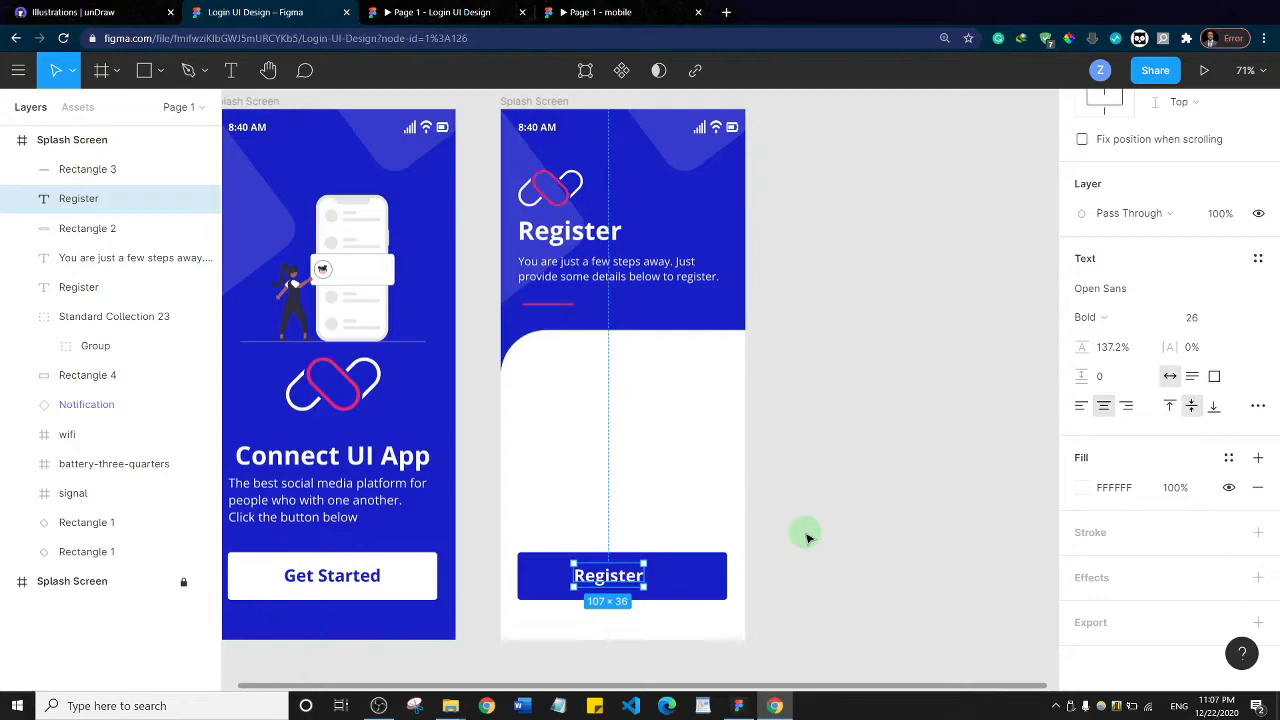
key("shift+Right")
key("shift+Right")
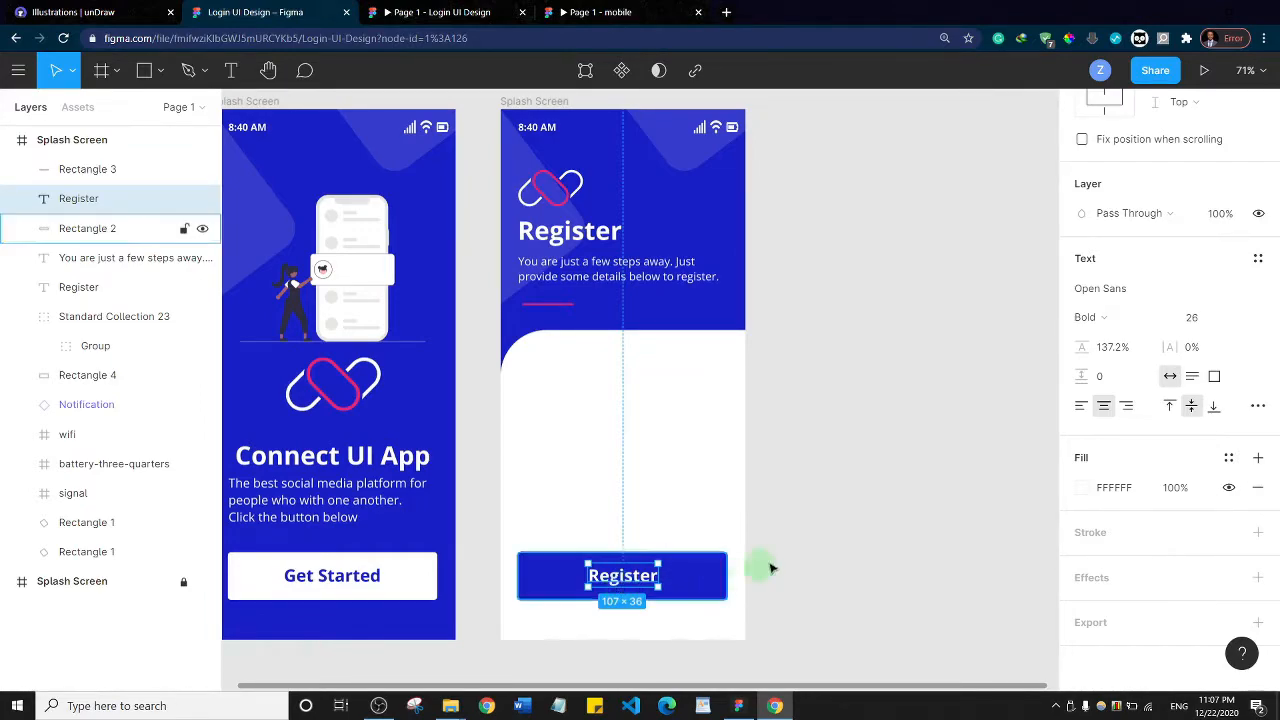
Review the finished Register screen in the mobile reference prototype, then return to the Login UI Design file
scroll(1200, 230, "up", 3)
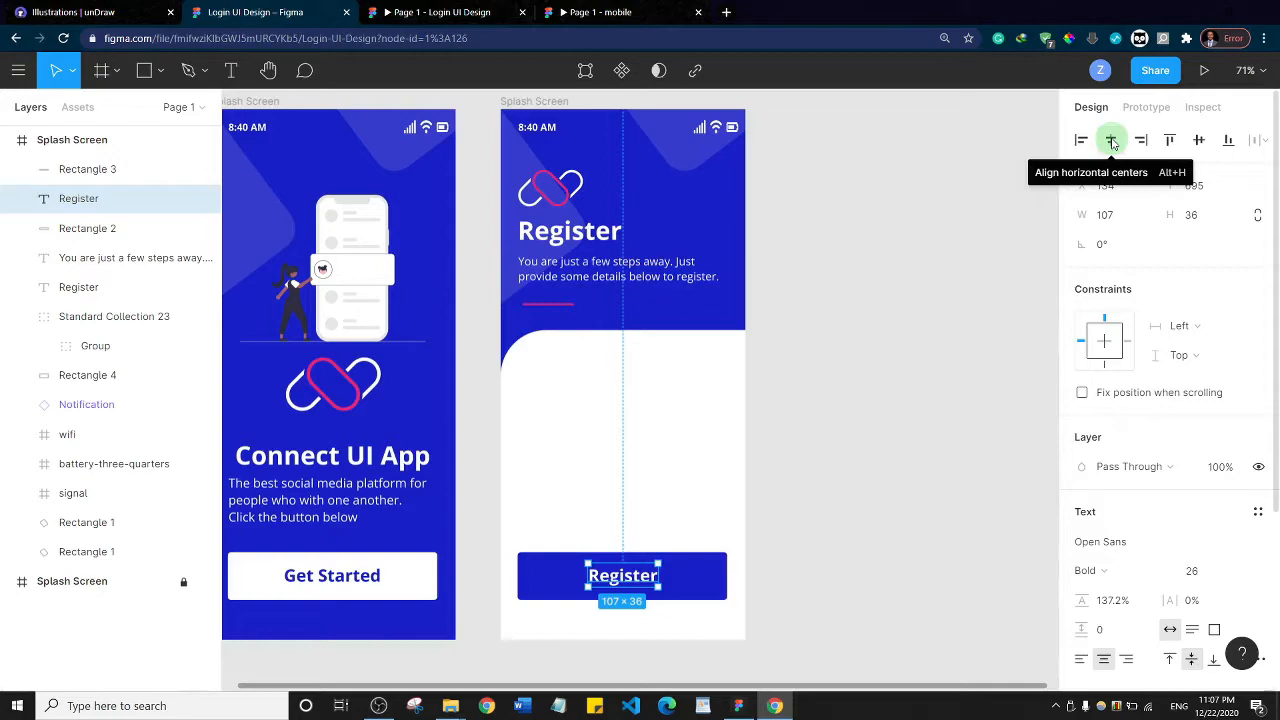
left_click(927, 466)
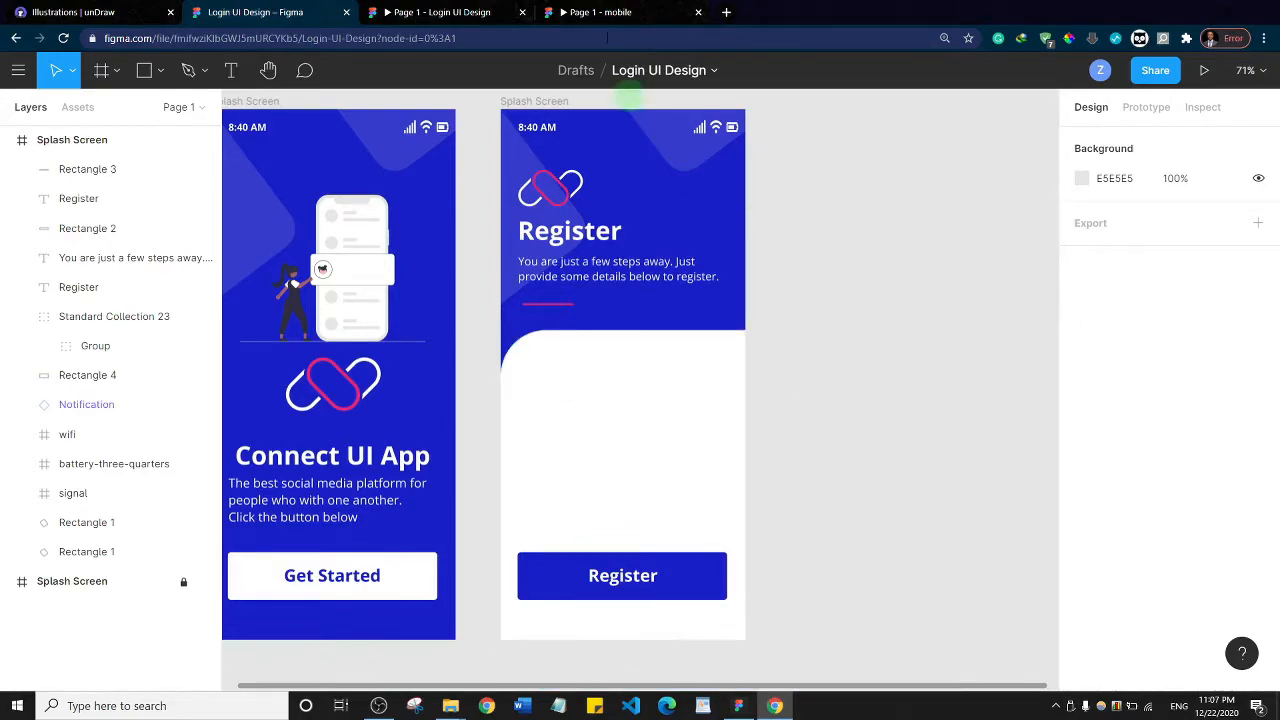
left_click(603, 12)
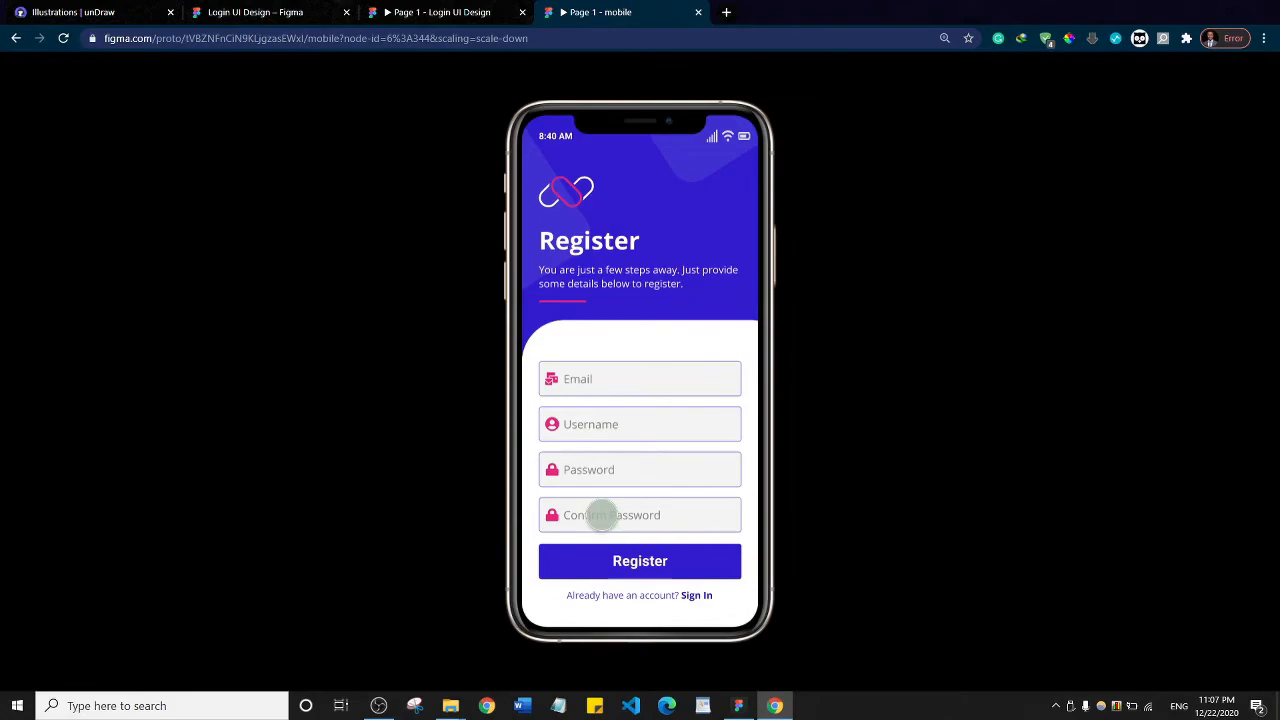
left_click(265, 12)
Draw a rectangle about 310 × 54 near the top of the Register screen's white panel and give it a corner radius of 5
left_click(594, 397)
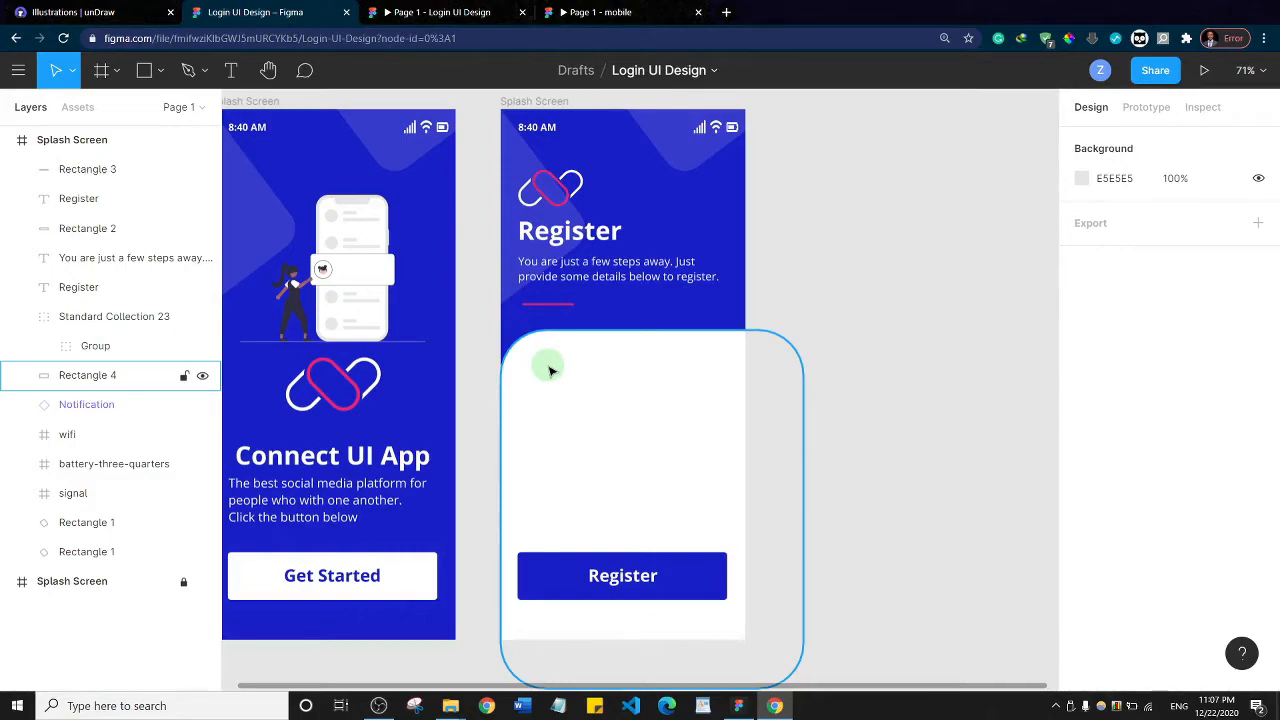
key("r")
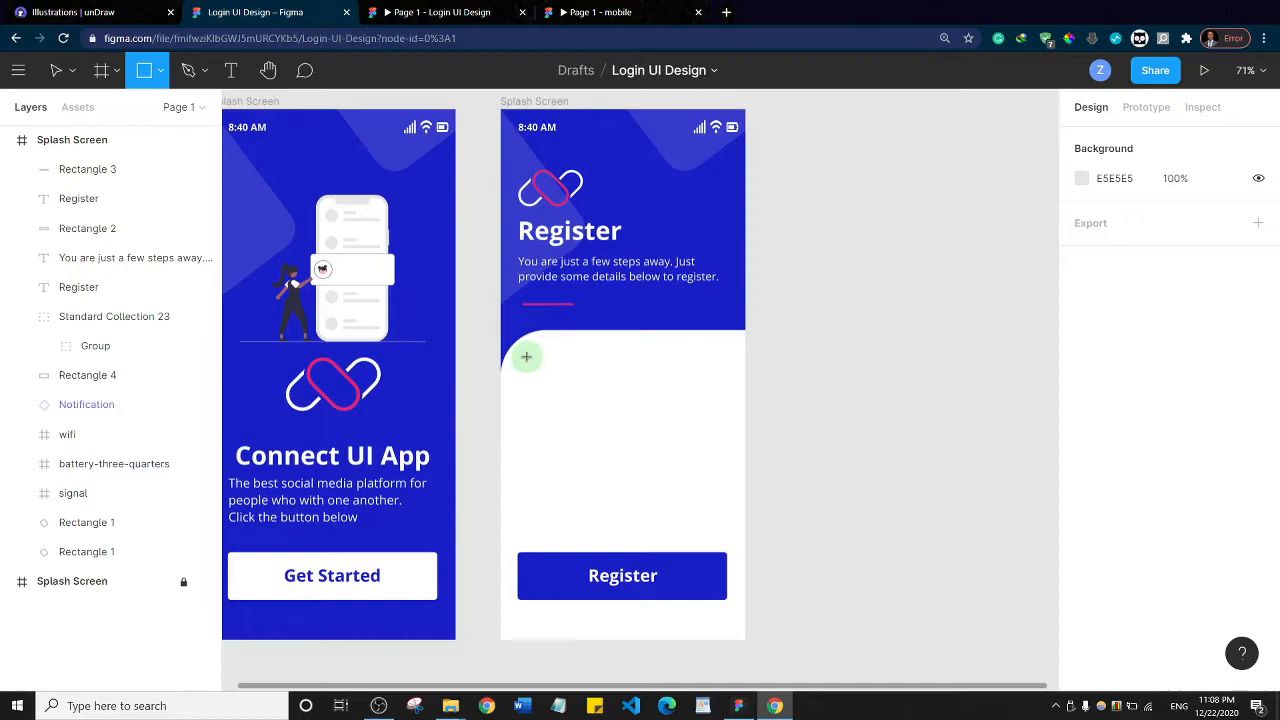
mouse_move(525, 355)
left_mouse_down()
mouse_move(609, 397)
mouse_move(730, 393)
left_mouse_up()
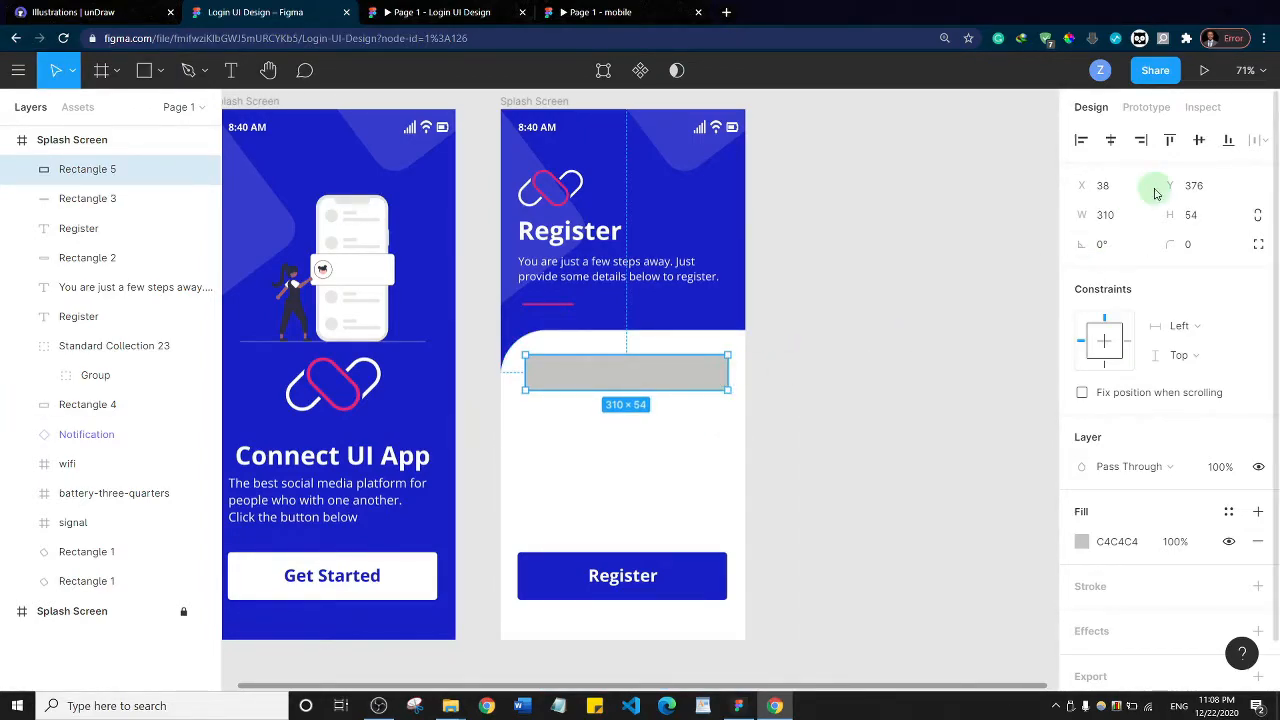
left_click(1190, 248)
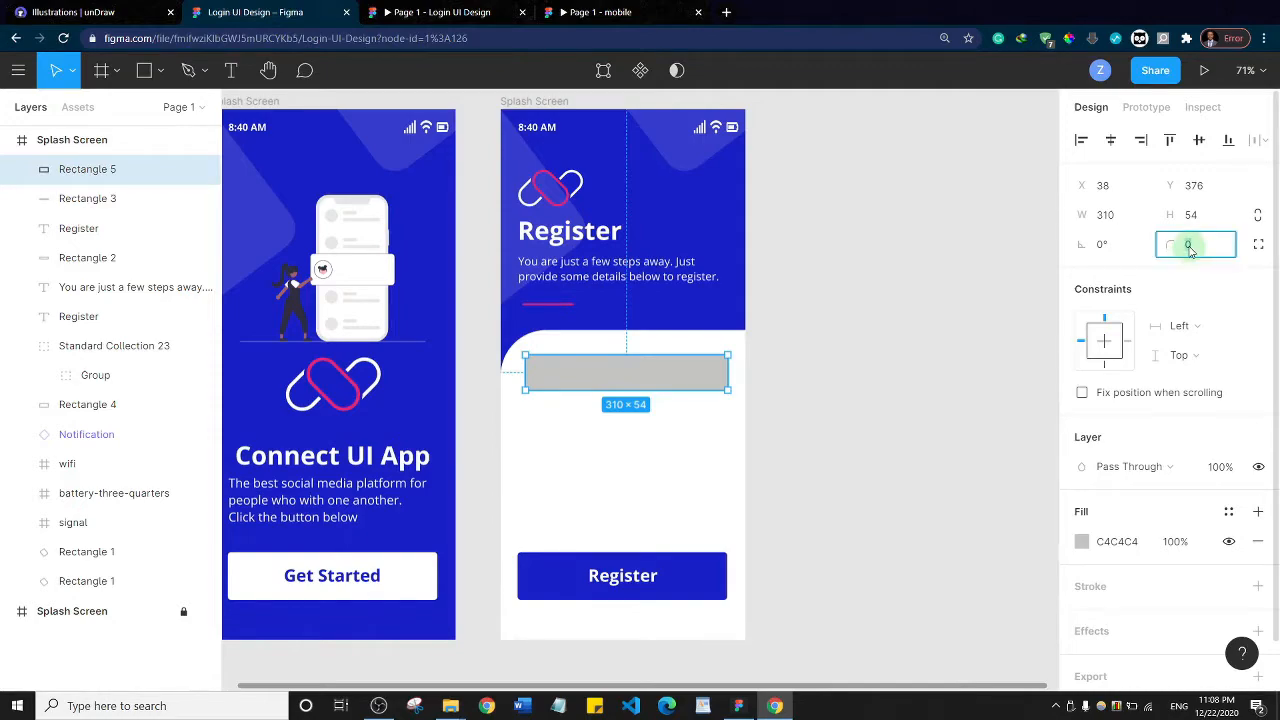
type("5")
key("Return")
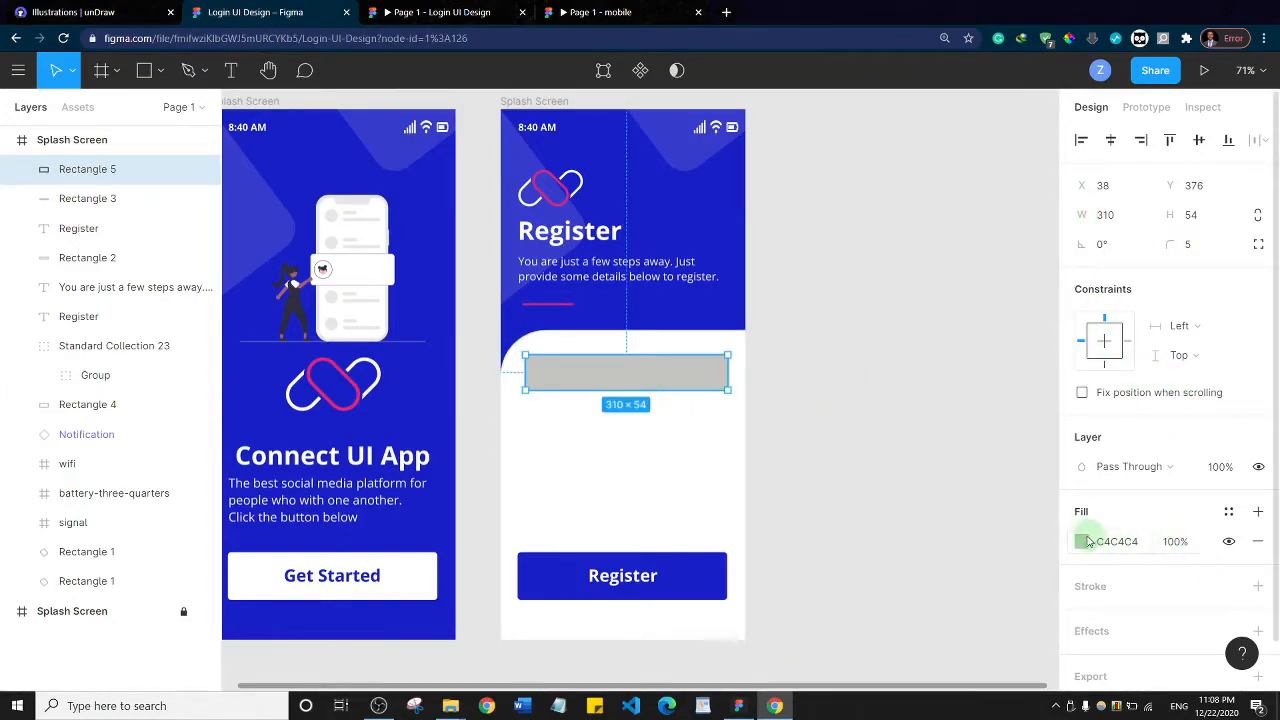
Set the fill of the input rectangle on the white panel to light grey EBEBEB
left_click(1088, 541)
left_click_drag(863, 379, 817, 257)
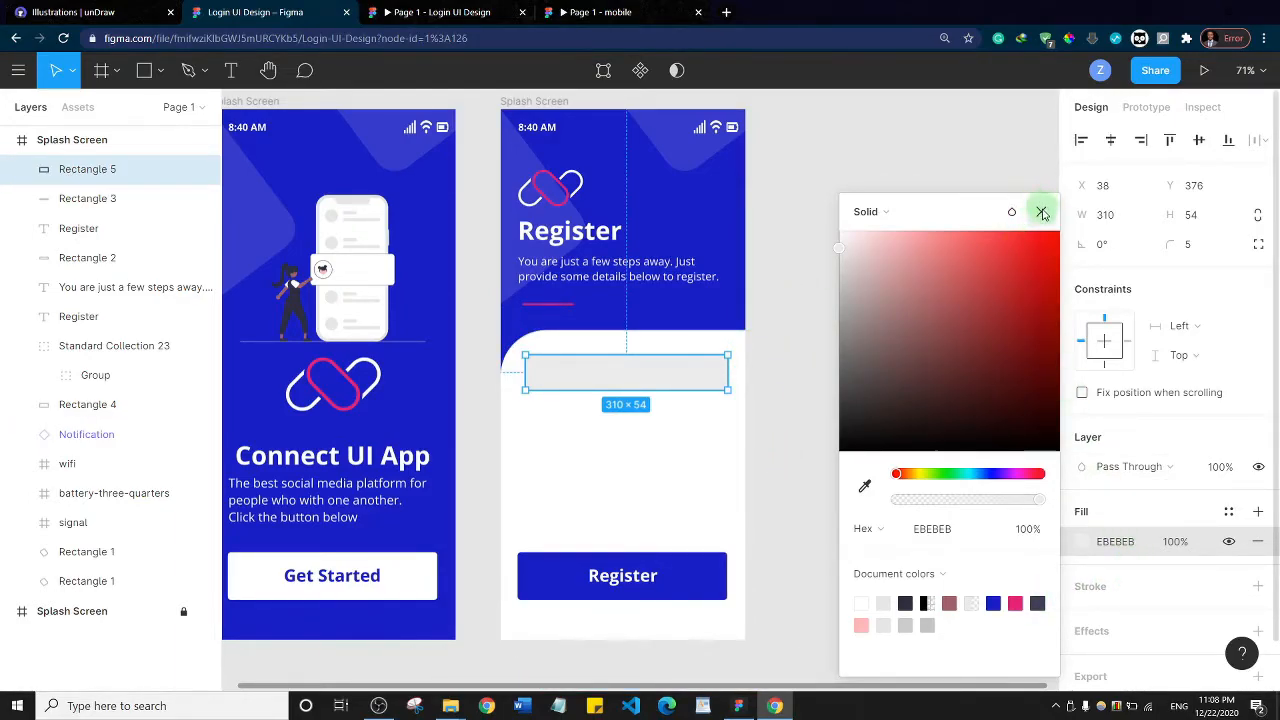
left_click(1041, 213)
left_click(567, 362)
left_click(615, 374)
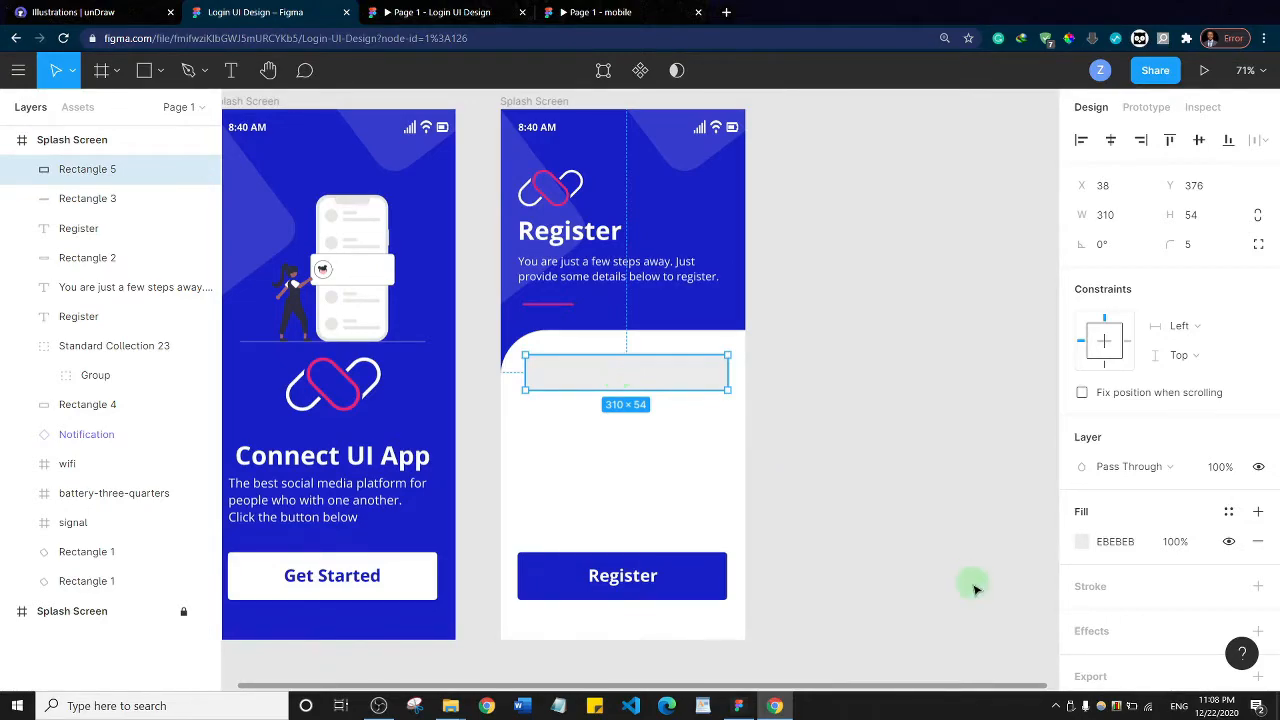
Add a stroke to the input rectangle in the blue document color 181FC7 at 37% opacity
left_click(1089, 587)
left_click(1081, 616)
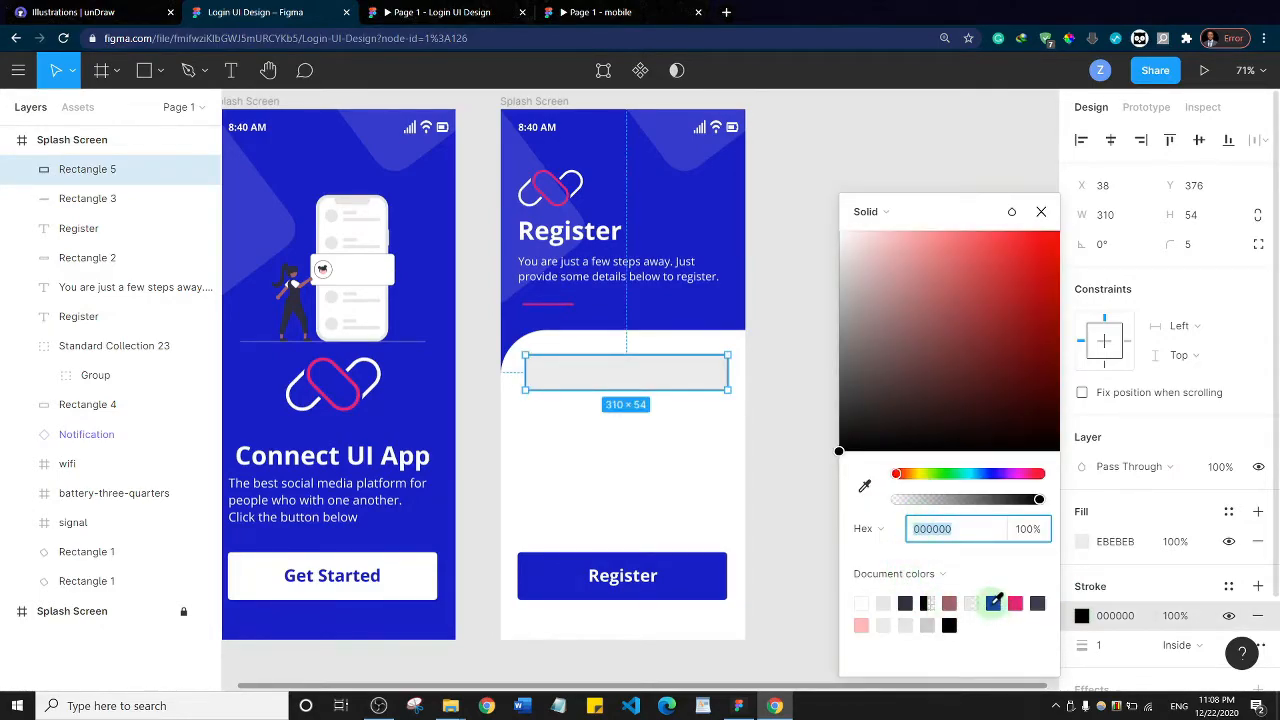
left_click(993, 603)
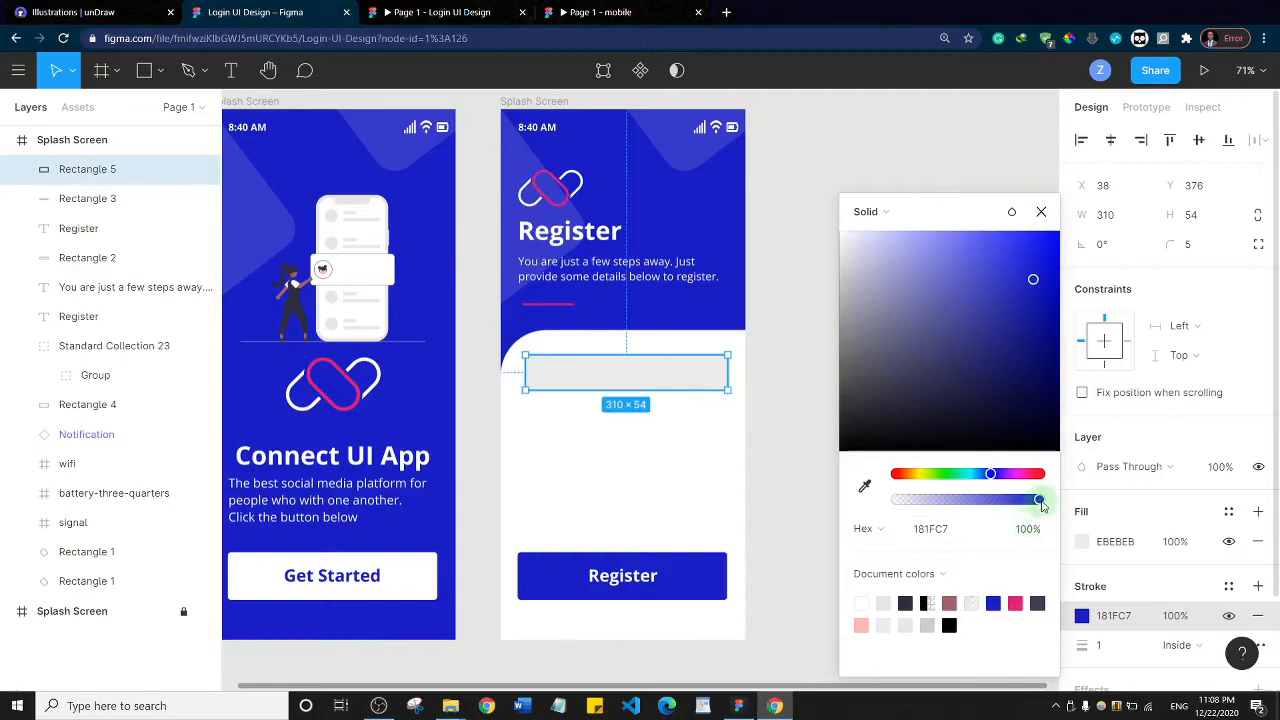
mouse_move(1038, 499)
left_mouse_down()
mouse_move(919, 500)
mouse_move(949, 499)
left_mouse_up()
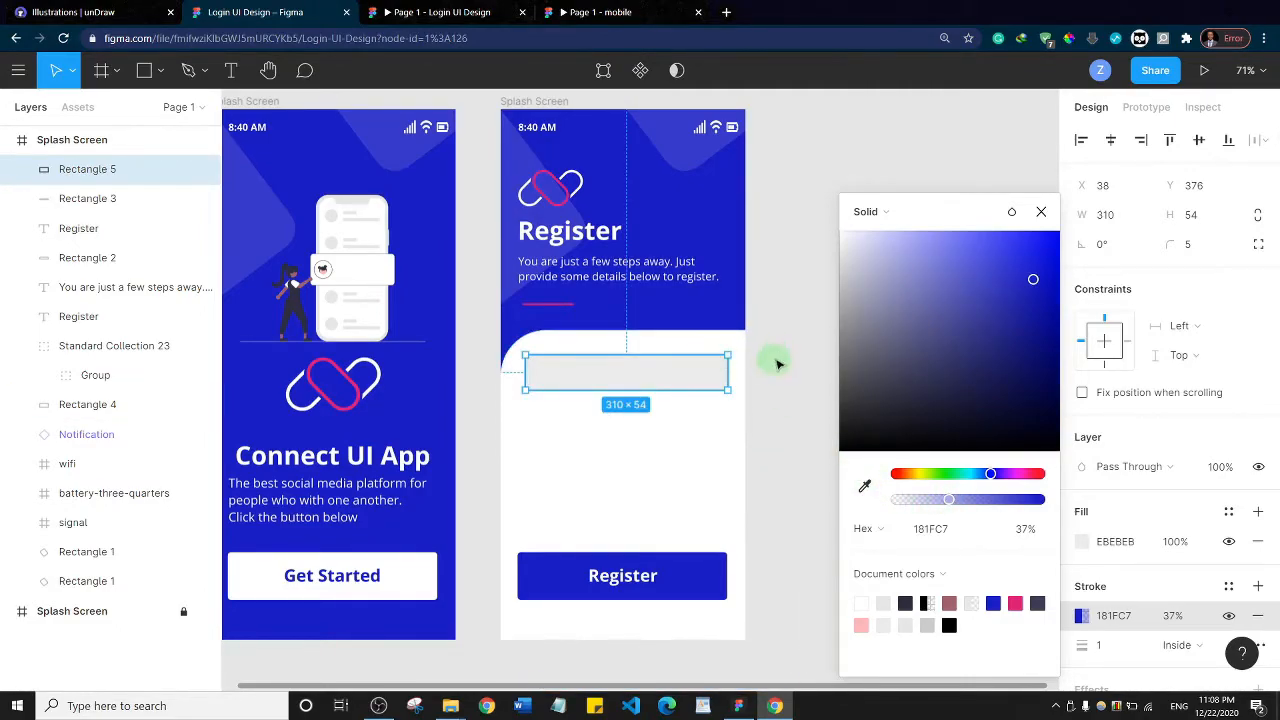
left_click(777, 348)
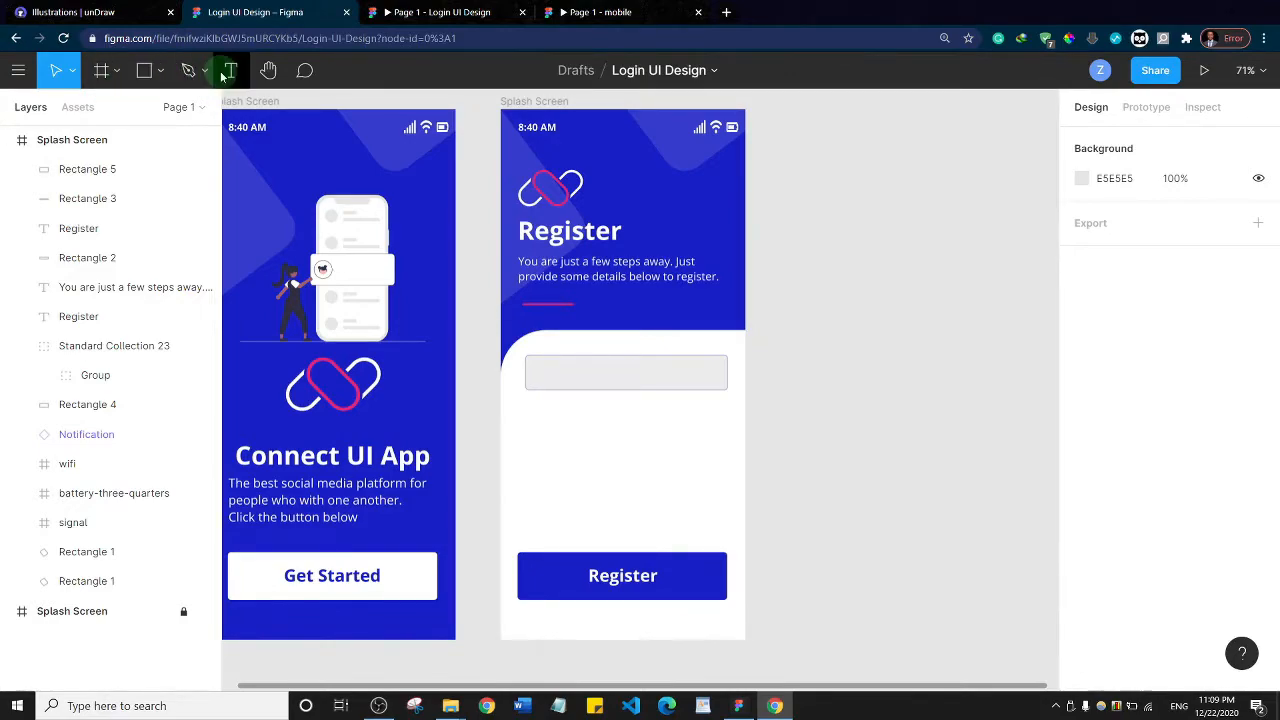
Add a text box about 116 × 24 over the input rectangle containing the placeholder "Email"
key("t")
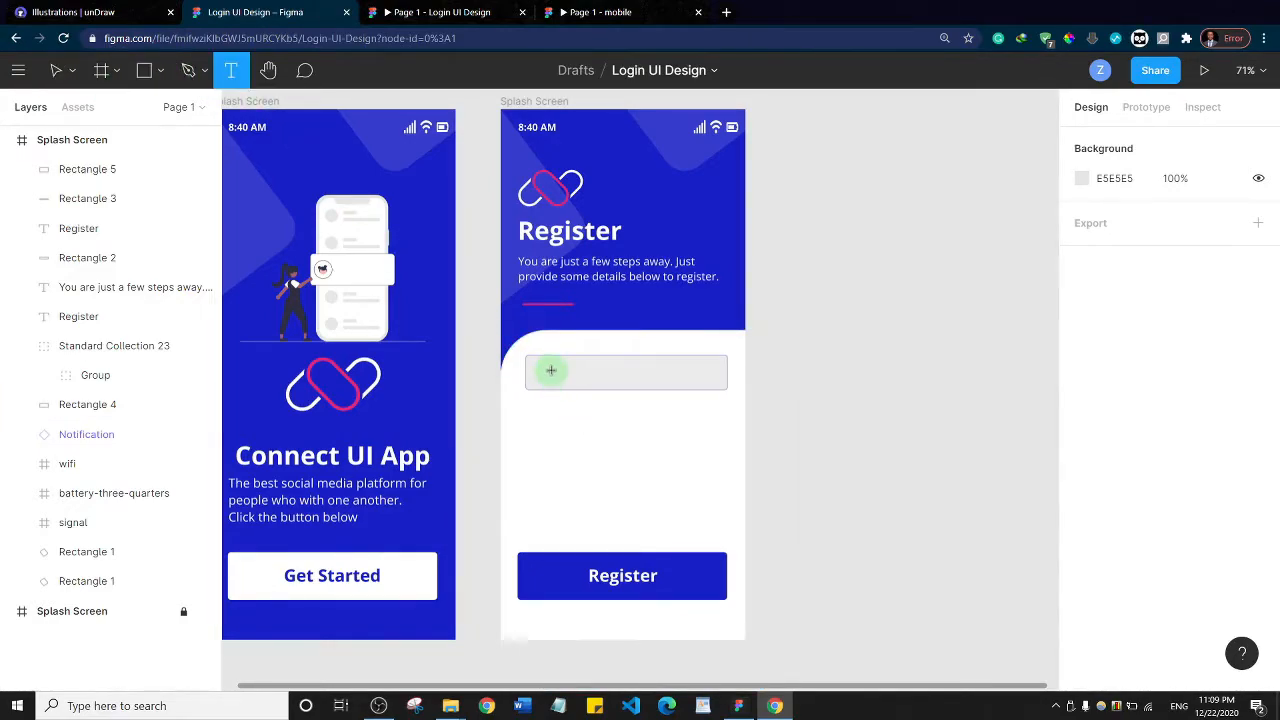
left_click_drag(548, 372, 621, 387)
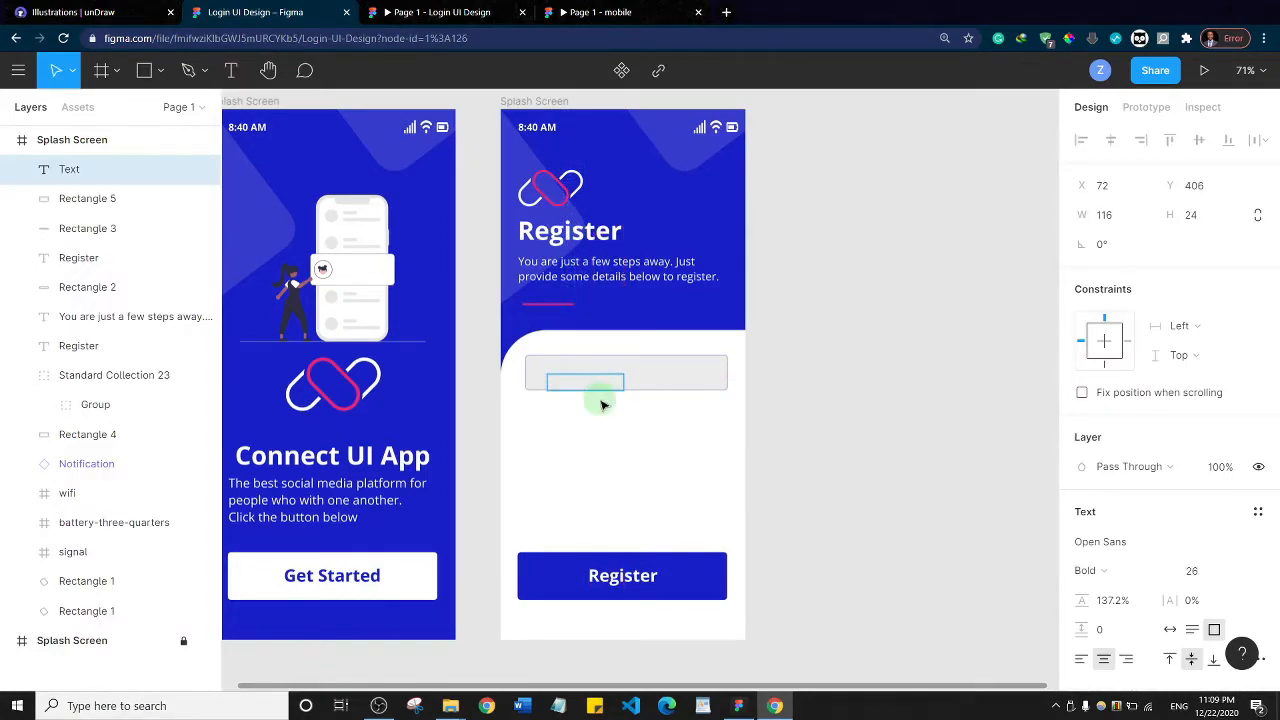
type("Email")
Reduce the Email placeholder's font size to 21 and change its weight from bold to Regular
key("ctrl+a")
key("ctrl+shift+comma")
key("ctrl+shift+comma")
key("ctrl+shift+comma")
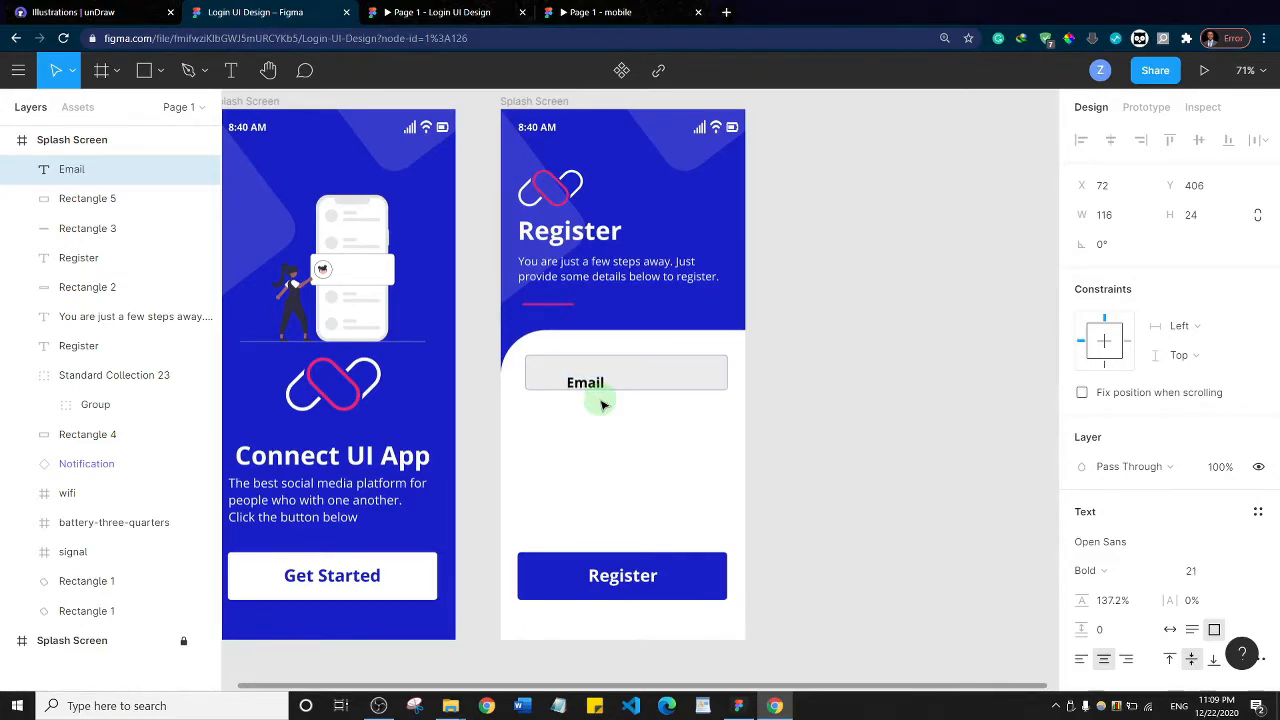
key("ctrl+b")
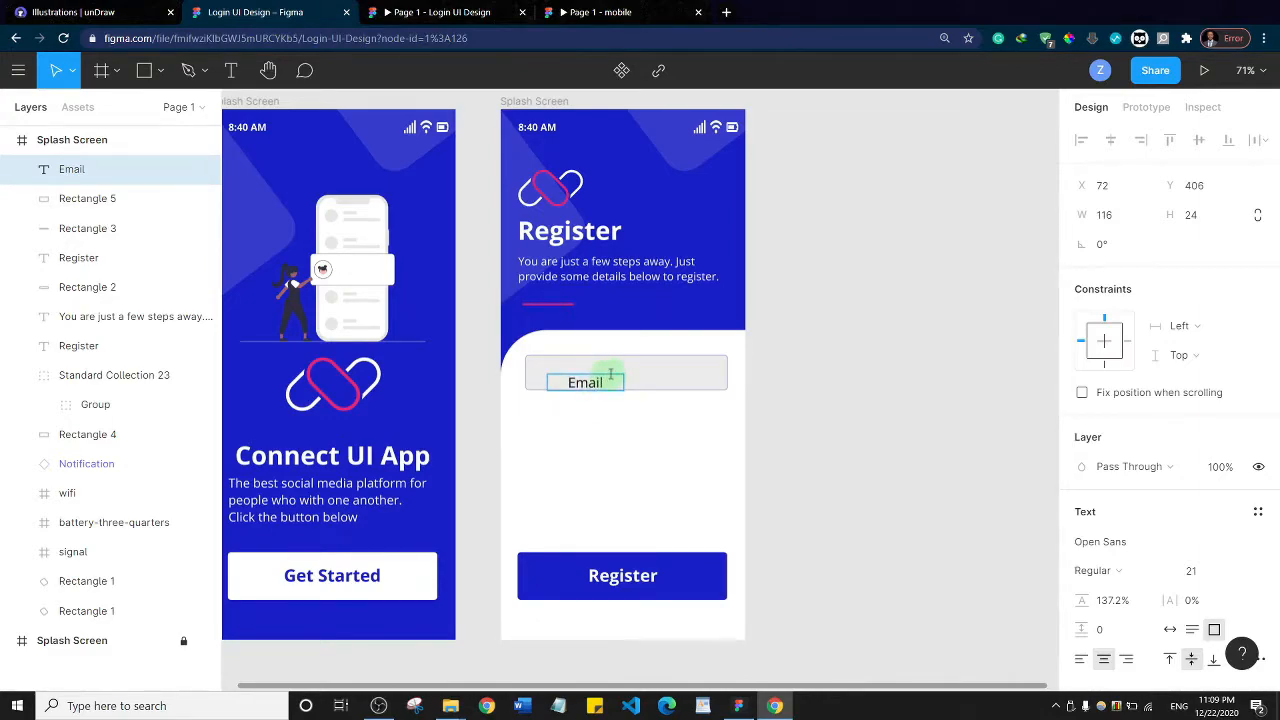
key("Escape")
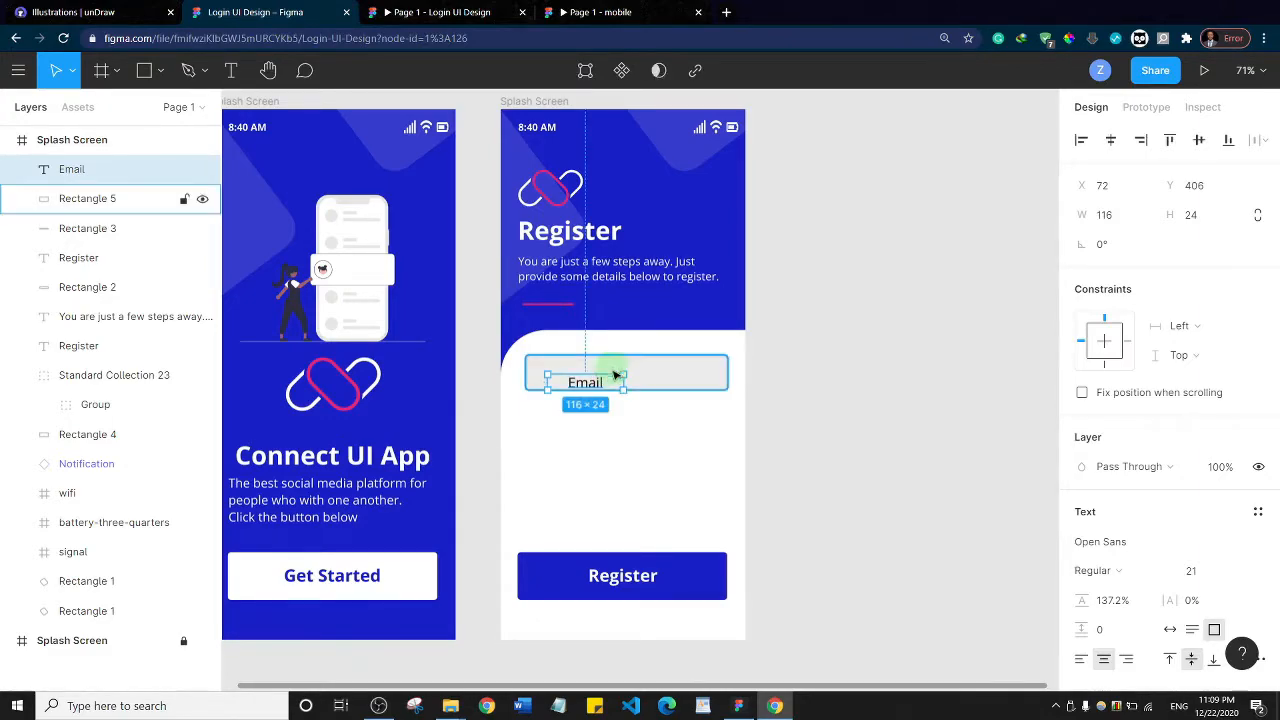
Move the Email placeholder to about X 49, Y 390, vertically centered near the left end of the input rectangle
left_click_drag(617, 388, 616, 378)
left_click(610, 382)
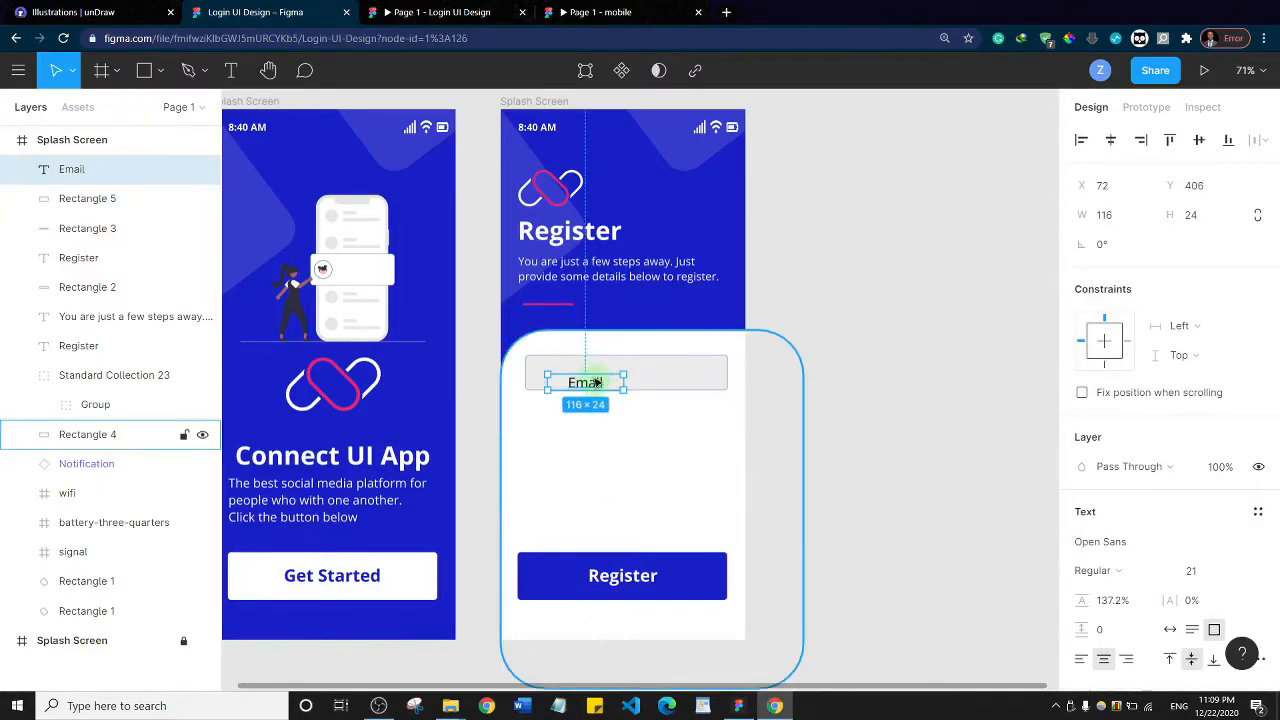
left_click_drag(600, 385, 578, 375)
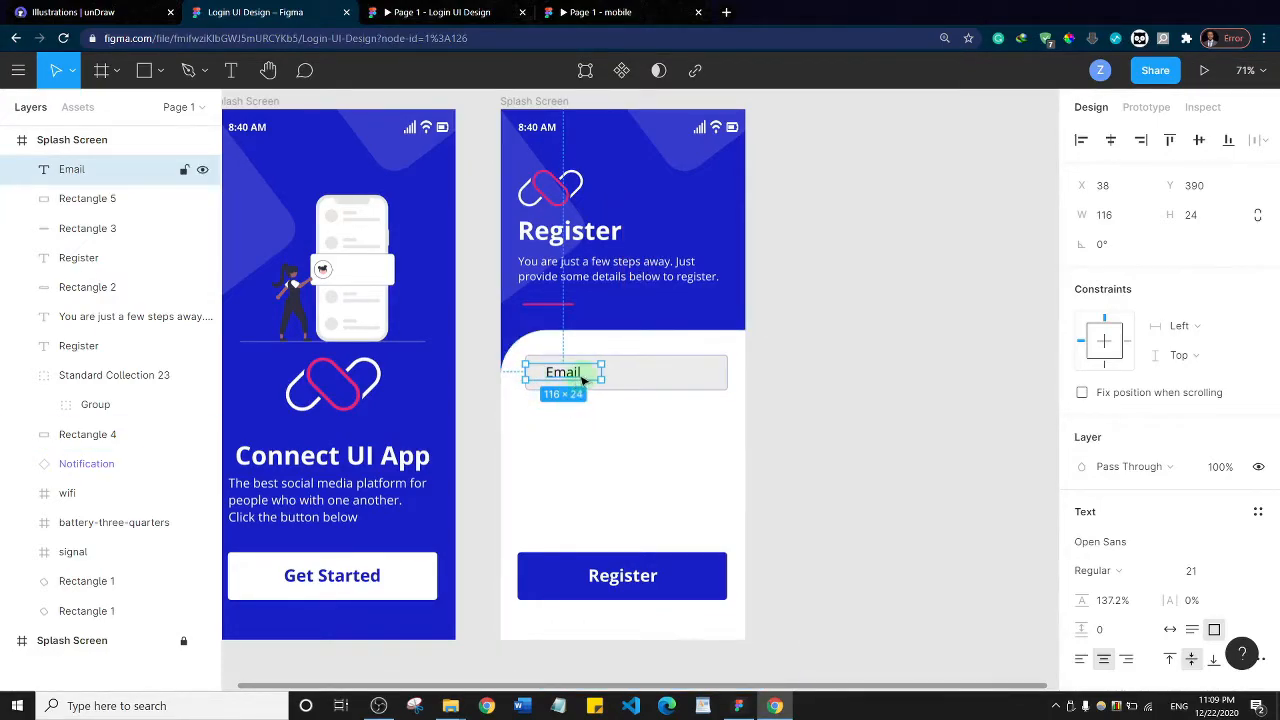
left_click(886, 386)
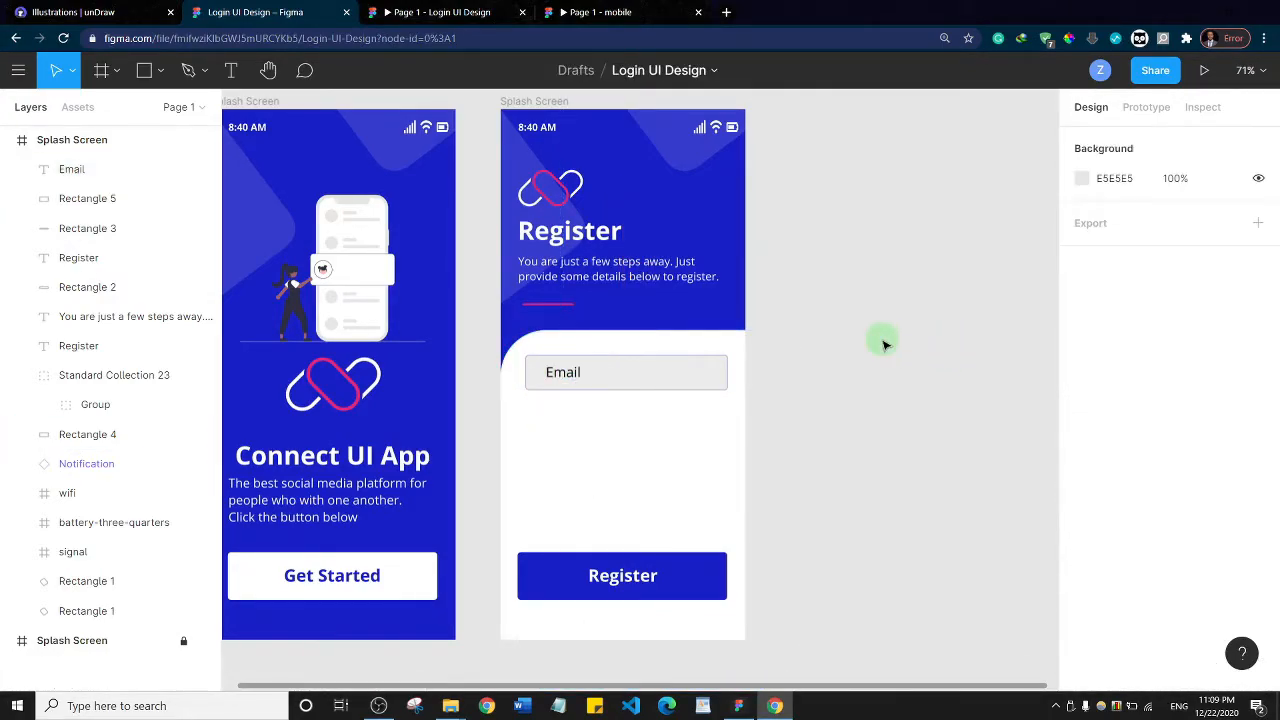
left_click(565, 375)
left_click_drag(565, 375, 572, 375)
left_click(951, 316)
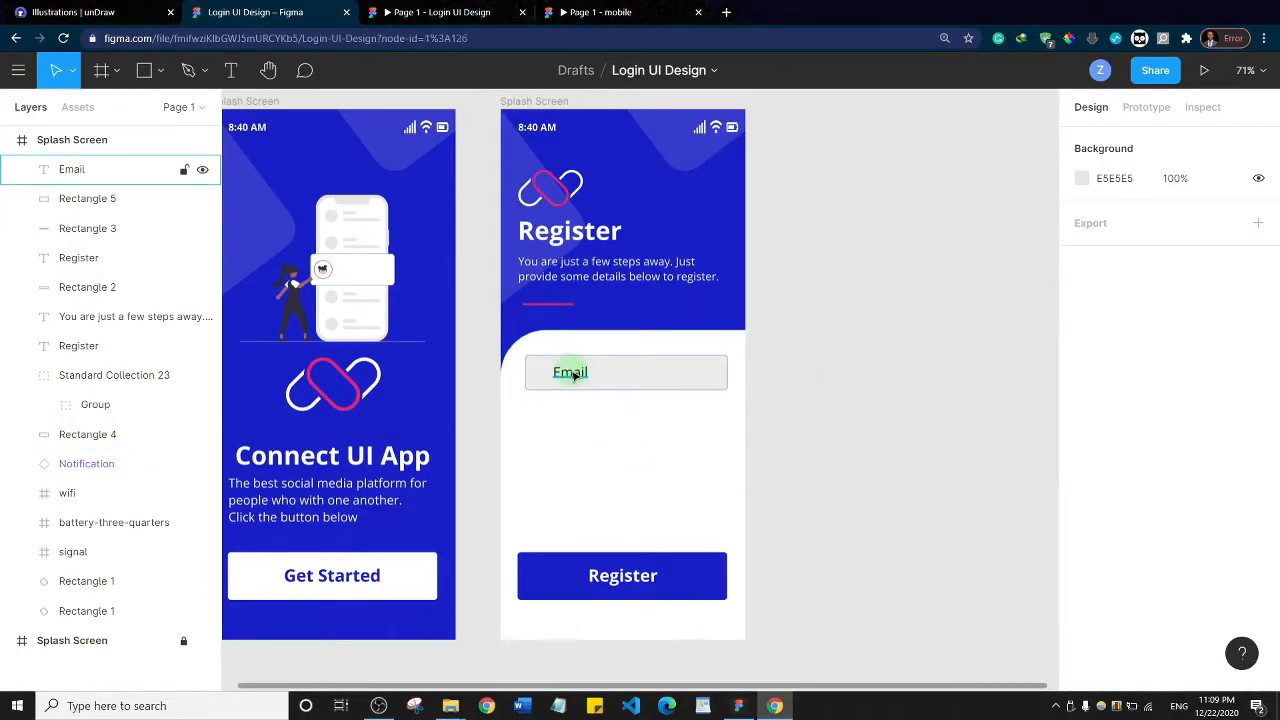
Lower the opacity of the Email placeholder's black fill to 47%
left_click(572, 373)
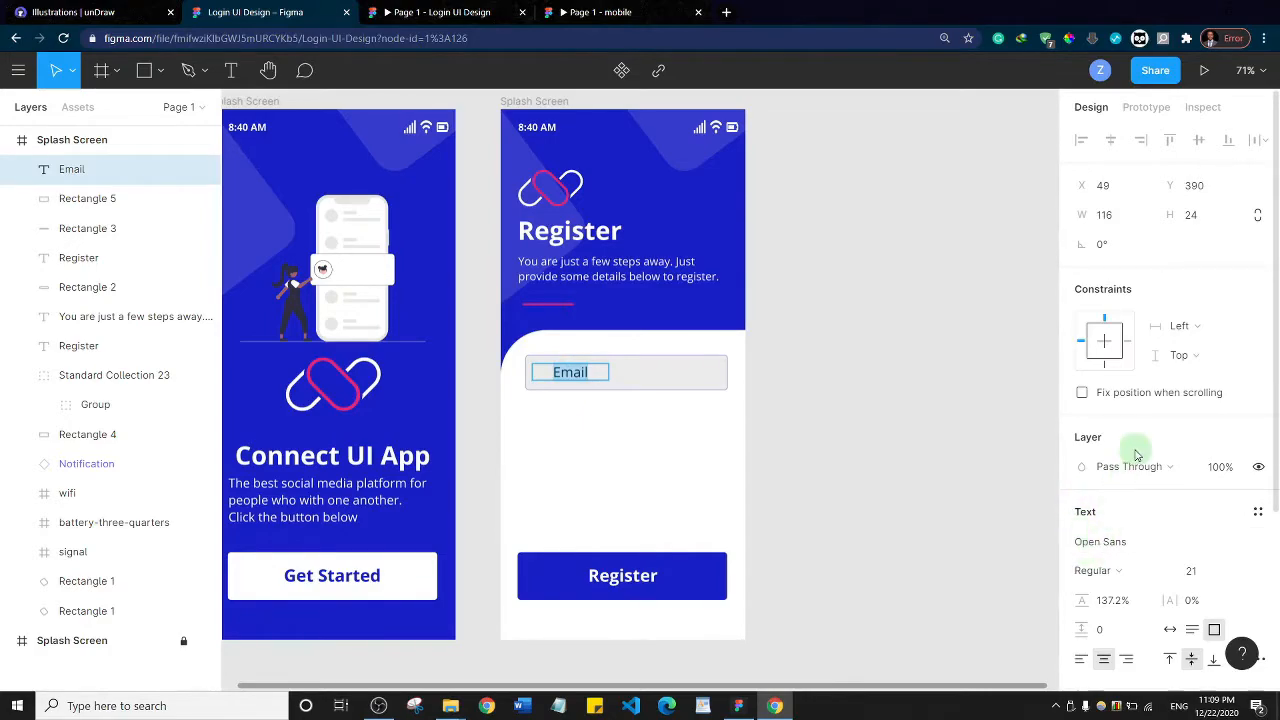
scroll(1134, 449, "down", 3)
left_click(1081, 487)
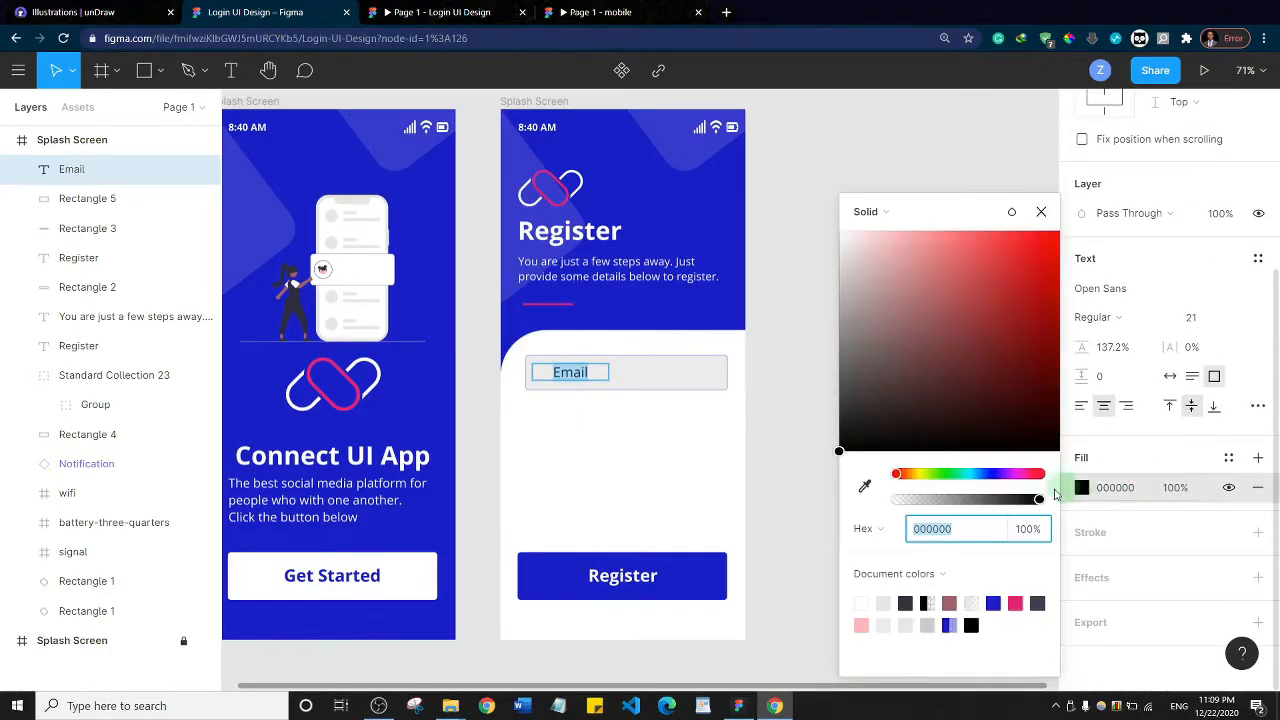
left_click_drag(1039, 499, 963, 503)
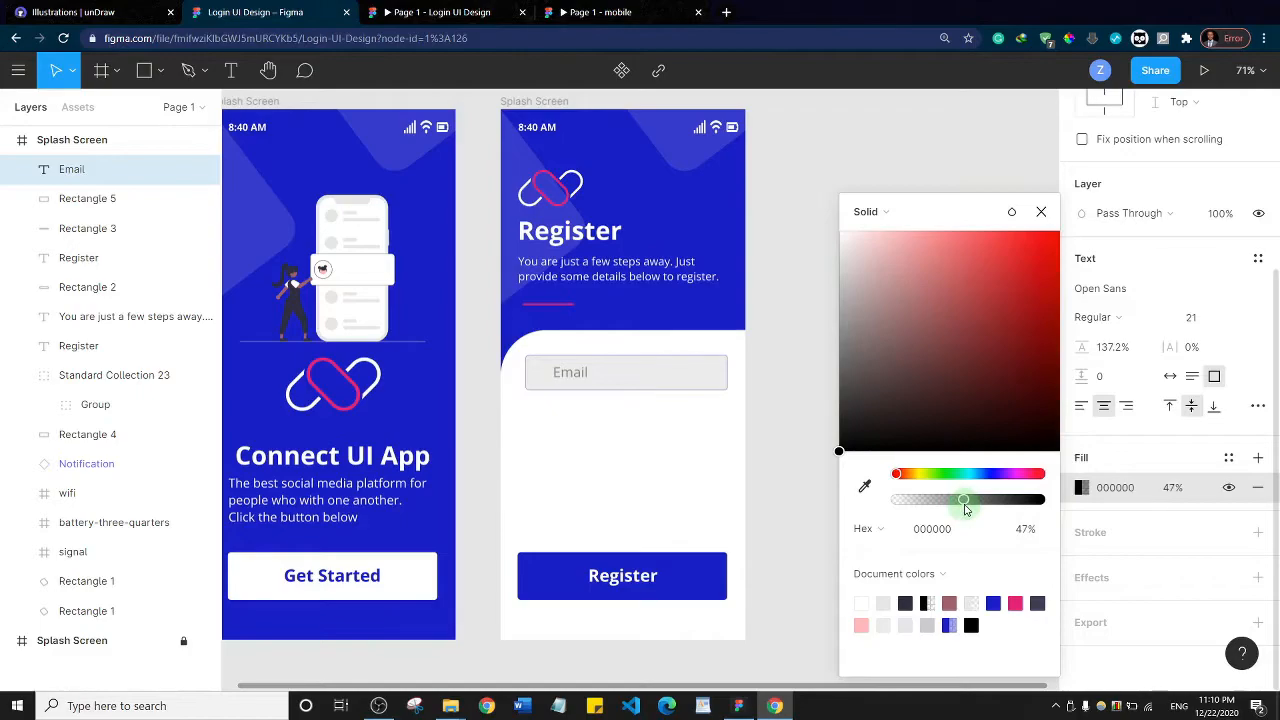
left_click(800, 364)
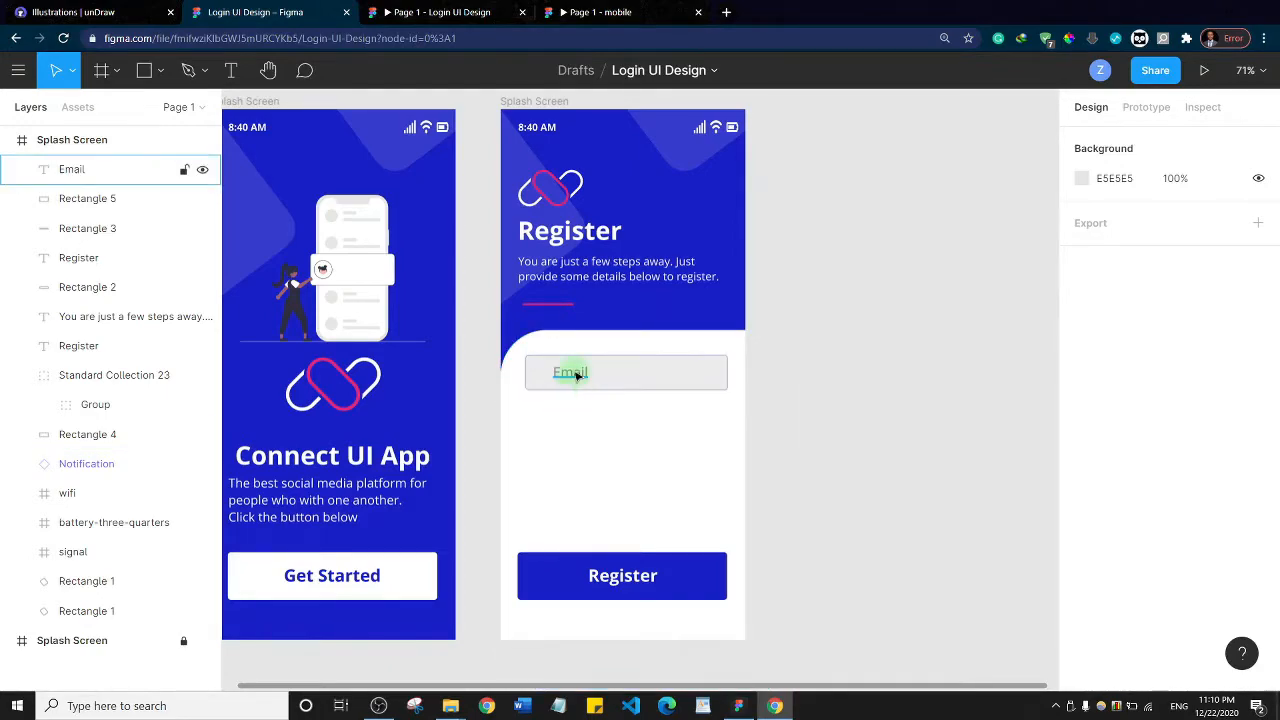
Group the Email placeholder with its rectangle and name the group "Input field"
left_click(576, 375)
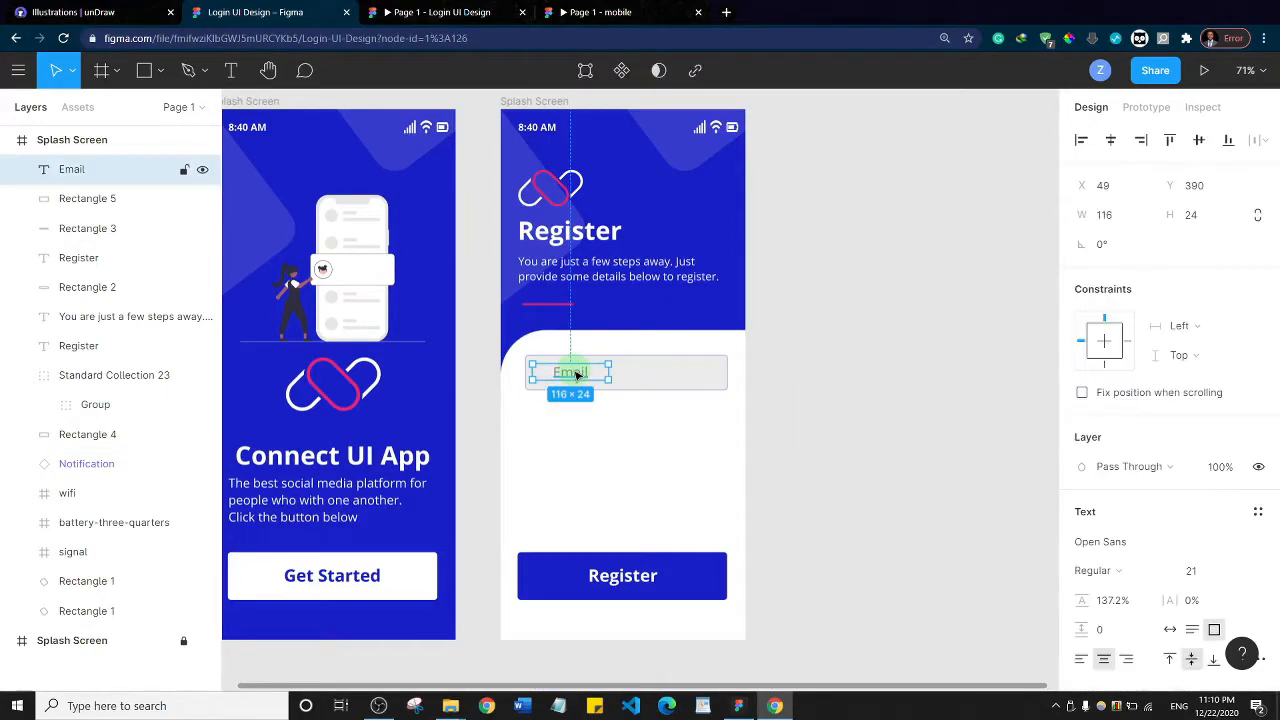
left_click(646, 377, "shift")
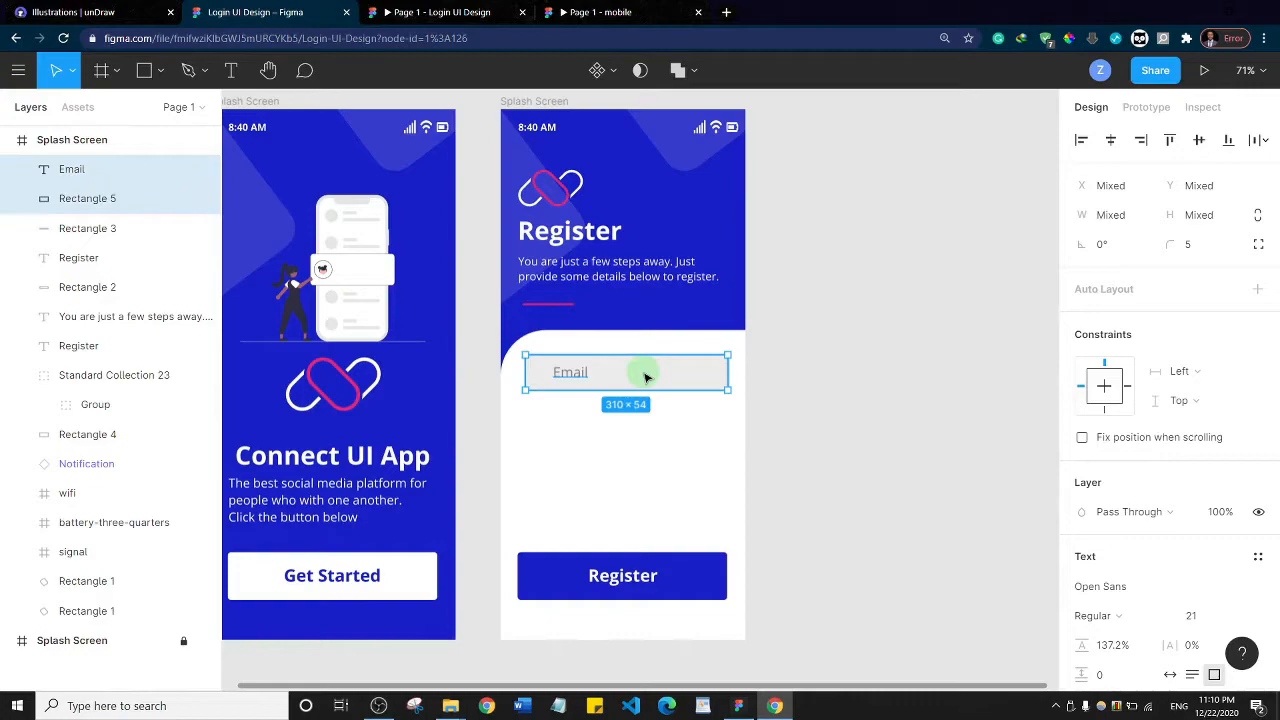
key("ctrl+g")
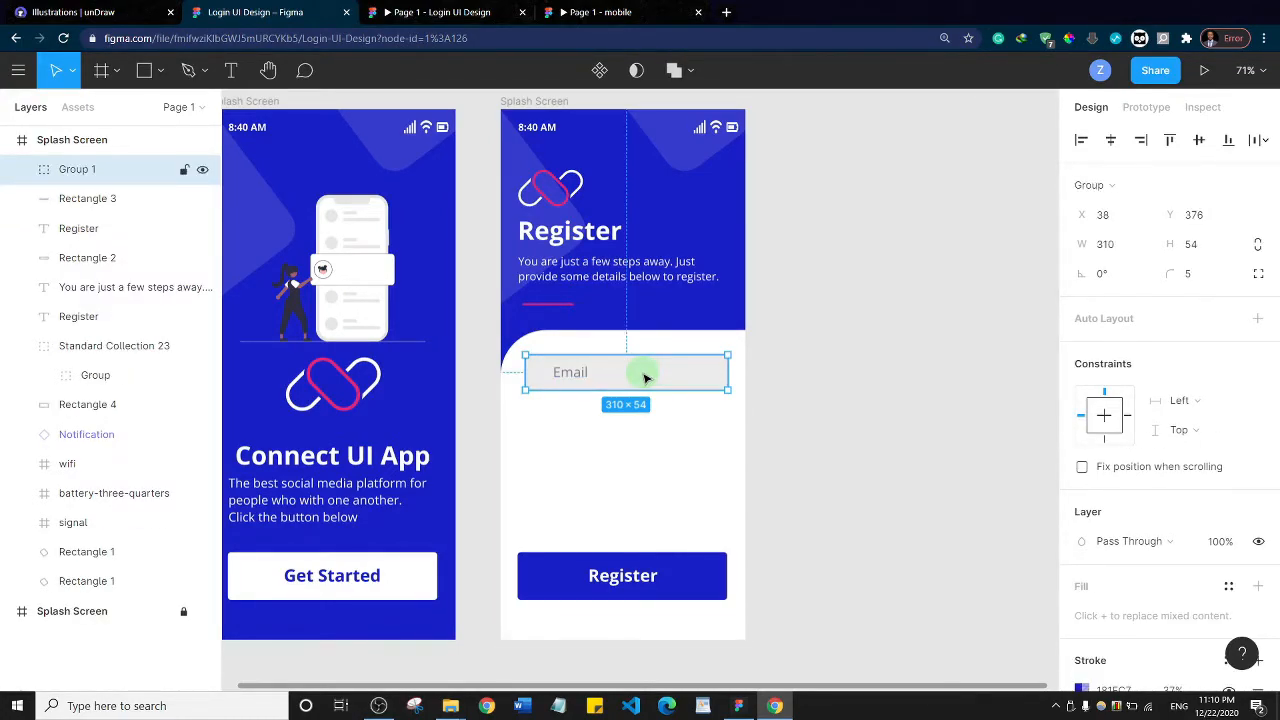
key("i")
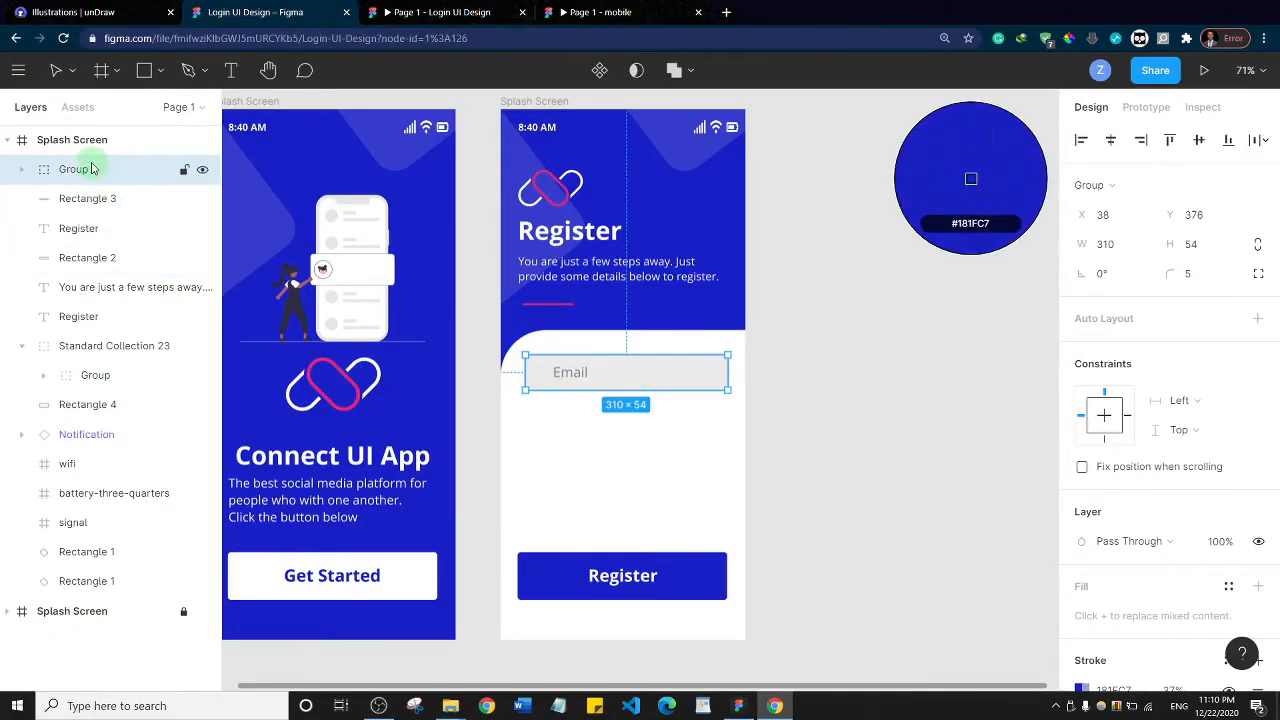
double_click(91, 169)
type("T")
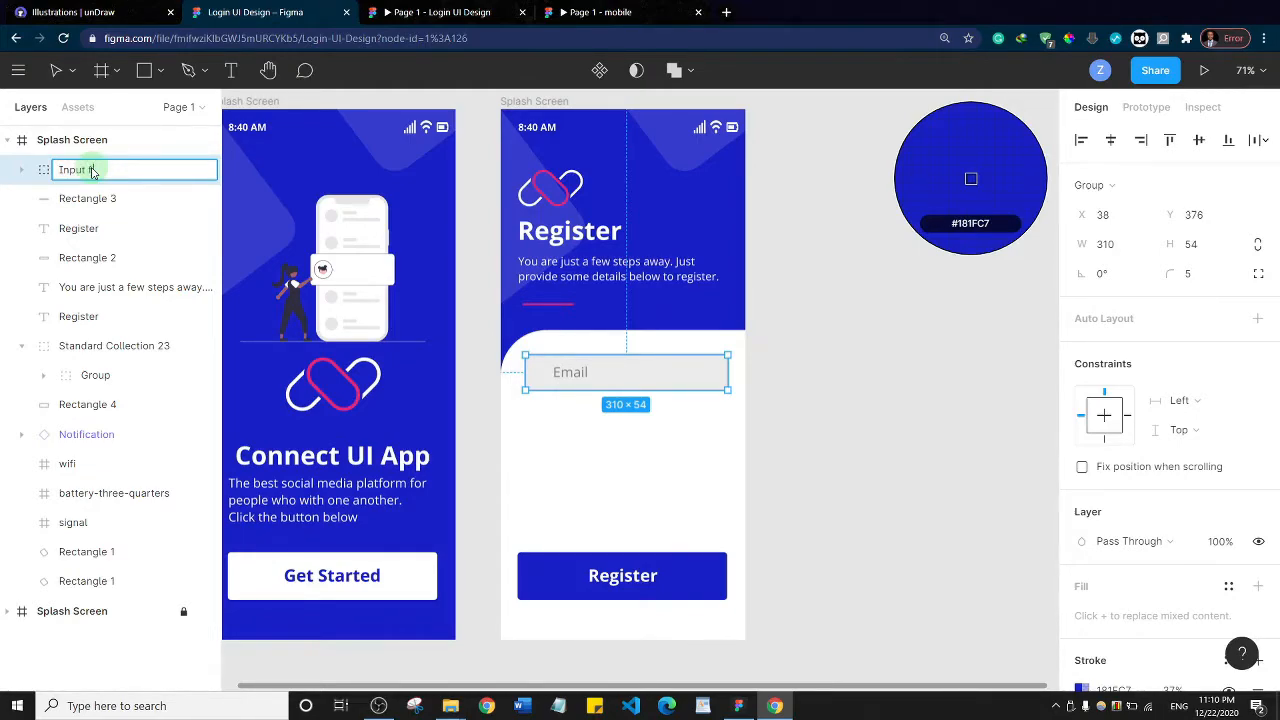
type("nput field")
key("Return")
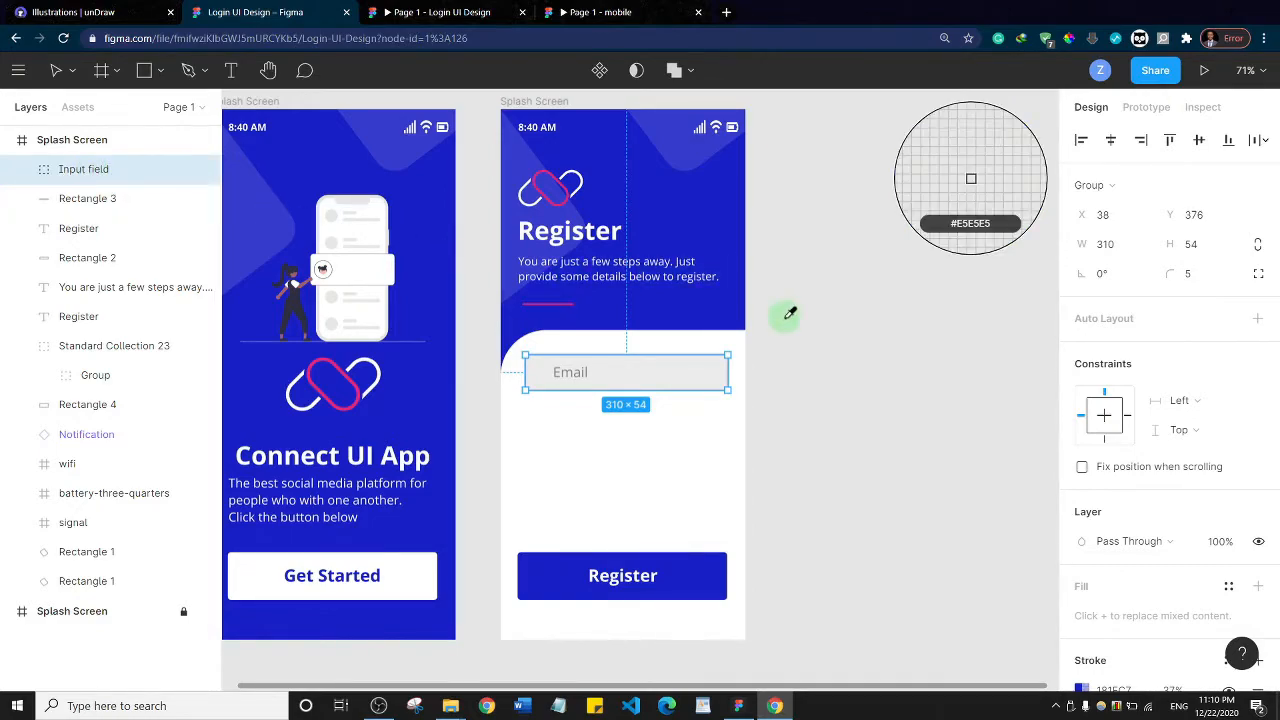
key("Escape")
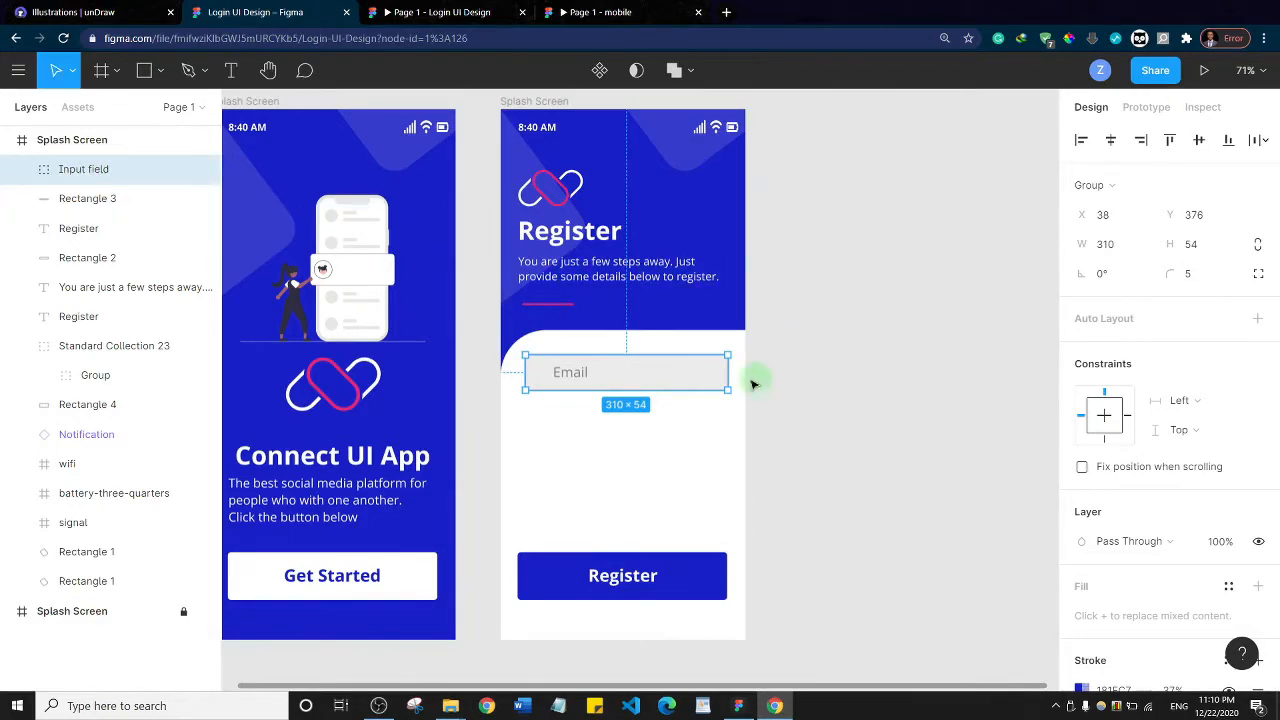
Duplicate the Input field group three times and stack the copies between the original field and the Register button
left_click_drag(645, 377, 616, 514)
left_click(852, 396)
left_click(803, 396)
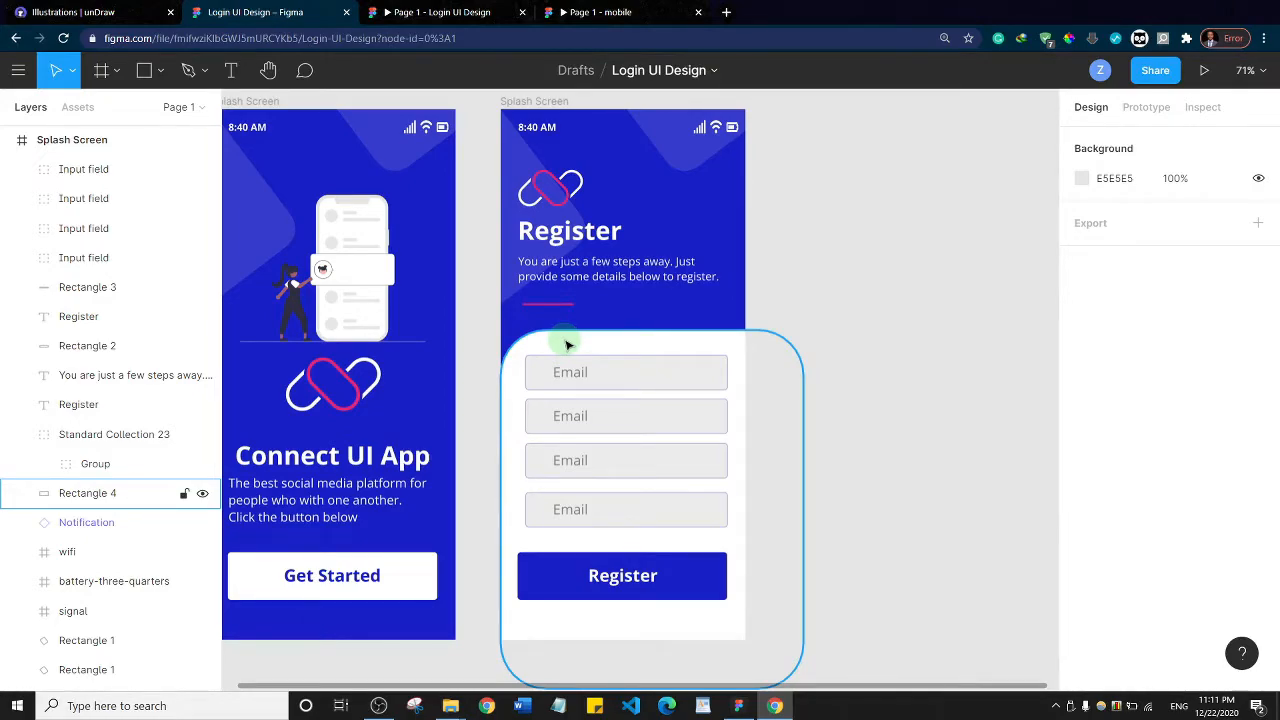
Select all four Input field groups on the Register screen and nudge them down toward the Register button and left to X 34
left_click_drag(590, 377, 592, 518)
key("Down")
key("Down")
key("Down")
key("Down")
key("Down")
key("Down")
key("Down")
key("Down")
key("Down")
key("Down")
key("Down")
key("Down")
key("Down")
key("Down")
key("Down")
key("Down")
key("Down")
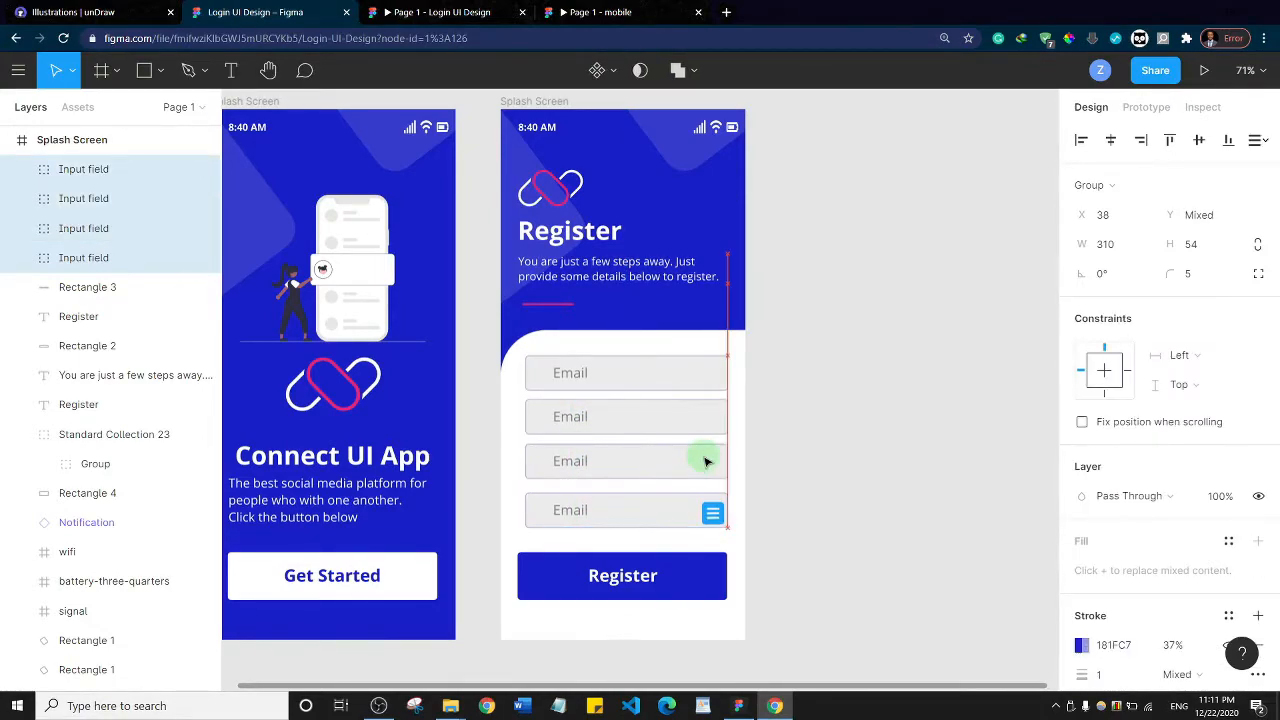
key("Left")
key("Left")
key("Left")
key("Left")
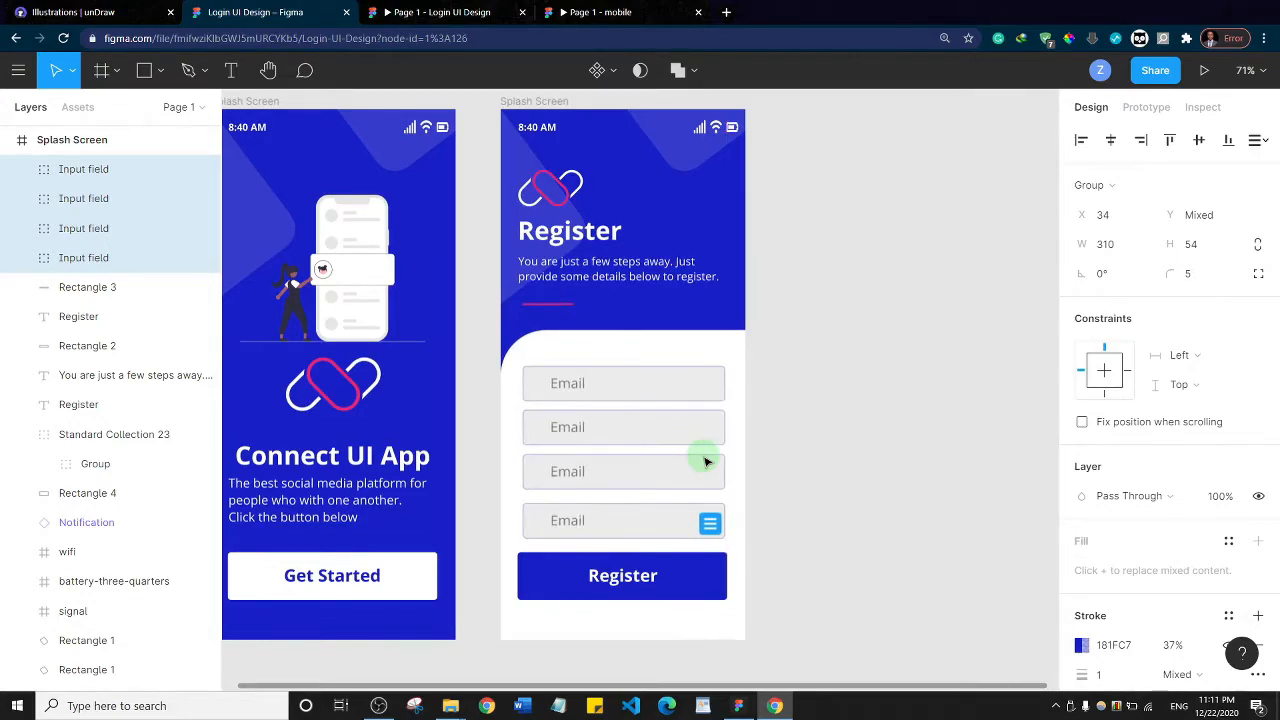
key("Down")
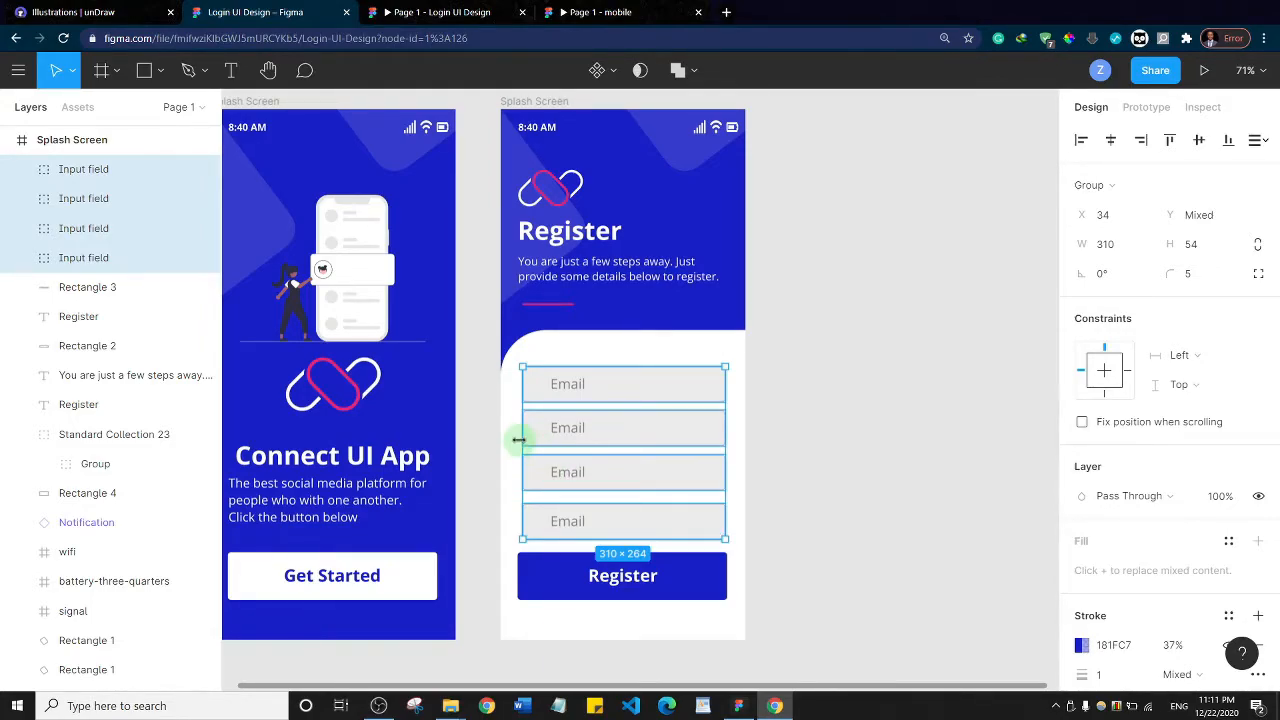
Widen the four input fields to 318 and shift them to X 28 so they line up with the Register button
left_click_drag(519, 439, 515, 432)
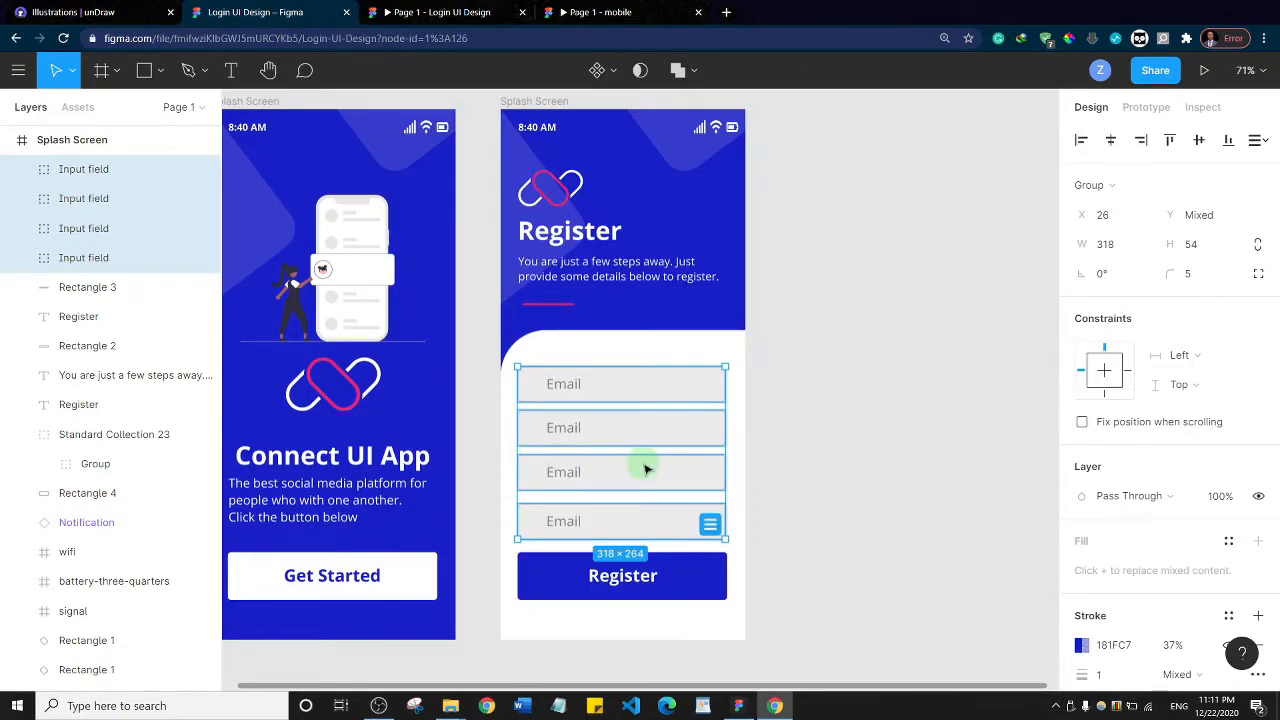
key("Right")
key("Right")
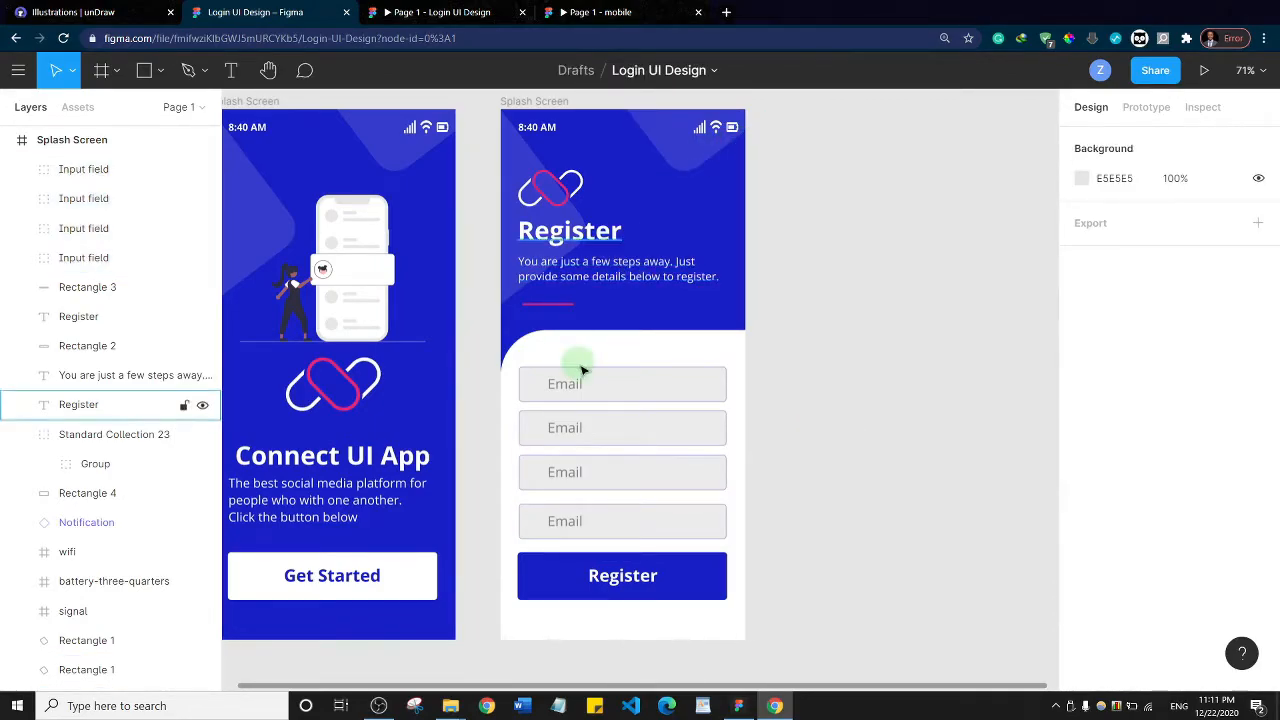
left_click(569, 400)
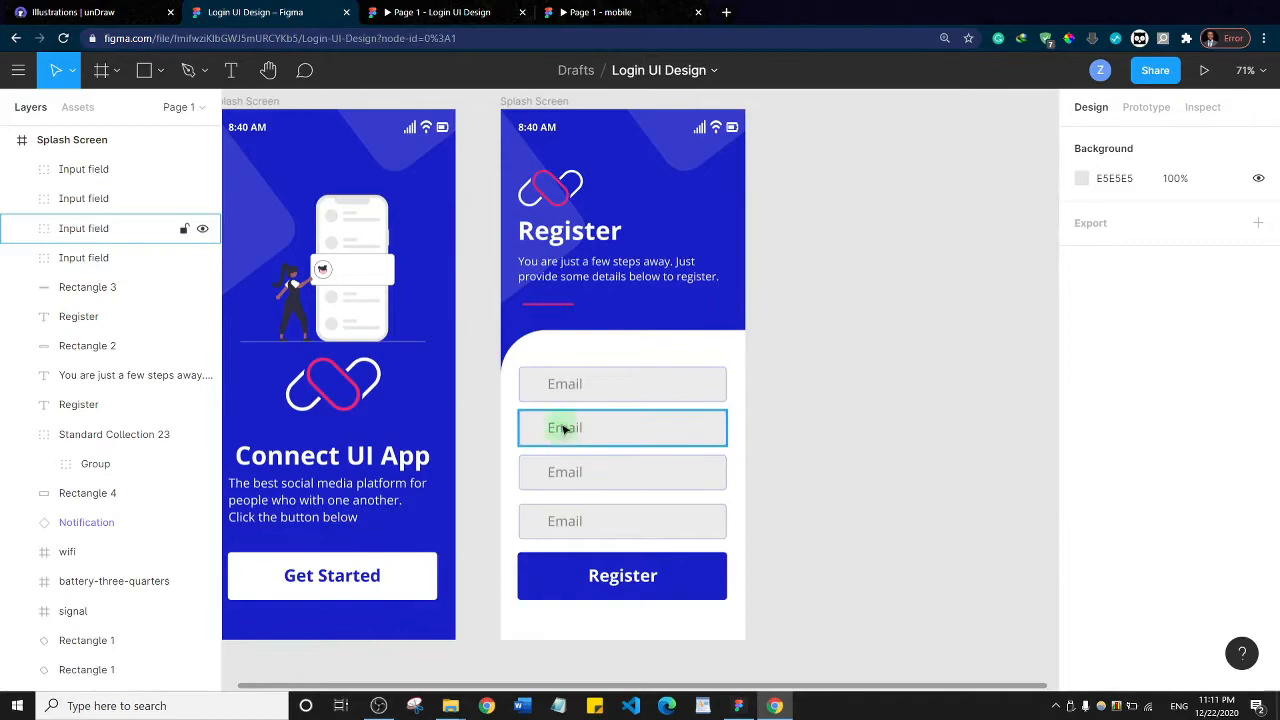
Change the second field's placeholder to "Username", align its text left, and shift it in line with the Email placeholder above
left_click(563, 433)
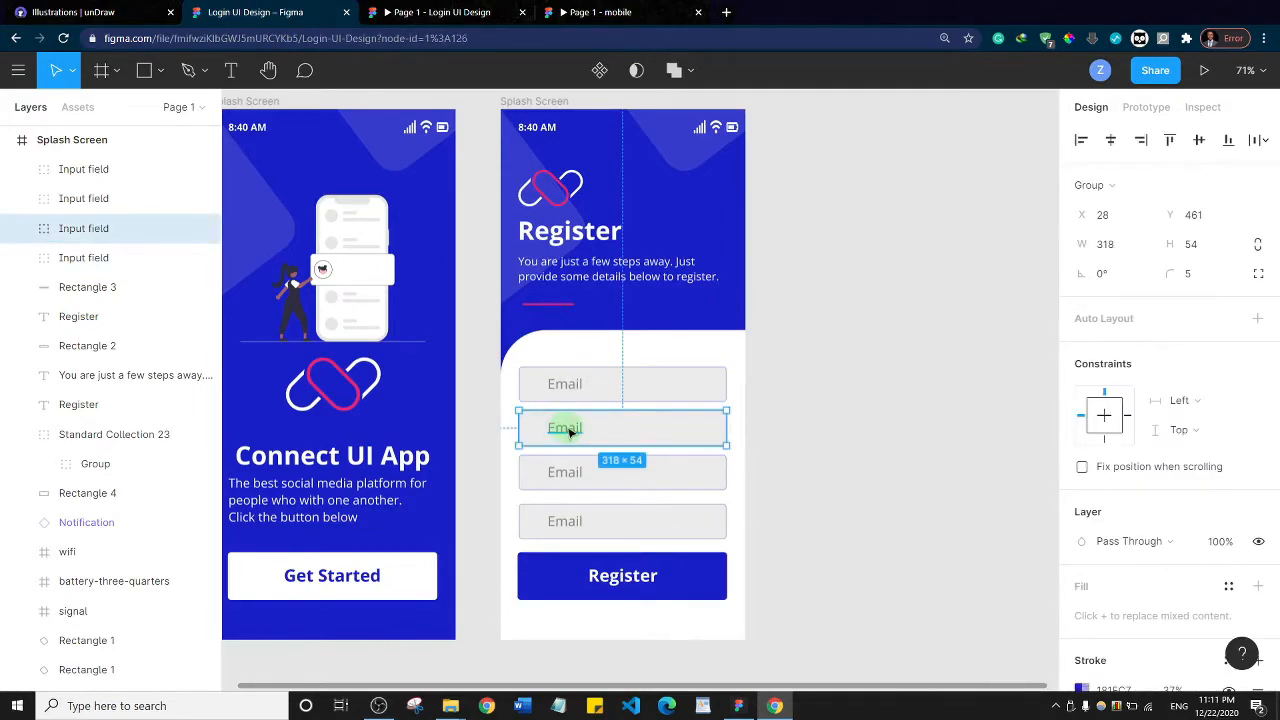
double_click(567, 432)
double_click(568, 428)
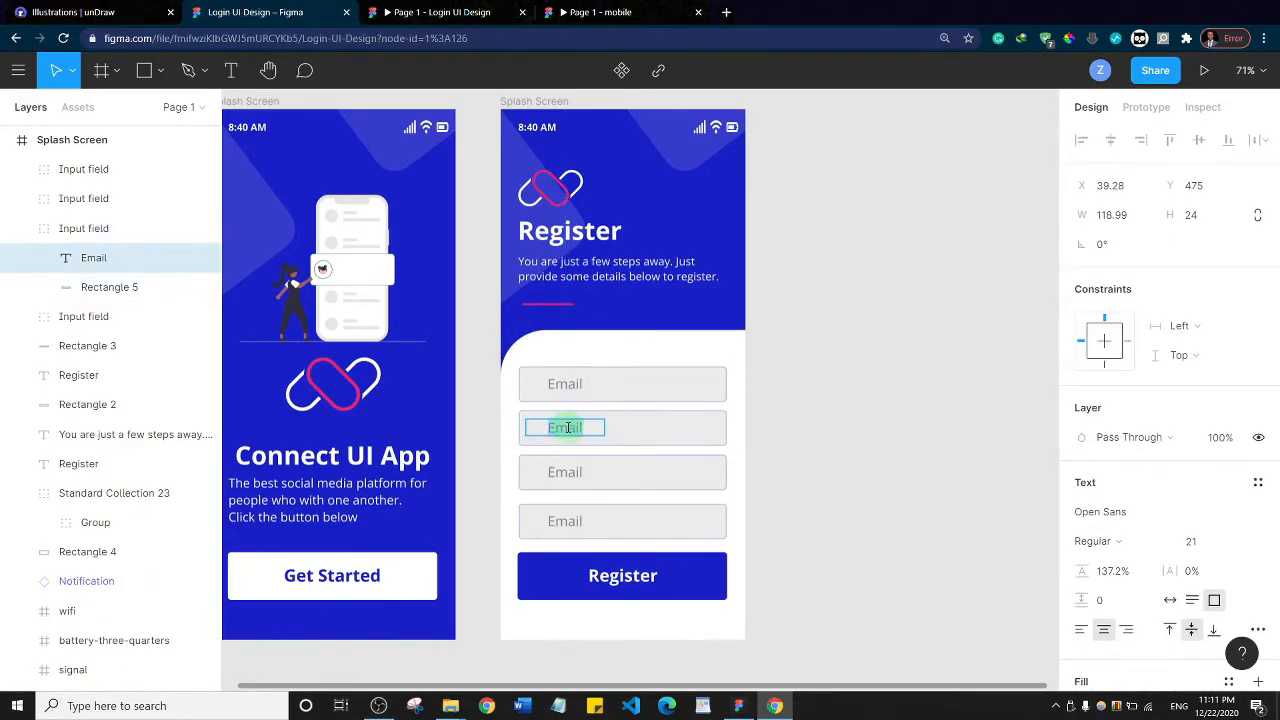
type("User")
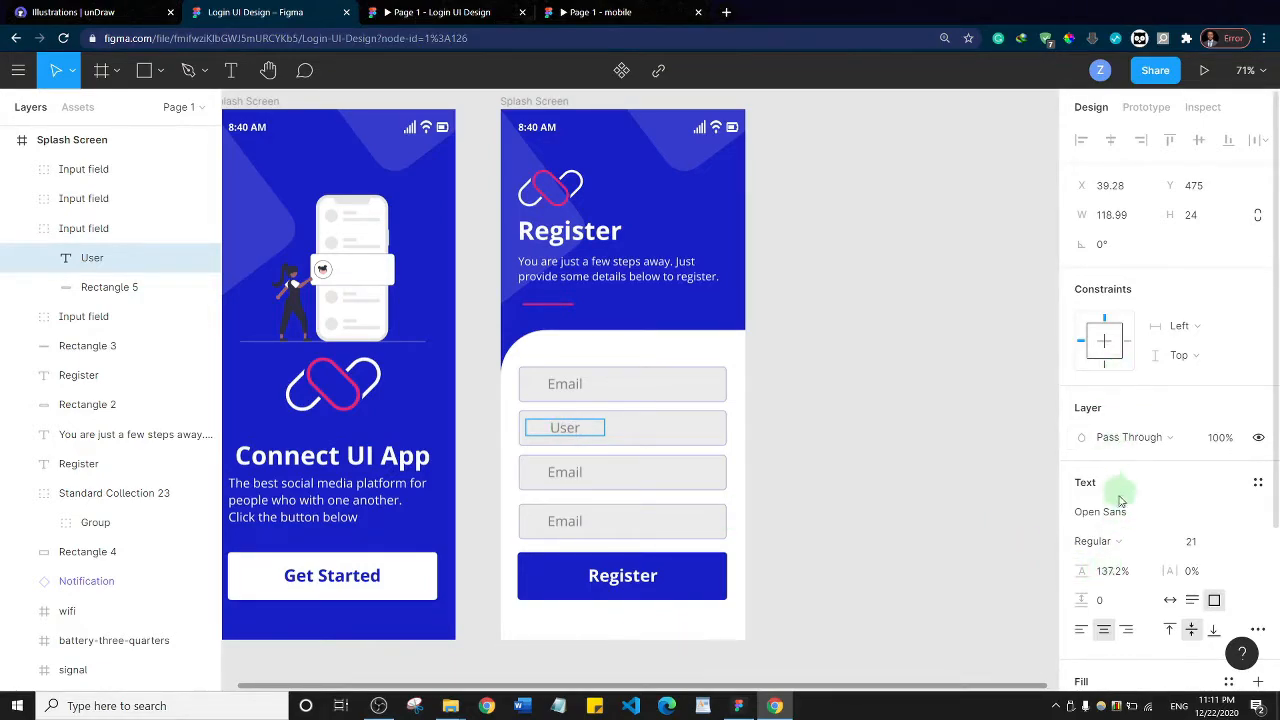
scroll(1186, 440, "down", 3)
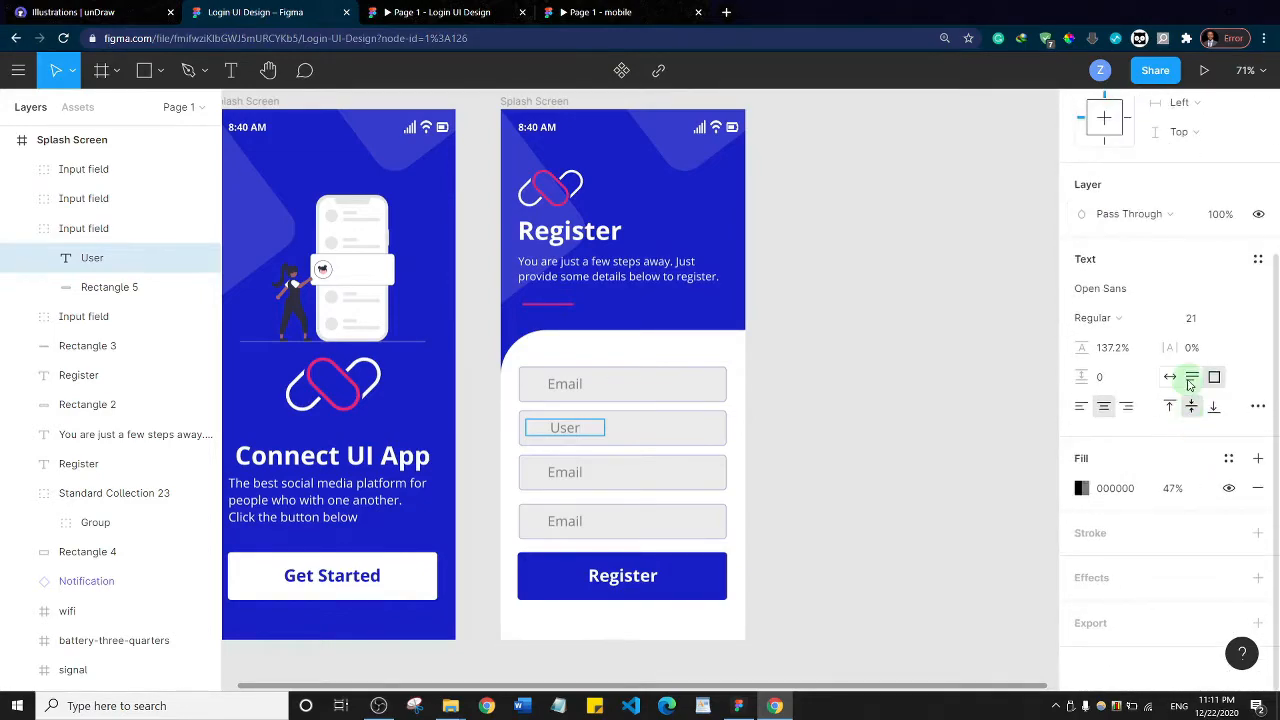
left_click(1082, 407)
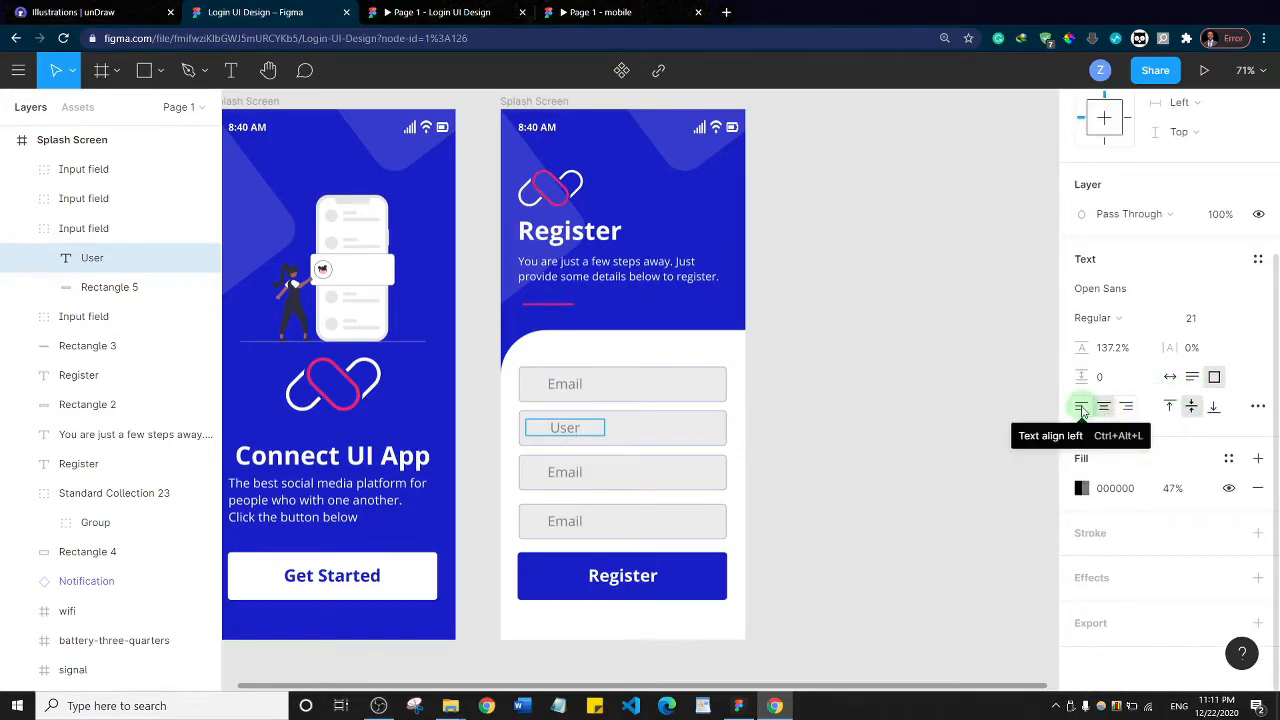
left_click(536, 428)
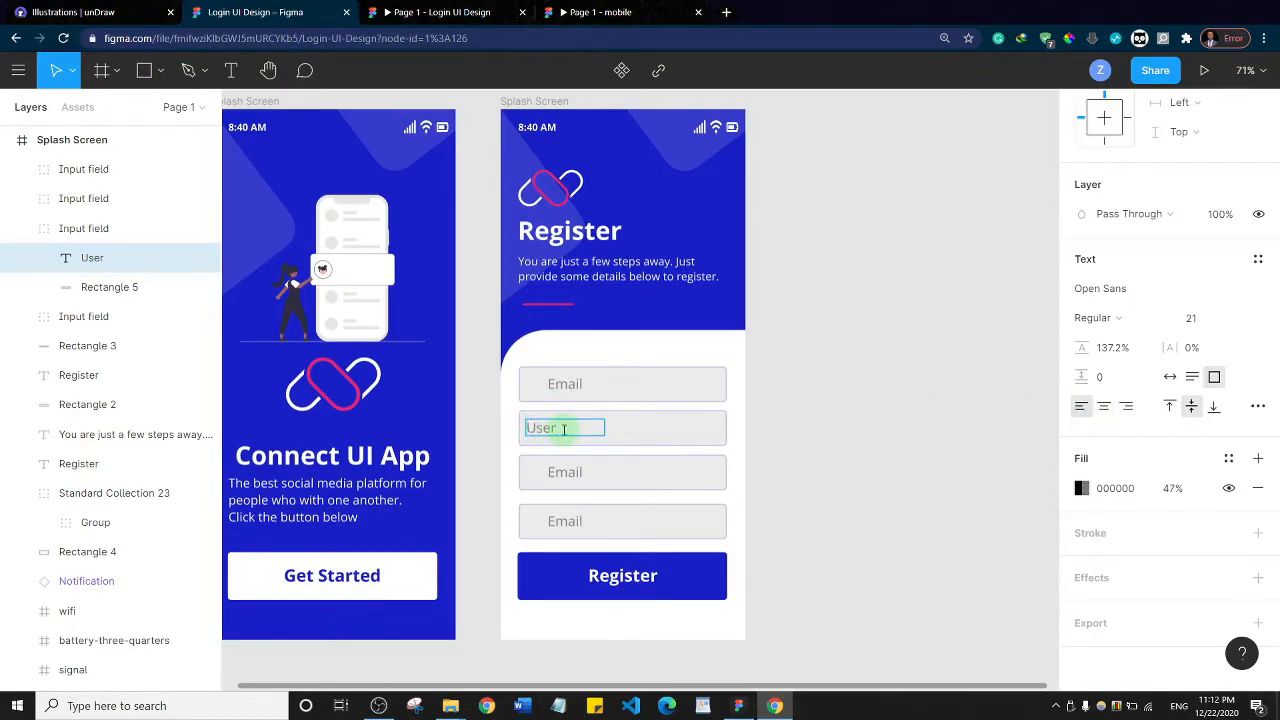
type("name")
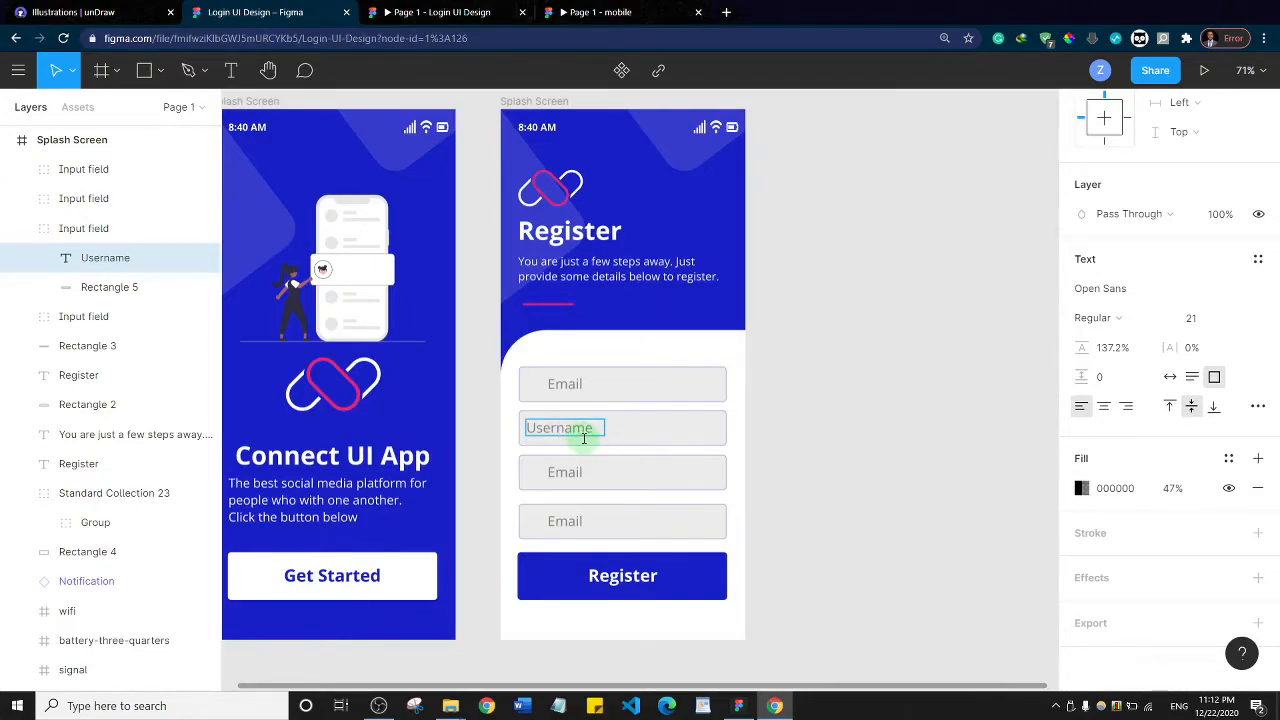
key("Escape")
left_click_drag(594, 430, 610, 430)
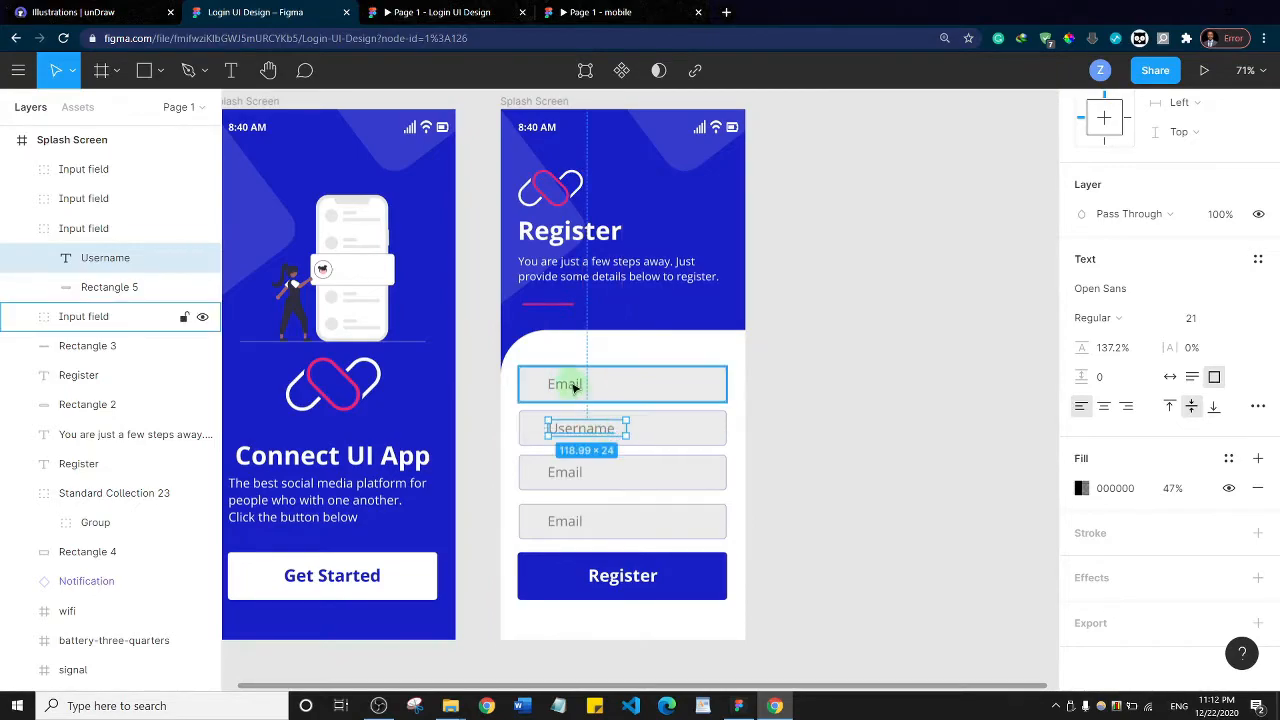
Change the third field's placeholder to "Password" and shift it right to line up with the Username placeholder
left_click(566, 479)
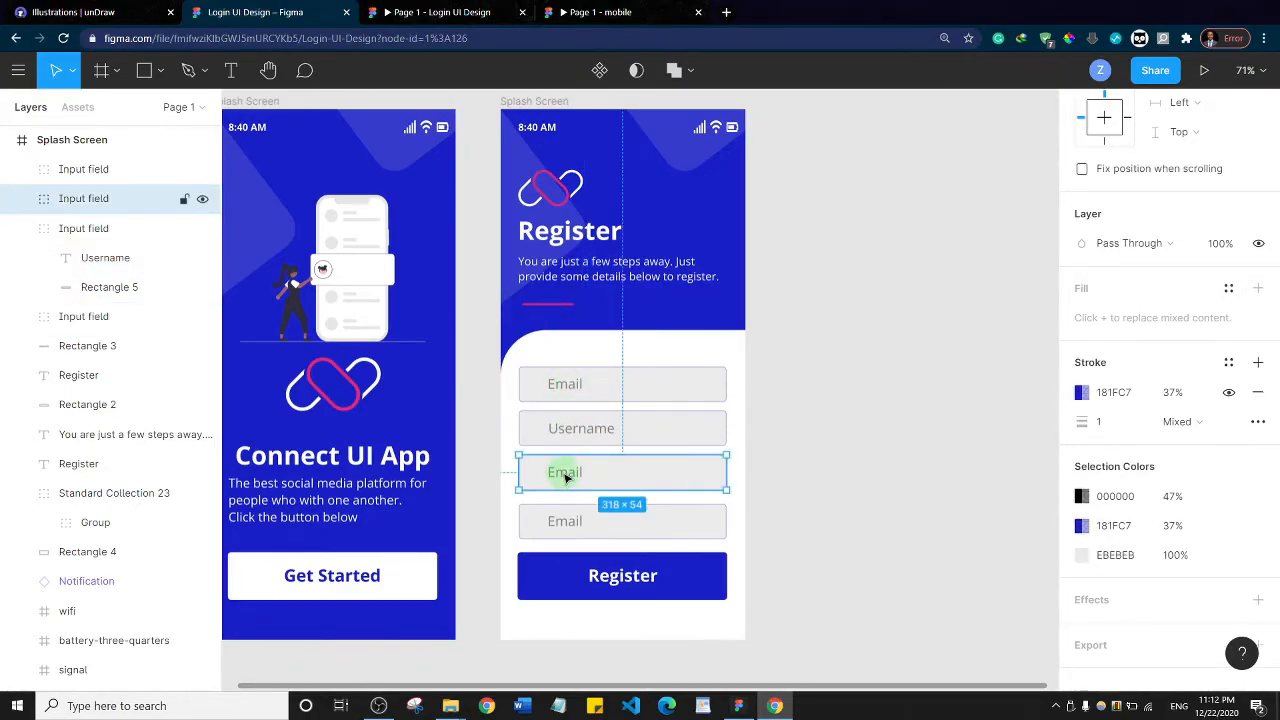
double_click(566, 477)
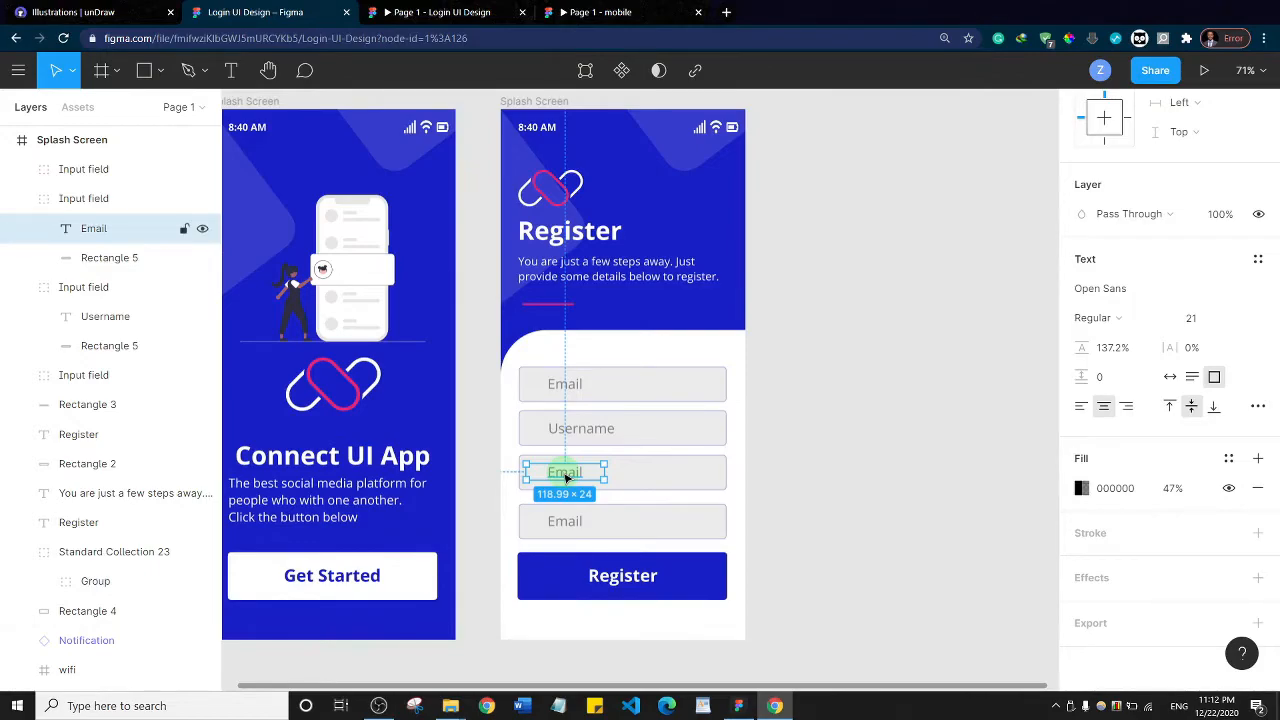
double_click(575, 476)
type("Password")
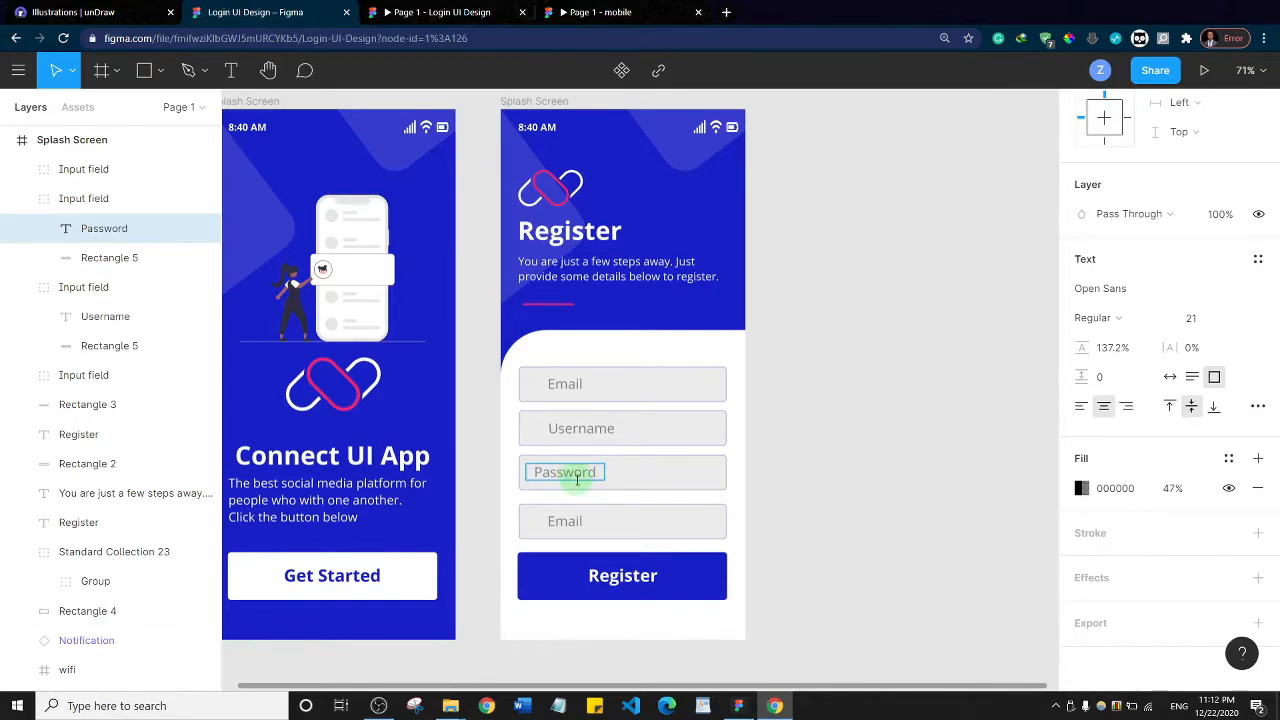
key("Escape")
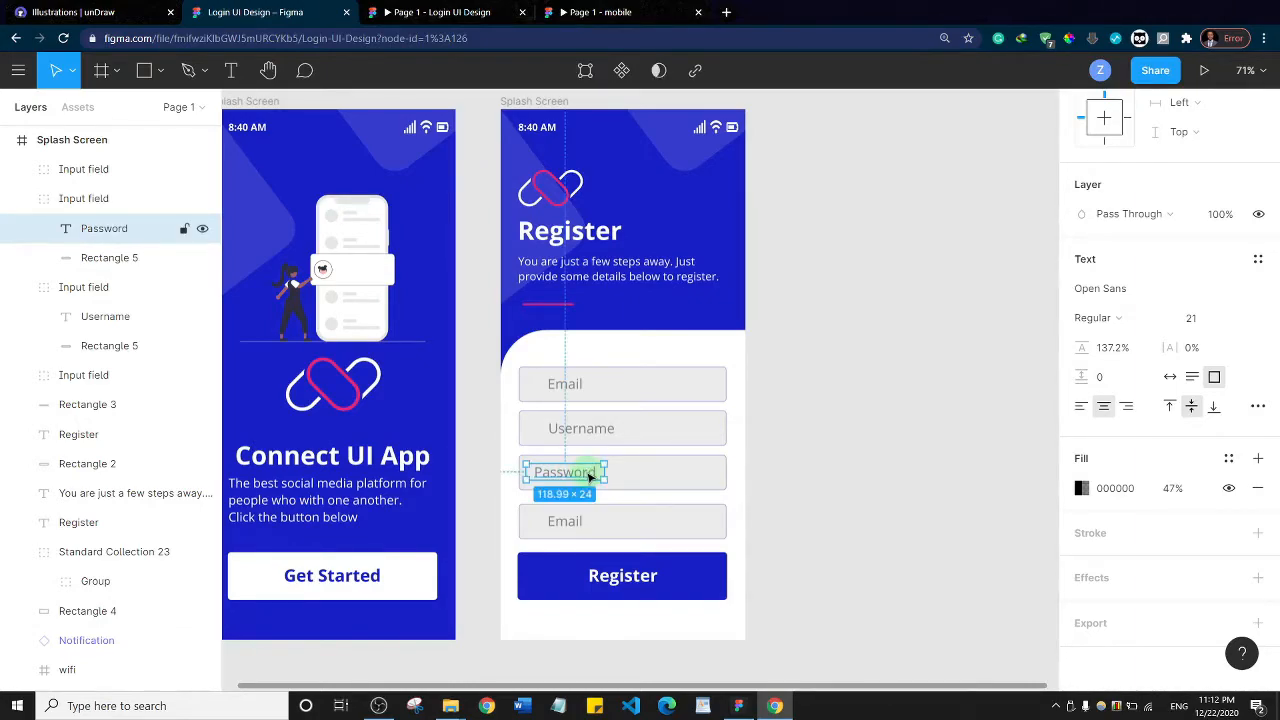
left_click_drag(590, 472, 605, 477)
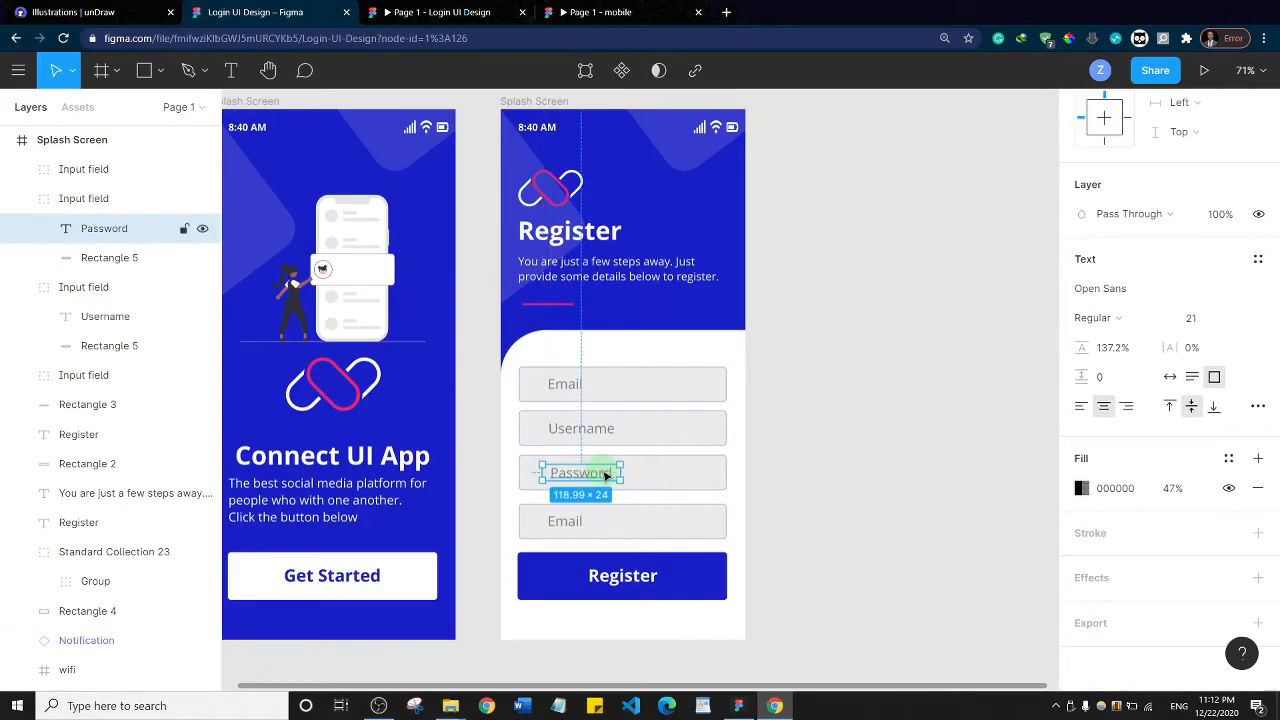
Change the fourth field's placeholder to "Confirm Password" with auto width and left alignment, and move it in line with the Password placeholder
left_click(565, 525)
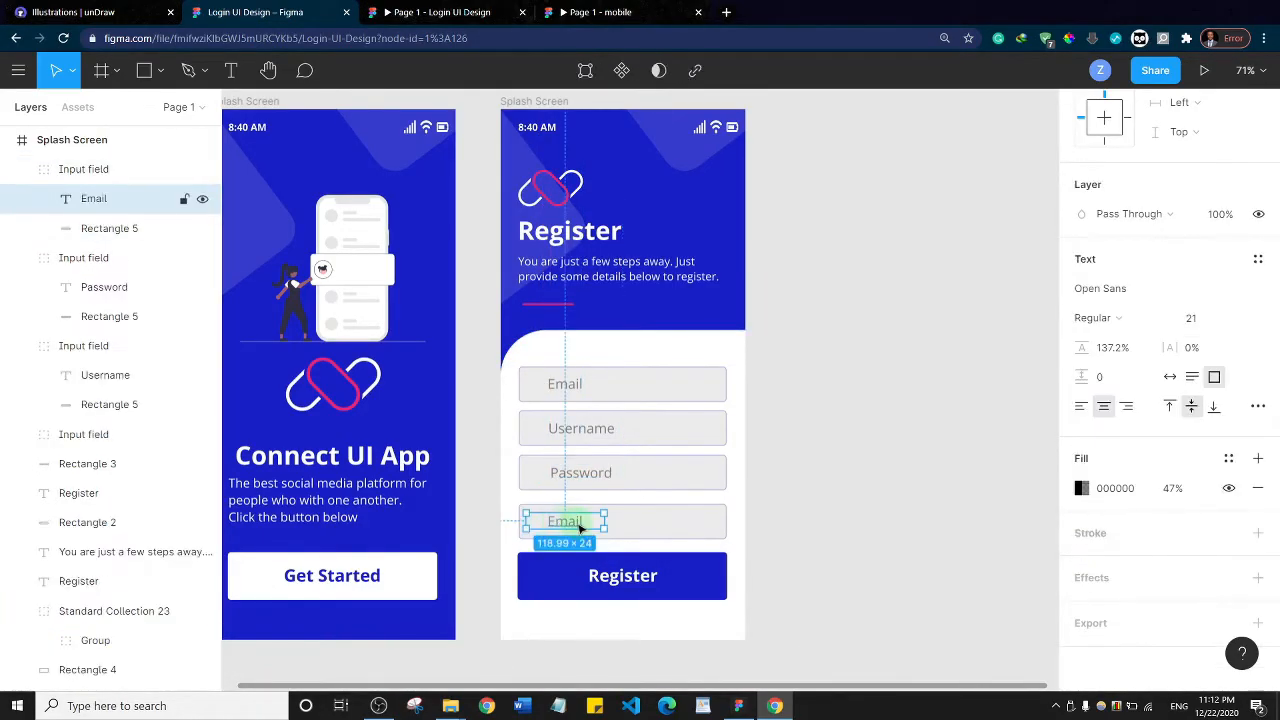
type("Confirm")
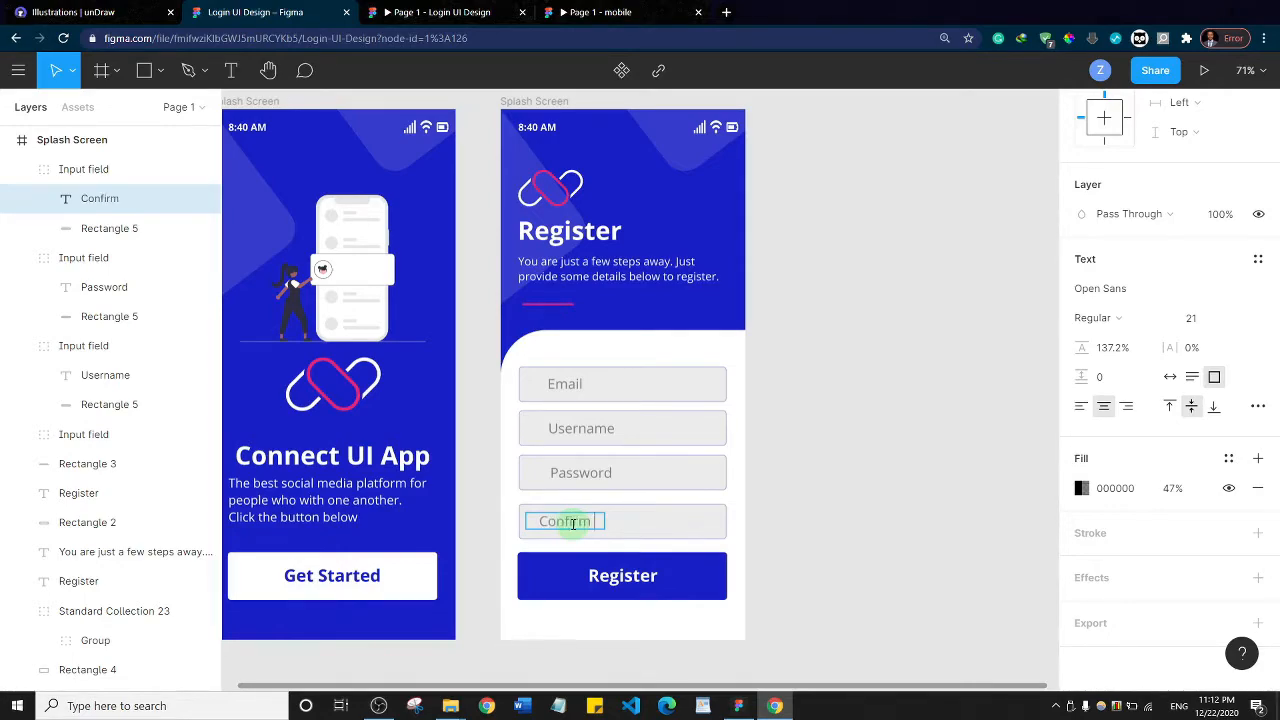
type(" Password")
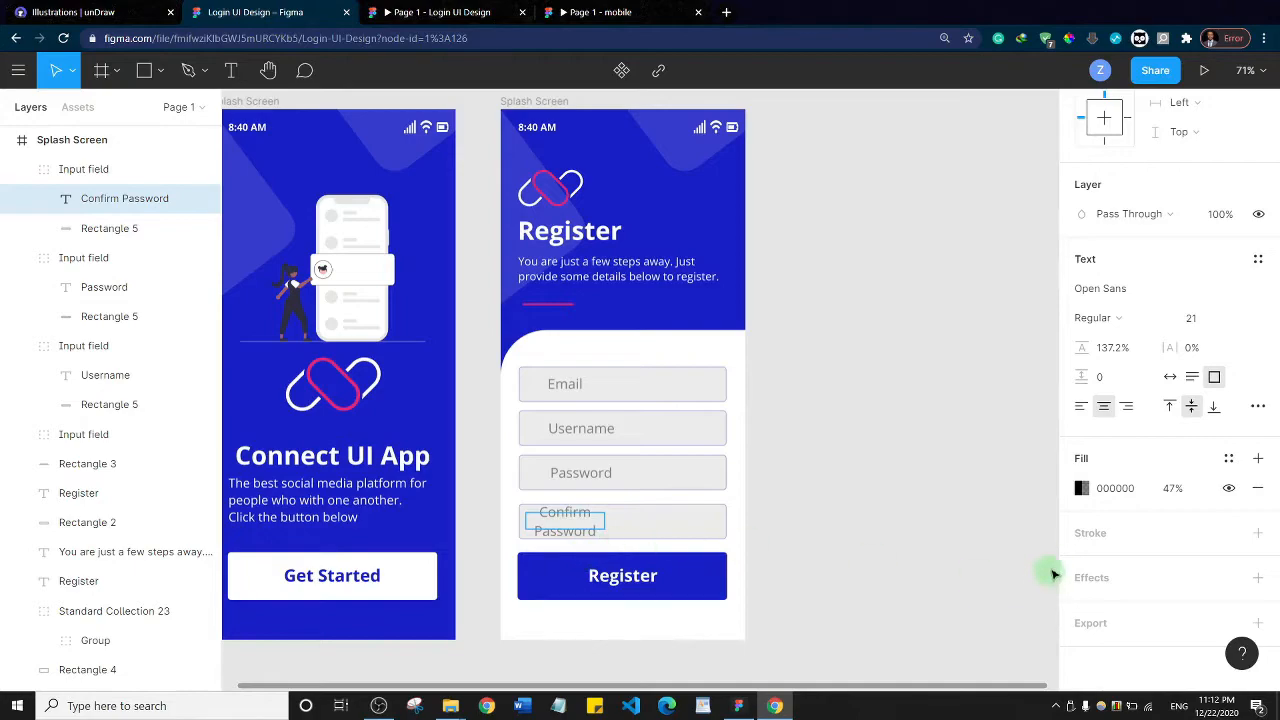
left_click(1170, 377)
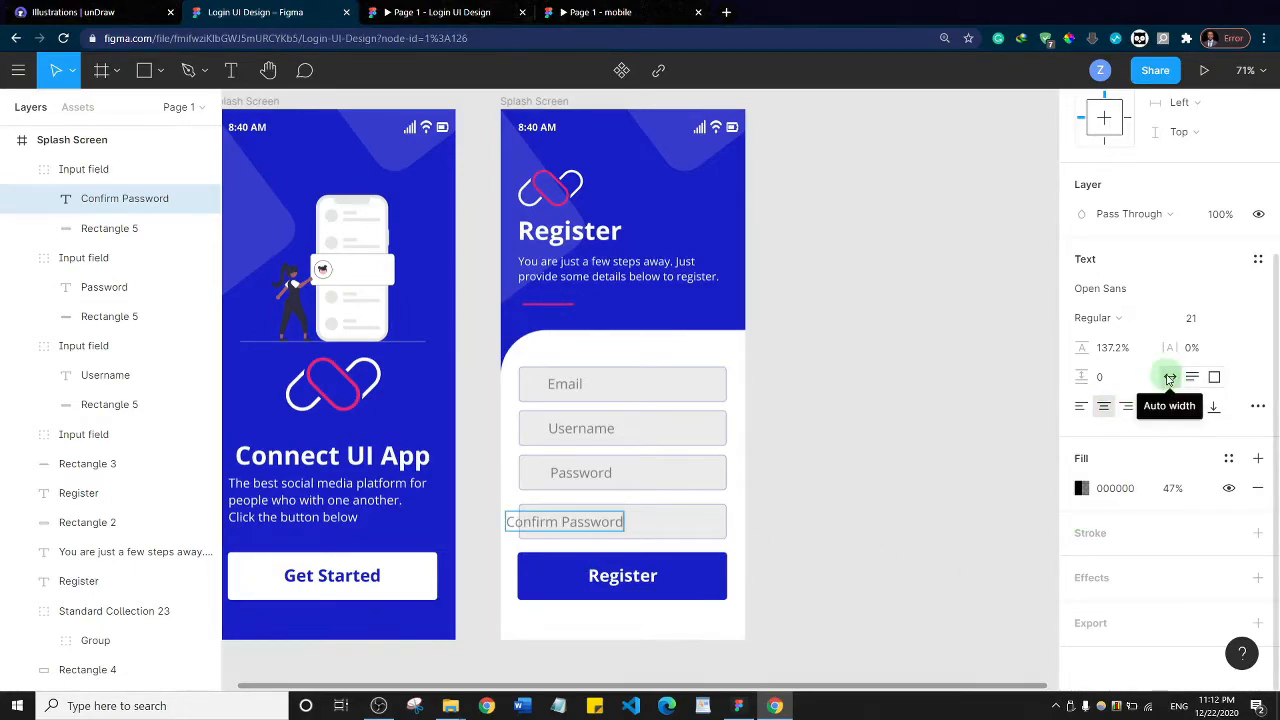
left_click(1081, 407)
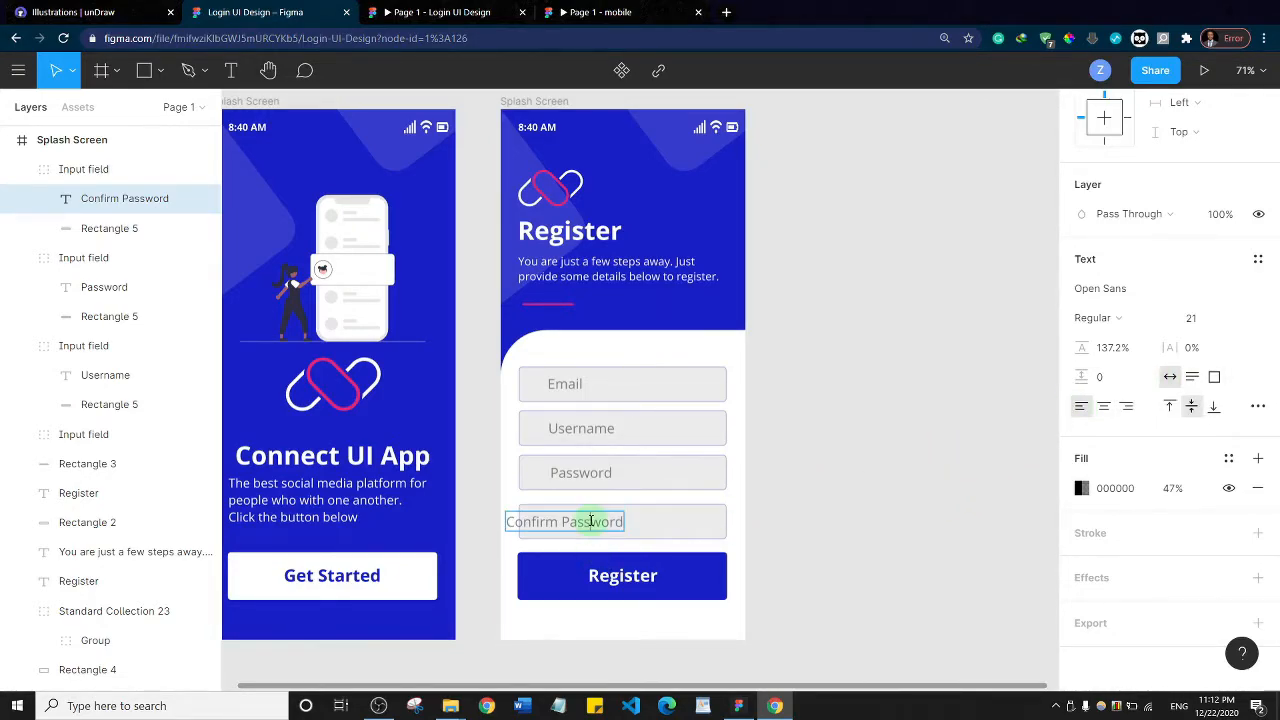
left_click_drag(612, 521, 650, 529)
left_click(911, 451)
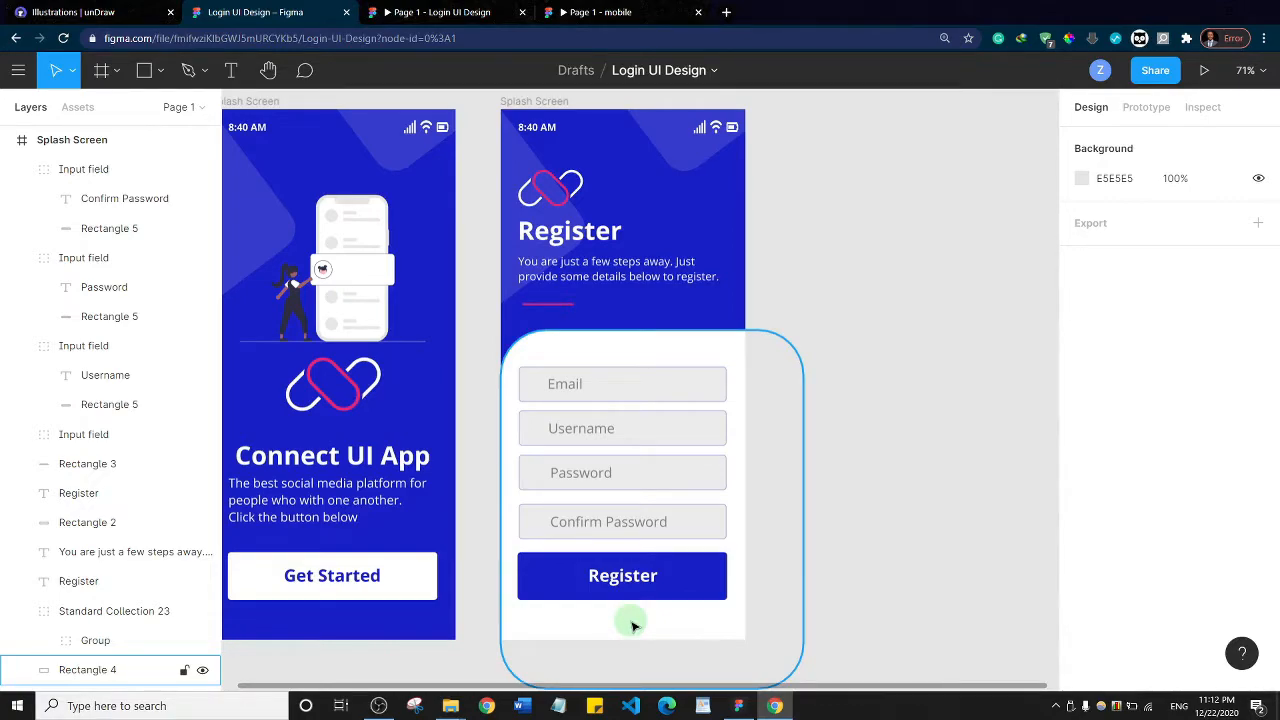
Run the Font Awesome Icons plugin, search for "mail", and insert the mail-bulk icon
right_click(533, 392)
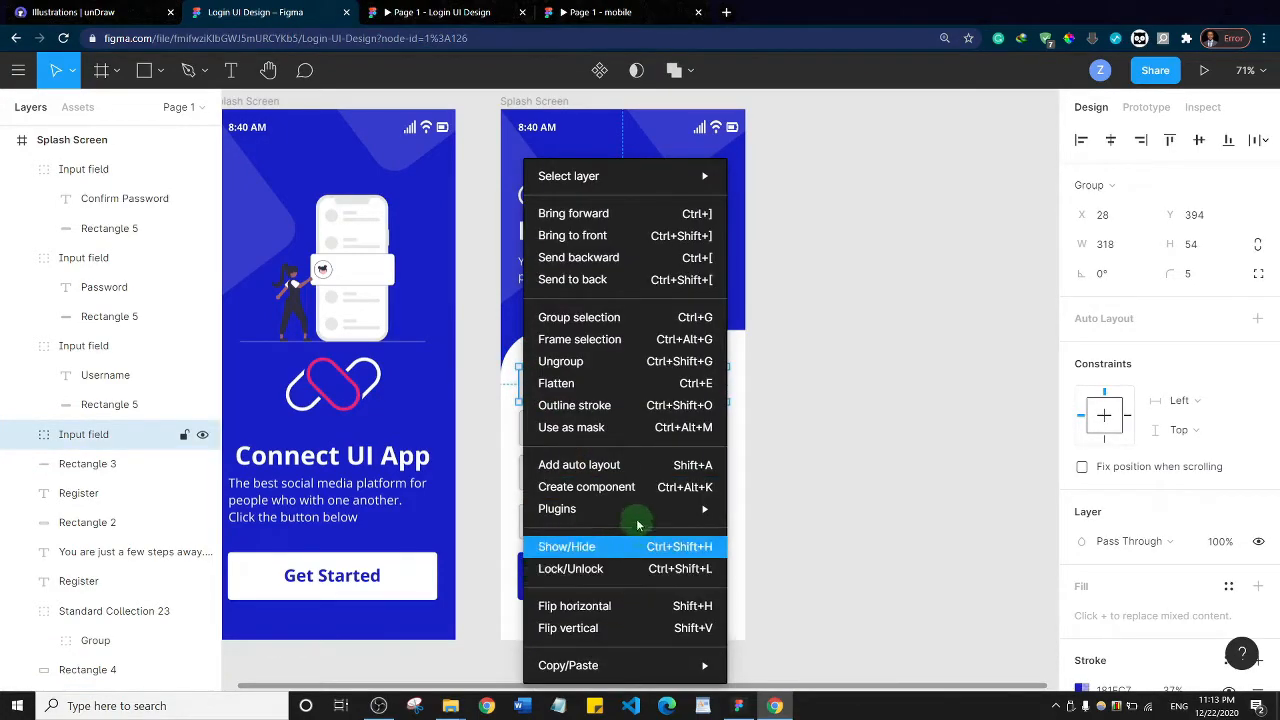
mouse_move(650, 510)
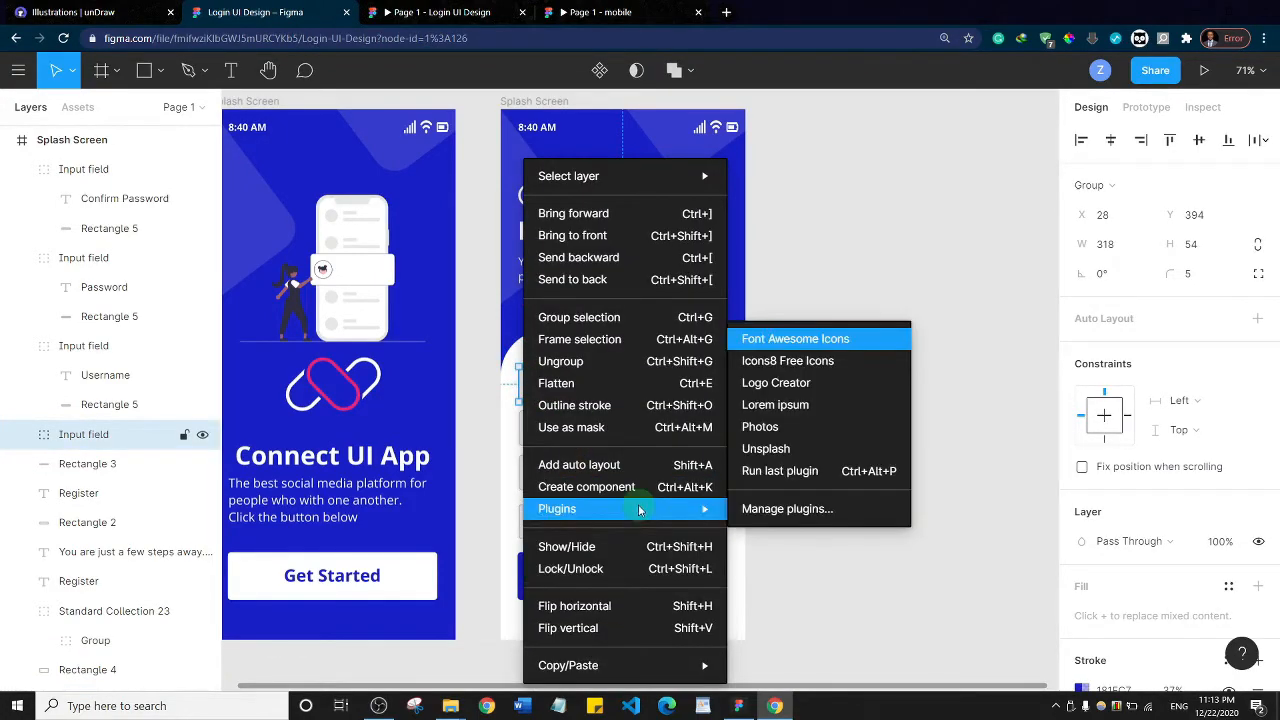
left_click(826, 346)
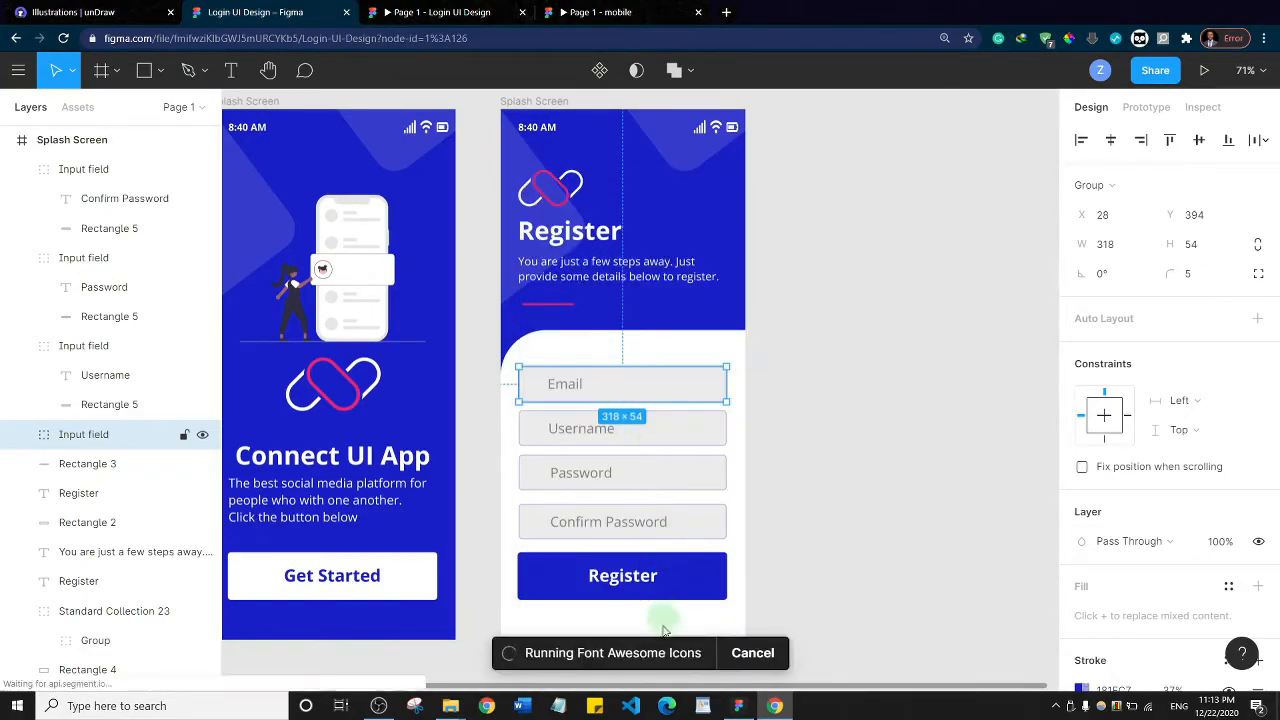
left_click(853, 246)
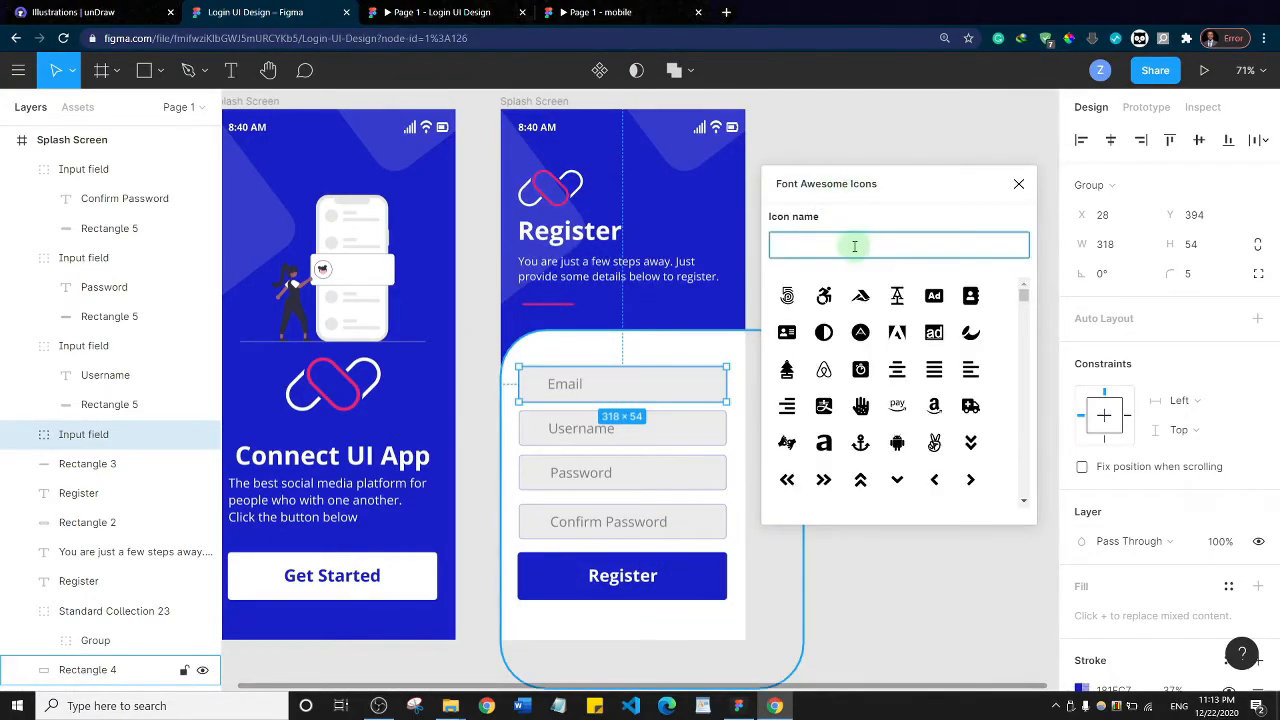
type("em")
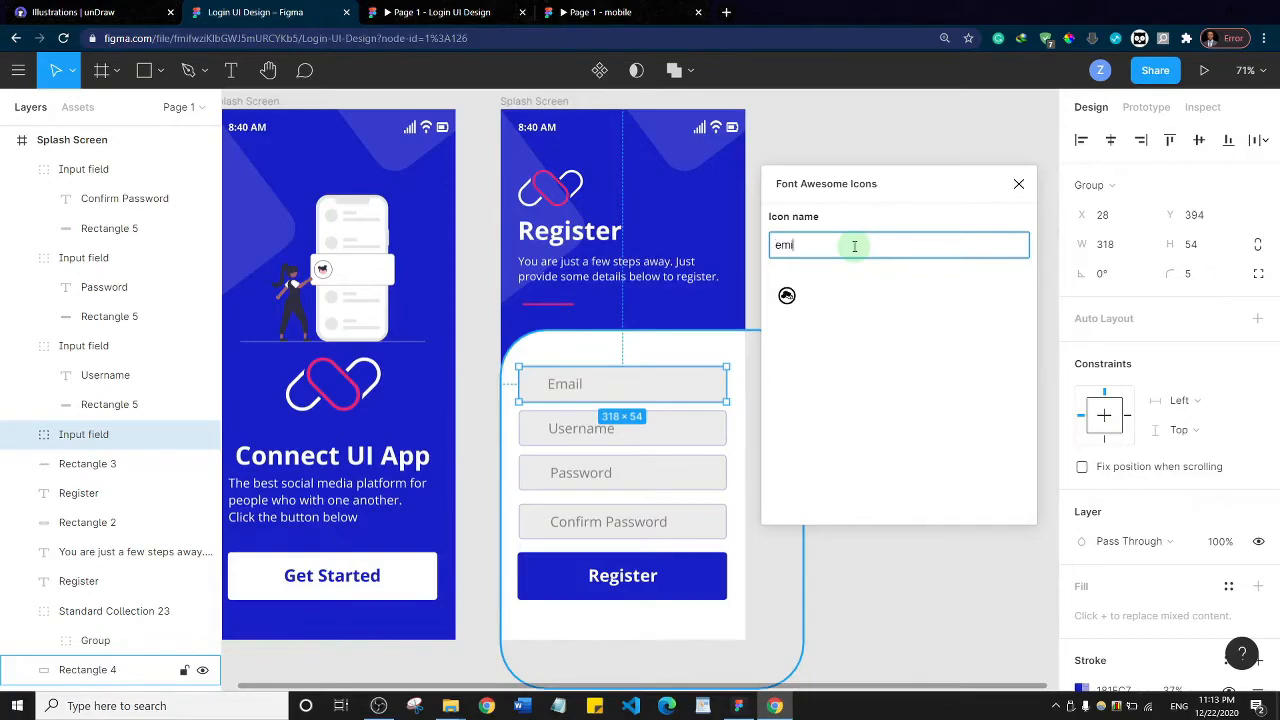
type("ail")
key("BackSpace")
key("BackSpace")
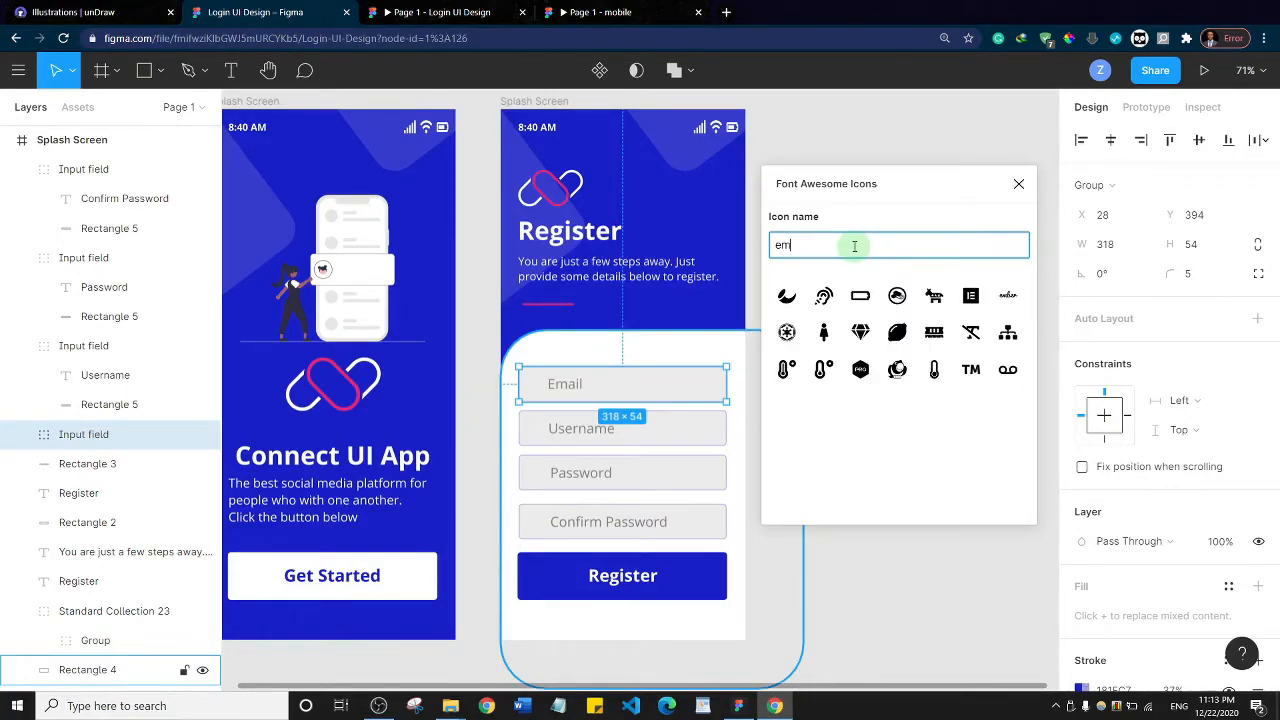
key("BackSpace")
key("BackSpace")
type("mail")
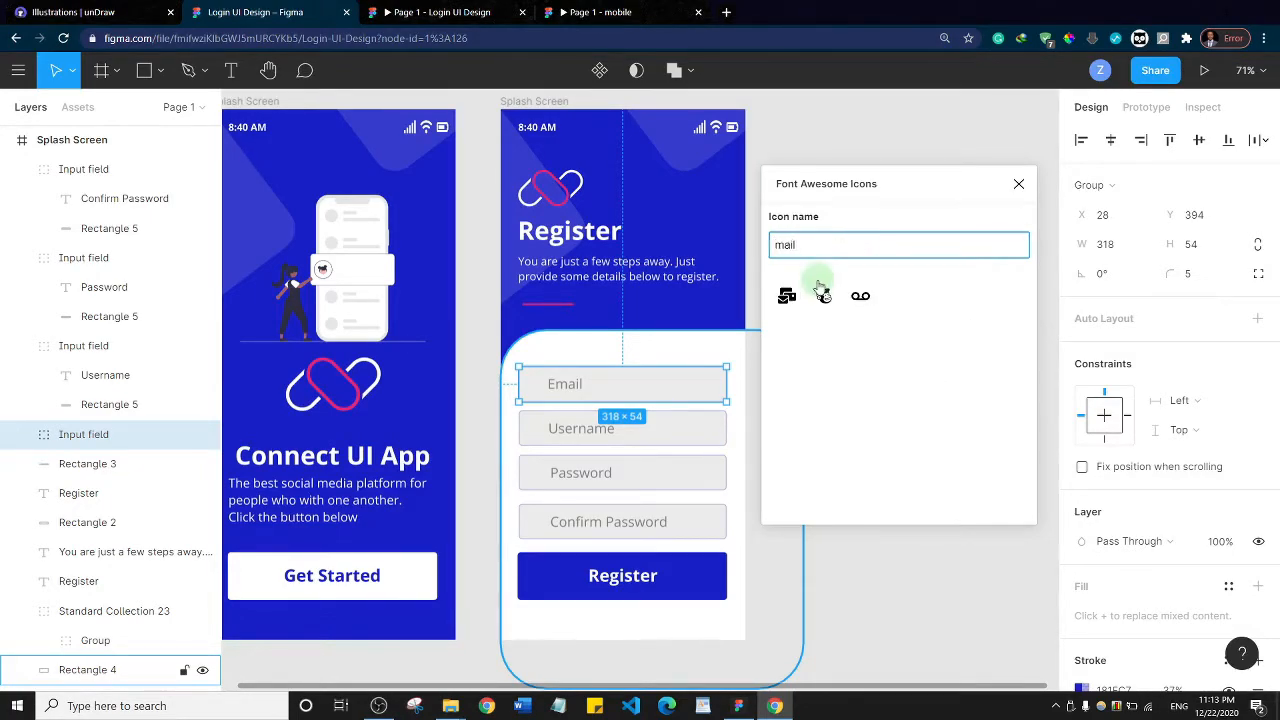
left_click(787, 295)
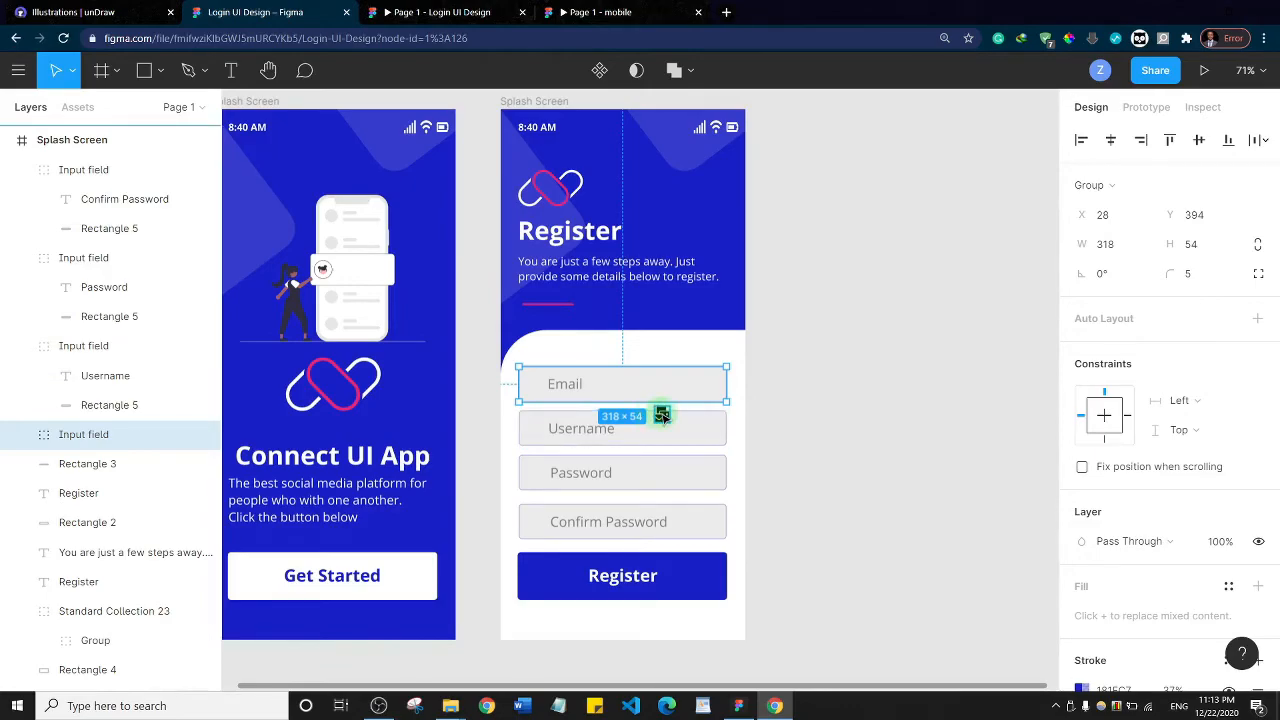
Move the mail-bulk icon into the first input field, just before the Email placeholder
left_click(662, 415)
left_click_drag(662, 415, 535, 385)
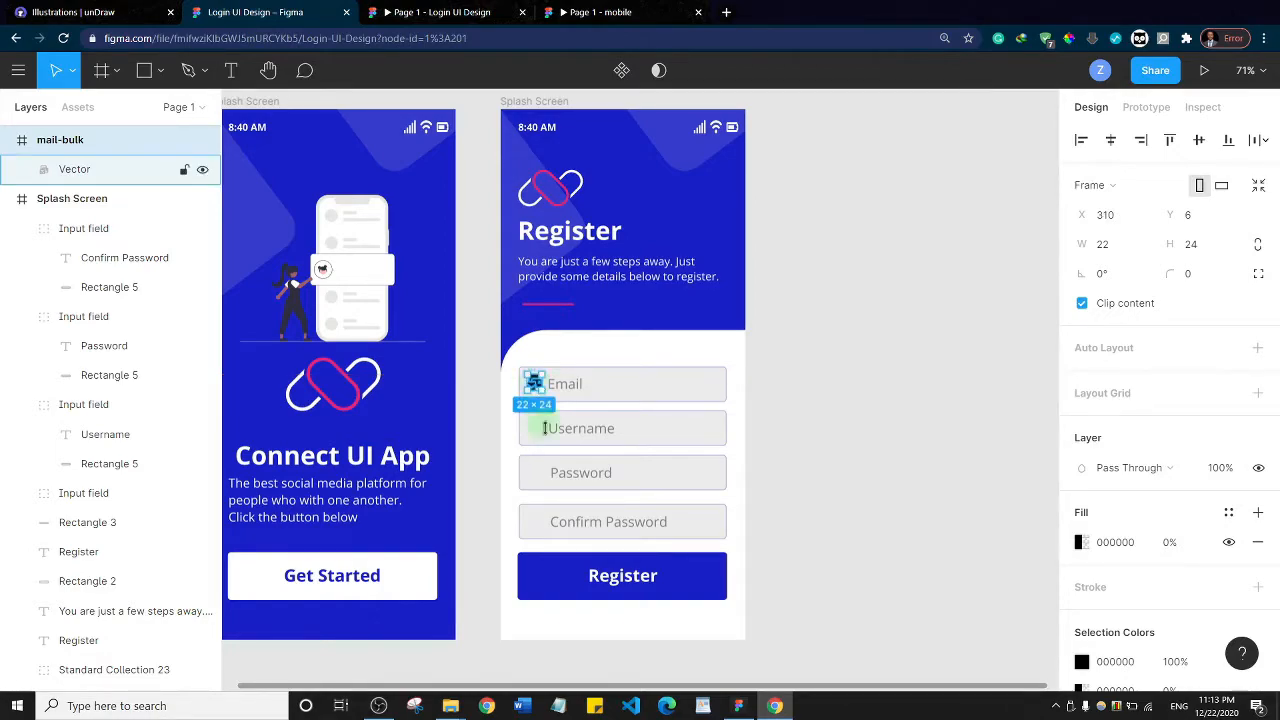
left_click(818, 322)
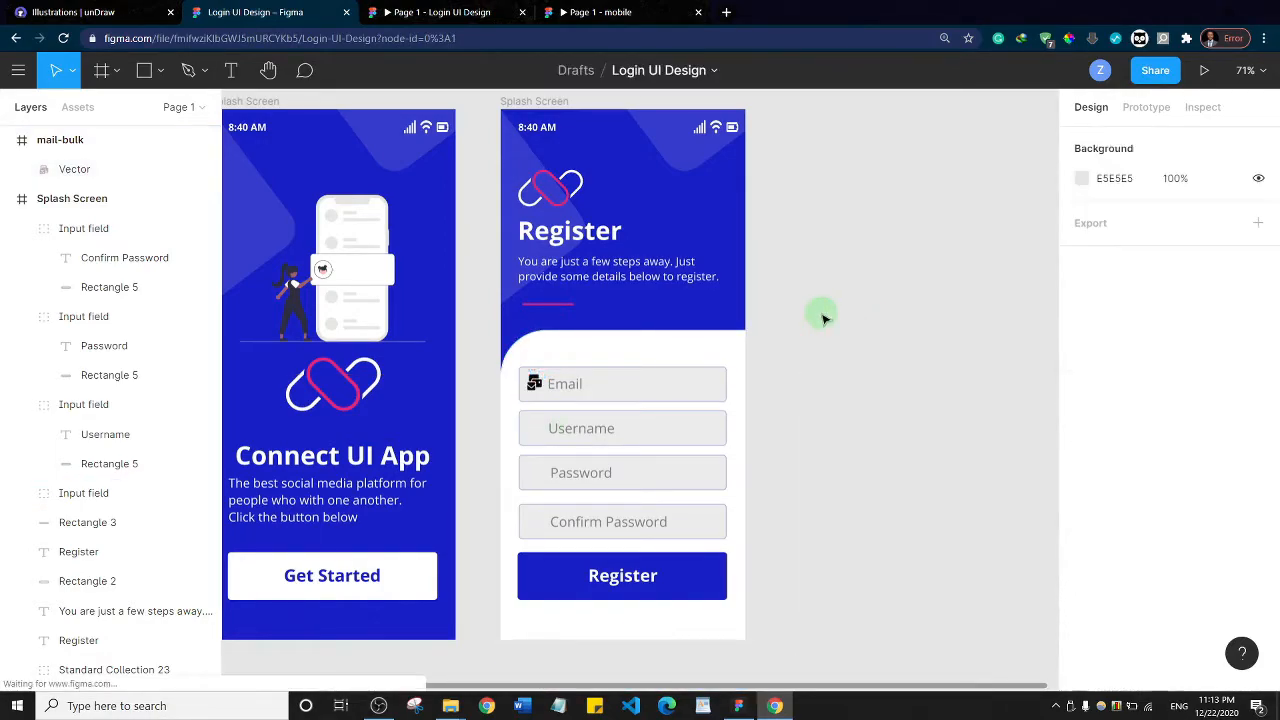
Select the mail-bulk icon together with the Email input field and align their vertical centers
left_click(537, 386)
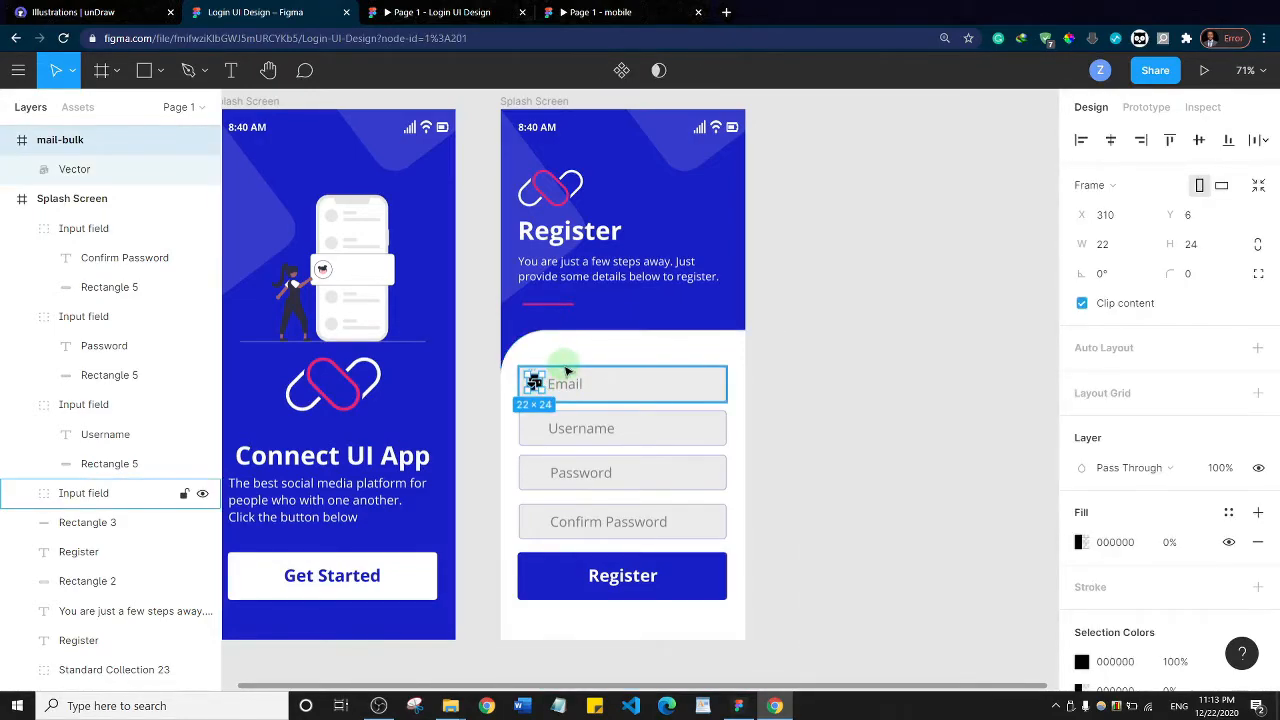
left_click(564, 370, "shift")
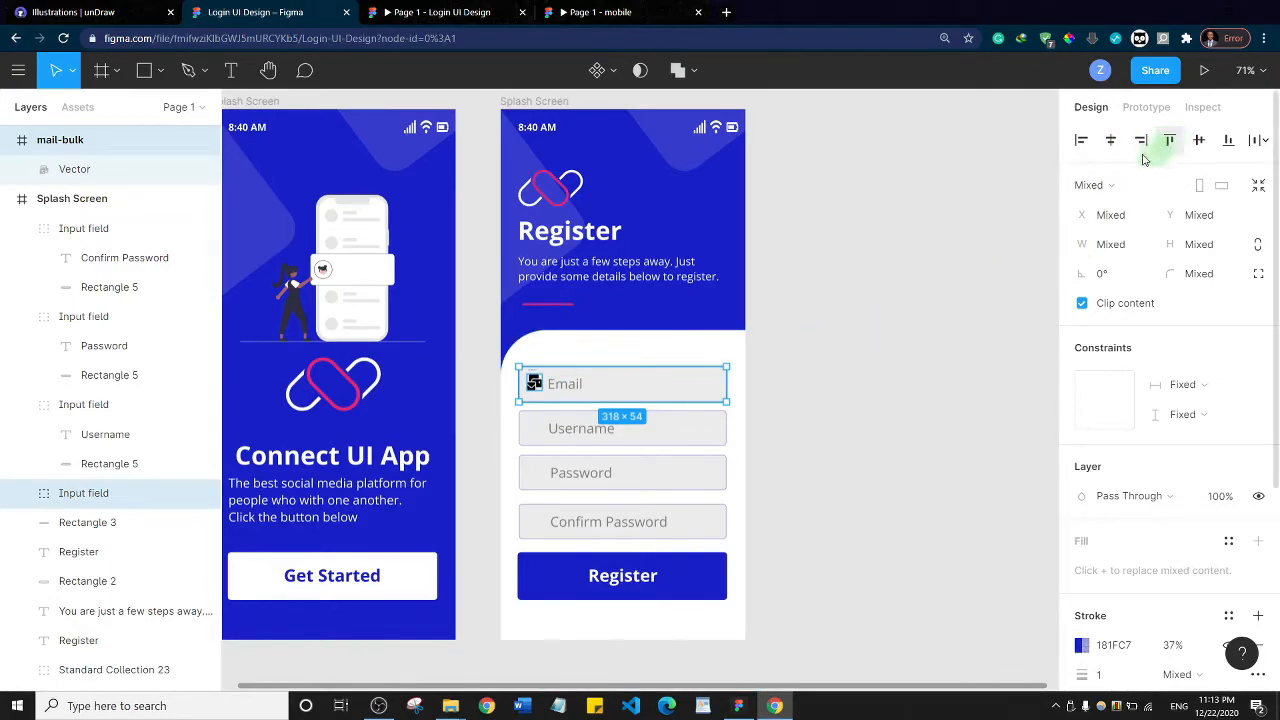
left_click(567, 389, "shift")
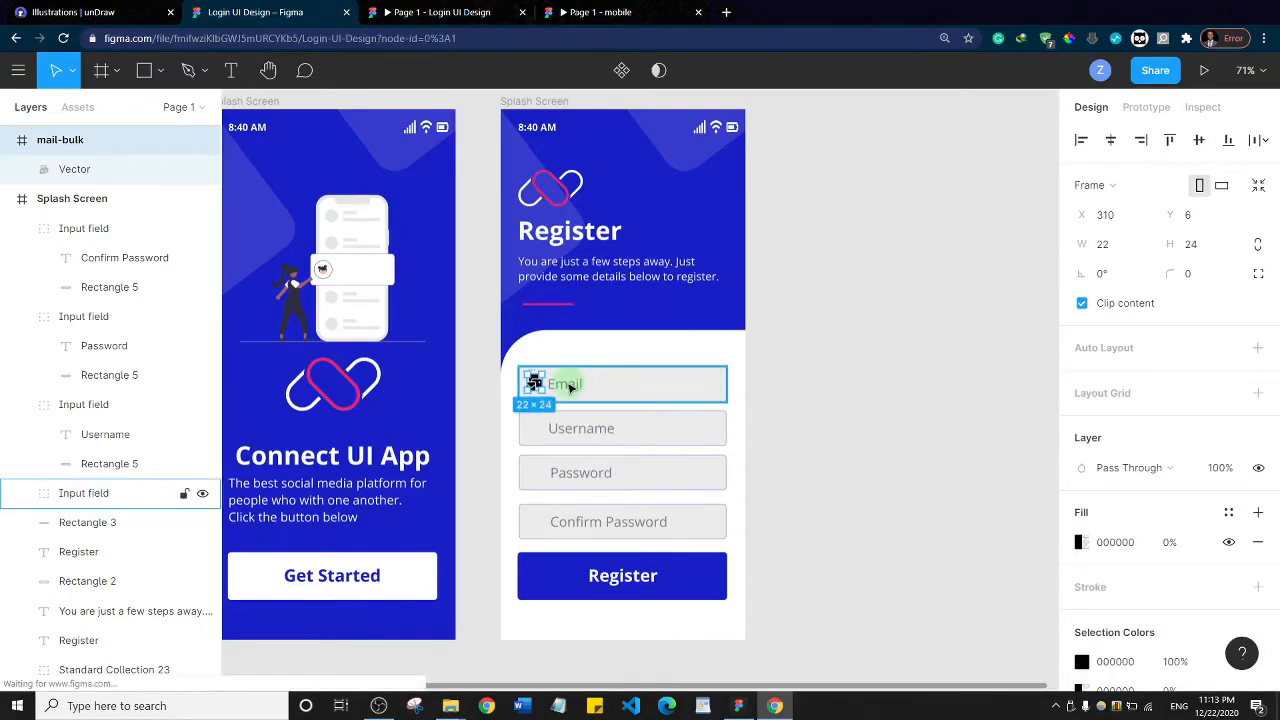
left_click(570, 388, "shift")
left_click(570, 388, "shift")
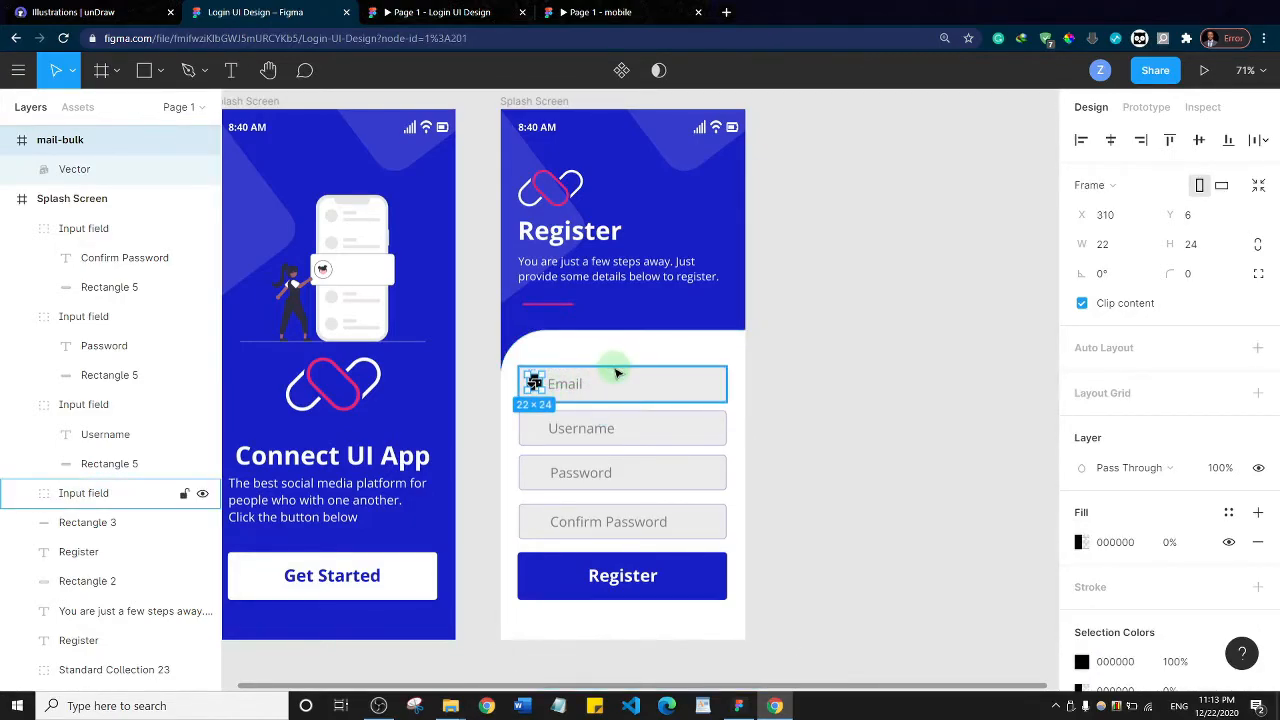
left_click(613, 370)
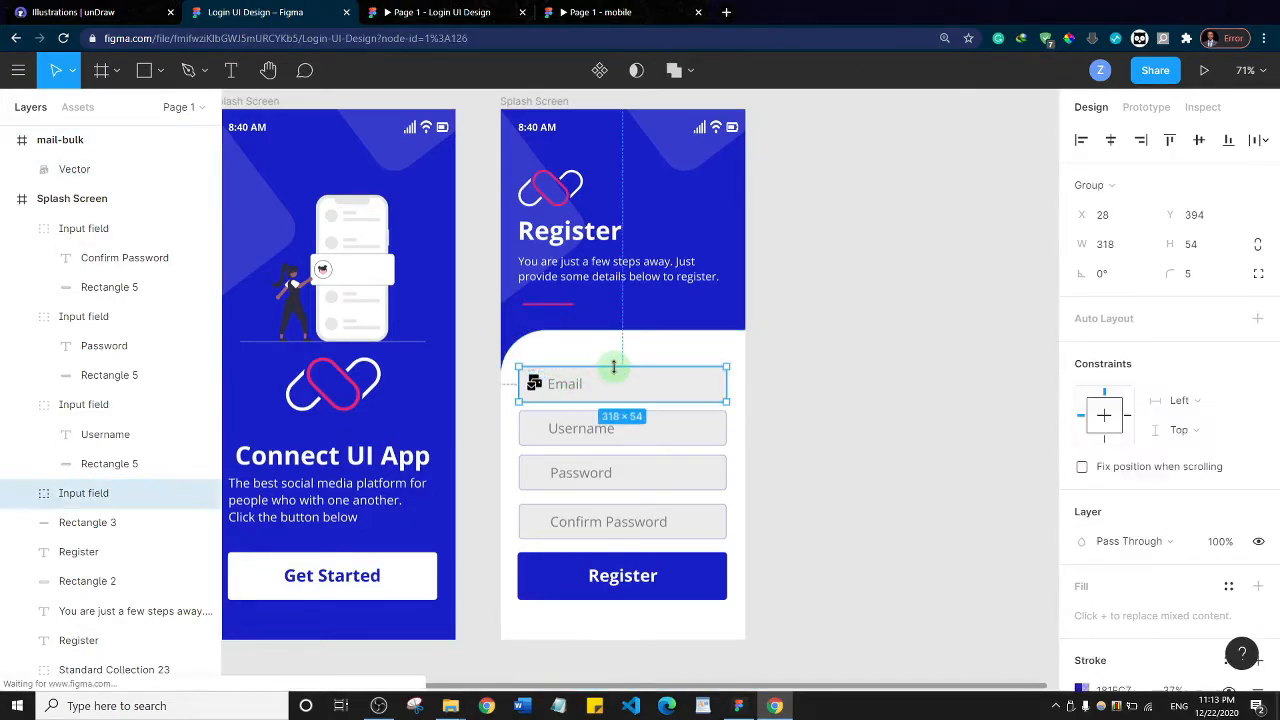
left_click(537, 389, "shift")
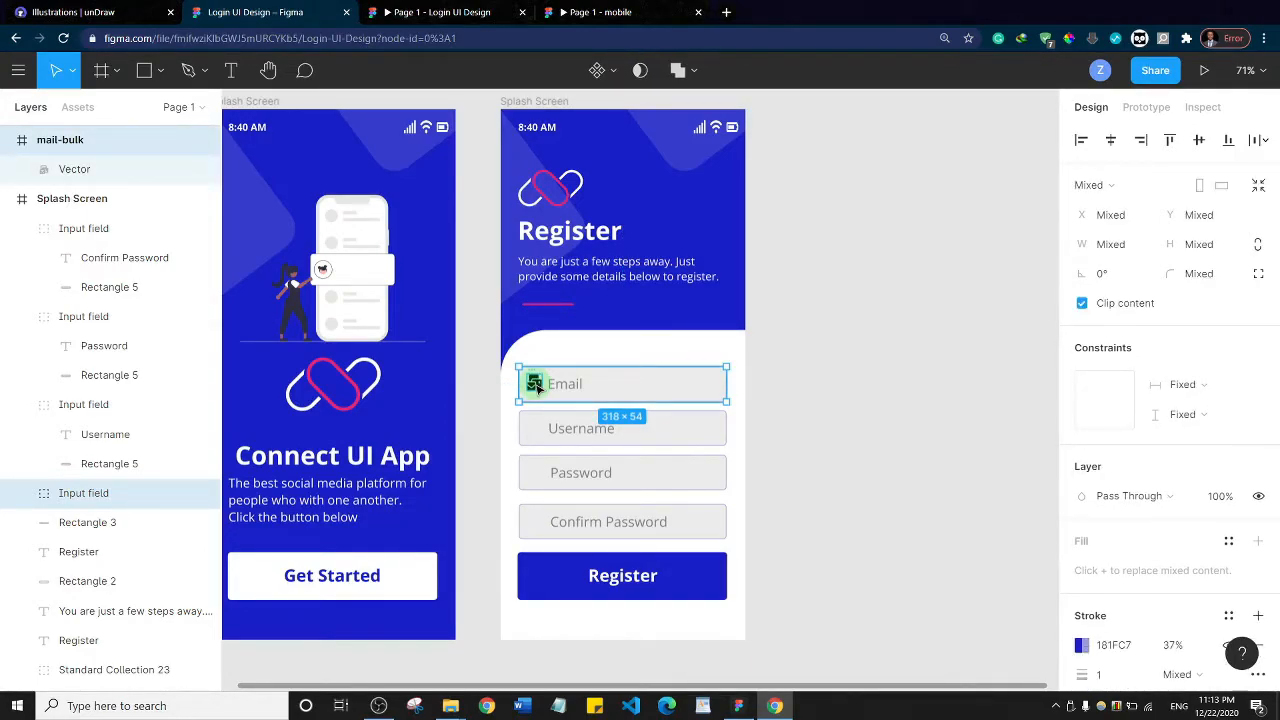
left_click(1199, 145)
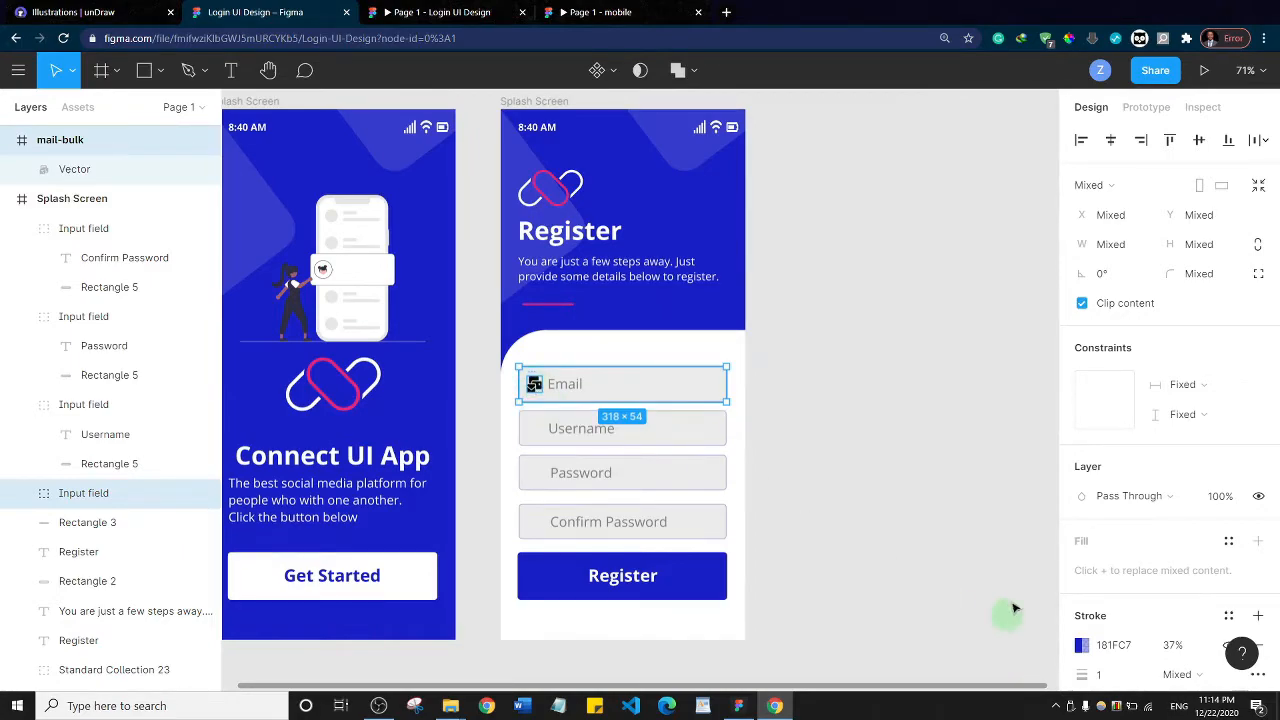
Recolor the mail-bulk icon in the Email field from black to the pink document color E7267A
scroll(1170, 470, "down", 3)
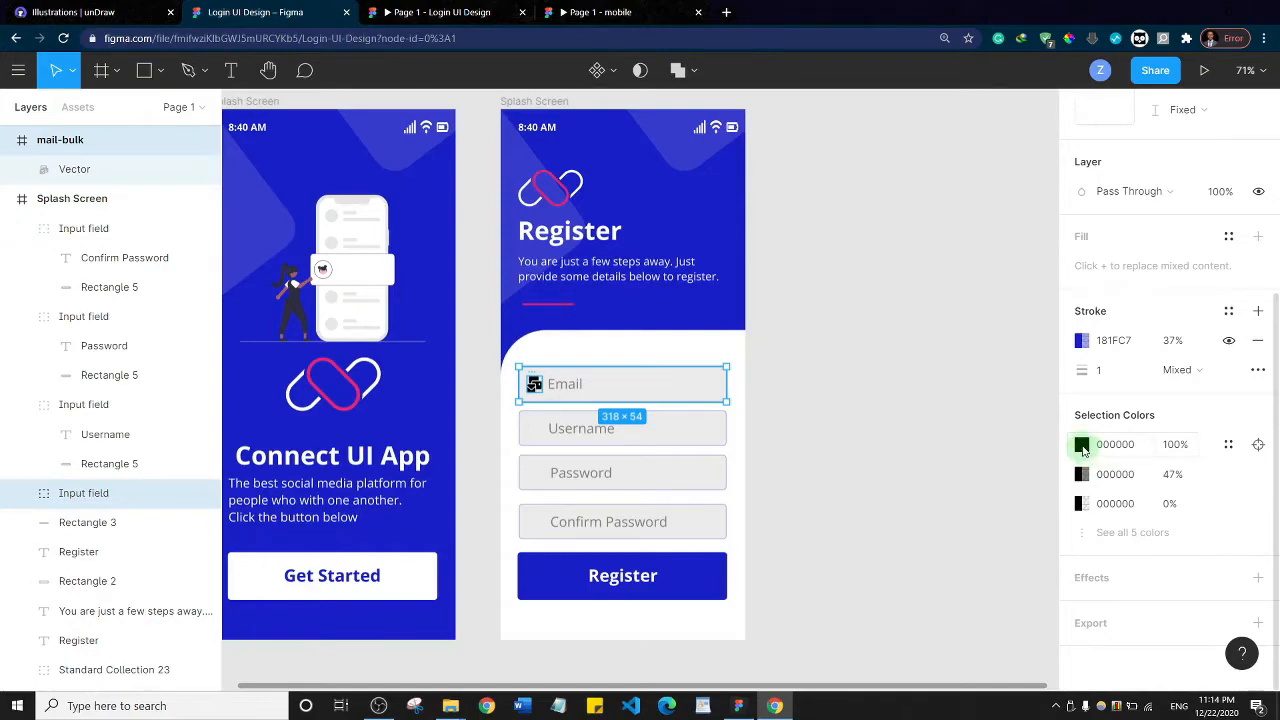
left_click(1082, 446)
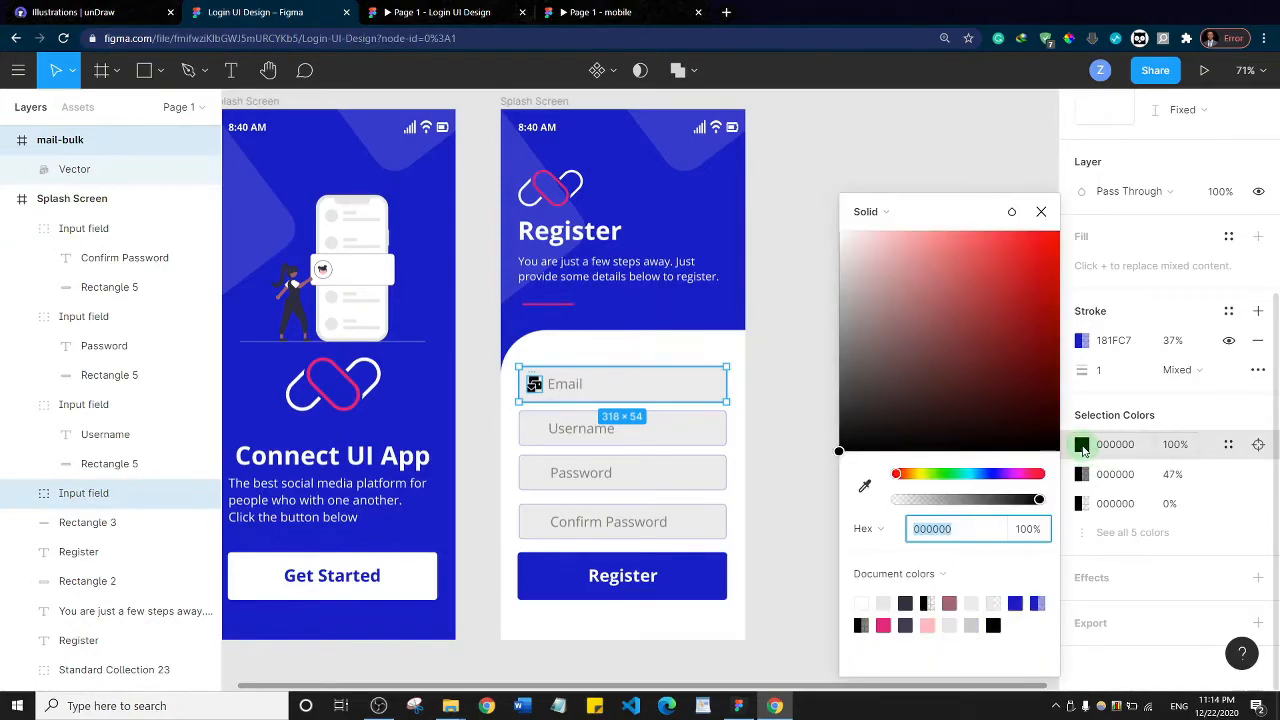
left_click(886, 624)
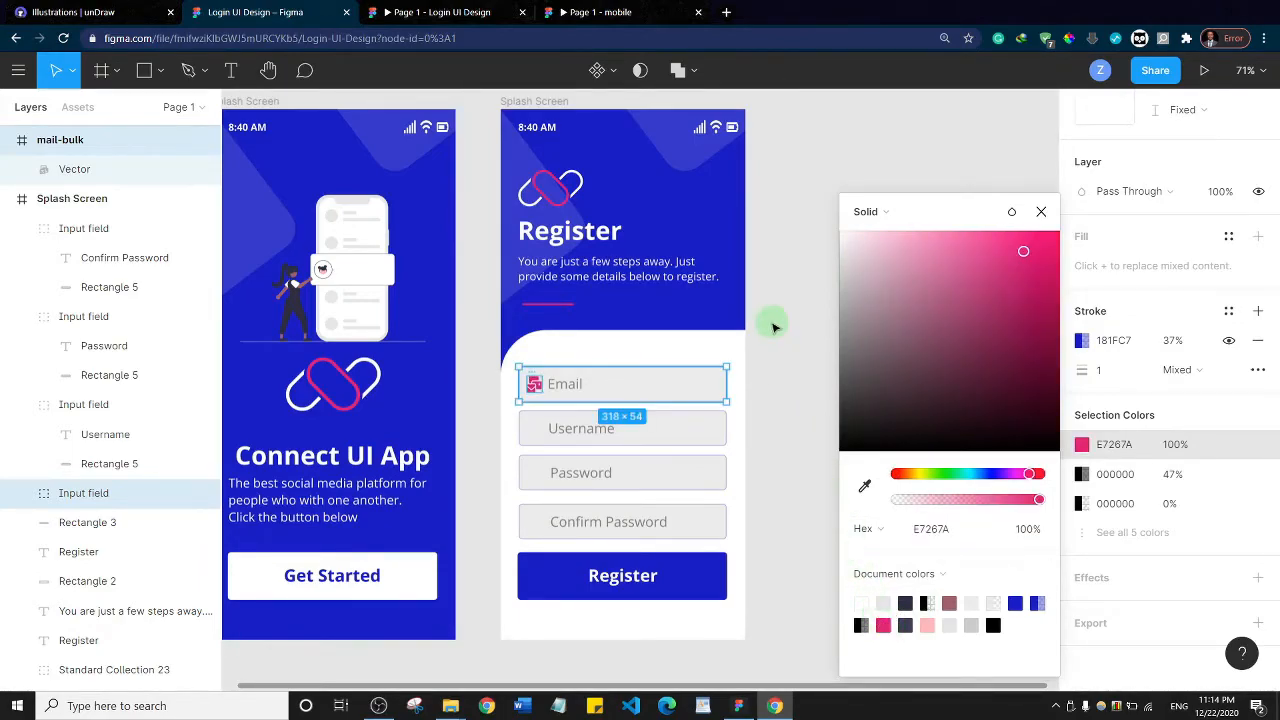
left_click(773, 327)
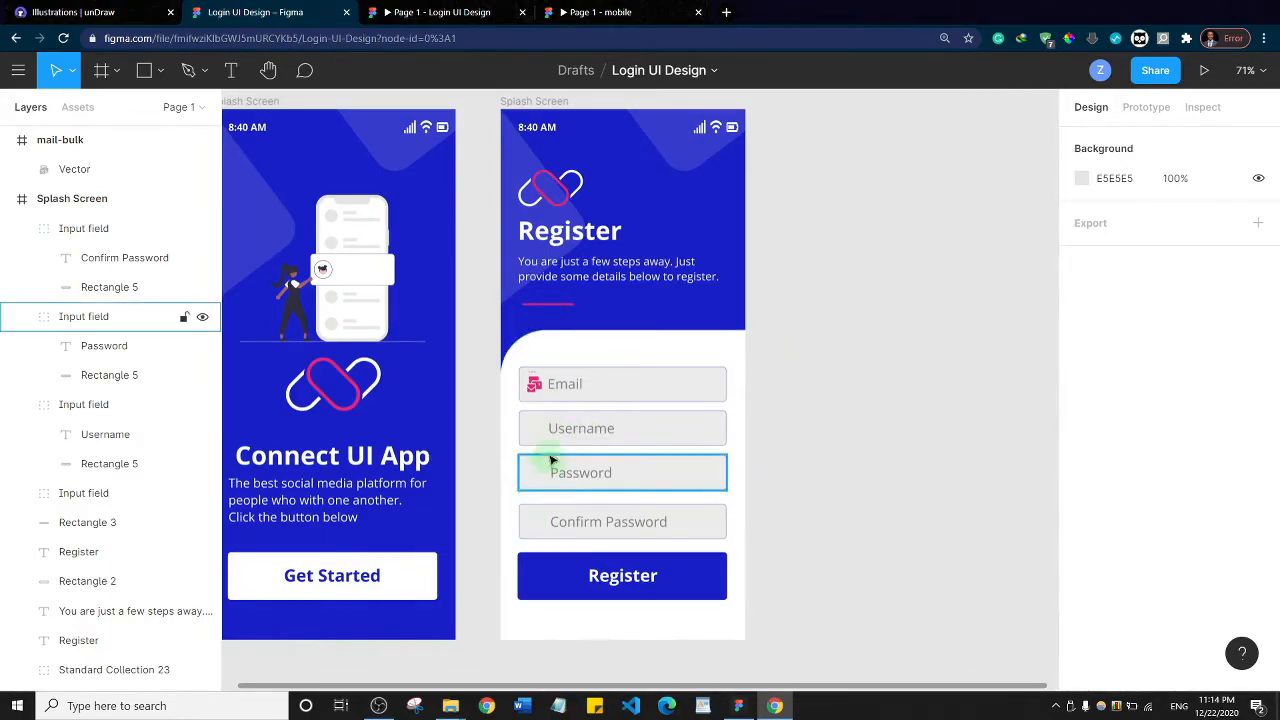
Add a left-aligned text box about 282 by 28 below the Register button, reading "Already have an account?"
key("alt+Tab")
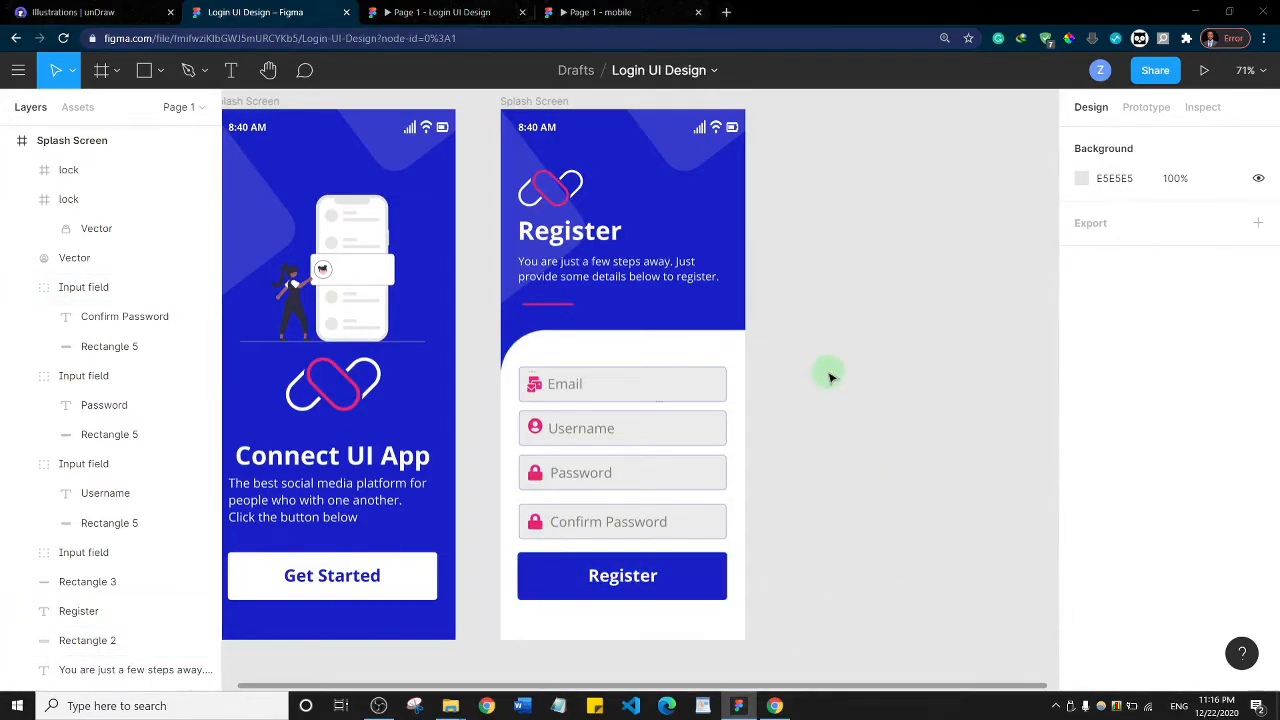
scroll(829, 376, "down", 2)
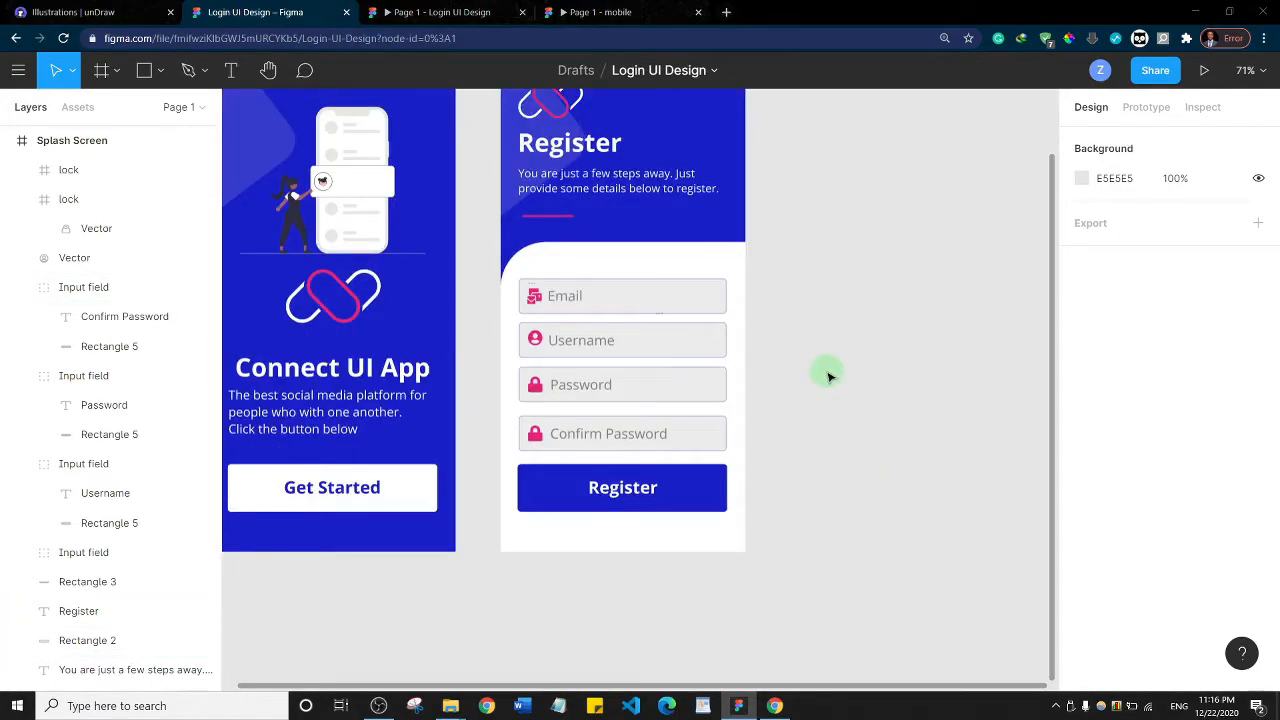
scroll(826, 372, "up", 3, "ctrl")
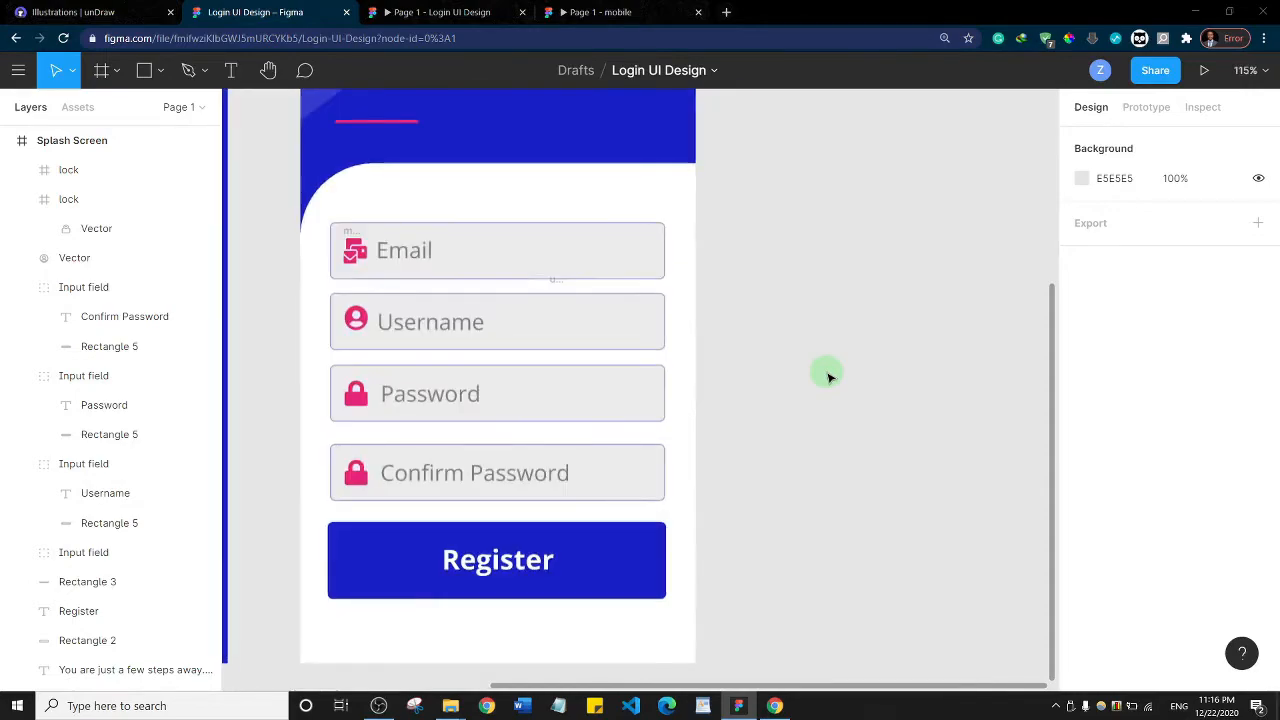
scroll(826, 372, "down", 3, "ctrl")
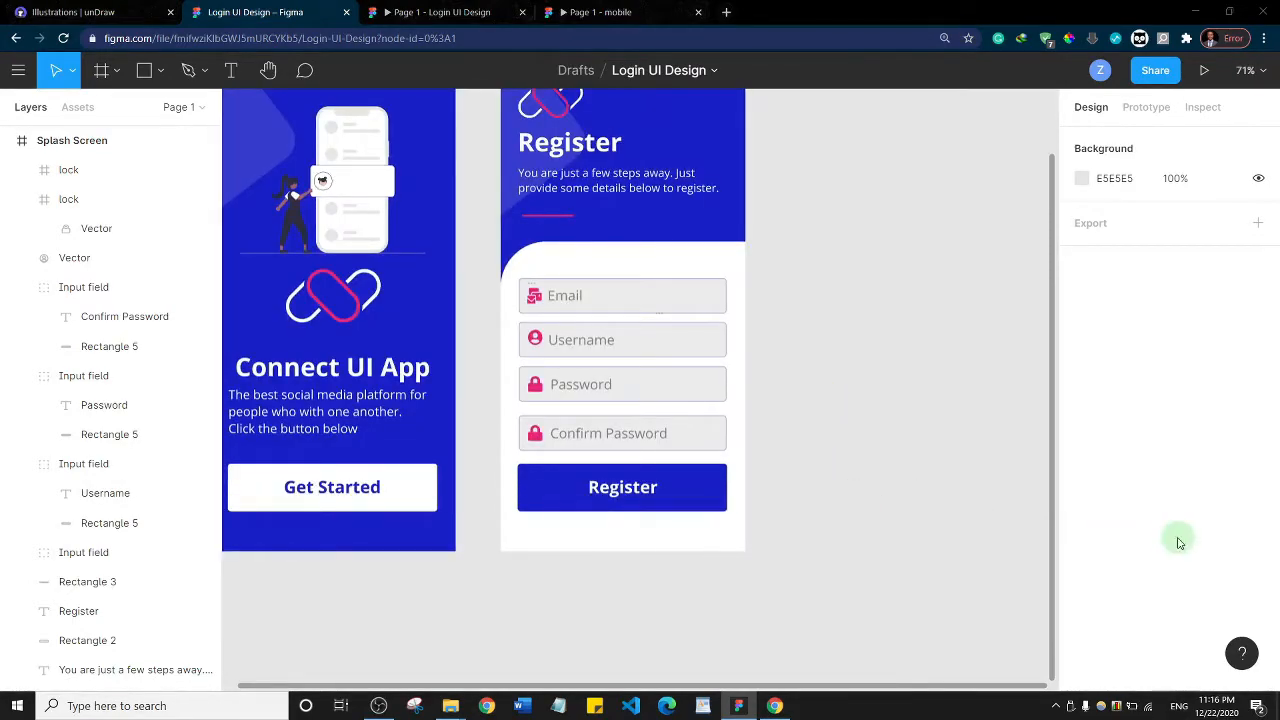
left_click(232, 72)
left_click_drag(533, 522, 689, 543)
left_click_drag(713, 541, 719, 539)
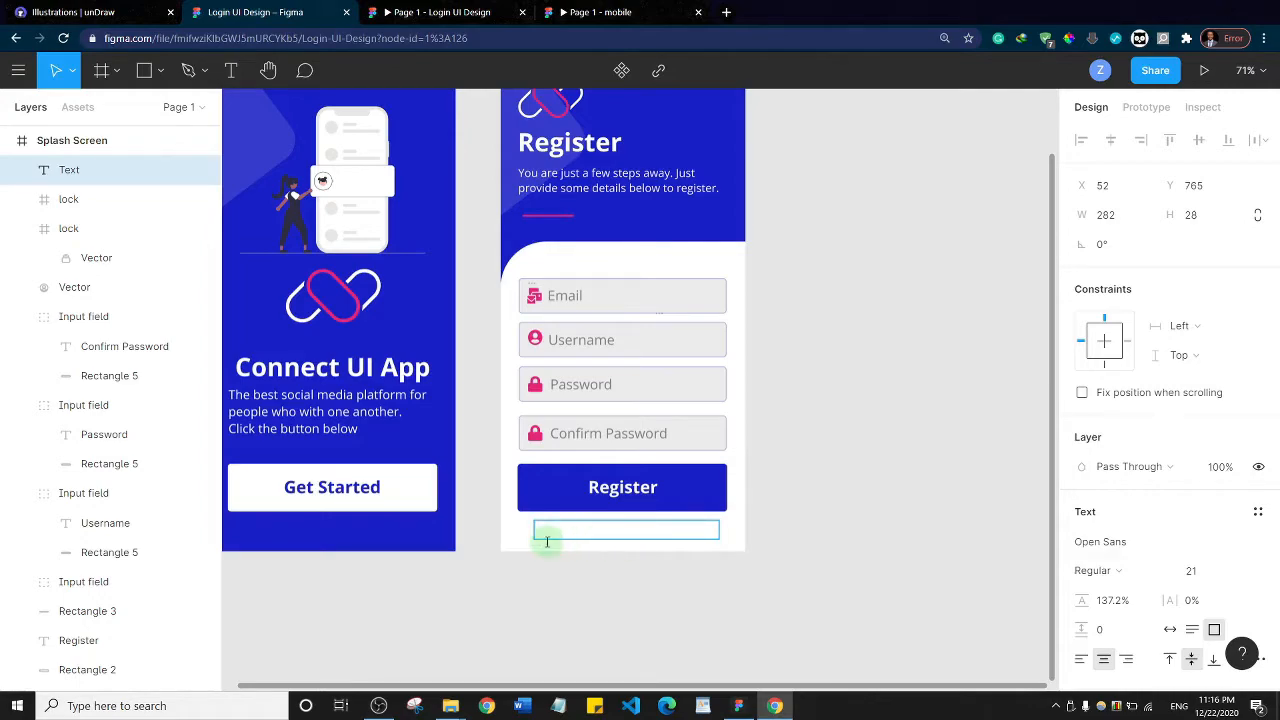
left_click(1080, 662)
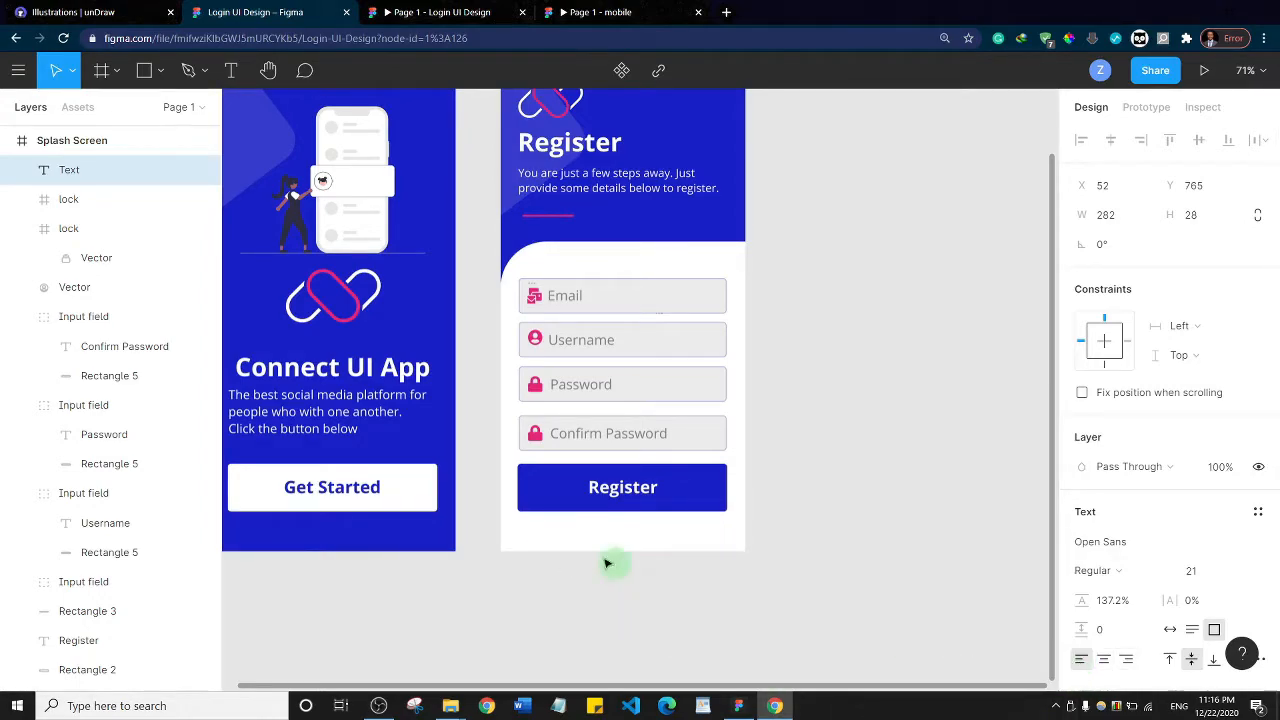
type("Already have an")
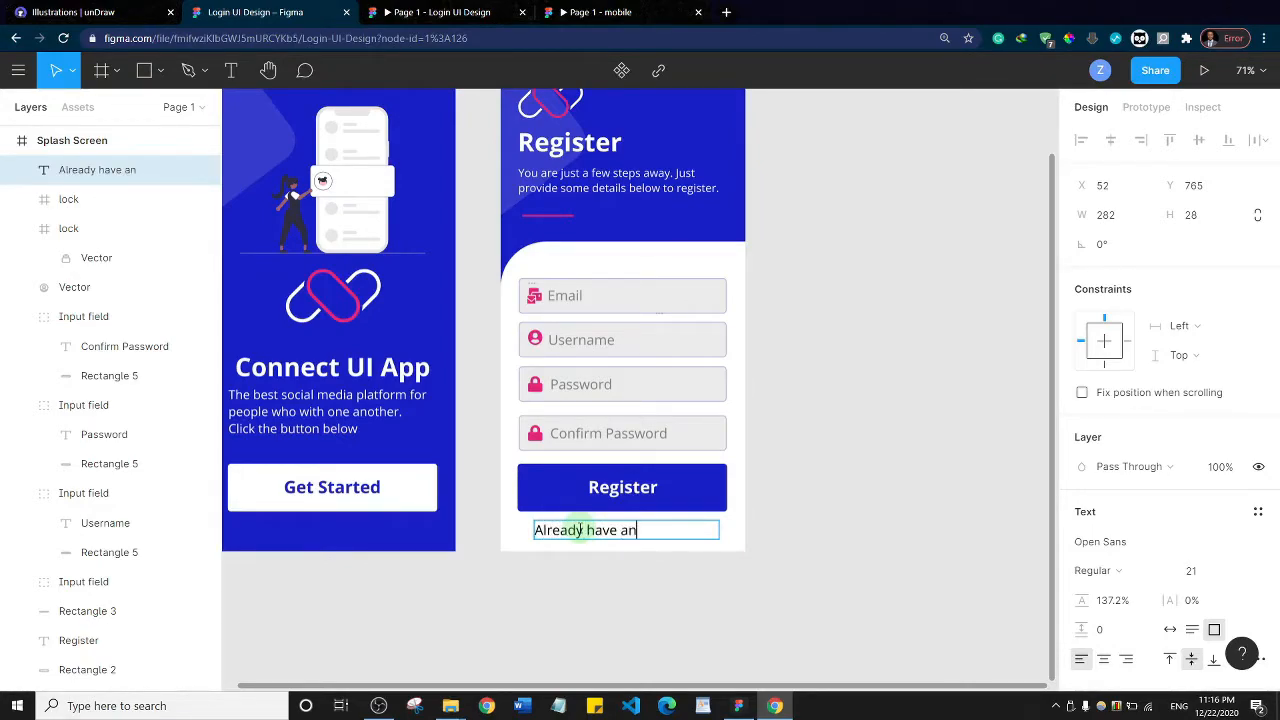
type(" accou")
Reduce the account prompt's font size to 17 and append "Sign In" to the end of the line
key("ctrl+a")
key("ctrl+shift+comma")
key("ctrl+shift+comma")
key("ctrl+shift+comma")
key("ctrl+shift+comma")
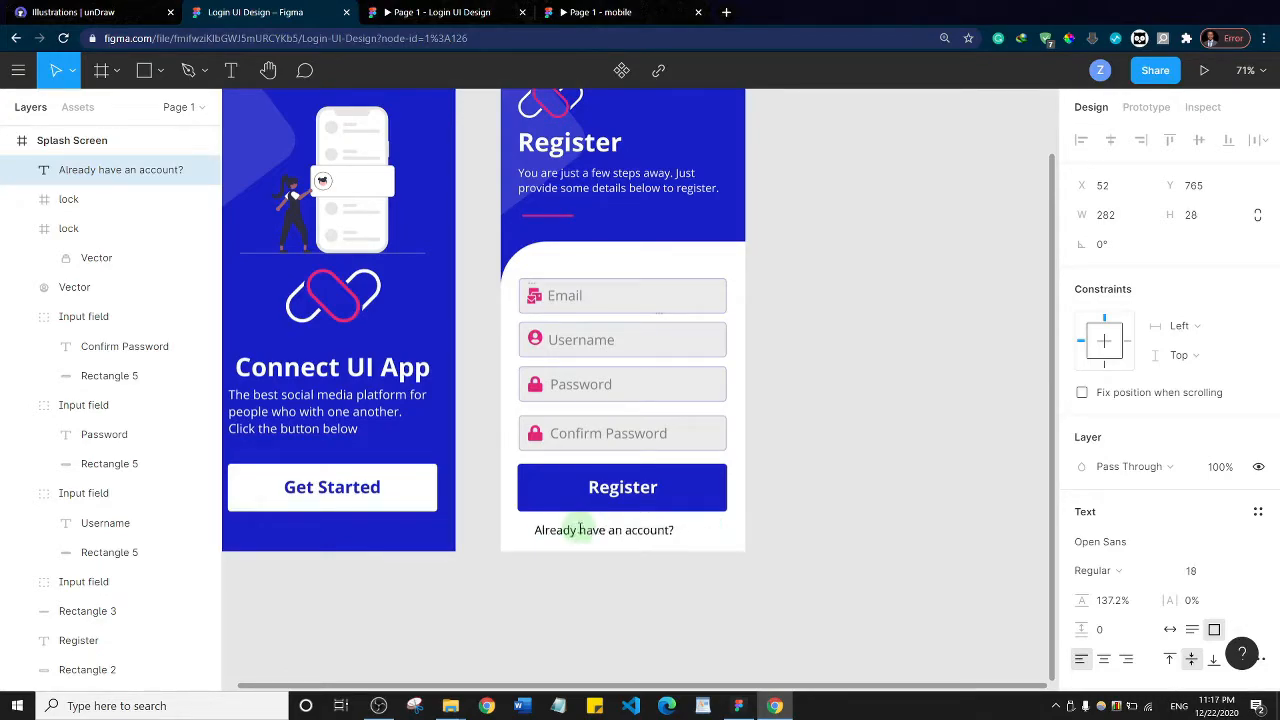
key("Right")
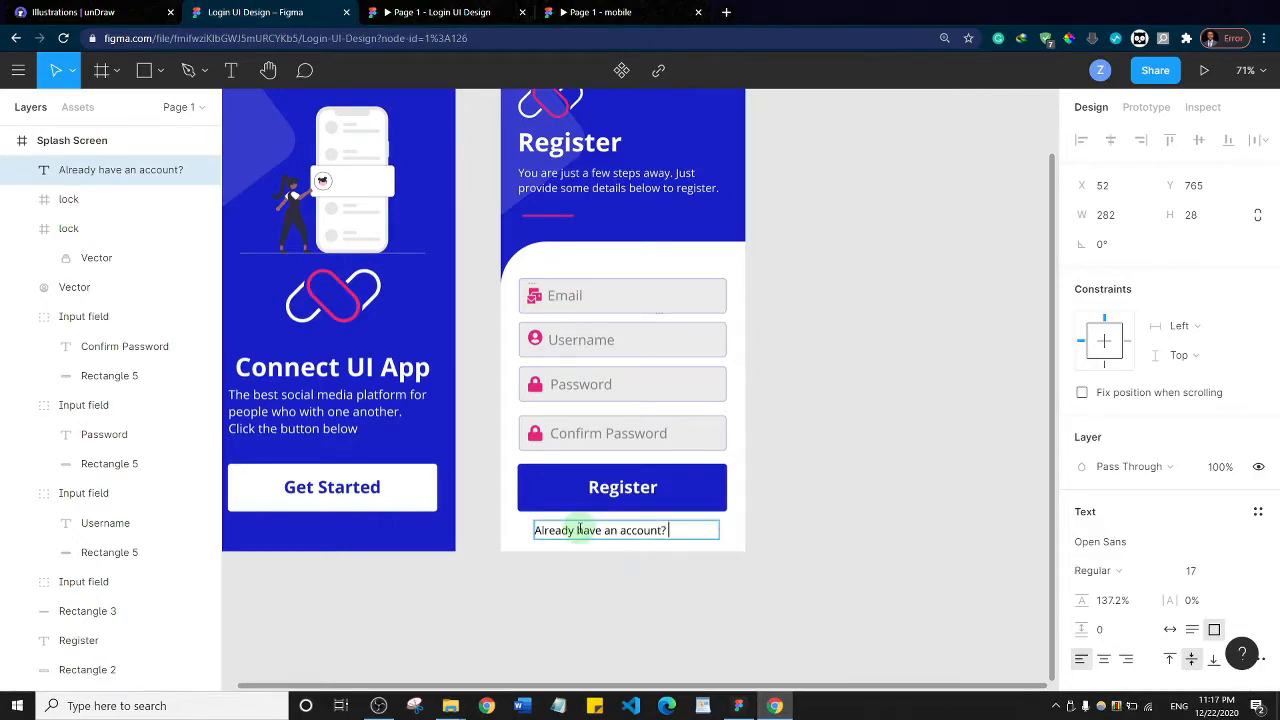
type("Sign")
Set the fill of the whole "Already have an account? Sign In" line to blue 181FC7 at 72% opacity
triple_click(579, 530)
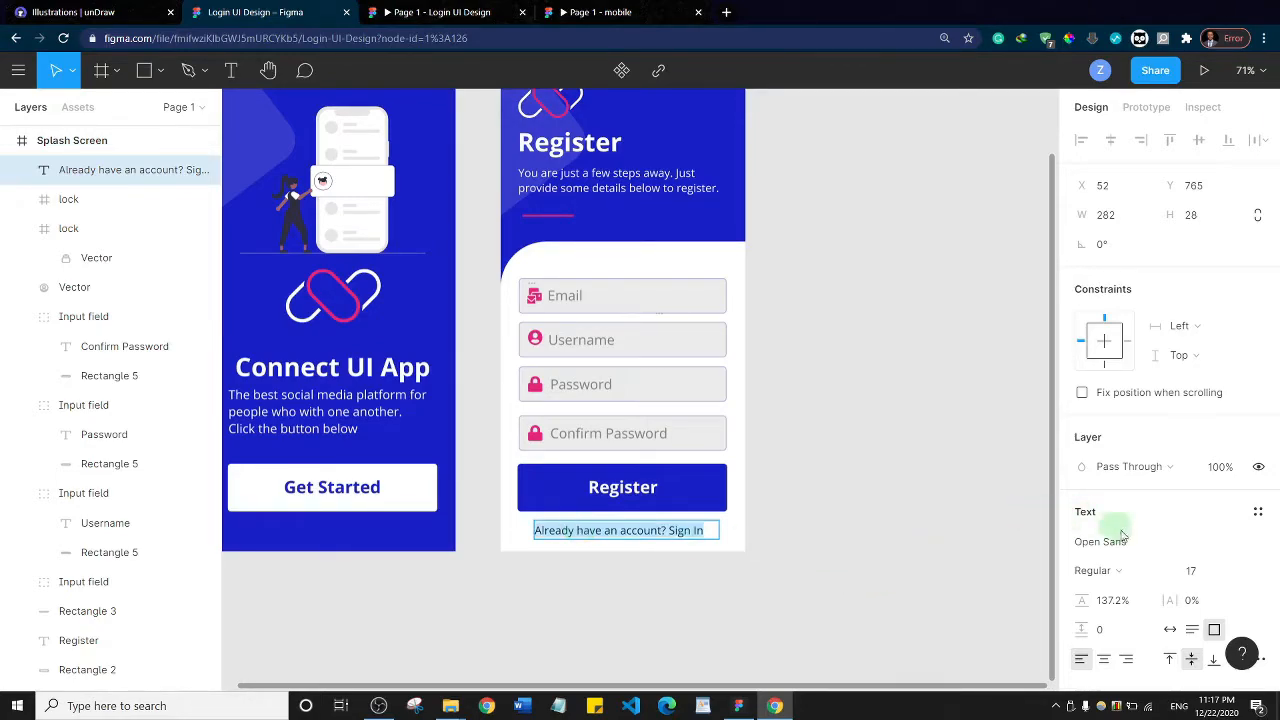
scroll(1100, 517, "down", 3)
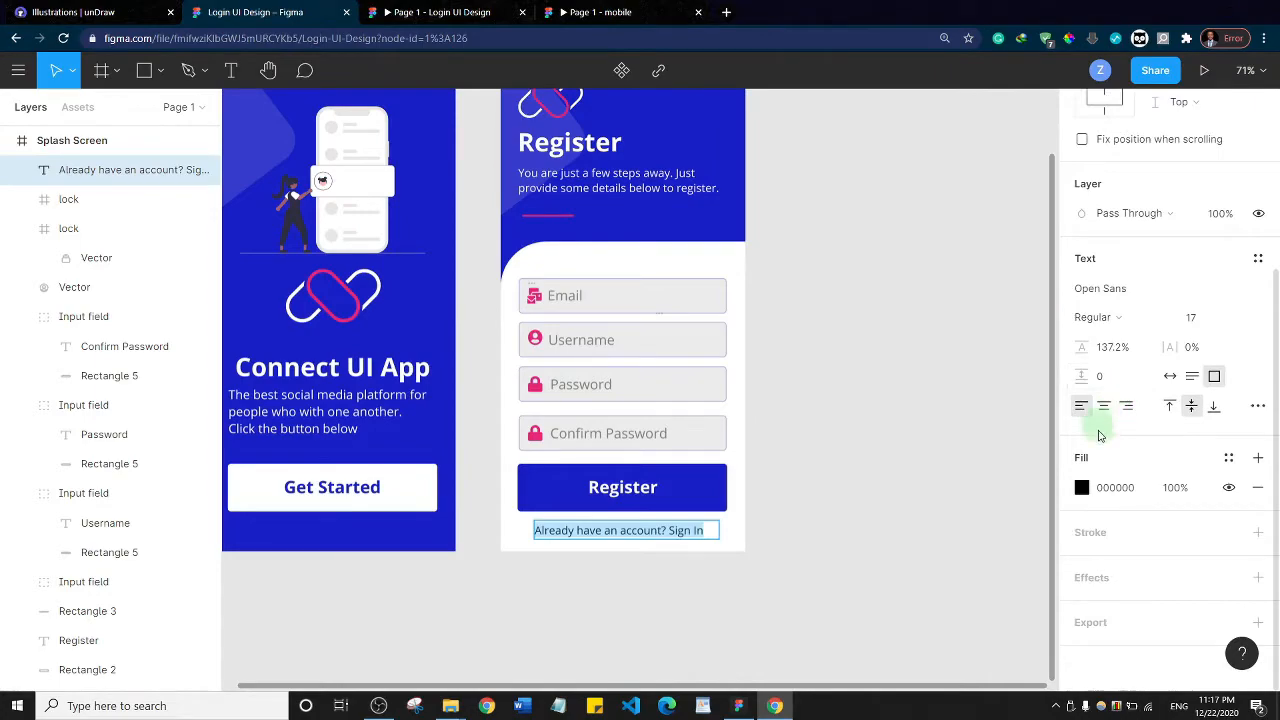
left_click(1081, 487)
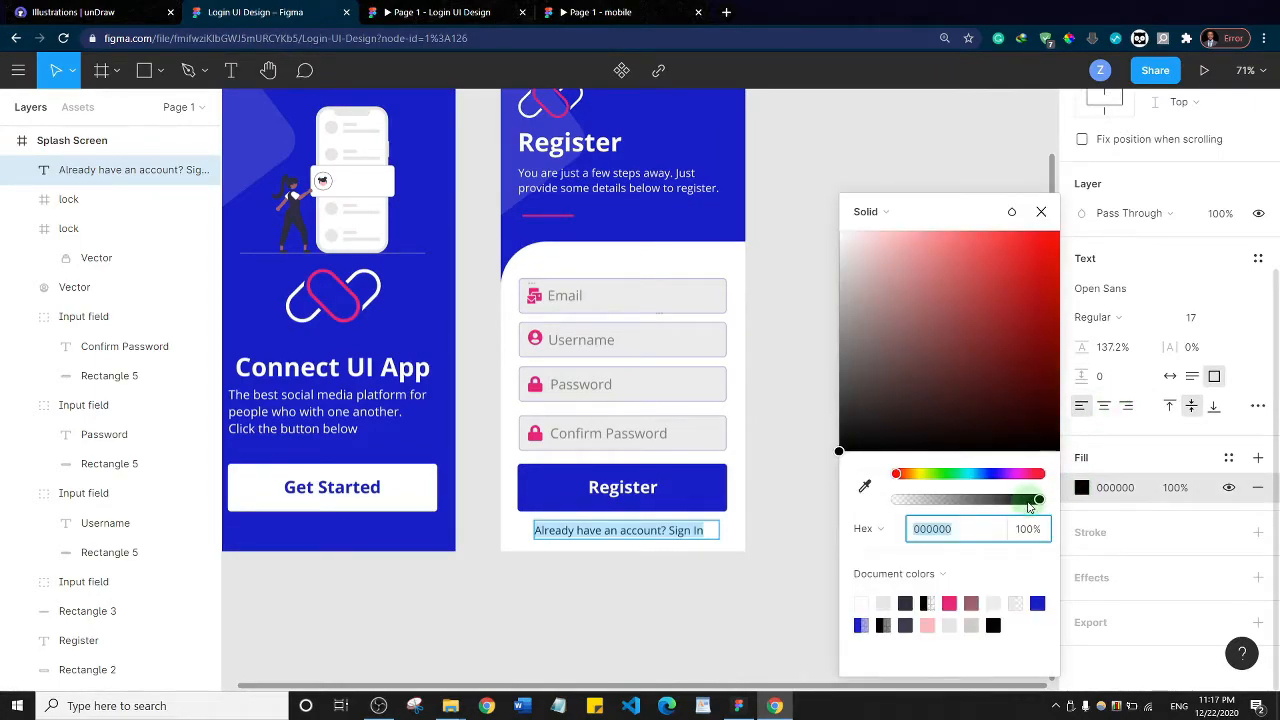
left_click(1040, 601)
left_click(868, 527)
left_click_drag(1037, 501, 1000, 505)
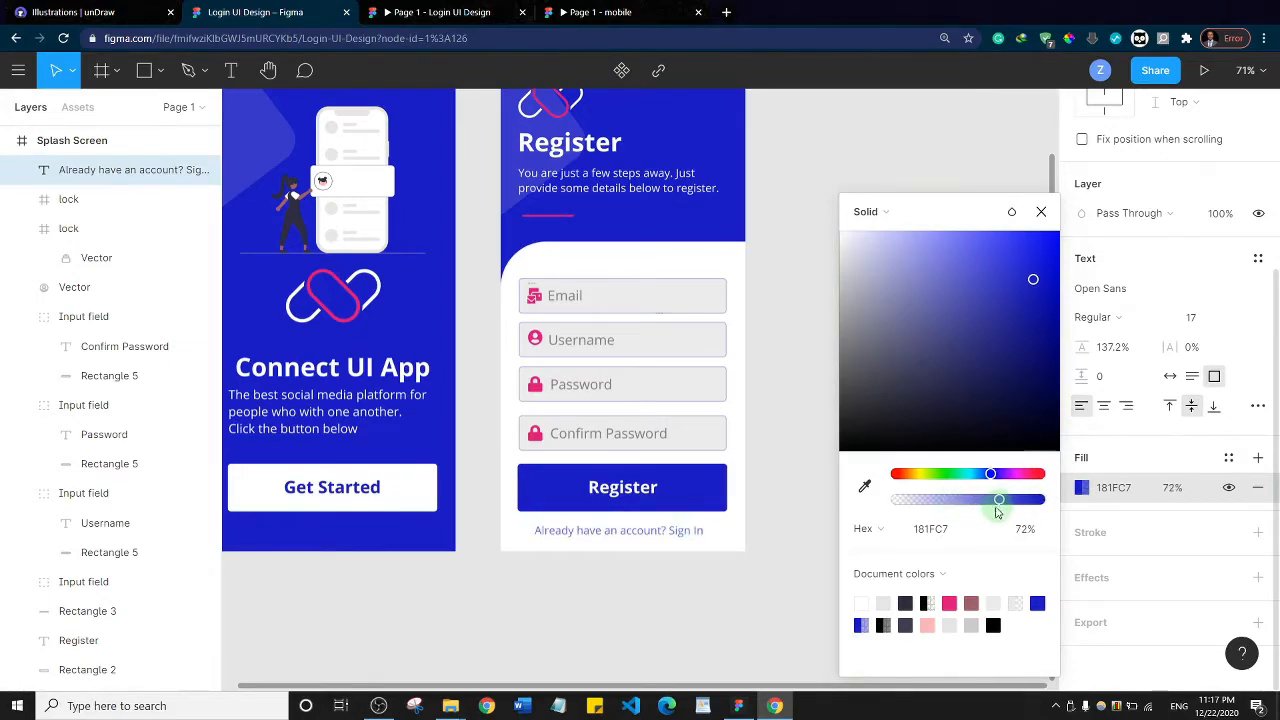
Make only the words "Sign In" bold in the line below the Register button, and deselect the text
double_click(660, 535)
key("Escape")
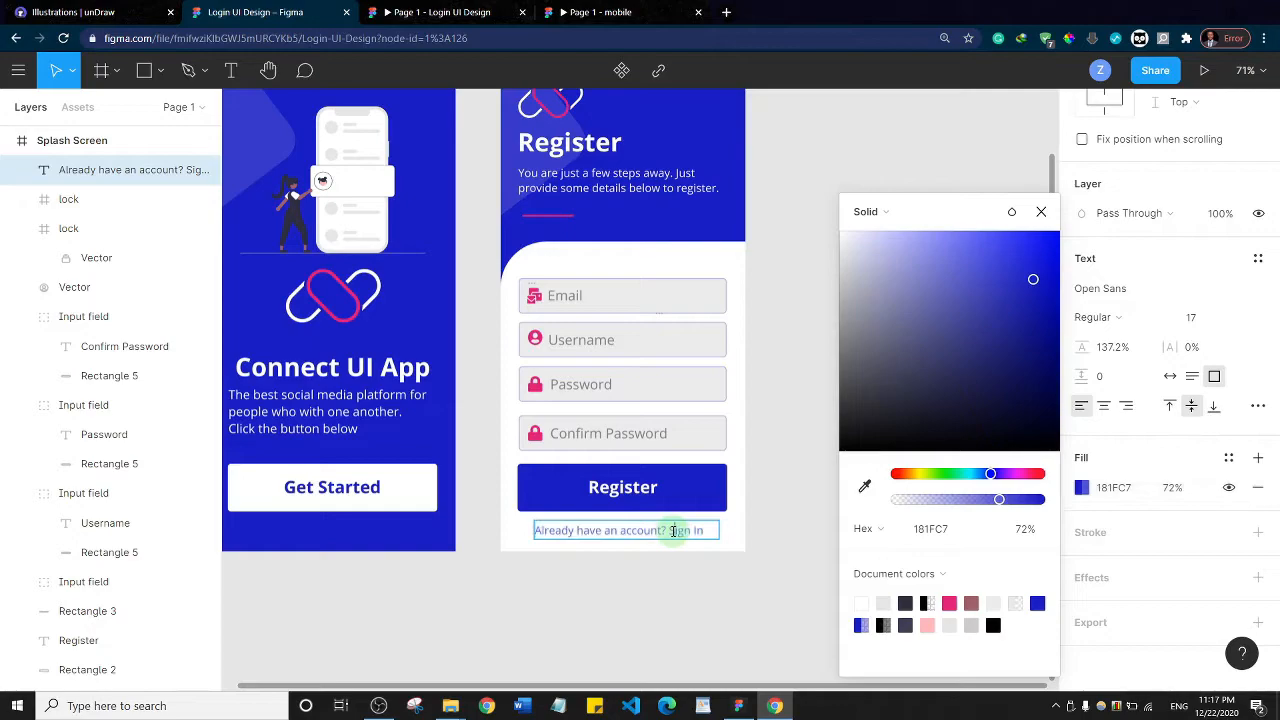
key("shift+Right")
key("shift+Right")
key("shift+Right")
key("shift+Right")
key("shift+Right")
key("shift+Right")
key("shift+Right")
key("ctrl+b")
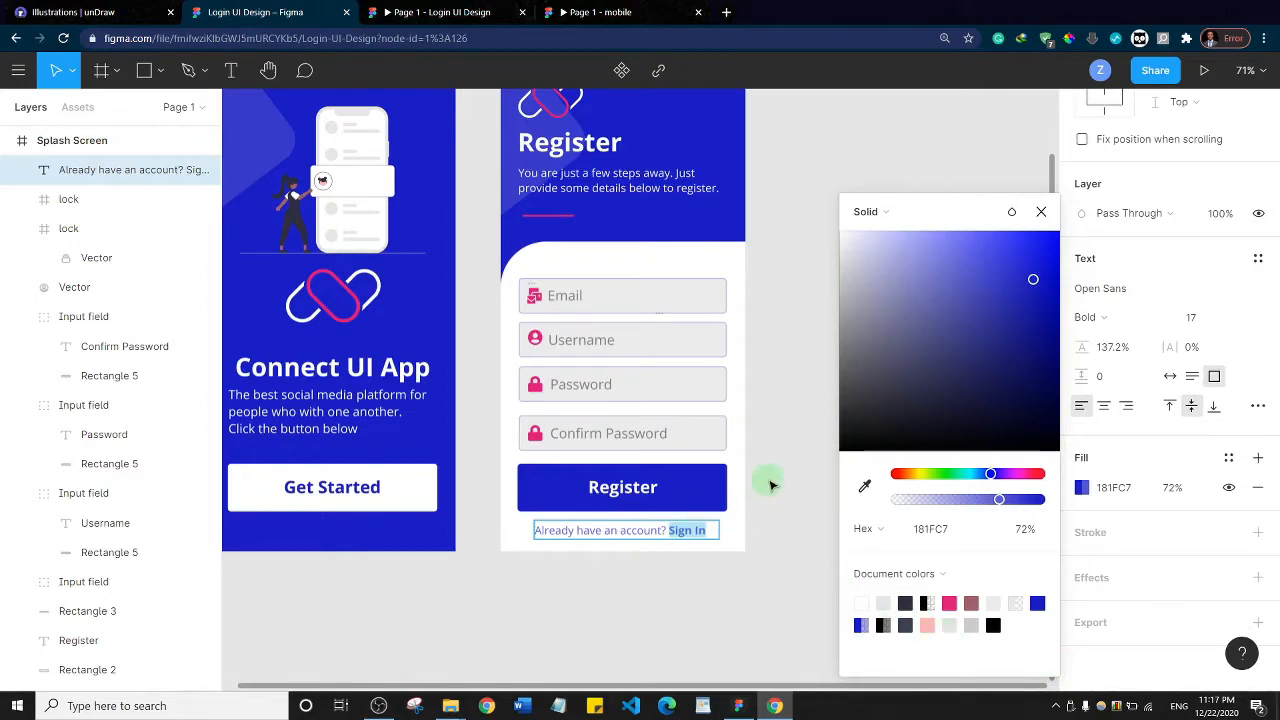
left_click(778, 530)
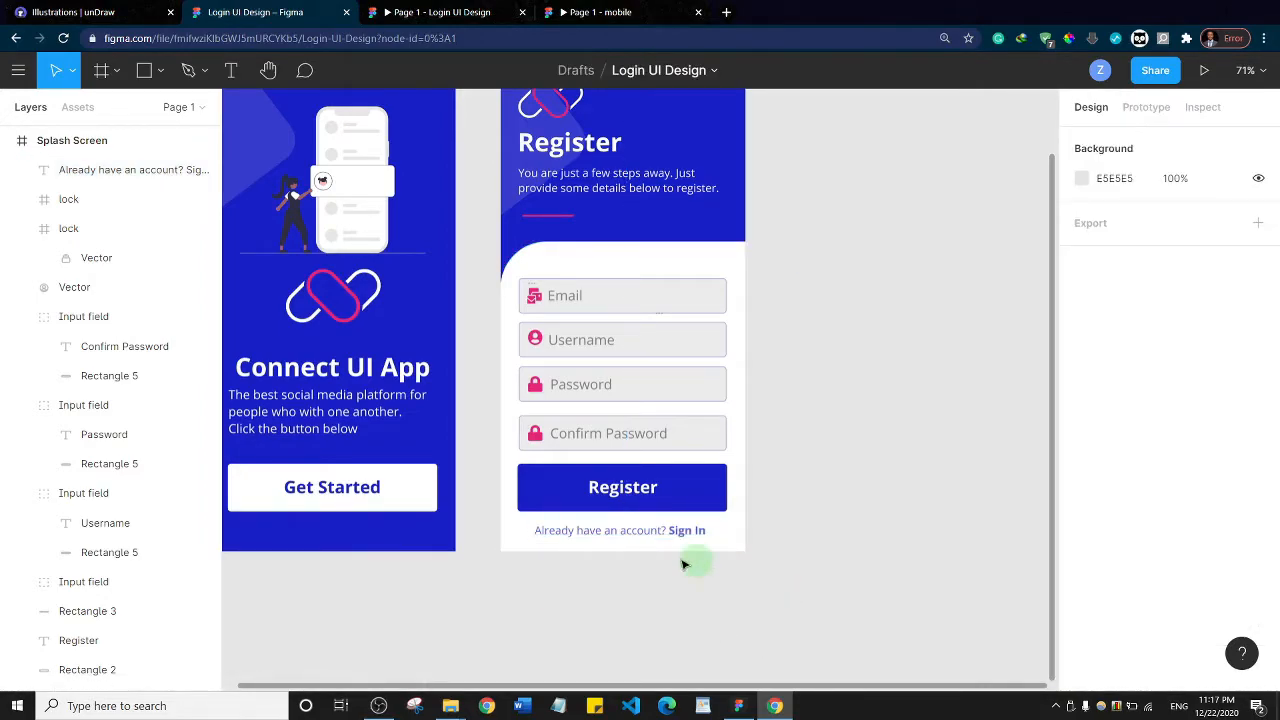
scroll(690, 540, "up", 2)
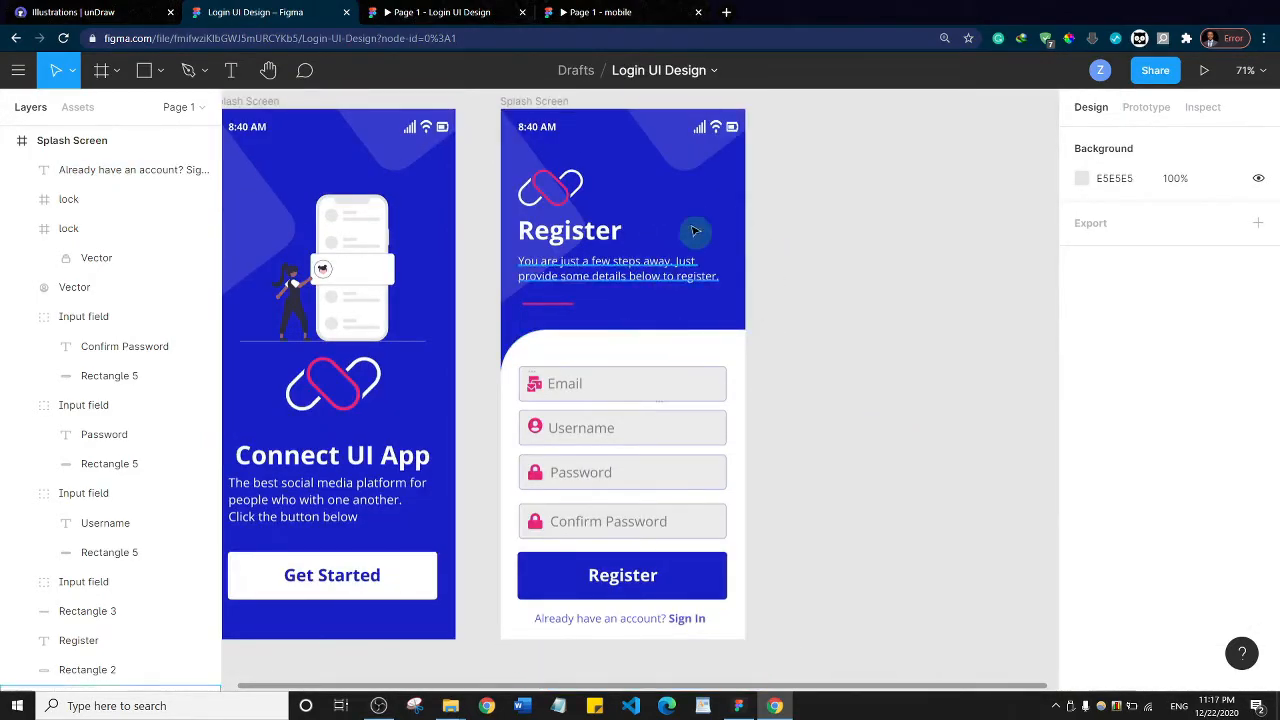
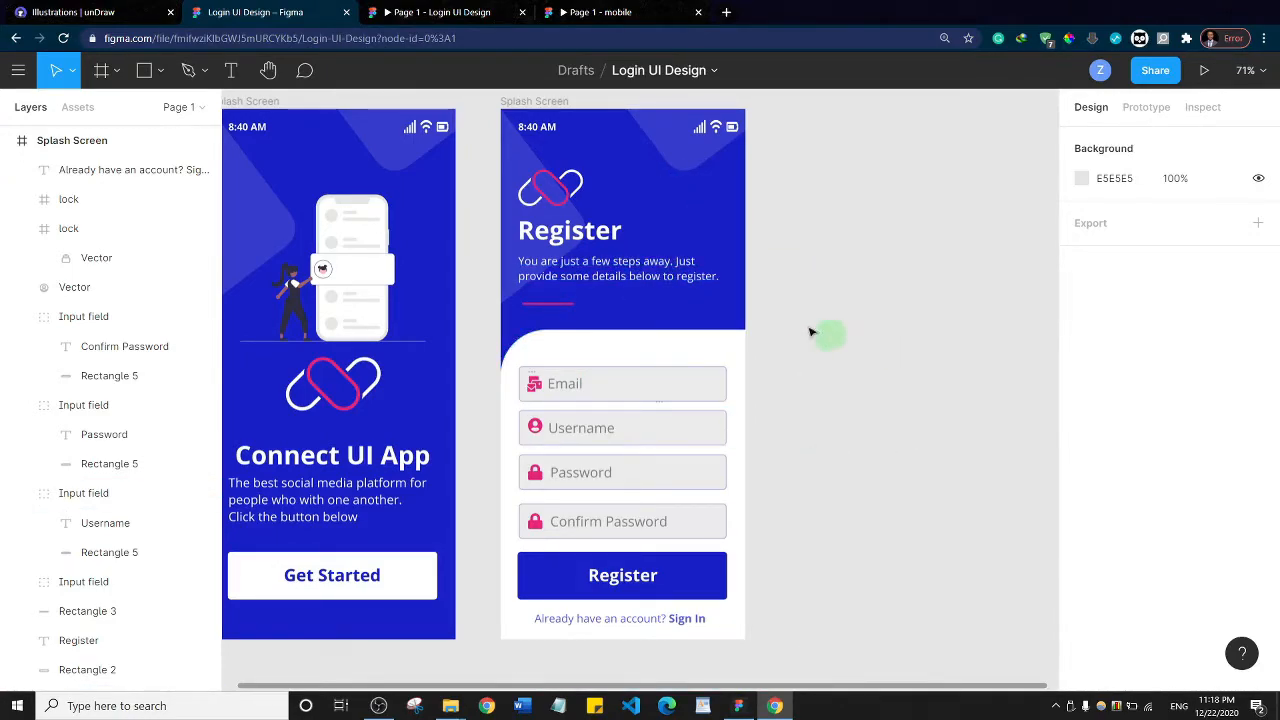
Duplicate the Register screen to its right and change the copy's heading to "Login"
left_click(535, 102)
left_click_drag(638, 226, 930, 222, "alt")
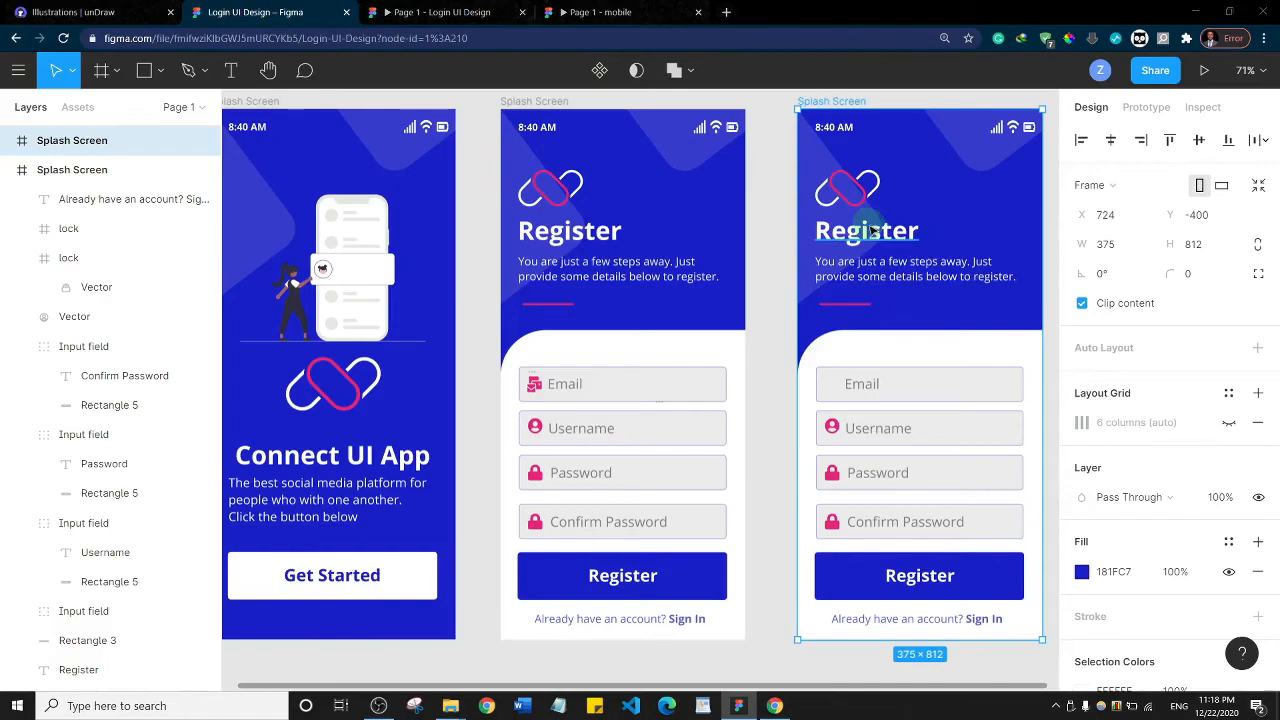
left_click(873, 232)
double_click(873, 232)
type("Login")
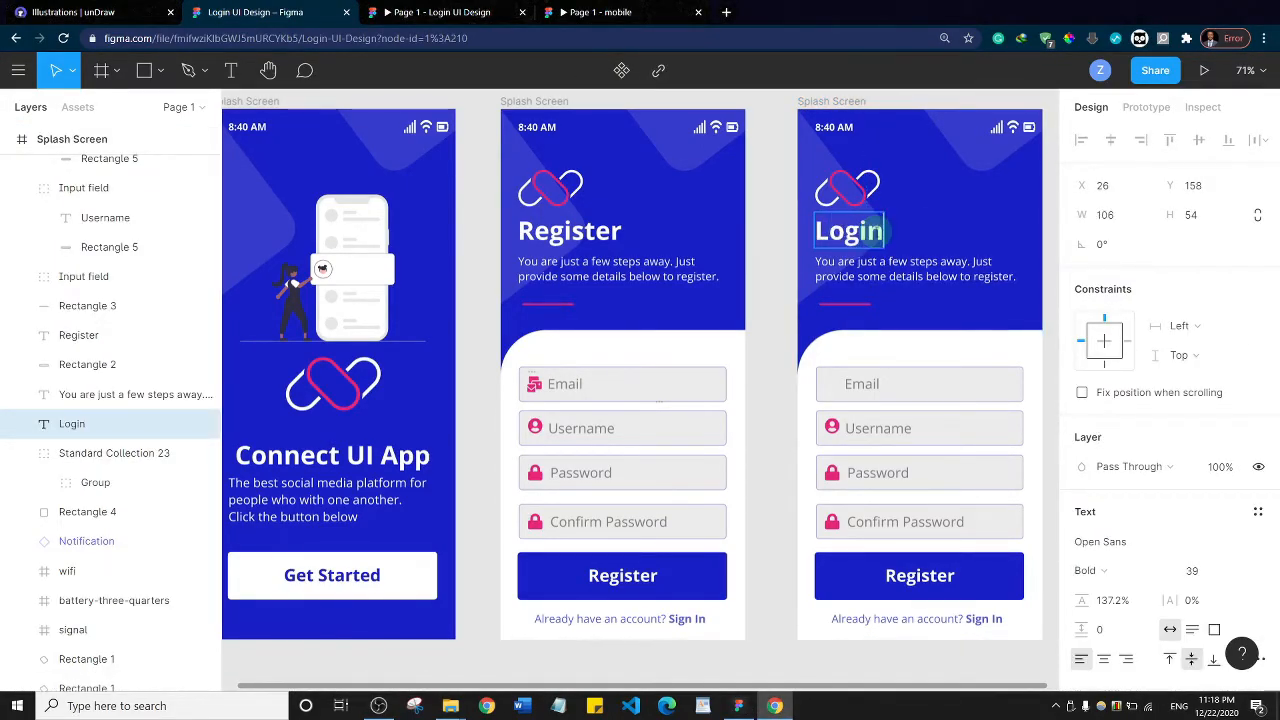
key("Escape")
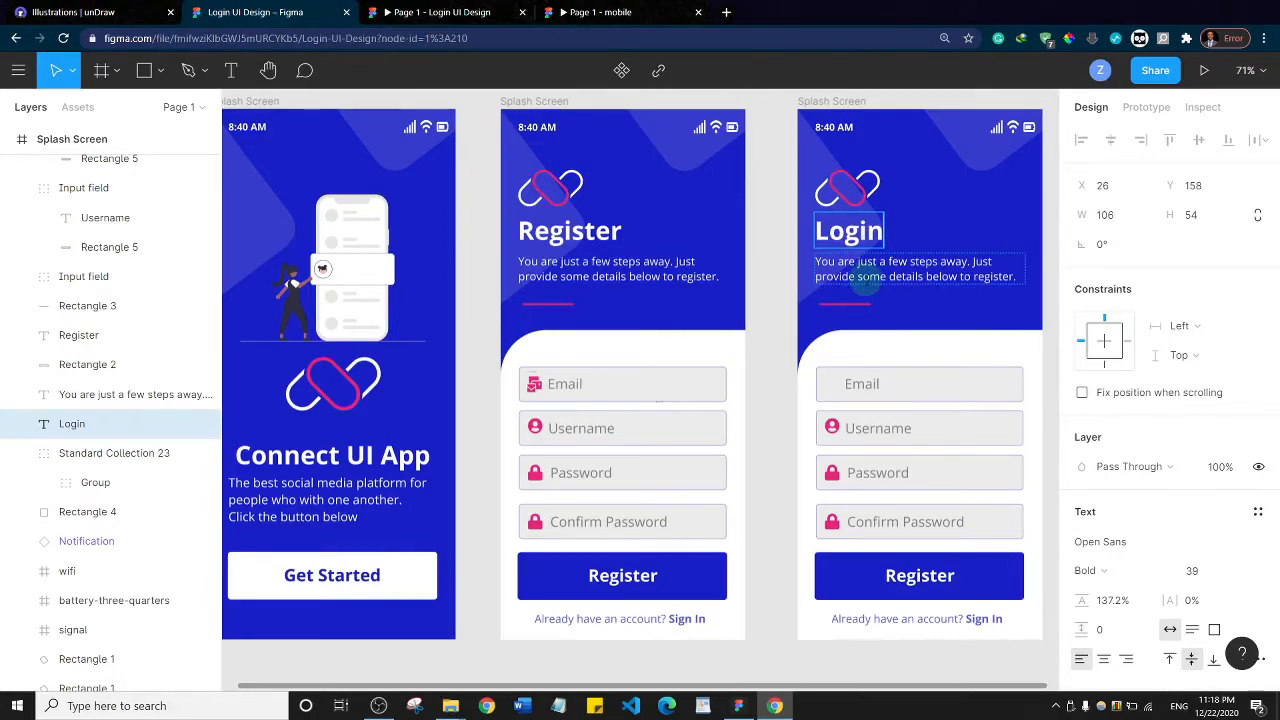
Replace the subtitle under the Login heading with "Enter your username and password to login."
left_click(862, 281)
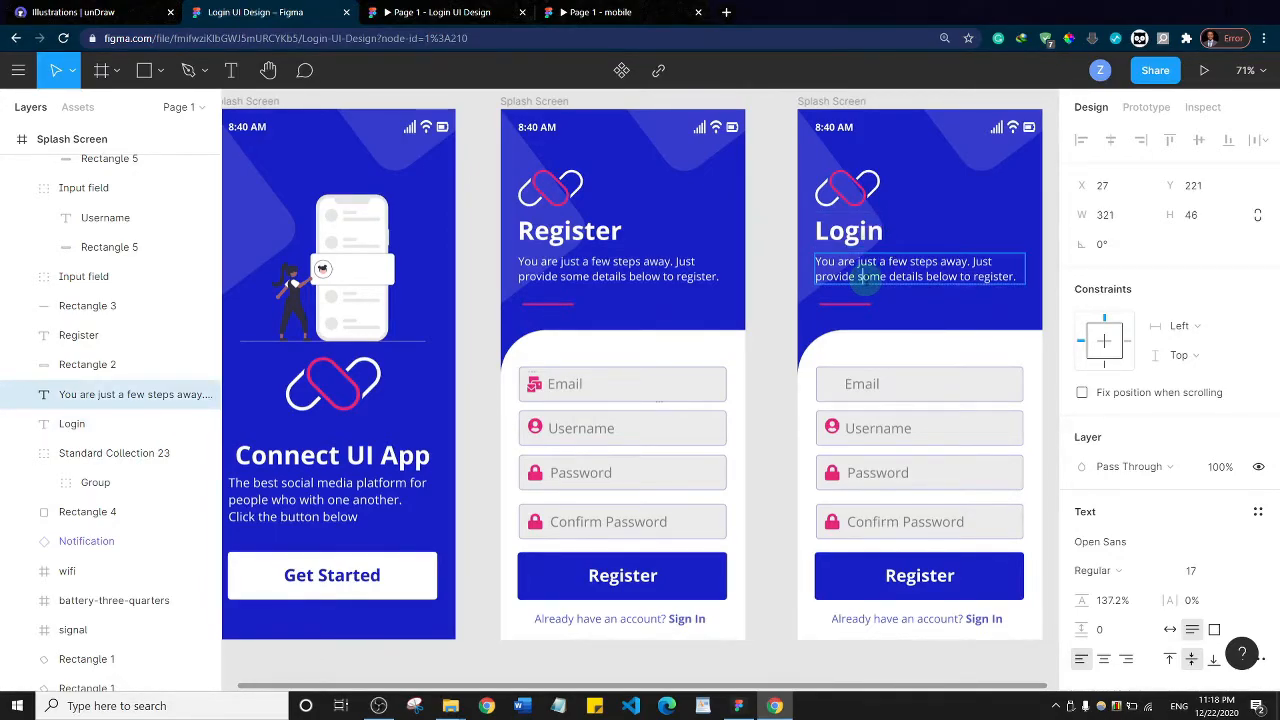
double_click(862, 278)
type("Enter your username and pa")
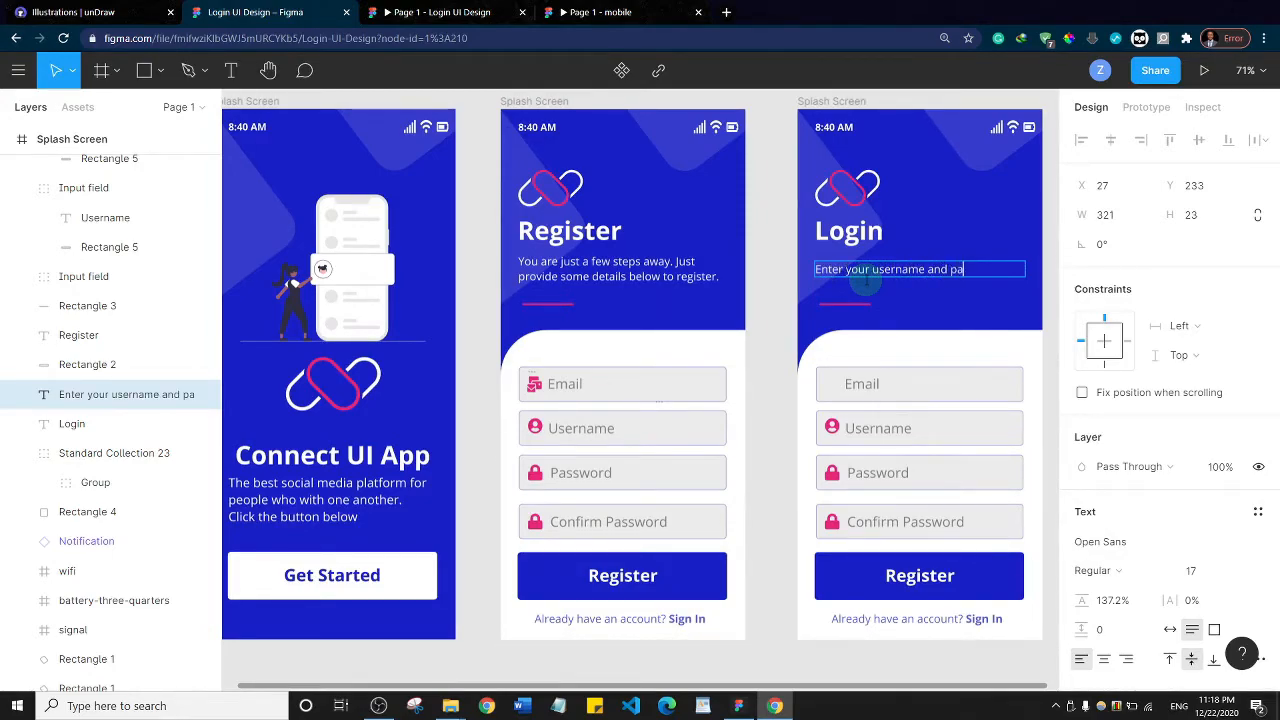
type("ssword to login")
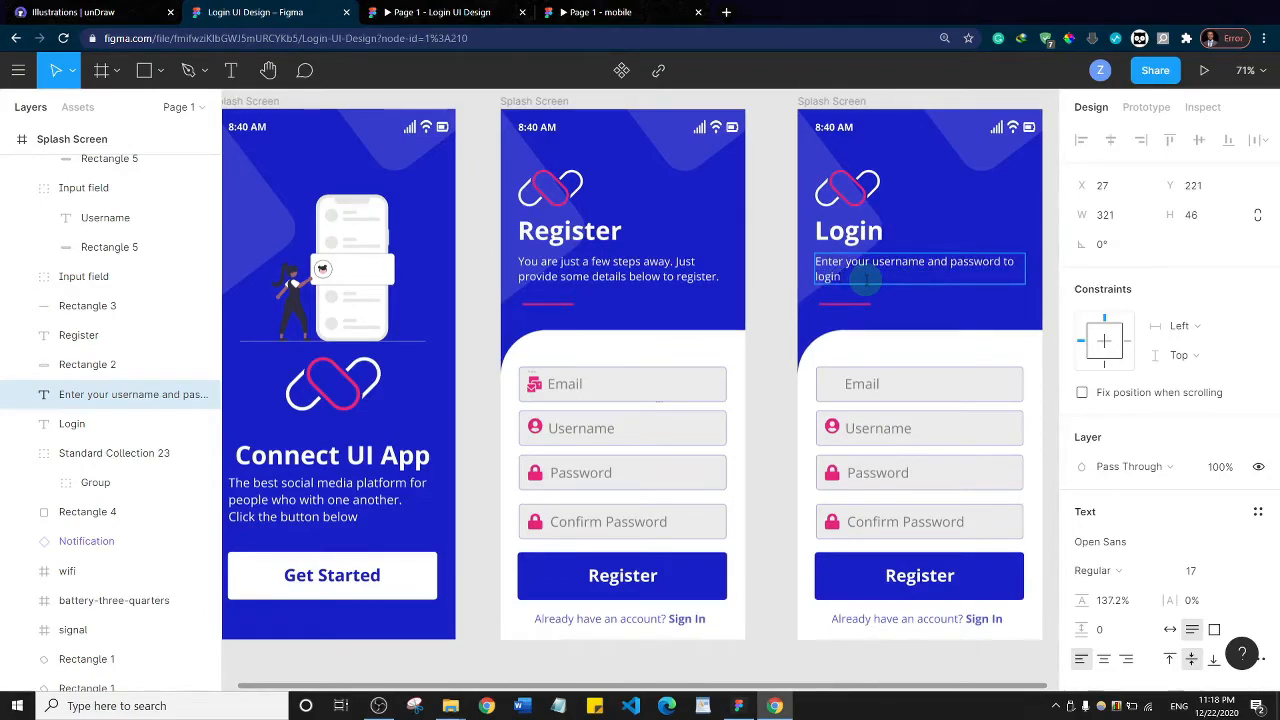
type(".")
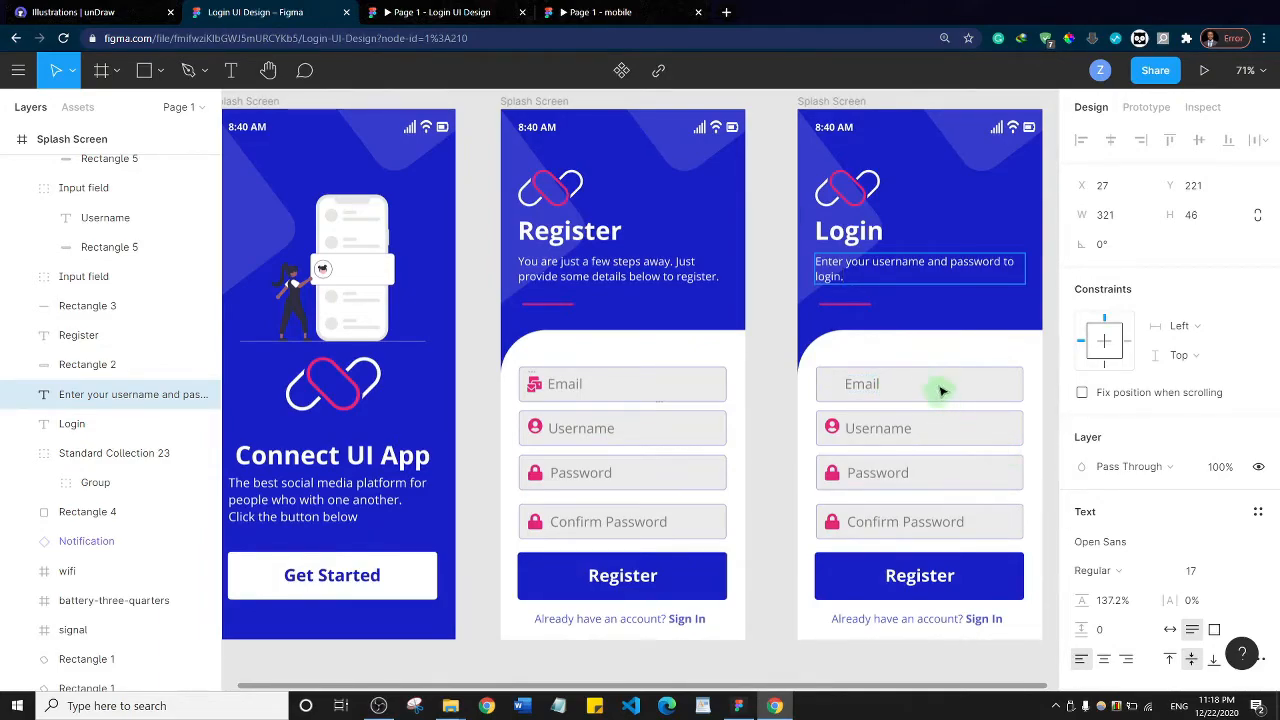
key("Escape")
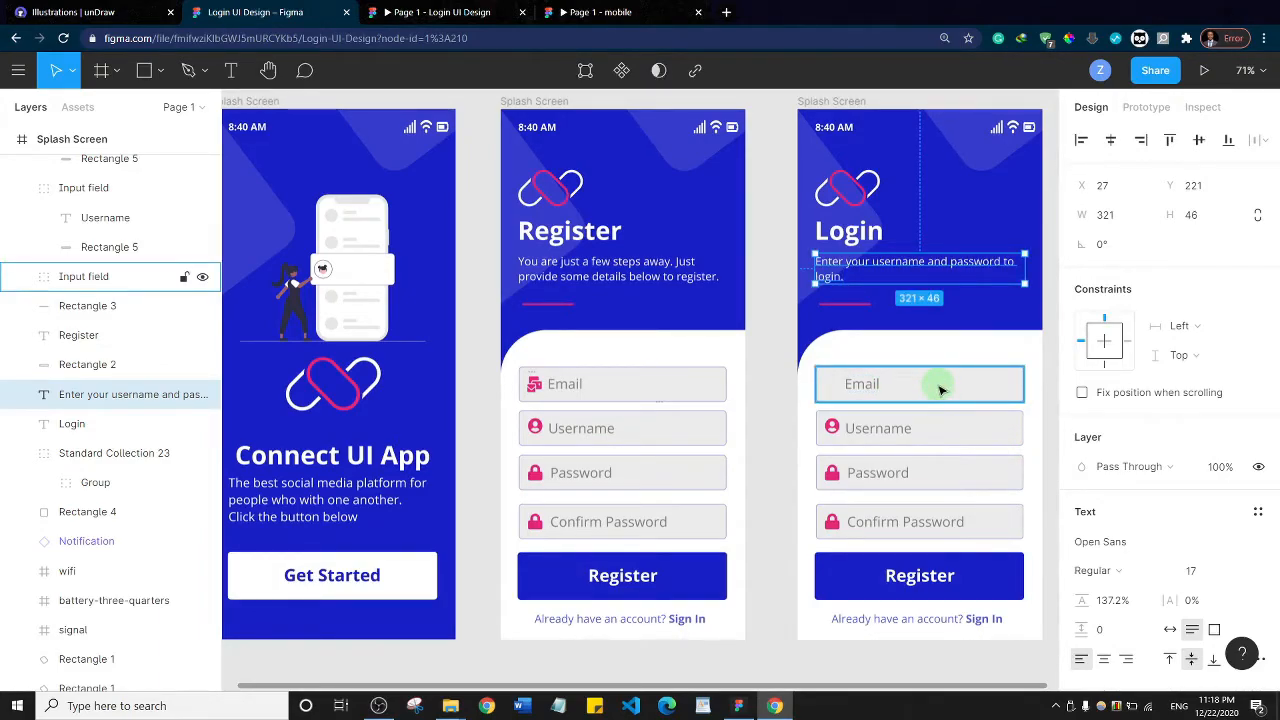
Delete the subtitle, the Email field, the Confirm Password field and its leftover lock icon from the Login screen
key("Delete")
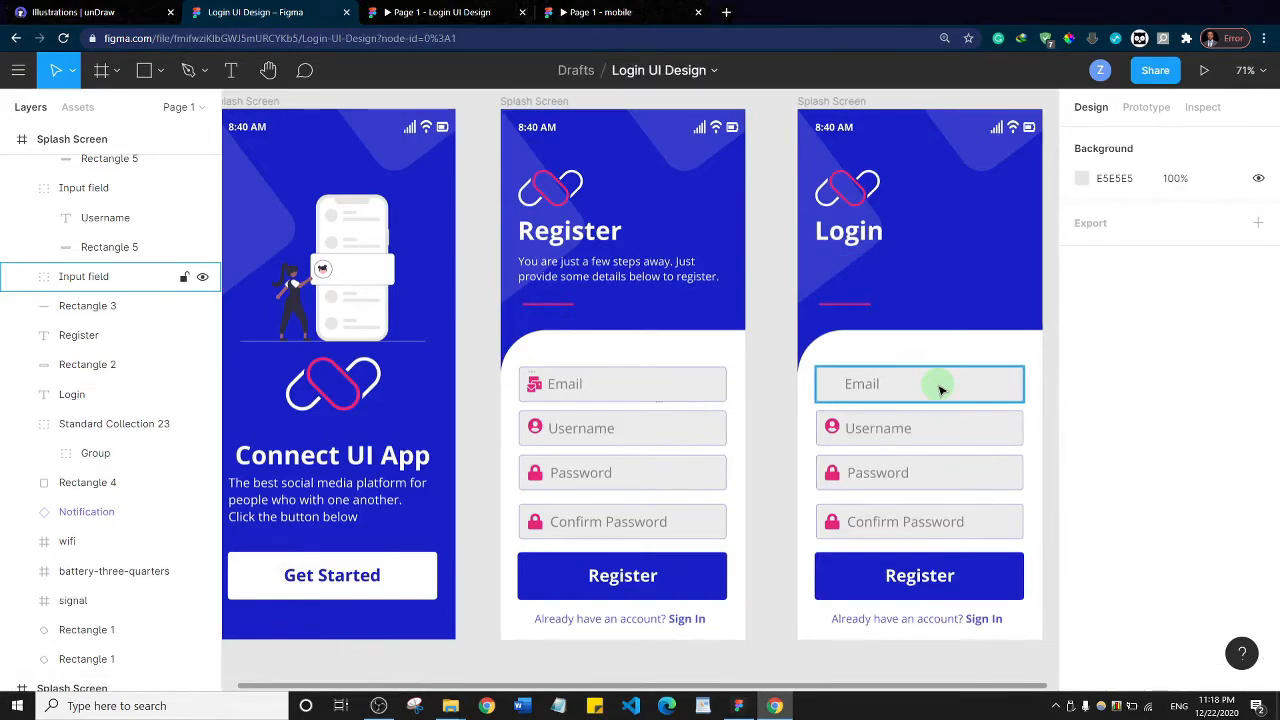
left_click(927, 389)
key("Delete")
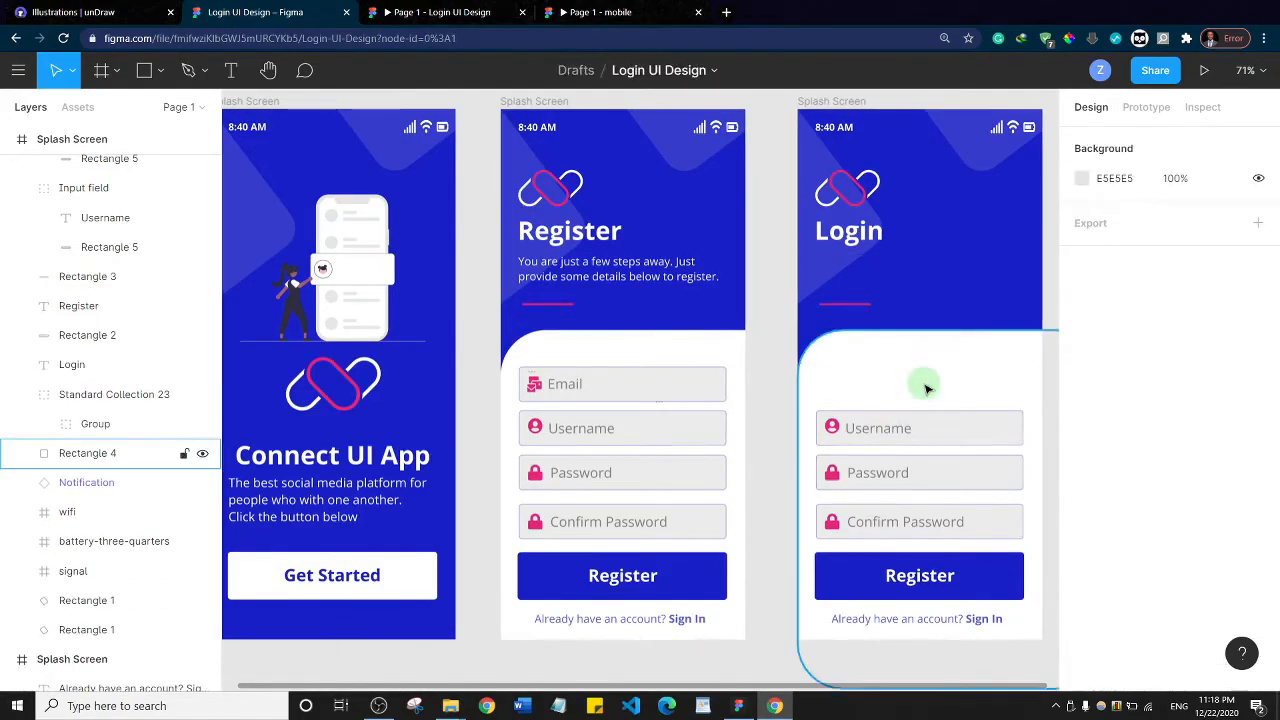
left_click(906, 522)
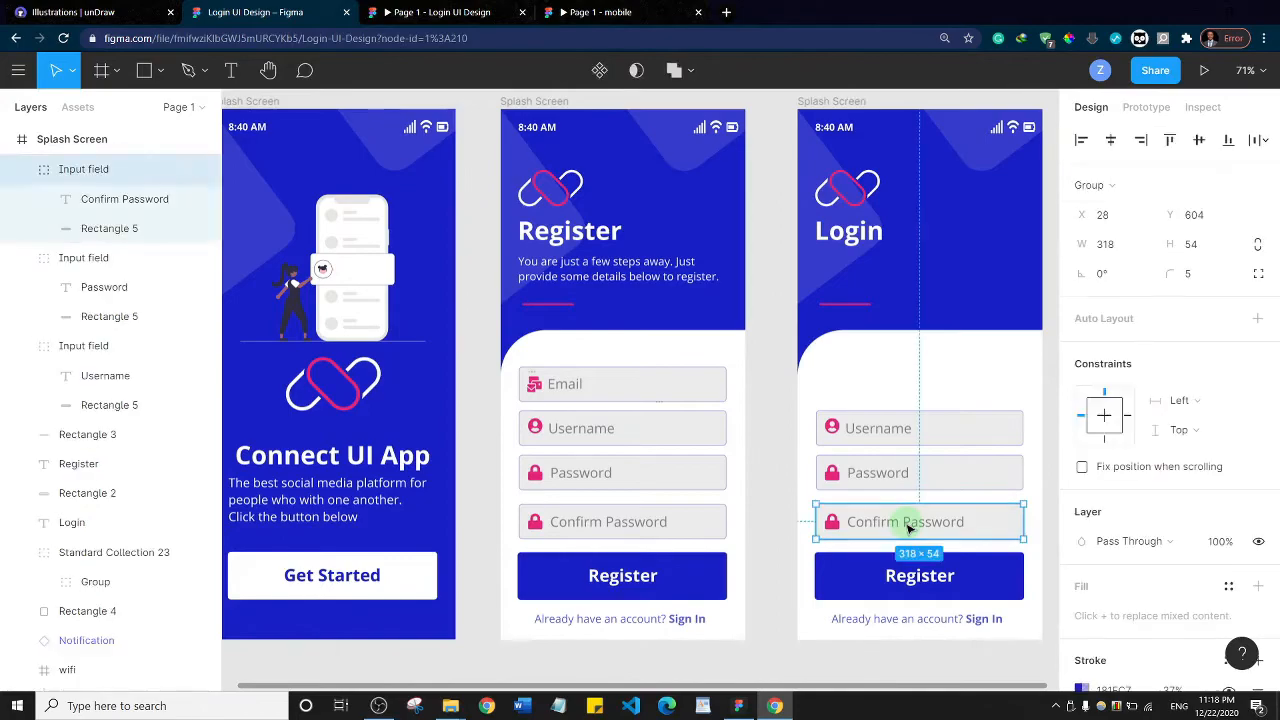
key("Delete")
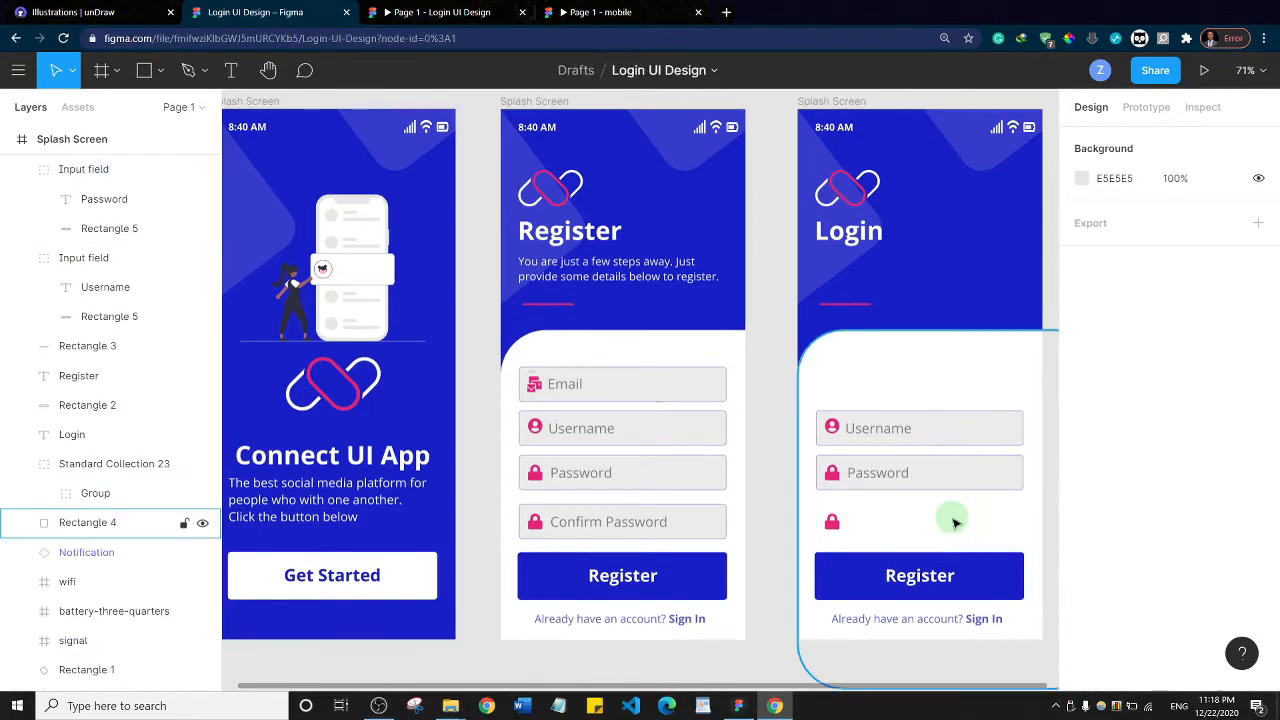
left_click(831, 524)
key("Delete")
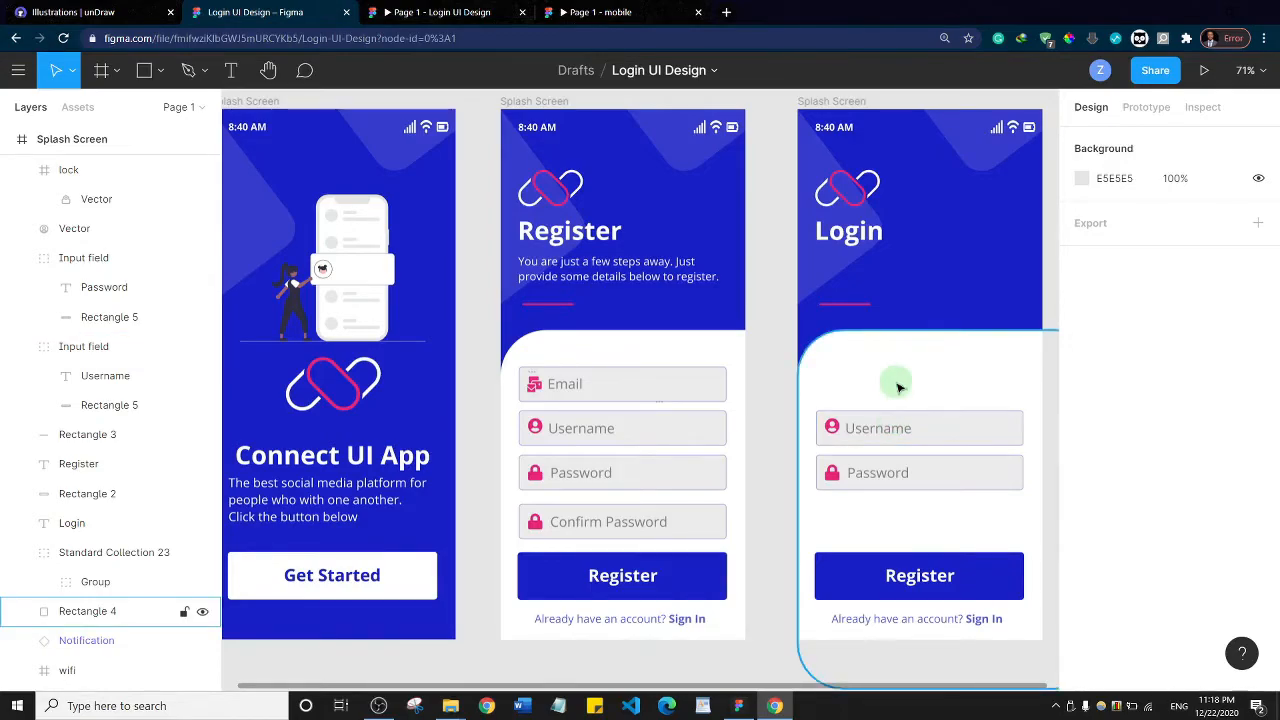
Replace the word "Already" with "Don't" in the account prompt at the bottom of the Login screen
left_click(908, 620)
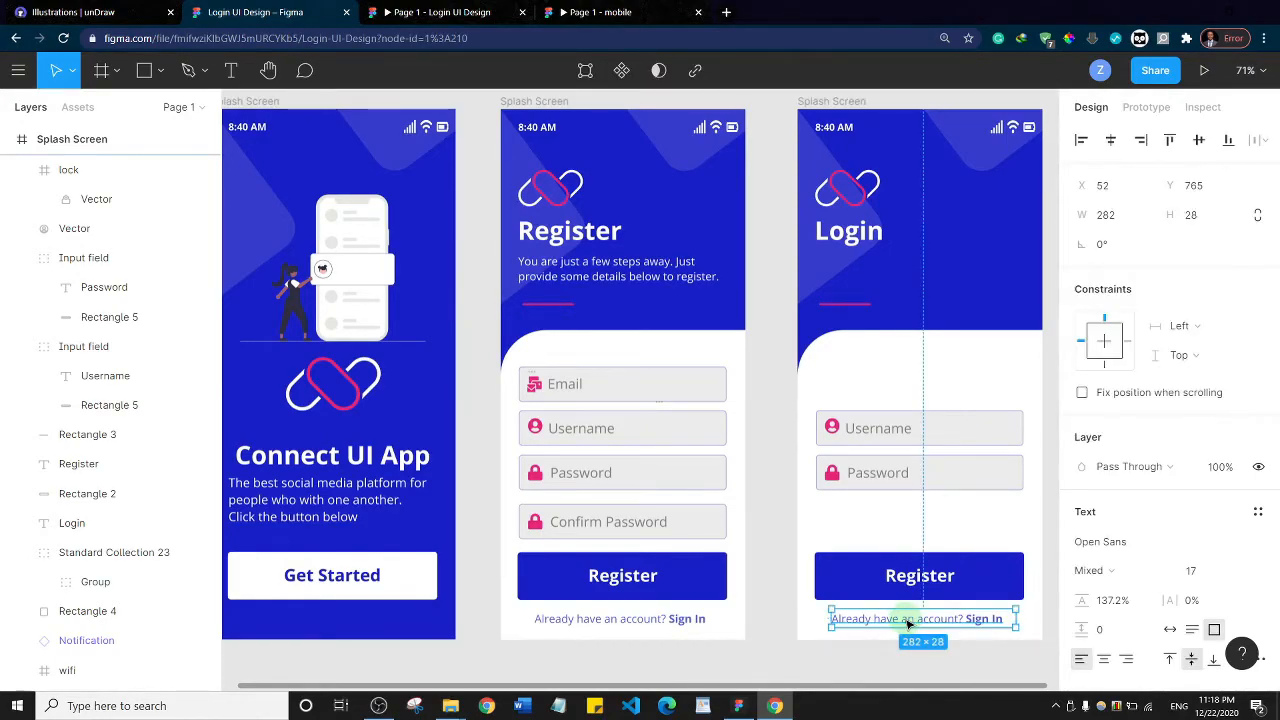
double_click(908, 620)
left_click(948, 618)
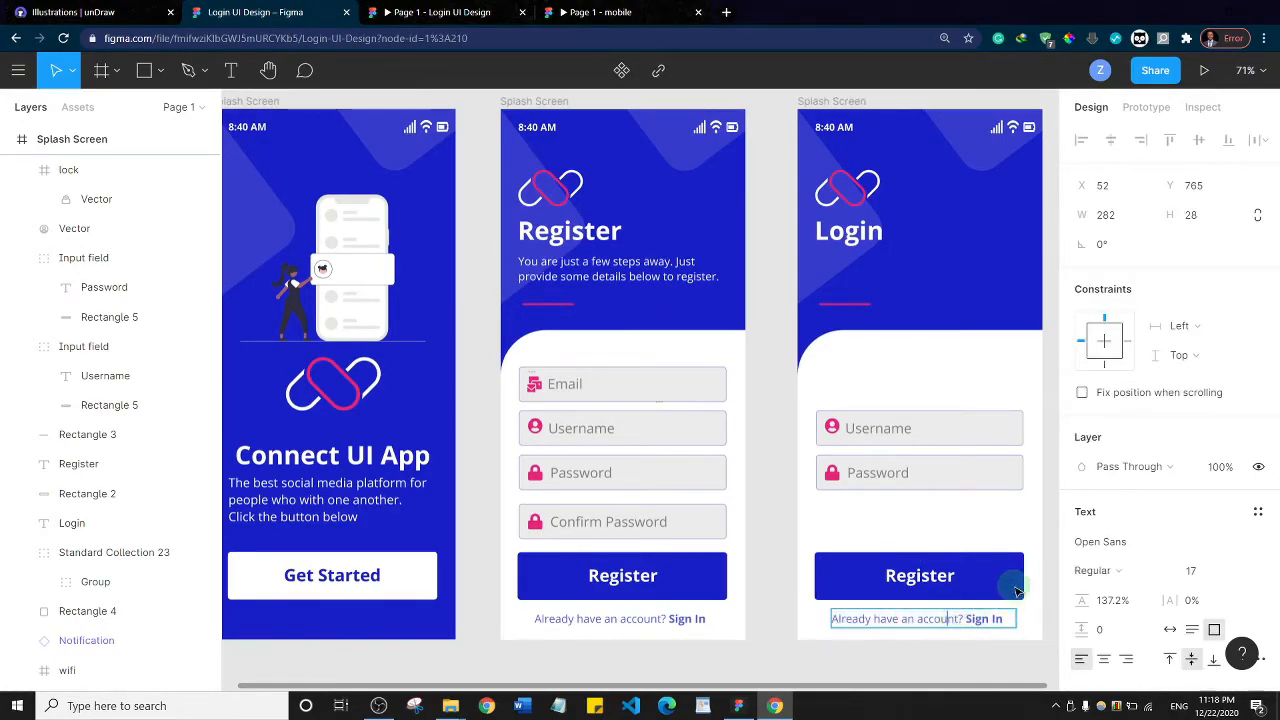
key("ctrl+Left")
key("ctrl+shift+Left")
type("Don't")
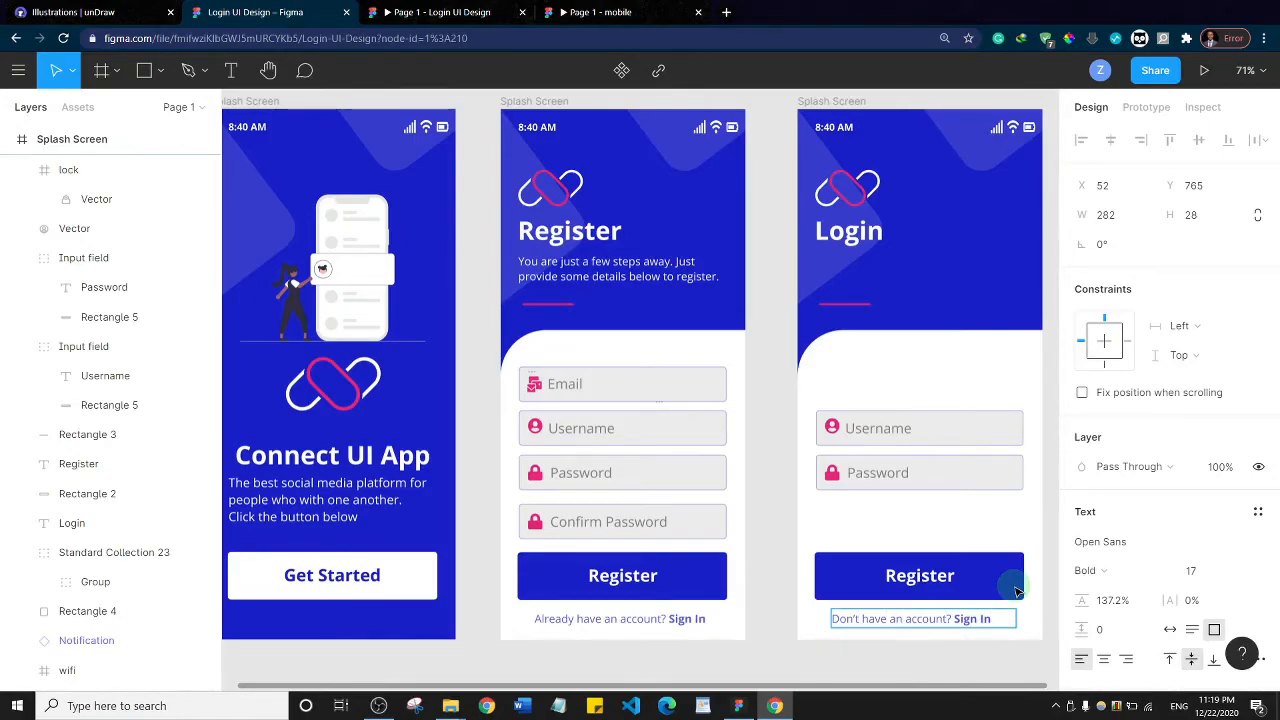
type("Register")
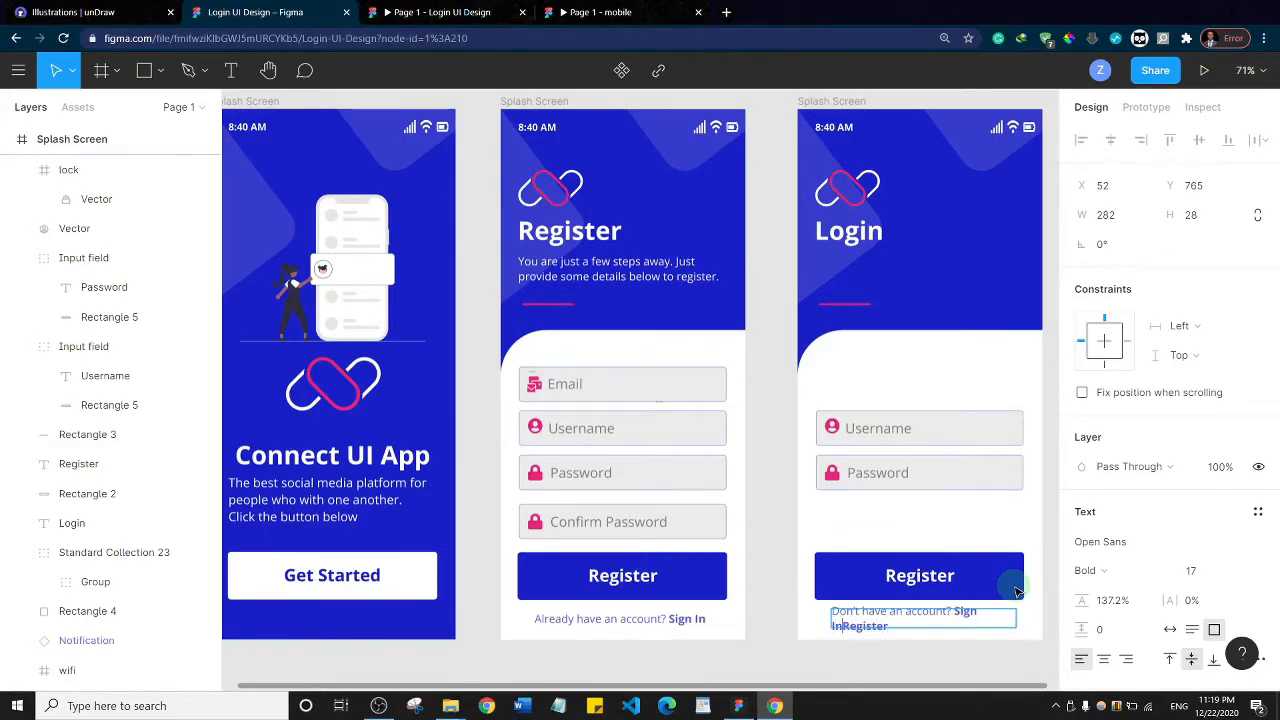
Replace "Sign In" with a bold "Register" at the end of the Login screen's account prompt
key("BackSpace")
key("BackSpace")
key("BackSpace")
key("BackSpace")
key("BackSpace")
key("BackSpace")
key("BackSpace")
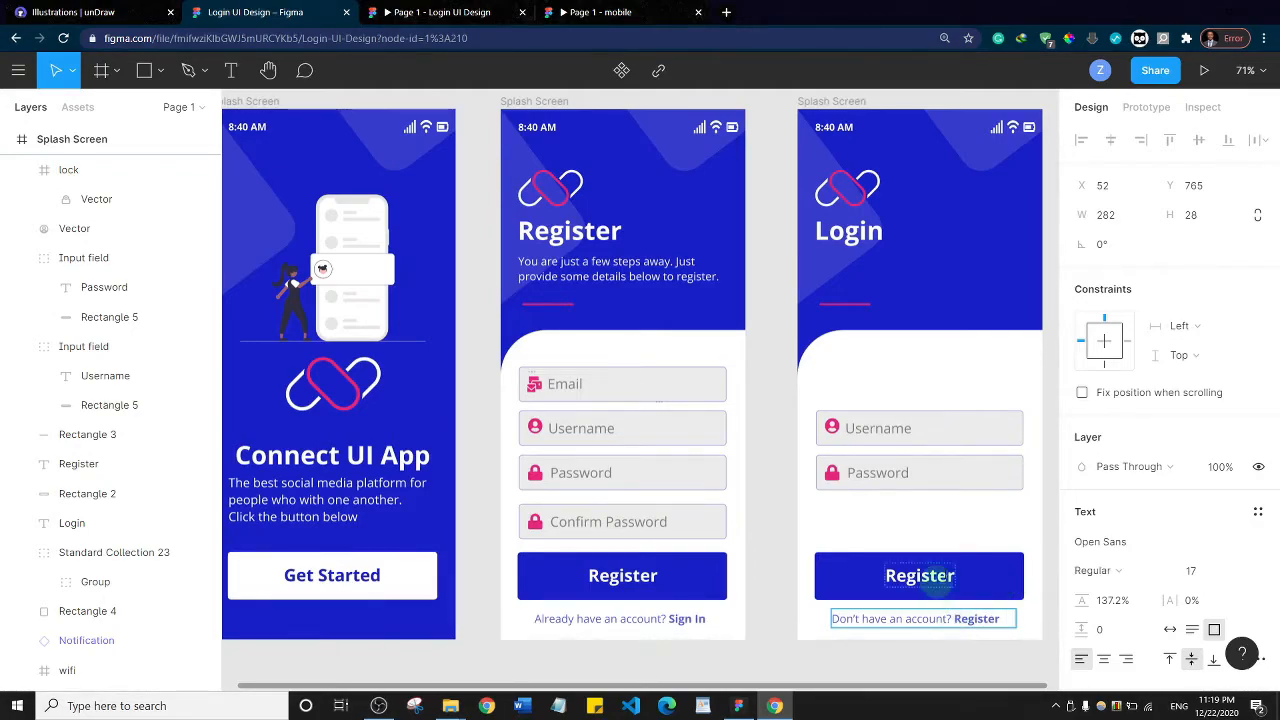
key("Escape")
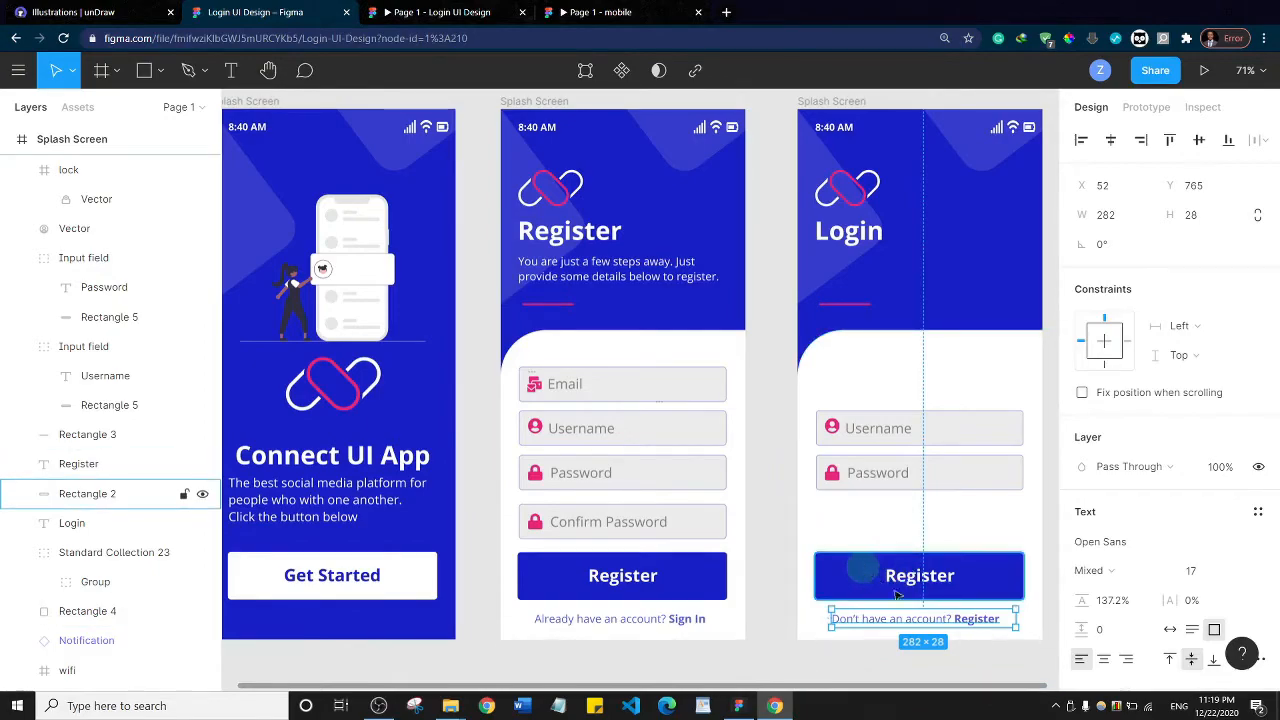
left_click(815, 665)
left_click_drag(874, 531, 934, 625)
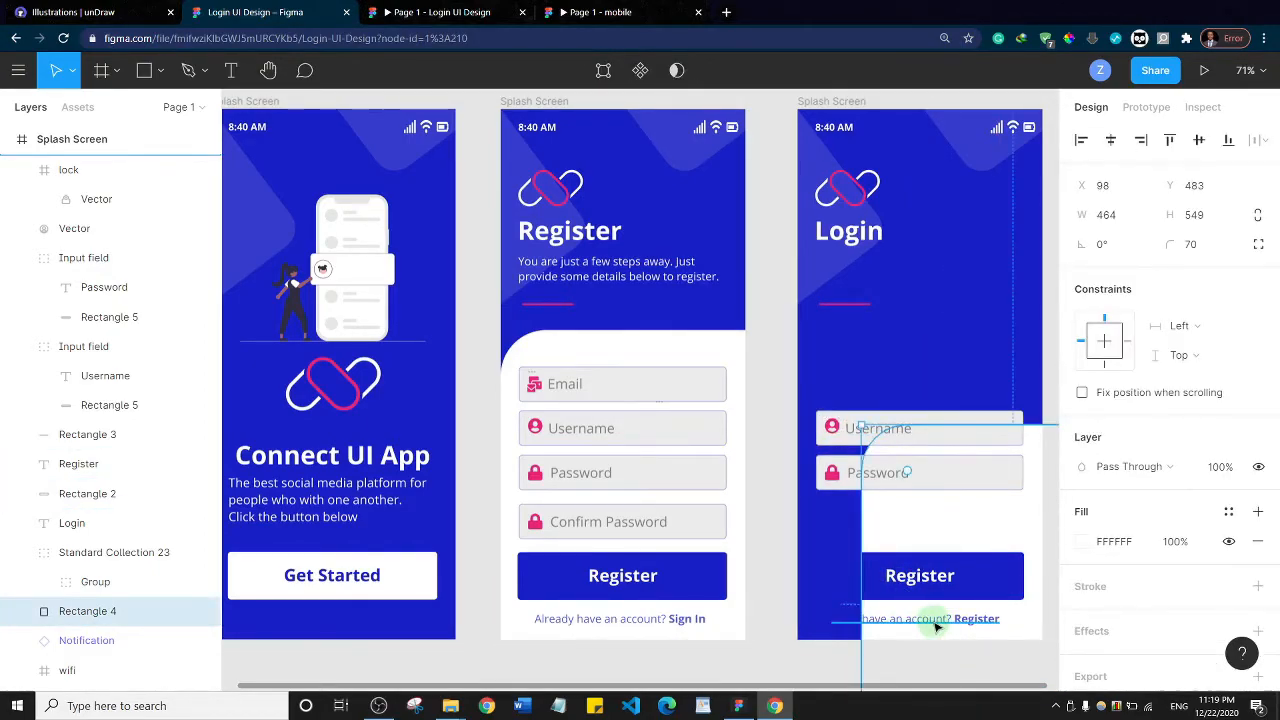
key("ctrl+z")
left_click(866, 579)
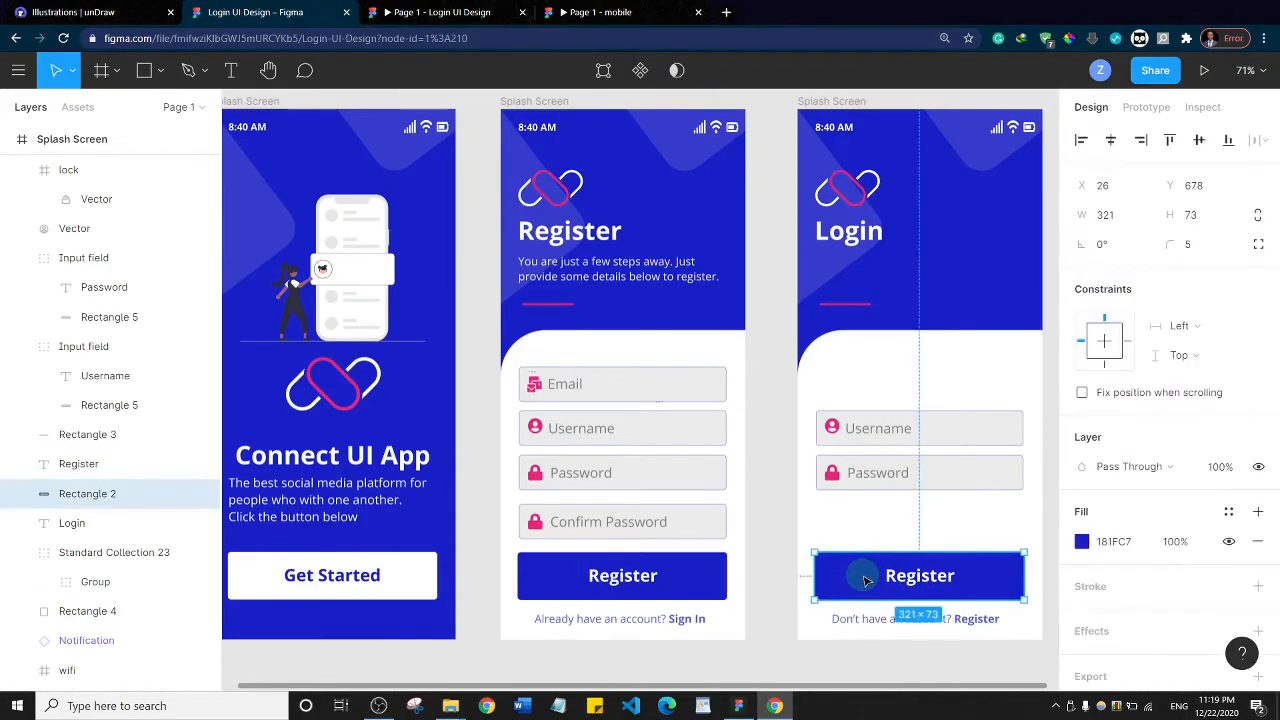
left_click_drag(866, 579, 857, 531)
key("ctrl+z")
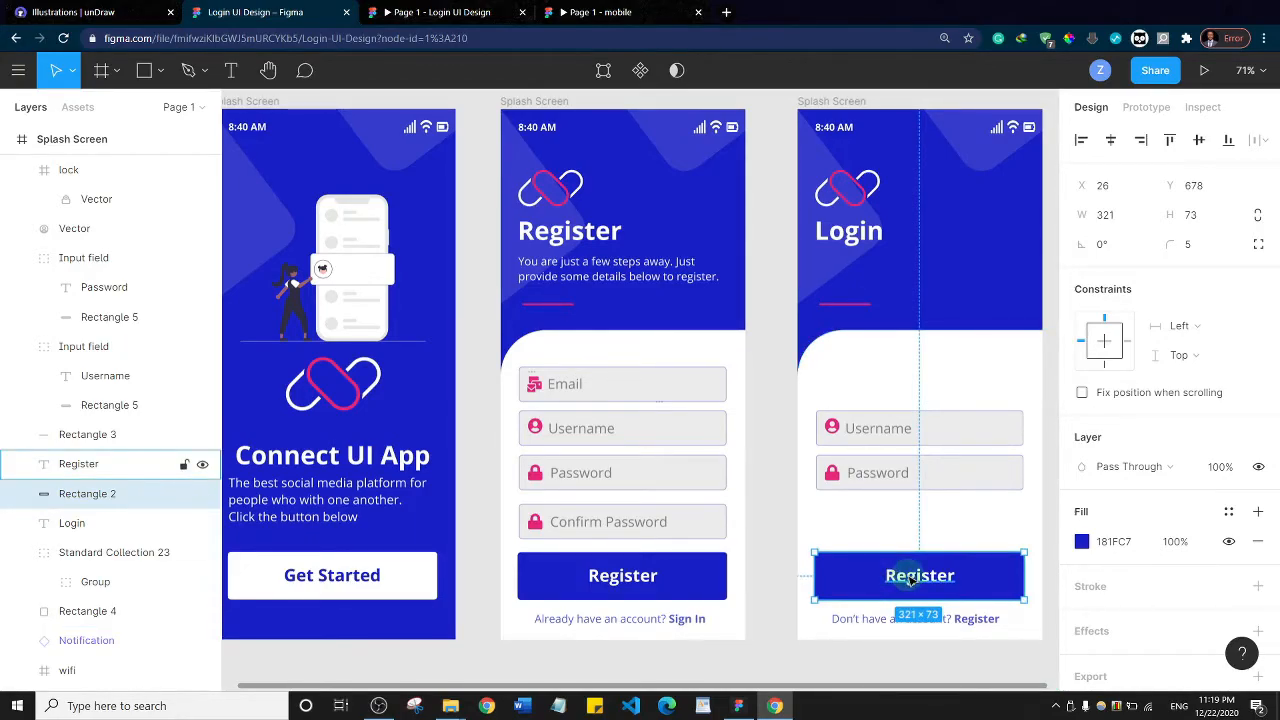
Move the Login screen's button with its label up below the Password field, and place the account prompt just beneath it at X 47, Y 682
left_click(912, 578, "shift")
left_click_drag(860, 575, 864, 531)
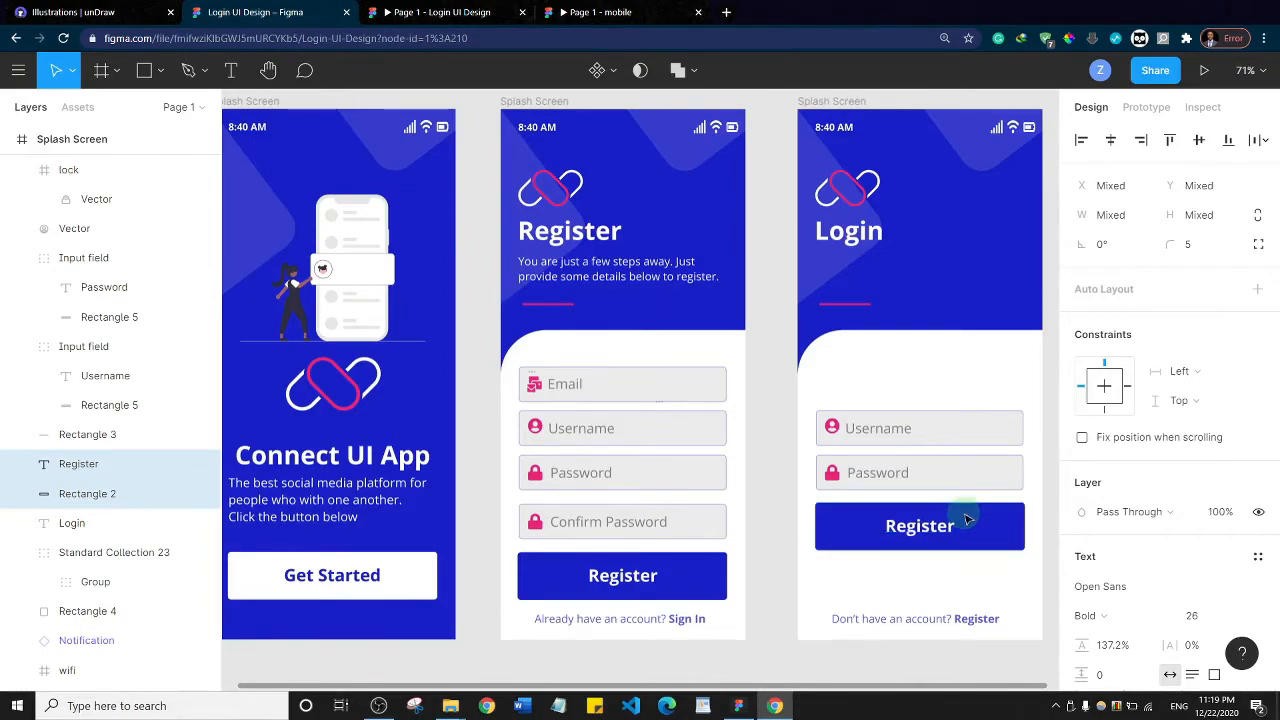
left_click(926, 621)
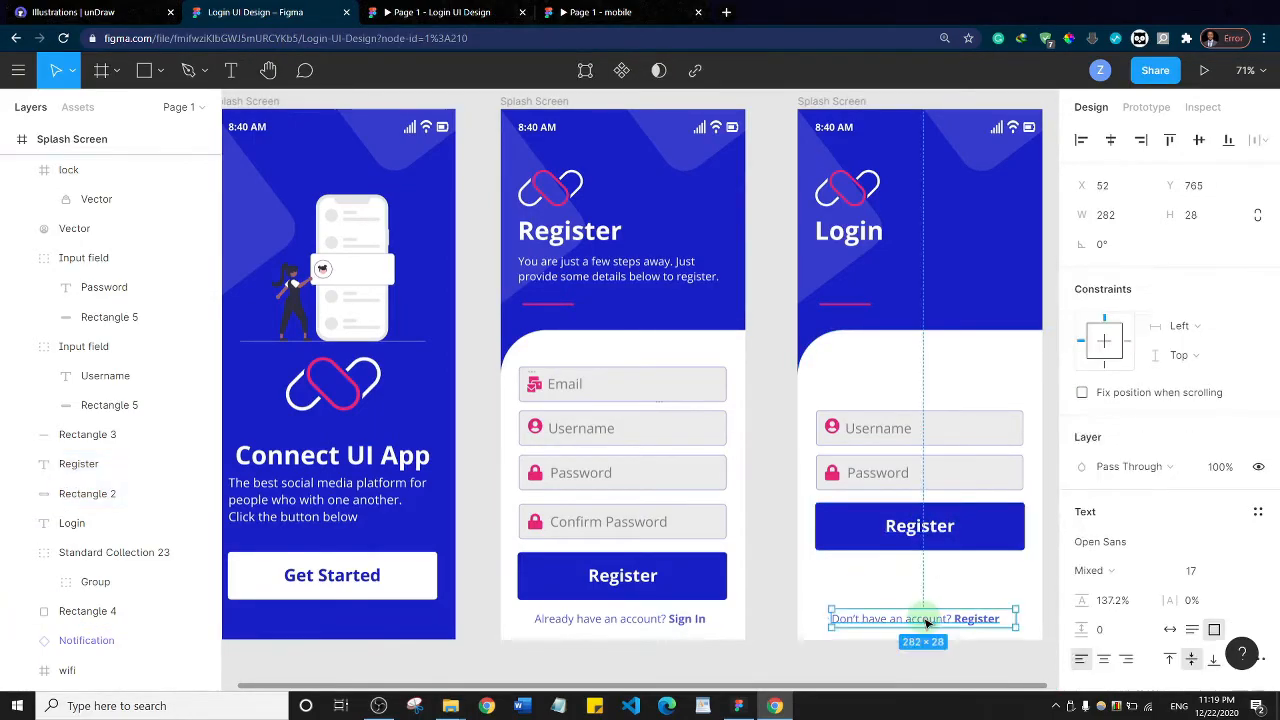
left_click_drag(931, 622, 921, 563)
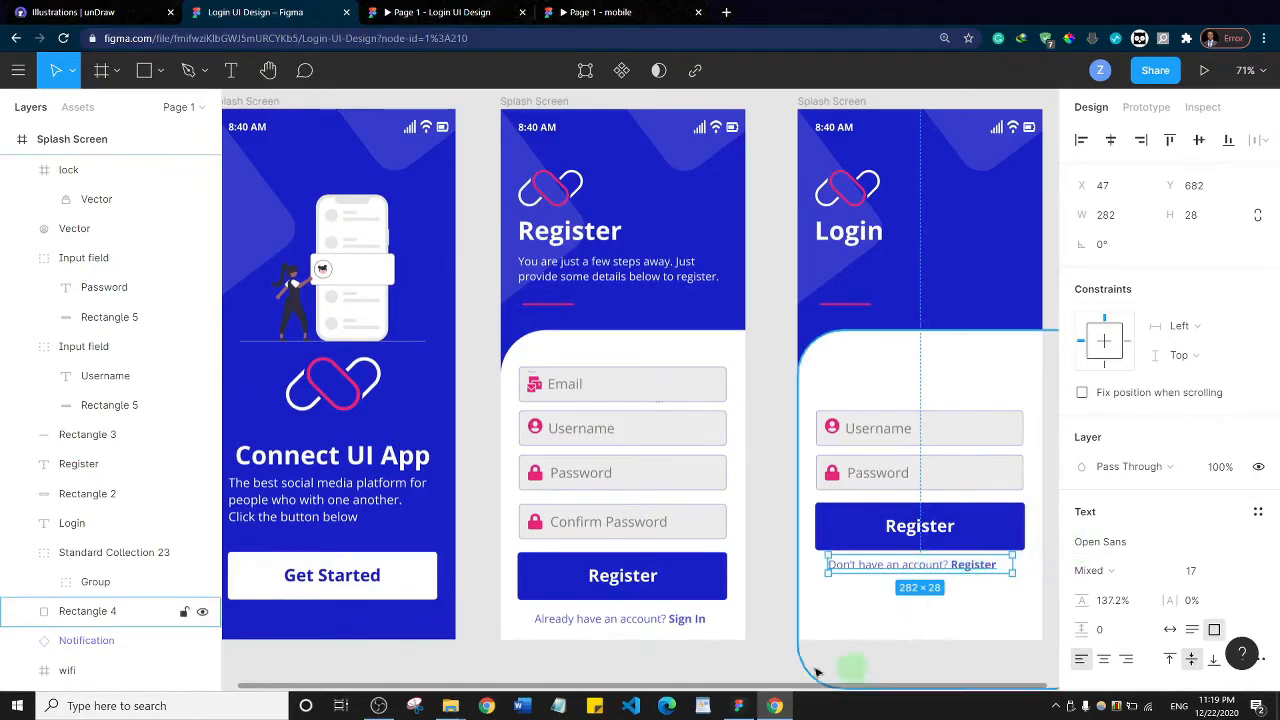
left_click(790, 533)
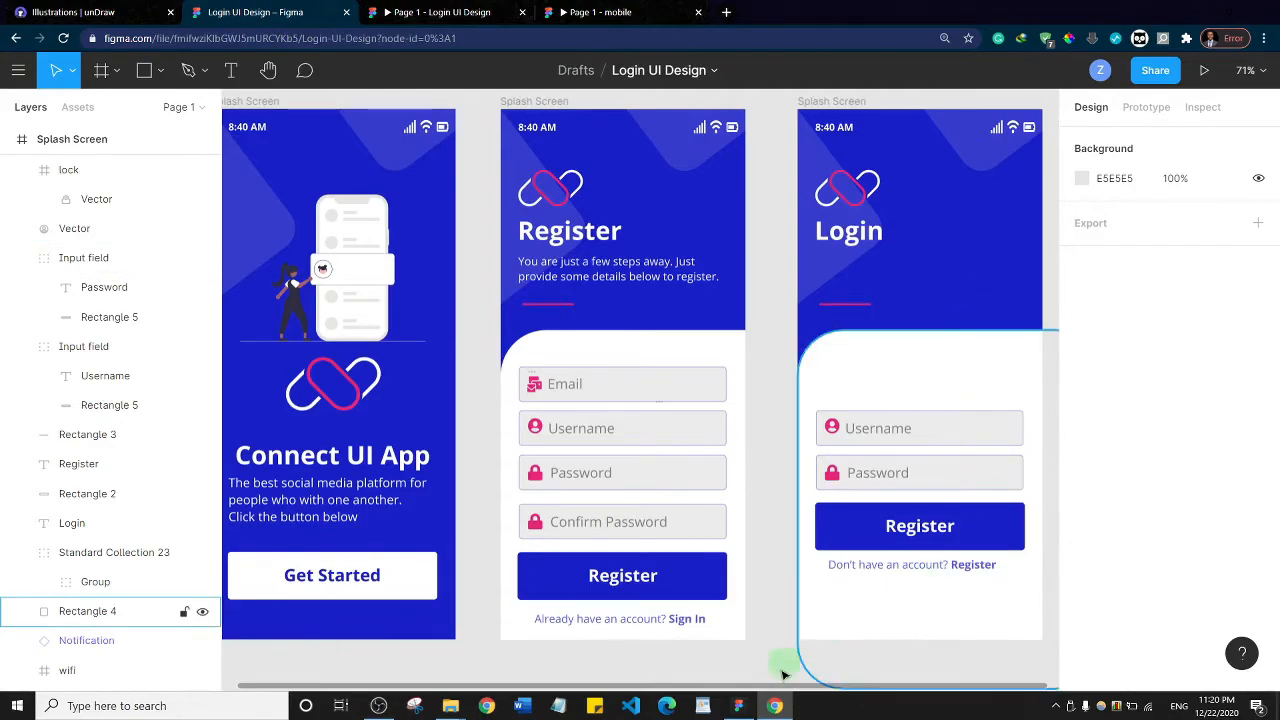
Copy the Register screen's subtitle onto the Login screen, placing a single copy below the heading at X 31, Y 212
left_click_drag(785, 686, 860, 680)
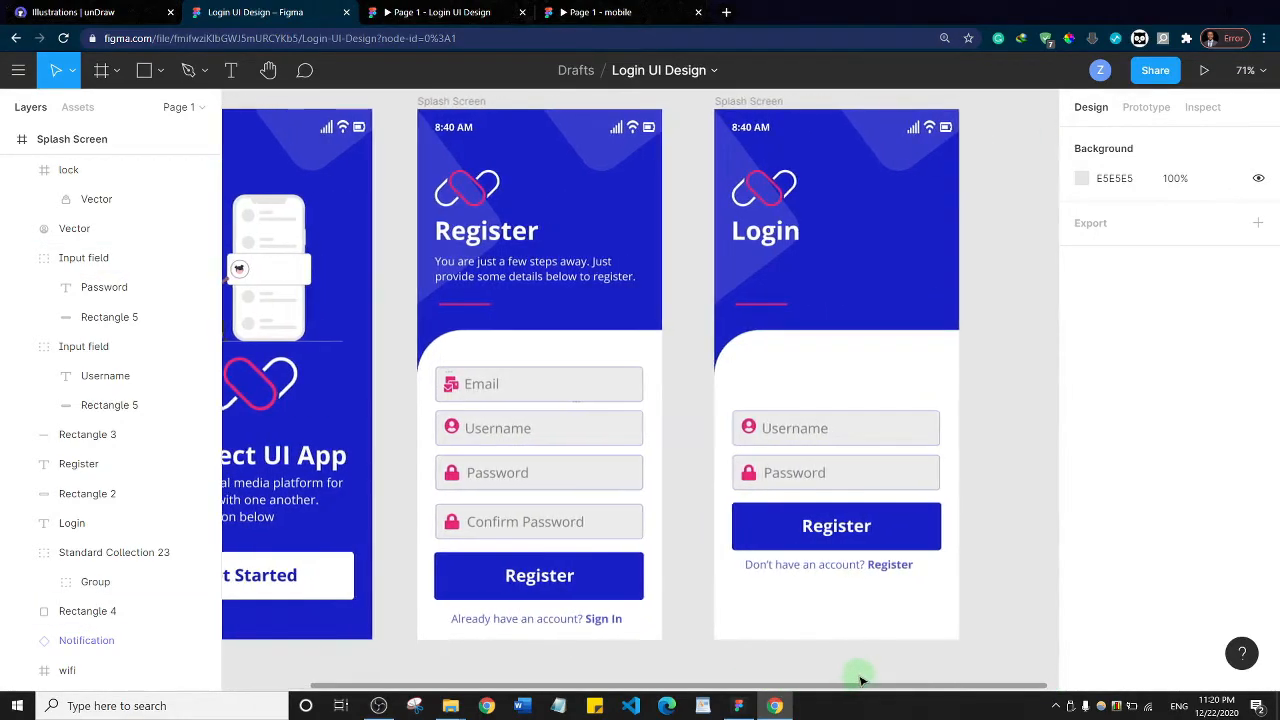
left_click(779, 262)
left_click(836, 262)
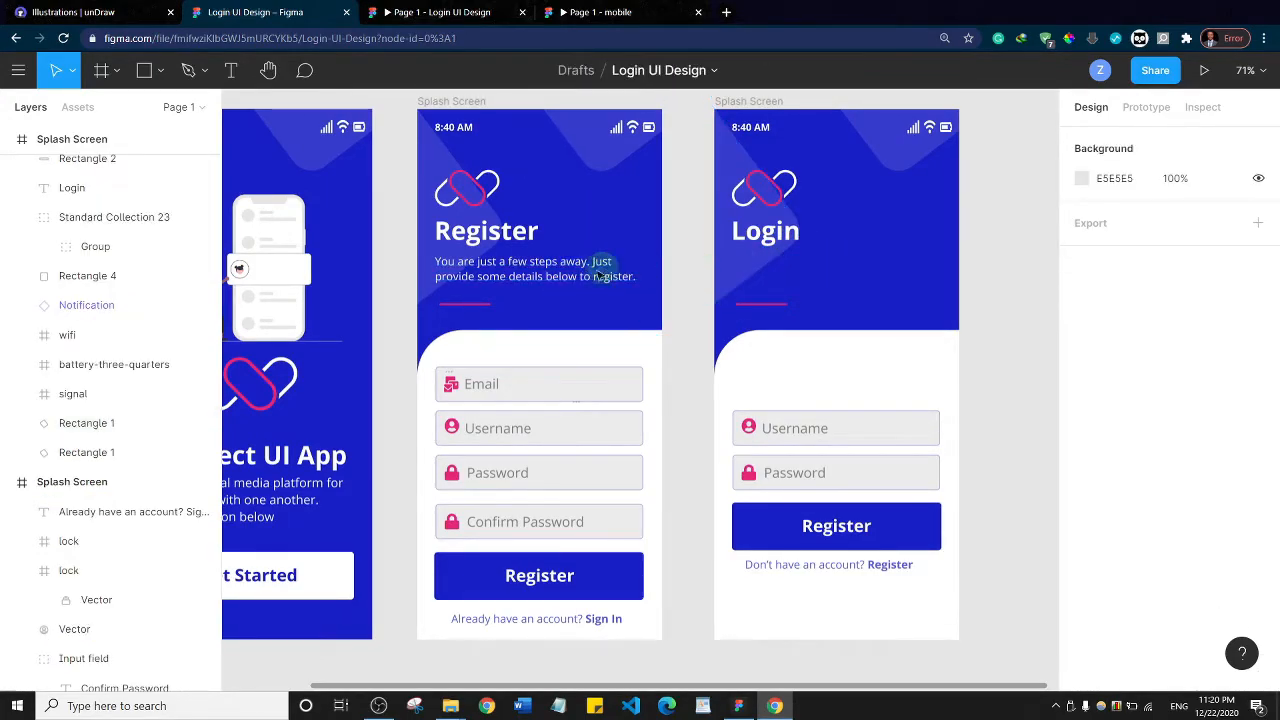
left_click(546, 277)
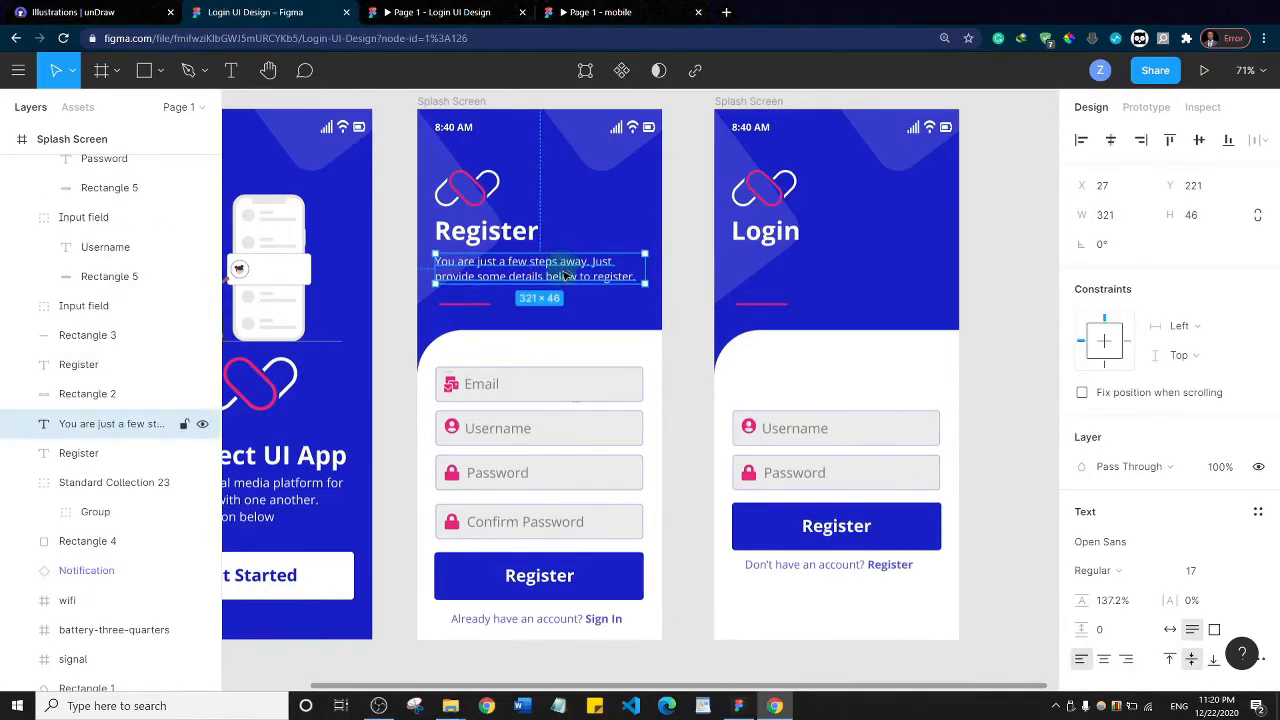
left_click_drag(566, 277, 867, 277)
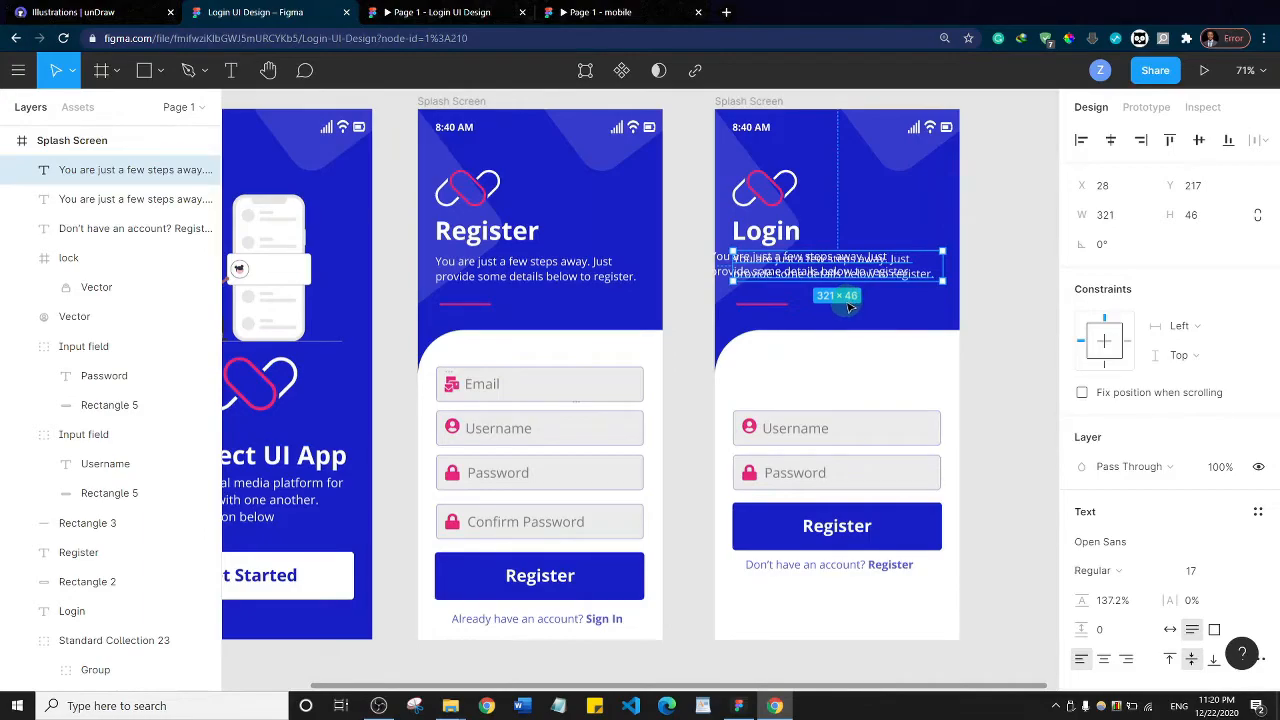
key("ctrl+z")
left_click_drag(767, 266, 786, 268)
Change the copied subtitle on the Login screen to "Enter your username and password to login."
double_click(786, 268)
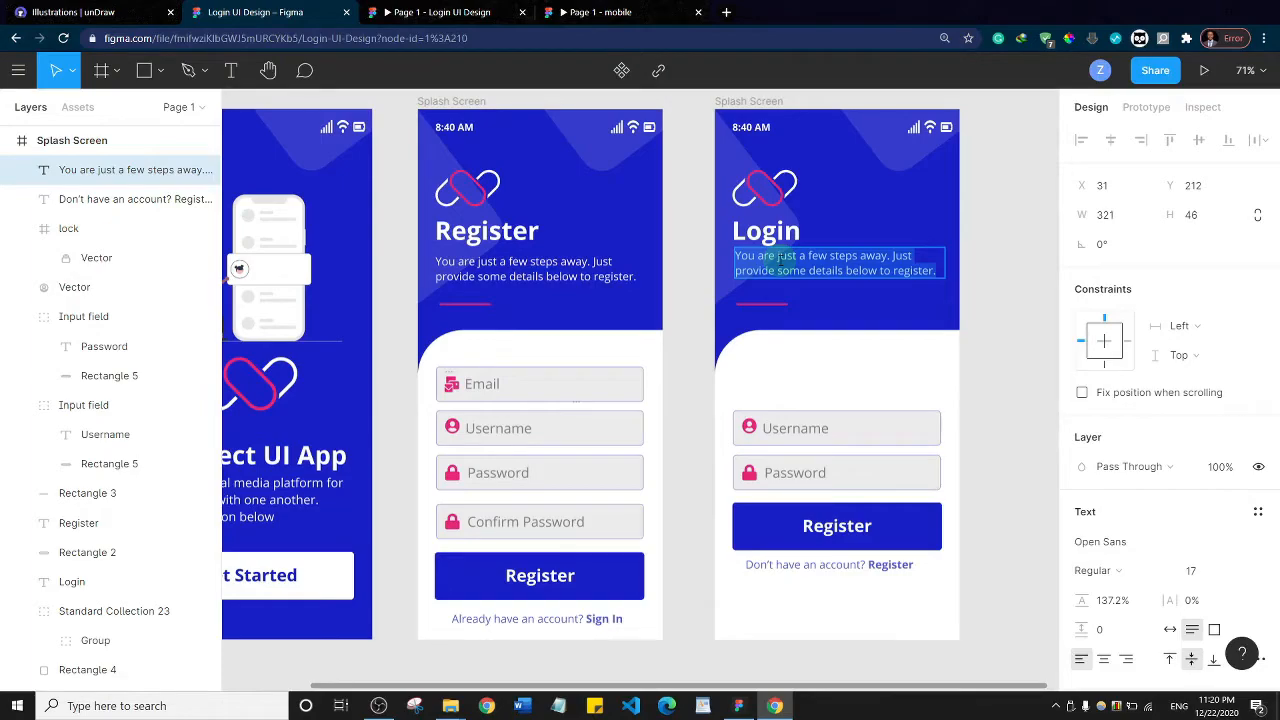
type("Enter")
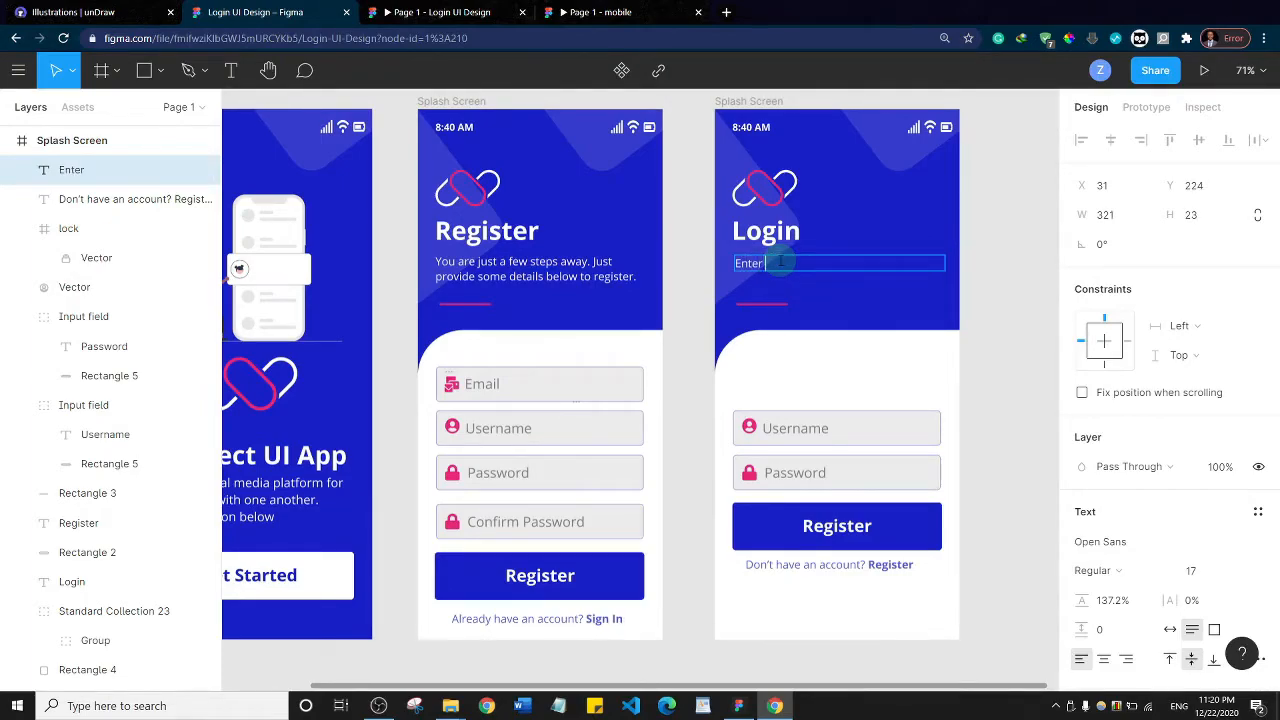
type(" your username and pas")
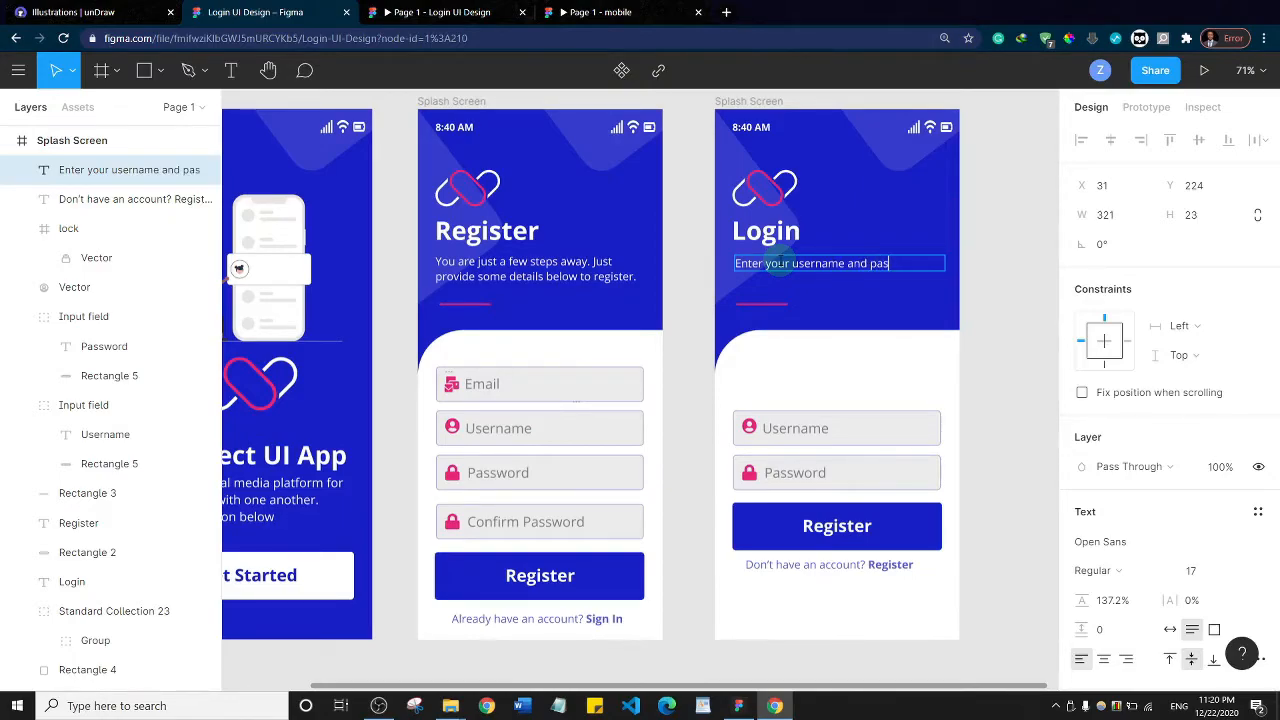
type("sword to login.")
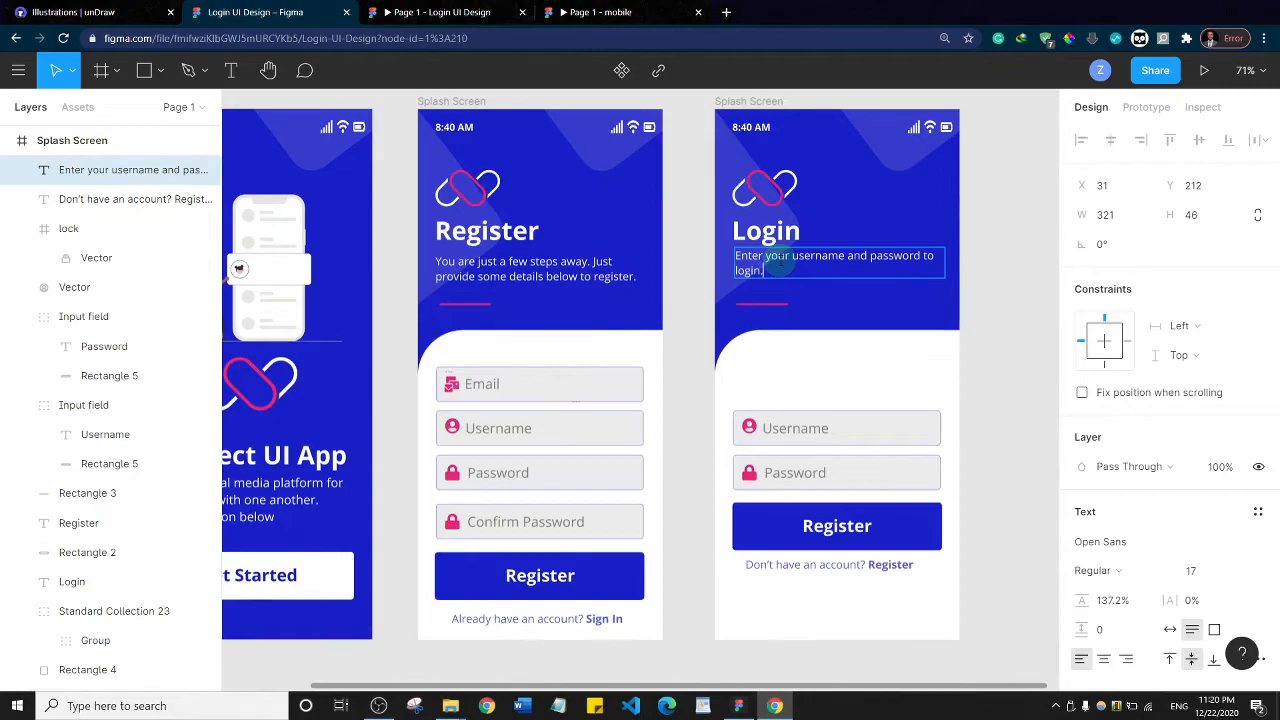
key("Escape")
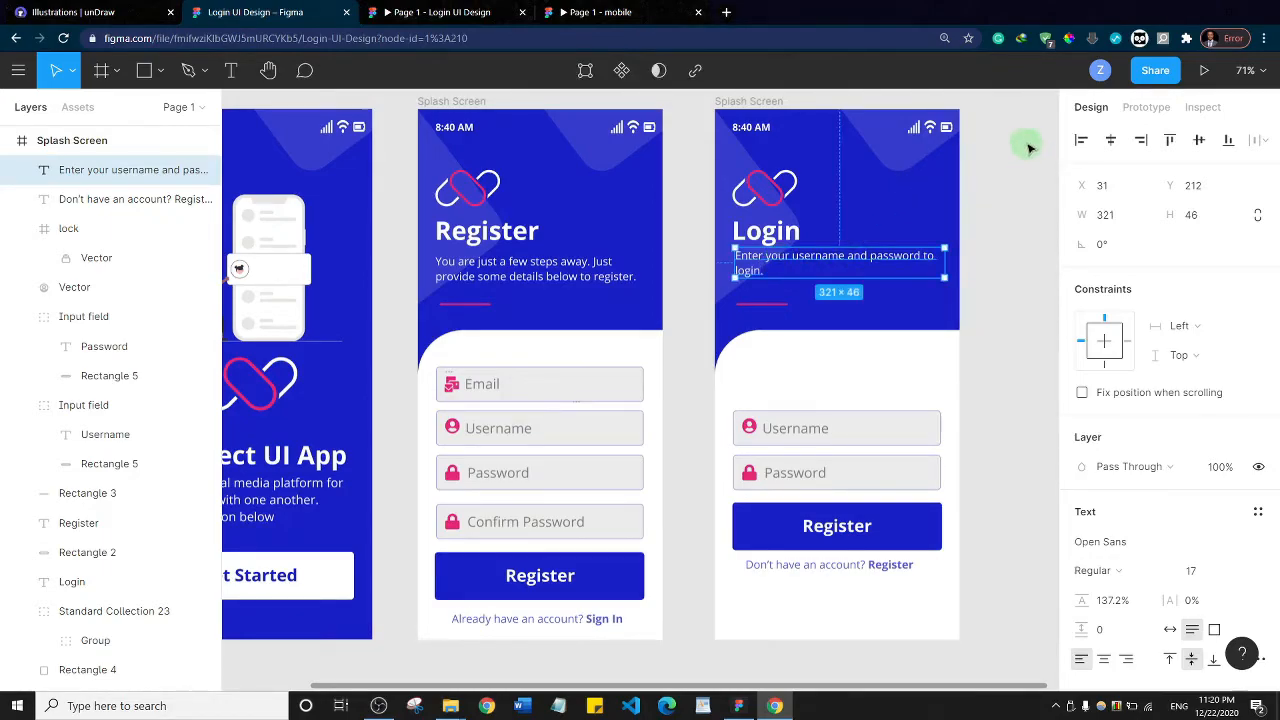
Check the Settings screen in the finished mobile prototype for reference, and return to the Login UI Design file
left_click(1030, 148)
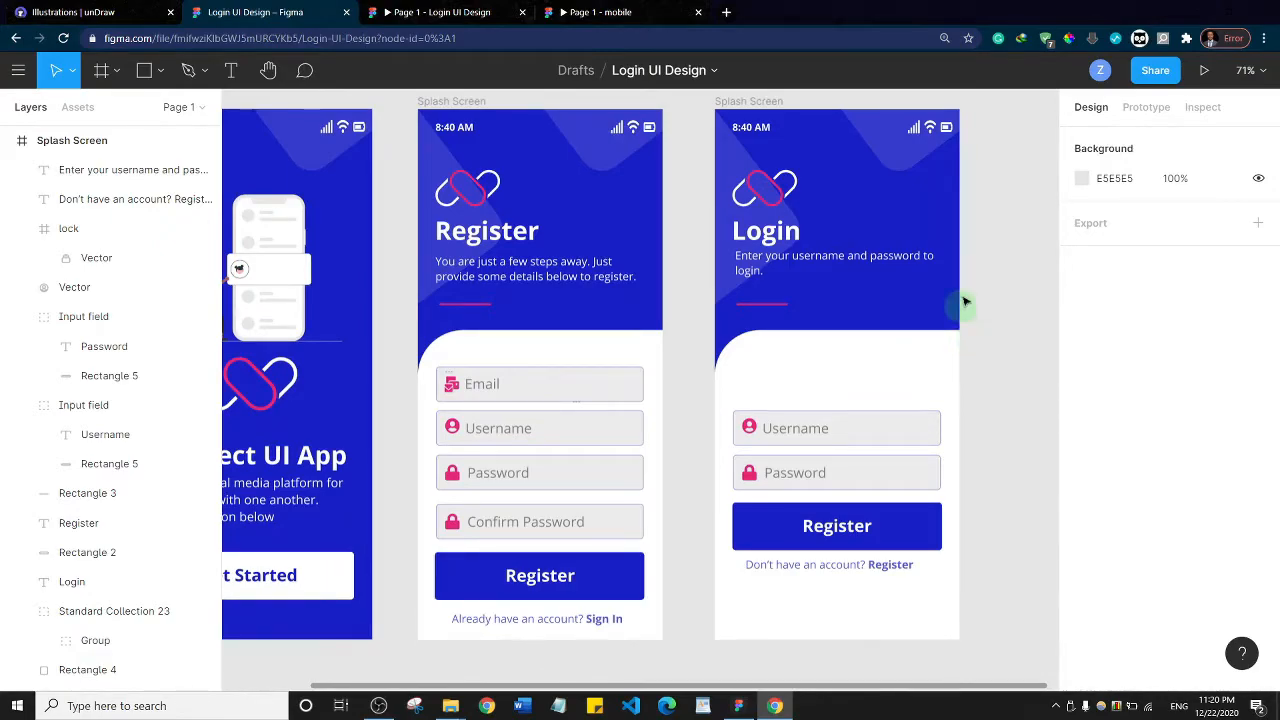
left_click(605, 12)
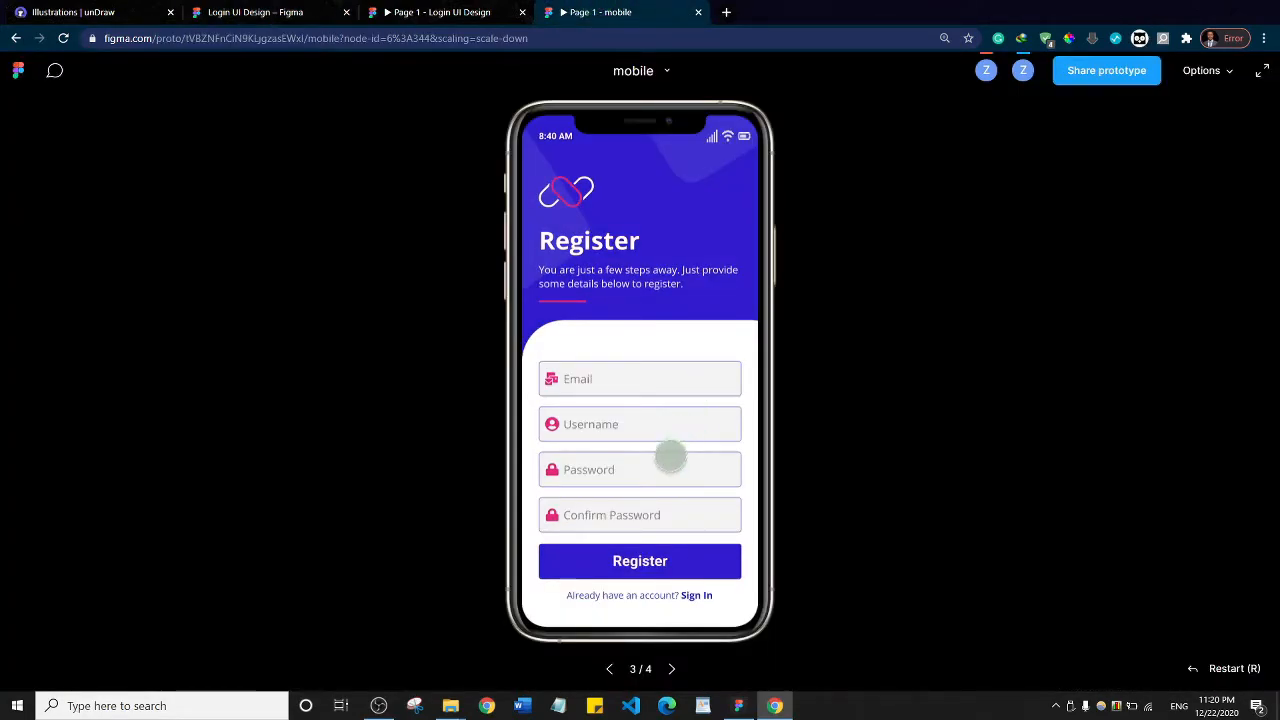
left_click(650, 561)
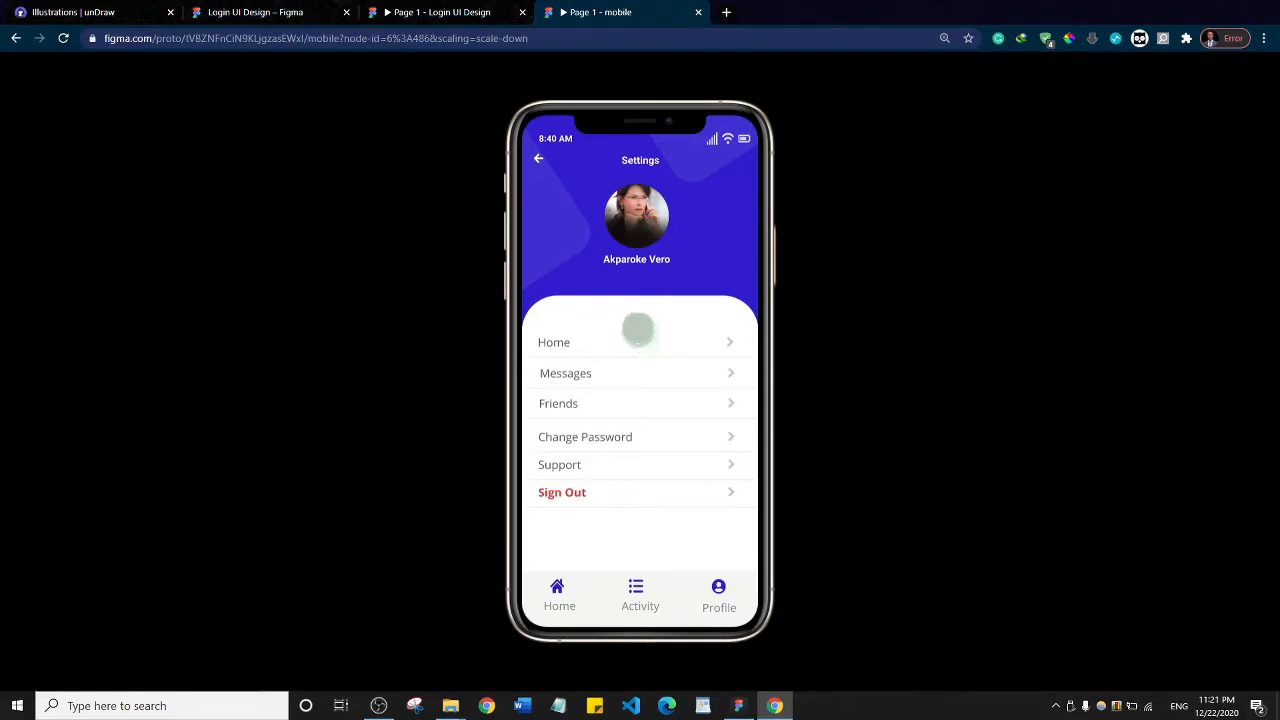
left_click(257, 10)
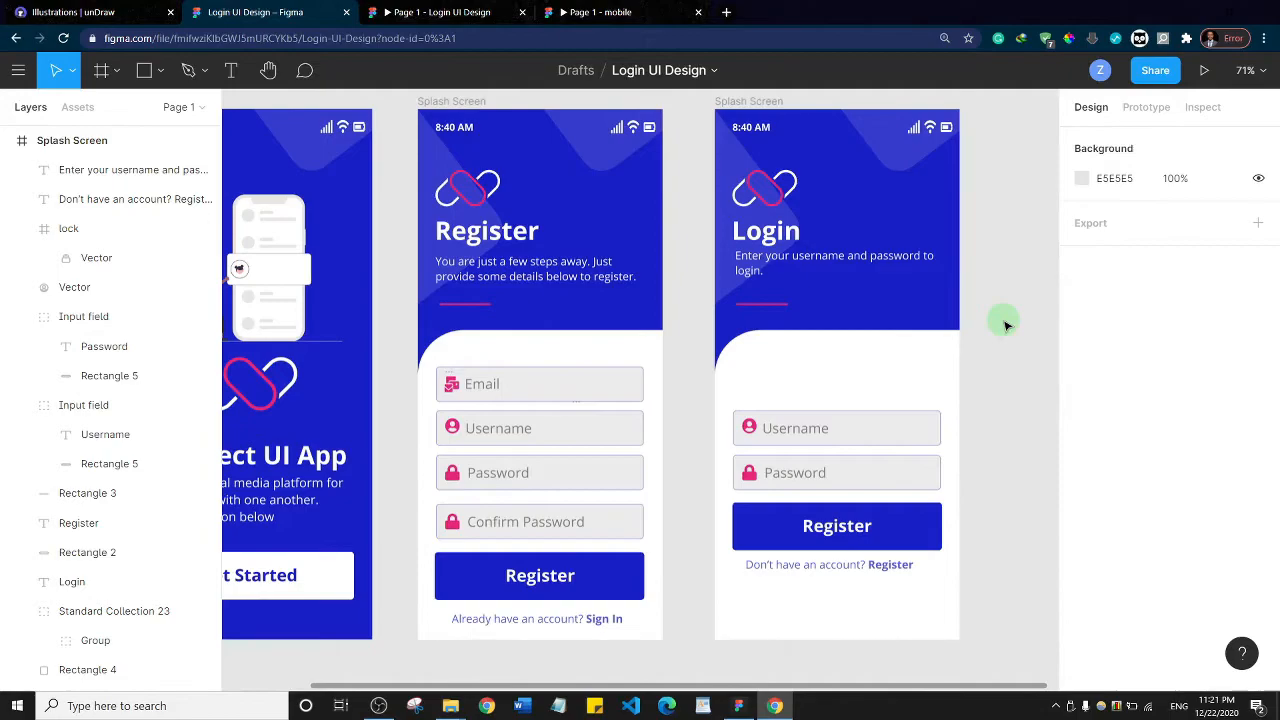
Rename the Login screen's frame to "Login Page"
left_click_drag(1008, 321, 690, 324)
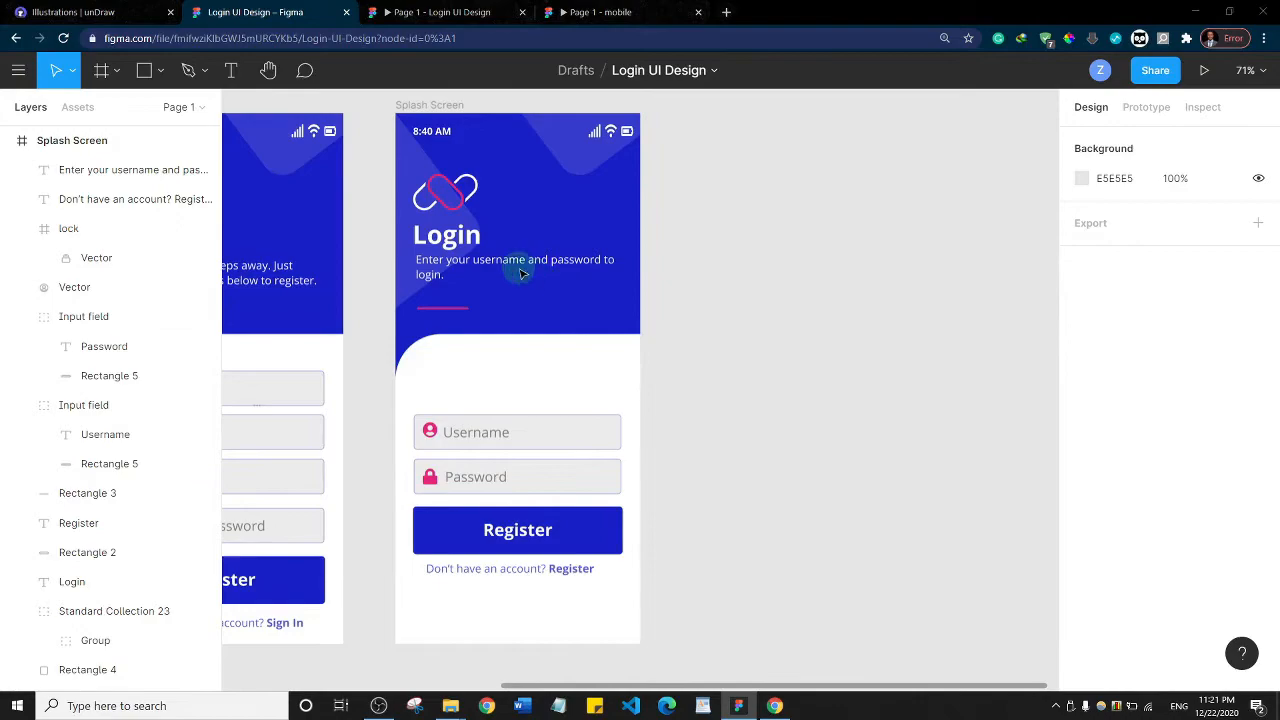
left_click(424, 107)
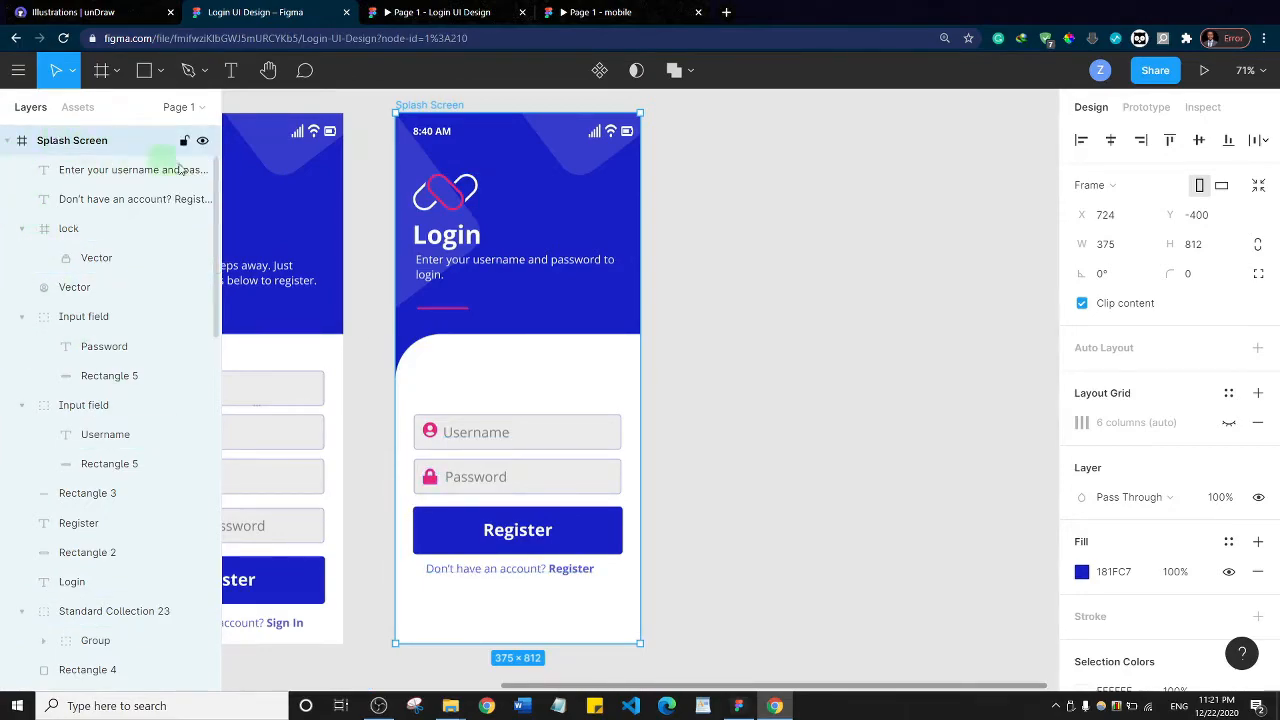
right_click(56, 144)
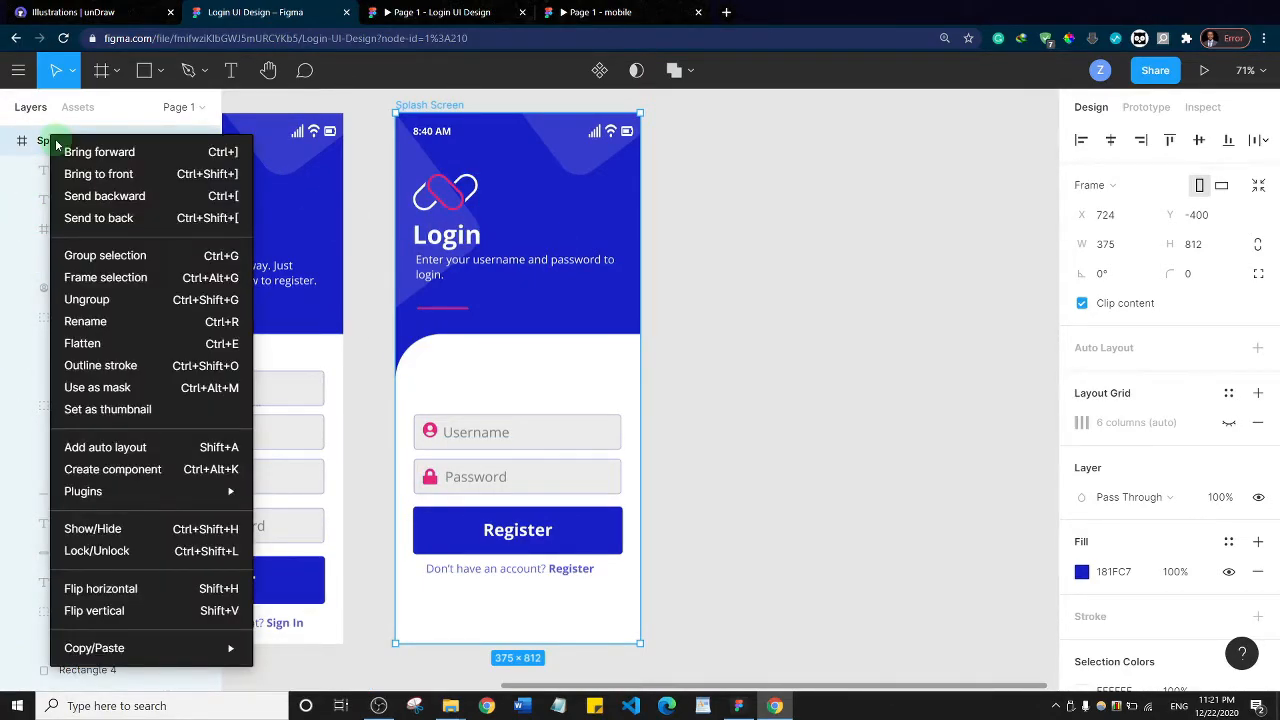
left_click(38, 144)
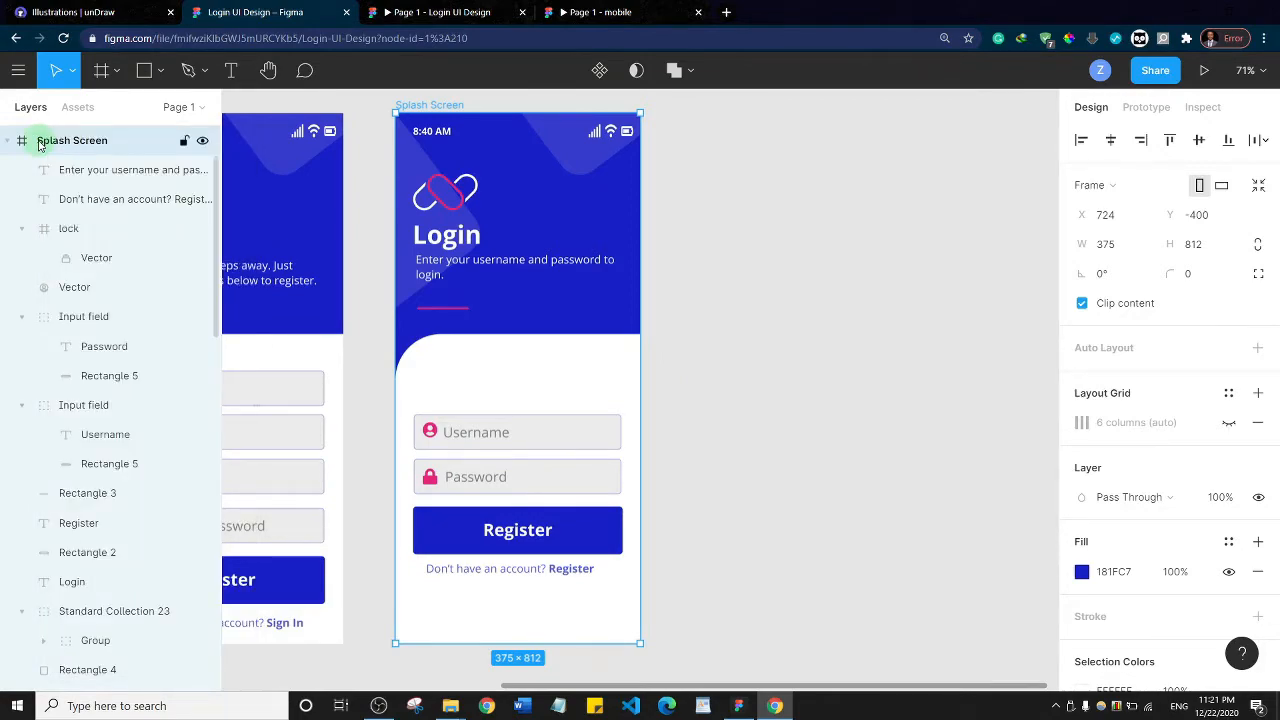
double_click(39, 145)
key("BackSpace")
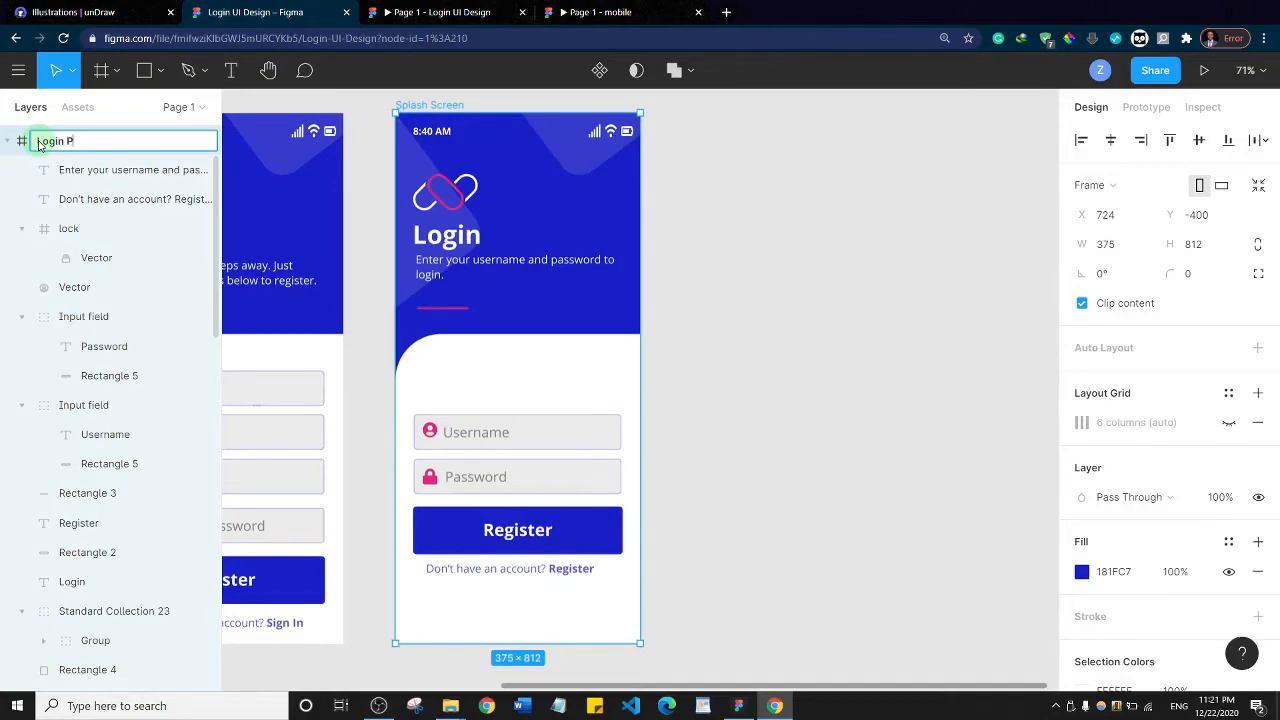
type("Login Page")
key("Return")
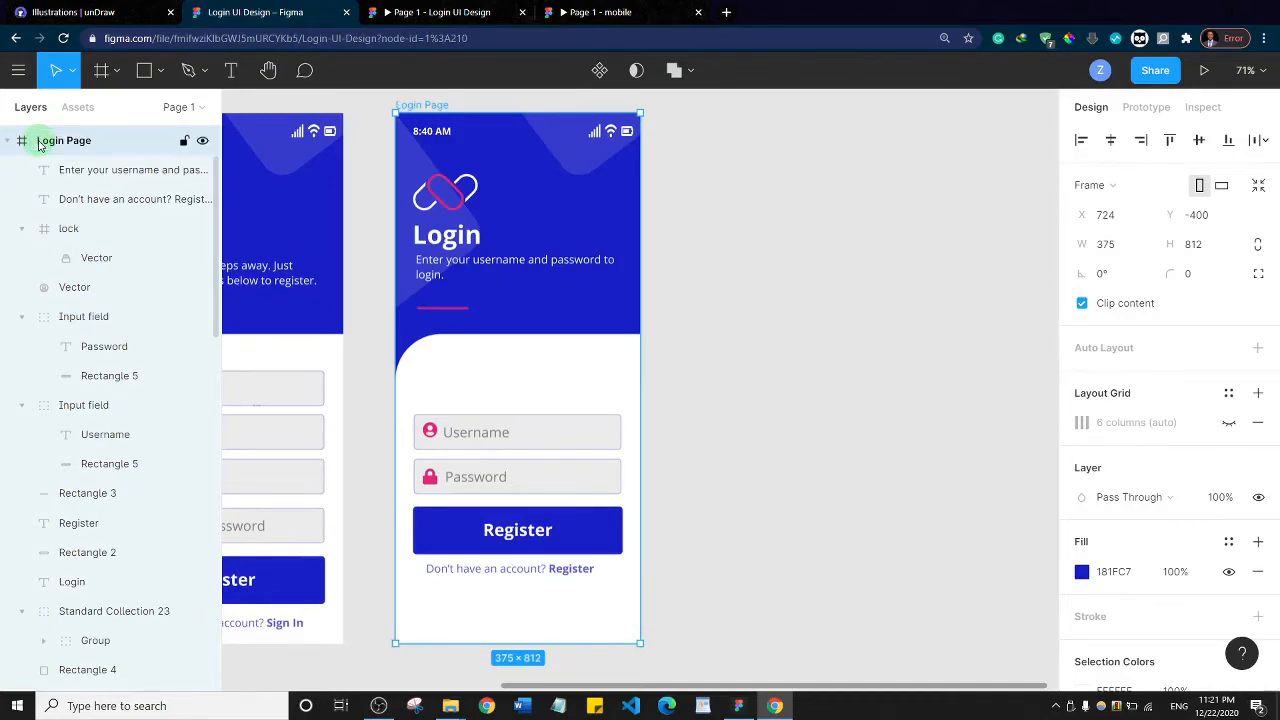
Collapse the expanded frames in the layer list and lock the Login Page frame
left_click(8, 141)
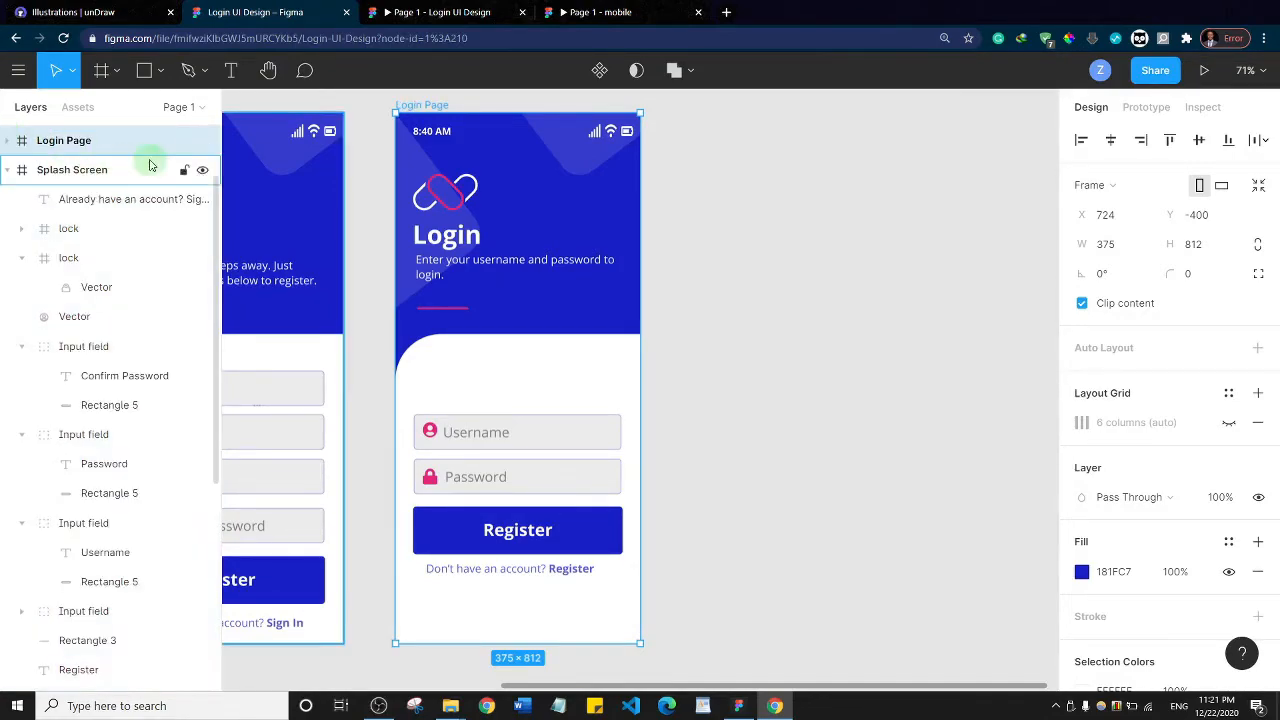
left_click(185, 143)
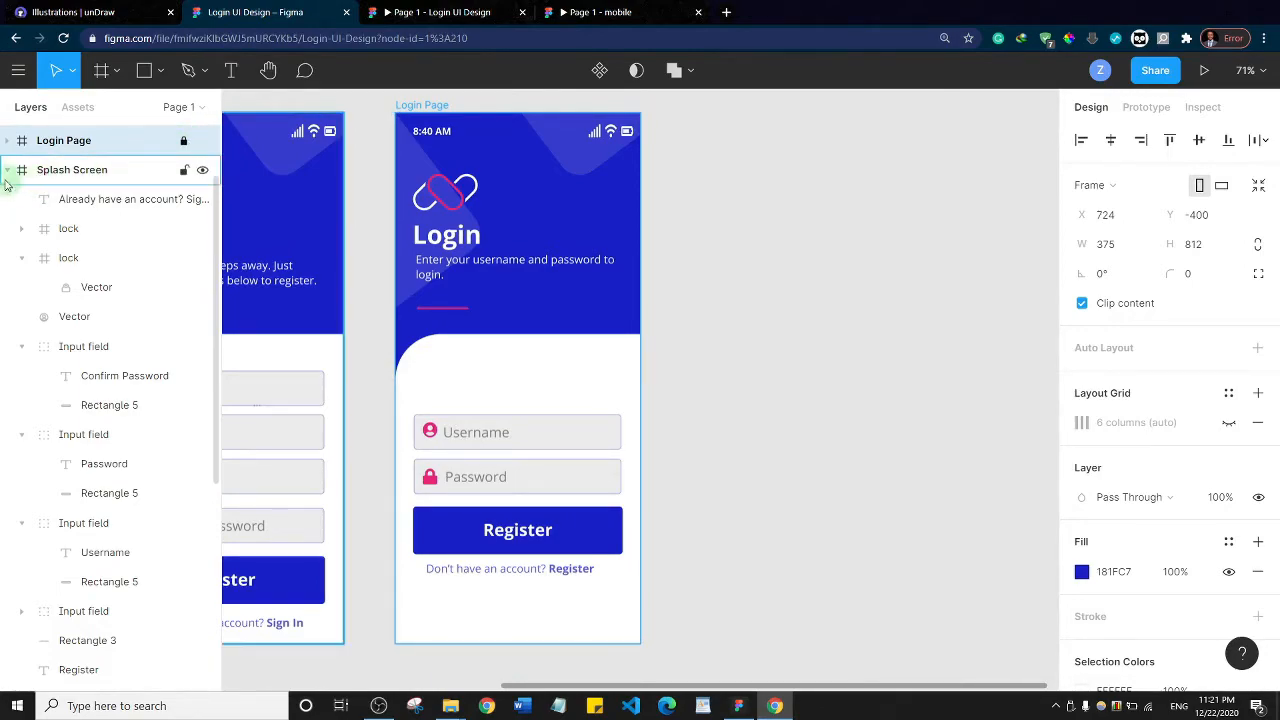
left_click(9, 170)
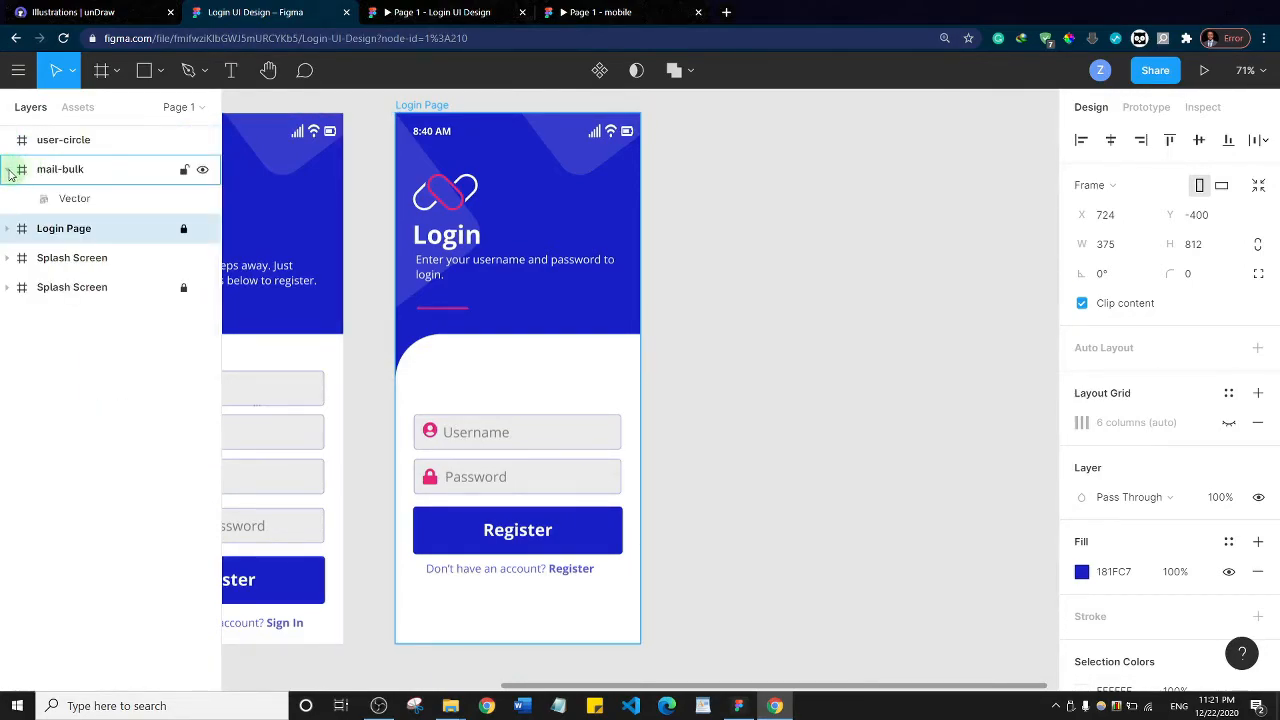
left_click(9, 170)
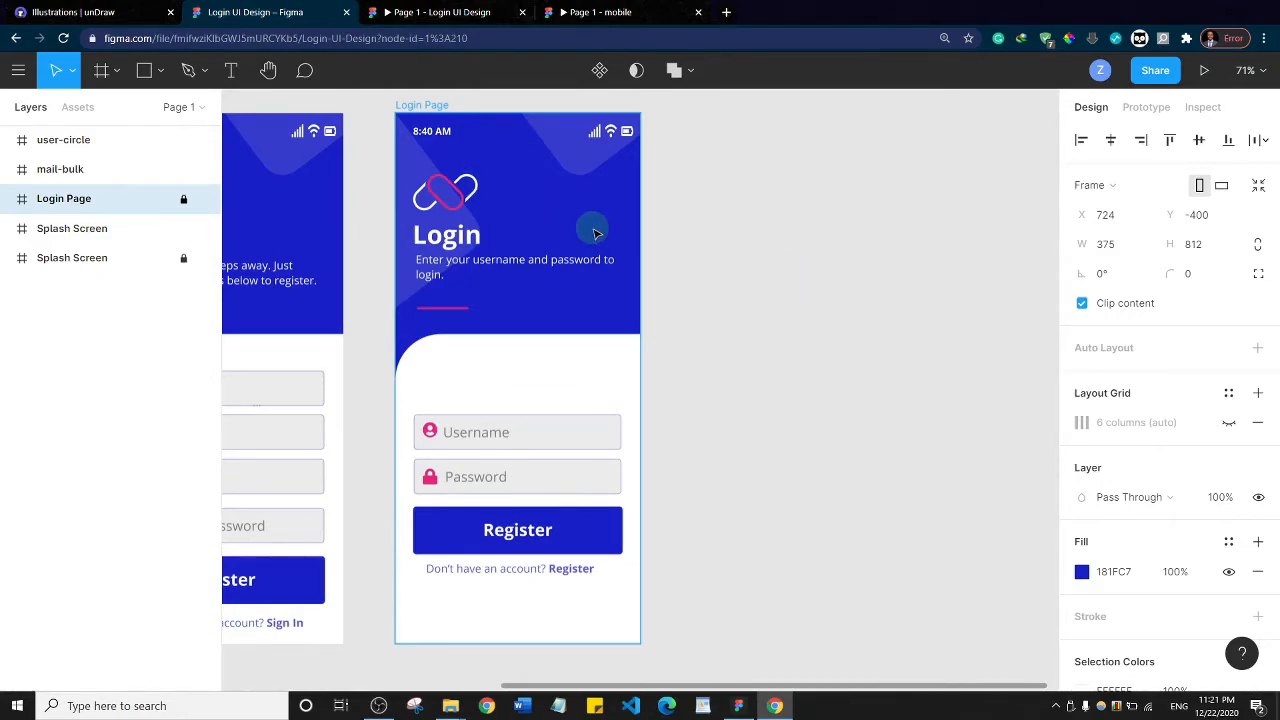
Try to duplicate the locked Login Page frame into the empty canvas beside it
left_click(417, 108)
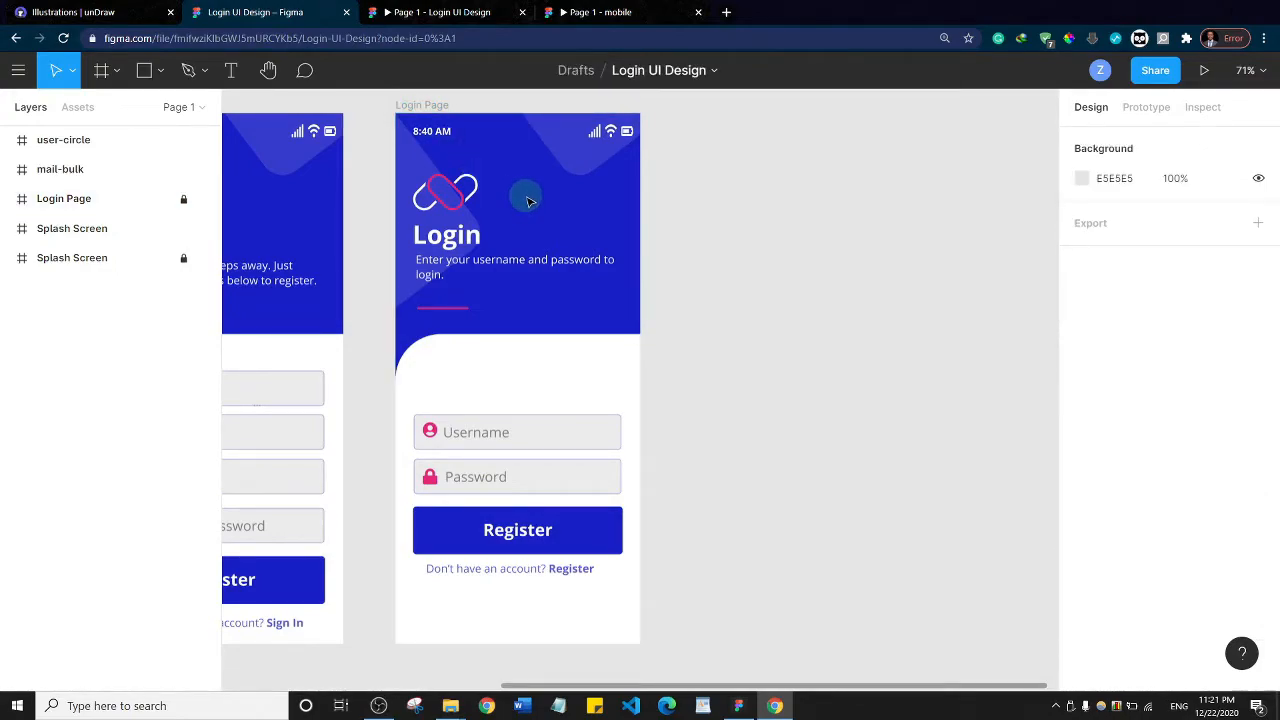
left_click_drag(527, 217, 872, 231)
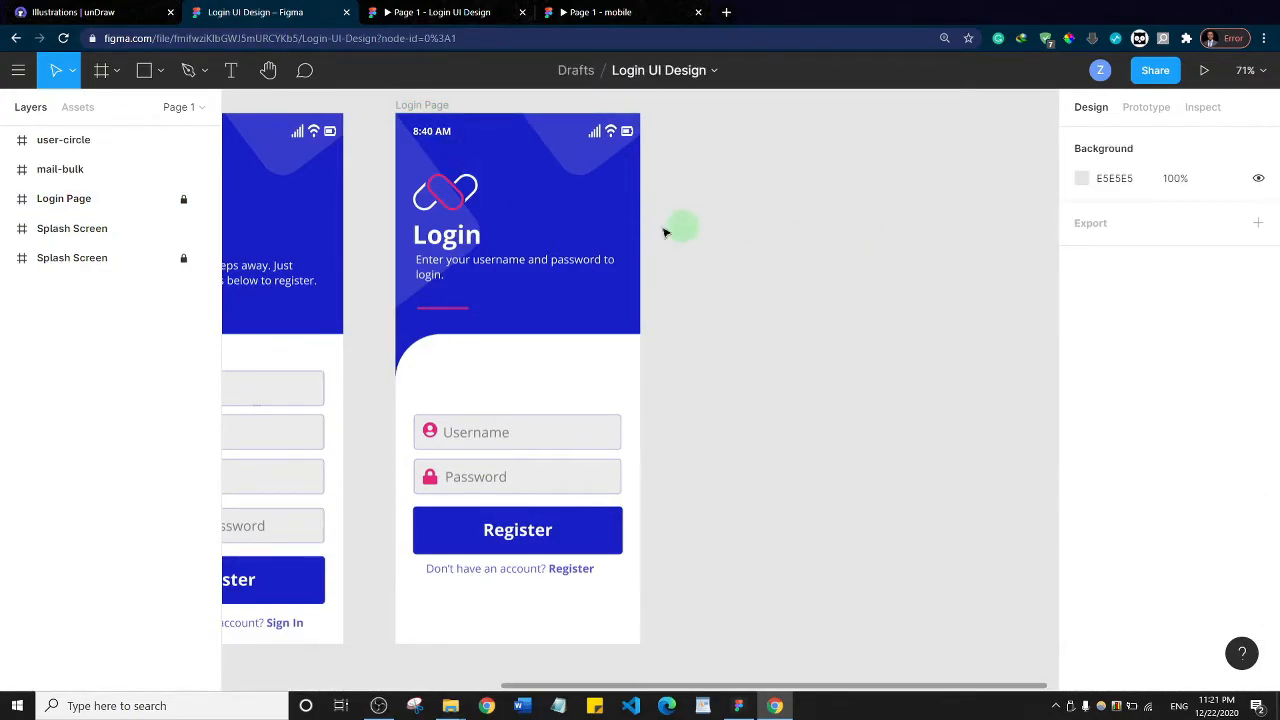
left_click_drag(531, 232, 768, 224)
Unlock the Login Page frame and place a duplicate of it alongside at X 1205, Y -400
left_click(110, 200)
left_click(182, 200)
left_click(516, 172)
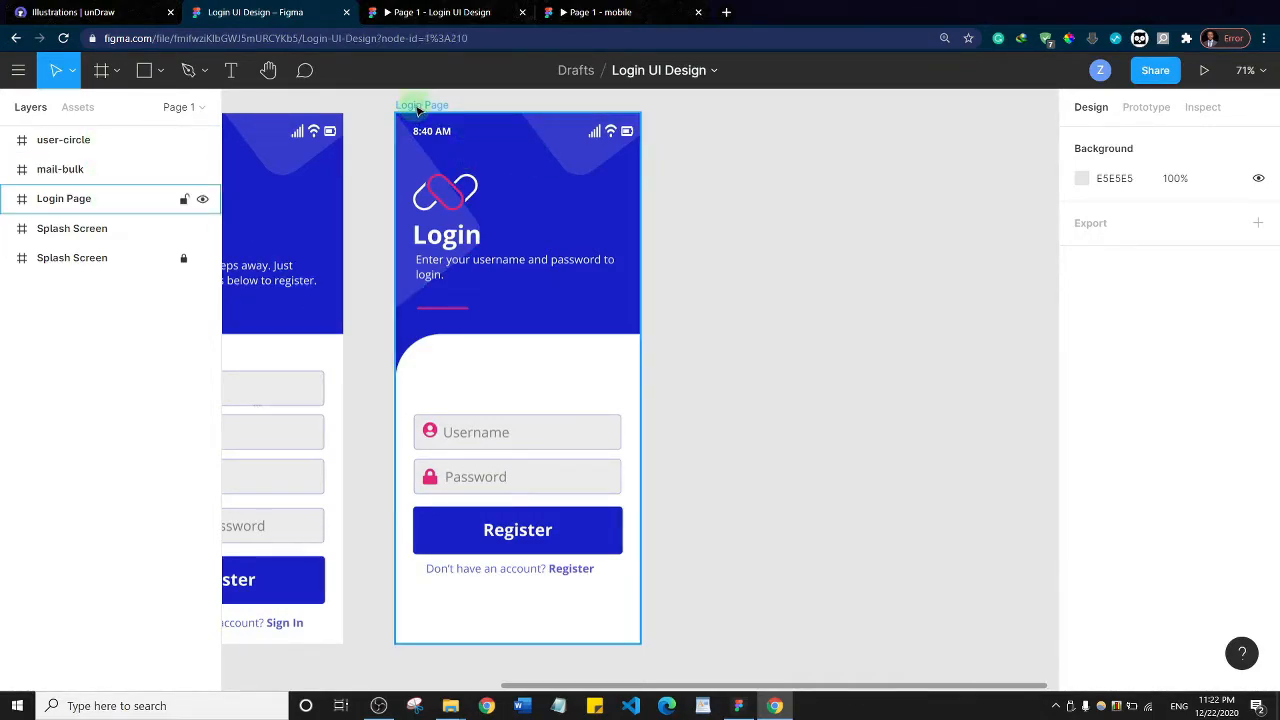
left_click(570, 218)
left_click_drag(570, 220, 887, 221)
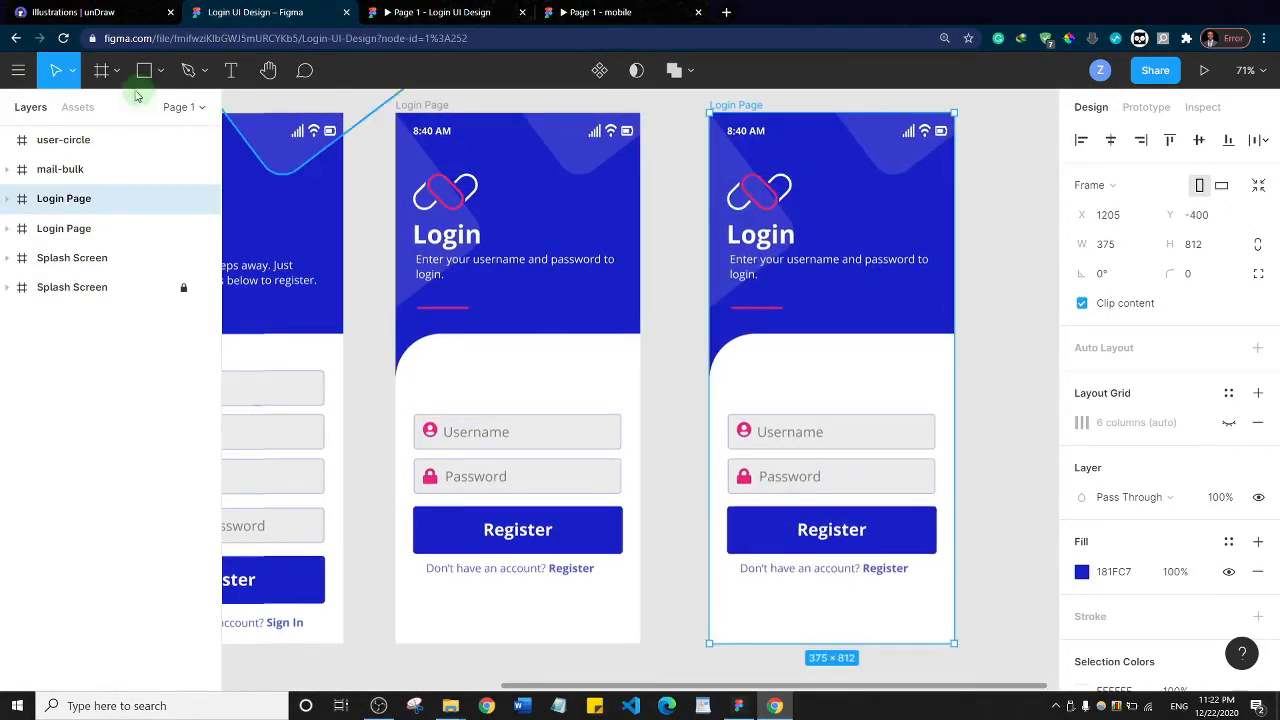
Rename the duplicated Login Page frame to "Profile Page", leaving it unlocked
left_click(183, 200)
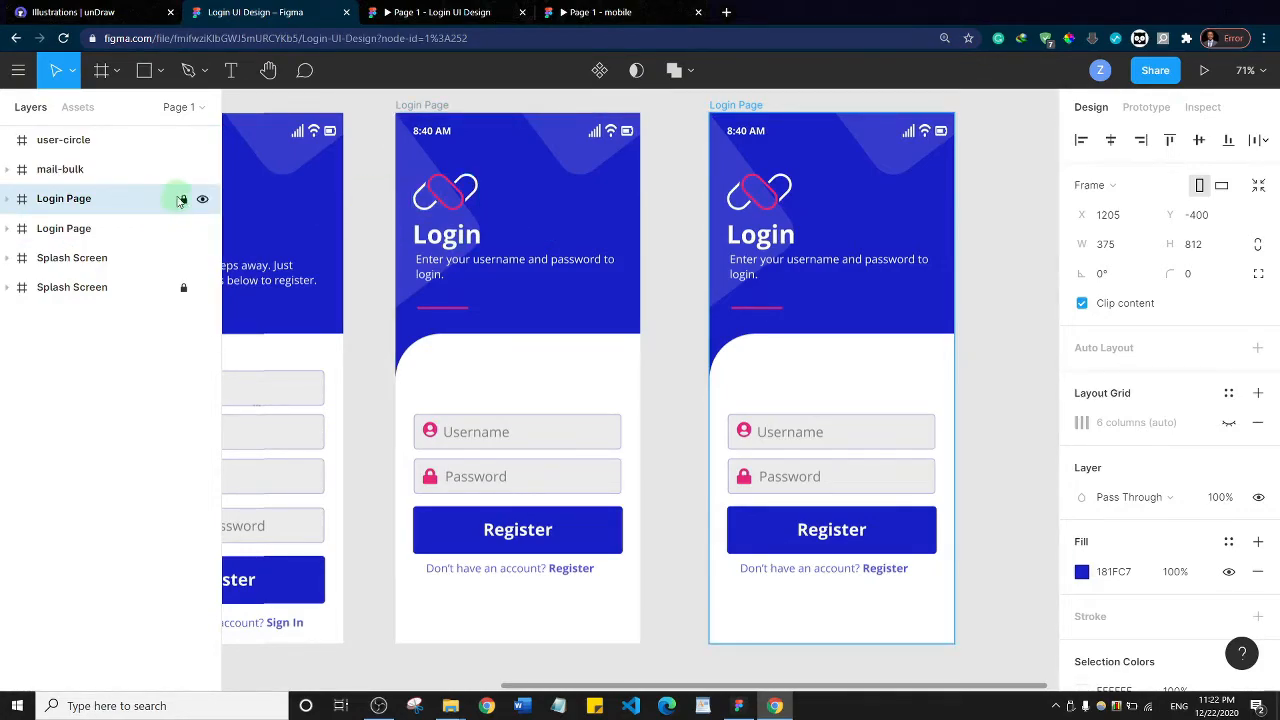
left_click(182, 200)
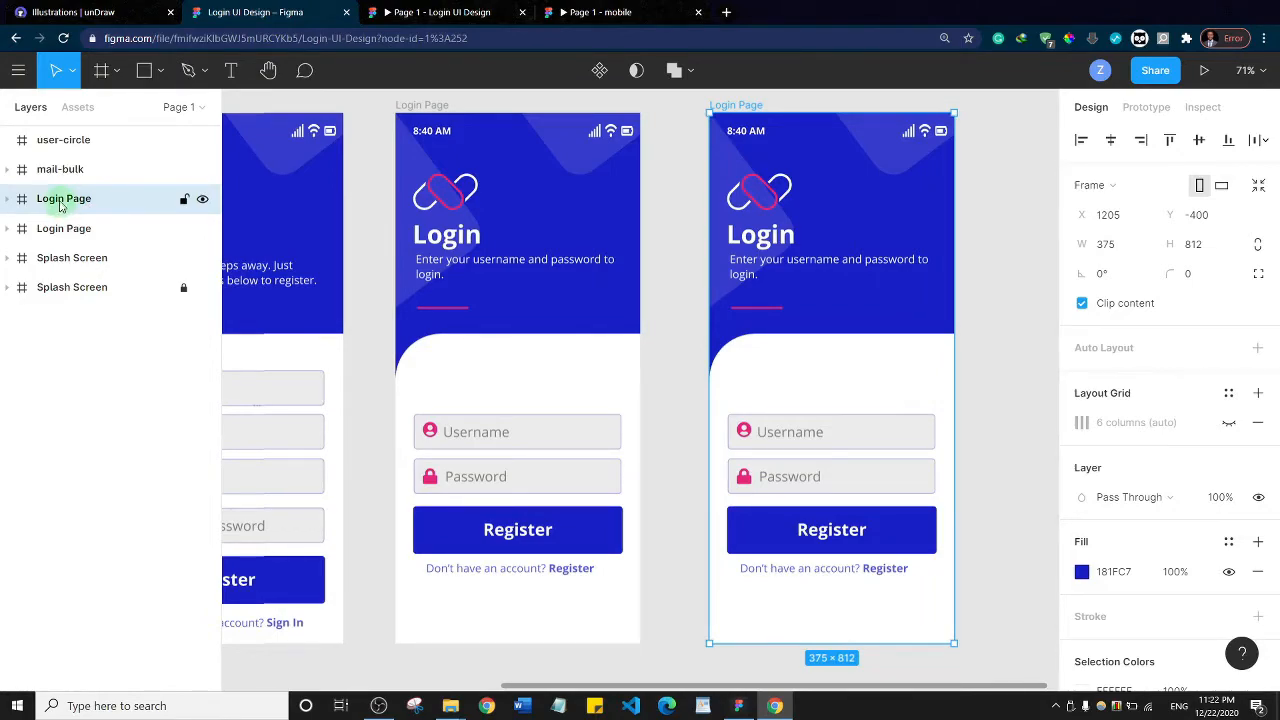
double_click(61, 200)
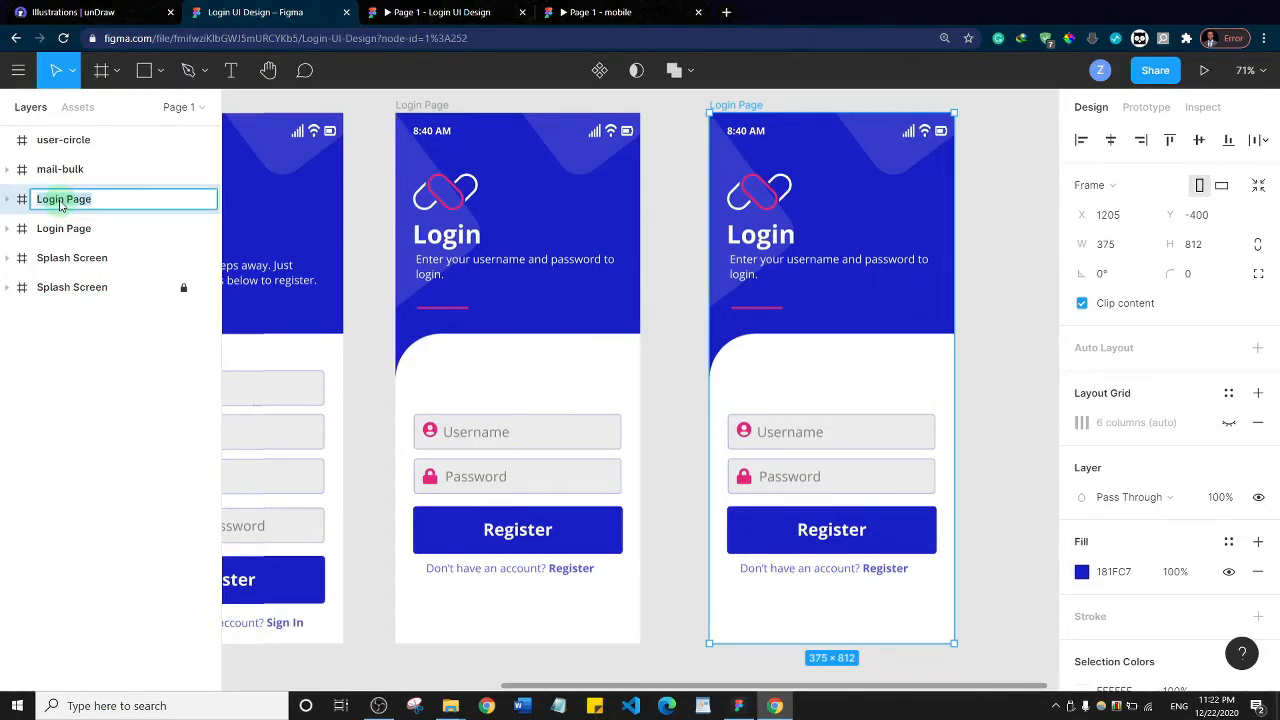
type("Profile")
key("Return")
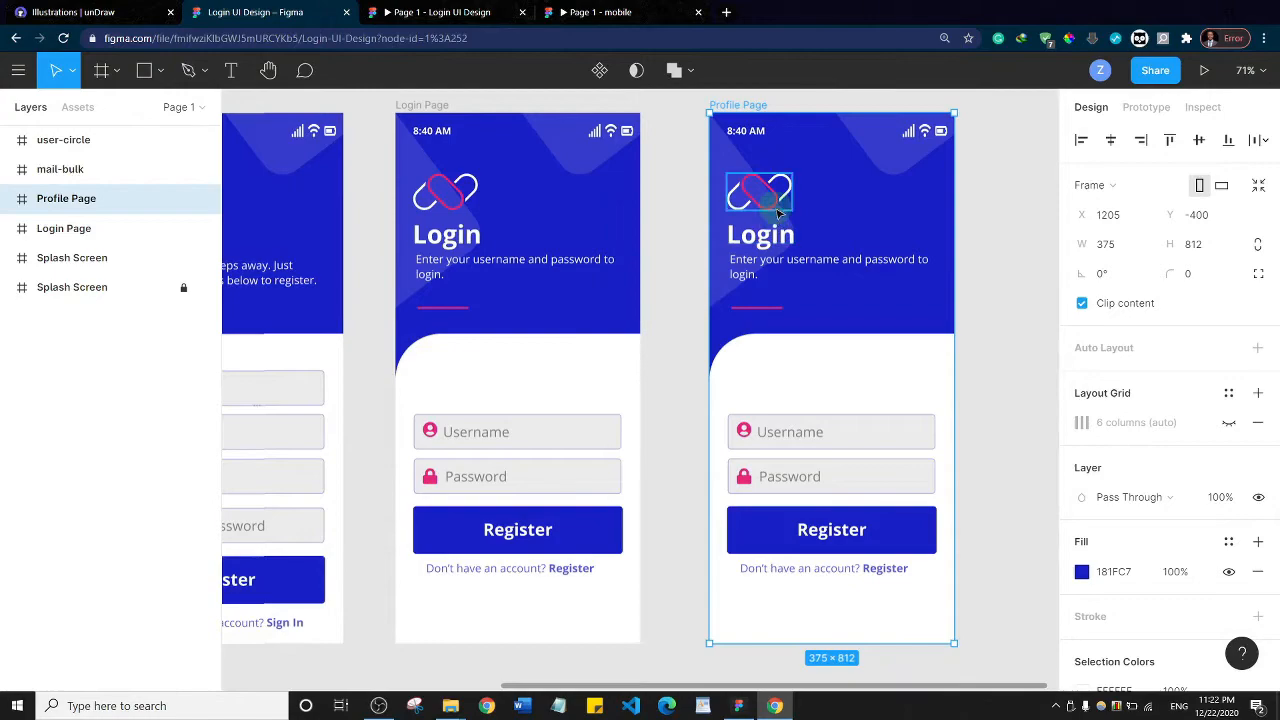
Delete the chain-link logo above the heading on the Profile Page
left_click(775, 205)
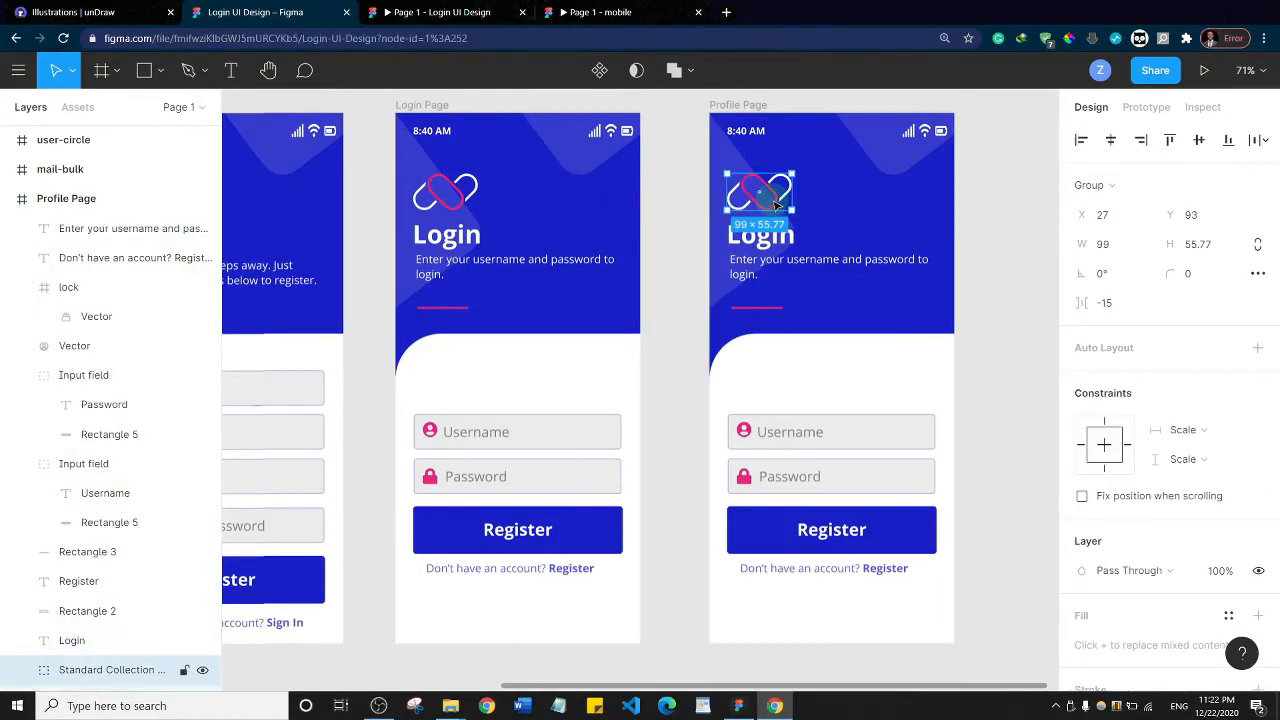
key("Escape")
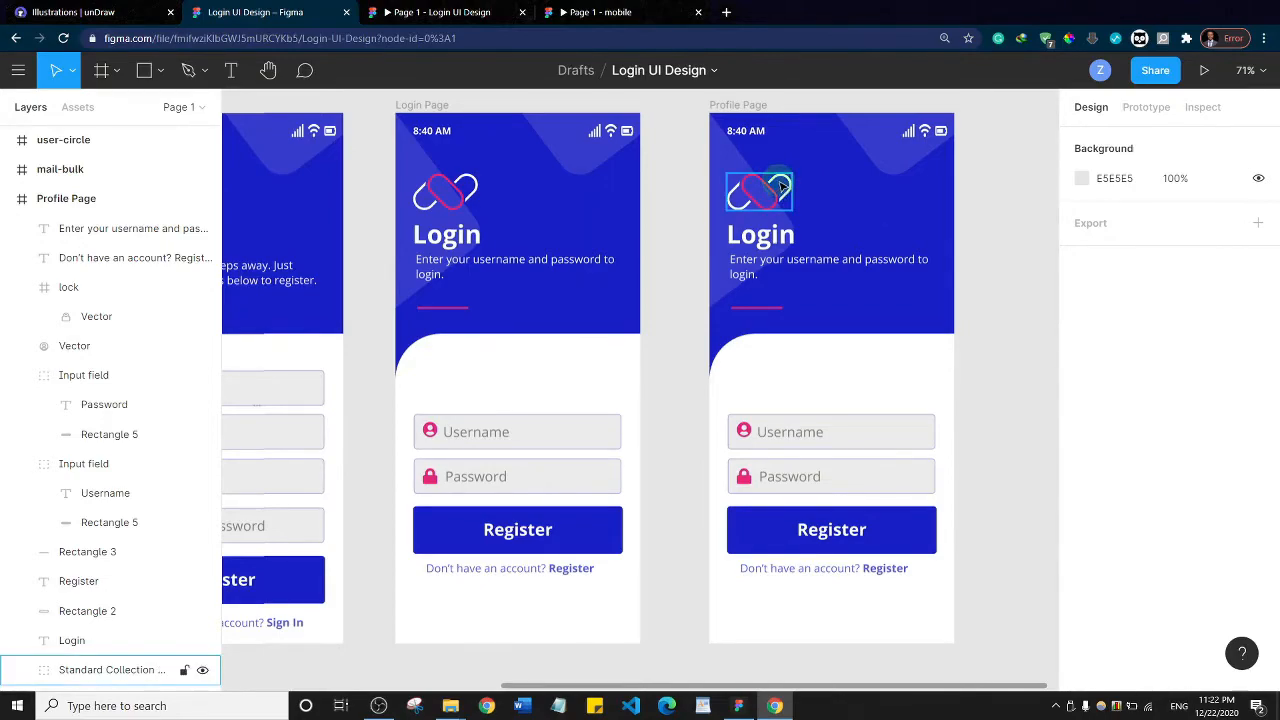
left_click(789, 202)
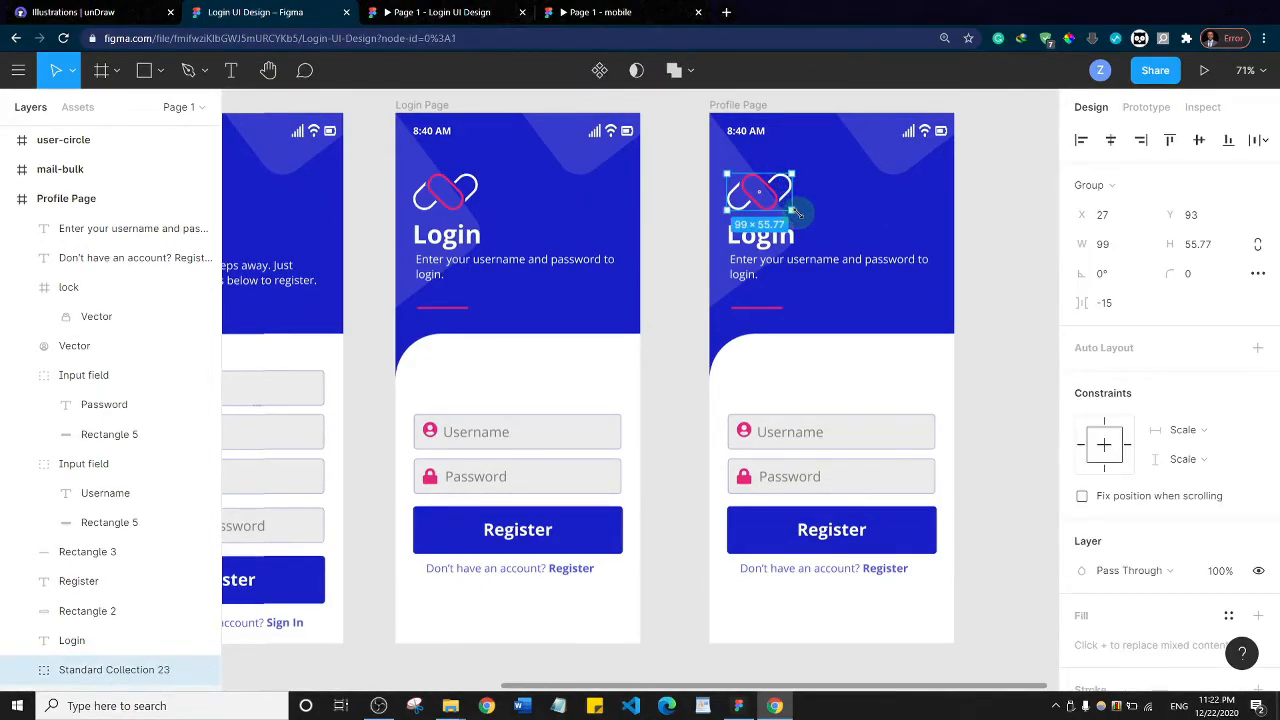
key("Delete")
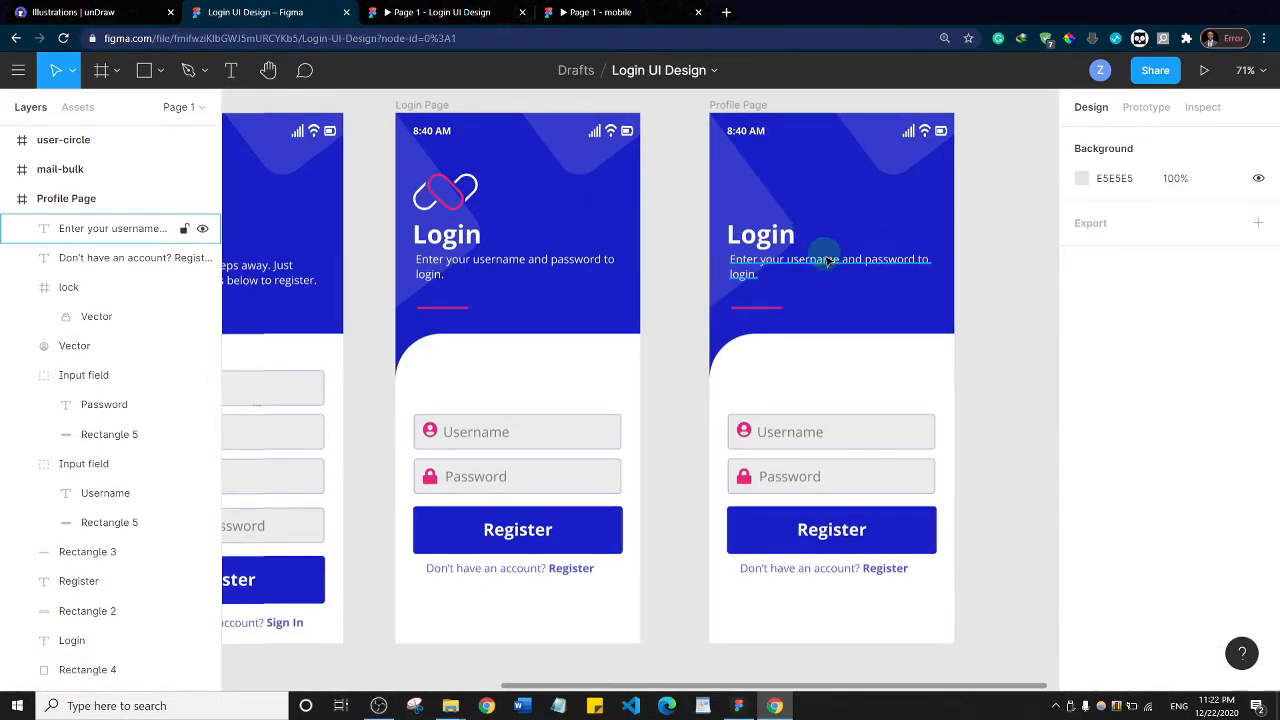
Delete the Username and Password input fields together with their user and lock icons from the Profile Page
left_click(818, 434)
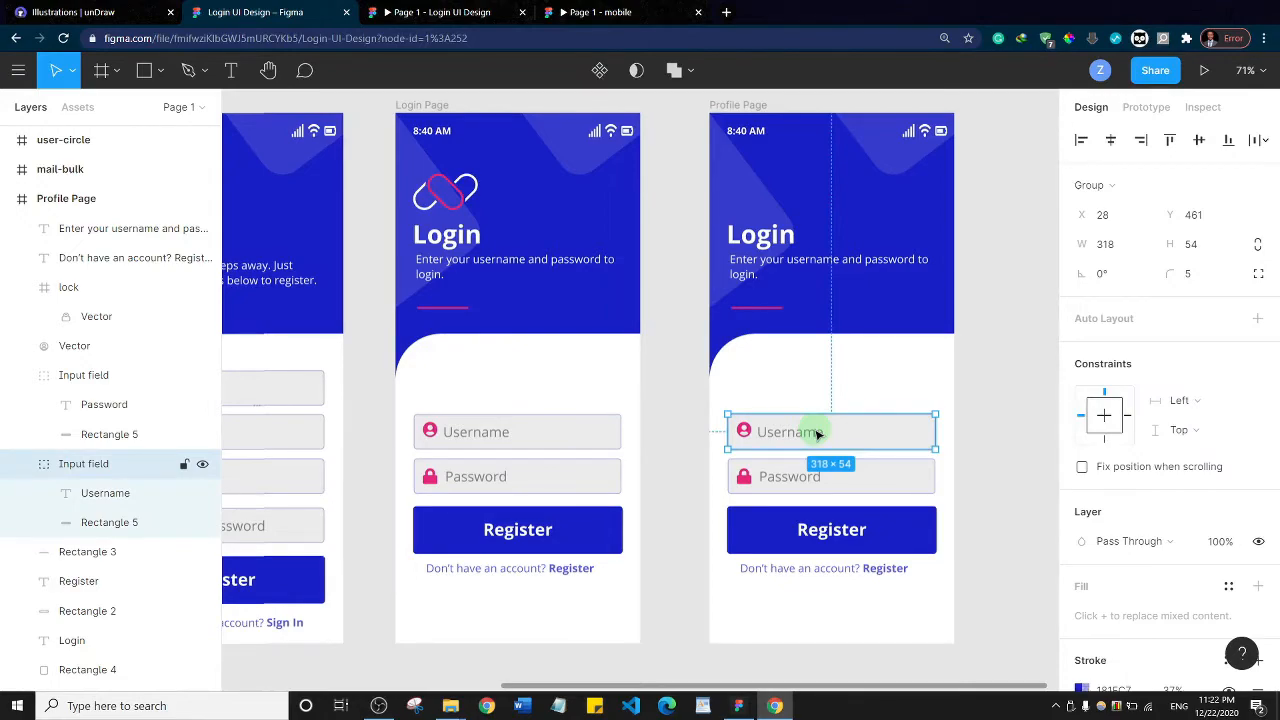
key("Delete")
left_click(791, 477)
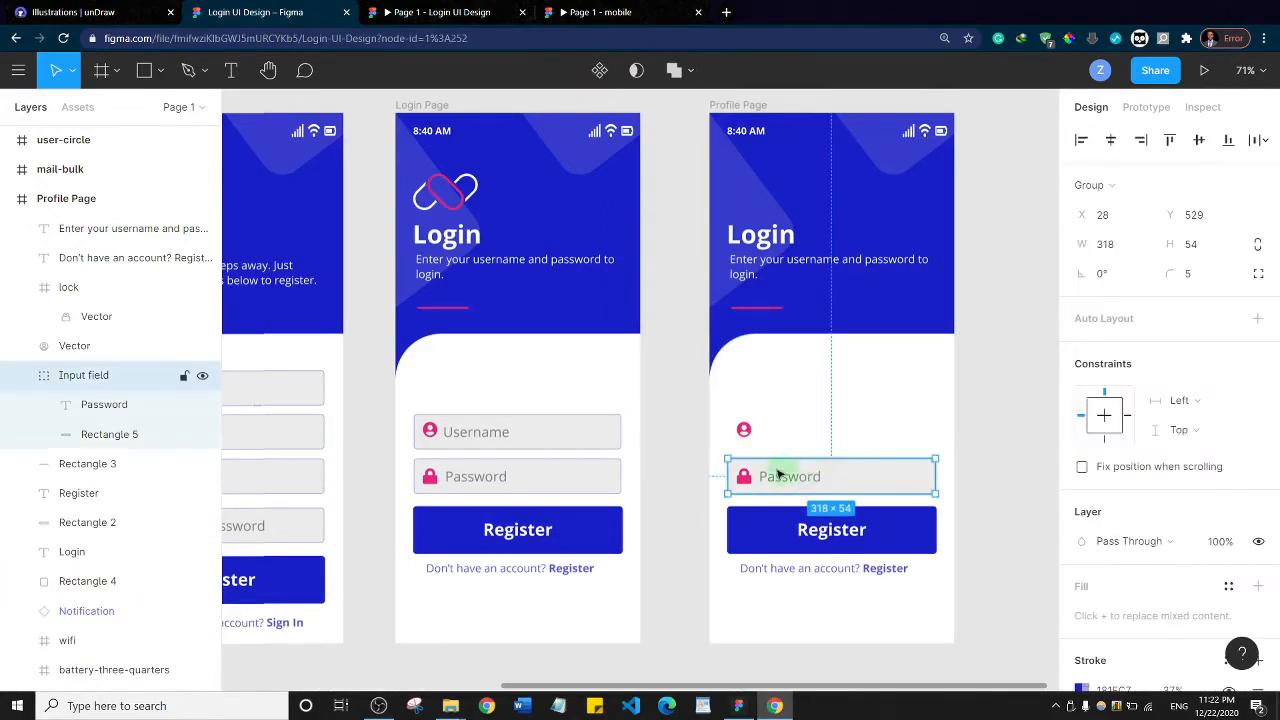
left_click(743, 433)
key("Delete")
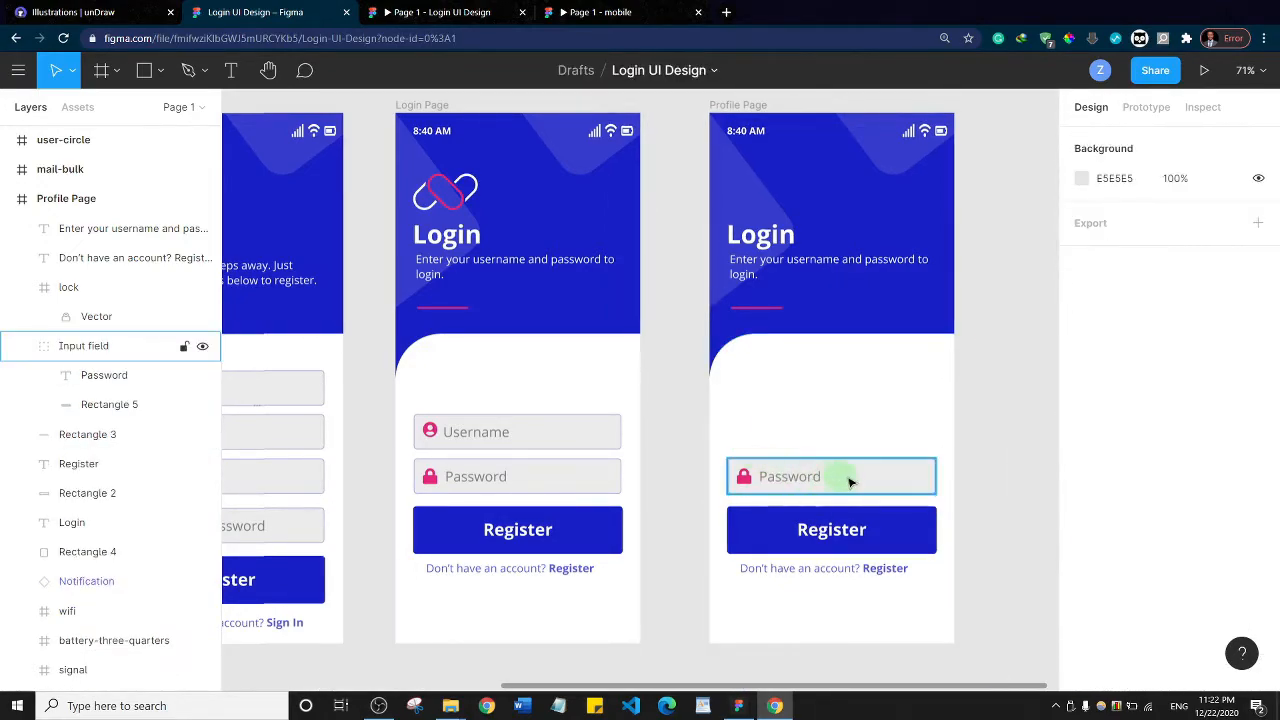
left_click(849, 483)
key("Delete")
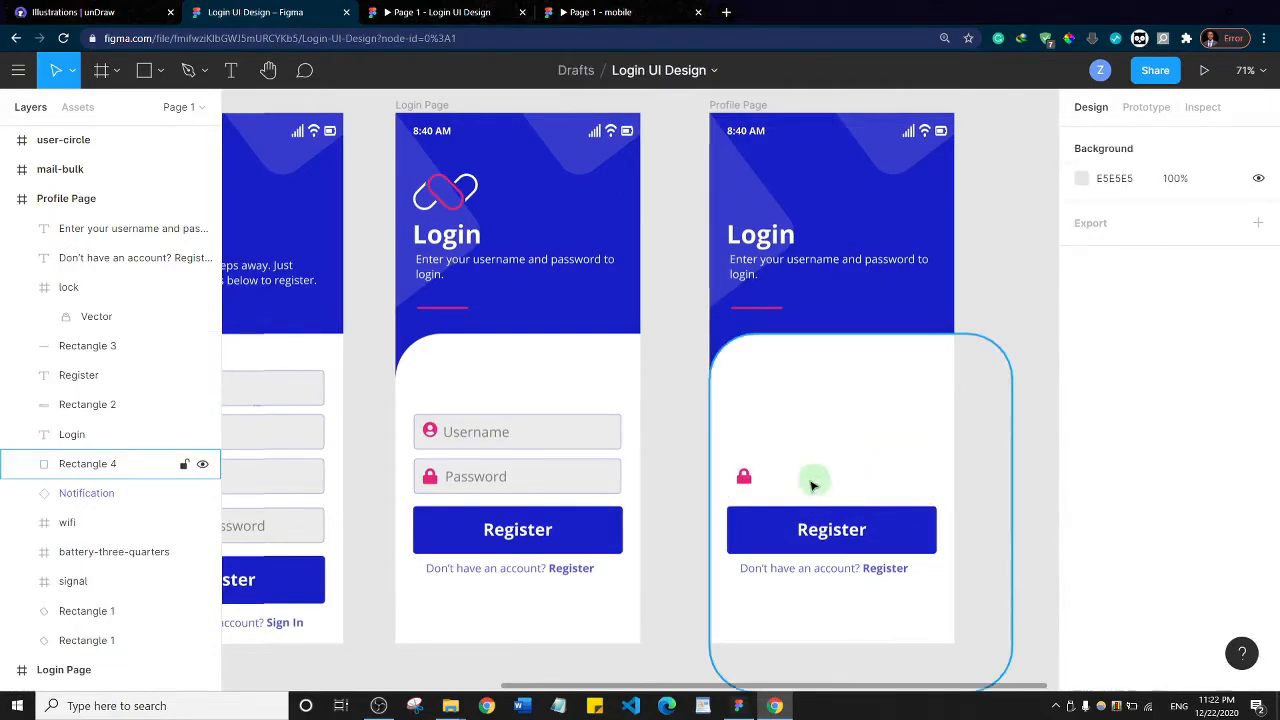
left_click(745, 480)
key("Delete")
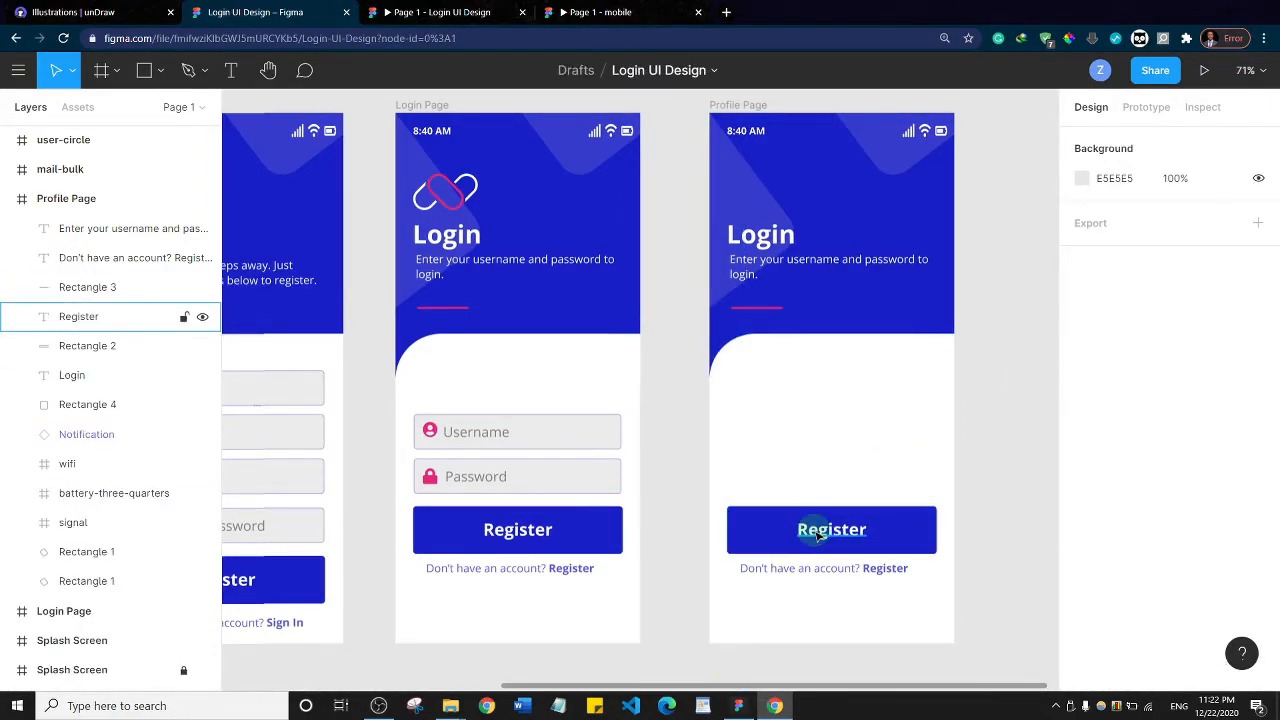
Delete the Register button with its label, the account prompt, and the pink line below the subtitle from the Profile Page
left_click(817, 535)
key("Delete")
left_click(775, 536)
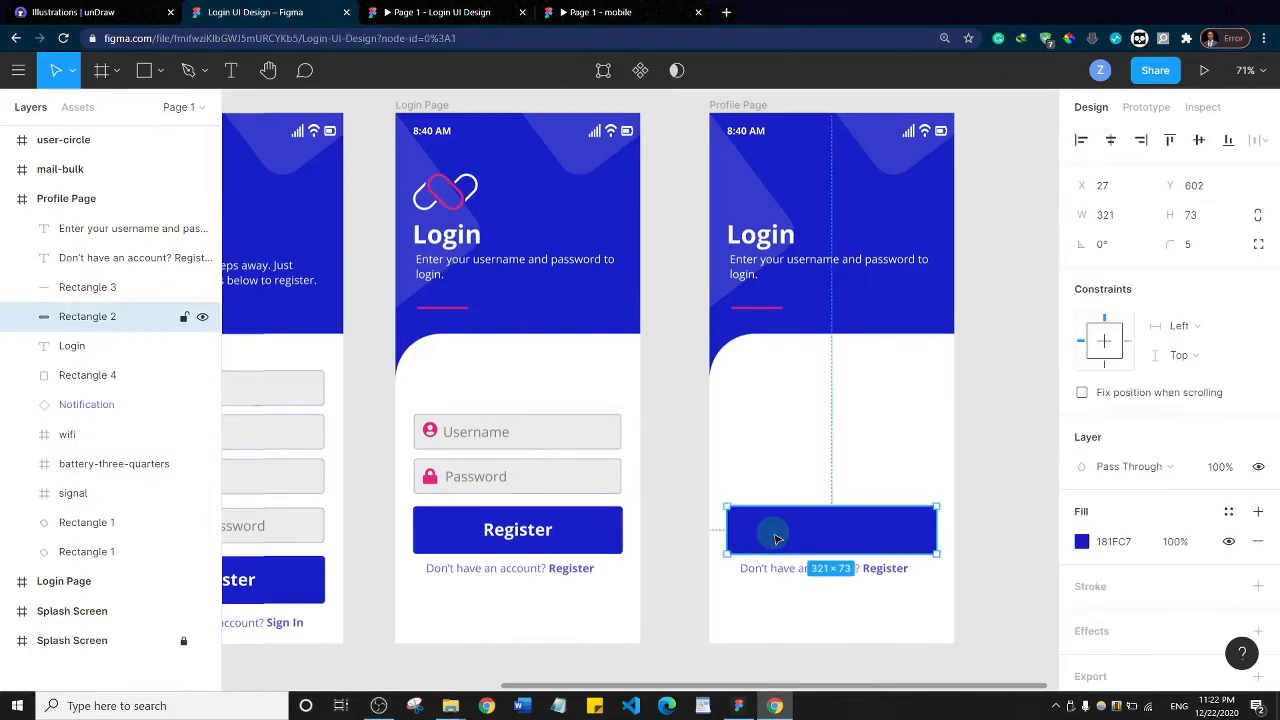
key("Delete")
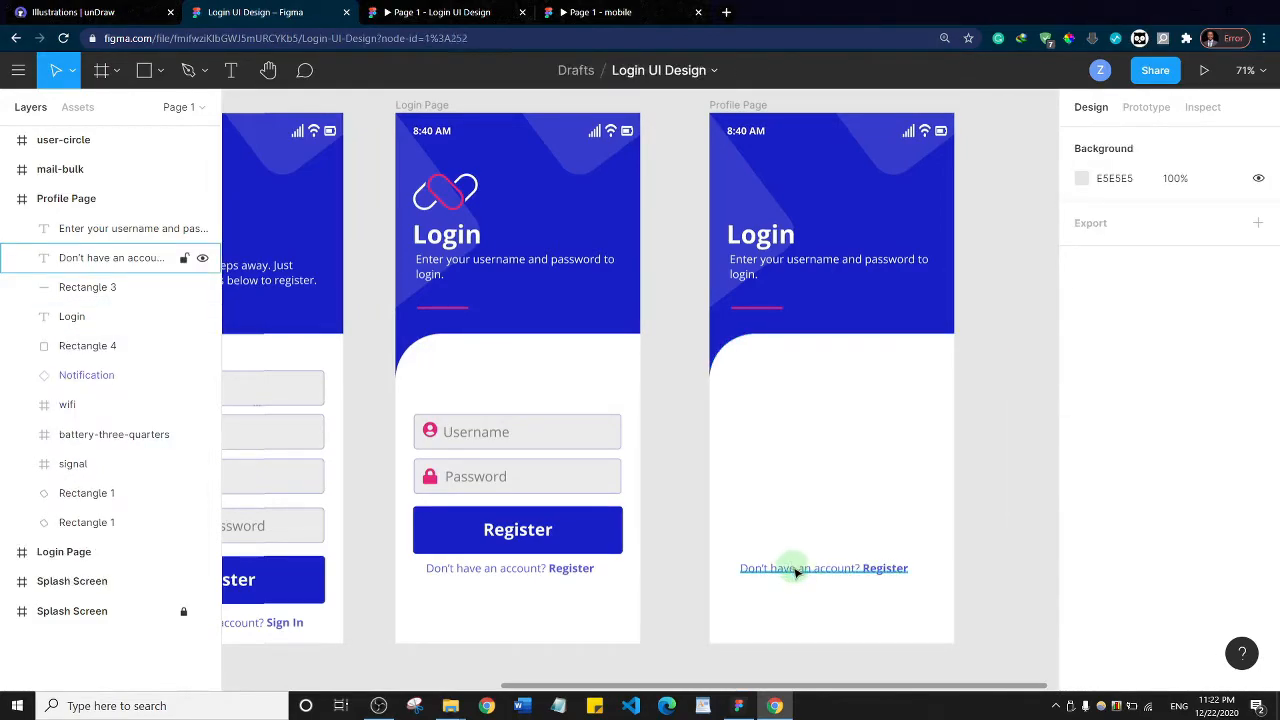
left_click(797, 570)
key("Delete")
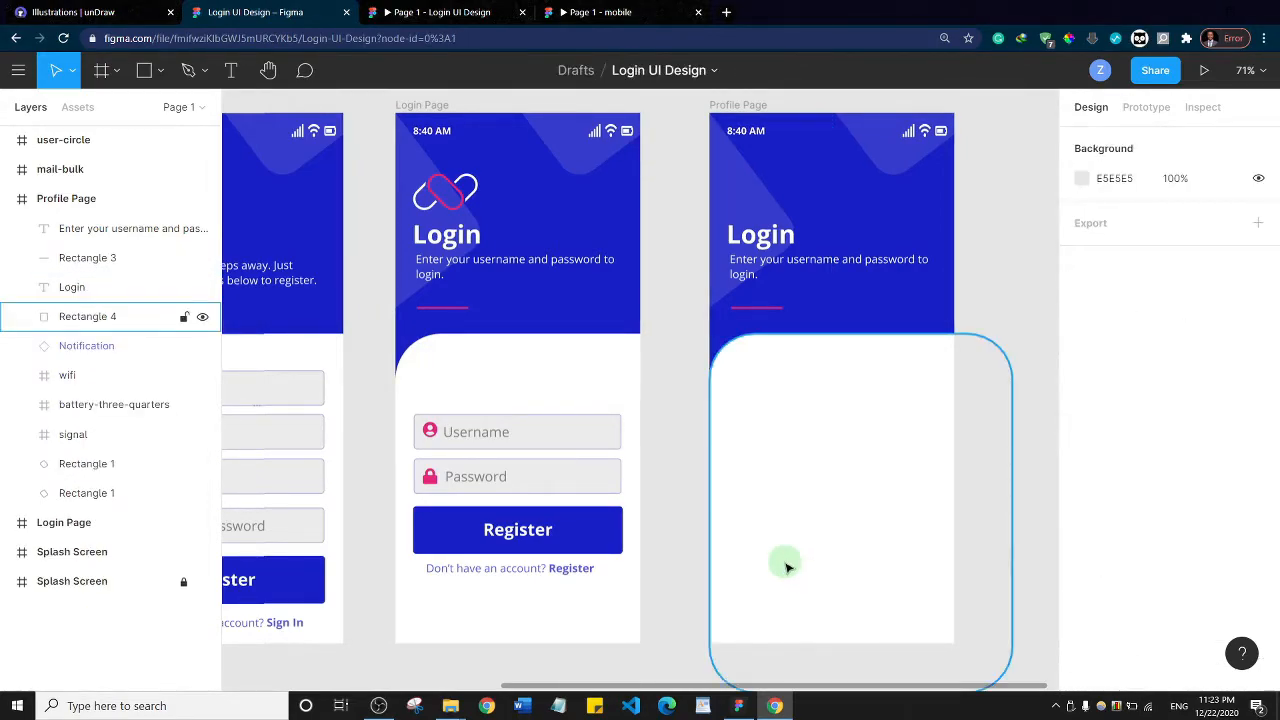
left_click(755, 309)
key("Delete")
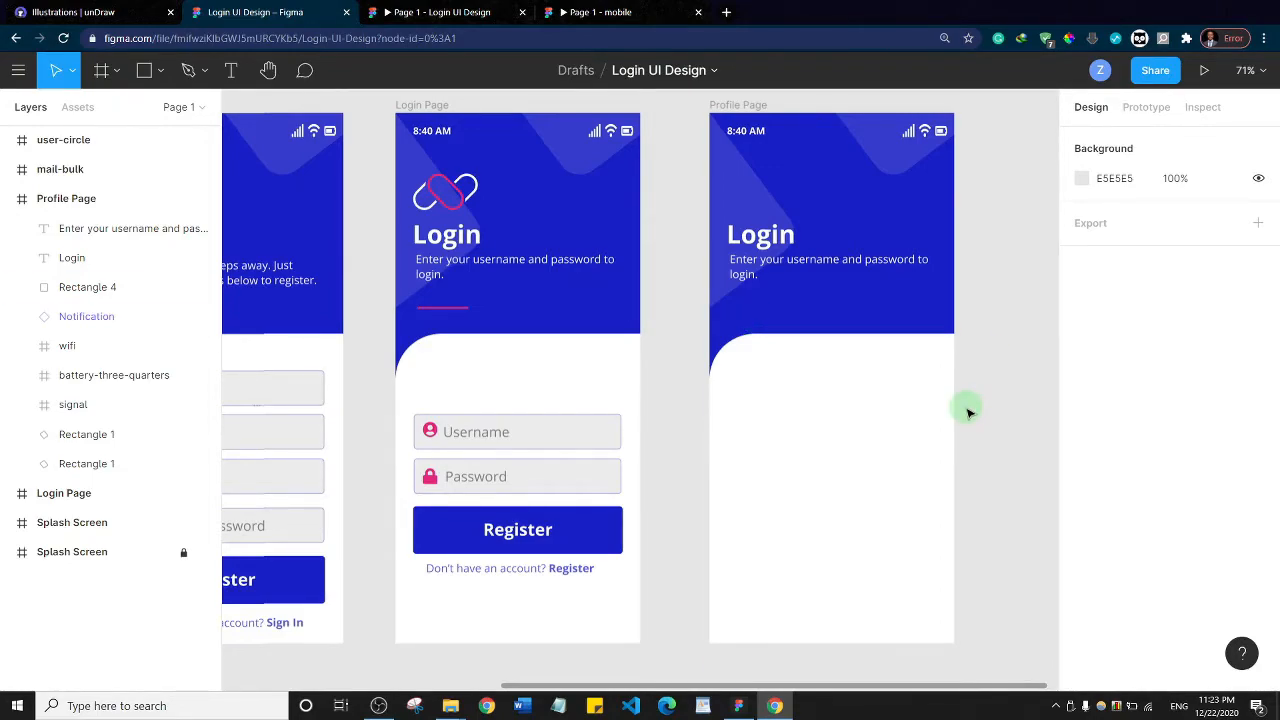
Narrow the white rounded panel on the Profile Page to 375 px wide, matching the frame's width
left_click(893, 418)
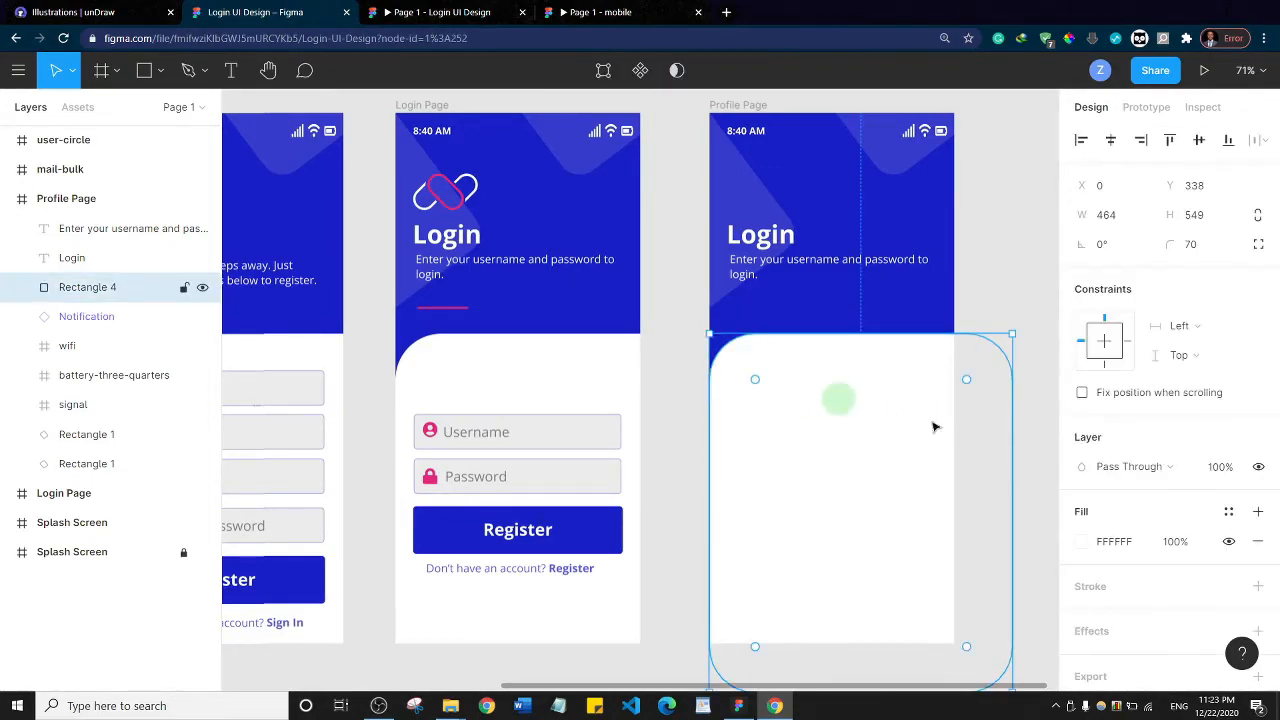
left_click_drag(1012, 485, 955, 483)
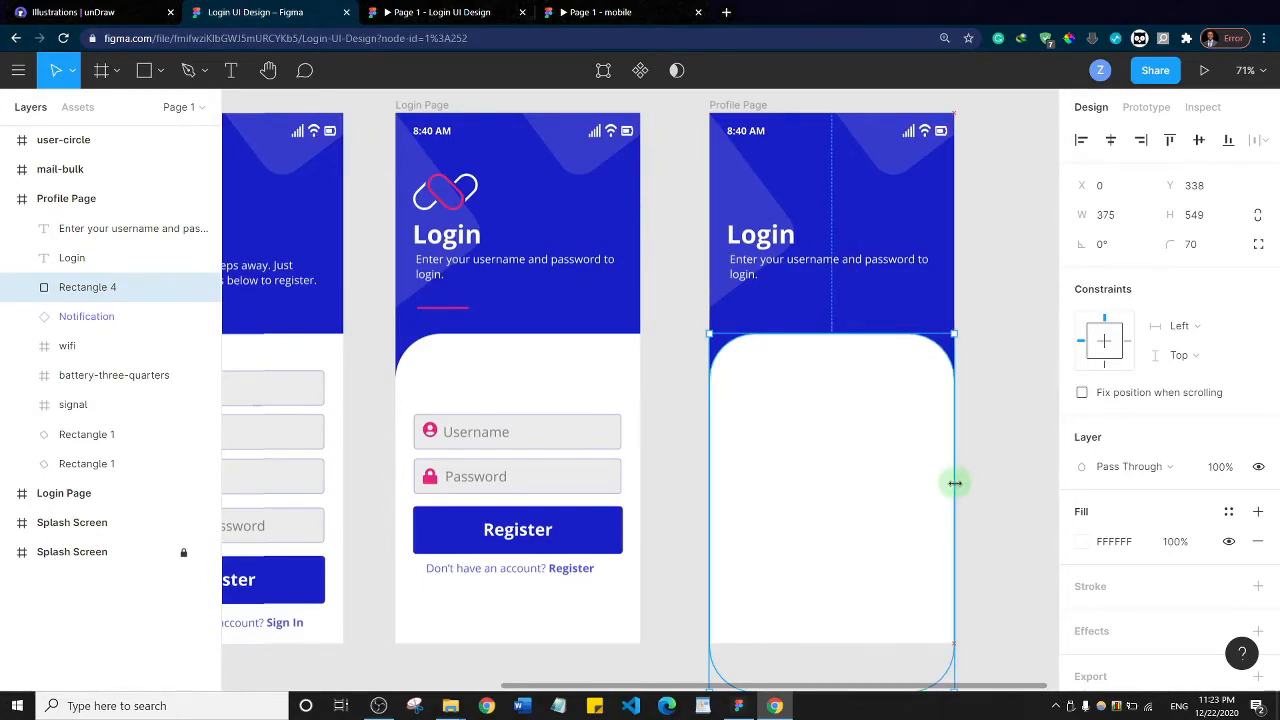
scroll(855, 445, "down", 3)
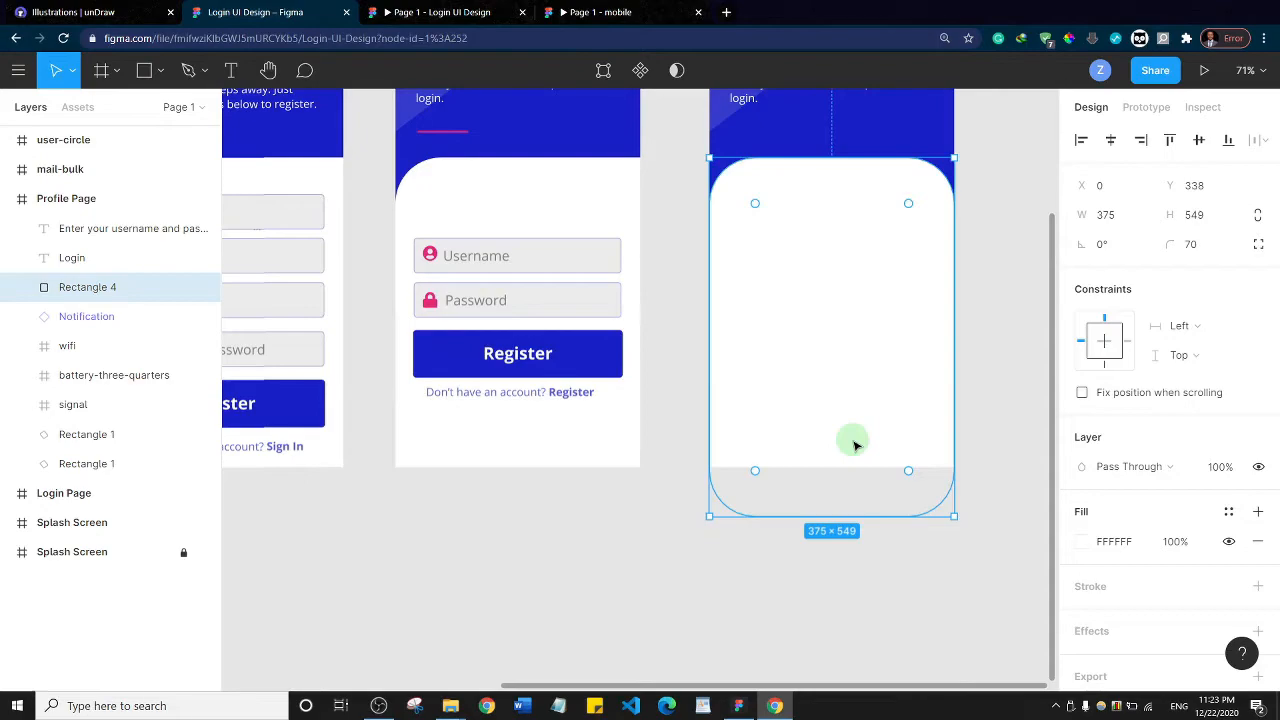
scroll(855, 445, "up", 2)
left_click(1013, 267)
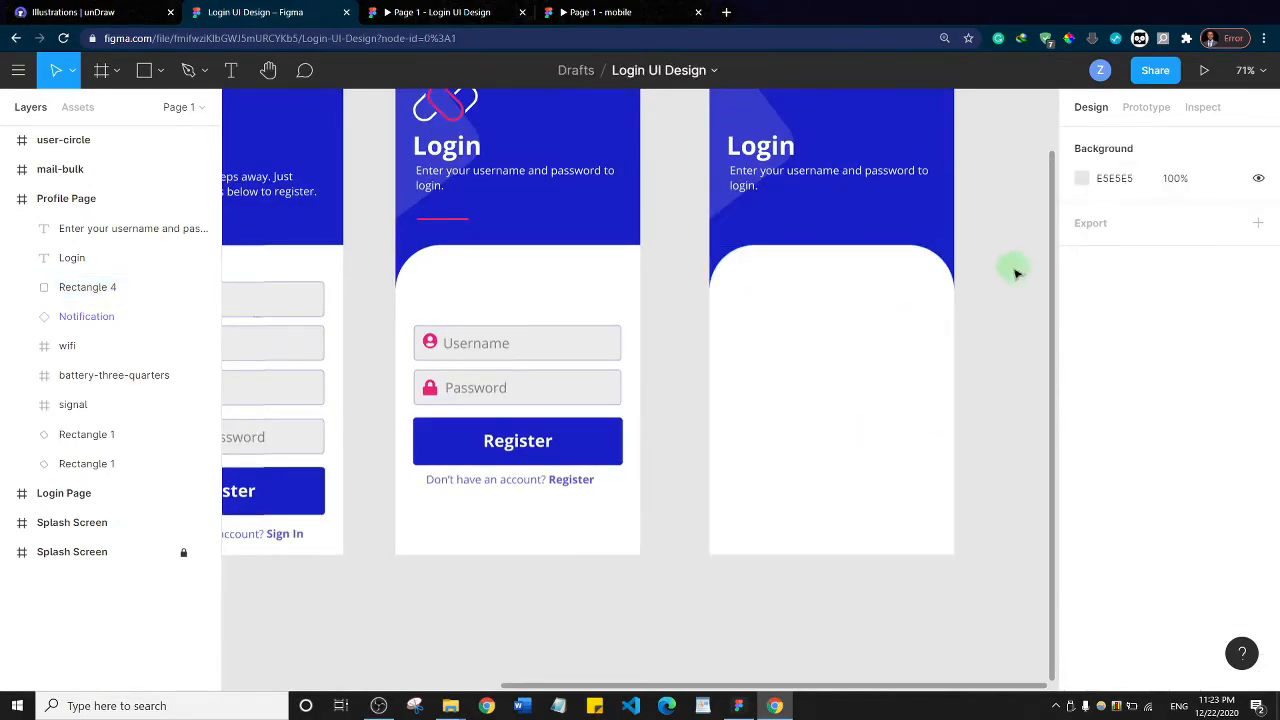
Move the Profile Page's white panel up to about Y 280 and extend its height to about 618 px, past the frame's bottom
scroll(1013, 335, "up", 2)
mouse_move(844, 427)
left_mouse_down()
mouse_move(837, 437)
mouse_move(841, 412)
left_mouse_up()
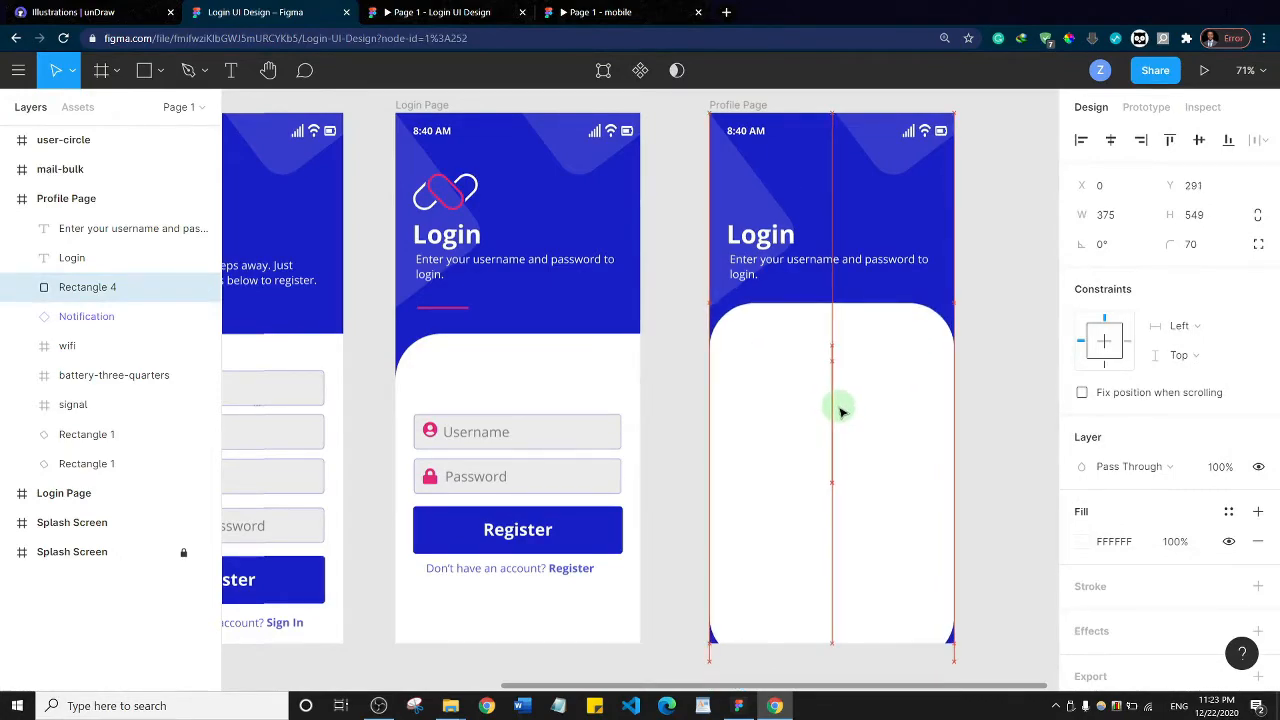
left_click_drag(841, 412, 841, 397)
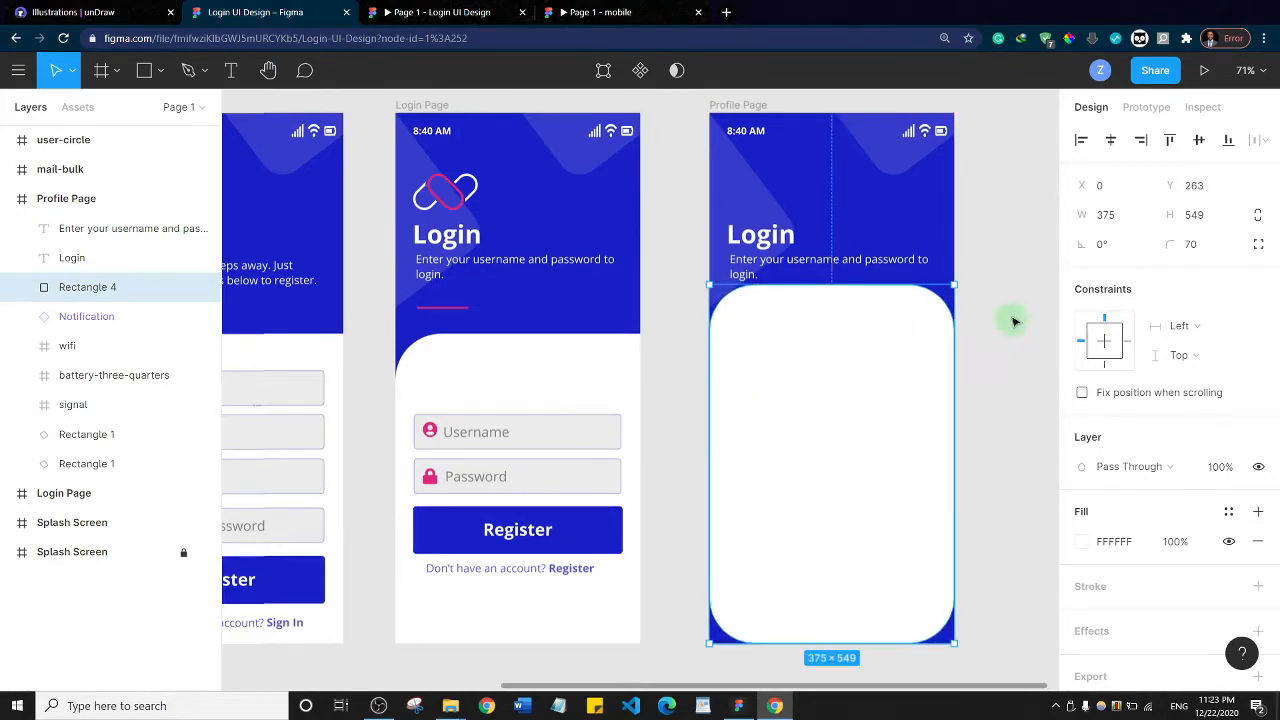
scroll(1012, 330, "down", 3)
left_click_drag(851, 464, 849, 512)
left_click(1011, 358)
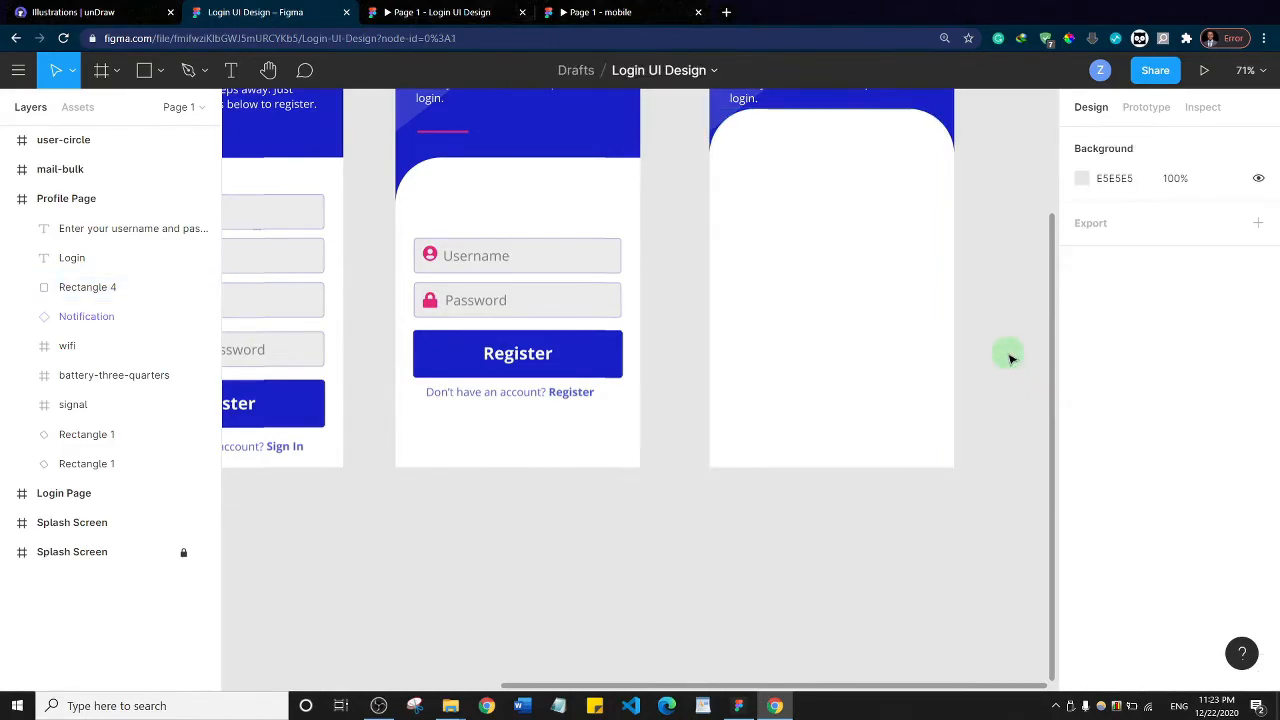
scroll(1008, 354, "up", 3)
left_click_drag(790, 320, 794, 363)
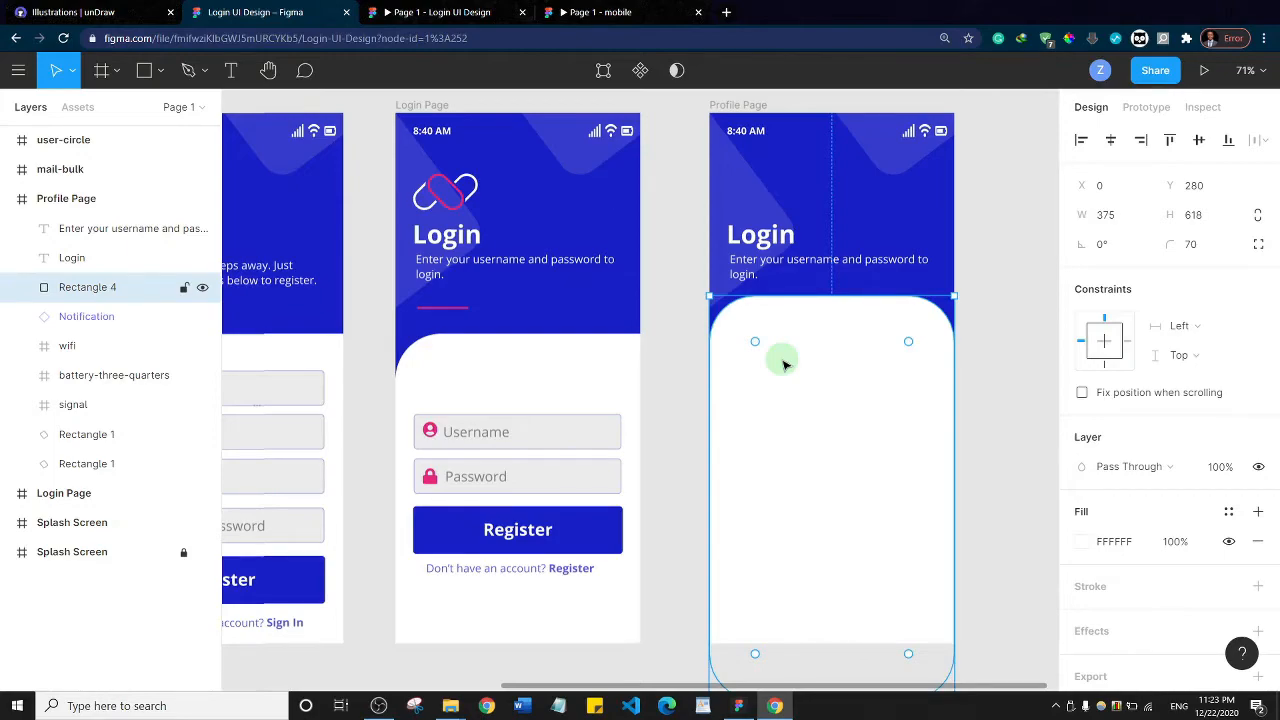
Insert the arrow-left icon using the Font Awesome Icons plugin, searching for "arrow"
right_click(794, 160)
mouse_move(935, 509)
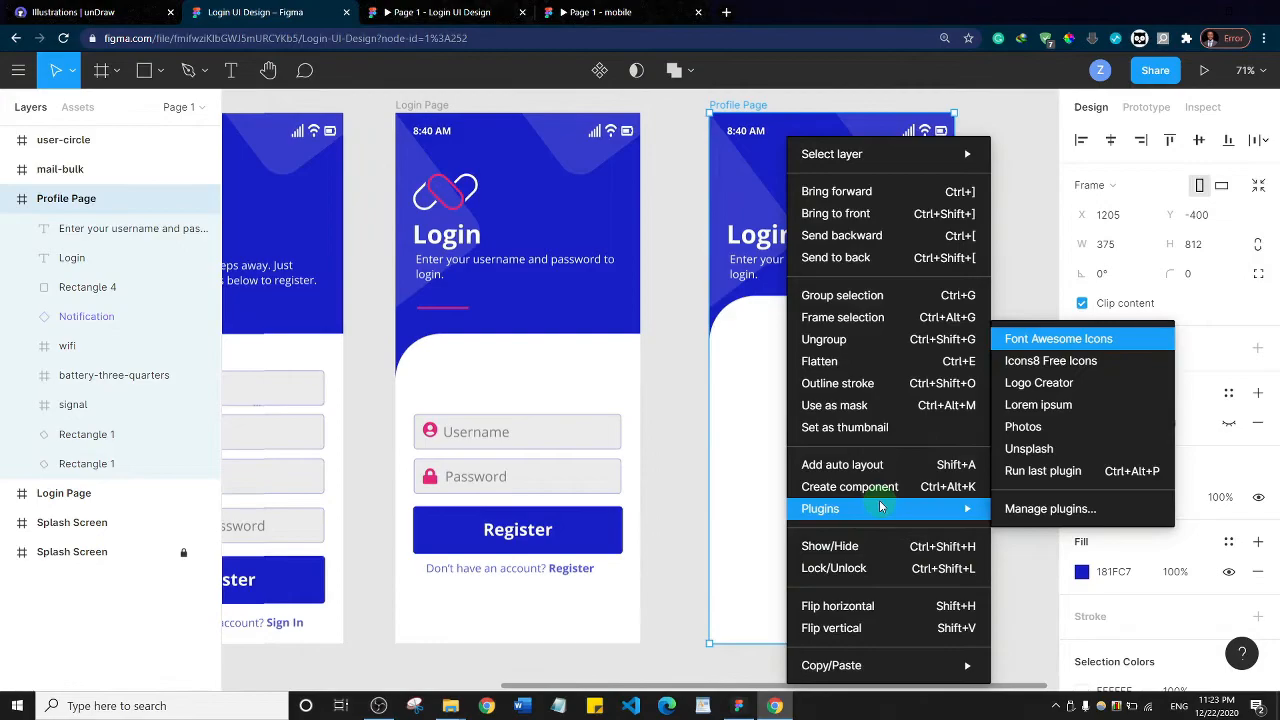
left_click(1048, 341)
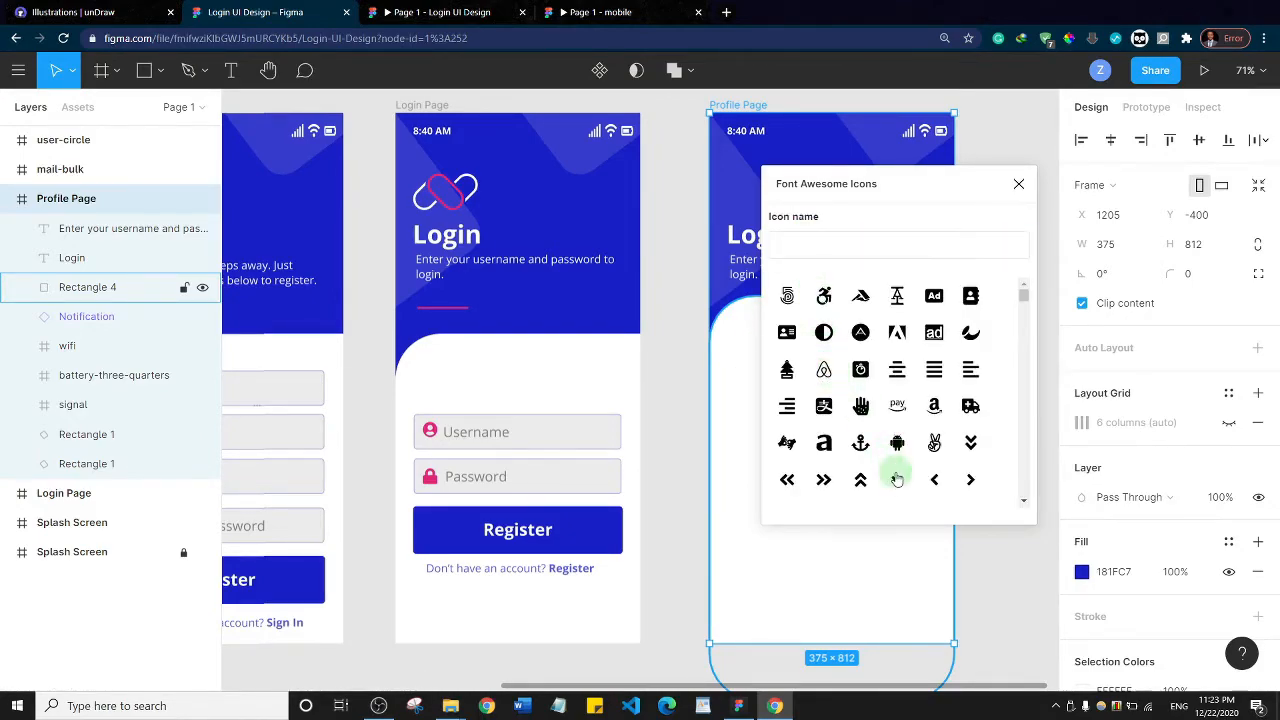
scroll(923, 420, "down", 5)
scroll(923, 420, "up", 5)
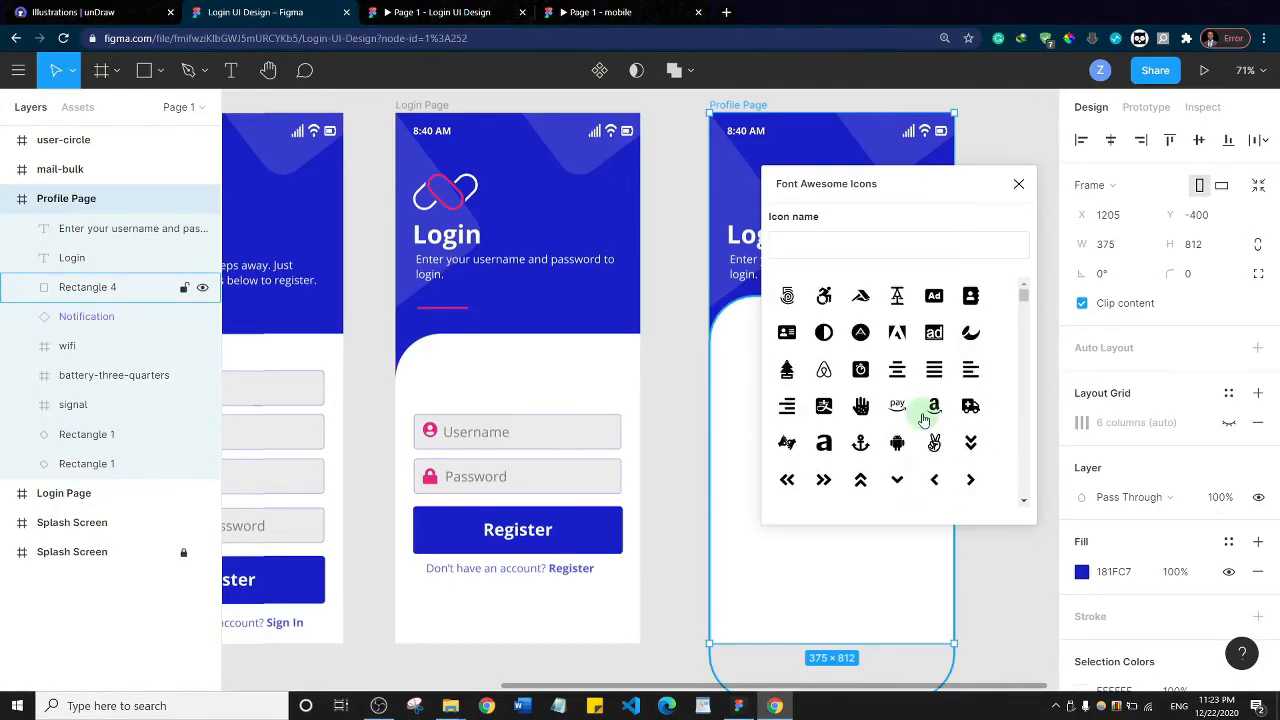
left_click(822, 242)
type("arrow")
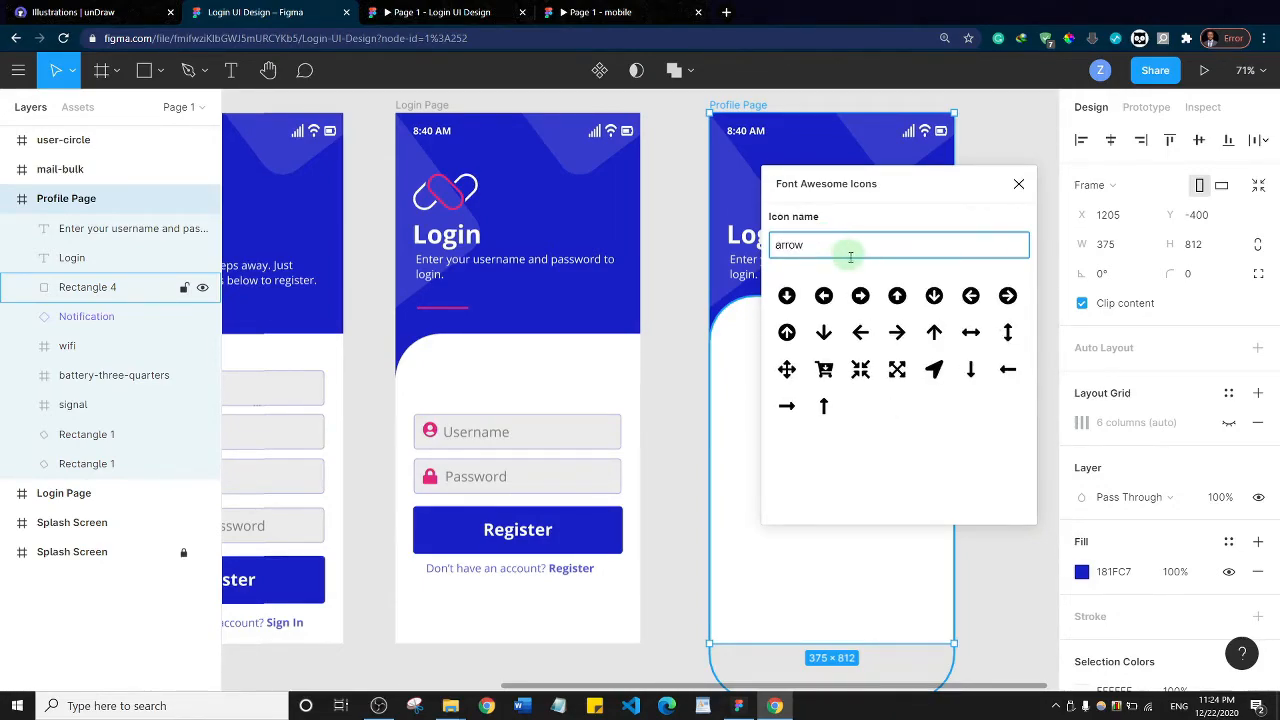
left_click(860, 332)
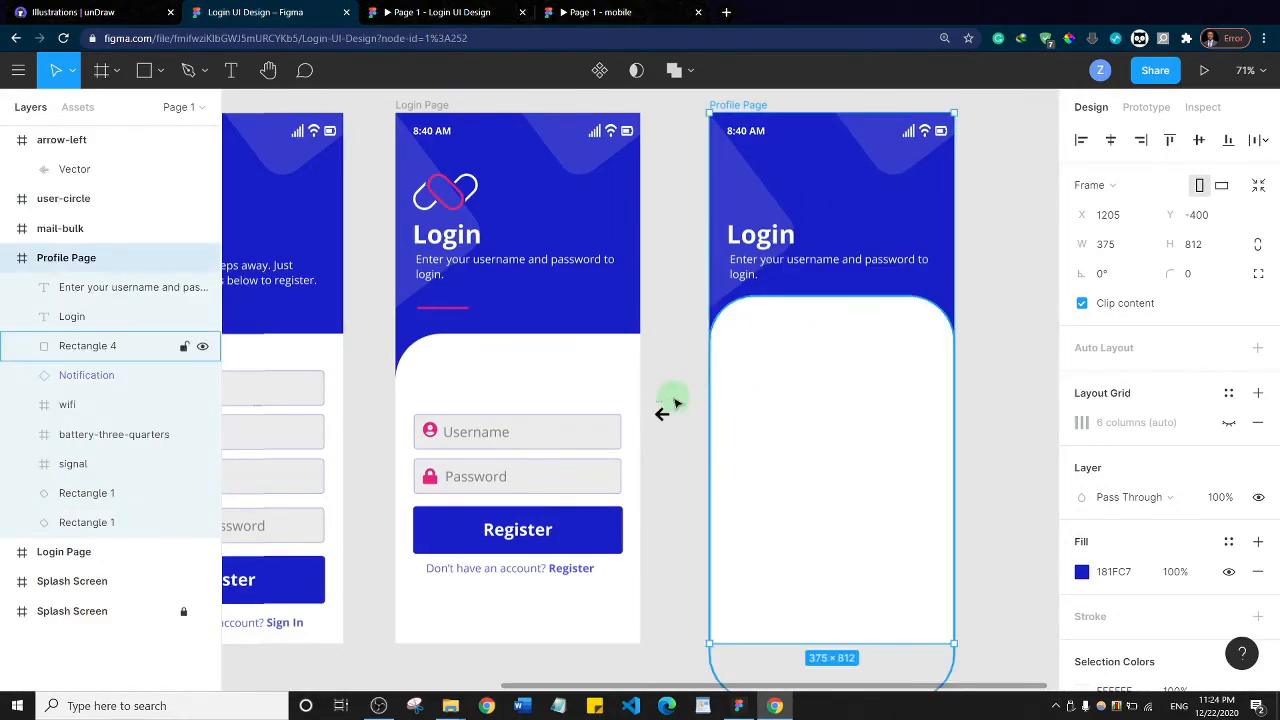
Place the left-arrow vector below the clock on the Profile Page at about X 20, Y 48, and resize it to 20 × 20
left_click(665, 420)
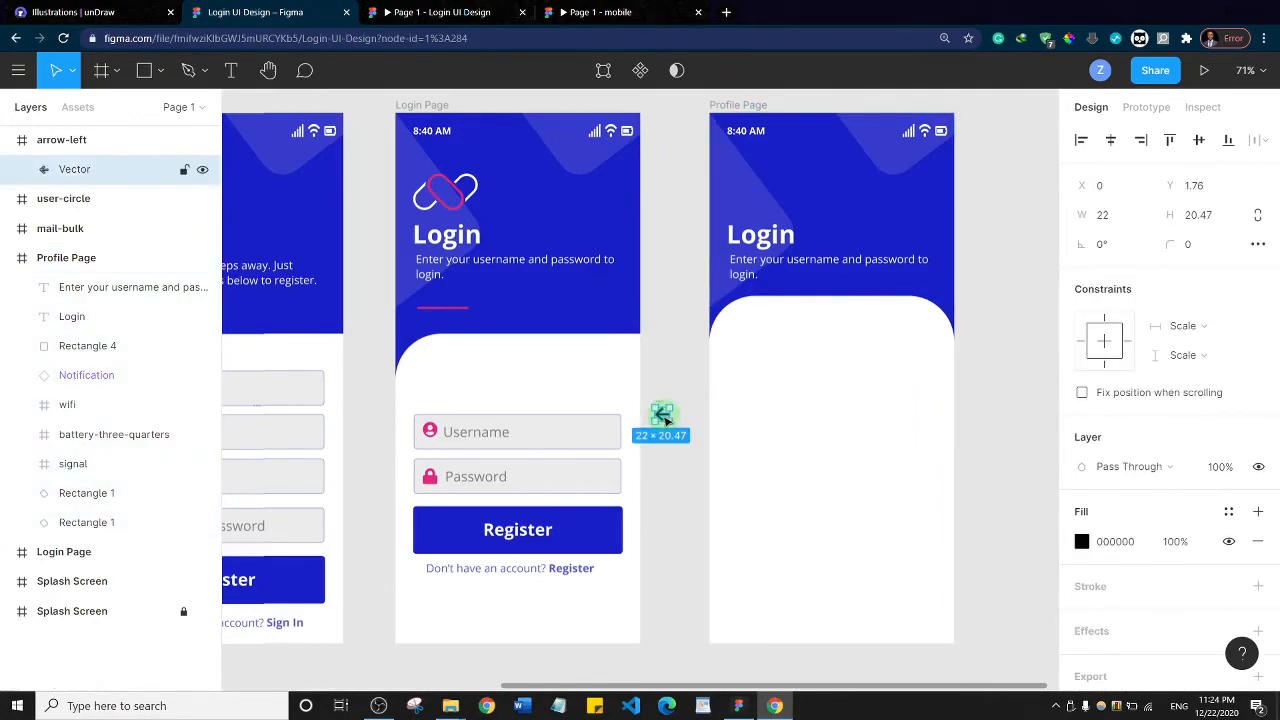
left_click_drag(665, 420, 731, 150)
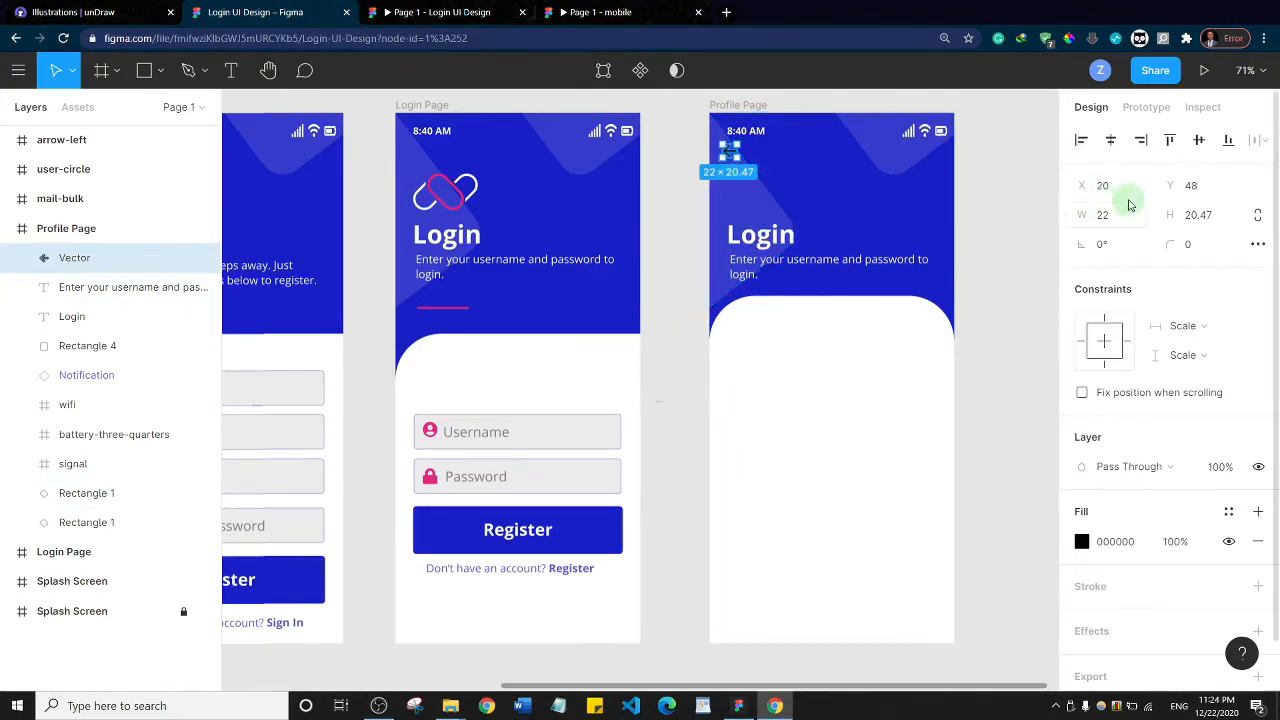
left_click(1106, 215)
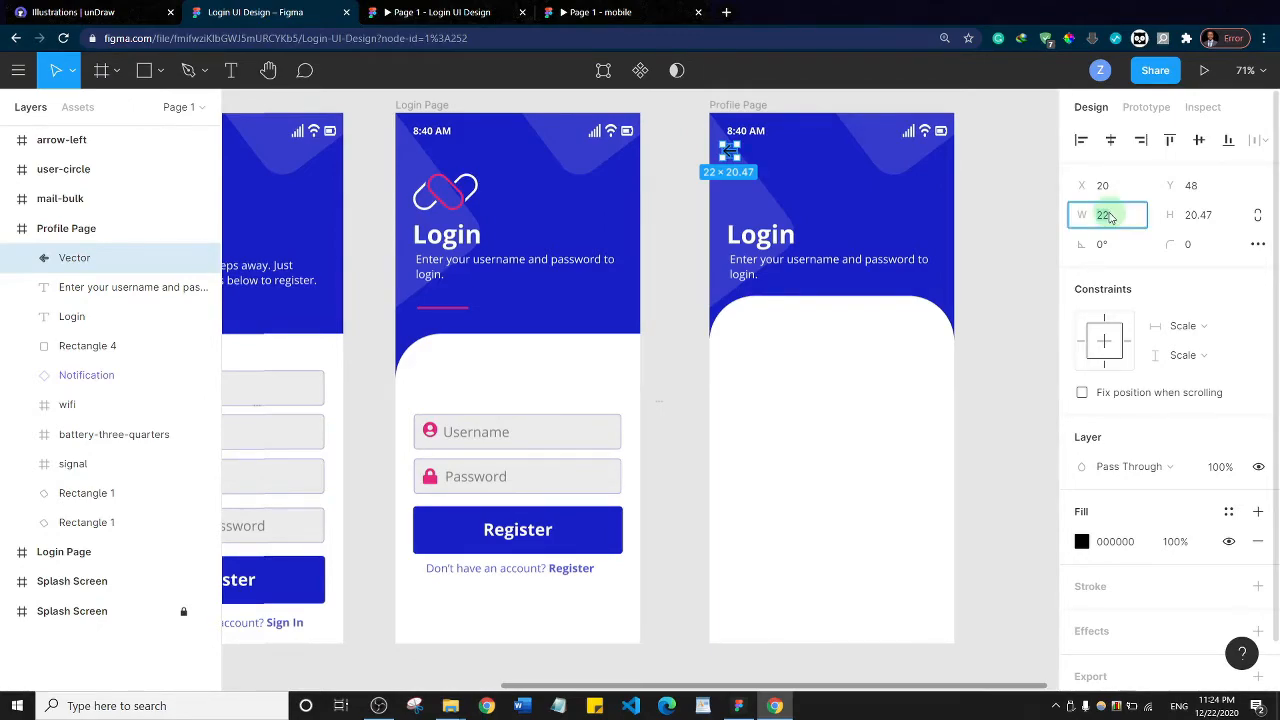
type("20")
left_click(1195, 216)
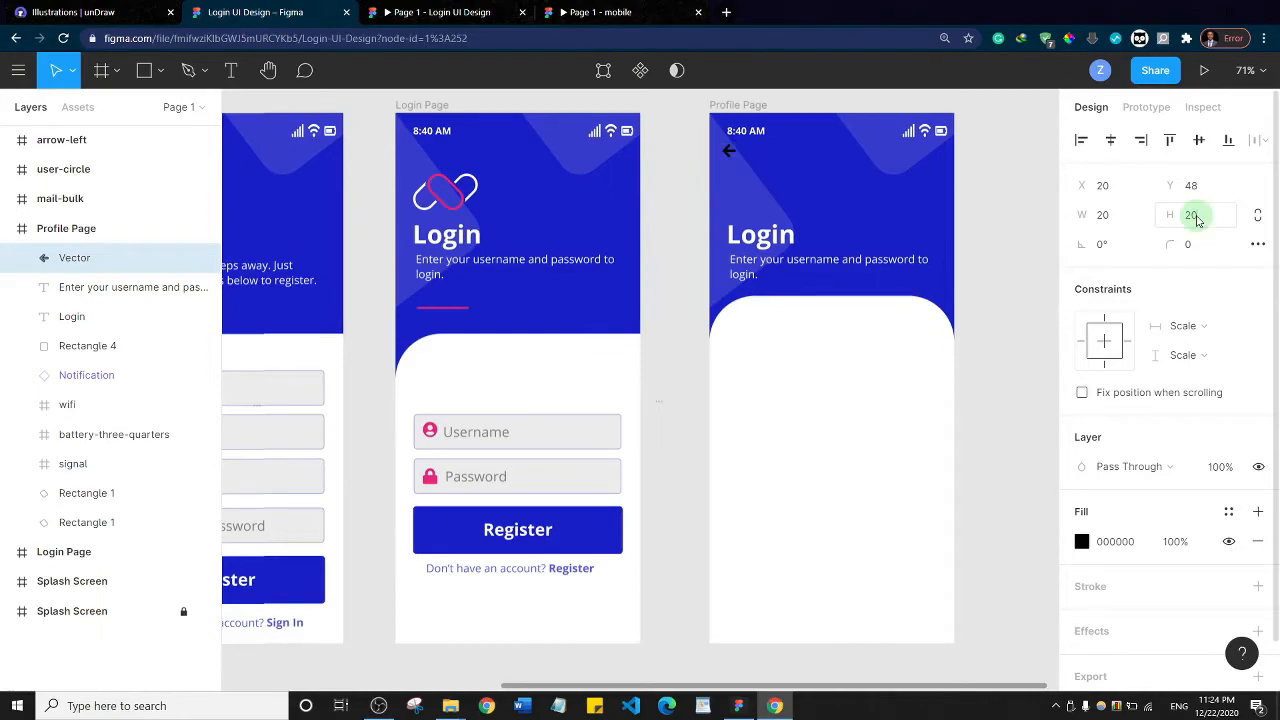
left_click(1140, 290)
Change the fill of the Profile Page's back arrow to white
left_click(1081, 541)
left_click_drag(920, 349, 805, 200)
left_click(985, 160)
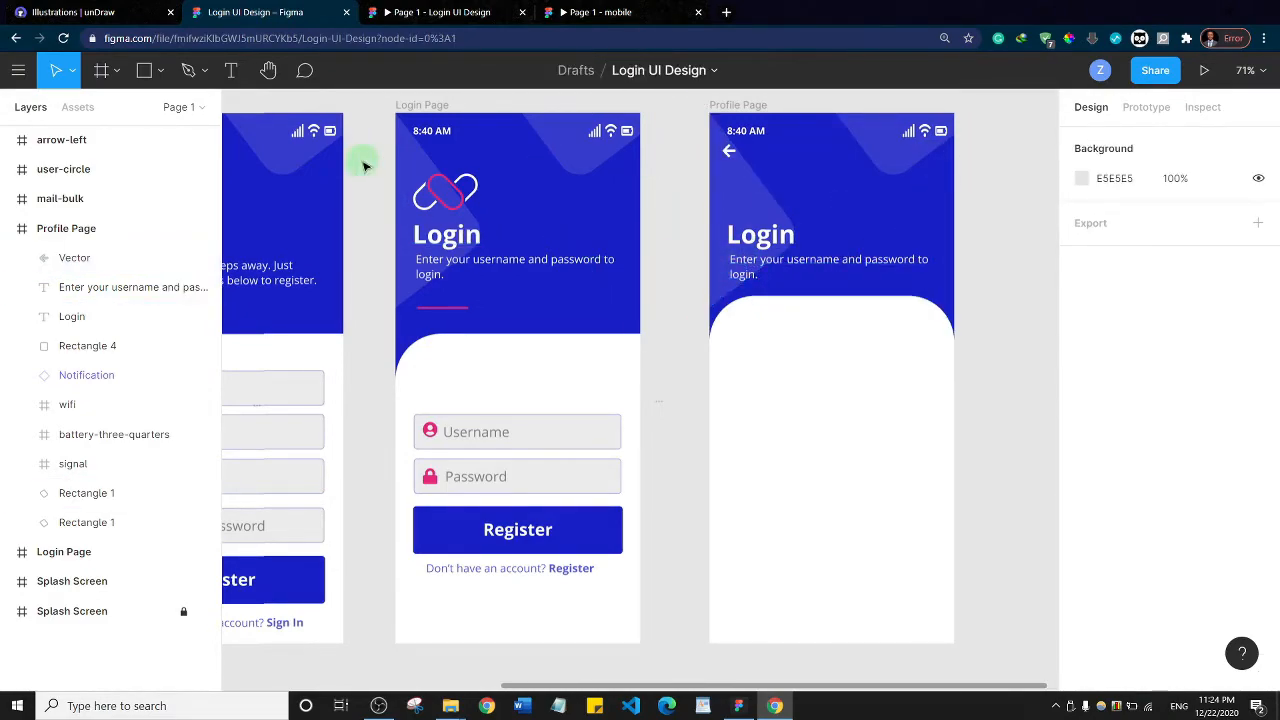
Add the text "Settings" in the Profile Page header, level with the back arrow, in a box about 98 × 15 px
left_click(230, 70)
left_click_drag(802, 148, 867, 164)
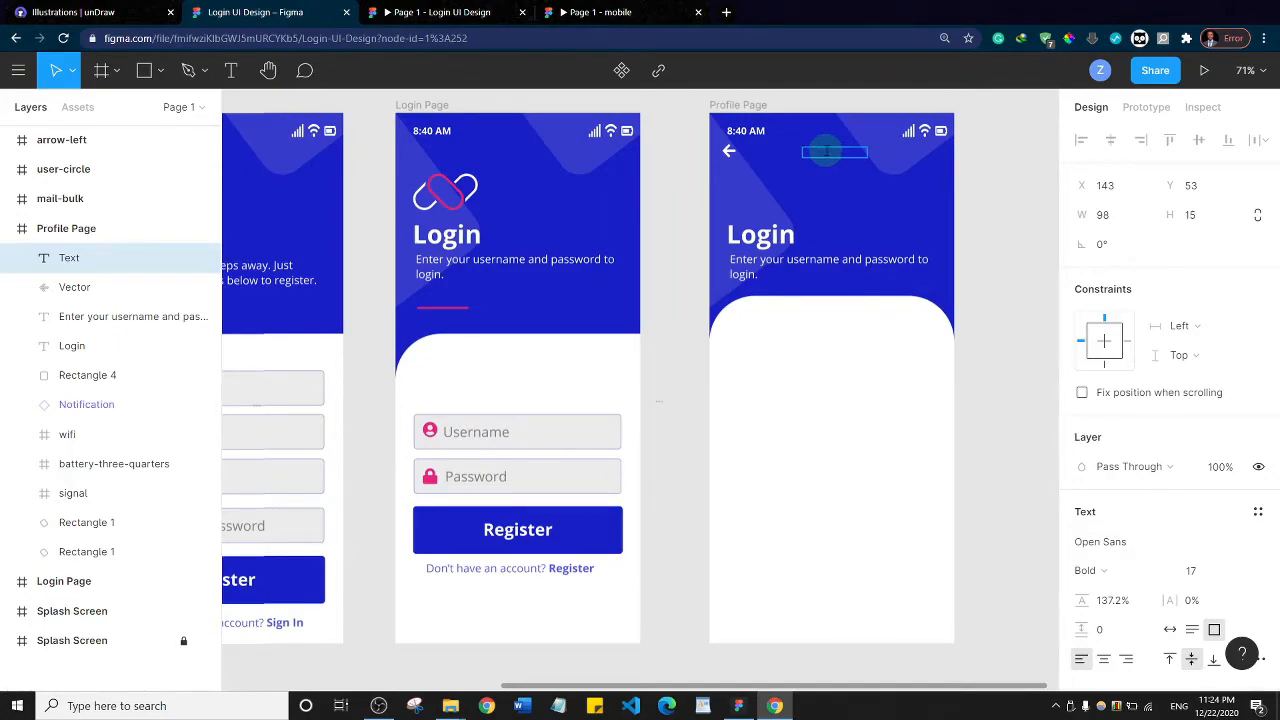
type("Settings")
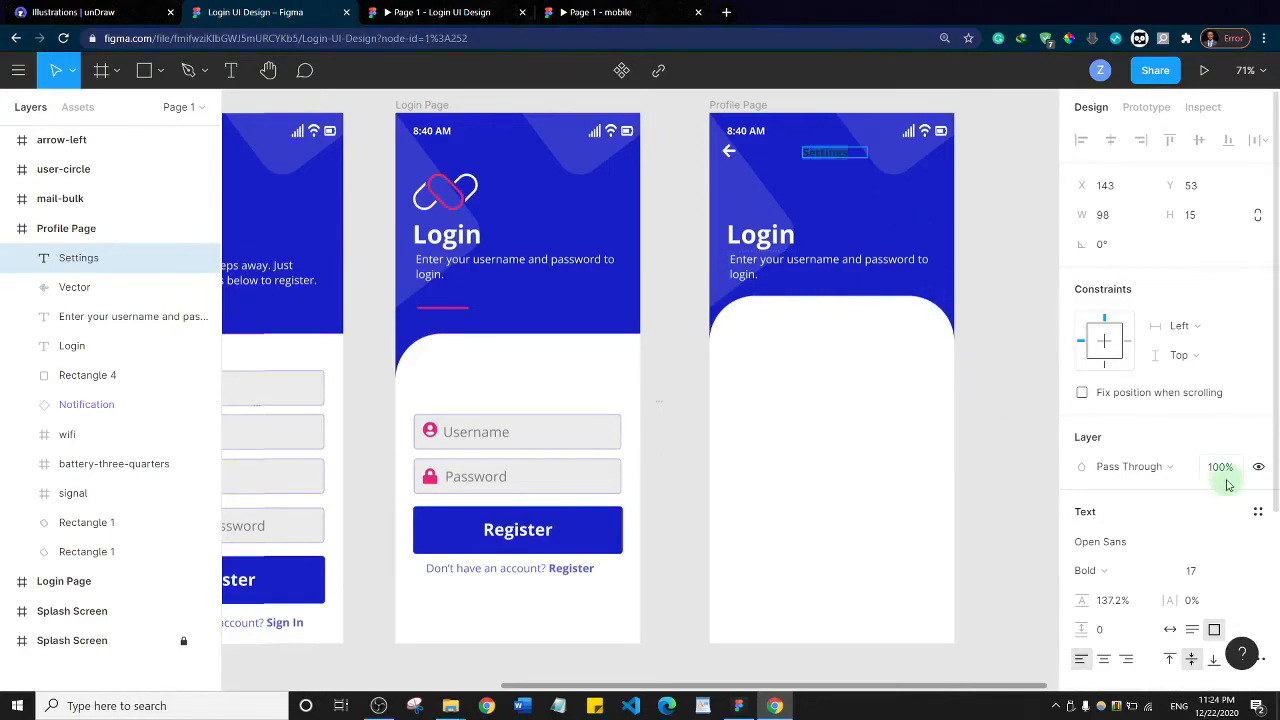
Set the Settings title's fill to white (FFFFFF) and its font size to 18
scroll(1106, 390, "down", 3)
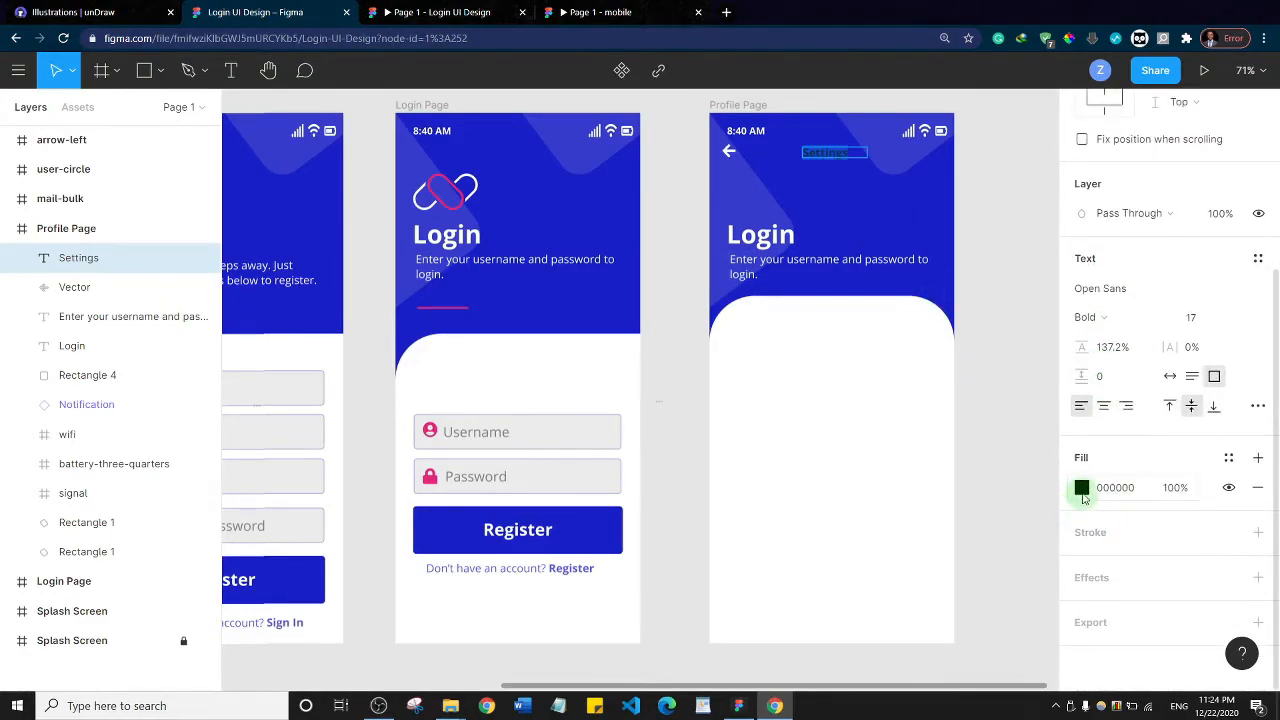
left_click(1081, 487)
left_click_drag(893, 361, 826, 231)
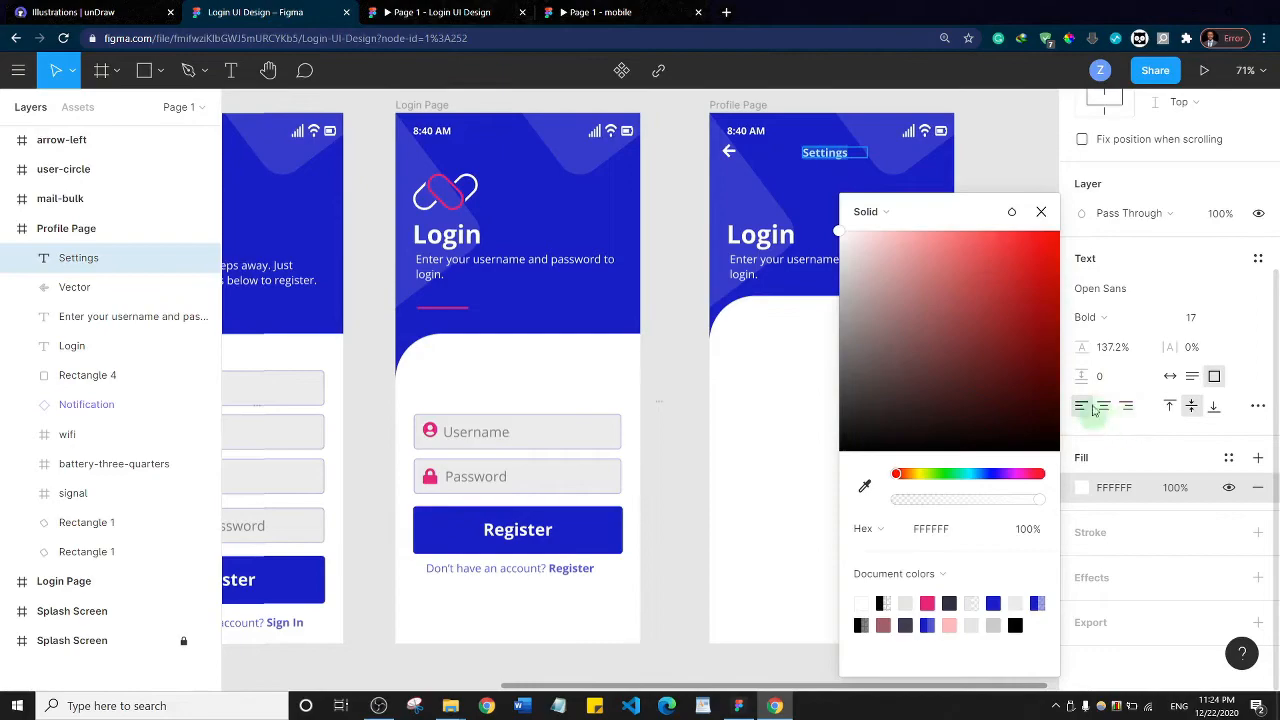
left_click(1041, 215)
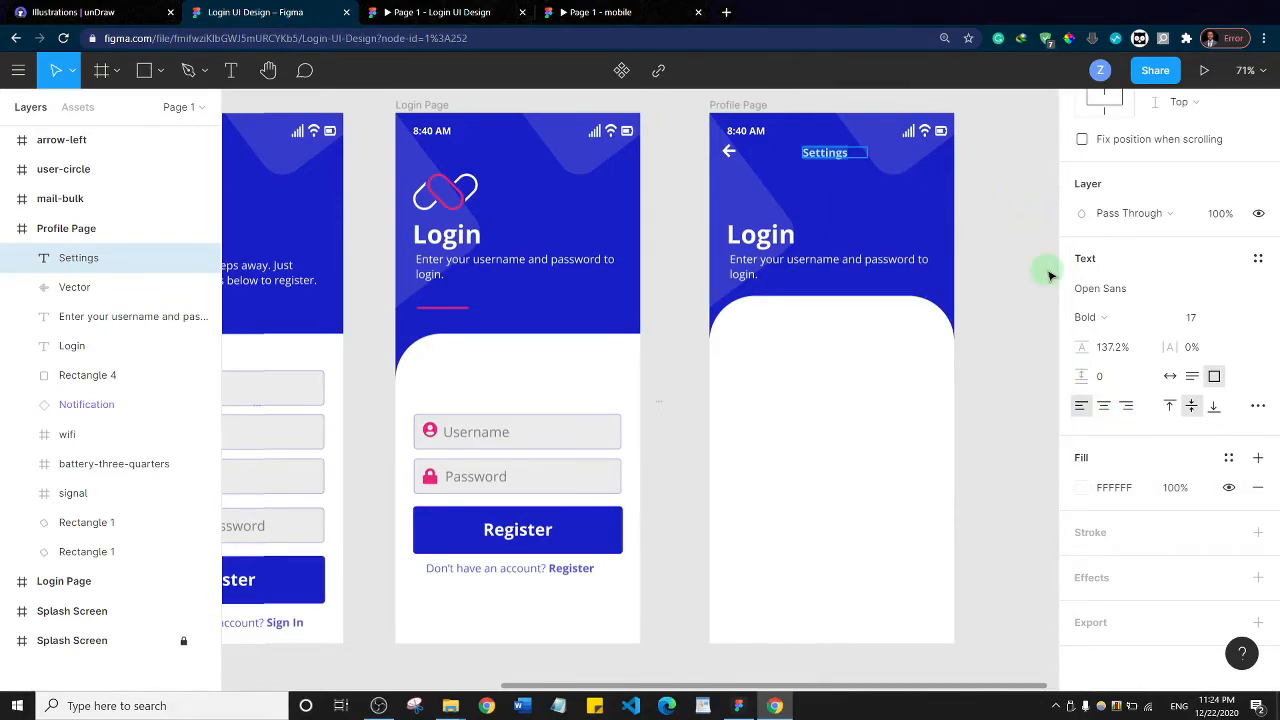
key("ctrl+shift+period")
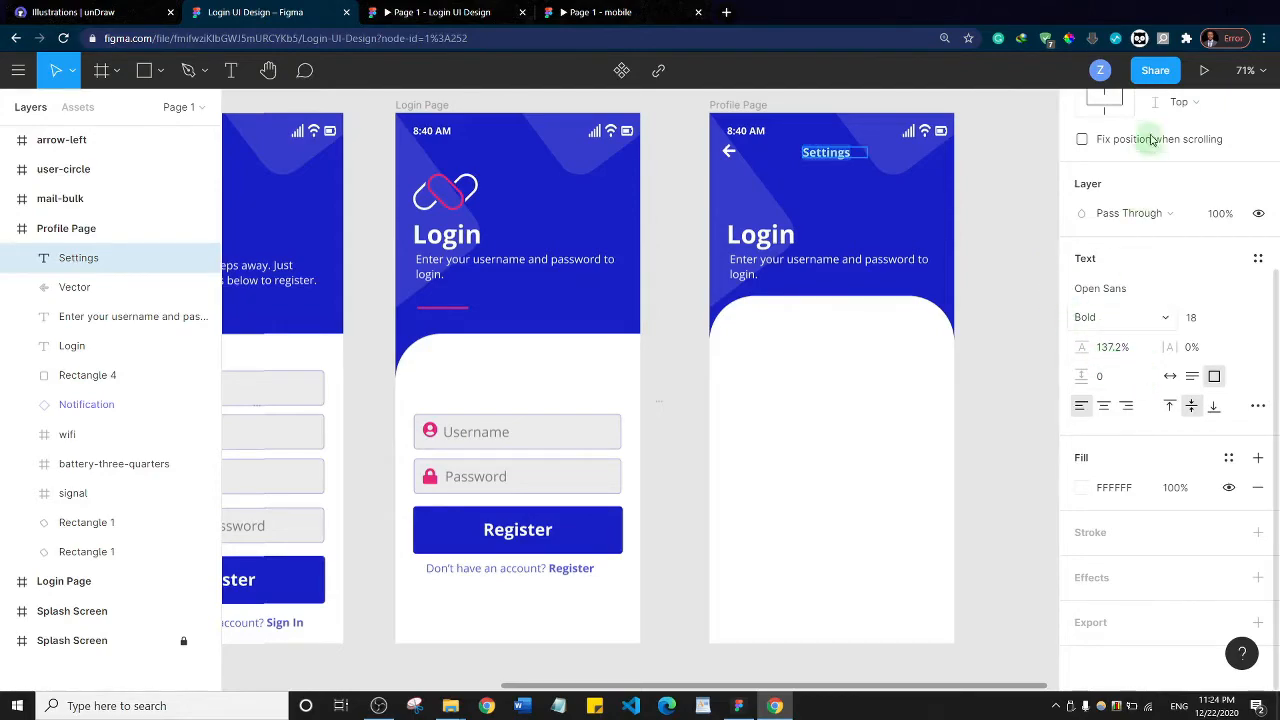
Set the Settings title to auto width and centre it horizontally in the Profile Page frame
scroll(1105, 204, "up", 5)
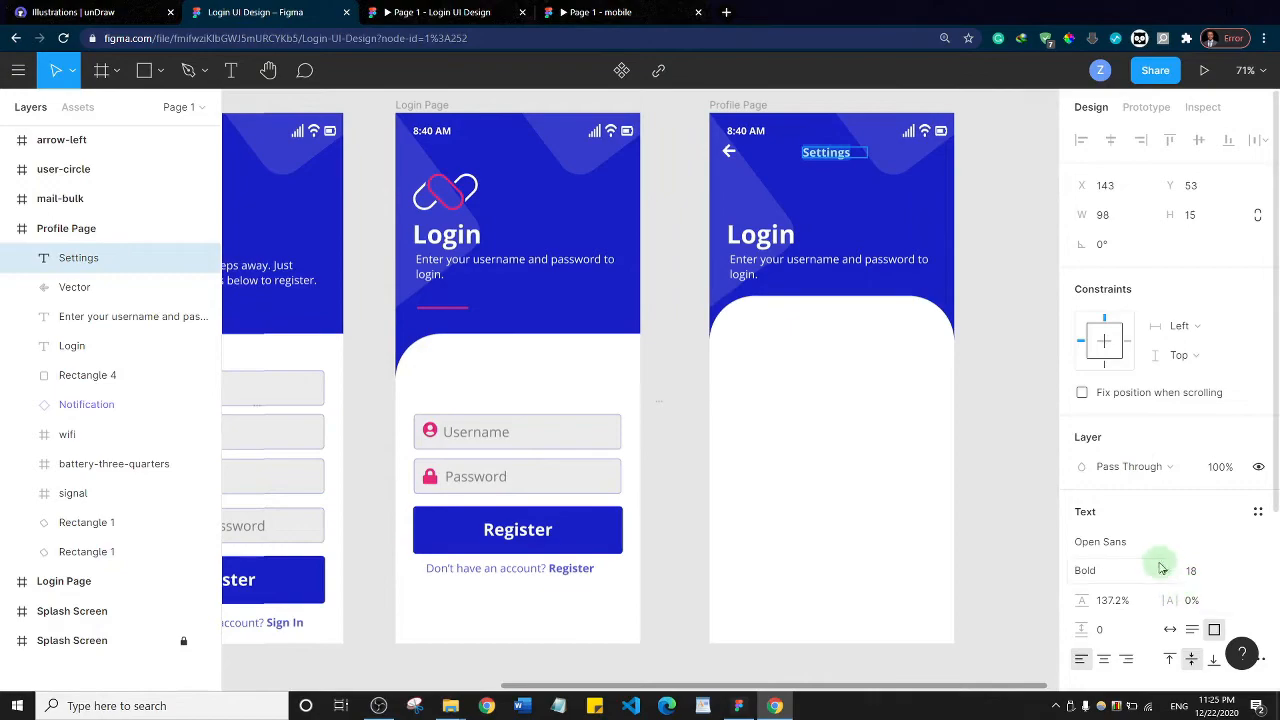
left_click(1170, 630)
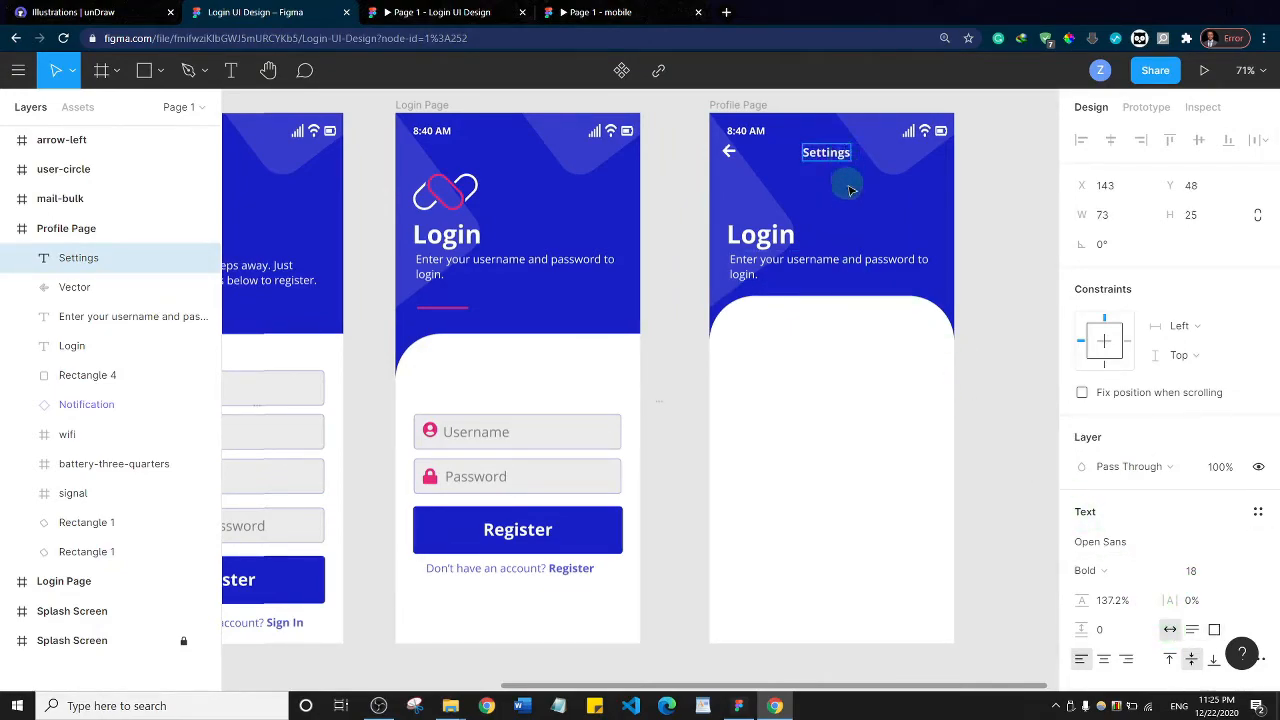
left_click(840, 154)
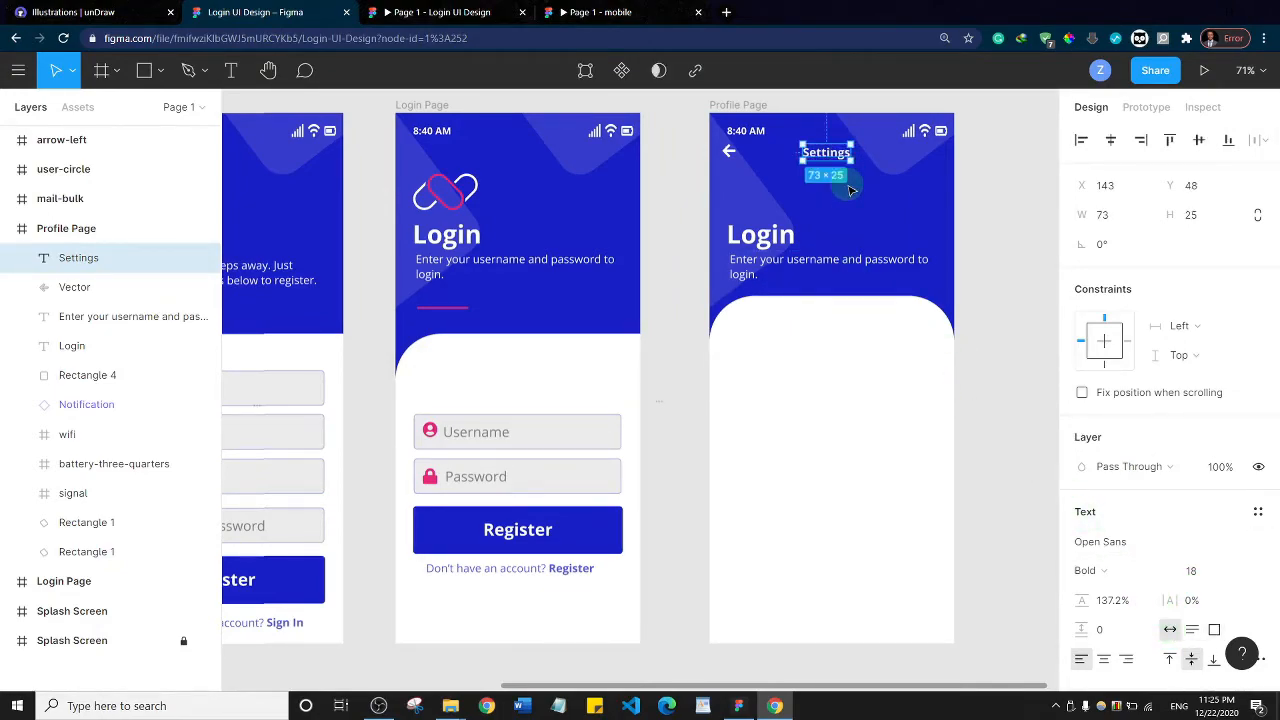
left_click(1111, 141)
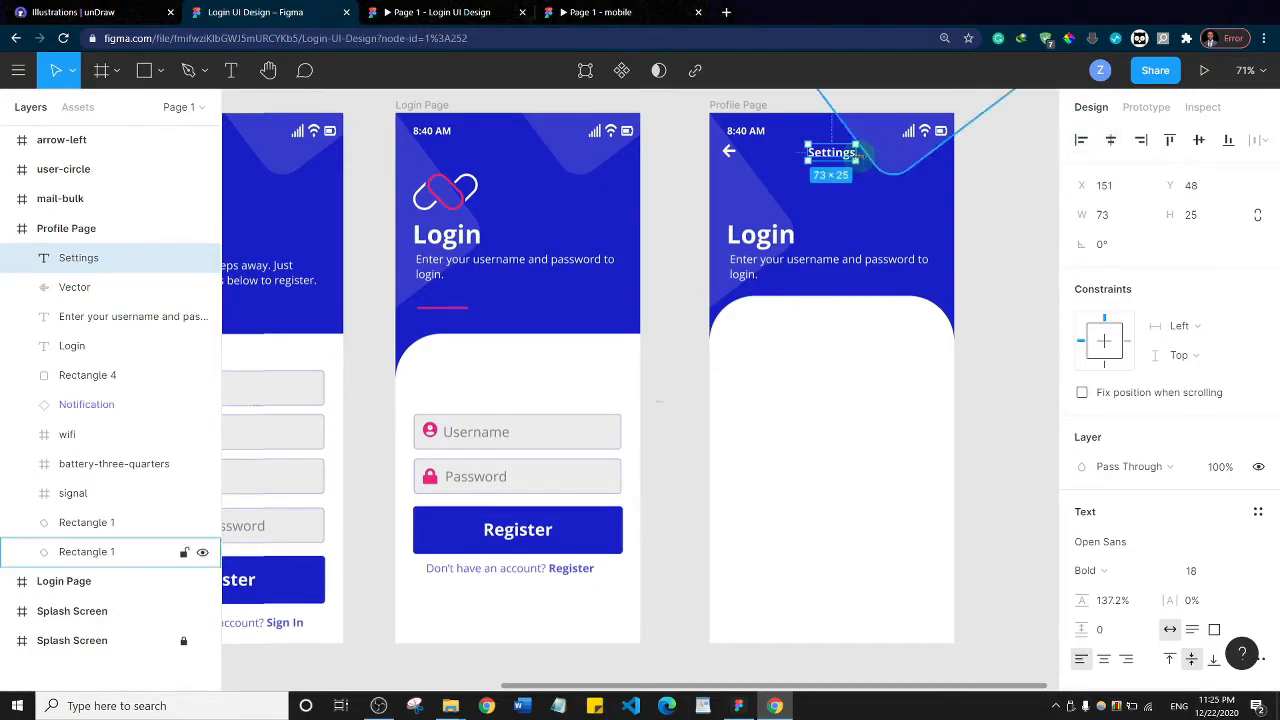
left_click(1023, 217)
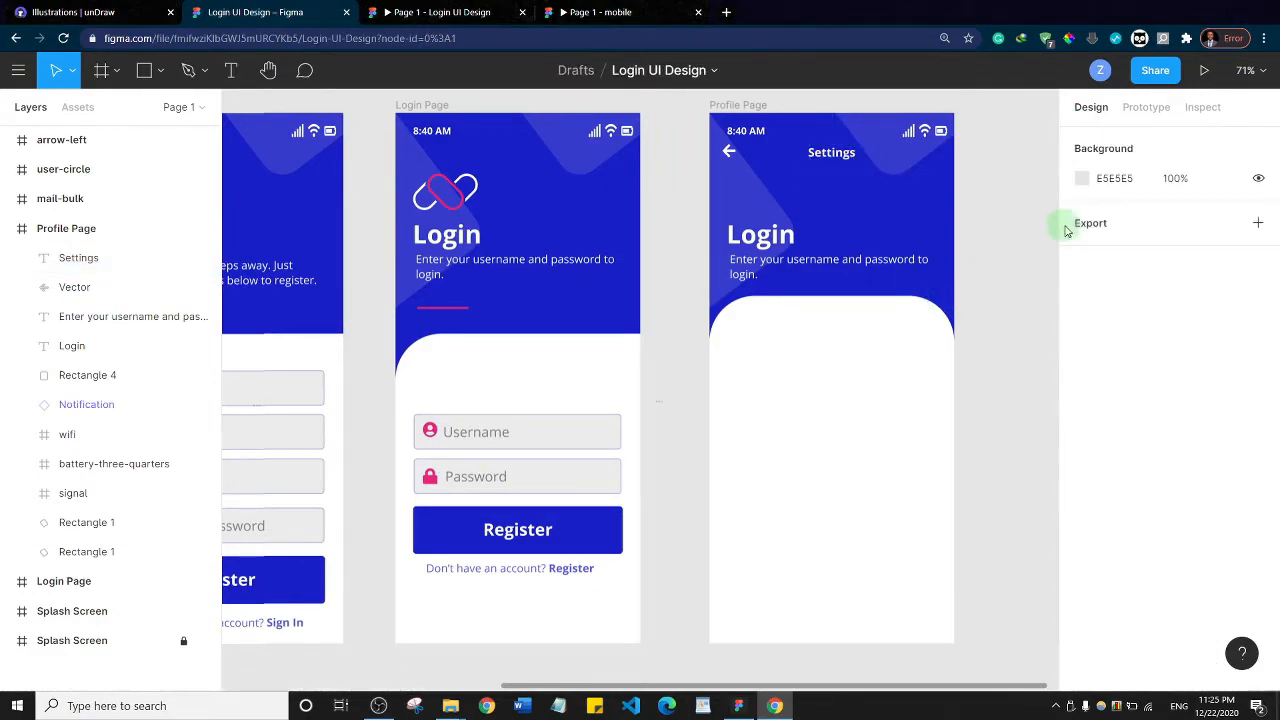
Consult the settings screen in the reference mobile prototype, and move the Profile Page's Login heading to about X 4, Y 176
left_click(600, 12)
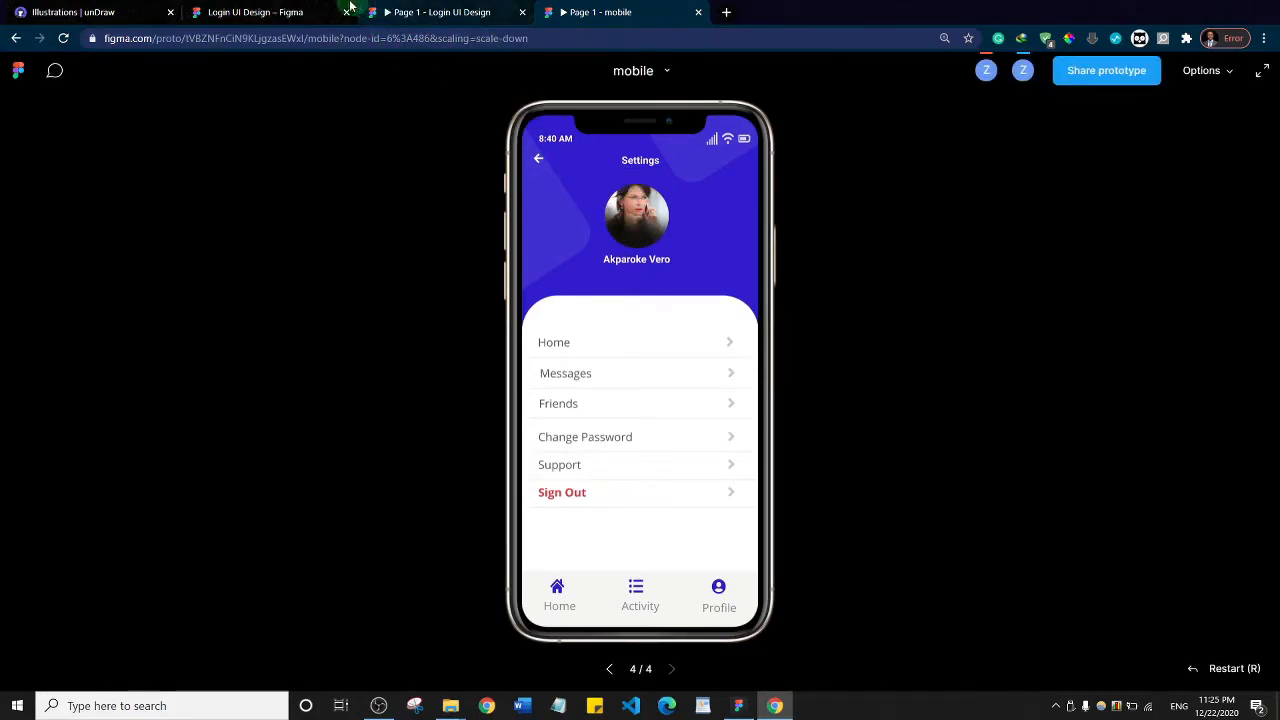
left_click(262, 12)
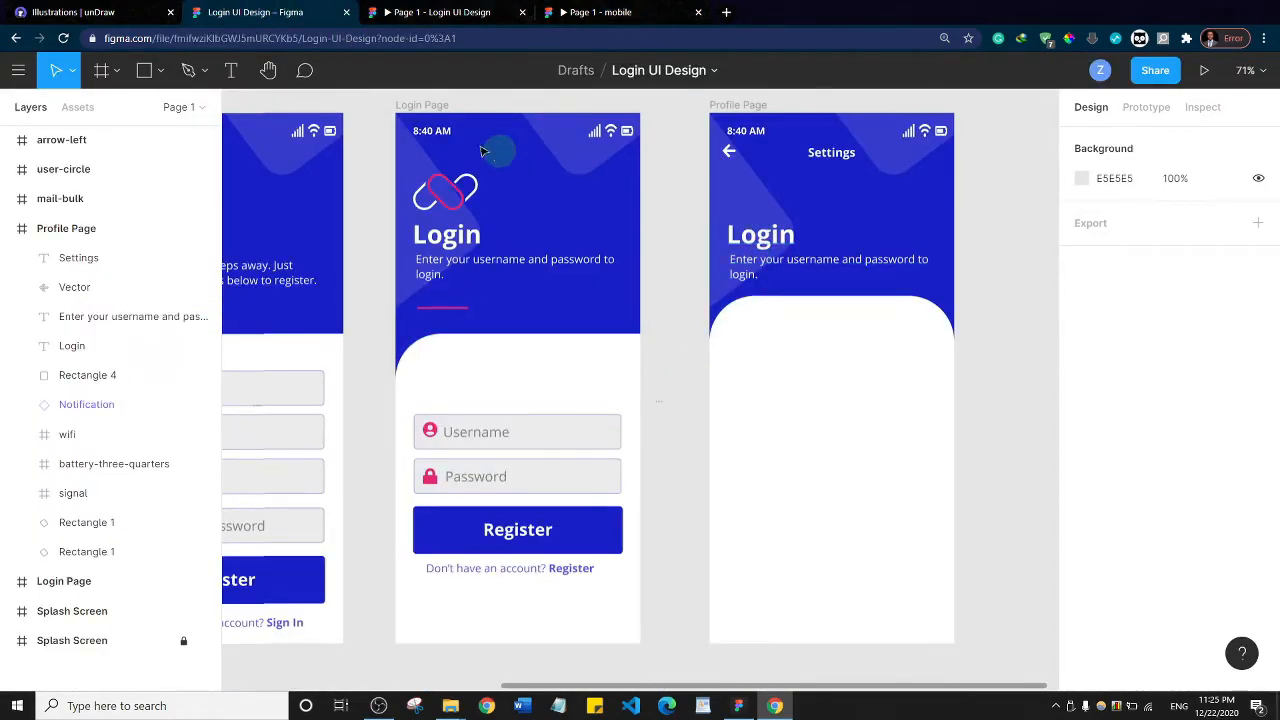
left_click(767, 243)
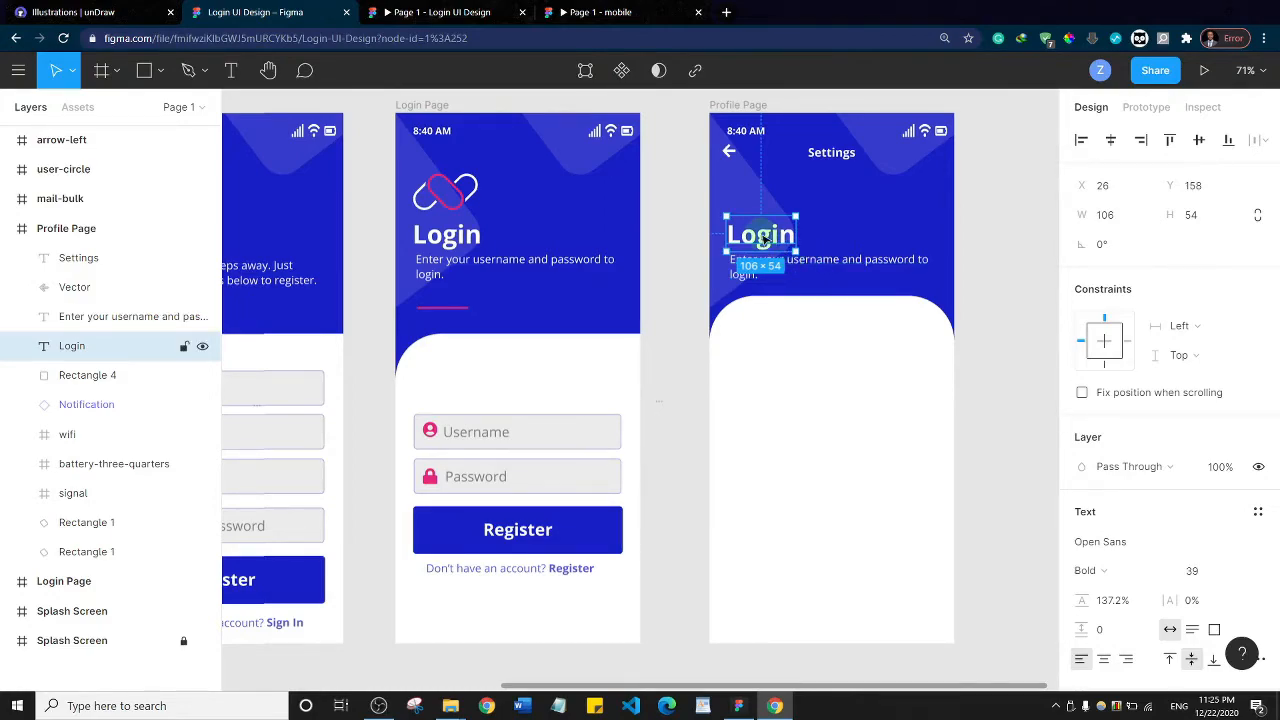
left_click_drag(764, 236, 749, 248)
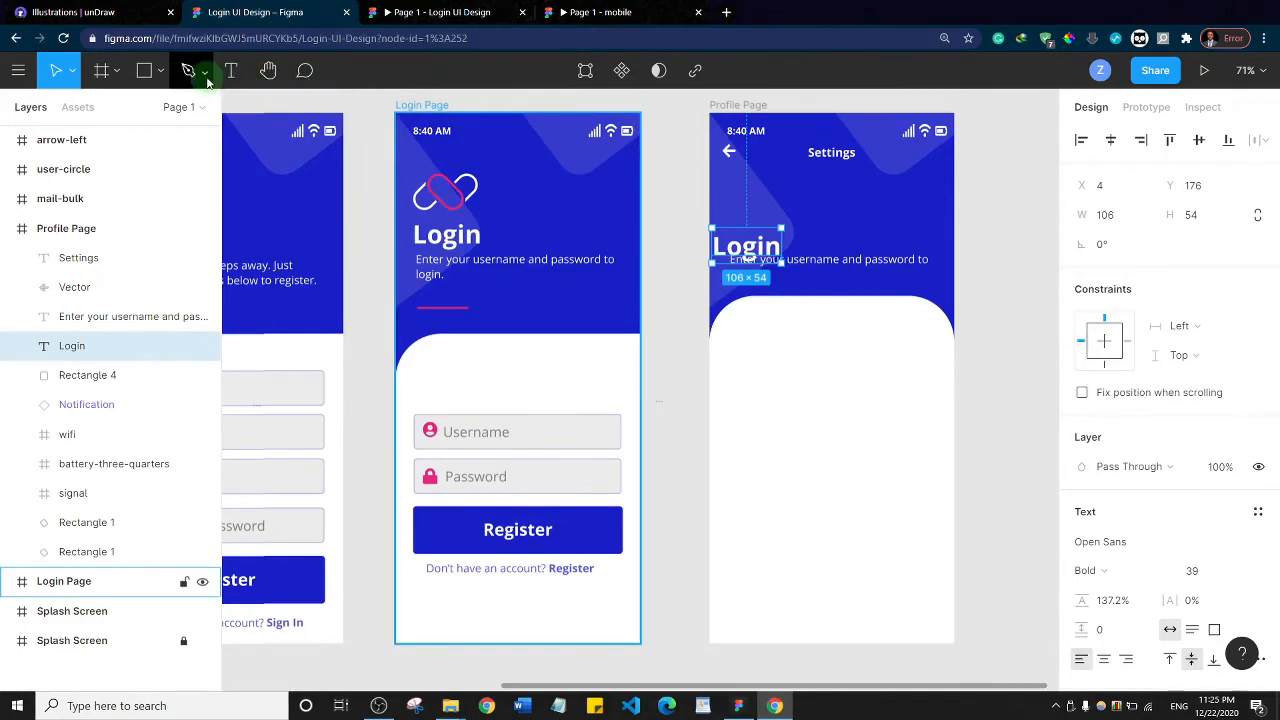
Draw a circle about 107 × 107 px below the Settings title on the Profile Page and move it to X 134, Y 98
left_click(161, 76)
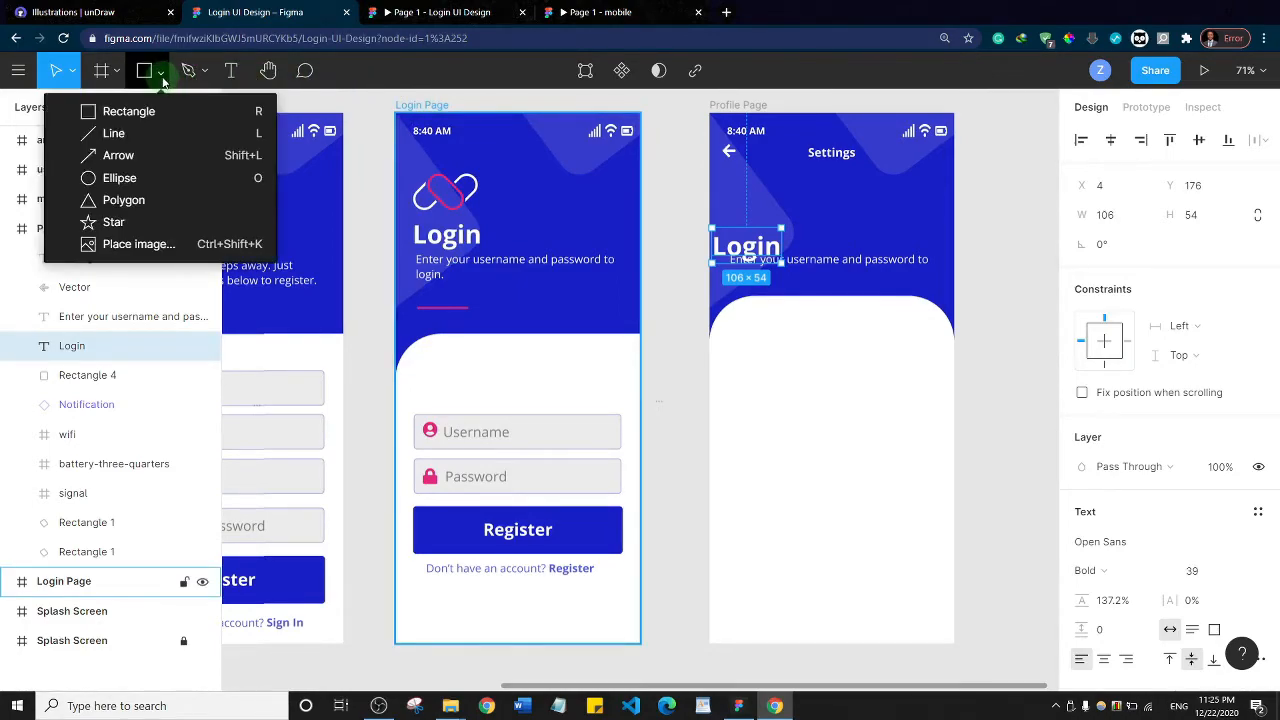
left_click(147, 174)
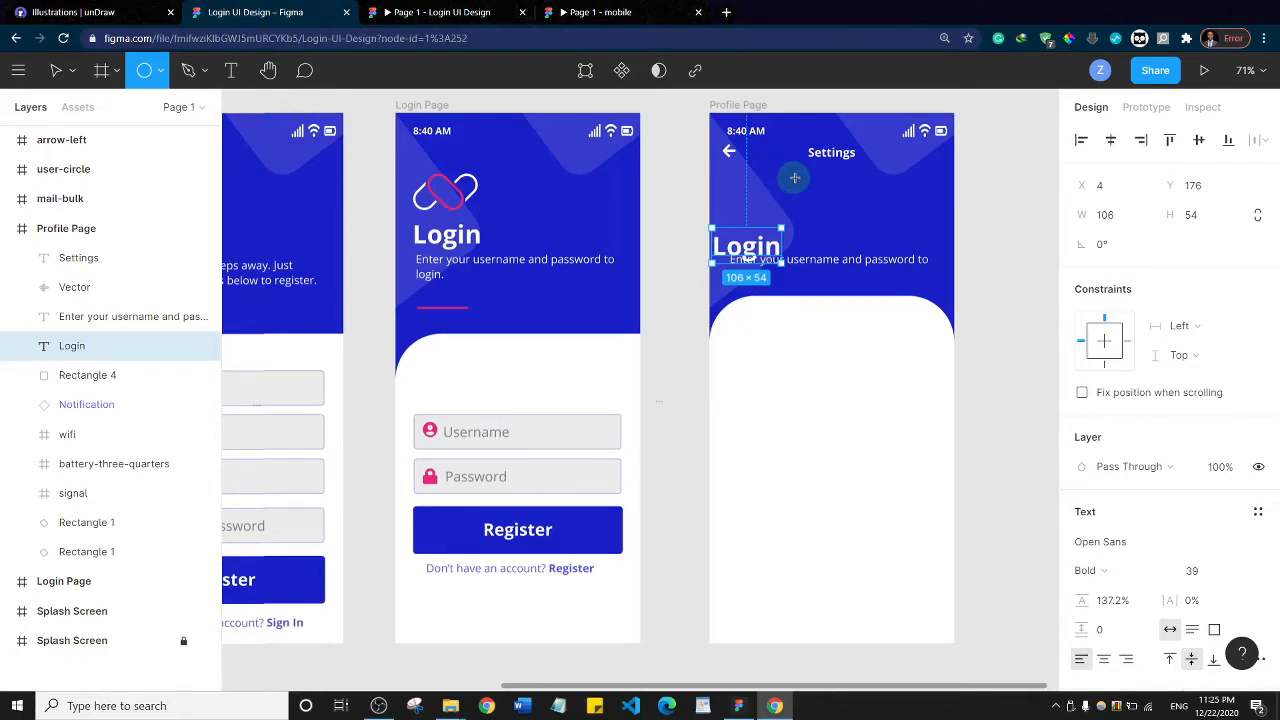
mouse_move(792, 178)
left_mouse_down()
mouse_move(838, 223)
mouse_move(890, 239)
mouse_move(861, 190)
left_mouse_up()
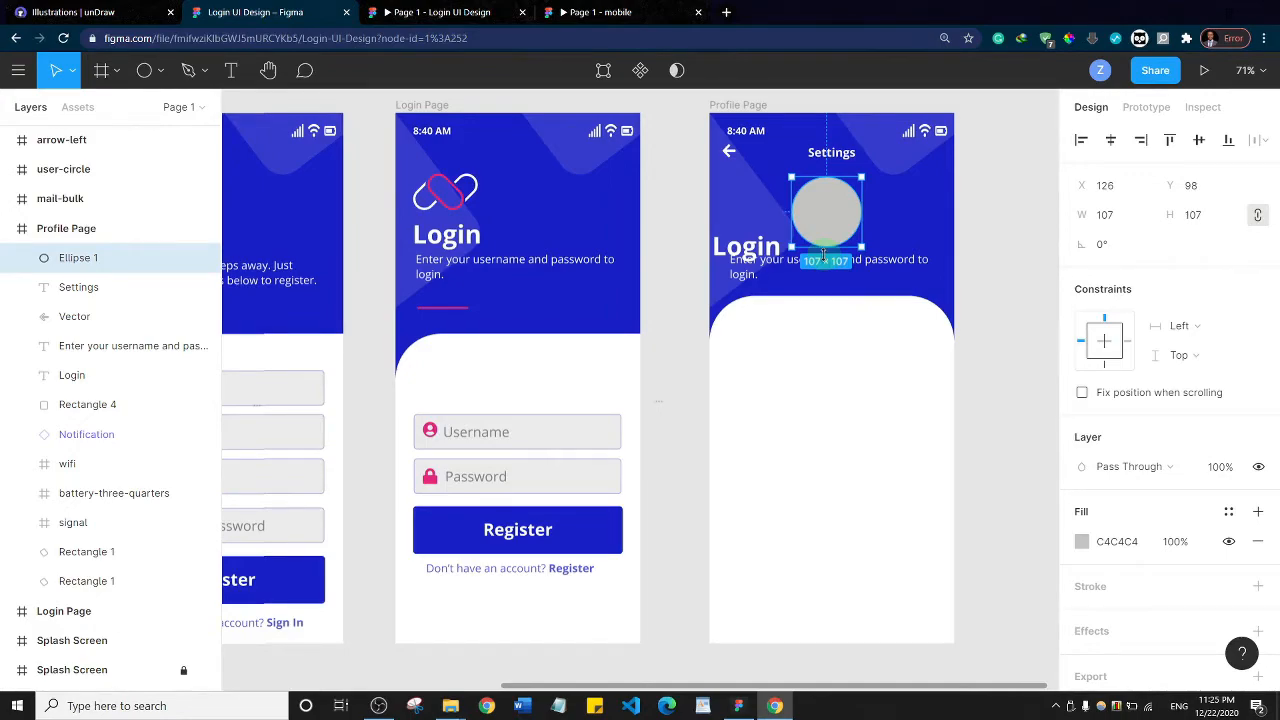
left_click_drag(827, 222, 835, 222)
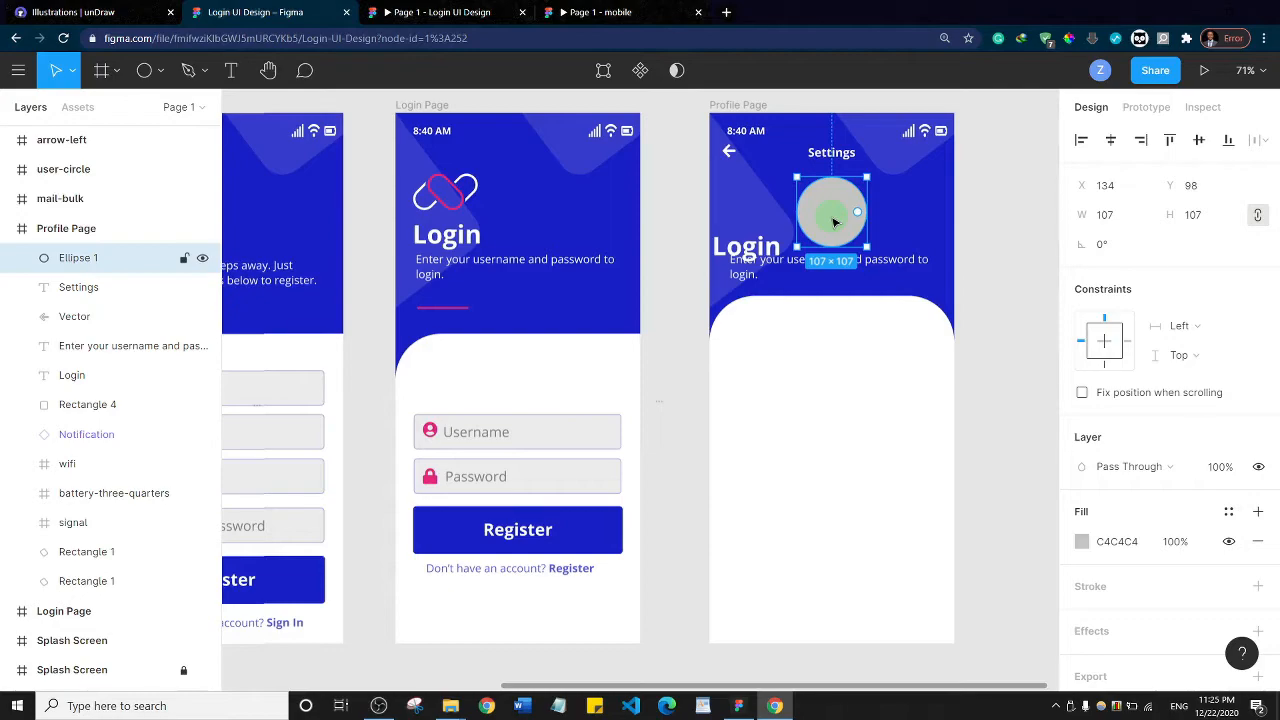
Open the Photos plugin for the circle and search for "profile"
right_click(832, 215)
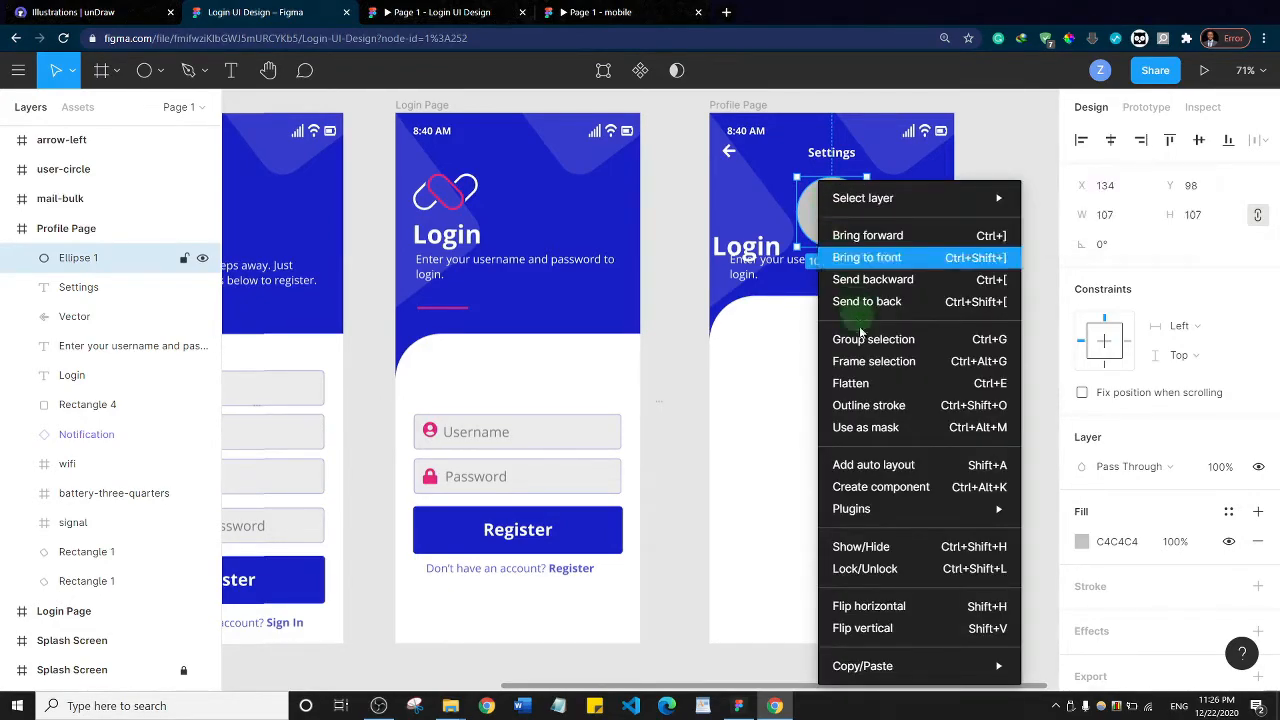
mouse_move(895, 509)
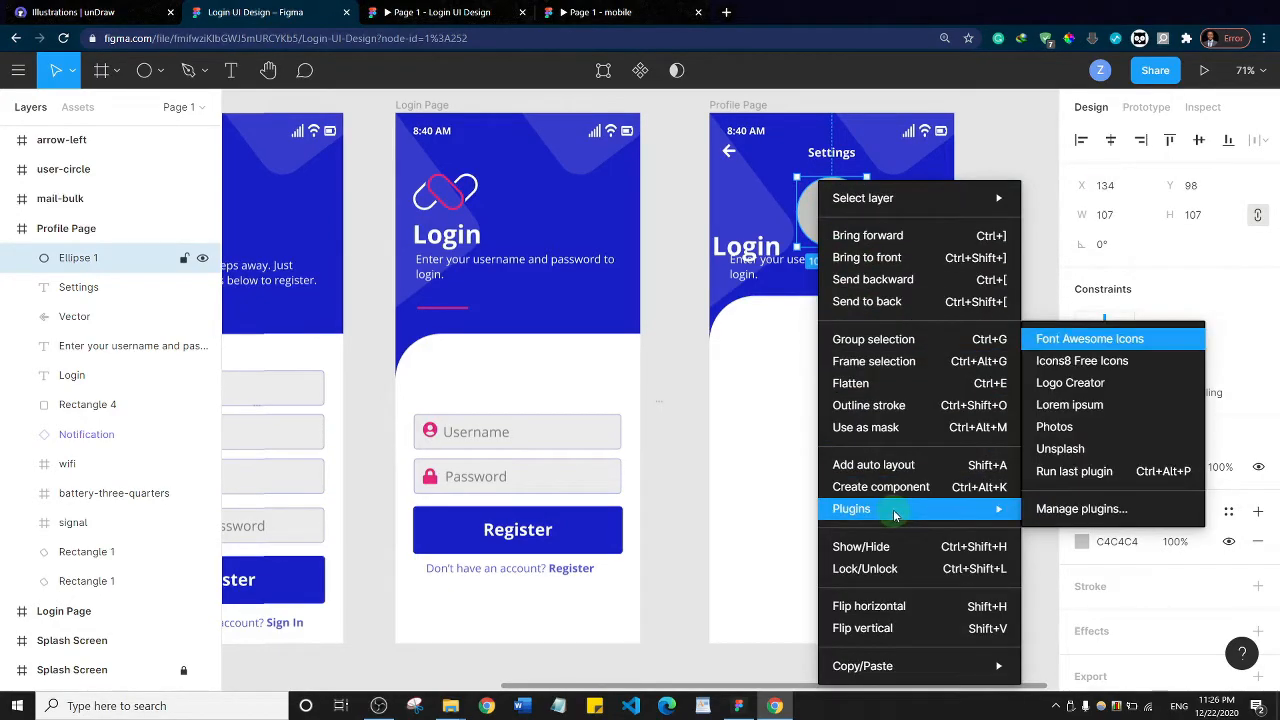
left_click(1062, 430)
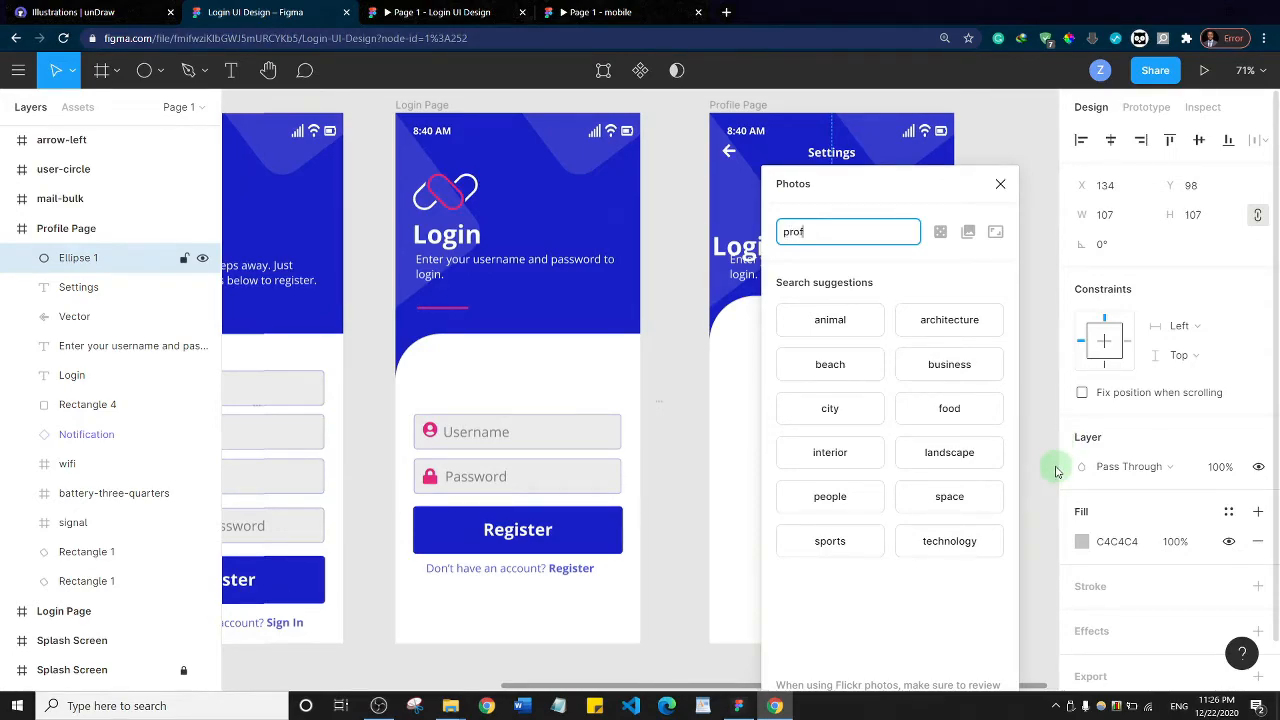
key("Return")
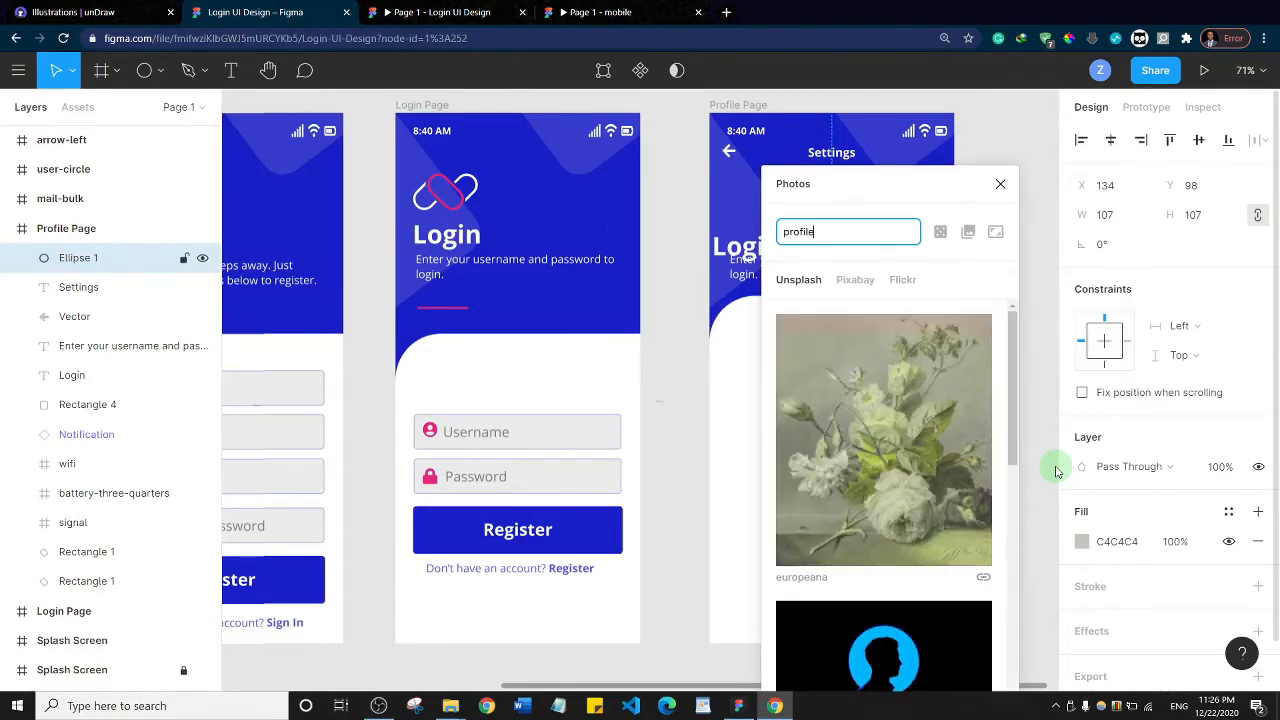
Browse the Unsplash photo results for a suitable profile picture
scroll(847, 432, "down", 5)
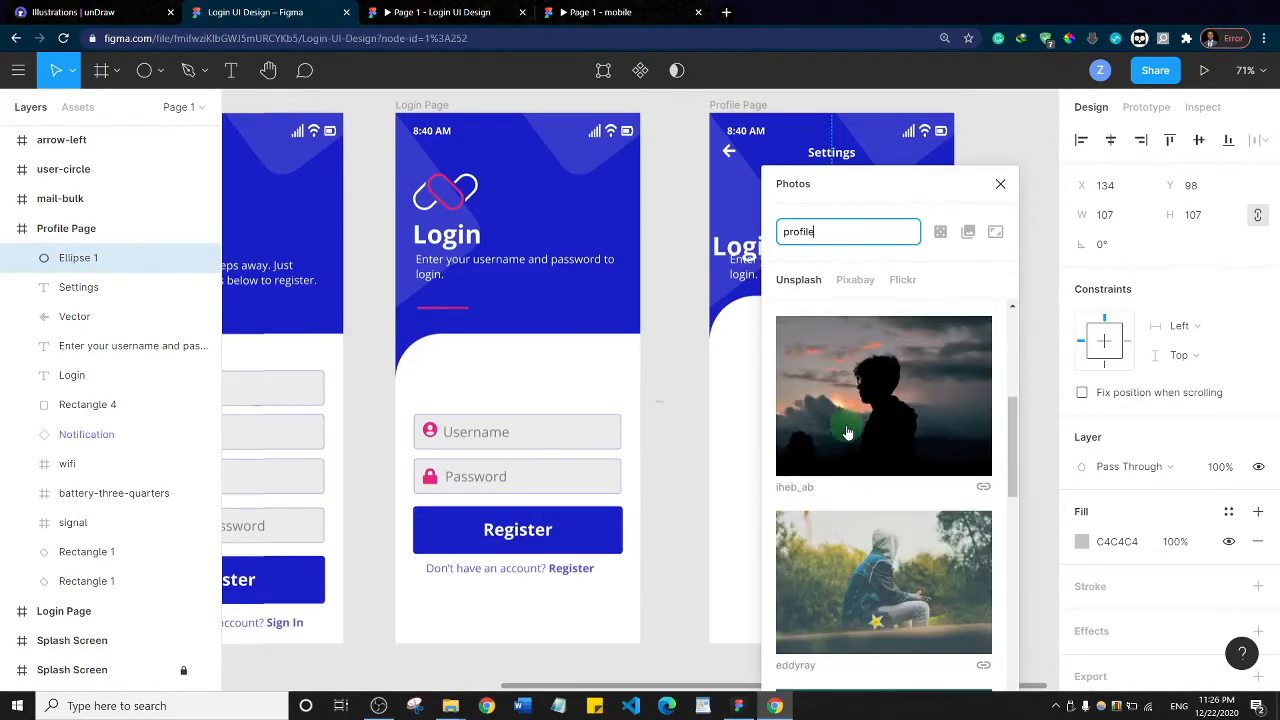
scroll(847, 432, "down", 10)
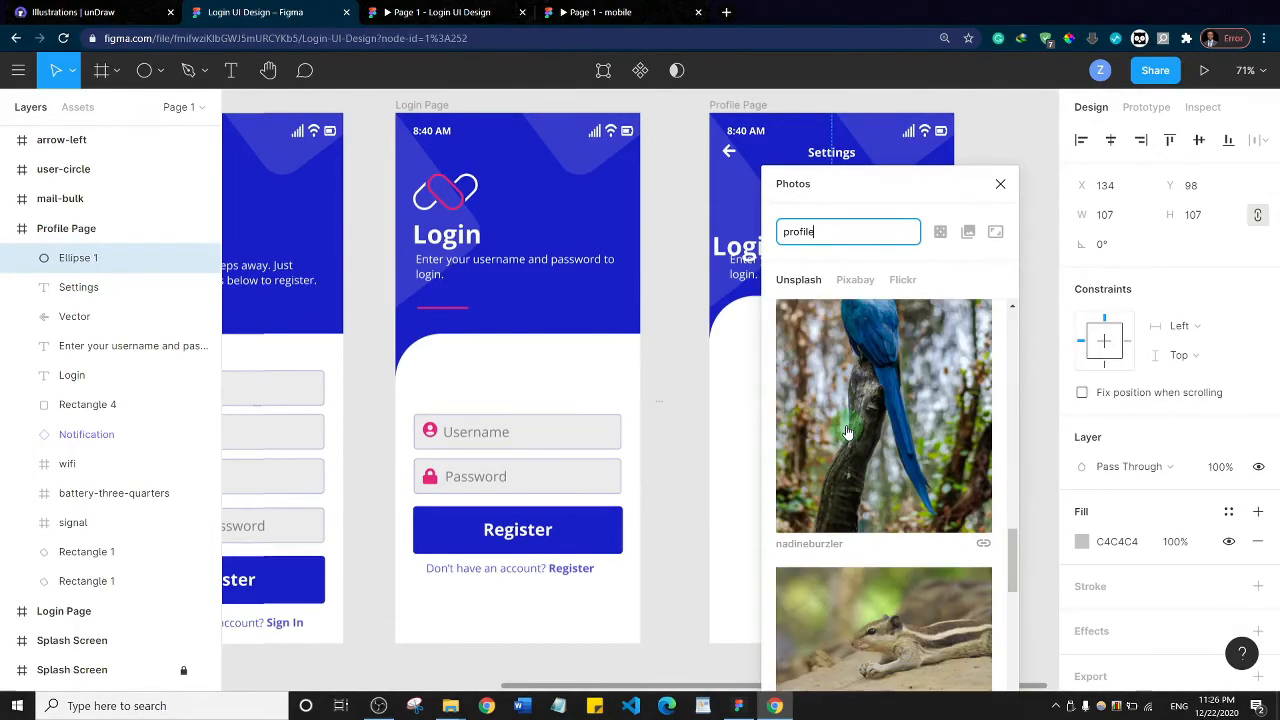
scroll(847, 432, "down", 10)
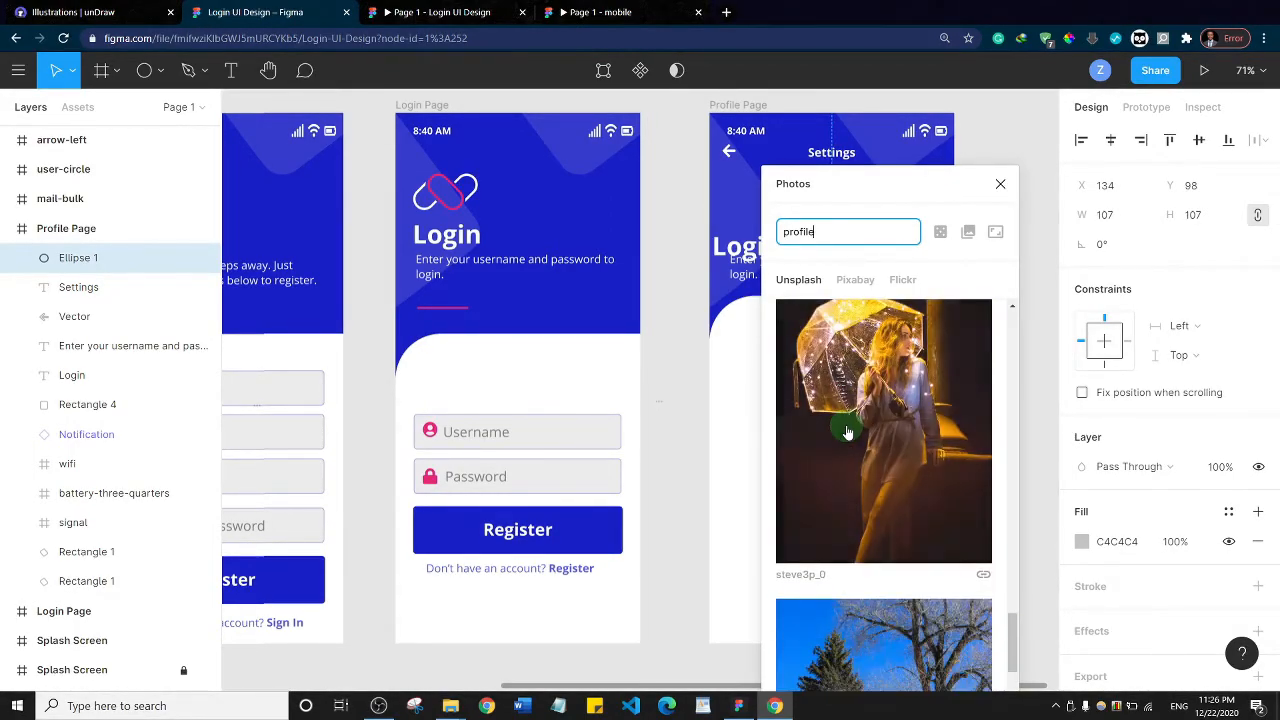
scroll(847, 432, "down", 10)
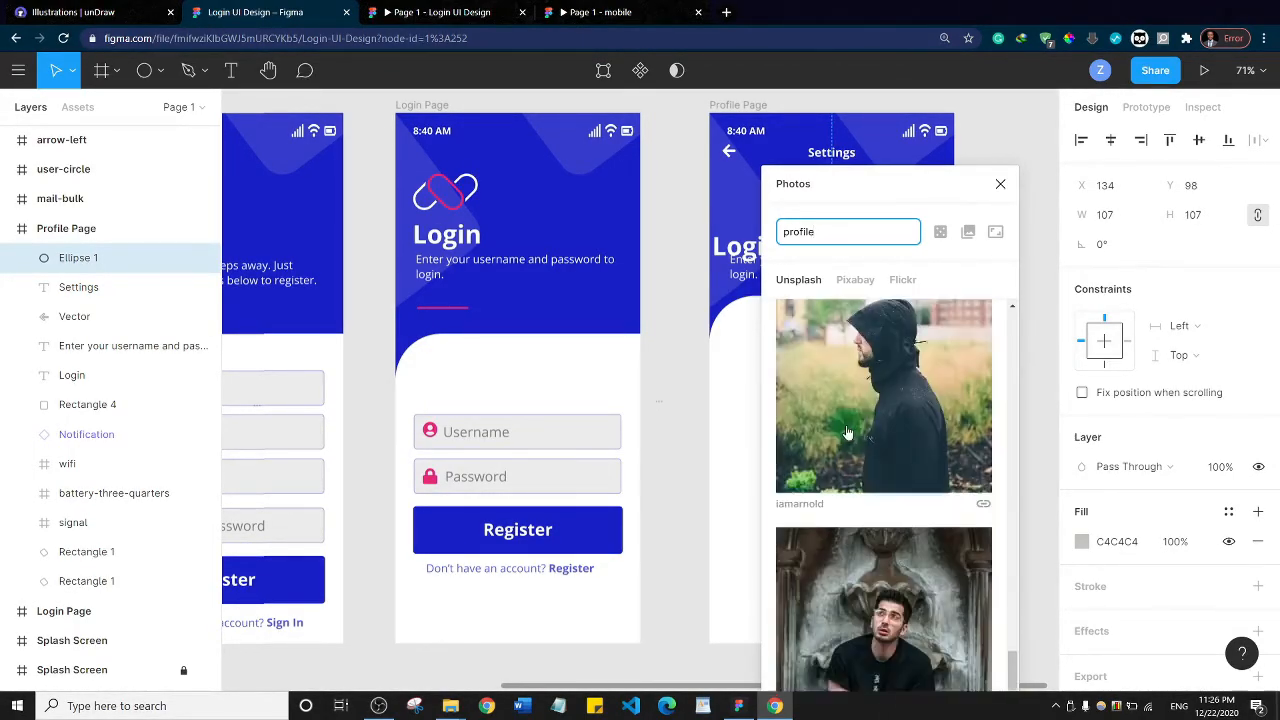
scroll(847, 432, "down", 5)
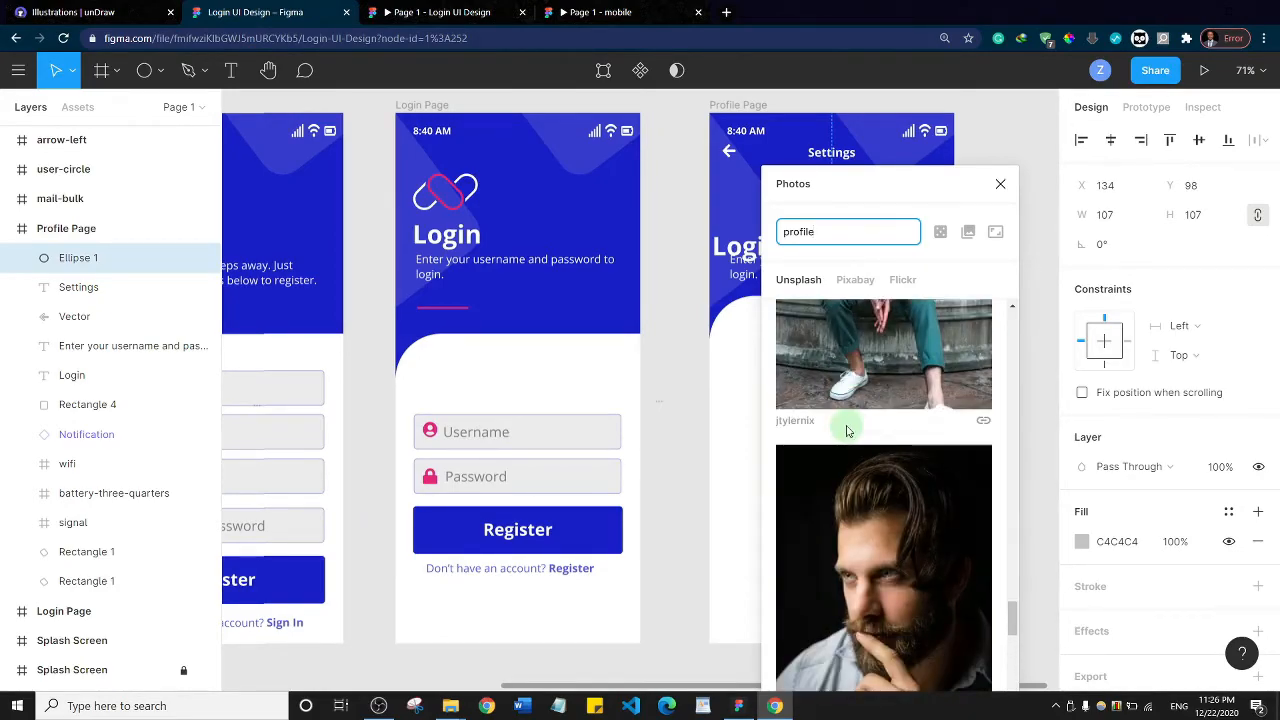
scroll(847, 432, "down", 10)
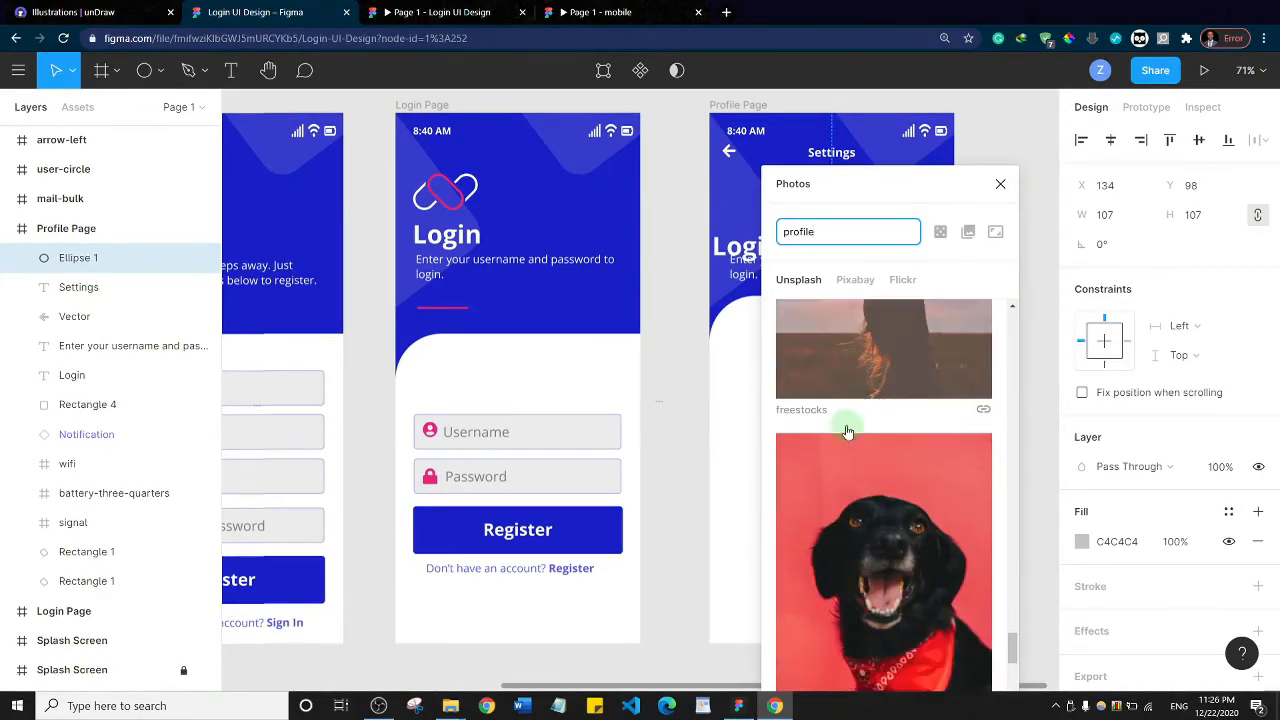
scroll(847, 432, "down", 10)
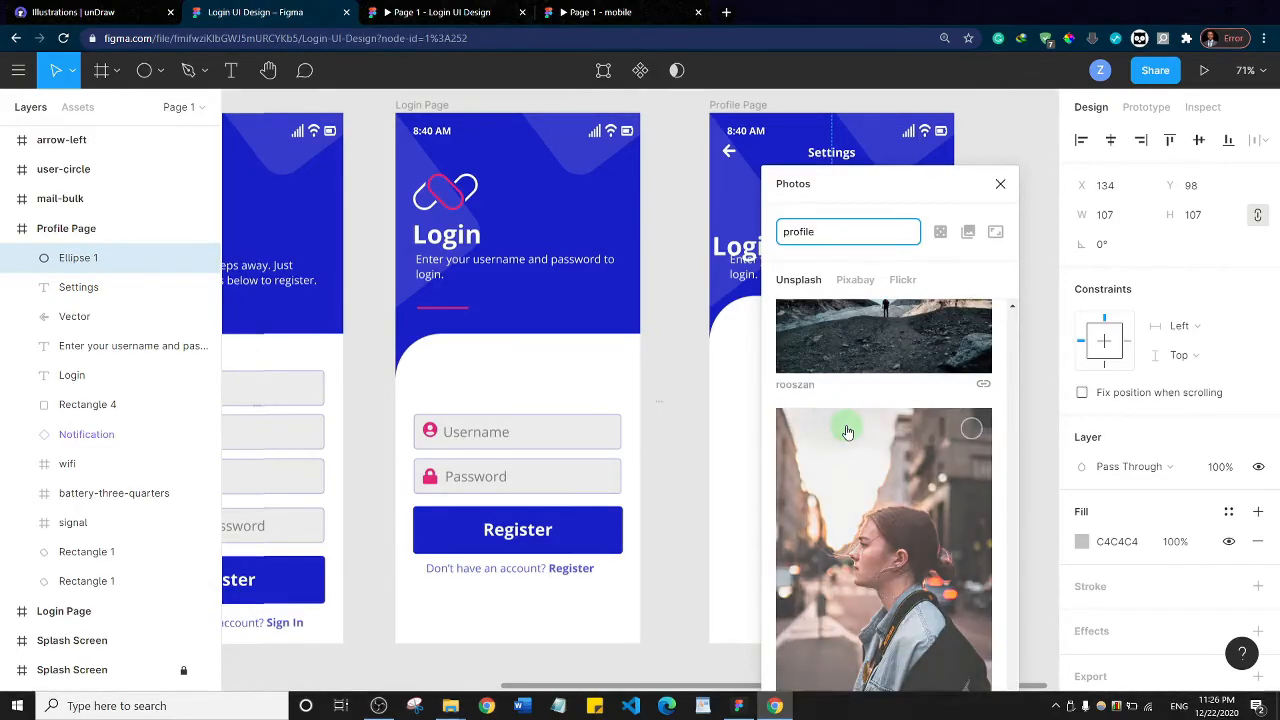
scroll(847, 432, "down", 5)
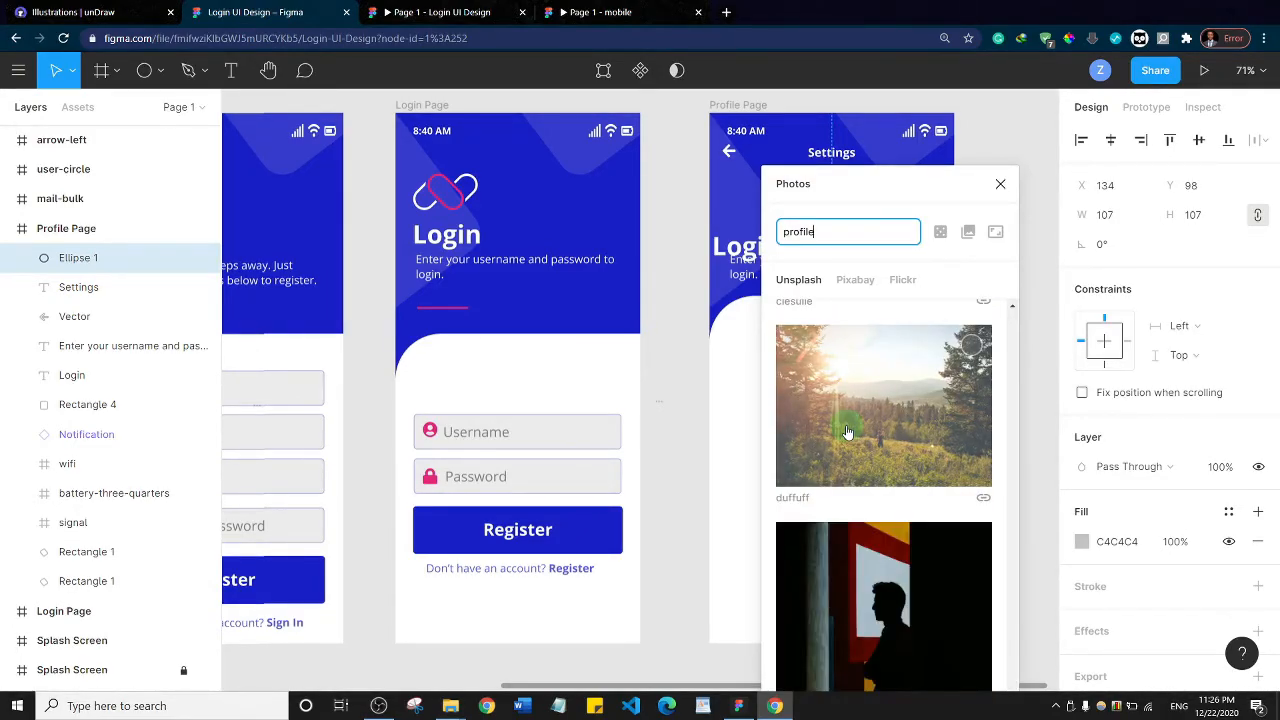
scroll(847, 432, "down", 8)
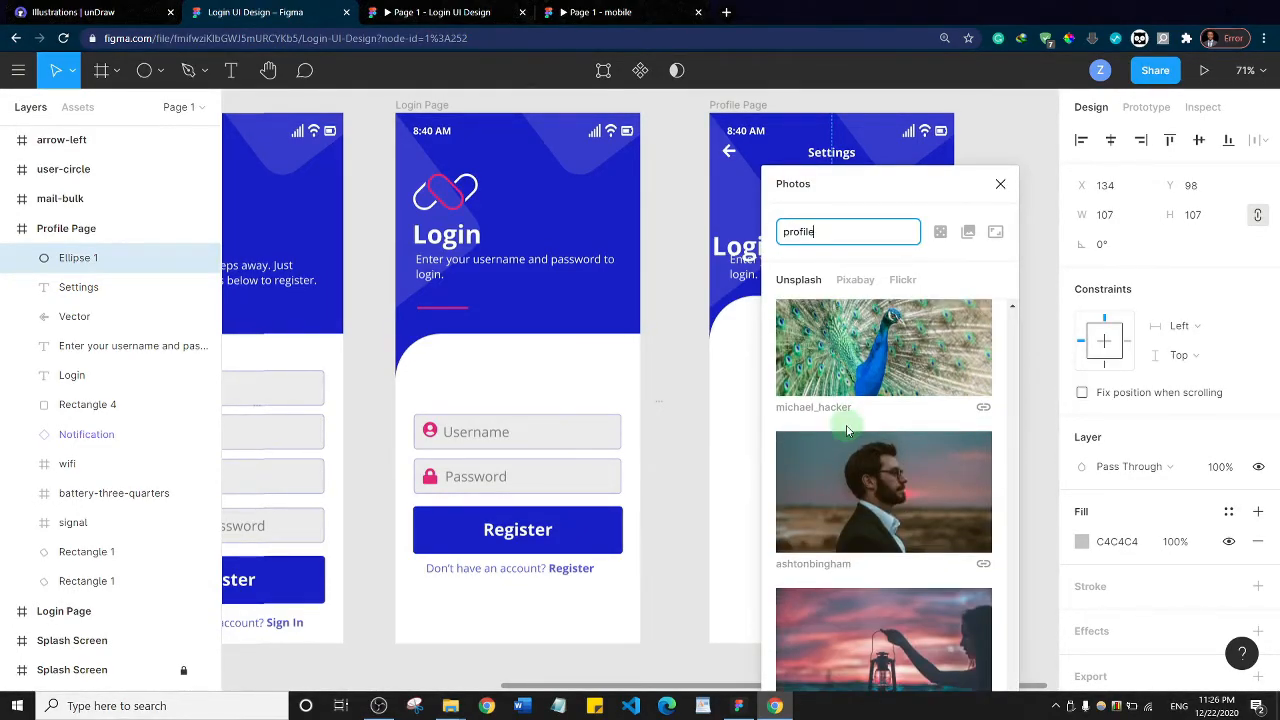
Fill the circle with the first Pixabay photo, the dark side-view portrait of a woman, and close the Photos plugin
left_click(847, 283)
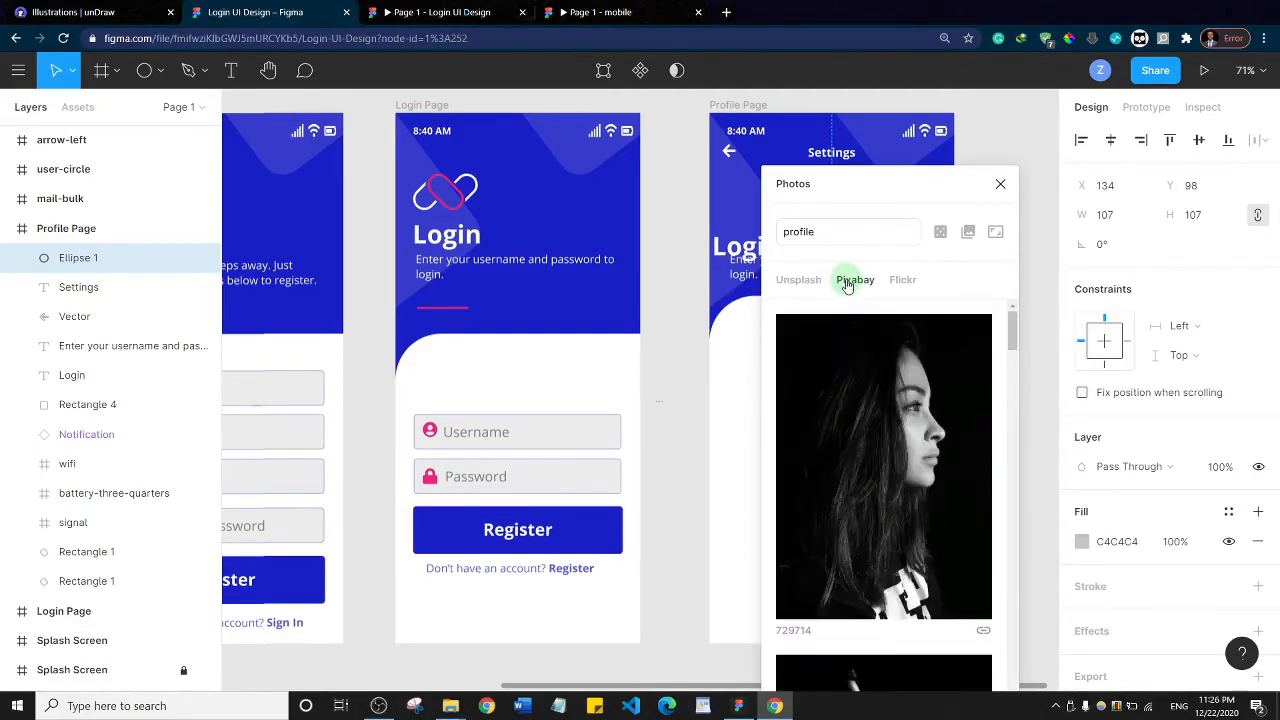
left_click(884, 419)
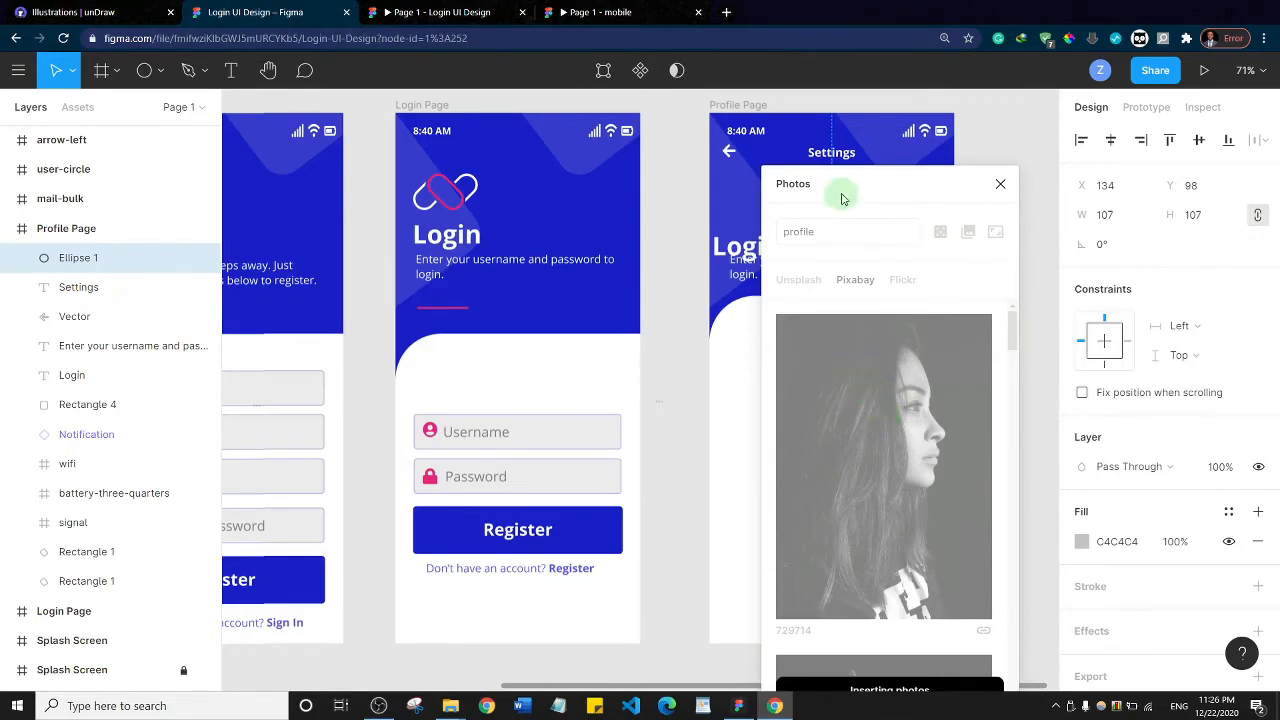
left_click_drag(901, 187, 1062, 234)
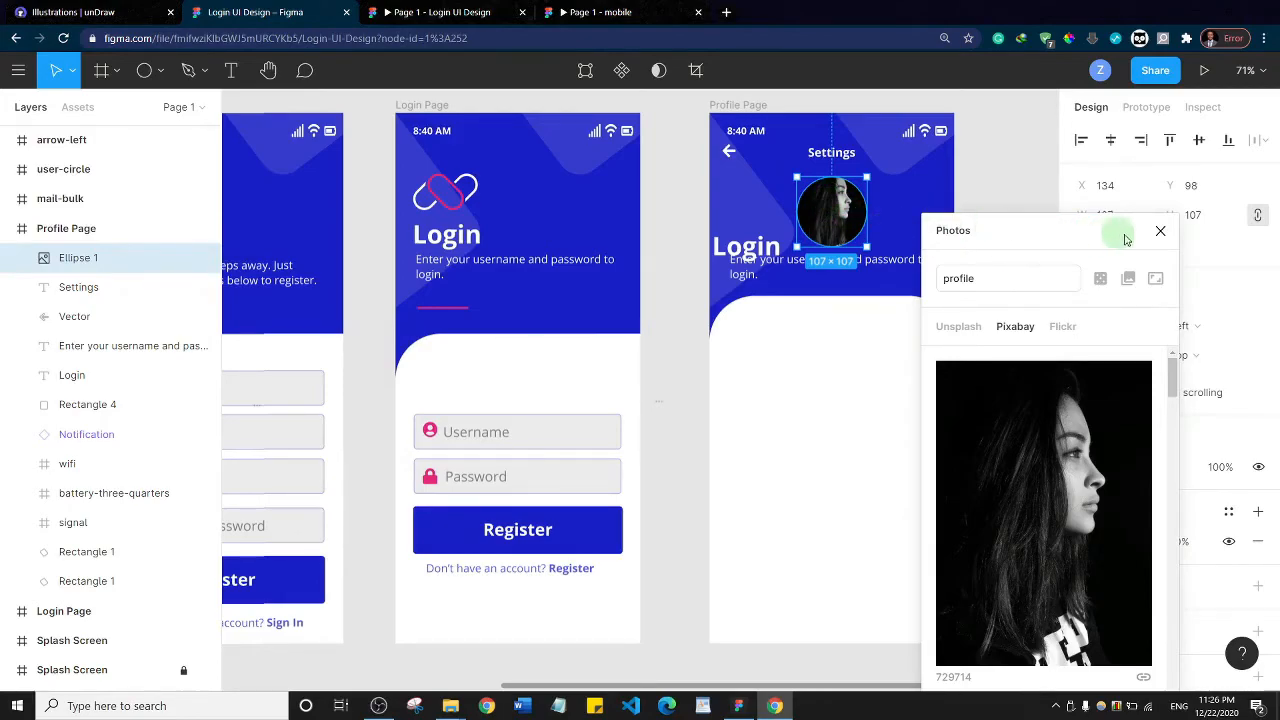
left_click(1160, 233)
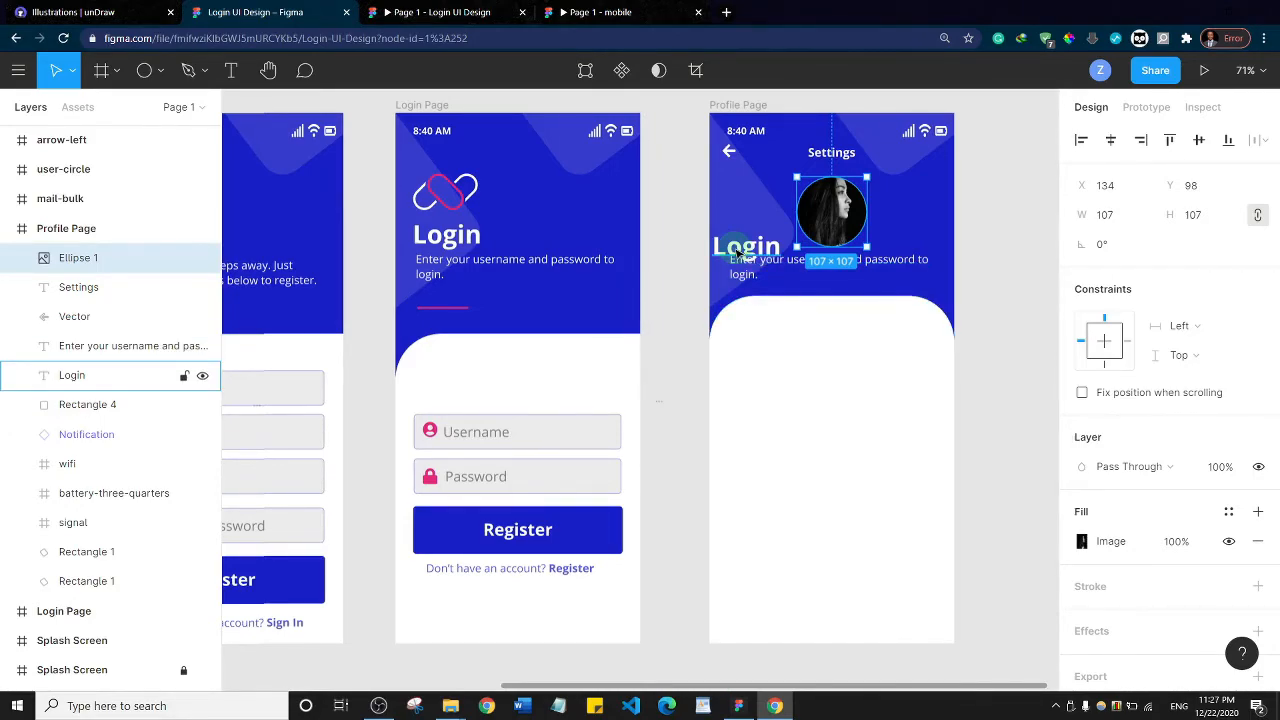
Delete the Login heading and the username and password instruction text from the Profile Page
left_click(737, 252)
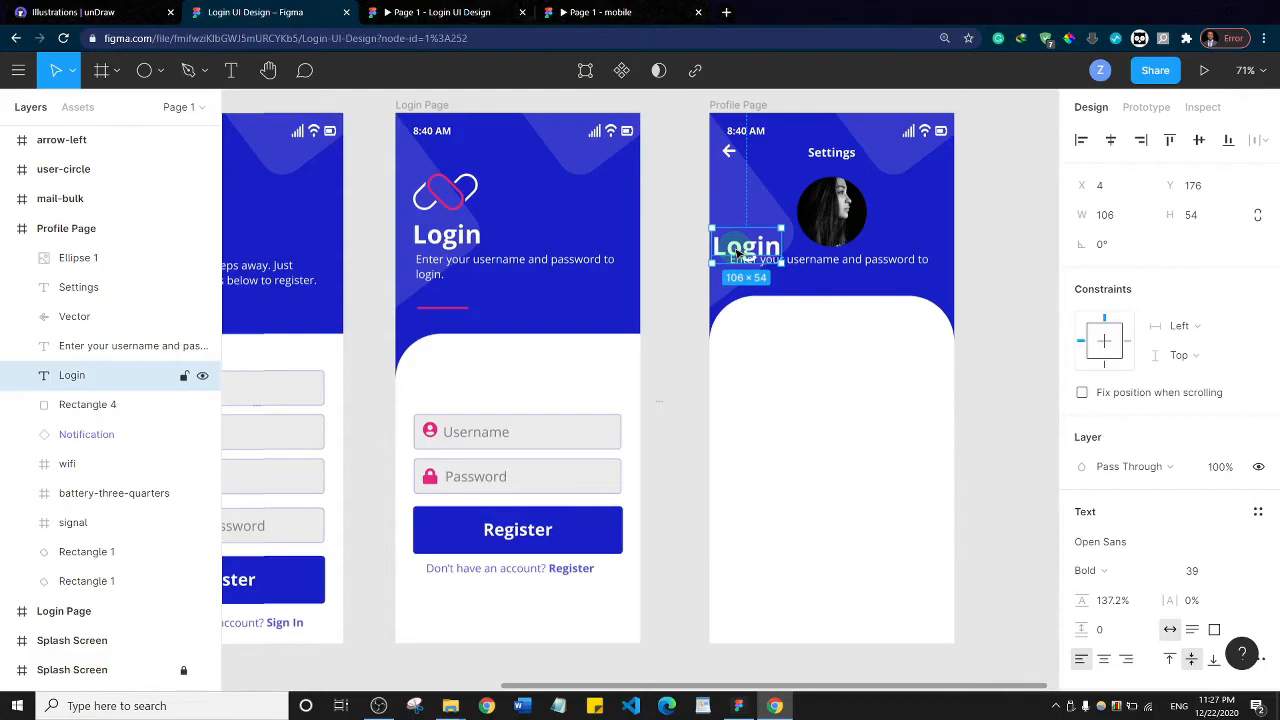
key("Delete")
left_click(741, 266)
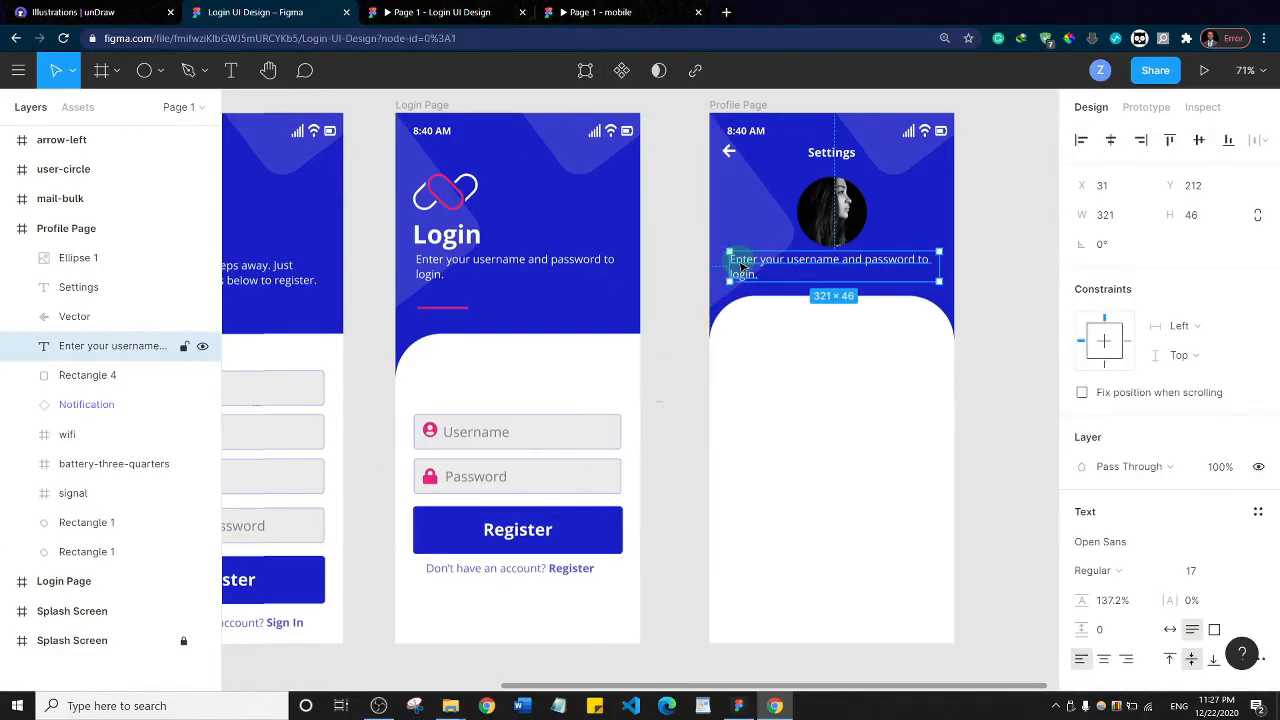
key("Delete")
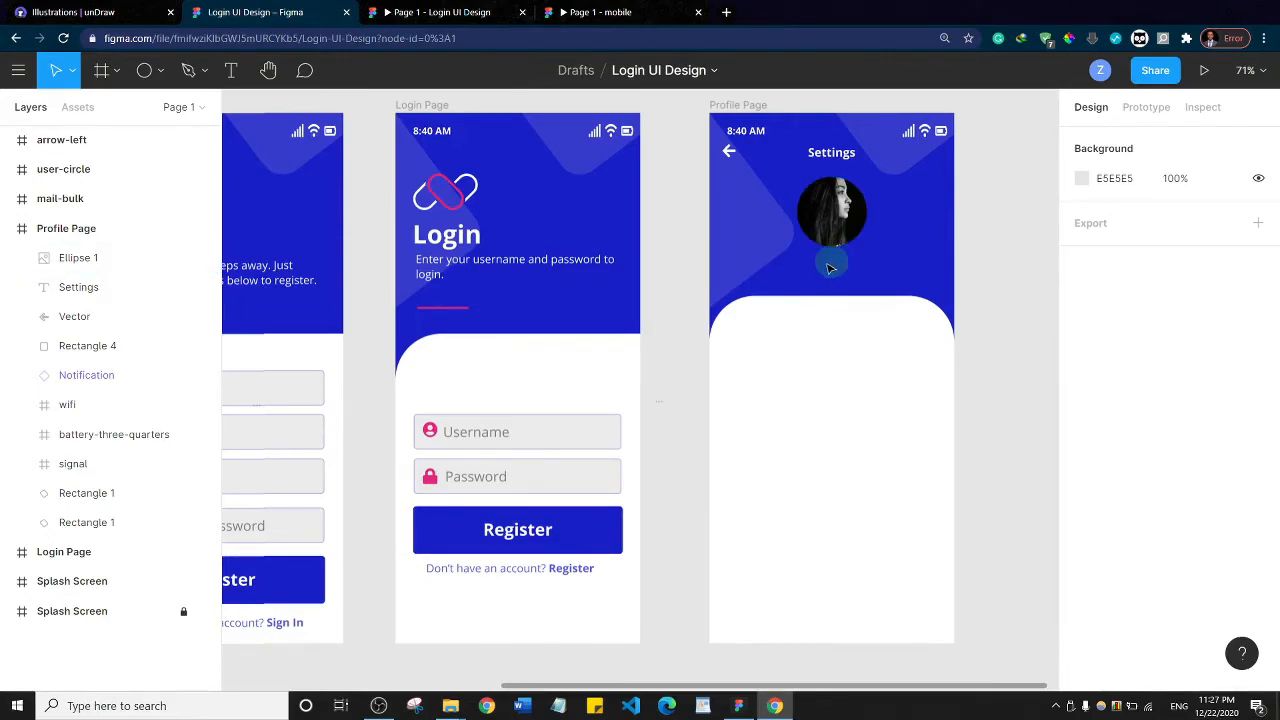
Add a text box about 135 × 20 px below the profile photo containing the profile owner's full name
left_click(235, 74)
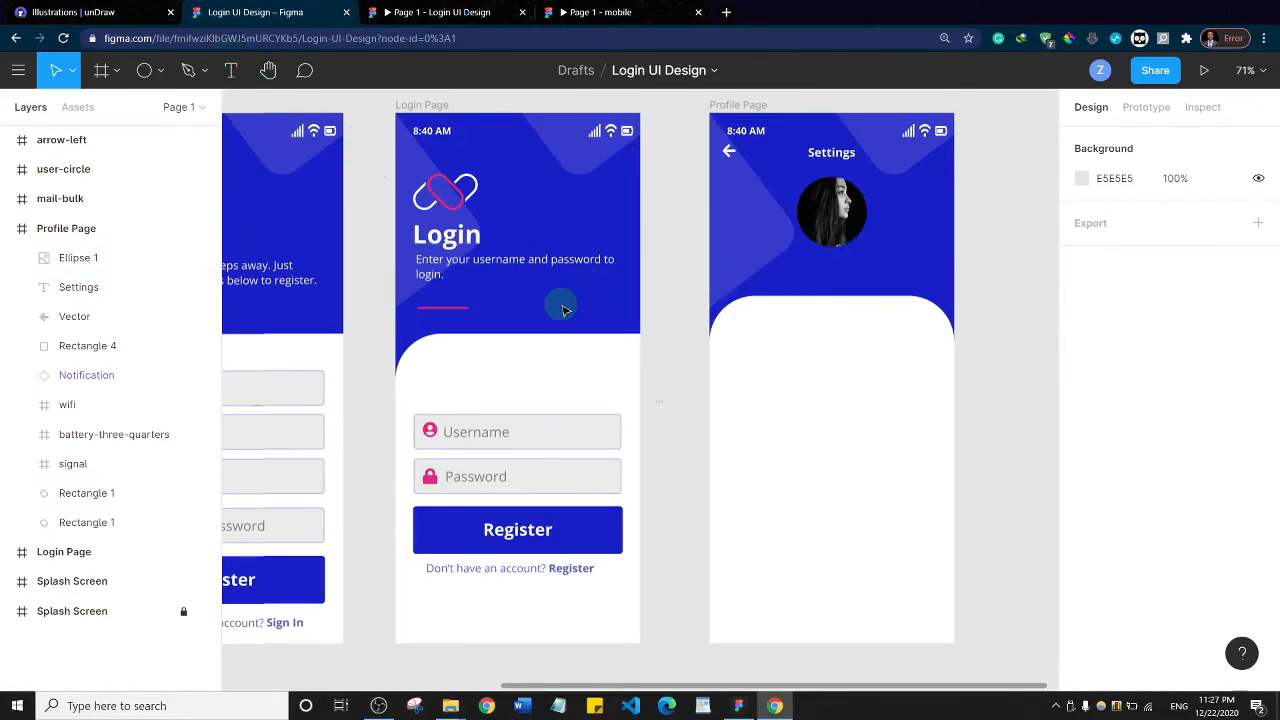
left_click_drag(786, 258, 867, 272)
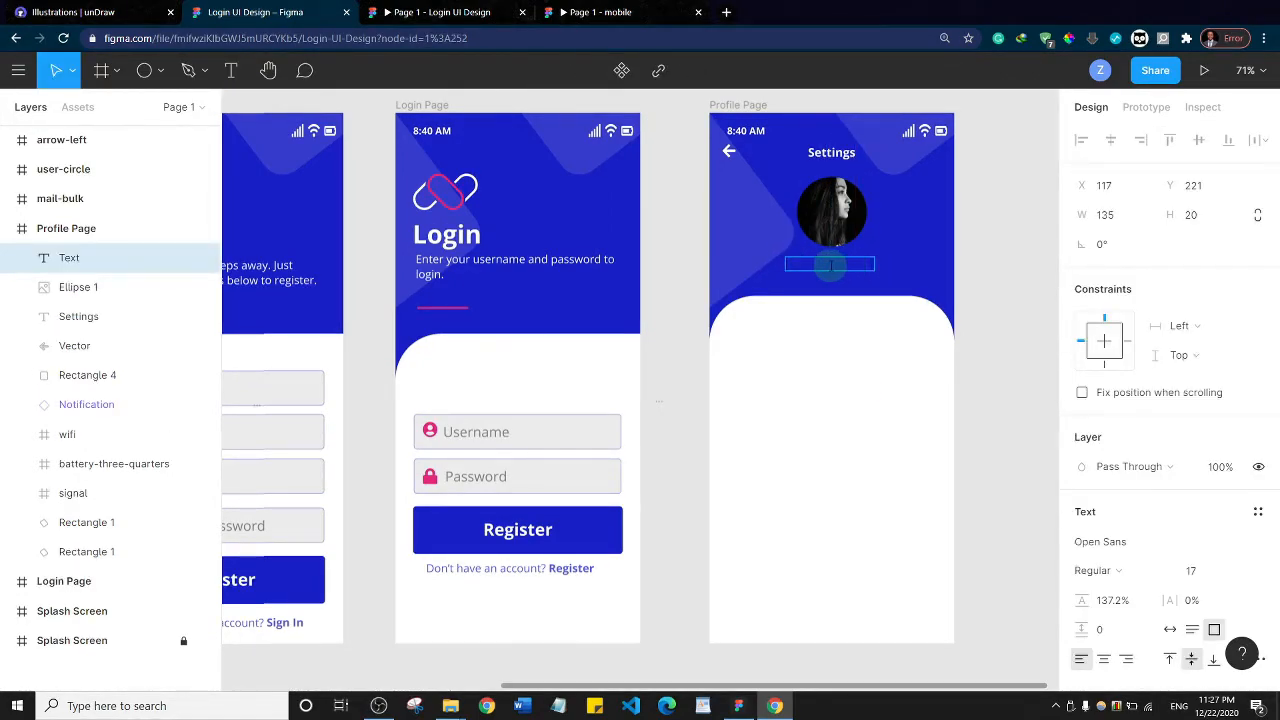
Set the fill of the name text below the photo to white (FFFFFF)
triple_click(831, 265)
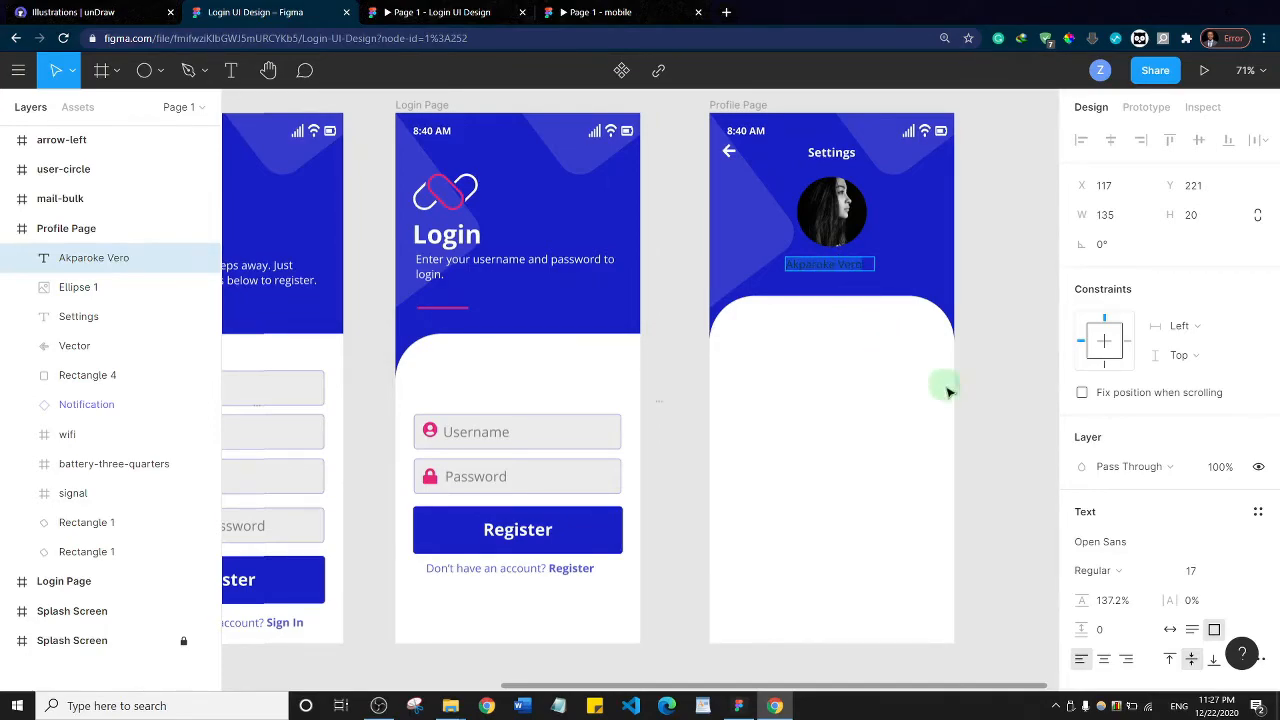
scroll(1136, 455, "down", 3)
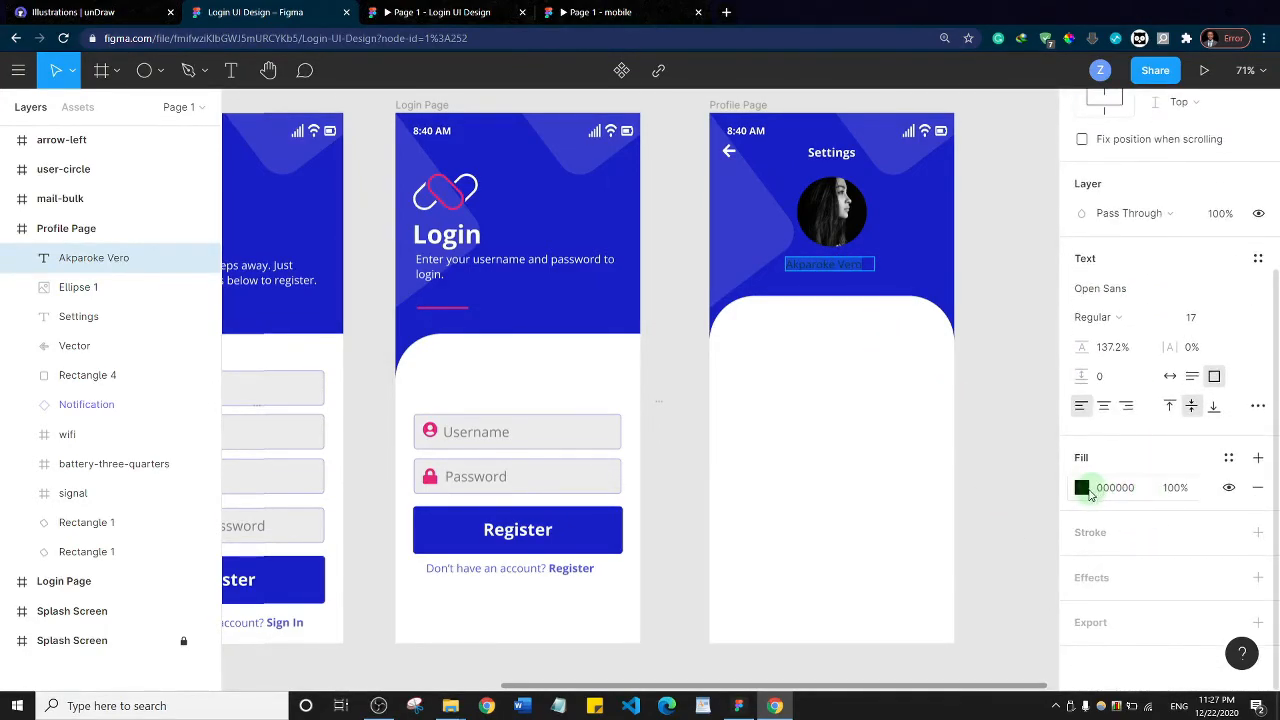
left_click(1082, 487)
left_click_drag(886, 306, 838, 230)
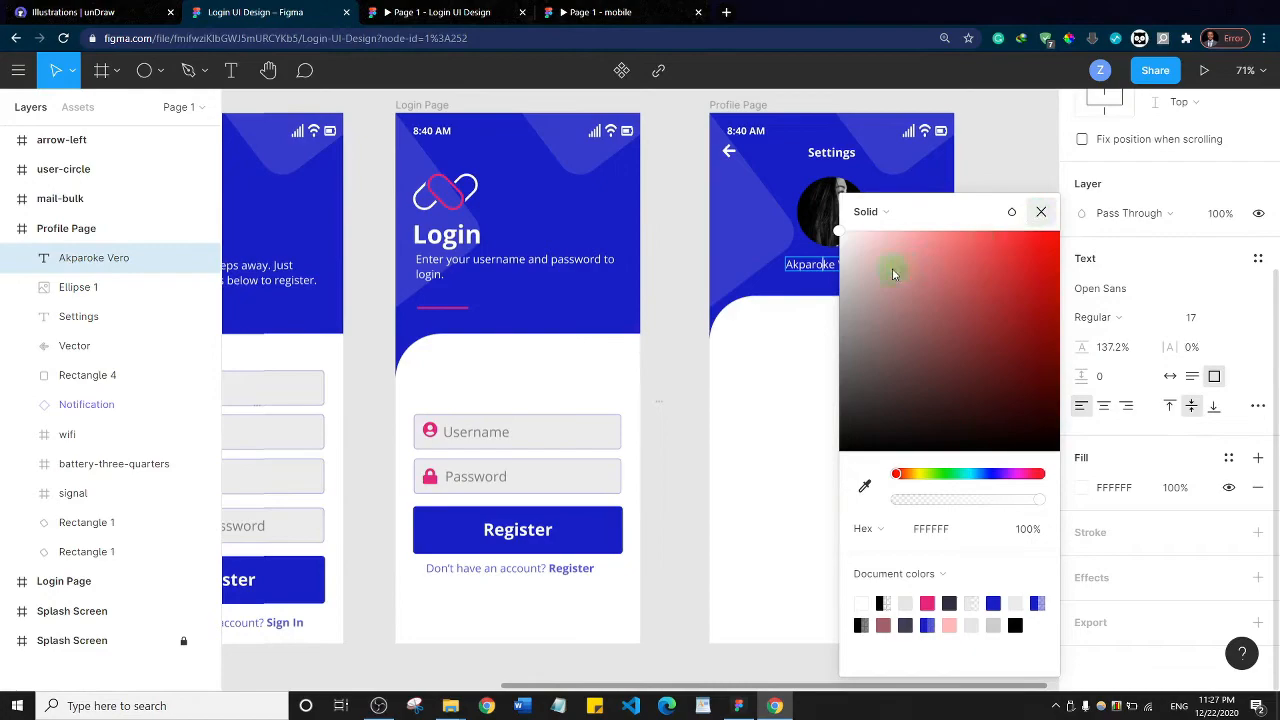
left_click(1041, 213)
Increase the font size of the profile name text to 19
key("ctrl+a")
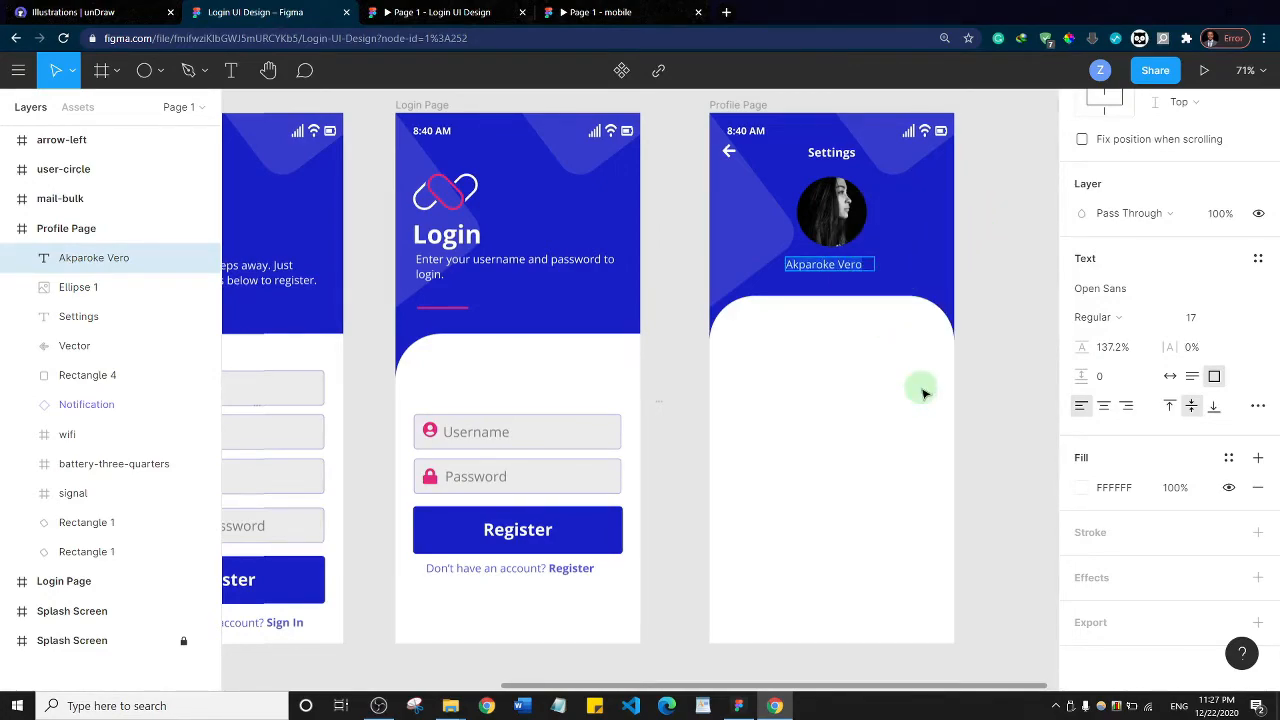
key("Escape")
key("ctrl+shift+period")
key("ctrl+shift+period")
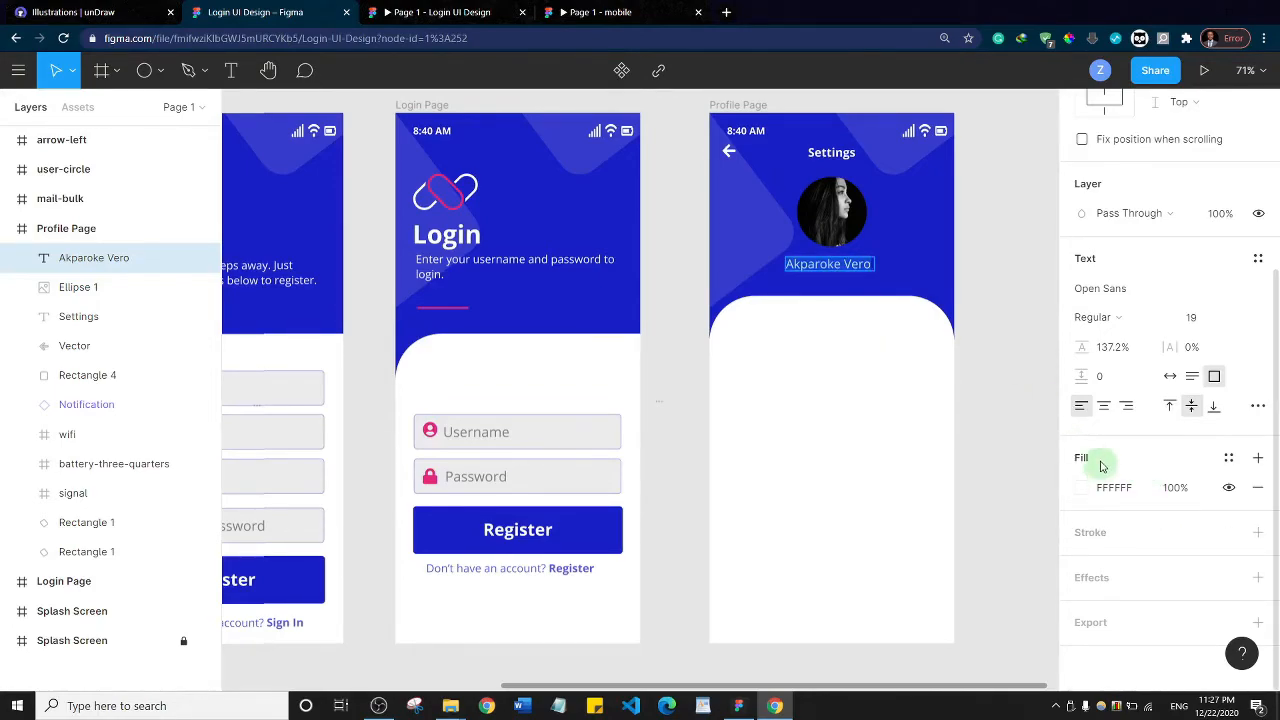
Set the profile name's font weight to SemiBold and its text box to auto width
left_click(1105, 318)
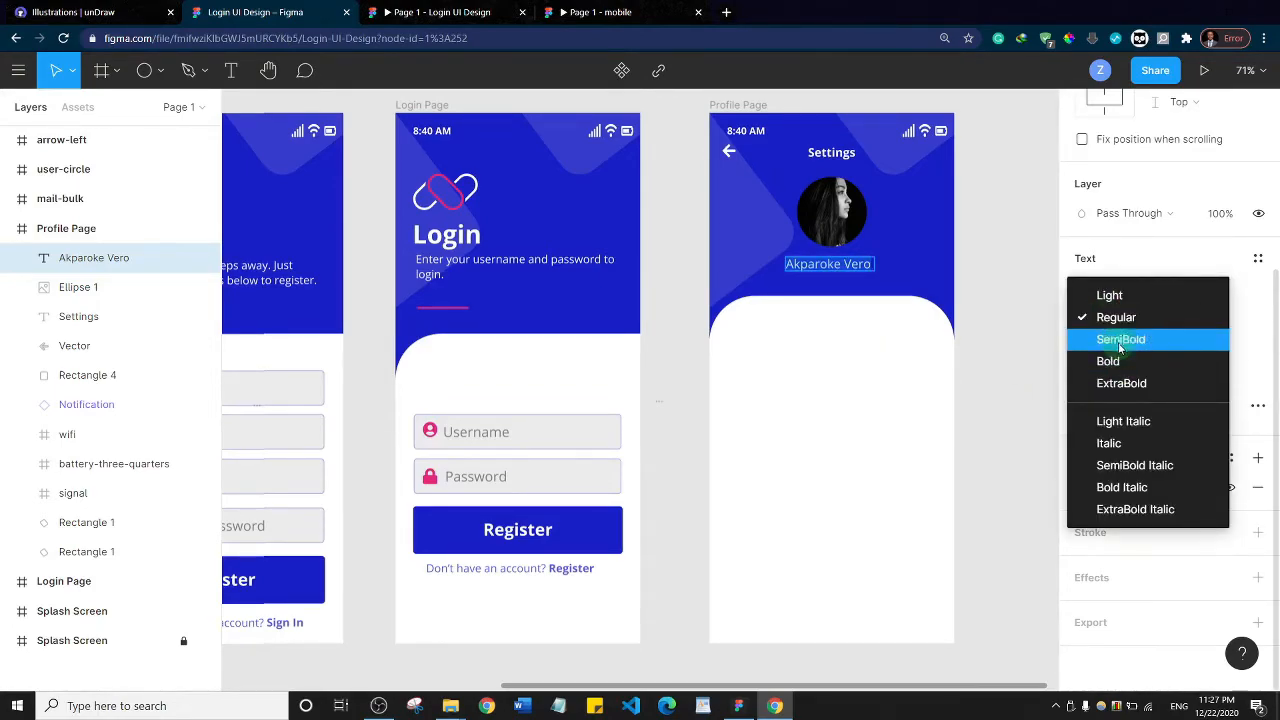
left_click(1118, 339)
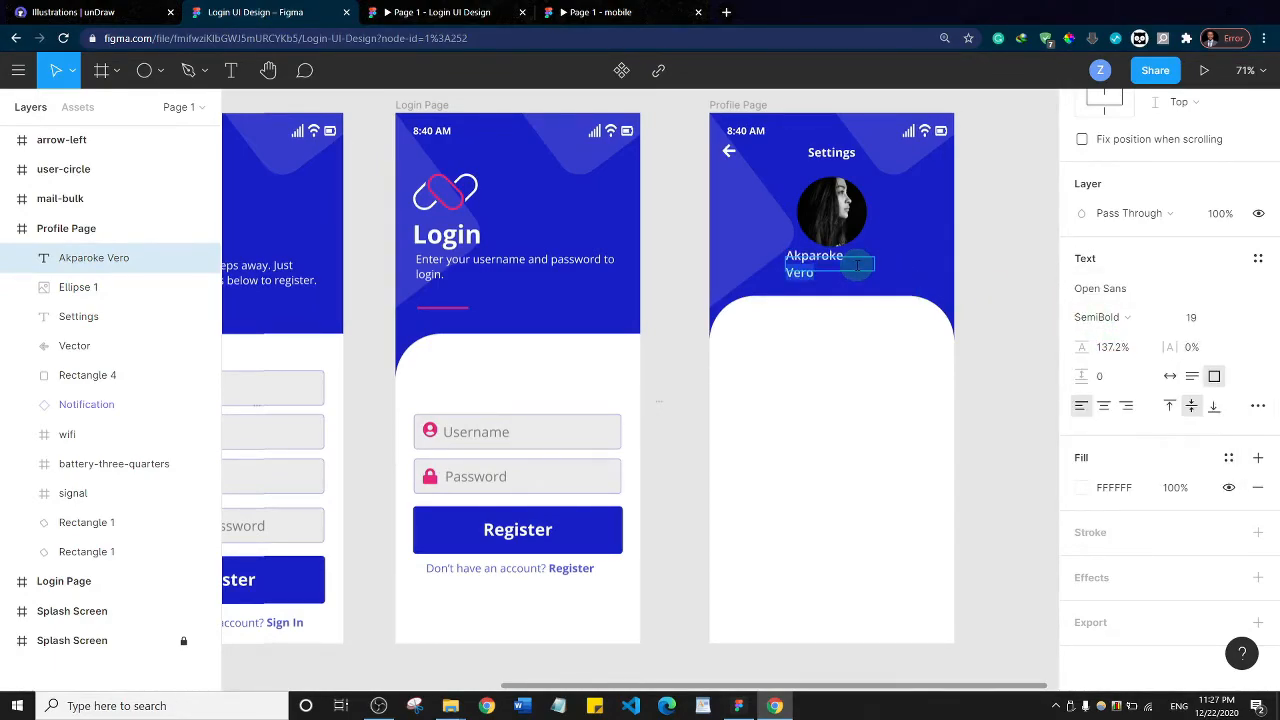
left_click(1169, 376)
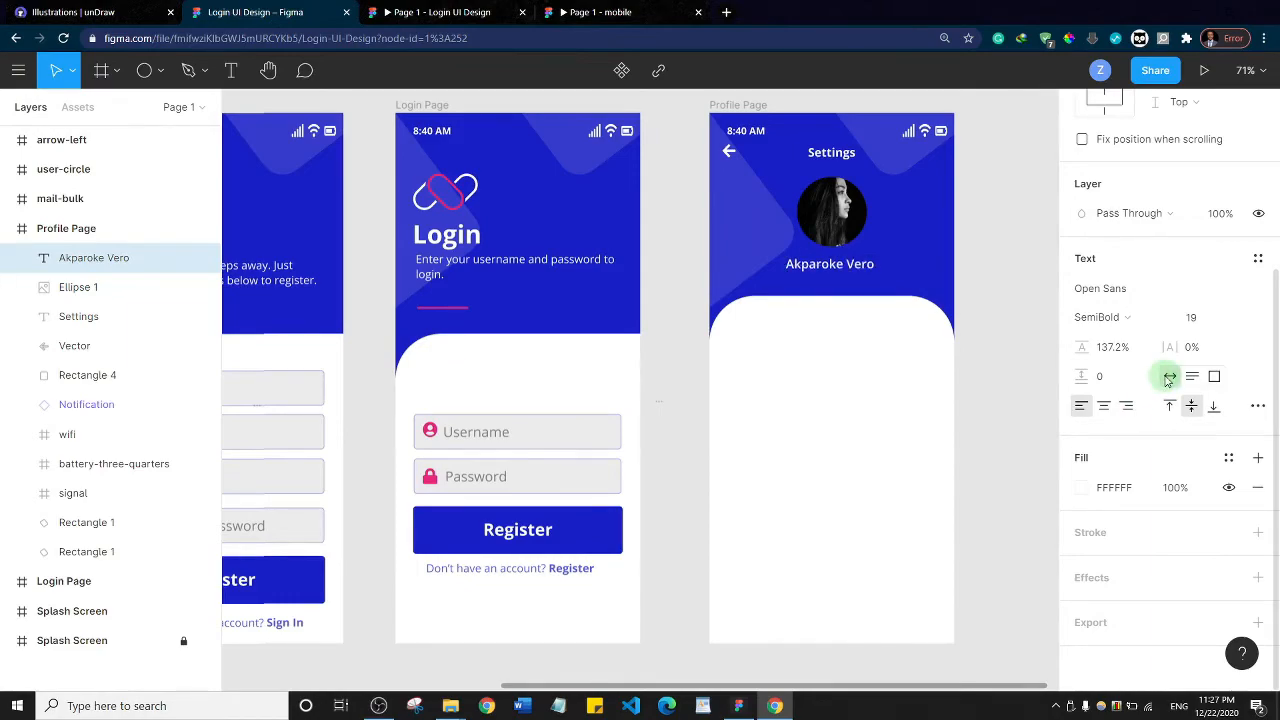
double_click(855, 260)
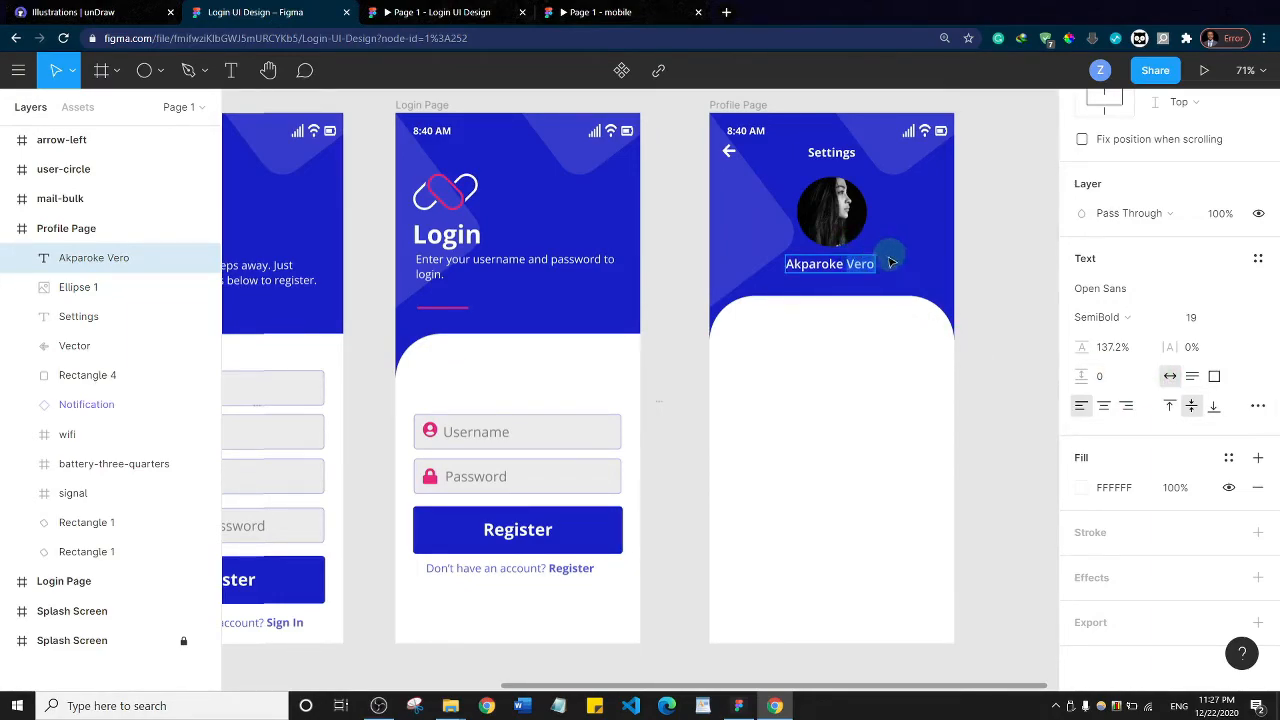
Finish editing the profile name text and nudge it right so it sits centred beneath the profile photo
mouse_move(890, 268)
left_mouse_down()
mouse_move(838, 265)
mouse_move(905, 277)
left_mouse_up()
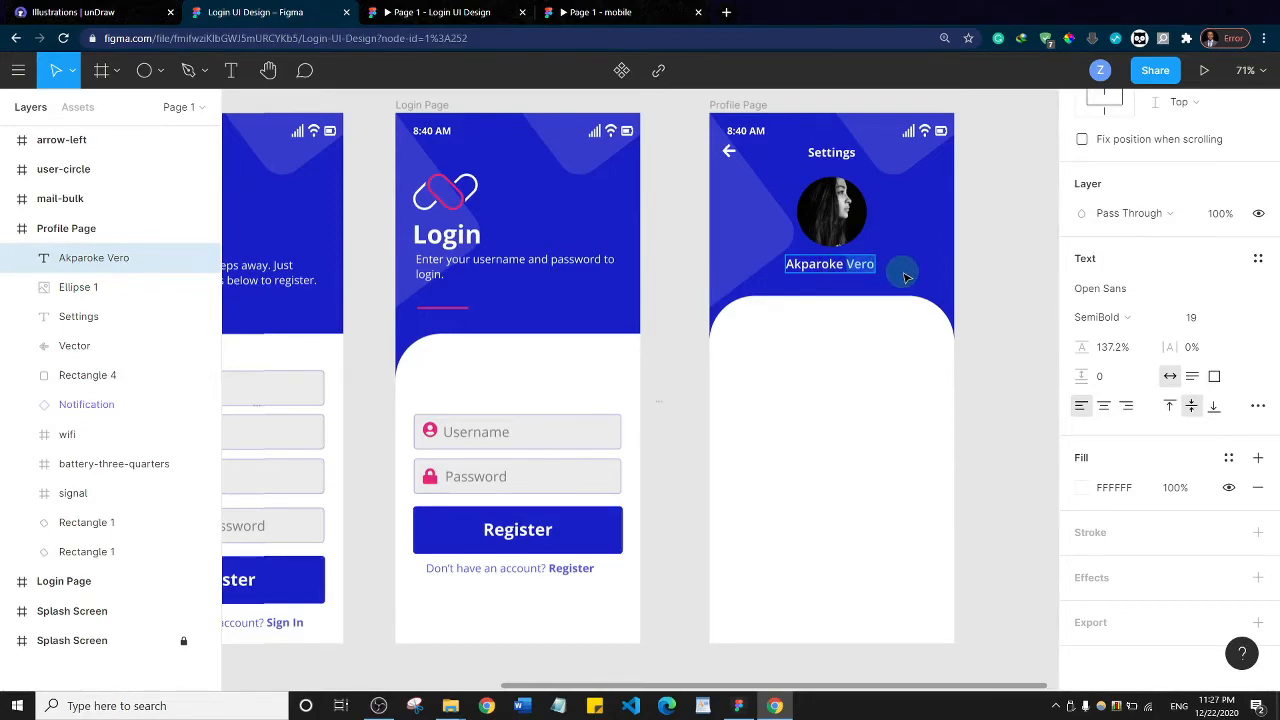
key("Escape")
key("alt")
key("Right")
key("Right")
key("Right")
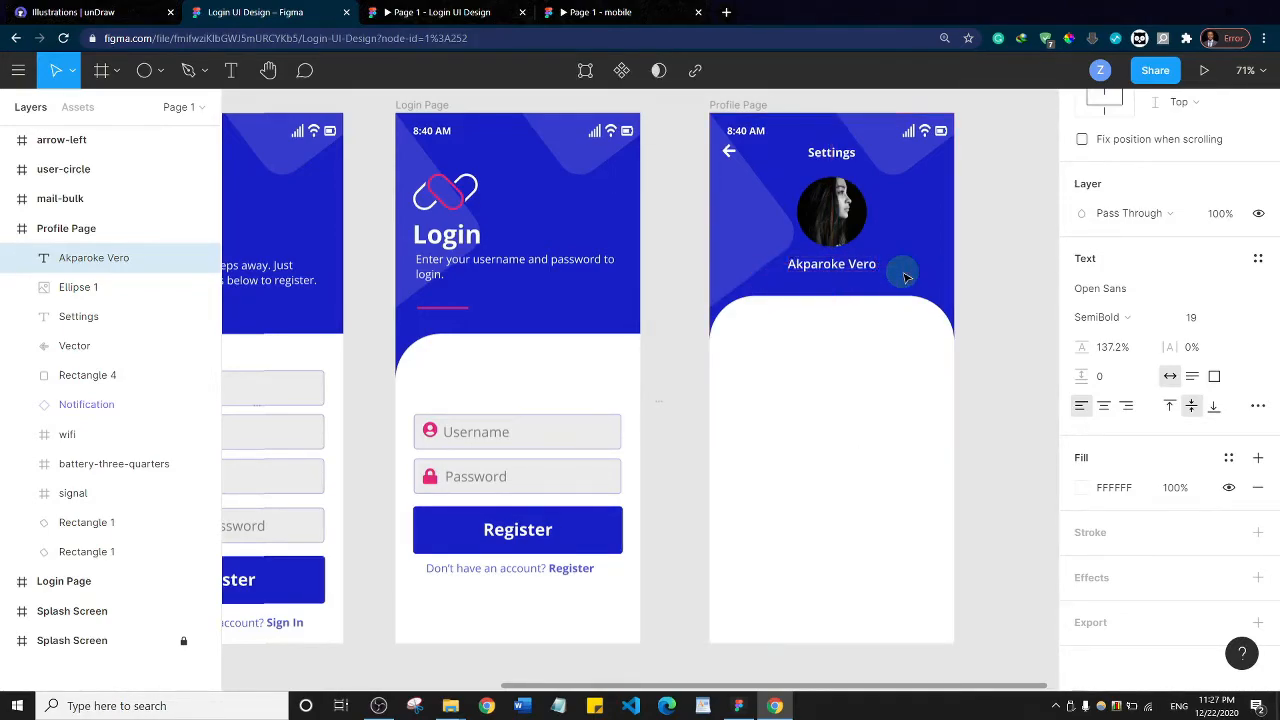
left_click(997, 207)
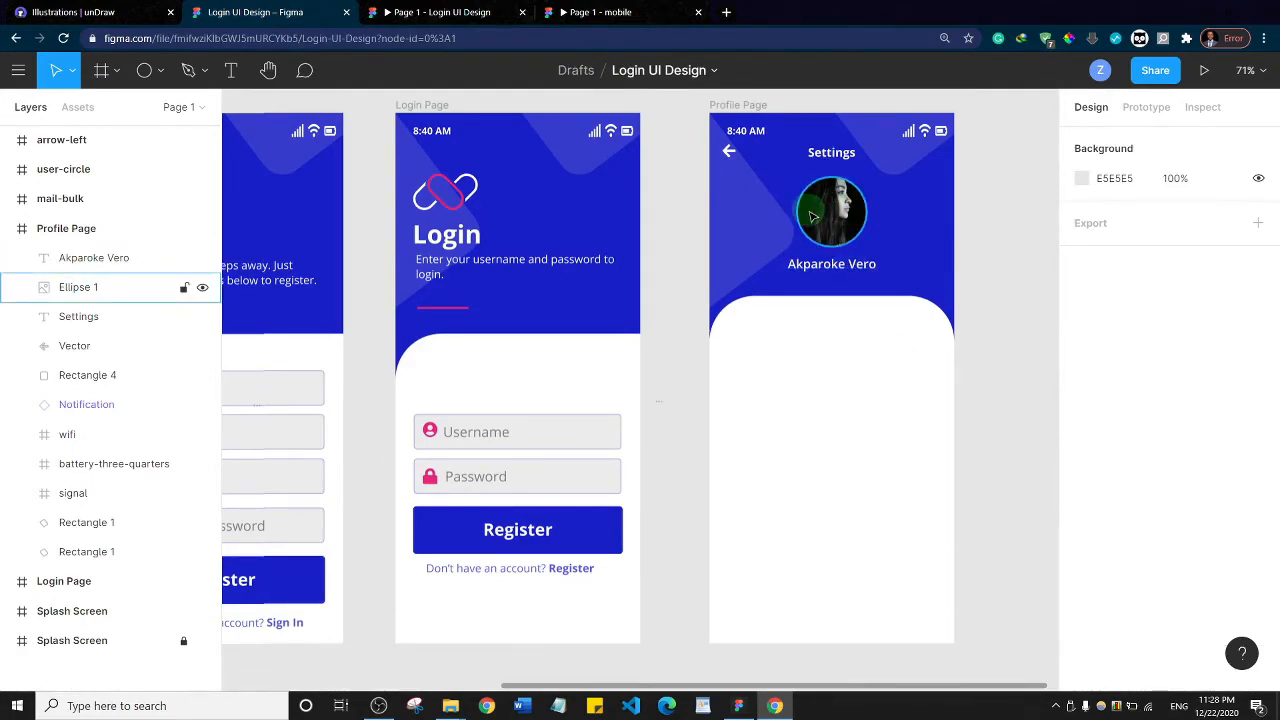
Duplicate the profile name text onto the white panel at about X 15, Y 330 and fill the copy with grey 696969
left_click(600, 12)
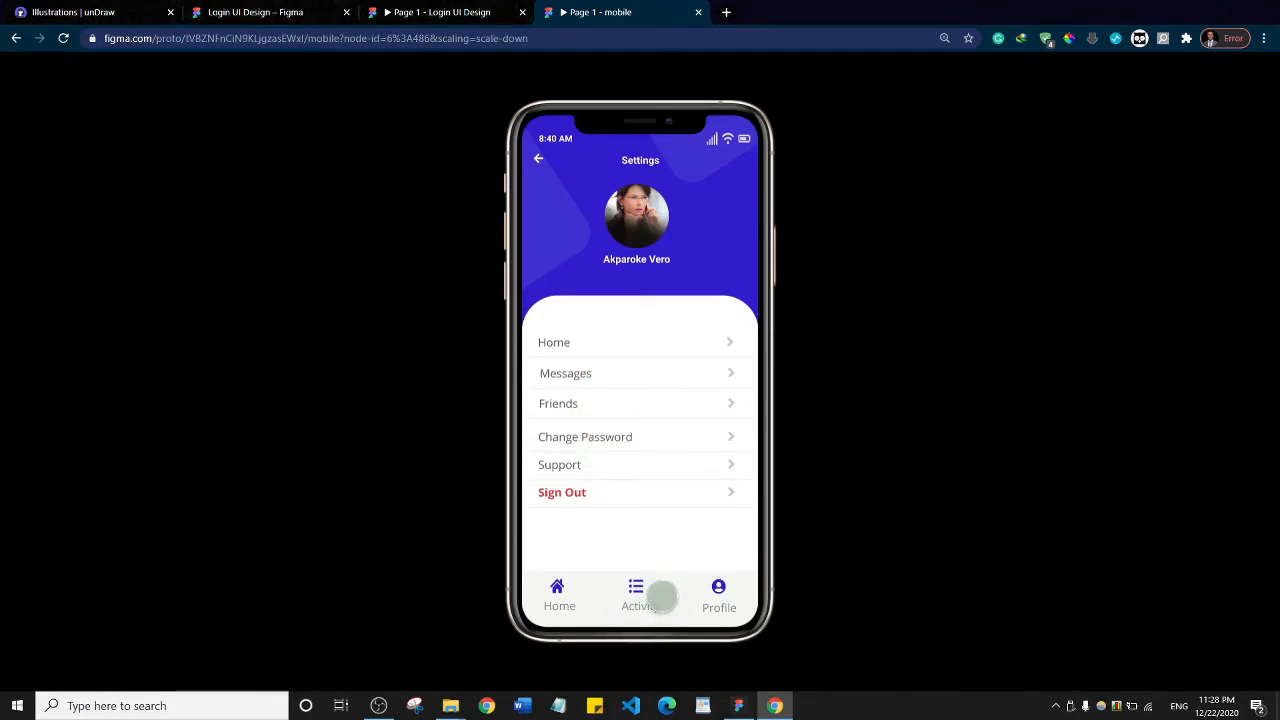
left_click(263, 10)
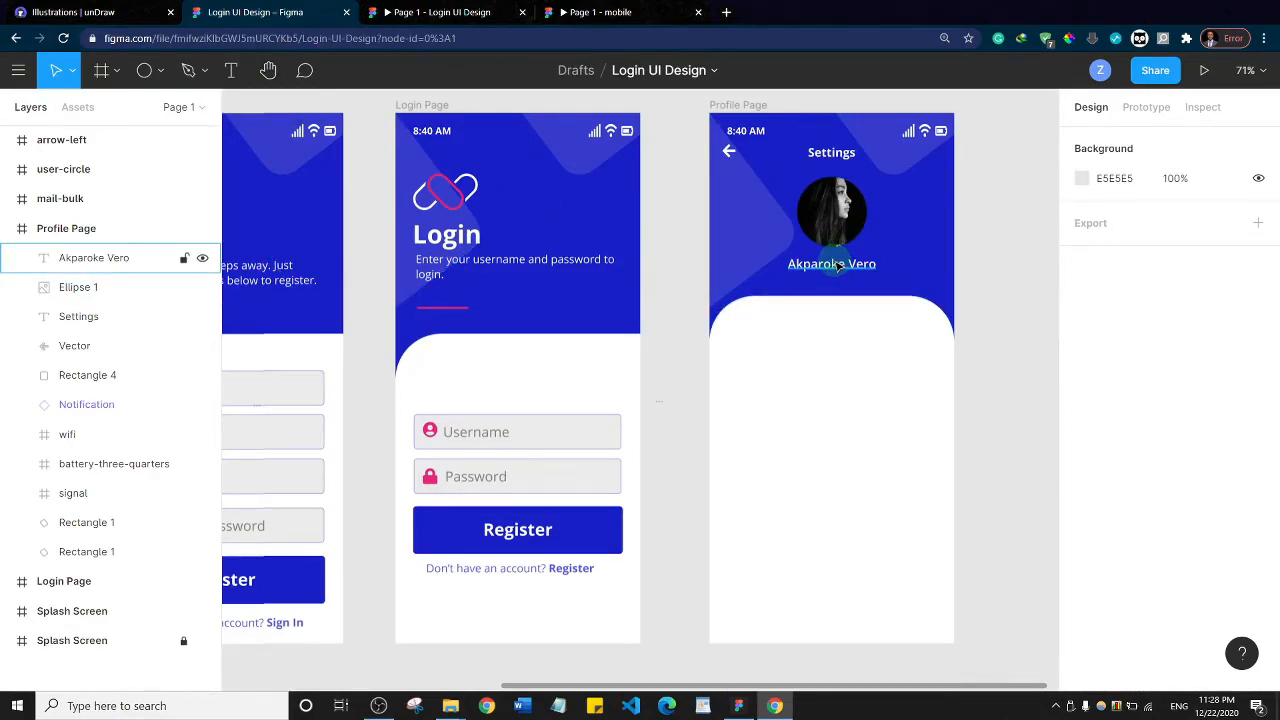
left_click_drag(839, 266, 766, 335)
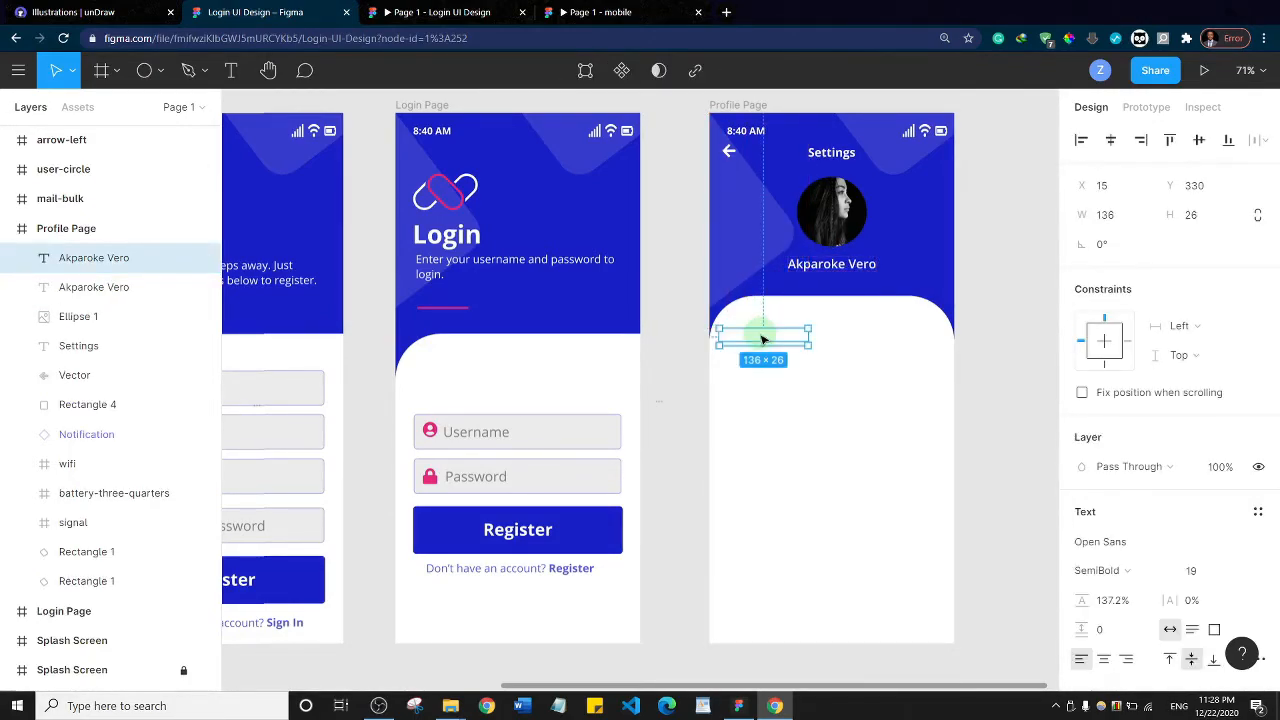
double_click(761, 335)
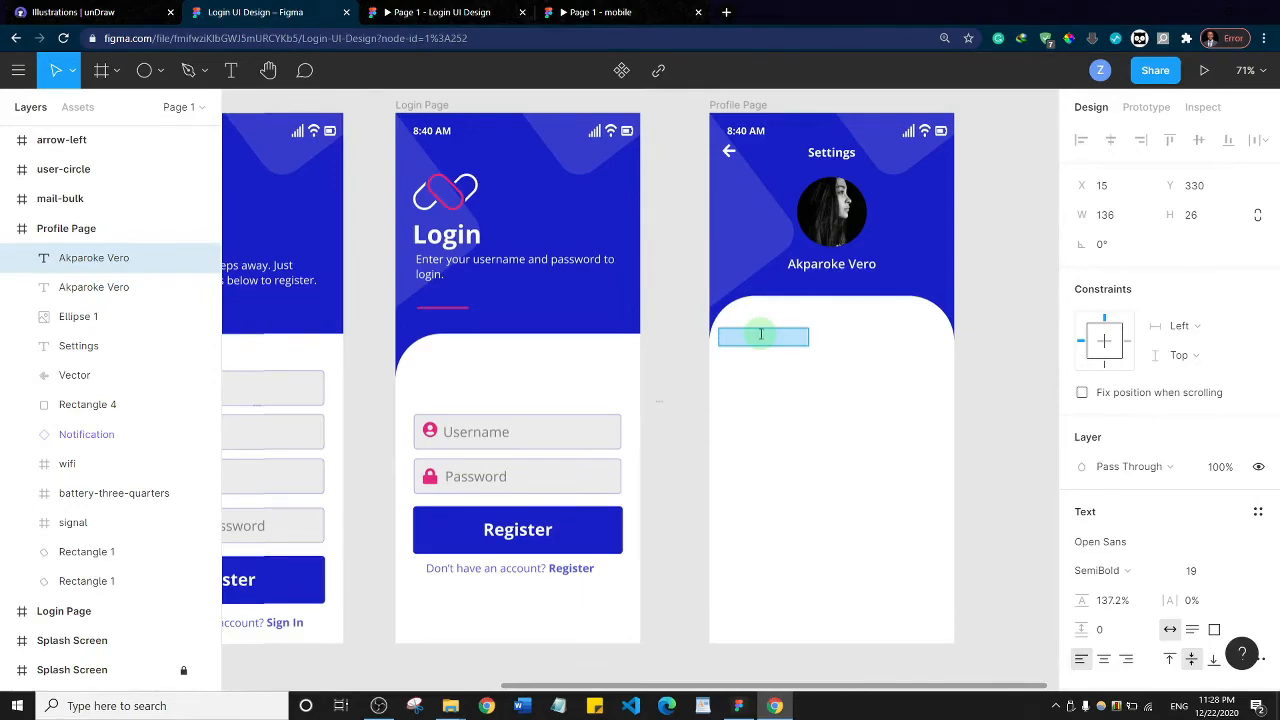
scroll(1100, 480, "down", 3)
left_click(1084, 487)
left_click_drag(886, 366, 840, 372)
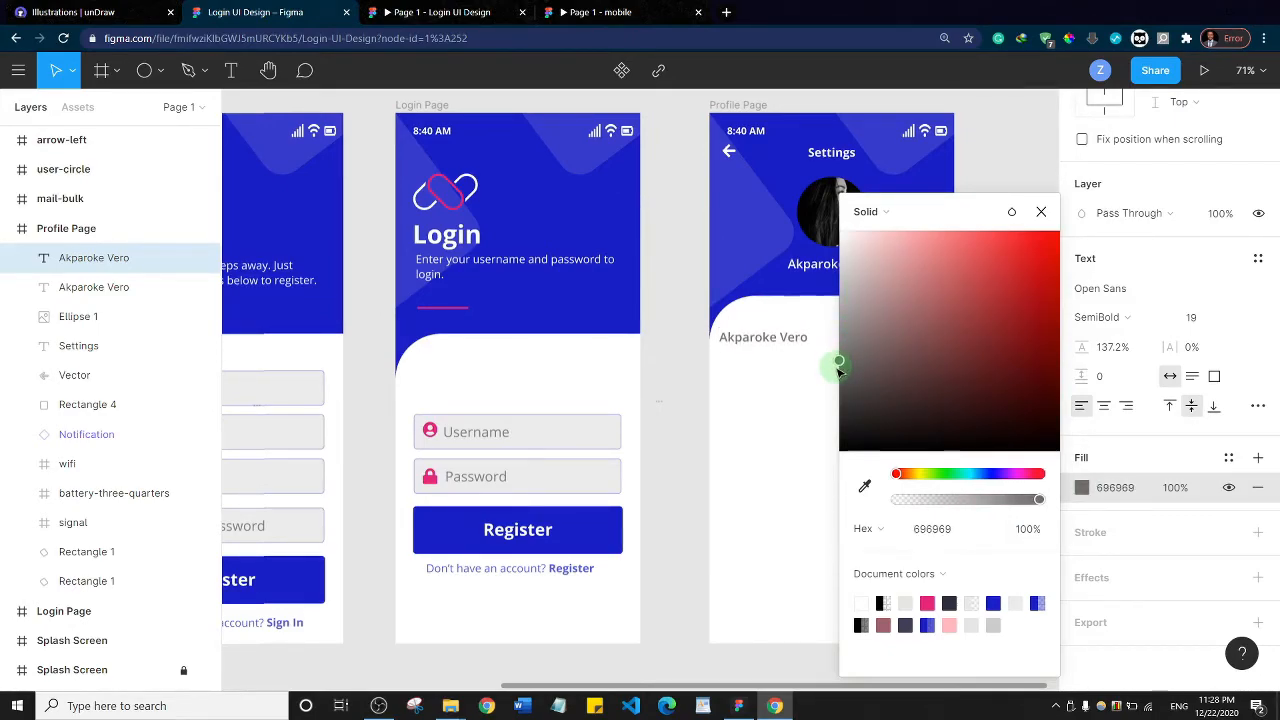
Replace the copied text on the white panel with "Home" and shift it slightly to the right
double_click(750, 338)
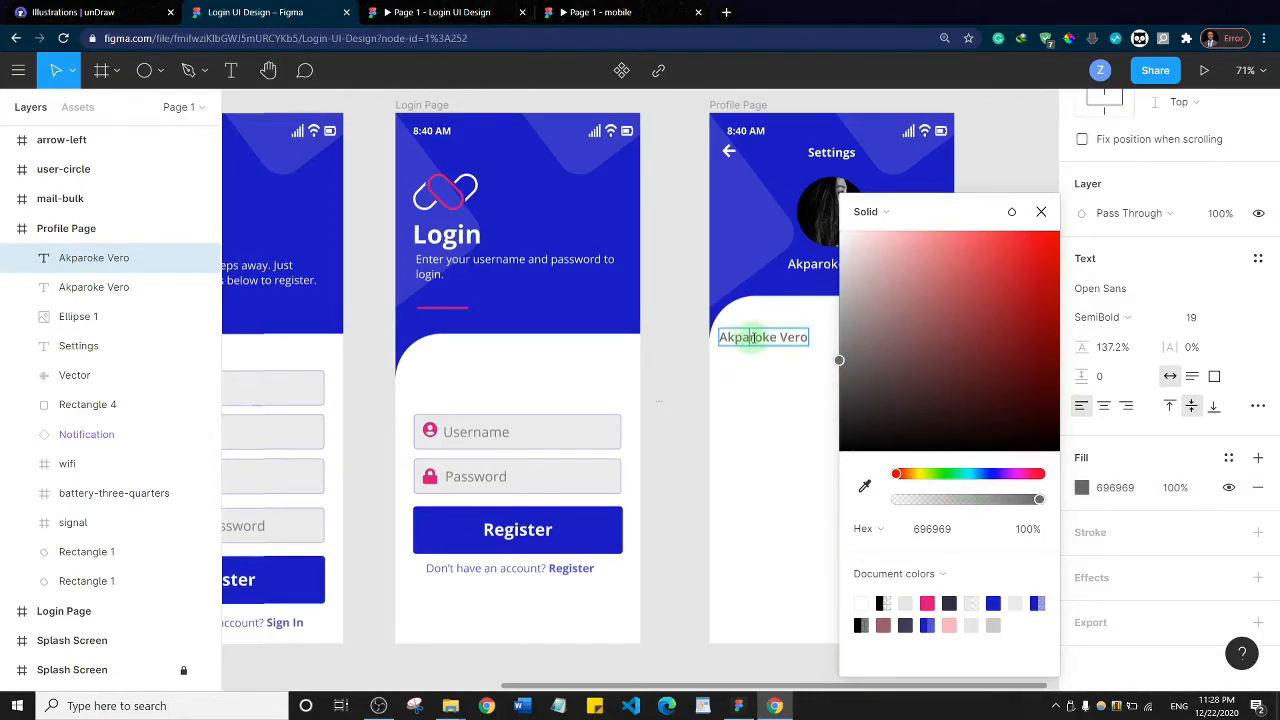
key("ctrl+a")
type("Home")
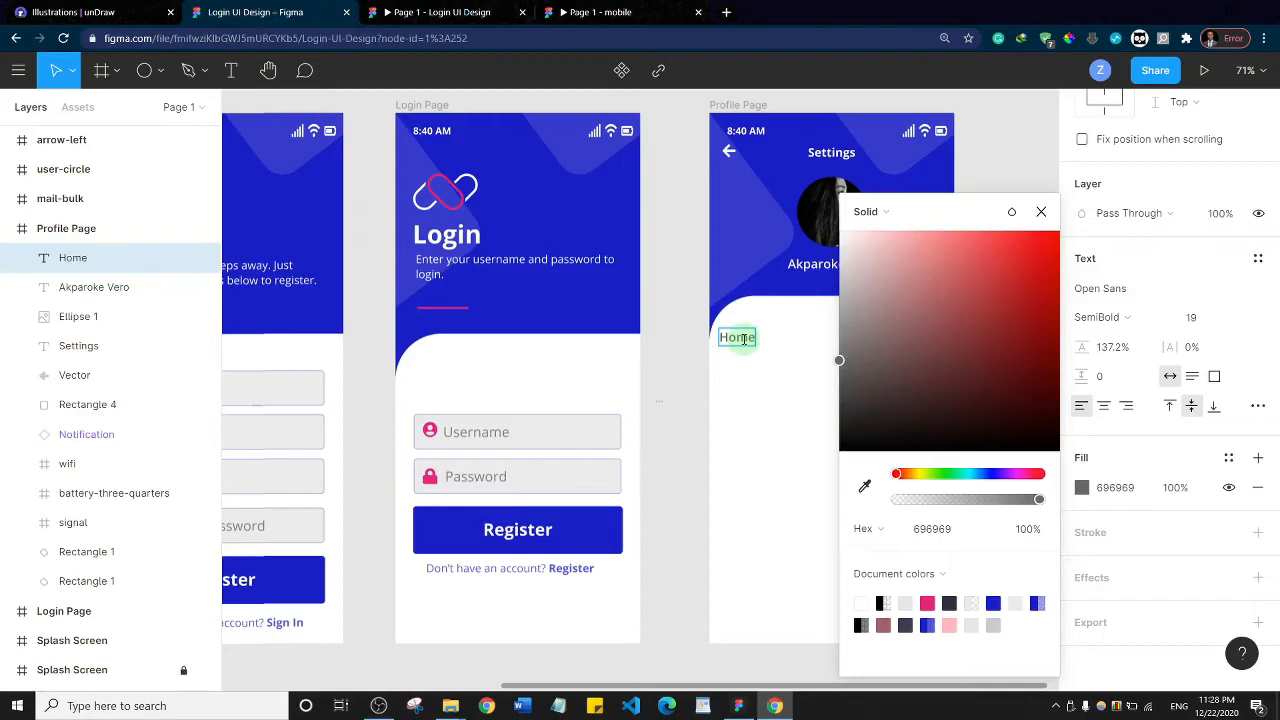
key("Escape")
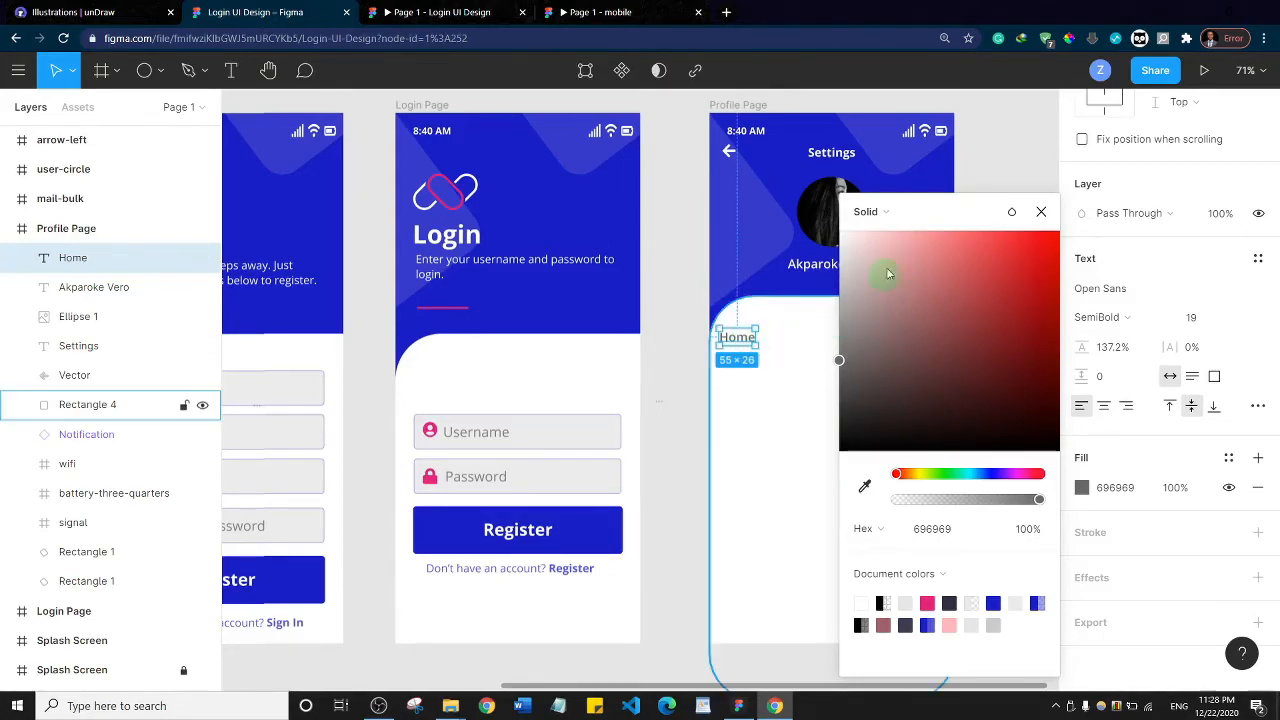
left_click(1041, 211)
left_click_drag(740, 340, 746, 342)
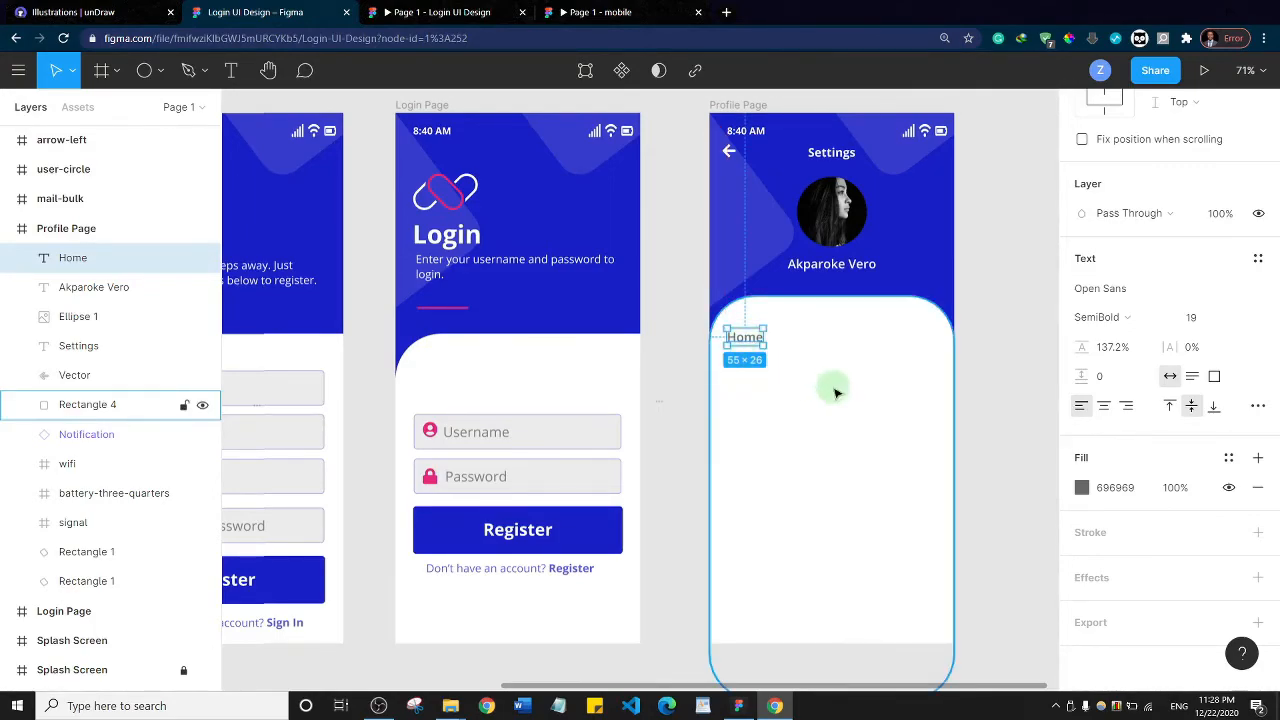
Insert the angle-right icon with the Font Awesome Icons plugin and place it at the right end of the Home row
right_click(792, 340)
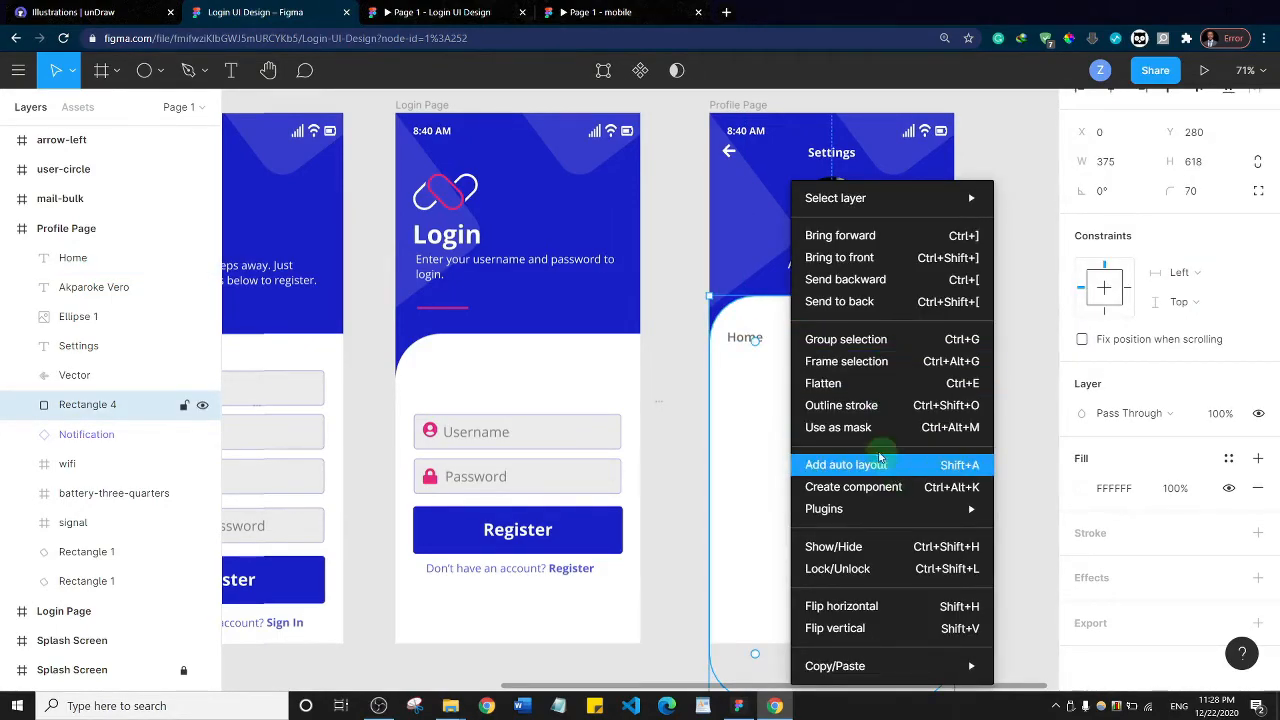
mouse_move(880, 510)
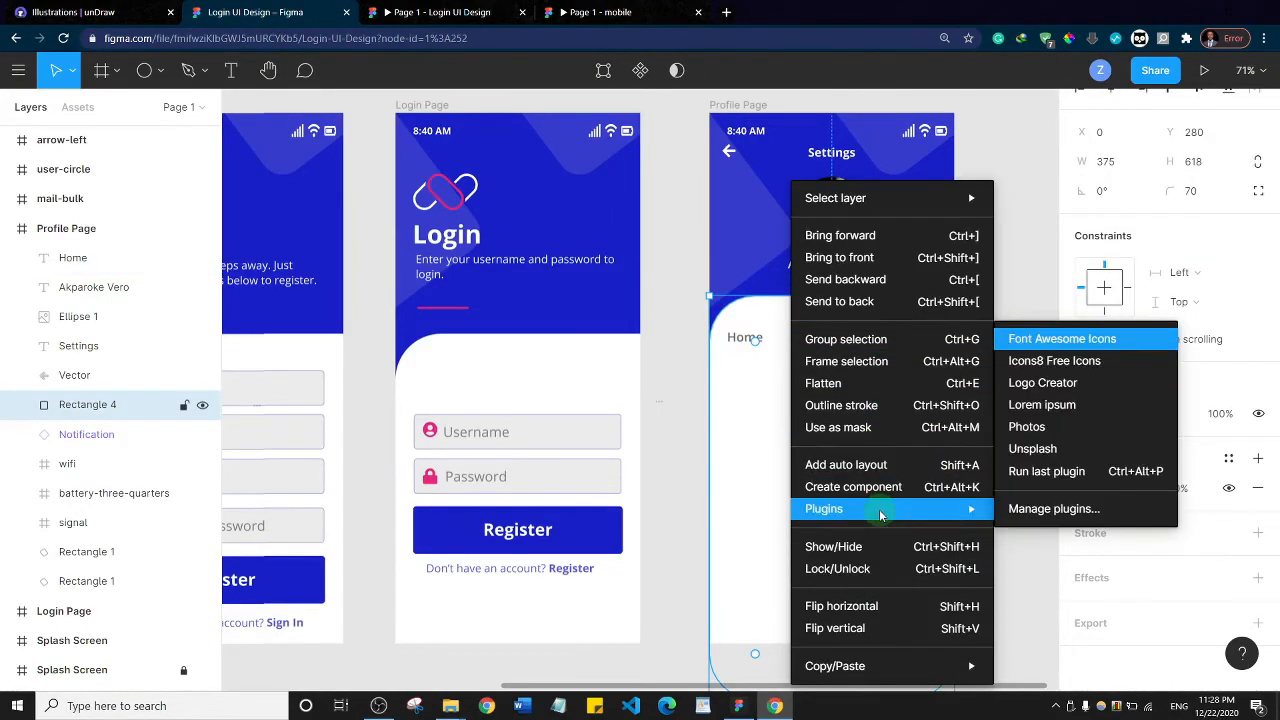
left_click(1046, 339)
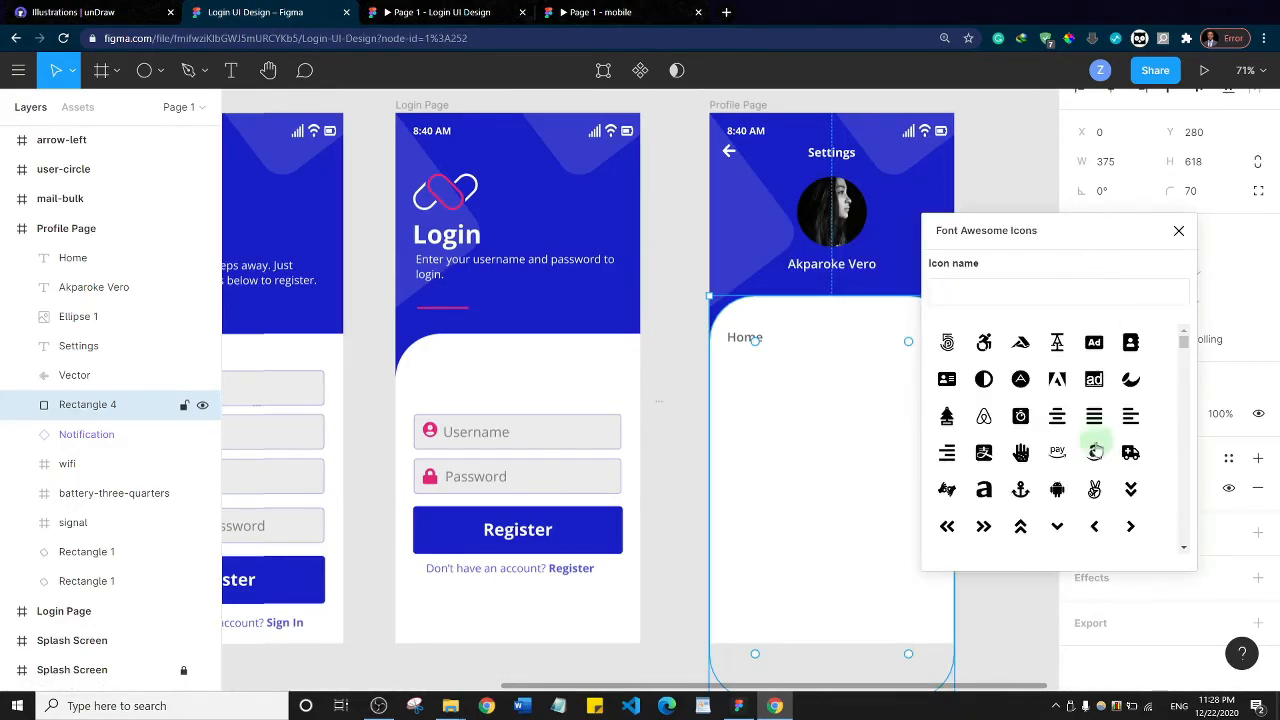
left_click(1130, 526)
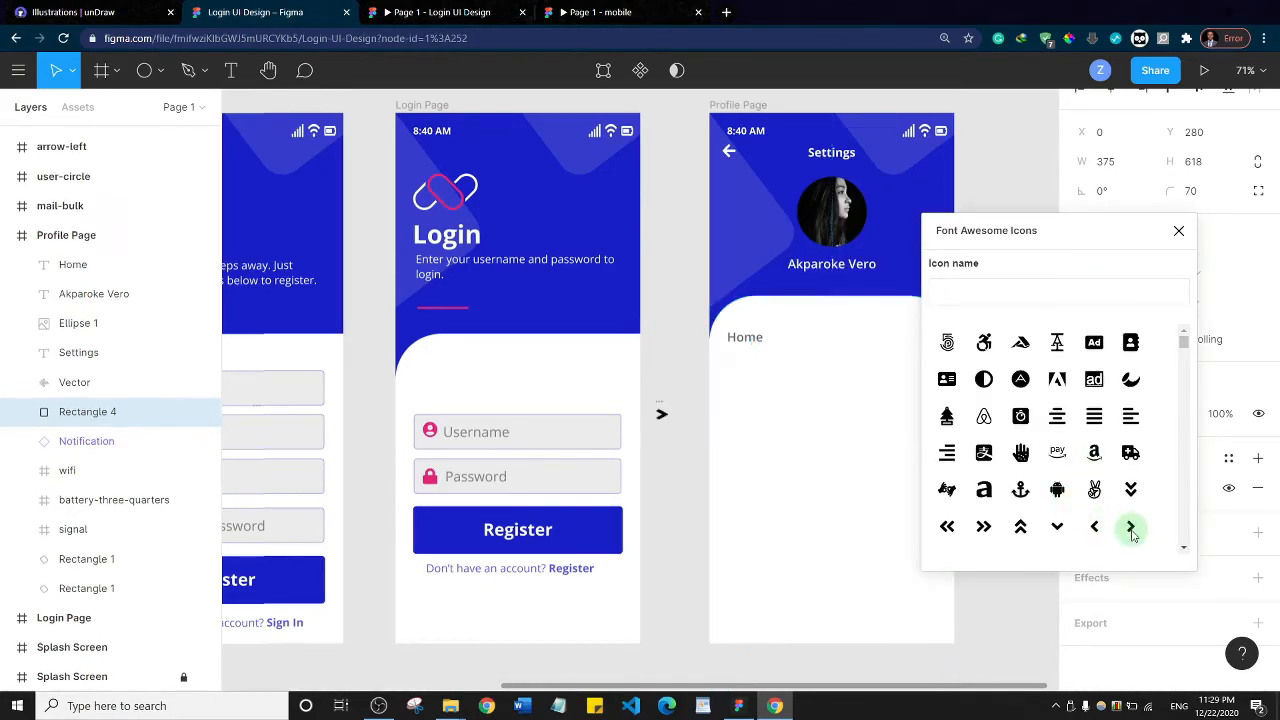
left_click(661, 413)
left_click_drag(661, 413, 925, 343)
Increase the font size of the "Home" text to 22
left_click(750, 337)
double_click(750, 337)
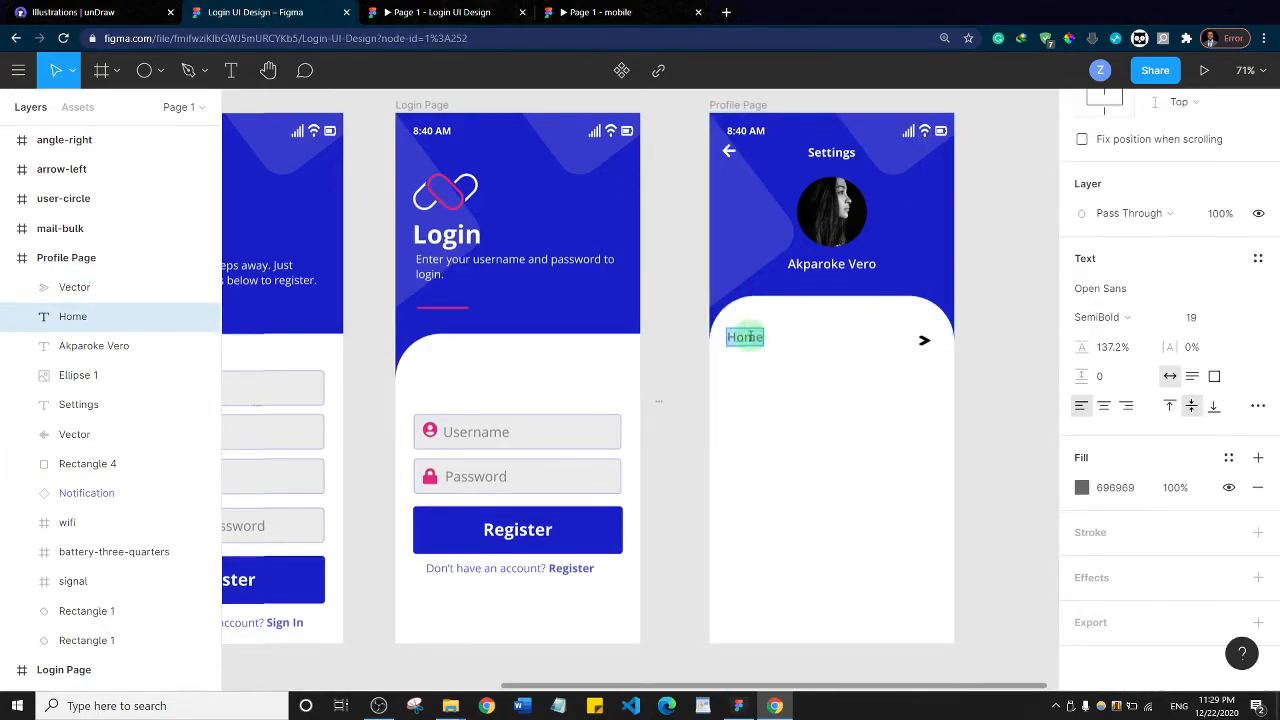
key("ctrl+shift+period")
key("ctrl+shift+period")
double_click(750, 337)
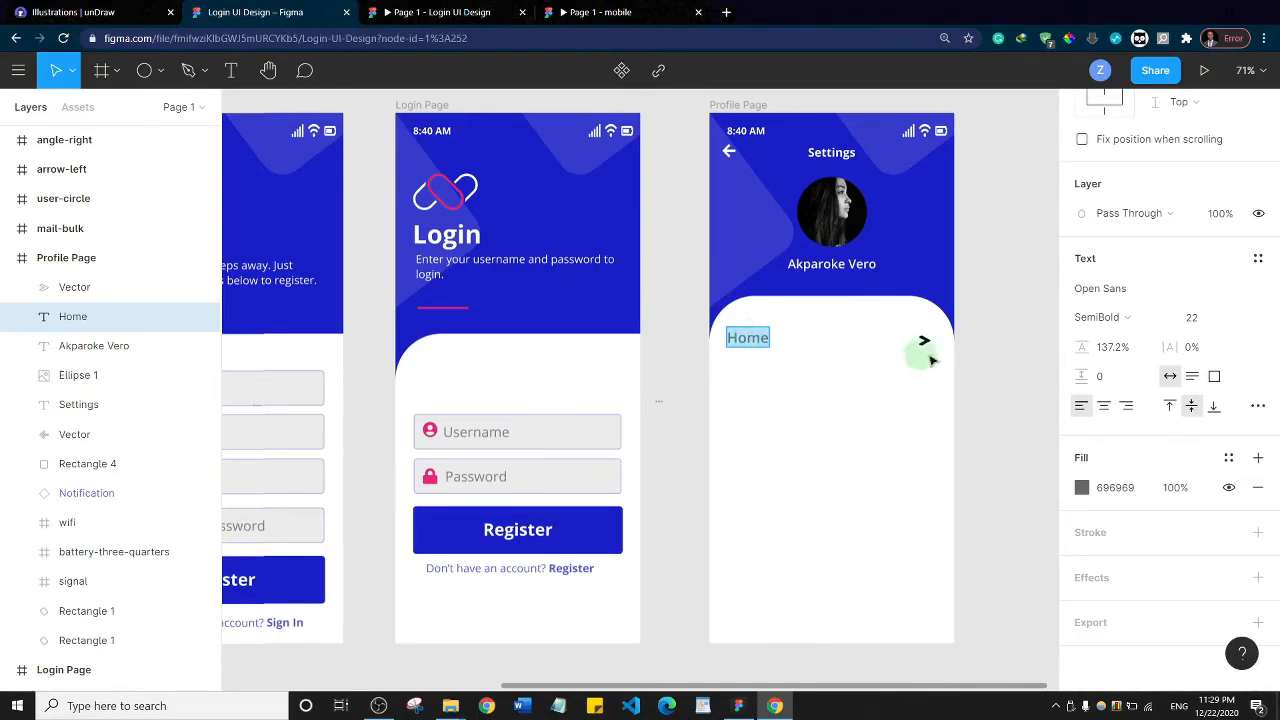
key("Escape")
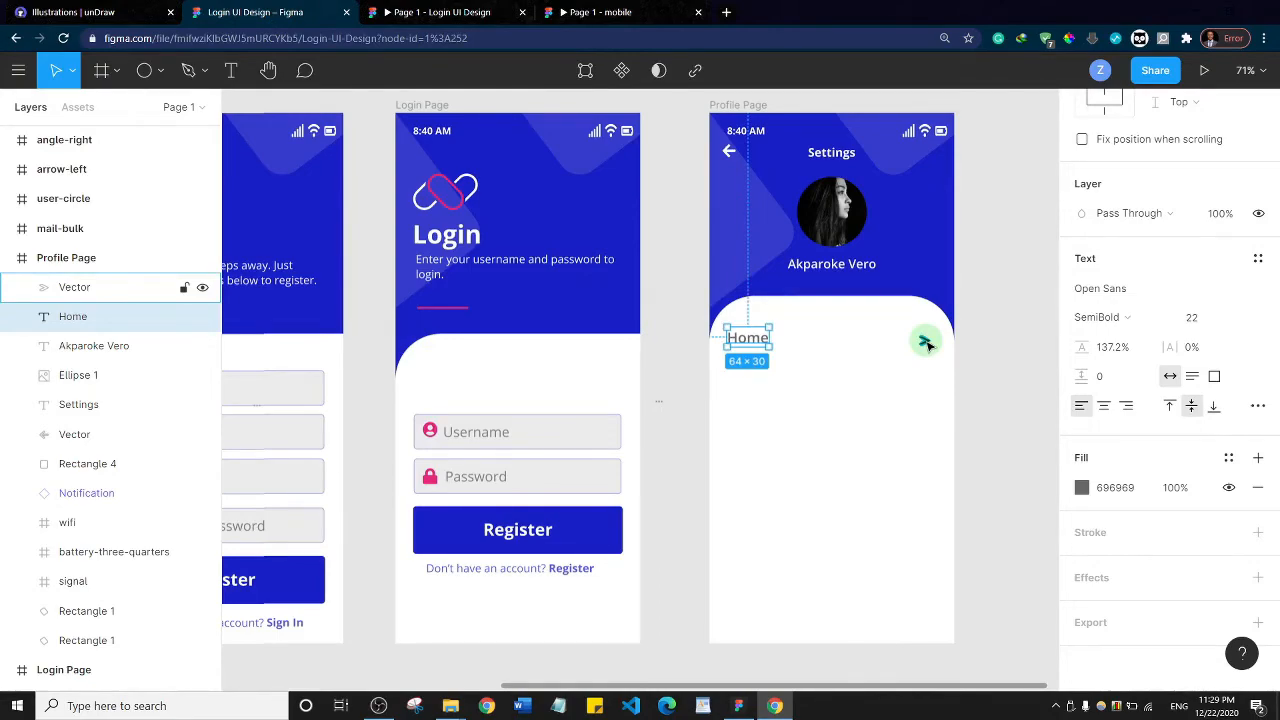
Change the fill of the arrow icon in the Home row to grey A6A4A4
left_click(925, 342)
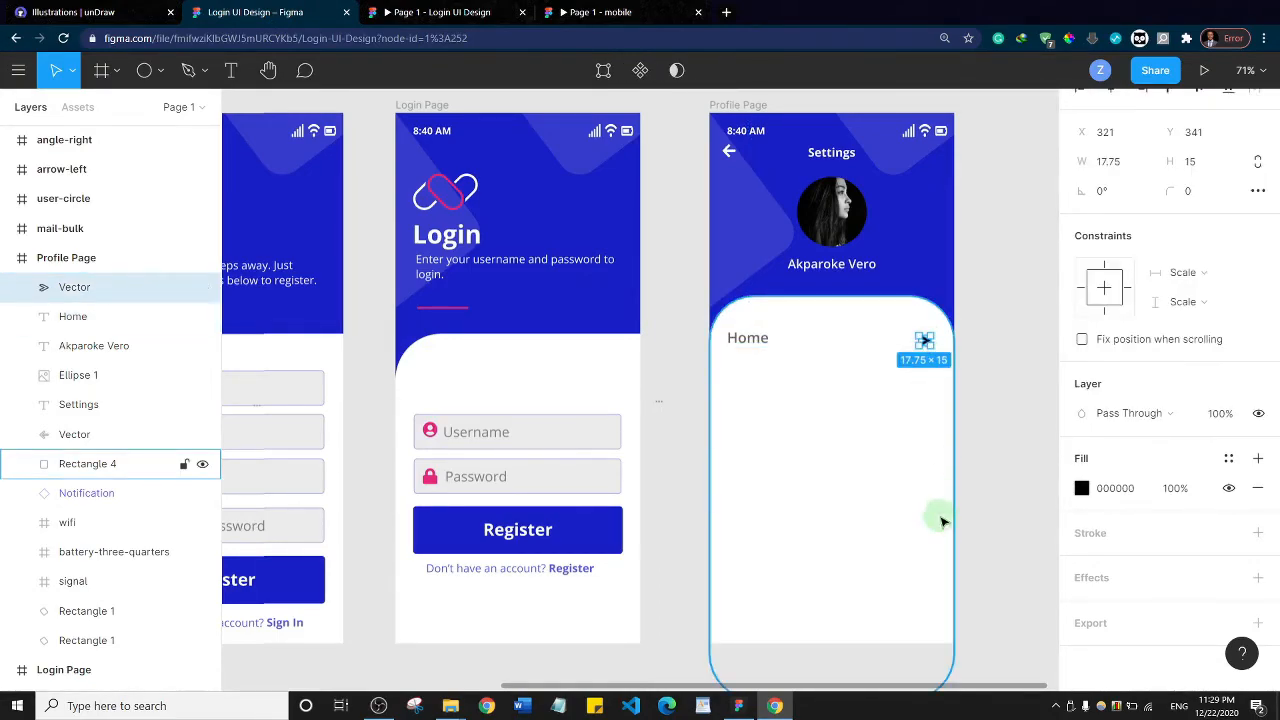
left_click(1081, 488)
left_click_drag(870, 301, 829, 242)
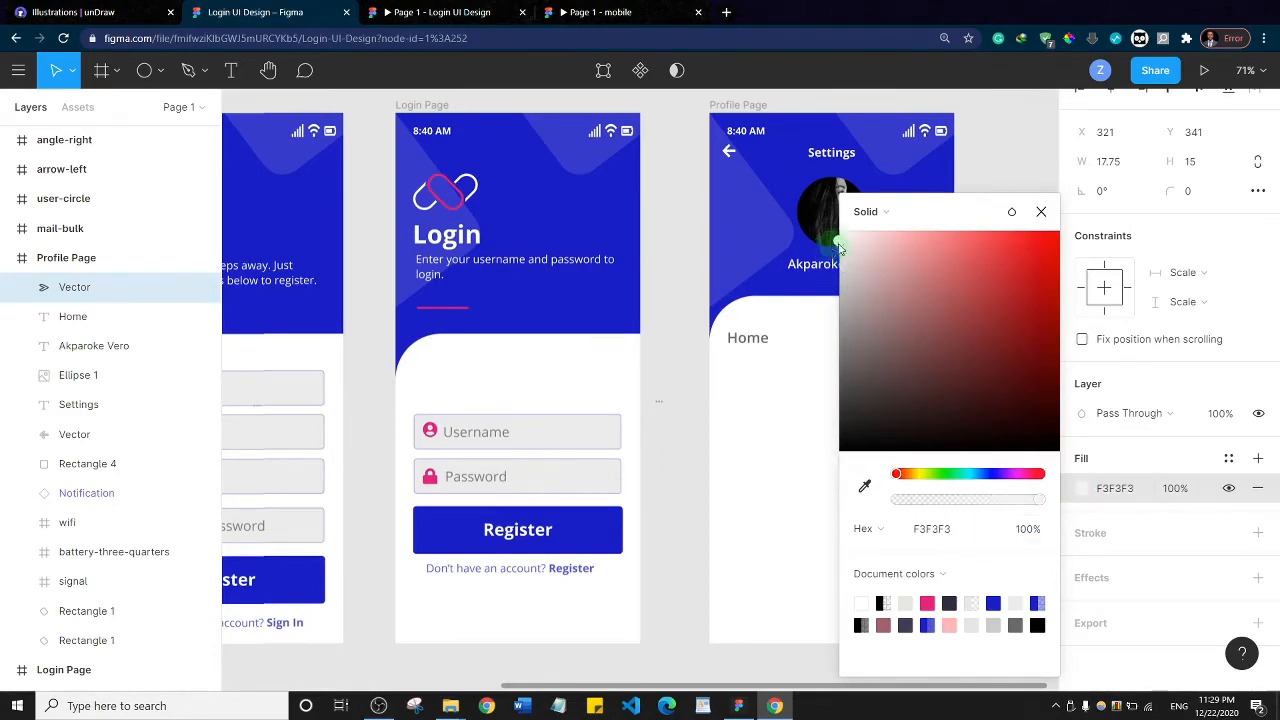
left_click_drag(941, 220, 1106, 217)
left_click_drag(1006, 252, 1009, 316)
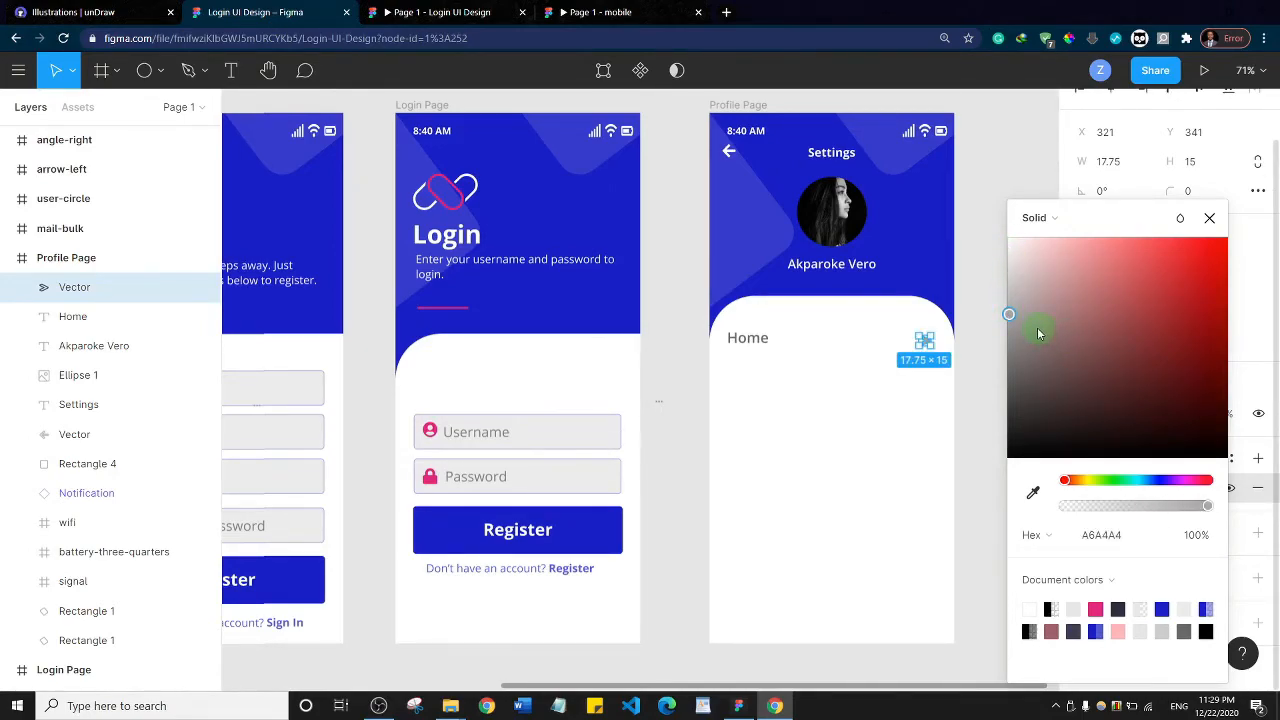
Set the height and width of the Home row's arrow icon to 10
left_click(1196, 162)
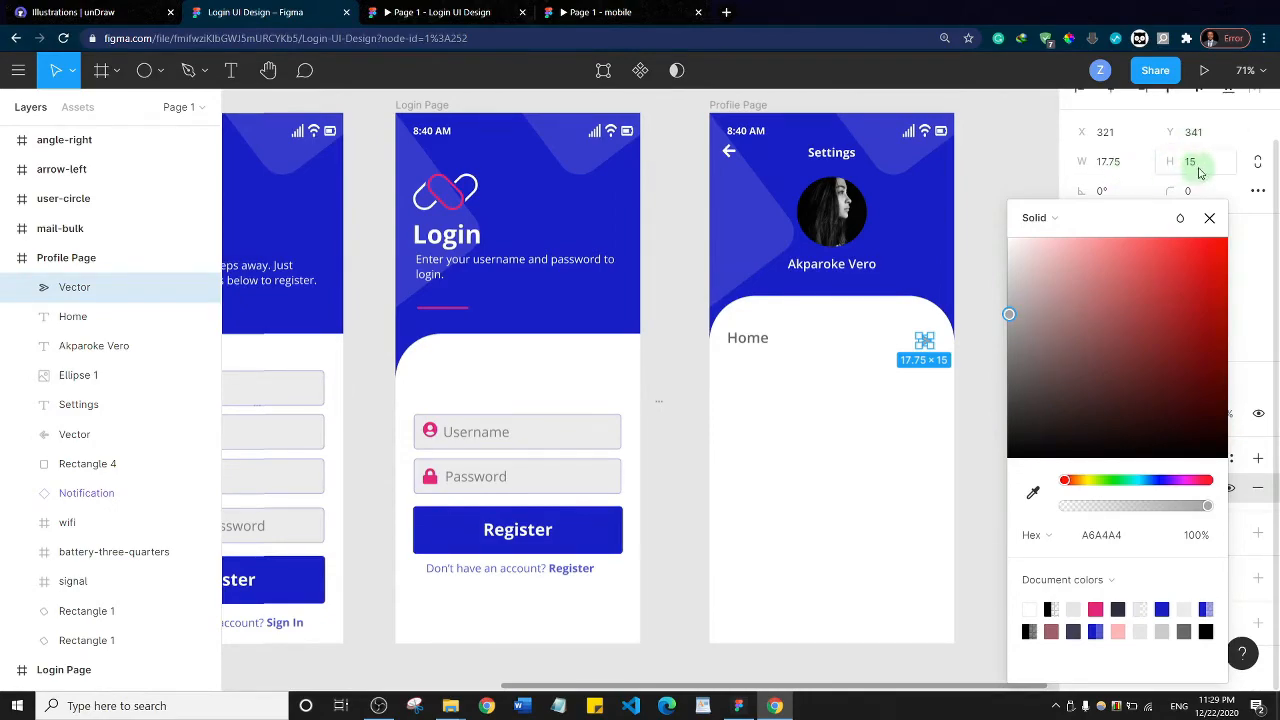
left_click(1196, 168)
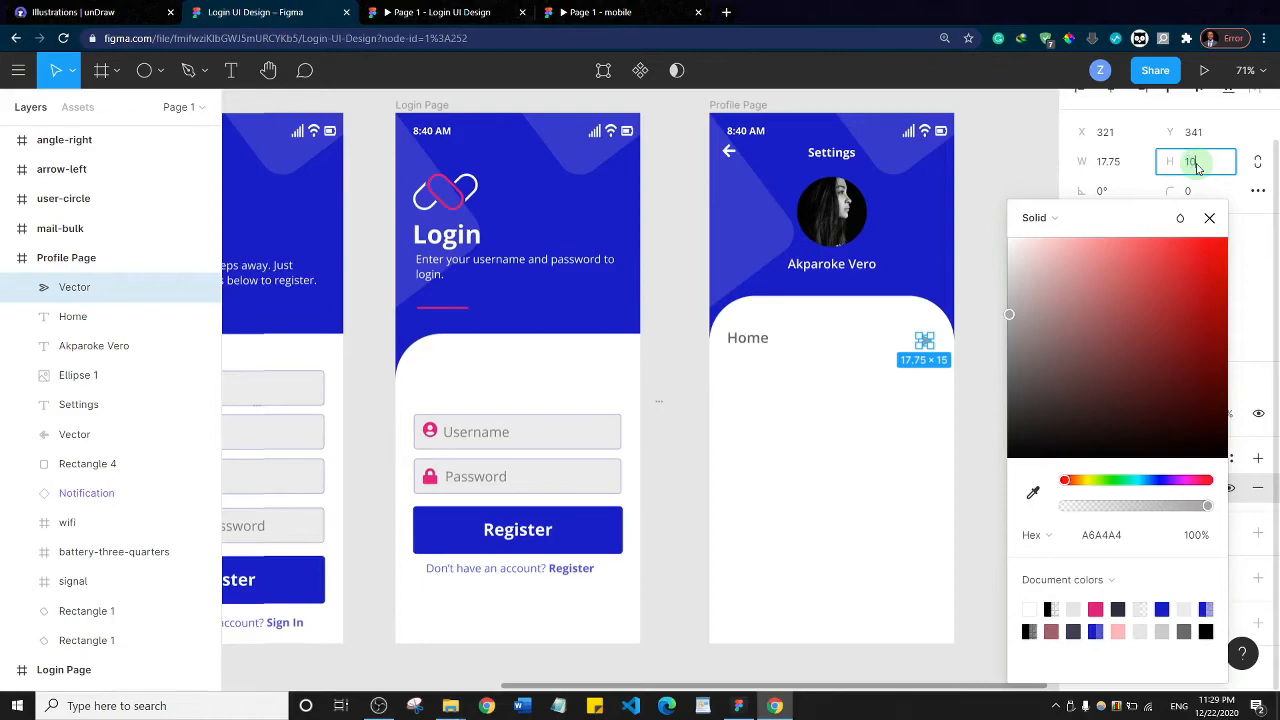
left_click(1110, 166)
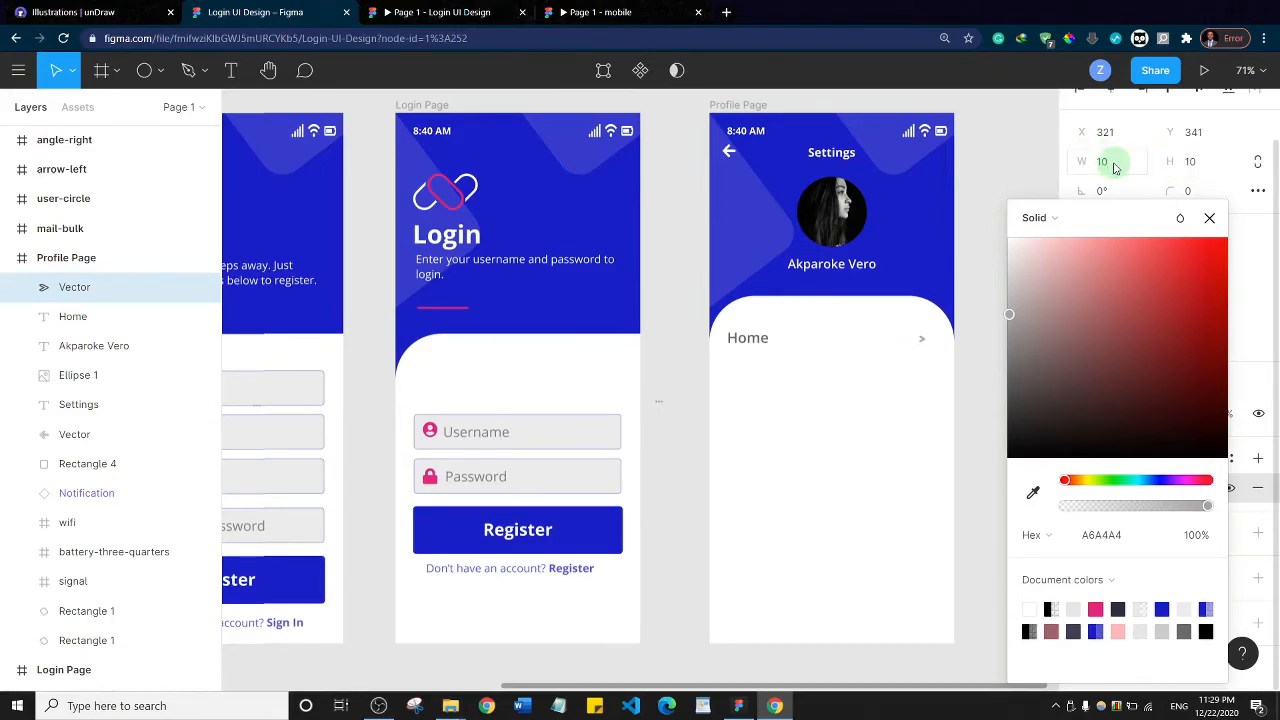
key("Return")
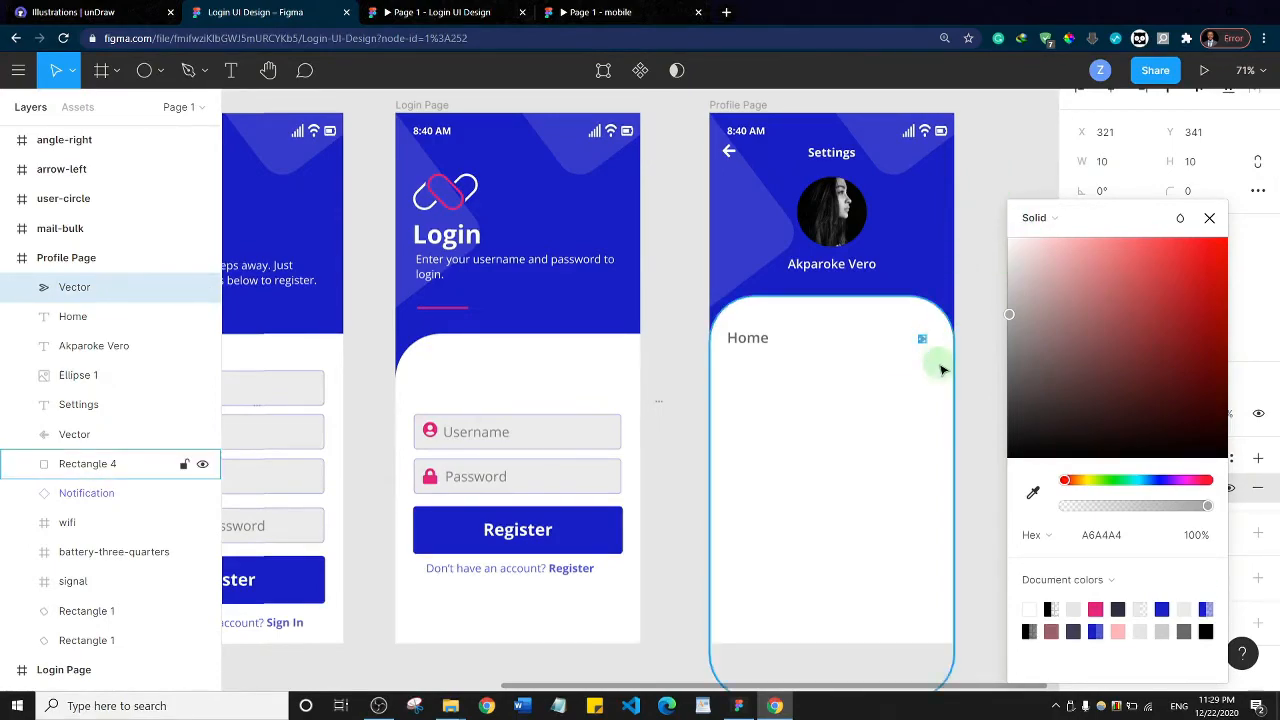
Set both the width and height of the Home row's arrow icon to 15
left_click(1107, 170)
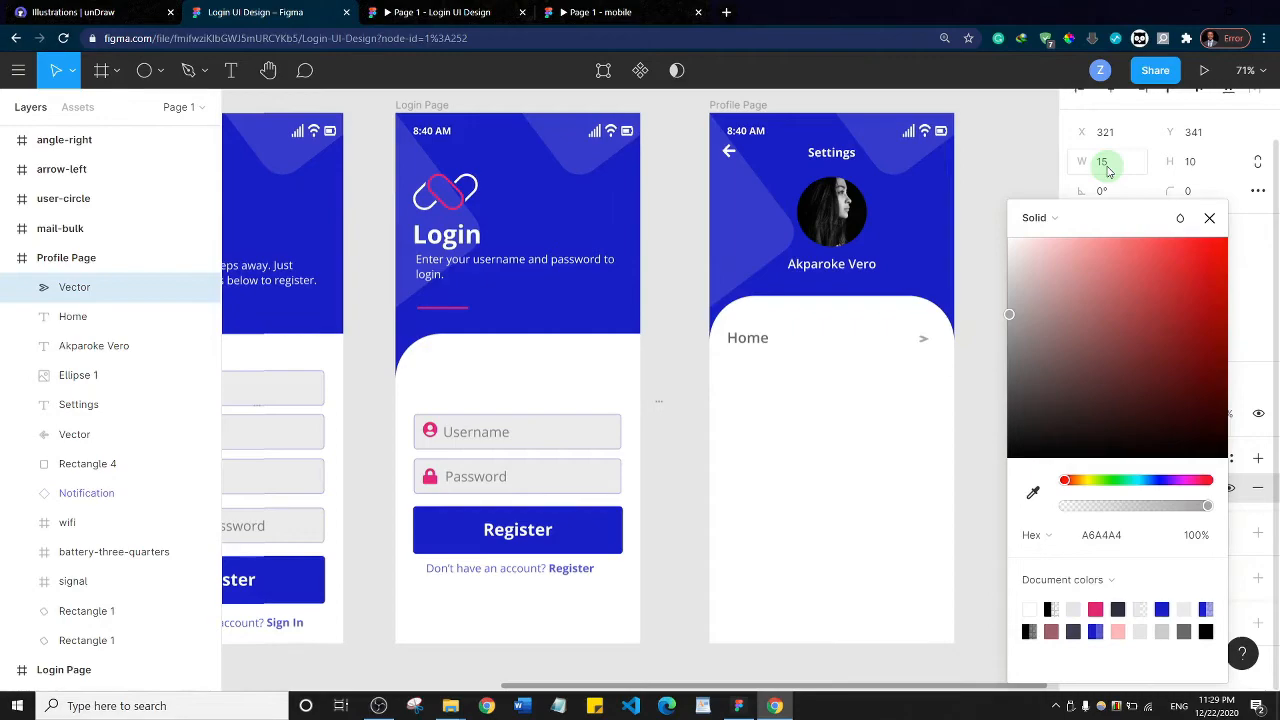
left_click(1197, 165)
type("15")
key("Return")
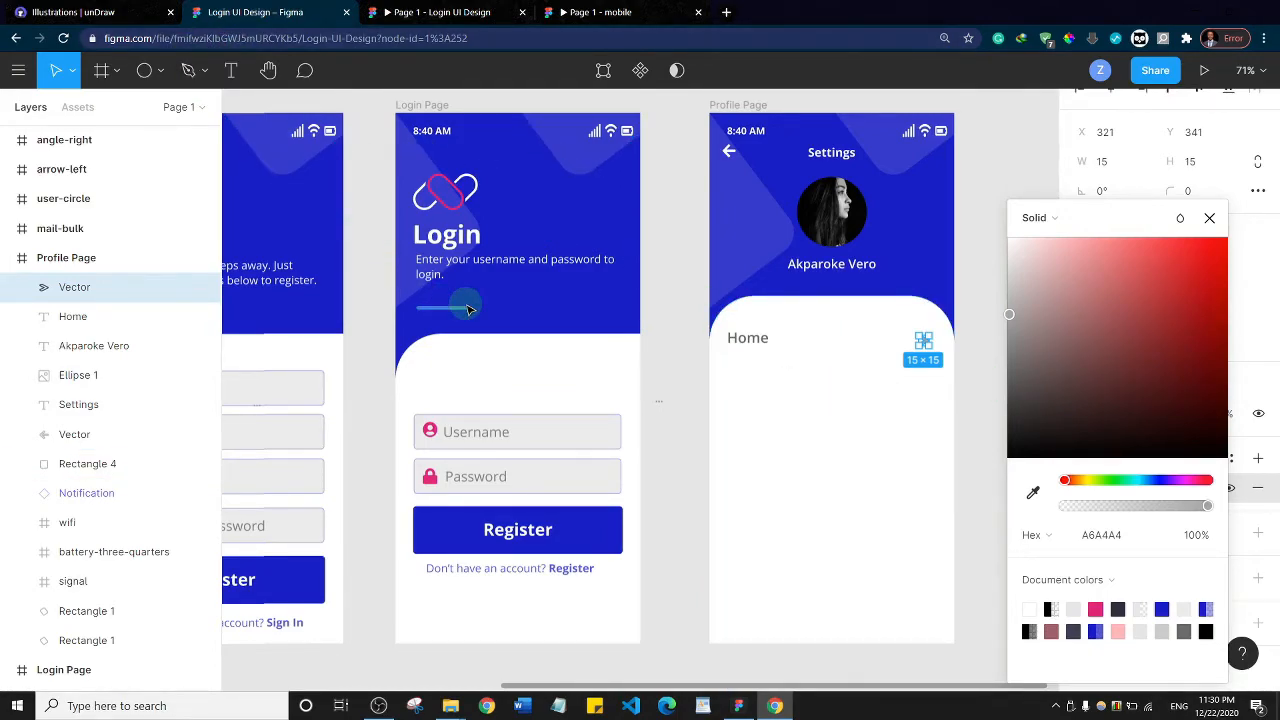
Draw a thin divider rectangle about 380 × 3 px below the Home row and centre it horizontally in the Profile Page frame
left_click(159, 75)
left_click(157, 108)
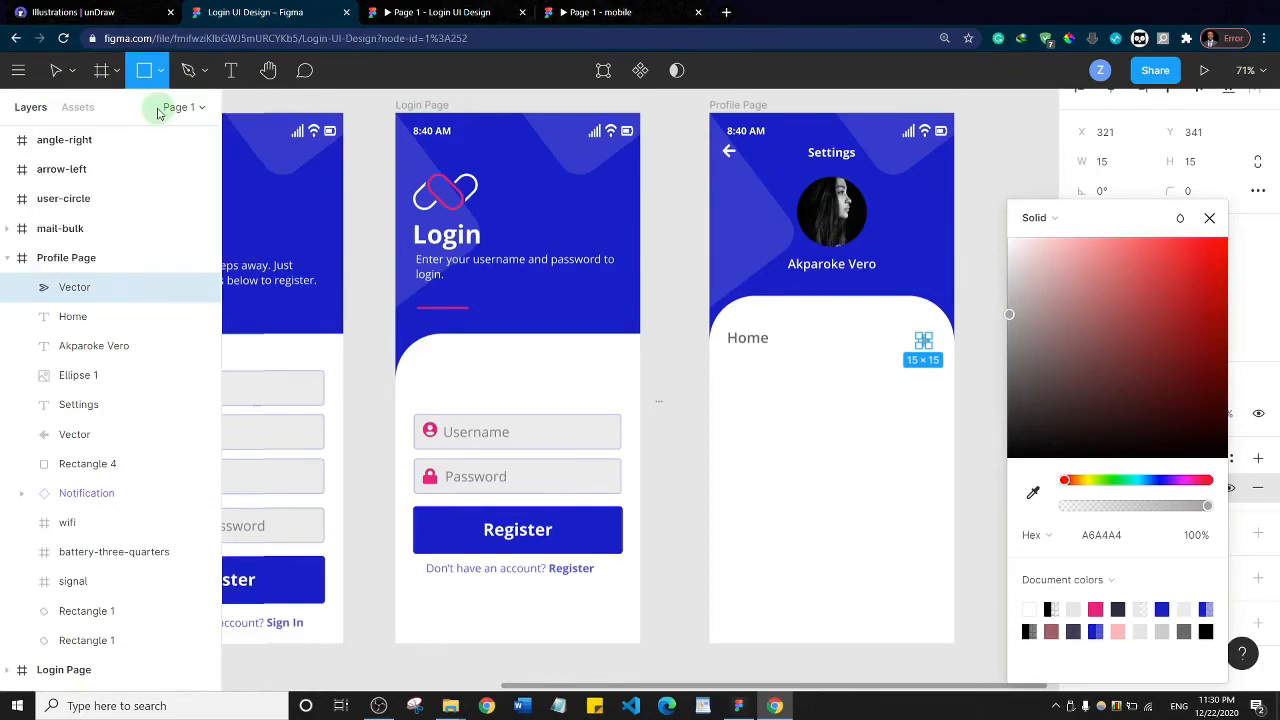
left_click_drag(717, 360, 965, 360)
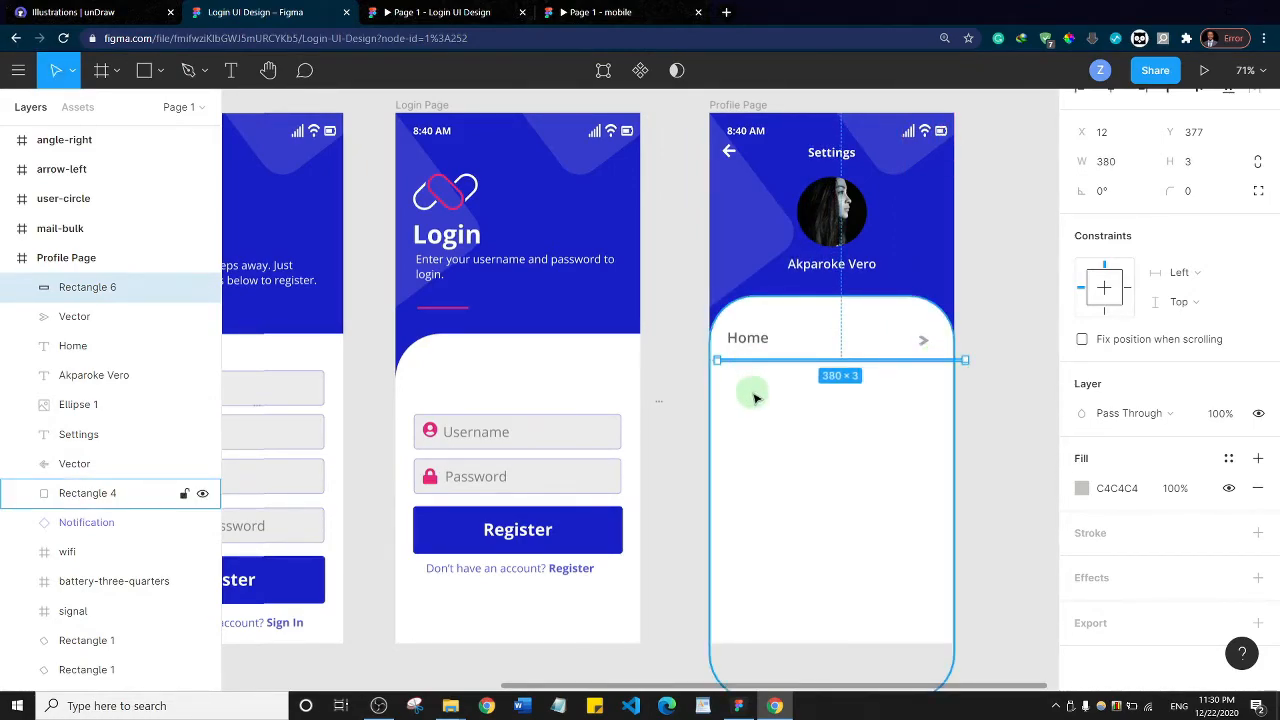
key("alt+h")
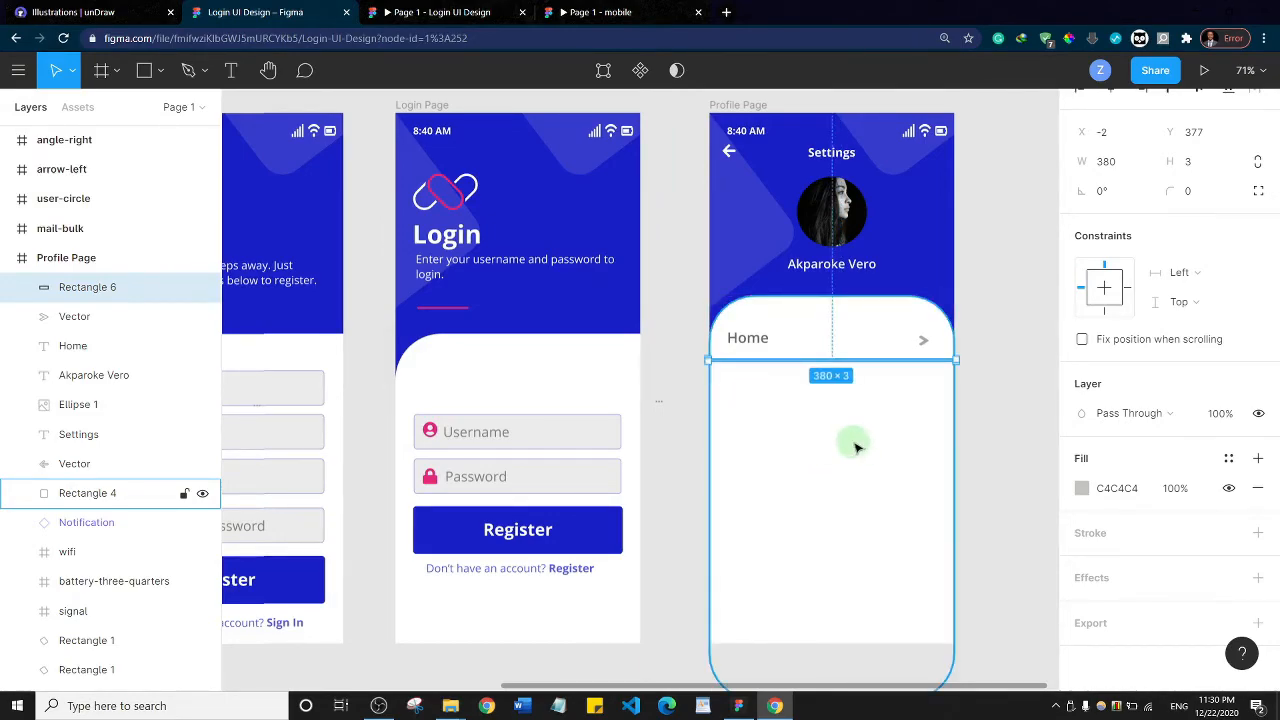
Change the fill of the divider rectangle below the Home row to light grey EFE9E9
left_click(1083, 489)
left_click(895, 212)
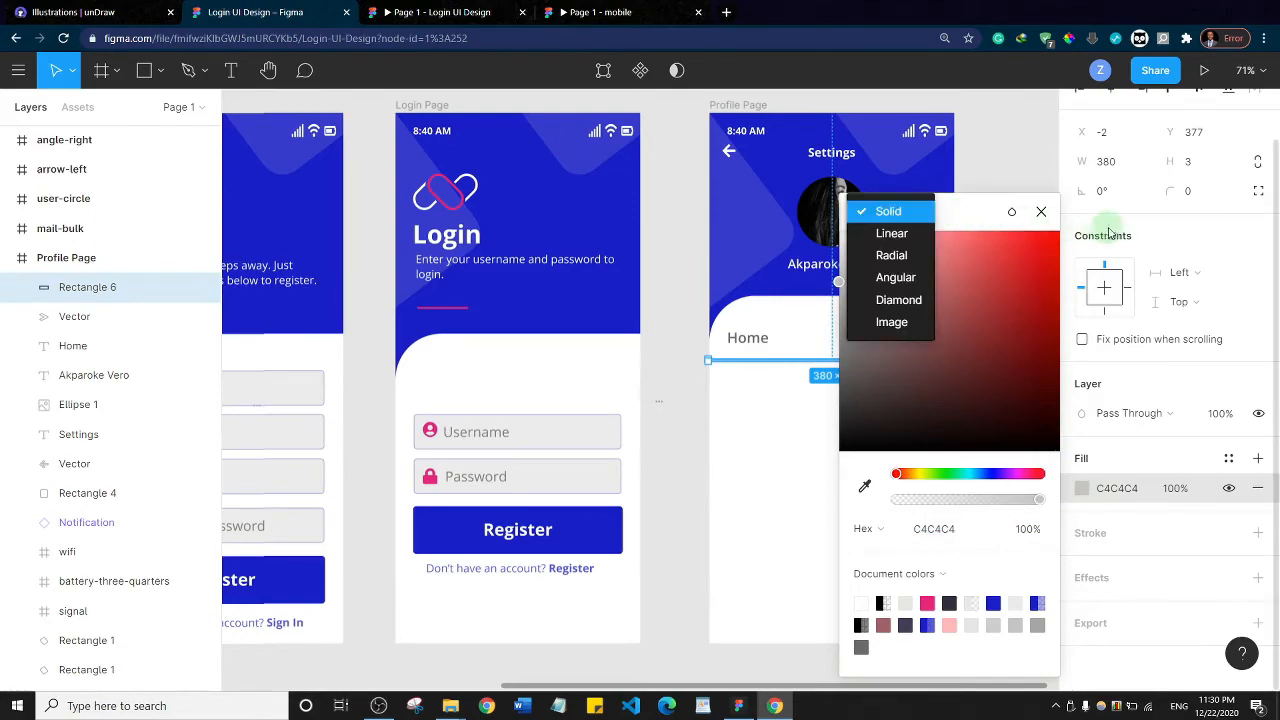
left_click(971, 211)
left_click_drag(971, 211, 1142, 222)
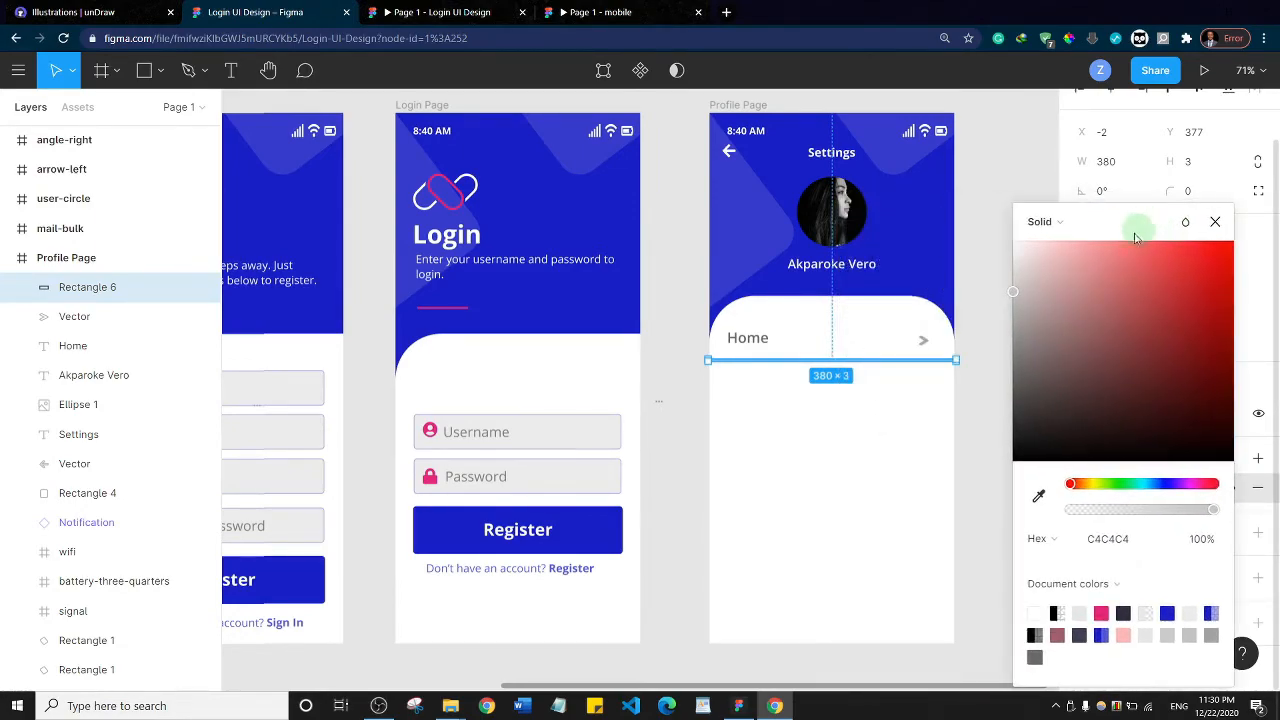
left_click(1020, 265)
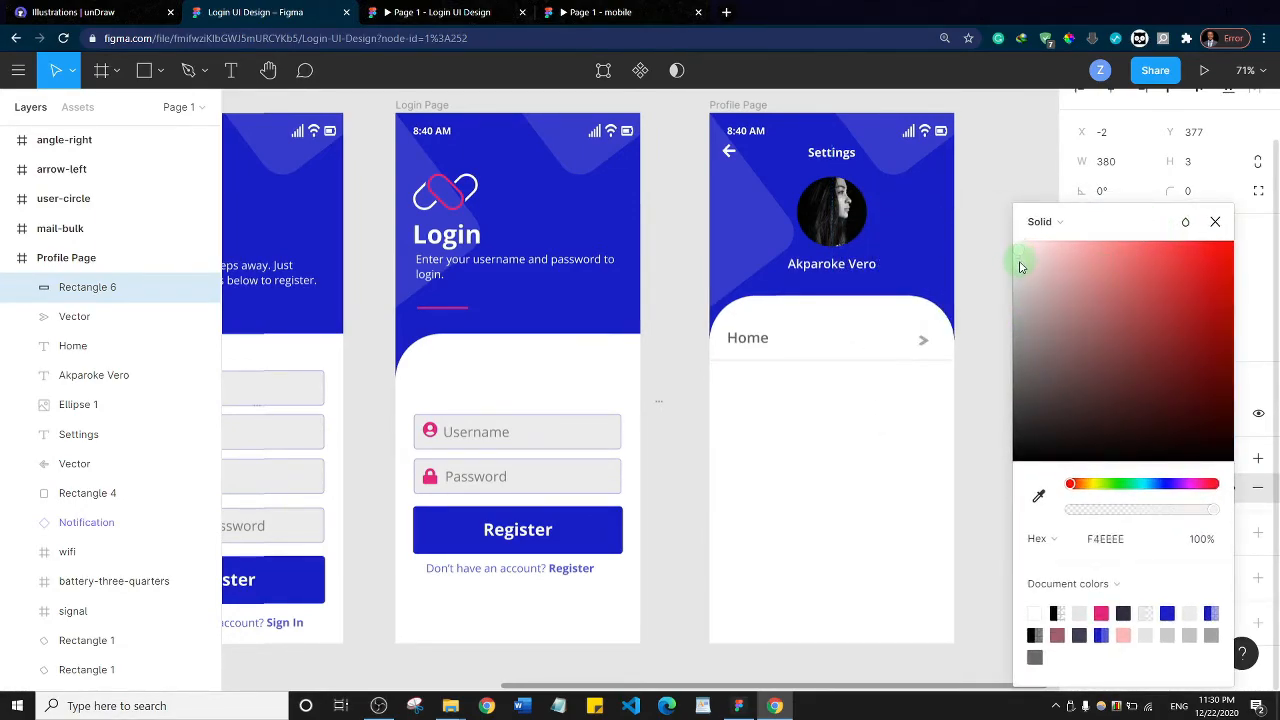
left_click_drag(1020, 268, 1020, 265)
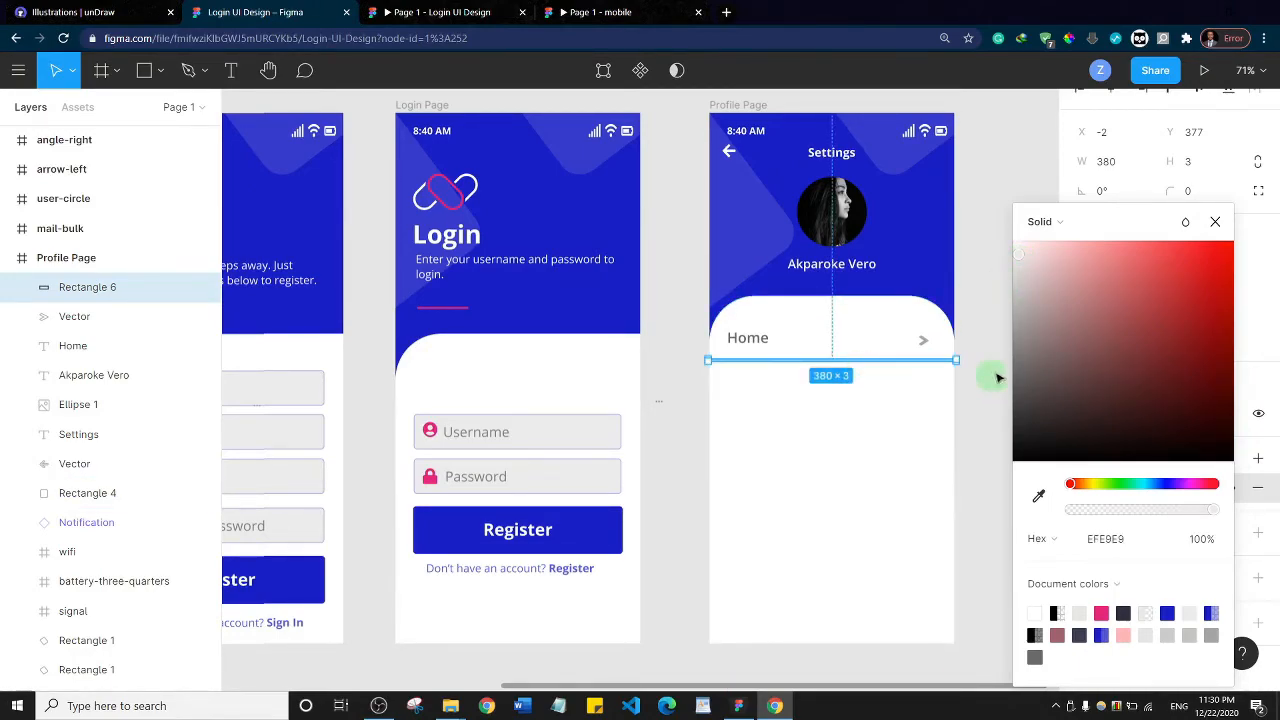
Darken the fill of the divider below the Home row to E0DFDF and set its height to 2
mouse_move(1016, 280)
left_mouse_down()
mouse_move(1014, 262)
mouse_move(1015, 278)
left_mouse_up()
left_click(610, 12)
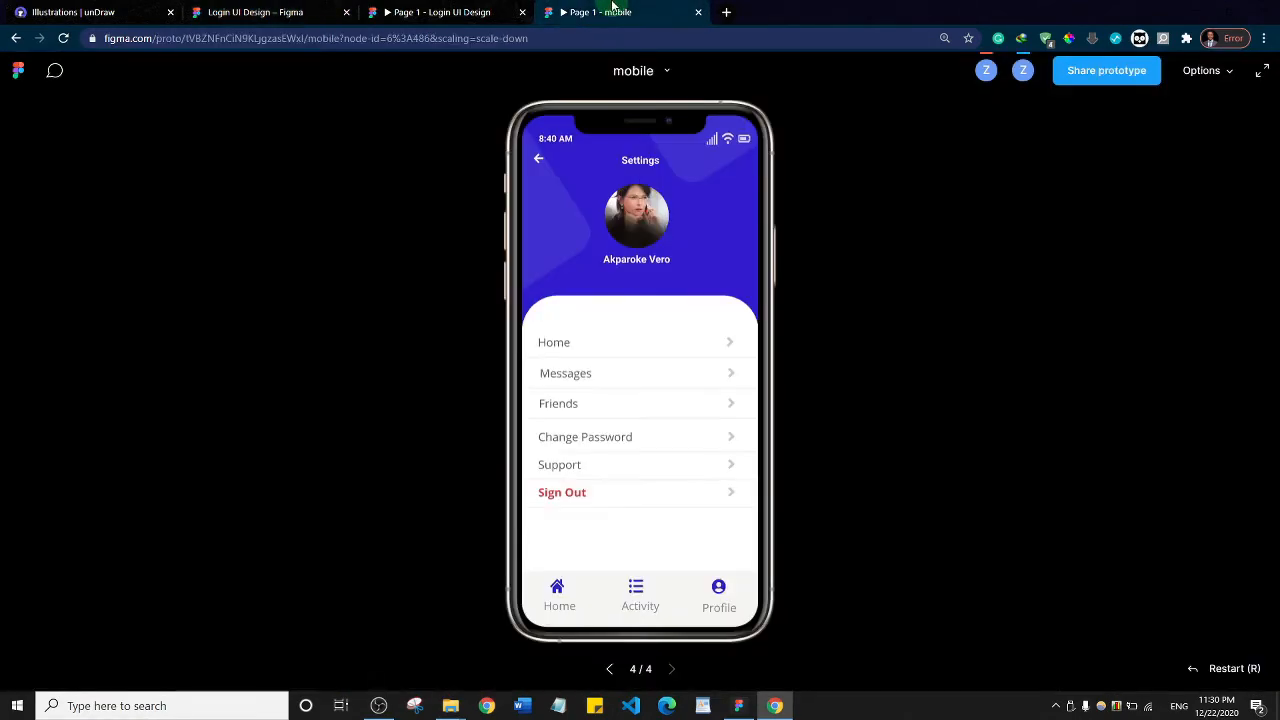
left_click(430, 12)
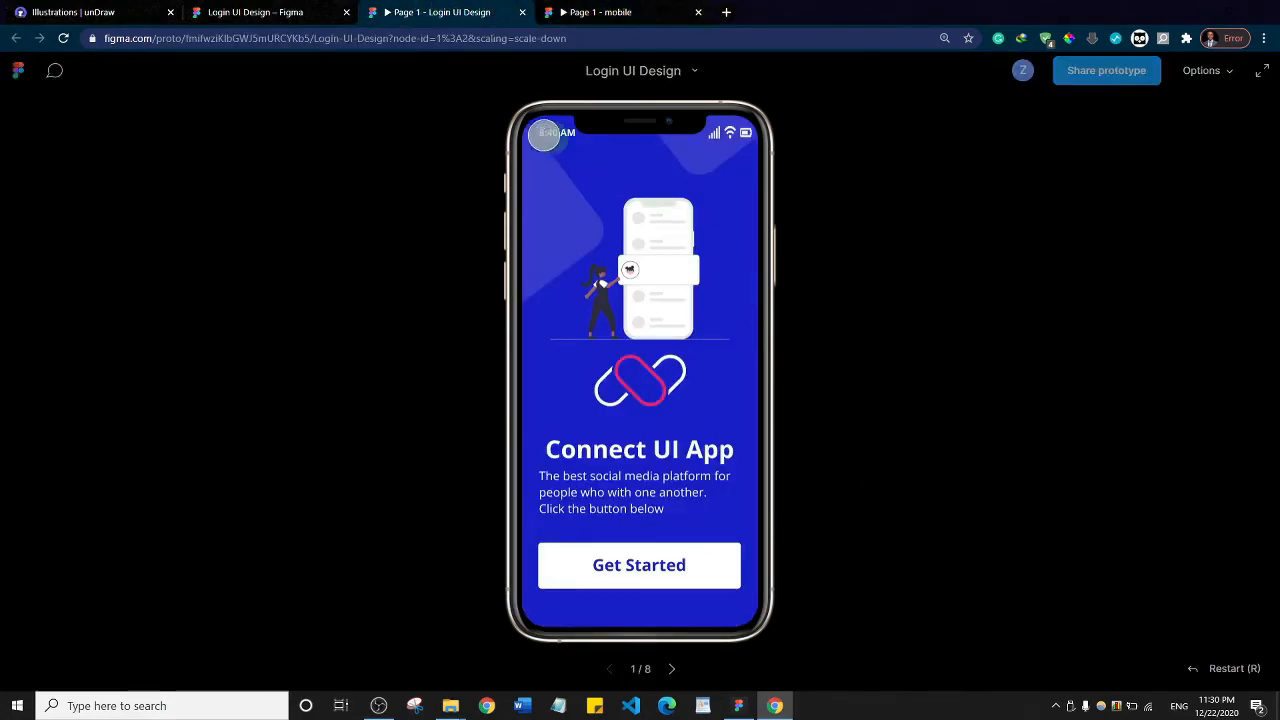
left_click(268, 10)
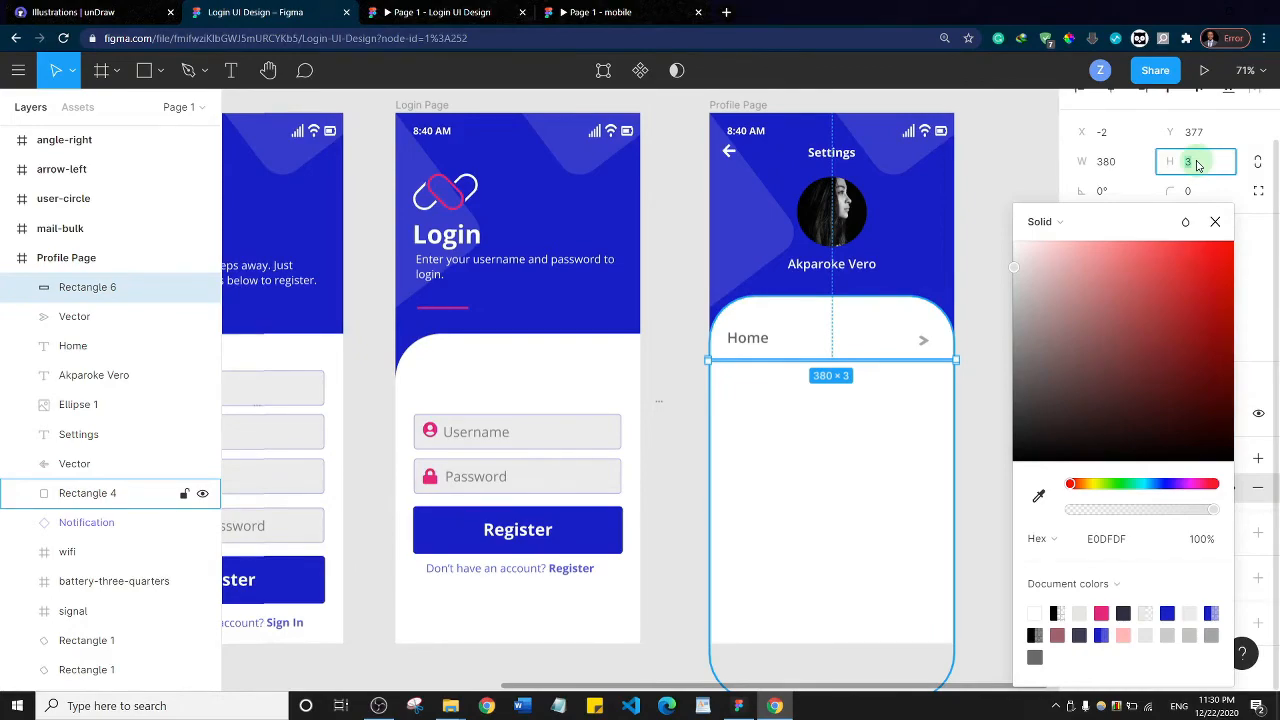
key("Return")
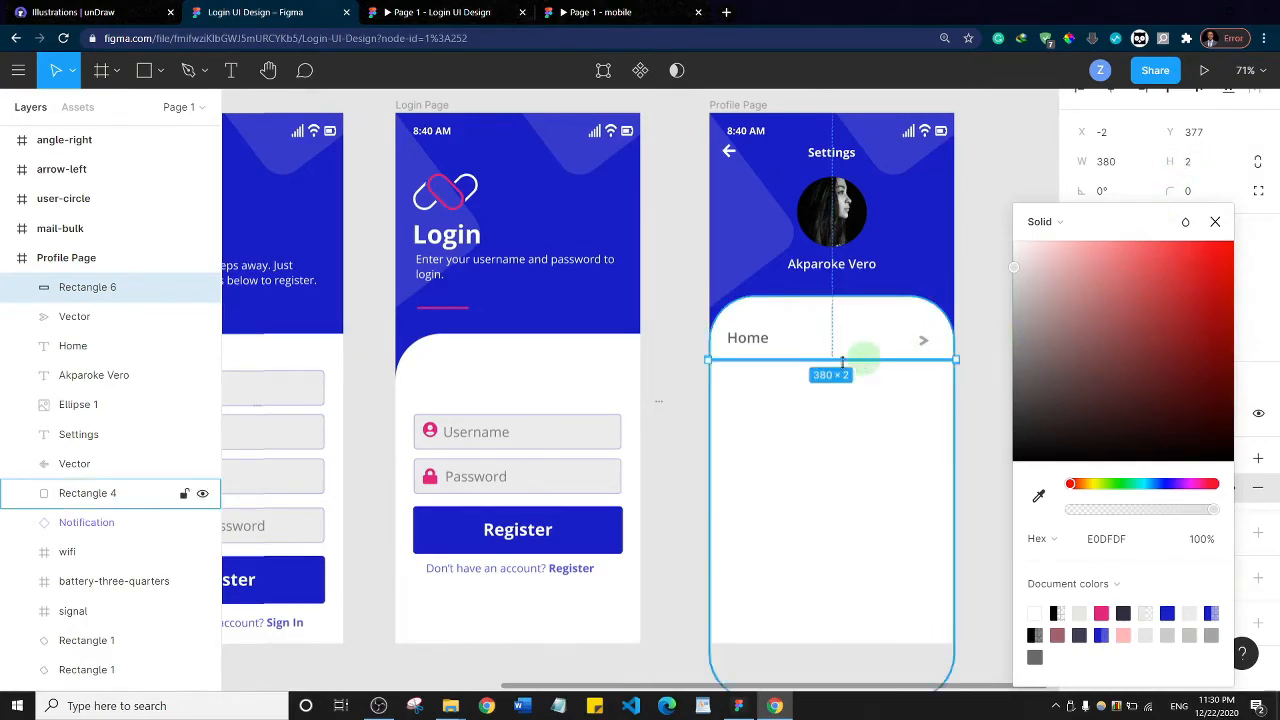
left_click(981, 324)
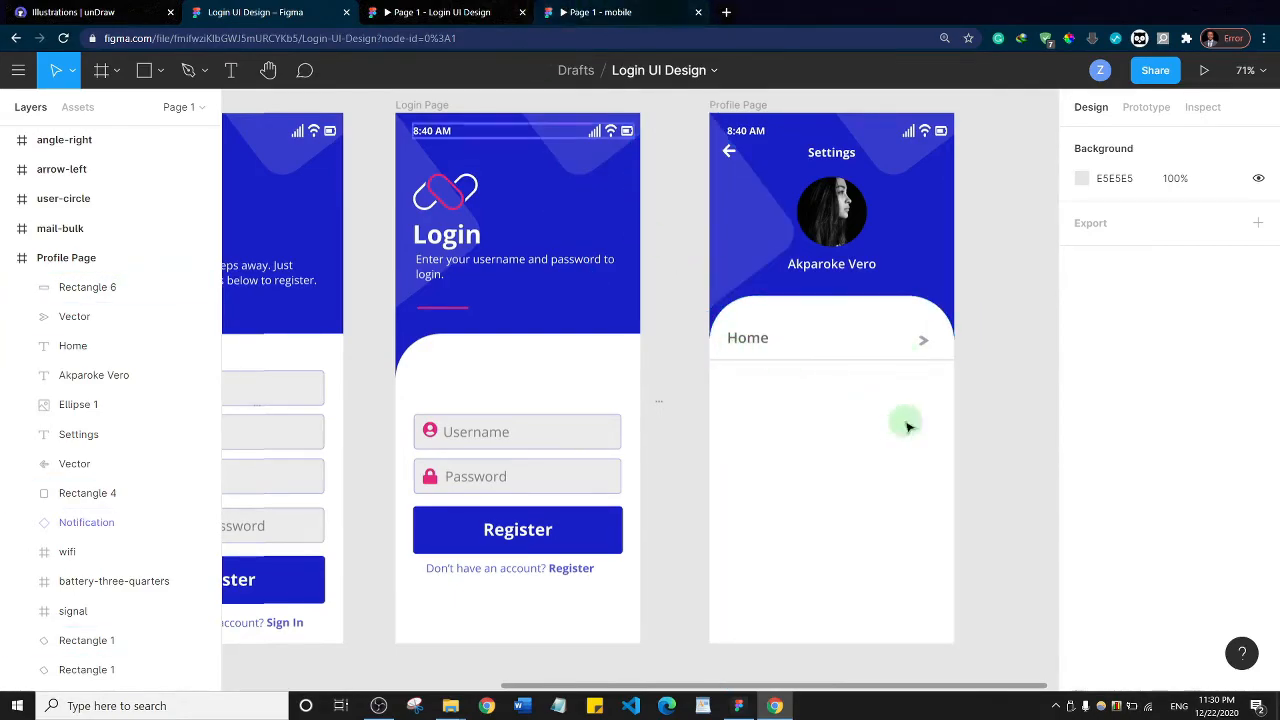
Align the Home label and its arrow icon on their vertical centres
left_click(760, 341)
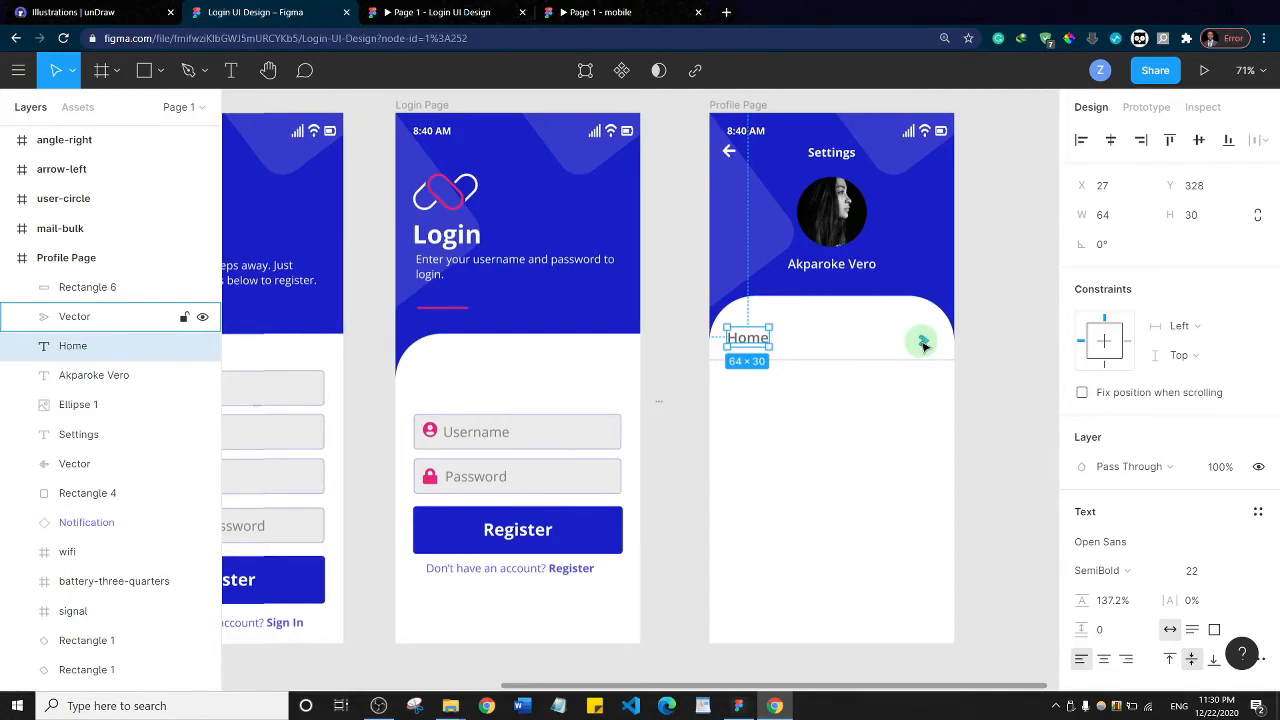
left_click(924, 343, "shift")
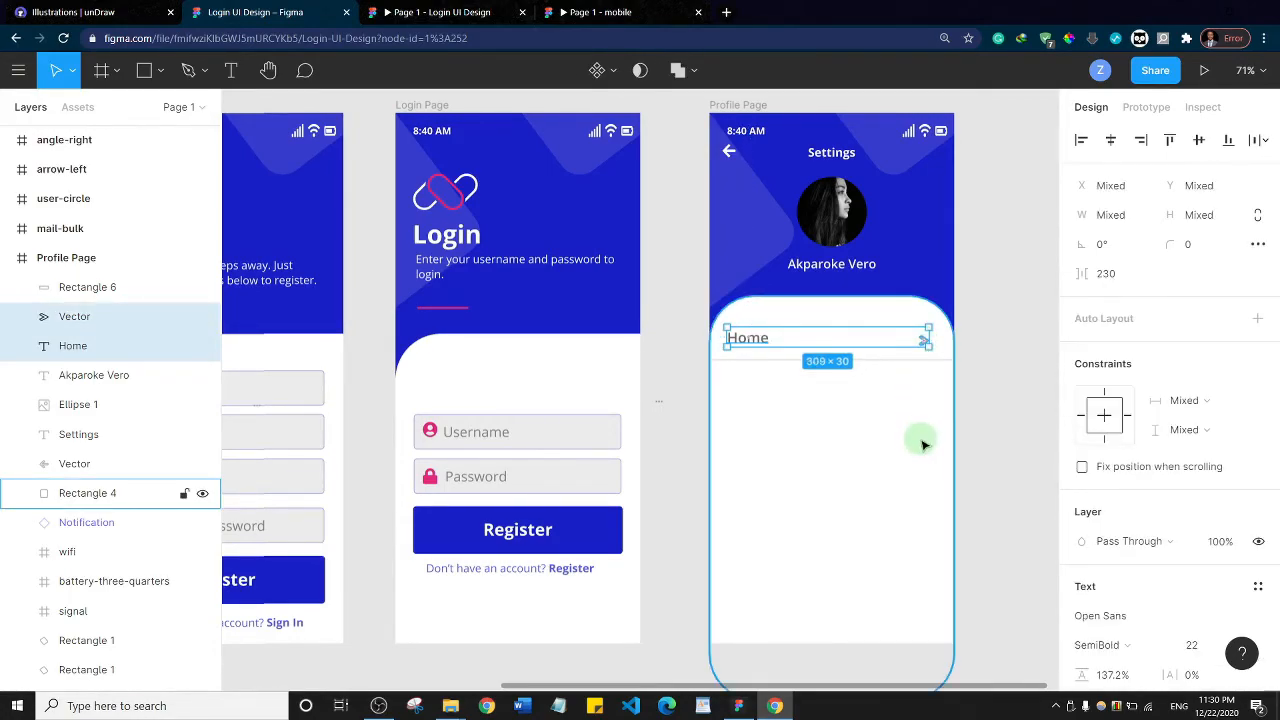
left_click(1199, 141)
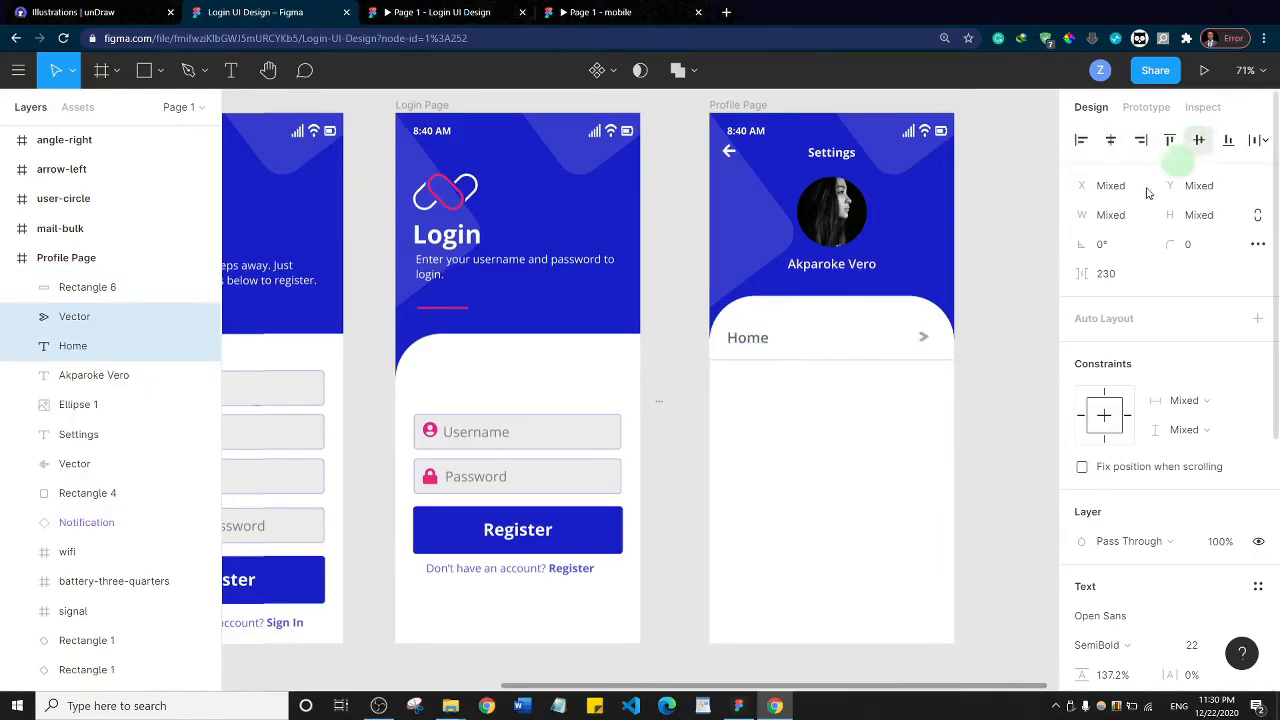
left_click(1000, 322)
Duplicate the Home row's label, arrow and divider five times down the Profile Page, evenly stacked to make six menu rows
left_click(752, 339)
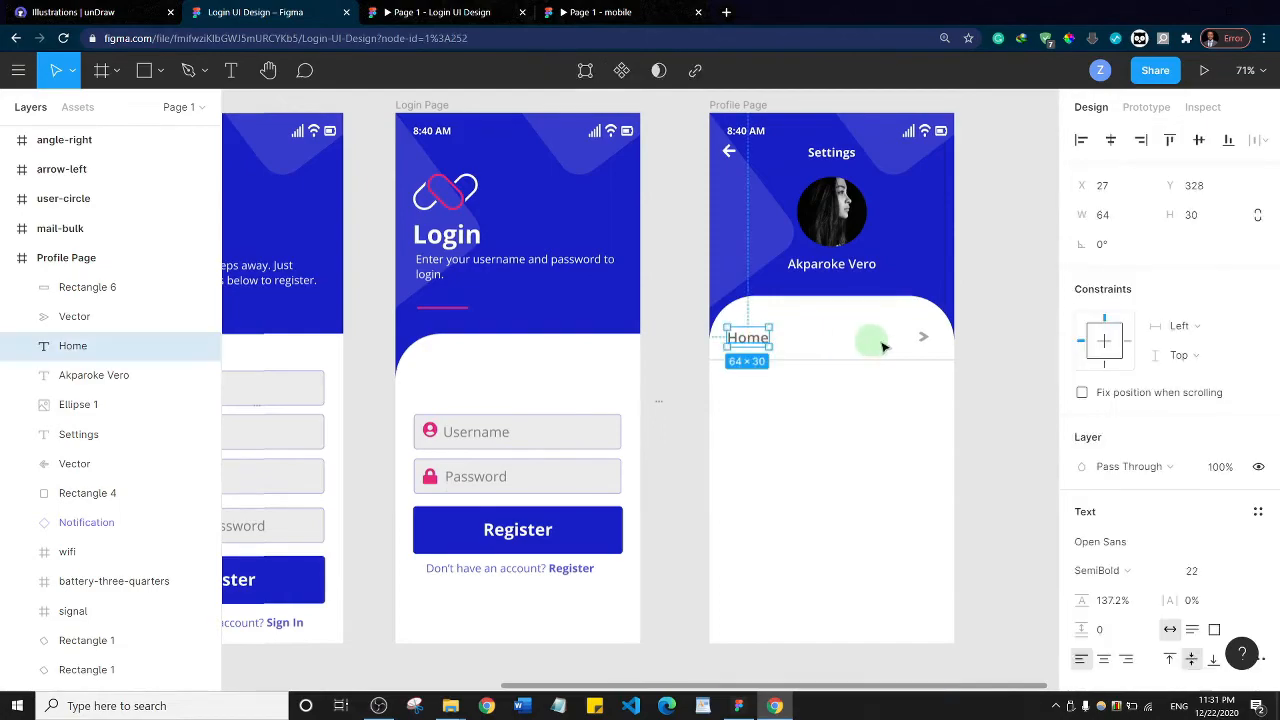
left_click(924, 340, "shift")
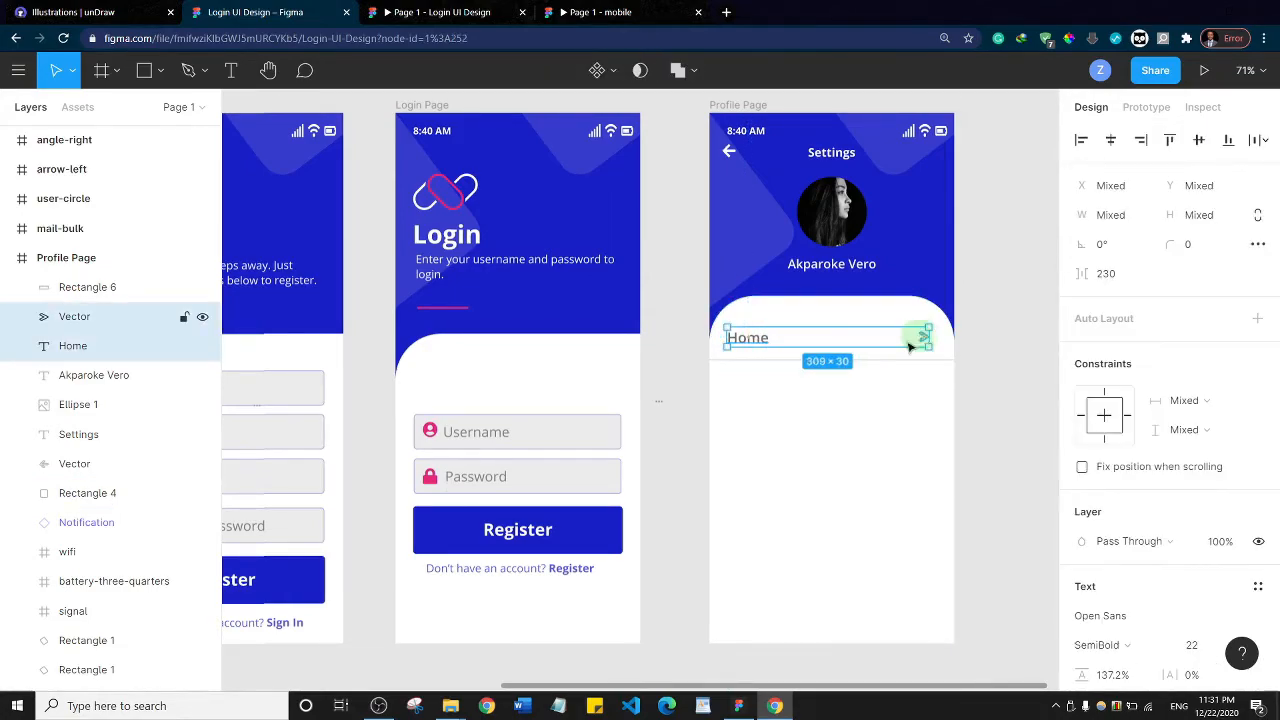
left_click(872, 368, "shift")
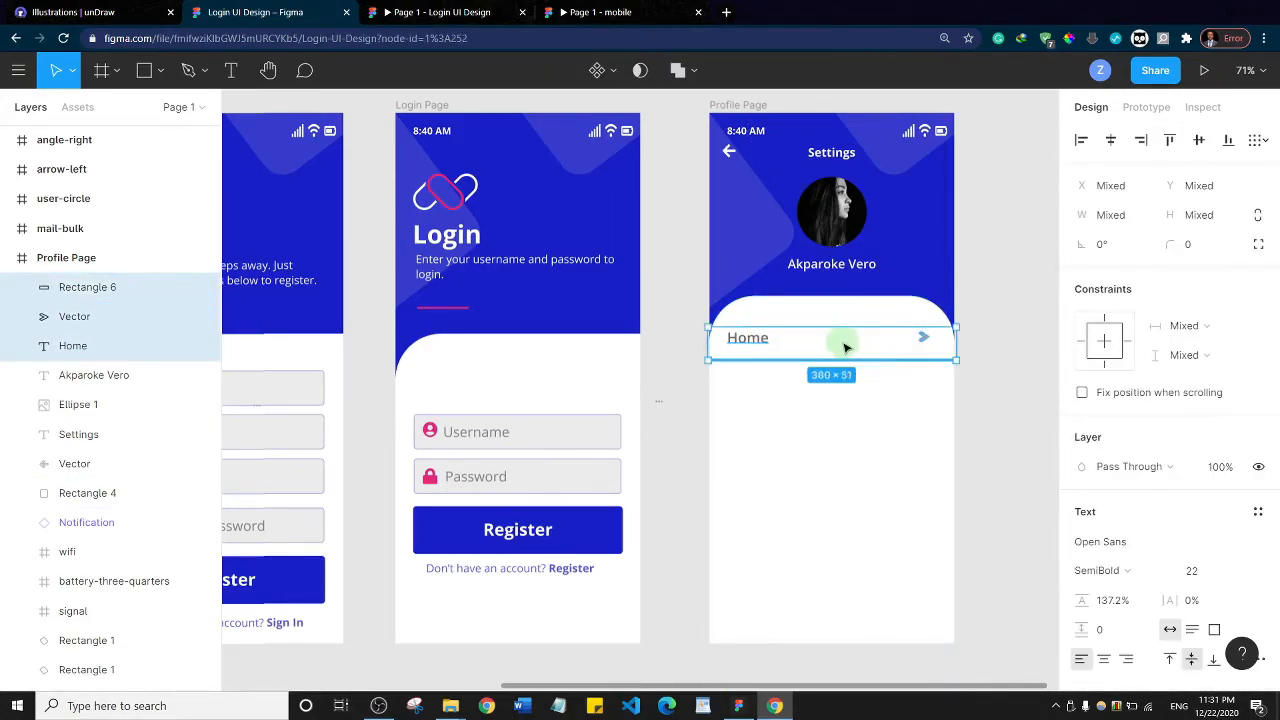
left_click_drag(845, 347, 848, 386)
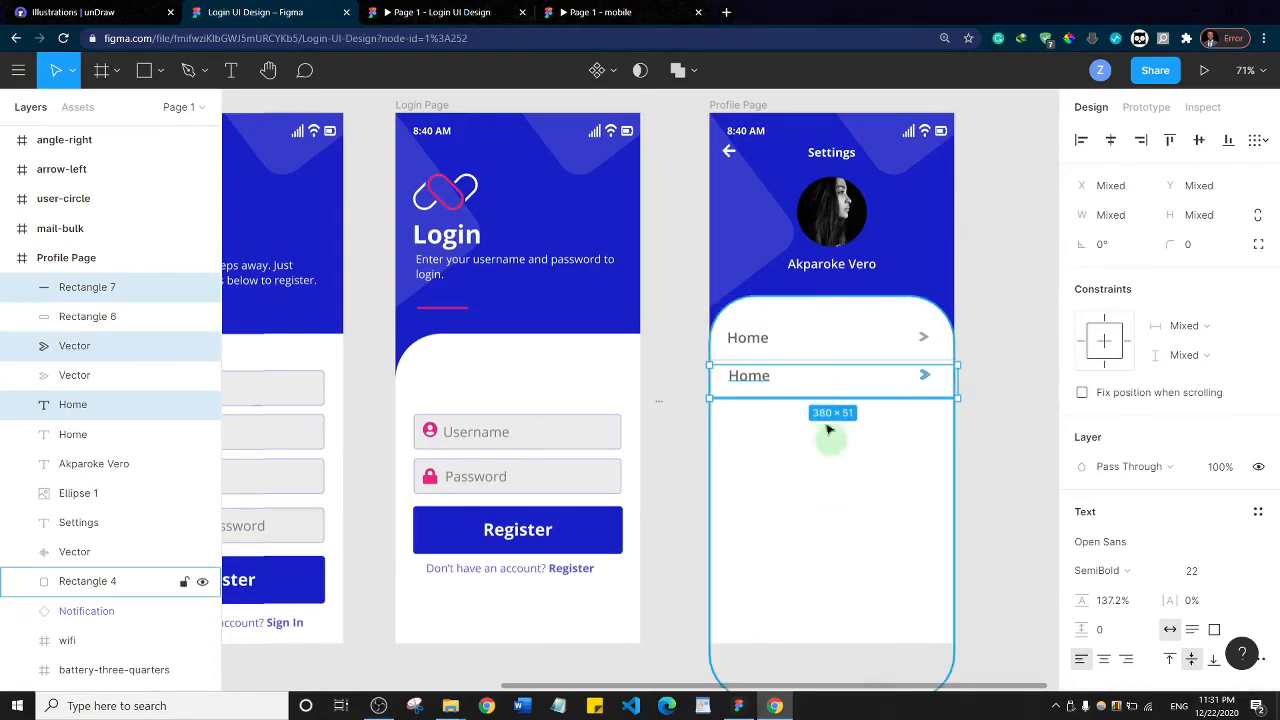
left_click_drag(812, 390, 828, 503)
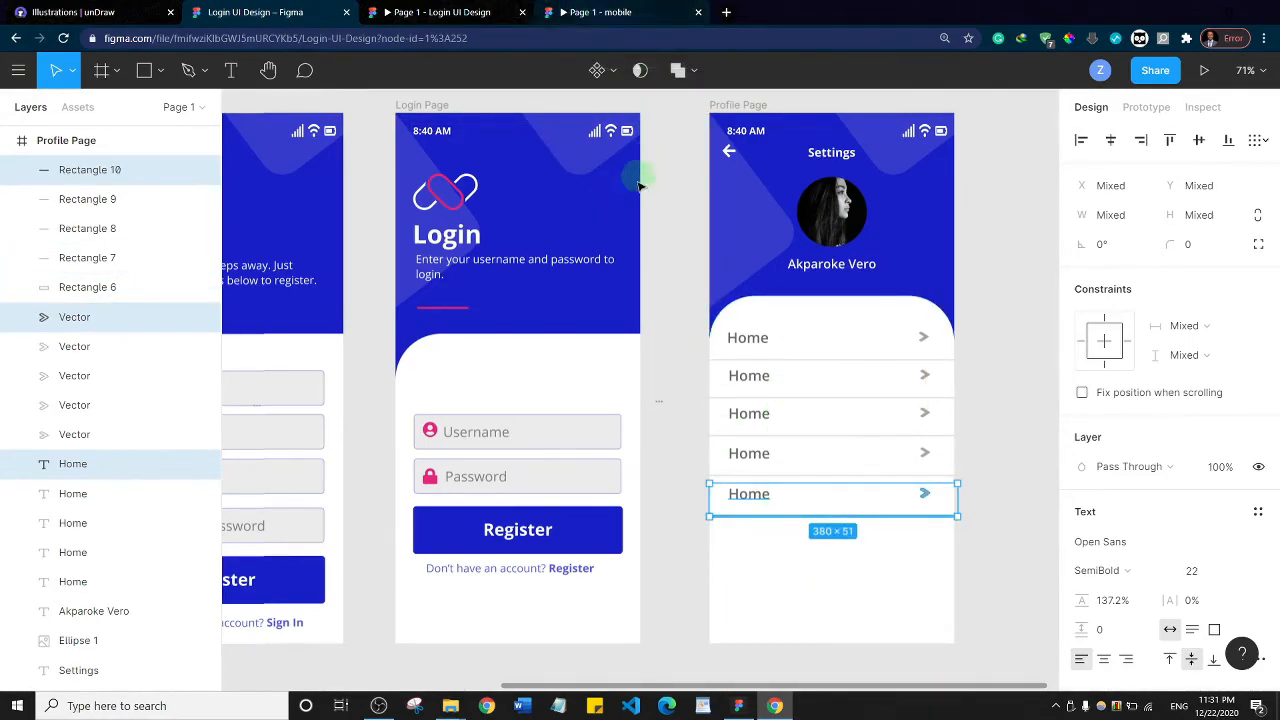
left_click_drag(812, 505, 812, 540)
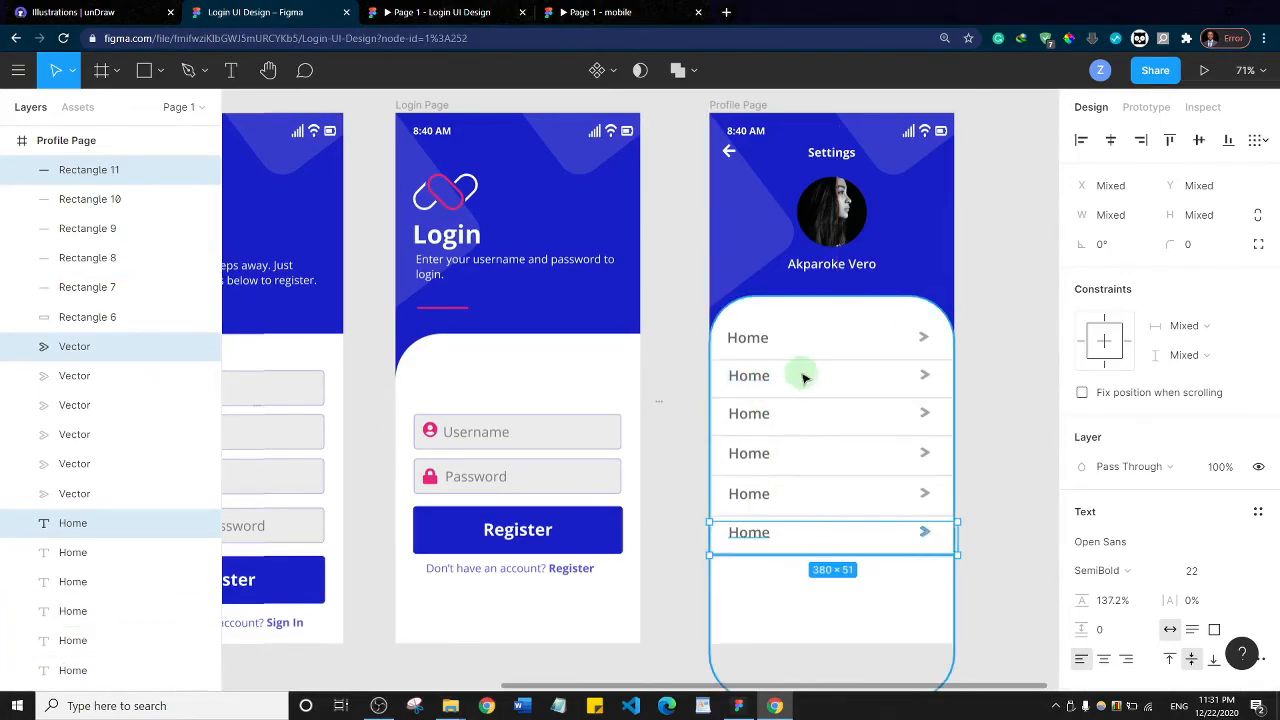
Change the labels of the five duplicated rows to Messages, Friends, Change Password, Support and Sign Out, in that order
left_click(748, 379)
double_click(747, 377)
type("Messages")
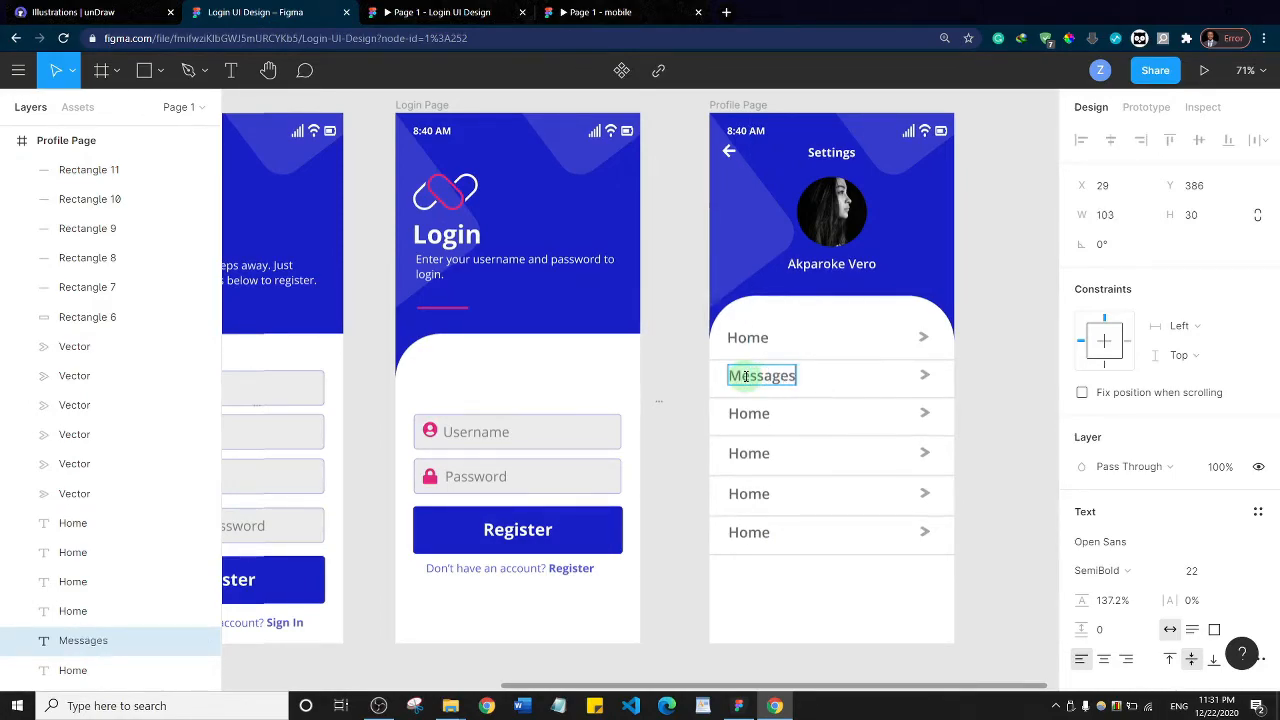
double_click(749, 413)
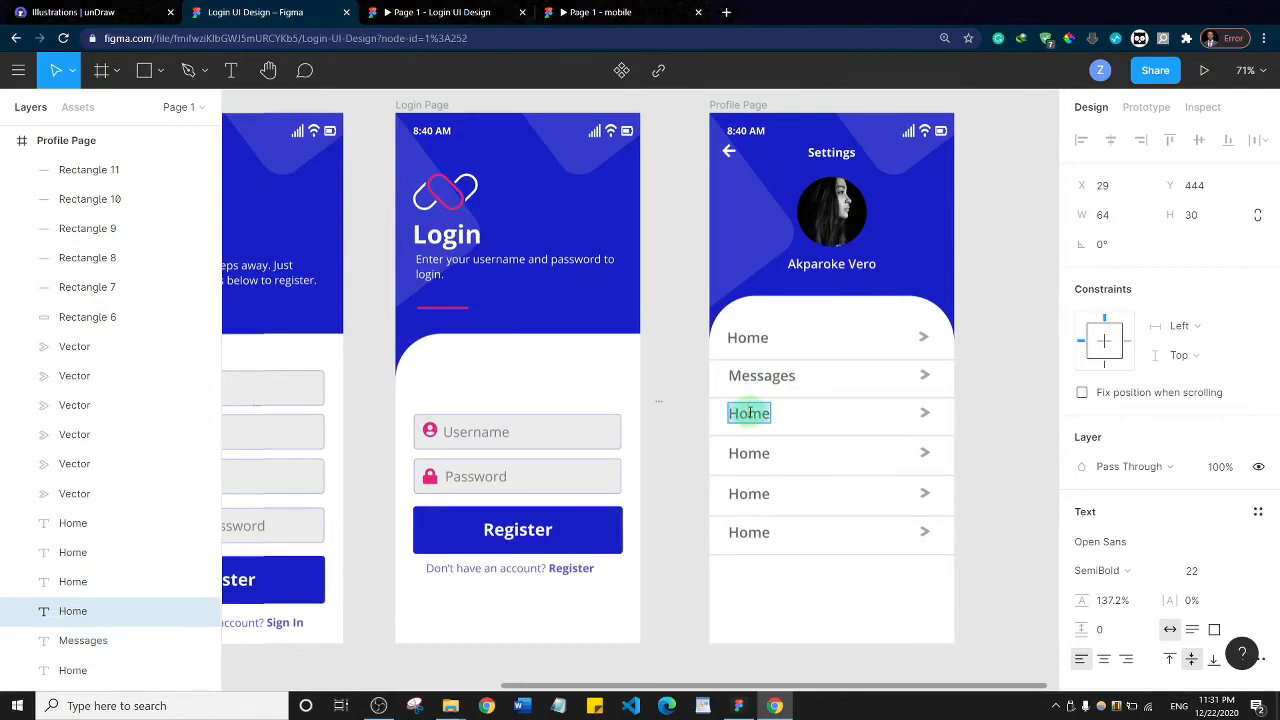
type("Friends")
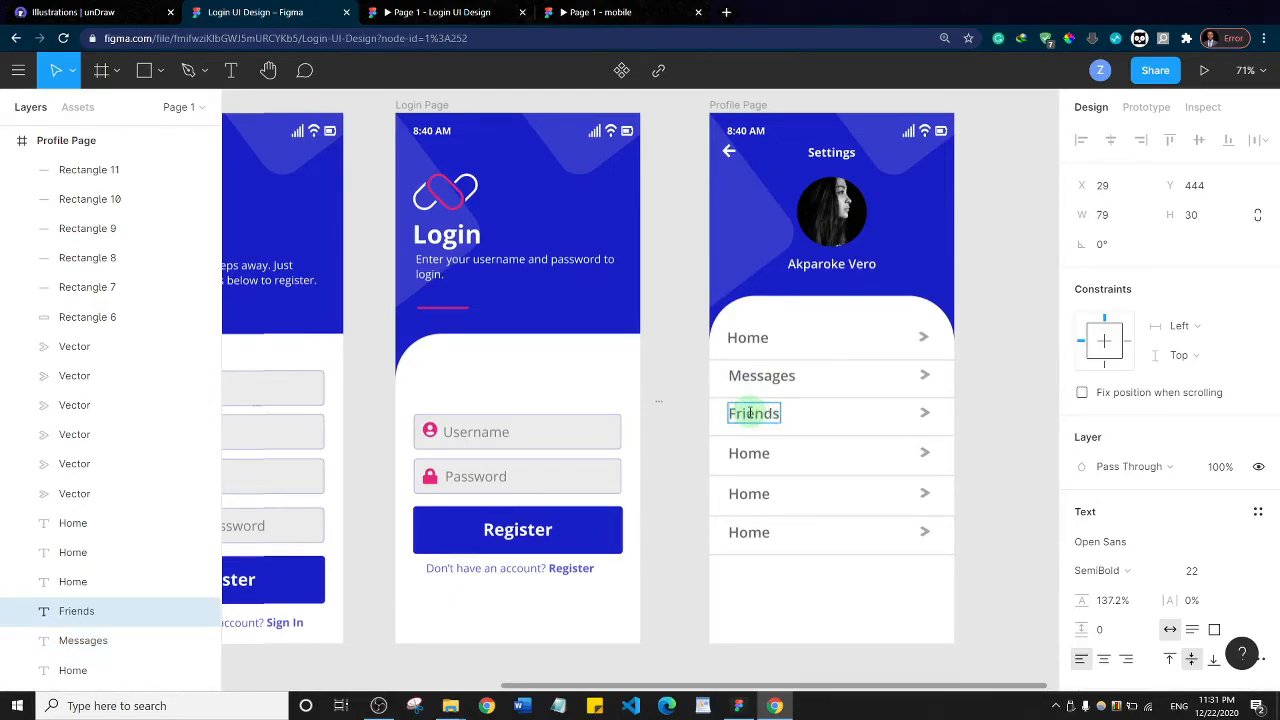
double_click(748, 455)
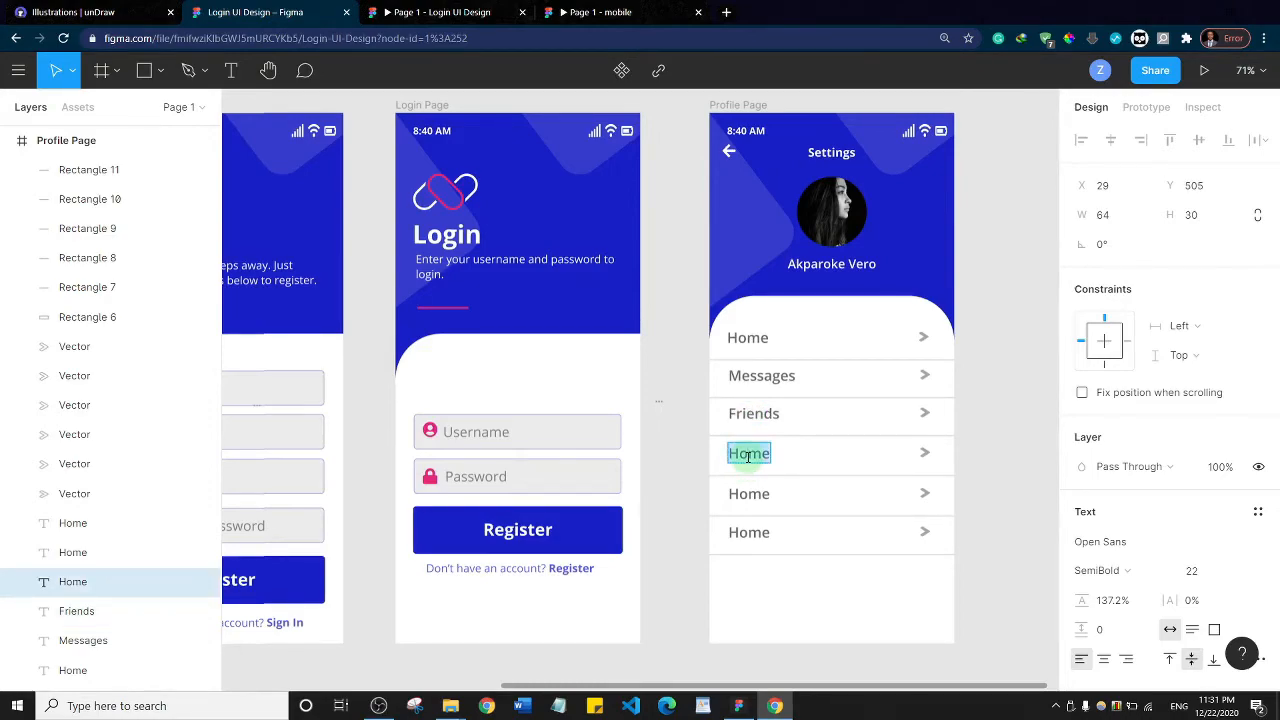
type("Change Password")
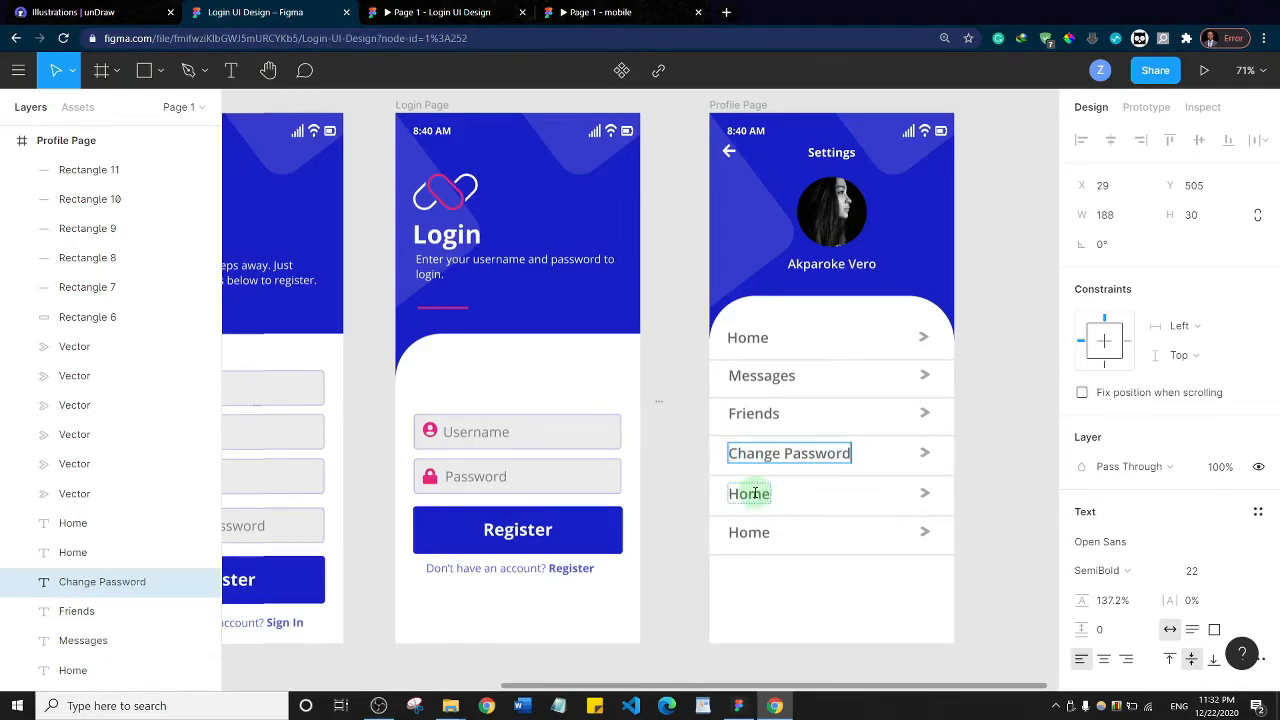
double_click(755, 493)
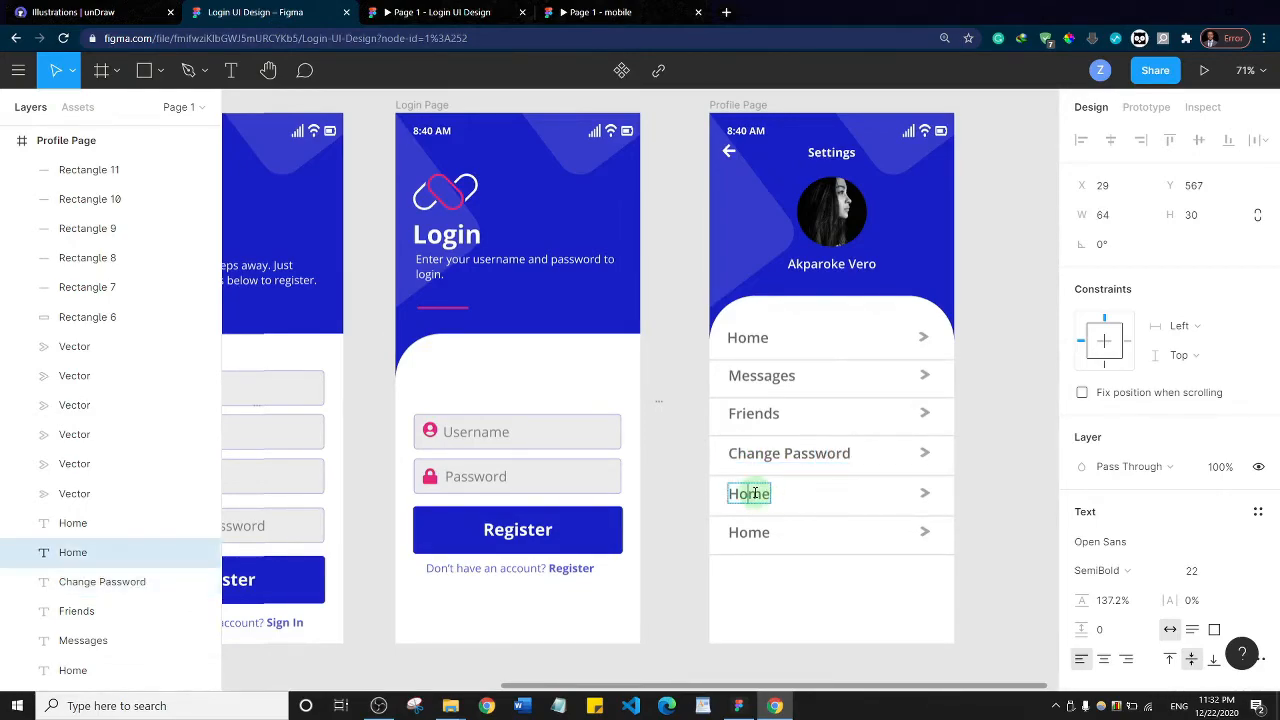
type("Support")
double_click(753, 533)
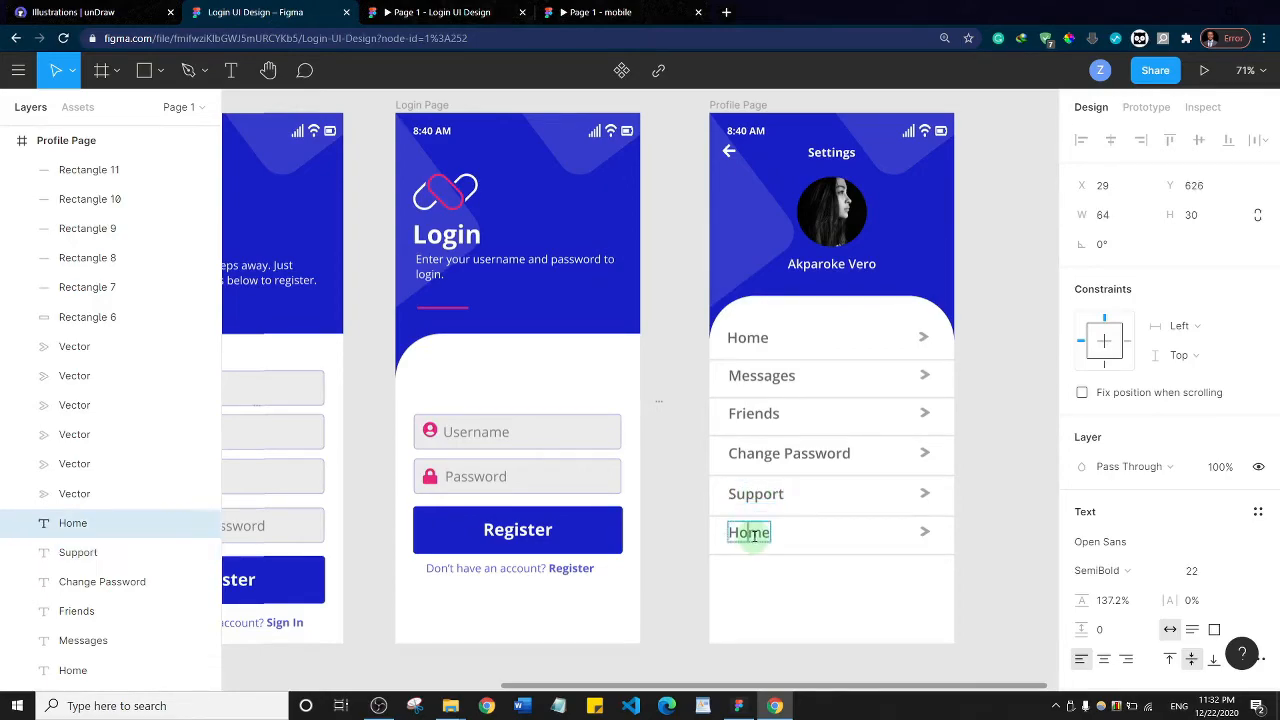
type("Sign Out")
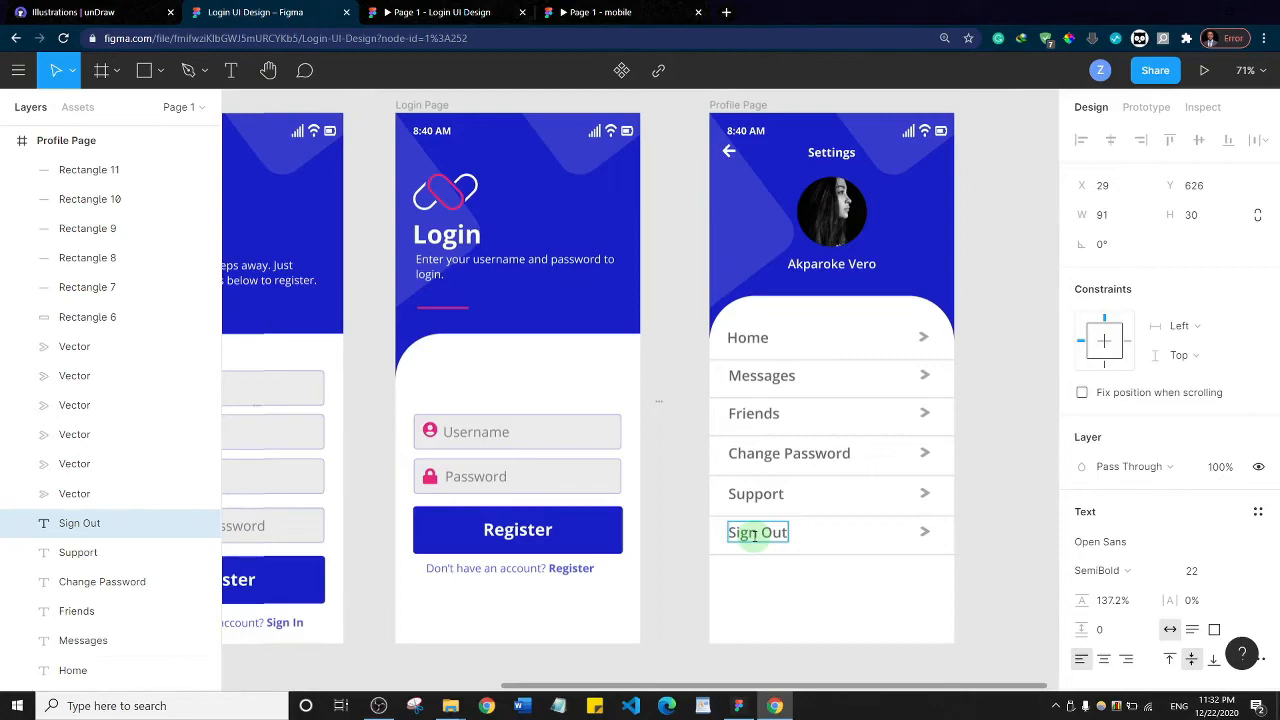
Make the Sign Out label bold and change its fill to red C81C1C
double_click(753, 534)
key("ctrl+b")
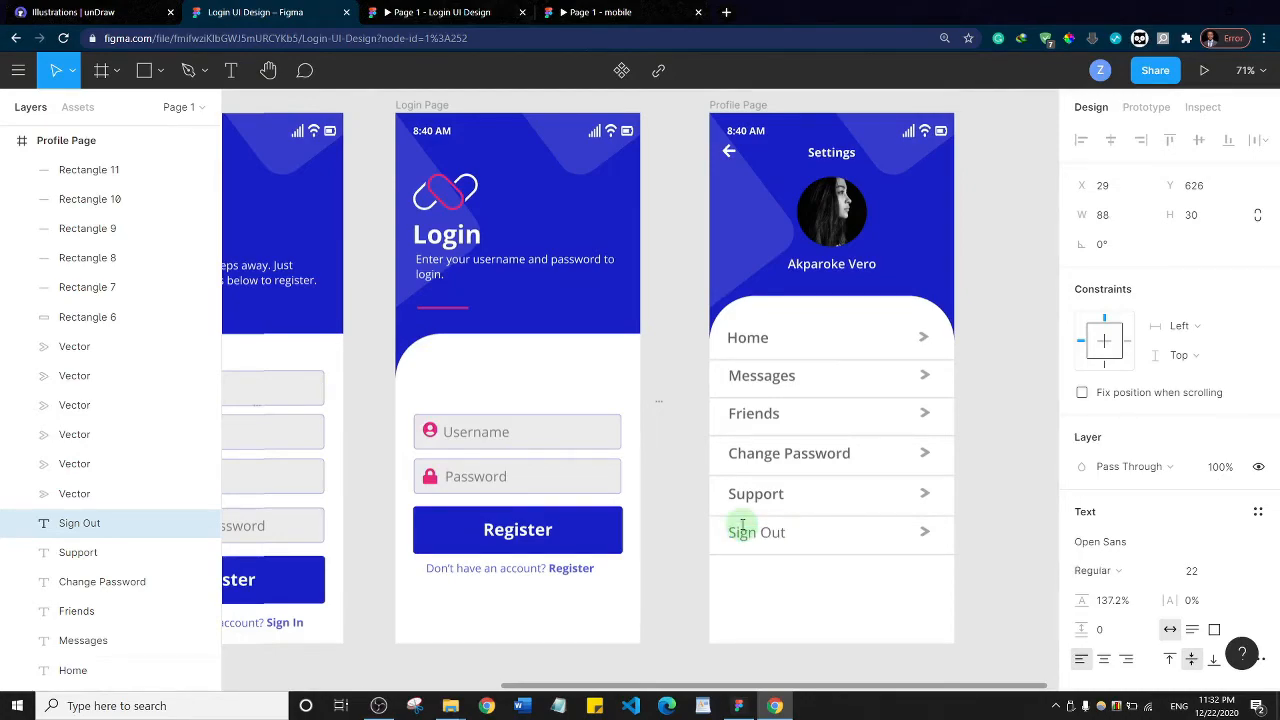
key("ctrl+b")
scroll(1120, 440, "down", 3)
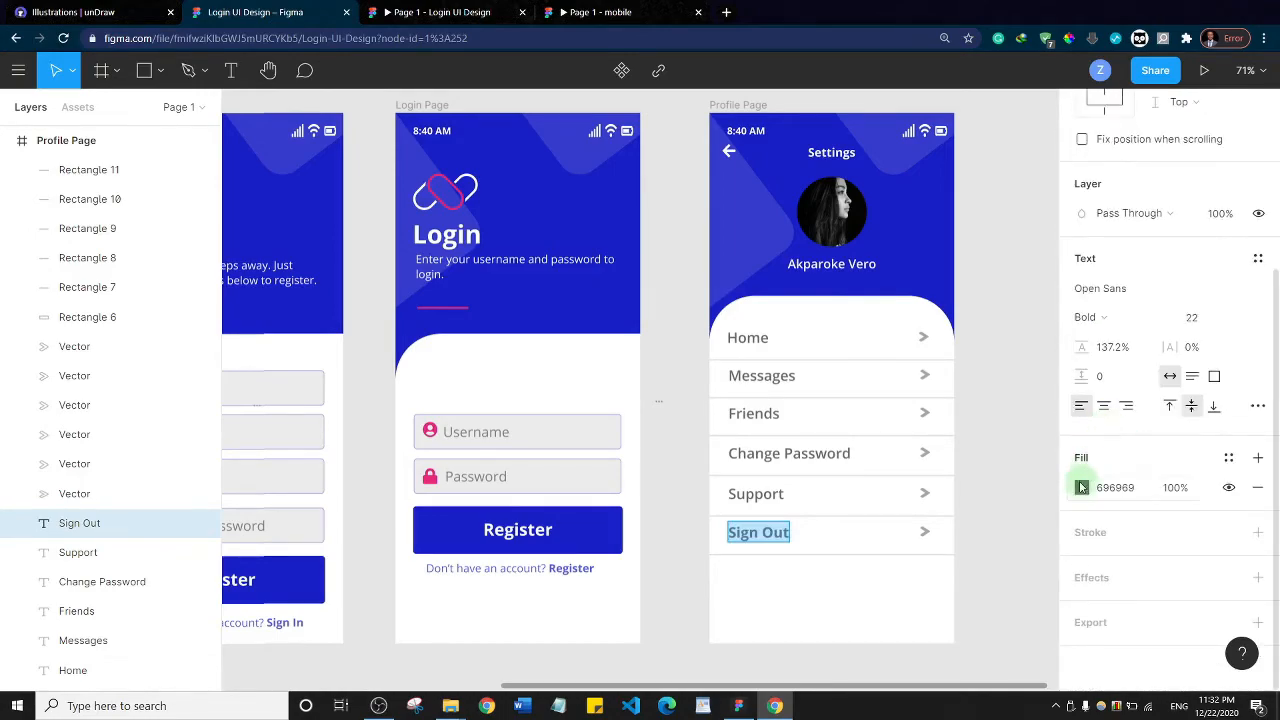
left_click(1080, 490)
left_click_drag(970, 392, 1016, 286)
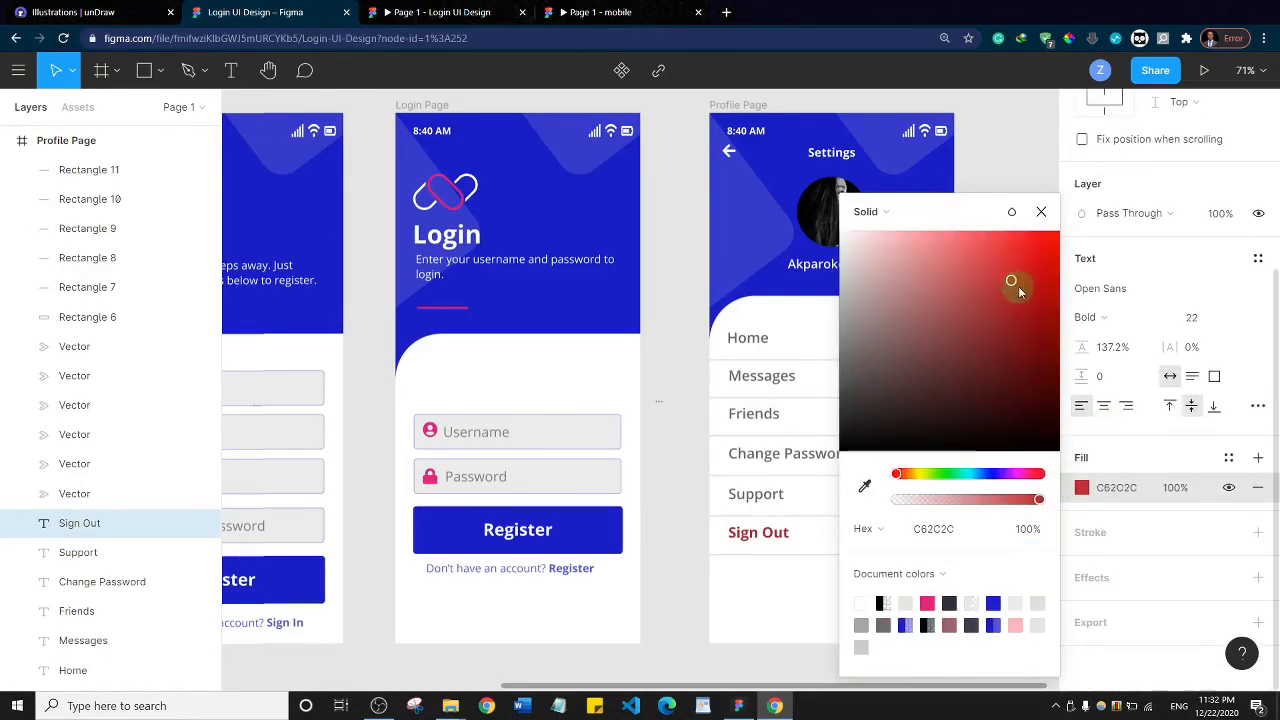
left_click(797, 582)
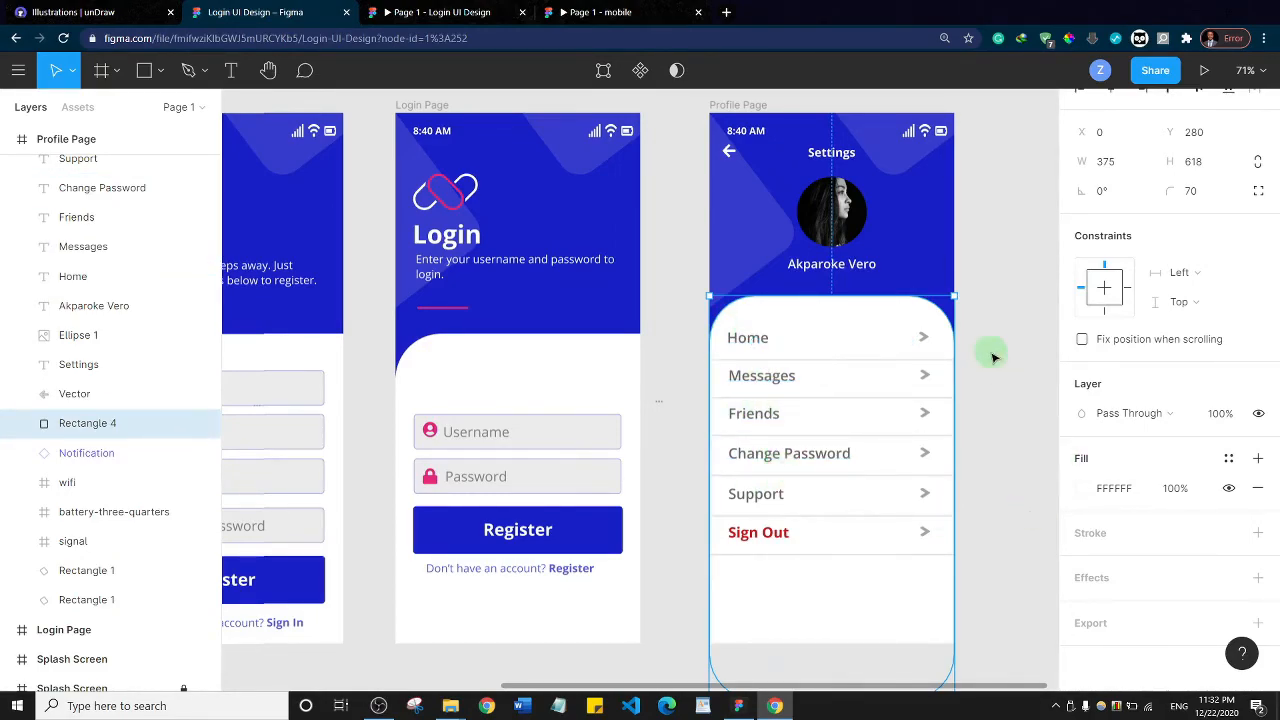
Draw a rectangle about 420 × 98 px and position it across the bottom edge of the Profile Page frame as a navigation bar
scroll(998, 345, "down", 2)
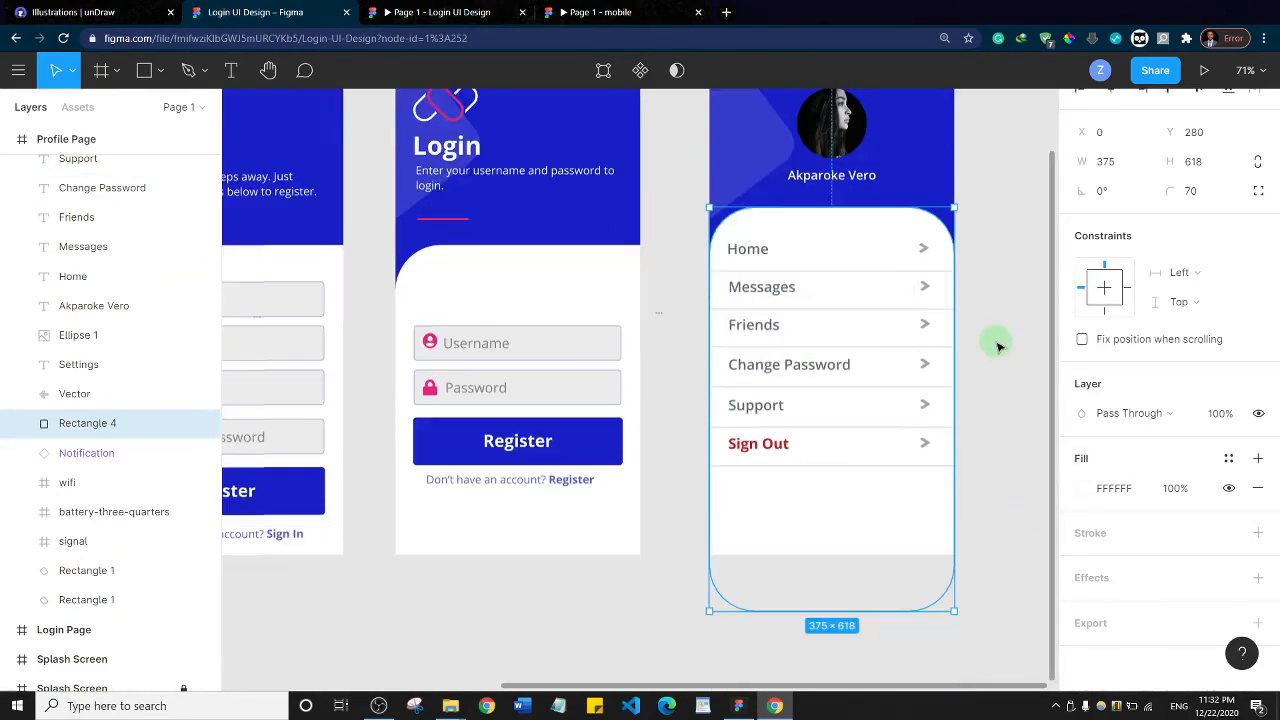
left_click(1020, 417)
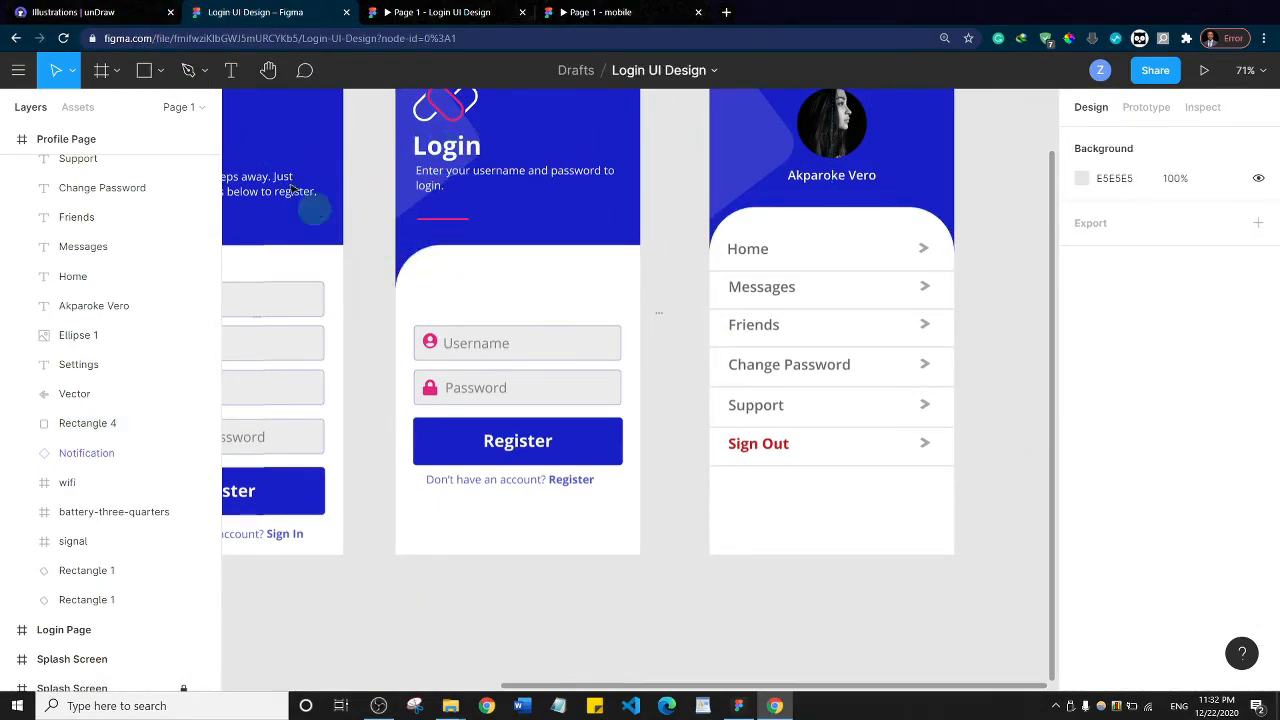
left_click(143, 71)
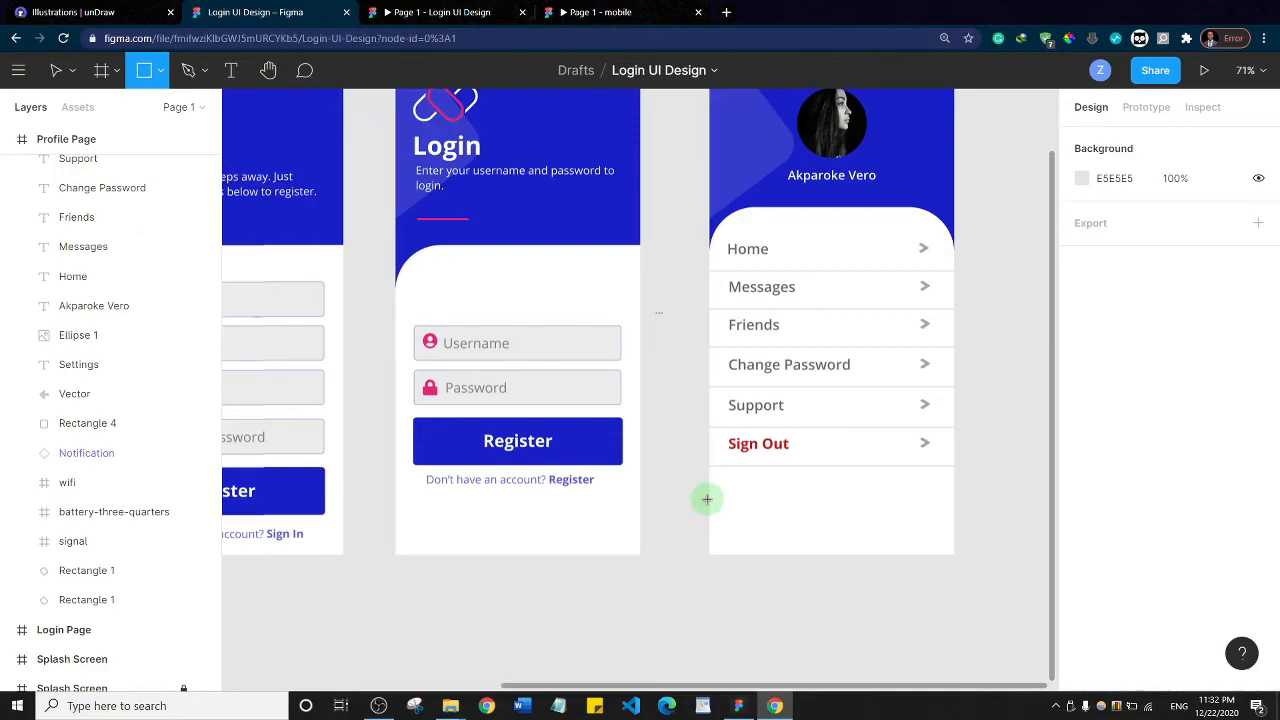
mouse_move(708, 507)
left_mouse_down()
mouse_move(960, 577)
mouse_move(977, 543)
mouse_move(983, 568)
mouse_move(966, 569)
left_mouse_up()
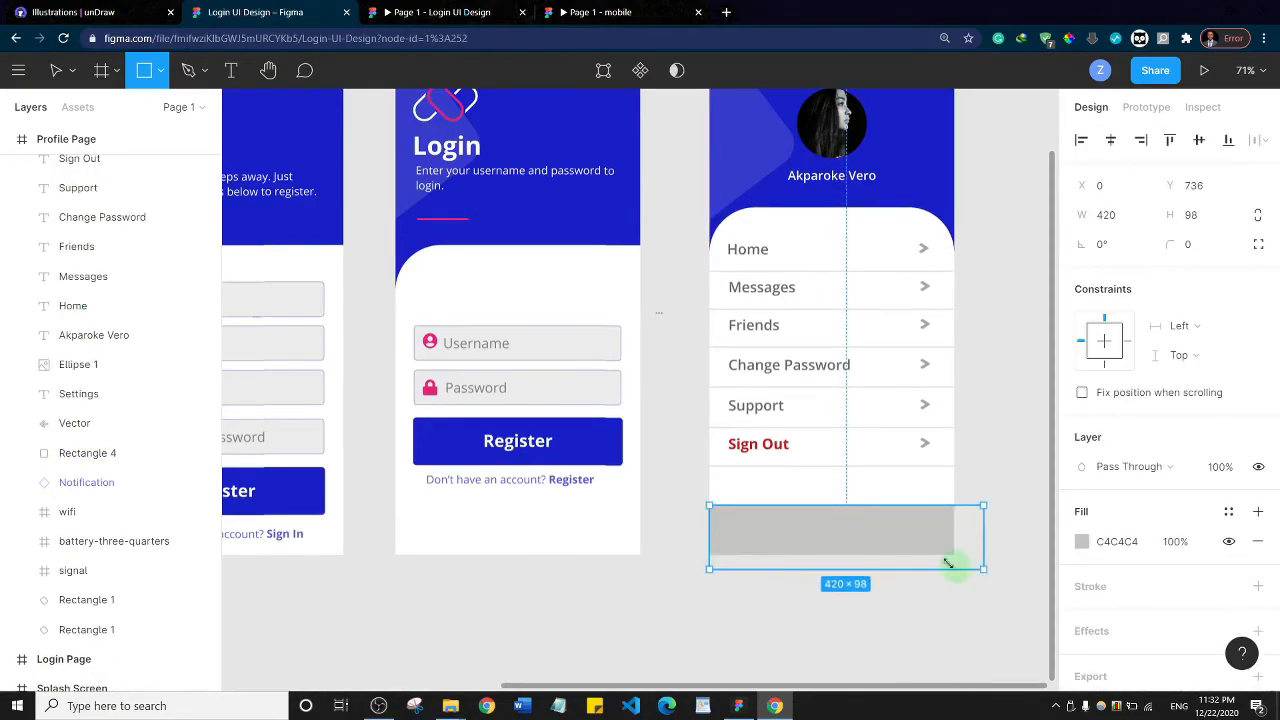
left_click_drag(834, 531, 813, 523)
left_click(994, 411)
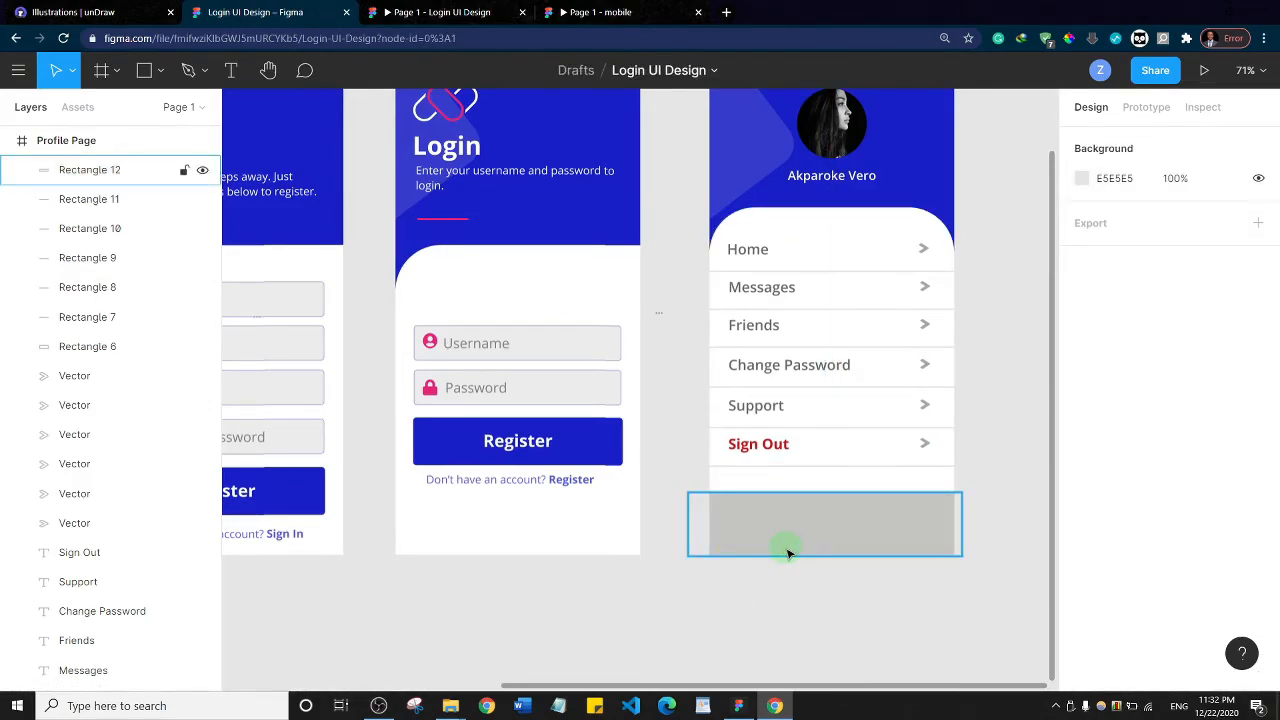
Add a Home text label at the left of the Profile Page navigation bar, in regular weight with fill A79C9C
key("t")
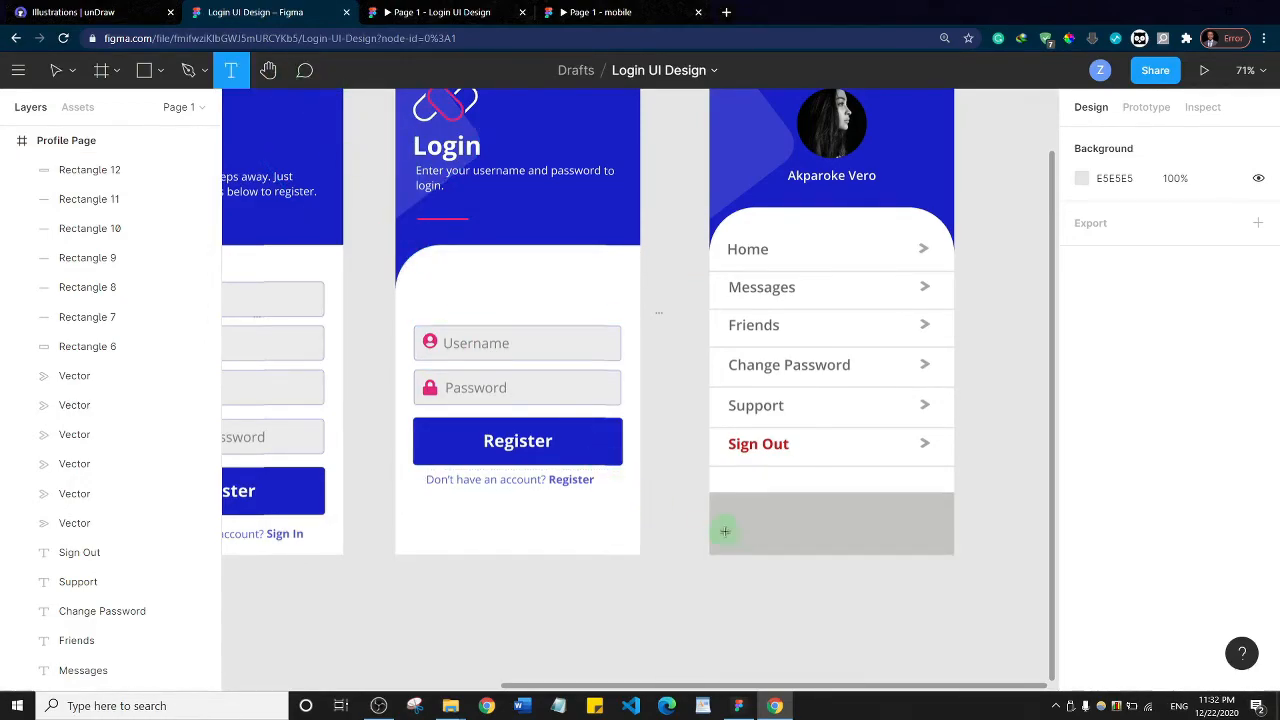
left_click_drag(721, 531, 782, 540)
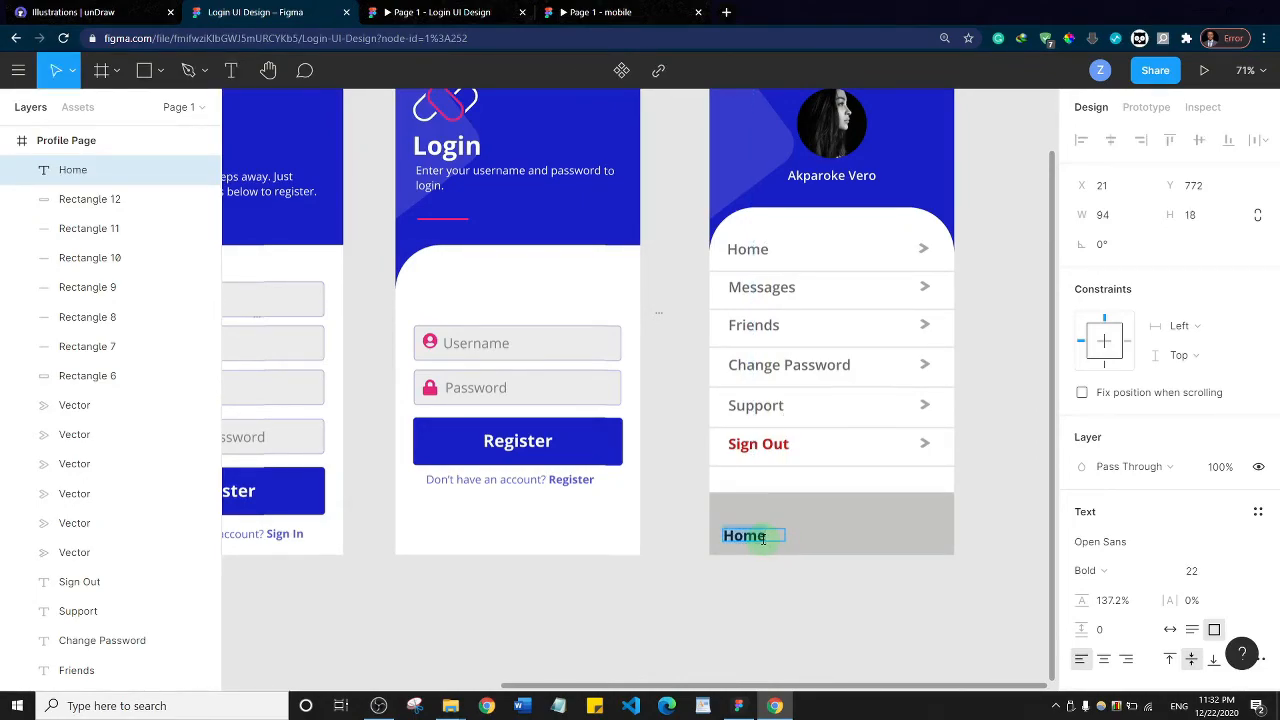
key("ctrl+b")
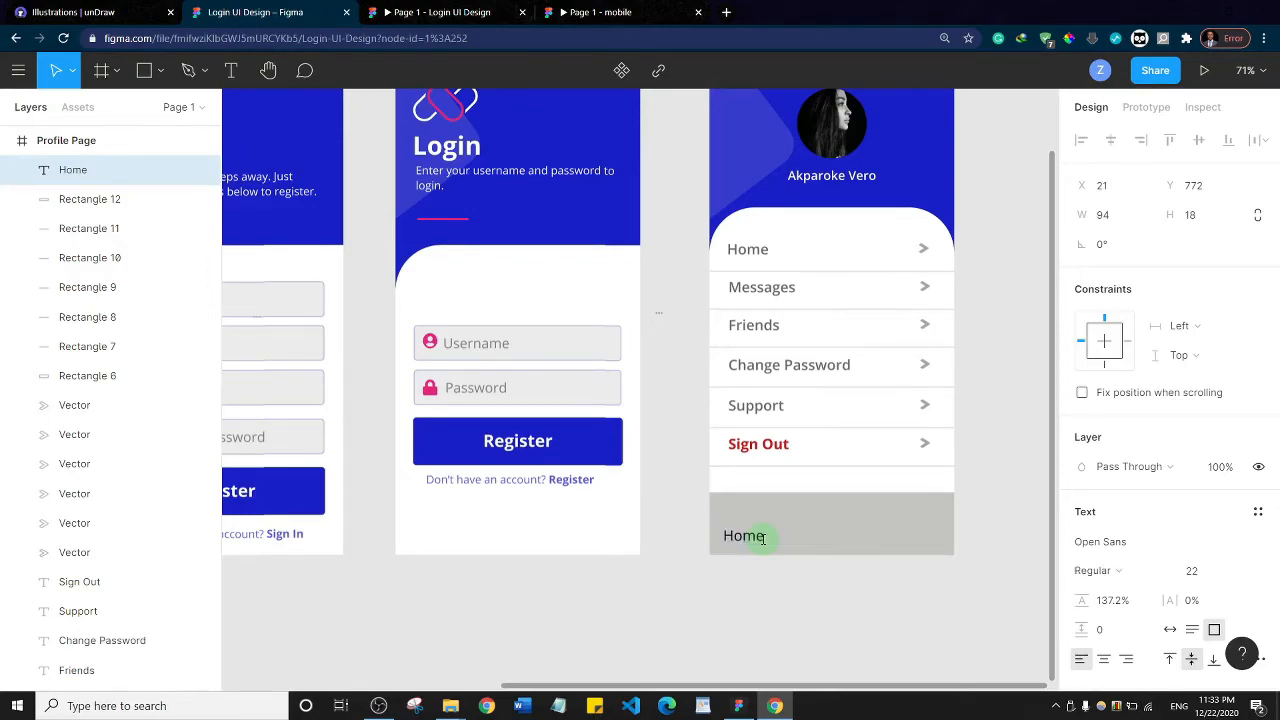
scroll(1160, 580, "down", 3)
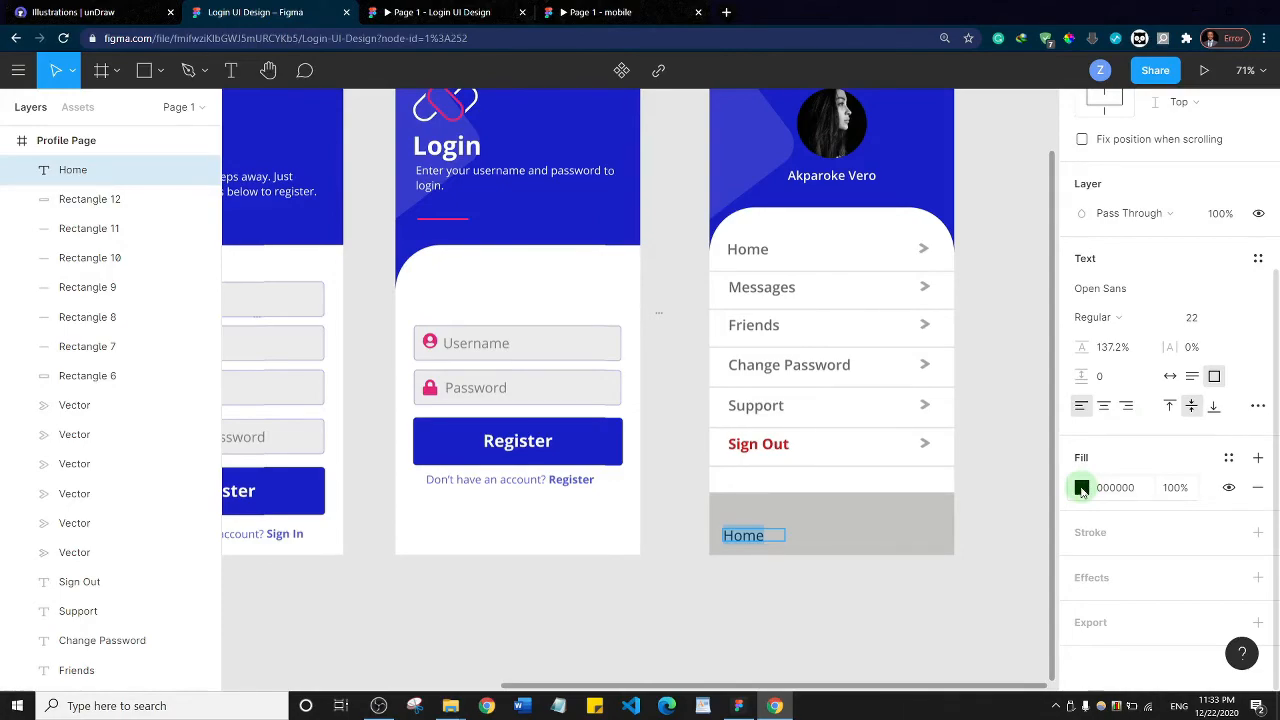
left_click(1082, 489)
left_click_drag(914, 420, 856, 318)
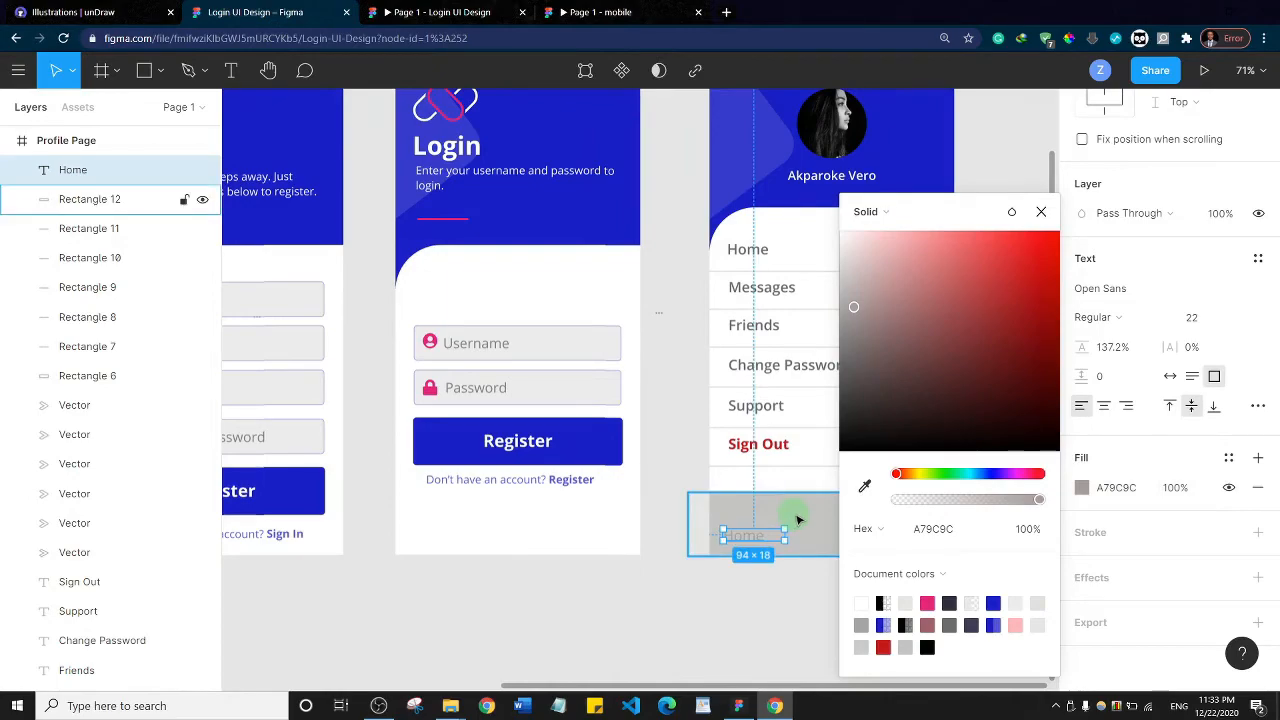
Set the navigation bar rectangle's fill to the light grey F6F2F2
left_click(800, 518)
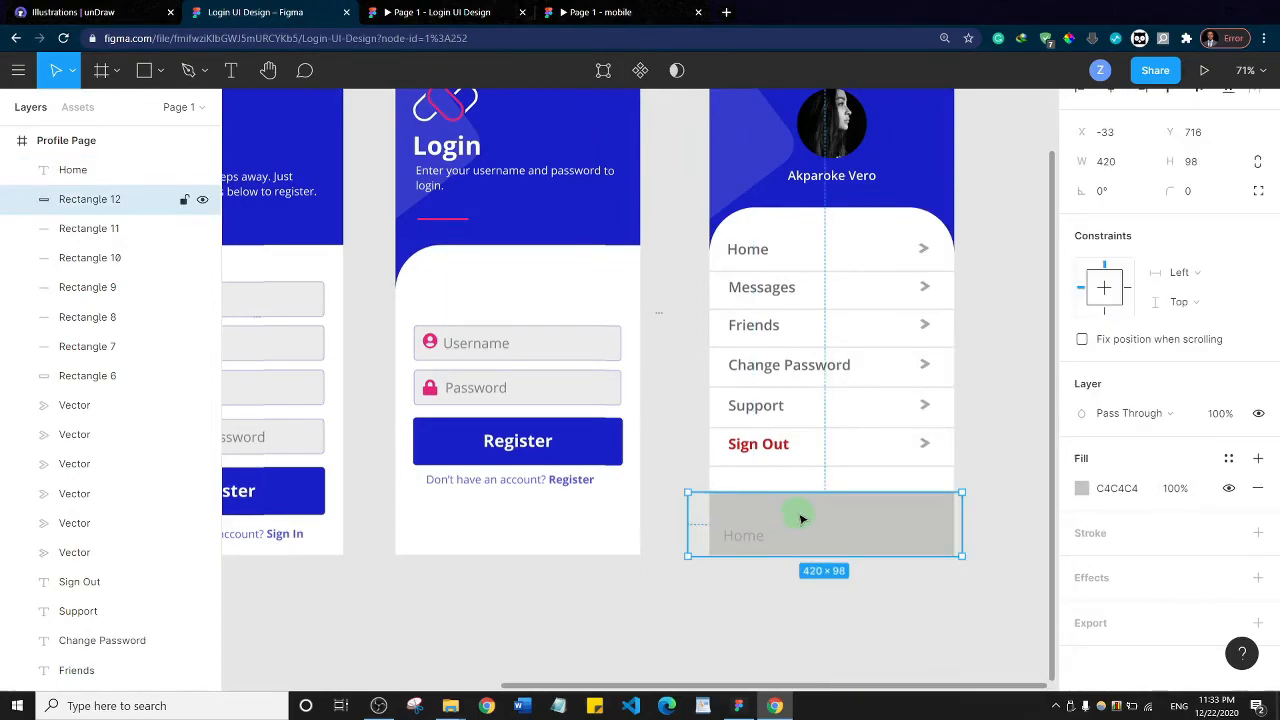
left_click(1081, 488)
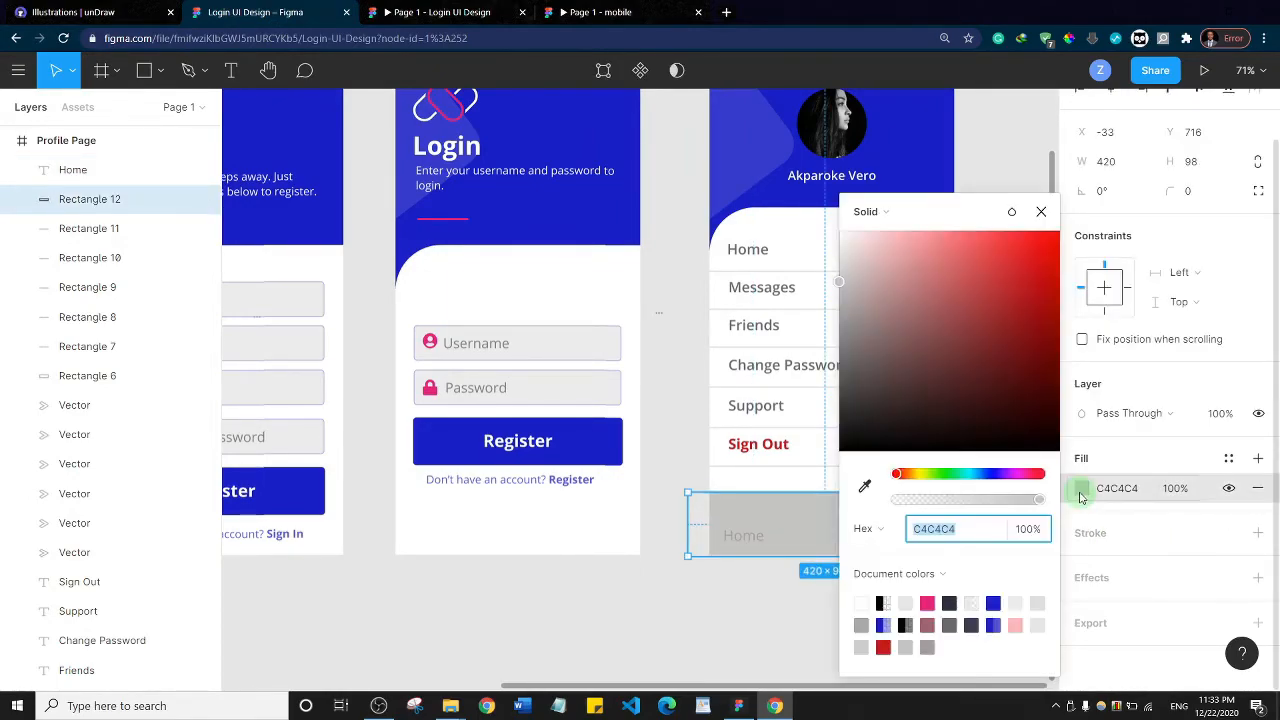
left_click_drag(840, 274, 843, 250)
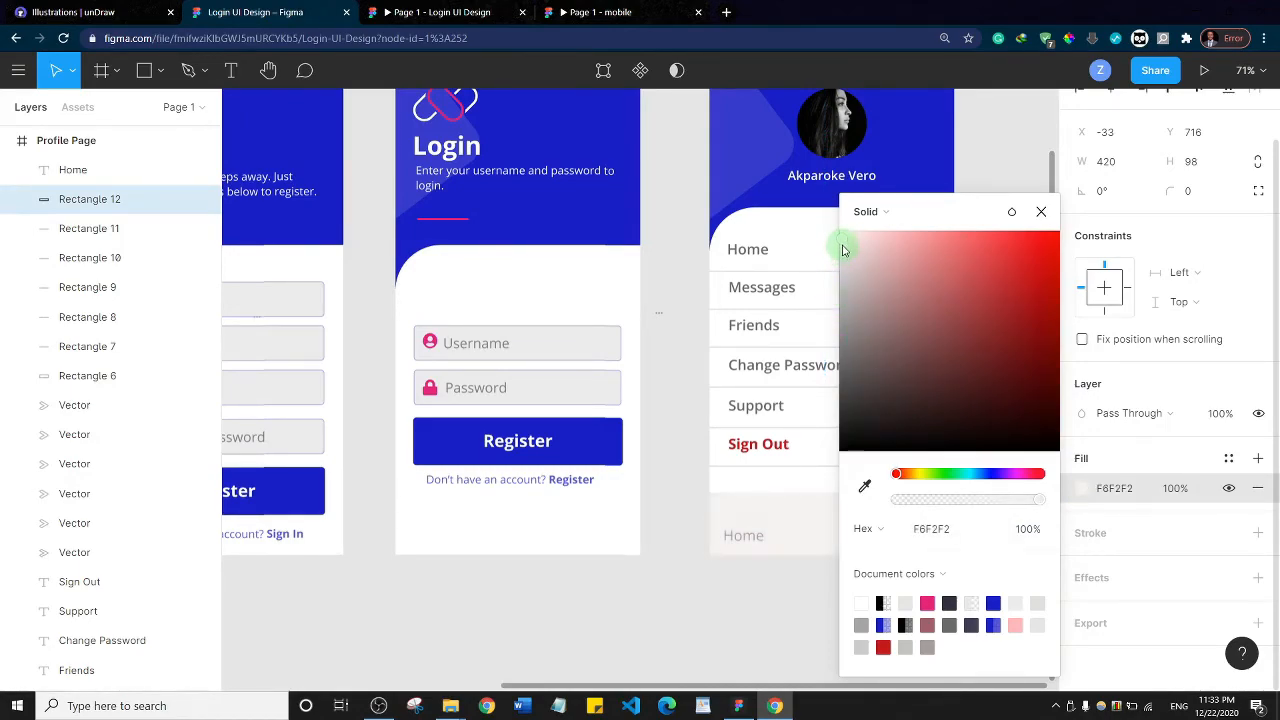
Darken the navigation bar's Home label by setting its fill to 9F9393
left_click(754, 522)
left_click(753, 538)
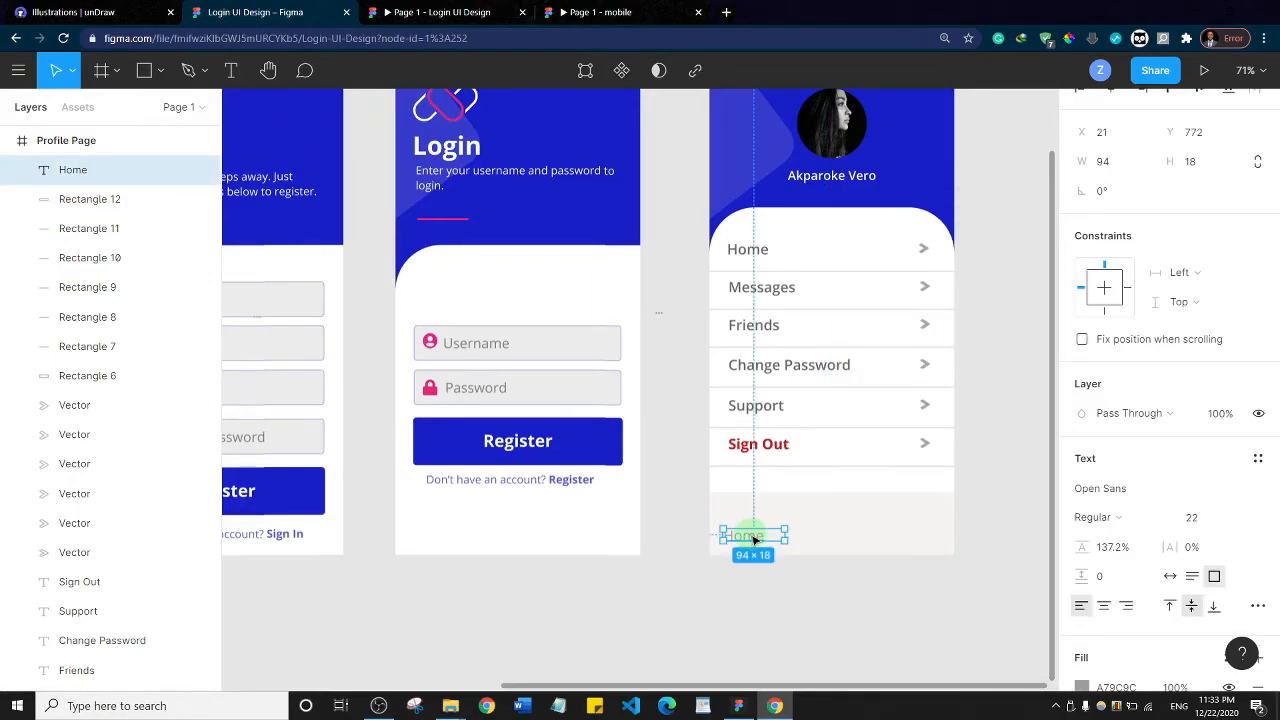
scroll(1130, 410, "down", 2)
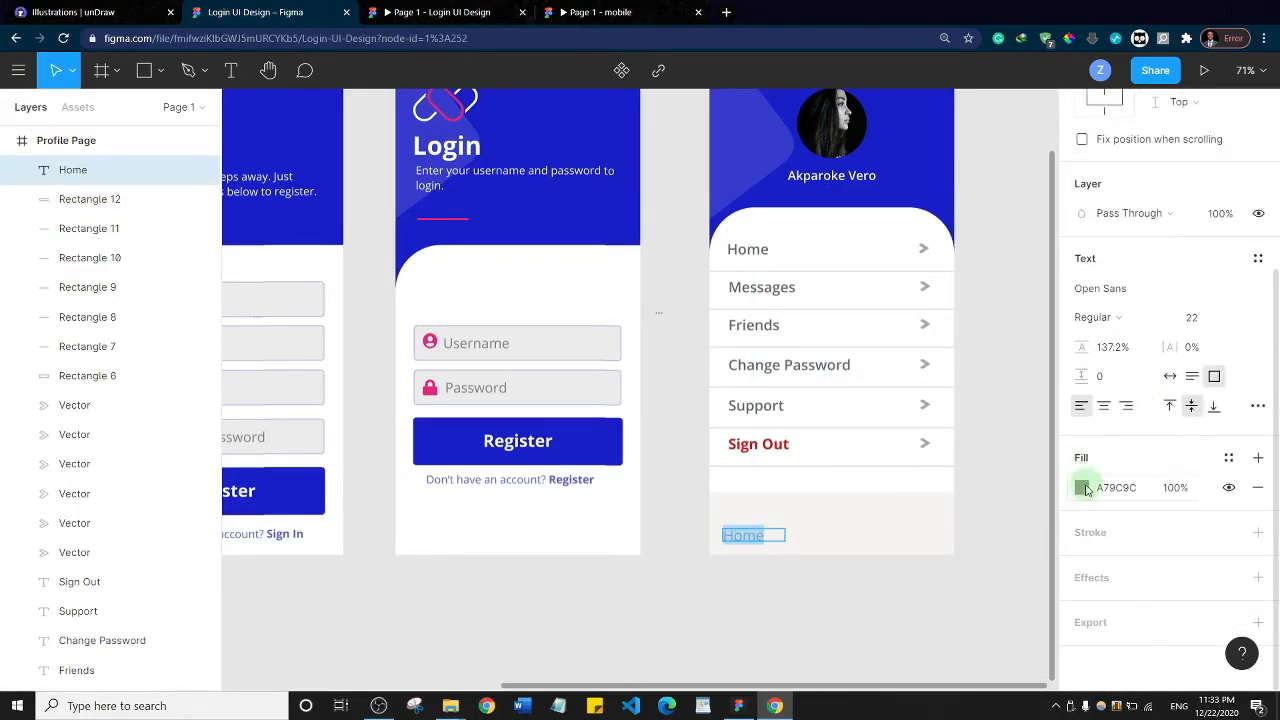
left_click(1083, 488)
mouse_move(855, 309)
left_mouse_down()
mouse_move(853, 278)
mouse_move(857, 321)
left_mouse_up()
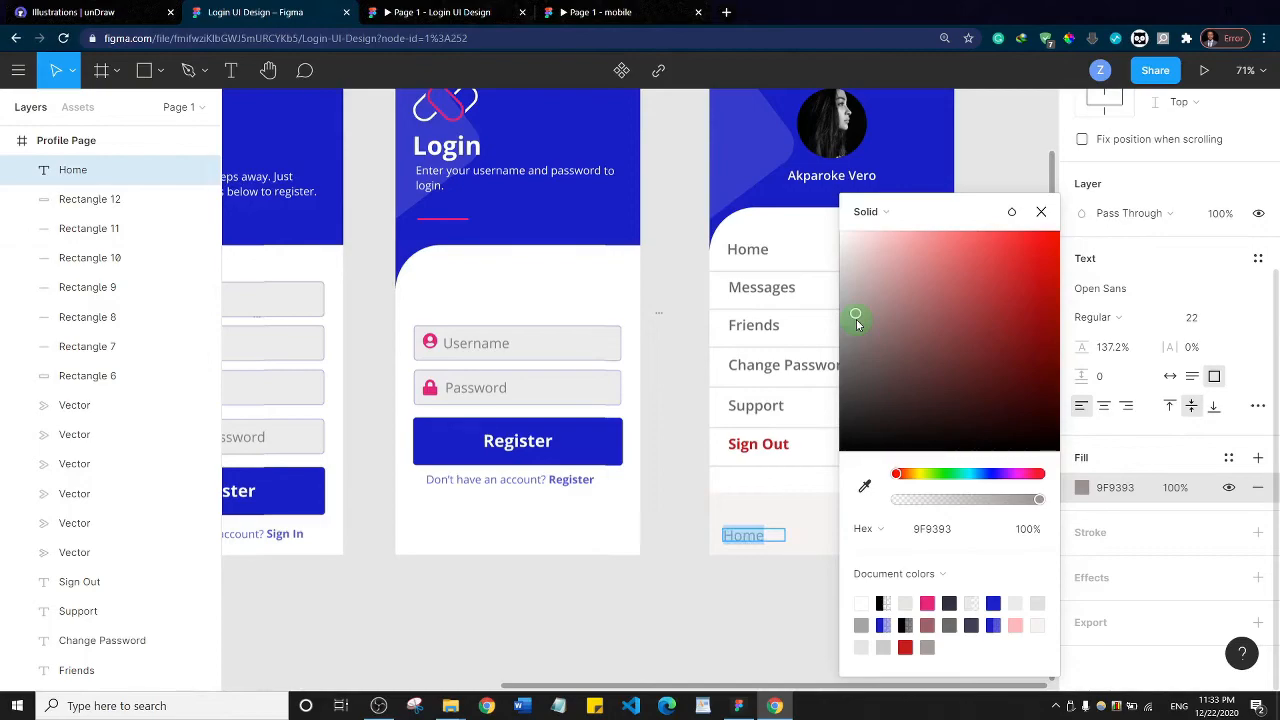
Set the navigation bar's Home label to auto width and duplicate it twice across the bar to make three labels
left_click(778, 541)
left_click(754, 536)
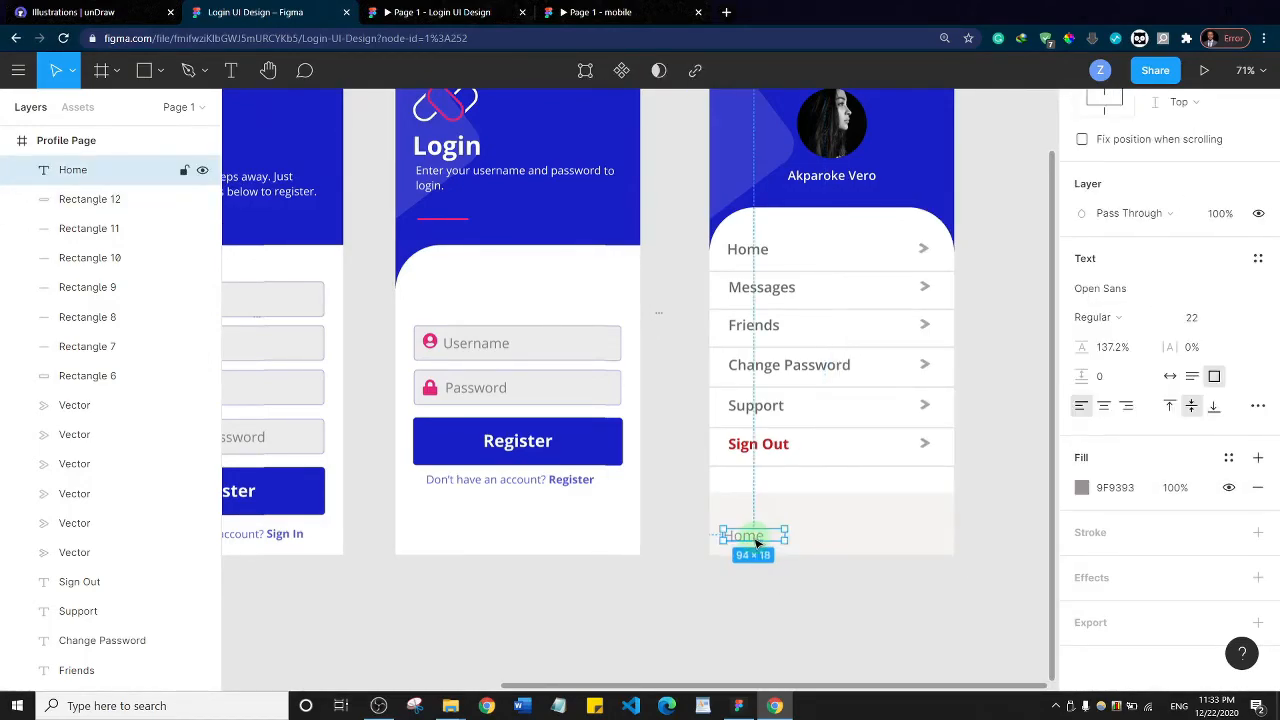
left_click(1170, 377)
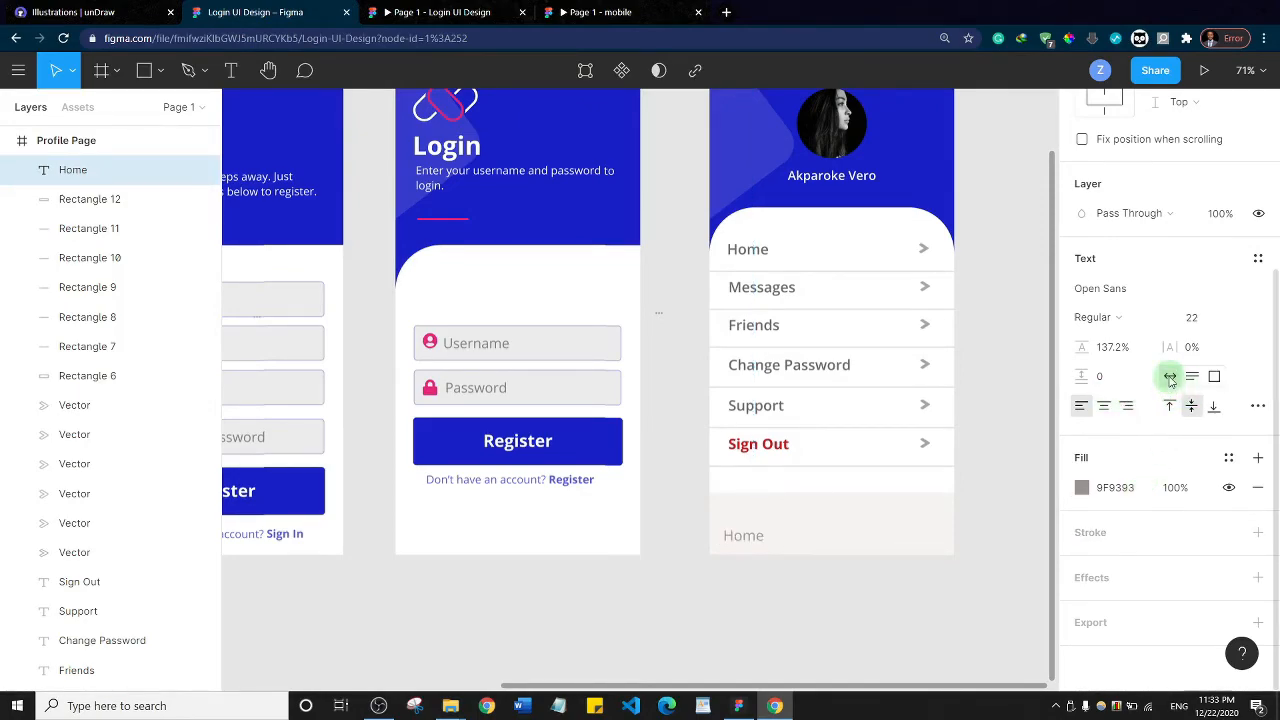
left_click_drag(744, 536, 914, 536)
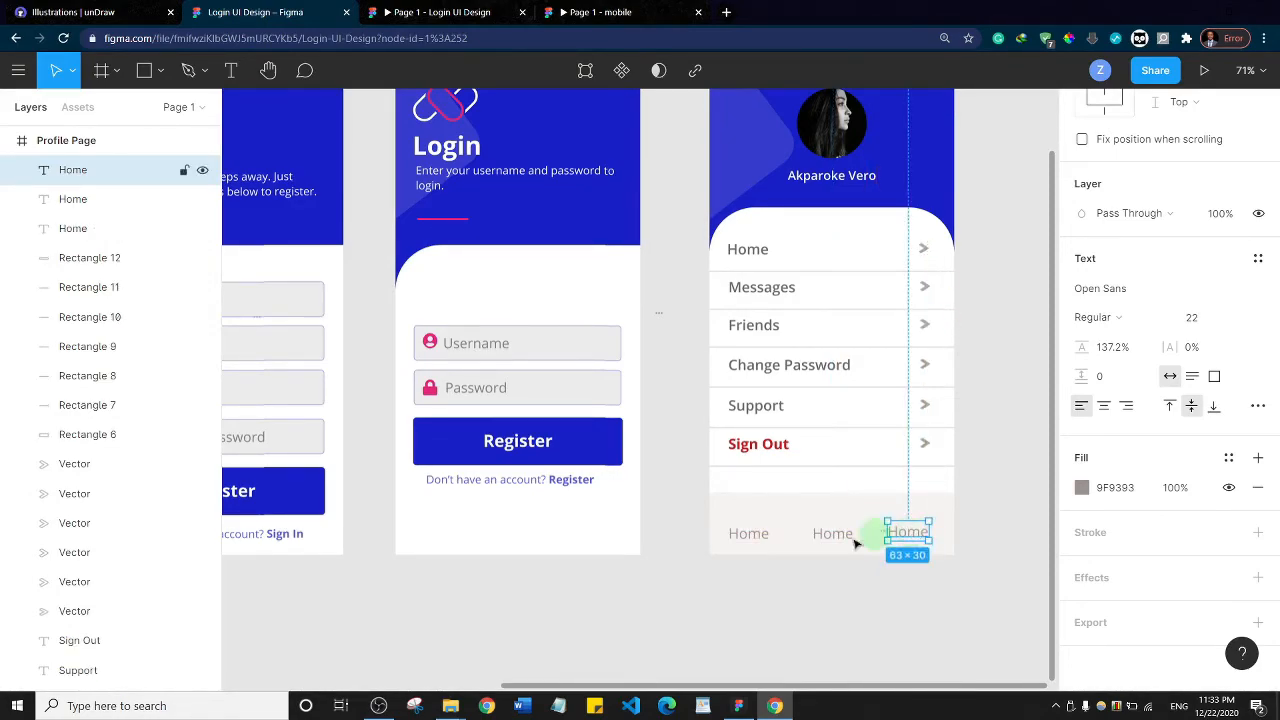
Change the middle and right navigation bar labels to Activity and Profile
left_click(749, 536)
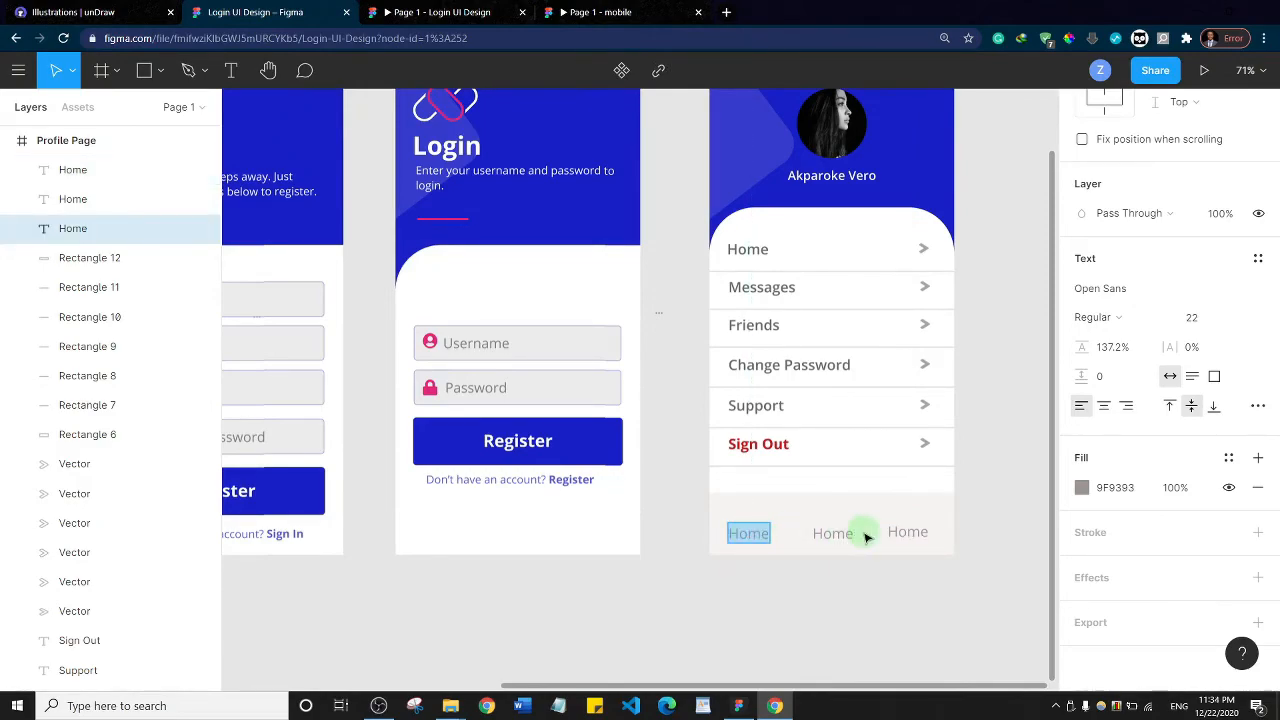
double_click(834, 533)
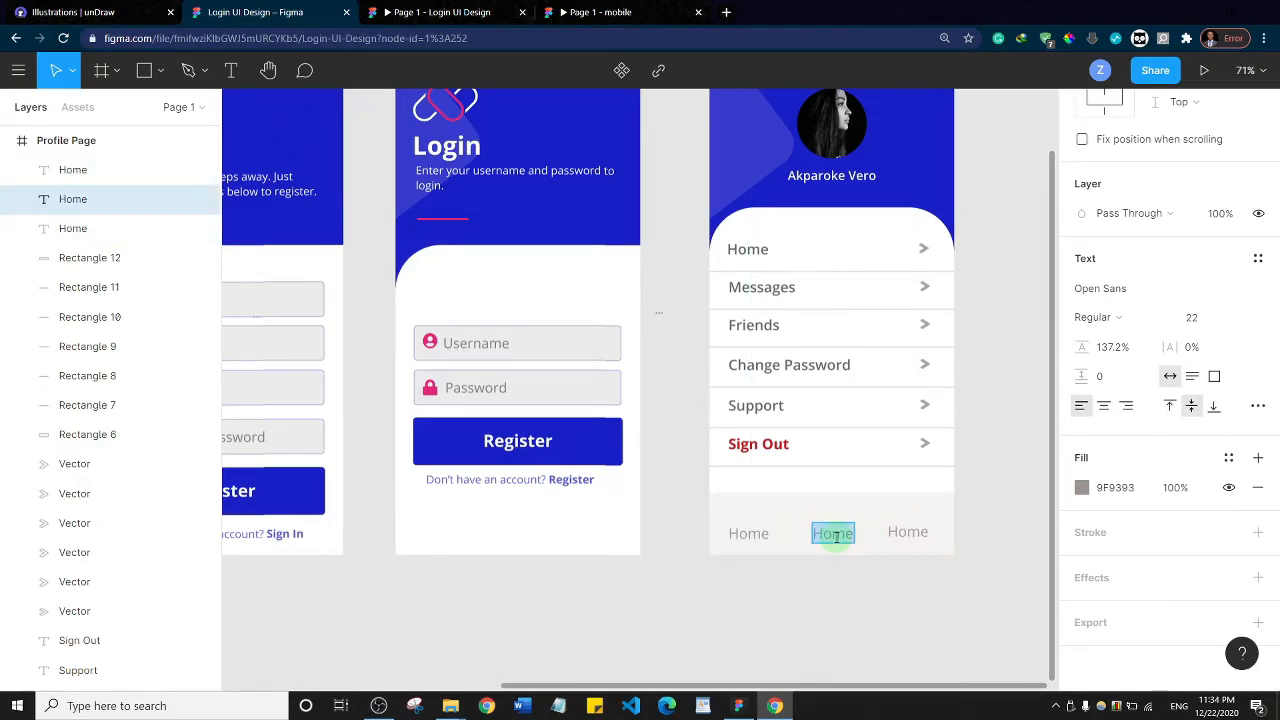
type("Activity")
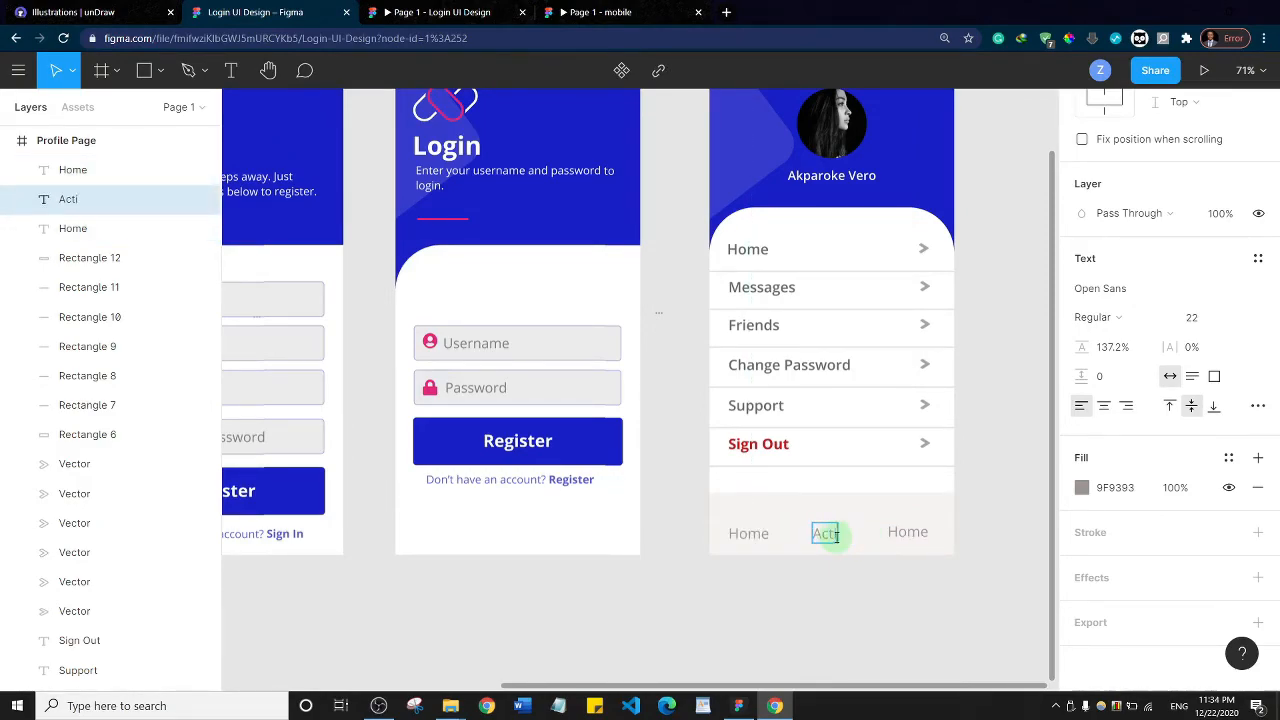
left_click(905, 534)
type("Profil")
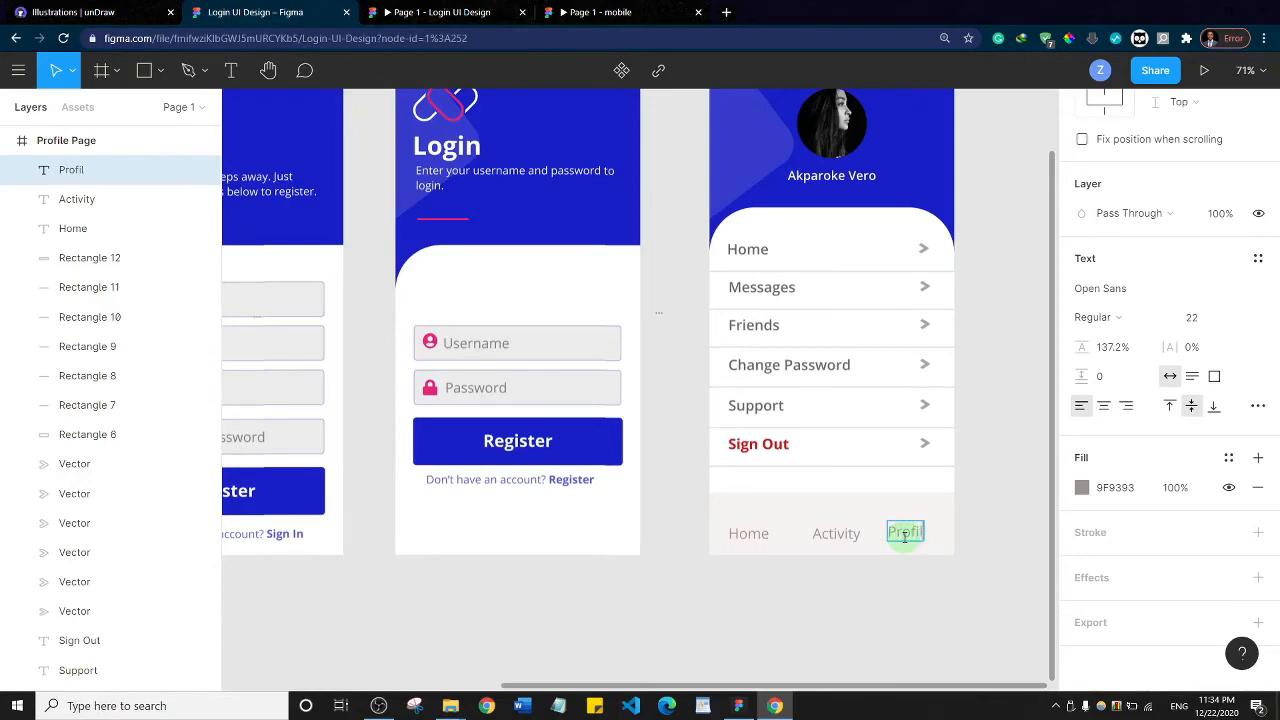
key("Escape")
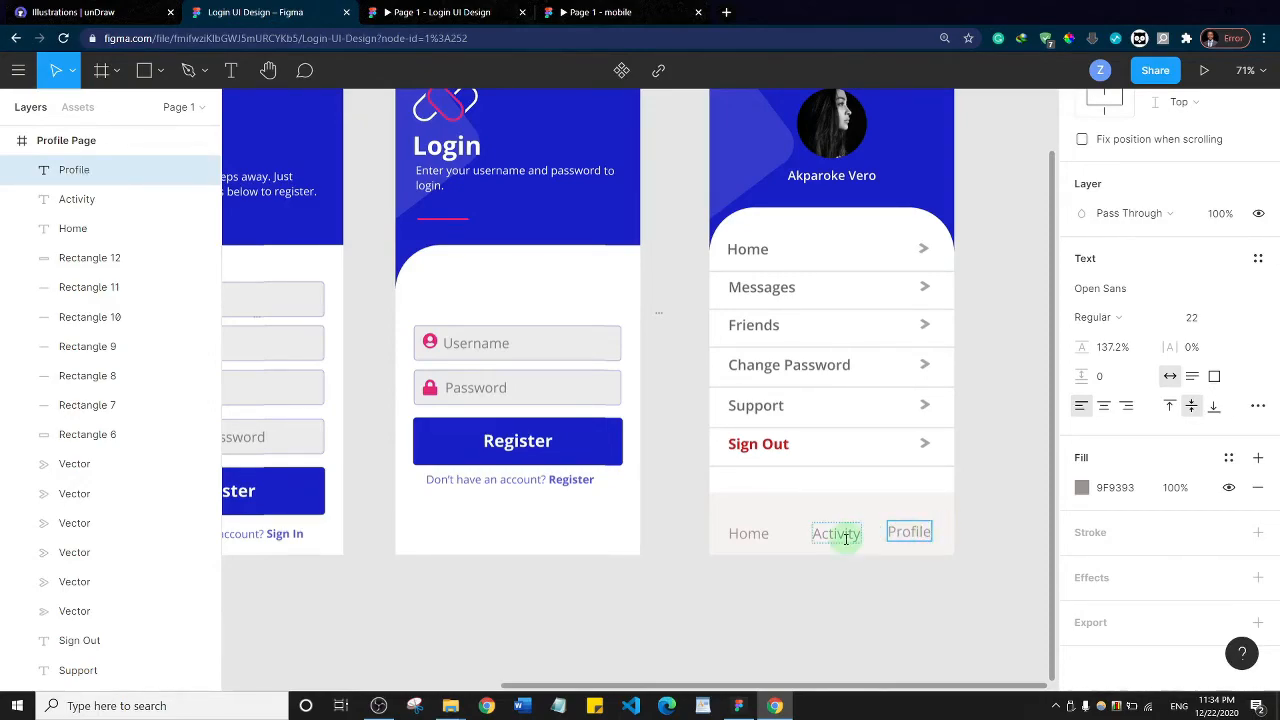
Try to align the Home, Activity and Profile labels by their horizontal centres, and undo the alignment
left_click(930, 534)
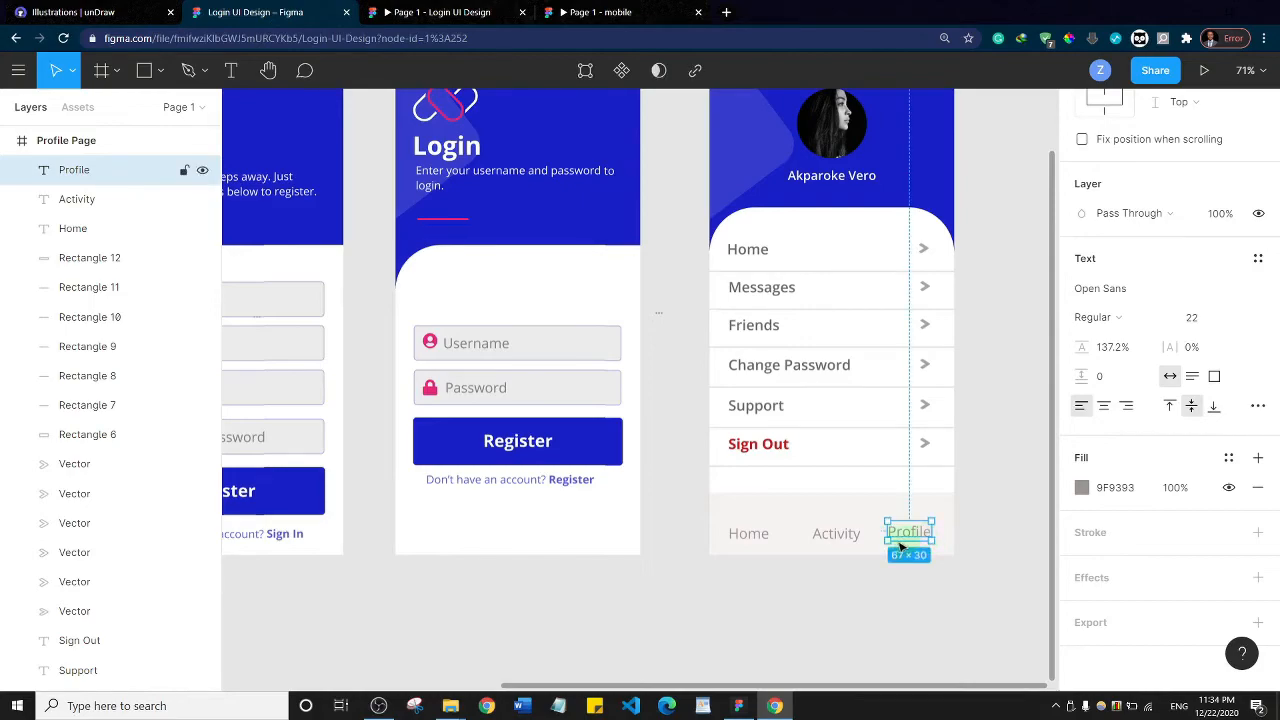
left_click(845, 537, "shift")
left_click(757, 534, "shift")
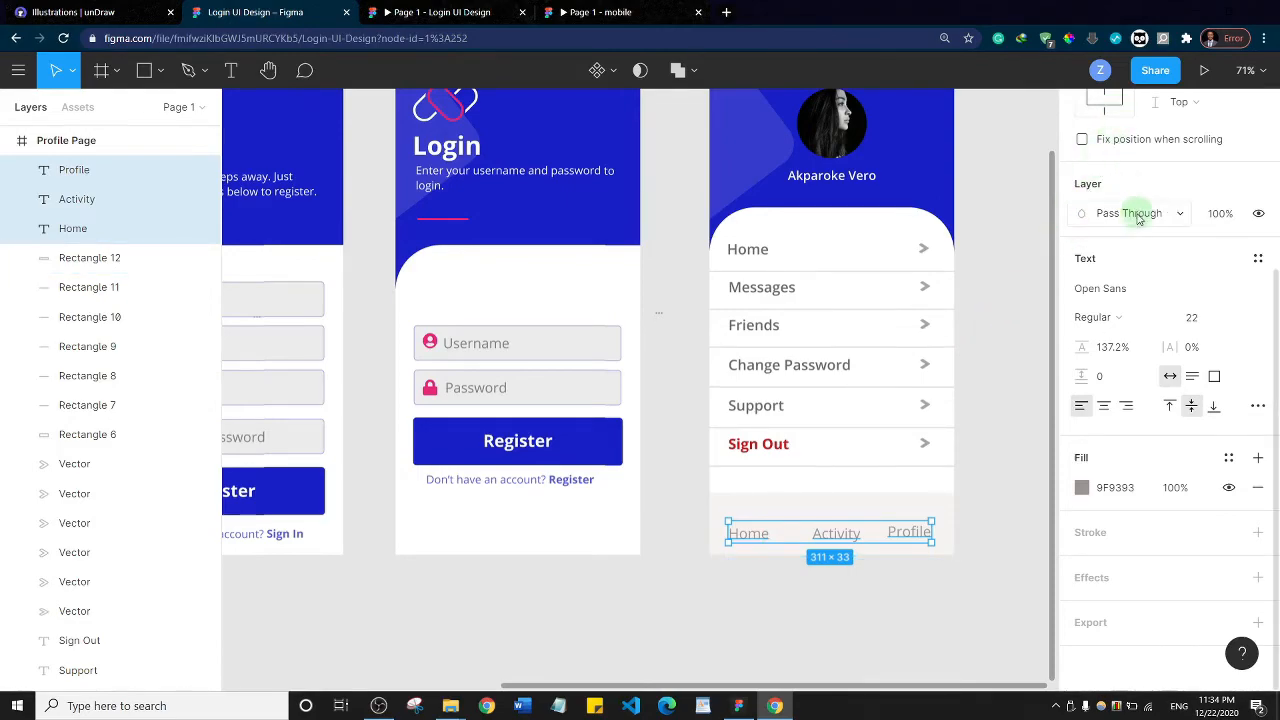
scroll(1134, 211, "up", 3)
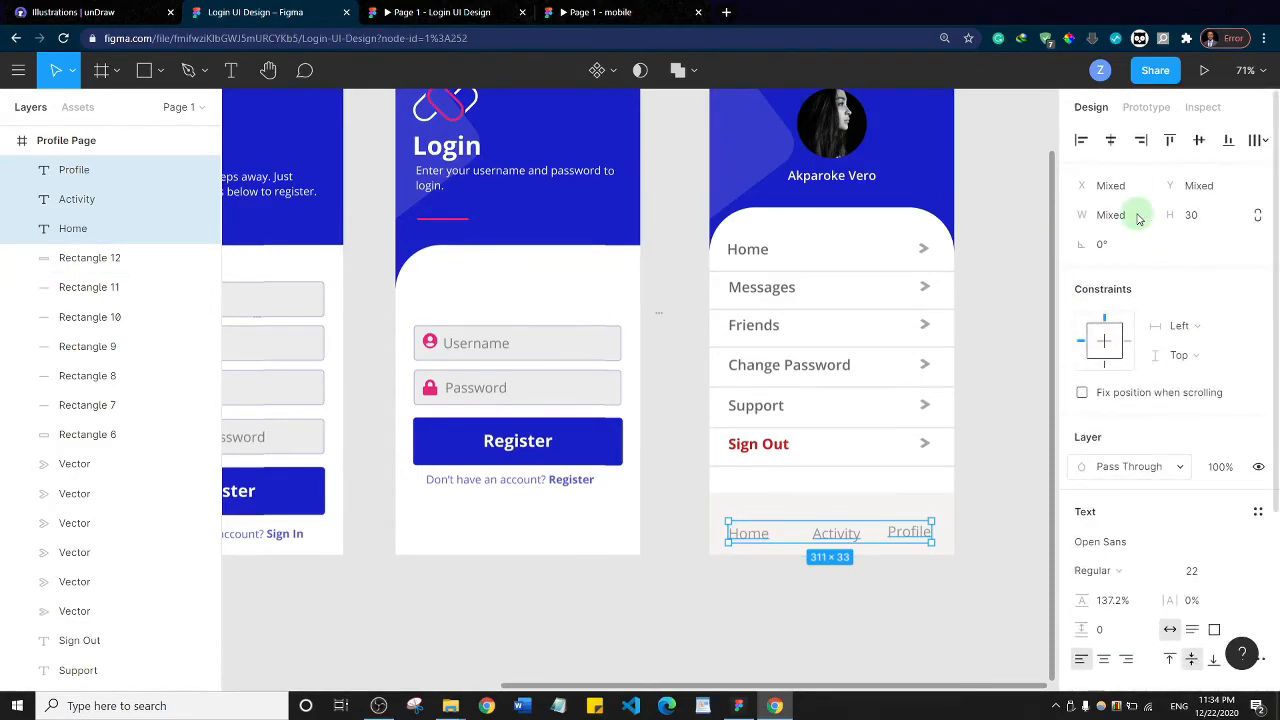
left_click(1111, 142)
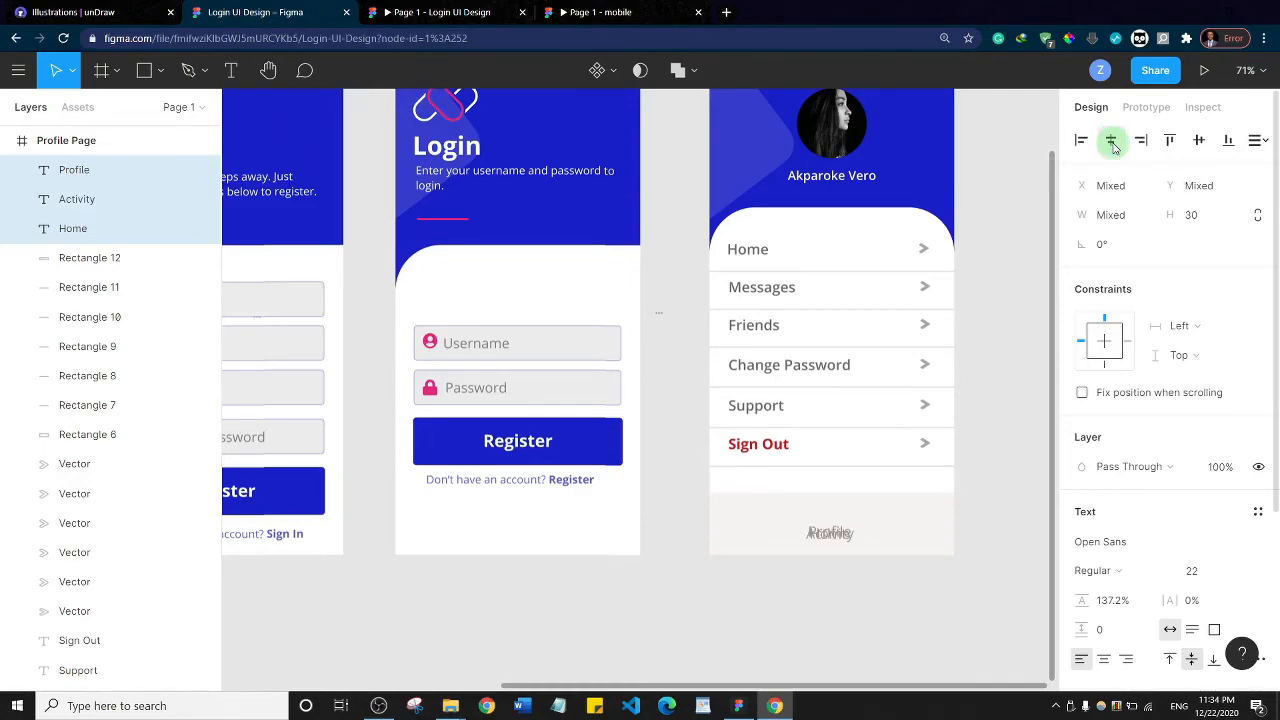
key("ctrl+z")
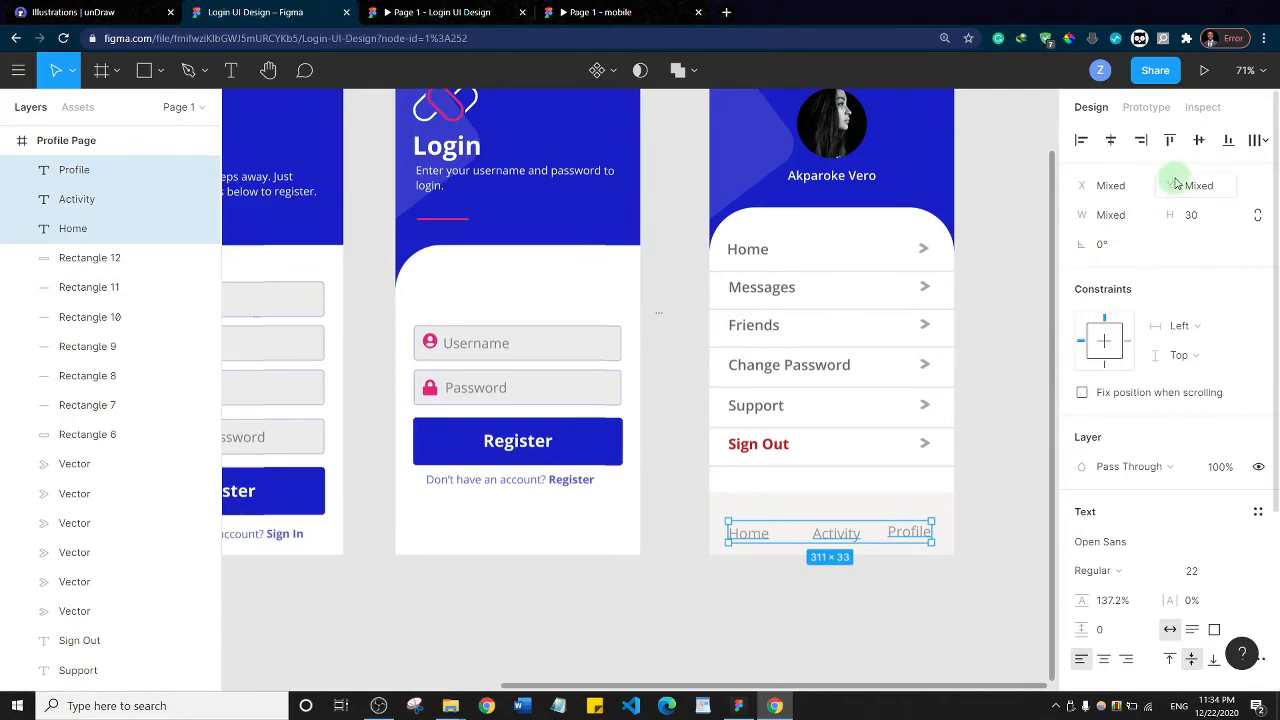
Move the Profile label level with the other navigation labels and shift the Activity label slightly left for even spacing
left_click(826, 508, "shift")
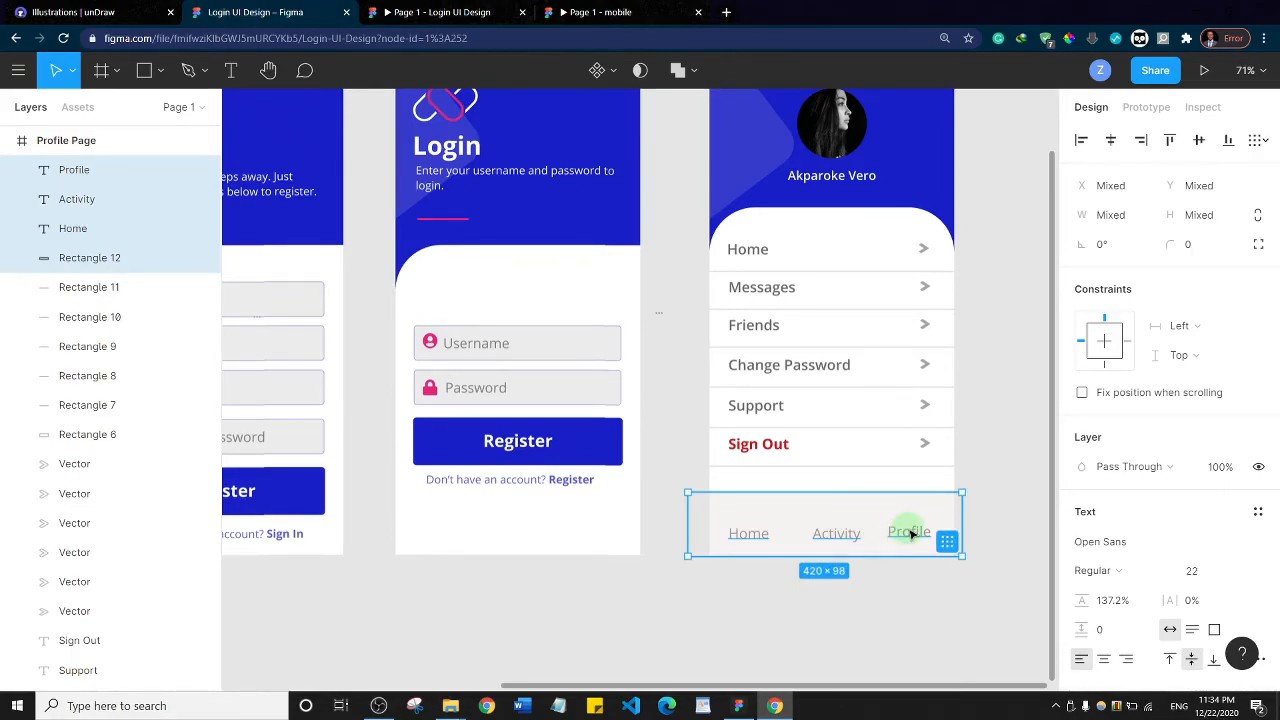
left_click(910, 534)
left_click_drag(914, 538, 844, 538)
left_click(851, 535)
left_click(1000, 504)
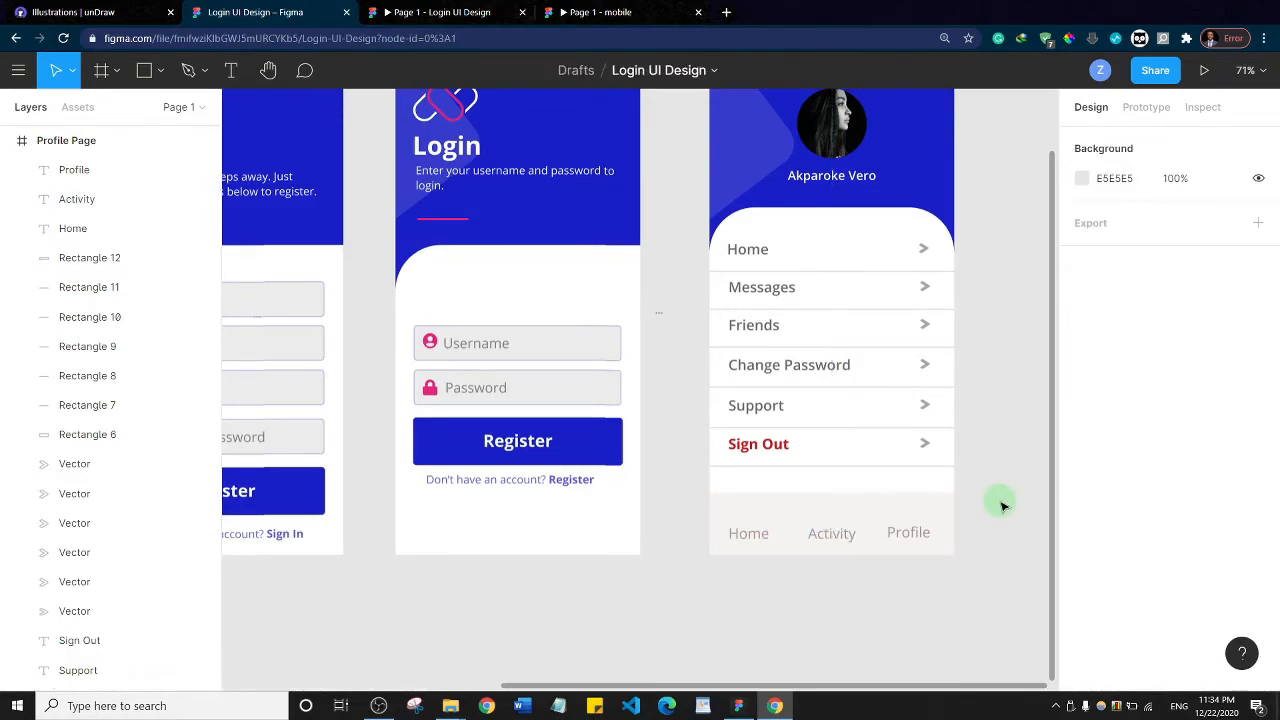
Insert the home icon from the Font Awesome Icons plugin and place it centred above the navigation bar's Home label
right_click(752, 510)
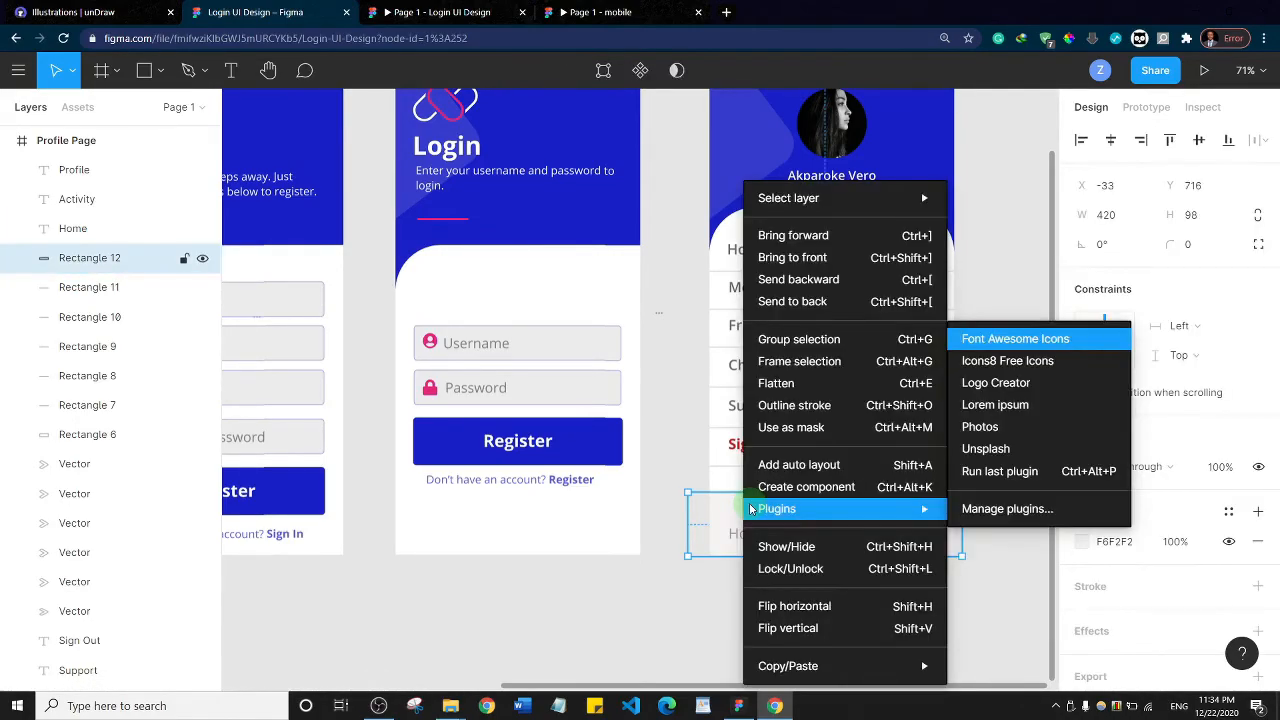
mouse_move(891, 516)
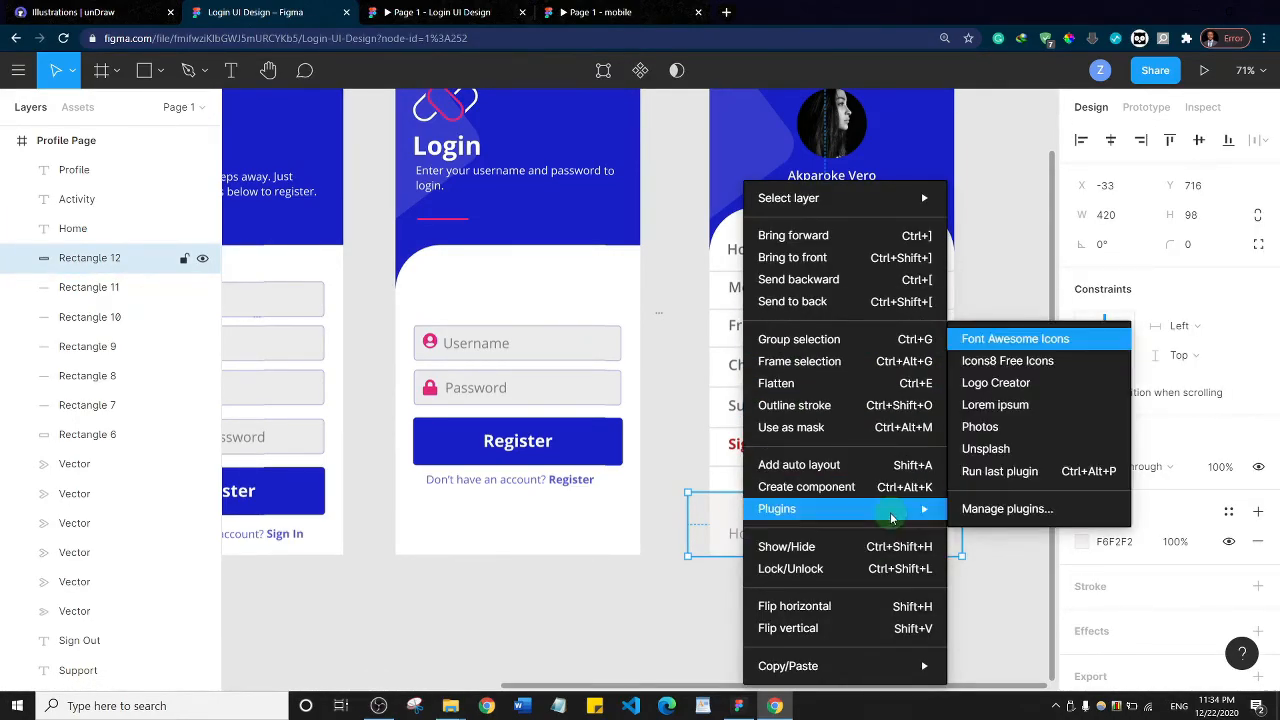
left_click(986, 339)
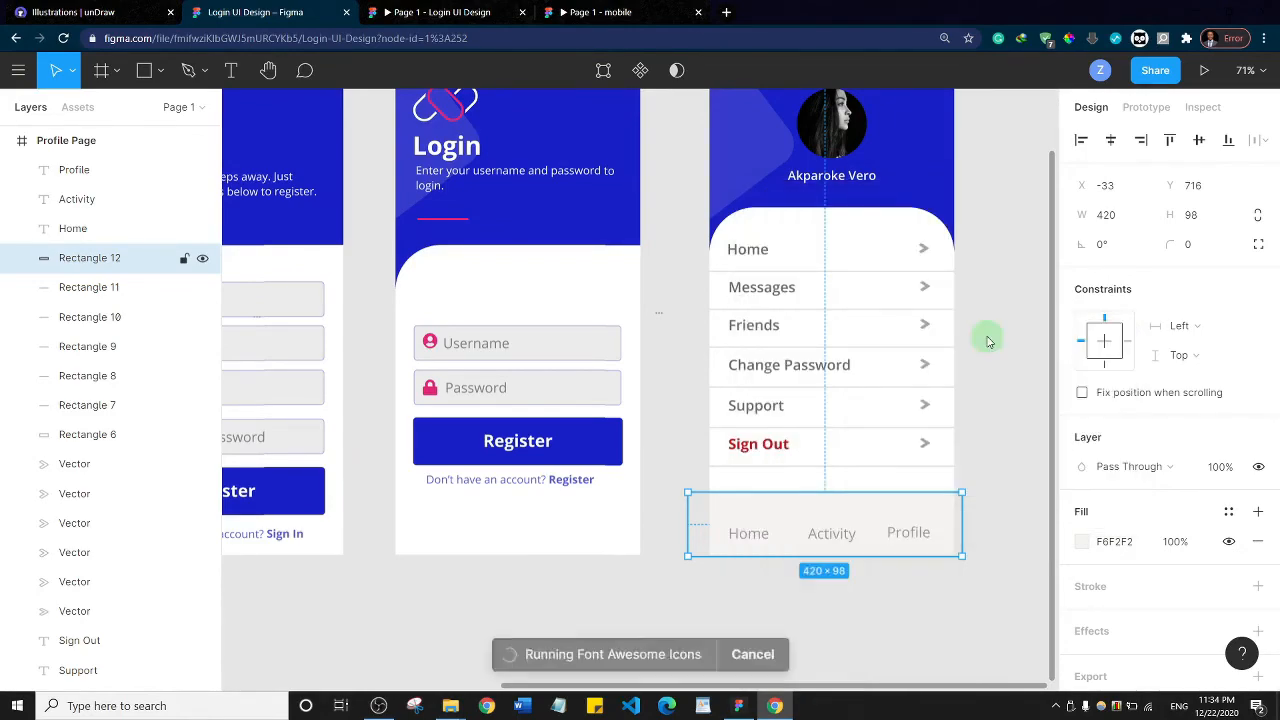
left_click(996, 287)
left_click(996, 287)
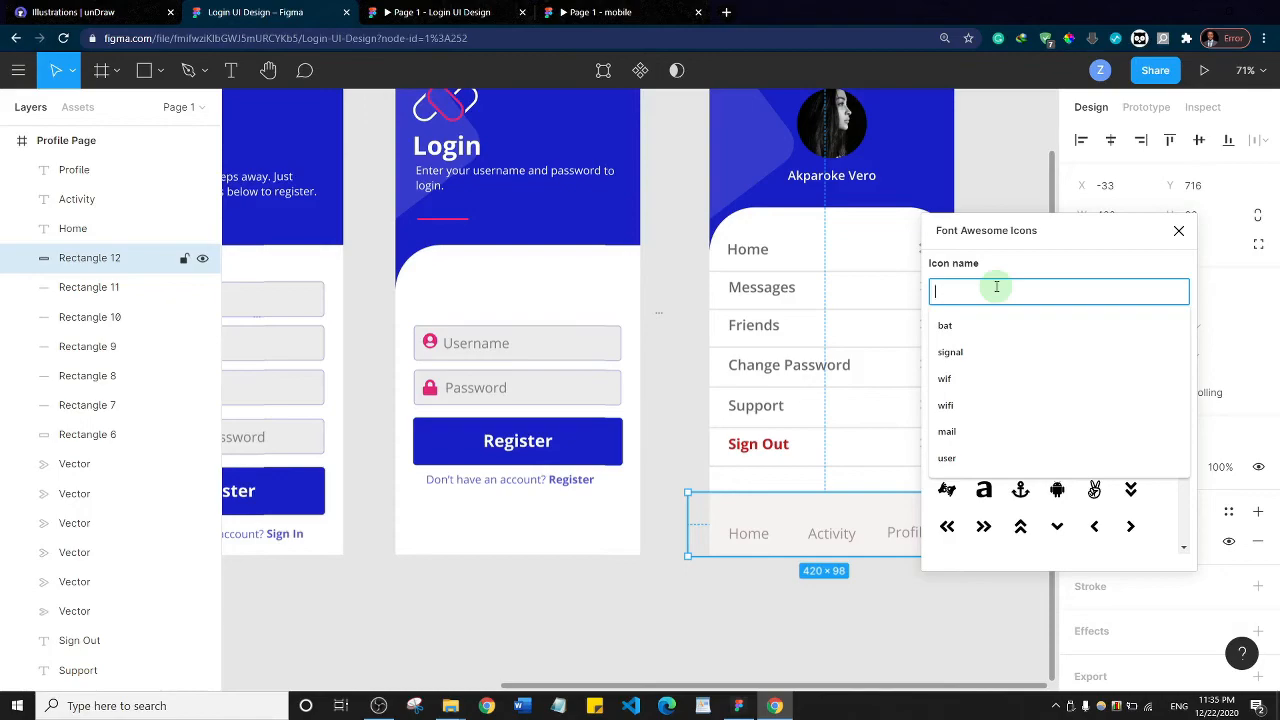
type("home")
left_click(945, 343)
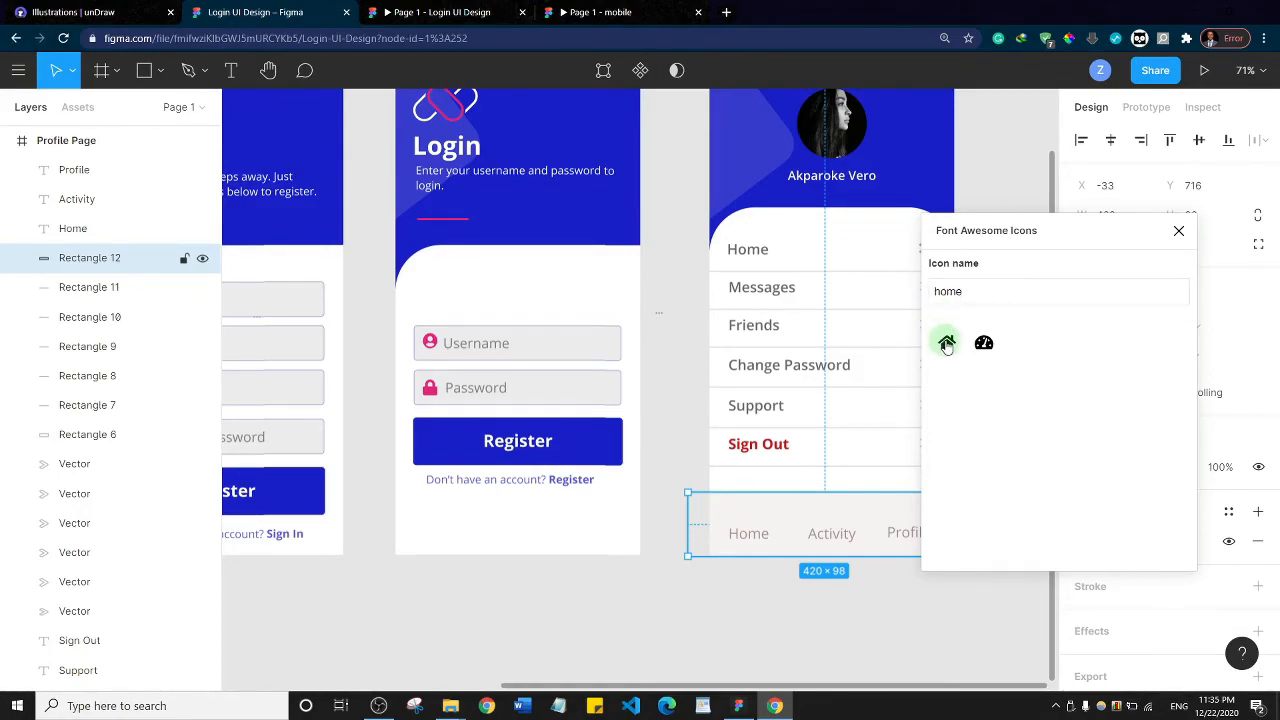
left_click(661, 416)
left_click_drag(661, 416, 747, 511)
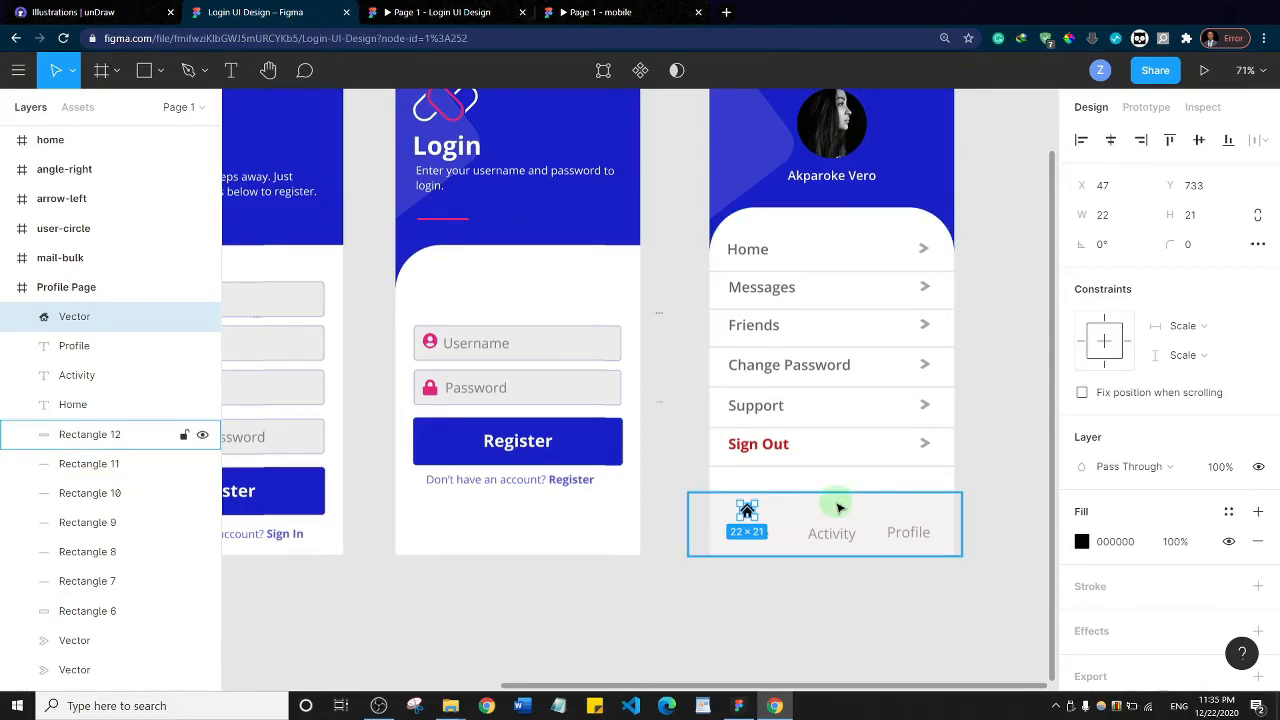
Insert the align-left icon from the Font Awesome Icons plugin and place it centred above the Activity label
key("ctrl+alt+p")
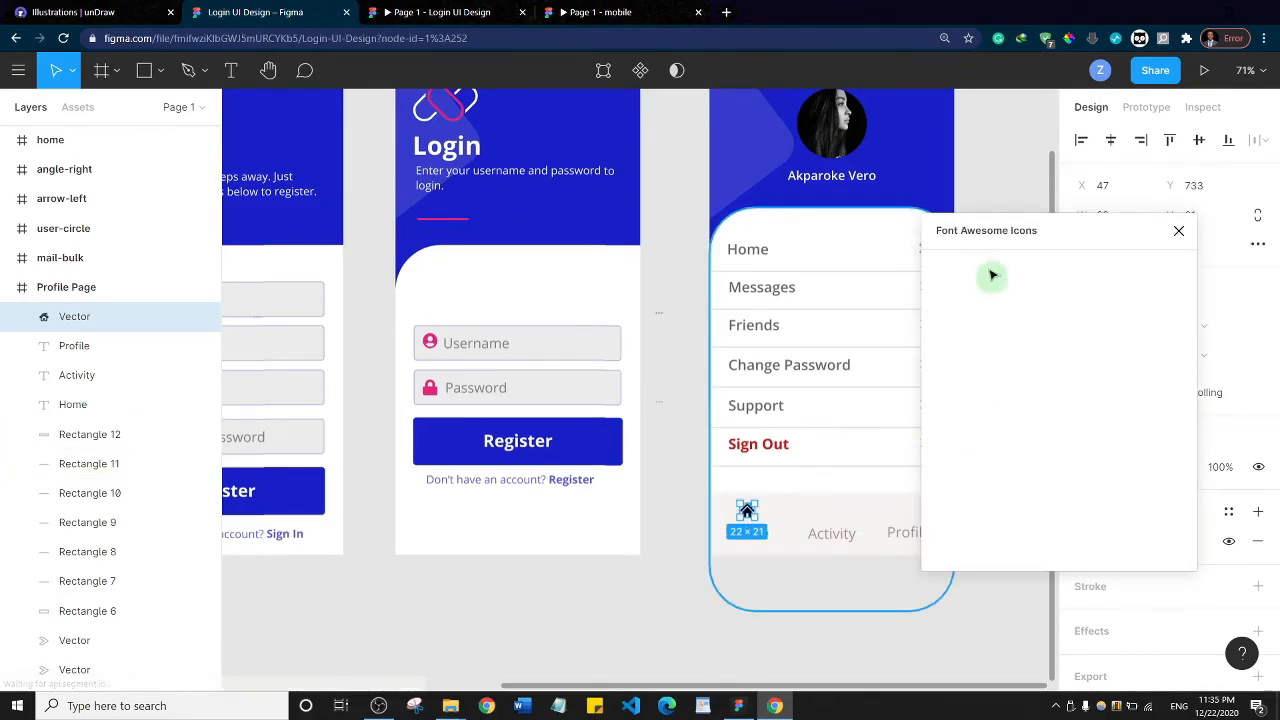
left_click(1008, 287)
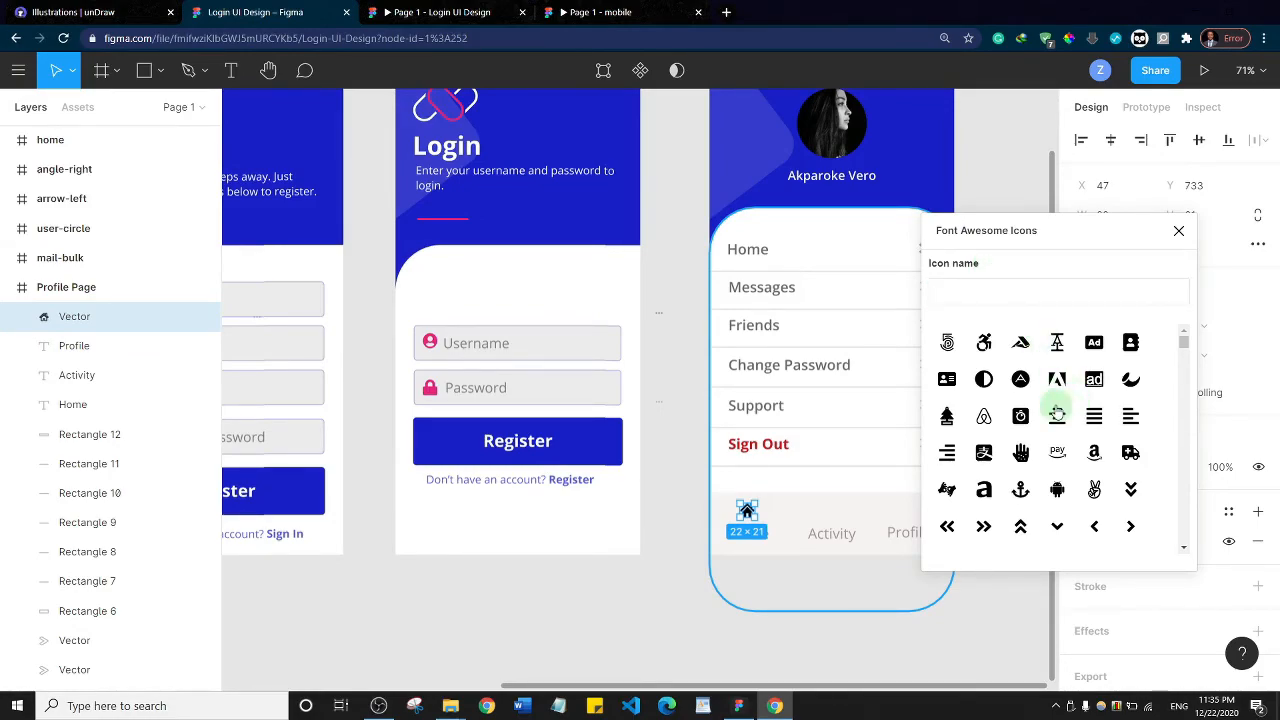
scroll(1094, 420, "down", 5)
scroll(1094, 420, "up", 5)
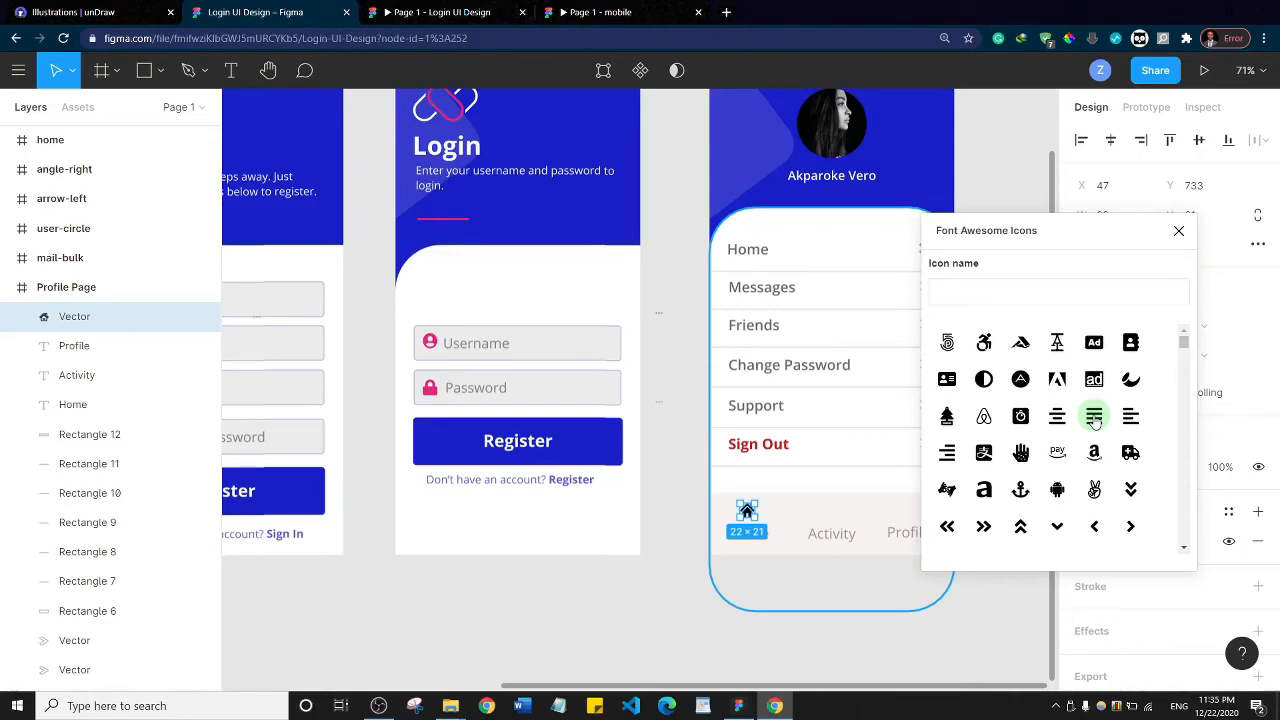
left_click_drag(1130, 418, 832, 515)
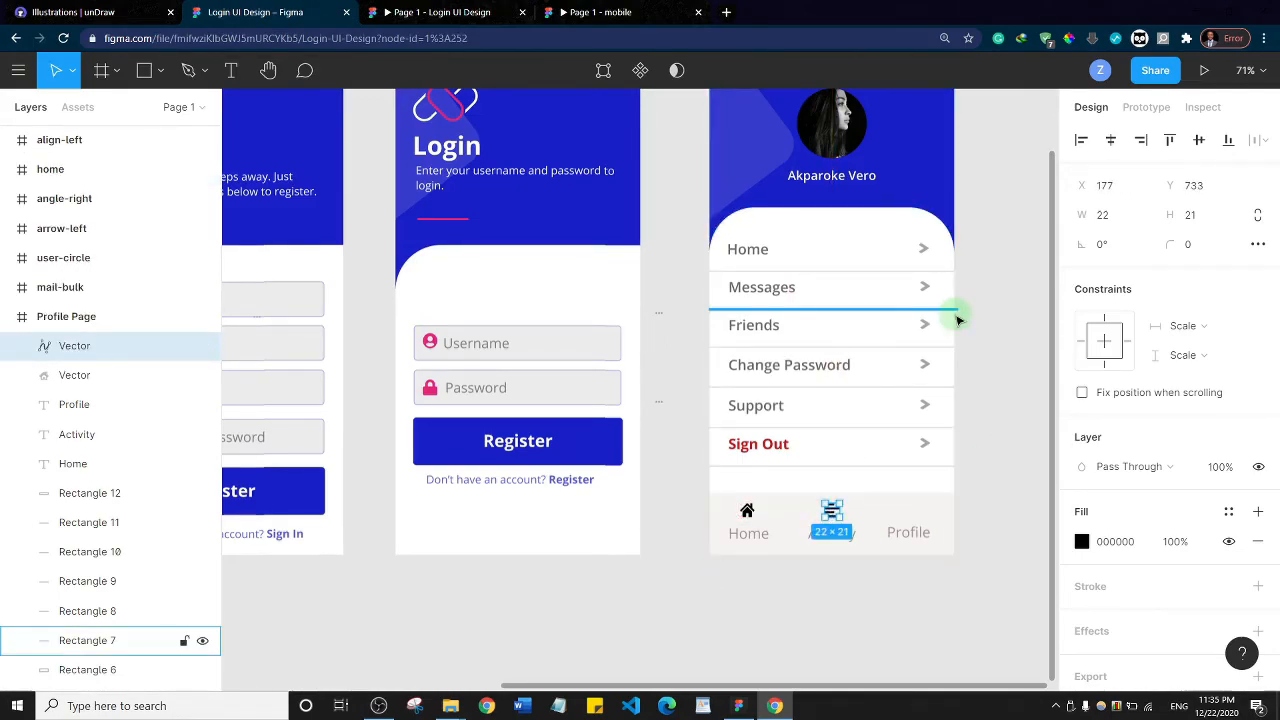
Insert the user-circle icon from the Font Awesome Icons plugin and place it centred above the navigation bar's Profile label
key("ctrl+alt+p")
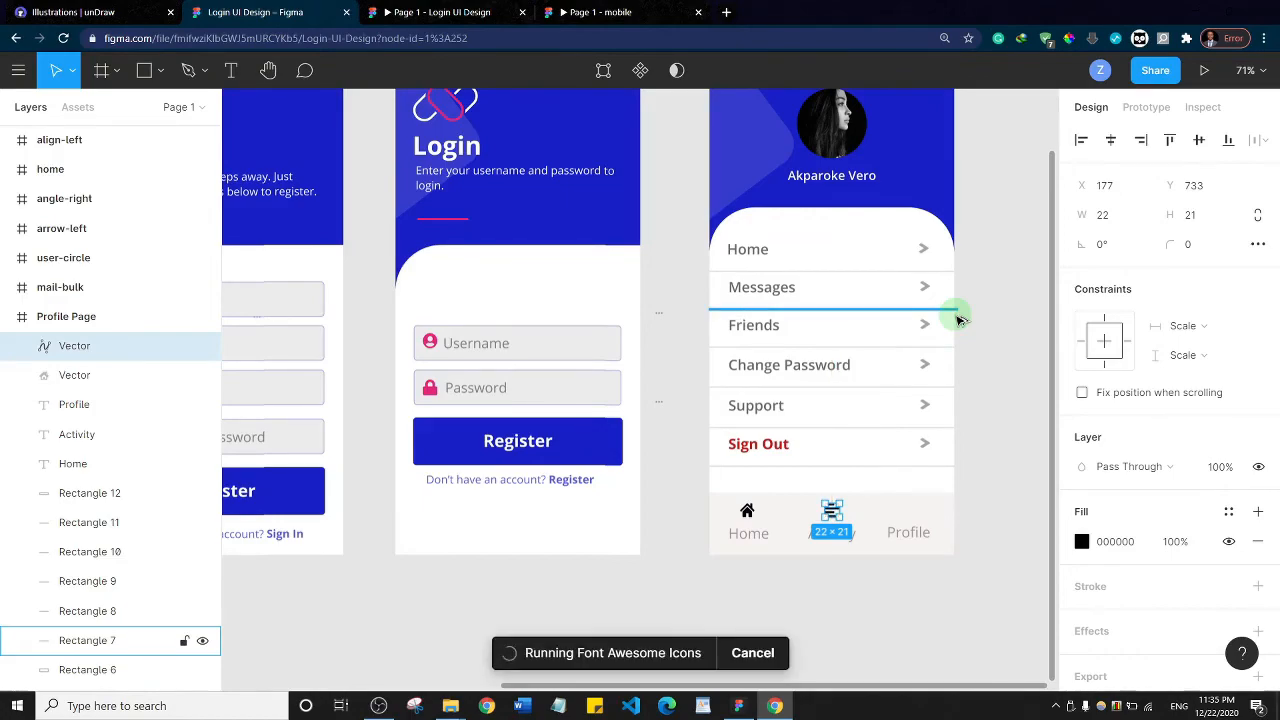
left_click(983, 287)
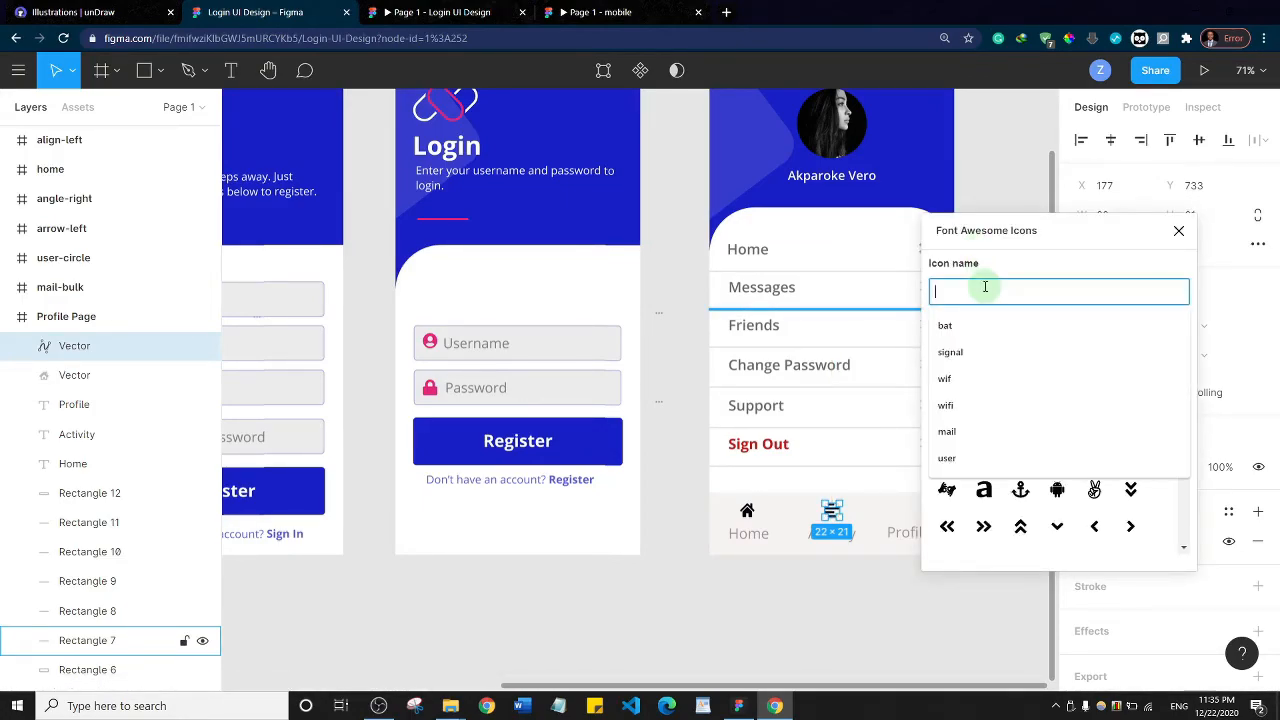
type("user")
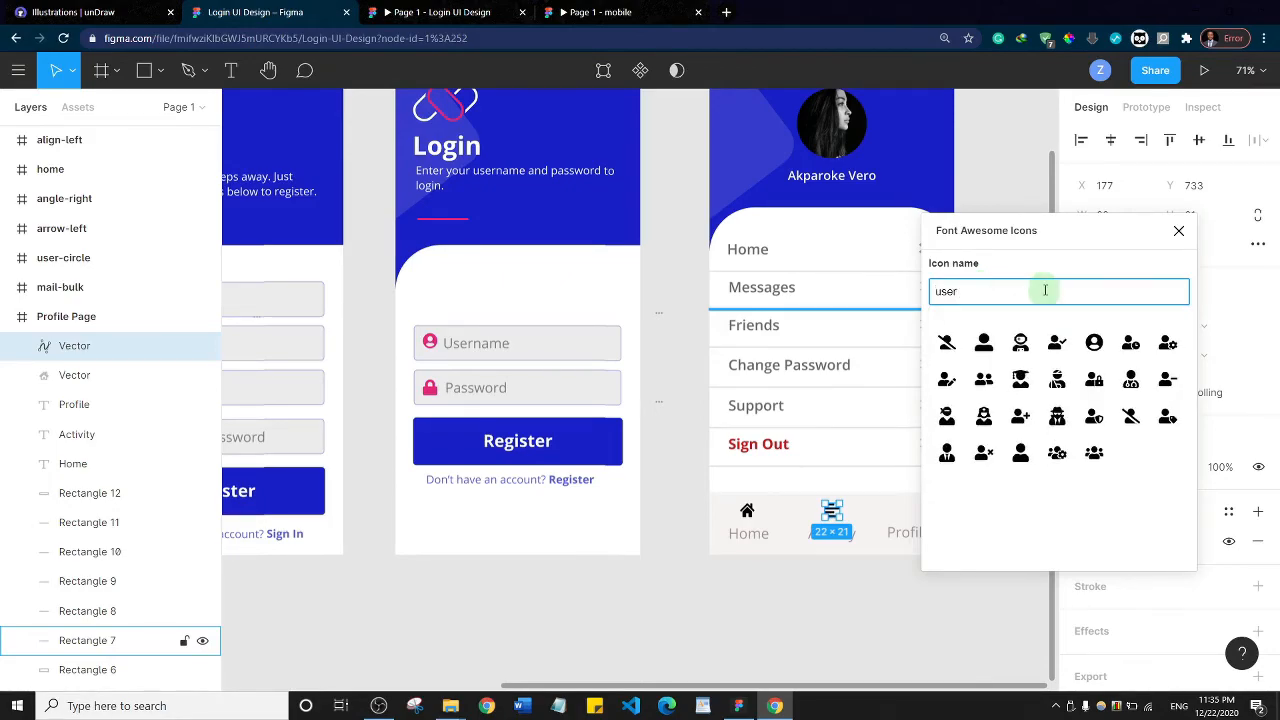
left_click_drag(1097, 347, 911, 511)
left_click(993, 420)
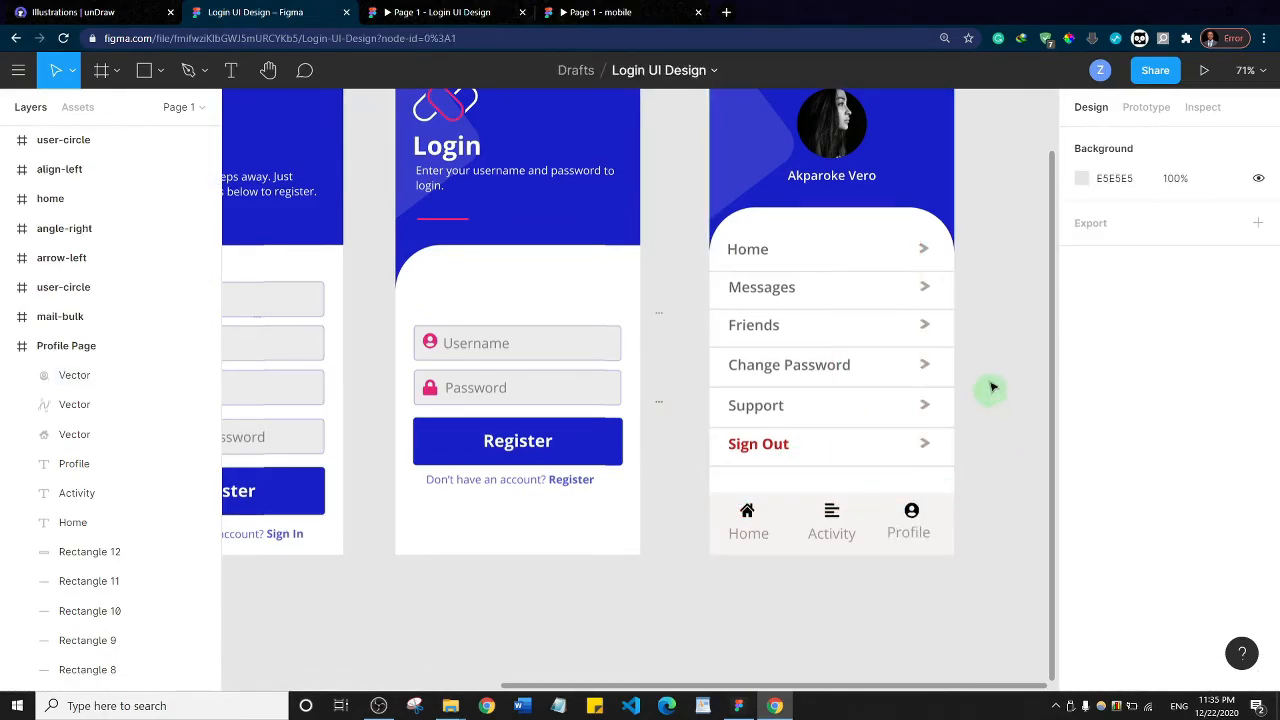
Fill the Home, Activity and Profile navigation icons with the blue document colour 181FC7
left_click(747, 515)
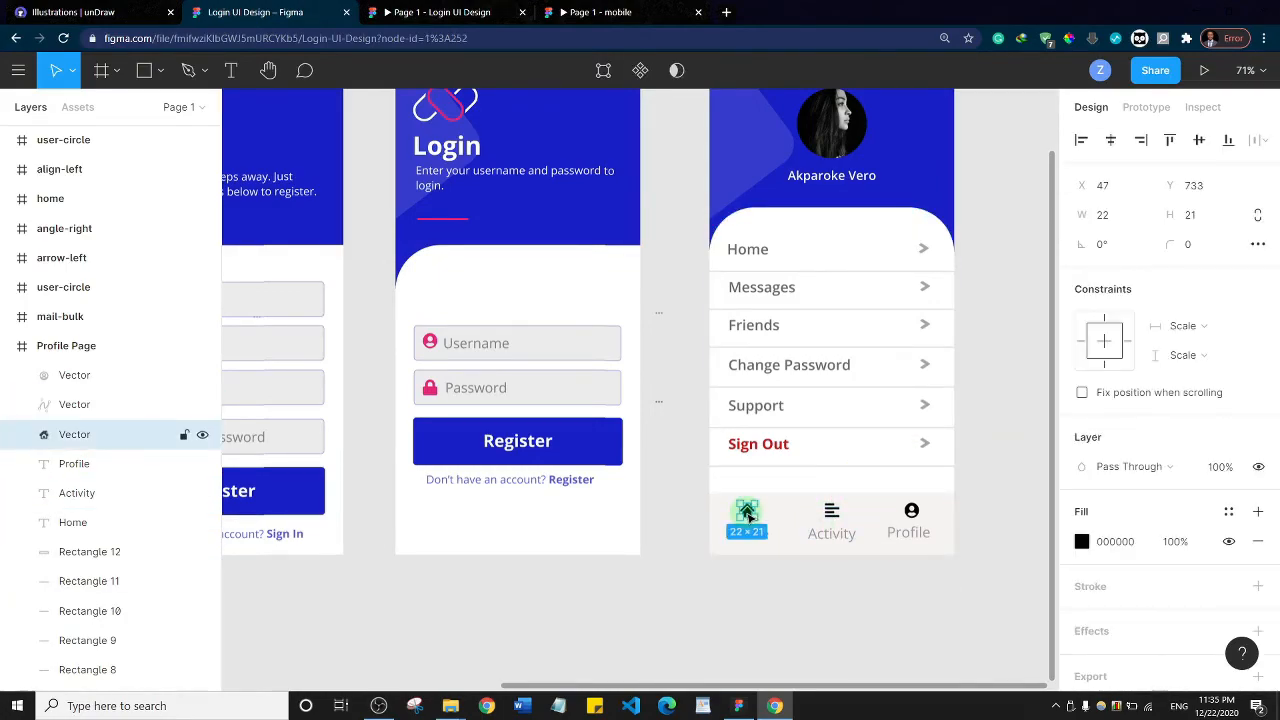
left_click(1082, 542)
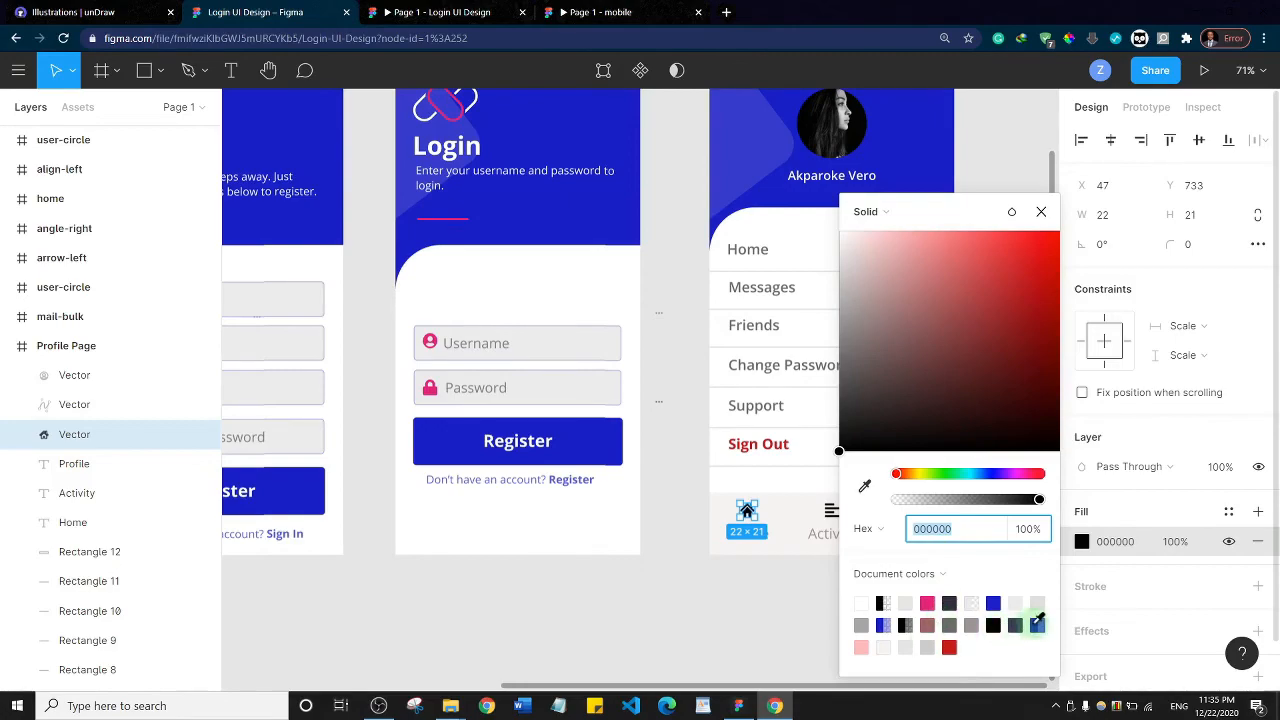
left_click(995, 601)
left_click(737, 583)
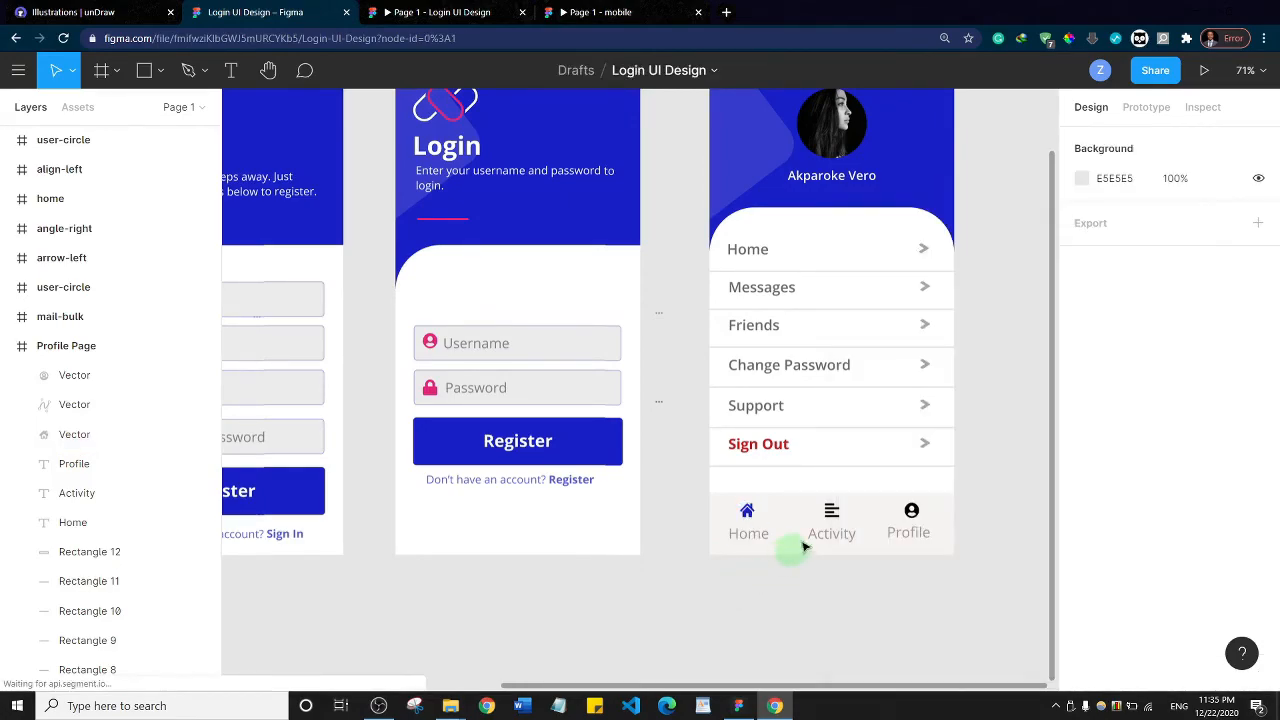
left_click(834, 512)
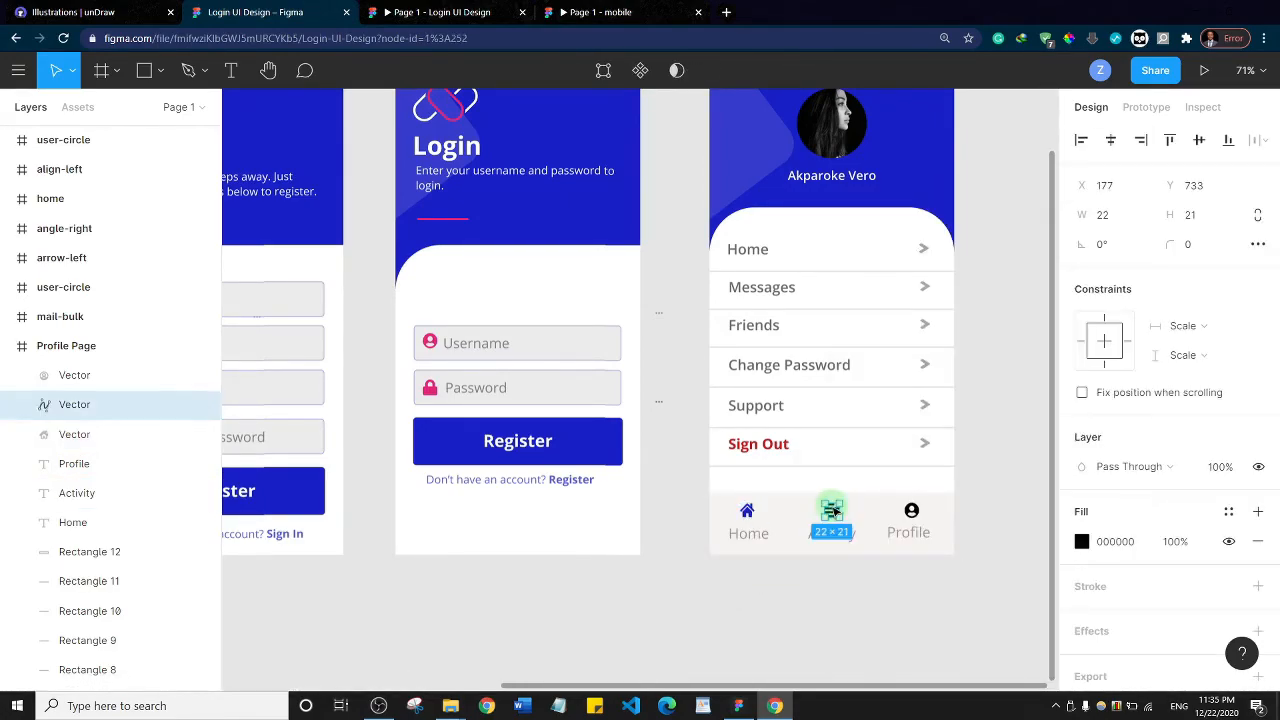
left_click(1082, 541)
left_click(995, 601)
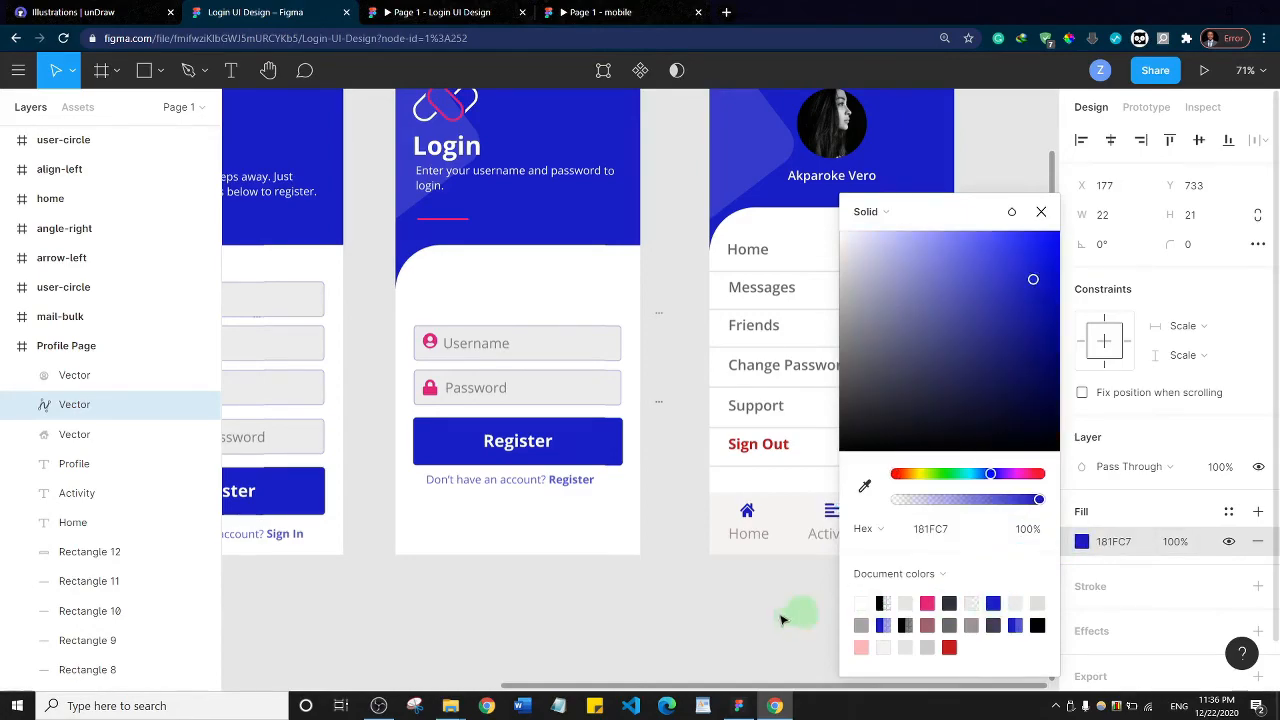
left_click(790, 605)
left_click(912, 511)
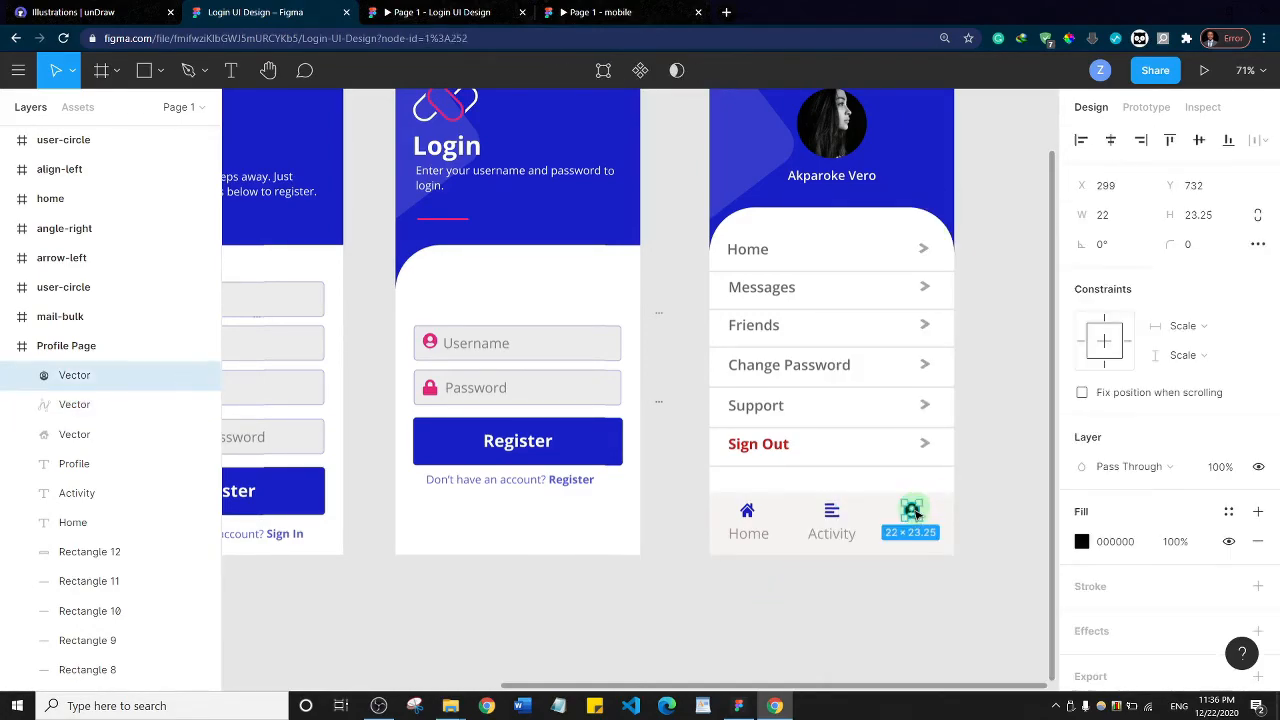
left_click(1081, 545)
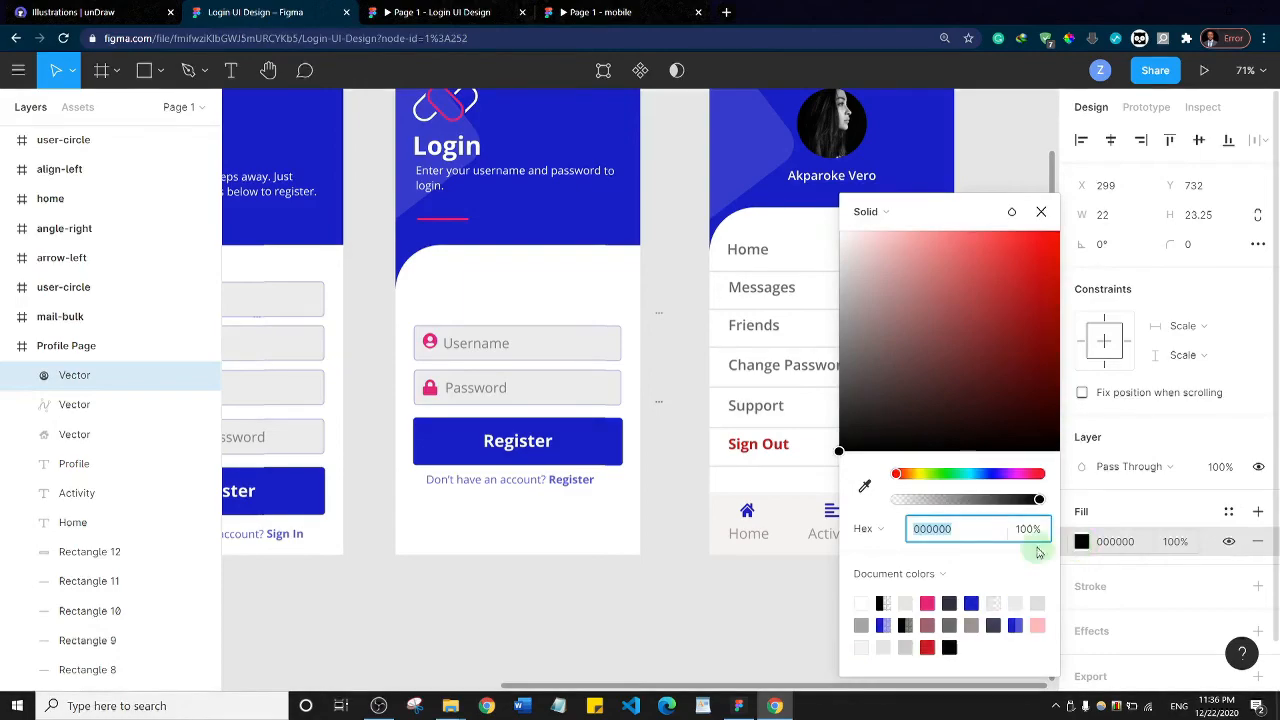
left_click(972, 602)
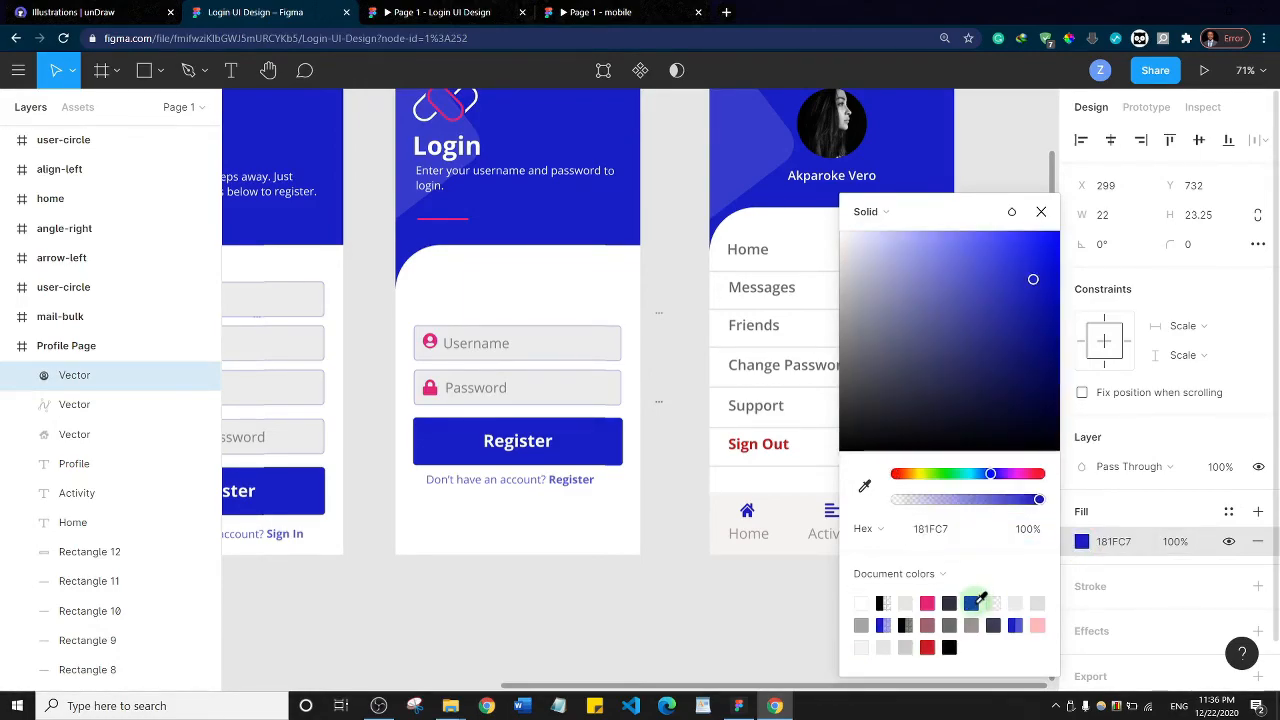
left_click(758, 614)
Compare the finished Profile Page with the mobile reference prototype, and check the Login UI Design prototype's presentation
scroll(963, 366, "up", 2)
scroll(963, 366, "down", 2)
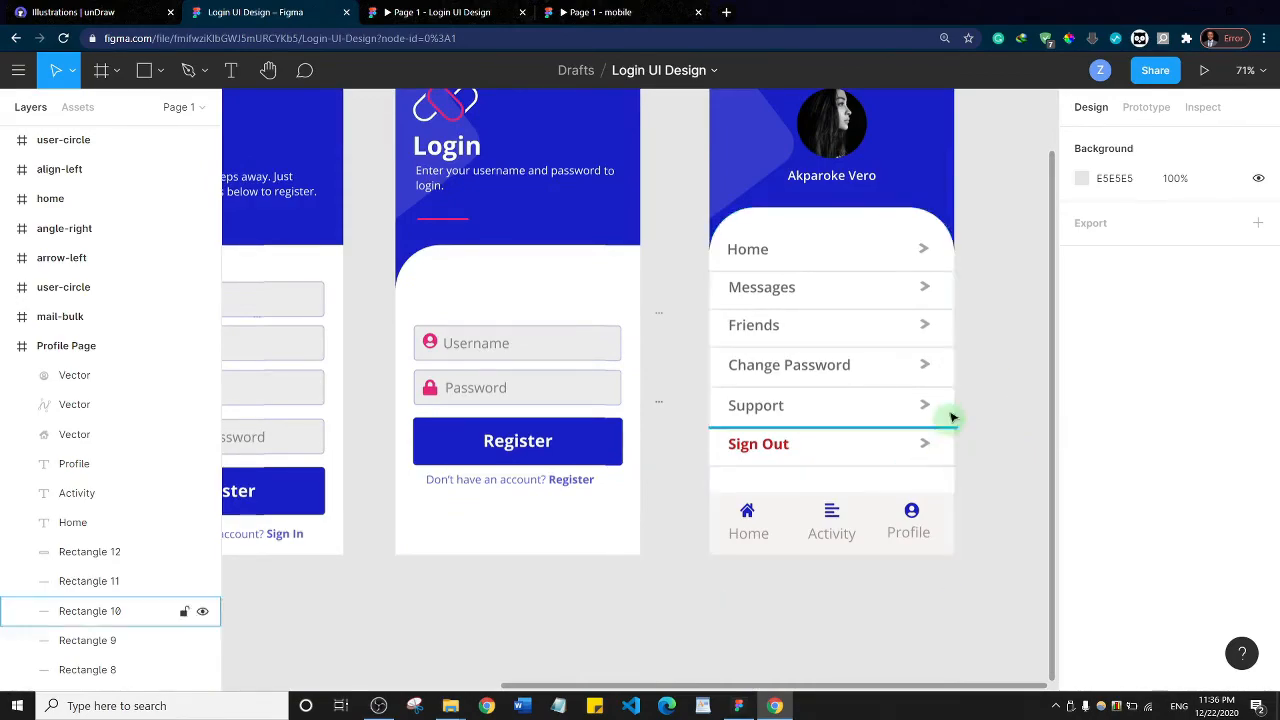
scroll(951, 420, "up", 1)
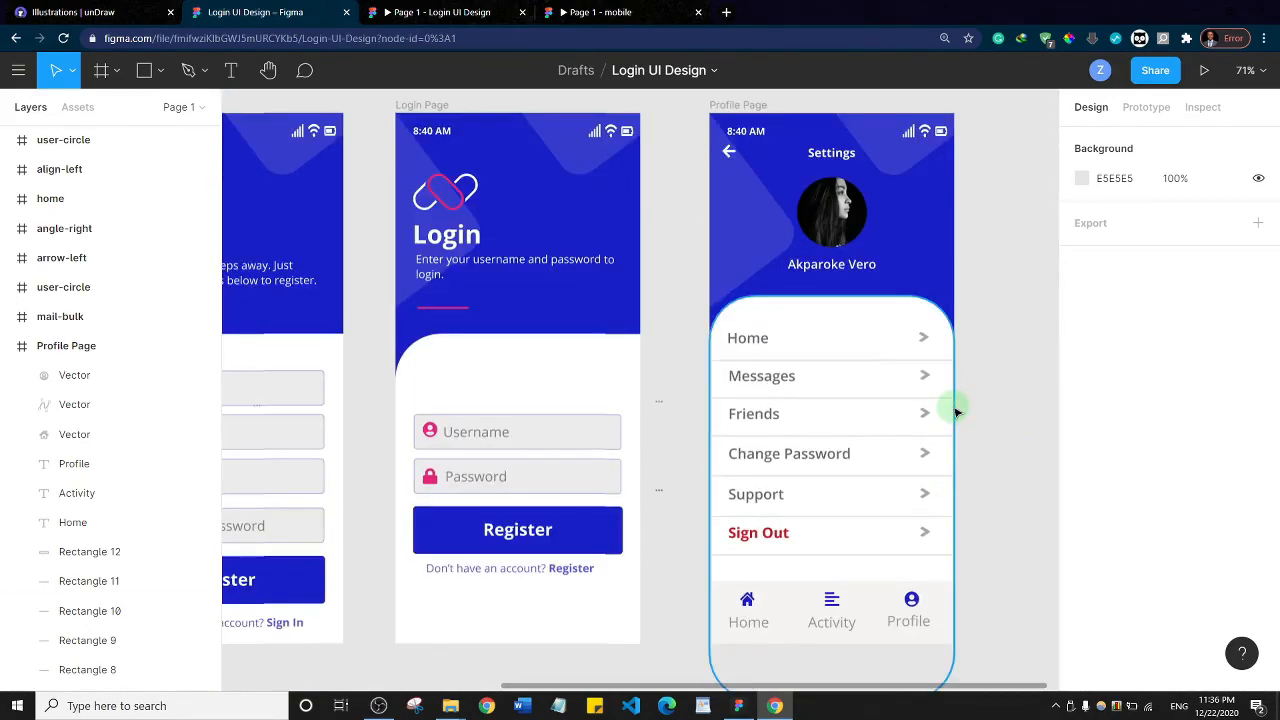
left_click(598, 12)
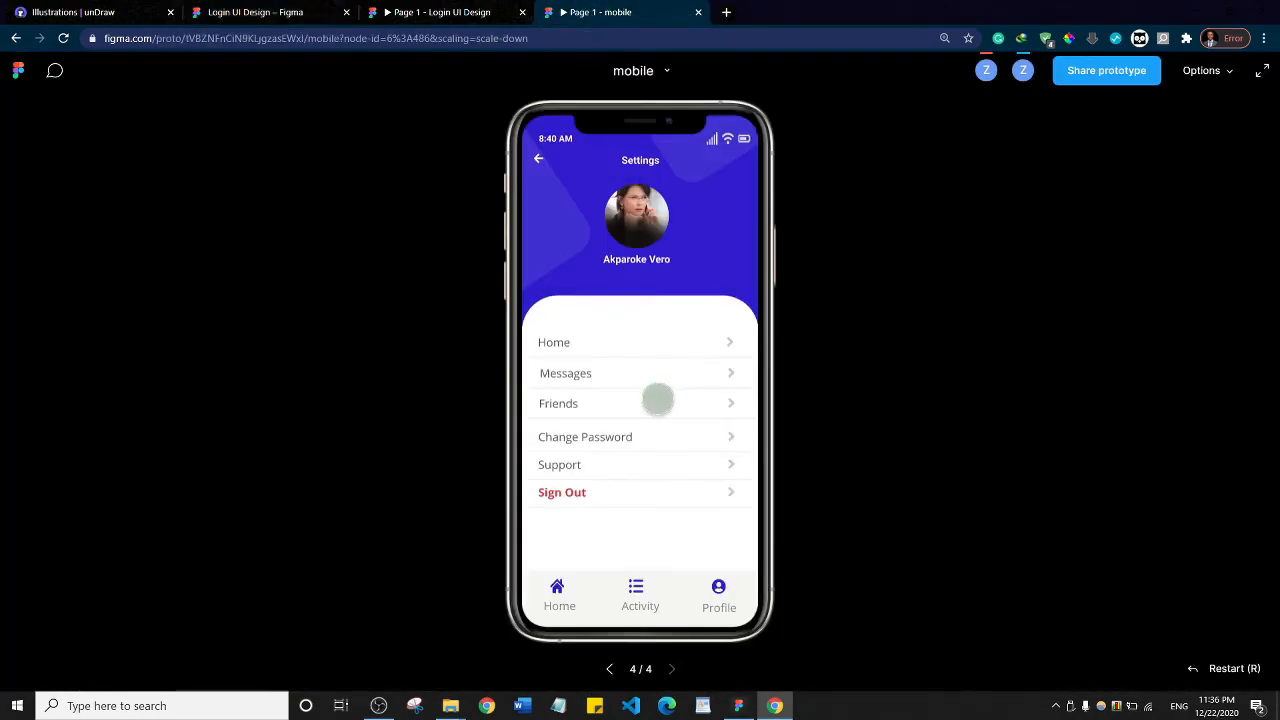
left_click(430, 12)
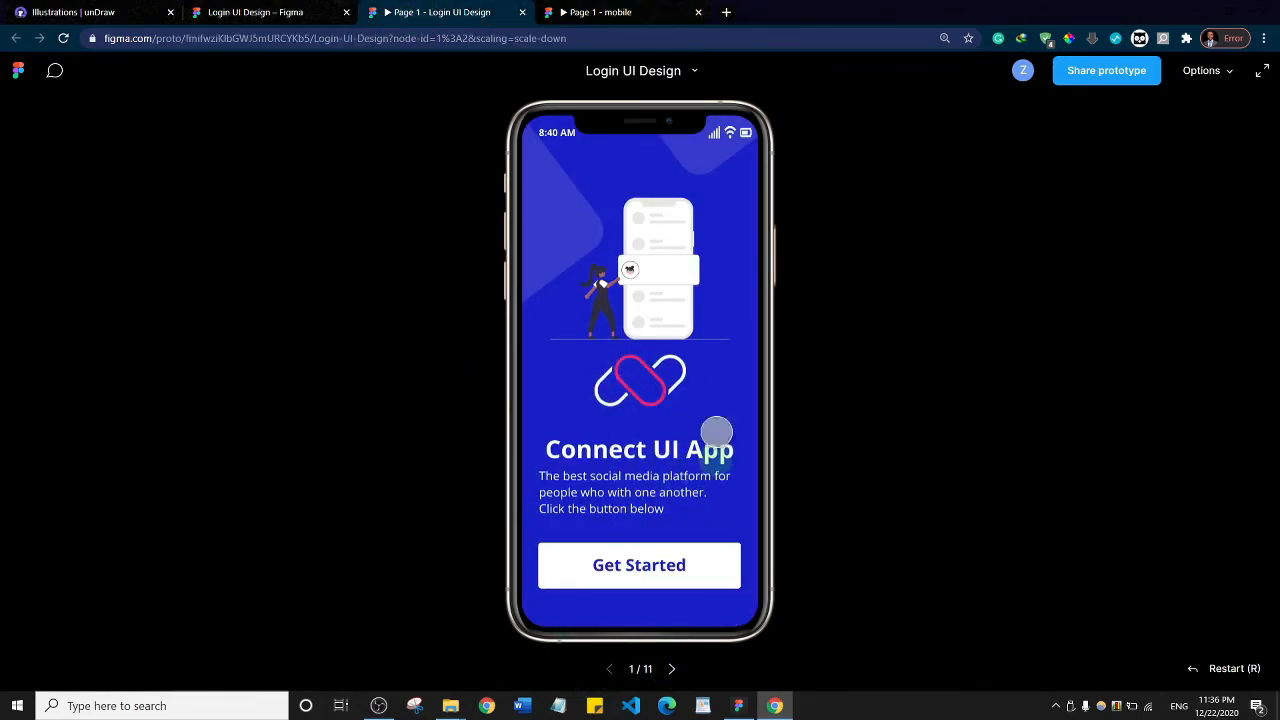
left_click(259, 7)
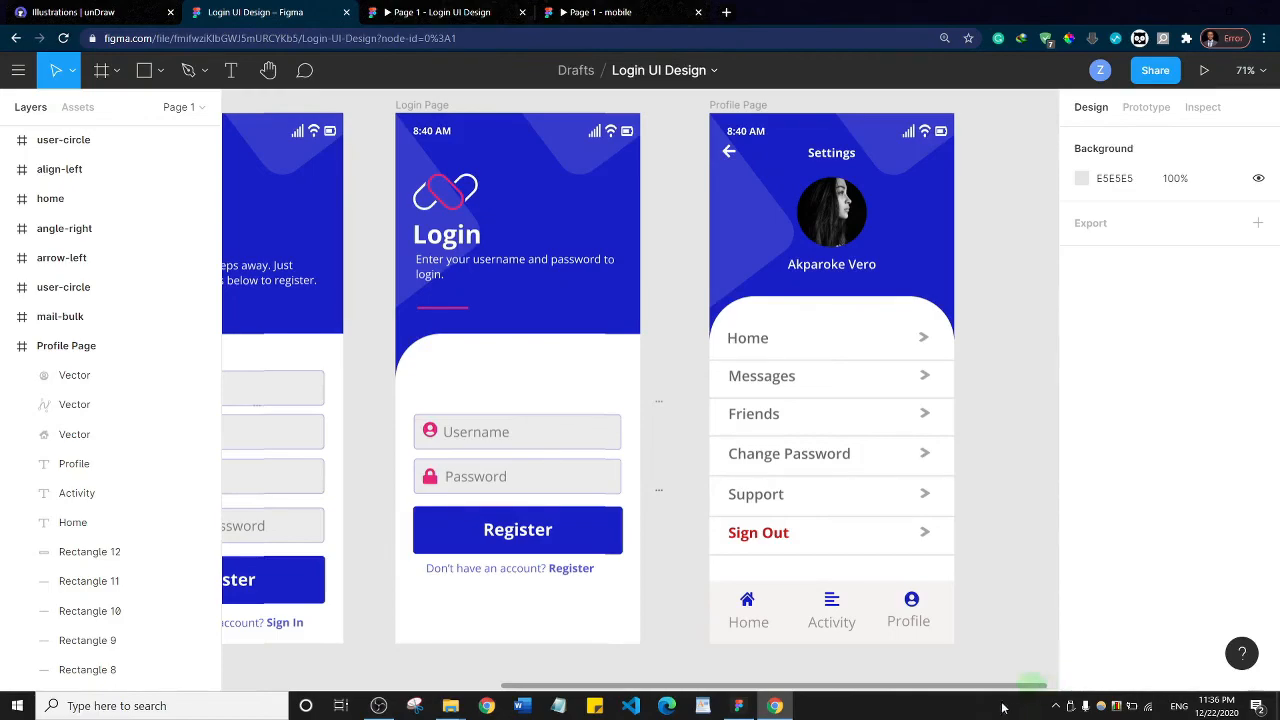
Show the prototype settings for the design and unlock the first Splash Screen frame
left_click_drag(688, 690, 358, 686)
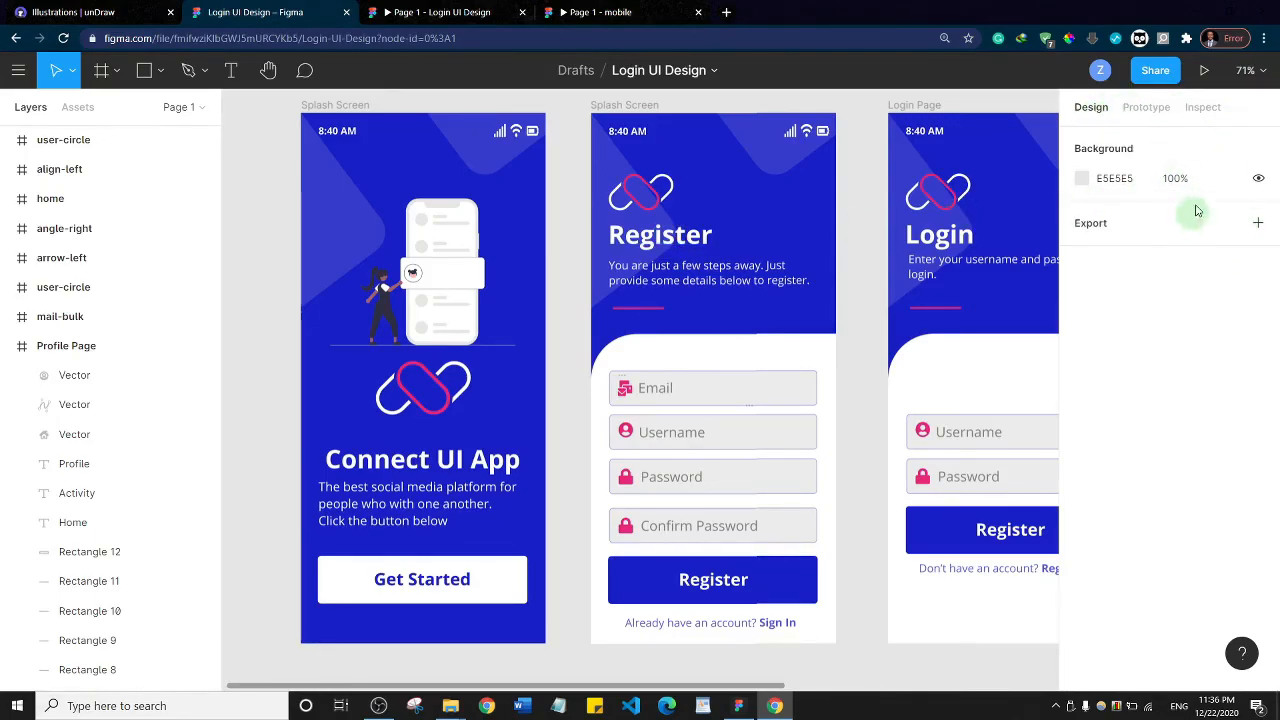
left_click(1153, 111)
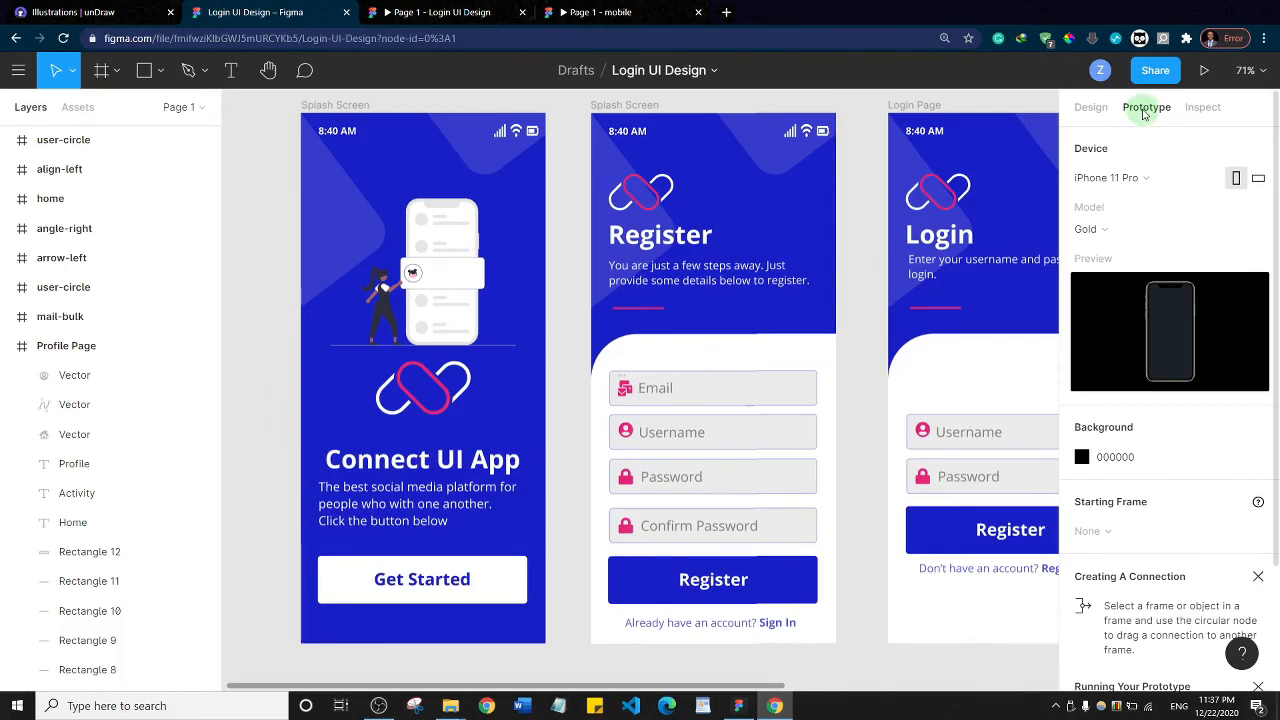
scroll(85, 340, "down", 5)
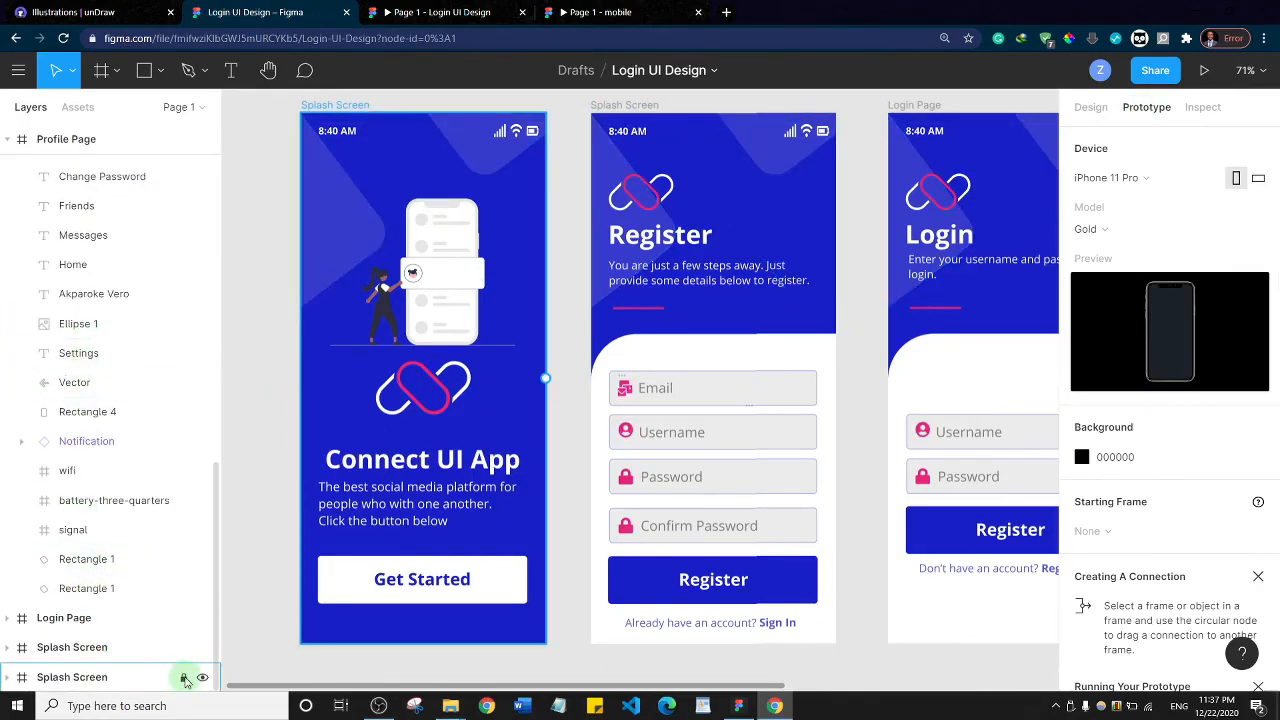
left_click(185, 679)
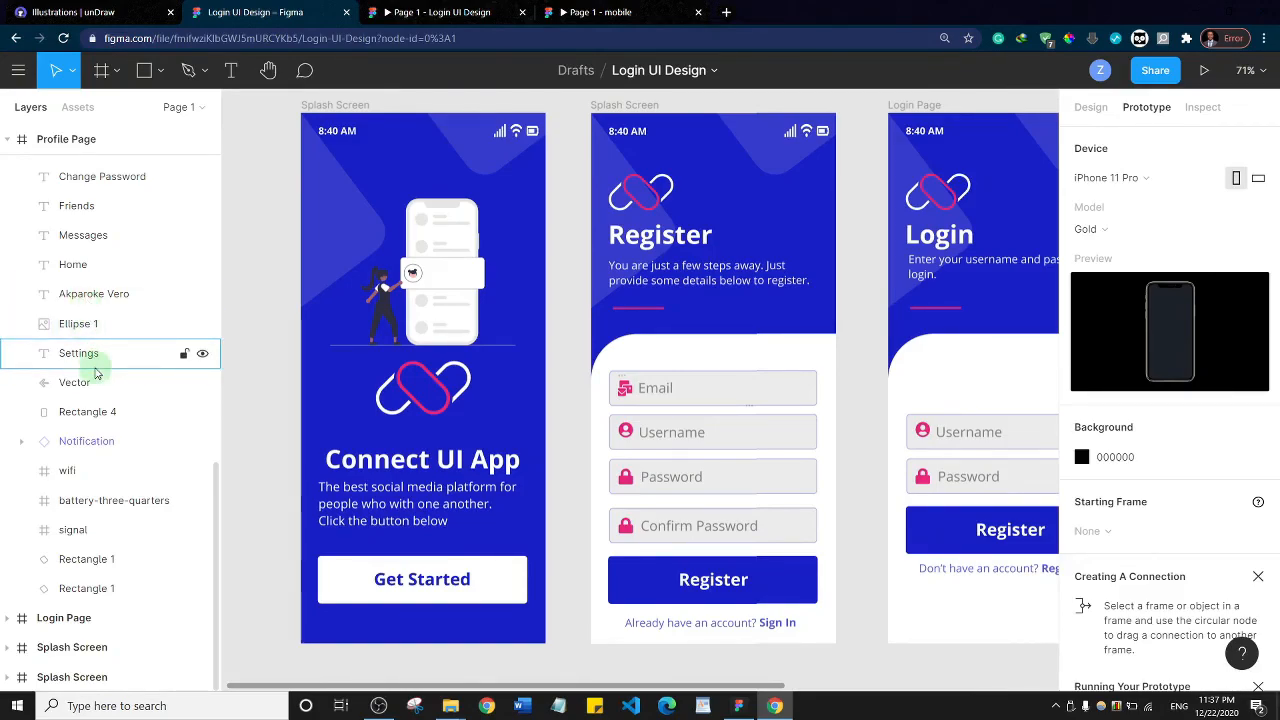
scroll(106, 420, "up", 4)
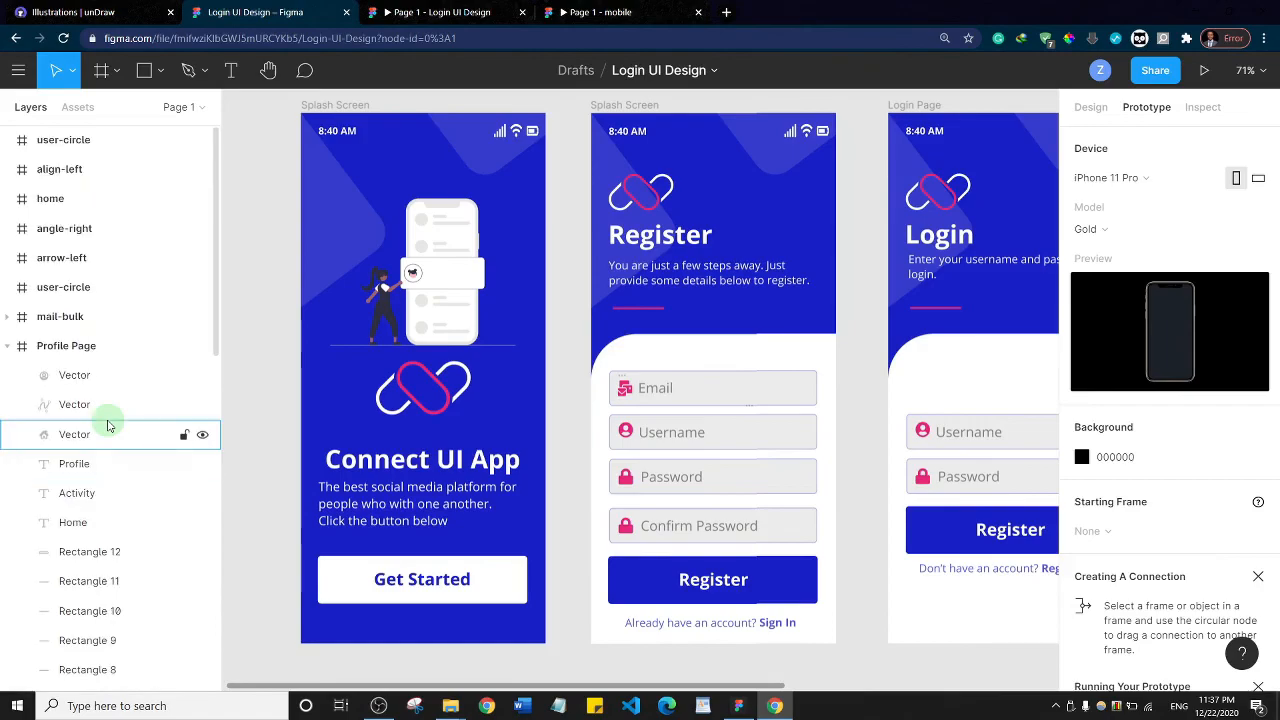
scroll(108, 425, "down", 5)
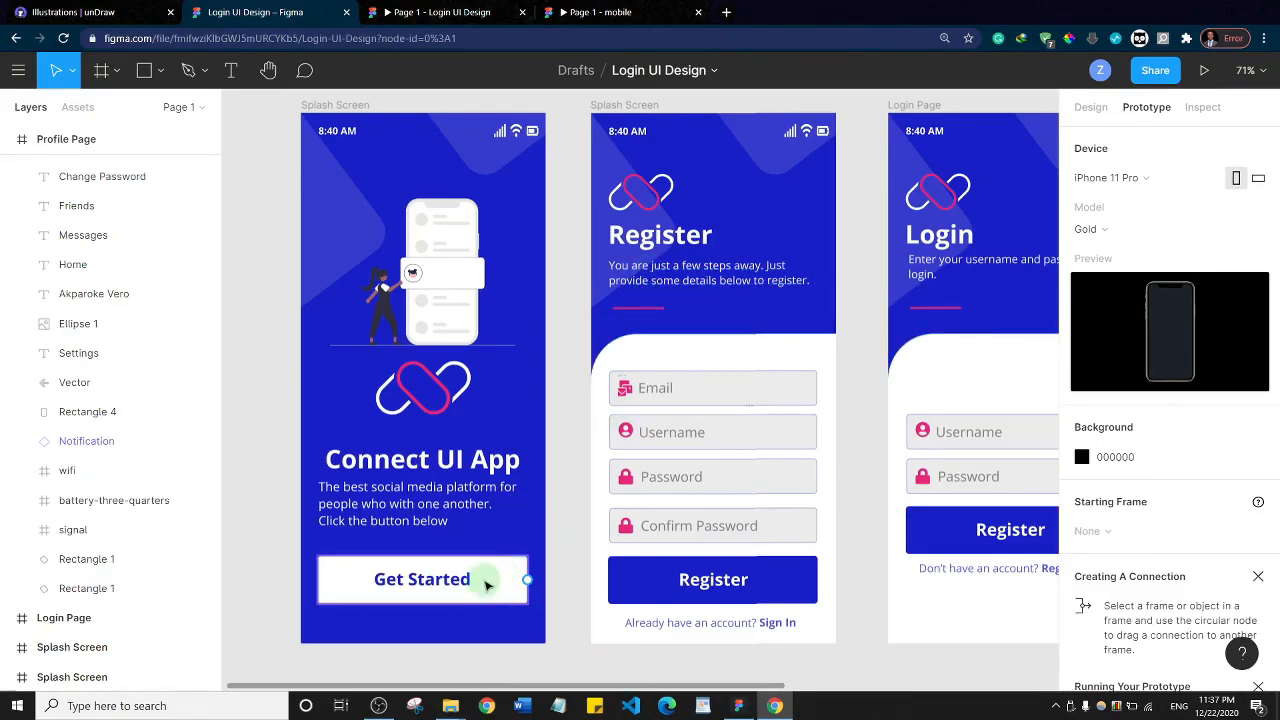
Connect the Get Started button to the Register screen as an on-tap navigation with the Slide in animation
left_click(519, 583)
left_click_drag(527, 580, 594, 333)
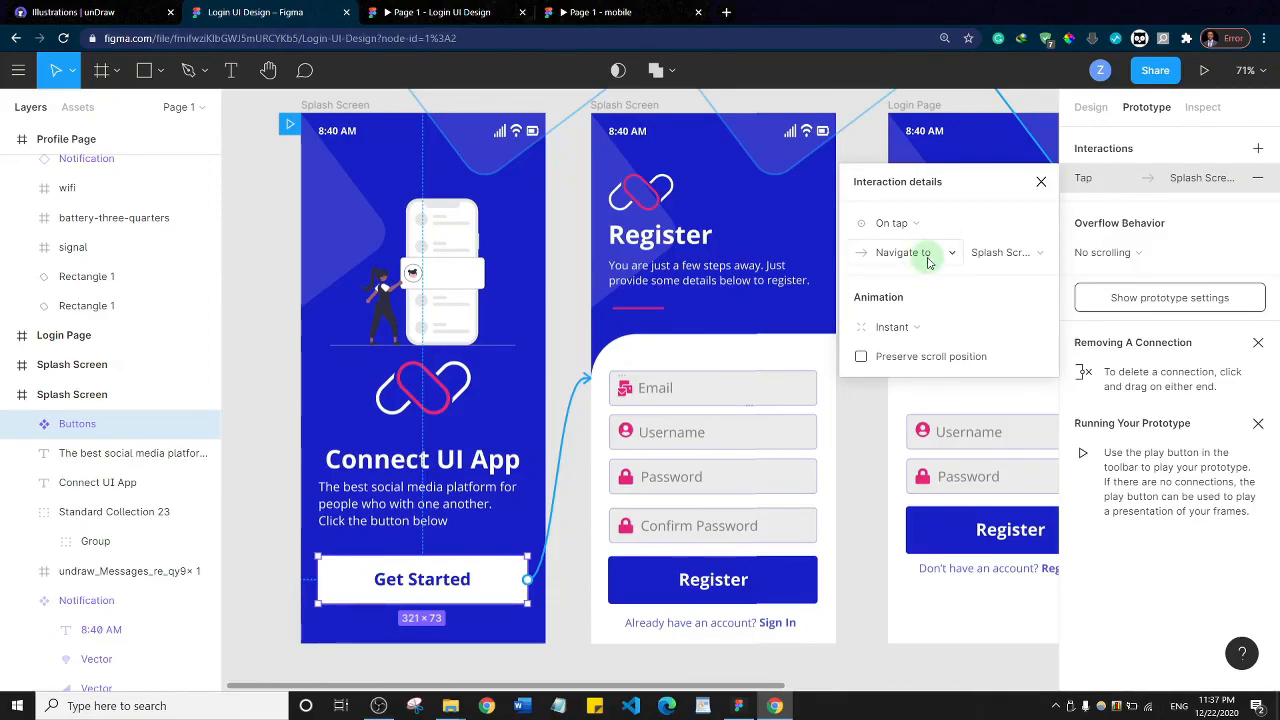
left_click(893, 338)
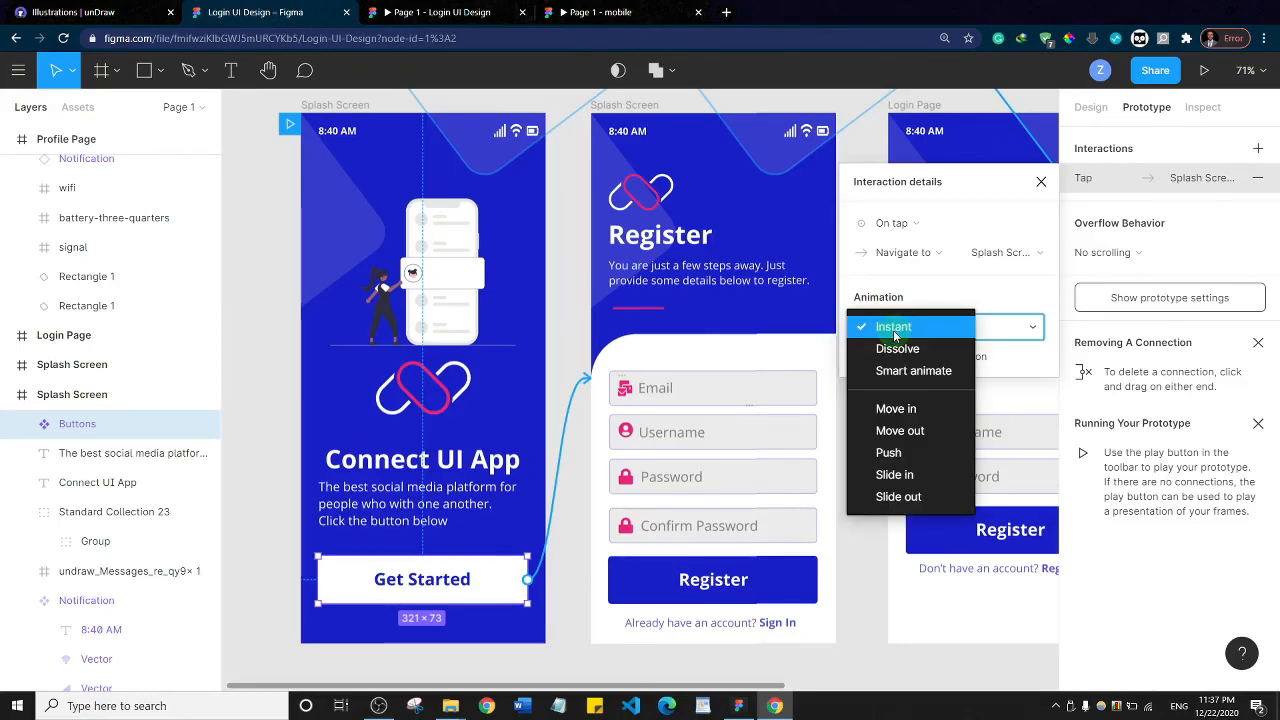
left_click(907, 475)
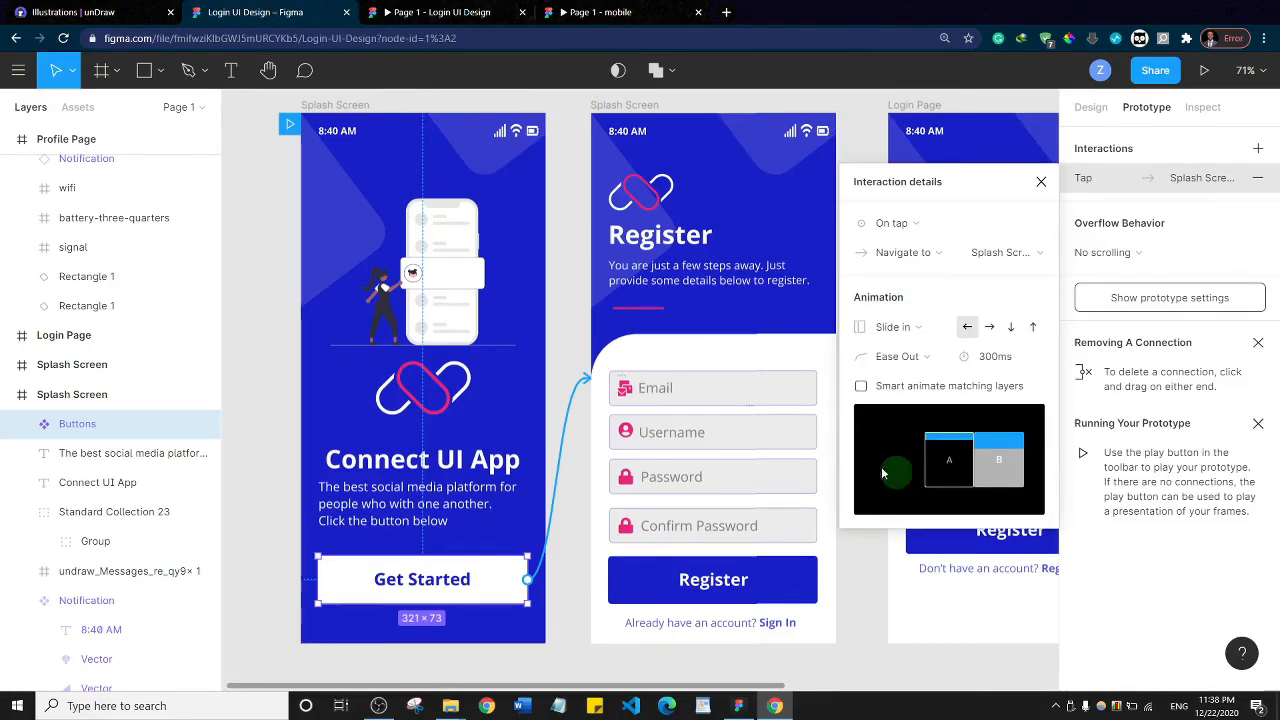
Test the Get Started button in the Login UI Design prototype, and close the interaction details in the design file
left_click(438, 13)
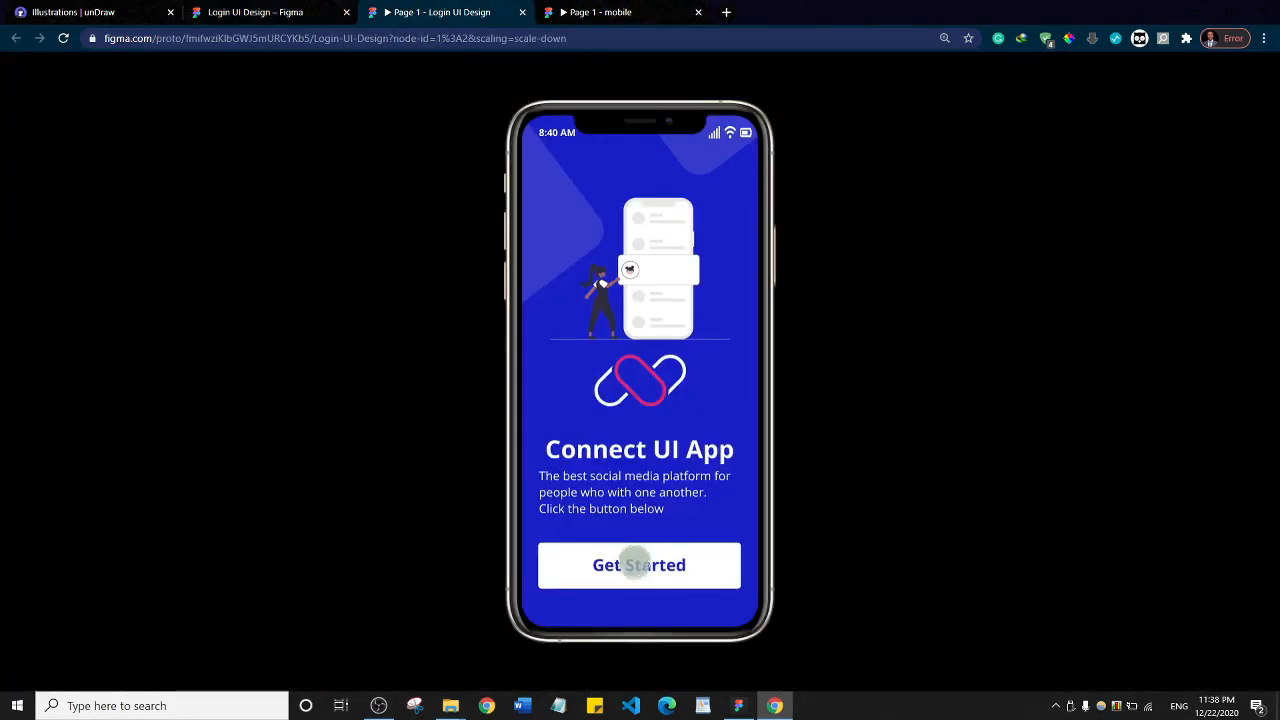
left_click(636, 564)
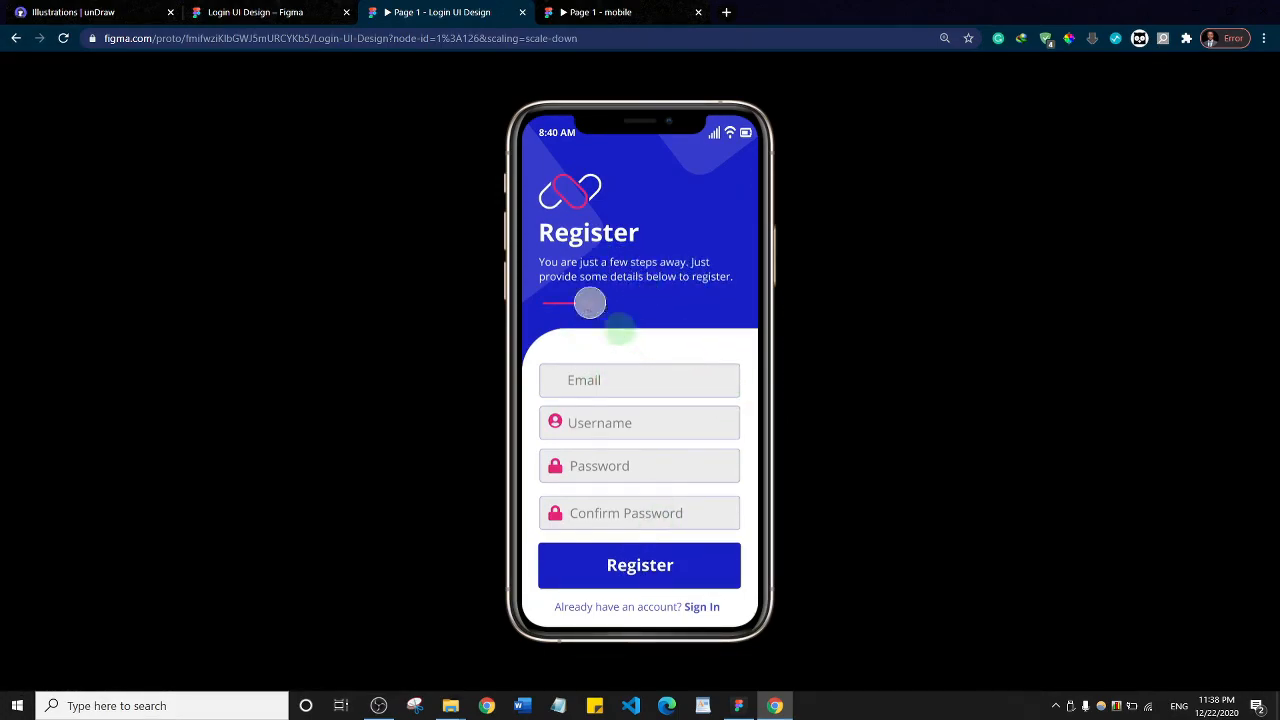
left_click(208, 10)
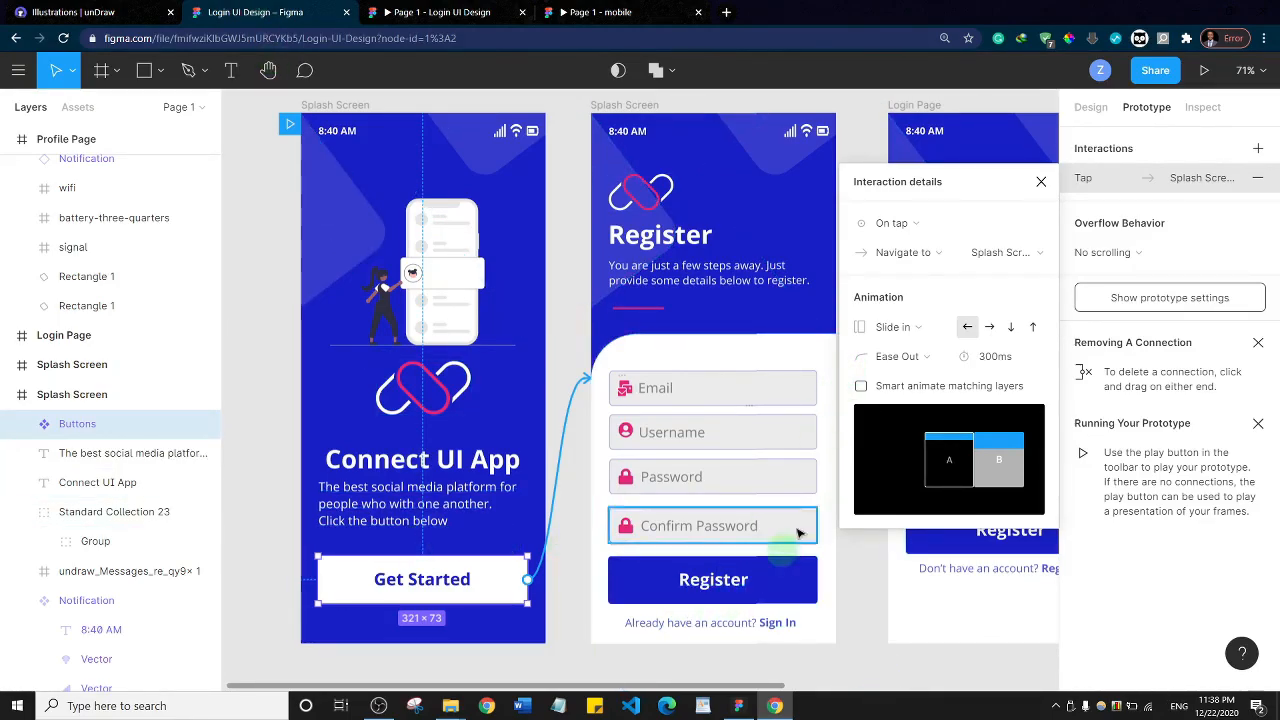
left_click(1041, 182)
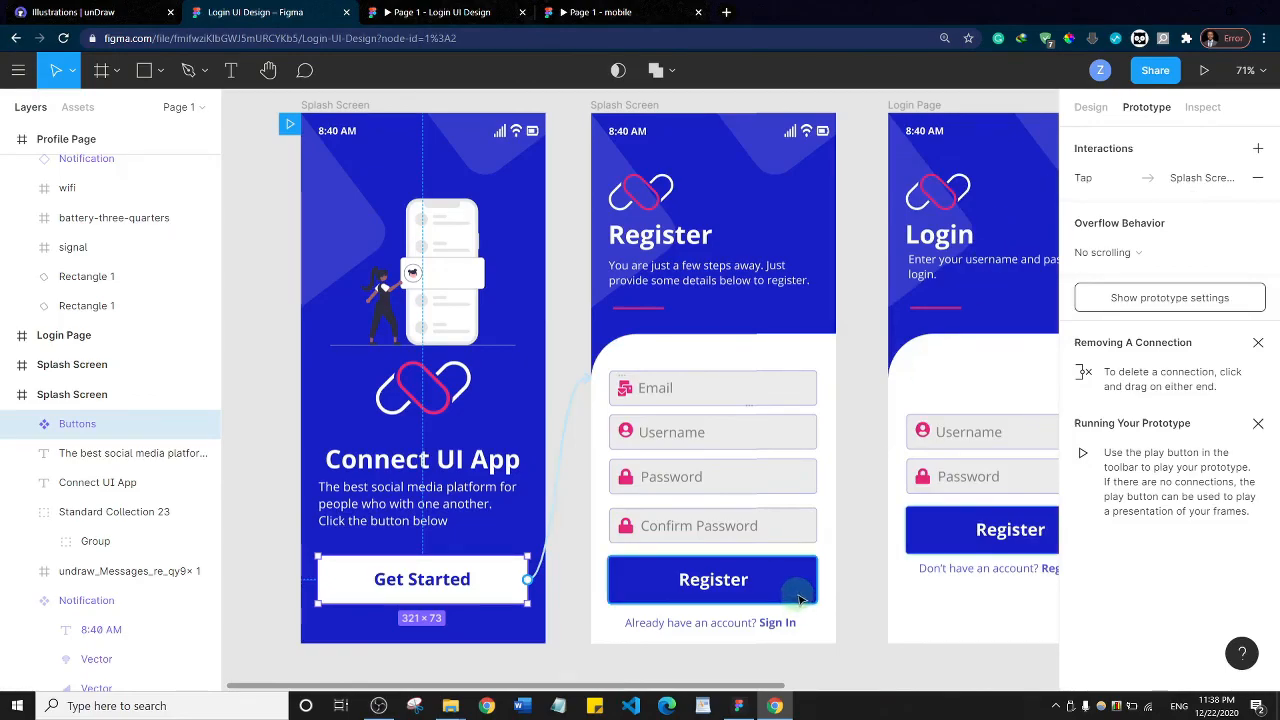
Connect the Register screen's Register button to the Profile Page as an on-tap navigation with the Slide in animation
scroll(786, 420, "down", 5)
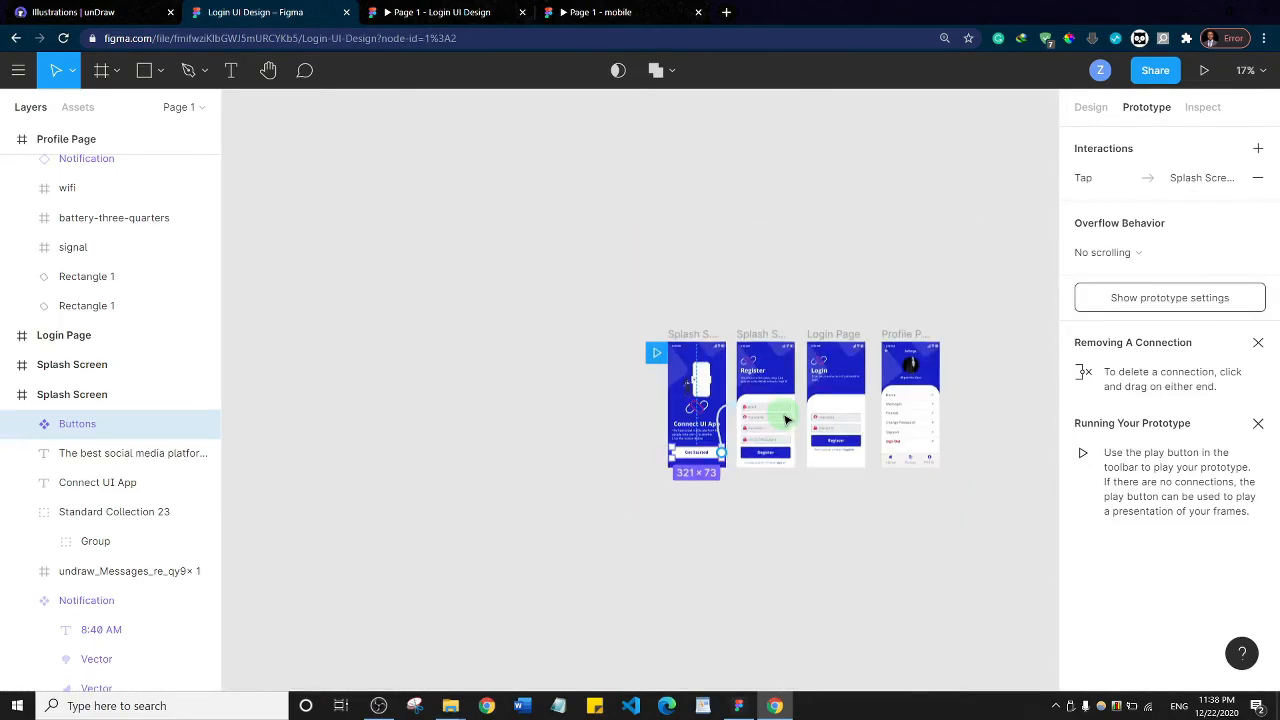
left_click_drag(843, 561, 562, 512)
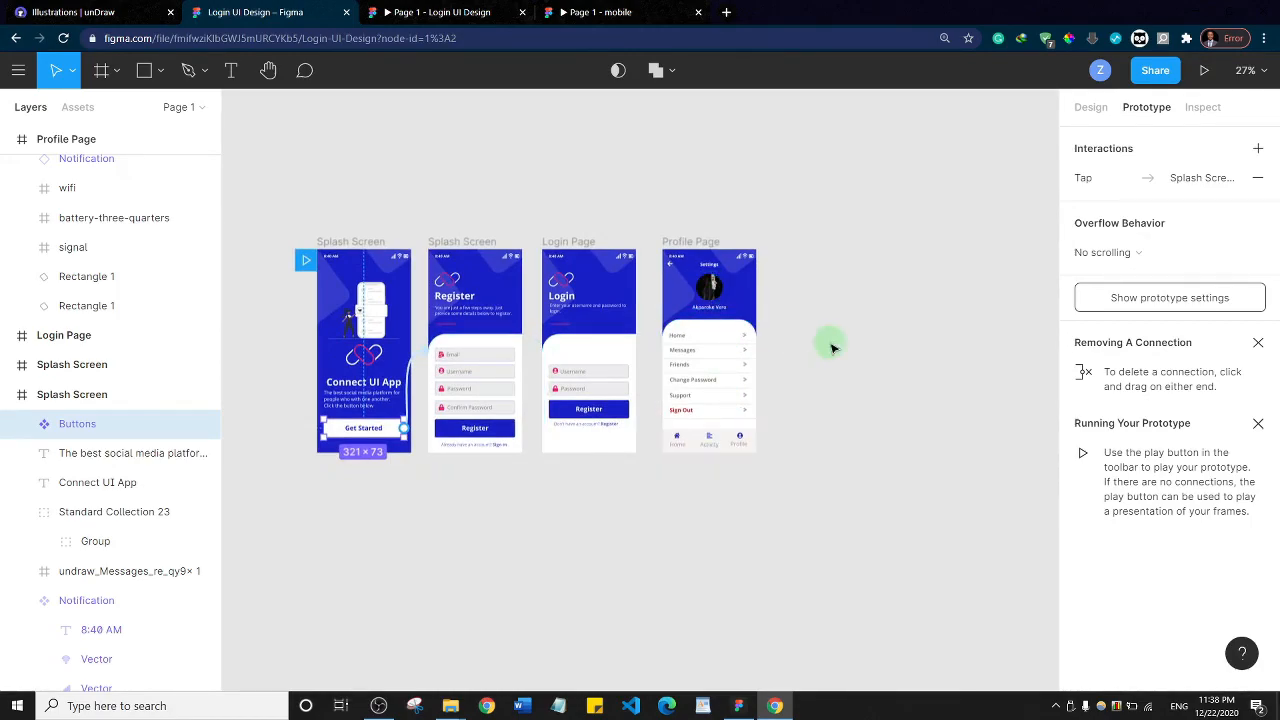
scroll(830, 345, "up", 2)
scroll(830, 345, "up", 5)
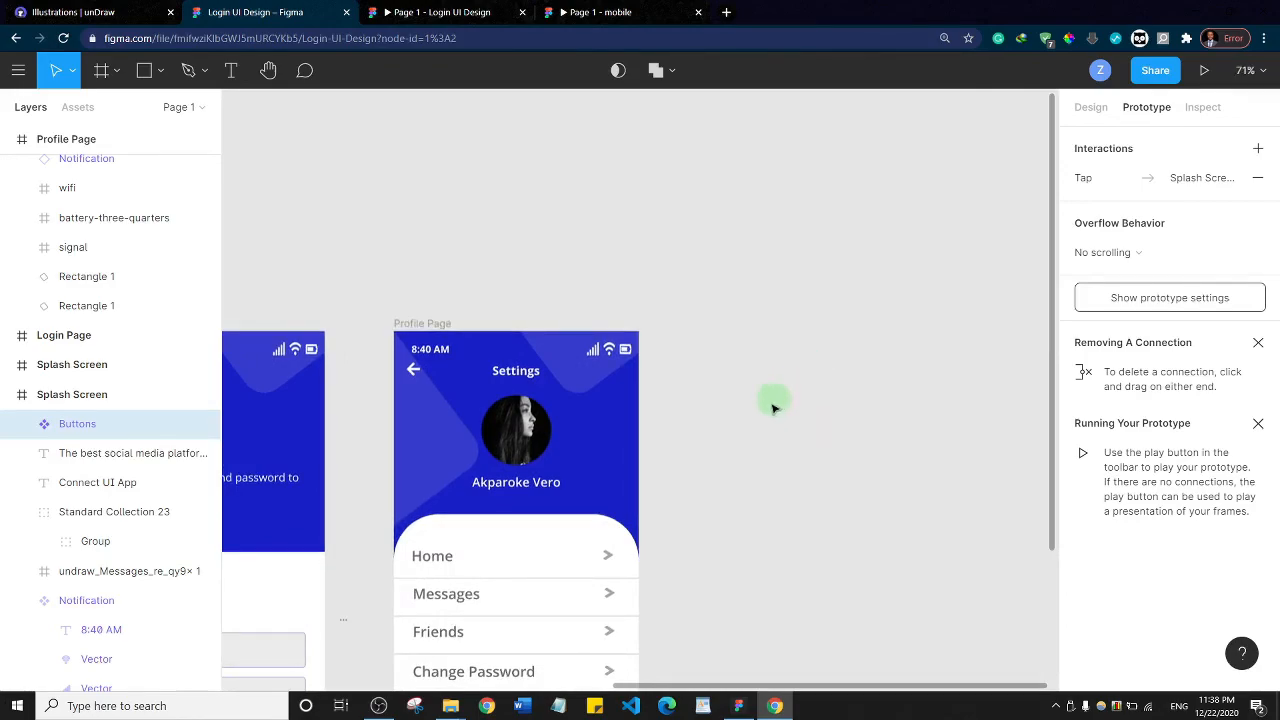
left_click_drag(786, 379, 966, 191)
left_click_drag(942, 343, 983, 384)
left_click_drag(503, 117, 614, 109)
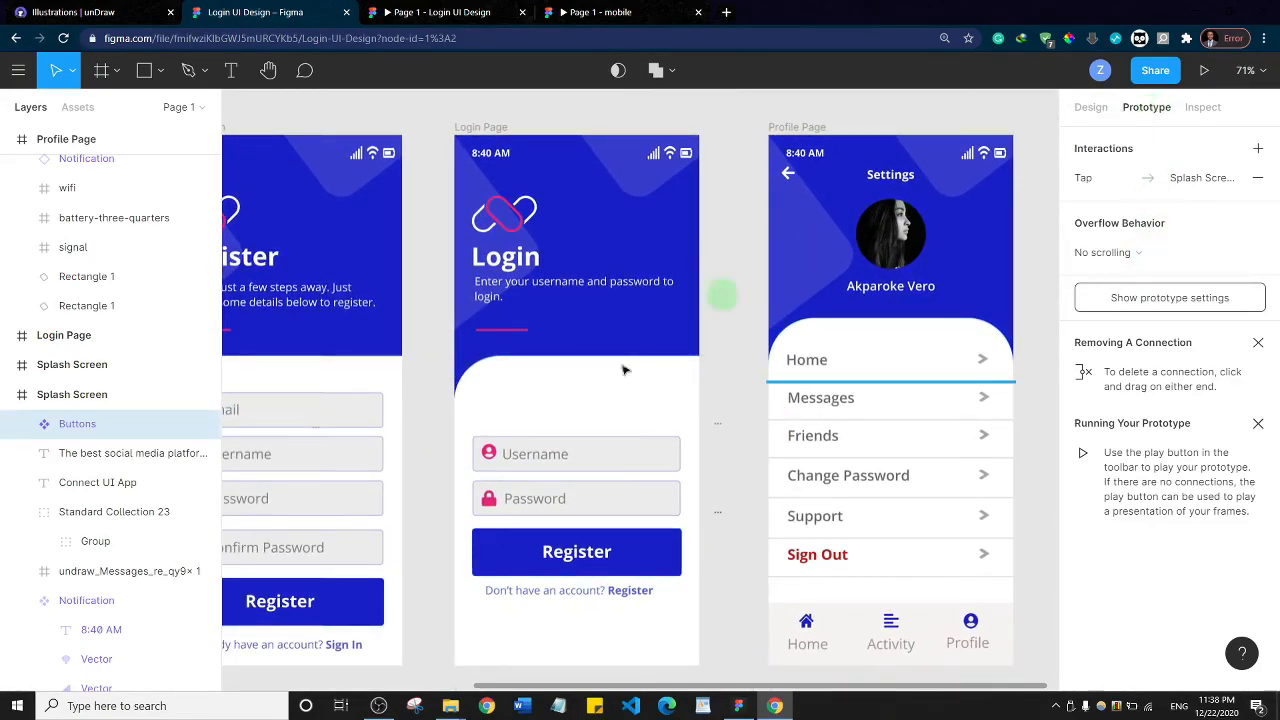
left_click(349, 616)
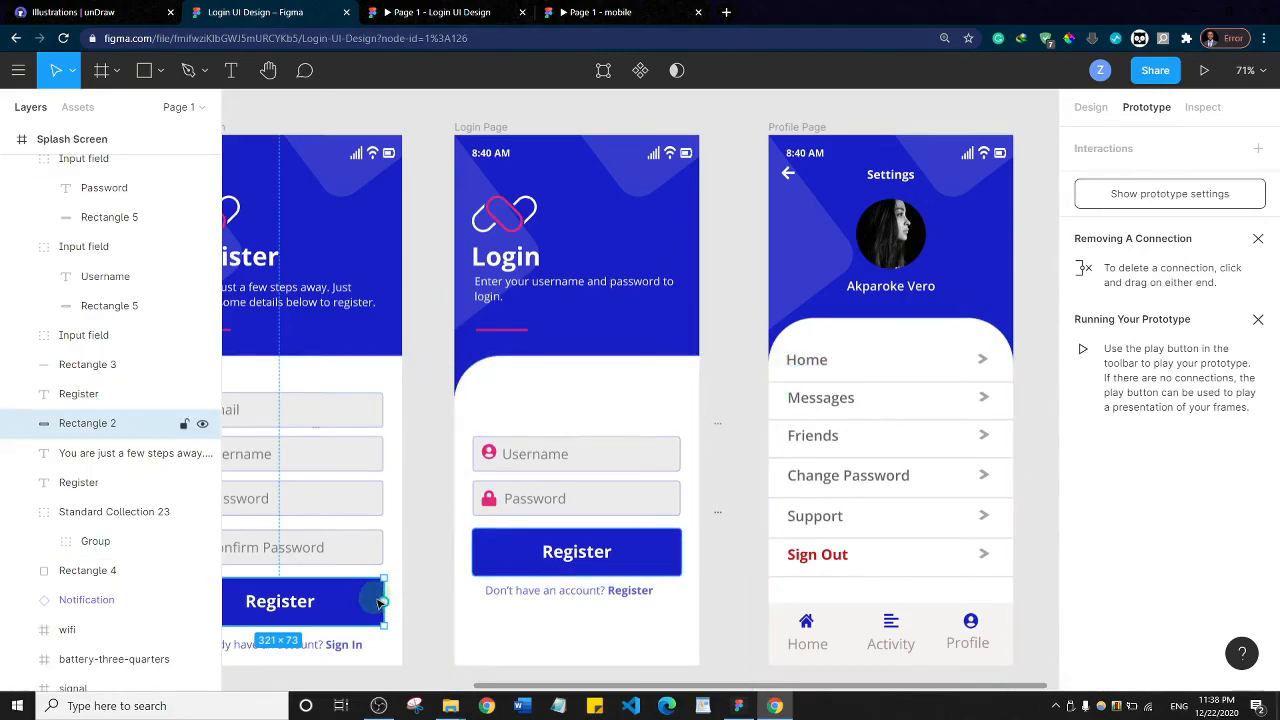
left_click_drag(384, 601, 772, 366)
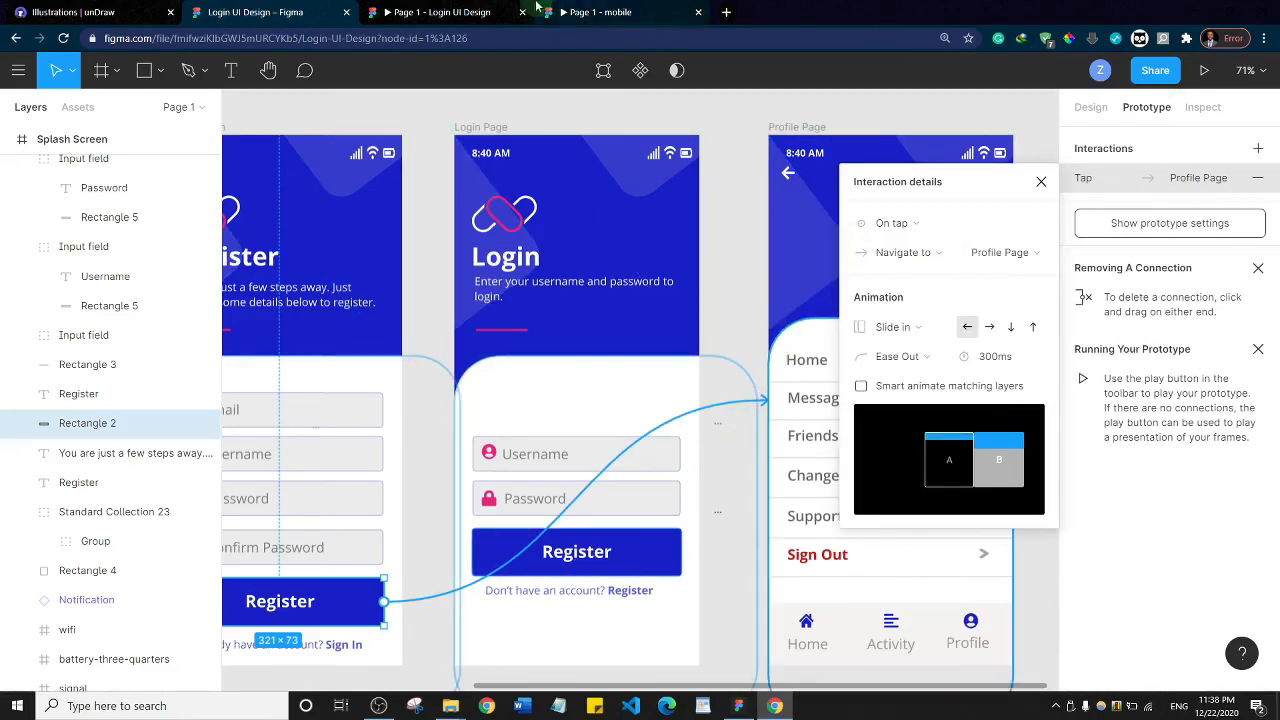
Test the Register button in the Login UI Design prototype, and return to the design file
left_click(440, 12)
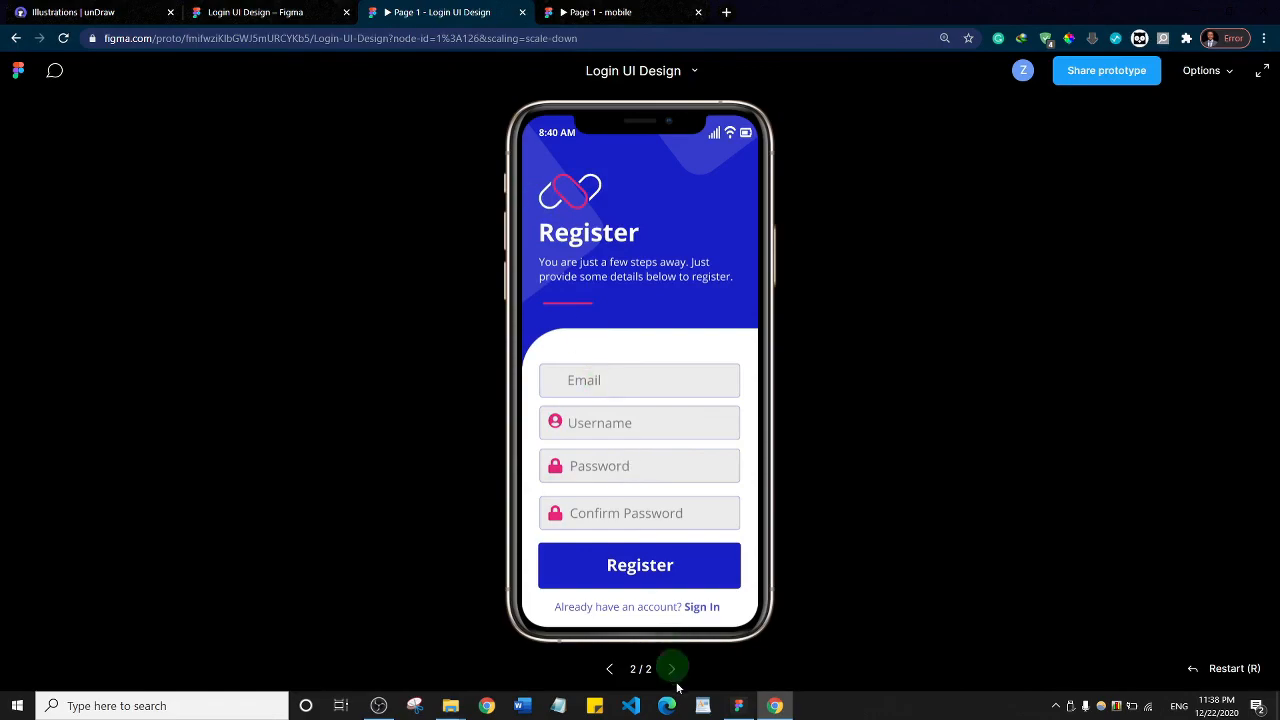
left_click(636, 566)
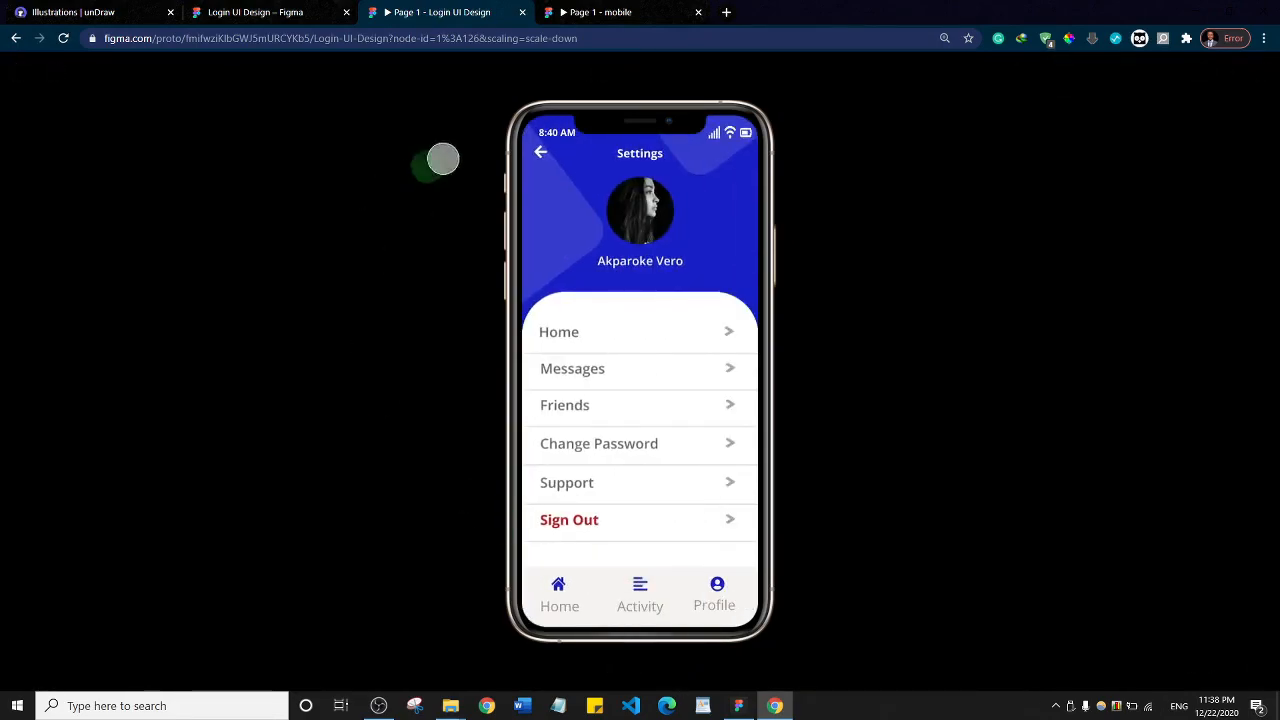
left_click(277, 13)
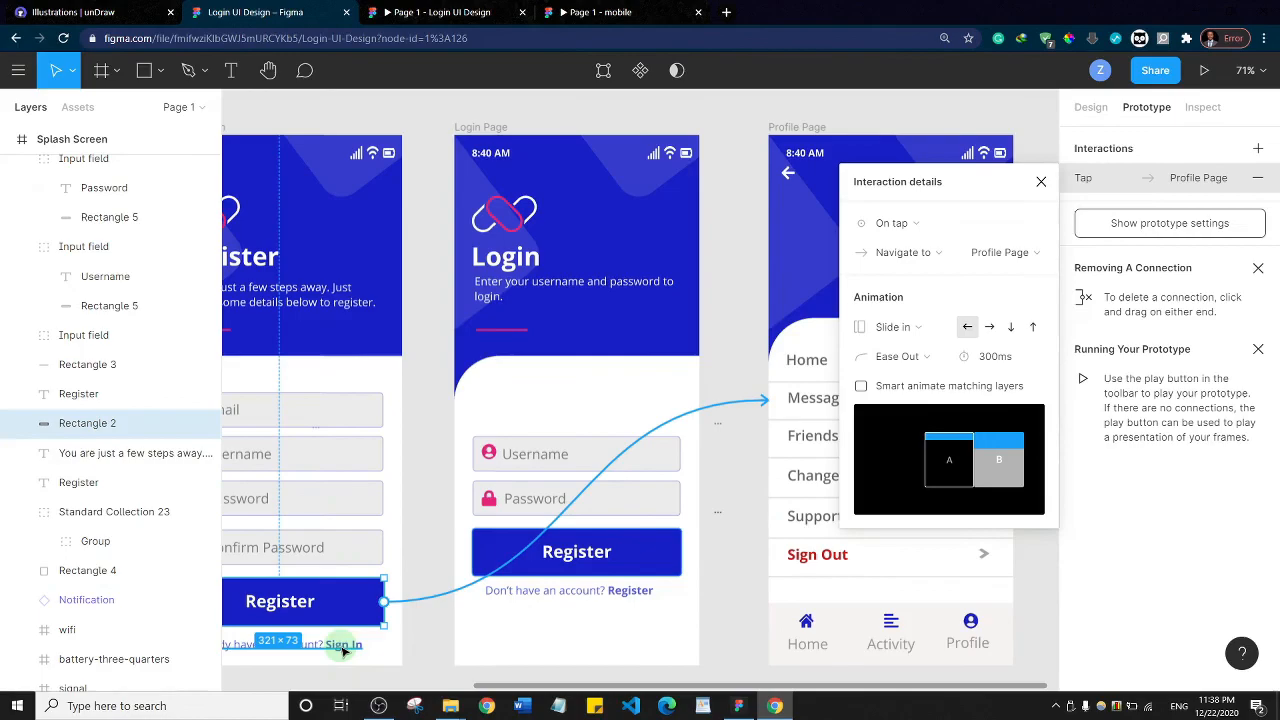
Change the button label on the Login Page to Sign Up and deselect it
left_click(567, 557)
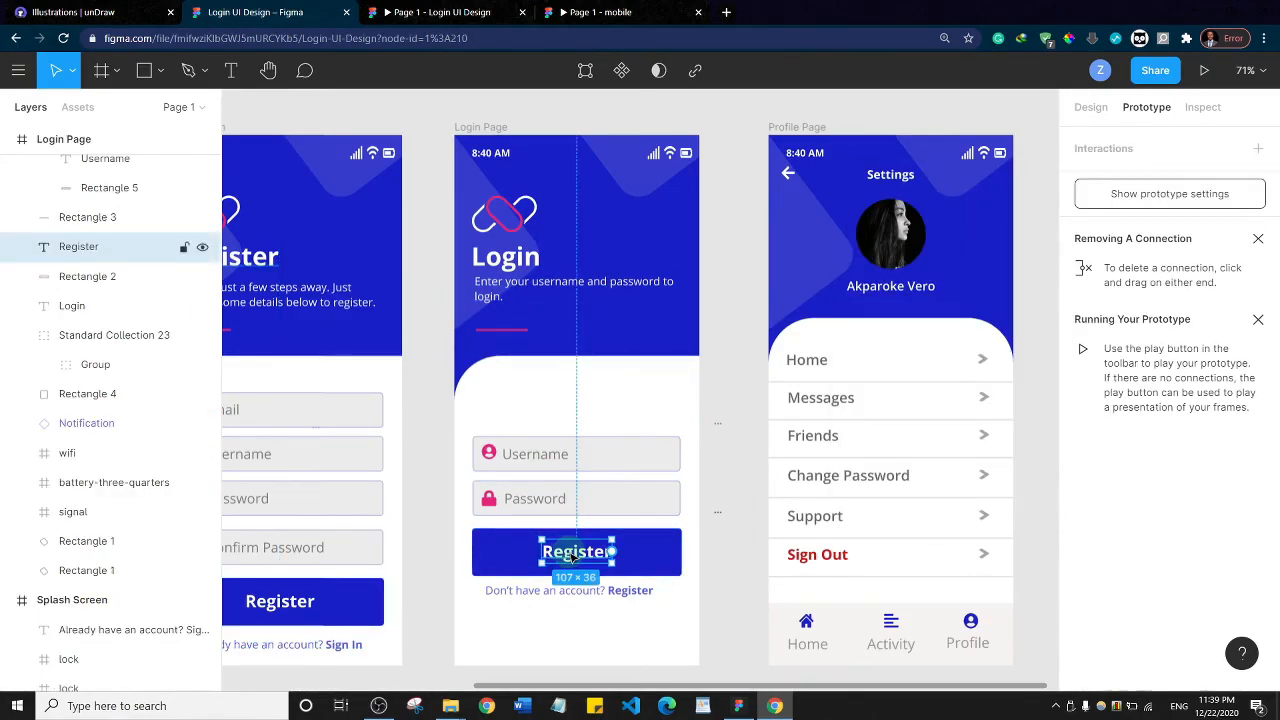
double_click(570, 555)
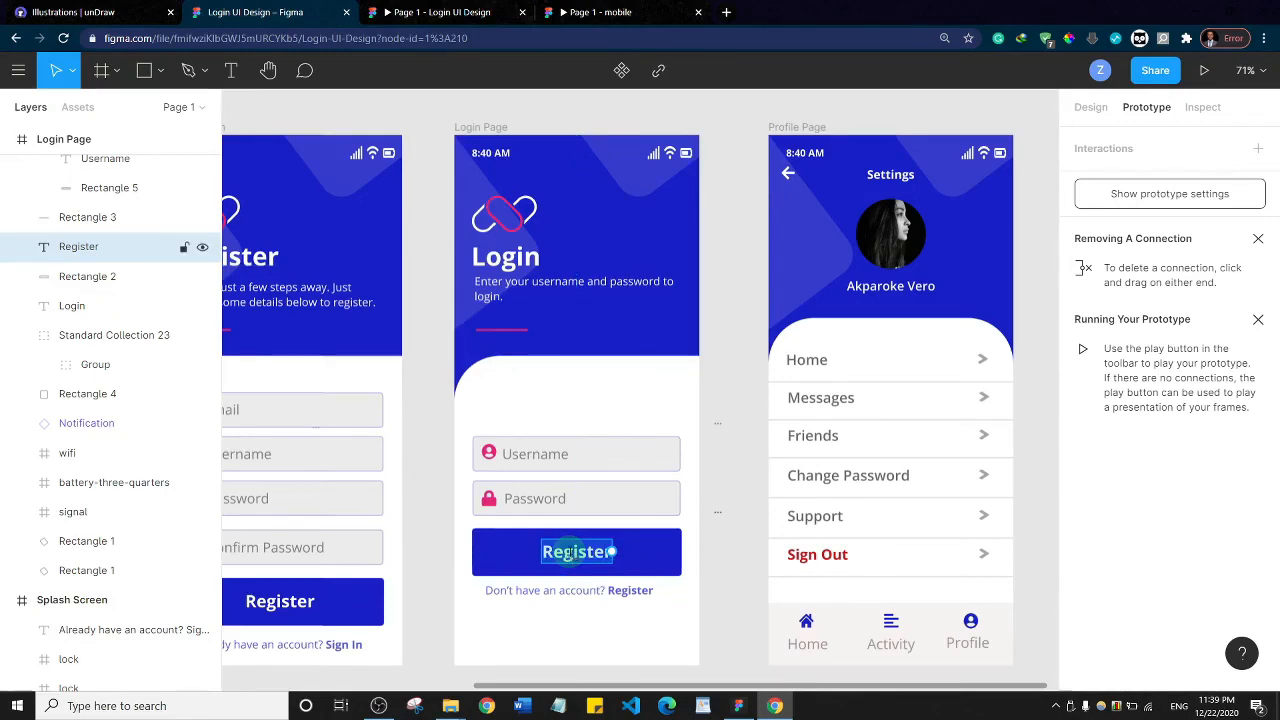
type("S")
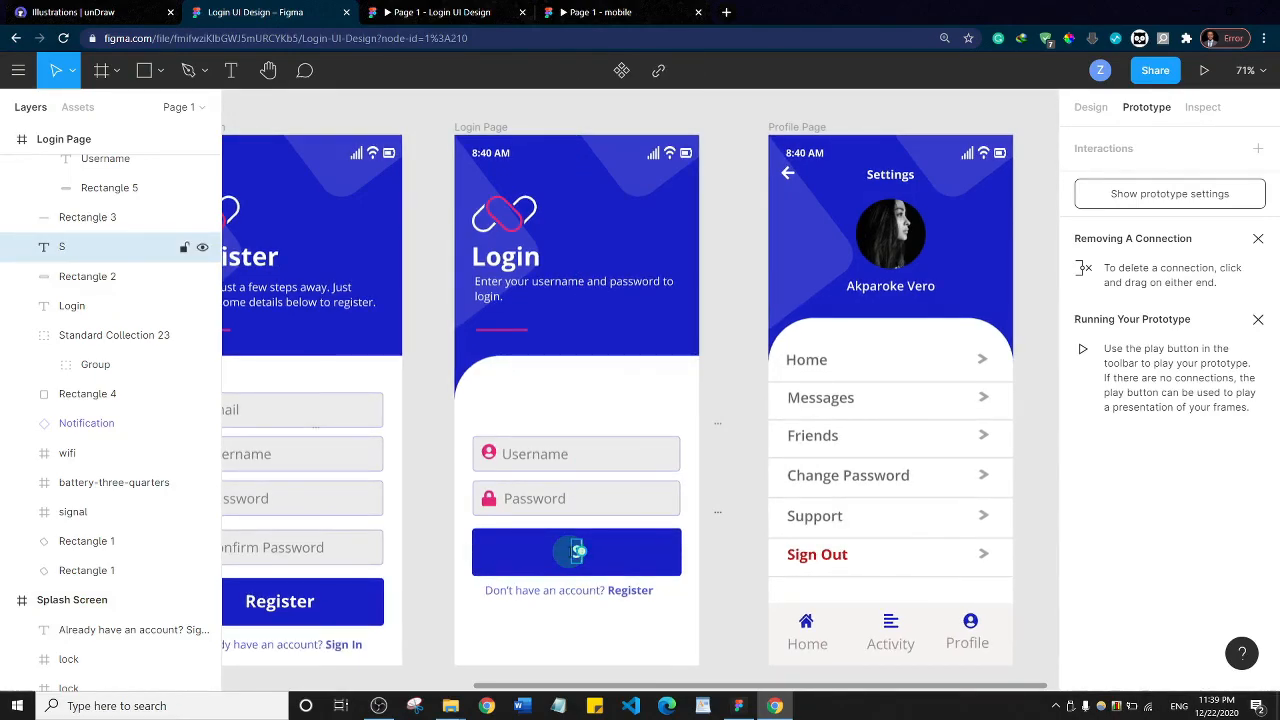
type("ign Up")
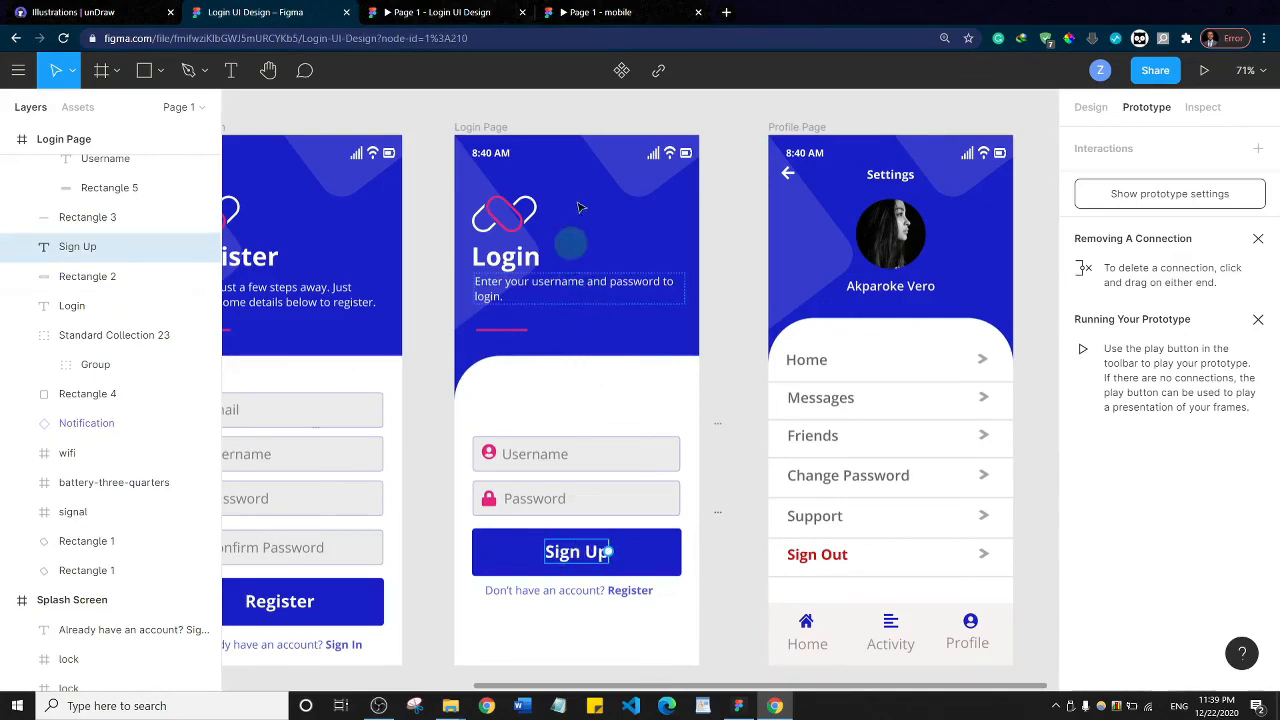
key("Escape")
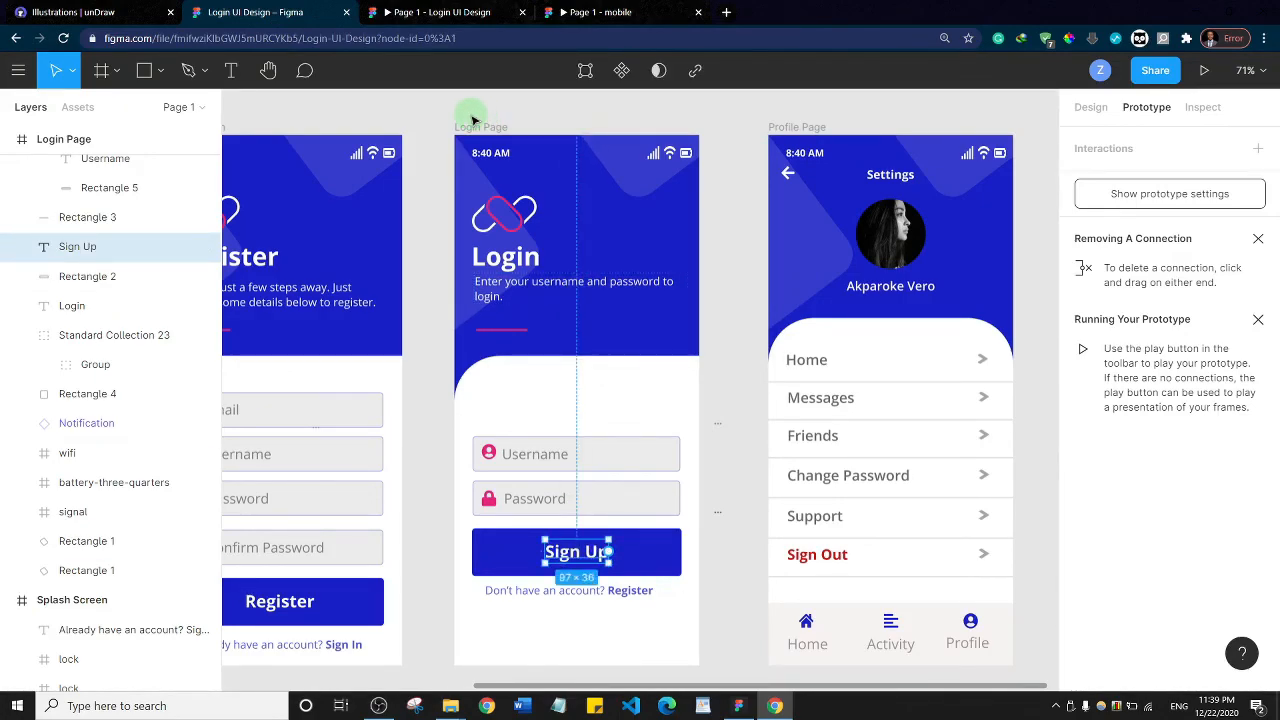
left_click(474, 120)
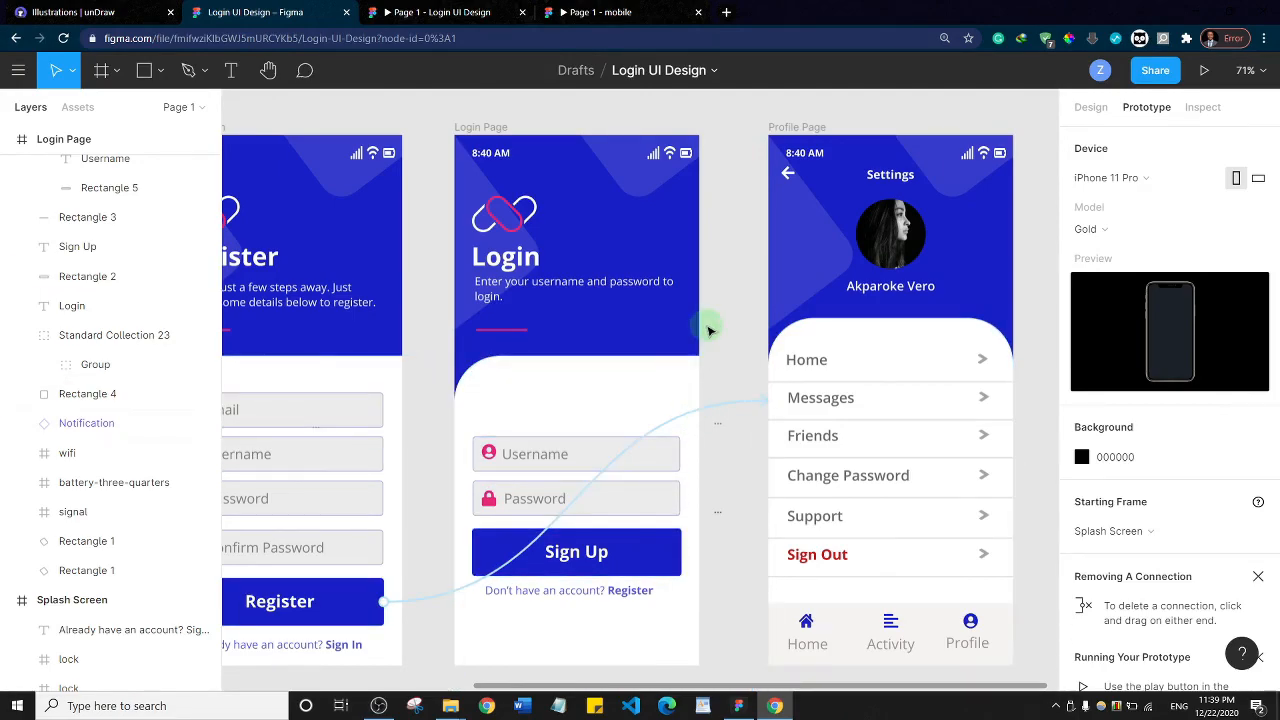